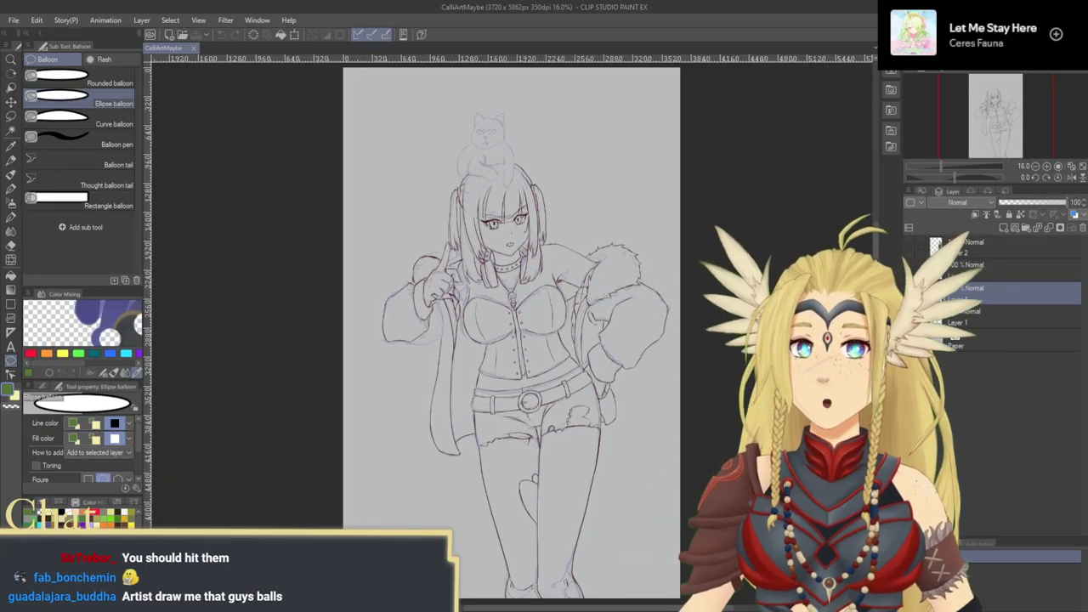
Step: Undo the stray ellipse balloons beside the character
key("ctrl+z")
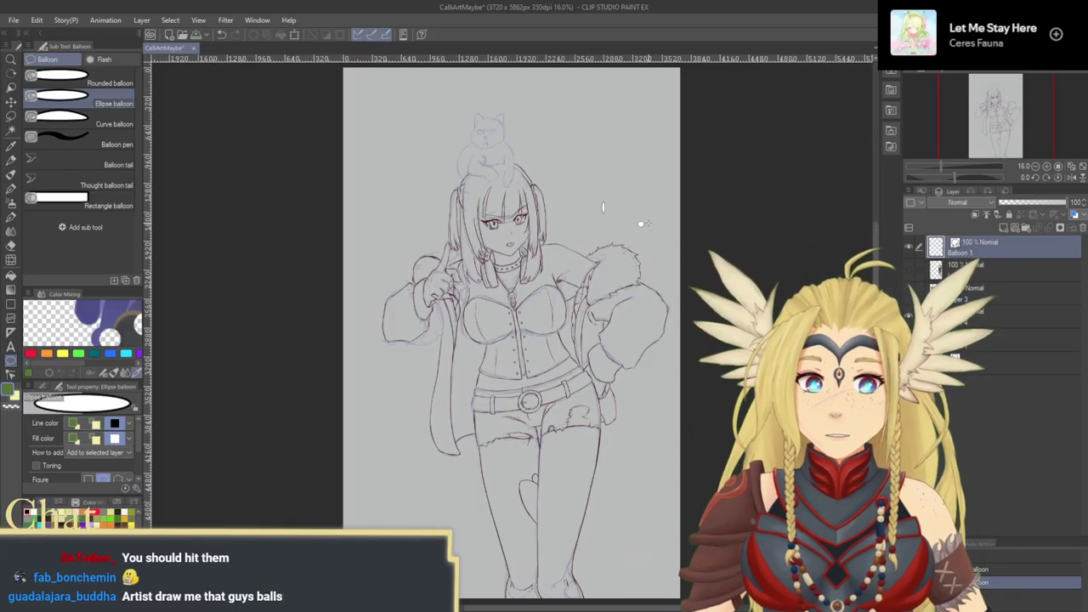
left_click_drag(634, 370, 655, 345)
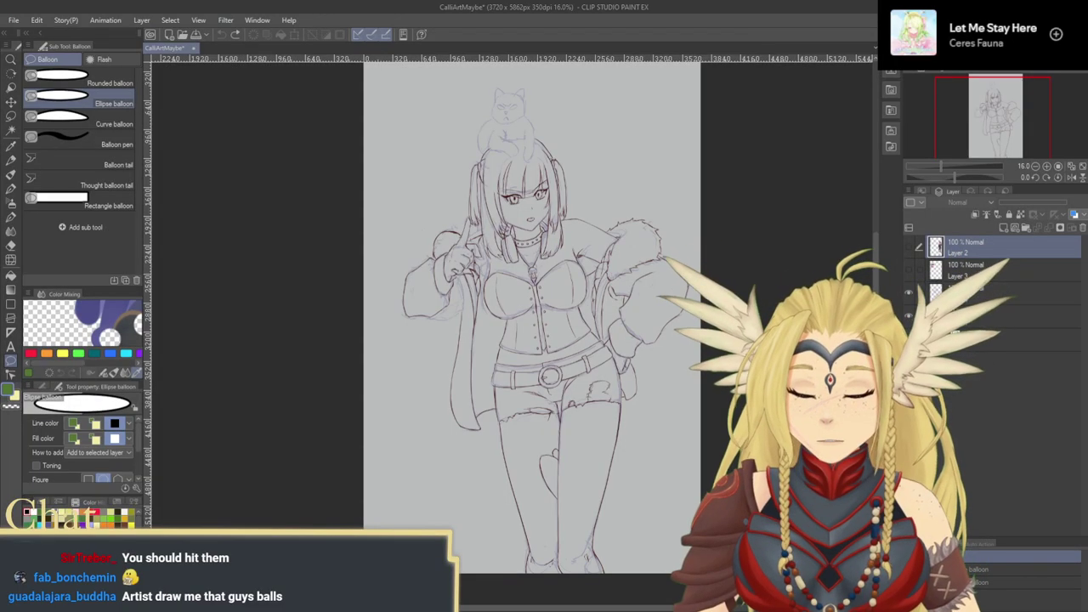
Step: Set up the Mechanical pencil with the dark red line-art color on Layer 4 for inking the cat
left_click(11, 61)
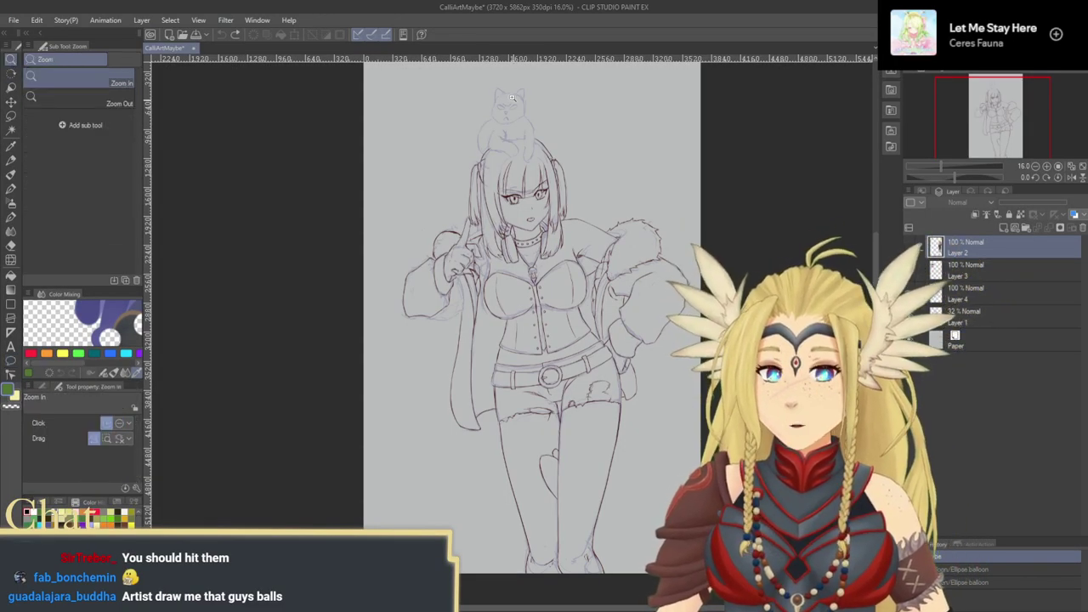
left_click_drag(511, 99, 540, 138)
left_click_drag(566, 188, 589, 333)
left_click_drag(627, 288, 604, 287)
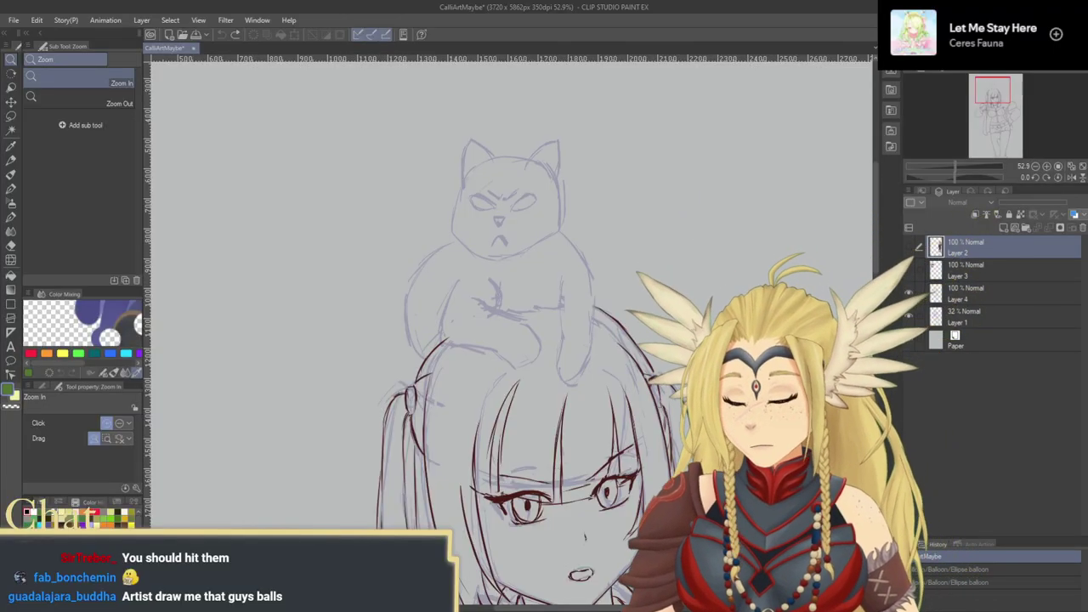
left_click(11, 162)
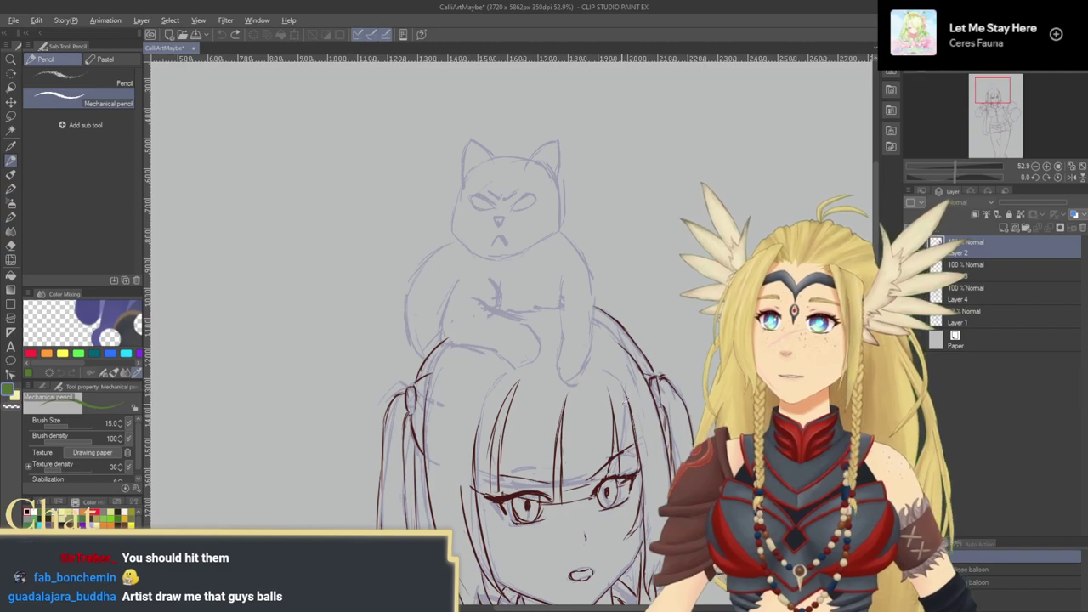
right_click(627, 397)
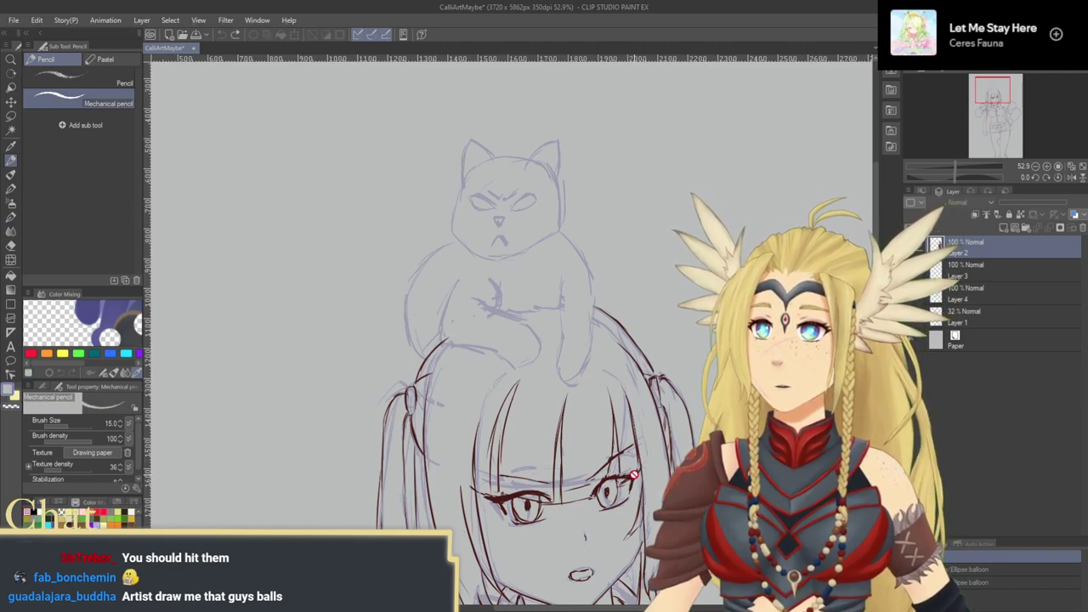
key("x")
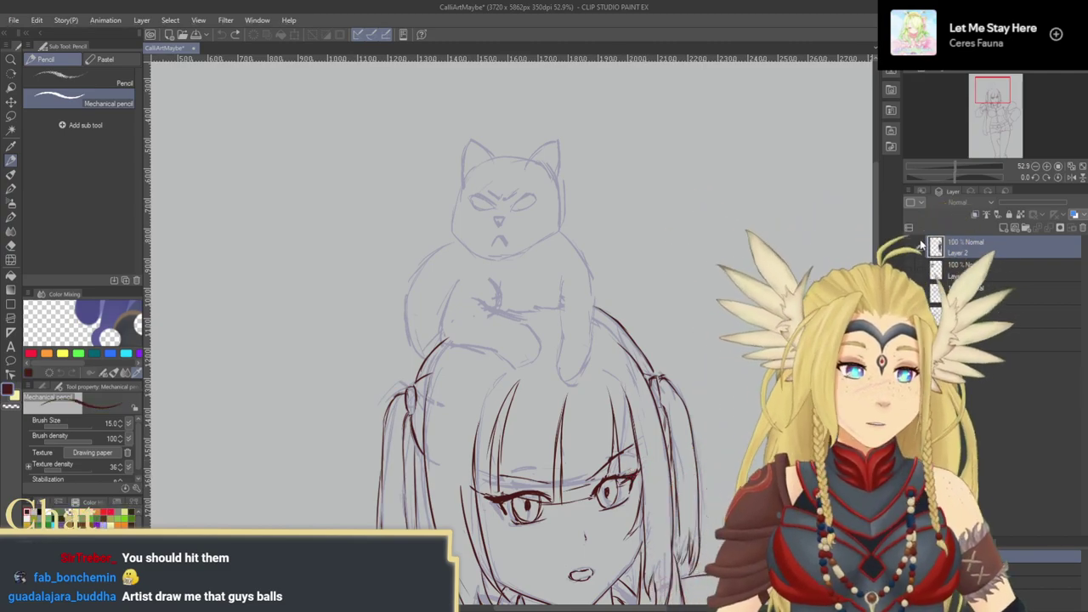
left_click(1020, 292)
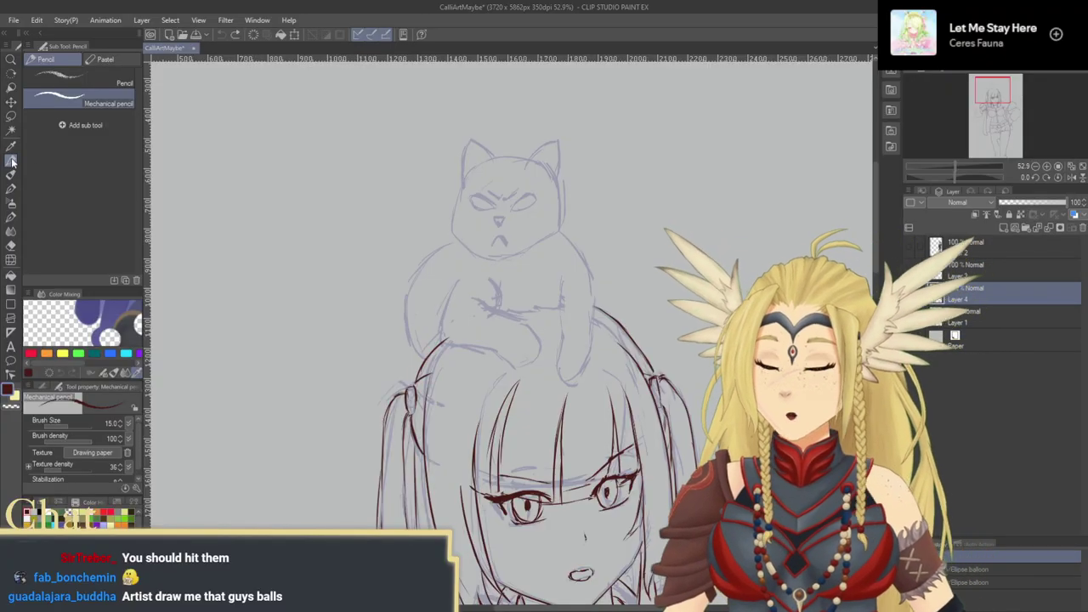
mouse_move(539, 263)
left_mouse_down()
mouse_move(576, 259)
mouse_move(583, 289)
mouse_move(556, 279)
left_mouse_up()
mouse_move(555, 340)
left_mouse_down()
mouse_move(550, 292)
mouse_move(539, 293)
mouse_move(576, 320)
left_mouse_up()
mouse_move(497, 271)
left_mouse_down()
mouse_move(474, 305)
mouse_move(504, 322)
left_mouse_up()
key("ctrl+z")
key("ctrl+z")
Step: Set the pencil brush size to 30 and draw the cat's rounded body outline resting on the girl's head
key("]")
key("]")
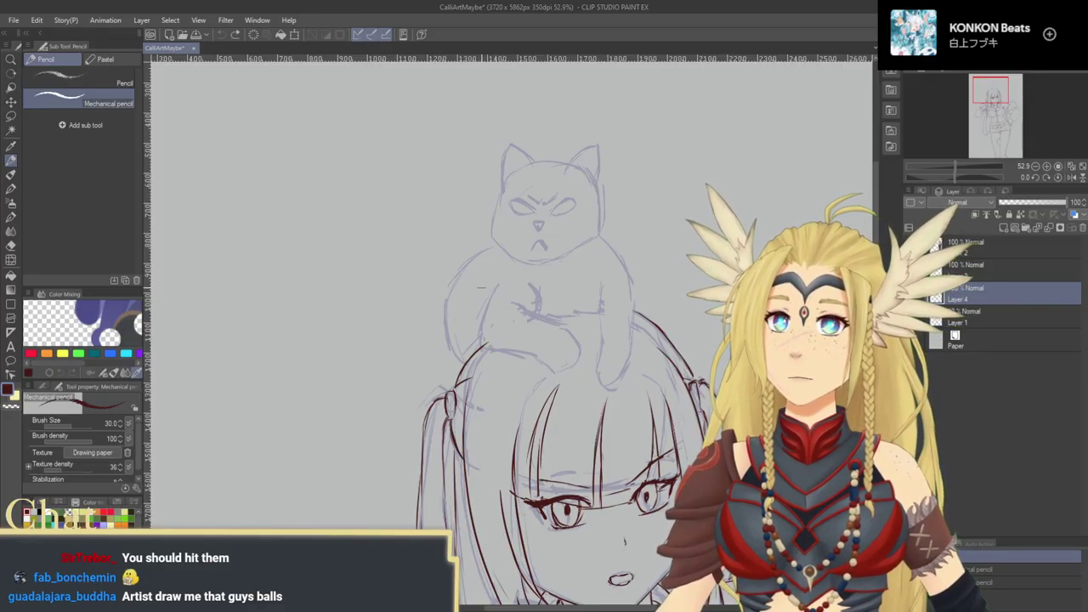
mouse_move(470, 298)
left_mouse_down()
mouse_move(523, 241)
mouse_move(510, 244)
mouse_move(583, 236)
mouse_move(526, 240)
mouse_move(608, 260)
mouse_move(629, 286)
left_mouse_up()
left_click_drag(599, 248, 626, 313)
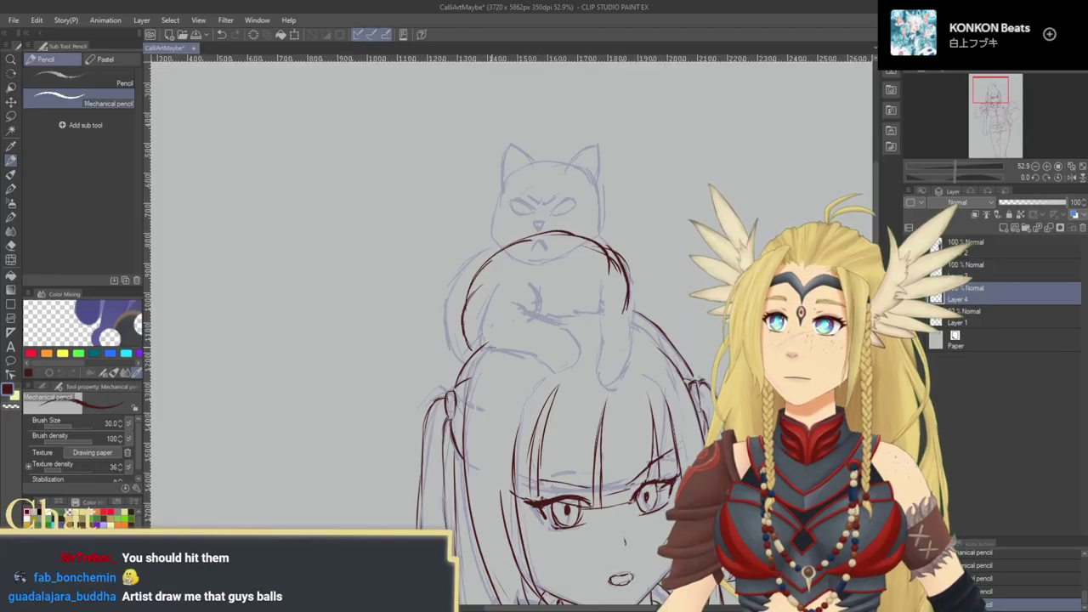
left_click_drag(490, 345, 551, 338)
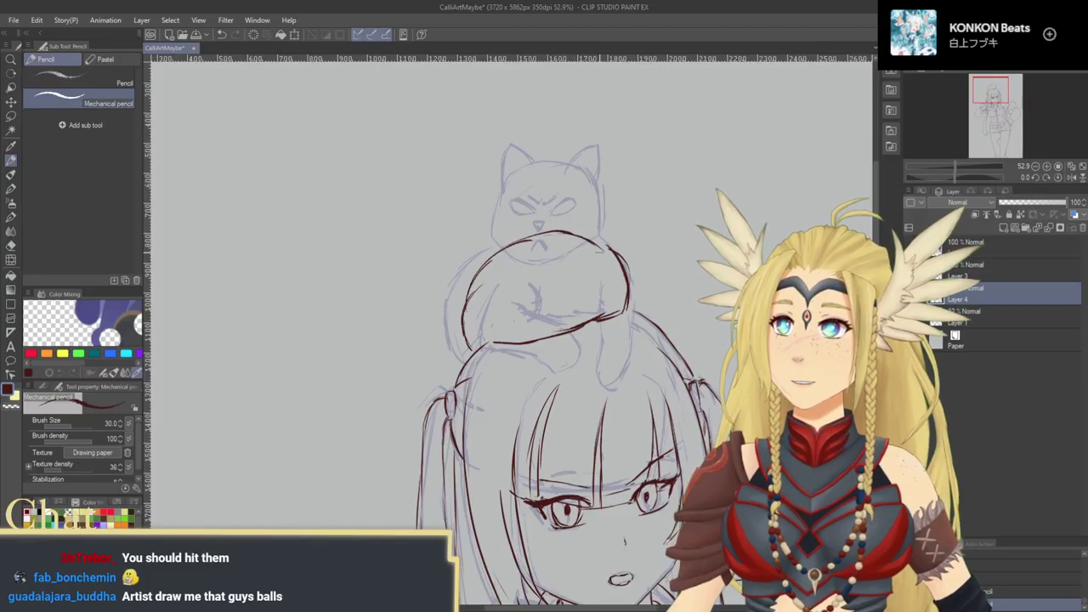
Step: Redraw the right edge of the cat's body as a wider curve that meets the girl's hair outline
key("ctrl+z")
mouse_move(573, 263)
left_mouse_down()
mouse_move(590, 270)
mouse_move(639, 247)
mouse_move(653, 269)
left_mouse_up()
key("ctrl+z")
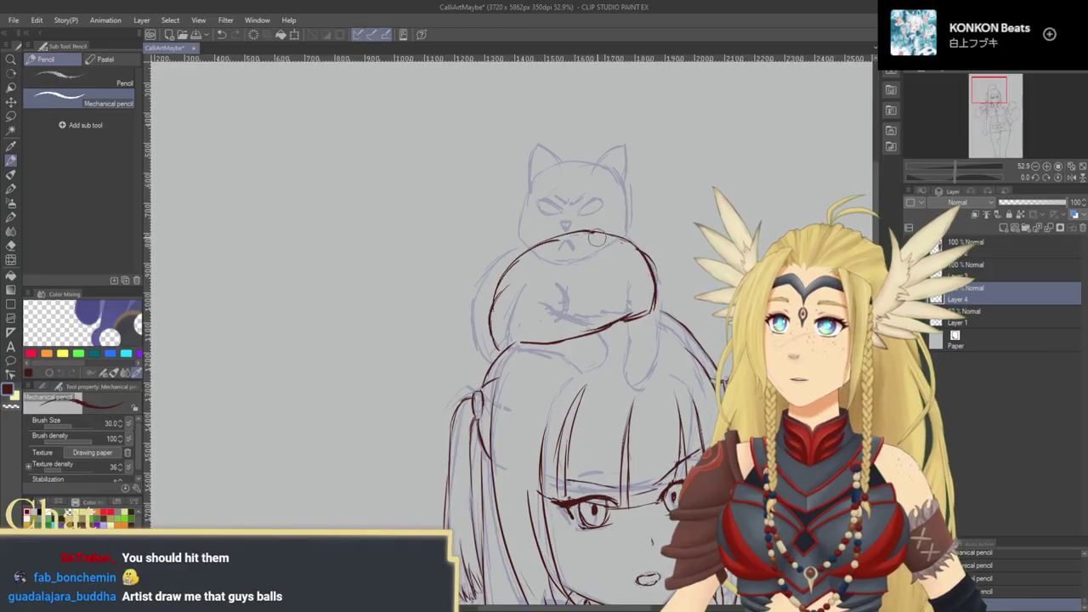
mouse_move(620, 251)
left_mouse_down()
mouse_move(637, 247)
mouse_move(621, 225)
mouse_move(594, 221)
mouse_move(605, 199)
left_mouse_up()
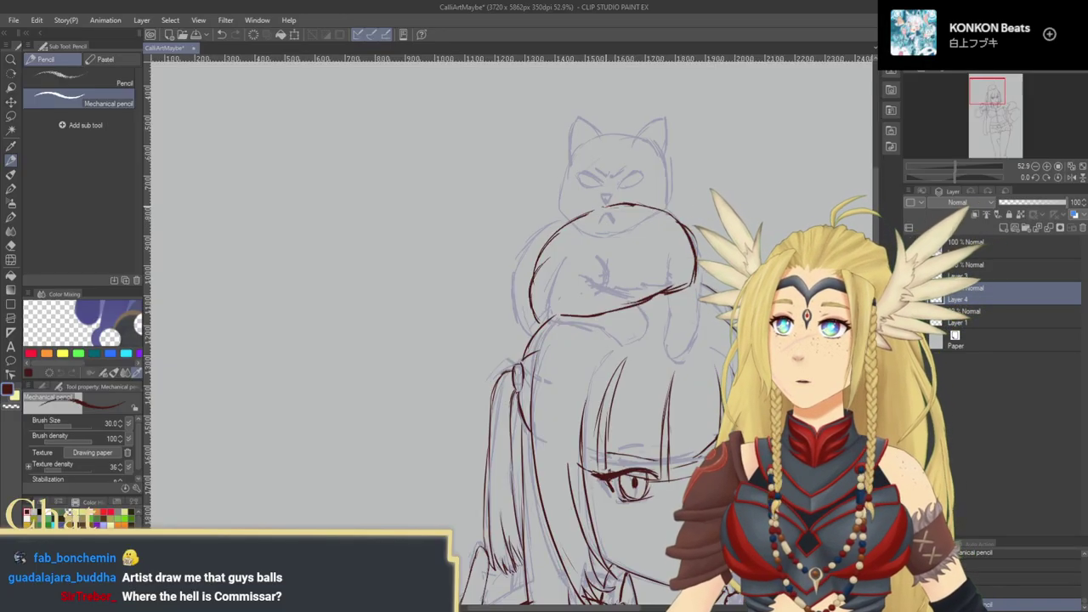
left_click_drag(643, 268, 570, 278)
key("ctrl+z")
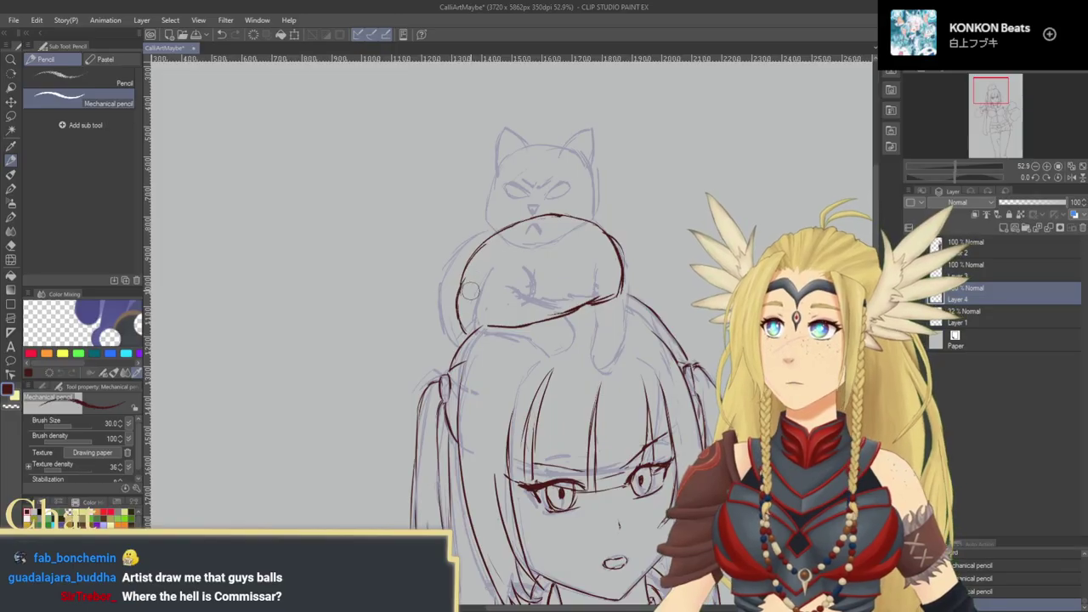
mouse_move(600, 287)
left_mouse_down()
mouse_move(539, 290)
mouse_move(590, 274)
mouse_move(589, 248)
left_mouse_up()
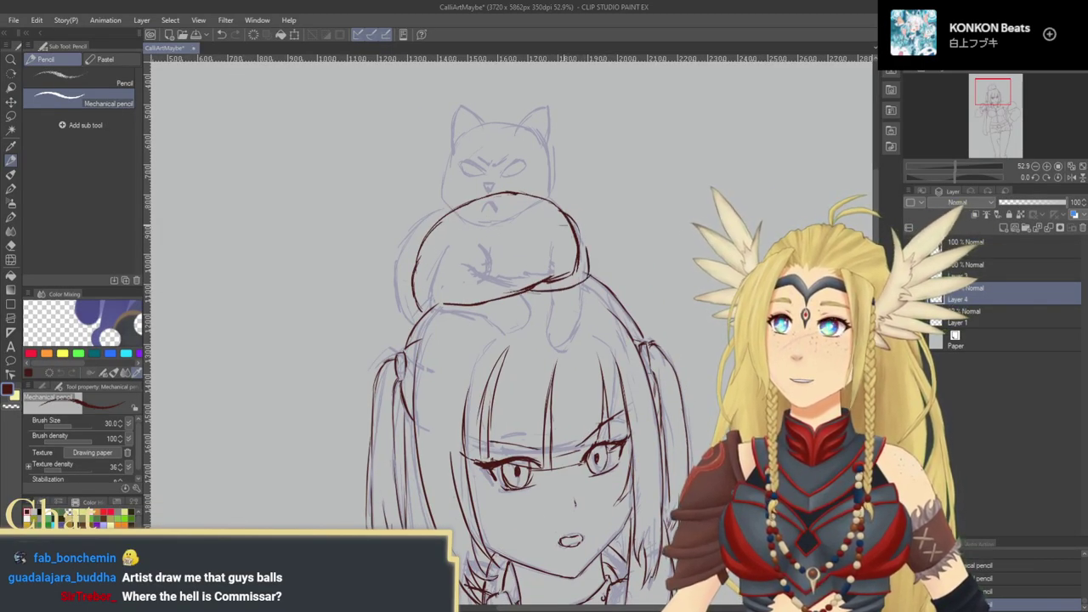
key("ctrl+z")
mouse_move(536, 196)
left_mouse_down()
mouse_move(575, 222)
mouse_move(588, 255)
left_mouse_up()
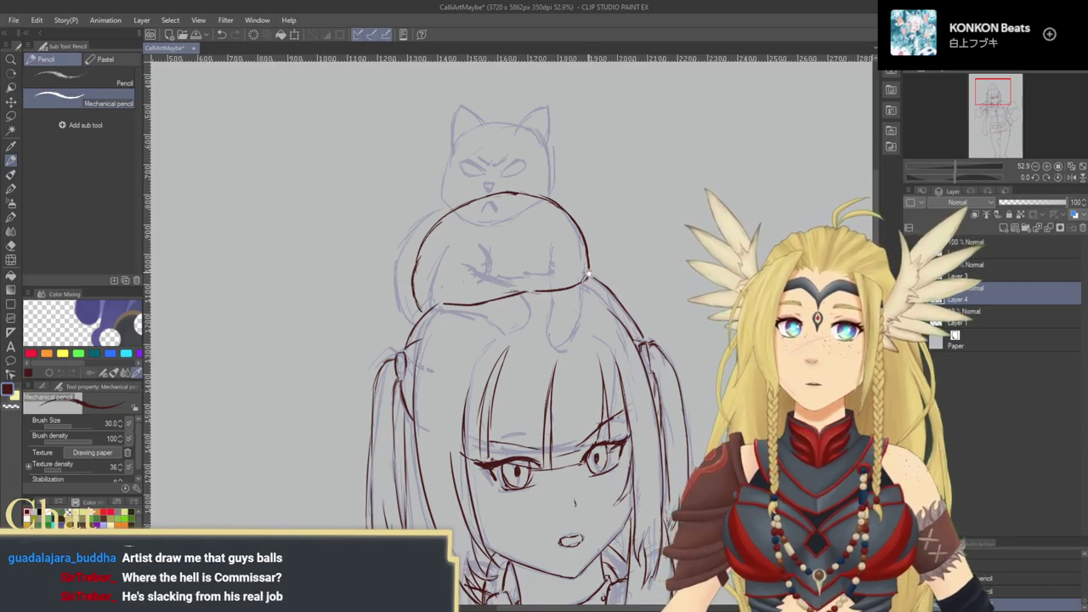
scroll(510, 332, "up", 1)
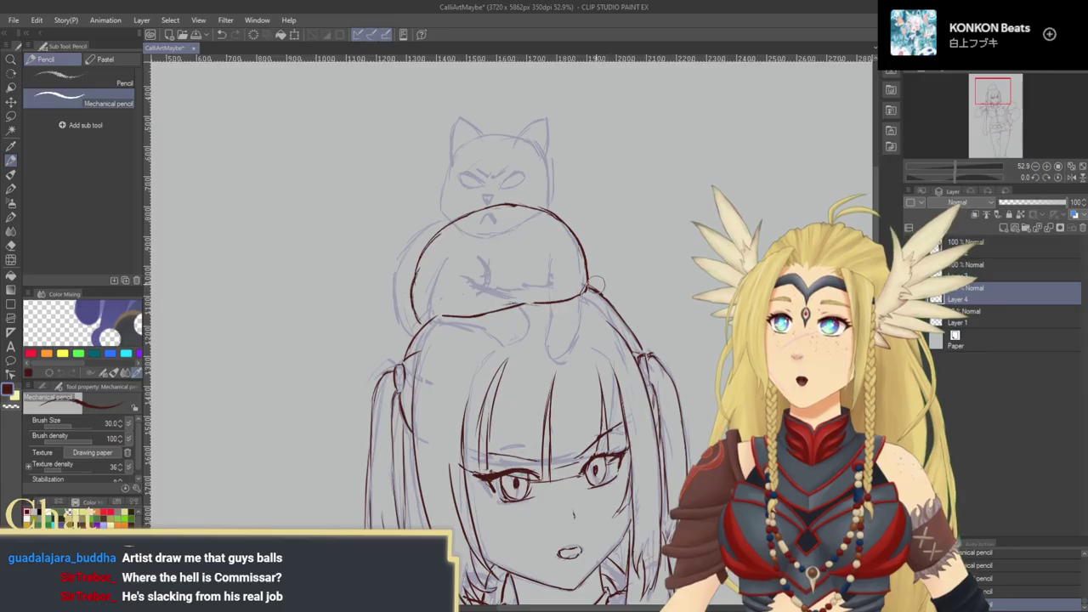
mouse_move(593, 290)
left_mouse_down()
mouse_move(699, 300)
mouse_move(670, 273)
left_mouse_up()
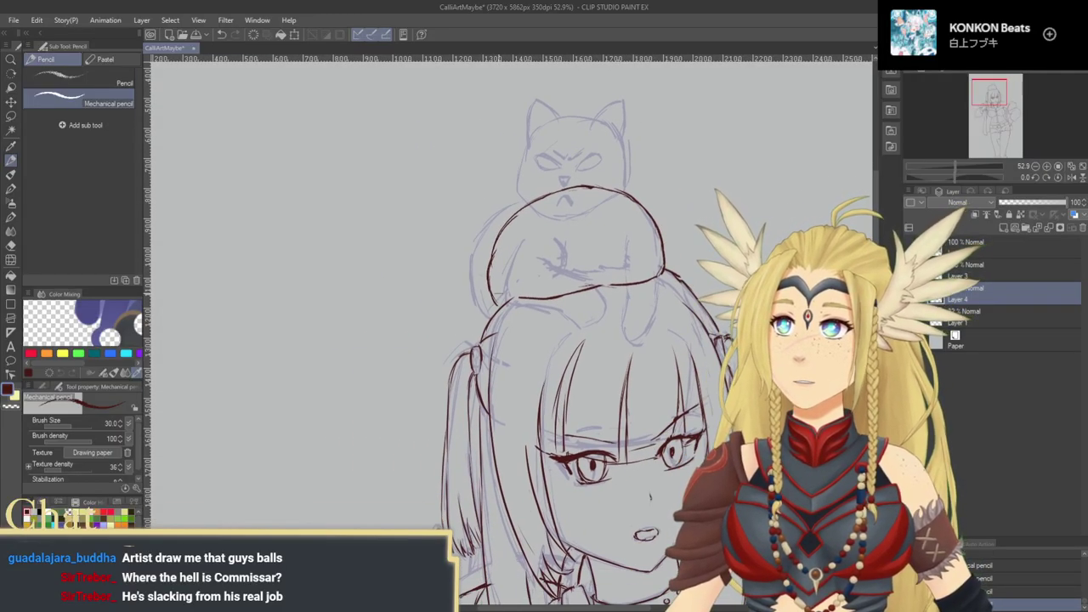
Step: Draw a rounded head outline for the cat, overlapping the top of its body and set lower than the sketched head
left_click_drag(489, 277, 473, 324)
left_click_drag(569, 205, 547, 280)
mouse_move(513, 225)
left_mouse_down()
mouse_move(575, 276)
mouse_move(595, 206)
mouse_move(584, 198)
left_mouse_up()
mouse_move(540, 196)
left_mouse_down()
mouse_move(600, 233)
mouse_move(504, 247)
mouse_move(523, 280)
mouse_move(587, 277)
mouse_move(606, 234)
mouse_move(554, 195)
left_mouse_up()
mouse_move(545, 250)
left_mouse_down()
mouse_move(534, 262)
mouse_move(506, 259)
mouse_move(513, 251)
left_mouse_up()
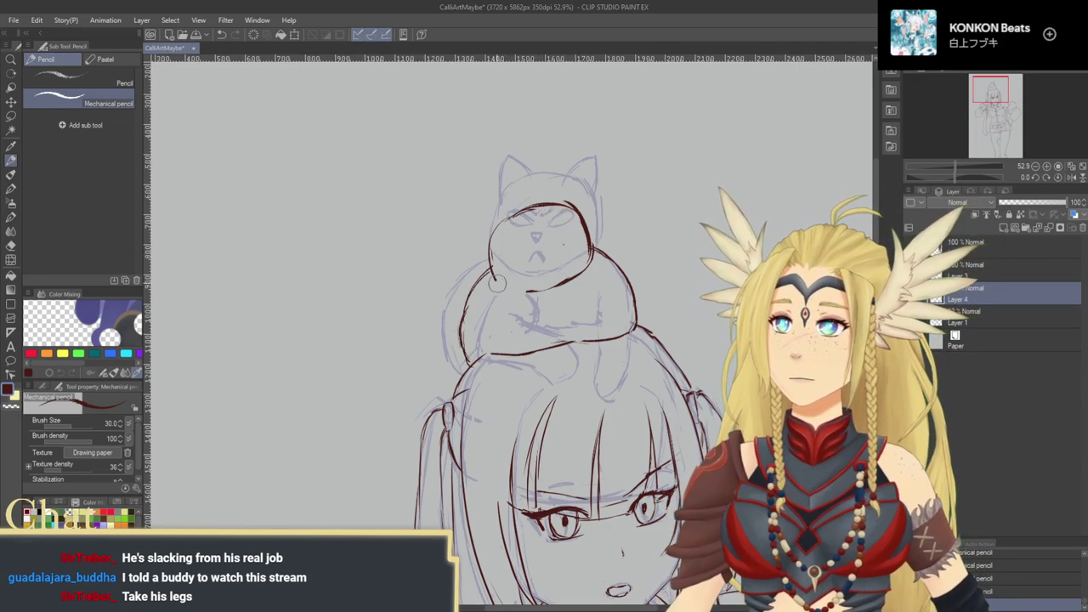
left_click_drag(501, 280, 537, 291)
mouse_move(590, 267)
left_mouse_down()
mouse_move(573, 279)
mouse_move(590, 252)
mouse_move(590, 268)
mouse_move(572, 281)
mouse_move(609, 293)
mouse_move(559, 288)
left_mouse_up()
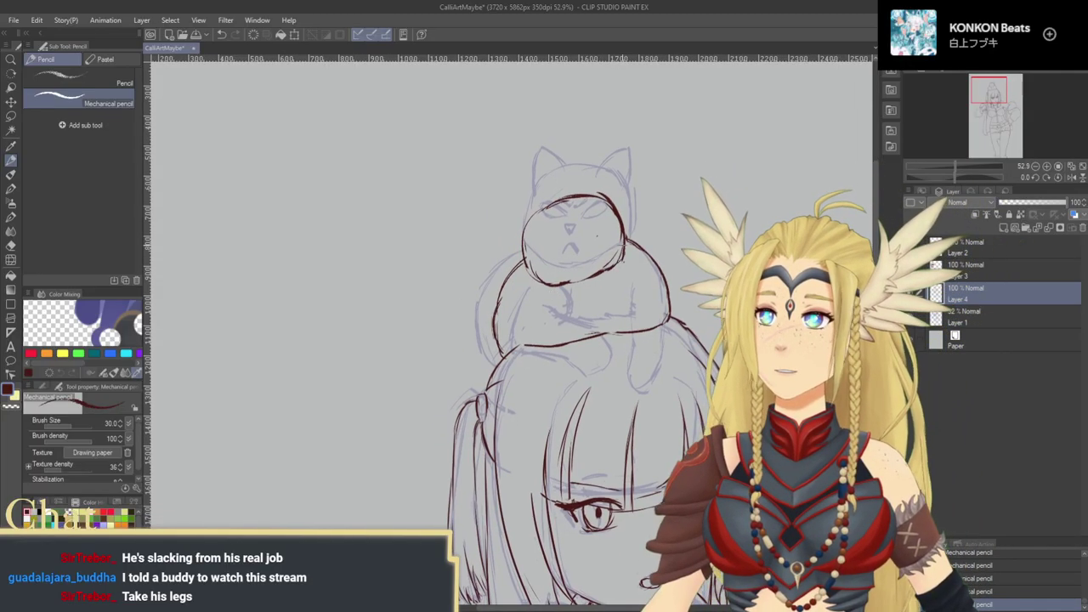
Step: Draw the cat's two ears, an upright one on the right and a sideways-folded one on the left of its head
mouse_move(605, 180)
left_mouse_down()
mouse_move(591, 190)
mouse_move(613, 204)
left_mouse_up()
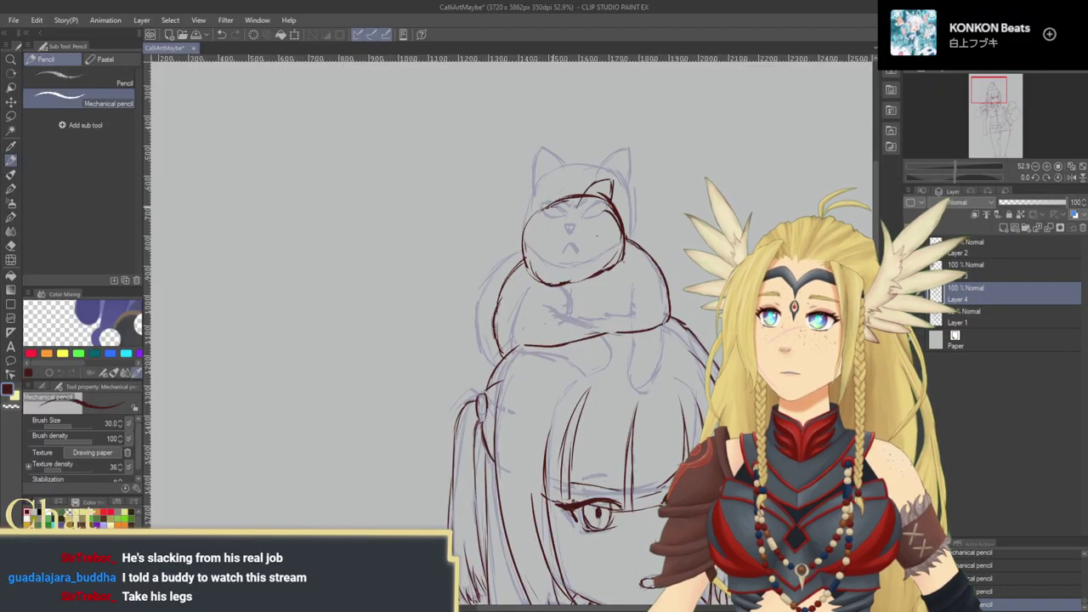
left_click_drag(549, 211, 528, 216)
left_click_drag(531, 222, 547, 212)
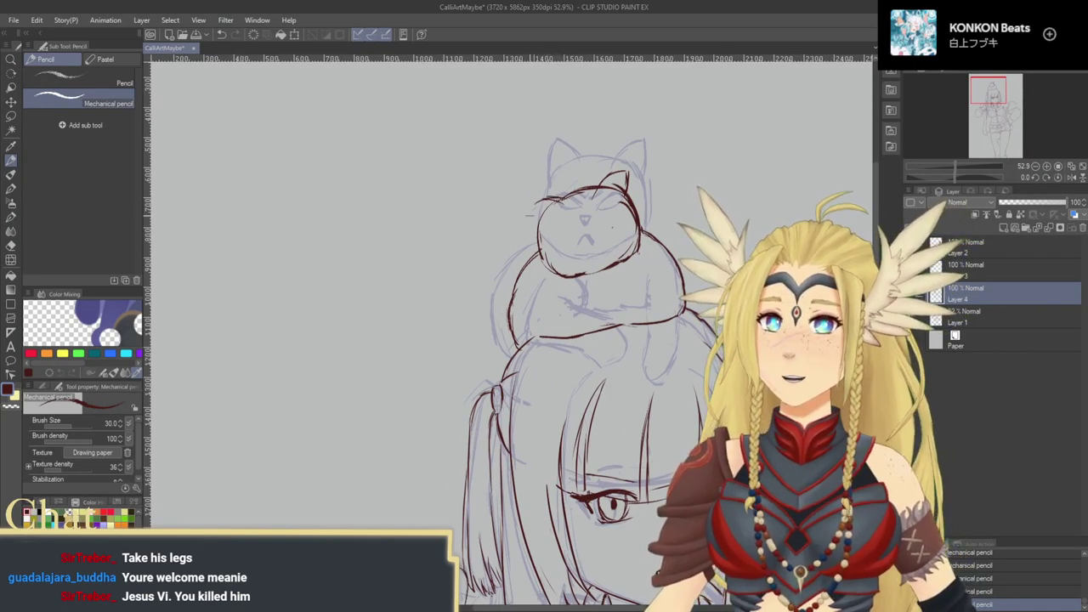
left_click_drag(532, 201, 536, 225)
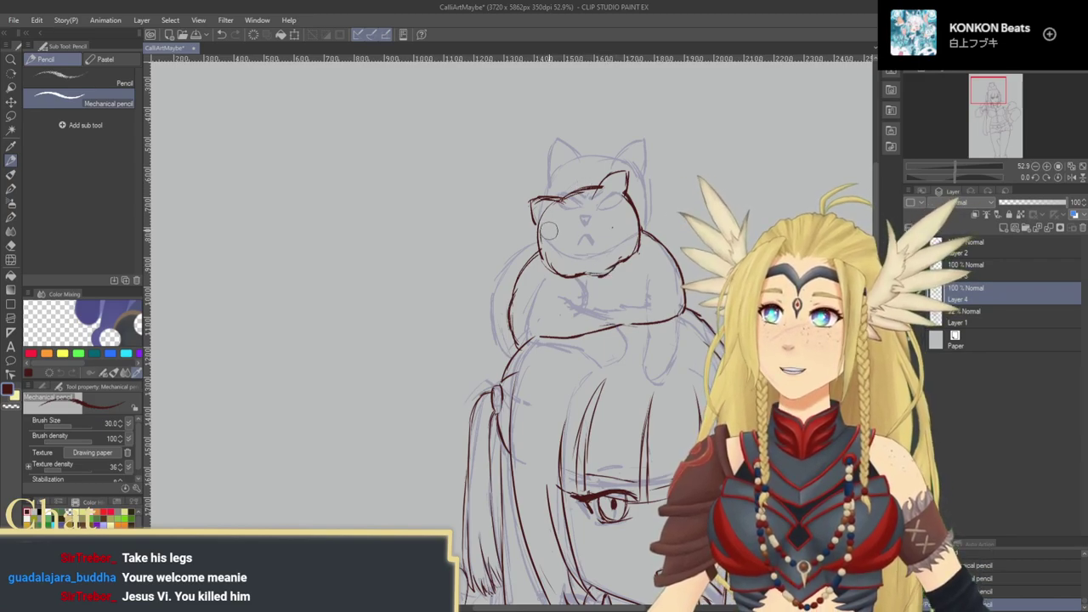
left_click_drag(563, 196, 522, 203)
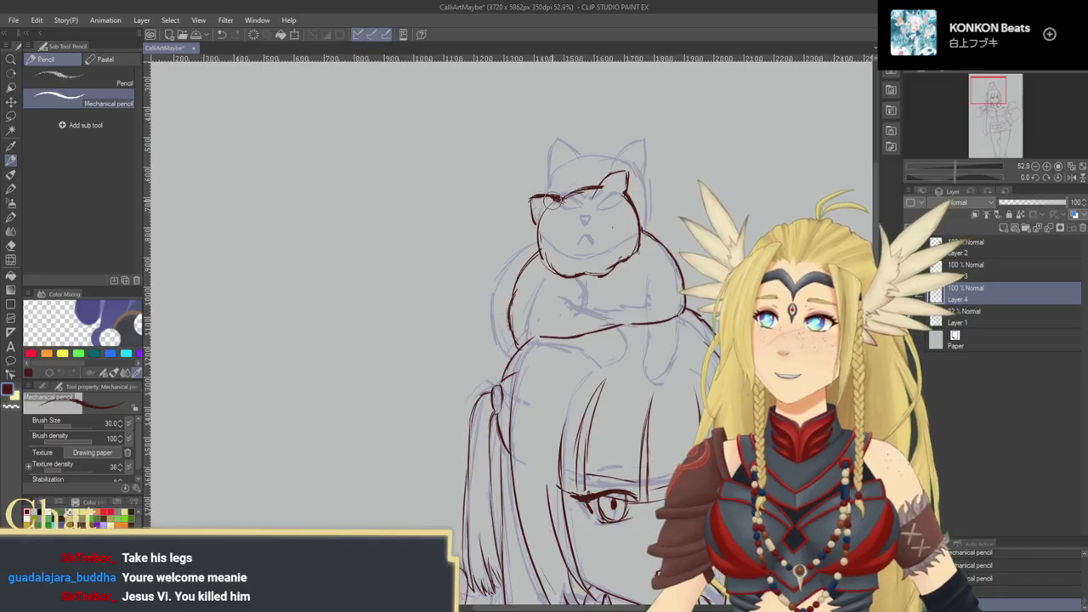
mouse_move(550, 211)
left_mouse_down()
mouse_move(538, 250)
mouse_move(503, 253)
left_mouse_up()
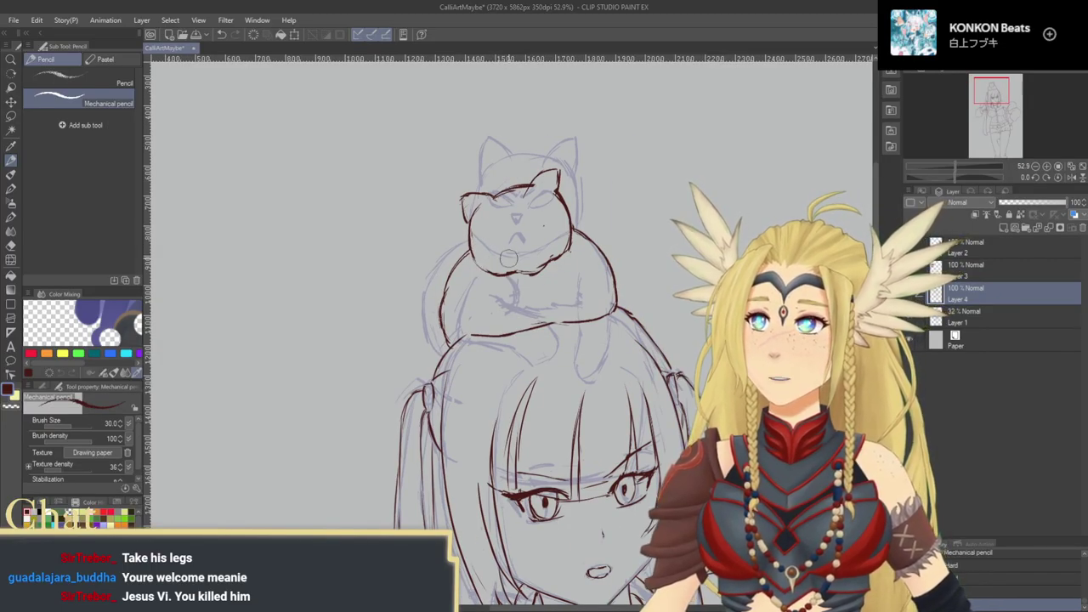
left_click_drag(474, 255, 498, 272)
key("ctrl+z")
key("ctrl+z")
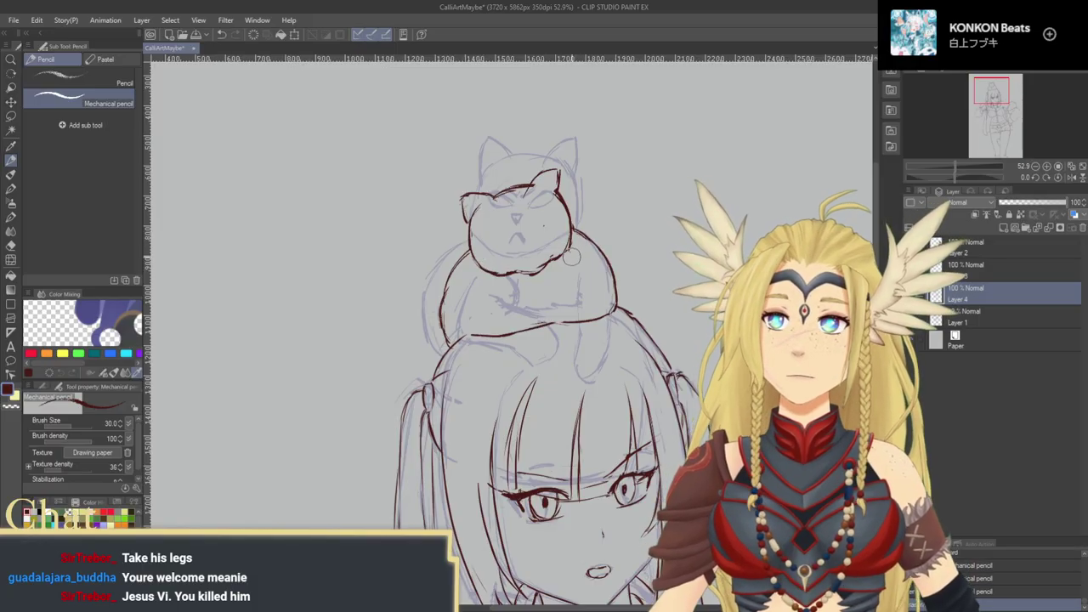
Step: Clean up the base of the cat's right-hand ear and redraw the top of its head between the ears
mouse_move(544, 226)
left_mouse_down()
mouse_move(472, 214)
mouse_move(514, 213)
mouse_move(522, 238)
mouse_move(579, 247)
left_mouse_up()
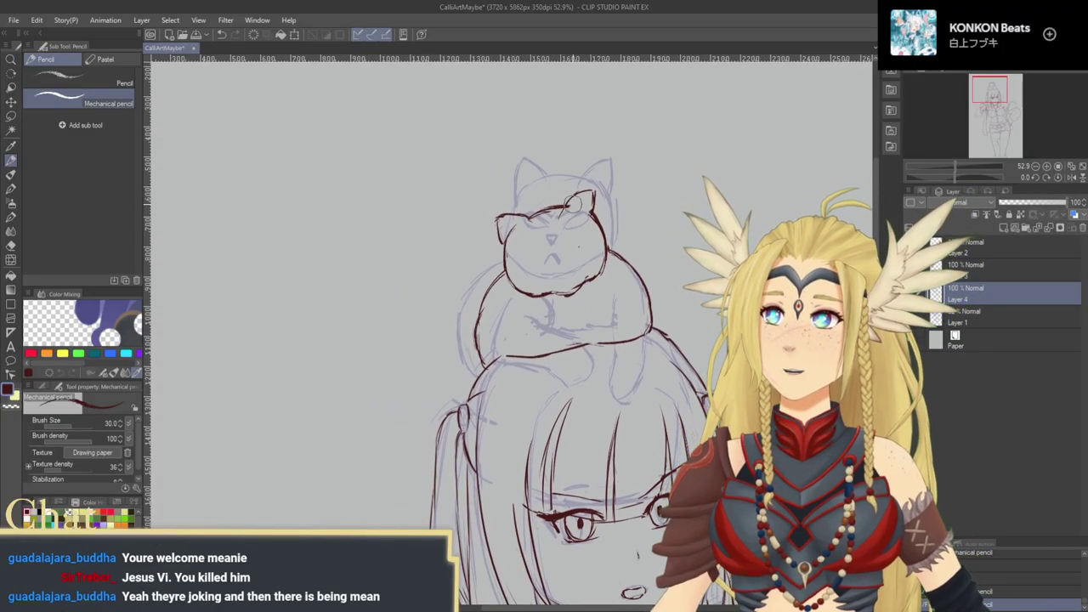
left_click_drag(601, 218, 577, 228)
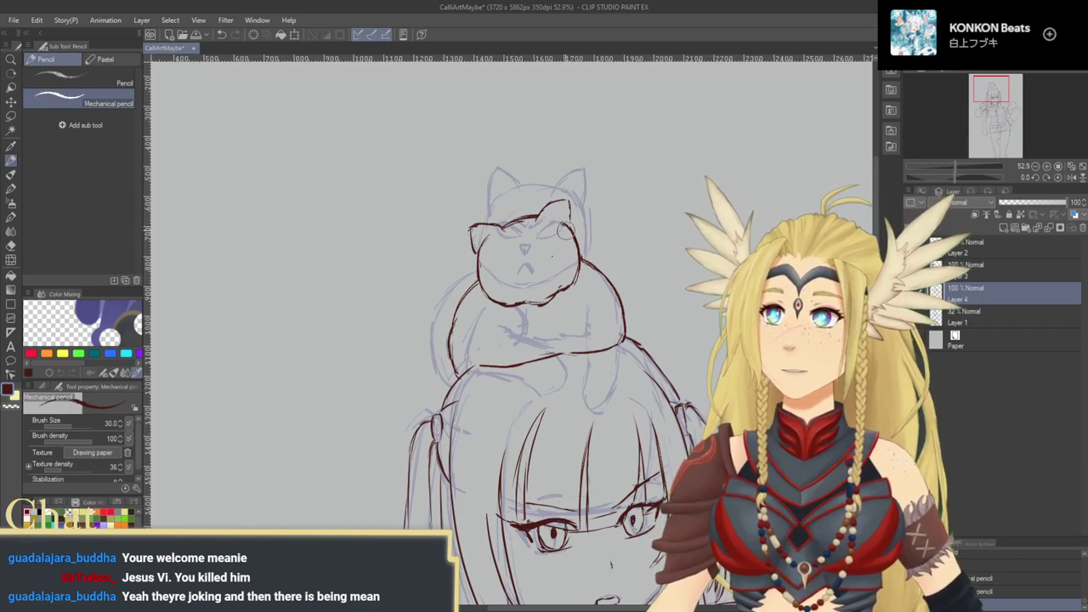
mouse_move(538, 268)
left_mouse_down()
mouse_move(548, 283)
mouse_move(529, 278)
left_mouse_up()
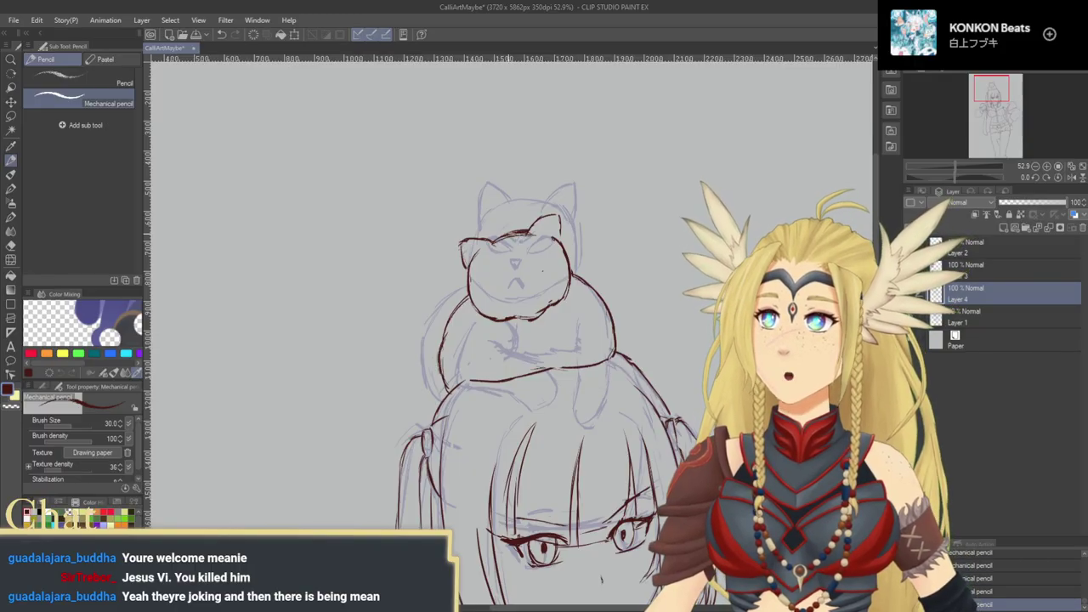
key("ctrl+z")
key("ctrl+z")
left_click_drag(505, 236, 542, 232)
key("ctrl+z")
key("ctrl+z")
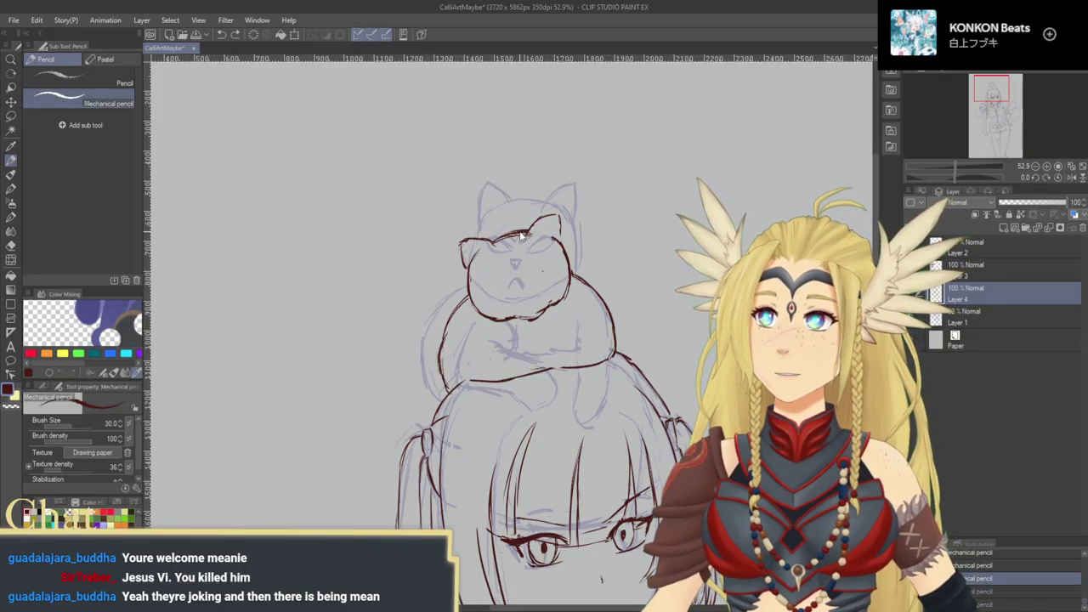
key("ctrl+y")
key("ctrl+y")
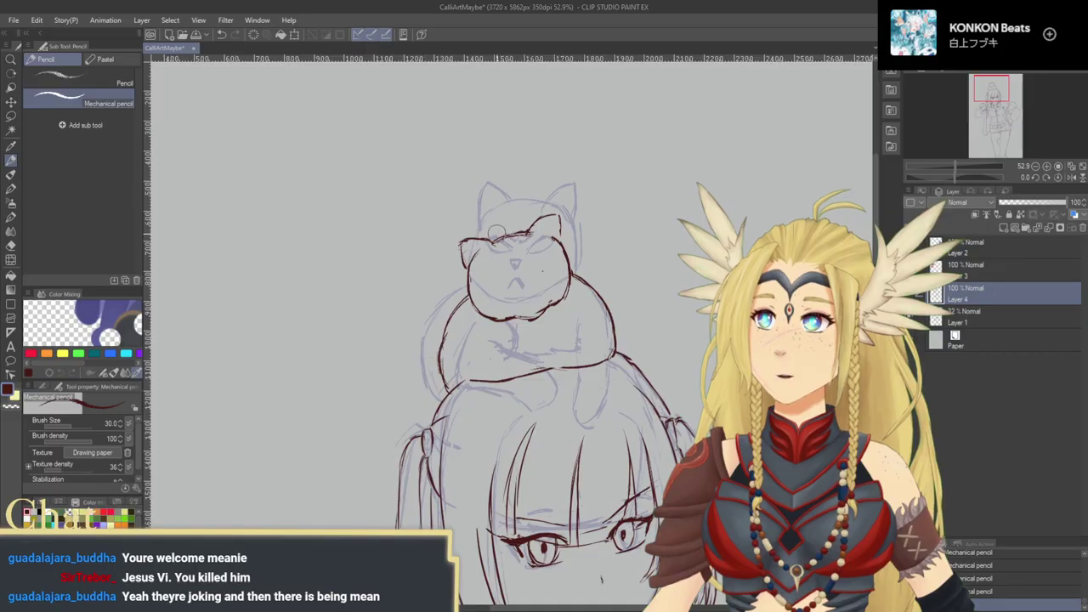
left_click_drag(502, 244, 539, 239)
mouse_move(539, 239)
left_mouse_down()
mouse_move(503, 237)
mouse_move(535, 236)
mouse_move(472, 260)
left_mouse_up()
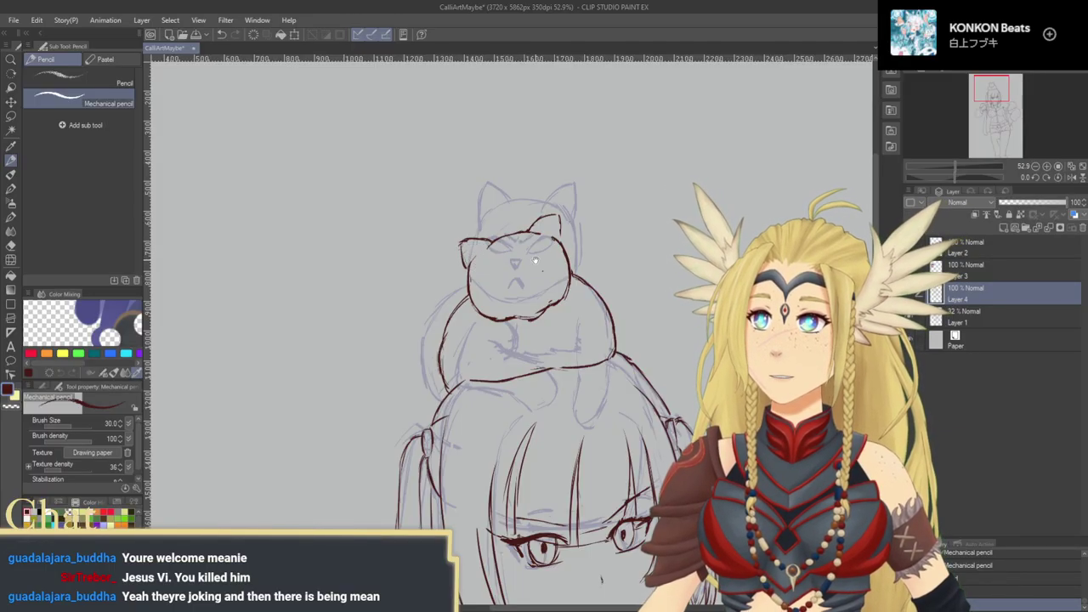
left_click_drag(545, 277, 581, 253)
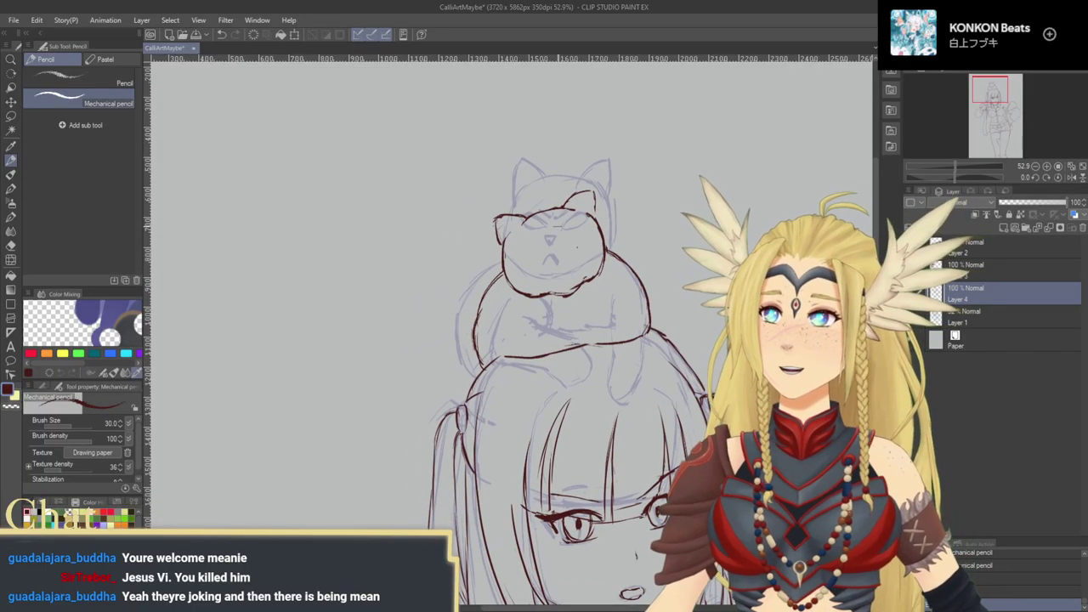
left_click_drag(568, 231, 581, 226)
key("ctrl+z")
key("ctrl+z")
key("ctrl+z")
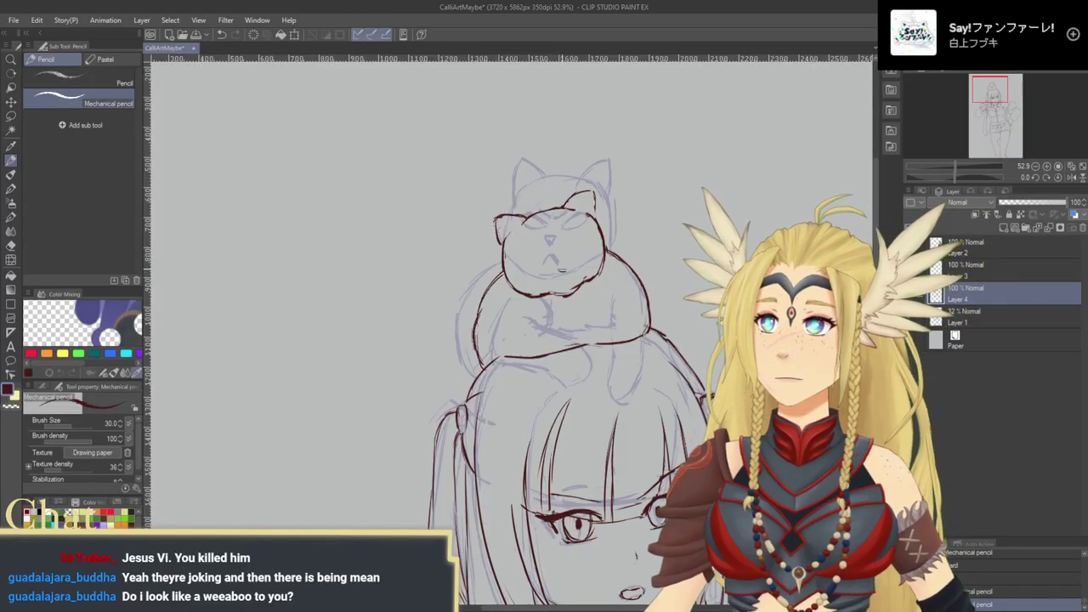
Step: Draw a curved mouth on the lower part of the cat's face
left_click_drag(578, 264, 541, 278)
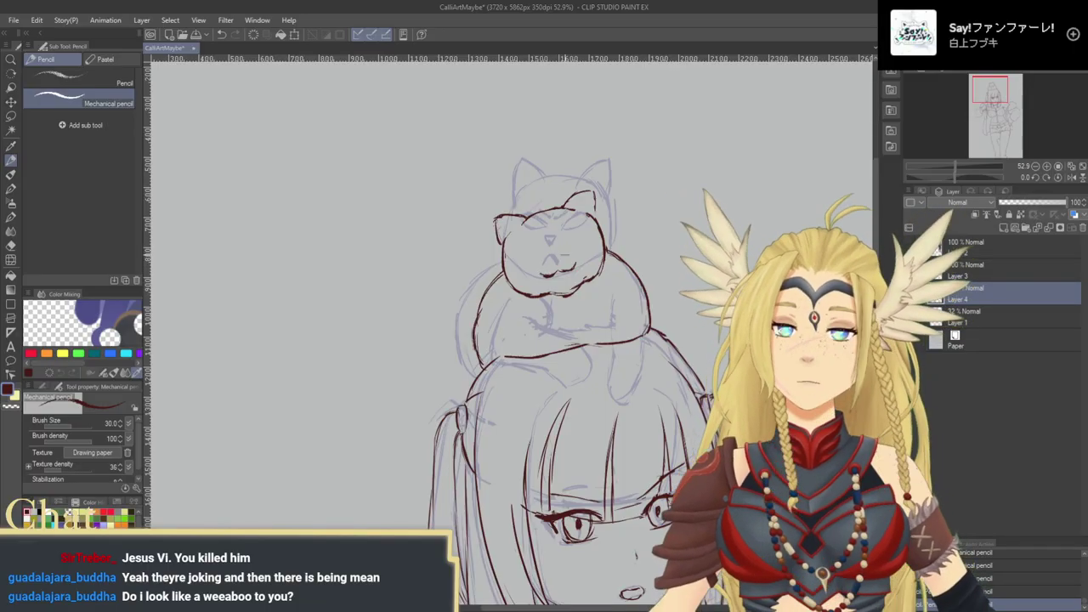
left_click_drag(563, 241, 567, 246)
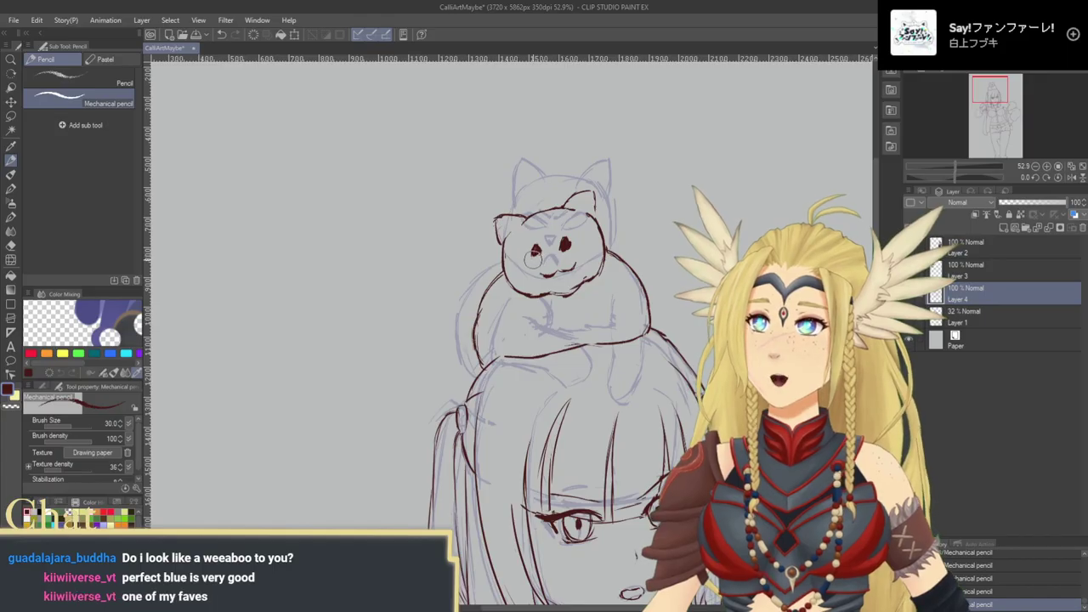
left_click_drag(533, 257, 524, 252)
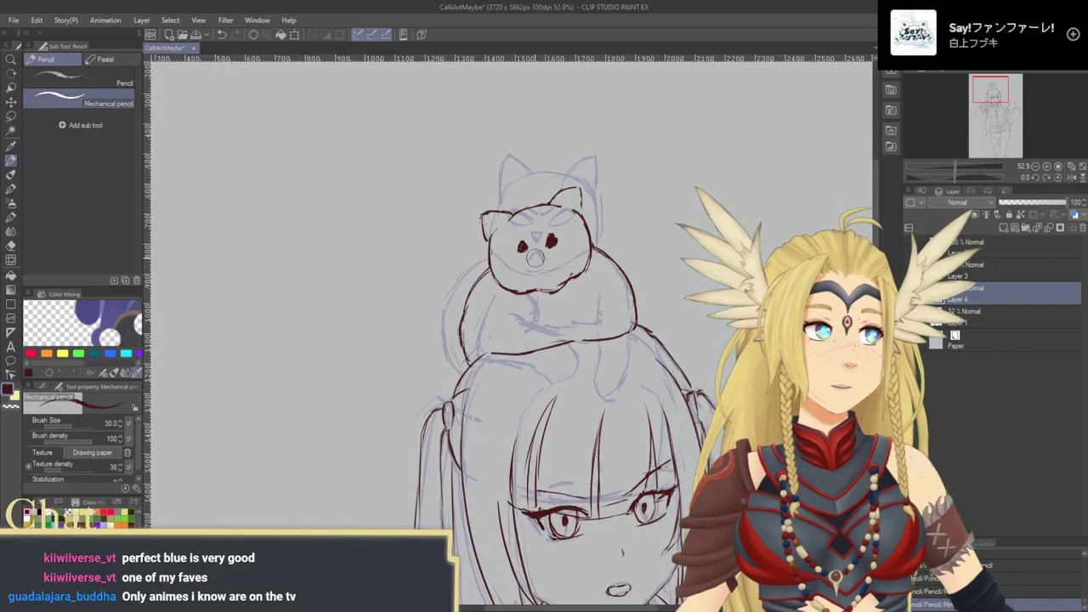
key("ctrl+z")
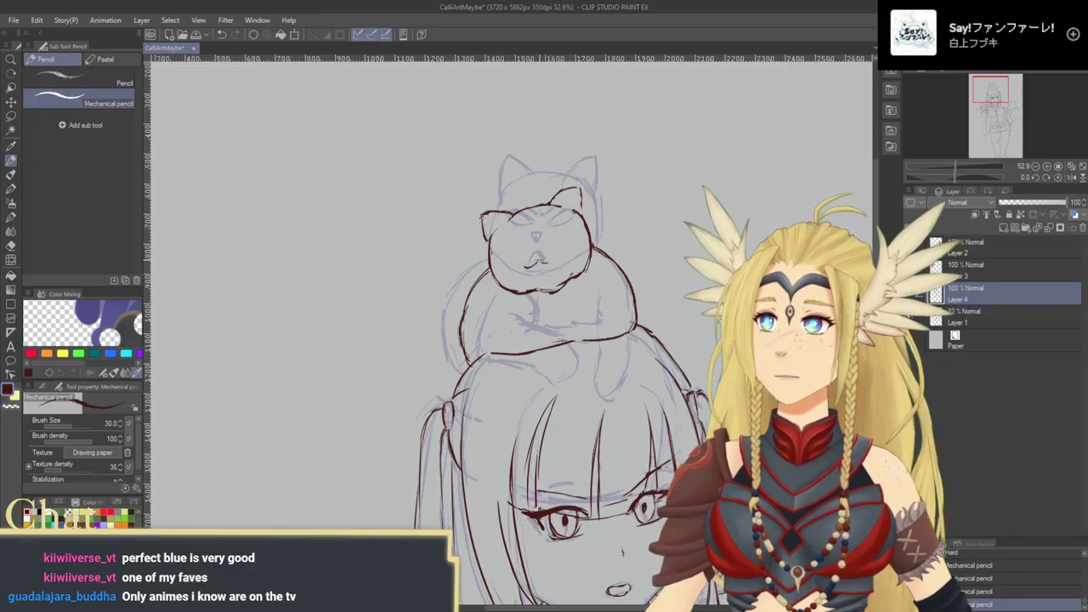
Step: Draw two round, open eye outlines above the cat's mouth and resize them to small matching circles
left_click_drag(557, 235, 561, 247)
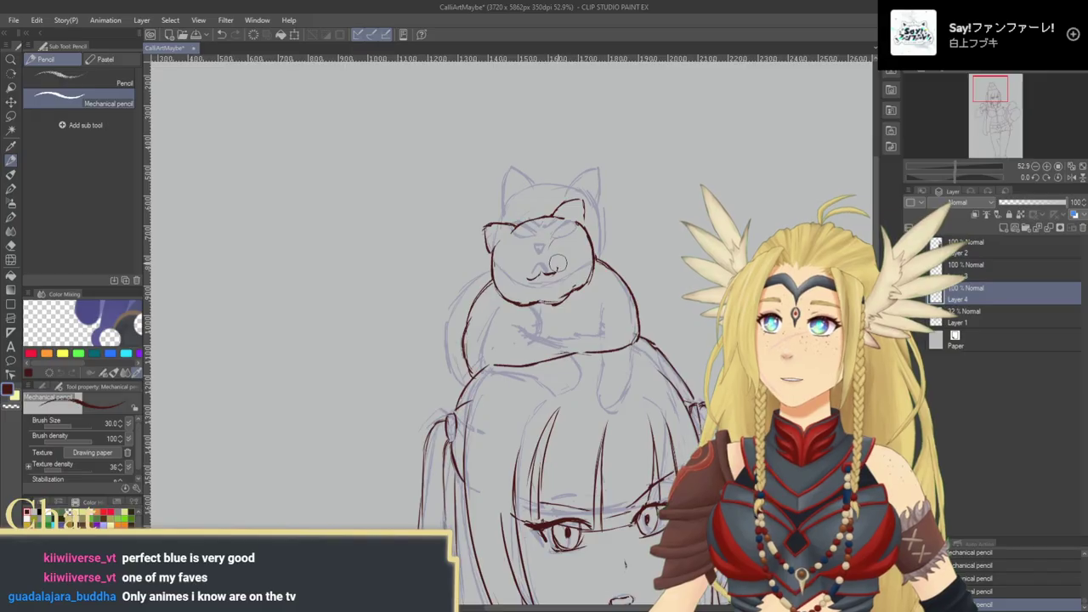
mouse_move(567, 245)
left_mouse_down()
mouse_move(566, 261)
mouse_move(556, 259)
mouse_move(568, 242)
mouse_move(504, 277)
mouse_move(502, 259)
left_mouse_up()
mouse_move(563, 297)
left_mouse_down()
mouse_move(524, 286)
mouse_move(551, 267)
mouse_move(531, 272)
mouse_move(571, 292)
left_mouse_up()
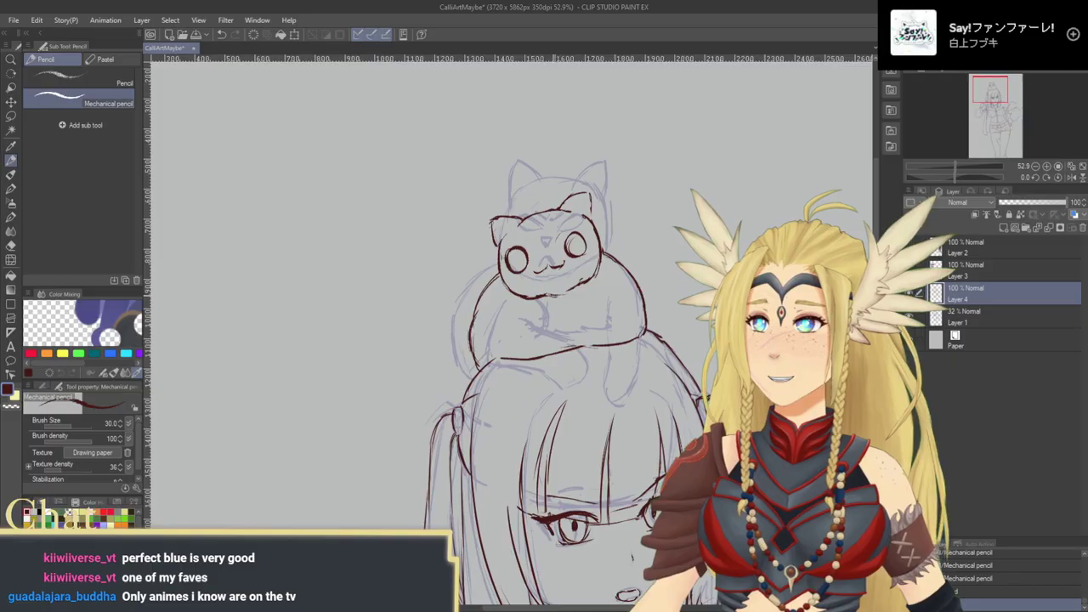
mouse_move(573, 276)
left_mouse_down()
mouse_move(570, 293)
mouse_move(538, 270)
mouse_move(486, 279)
left_mouse_up()
mouse_move(543, 258)
left_mouse_down()
mouse_move(548, 273)
mouse_move(542, 259)
mouse_move(537, 275)
mouse_move(543, 254)
mouse_move(494, 280)
mouse_move(499, 273)
mouse_move(500, 287)
mouse_move(507, 265)
left_mouse_up()
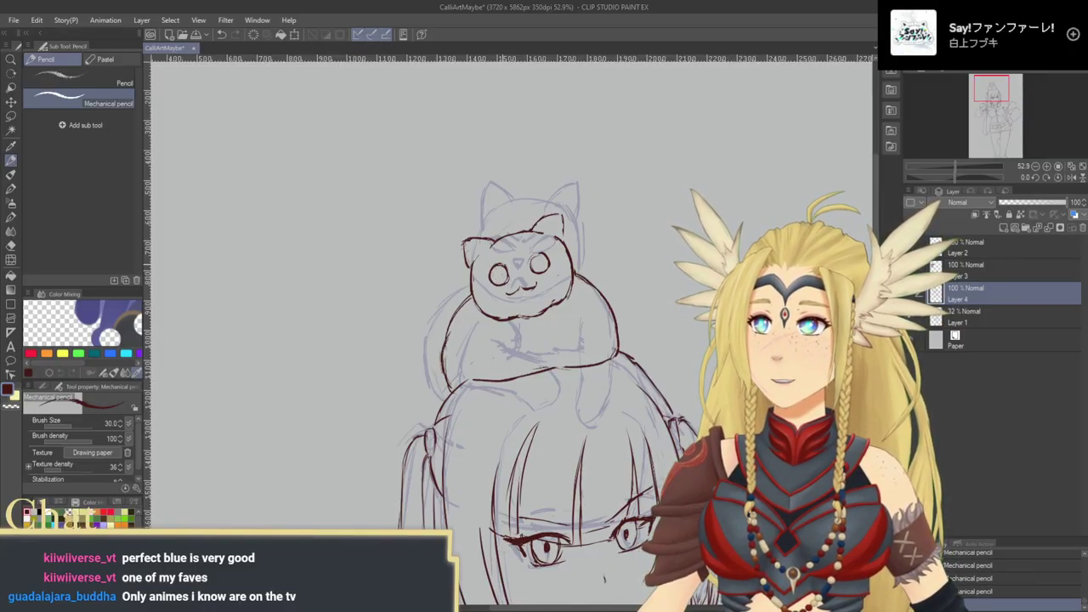
left_click_drag(549, 312, 557, 298)
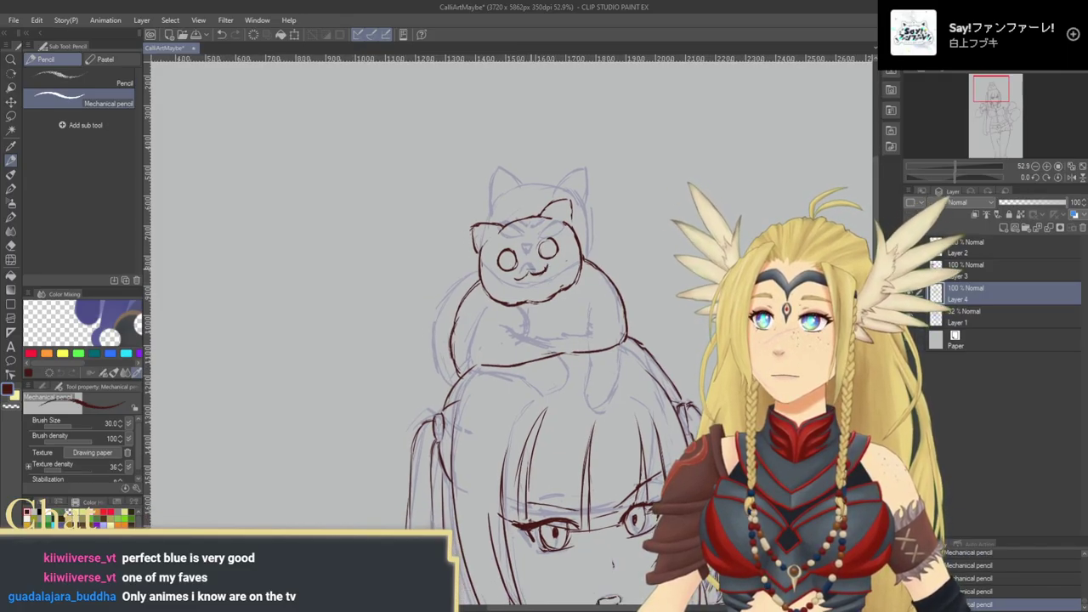
left_click_drag(535, 263, 529, 267)
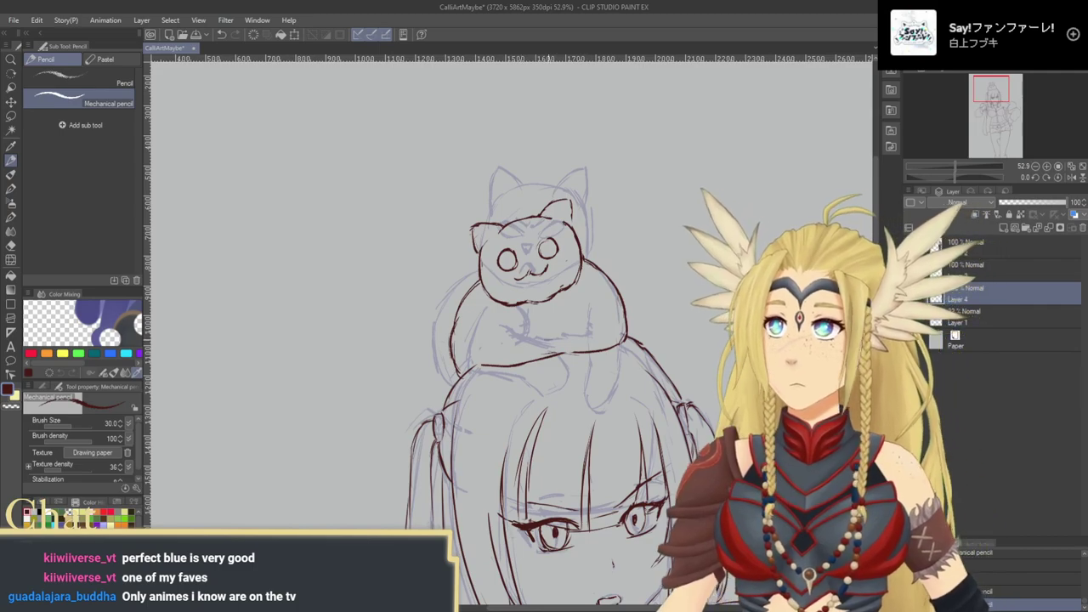
Step: Draw the cat's folded front legs across its belly, with rounded overlapping paws and short crease lines at the inner arms
mouse_move(557, 335)
left_mouse_down()
mouse_move(548, 348)
mouse_move(612, 354)
mouse_move(628, 342)
left_mouse_up()
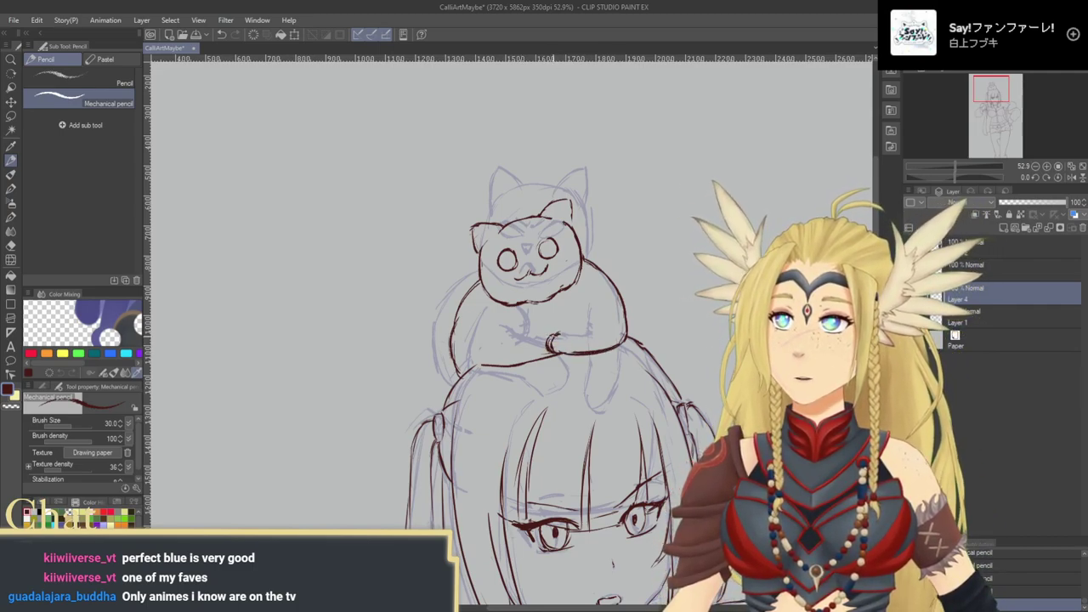
left_click_drag(586, 313, 589, 329)
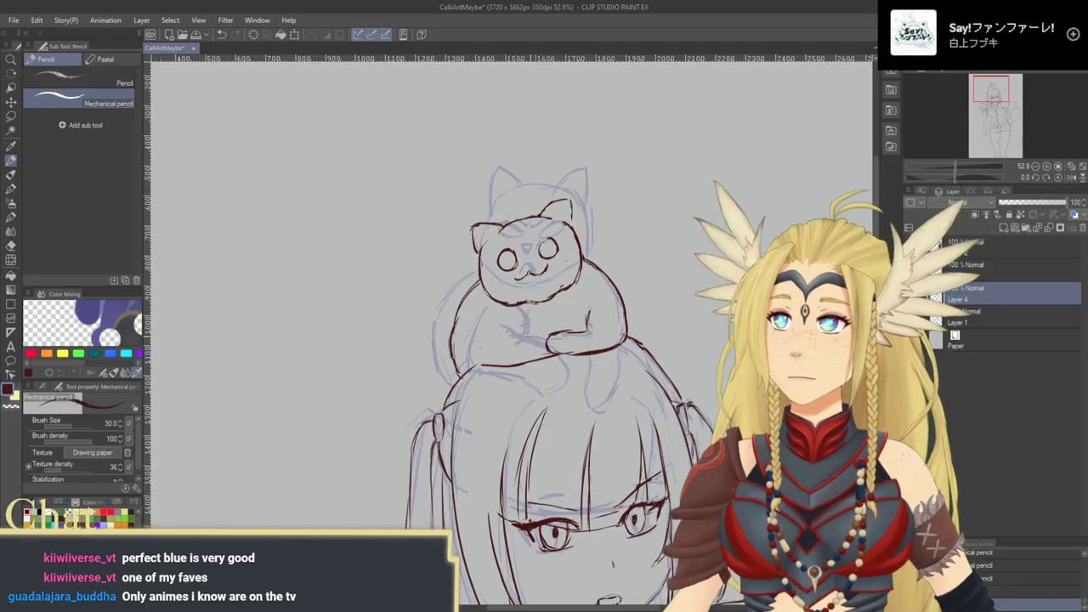
mouse_move(544, 332)
left_mouse_down()
mouse_move(527, 337)
mouse_move(527, 324)
mouse_move(524, 337)
left_mouse_up()
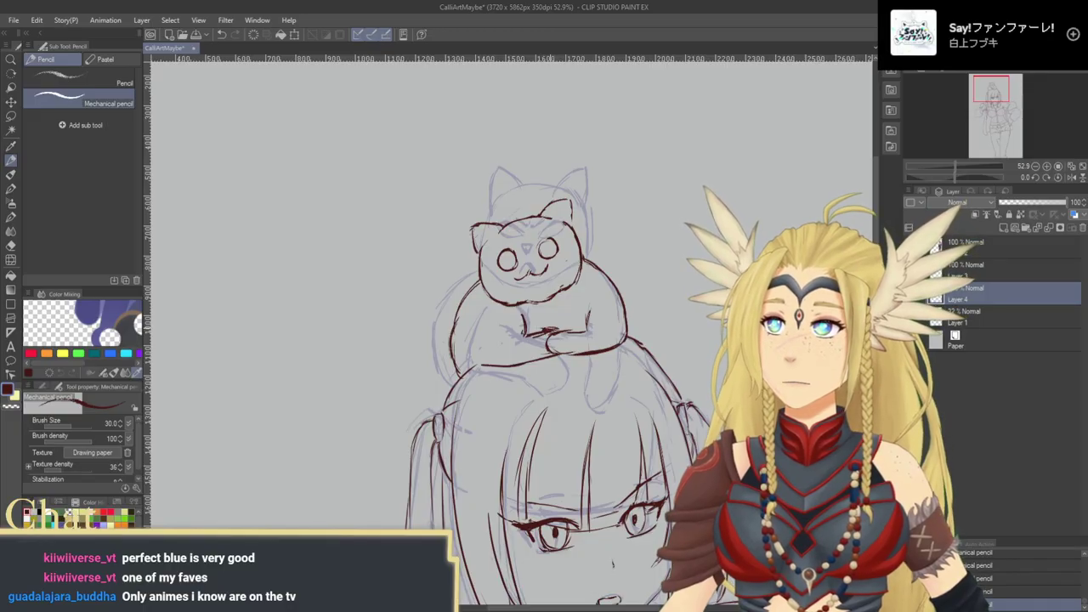
mouse_move(548, 332)
left_mouse_down()
mouse_move(558, 327)
mouse_move(540, 338)
left_mouse_up()
key("ctrl+z")
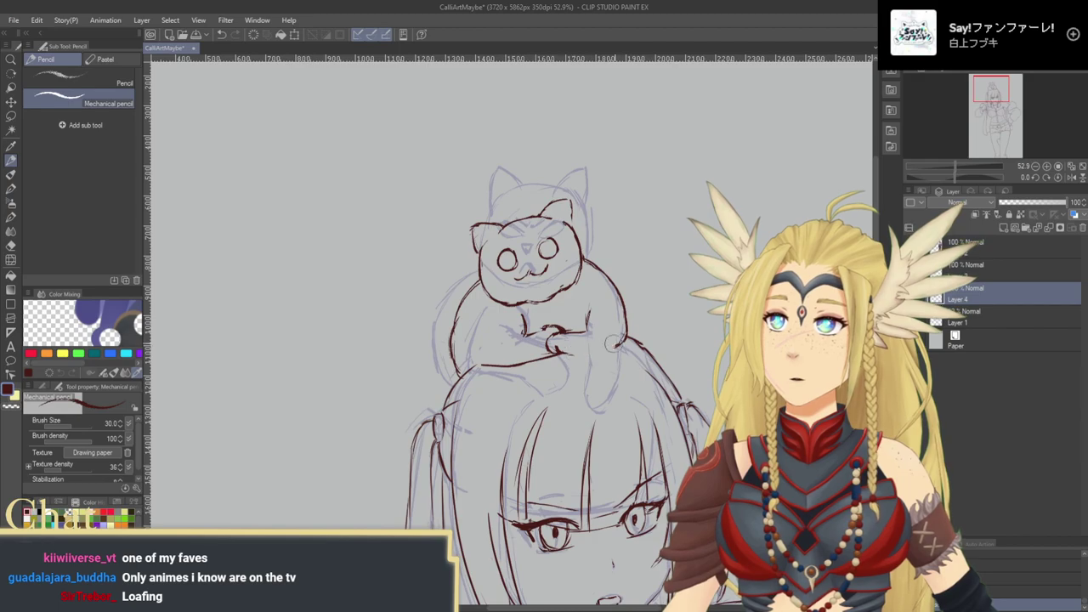
Step: Redraw the underside of the right-hand front leg so it curves smoothly into the cat's side
left_click_drag(555, 352, 592, 359)
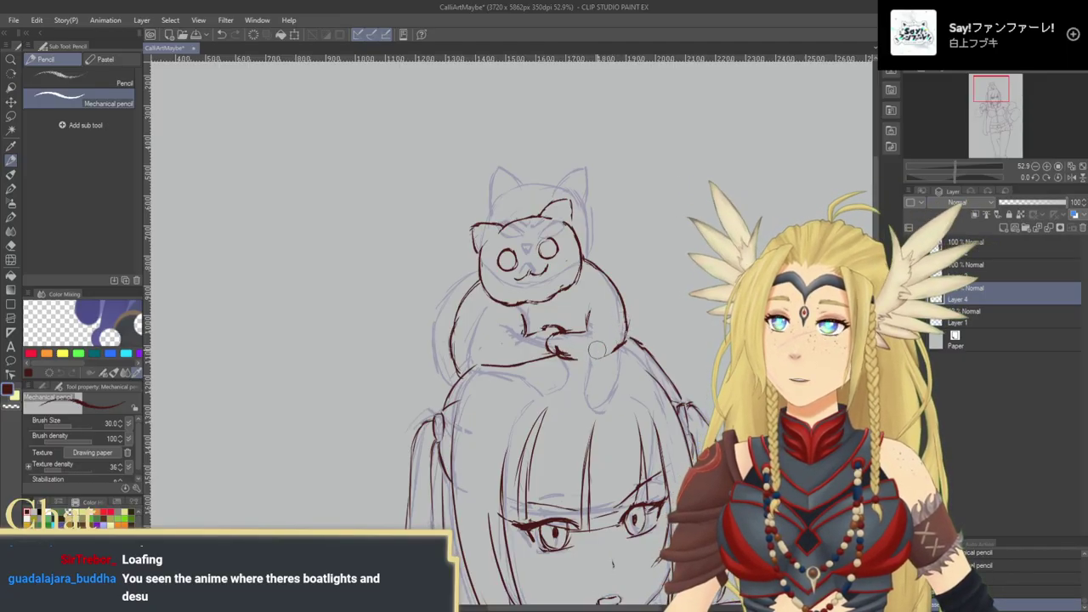
mouse_move(561, 356)
left_mouse_down()
mouse_move(608, 356)
mouse_move(626, 340)
left_mouse_up()
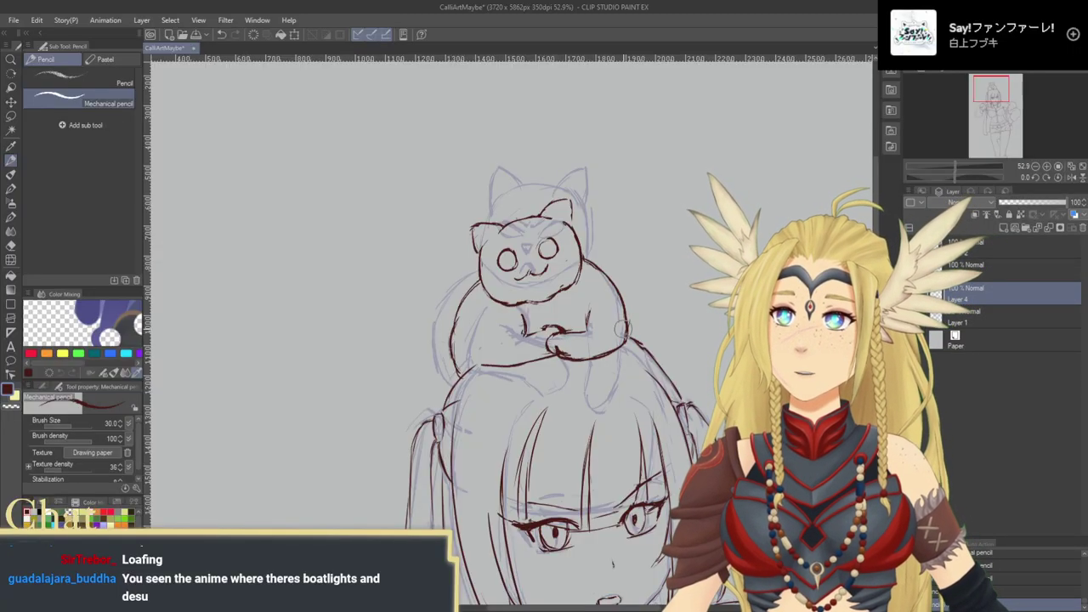
left_click_drag(626, 336, 629, 314)
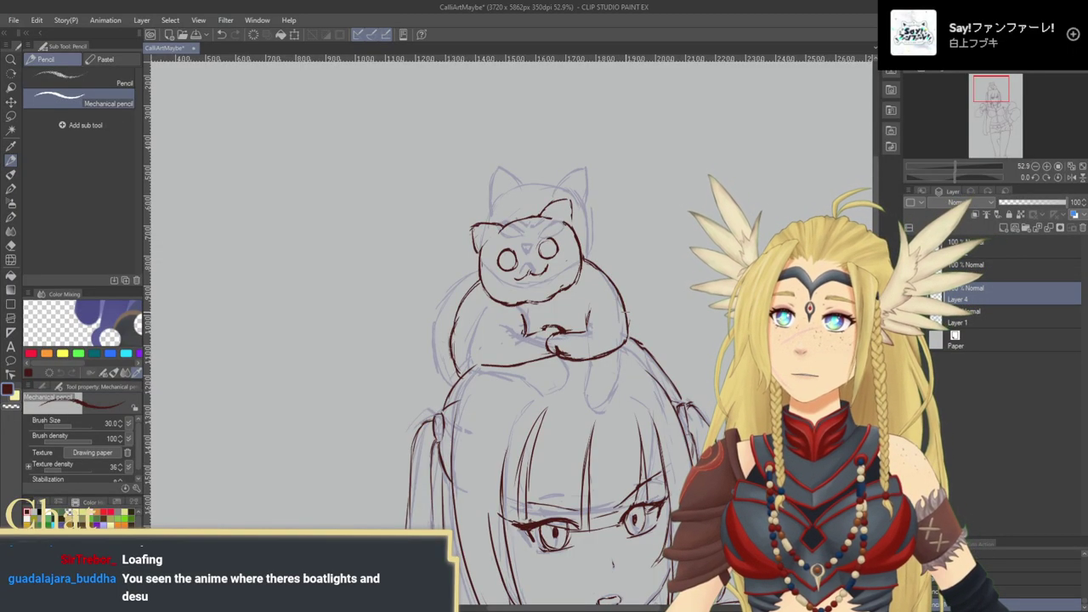
Step: Refine the lower-left of the cat's body, curving up the end of the base line and reworking the outer back contour
left_click_drag(544, 374, 588, 380)
left_click_drag(520, 356, 525, 372)
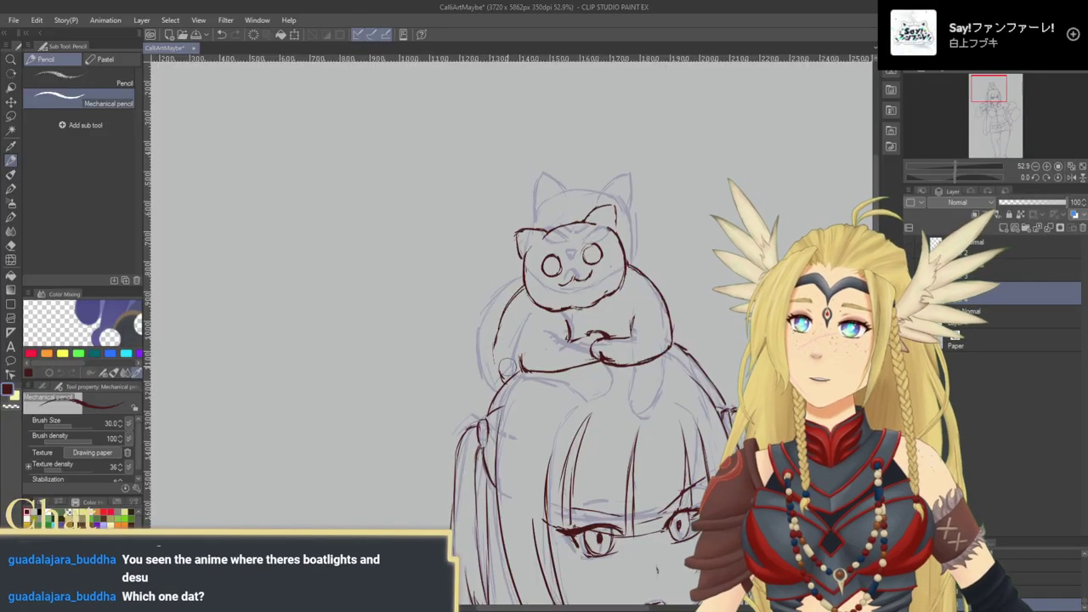
mouse_move(494, 345)
left_mouse_down()
mouse_move(507, 381)
mouse_move(491, 328)
mouse_move(463, 324)
mouse_move(476, 331)
left_mouse_up()
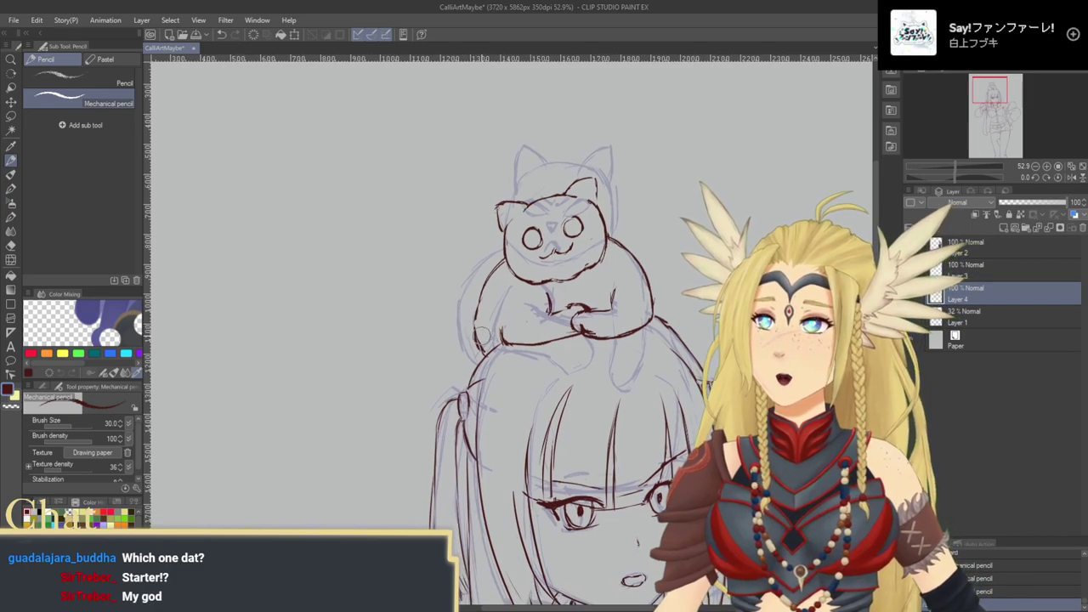
key("ctrl+z")
key("ctrl+z")
mouse_move(478, 304)
left_mouse_down()
mouse_move(482, 353)
mouse_move(419, 376)
mouse_move(425, 394)
left_mouse_up()
key("ctrl+z")
key("ctrl+z")
left_click_drag(413, 368, 413, 384)
mouse_move(435, 338)
left_mouse_down()
mouse_move(451, 387)
mouse_move(424, 384)
left_mouse_up()
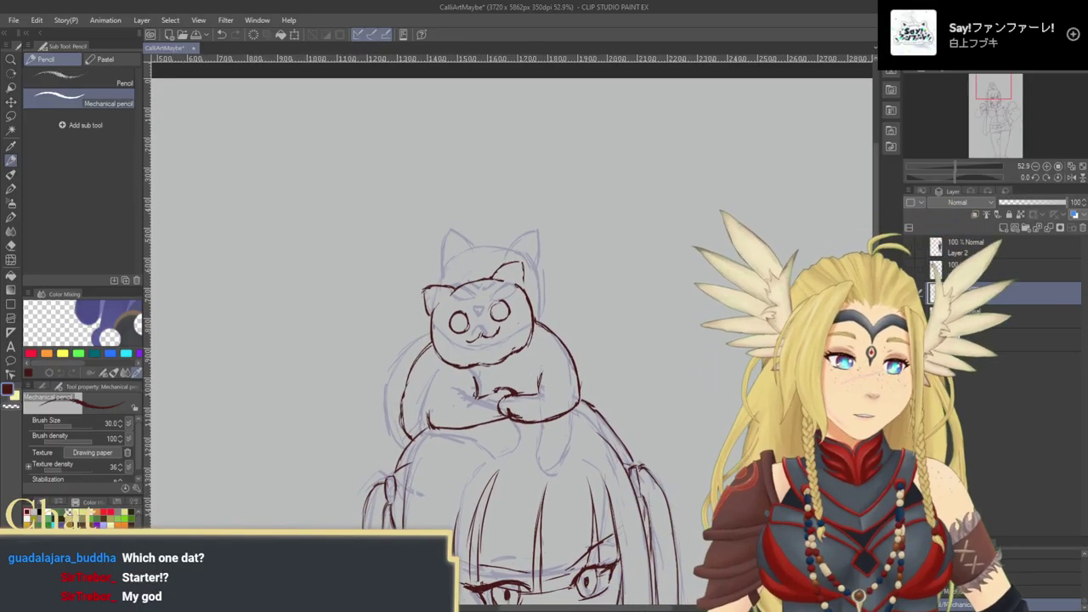
Step: Draw a raised tail with a hooked, rounded tip behind the left side of the cat's body and clean up its lines
left_click(908, 316)
left_click(909, 315)
mouse_move(408, 376)
left_mouse_down()
mouse_move(447, 365)
mouse_move(436, 346)
mouse_move(460, 303)
mouse_move(442, 261)
mouse_move(419, 257)
left_mouse_up()
left_click_drag(533, 291, 556, 265)
mouse_move(470, 248)
left_mouse_down()
mouse_move(446, 247)
mouse_move(498, 234)
mouse_move(460, 317)
mouse_move(464, 342)
mouse_move(491, 281)
left_mouse_up()
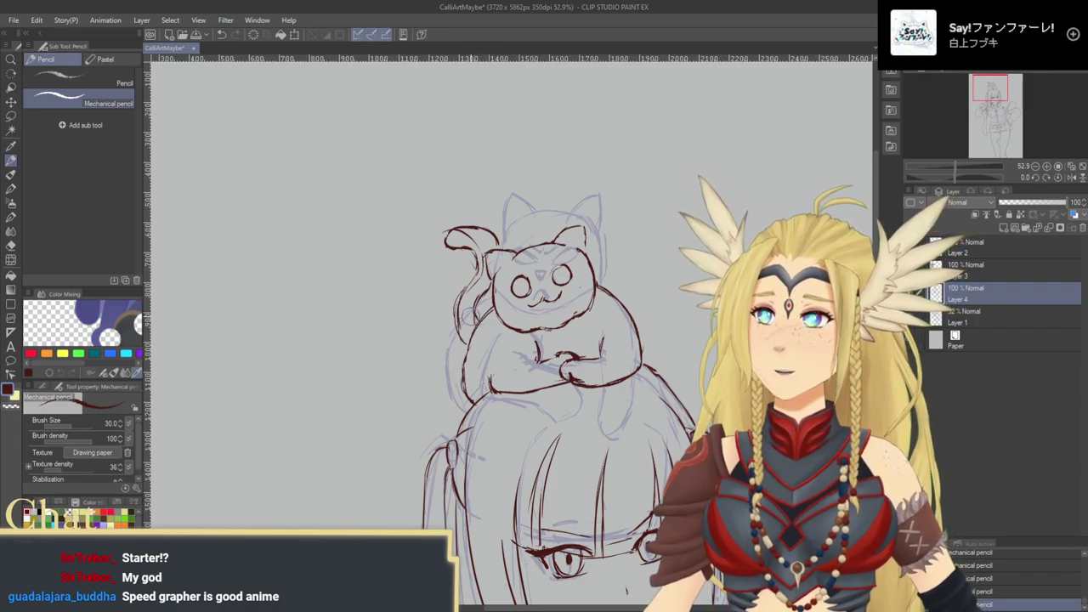
mouse_move(464, 306)
left_mouse_down()
mouse_move(462, 330)
mouse_move(459, 307)
mouse_move(478, 274)
mouse_move(456, 238)
left_mouse_up()
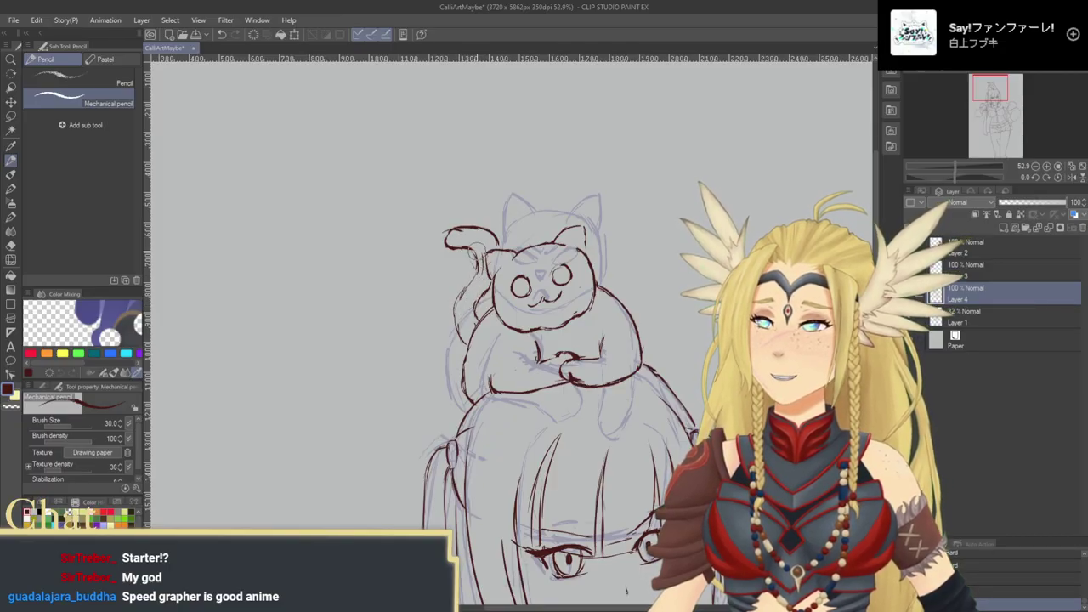
Step: Add small highlight circles inside both of the cat's eyes
mouse_move(557, 317)
left_mouse_down()
mouse_move(466, 136)
mouse_move(486, 272)
mouse_move(480, 256)
left_mouse_up()
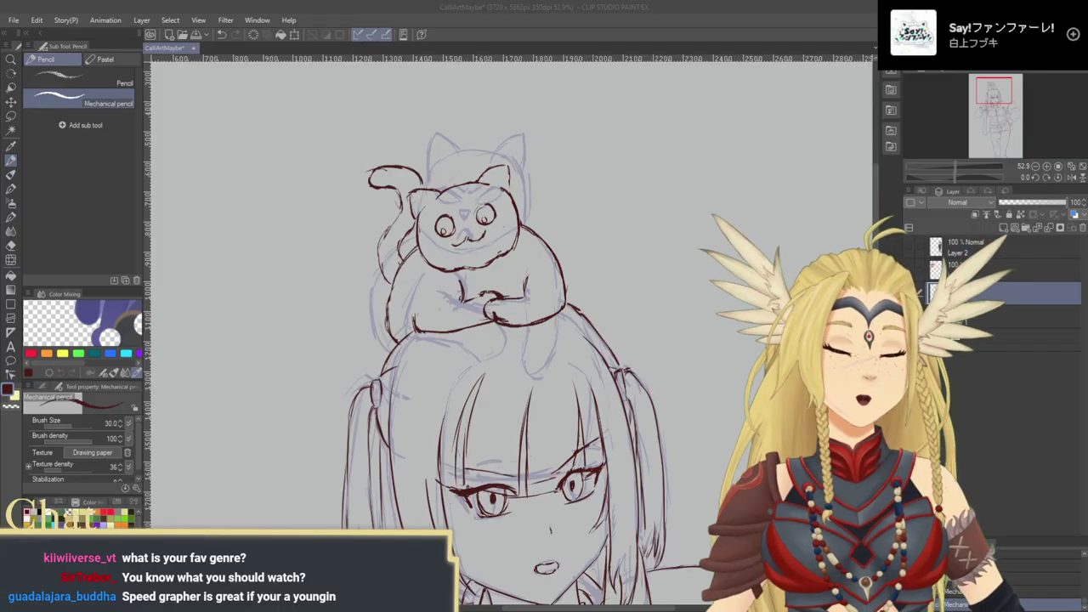
left_click_drag(553, 343, 601, 410)
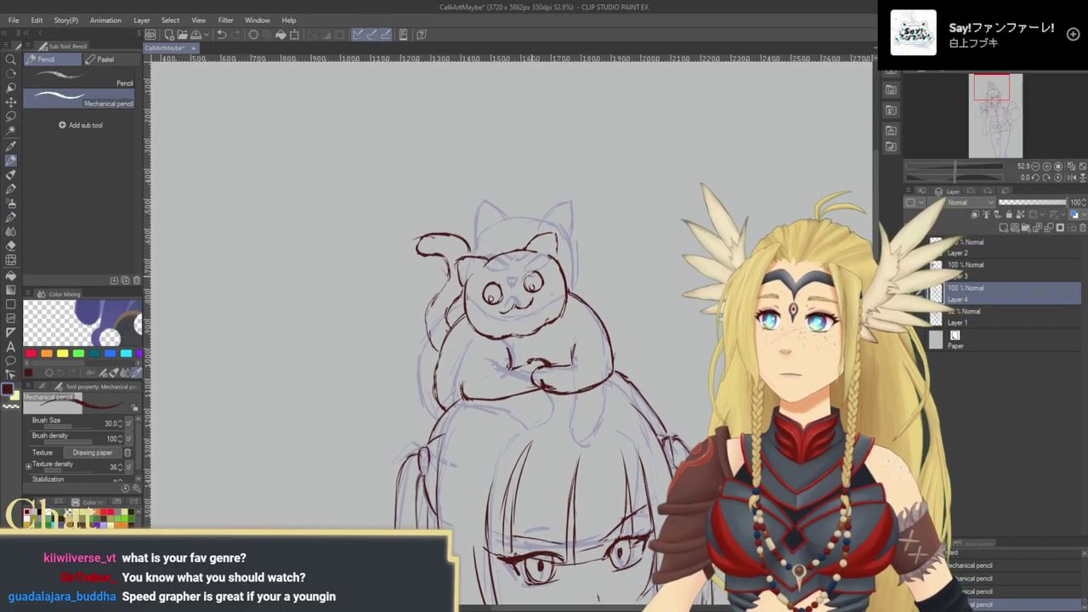
left_click_drag(537, 278, 497, 295)
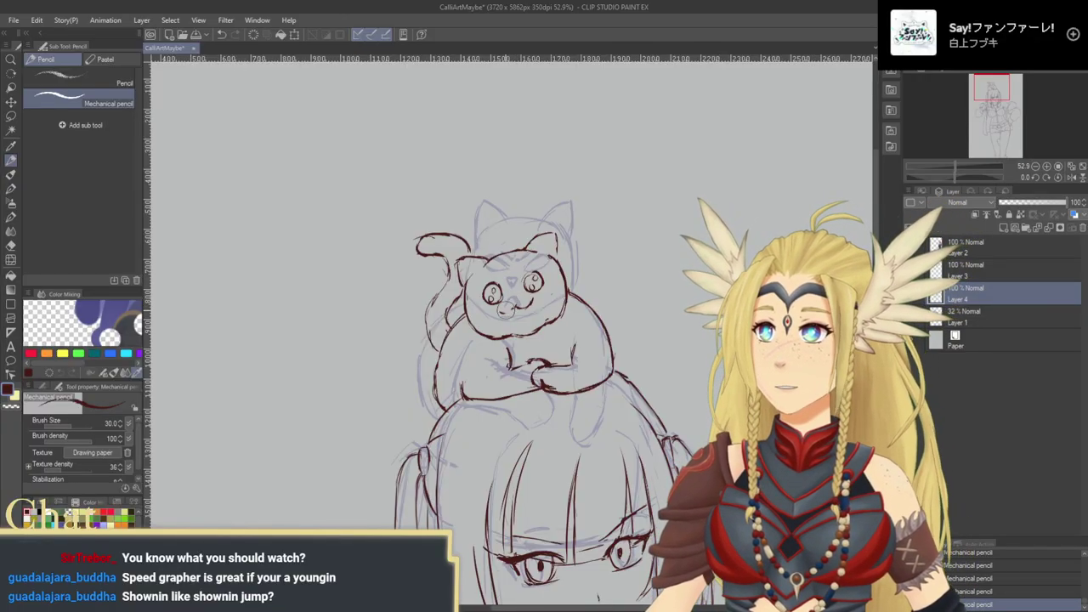
Step: Redraw the left half of the cat's mouth and tidy the lines around its centre
left_click_drag(500, 313, 517, 311)
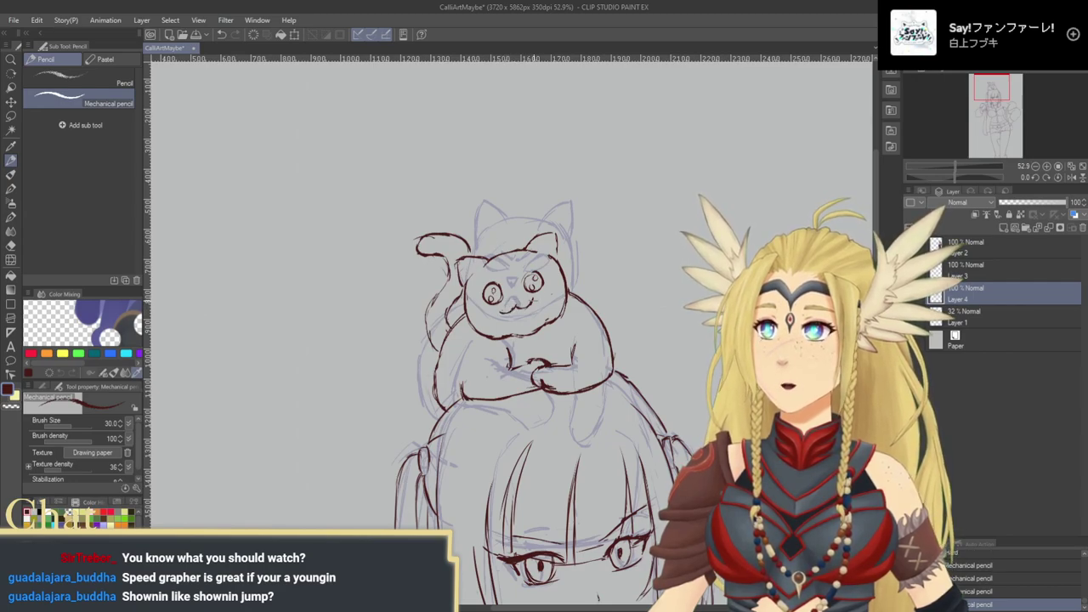
left_click_drag(534, 300, 533, 305)
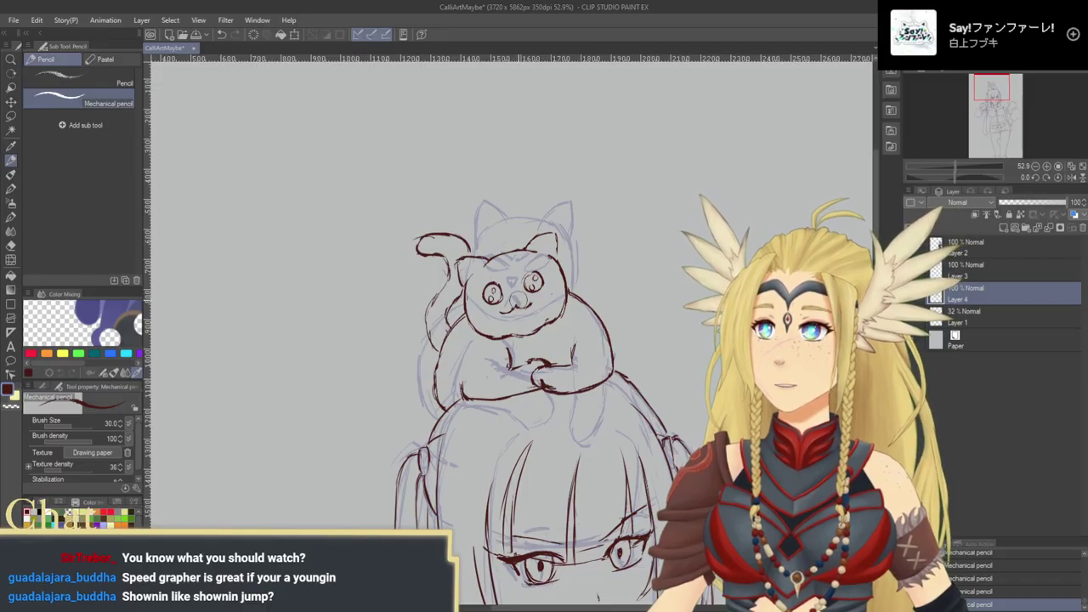
key("ctrl+z")
mouse_move(521, 304)
left_mouse_down()
mouse_move(489, 310)
mouse_move(503, 281)
mouse_move(509, 313)
left_mouse_up()
Step: Fill both of the cat's eyes with solid dark pencil, leaving the small highlight circles blank
key("ctrl+space")
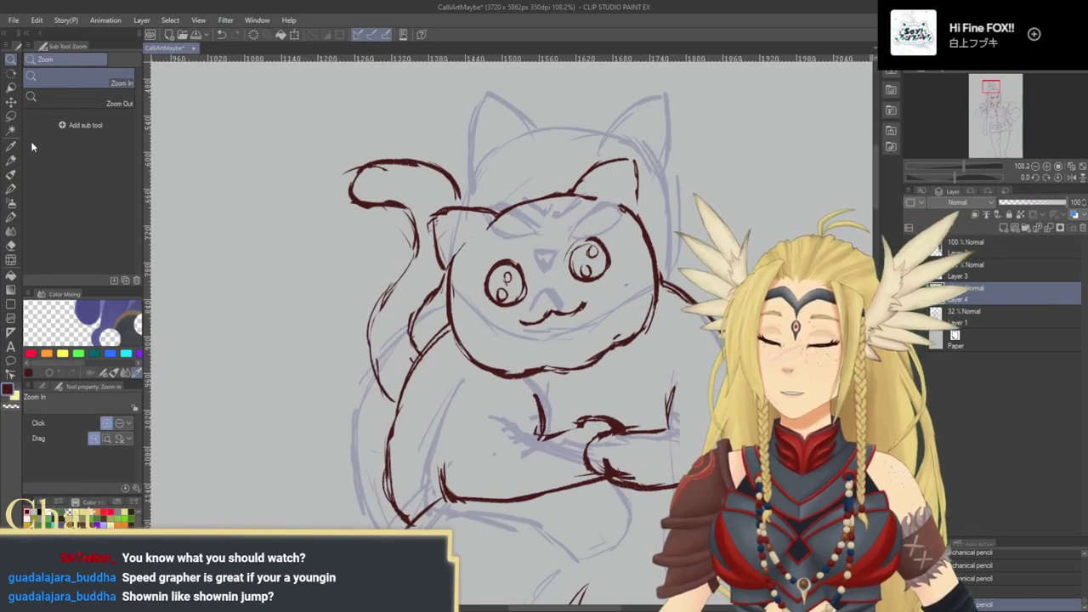
left_click(11, 147)
left_click(11, 160)
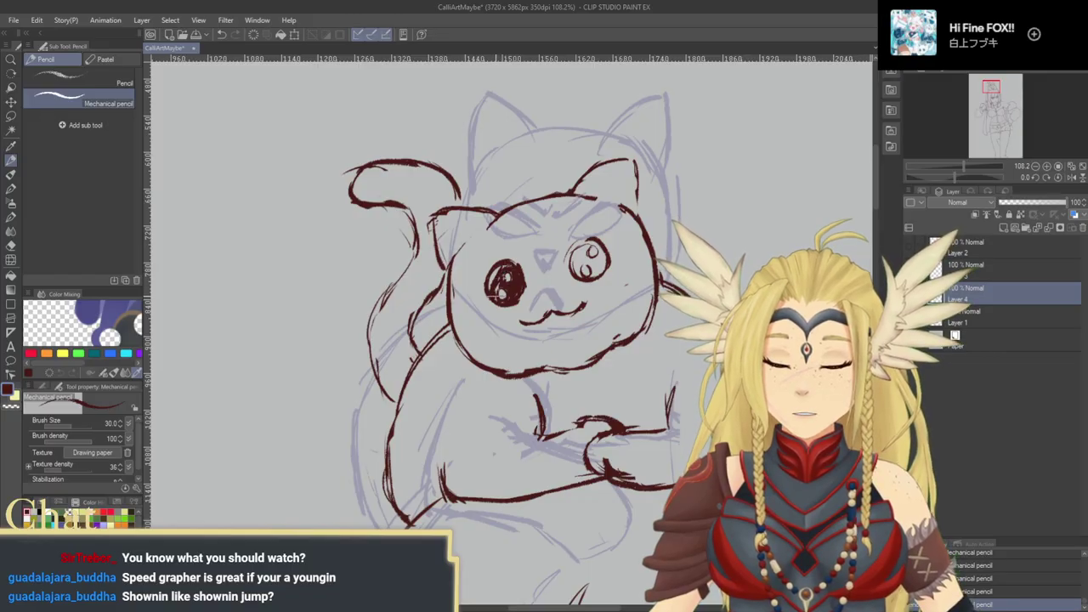
mouse_move(499, 285)
left_mouse_down()
mouse_move(493, 272)
mouse_move(503, 268)
left_mouse_up()
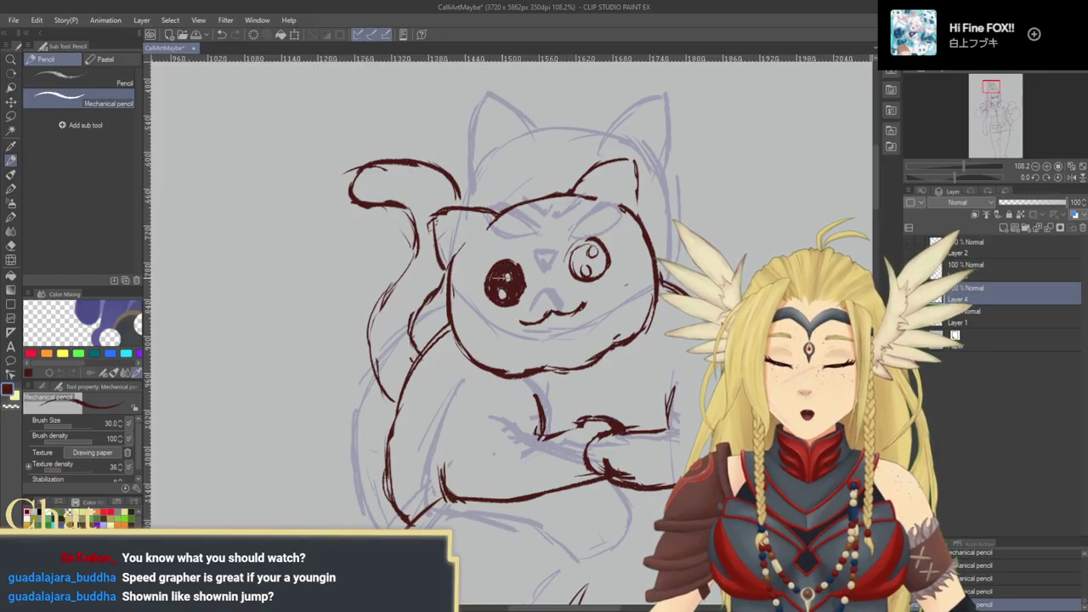
mouse_move(600, 265)
left_mouse_down()
mouse_move(578, 253)
mouse_move(592, 260)
mouse_move(574, 280)
mouse_move(600, 274)
left_mouse_up()
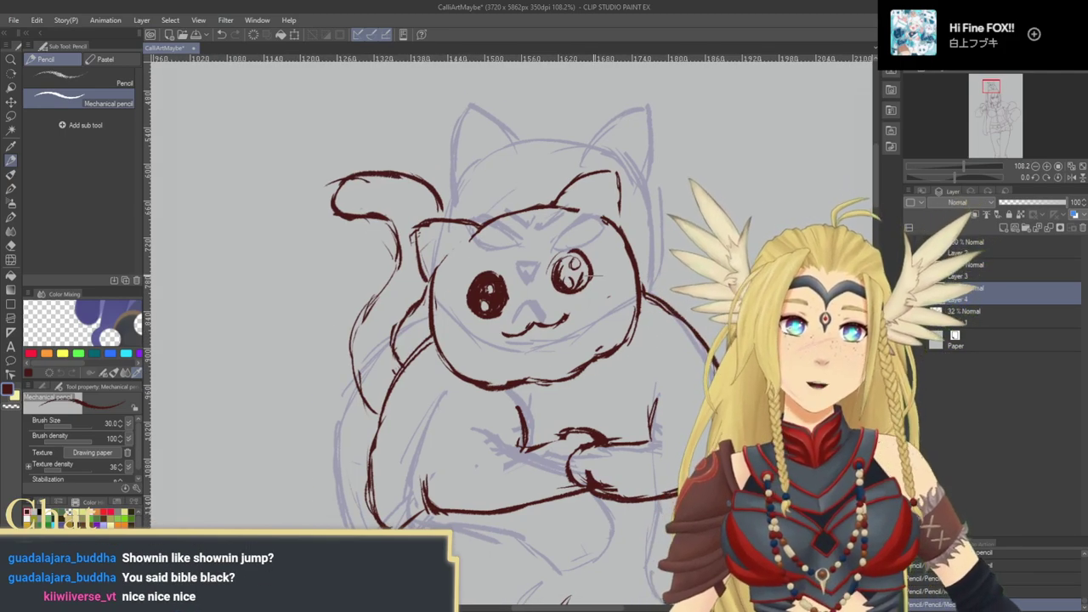
mouse_move(571, 268)
left_mouse_down()
mouse_move(577, 288)
mouse_move(590, 262)
mouse_move(577, 283)
mouse_move(557, 279)
mouse_move(556, 262)
mouse_move(559, 270)
left_mouse_up()
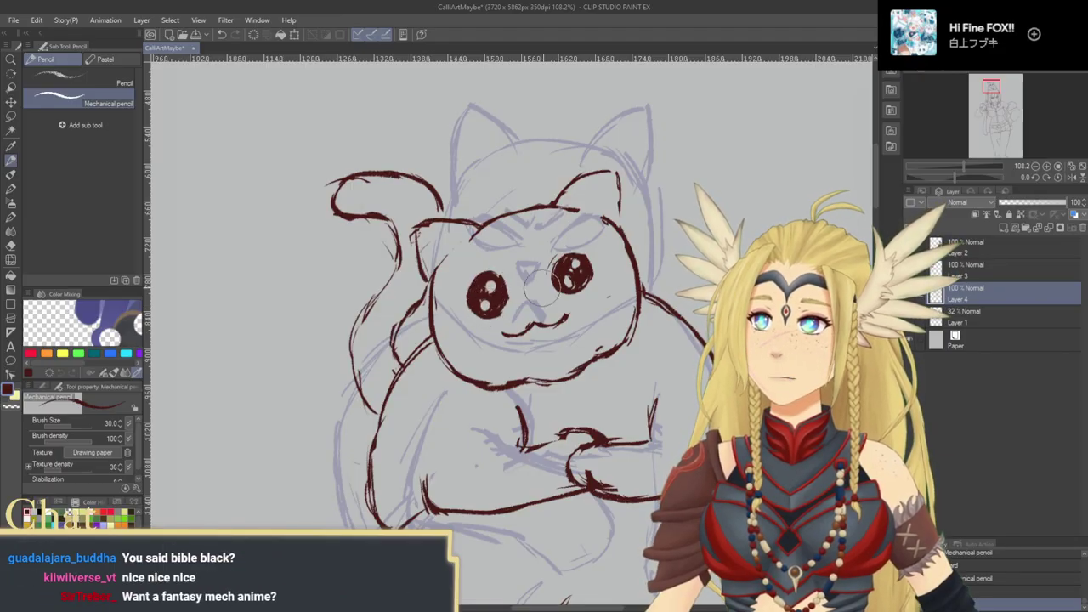
left_click_drag(570, 281, 568, 287)
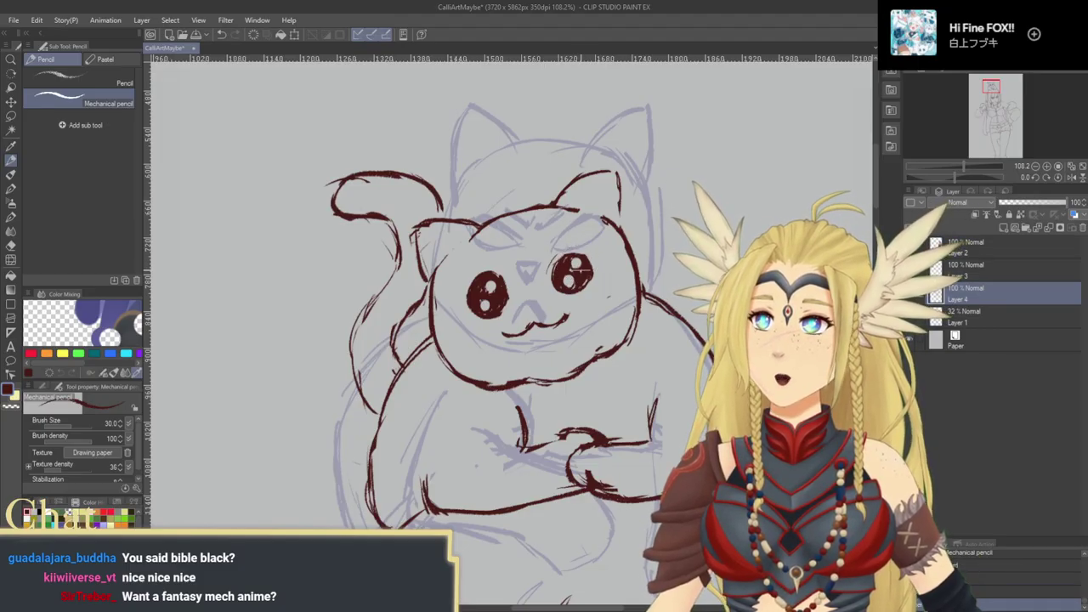
left_click_drag(502, 312, 504, 281)
Step: Draw inner lines inside both of the cat's ears and add a small nose just above the mouth
mouse_move(634, 307)
left_mouse_down()
mouse_move(568, 301)
mouse_move(596, 282)
mouse_move(573, 296)
left_mouse_up()
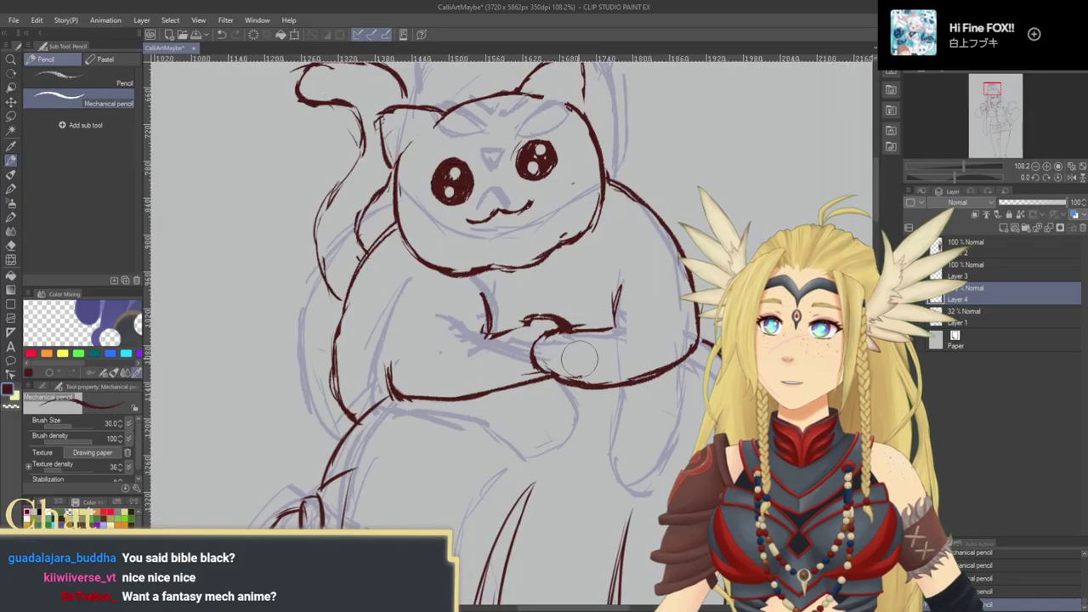
scroll(585, 361, "up", 5)
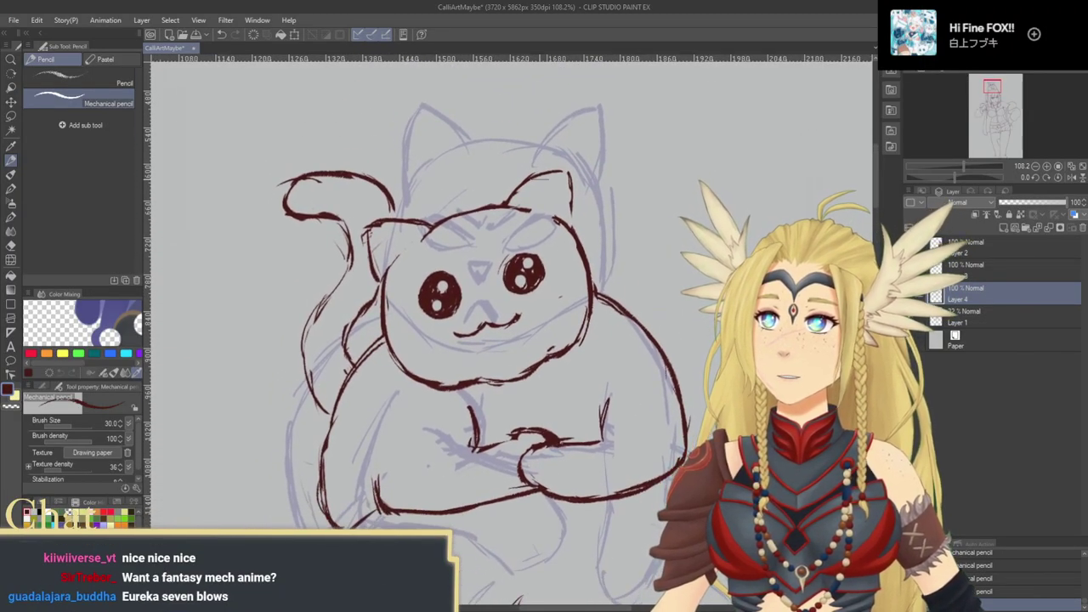
left_click_drag(517, 205, 562, 180)
mouse_move(371, 235)
left_mouse_down()
mouse_move(410, 230)
mouse_move(411, 241)
left_mouse_up()
left_click_drag(542, 348, 527, 278)
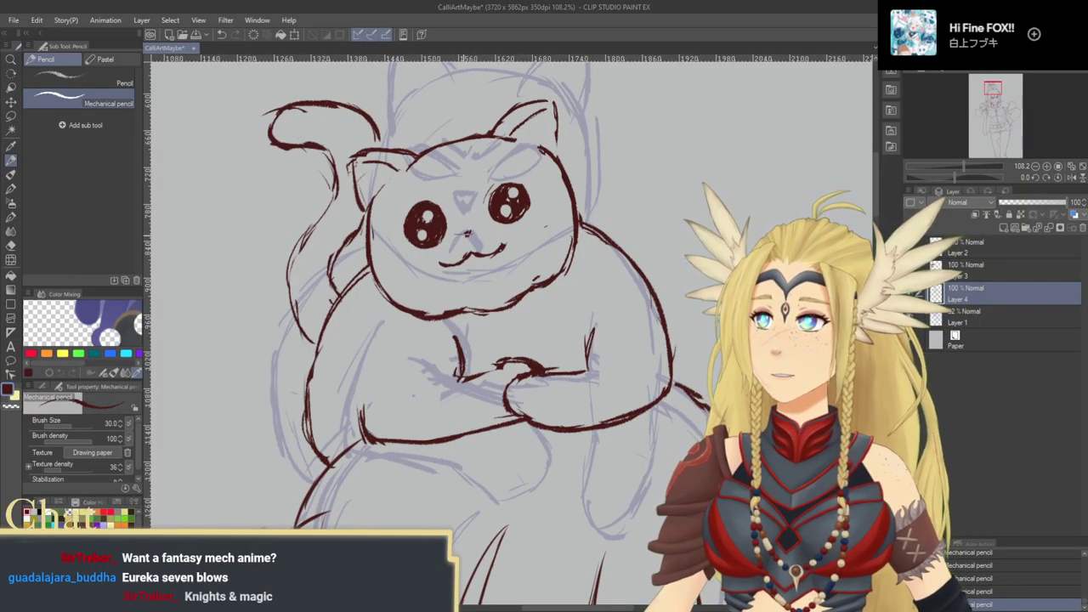
scroll(467, 233, "up", 2)
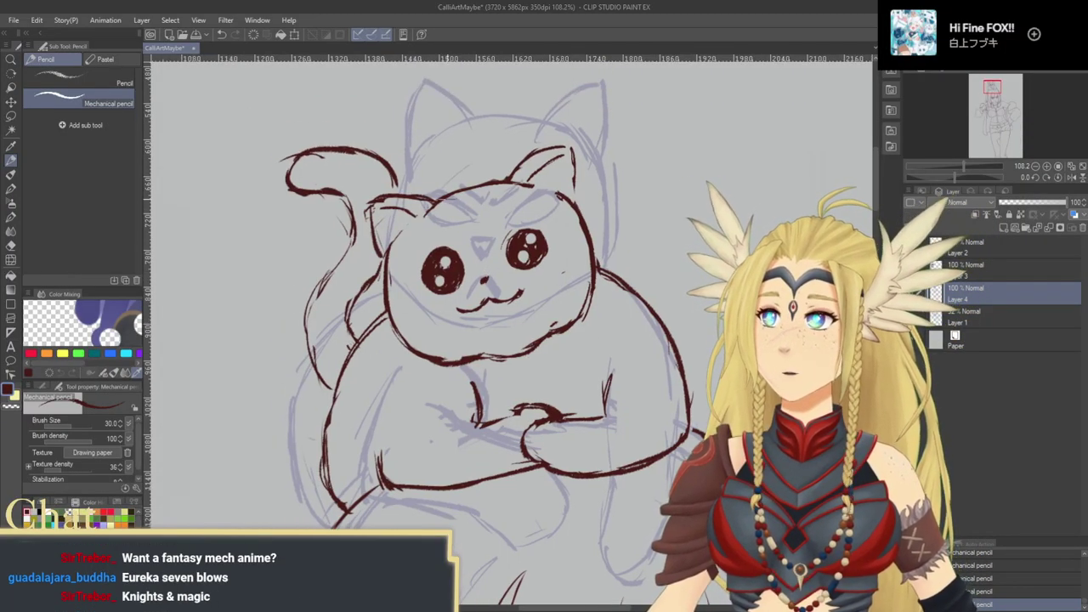
Step: Draw a small stripe mark on the cat's forehead above the nose
mouse_move(481, 198)
left_mouse_down()
mouse_move(485, 212)
mouse_move(501, 213)
left_mouse_up()
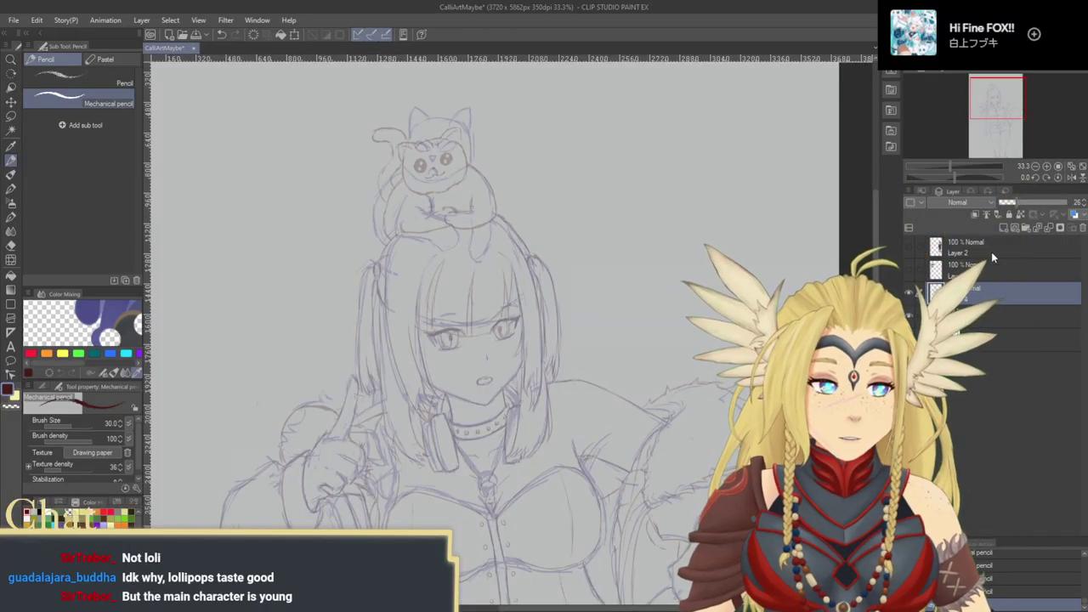
Step: Lower Layer 1's opacity to 11% and add a new layer above Layer 4
left_click(1006, 203)
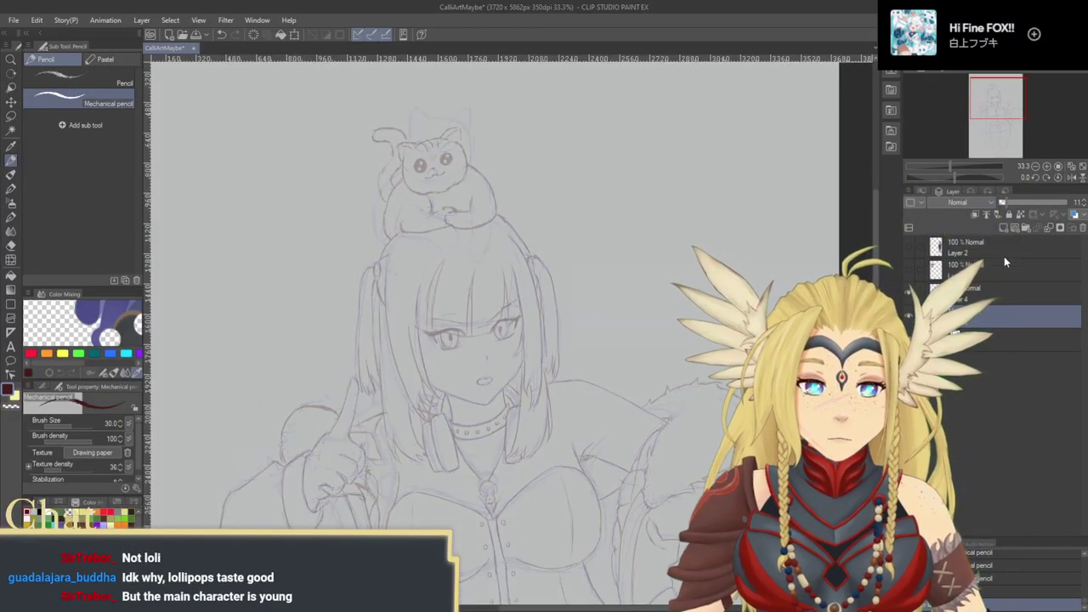
left_click(1002, 300)
left_click(1003, 228)
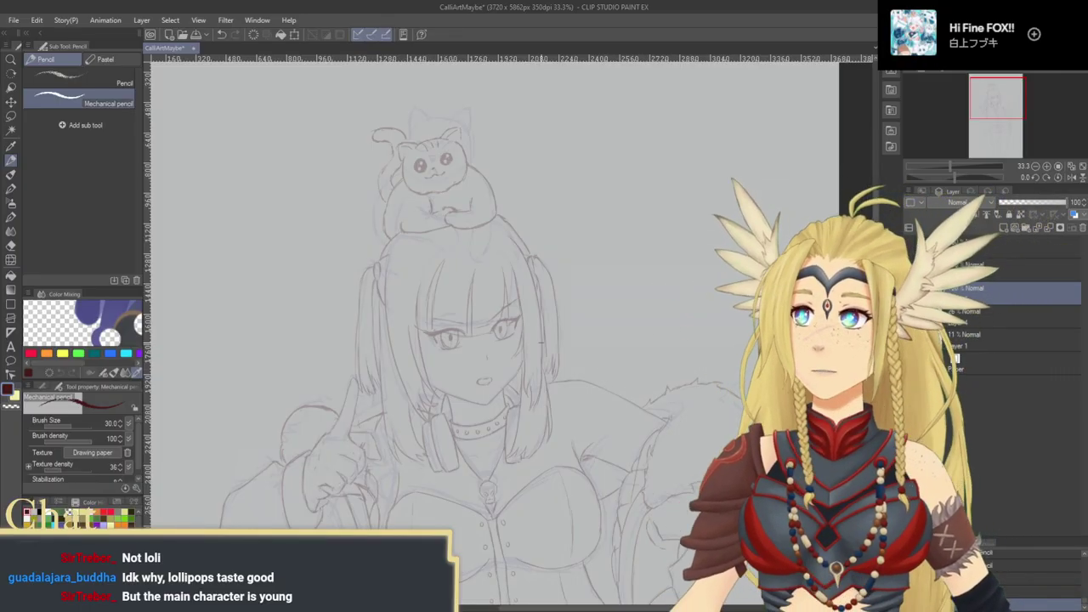
Step: Set the mechanical pencil's brush size to 10 and try a first bangs stroke above the girl's left-hand eye
left_click_drag(537, 367, 553, 336)
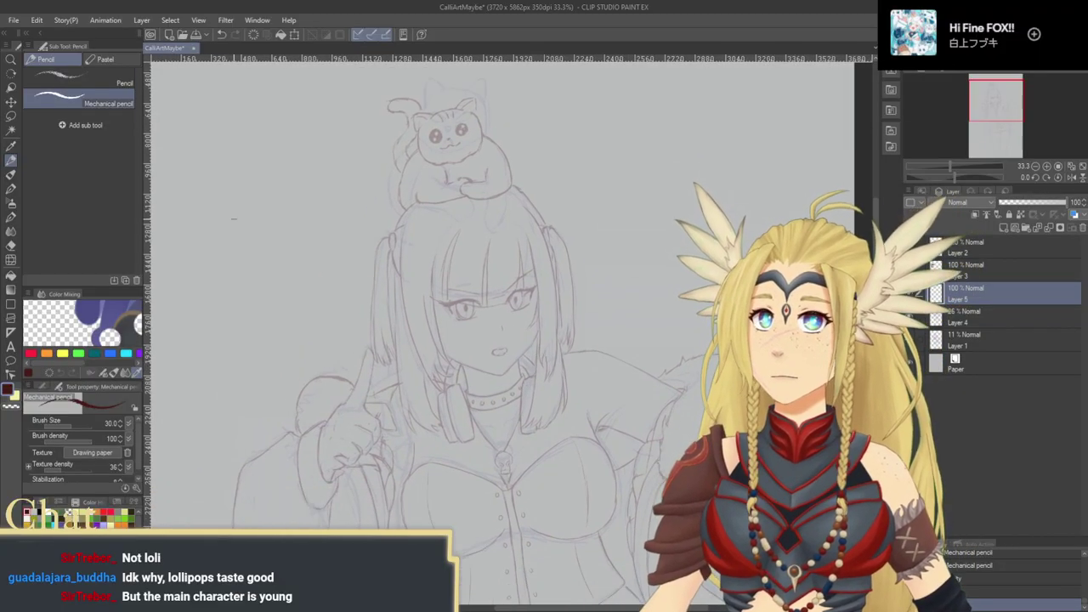
left_click(12, 62)
mouse_move(460, 269)
left_mouse_down()
mouse_move(493, 282)
mouse_move(460, 318)
left_mouse_up()
key("p")
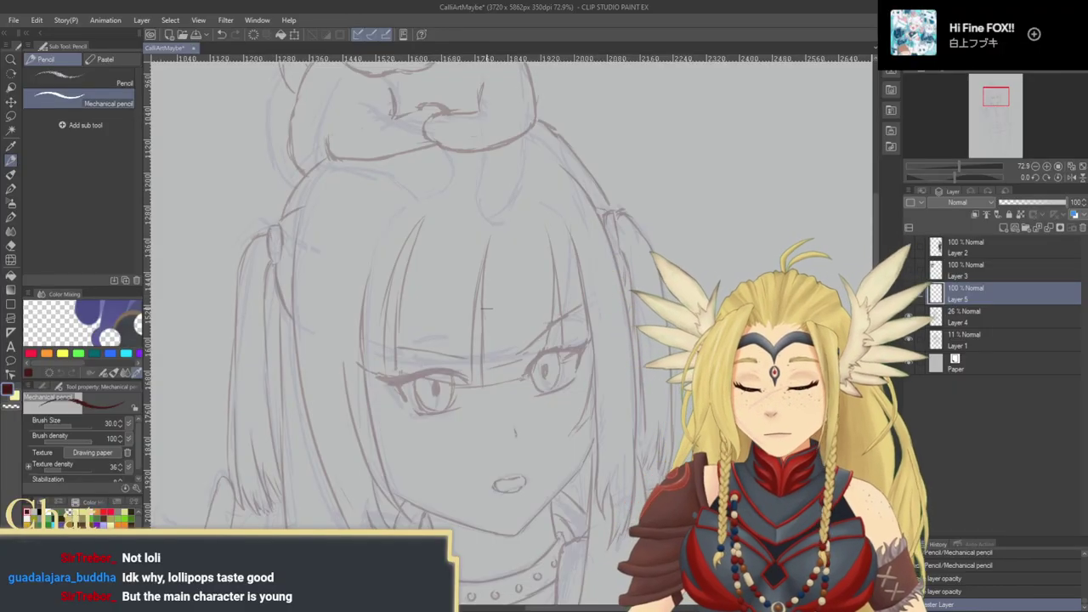
key("[")
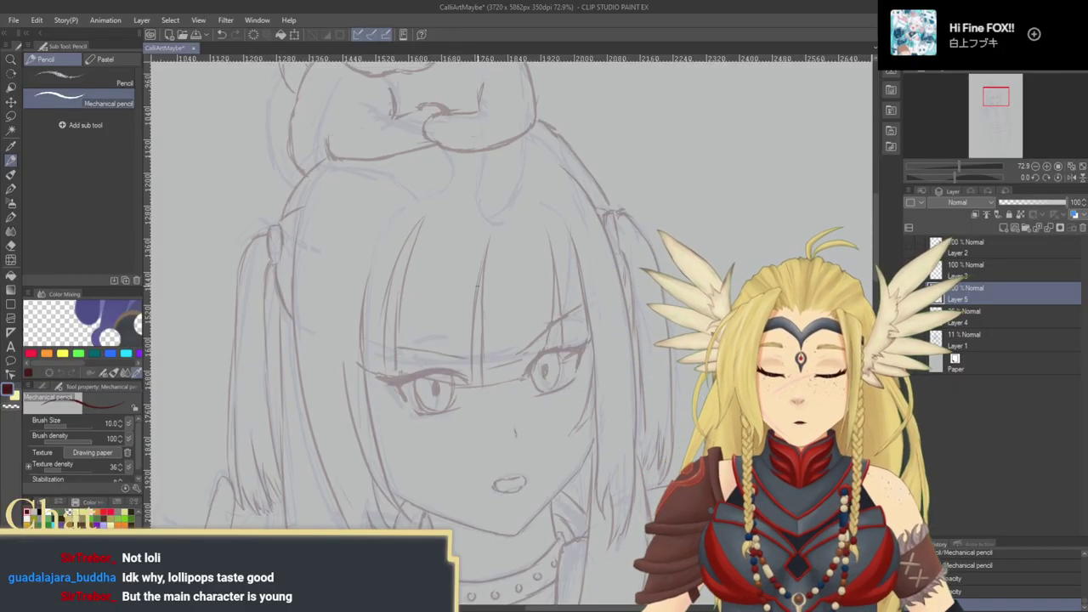
mouse_move(388, 377)
left_mouse_down()
mouse_move(425, 373)
mouse_move(424, 336)
left_mouse_up()
key("ctrl+z")
key("ctrl+z")
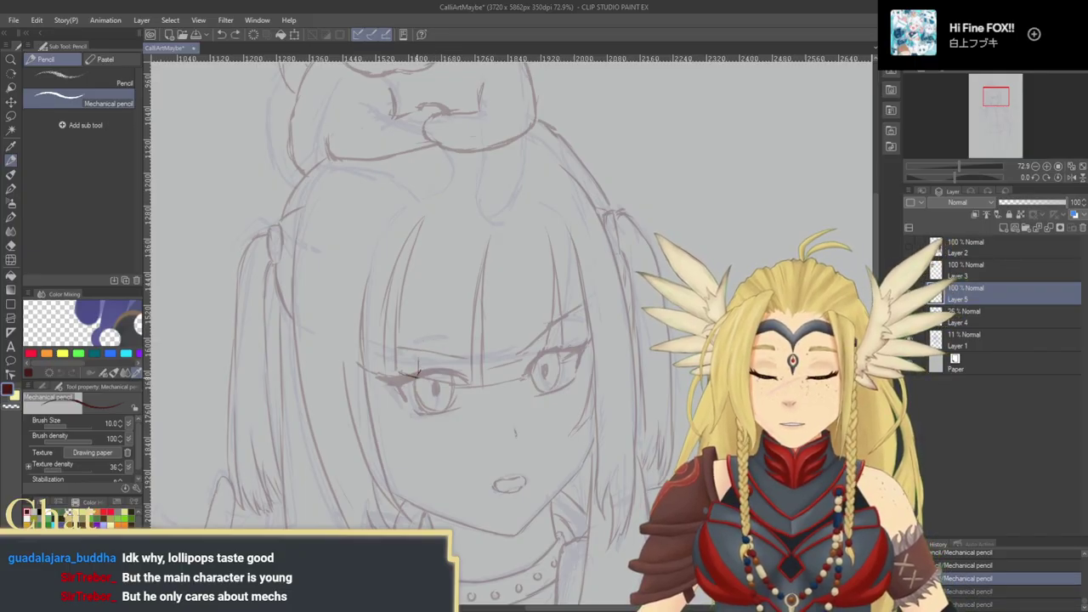
Step: Draw the short, pointed strands of the girl's bangs that overlap the left-hand eye
left_click_drag(417, 375, 423, 338)
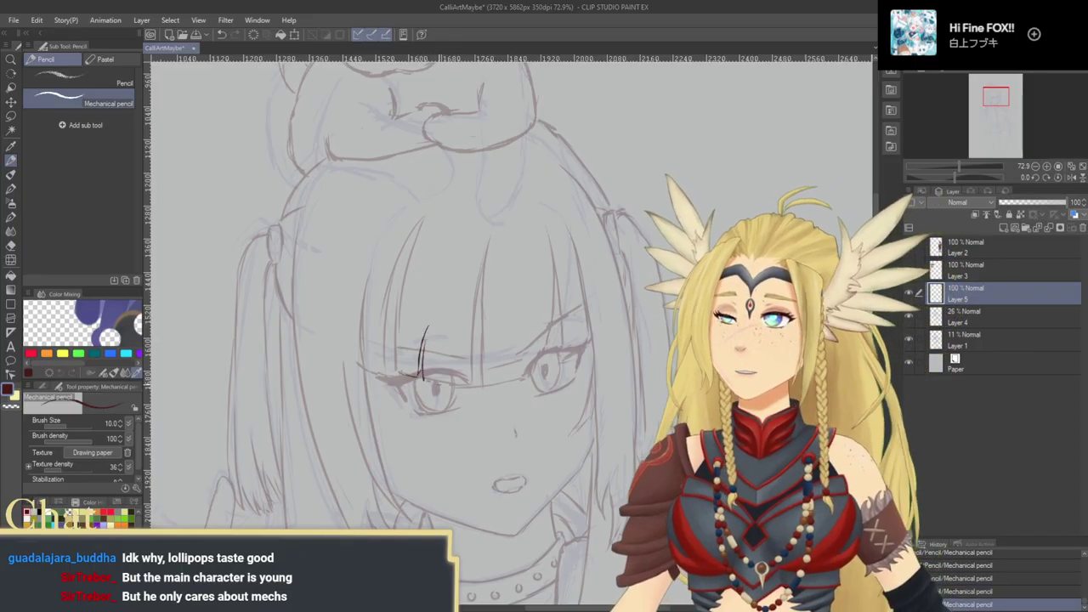
left_click_drag(425, 378, 442, 385)
left_click_drag(442, 328, 440, 380)
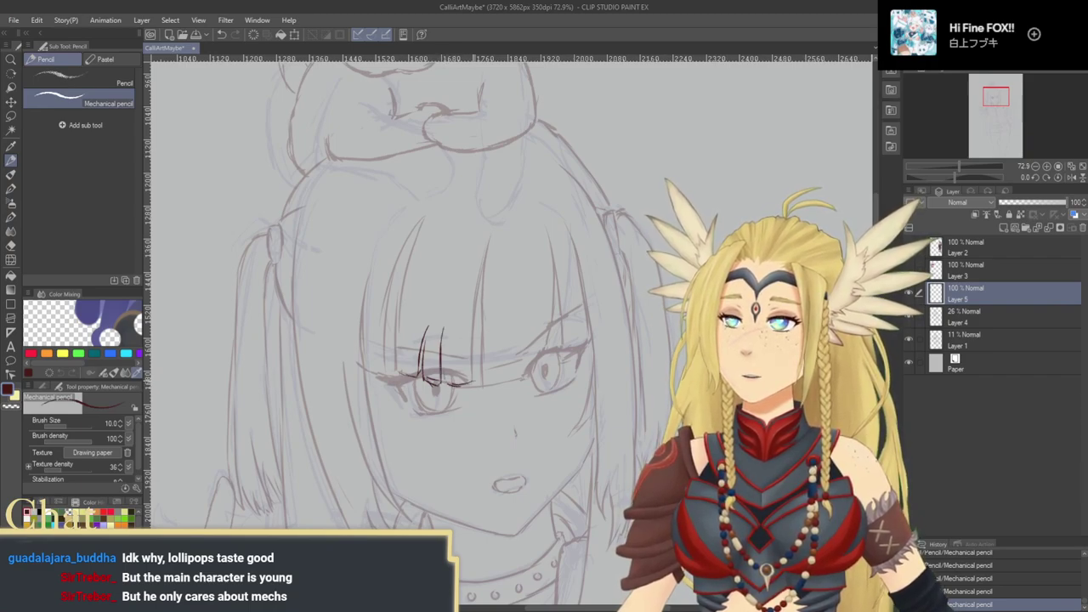
key("ctrl+z")
key("ctrl+z")
mouse_move(441, 387)
left_mouse_down()
mouse_move(412, 378)
mouse_move(470, 377)
left_mouse_up()
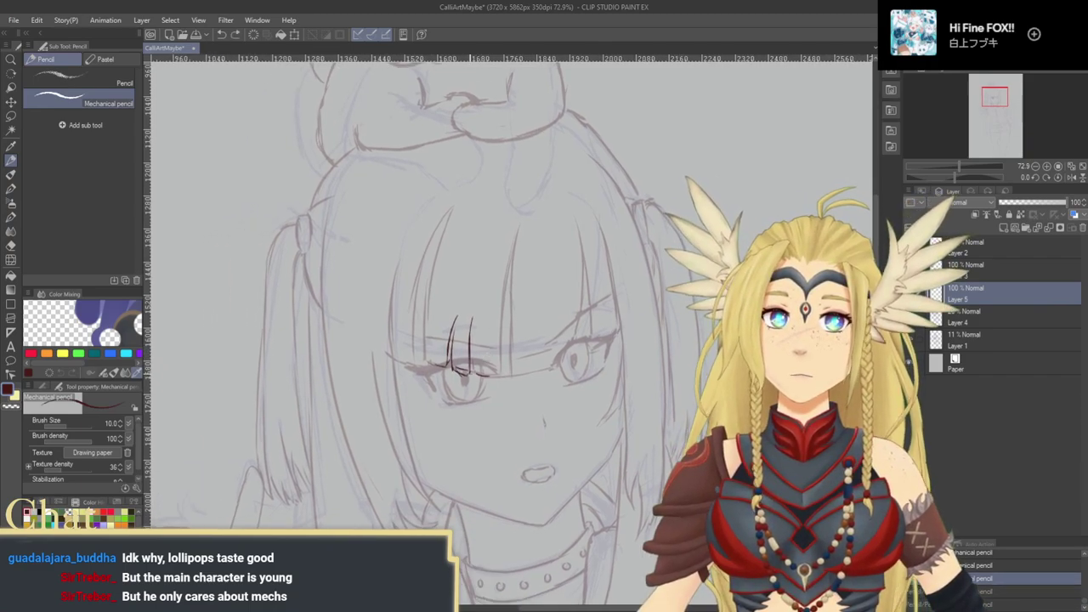
key("ctrl+y")
key("ctrl+y")
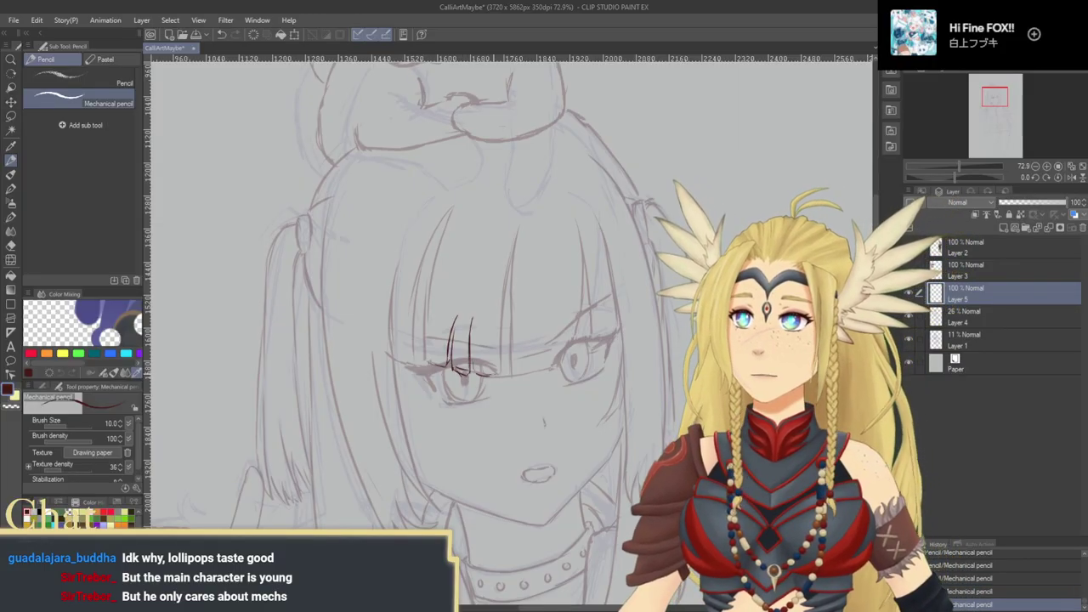
Step: Draw the long bangs strand between the girl's eyes and tidy the strand tips over the left-hand eye
left_click_drag(513, 254, 500, 342)
left_click_drag(503, 300, 495, 363)
left_click_drag(501, 321, 497, 369)
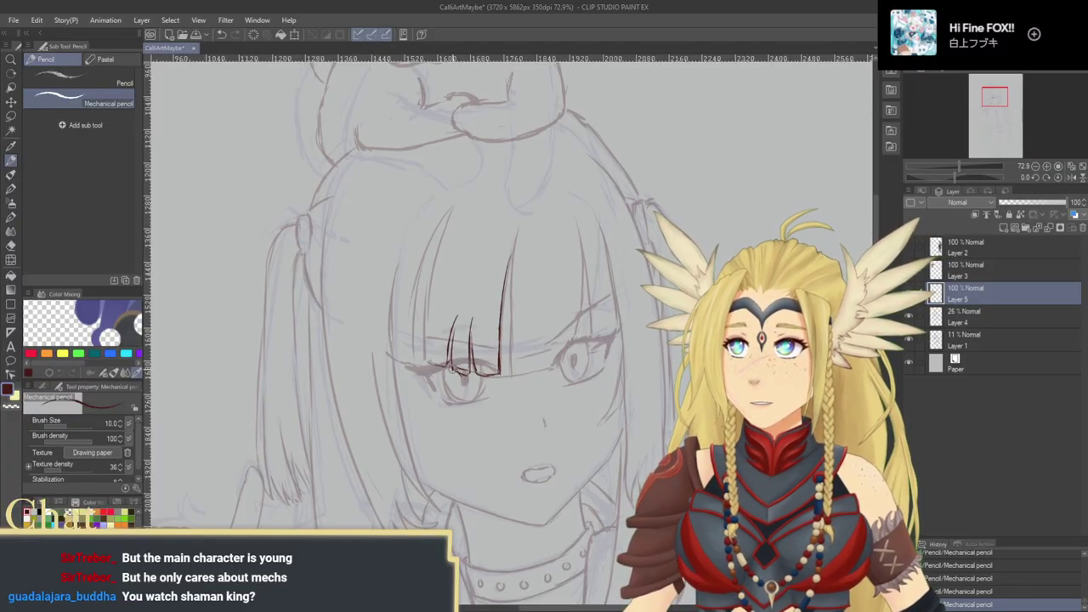
left_click_drag(459, 366, 466, 374)
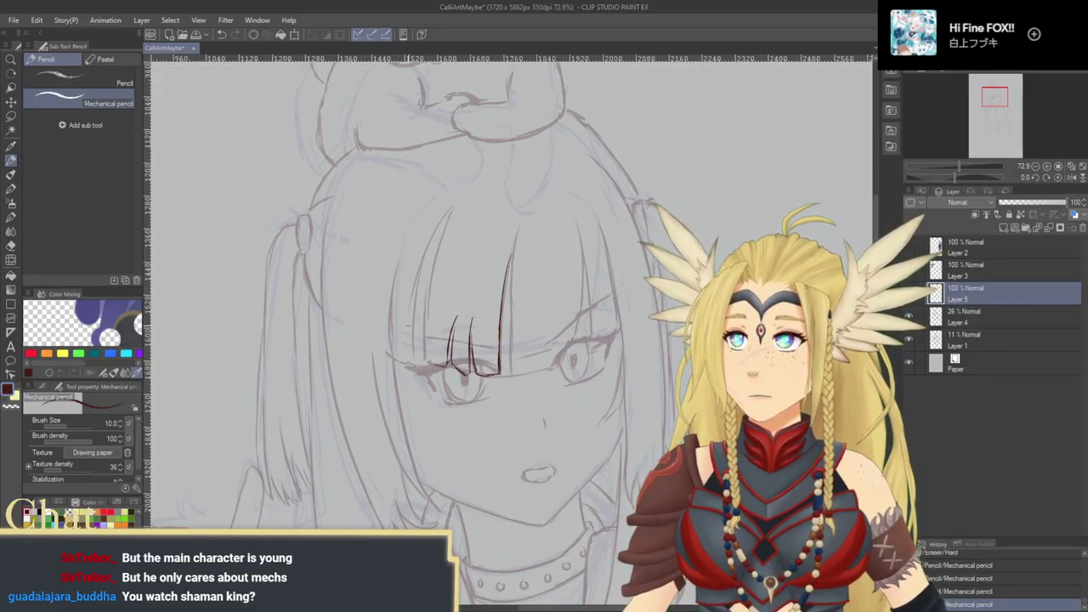
Step: Draw the outer strands of the bangs beside the left-hand eye and join their tips with a bottom edge
left_click_drag(435, 272, 429, 357)
key("ctrl+z")
key("ctrl+z")
mouse_move(431, 293)
left_mouse_down()
mouse_move(427, 358)
mouse_move(518, 387)
mouse_move(464, 388)
mouse_move(466, 375)
mouse_move(464, 388)
left_mouse_up()
key("ctrl+z")
left_click_drag(464, 377, 465, 390)
left_click_drag(465, 313, 453, 385)
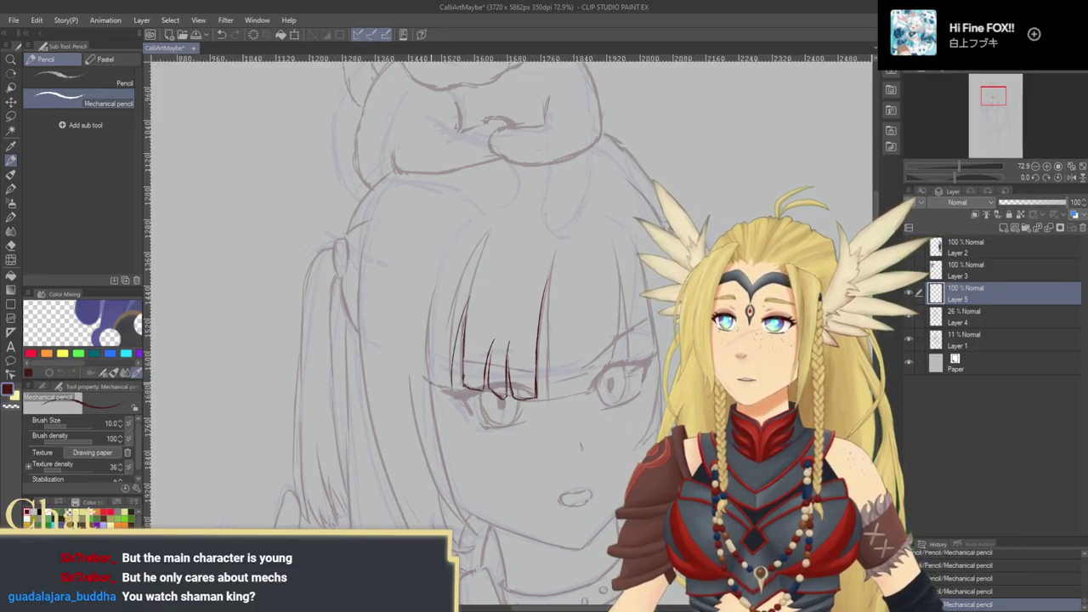
key("ctrl+z")
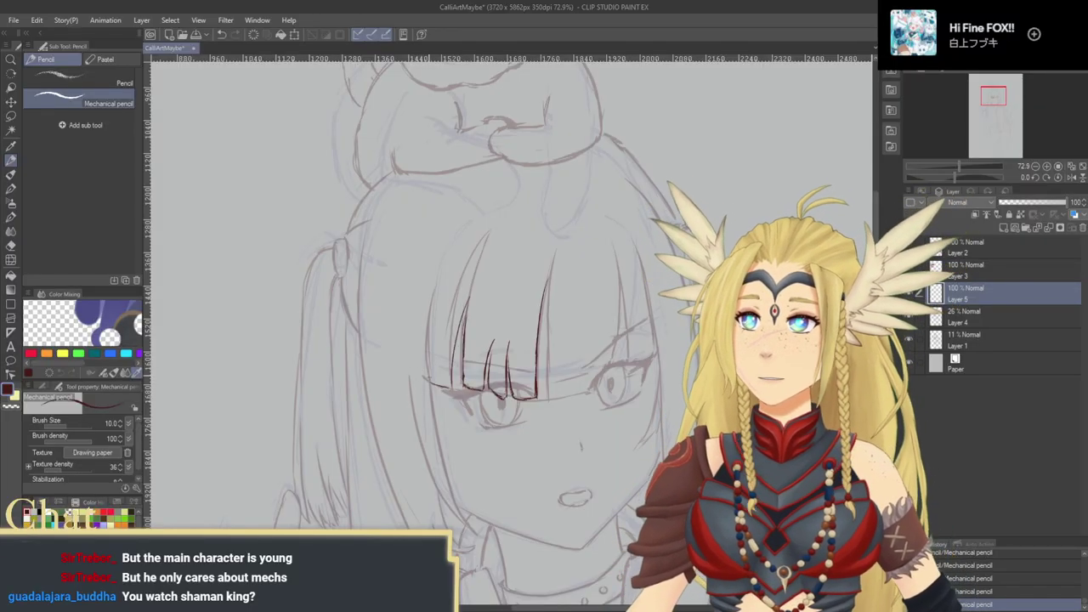
Step: Draw the long face-framing strand from the outer edge of the bangs down along the left cheek
left_click_drag(426, 333, 430, 381)
mouse_move(427, 303)
left_mouse_down()
mouse_move(431, 374)
mouse_move(421, 259)
mouse_move(397, 200)
mouse_move(400, 253)
left_mouse_up()
key("ctrl+z")
key("ctrl+z")
key("ctrl+z")
left_click_drag(403, 172, 400, 295)
key("ctrl+z")
left_click_drag(401, 185, 414, 343)
key("ctrl+z")
left_click_drag(407, 306, 441, 409)
left_click_drag(440, 371, 420, 351)
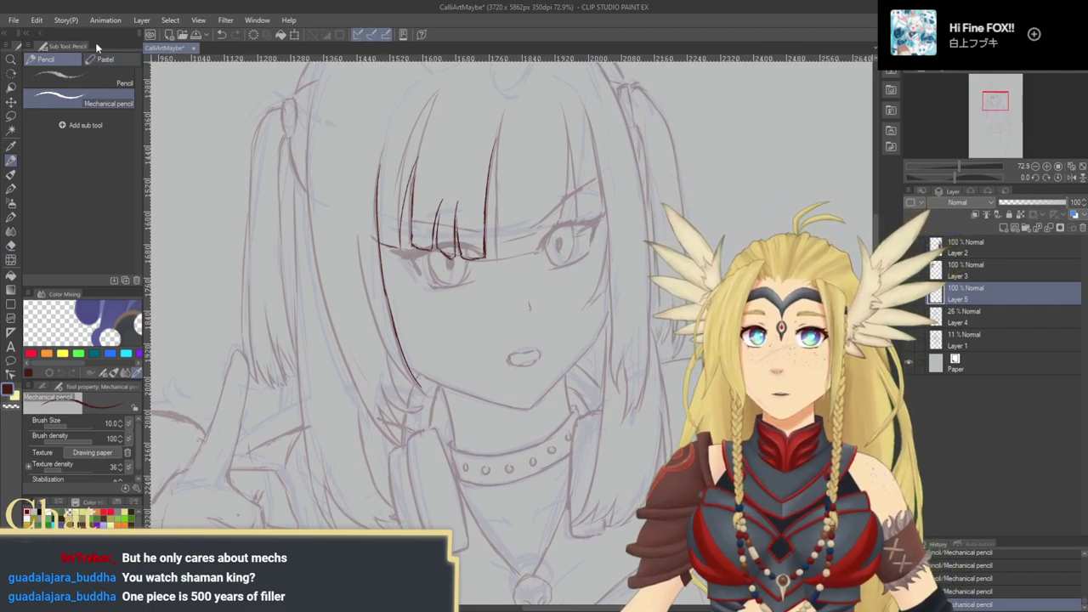
Step: Redraw the face-framing strand along the left cheek so that it extends slightly past the jaw
left_click(11, 58)
left_click_drag(297, 223, 412, 304)
left_click(11, 147)
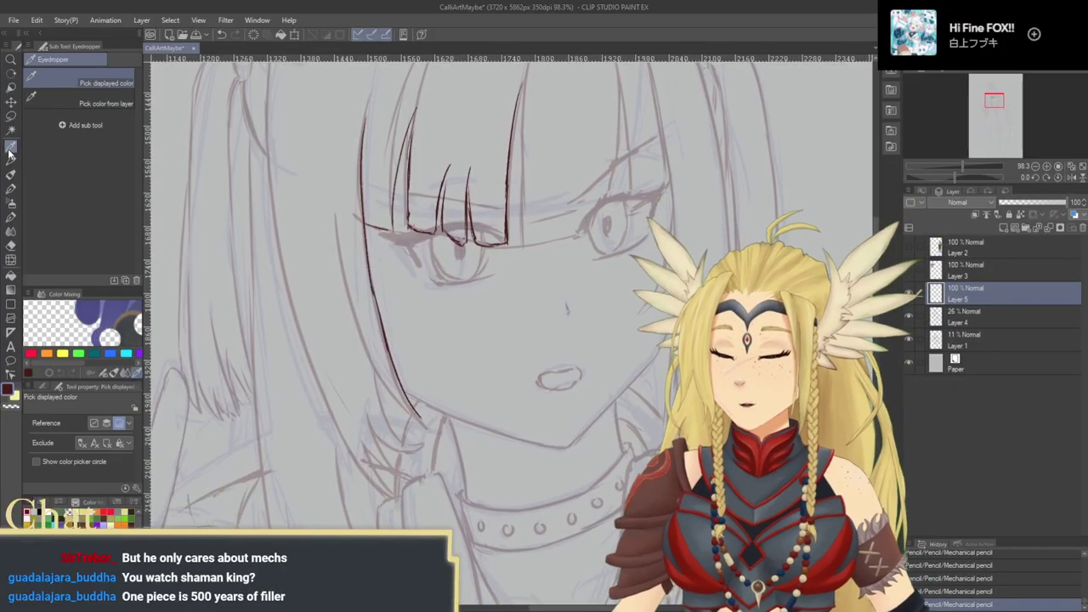
left_click(13, 174)
left_click(11, 162)
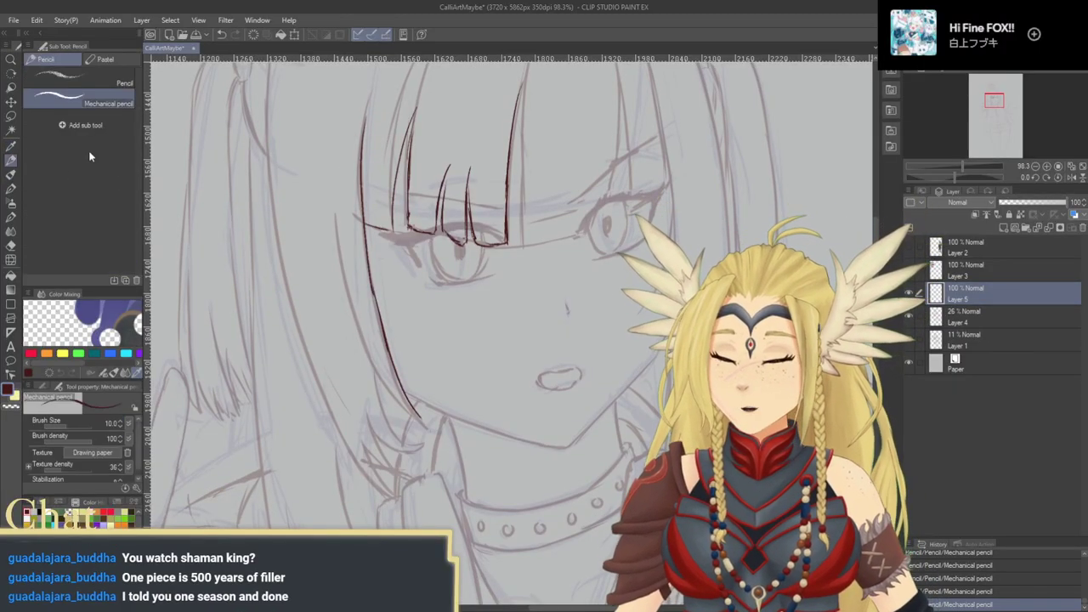
key("ctrl+z")
left_click_drag(366, 246, 414, 410)
mouse_move(372, 95)
left_mouse_down()
mouse_move(360, 212)
mouse_move(367, 270)
mouse_move(387, 349)
mouse_move(437, 432)
left_mouse_up()
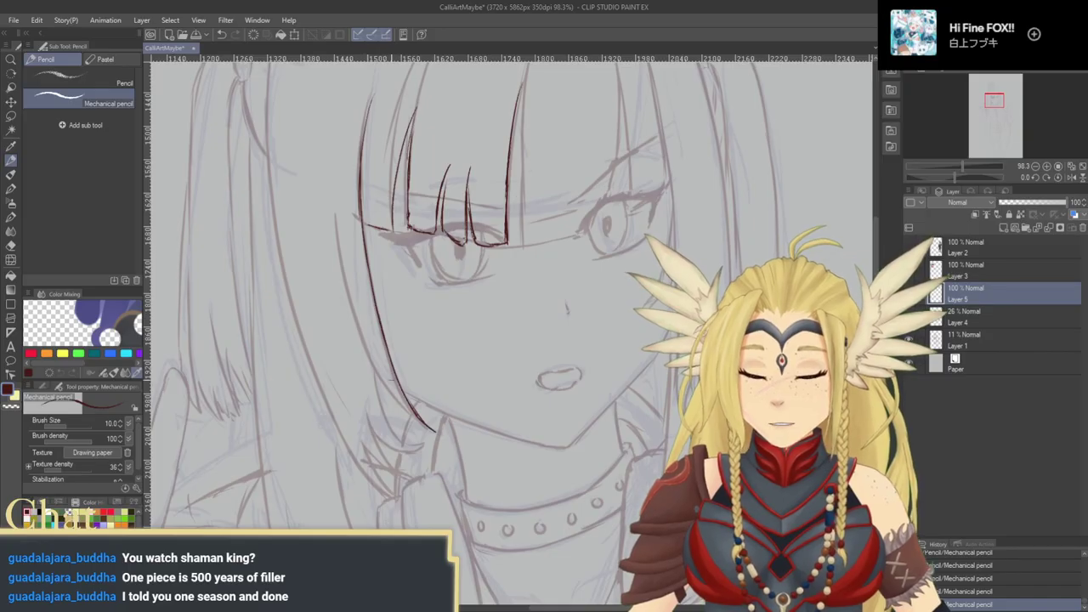
Step: Draw a second long curved strand just outside the face-framing one, with a short stroke near its tip
left_click_drag(384, 370, 404, 416)
mouse_move(337, 216)
left_mouse_down()
mouse_move(372, 354)
mouse_move(363, 329)
left_mouse_up()
key("ctrl+z")
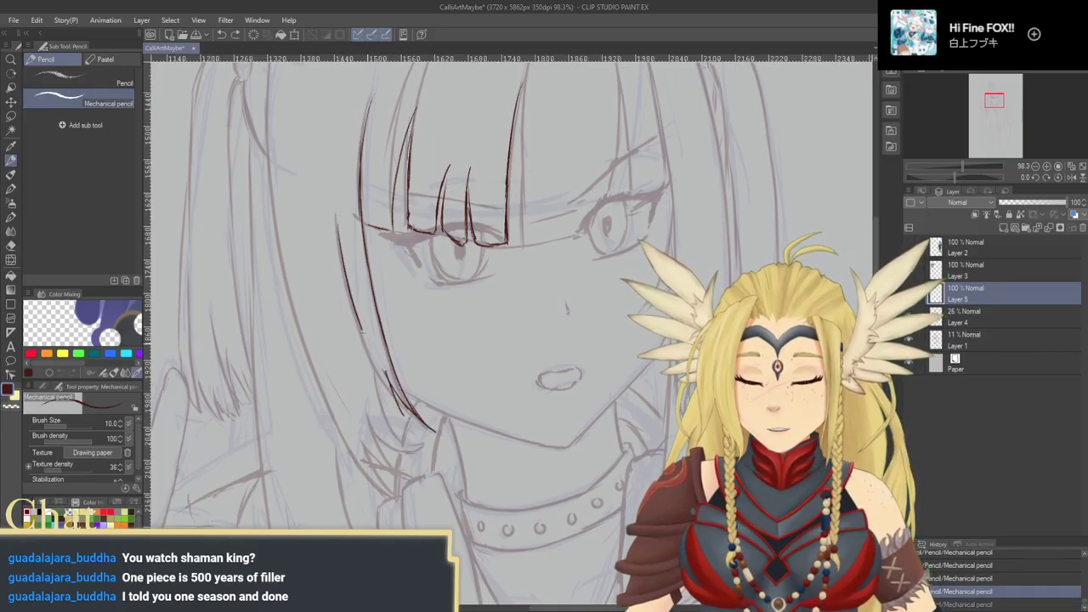
key("ctrl+z")
mouse_move(338, 216)
left_mouse_down()
mouse_move(349, 296)
mouse_move(396, 408)
left_mouse_up()
mouse_move(469, 411)
left_mouse_down()
mouse_move(442, 347)
mouse_move(460, 332)
mouse_move(519, 382)
mouse_move(539, 423)
left_mouse_up()
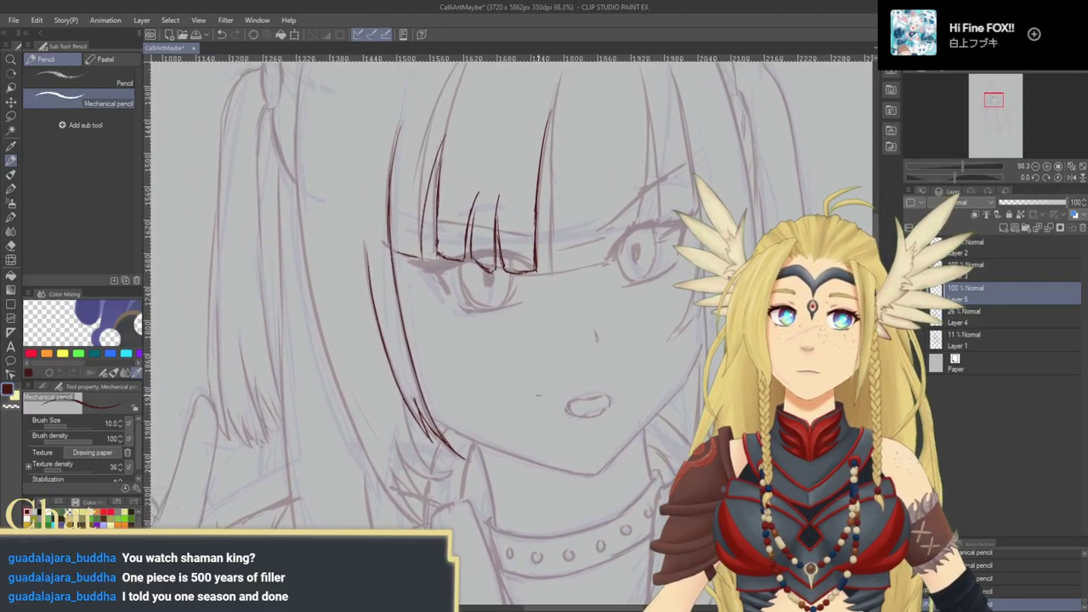
left_click_drag(539, 375, 519, 381)
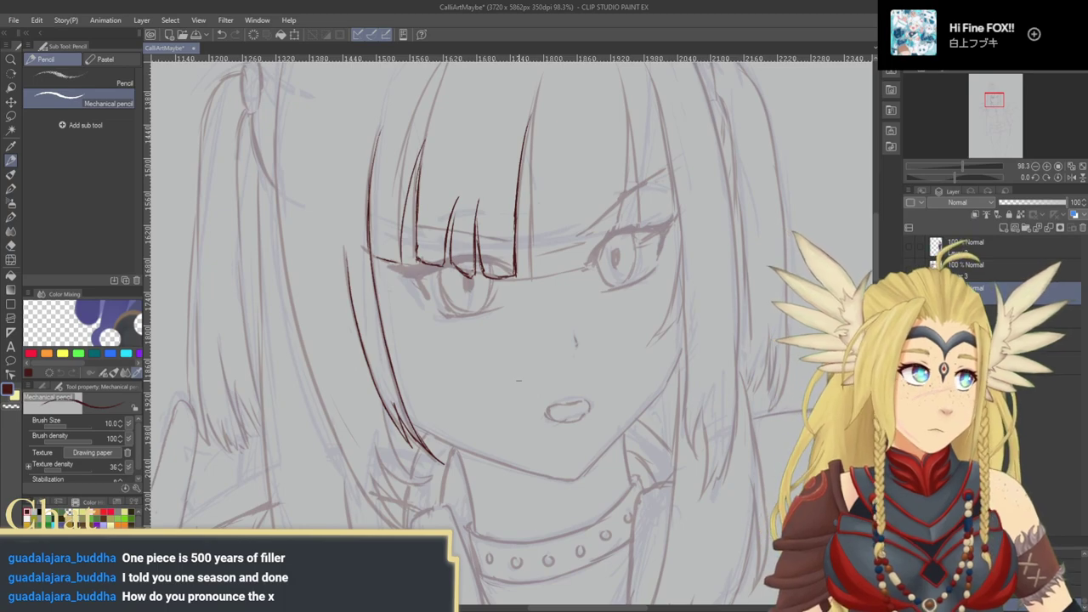
Step: Draw the jagged hair tips beside the jaw at the lower end of the left side hair
left_click_drag(574, 367, 554, 347)
left_click_drag(501, 406, 598, 347)
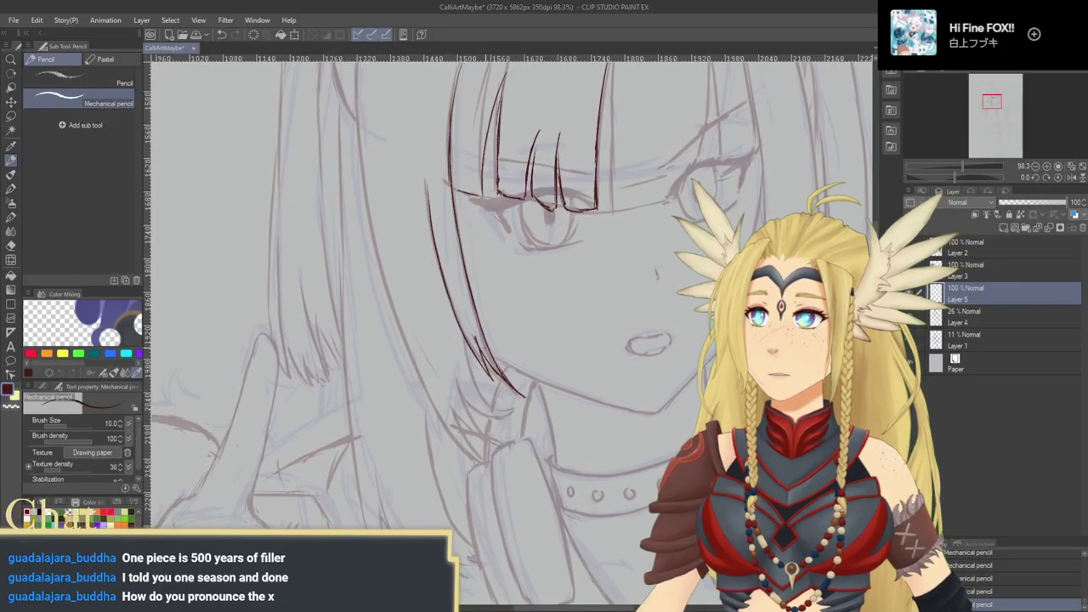
mouse_move(469, 342)
left_mouse_down()
mouse_move(497, 431)
mouse_move(466, 372)
mouse_move(473, 398)
left_mouse_up()
key("ctrl+z")
key("ctrl+z")
mouse_move(453, 329)
left_mouse_down()
mouse_move(482, 420)
mouse_move(468, 417)
mouse_move(440, 348)
mouse_move(423, 353)
mouse_move(464, 425)
mouse_move(488, 437)
mouse_move(455, 393)
left_mouse_up()
key("ctrl+z")
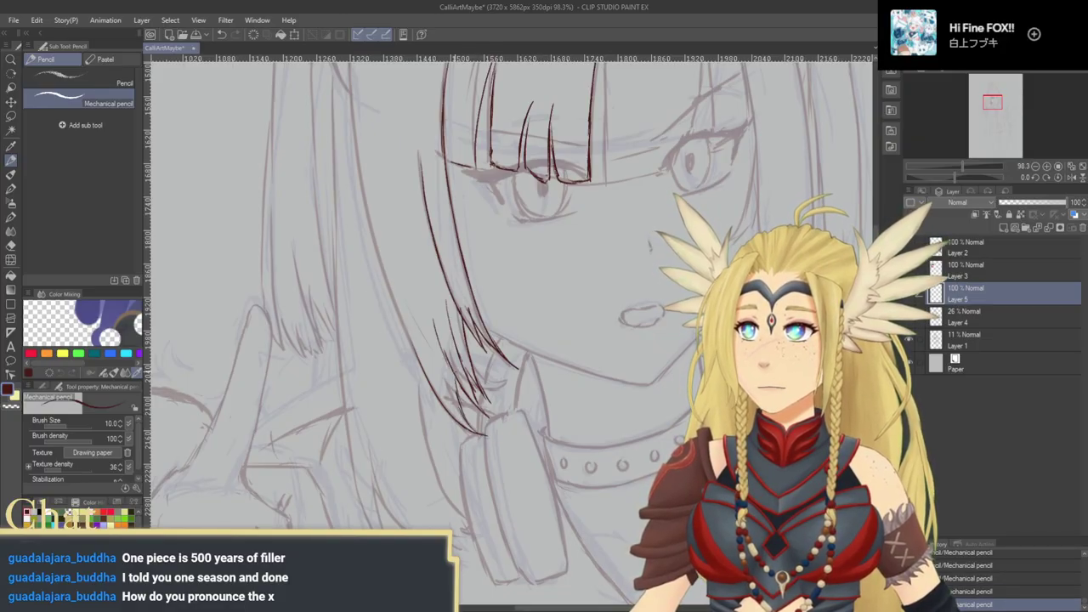
Step: Draw the long outer curve of the left side hair from the crown down to the jagged tips
left_click_drag(415, 296, 469, 413)
mouse_move(456, 331)
left_mouse_down()
mouse_move(461, 437)
mouse_move(479, 361)
left_mouse_up()
mouse_move(460, 86)
left_mouse_down()
mouse_move(429, 194)
mouse_move(433, 300)
mouse_move(471, 450)
left_mouse_up()
mouse_move(459, 356)
left_mouse_down()
mouse_move(475, 348)
mouse_move(454, 350)
mouse_move(452, 381)
left_mouse_up()
key("ctrl+z")
left_click_drag(439, 247, 427, 228)
mouse_move(424, 151)
left_mouse_down()
mouse_move(420, 170)
mouse_move(428, 135)
mouse_move(414, 203)
left_mouse_up()
mouse_move(431, 129)
left_mouse_down()
mouse_move(424, 361)
mouse_move(460, 472)
left_mouse_up()
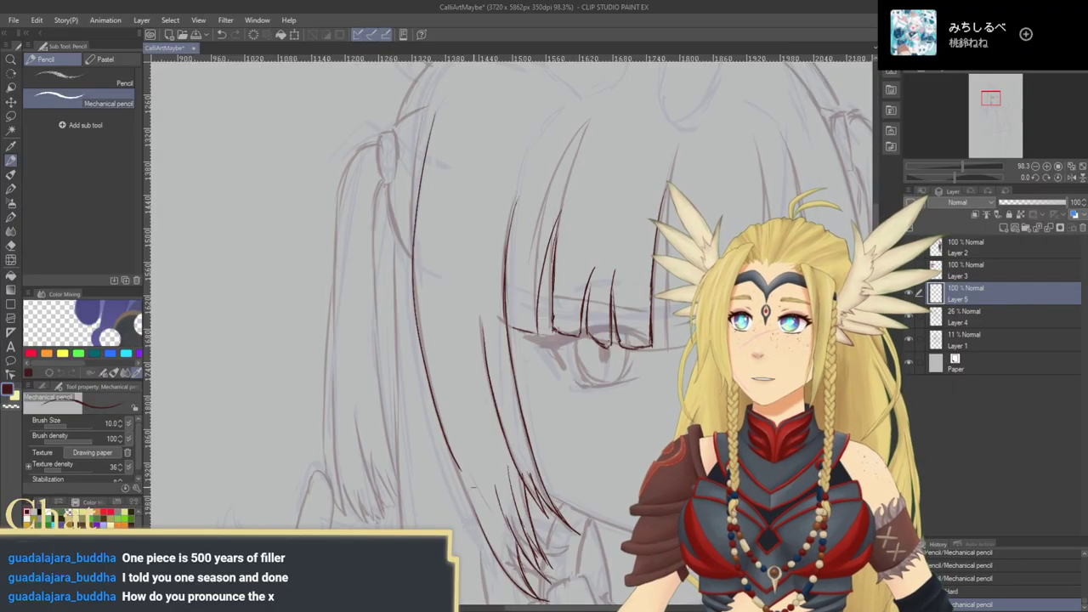
Step: Redo the outer edge of the left side hair and add a short overlapping strand along its lower part
key("ctrl+z")
left_click_drag(446, 114, 464, 516)
mouse_move(461, 464)
left_mouse_down()
mouse_move(447, 361)
mouse_move(451, 415)
mouse_move(431, 337)
left_mouse_up()
key("ctrl+z")
key("ctrl+z")
left_click_drag(437, 380, 451, 414)
mouse_move(448, 371)
left_mouse_down()
mouse_move(423, 333)
mouse_move(424, 350)
left_mouse_up()
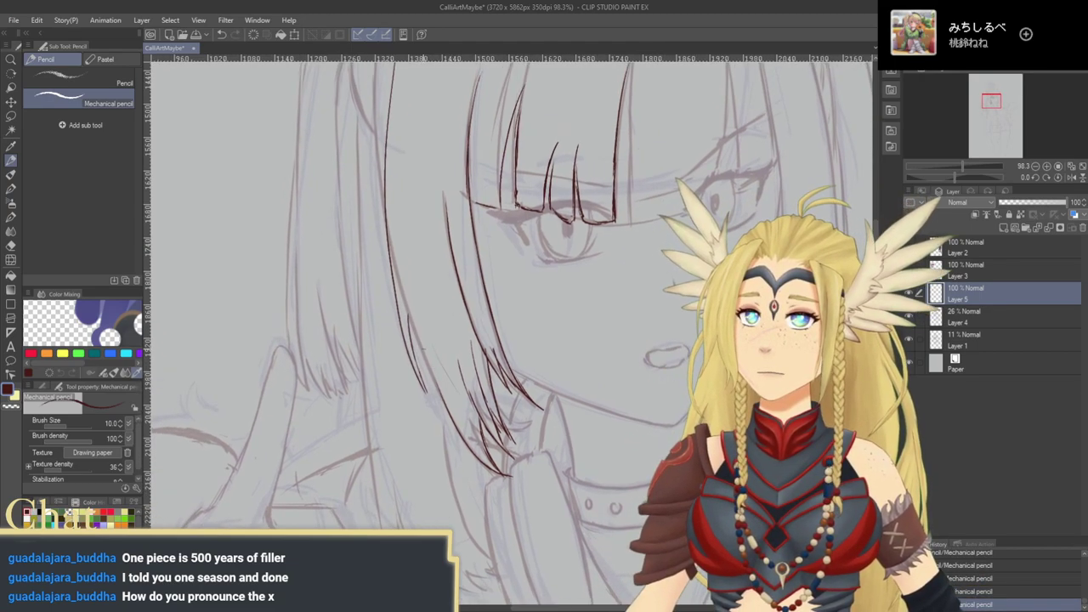
key("ctrl+z")
key("ctrl+z")
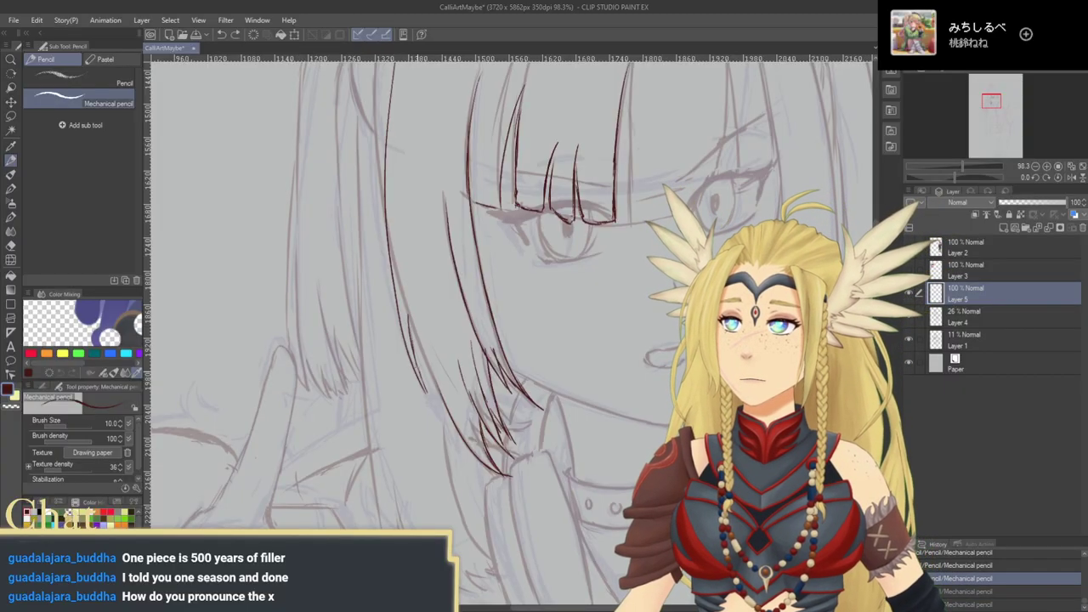
key("ctrl+y")
key("ctrl+y")
key("ctrl+z")
key("ctrl+z")
key("ctrl+z")
mouse_move(413, 354)
left_mouse_down()
mouse_move(427, 395)
mouse_move(409, 365)
left_mouse_up()
key("ctrl+z")
key("ctrl+z")
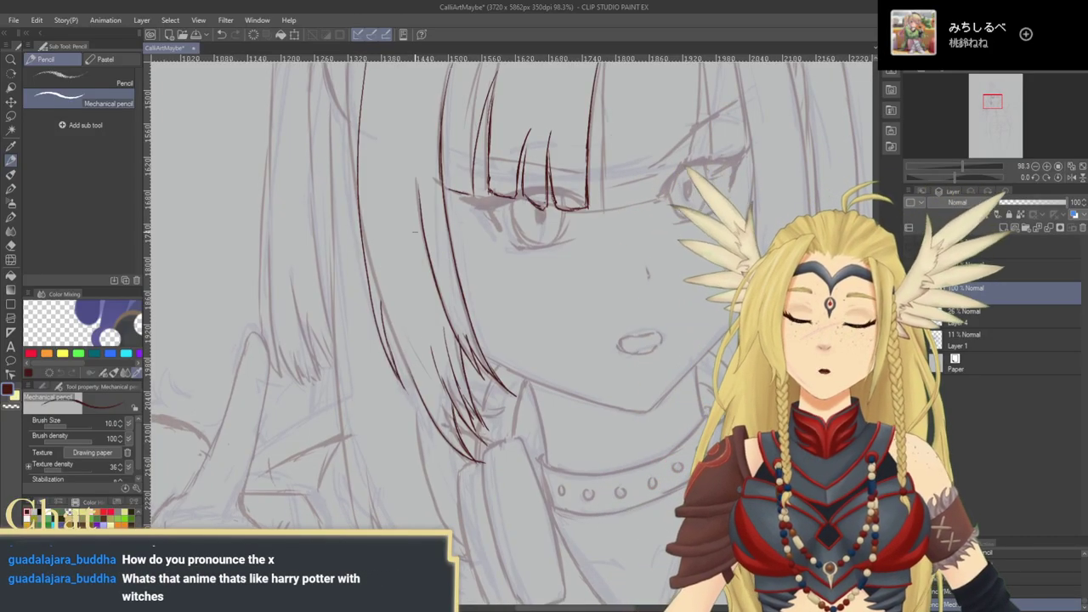
Step: Retrace the short overlapping strand on the lower outer edge of the left side hair
left_click_drag(415, 231, 405, 207)
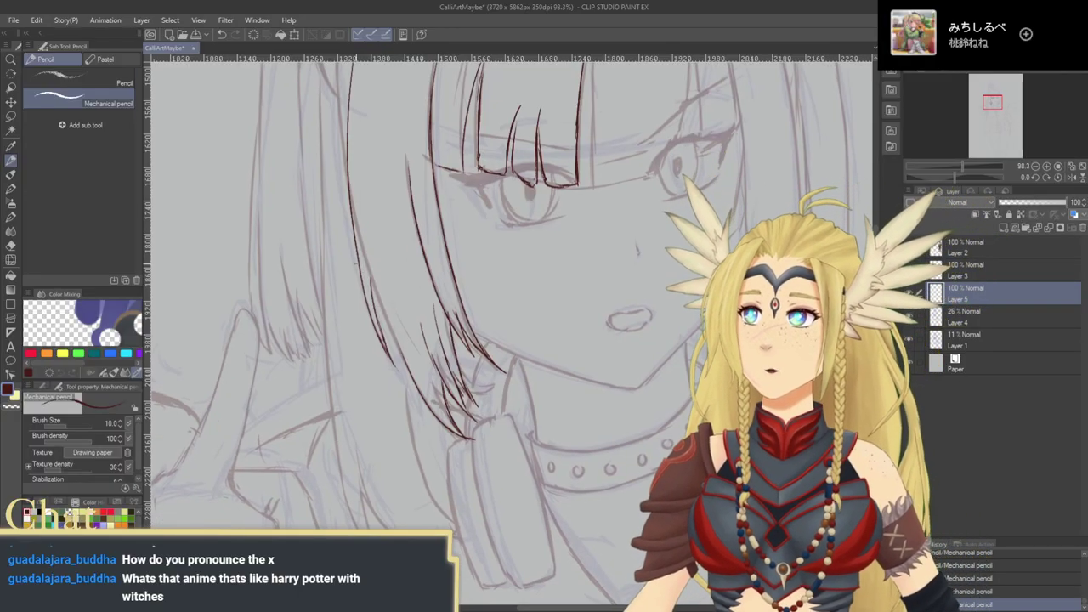
left_click_drag(372, 279, 411, 377)
Step: Draw the curved strand running from beneath the left hair tie to the outer edge of the side hair
mouse_move(392, 269)
left_mouse_down()
mouse_move(523, 539)
mouse_move(553, 455)
left_mouse_up()
mouse_move(486, 241)
left_mouse_down()
mouse_move(473, 279)
mouse_move(502, 355)
left_mouse_up()
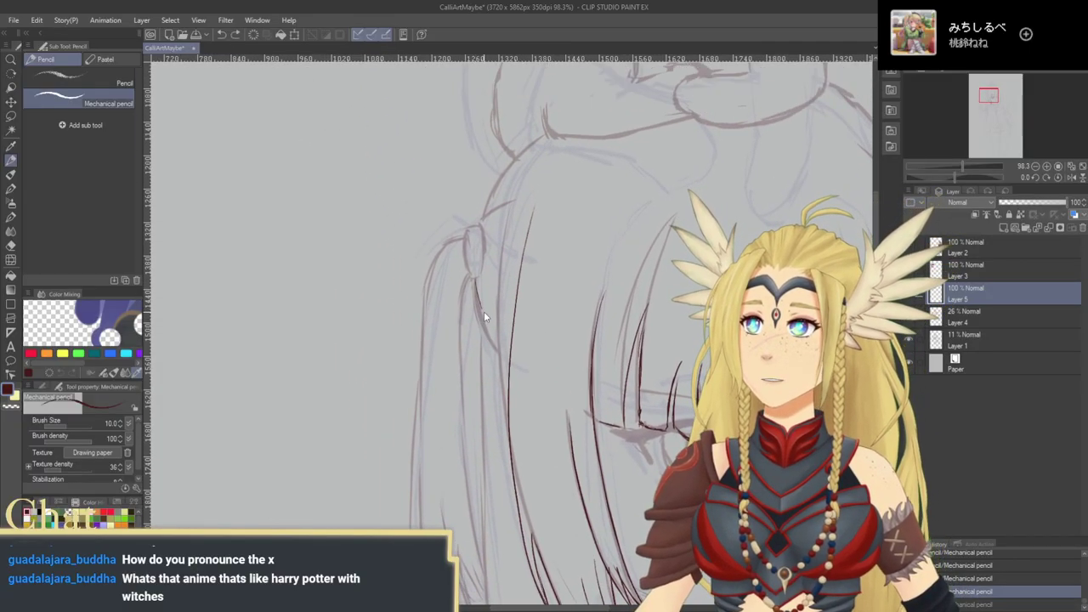
key("ctrl+z")
left_click_drag(474, 279, 497, 344)
key("ctrl+z")
key("ctrl+z")
left_click_drag(475, 278, 505, 361)
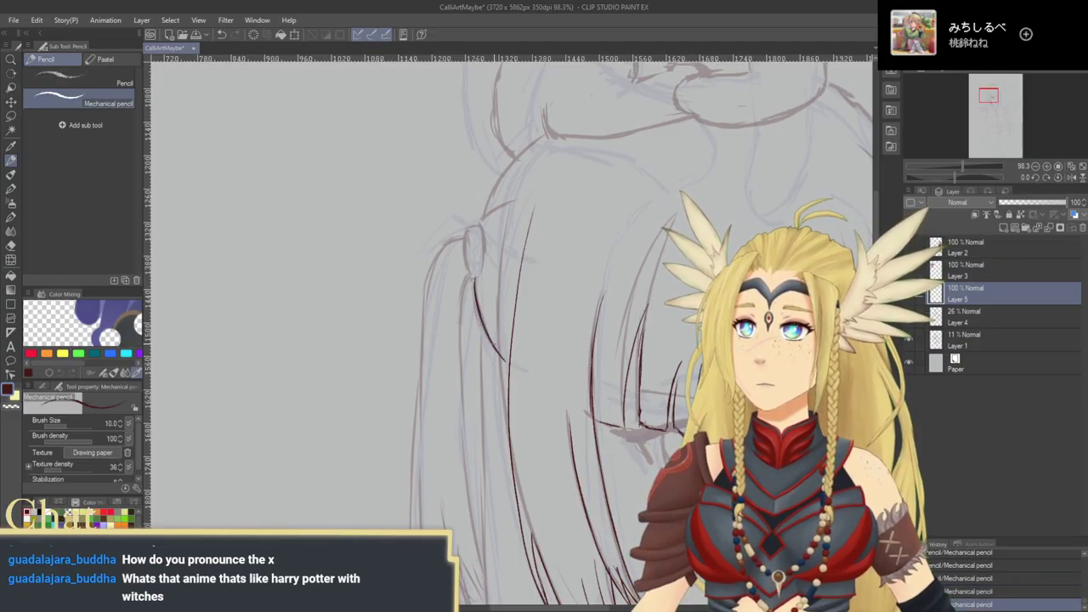
Step: Draw the arched strand linking the left hair tie to the upper end of the side hair
left_click_drag(499, 273, 508, 308)
mouse_move(493, 254)
left_mouse_down()
mouse_move(548, 231)
mouse_move(545, 245)
left_mouse_up()
mouse_move(547, 415)
left_mouse_down()
mouse_move(514, 393)
mouse_move(475, 392)
mouse_move(545, 353)
mouse_move(467, 369)
mouse_move(478, 341)
mouse_move(564, 369)
left_mouse_up()
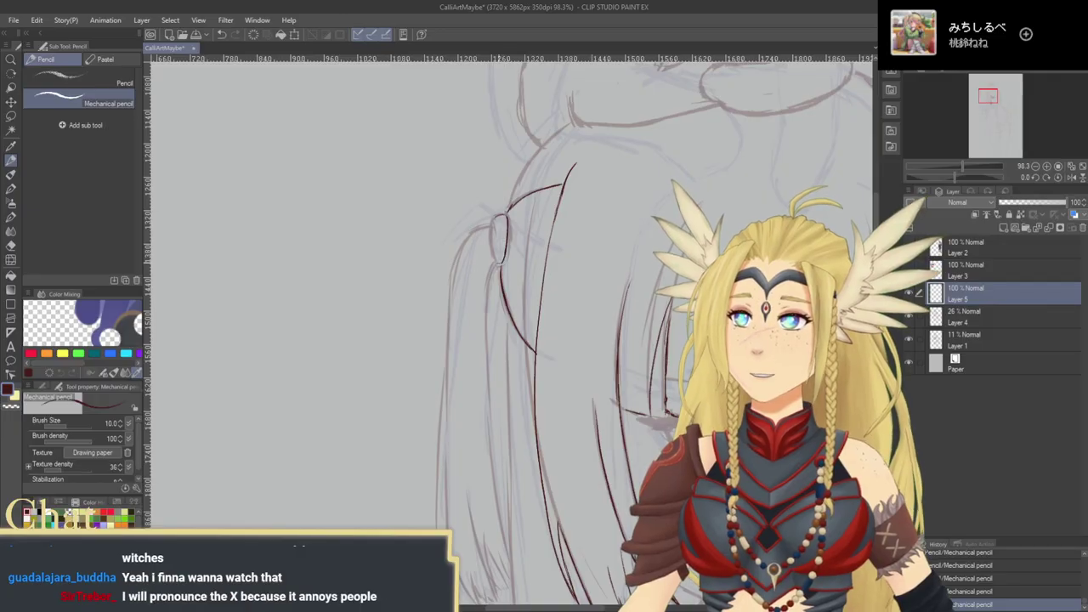
Step: Outline the narrow oval hair tie on the left side of the head and add its inner line
left_click_drag(498, 259, 504, 220)
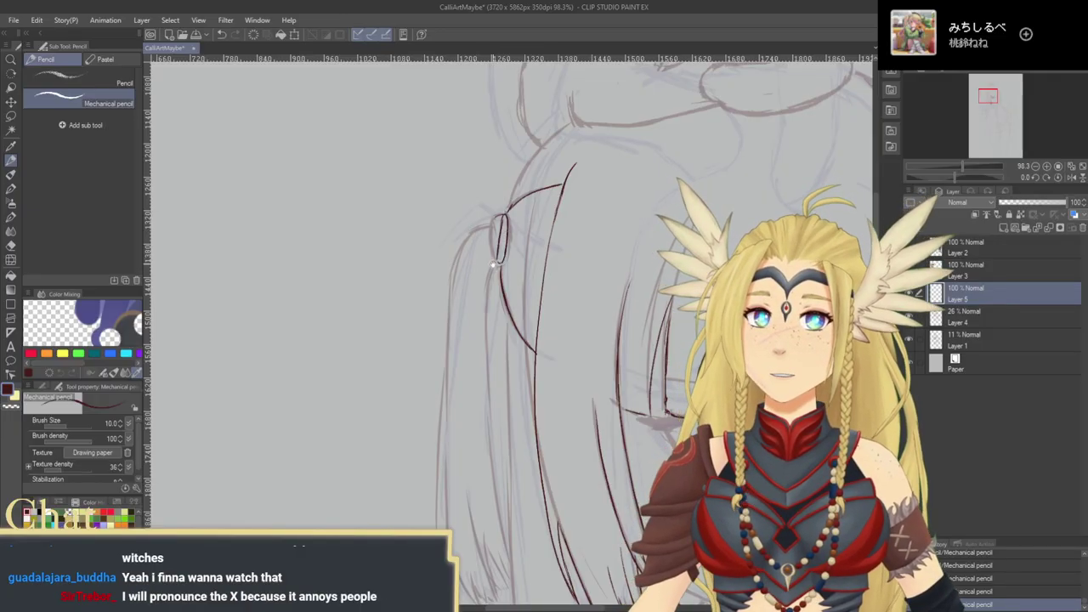
left_click_drag(498, 262, 460, 274)
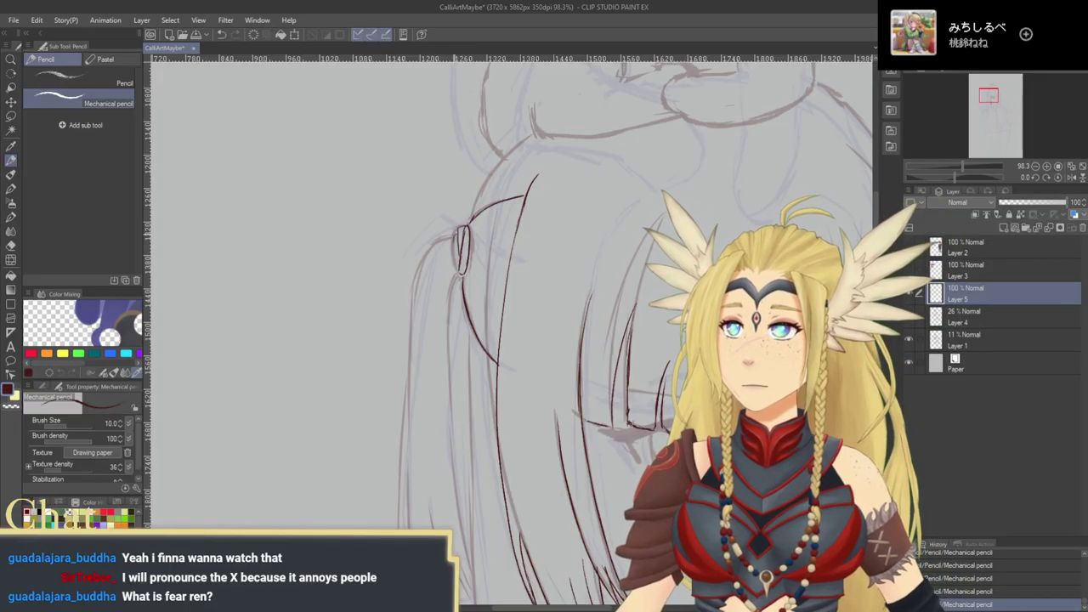
mouse_move(455, 227)
left_mouse_down()
mouse_move(455, 261)
mouse_move(453, 236)
left_mouse_up()
mouse_move(455, 228)
left_mouse_down()
mouse_move(458, 269)
mouse_move(460, 227)
left_mouse_up()
mouse_move(539, 378)
left_mouse_down()
mouse_move(432, 357)
mouse_move(340, 369)
mouse_move(280, 395)
mouse_move(410, 386)
mouse_move(468, 287)
mouse_move(474, 382)
left_mouse_up()
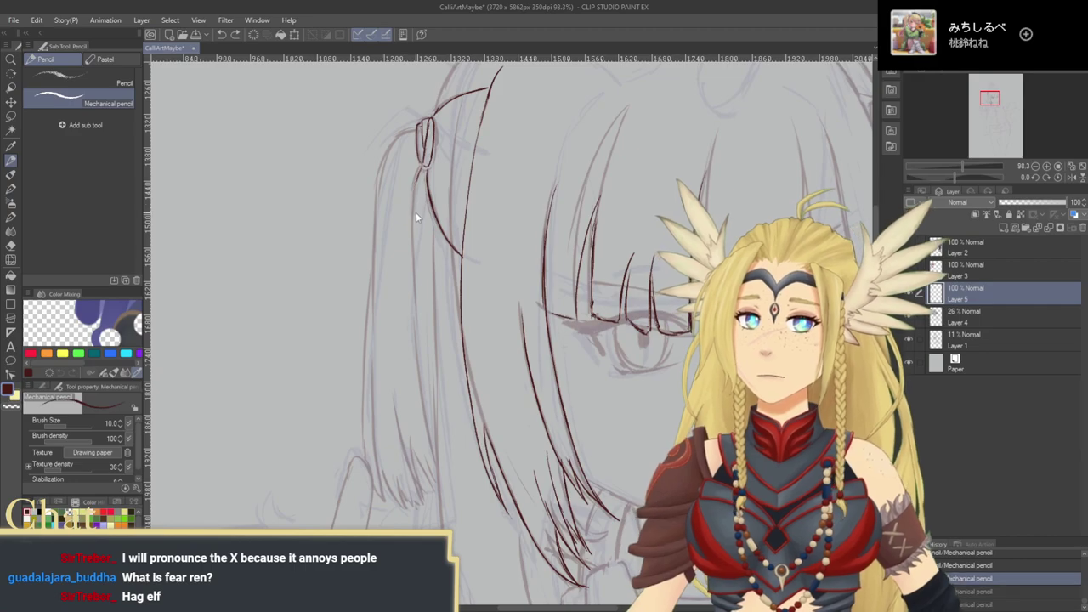
Step: Draw the long inner edge of the left pigtail from beneath the hair tie down to its tips
mouse_move(420, 170)
left_mouse_down()
mouse_move(413, 260)
mouse_move(441, 442)
left_mouse_up()
key("ctrl+z")
key("ctrl+z")
mouse_move(422, 171)
left_mouse_down()
mouse_move(411, 303)
mouse_move(445, 487)
left_mouse_up()
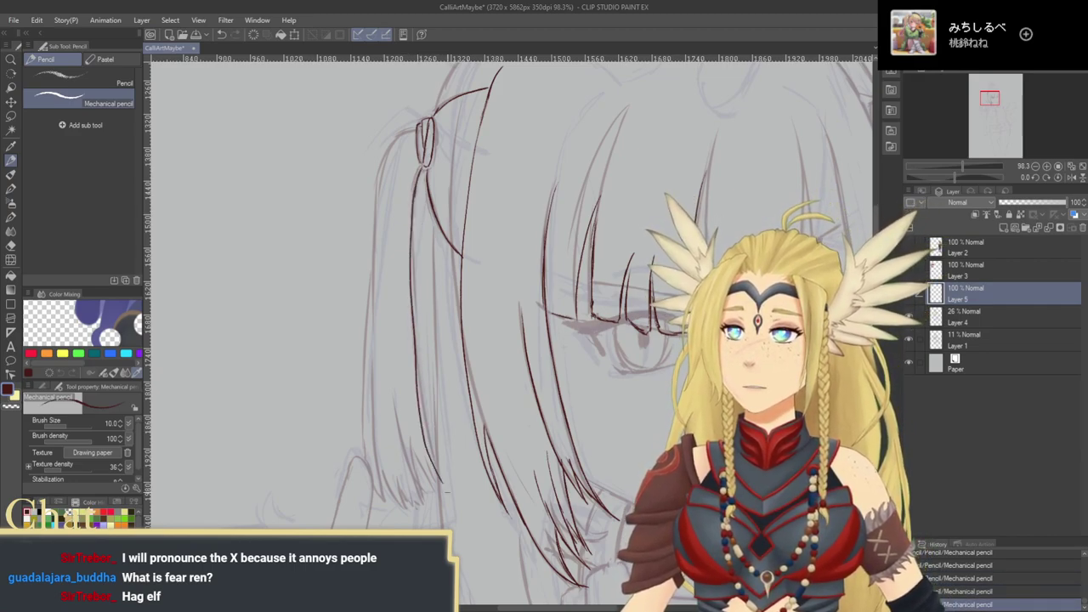
left_click_drag(432, 357, 417, 328)
key("ctrl+z")
mouse_move(408, 140)
left_mouse_down()
mouse_move(403, 357)
mouse_move(425, 438)
mouse_move(443, 388)
left_mouse_up()
key("ctrl+z")
key("ctrl+z")
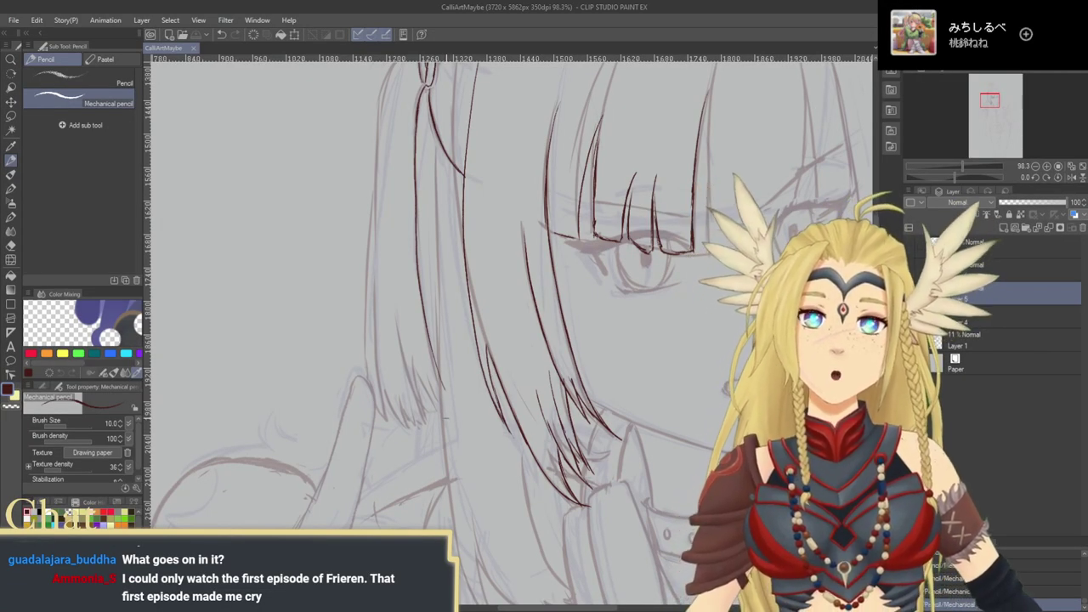
Step: Draw the jagged pointed hair tips along the lower end of the left pigtail
mouse_move(430, 324)
left_mouse_down()
mouse_move(447, 389)
mouse_move(435, 415)
left_mouse_up()
key("ctrl+z")
key("ctrl+z")
left_click_drag(414, 357, 435, 410)
key("ctrl+z")
key("ctrl+z")
left_click_drag(415, 369, 437, 414)
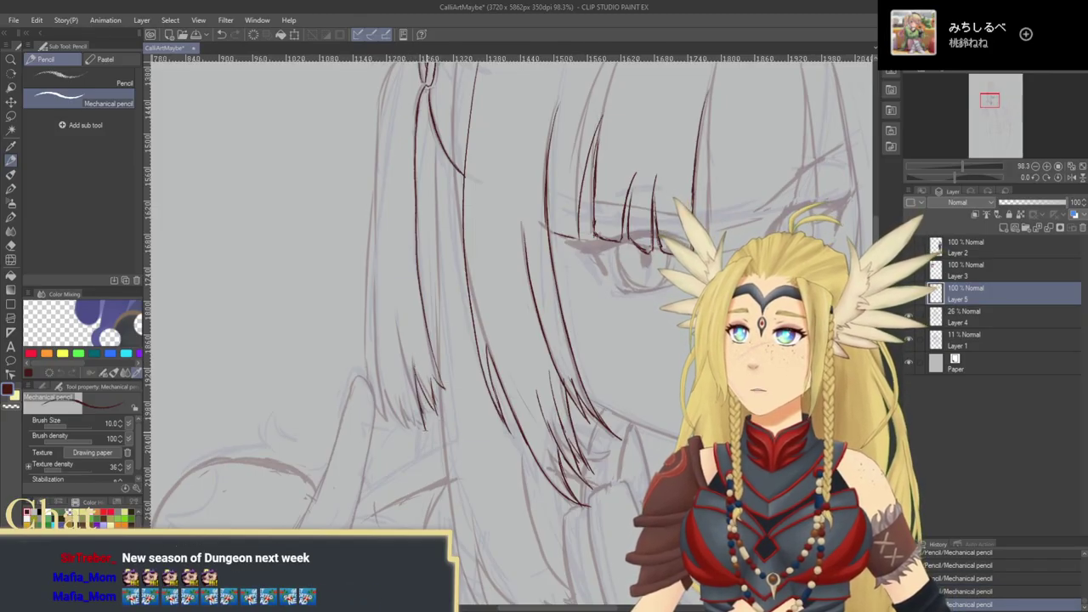
left_click_drag(412, 412, 425, 427)
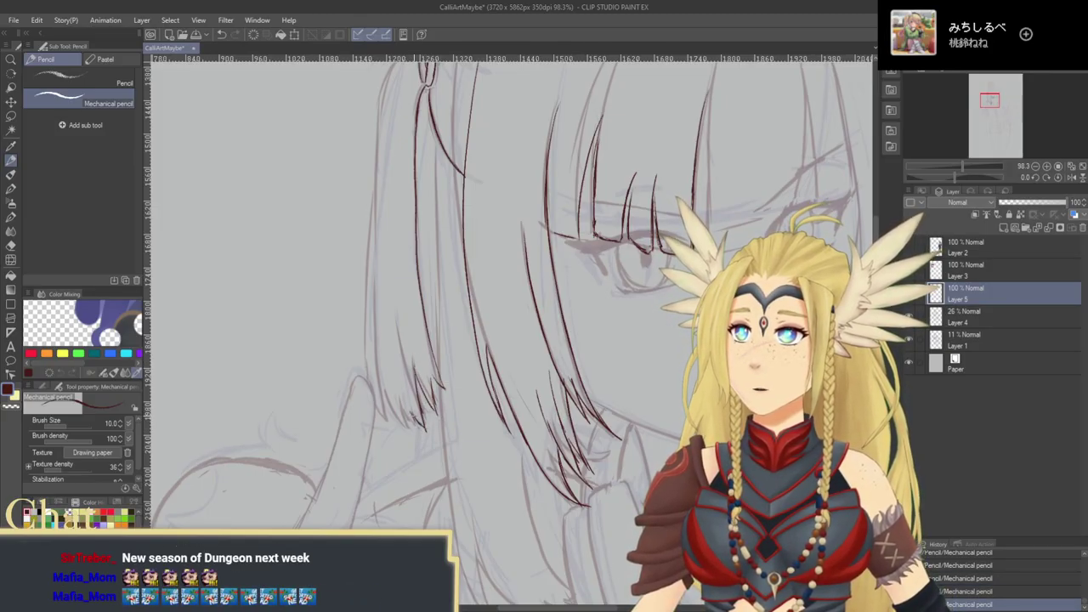
left_click_drag(397, 394, 408, 427)
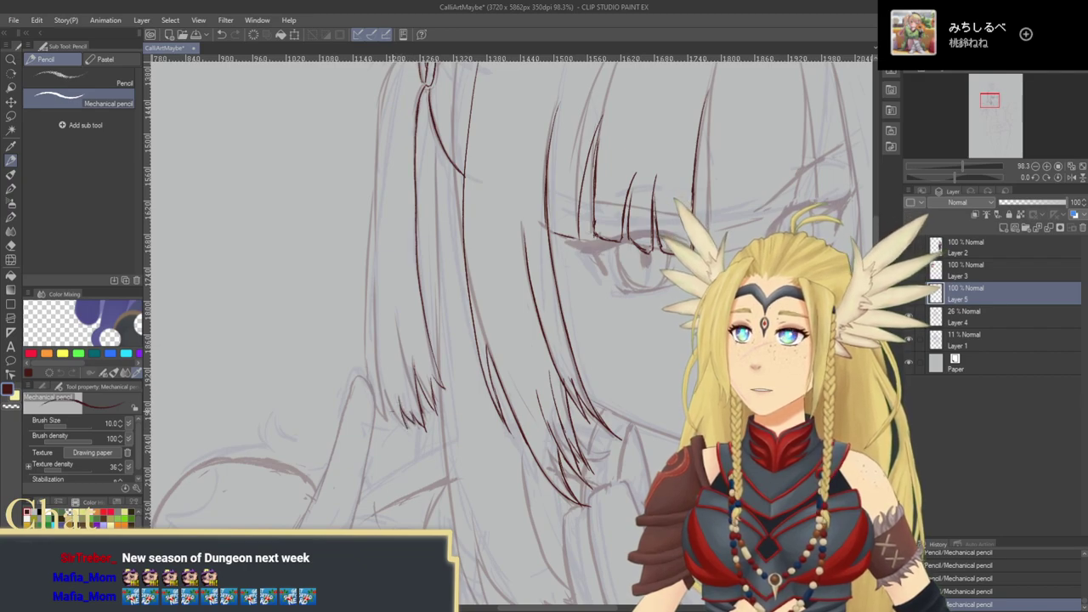
left_click_drag(383, 385, 408, 427)
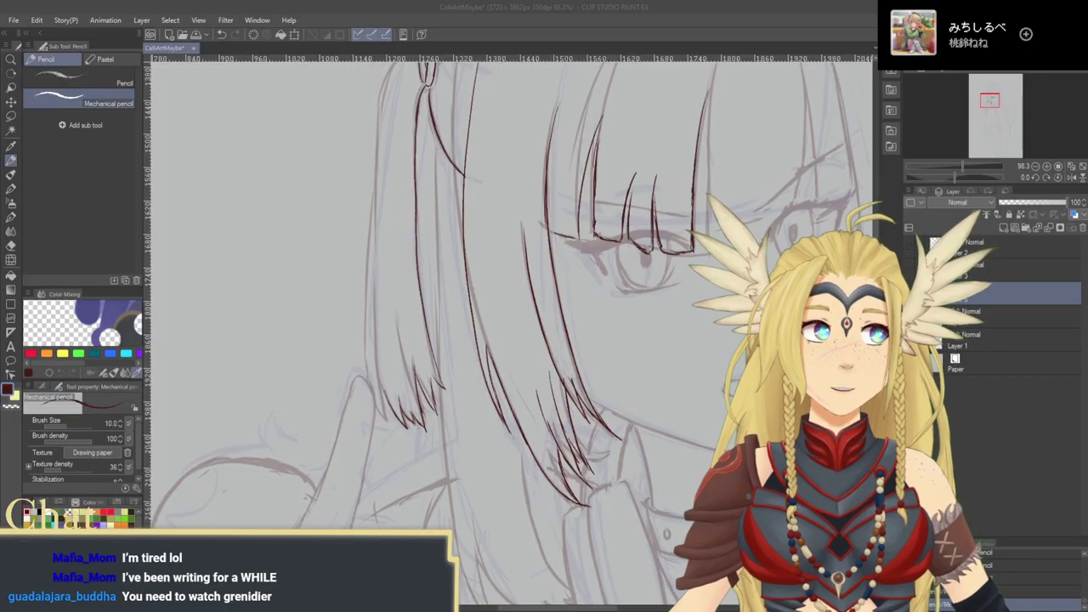
Step: Draw the lower outer edge of the left pigtail, with overlapping strokes running into the jagged tips
left_click(468, 305)
left_click_drag(475, 315, 511, 326)
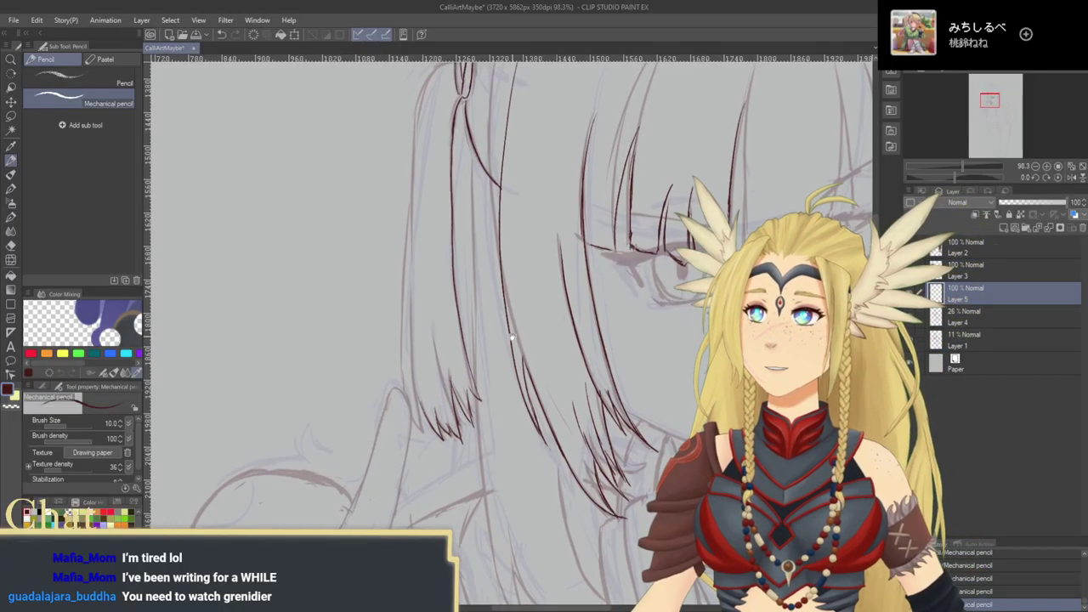
left_click_drag(410, 292, 423, 429)
key("ctrl+z")
key("ctrl+z")
left_click_drag(412, 366, 423, 435)
left_click_drag(407, 399, 419, 429)
left_click_drag(401, 366, 415, 421)
left_click_drag(422, 307, 468, 232)
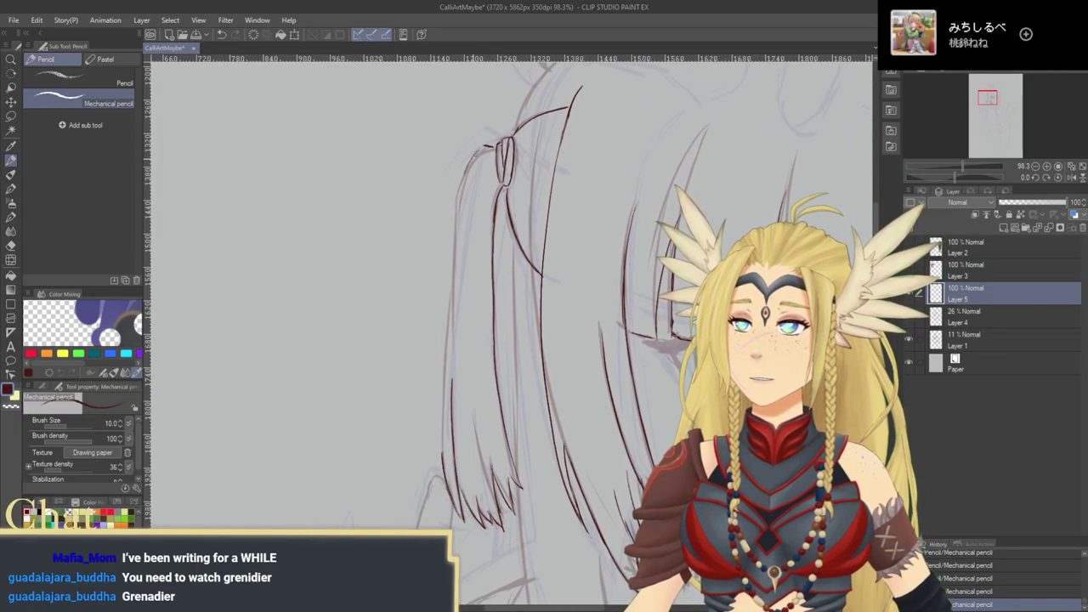
Step: Draw the upper outer edge of the left pigtail, curving out from the hair tie and downward
left_click_drag(466, 170, 441, 393)
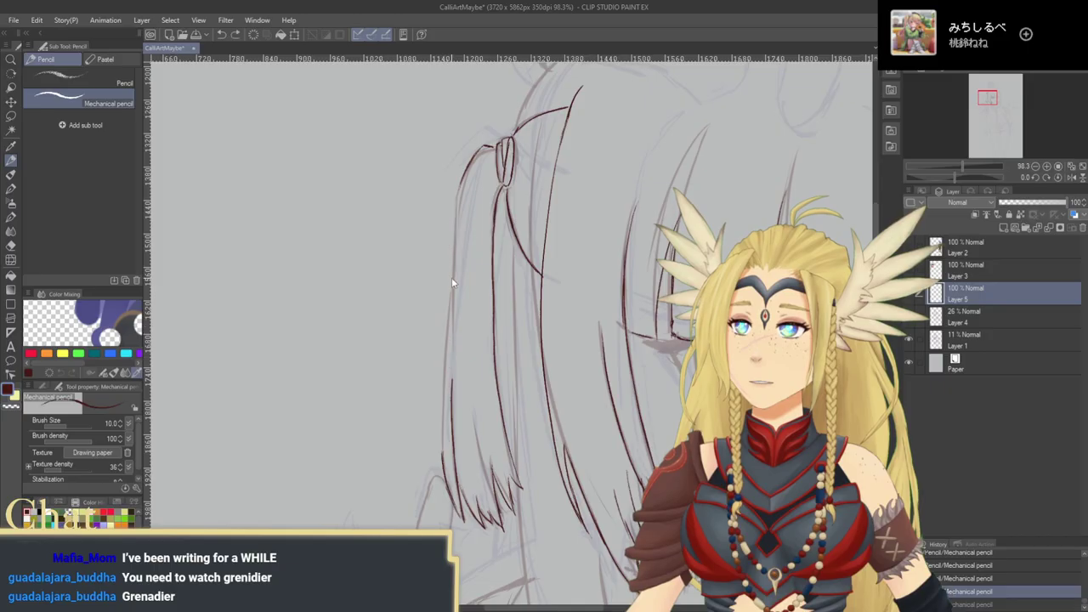
left_click_drag(463, 182, 454, 357)
mouse_move(484, 308)
left_mouse_down()
mouse_move(535, 245)
mouse_move(496, 290)
mouse_move(488, 349)
left_mouse_up()
key("ctrl+z")
Step: Join the upper and lower outer edges of the left pigtail with overlapping strokes along its middle
left_click_drag(502, 255, 494, 320)
left_click_drag(495, 292, 497, 368)
left_click_drag(495, 344, 499, 380)
key("ctrl+z")
key("ctrl+z")
left_click_drag(496, 296, 493, 386)
key("ctrl+z")
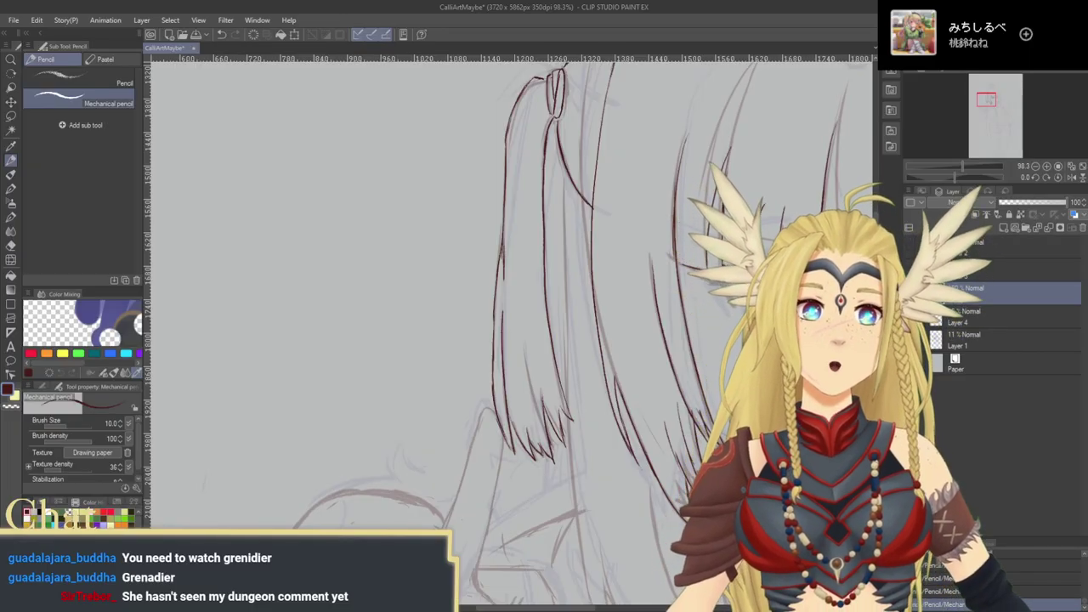
left_click_drag(488, 297, 477, 300)
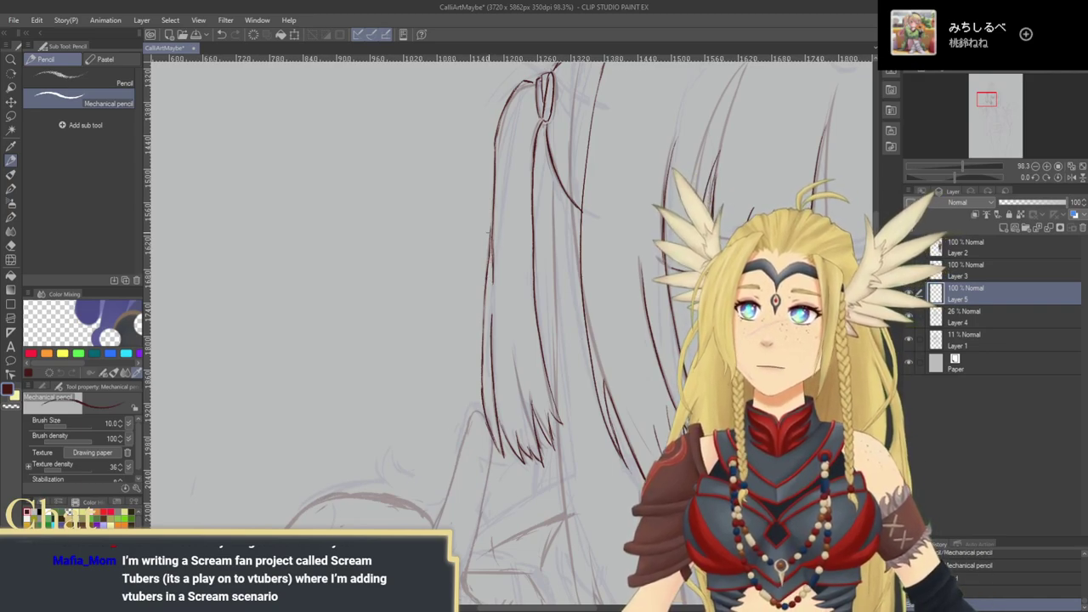
left_click_drag(490, 242, 487, 284)
left_click_drag(510, 369, 460, 355)
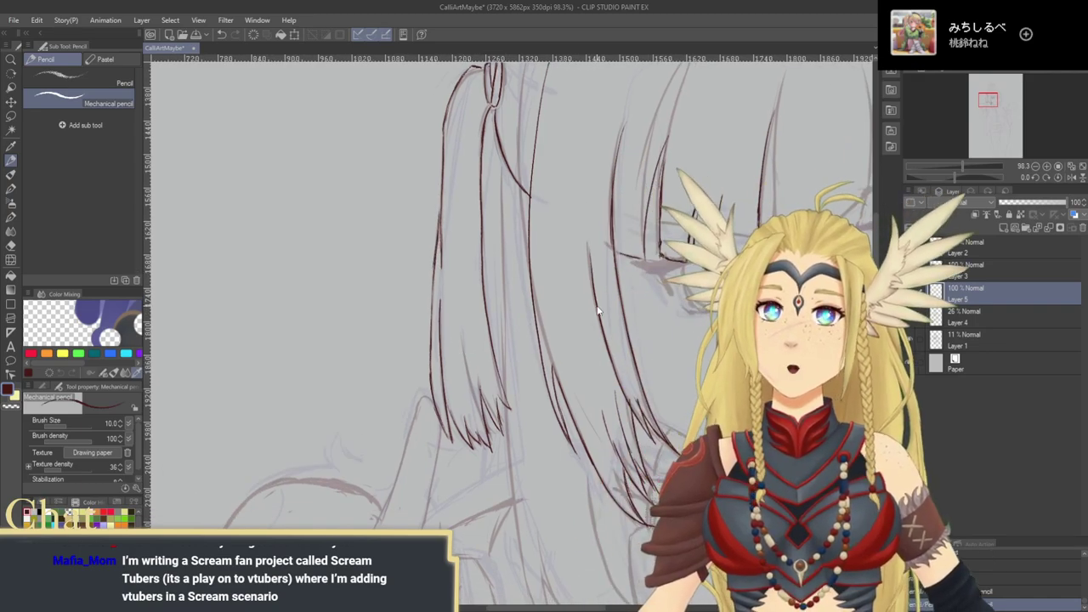
key("ctrl+z")
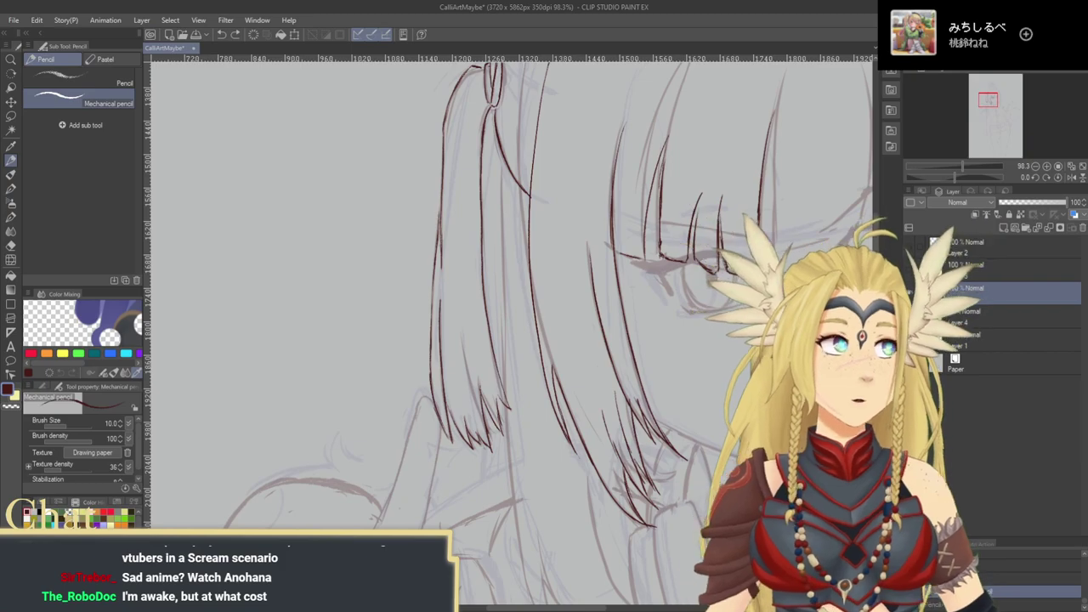
Step: Start the long hair strand behind the left pigtail with a short stroke below the hair tie
left_click_drag(725, 267, 761, 272)
mouse_move(517, 327)
left_mouse_down()
mouse_move(493, 396)
mouse_move(474, 180)
mouse_move(485, 344)
mouse_move(466, 265)
left_mouse_up()
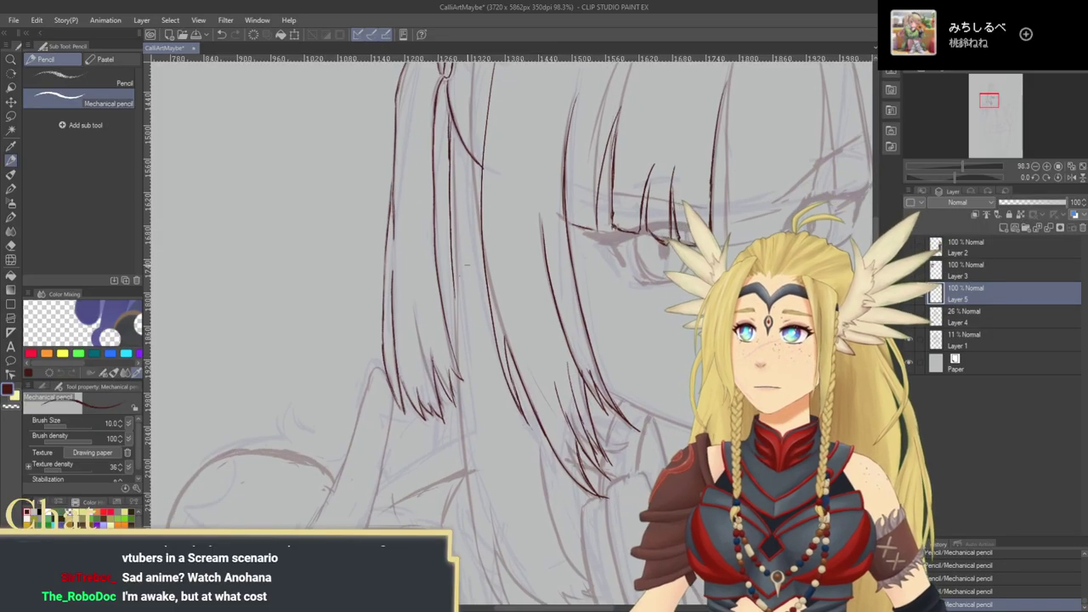
key("ctrl+z")
left_click_drag(448, 134, 449, 159)
left_click_drag(448, 116, 448, 201)
left_click_drag(450, 165, 457, 333)
key("ctrl+z")
key("ctrl+z")
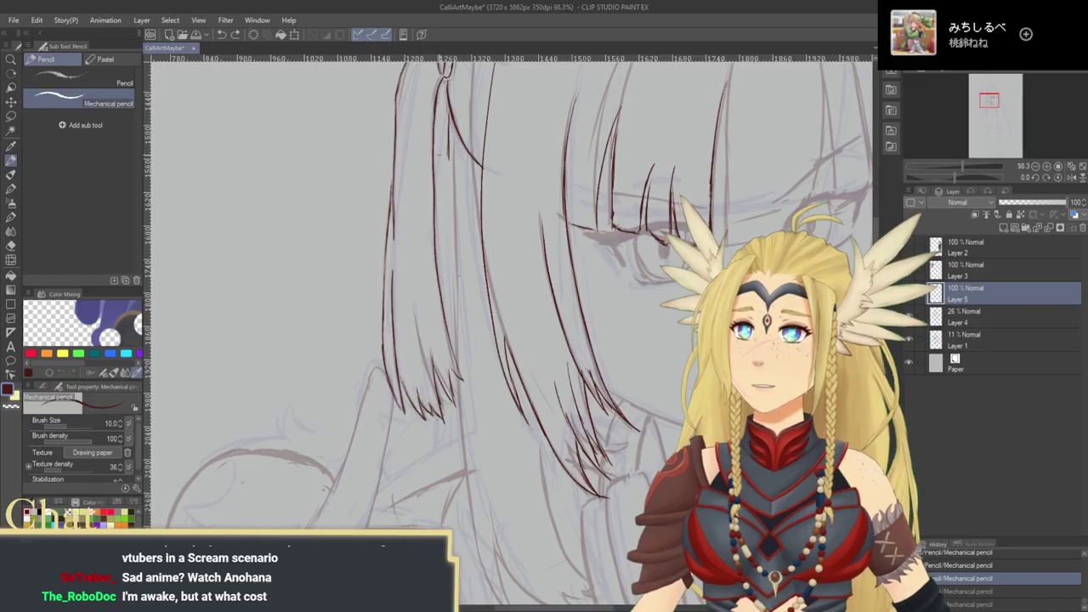
Step: Try several strokes to extend the back strand down beside the left pigtail's inner edge
left_click_drag(448, 127, 449, 189)
mouse_move(449, 168)
left_mouse_down()
mouse_move(458, 333)
mouse_move(456, 282)
mouse_move(484, 276)
left_mouse_up()
key("ctrl+z")
mouse_move(452, 139)
left_mouse_down()
mouse_move(462, 340)
mouse_move(464, 297)
left_mouse_up()
left_click_drag(469, 316, 449, 189)
key("ctrl+z")
key("ctrl+z")
left_click_drag(447, 117, 447, 223)
key("ctrl+z")
key("ctrl+z")
Step: Draw the back strand down along the left pigtail's inner edge to the pigtail tips
left_click_drag(451, 127, 450, 191)
left_click_drag(452, 146, 454, 230)
left_click_drag(452, 179, 456, 260)
left_click_drag(443, 198, 445, 199)
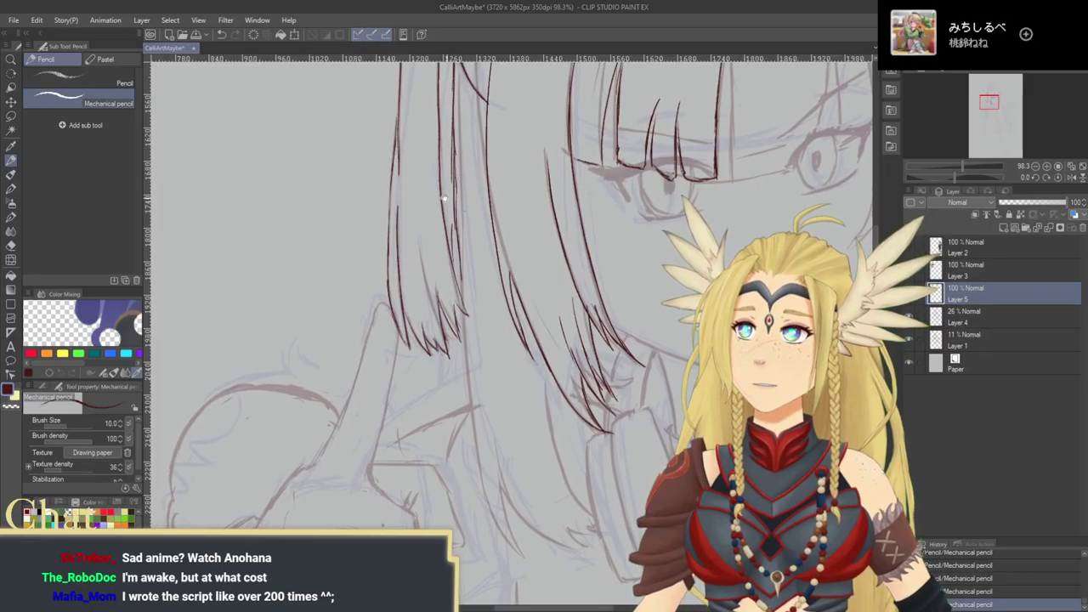
left_click_drag(452, 127, 450, 170)
left_click_drag(448, 123, 454, 249)
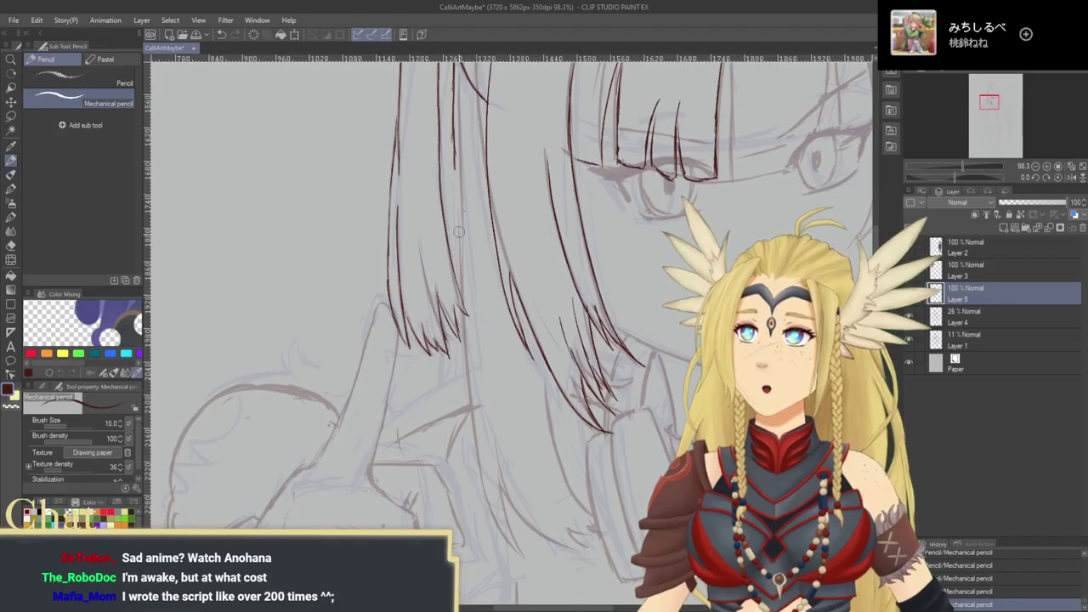
left_click_drag(453, 138, 454, 263)
left_click_drag(451, 219, 453, 255)
Step: Extend the back strand below the left pigtail with overlapping curved strokes that end in a point over the chest
mouse_move(463, 306)
left_mouse_down()
mouse_move(438, 165)
mouse_move(426, 184)
mouse_move(426, 226)
left_mouse_up()
left_click_drag(423, 186, 453, 349)
key("ctrl+z")
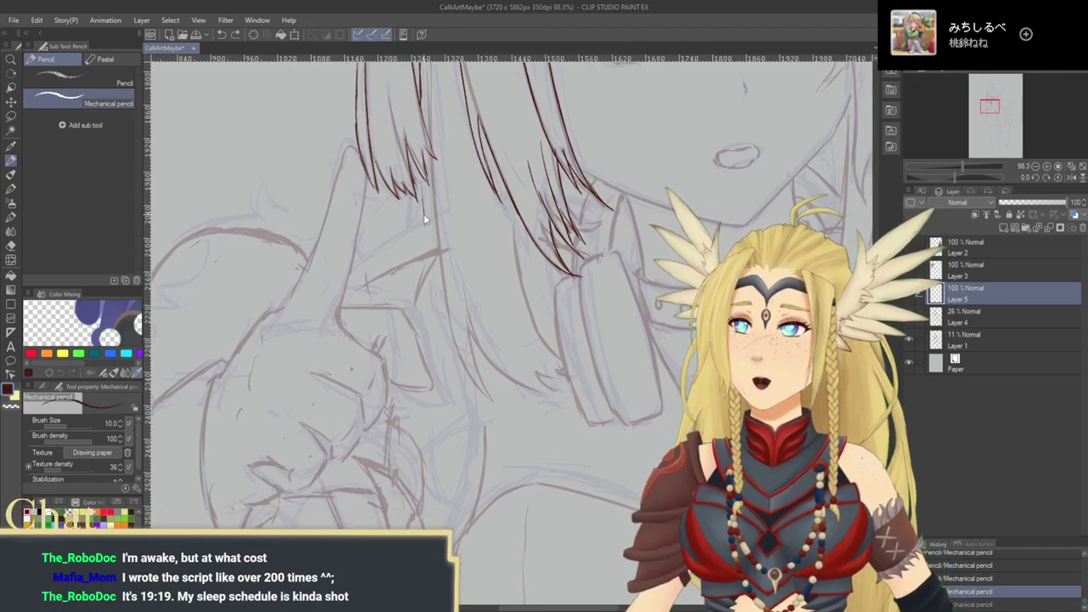
mouse_move(420, 175)
left_mouse_down()
mouse_move(444, 328)
mouse_move(437, 259)
left_mouse_up()
mouse_move(438, 220)
left_mouse_down()
mouse_move(444, 298)
mouse_move(480, 387)
left_mouse_up()
left_click_drag(469, 318, 490, 400)
mouse_move(485, 350)
left_mouse_down()
mouse_move(401, 351)
mouse_move(587, 397)
mouse_move(578, 415)
mouse_move(516, 369)
left_mouse_up()
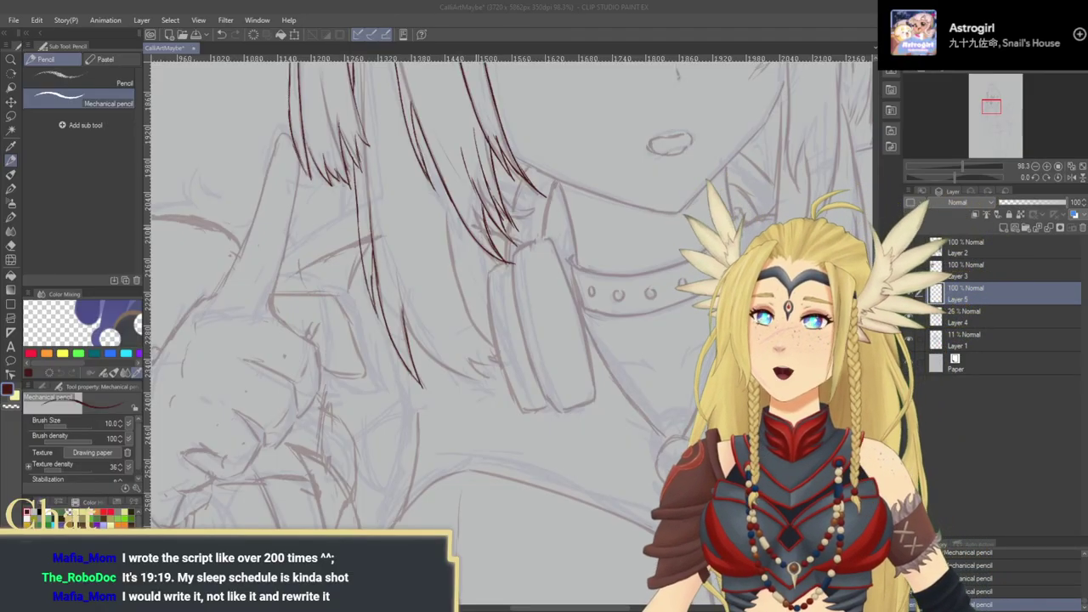
Step: Draw the jagged lower tips of the long back hair, running from its point toward the collar strap
left_click_drag(420, 325, 443, 314)
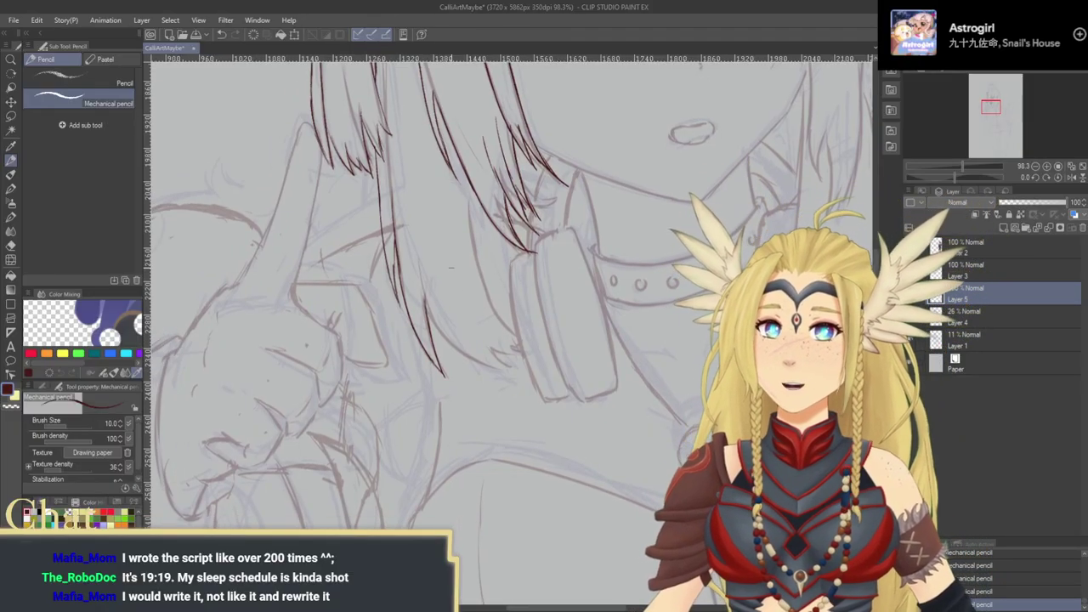
mouse_move(450, 269)
left_mouse_down()
mouse_move(441, 241)
mouse_move(421, 306)
mouse_move(461, 346)
left_mouse_up()
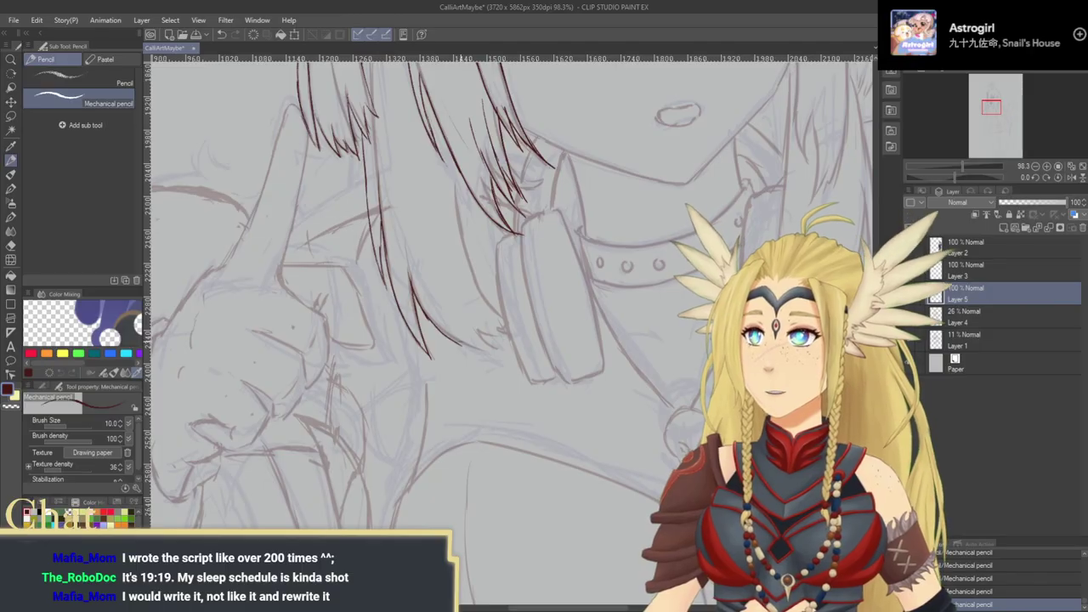
key("ctrl+z")
key("ctrl+z")
mouse_move(416, 298)
left_mouse_down()
mouse_move(430, 319)
mouse_move(486, 352)
mouse_move(431, 344)
mouse_move(509, 316)
mouse_move(448, 308)
mouse_move(444, 338)
mouse_move(454, 338)
mouse_move(427, 356)
mouse_move(427, 335)
mouse_move(411, 397)
left_mouse_up()
key("ctrl+z")
key("ctrl+z")
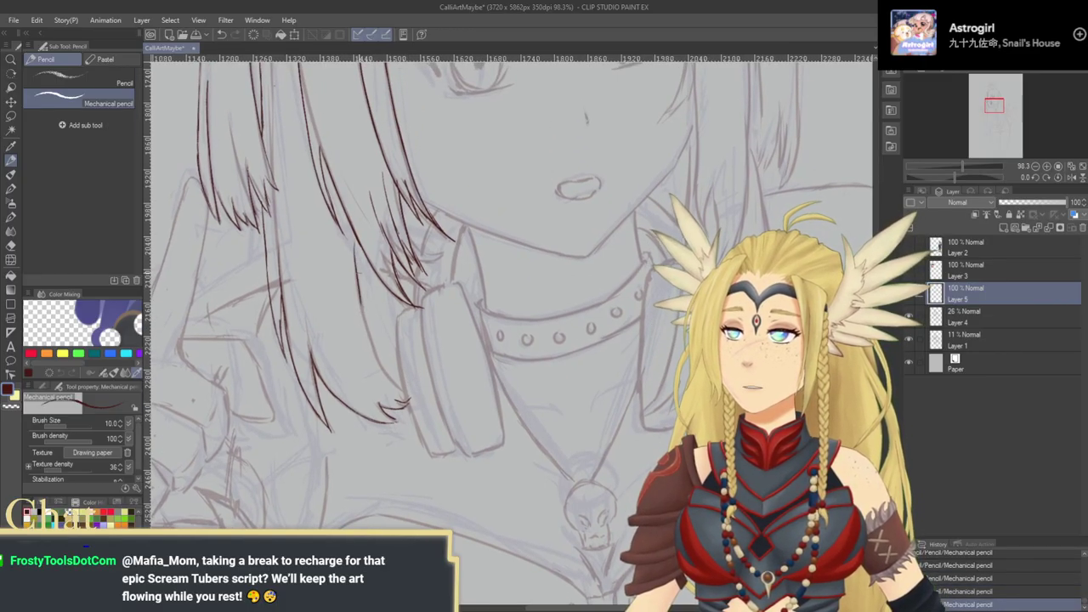
Step: Draw the inner edge of the long back hair from the left side hair down to the jagged tips
key("ctrl+z")
key("ctrl+z")
mouse_move(354, 235)
left_mouse_down()
mouse_move(367, 330)
mouse_move(412, 393)
left_mouse_up()
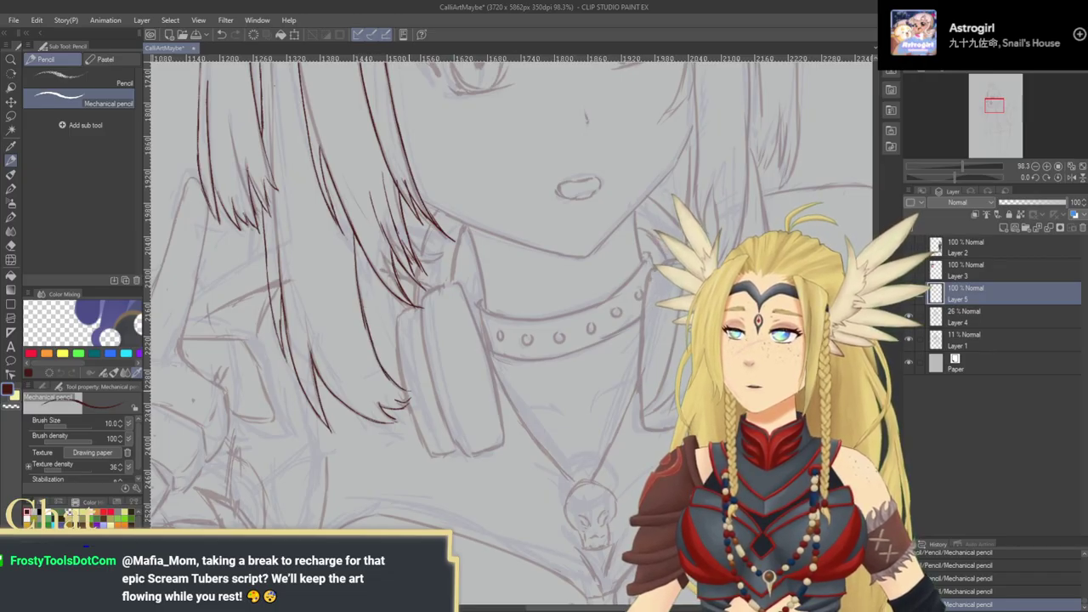
left_click_drag(358, 325, 354, 458)
Step: Review the inked left hair against the whole figure and examine the uninked bangs over the right eye
left_click(1035, 167)
left_click(1036, 167)
left_click(1035, 167)
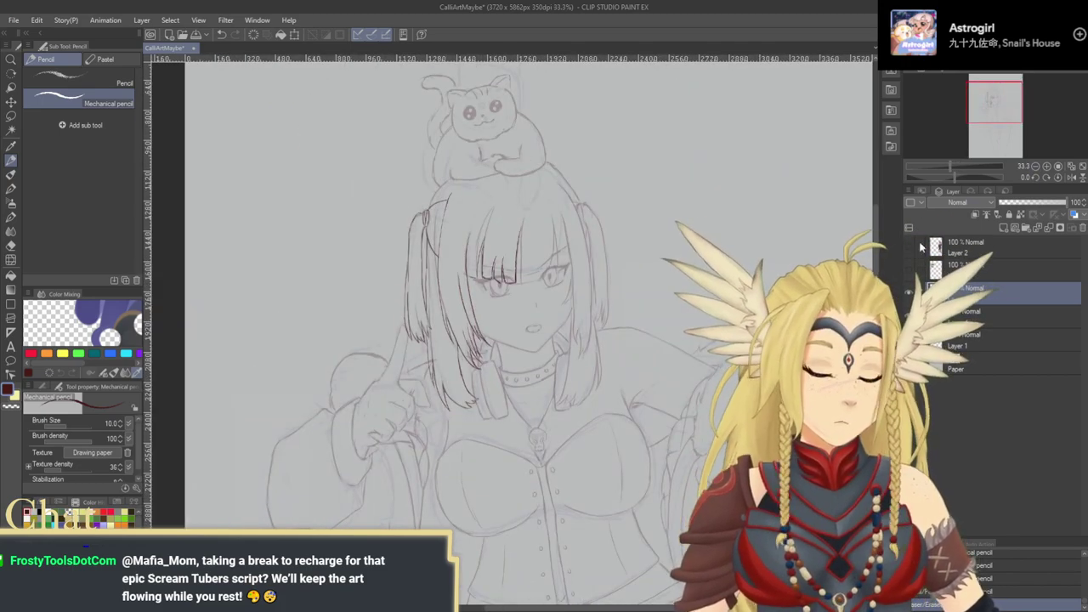
left_click_drag(747, 324, 725, 293)
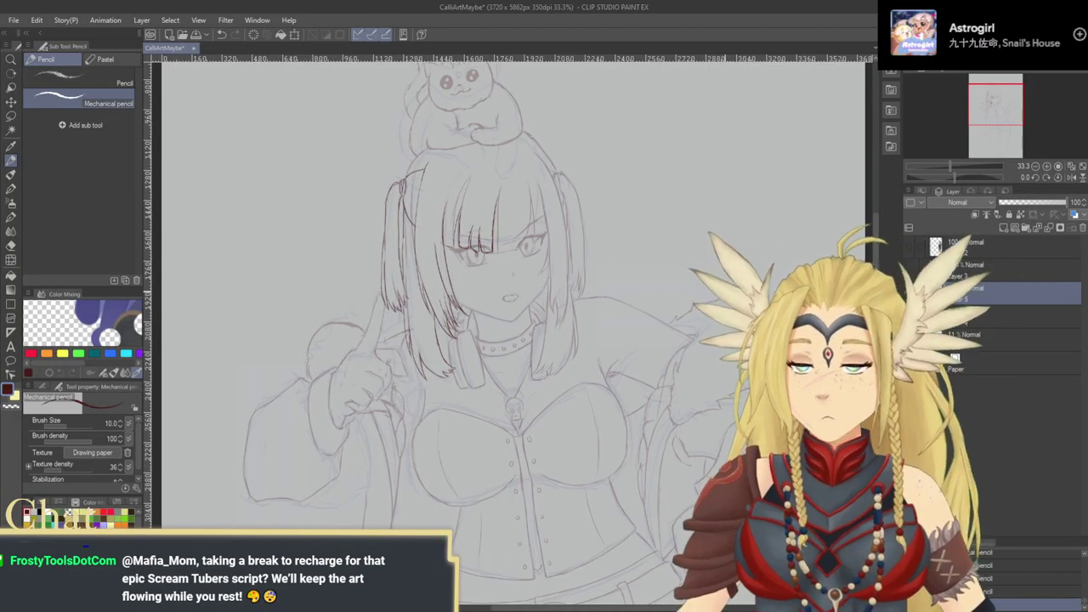
left_click_drag(605, 386, 582, 342)
key("ctrl+space")
left_click_drag(526, 272, 513, 376)
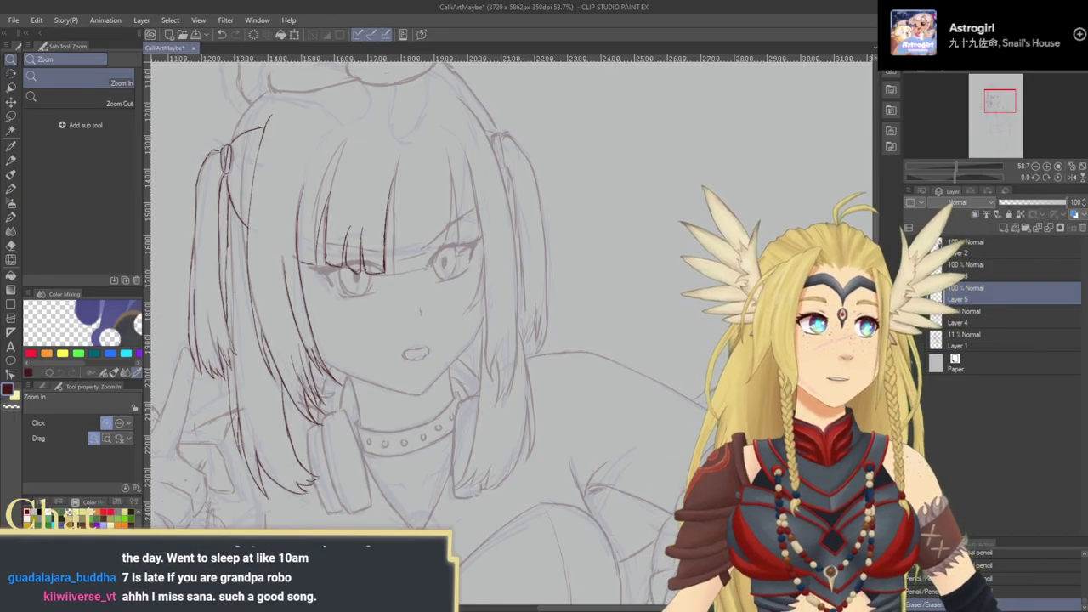
scroll(531, 299, "up", 5)
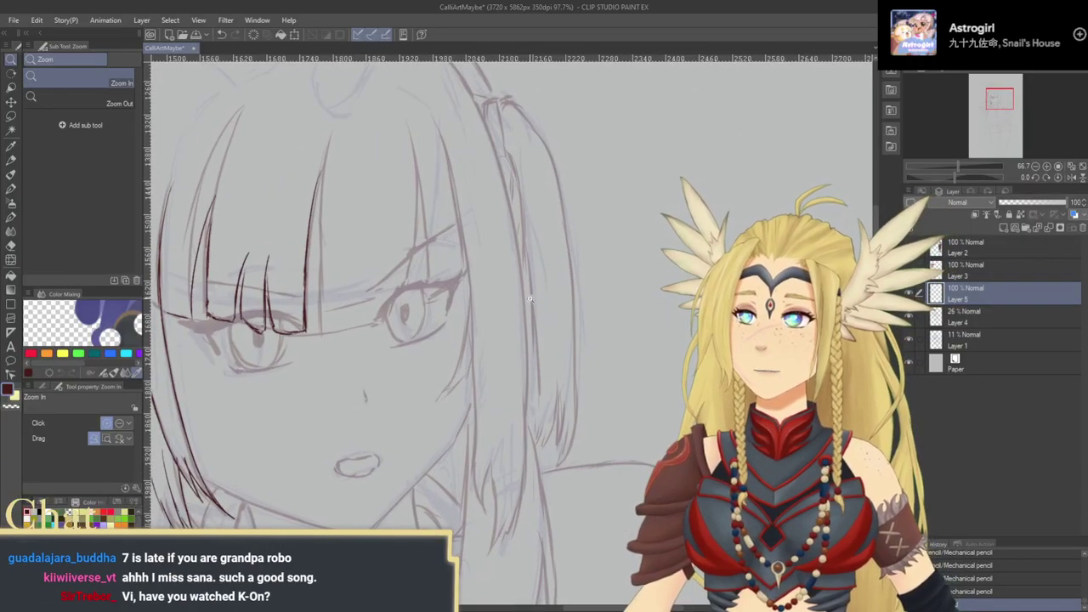
Step: Draw a tapering mechanical pencil strand edge beside the inked central bang, down to the bang line
left_click(12, 157)
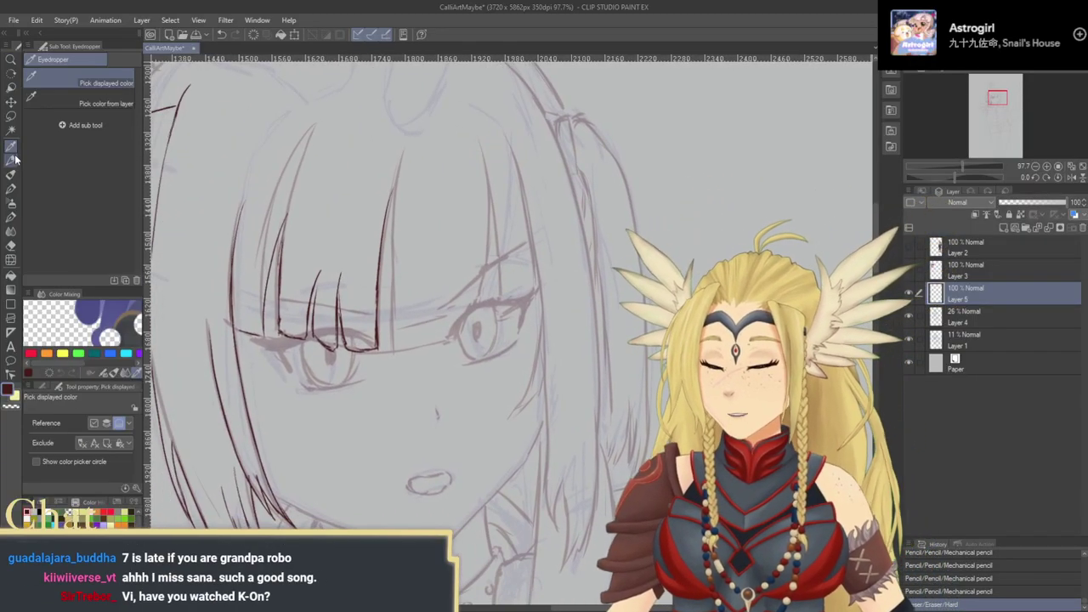
left_click(13, 160)
left_click_drag(396, 199, 392, 292)
left_click_drag(393, 241, 395, 327)
left_click_drag(393, 254, 395, 327)
key("ctrl+z")
key("ctrl+z")
left_click_drag(393, 236, 392, 306)
left_click_drag(395, 304, 391, 347)
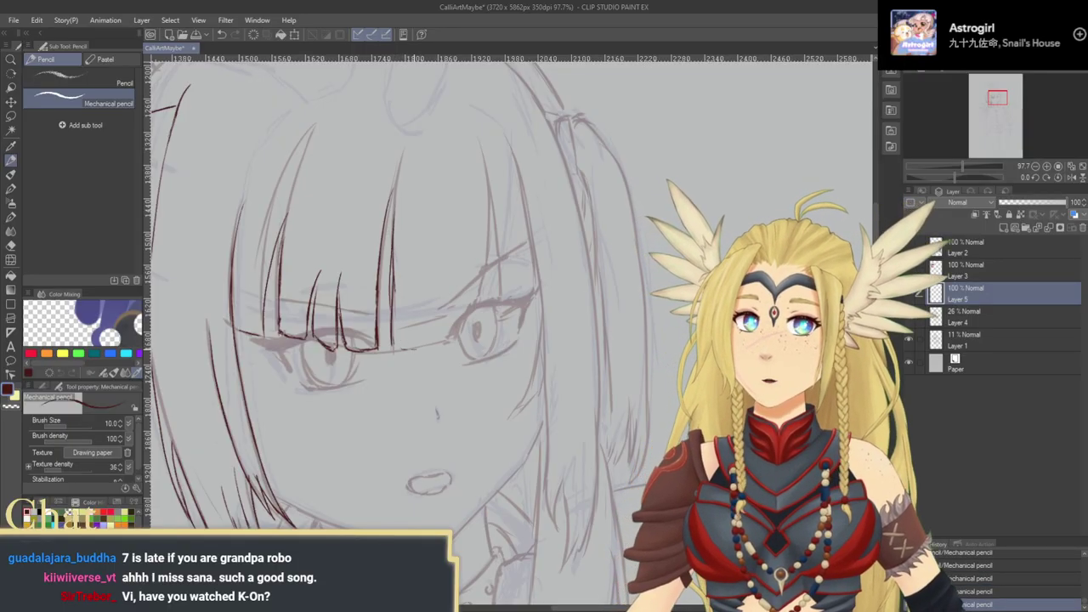
Step: Draw the curved lower edge of the bangs from the central strand across to the right eye
left_click_drag(396, 348, 414, 347)
left_click_drag(407, 347, 457, 331)
key("ctrl+z")
key("ctrl+z")
left_click_drag(396, 349, 456, 335)
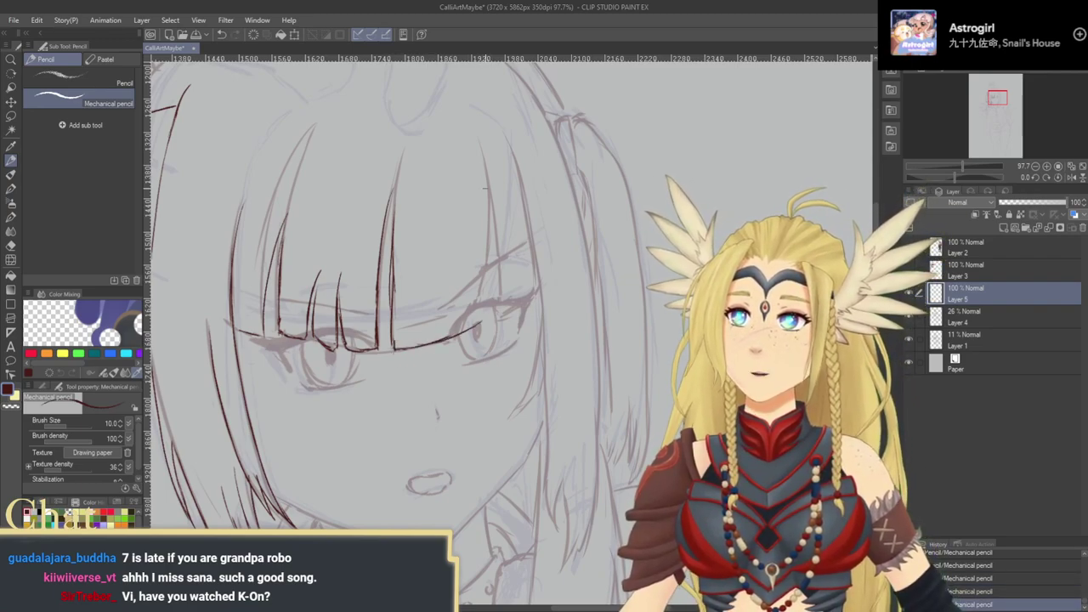
Step: Draw the curved bang strand down to the right eye and the upturned bang tip at the eye's outer corner
left_click_drag(472, 136, 494, 245)
key("ctrl+z")
key("ctrl+z")
key("ctrl+z")
key("ctrl+z")
left_click_drag(490, 182, 486, 304)
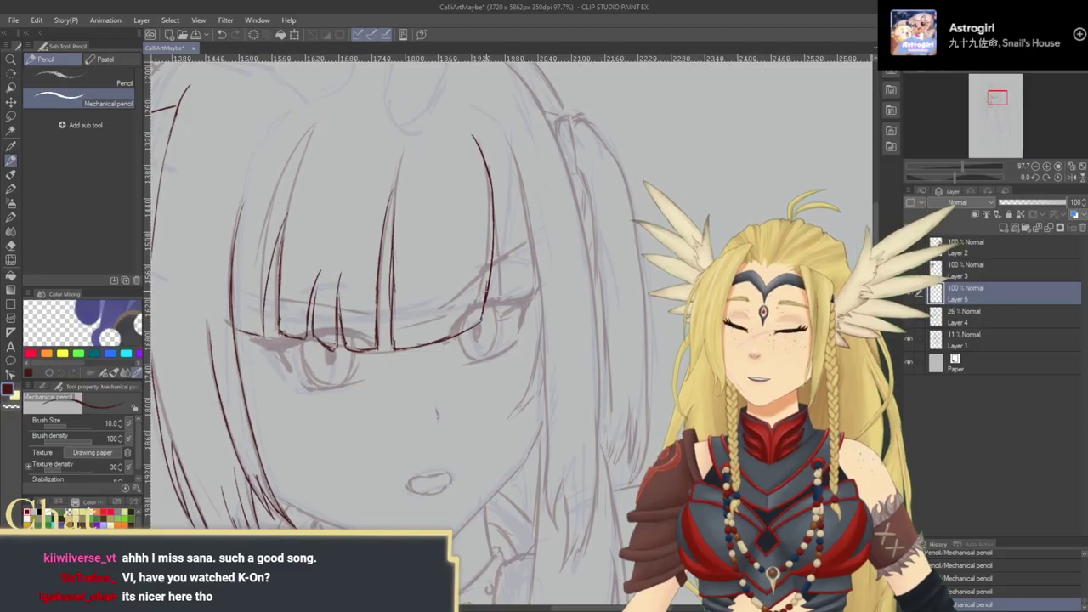
mouse_move(494, 218)
left_mouse_down()
mouse_move(503, 316)
mouse_move(543, 289)
left_mouse_up()
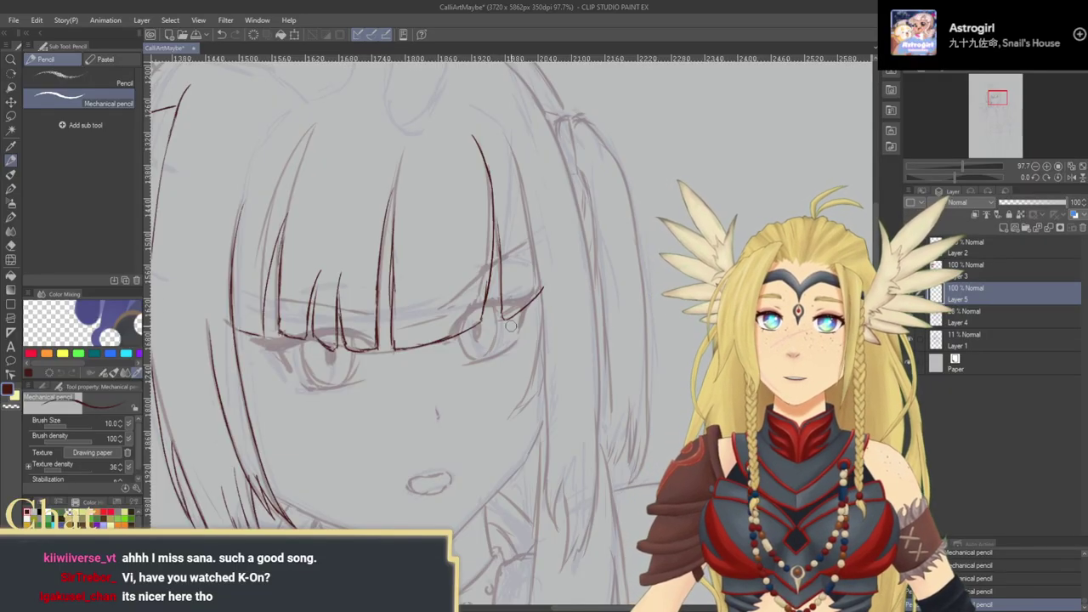
mouse_move(492, 346)
left_mouse_down()
mouse_move(473, 355)
mouse_move(486, 322)
left_mouse_up()
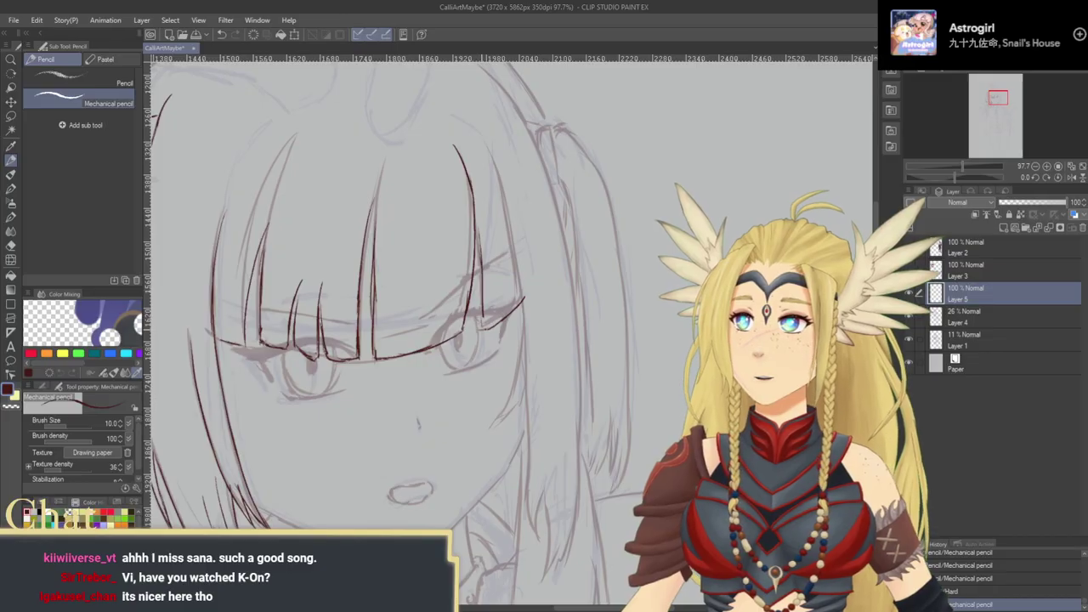
Step: Draw the outer edge of the right bangs and continue the side hair line down past the cheek to the jaw
left_click_drag(526, 364, 470, 413)
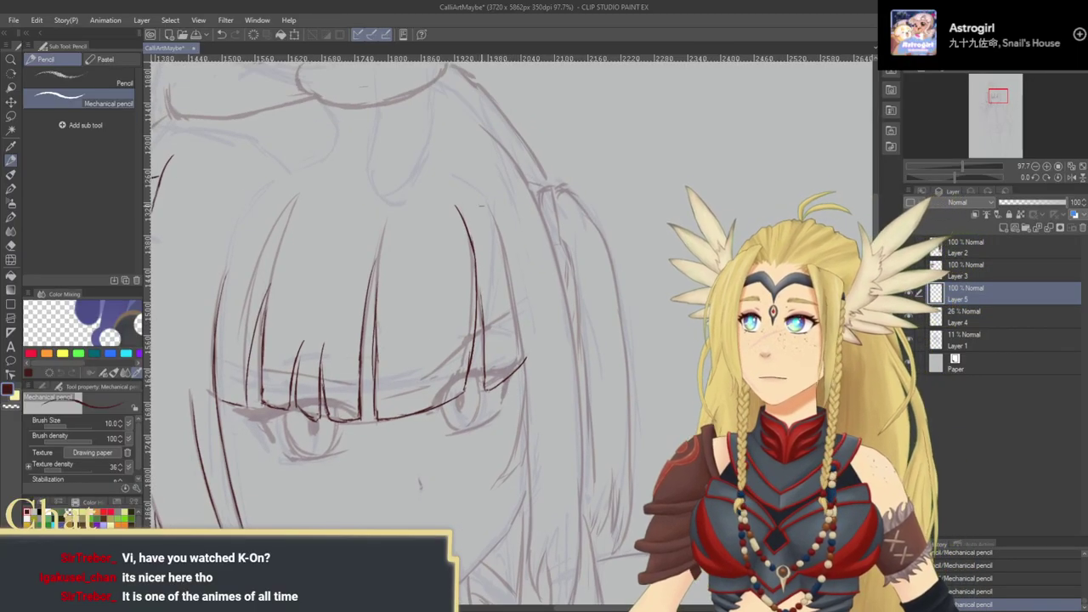
left_click_drag(487, 200, 506, 252)
mouse_move(502, 241)
left_mouse_down()
mouse_move(521, 339)
mouse_move(449, 166)
mouse_move(472, 289)
mouse_move(476, 422)
mouse_move(462, 503)
left_mouse_up()
key("ctrl+z")
key("ctrl+z")
mouse_move(484, 459)
left_mouse_down()
mouse_move(489, 421)
mouse_move(501, 435)
left_mouse_up()
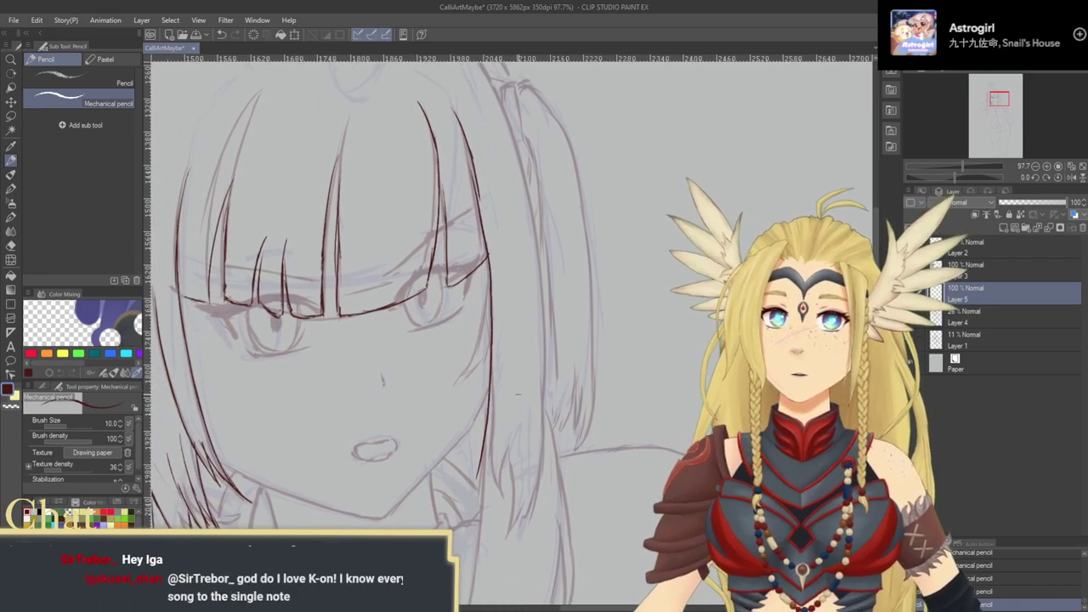
Step: Redraw the inner edge of the right side lock from beside the eye down past the jaw
key("ctrl+z")
left_click_drag(516, 394, 510, 345)
mouse_move(479, 153)
left_mouse_down()
mouse_move(486, 429)
mouse_move(491, 400)
left_mouse_up()
left_click(1036, 166)
key("ctrl+z")
key("ctrl+z")
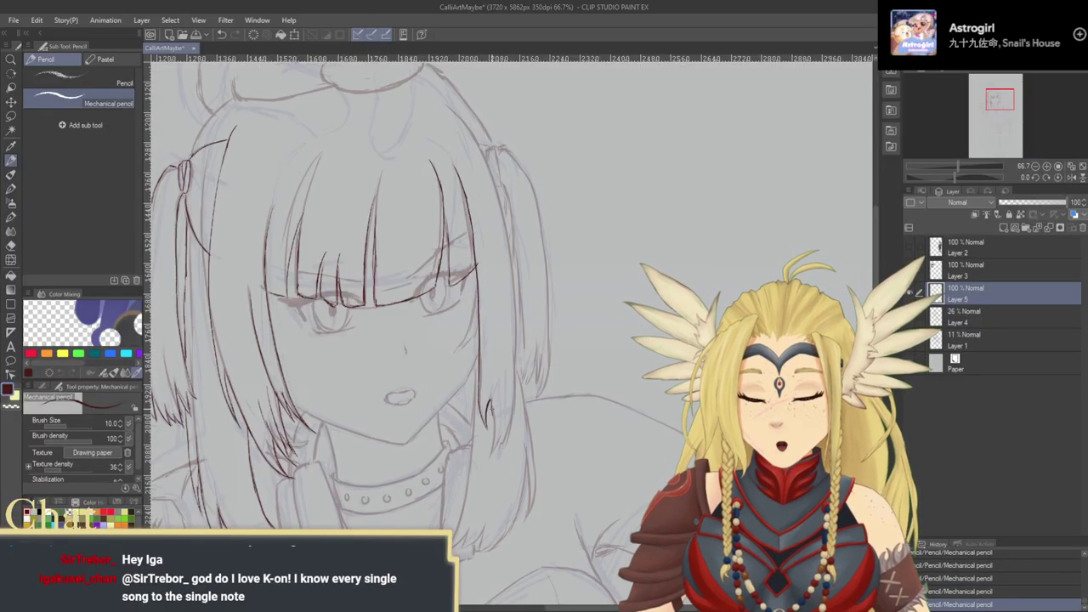
left_click_drag(482, 509, 468, 415)
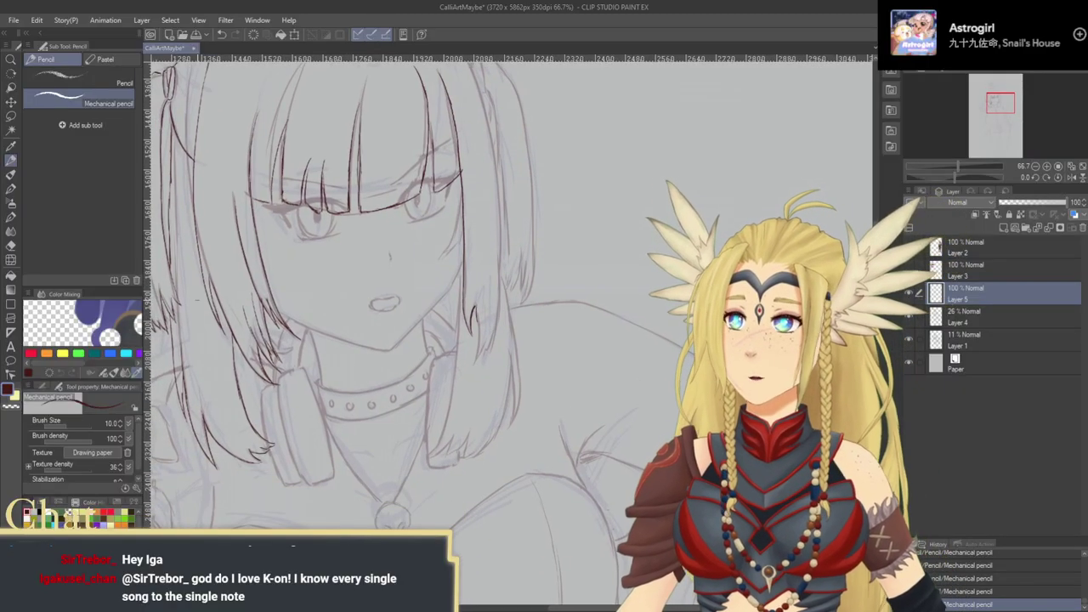
Step: Extend the lower end of the right side lock with jagged, pointed mechanical pencil tips beside the neck
left_click(13, 62)
left_click_drag(482, 342, 540, 342)
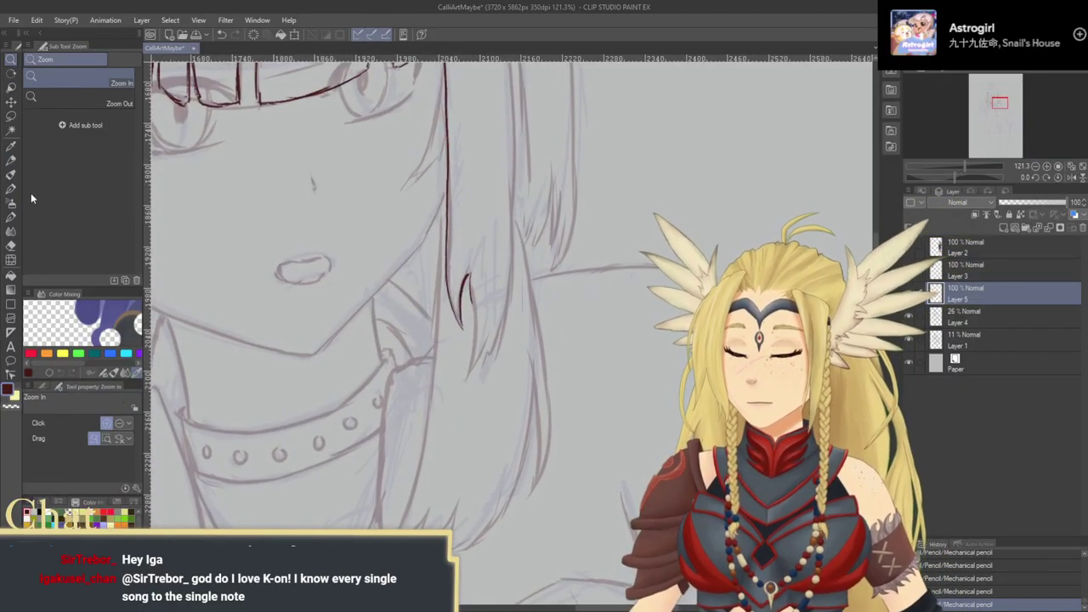
left_click(12, 162)
mouse_move(473, 305)
left_mouse_down()
mouse_move(468, 375)
mouse_move(516, 281)
mouse_move(487, 296)
mouse_move(490, 271)
left_mouse_up()
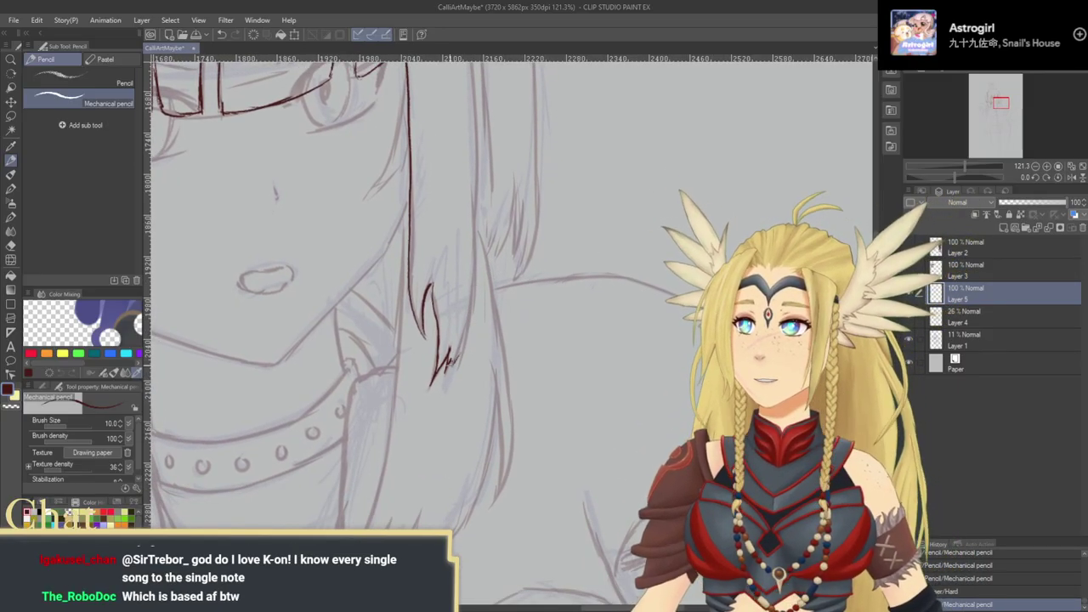
Step: Draw the outer edge of the right side lock from the crown down toward its jagged tips
mouse_move(460, 358)
left_mouse_down()
mouse_move(476, 241)
mouse_move(483, 469)
left_mouse_up()
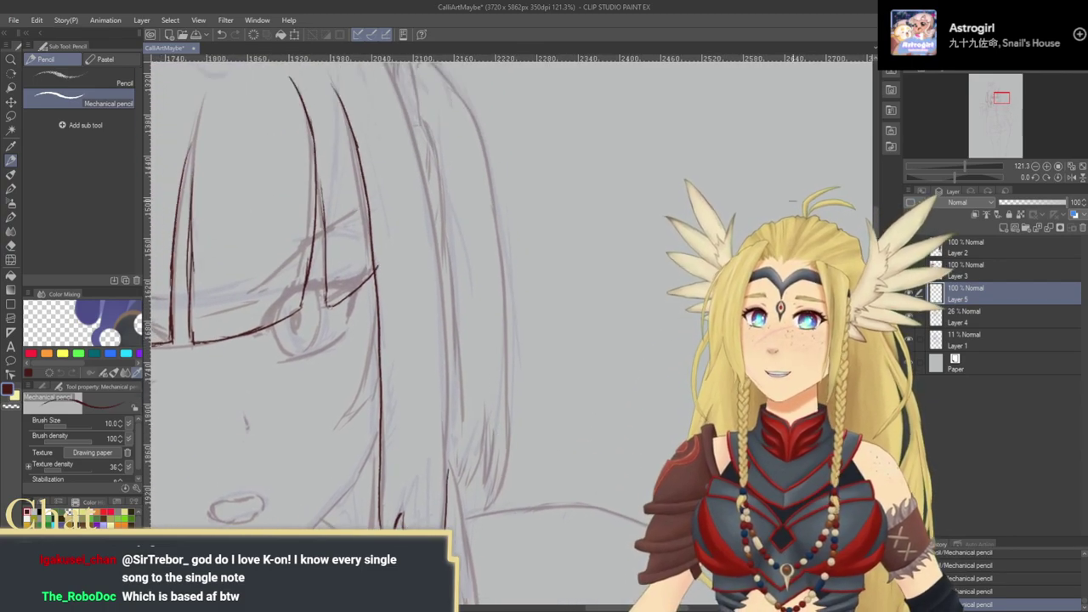
left_click(1036, 167)
left_click_drag(565, 282, 590, 335)
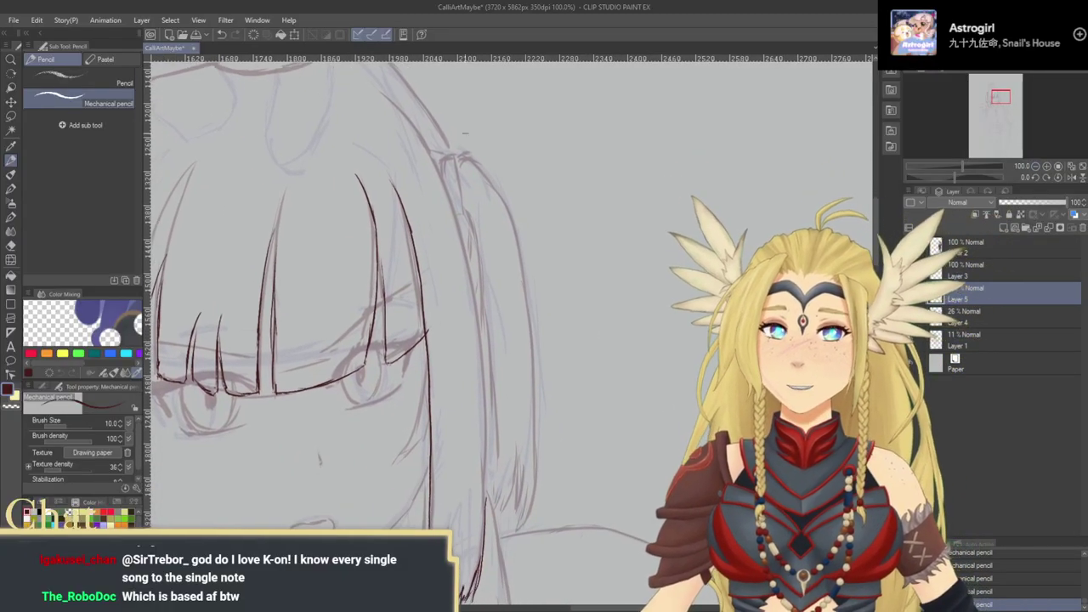
mouse_move(382, 95)
left_mouse_down()
mouse_move(424, 156)
mouse_move(404, 150)
mouse_move(392, 116)
left_mouse_up()
key("ctrl+z")
mouse_move(351, 68)
left_mouse_down()
mouse_move(407, 136)
mouse_move(447, 264)
mouse_move(454, 442)
mouse_move(477, 408)
mouse_move(507, 280)
mouse_move(522, 351)
left_mouse_up()
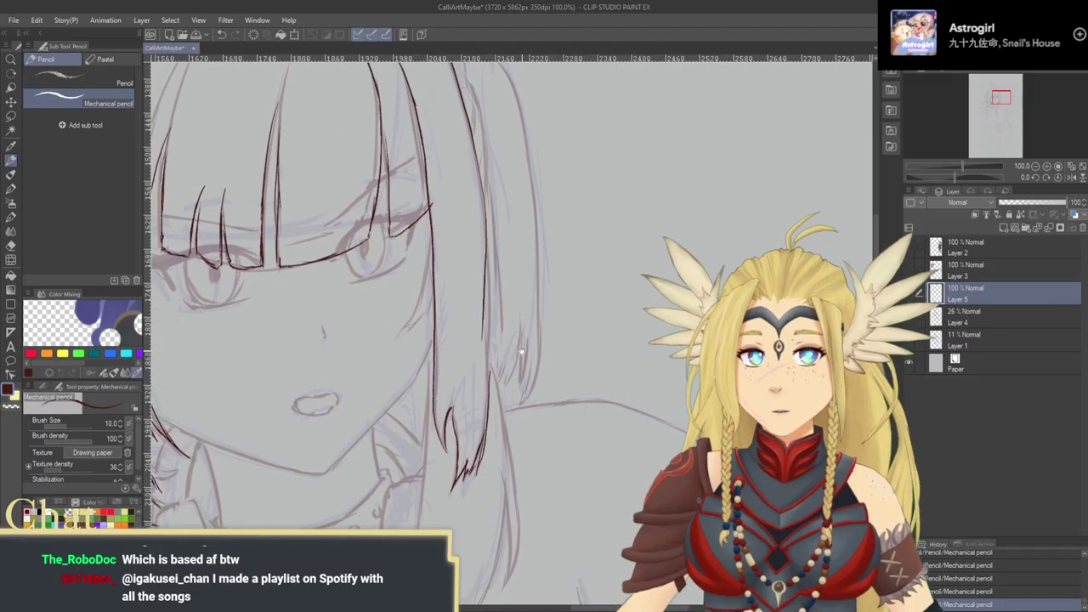
left_click_drag(516, 294, 527, 291)
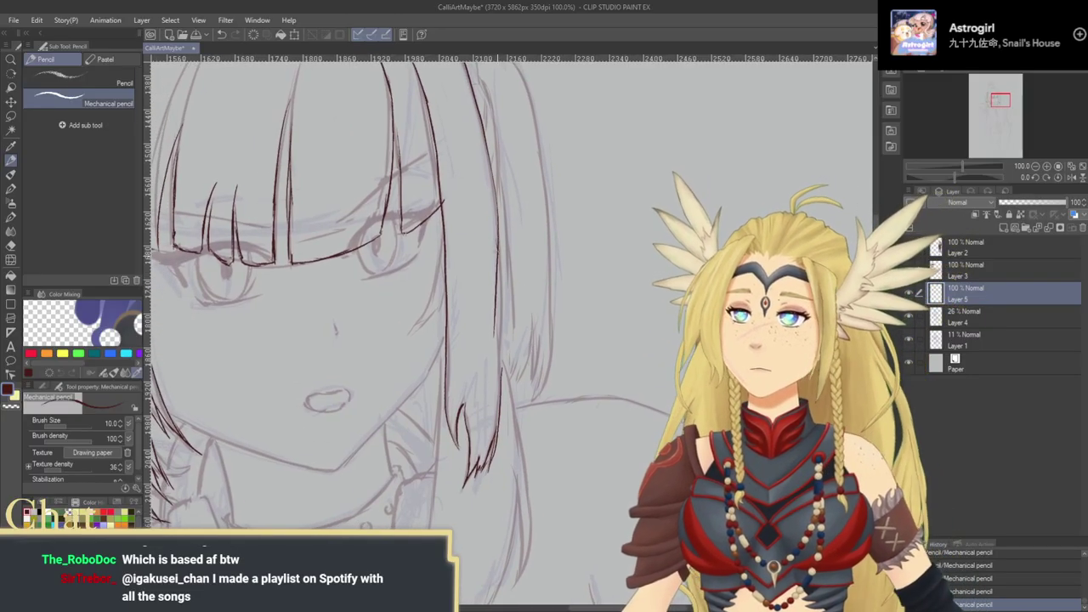
Step: Undo the lower stretch of the side lock's outer edge and redraw it so it joins the tips
key("ctrl+z")
key("ctrl+z")
left_click_drag(498, 236, 497, 324)
left_click_drag(500, 365, 500, 396)
left_click_drag(497, 344, 511, 369)
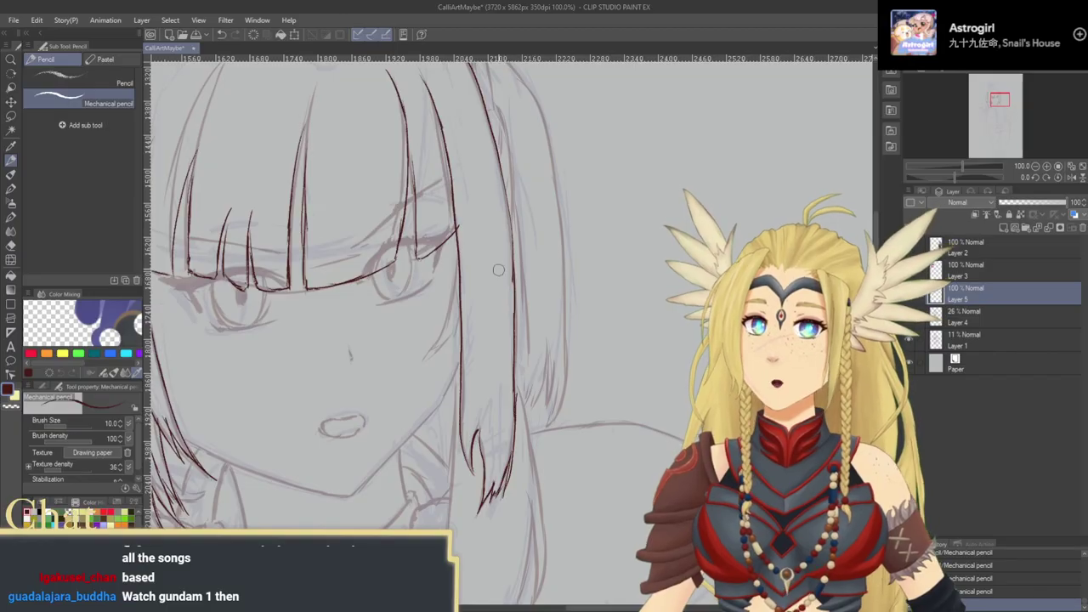
scroll(523, 347, "up", 1)
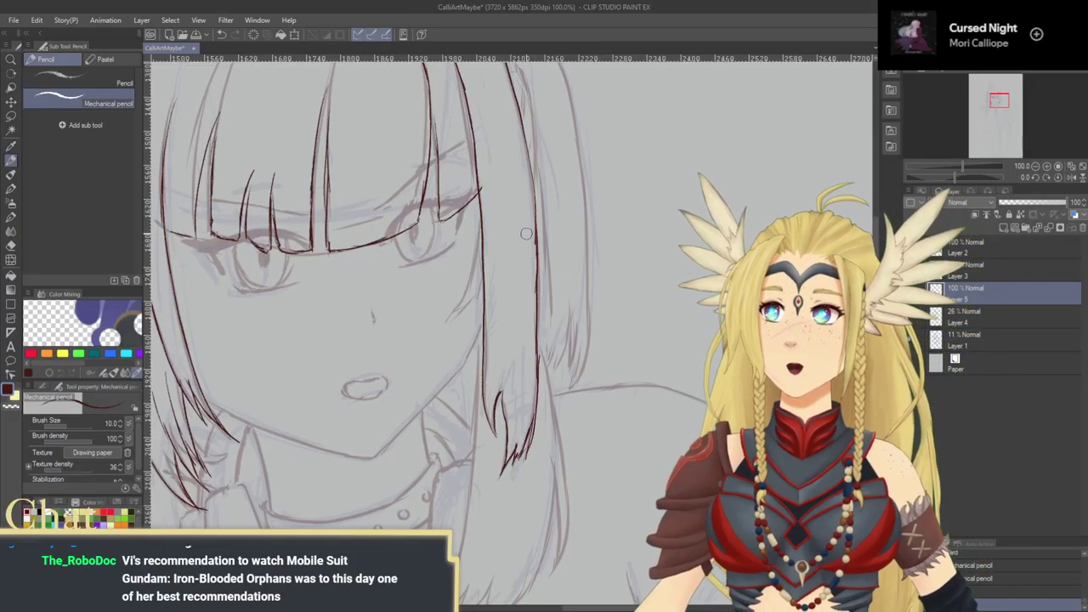
mouse_move(525, 356)
left_mouse_down()
mouse_move(591, 296)
mouse_move(575, 366)
left_mouse_up()
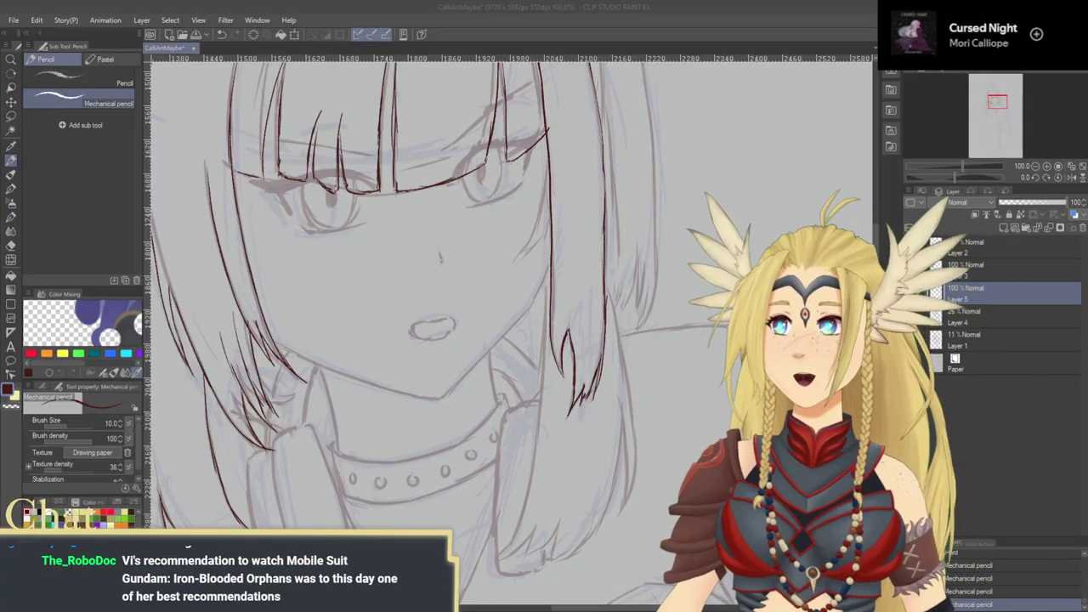
Step: Draw short jagged strands over the right cheek beside the side lock and erase the stray line there
mouse_move(593, 305)
left_mouse_down()
mouse_move(582, 320)
mouse_move(551, 176)
mouse_move(571, 147)
mouse_move(661, 227)
mouse_move(641, 213)
left_mouse_up()
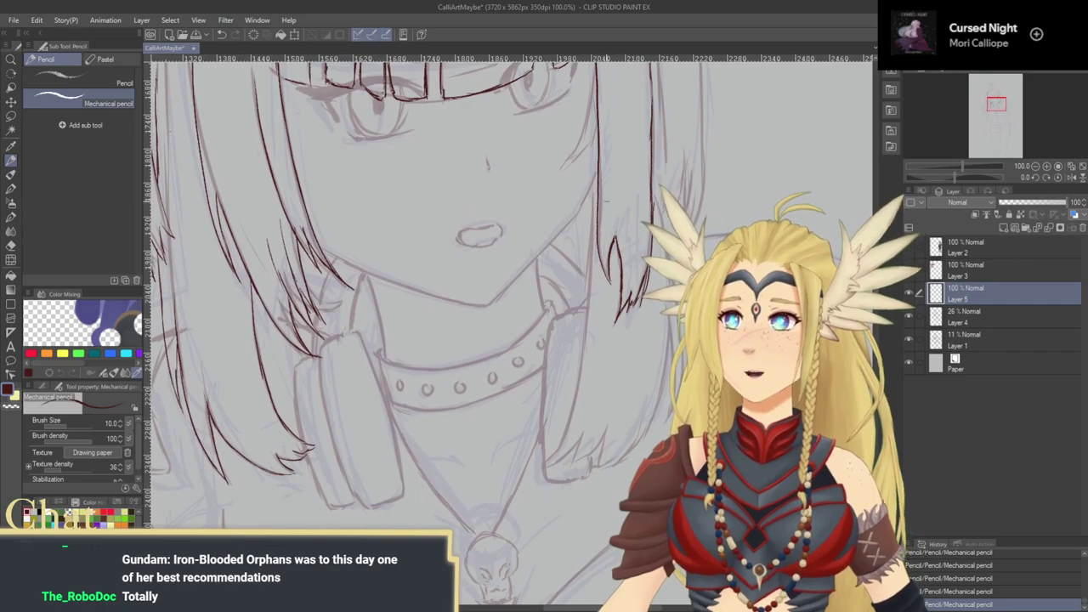
mouse_move(594, 127)
left_mouse_down()
mouse_move(582, 182)
mouse_move(591, 275)
mouse_move(572, 321)
left_mouse_up()
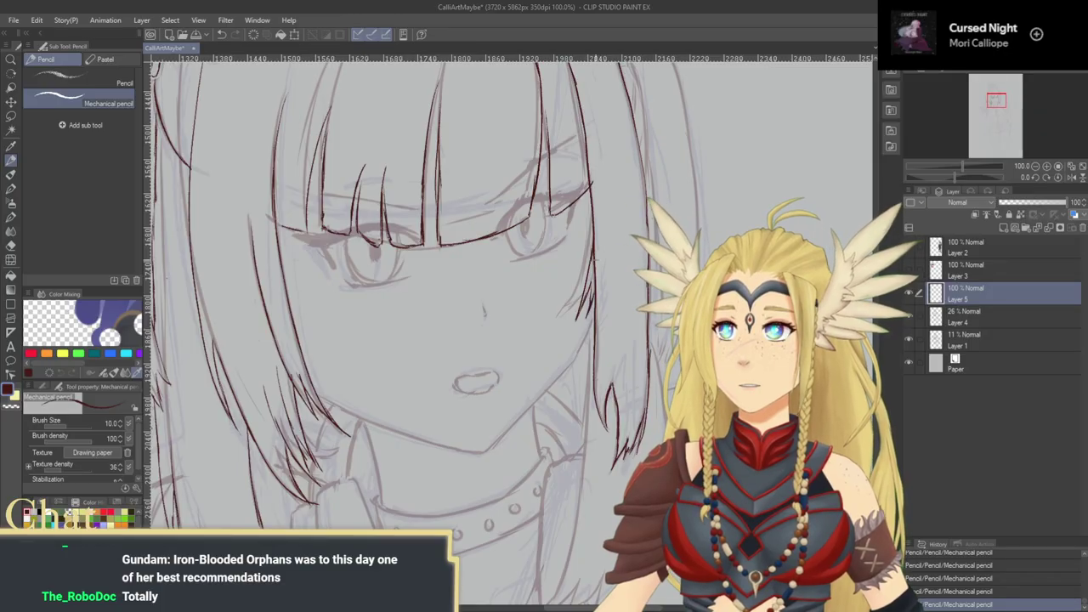
mouse_move(596, 275)
left_mouse_down()
mouse_move(594, 287)
mouse_move(596, 263)
left_mouse_up()
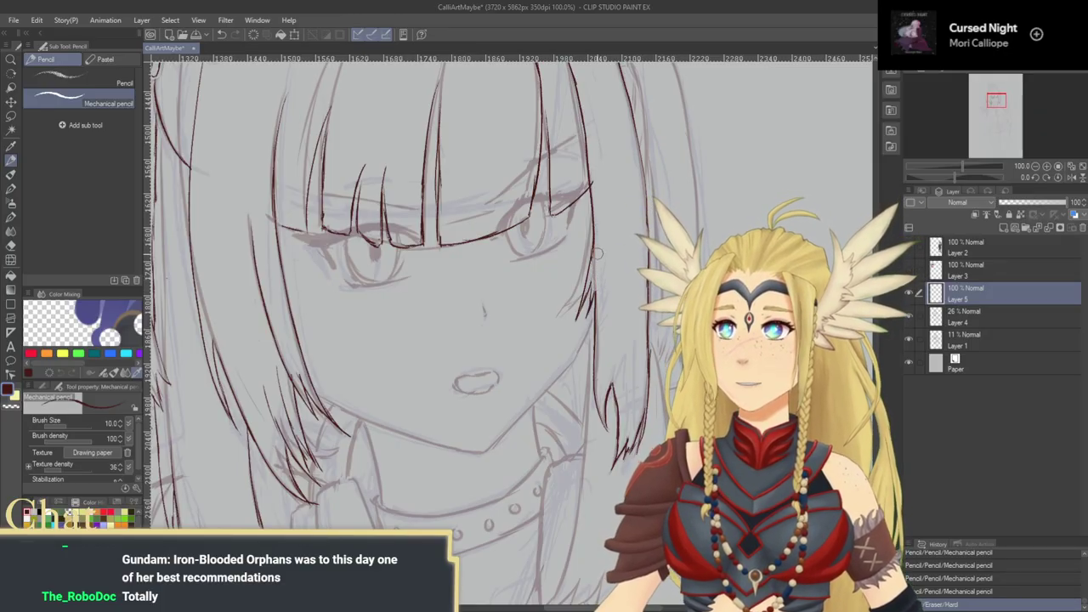
left_click_drag(600, 316, 578, 230)
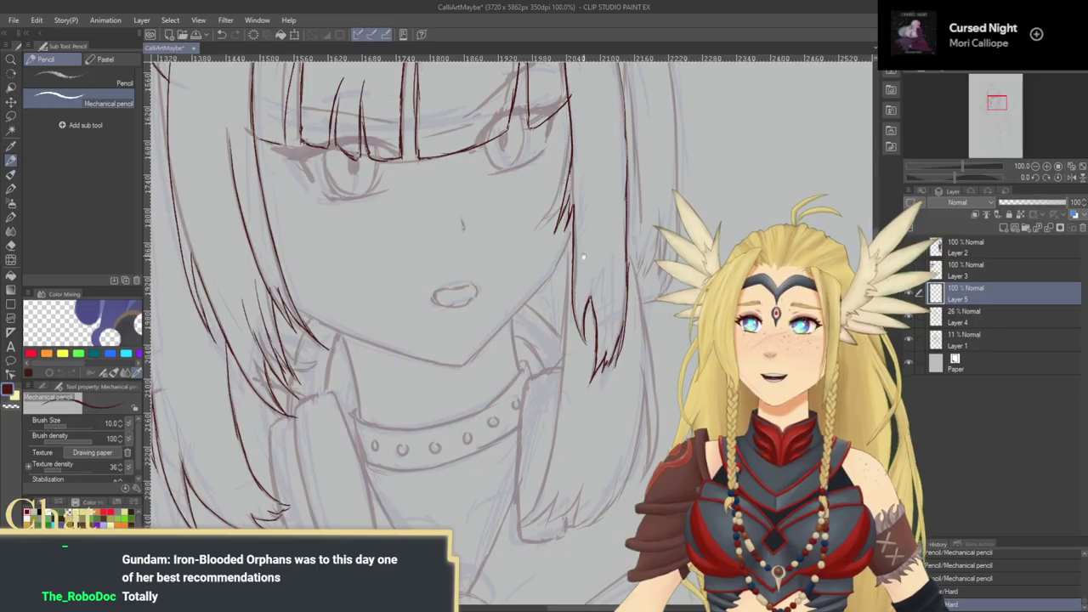
Step: Reshape the inner tips of the right side lock into jagged points and touch up its edge beside the cheek strands
left_click_drag(581, 298, 579, 249)
mouse_move(580, 288)
left_mouse_down()
mouse_move(585, 260)
mouse_move(579, 329)
mouse_move(586, 306)
mouse_move(597, 314)
left_mouse_up()
mouse_move(594, 252)
left_mouse_down()
mouse_move(589, 314)
mouse_move(601, 286)
mouse_move(603, 333)
mouse_move(614, 334)
left_mouse_up()
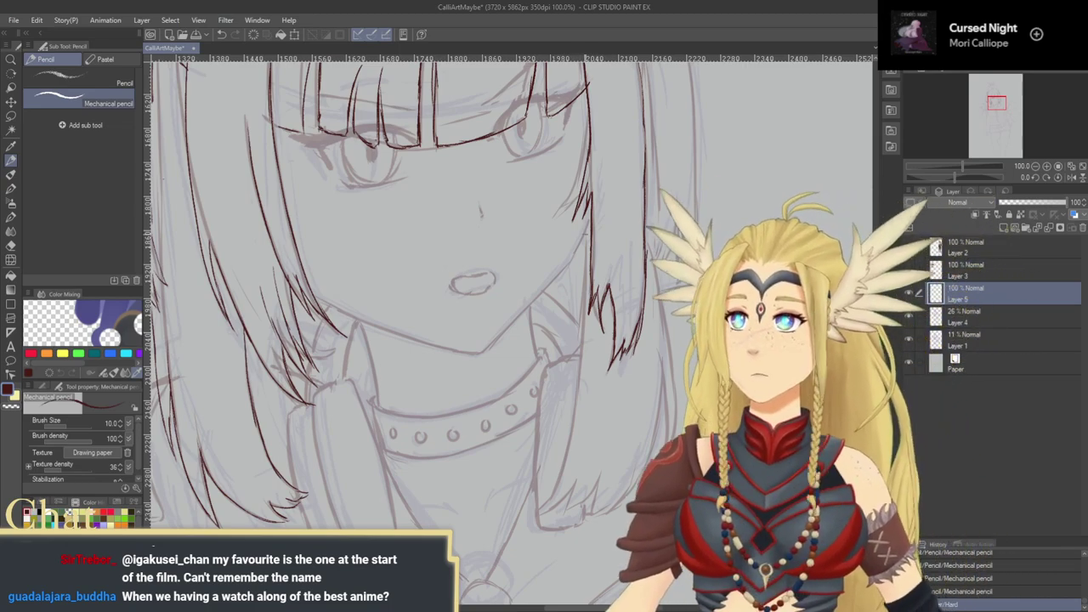
left_click_drag(589, 176, 591, 222)
left_click_drag(590, 183, 592, 223)
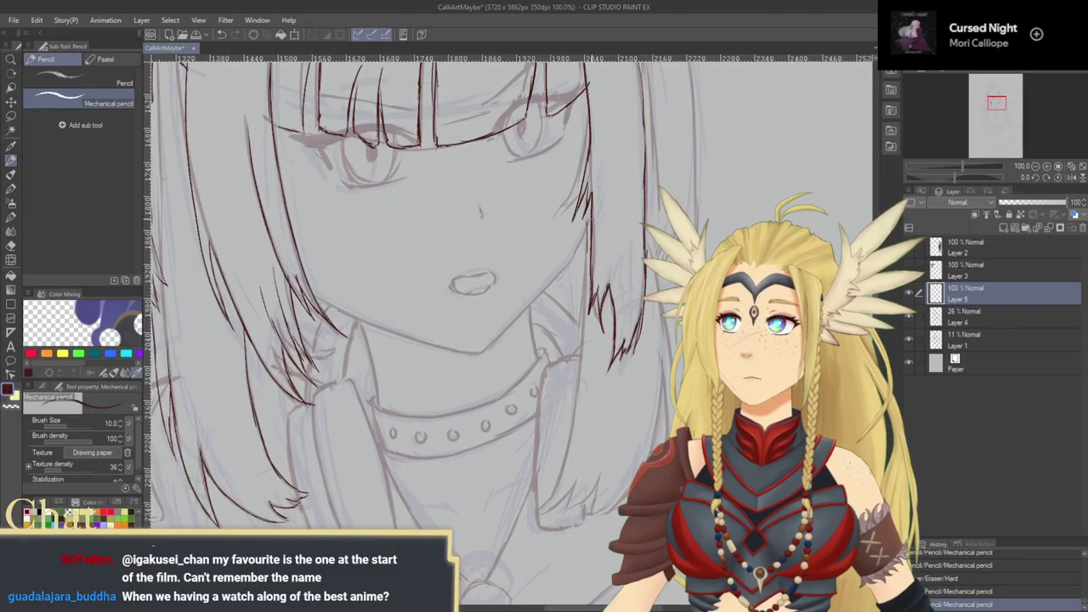
left_click_drag(586, 309, 582, 380)
key("ctrl+z")
key("ctrl+z")
Step: Draw the inner edge of the long lock beneath the right side lock and its jagged bottom tips beside the collar
mouse_move(596, 279)
left_mouse_down()
mouse_move(606, 234)
mouse_move(588, 210)
left_mouse_up()
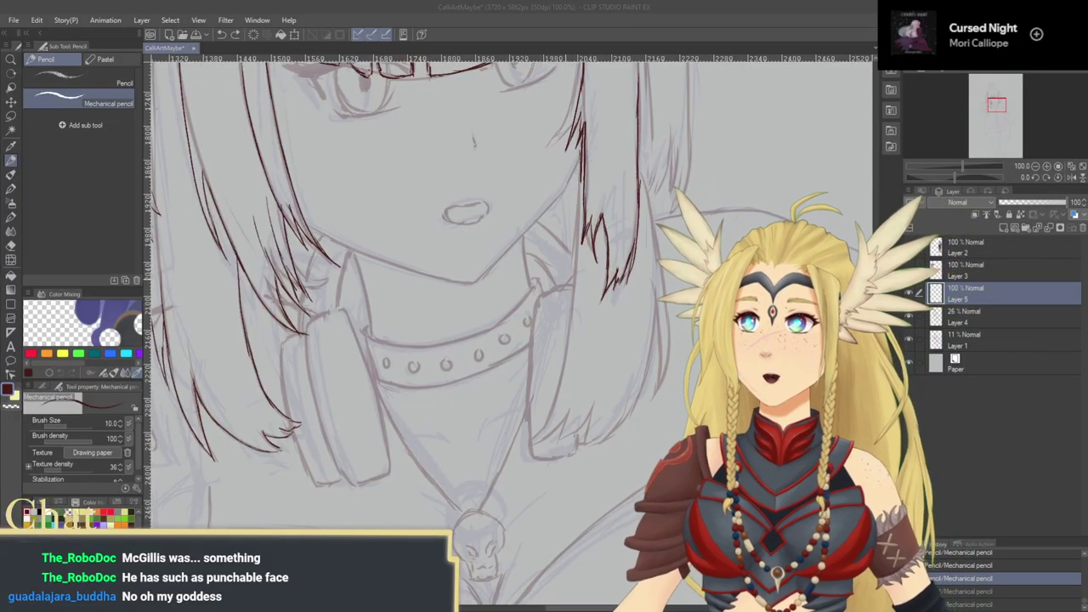
left_click(590, 247)
mouse_move(580, 180)
left_mouse_down()
mouse_move(571, 333)
mouse_move(545, 430)
mouse_move(524, 445)
mouse_move(567, 407)
left_mouse_up()
left_click_drag(553, 444, 578, 420)
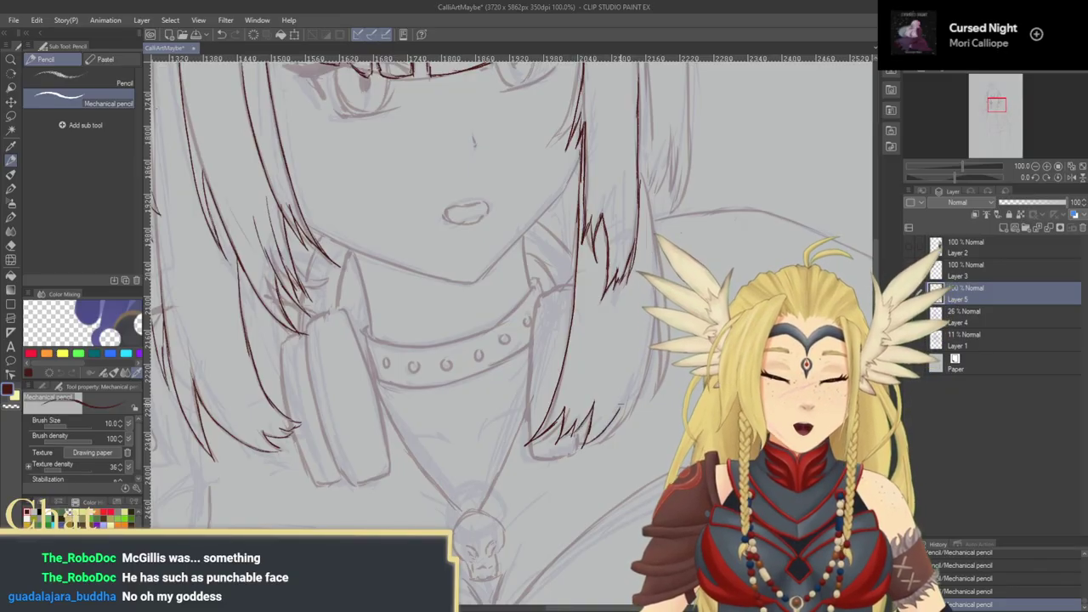
left_click_drag(610, 427, 623, 391)
left_click_drag(595, 446, 624, 424)
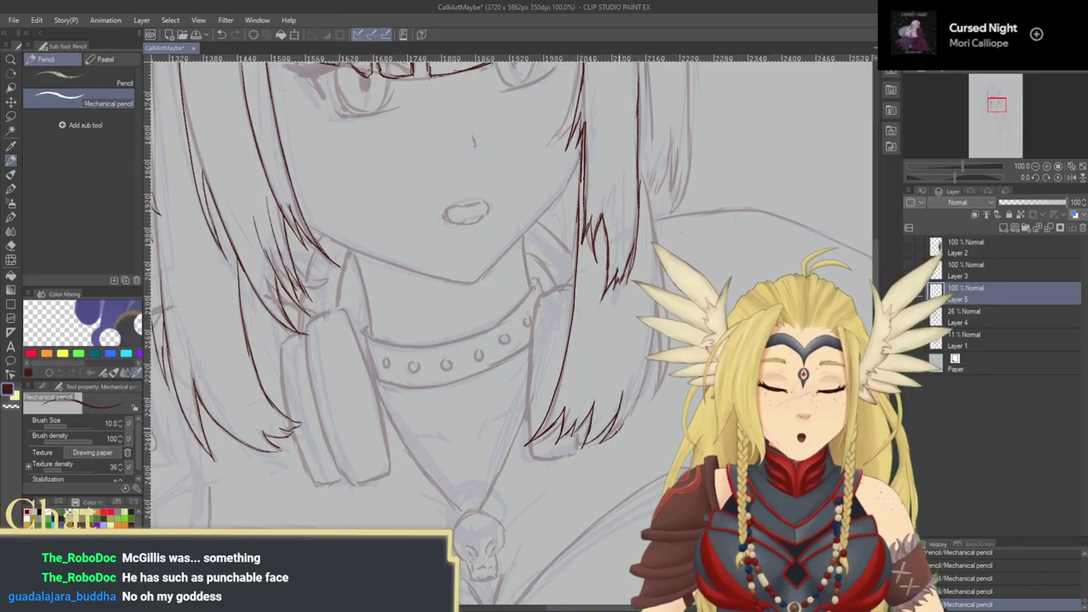
Step: Draw the lower outer curve of the long right lock and clean up where it meets the jagged tips
left_click_drag(639, 367, 571, 385)
mouse_move(590, 308)
left_mouse_down()
mouse_move(576, 406)
mouse_move(542, 453)
mouse_move(567, 418)
left_mouse_up()
left_click_drag(563, 424, 579, 391)
mouse_move(574, 407)
left_mouse_down()
mouse_move(577, 387)
mouse_move(564, 424)
left_mouse_up()
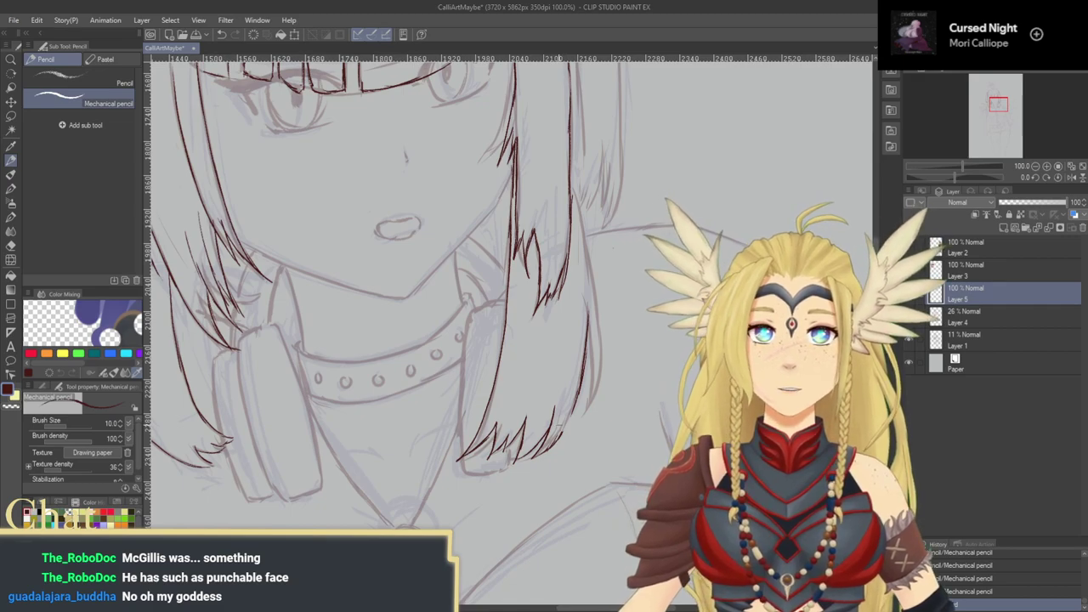
left_click_drag(568, 427, 572, 417)
mouse_move(562, 437)
left_mouse_down()
mouse_move(576, 408)
mouse_move(567, 430)
left_mouse_up()
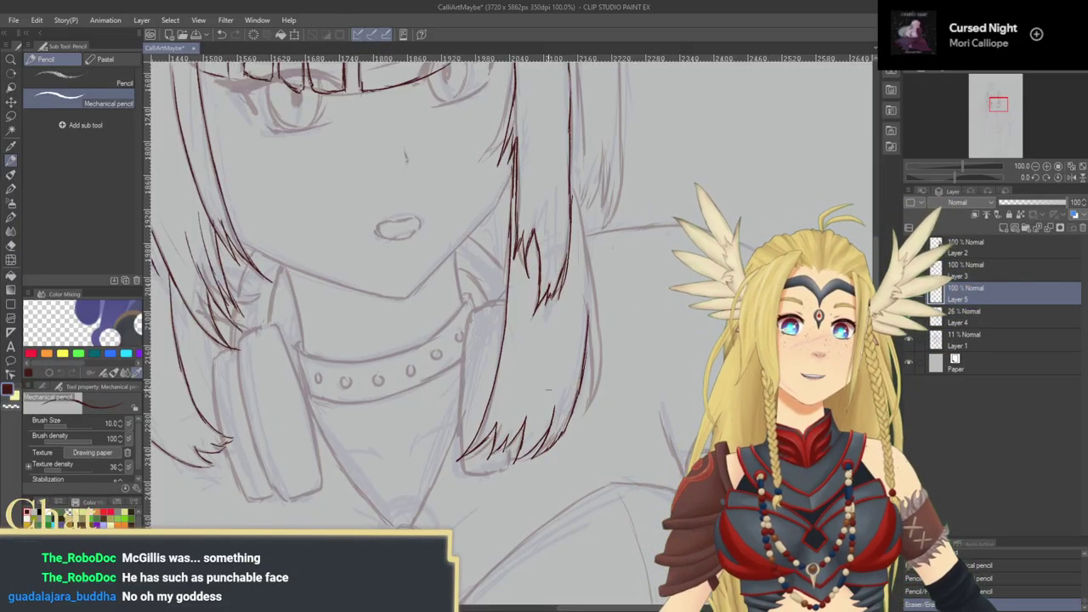
Step: Add a second tapering strand along the outer side of the long right lock, building up its pointed lower end
mouse_move(583, 329)
left_mouse_down()
mouse_move(591, 341)
mouse_move(577, 393)
left_mouse_up()
left_click_drag(587, 303, 594, 379)
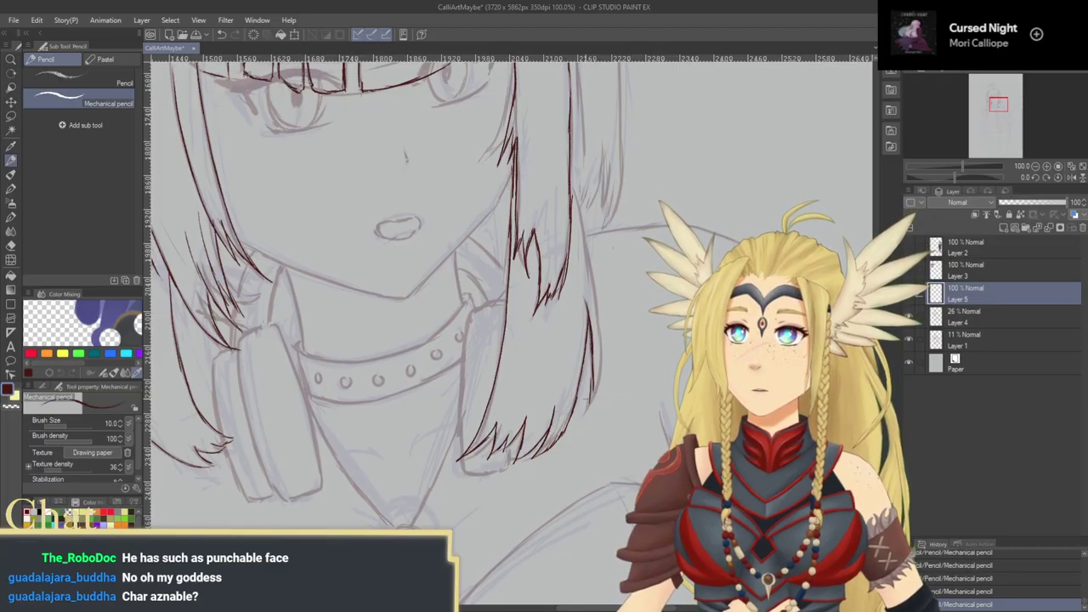
left_click_drag(590, 307, 592, 403)
left_click_drag(590, 351, 590, 405)
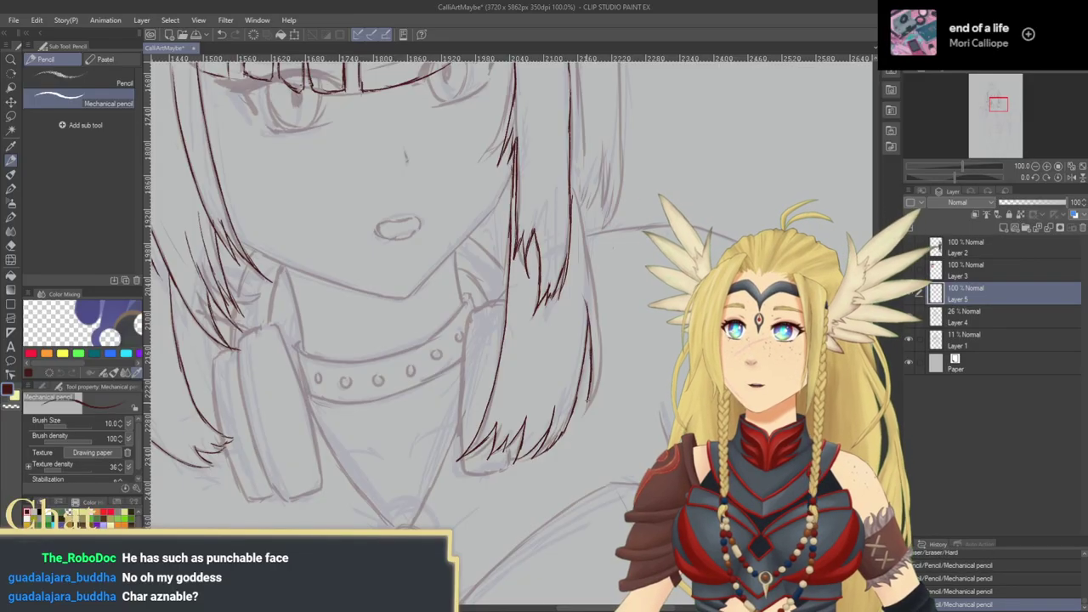
left_click_drag(589, 343, 583, 414)
left_click_drag(591, 374, 585, 413)
left_click_drag(592, 379, 586, 414)
left_click_drag(590, 347, 589, 411)
left_click_drag(593, 360, 594, 391)
Step: Draw the upper outer edge of the long right lock from the side lock down past the shoulder line
left_click_drag(581, 164, 544, 229)
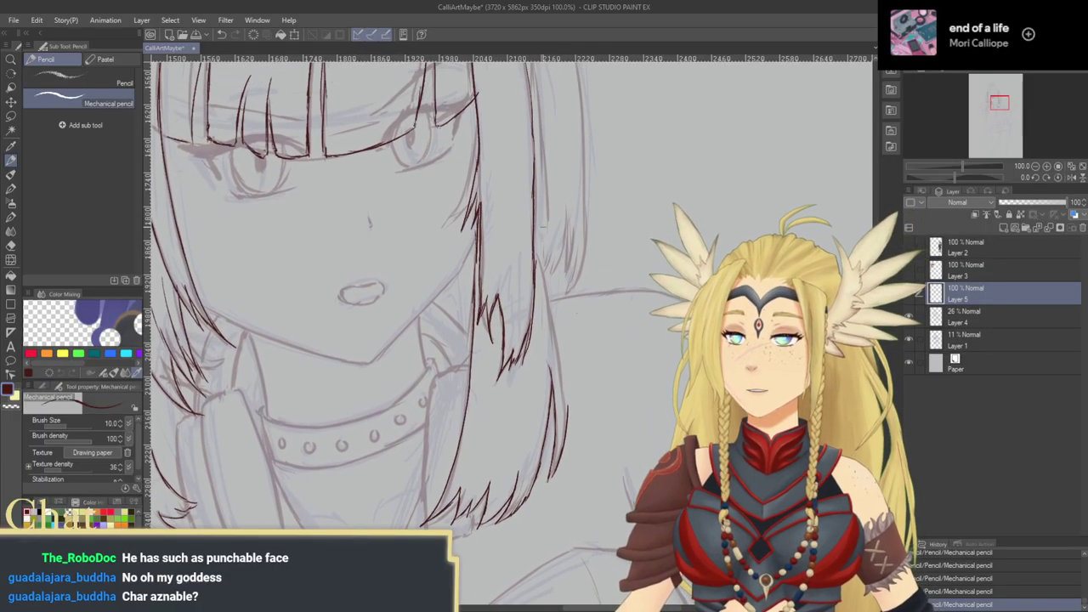
left_click_drag(536, 187, 553, 270)
mouse_move(544, 229)
left_mouse_down()
mouse_move(567, 415)
mouse_move(549, 342)
left_mouse_up()
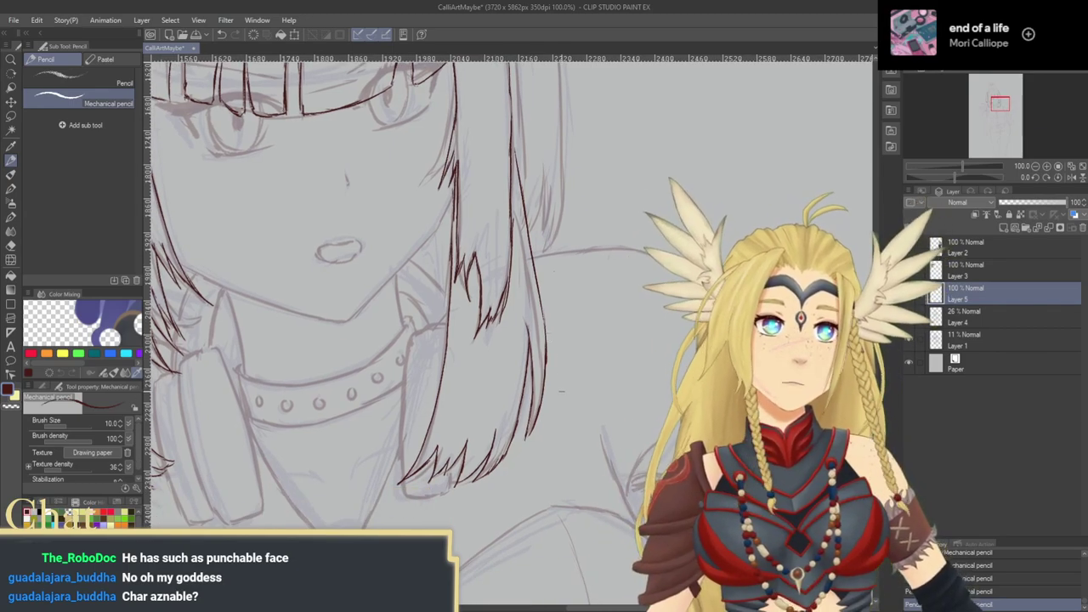
Step: Draw the narrow looped hair tie at the top of the right pigtail
mouse_move(569, 357)
left_mouse_down()
mouse_move(590, 458)
mouse_move(607, 359)
mouse_move(650, 318)
mouse_move(586, 482)
left_mouse_up()
mouse_move(571, 306)
left_mouse_down()
mouse_move(556, 428)
mouse_move(576, 489)
left_mouse_up()
mouse_move(516, 469)
left_mouse_down()
mouse_move(565, 398)
mouse_move(564, 454)
left_mouse_up()
left_click_drag(610, 333, 476, 373)
mouse_move(468, 199)
left_mouse_down()
mouse_move(588, 188)
mouse_move(582, 177)
mouse_move(517, 234)
mouse_move(528, 287)
left_mouse_up()
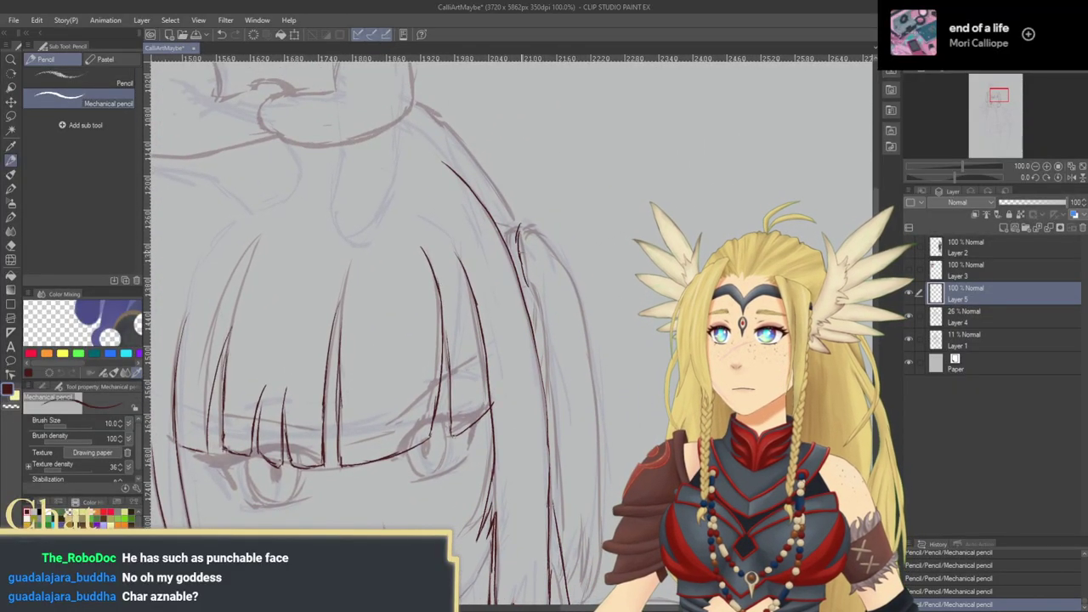
mouse_move(519, 221)
left_mouse_down()
mouse_move(523, 274)
mouse_move(526, 284)
mouse_move(523, 258)
mouse_move(528, 284)
mouse_move(527, 235)
mouse_move(536, 281)
left_mouse_up()
mouse_move(534, 236)
left_mouse_down()
mouse_move(534, 284)
mouse_move(530, 272)
left_mouse_up()
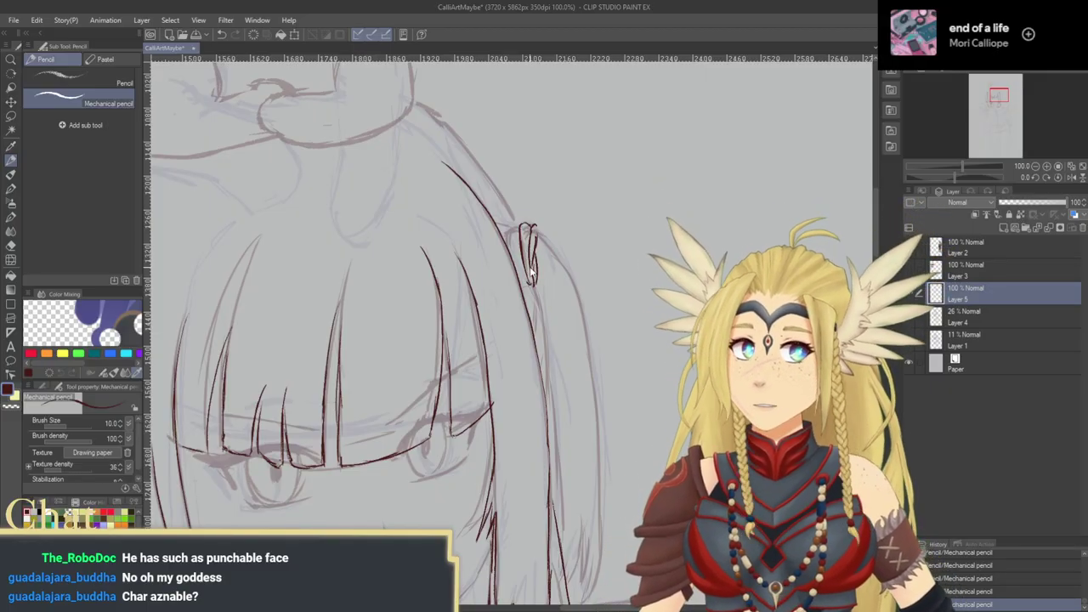
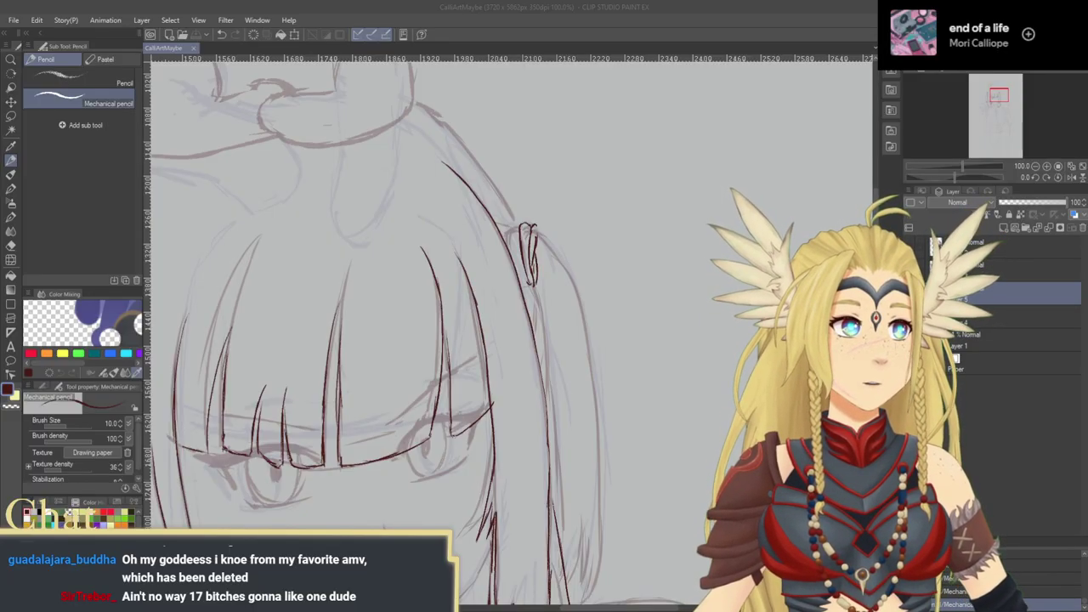
left_click_drag(536, 311, 549, 345)
Step: Draw the outer edge of the head's hair from beneath the cat down to the right hair tie
mouse_move(519, 251)
left_mouse_down()
mouse_move(496, 260)
mouse_move(420, 204)
left_mouse_up()
mouse_move(392, 163)
left_mouse_down()
mouse_move(449, 211)
mouse_move(498, 286)
mouse_move(442, 196)
left_mouse_up()
left_click_drag(474, 232, 478, 238)
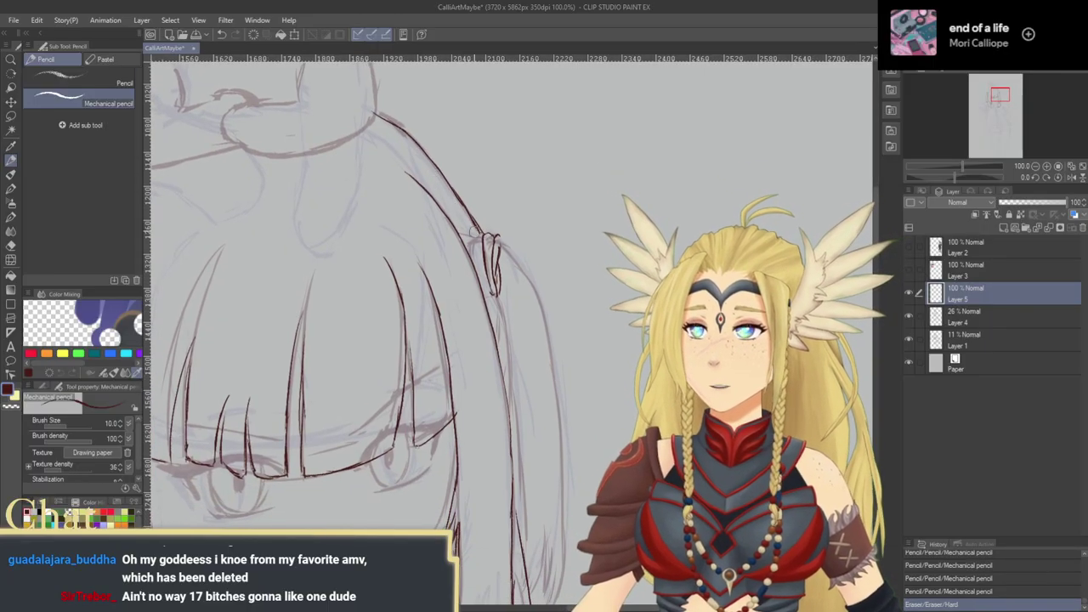
left_click_drag(448, 185, 477, 228)
left_click_drag(444, 176, 482, 230)
key("ctrl+z")
key("ctrl+z")
key("ctrl+z")
scroll(474, 167, "down", 2)
mouse_move(483, 202)
left_mouse_down()
mouse_move(495, 208)
mouse_move(504, 257)
mouse_move(505, 417)
mouse_move(494, 405)
mouse_move(508, 358)
left_mouse_up()
key("ctrl+z")
key("ctrl+z")
Step: Draw the upper stretch of the pigtail's inner edge below the hair tie and flip the canvas view horizontally
left_click_drag(497, 104, 509, 136)
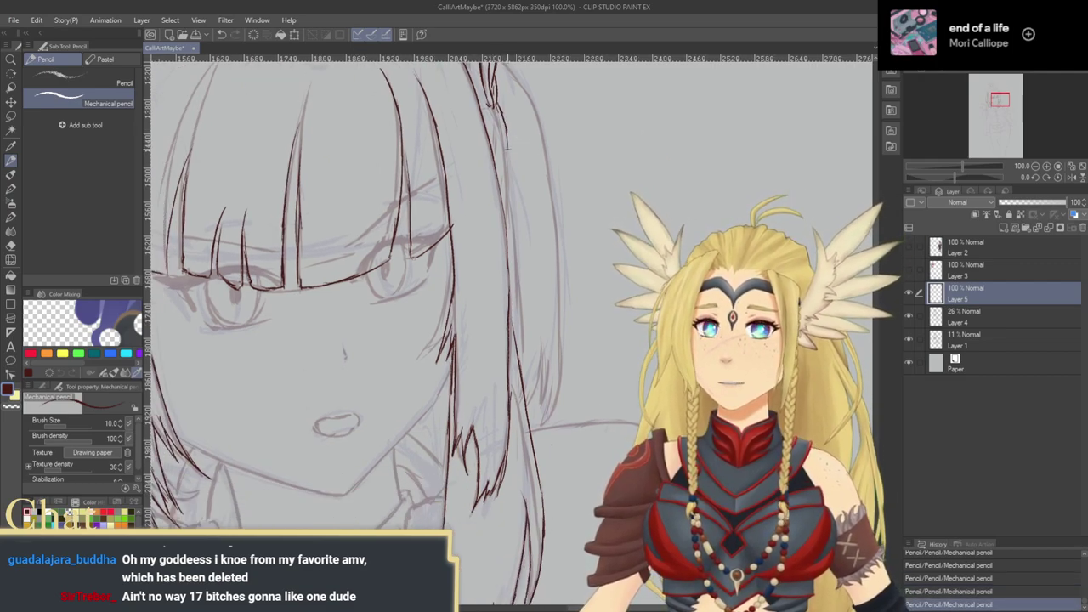
mouse_move(524, 179)
left_mouse_down()
mouse_move(543, 223)
mouse_move(530, 232)
mouse_move(542, 379)
left_mouse_up()
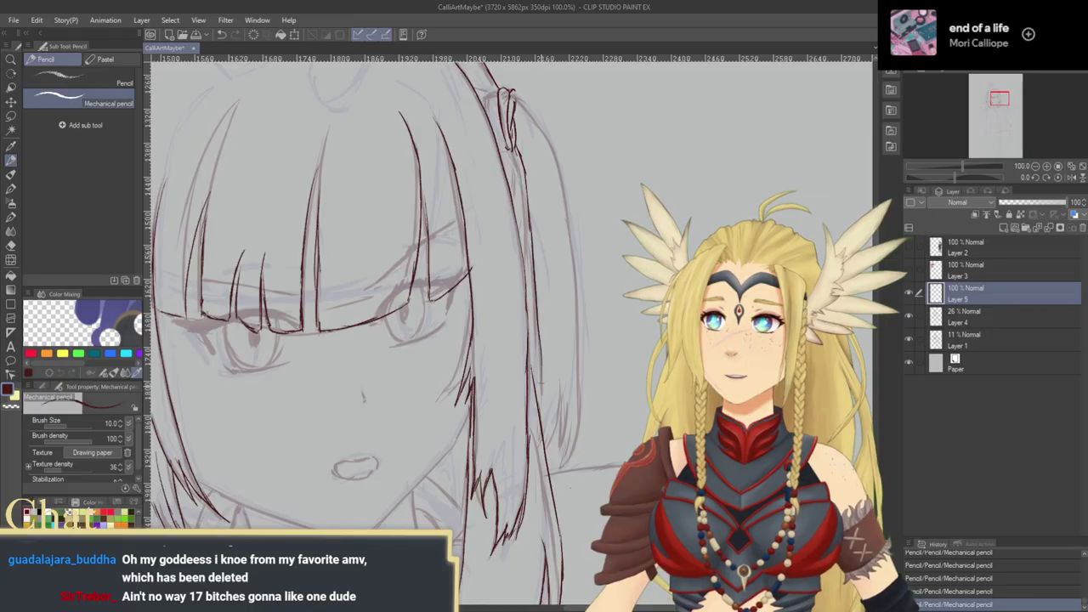
left_click(1072, 178)
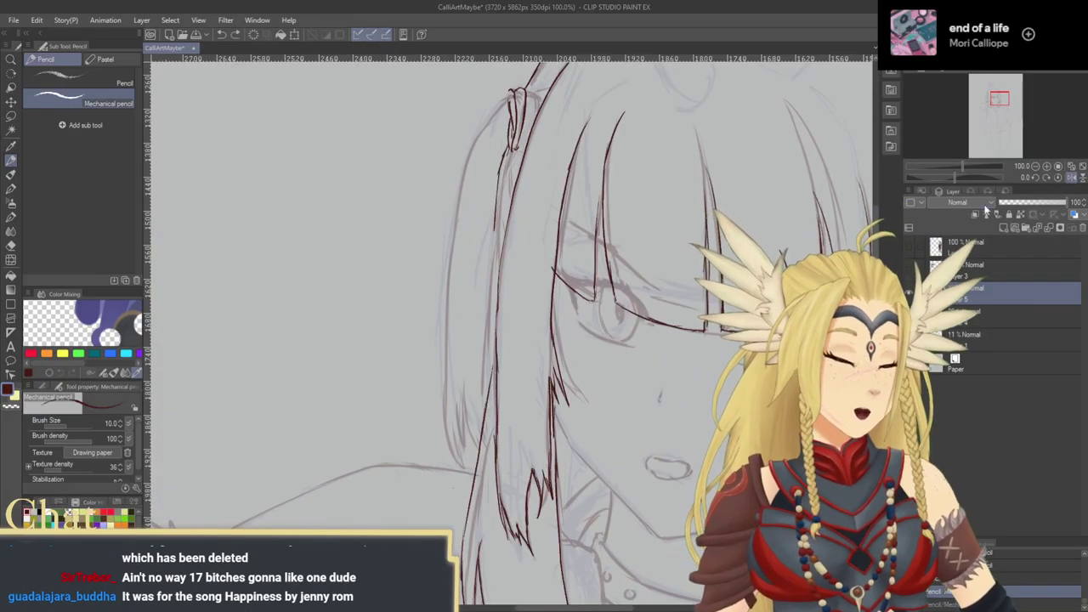
Step: Extend the pigtail's inner edge down toward the shoulder, finishing it with short tapering strands
left_click_drag(495, 228, 481, 398)
key("ctrl+z")
key("ctrl+z")
left_click_drag(491, 264, 480, 420)
mouse_move(515, 375)
left_mouse_down()
mouse_move(473, 354)
mouse_move(436, 378)
left_mouse_up()
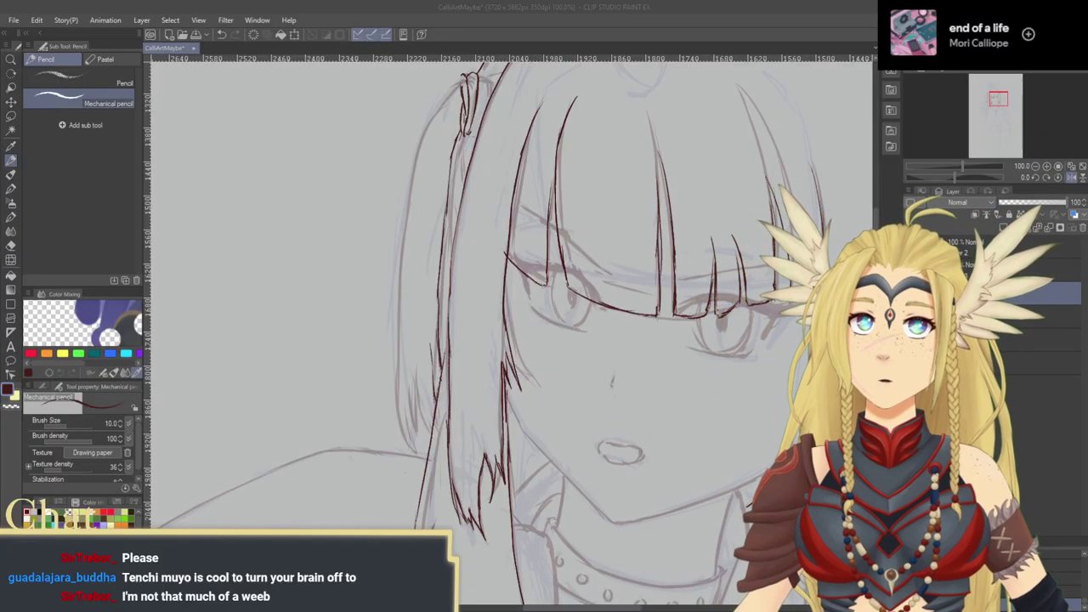
mouse_move(559, 404)
left_mouse_down()
mouse_move(447, 362)
mouse_move(471, 418)
mouse_move(487, 406)
mouse_move(487, 382)
left_mouse_up()
mouse_move(310, 310)
left_mouse_down()
mouse_move(402, 293)
mouse_move(449, 348)
mouse_move(451, 391)
left_mouse_up()
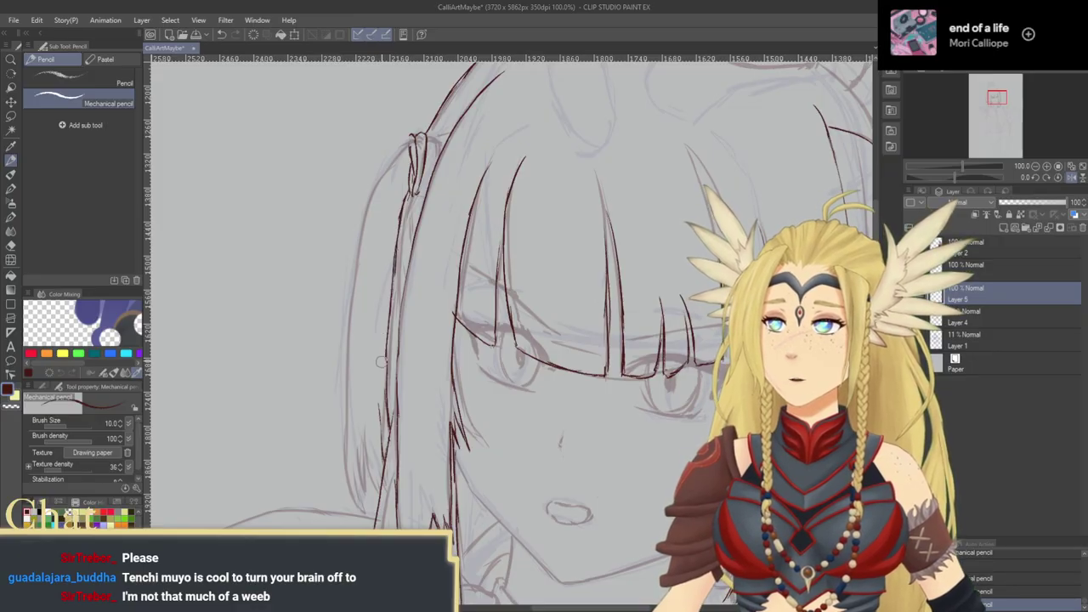
left_click_drag(393, 275, 385, 374)
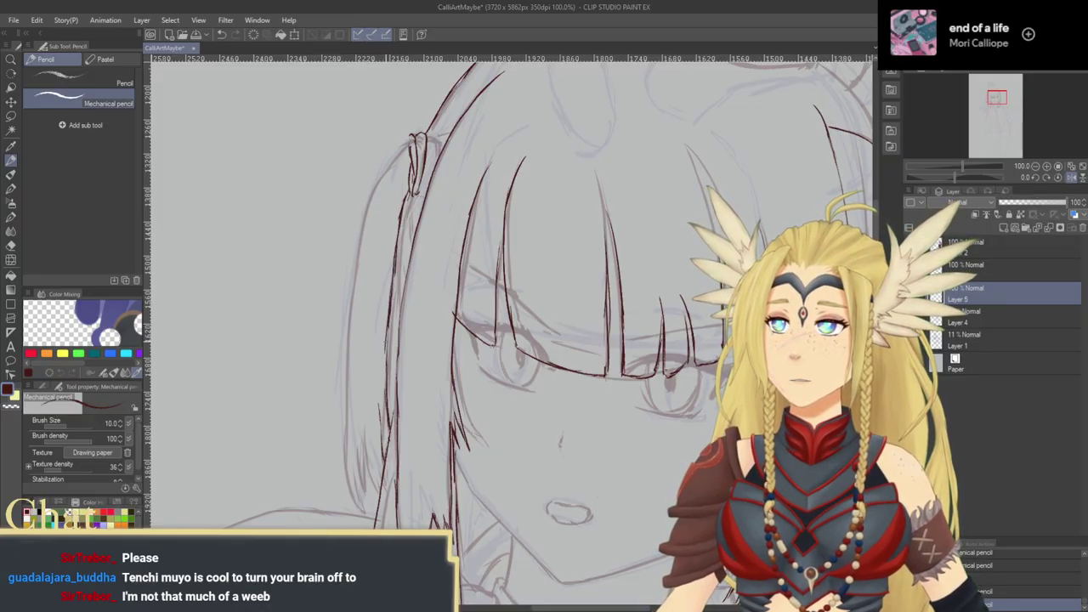
key("ctrl+z")
left_click_drag(386, 294, 415, 319)
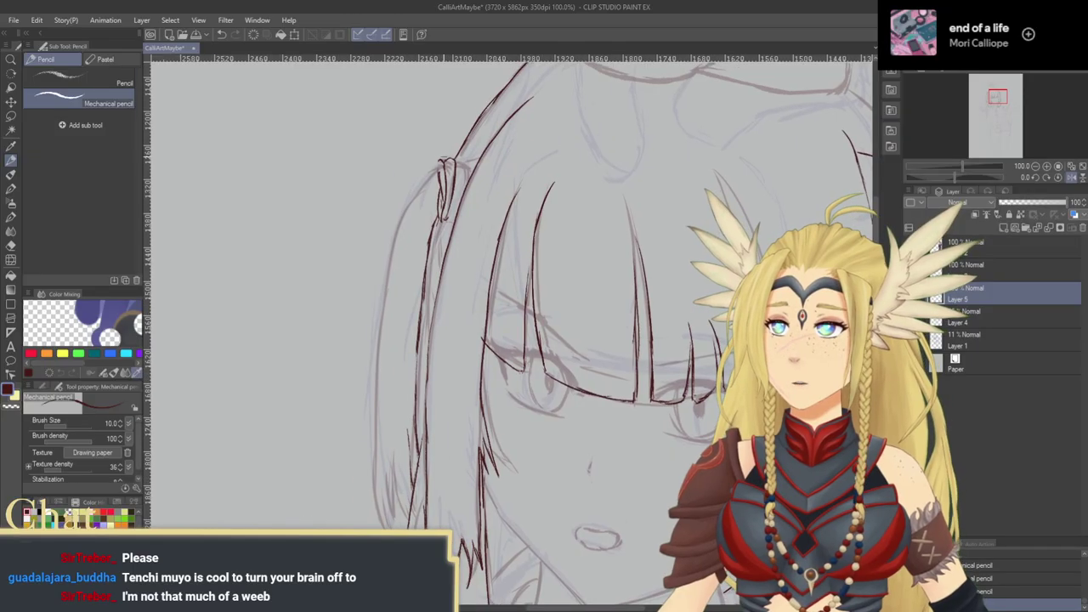
mouse_move(423, 172)
left_mouse_down()
mouse_move(375, 323)
mouse_move(377, 459)
mouse_move(389, 500)
left_mouse_up()
mouse_move(397, 443)
left_mouse_down()
mouse_move(422, 312)
mouse_move(412, 393)
left_mouse_up()
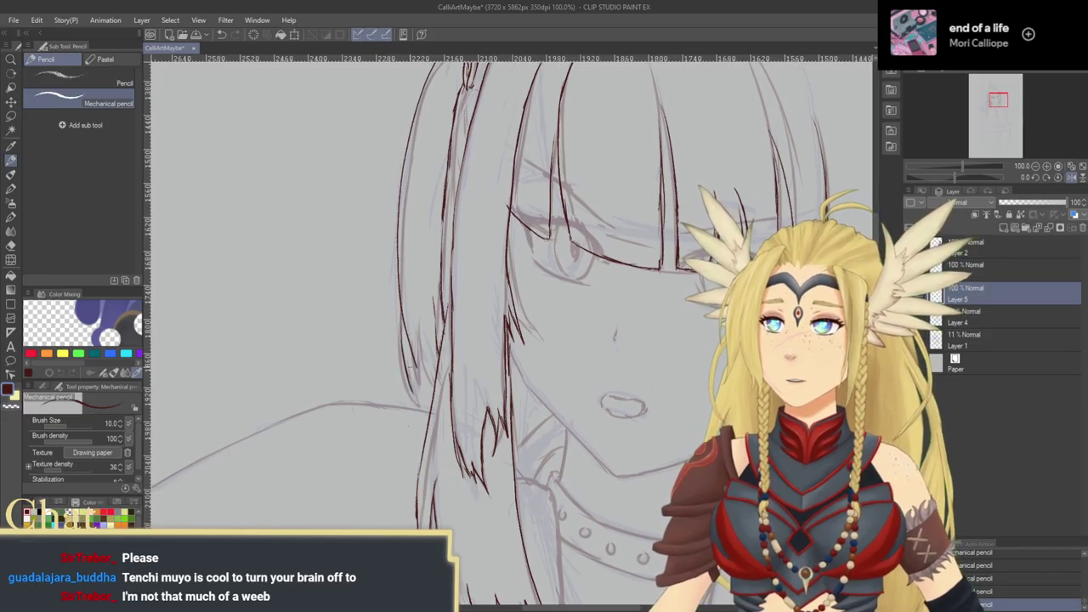
key("ctrl+z")
key("ctrl+z")
key("ctrl+z")
left_click_drag(405, 266, 410, 344)
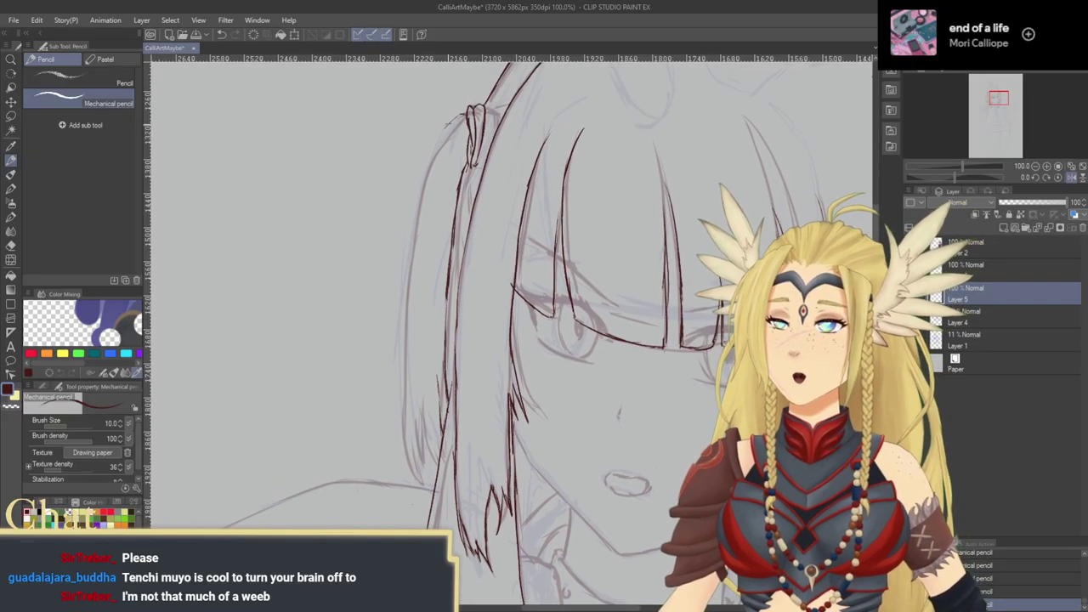
Step: Draw the pigtail's outer edge, curving from beside the hair tie down toward the shoulder
left_click_drag(438, 168, 443, 150)
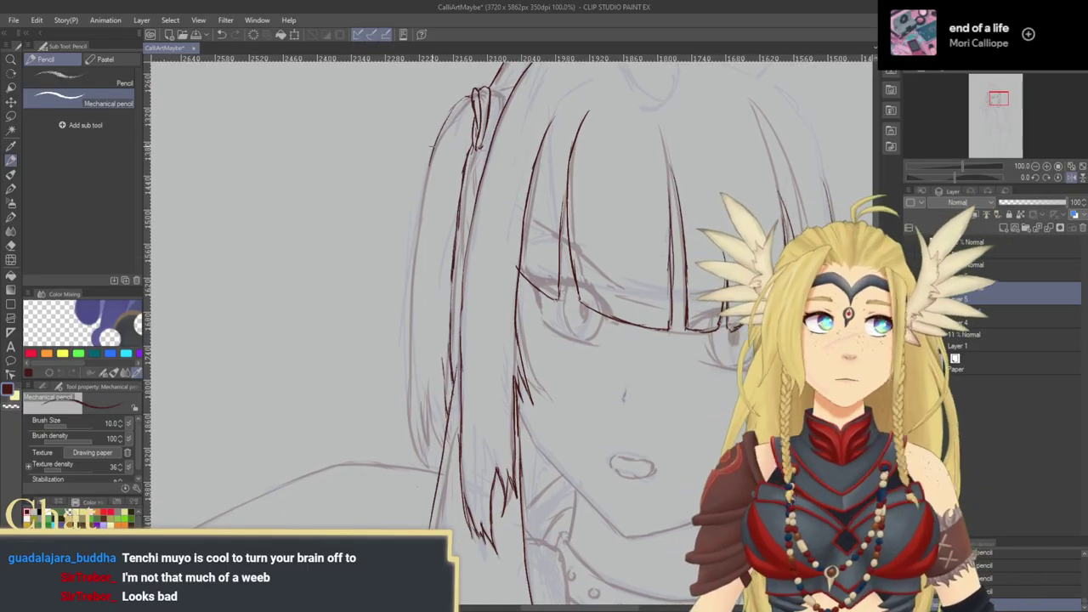
left_click_drag(416, 282, 422, 275)
mouse_move(434, 158)
left_mouse_down()
mouse_move(418, 241)
mouse_move(416, 430)
left_mouse_up()
Step: Finish the pigtail's lower end with short pointed strands, undoing and redrawing the last tips
left_click_drag(418, 384, 431, 455)
left_click_drag(424, 409, 431, 438)
left_click_drag(426, 411, 438, 460)
mouse_move(441, 393)
left_mouse_down()
mouse_move(373, 391)
mouse_move(362, 416)
mouse_move(372, 436)
left_mouse_up()
key("ctrl+z")
key("ctrl+z")
left_click_drag(368, 389, 367, 415)
left_click_drag(368, 390, 379, 433)
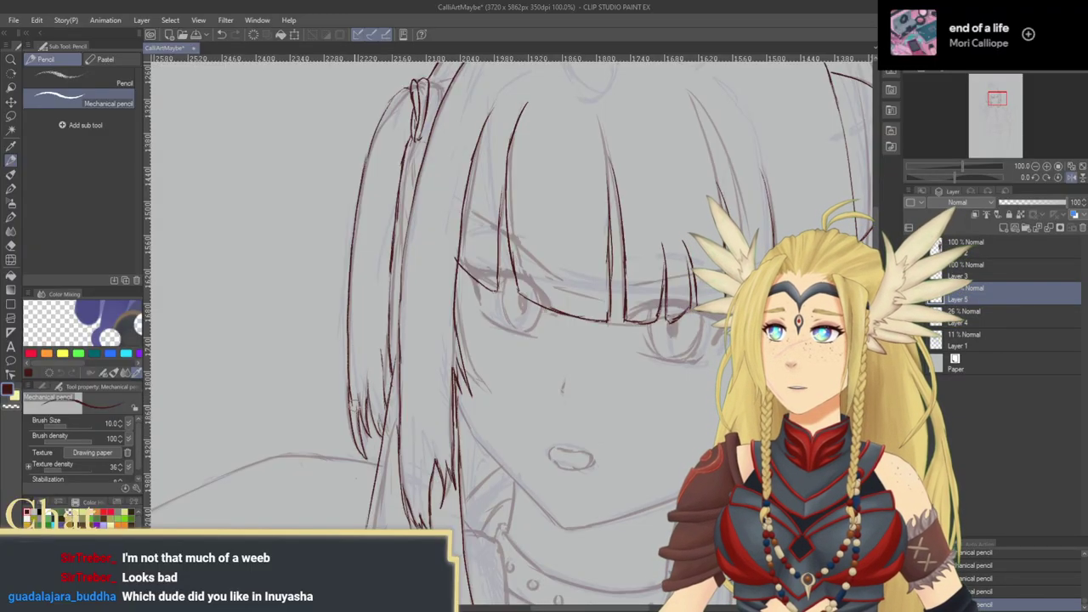
Step: Return the canvas view to its unflipped orientation and add a new layer above the hair line art
left_click_drag(387, 371, 350, 375)
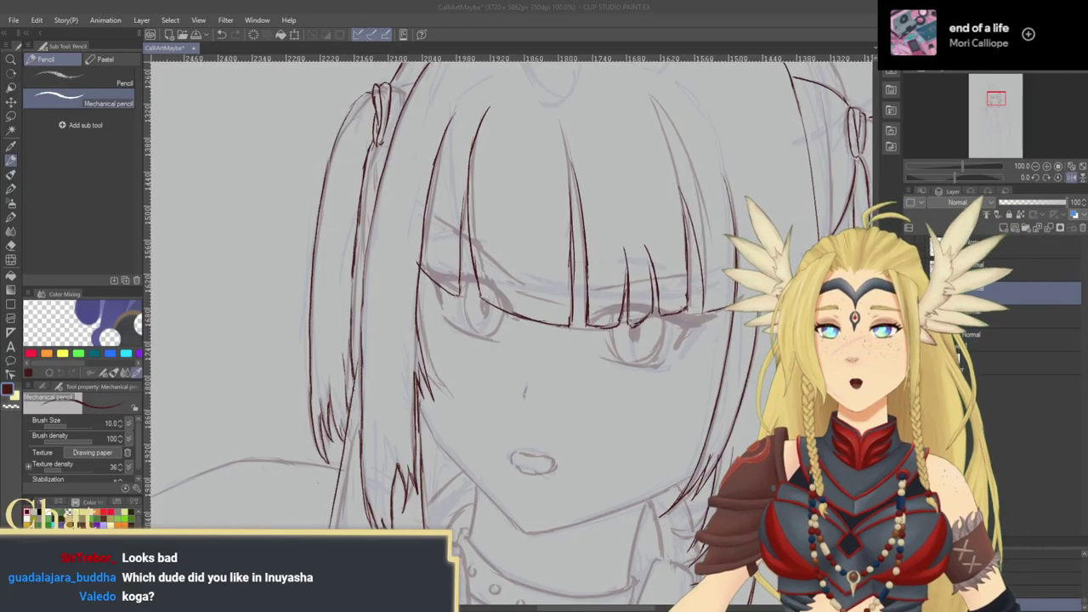
left_click_drag(494, 324, 331, 159)
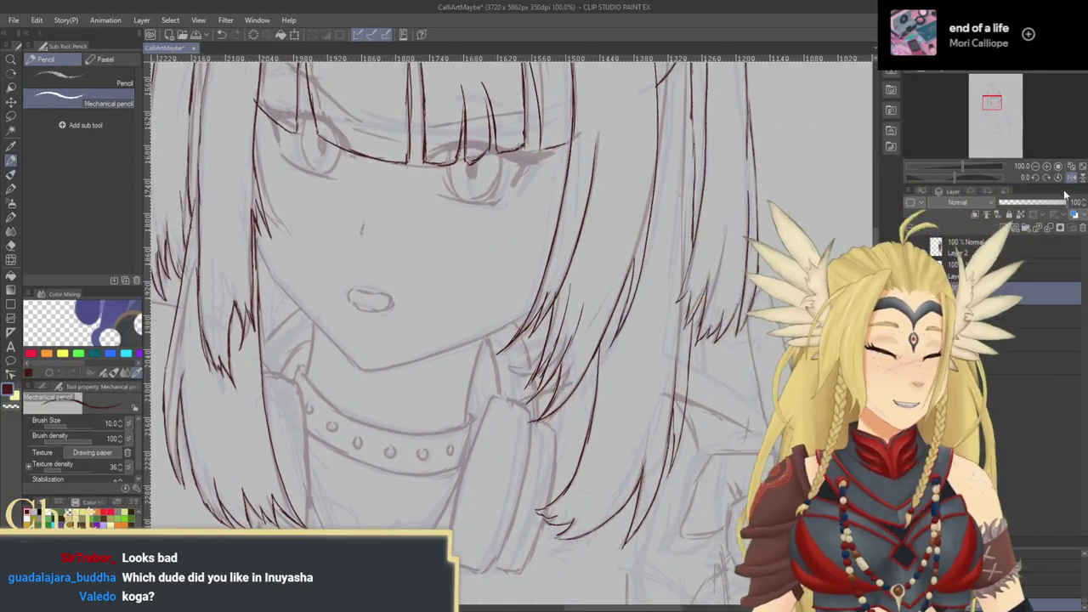
left_click(1072, 178)
left_click_drag(671, 298, 516, 384)
left_click(1003, 227)
left_click_drag(664, 312, 687, 317)
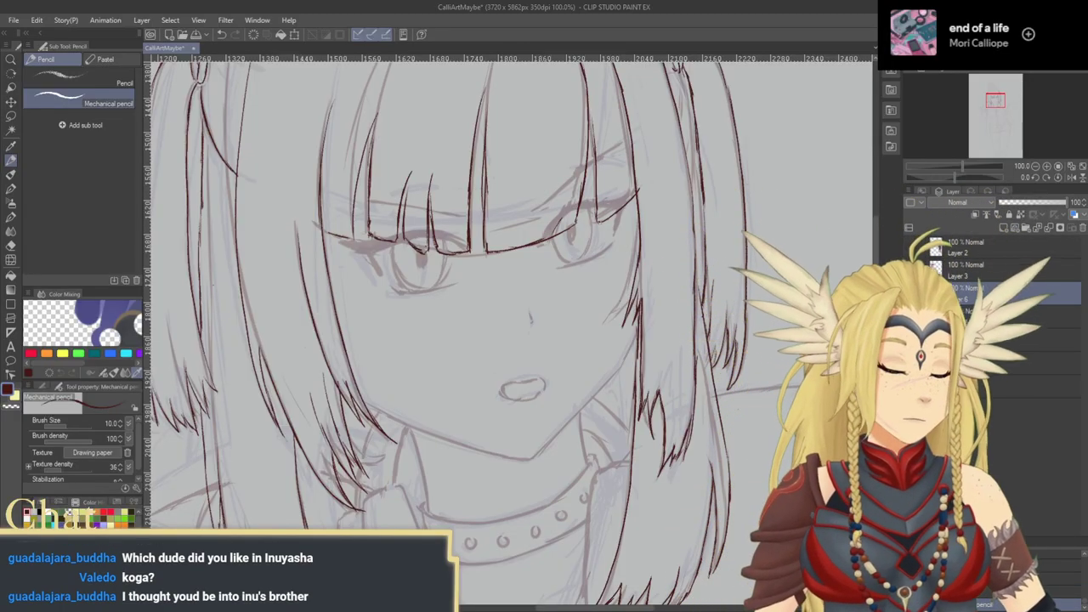
Step: Draw the upper lash line of the eye on the face's right side, thickening it and its winged outer corner
left_click_drag(568, 327, 874, 342)
left_click_drag(605, 362, 407, 371)
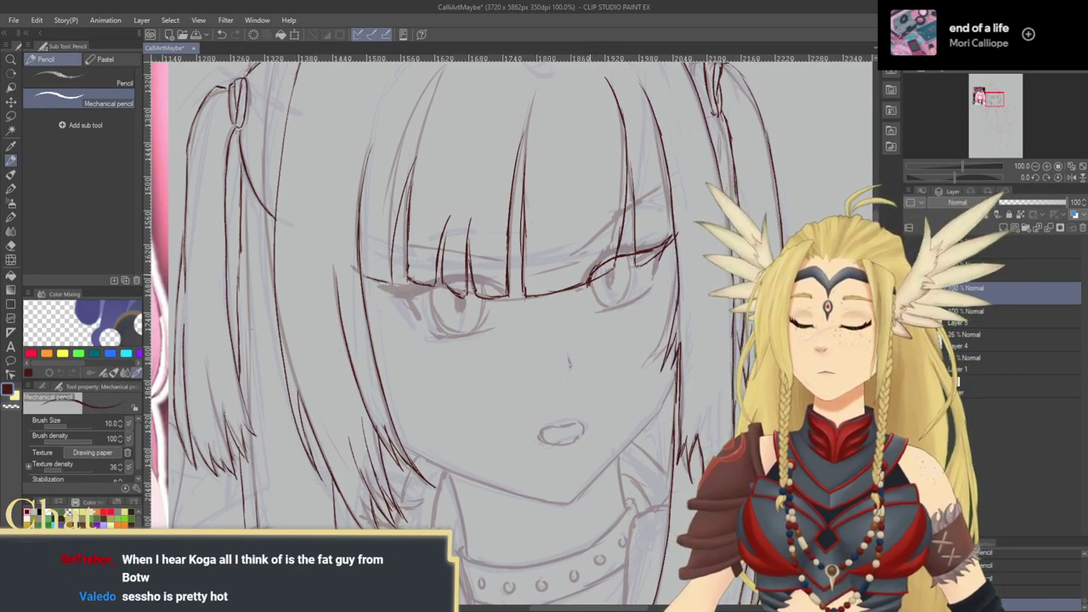
left_click_drag(593, 267, 617, 254)
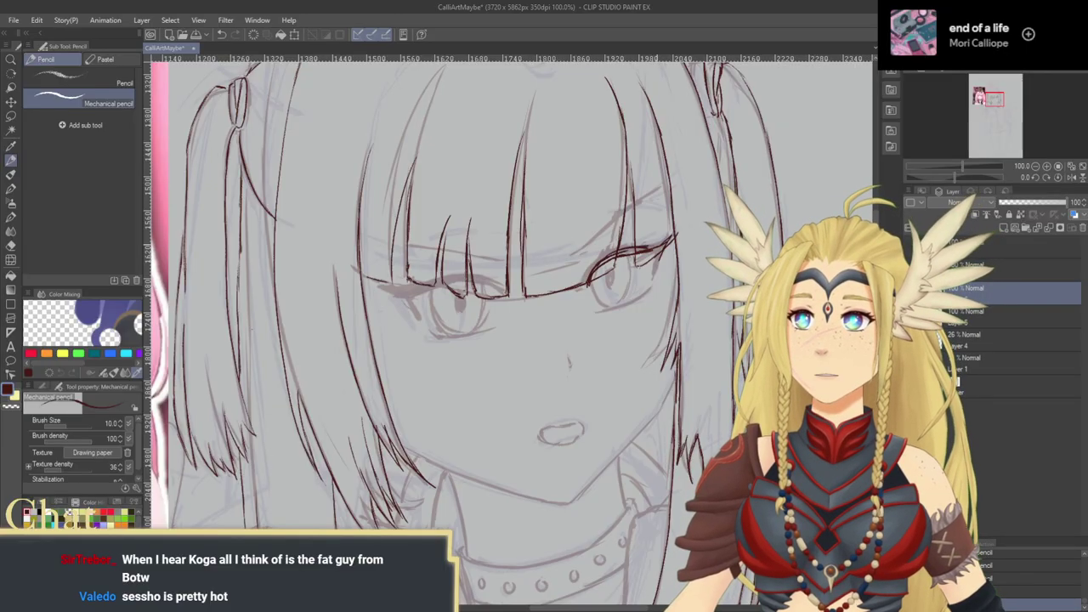
left_click_drag(593, 270, 653, 248)
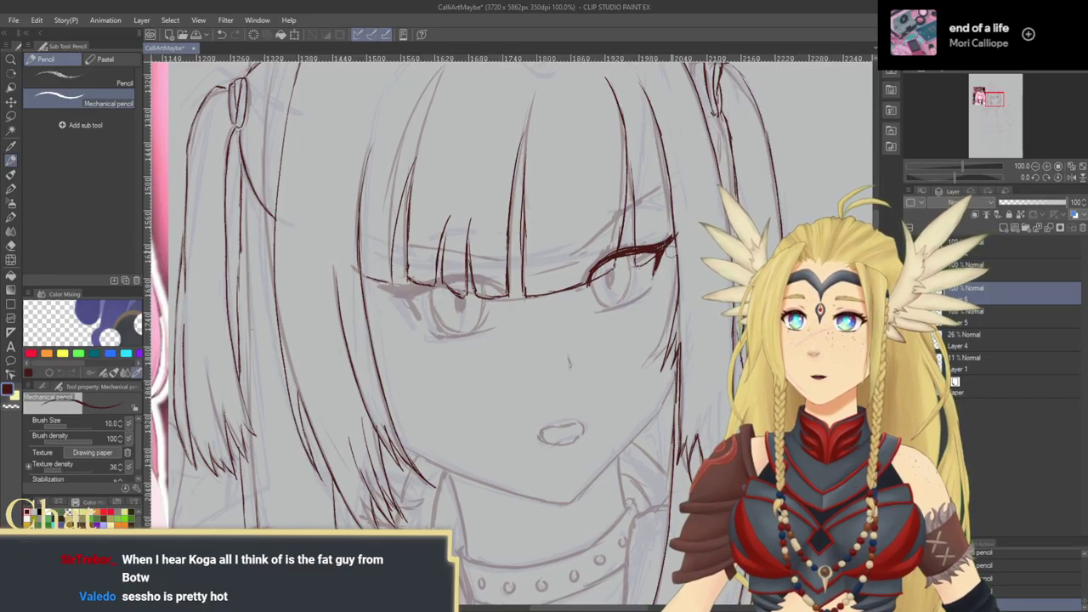
left_click_drag(516, 302, 427, 318)
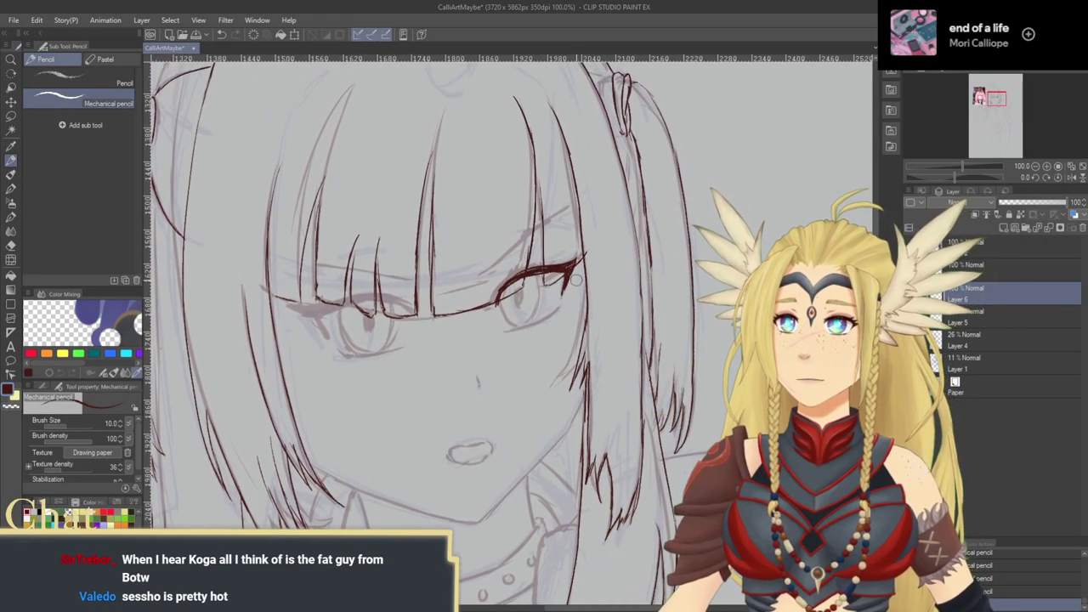
Step: Draw the right eye's lower lash line with short outer lashes and outline its oval iris
left_click_drag(491, 288, 712, 225)
mouse_move(402, 292)
left_mouse_down()
mouse_move(561, 326)
mouse_move(680, 324)
mouse_move(544, 260)
left_mouse_up()
mouse_move(444, 293)
left_mouse_down()
mouse_move(823, 271)
mouse_move(460, 323)
left_mouse_up()
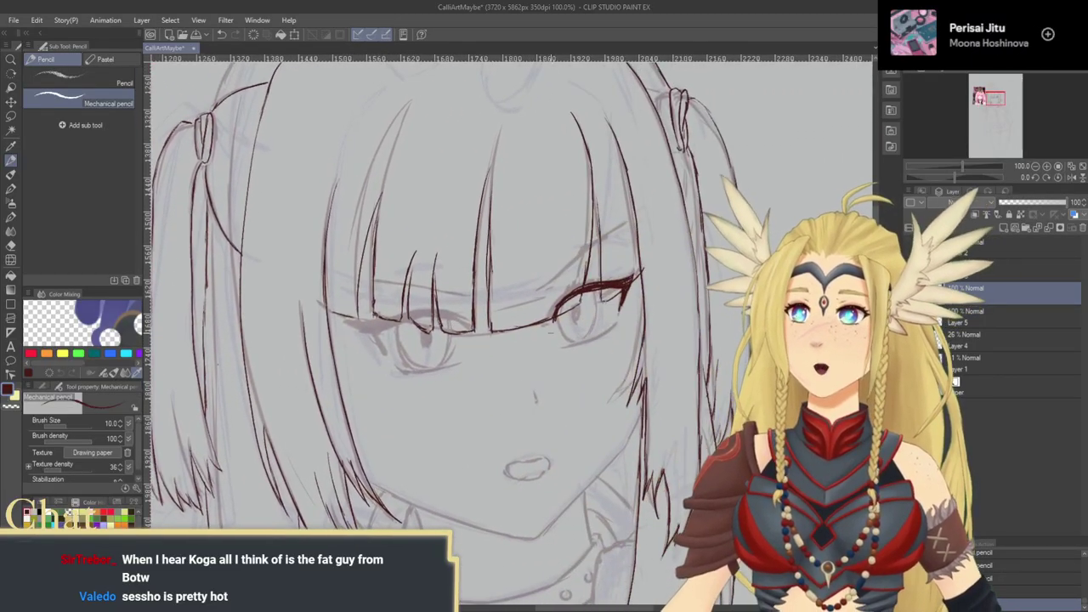
left_click_drag(572, 344, 607, 332)
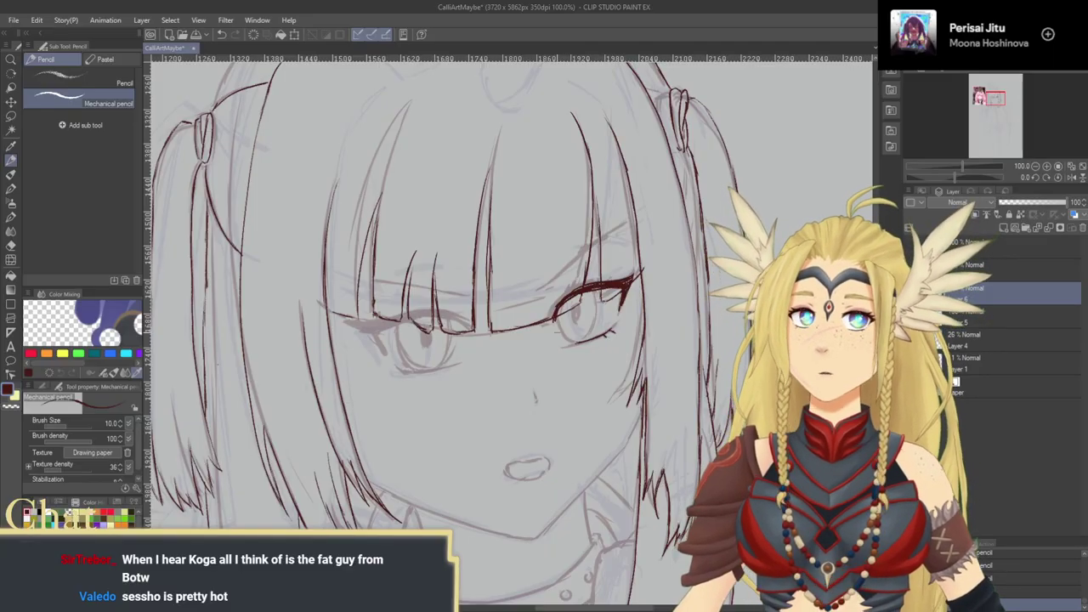
left_click_drag(403, 328, 547, 326)
left_click_drag(351, 290, 279, 310)
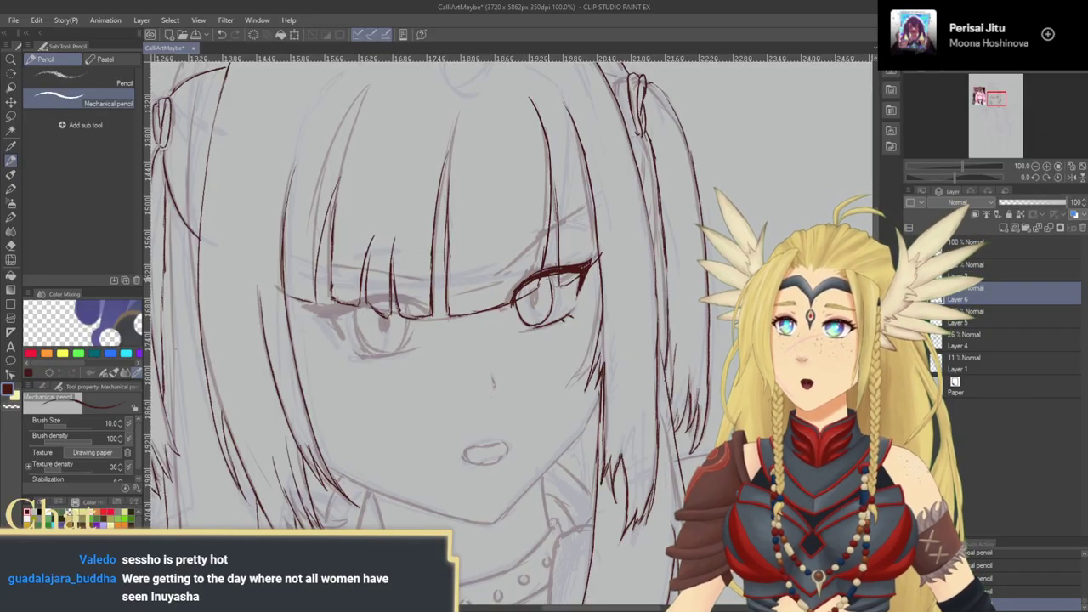
left_click_drag(457, 367, 492, 379)
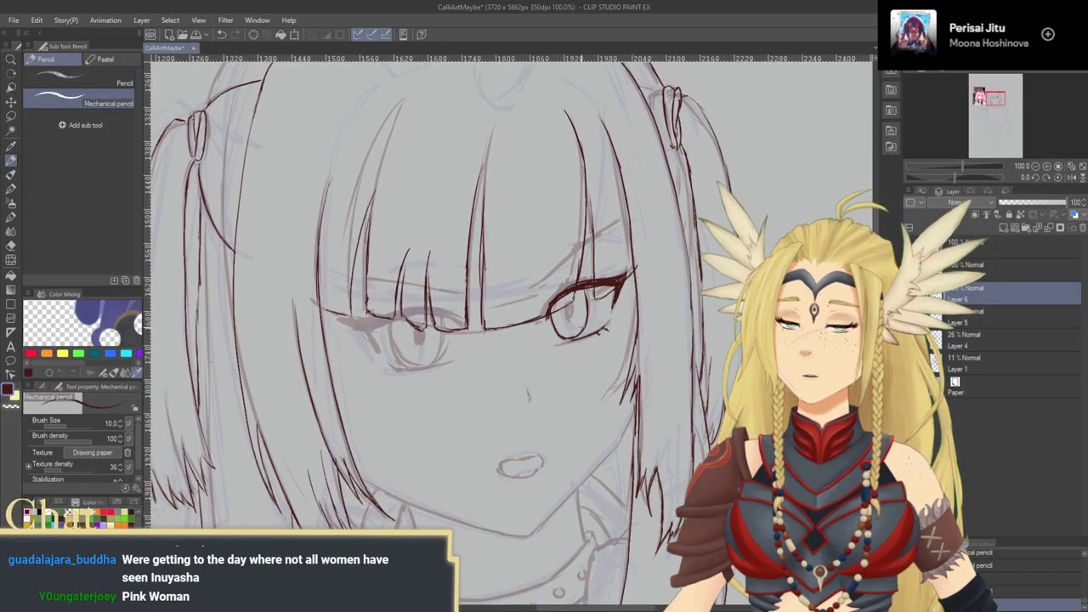
Step: With the canvas flipped horizontally and rotated to -20 degrees, draw the other eye's thick upper lash line and winged outer corner
left_click_drag(553, 358, 389, 388)
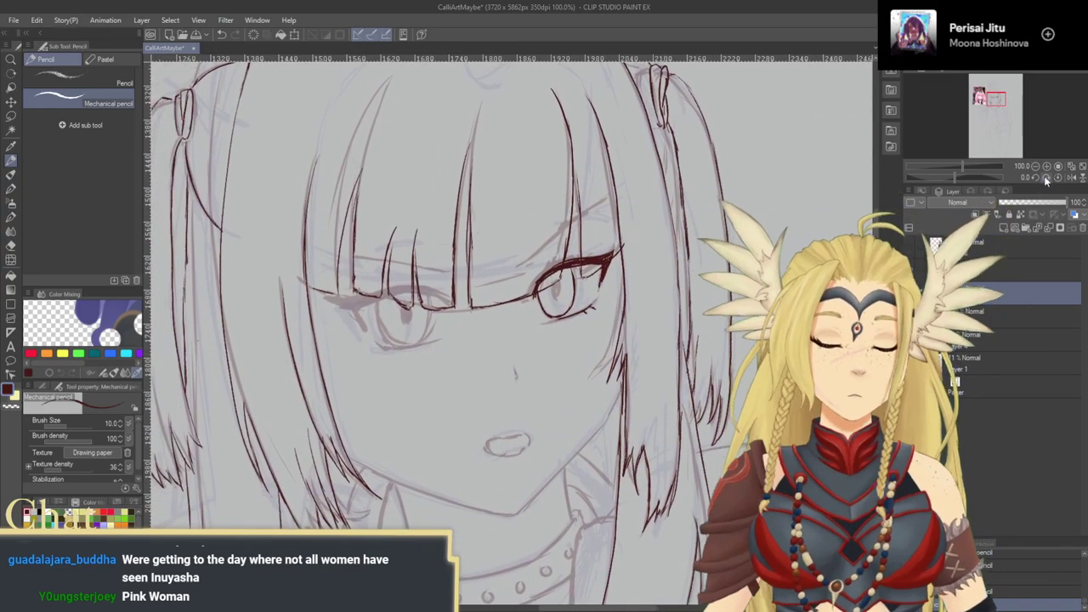
left_click(1071, 177)
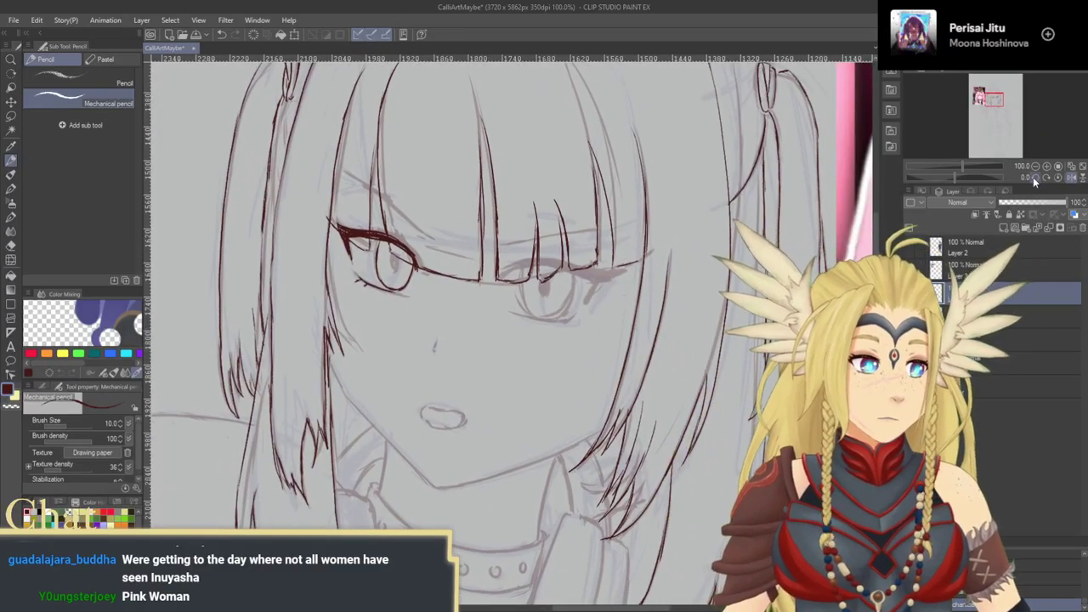
left_click(1037, 177)
left_click(1037, 176)
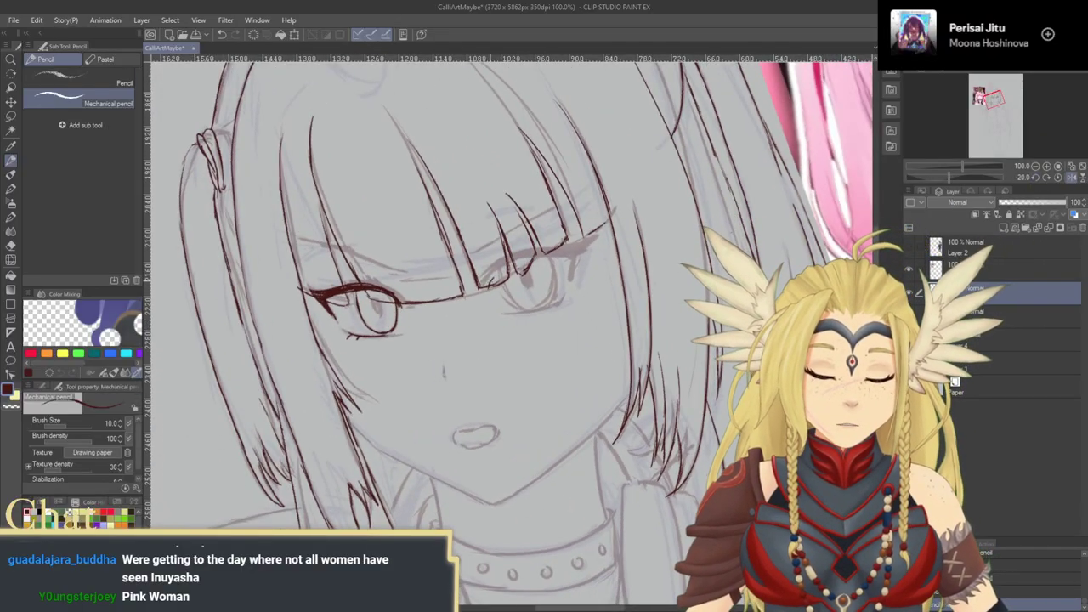
left_click_drag(492, 286, 572, 248)
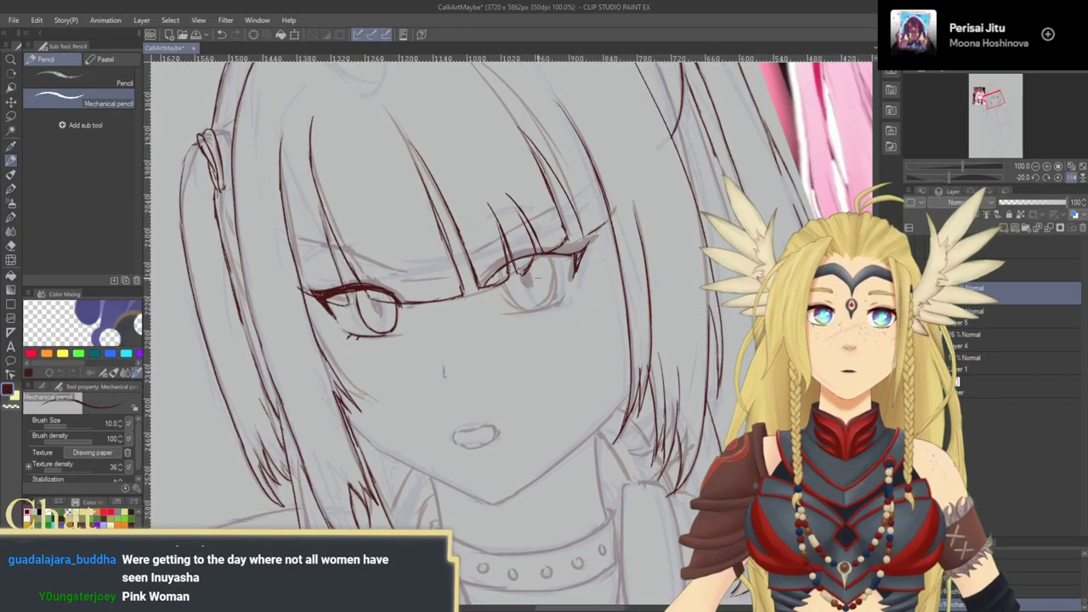
left_click_drag(538, 278, 524, 280)
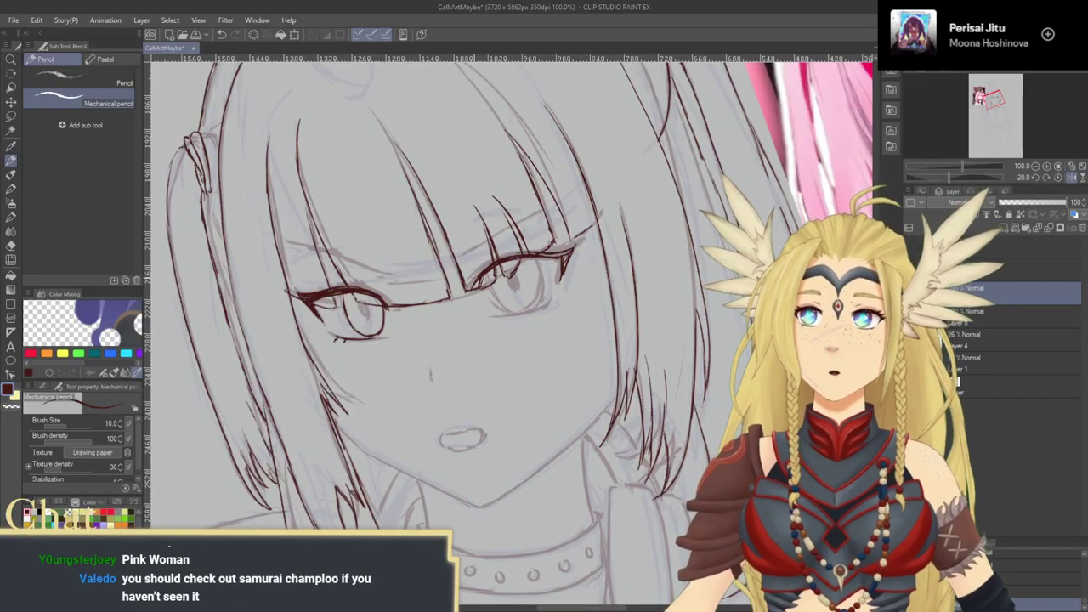
mouse_move(507, 256)
left_mouse_down()
mouse_move(566, 253)
mouse_move(564, 269)
mouse_move(519, 260)
left_mouse_up()
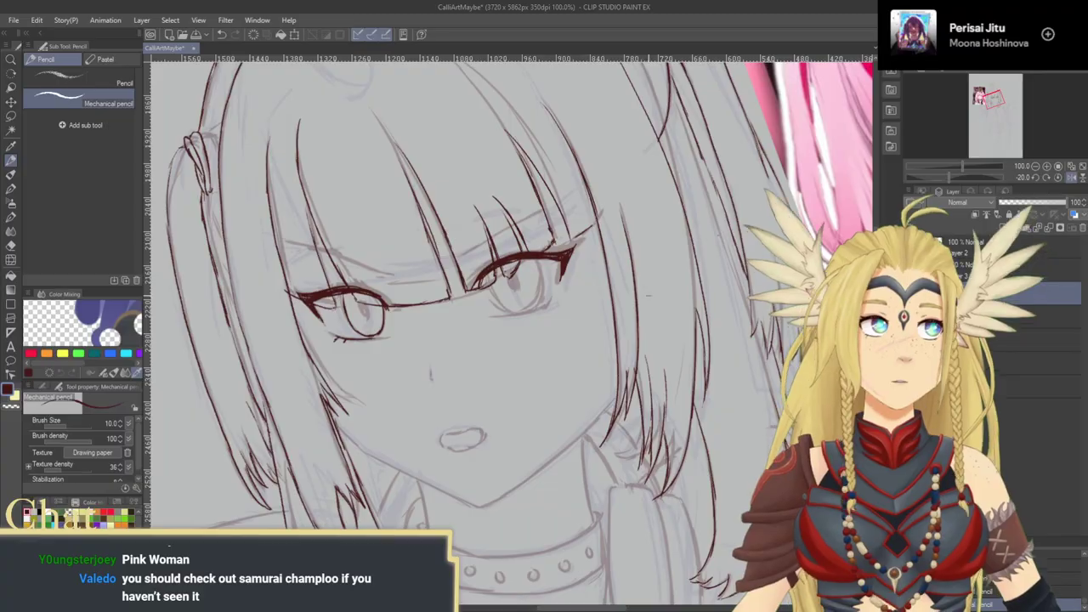
Step: Add that eye's lower lashes, reset the canvas rotation, and outline its oval iris over the sketch
mouse_move(463, 336)
left_mouse_down()
mouse_move(547, 286)
mouse_move(485, 314)
mouse_move(564, 284)
left_mouse_up()
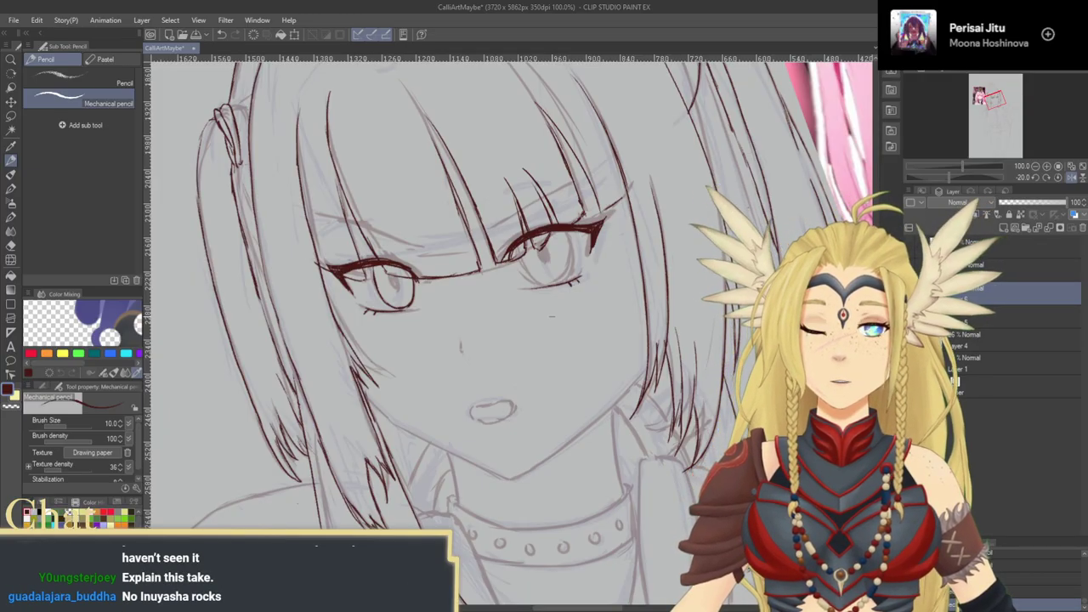
mouse_move(466, 349)
left_mouse_down()
mouse_move(639, 304)
mouse_move(579, 370)
mouse_move(396, 408)
left_mouse_up()
left_click_drag(483, 322, 488, 313)
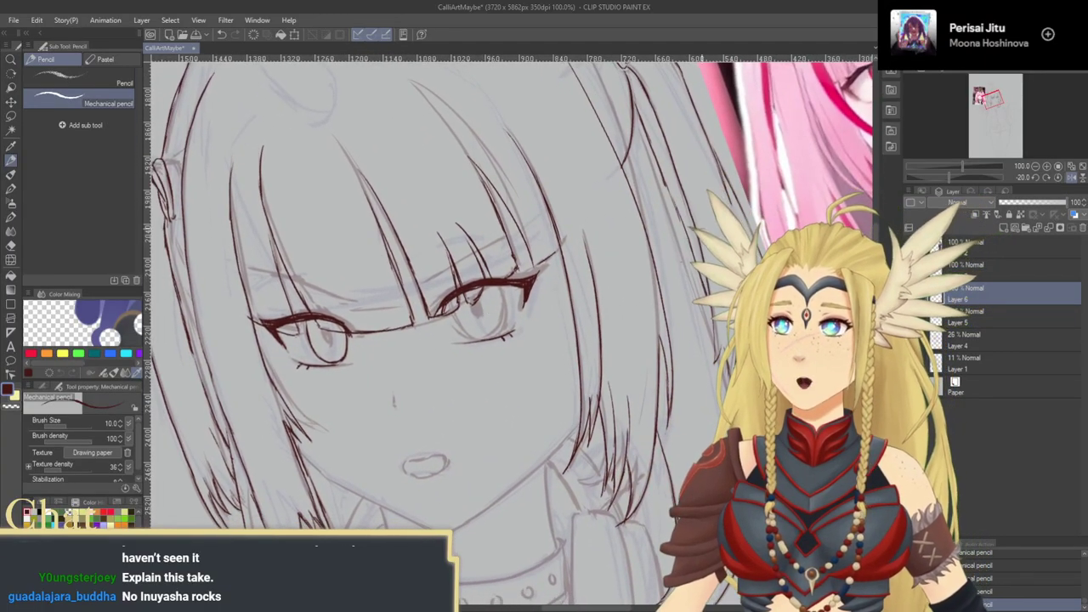
left_click(1059, 178)
left_click_drag(648, 317, 635, 299)
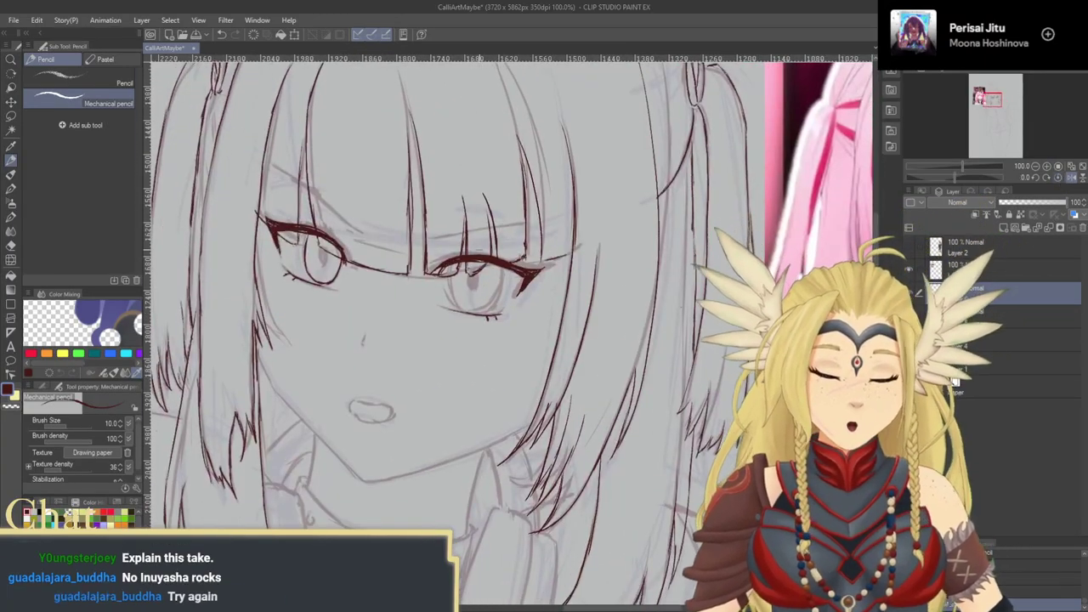
mouse_move(459, 265)
left_mouse_down()
mouse_move(457, 296)
mouse_move(470, 308)
mouse_move(454, 302)
mouse_move(542, 315)
mouse_move(502, 309)
left_mouse_up()
key("ctrl+z")
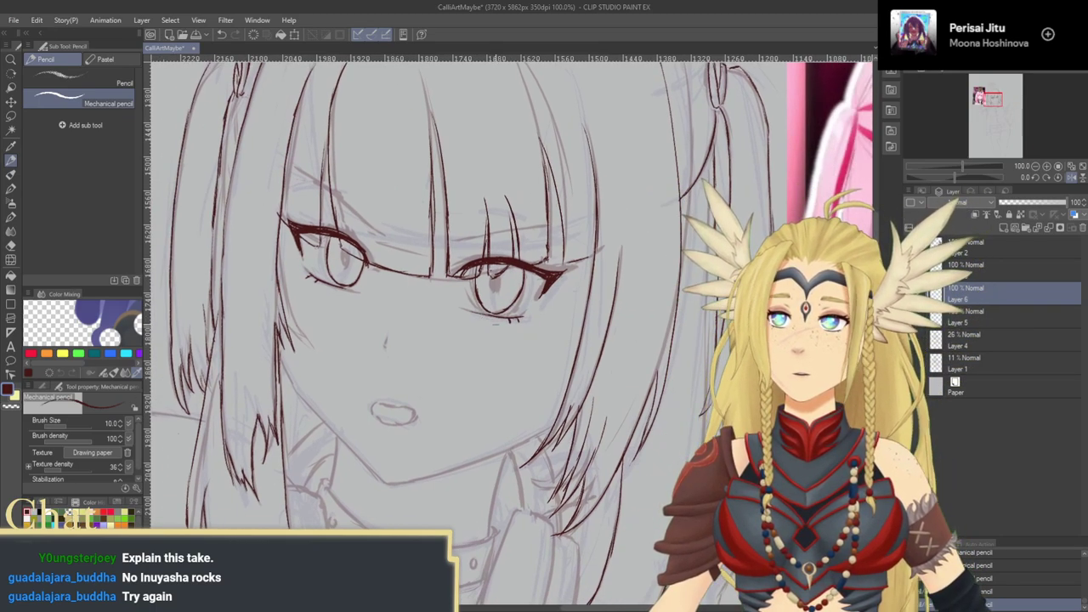
Step: Unflip the canvas, lasso the eye on the face's left side, and apply a transform that slightly enlarges and repositions it
left_click(1072, 178)
left_click_drag(730, 266, 667, 269)
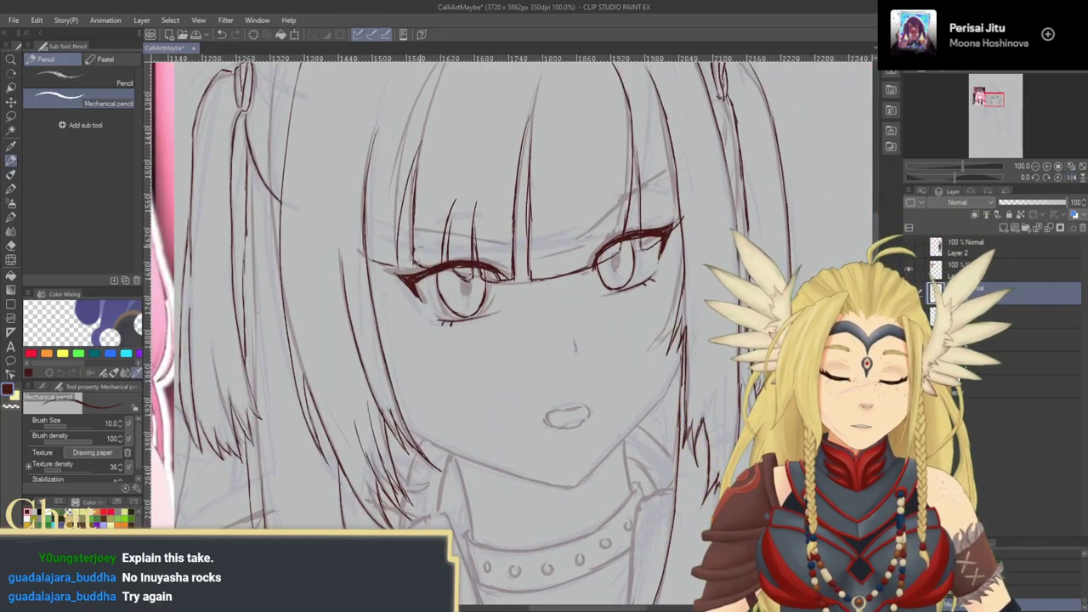
key("m")
mouse_move(400, 234)
left_mouse_down()
mouse_move(374, 293)
mouse_move(527, 315)
mouse_move(513, 243)
mouse_move(537, 289)
mouse_move(519, 255)
left_mouse_up()
key("ctrl+d")
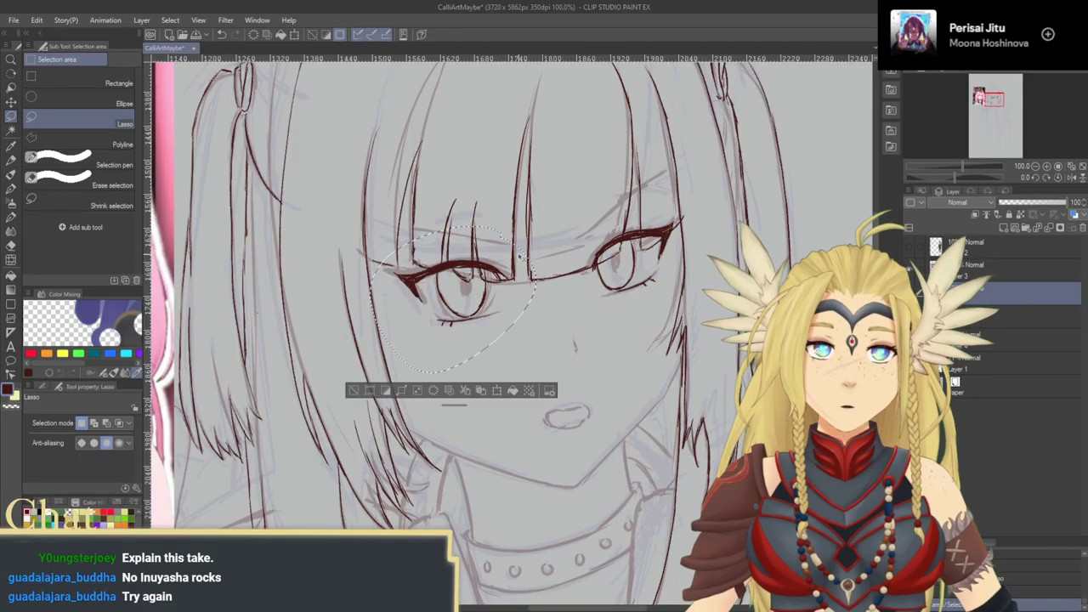
key("ctrl+t")
left_click_drag(598, 243, 602, 256)
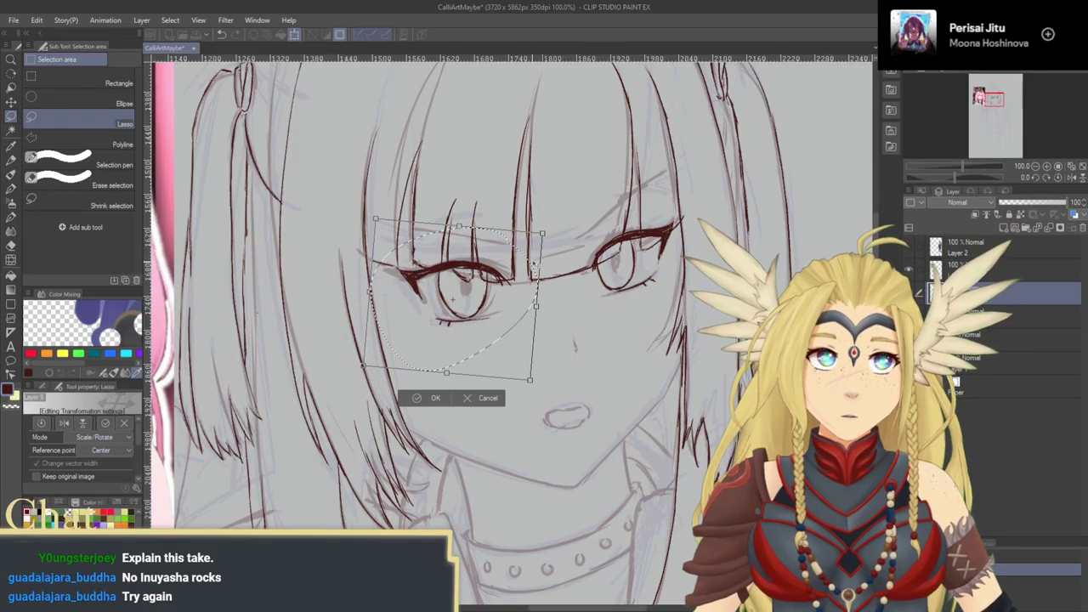
left_click_drag(376, 219, 369, 211)
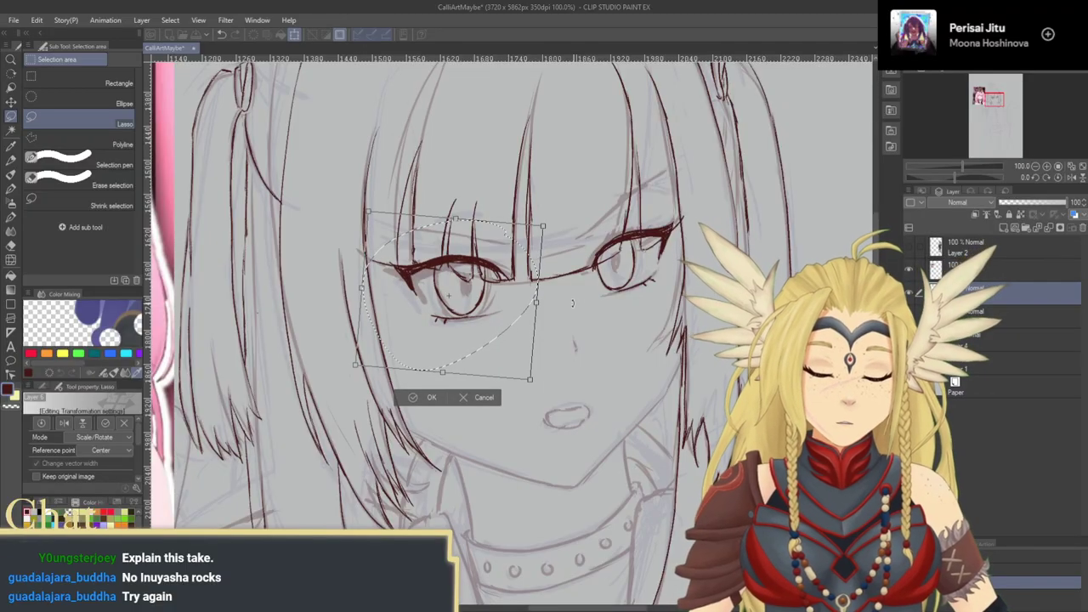
left_click_drag(573, 303, 573, 305)
mouse_move(503, 326)
left_mouse_down()
mouse_move(475, 326)
mouse_move(490, 324)
left_mouse_up()
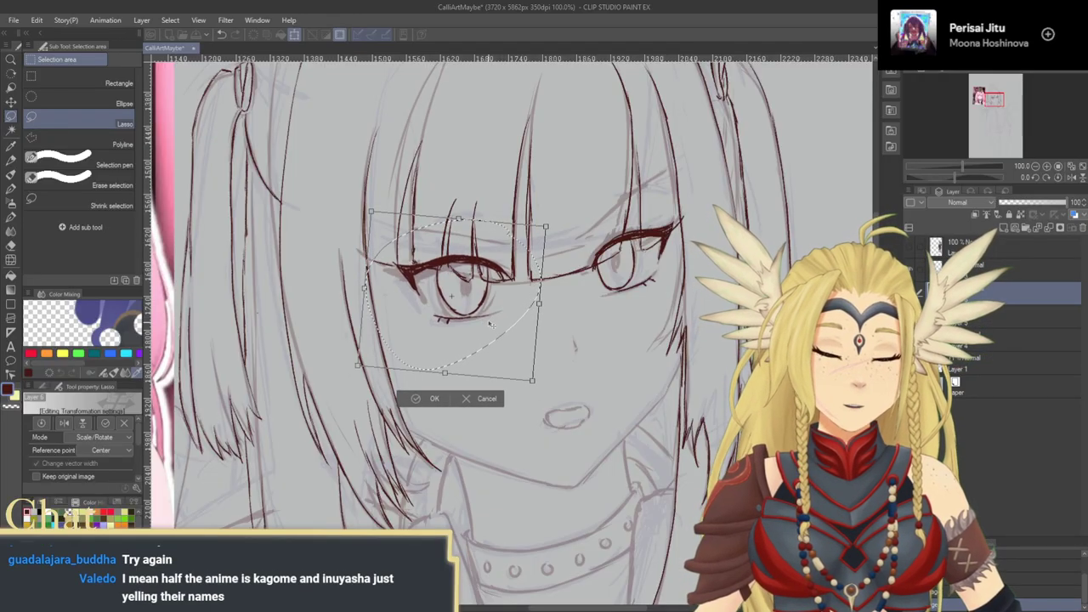
key("Return")
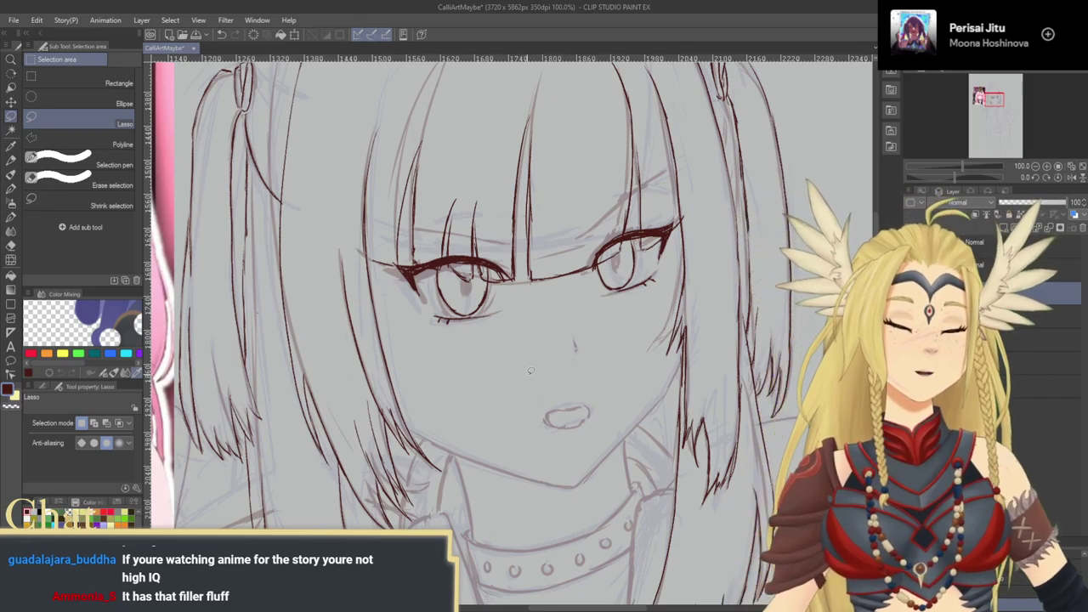
Step: Draw a small oval pupil inside each iris with the Mechanical pencil
mouse_move(517, 398)
left_mouse_down()
mouse_move(563, 398)
mouse_move(504, 416)
mouse_move(558, 410)
mouse_move(561, 422)
left_mouse_up()
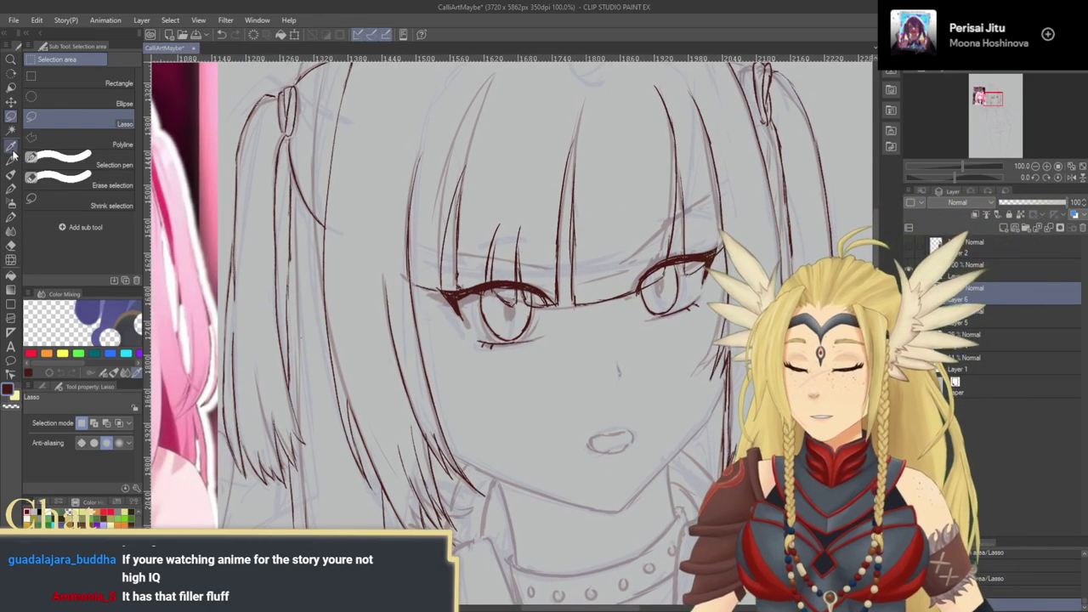
left_click(13, 161)
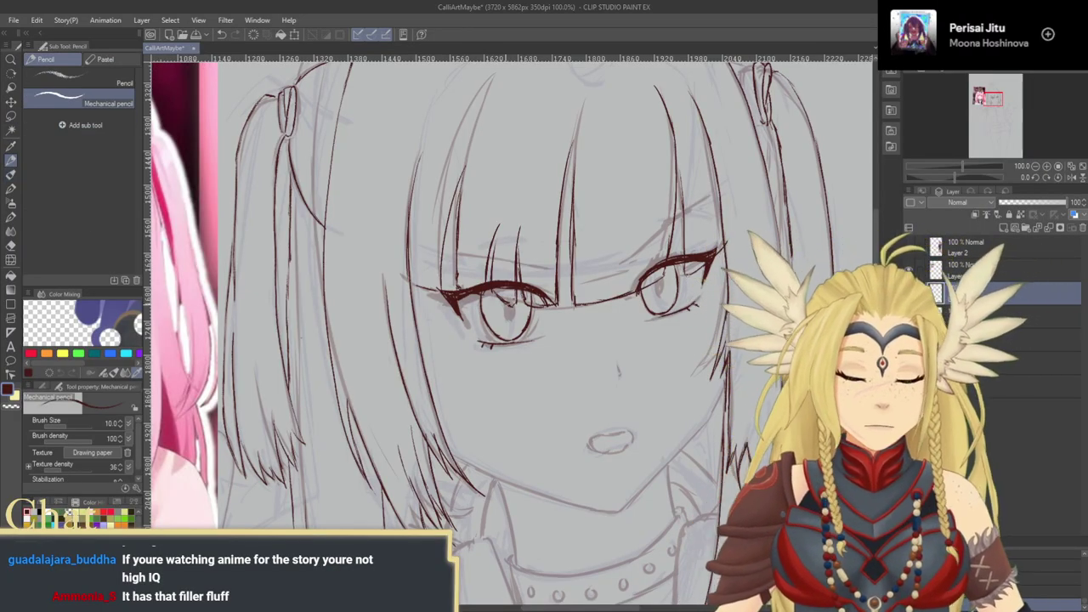
mouse_move(509, 299)
left_mouse_down()
mouse_move(504, 315)
mouse_move(516, 311)
left_mouse_up()
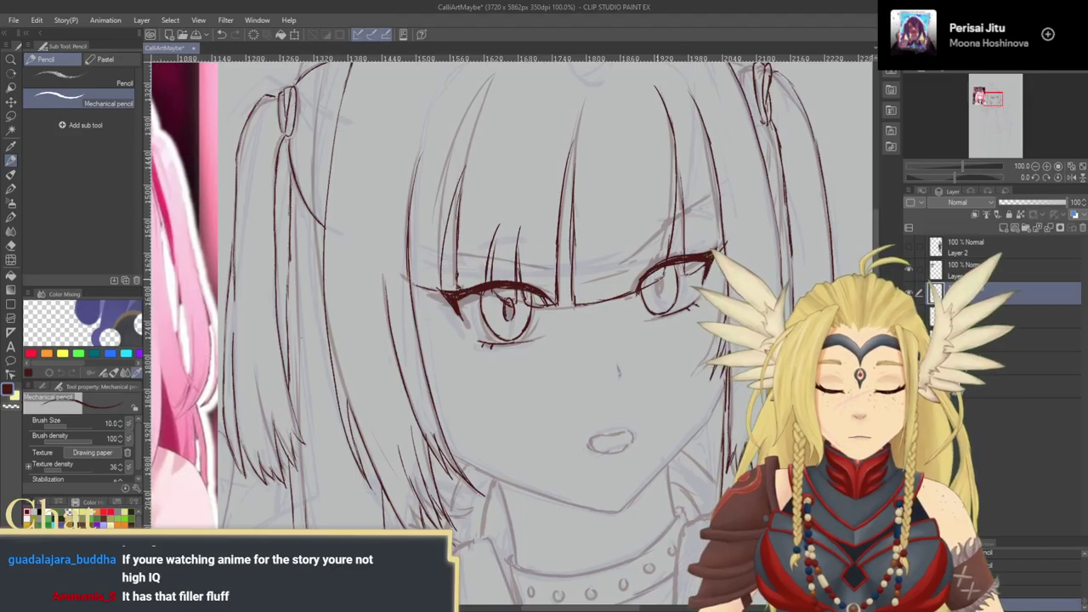
mouse_move(597, 392)
left_mouse_down()
mouse_move(530, 267)
mouse_move(576, 290)
left_mouse_up()
Step: Outline the open mouth over the sketch, extending its corner and lower lip beyond the sketched shape
left_click_drag(570, 331, 614, 322)
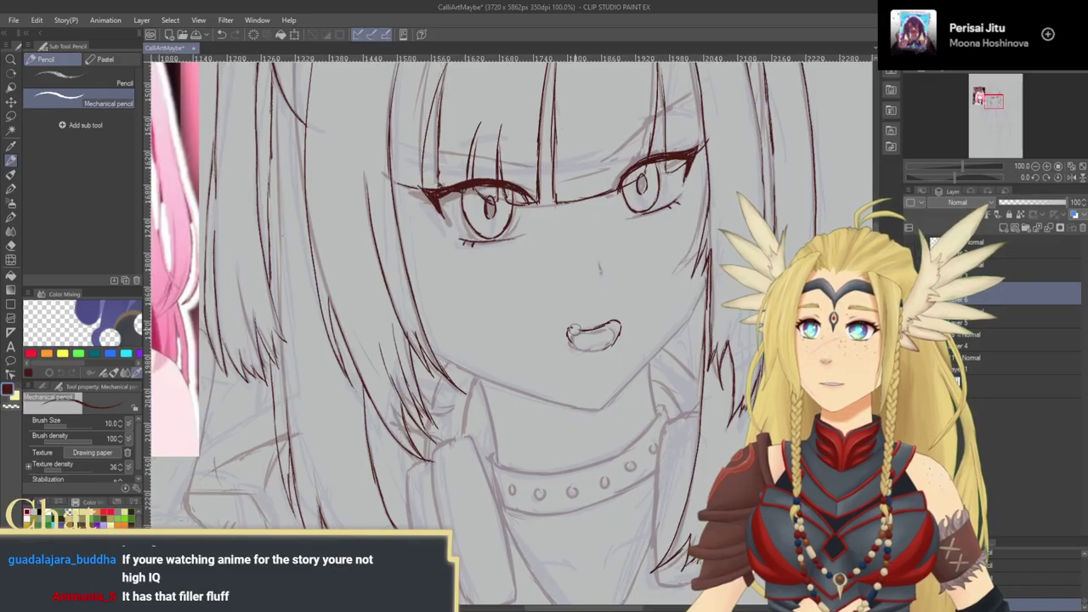
left_click_drag(571, 328, 583, 328)
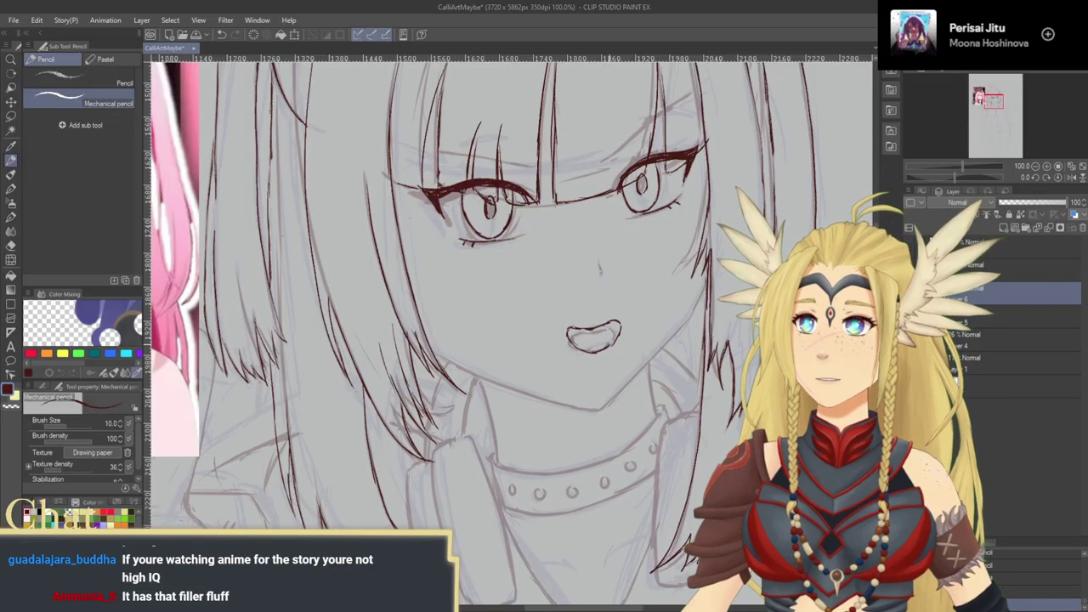
left_click_drag(565, 375, 652, 430)
mouse_move(527, 412)
left_mouse_down()
mouse_move(753, 396)
mouse_move(451, 366)
mouse_move(414, 384)
left_mouse_up()
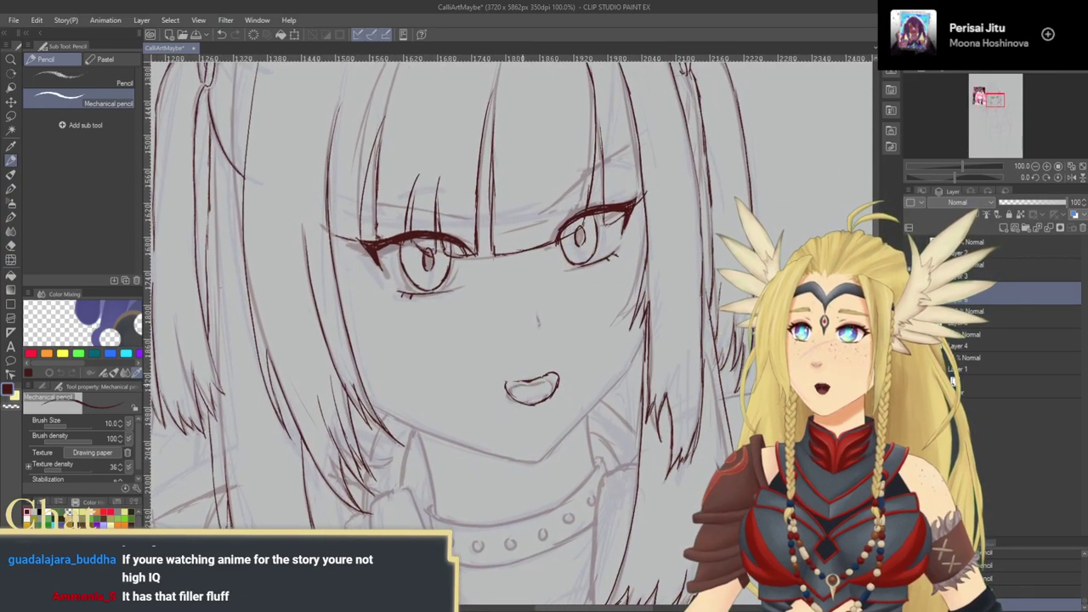
left_click_drag(512, 381, 496, 382)
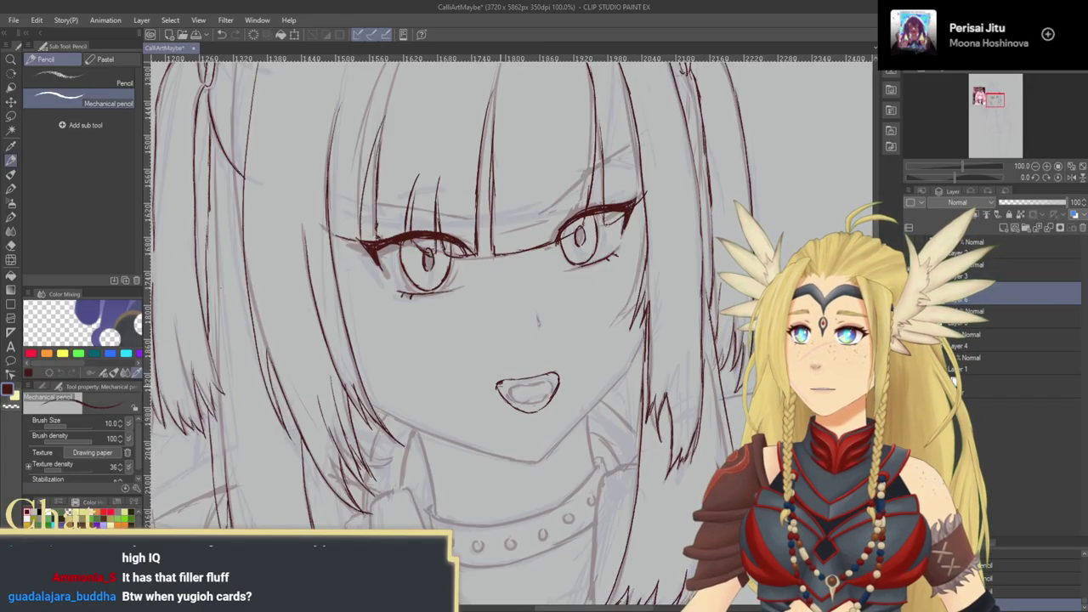
left_click_drag(449, 387, 707, 353)
left_click_drag(555, 388, 329, 419)
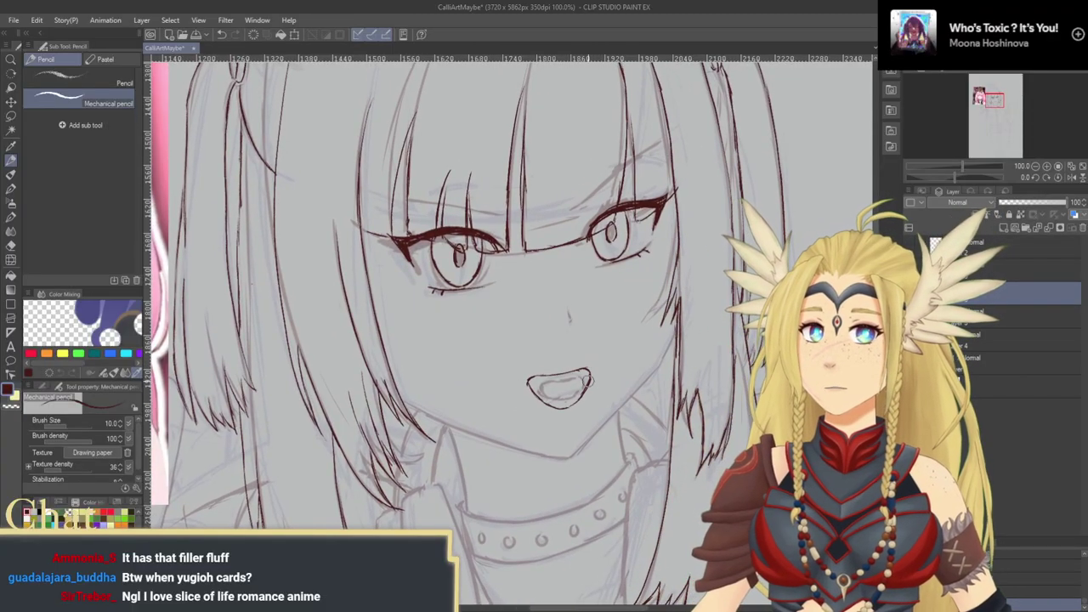
Step: Lasso the mouth and transform it, rotating it slightly and nudging it a little toward the face's left side
left_click(11, 115)
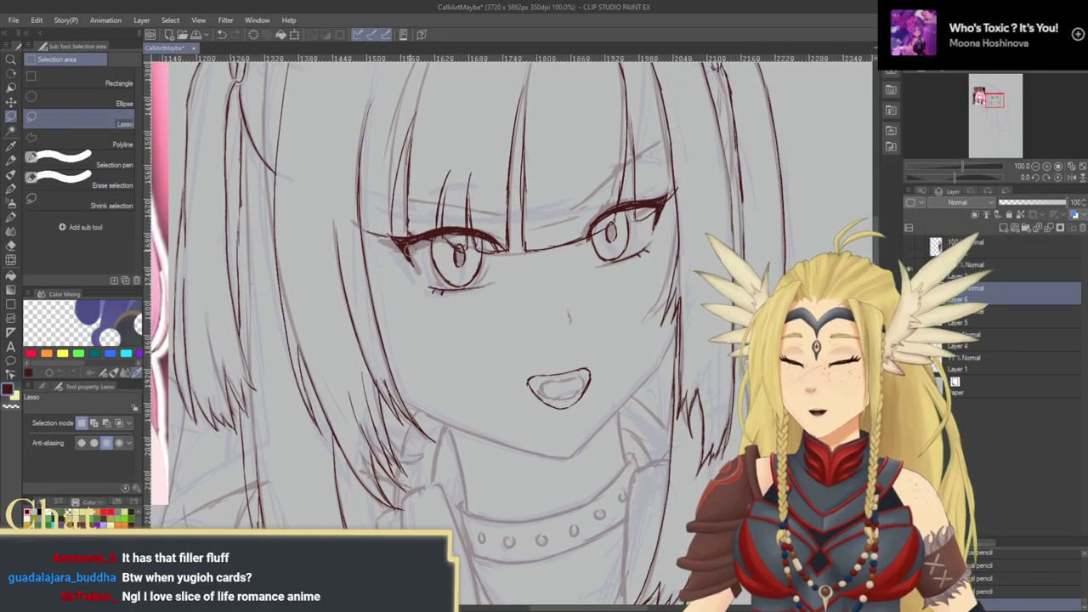
mouse_move(521, 361)
left_mouse_down()
mouse_move(588, 400)
mouse_move(605, 354)
mouse_move(540, 351)
left_mouse_up()
key("ctrl+t")
left_click_drag(648, 335, 650, 346)
left_click_drag(572, 388, 568, 390)
left_click_drag(647, 342, 646, 339)
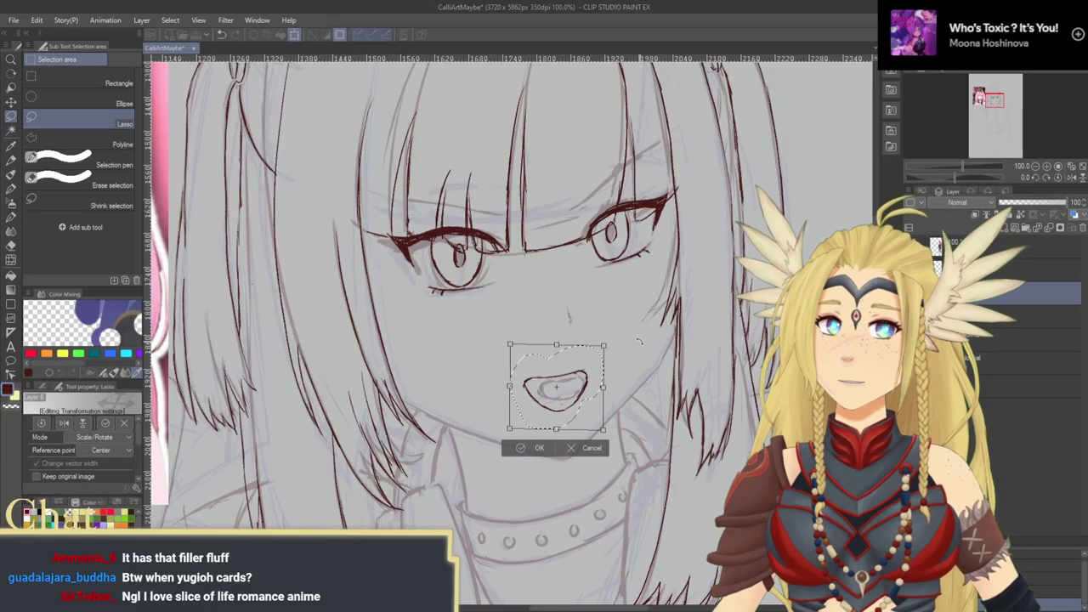
key("Return")
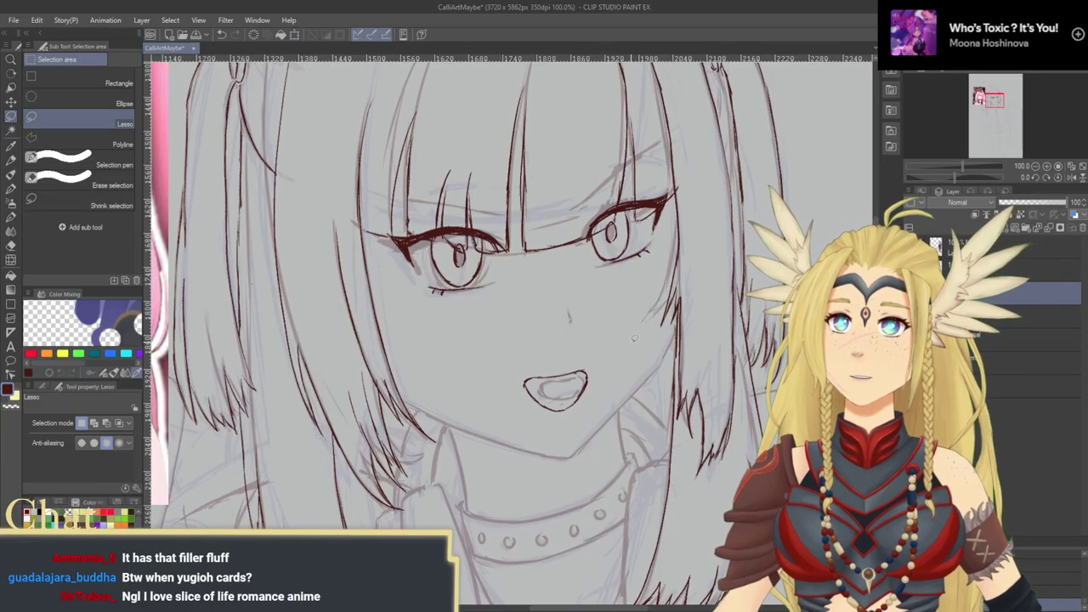
Step: Draw the jawline on the face's right side from the chin up to the side hair with the Mechanical pencil
mouse_move(531, 396)
left_mouse_down()
mouse_move(507, 367)
mouse_move(472, 358)
left_mouse_up()
left_click(12, 151)
left_click(12, 160)
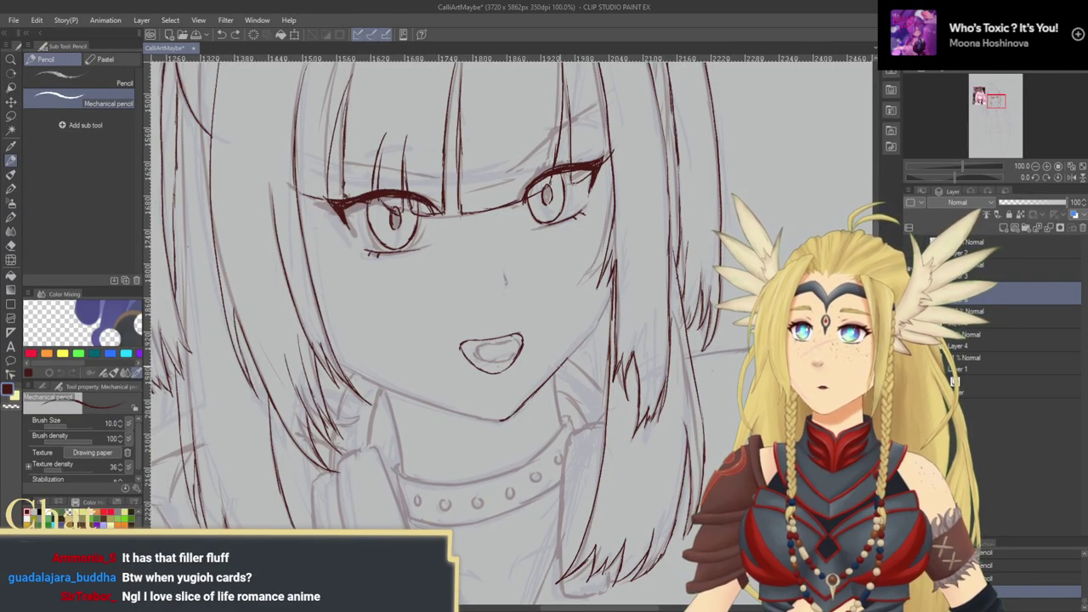
key("ctrl+z")
left_click_drag(564, 362, 594, 330)
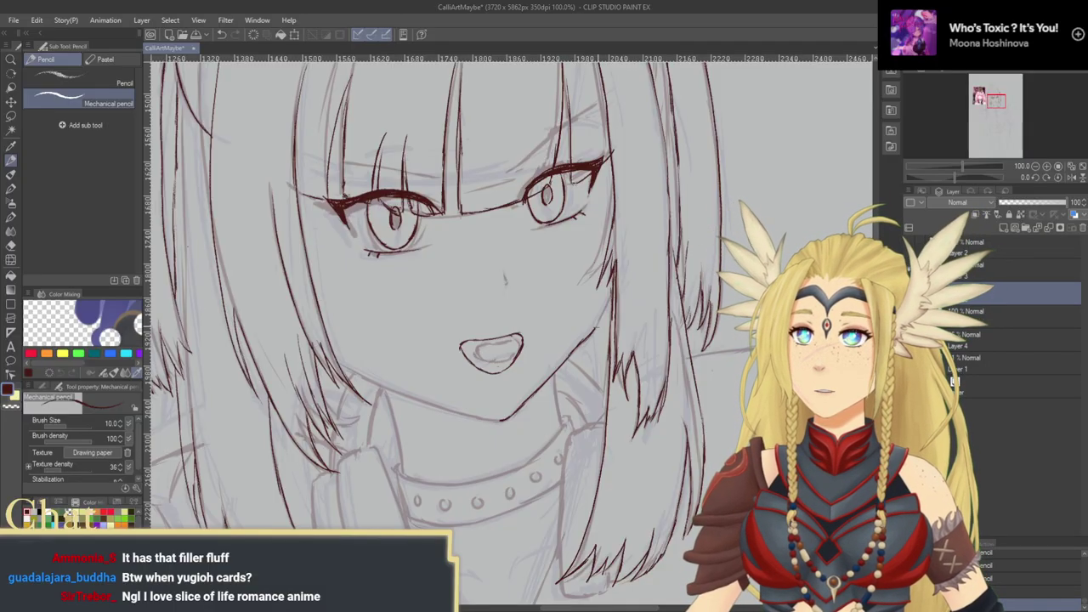
key("ctrl+z")
key("ctrl+z")
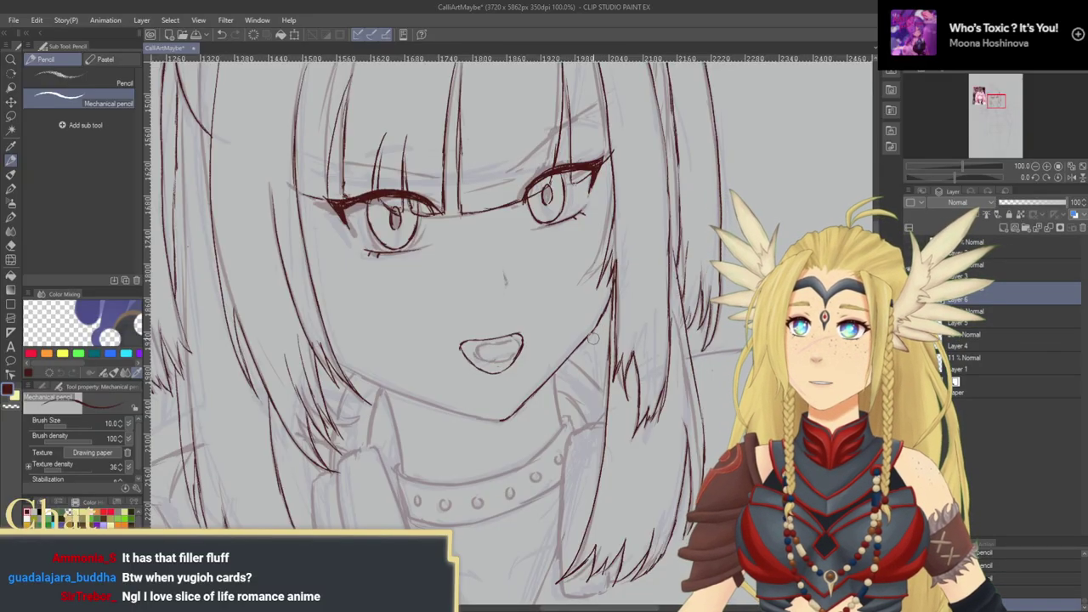
left_click_drag(564, 360, 585, 347)
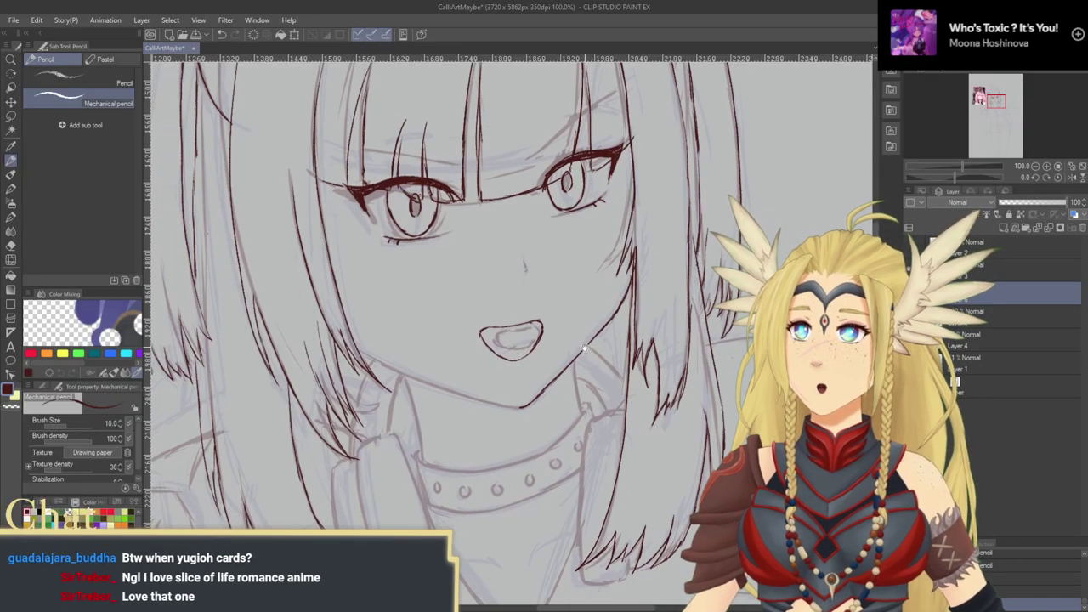
Step: With the canvas flipped horizontally and rotated to -20 degrees, draw the jawline on the other side of the face
left_click(1072, 177)
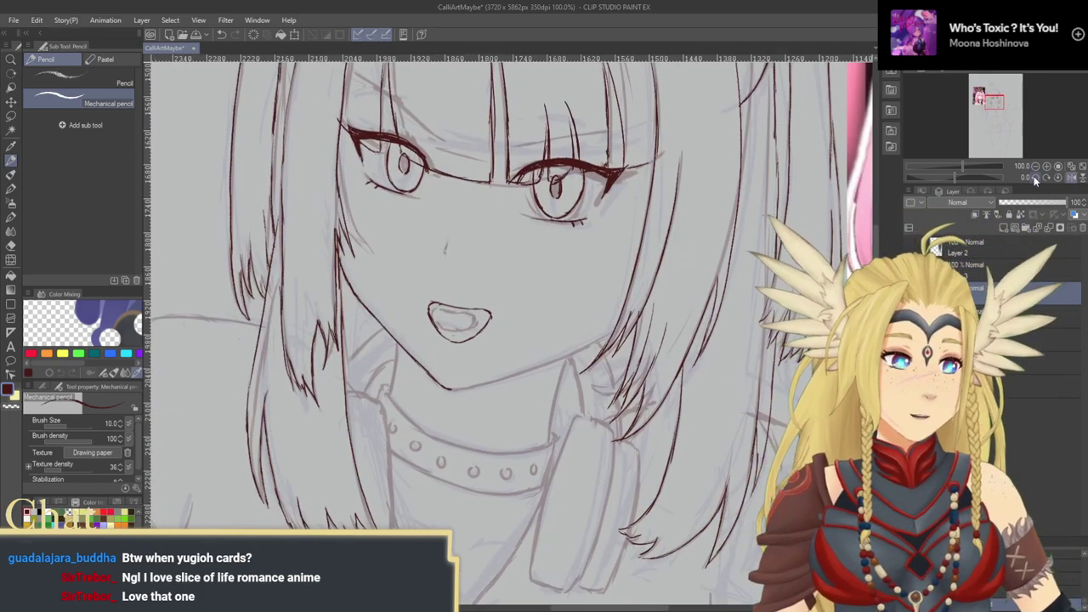
left_click(1034, 177)
left_click(1034, 177)
left_click(1034, 176)
left_click(1034, 177)
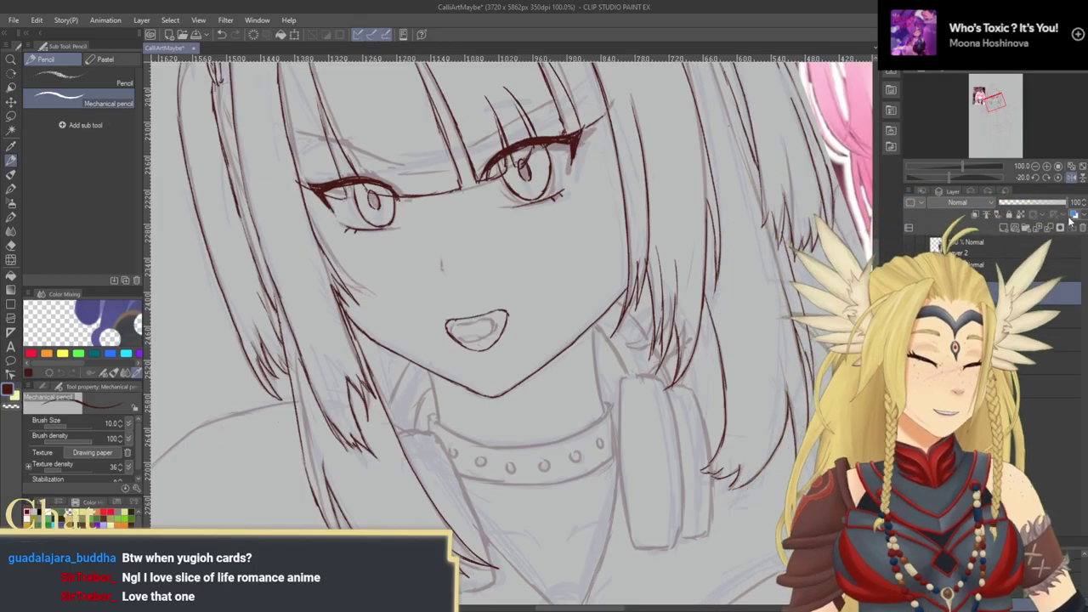
Step: Unflip the canvas, draw the small nose mark, and hide the sketch layer briefly to check the line art
left_click(1073, 183)
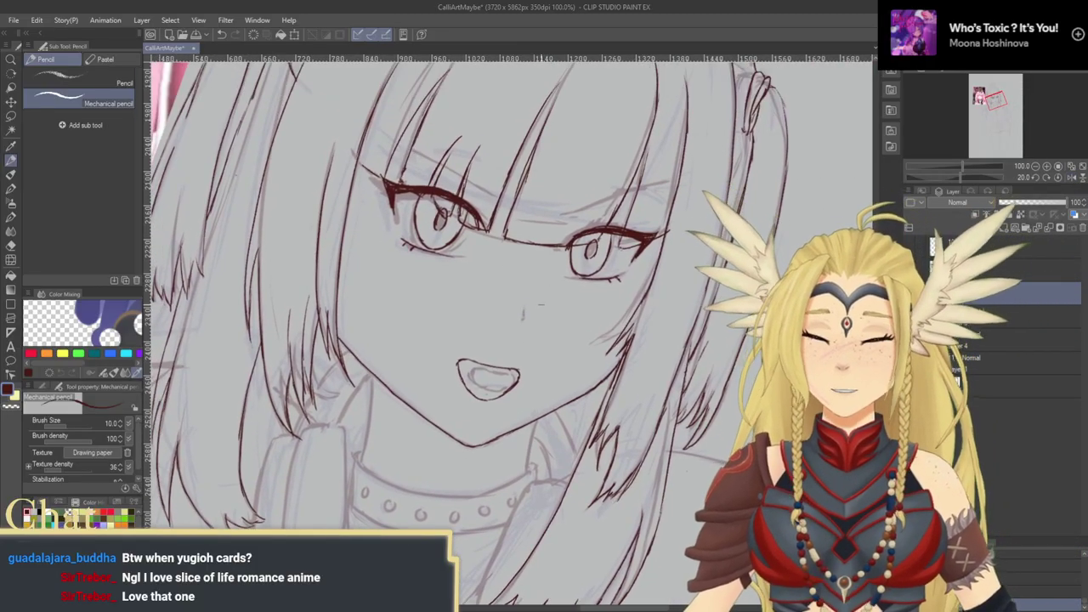
left_click_drag(639, 321, 634, 343)
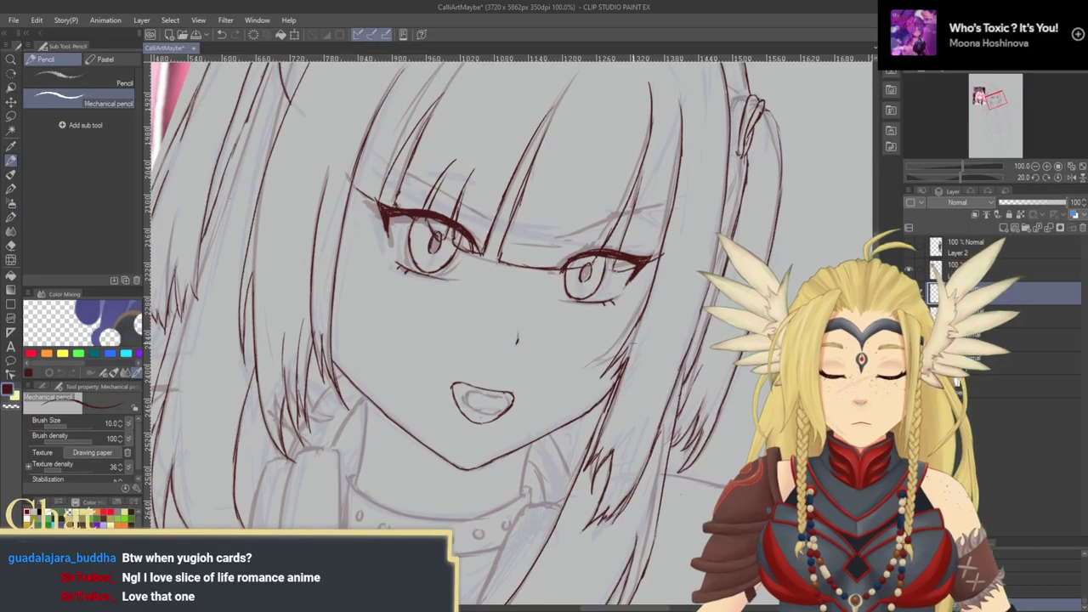
left_click(909, 315)
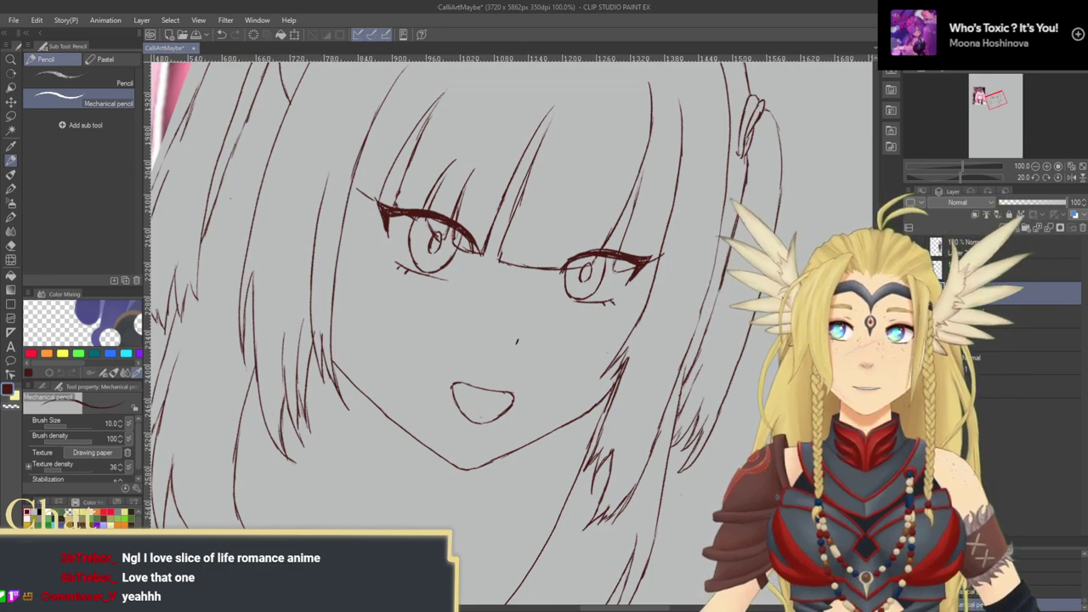
left_click(909, 316)
left_click_drag(714, 356, 709, 352)
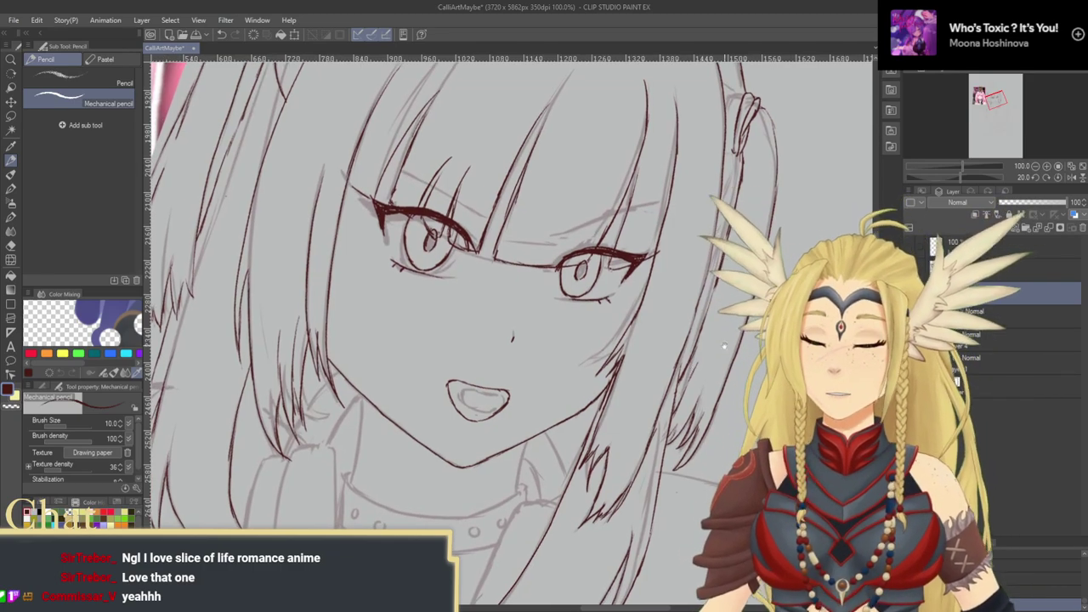
Step: Lasso the iris and pupil of the eye on the face's left side, shift them slightly outward, and deselect
key("m")
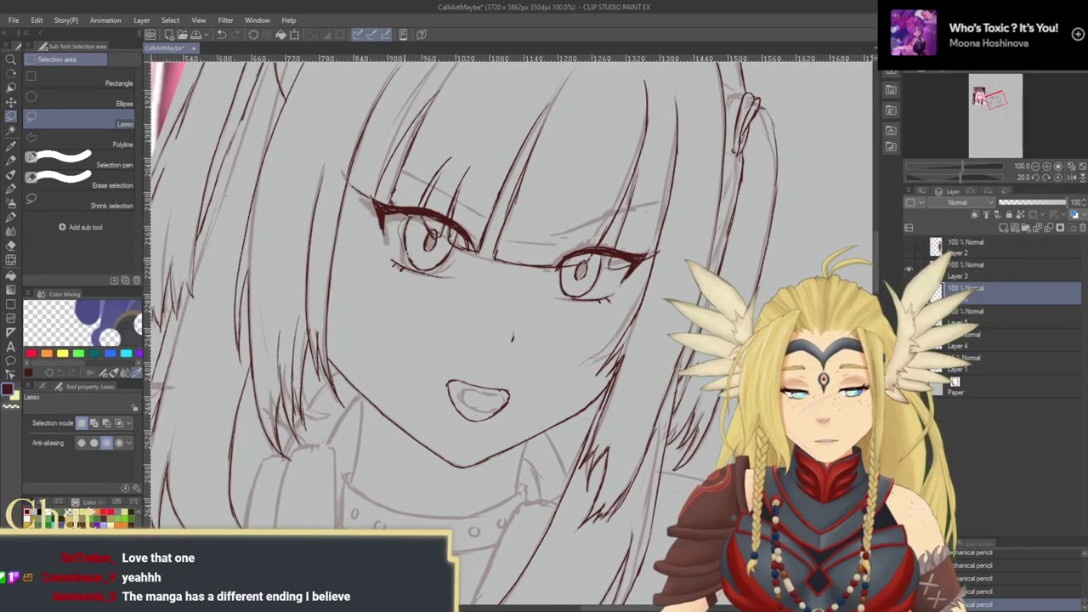
left_click_drag(465, 238, 436, 219)
left_click(12, 102)
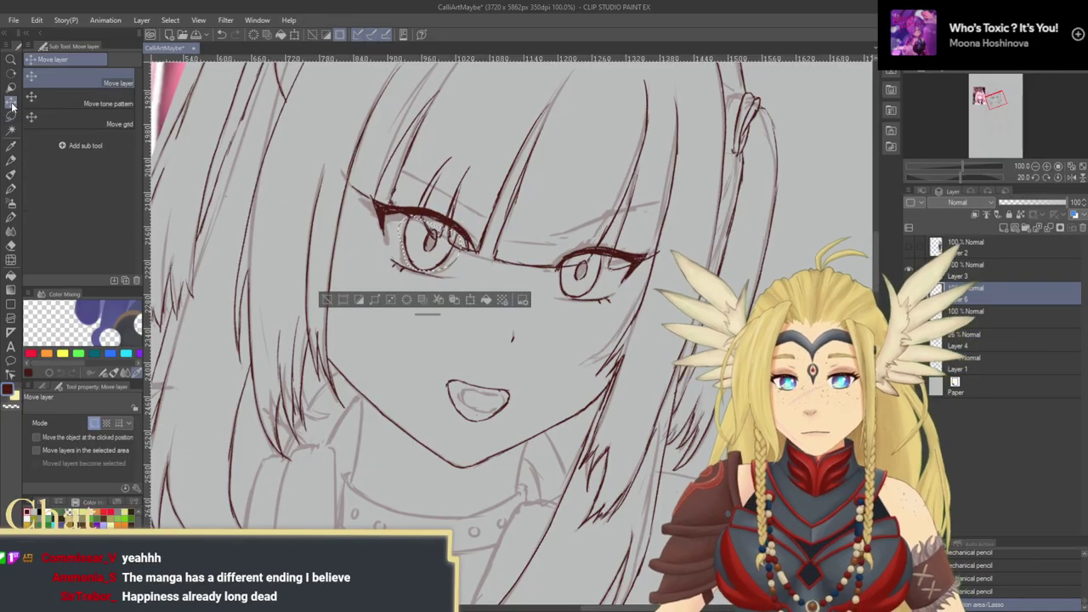
left_click_drag(432, 223, 426, 221)
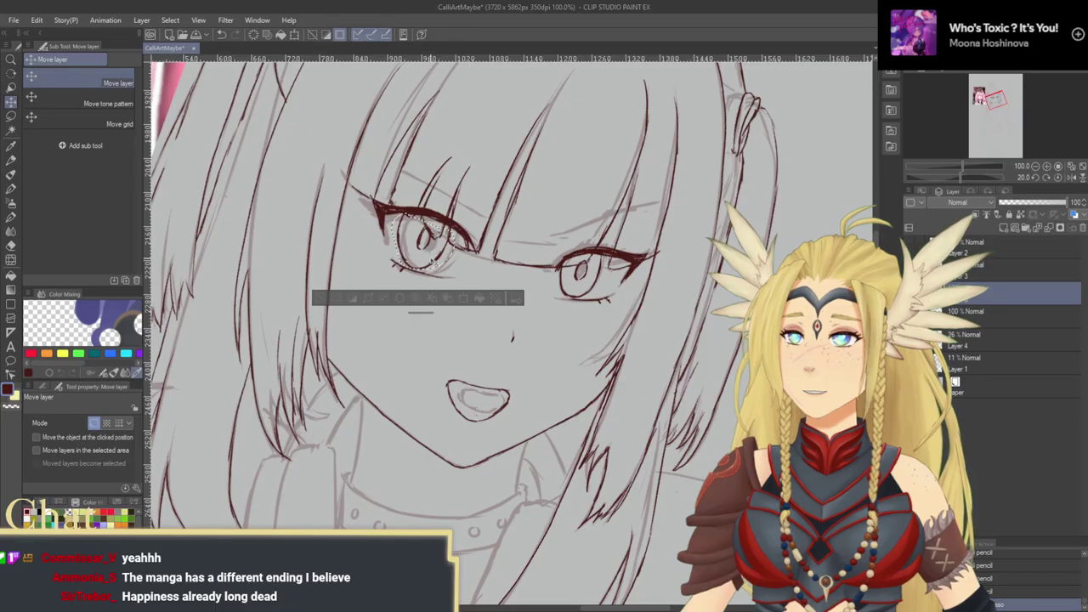
key("ctrl+d")
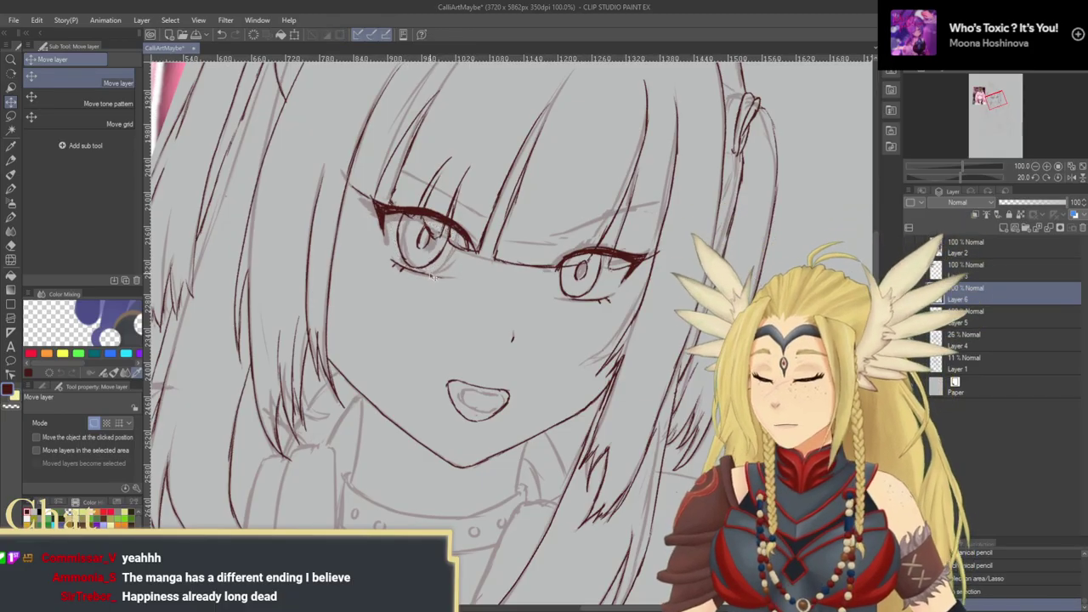
Step: Reset the canvas rotation and draw both sides of the neck from the jaw down into the choker, redoing the left line until clean
left_click(11, 159)
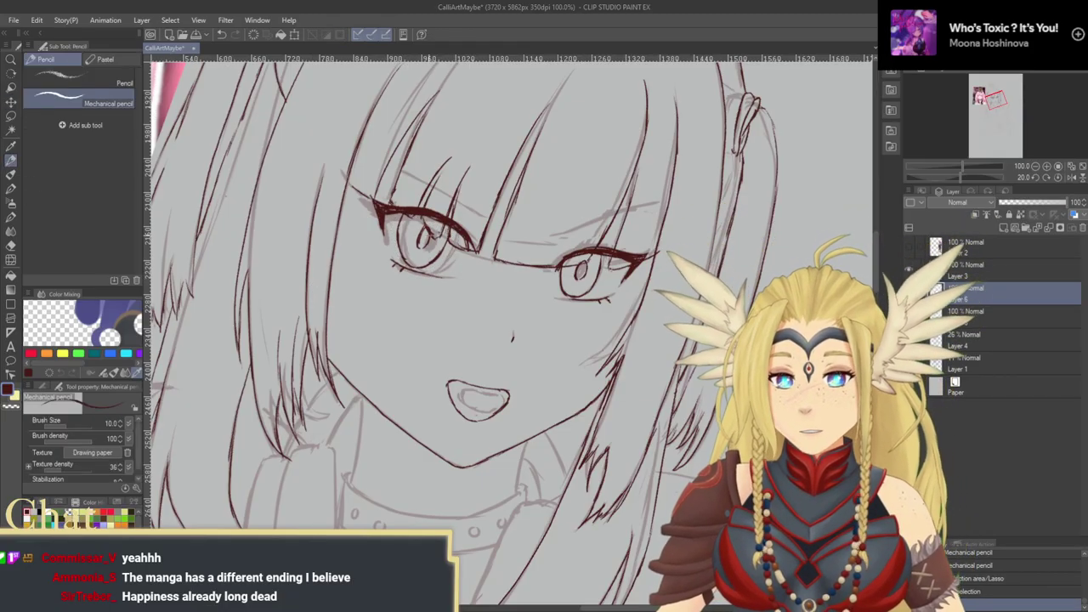
left_click_drag(539, 295, 557, 103)
left_click(1059, 178)
mouse_move(544, 281)
left_mouse_down()
mouse_move(544, 297)
mouse_move(522, 313)
left_mouse_up()
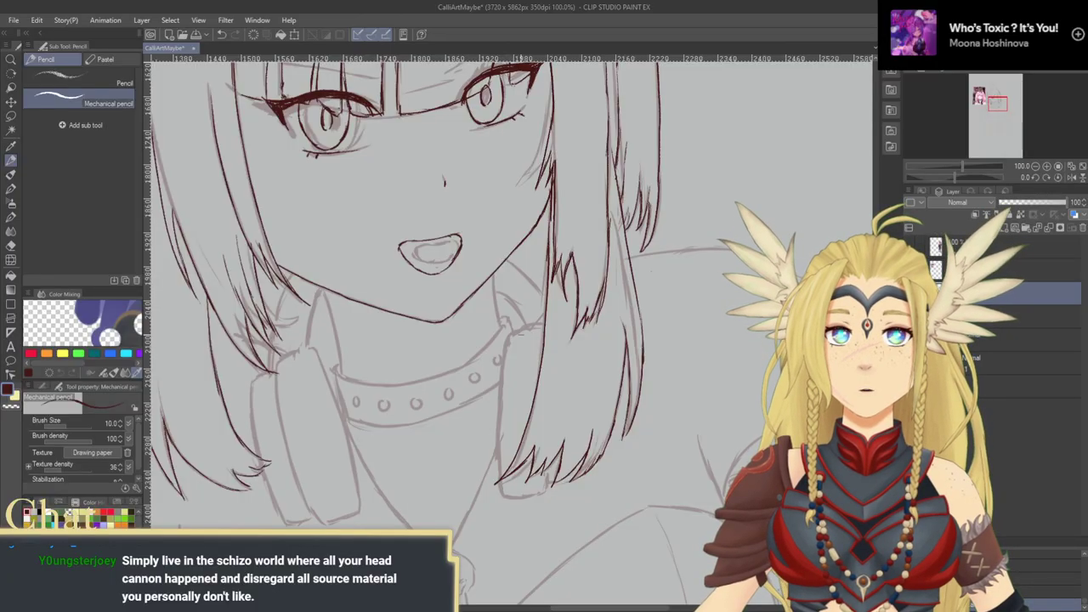
left_click_drag(519, 332, 524, 365)
left_click_drag(417, 374, 453, 303)
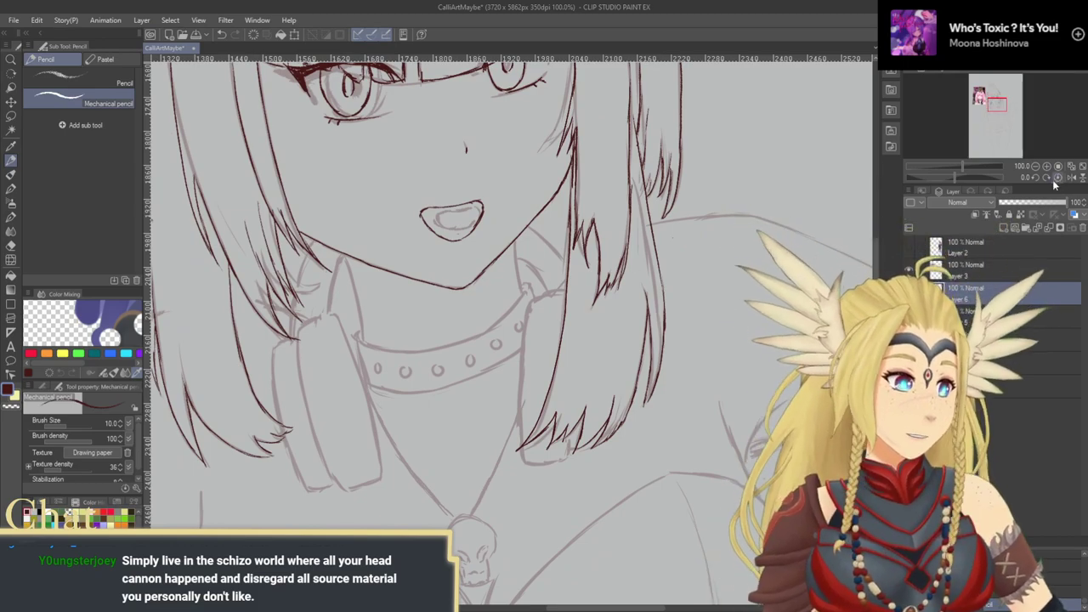
left_click_drag(660, 282, 657, 274)
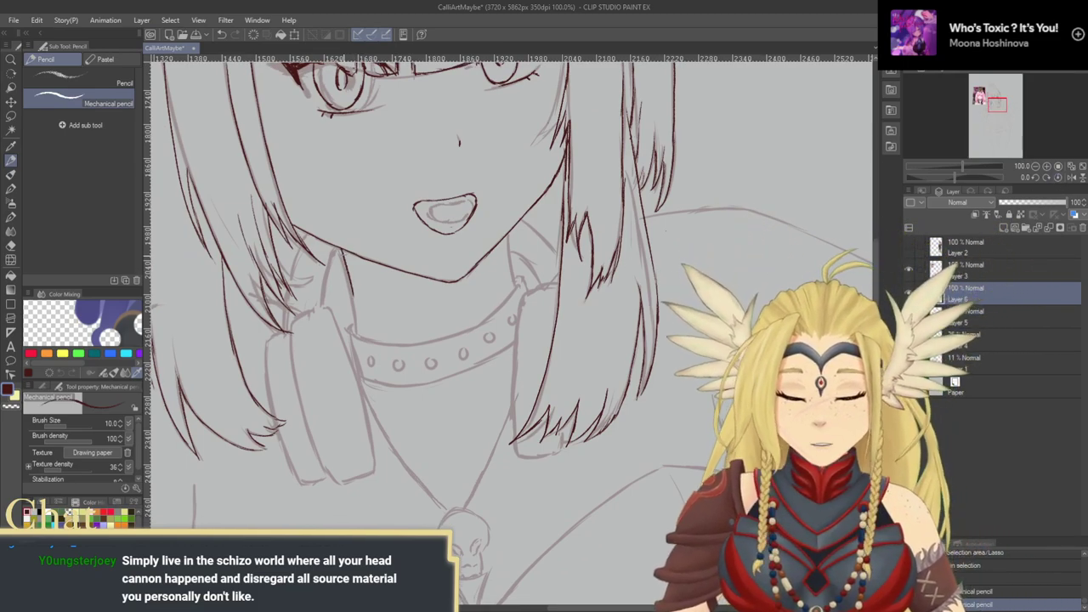
key("ctrl+z")
left_click_drag(338, 247, 360, 341)
key("ctrl+z")
left_click_drag(338, 245, 363, 357)
key("ctrl+z")
key("ctrl+z")
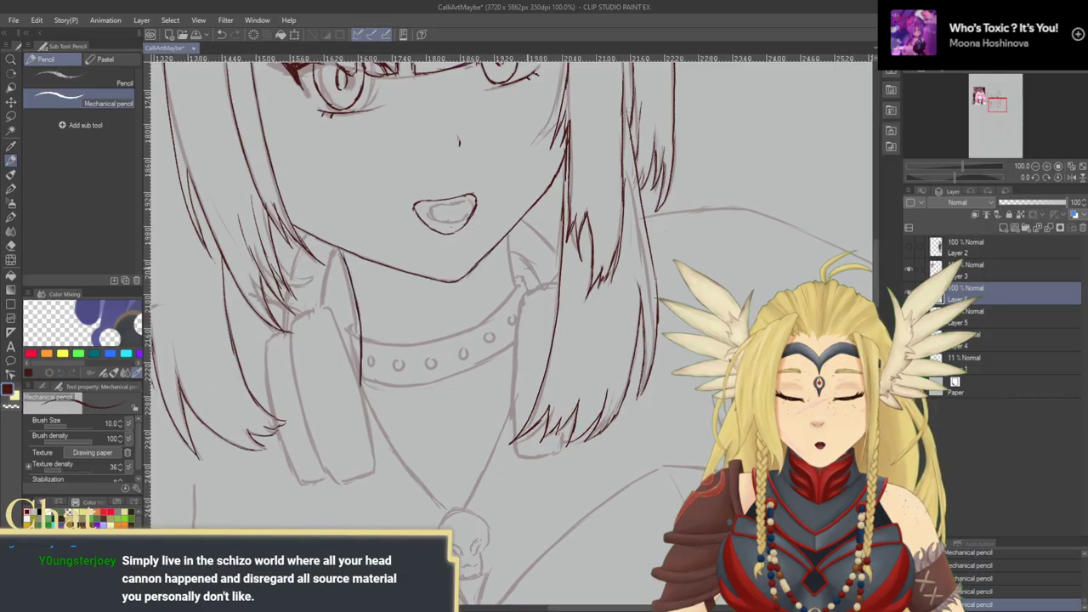
left_click_drag(509, 238, 531, 333)
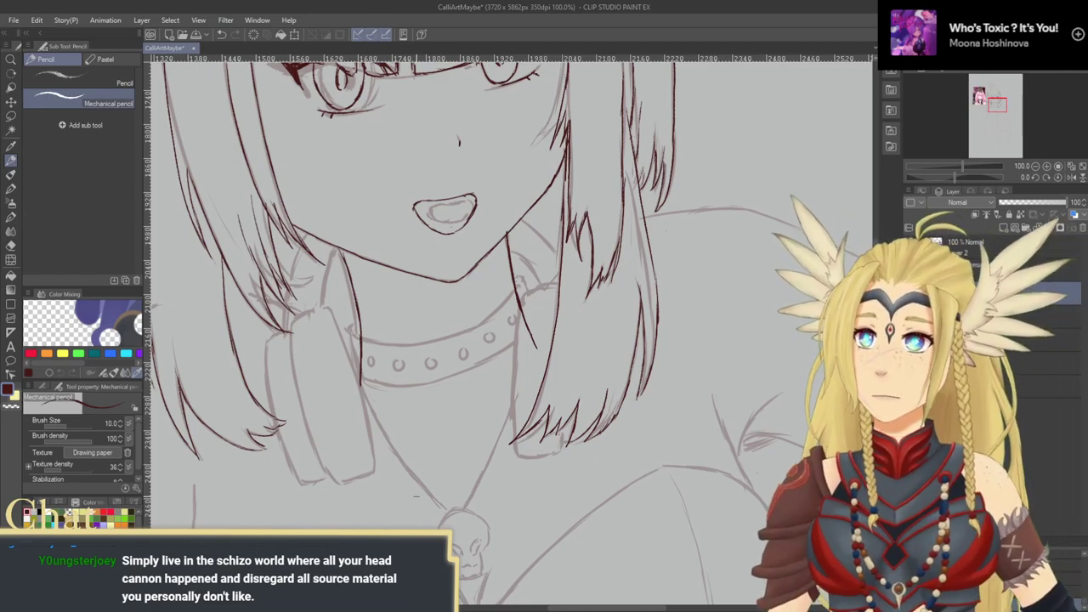
Step: Draw the choker's curved upper edge across the neck and its small raised ends on both sides
mouse_move(457, 332)
left_mouse_down()
mouse_move(497, 379)
mouse_move(499, 409)
mouse_move(511, 383)
mouse_move(523, 388)
left_mouse_up()
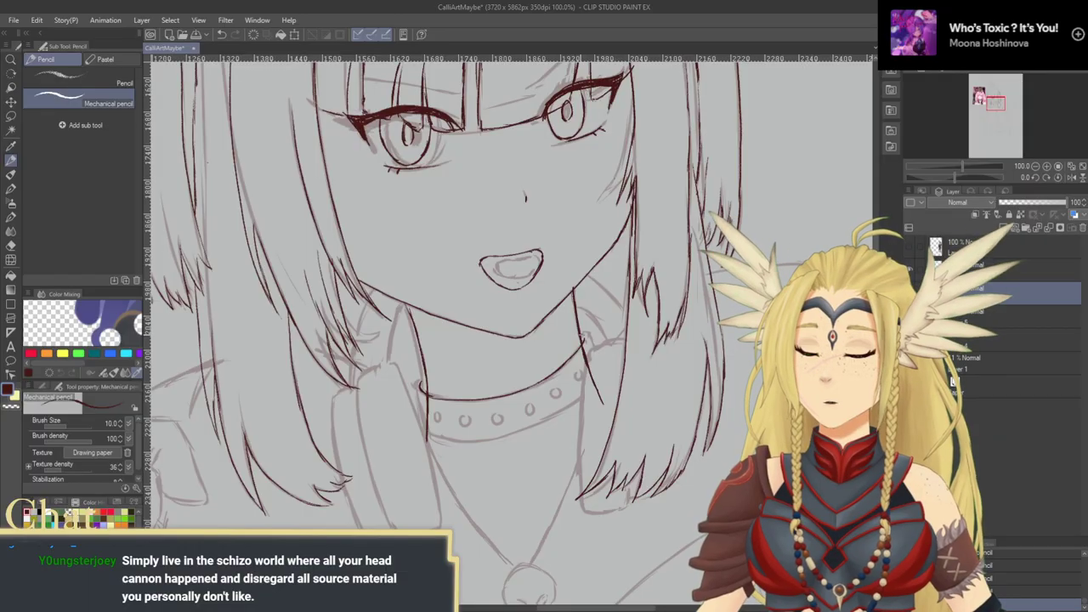
left_click_drag(501, 402, 524, 382)
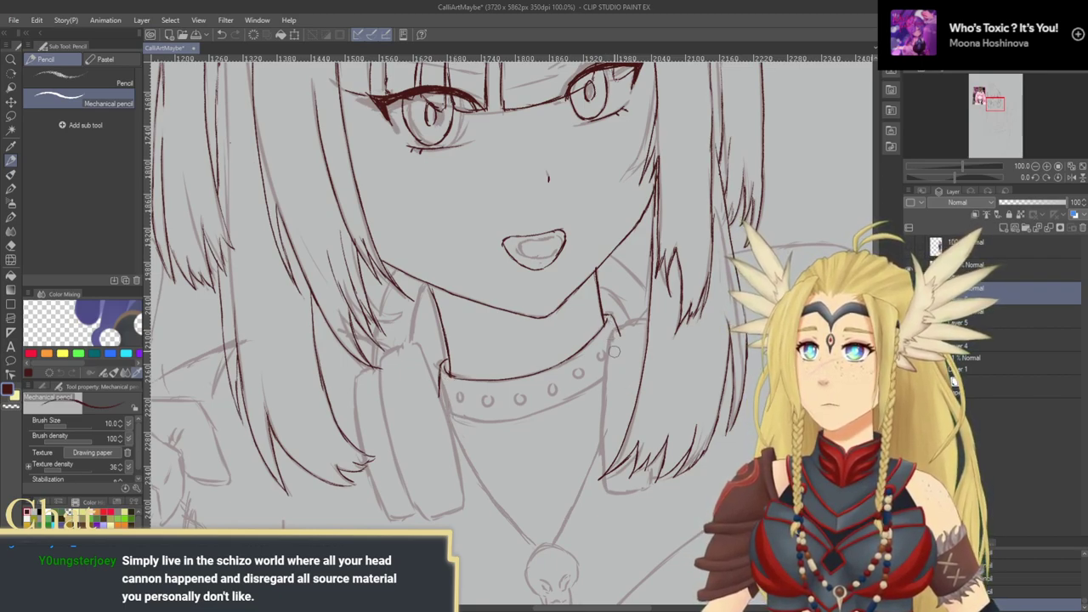
left_click_drag(545, 390, 528, 361)
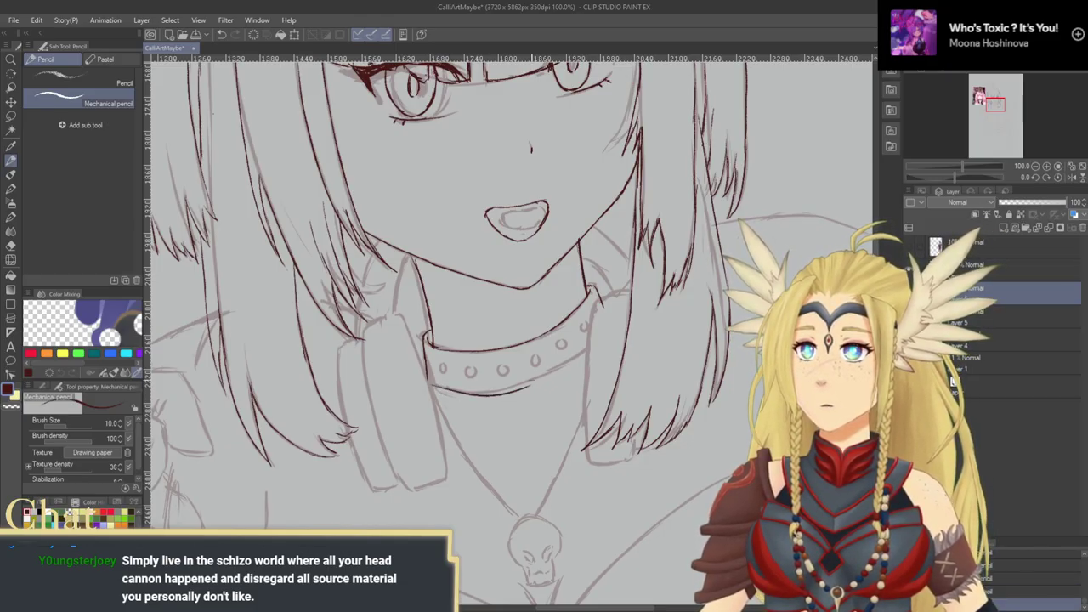
Step: Redraw the choker's curved lower edge on the side toward the right-hand hair, undoing strokes until the line is clean
key("ctrl+z")
key("ctrl+z")
mouse_move(440, 387)
left_mouse_down()
mouse_move(546, 390)
mouse_move(508, 390)
mouse_move(520, 345)
mouse_move(519, 392)
mouse_move(519, 370)
left_mouse_up()
key("ctrl+z")
key("ctrl+z")
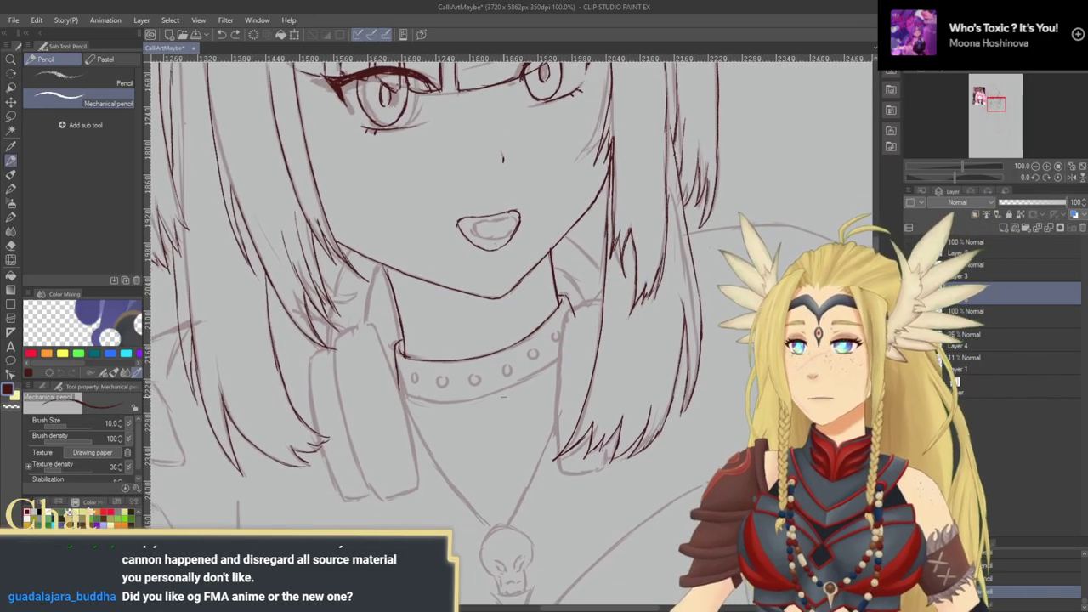
key("ctrl+z")
left_click_drag(488, 397, 538, 380)
key("ctrl+z")
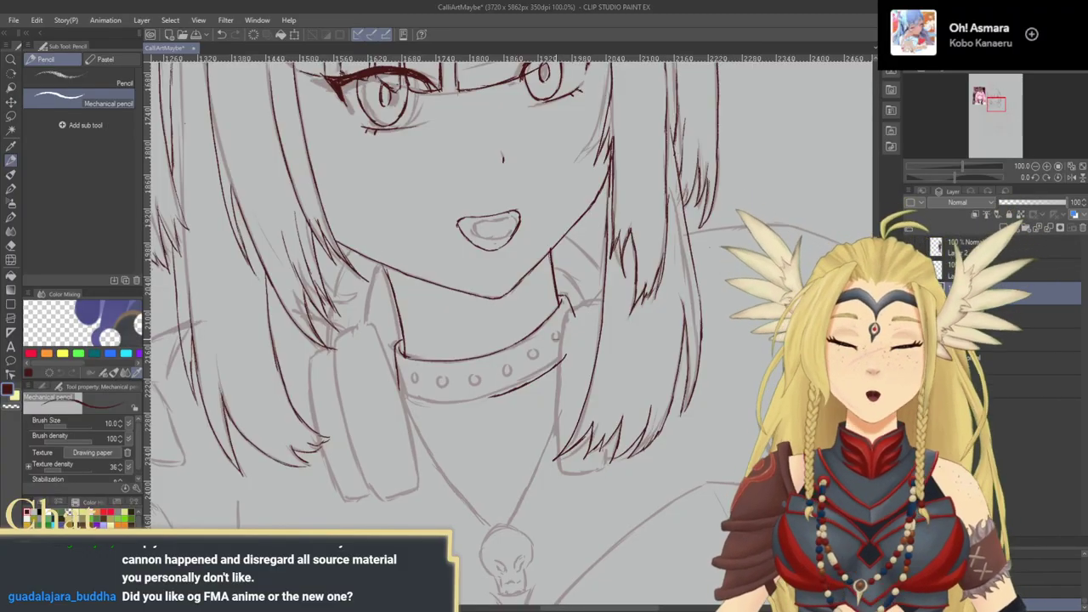
Step: Flip and rotate the canvas to complete the choker's lower edge and closed end, then reset the flip and rotation
left_click(1070, 177)
left_click_drag(631, 291, 613, 275)
left_click(1036, 177)
left_click(1035, 177)
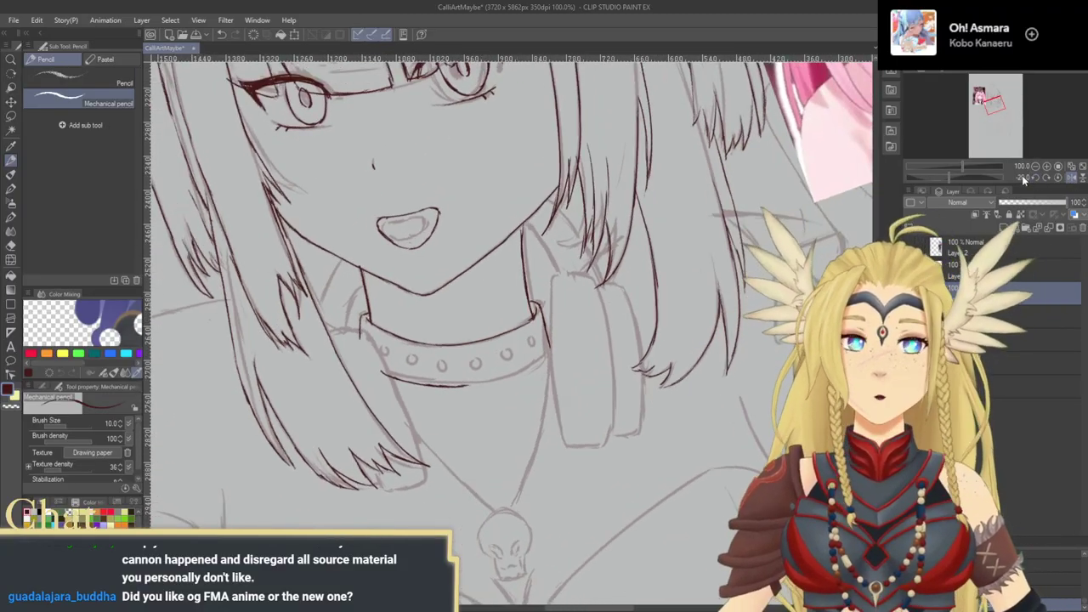
left_click_drag(565, 335, 538, 328)
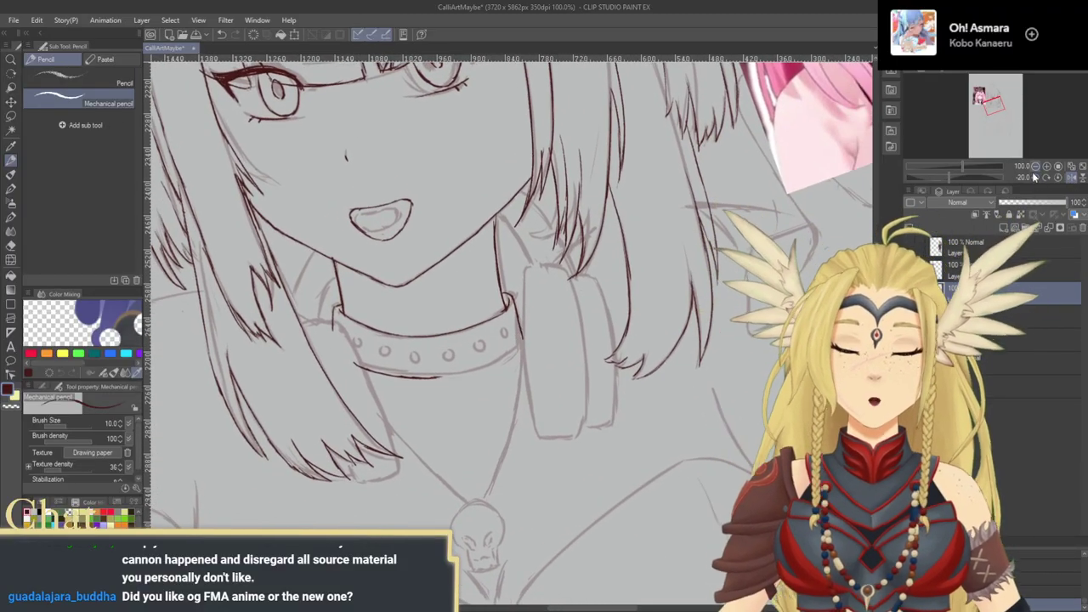
left_click(1035, 176)
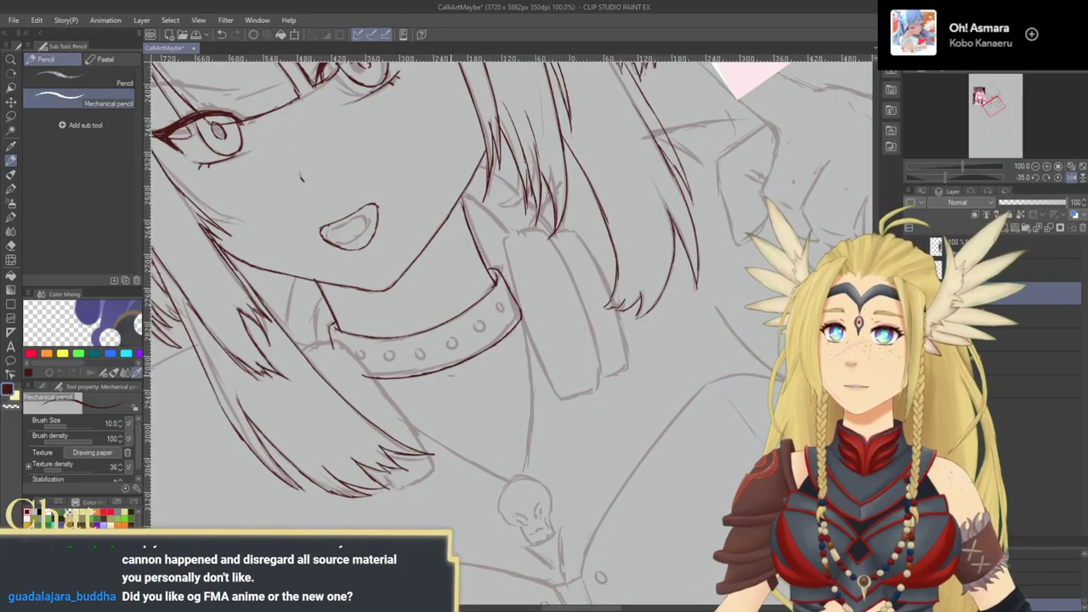
left_click(1069, 177)
left_click(1060, 178)
Step: Hide the sketch and toggle the hair line art to check the drawing's proportions against the reference image
left_click_drag(733, 283, 639, 518)
left_click(1034, 167)
left_click(1035, 167)
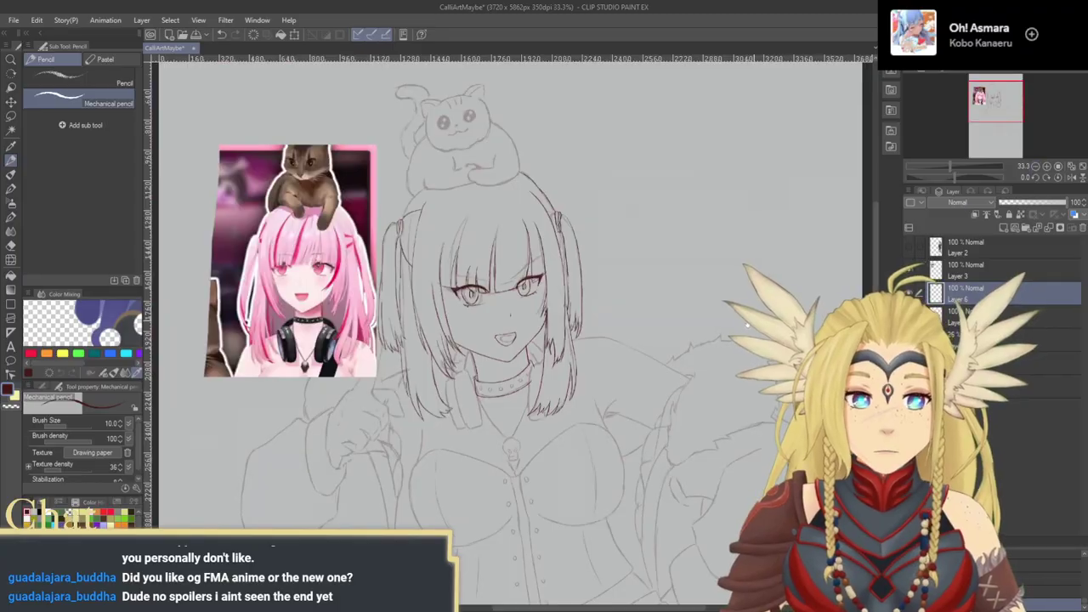
left_click(909, 316)
left_click(909, 339)
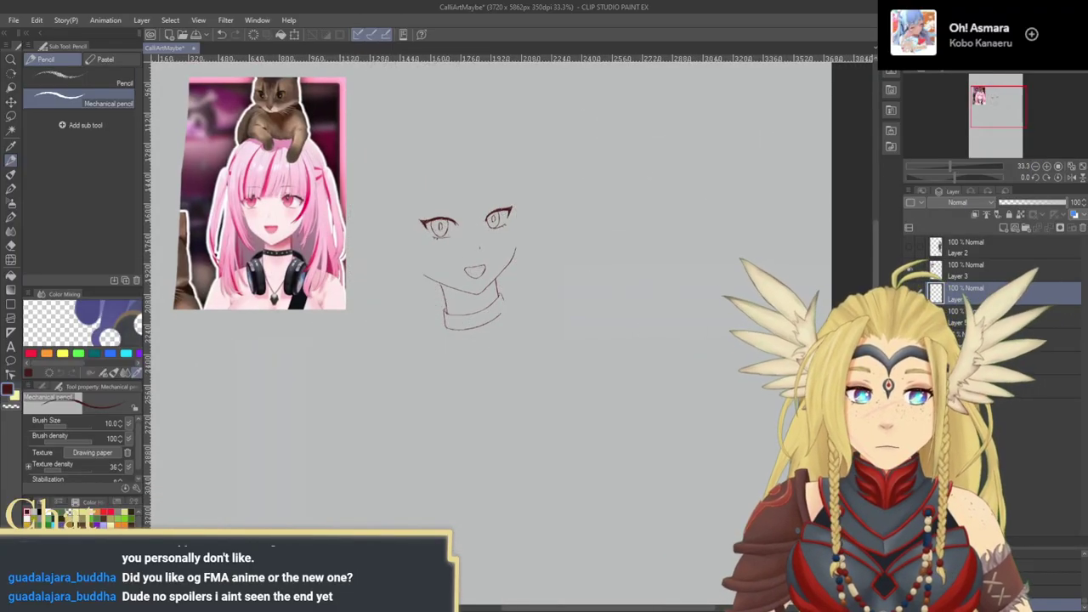
left_click(909, 269)
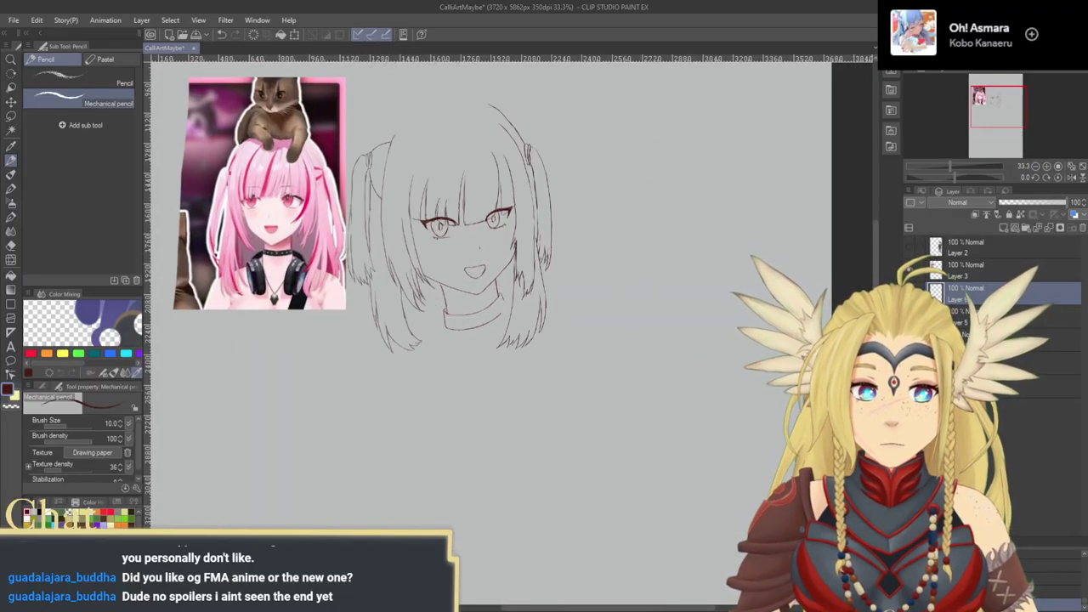
Step: Select Layer 5 and transform the hair line art, rotating it slightly counterclockwise and shifting it a little outward around the face
left_click(978, 317)
key("ctrl+r")
key("ctrl+r")
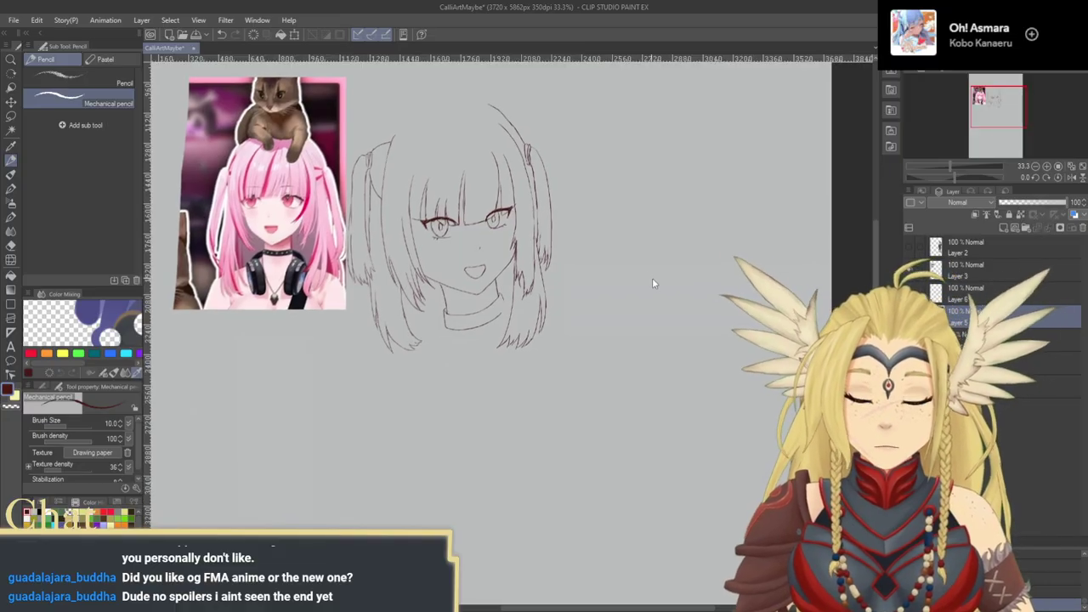
left_click(908, 270)
left_click(909, 270)
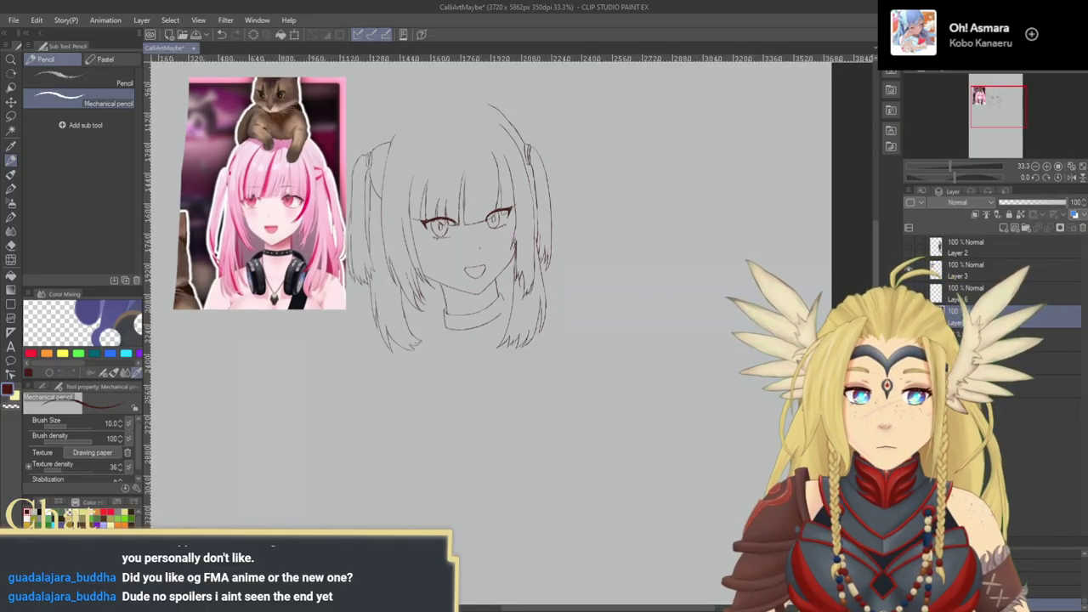
key("ctrl+t")
left_click_drag(616, 230, 615, 220)
left_click_drag(537, 277, 548, 283)
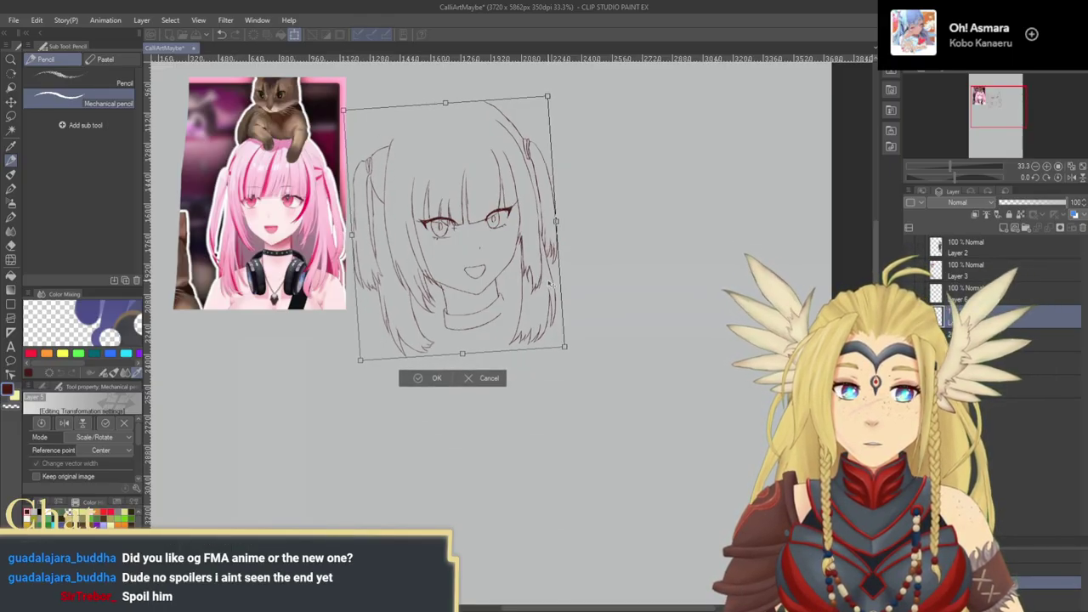
left_click_drag(550, 284, 553, 282)
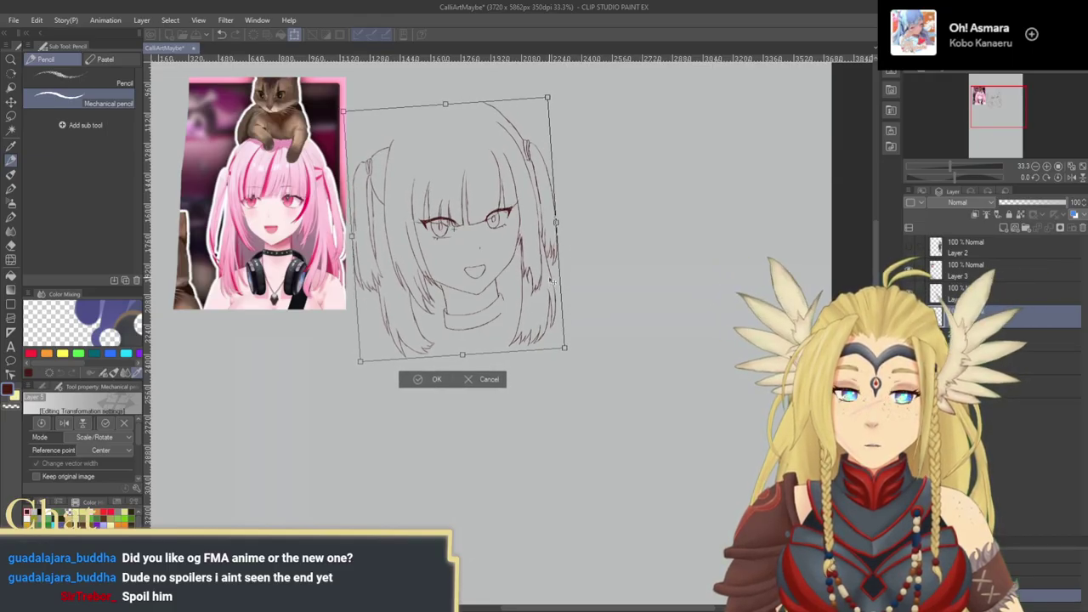
key("Return")
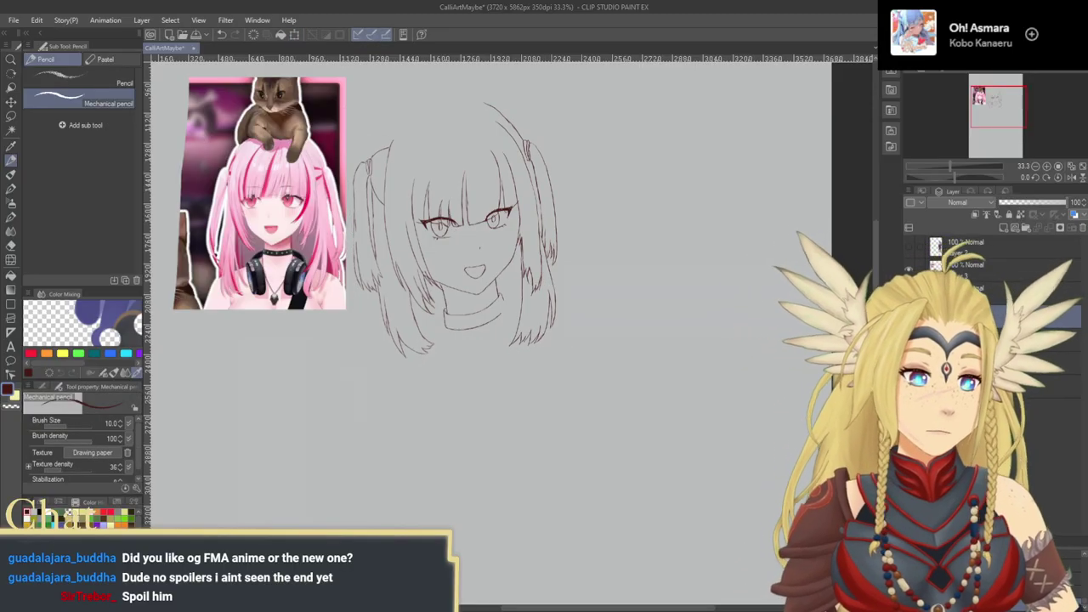
Step: Touch up the hair line beside the face's right side with the Mechanical pencil, and show the sketch layer again
left_click(11, 60)
left_click_drag(538, 264, 542, 321)
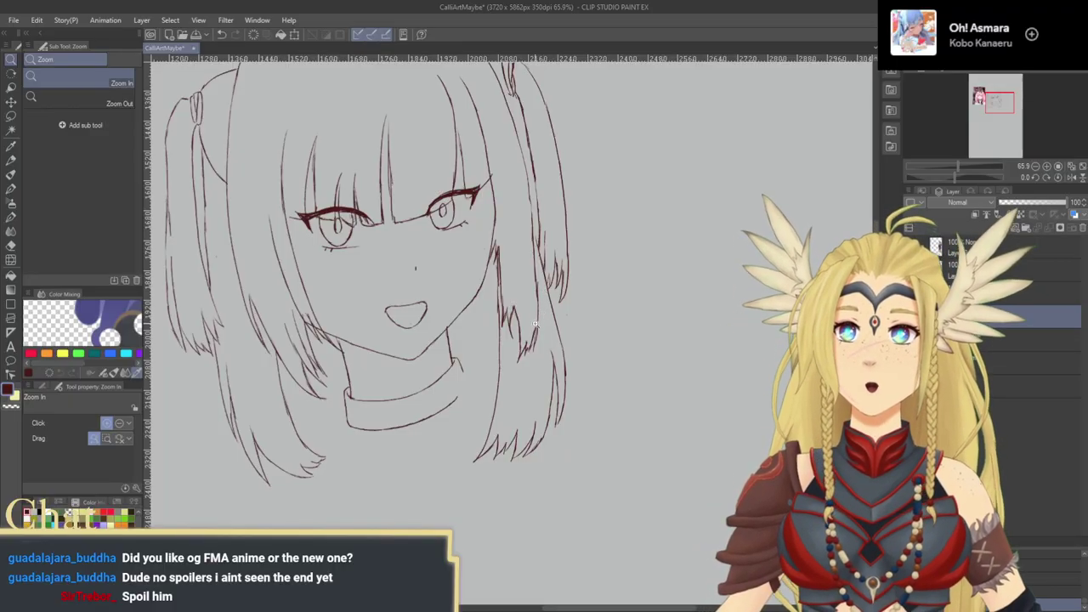
left_click_drag(535, 324, 550, 339)
left_click(11, 161)
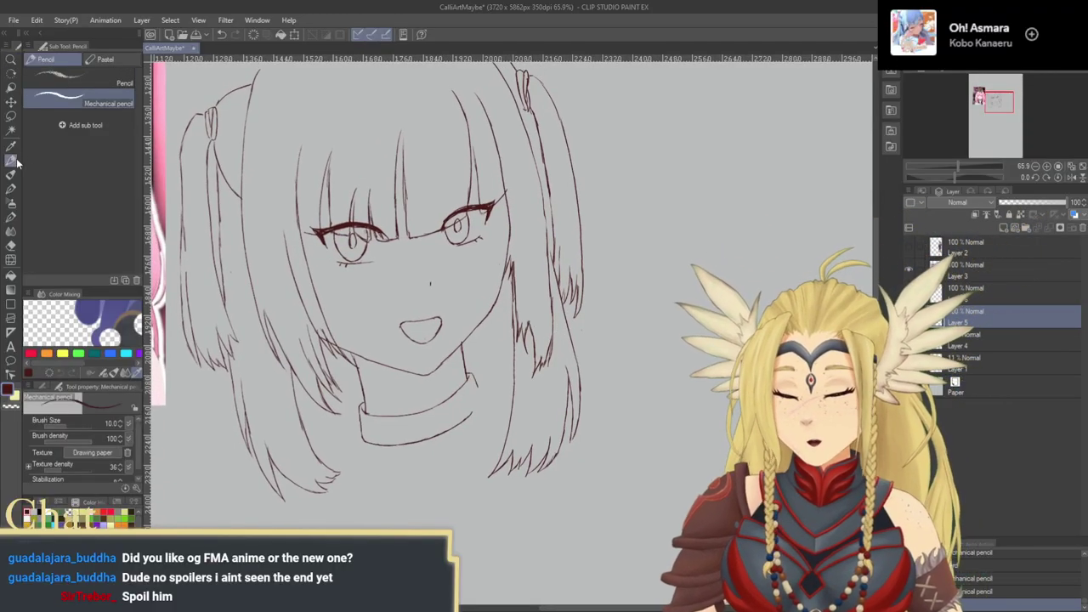
left_click_drag(503, 208, 498, 261)
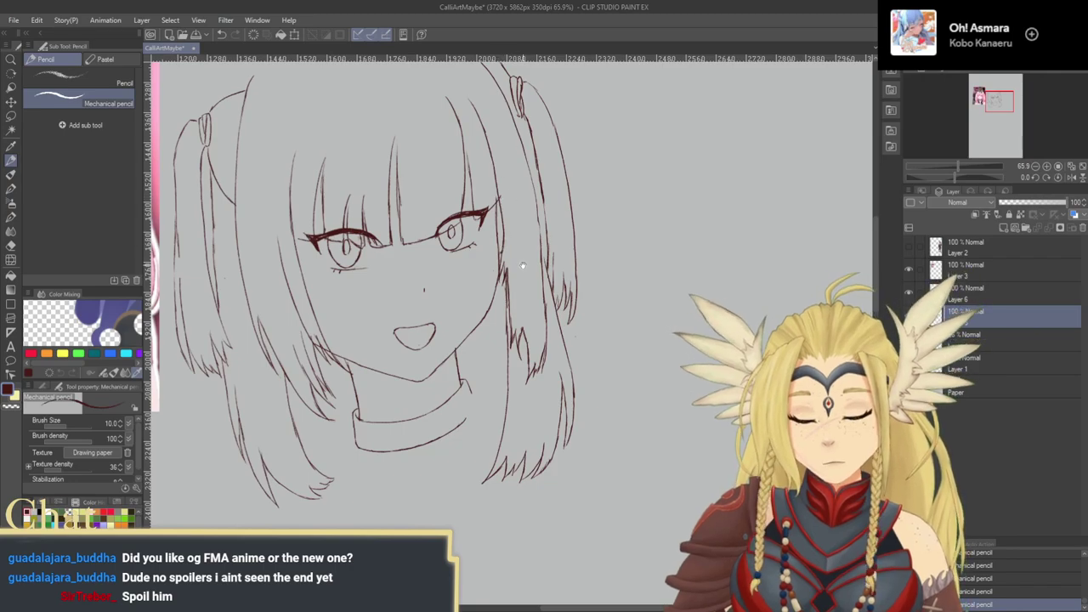
left_click_drag(521, 258, 551, 277)
left_click_drag(491, 348, 499, 299)
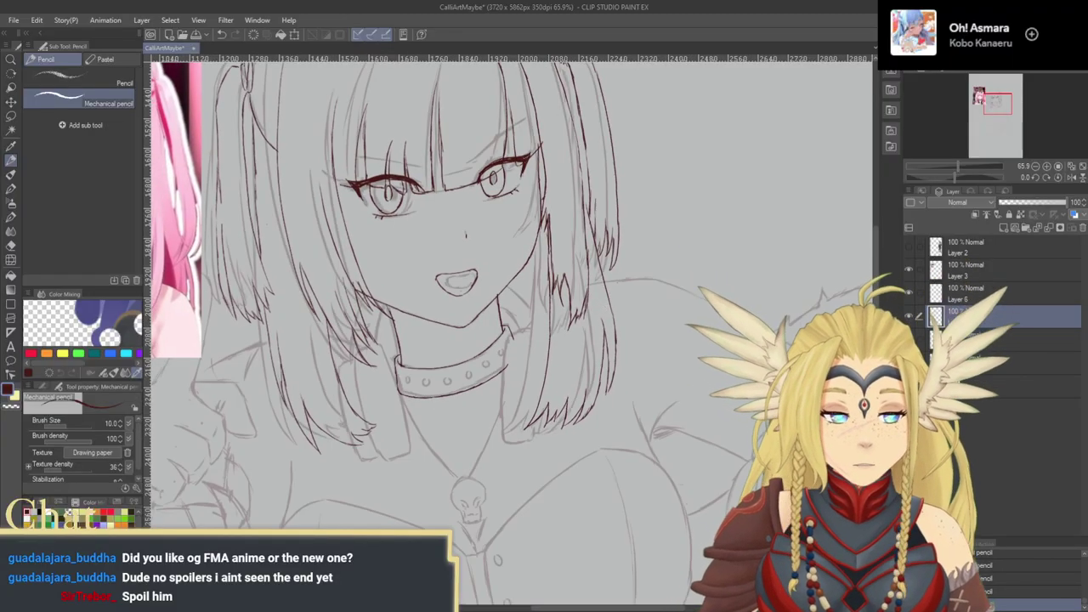
Step: Try outlining the headphone ear cup behind the hair on the face's right side, on Layer 5
left_click_drag(647, 380, 591, 352)
mouse_move(456, 306)
left_mouse_down()
mouse_move(476, 306)
mouse_move(449, 345)
mouse_move(450, 411)
left_mouse_up()
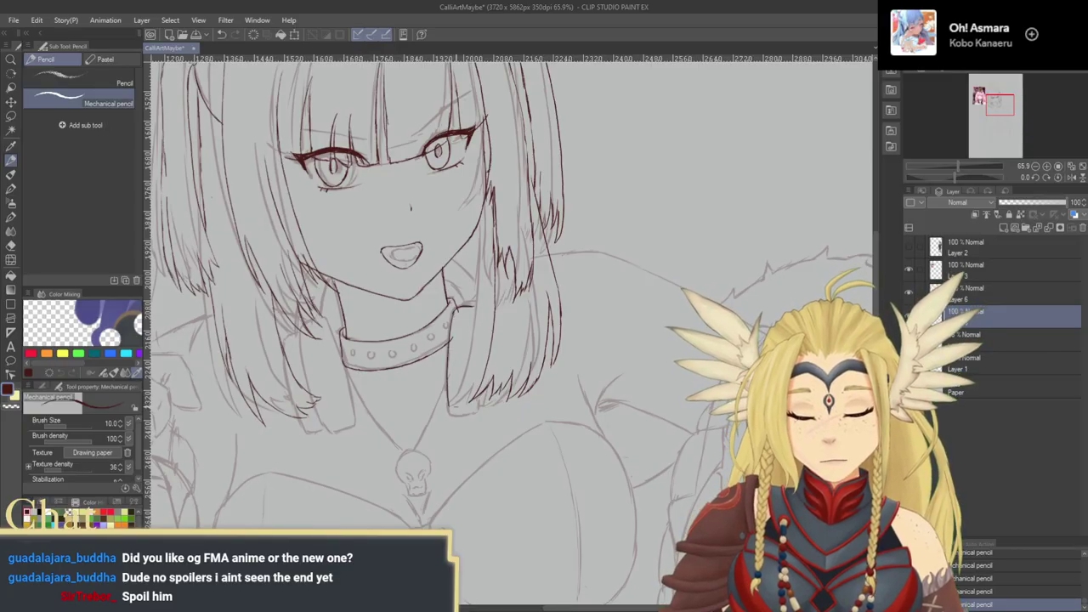
left_click_drag(483, 310, 483, 345)
mouse_move(482, 307)
left_mouse_down()
mouse_move(480, 371)
mouse_move(456, 404)
mouse_move(528, 403)
mouse_move(477, 420)
left_mouse_up()
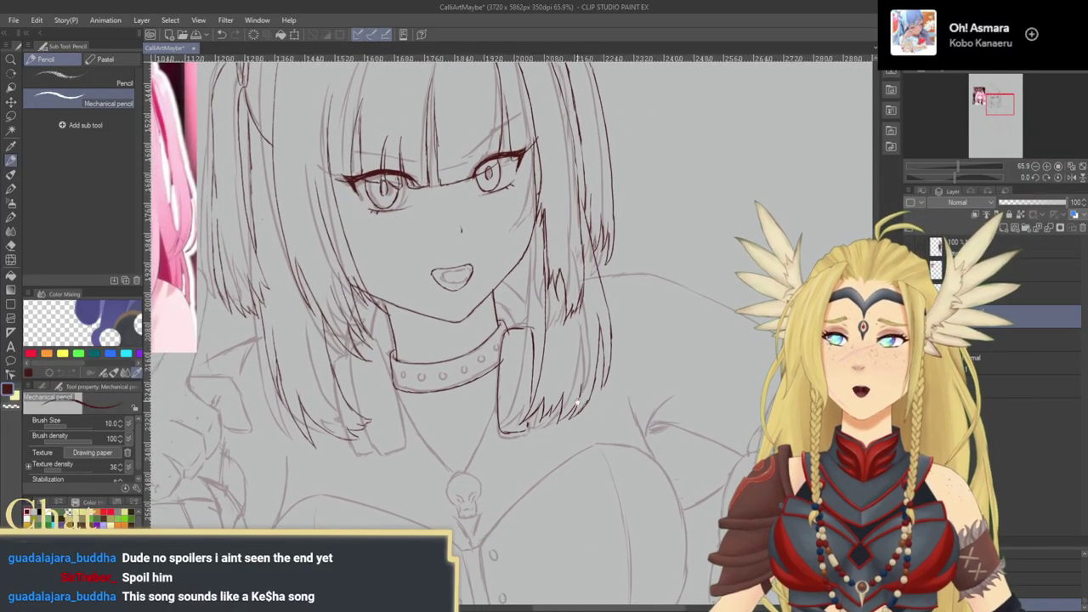
left_click_drag(472, 335, 523, 340)
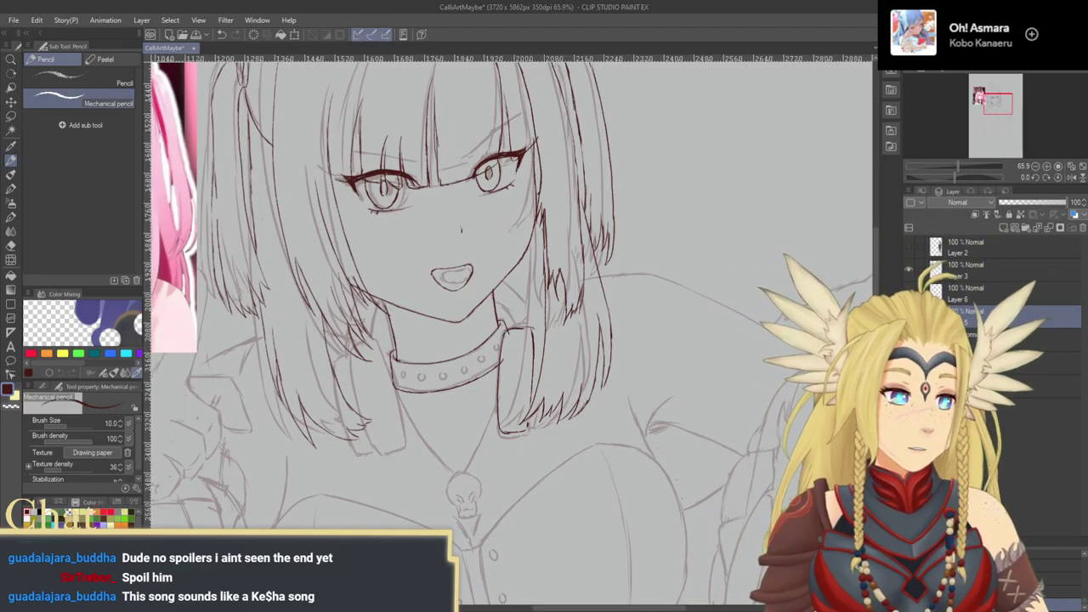
Step: Toggle layer visibility to check which layer holds the ear cup, and undo the ear-cup strokes
left_click(908, 316)
left_click(908, 270)
left_click(908, 270)
left_click(908, 271)
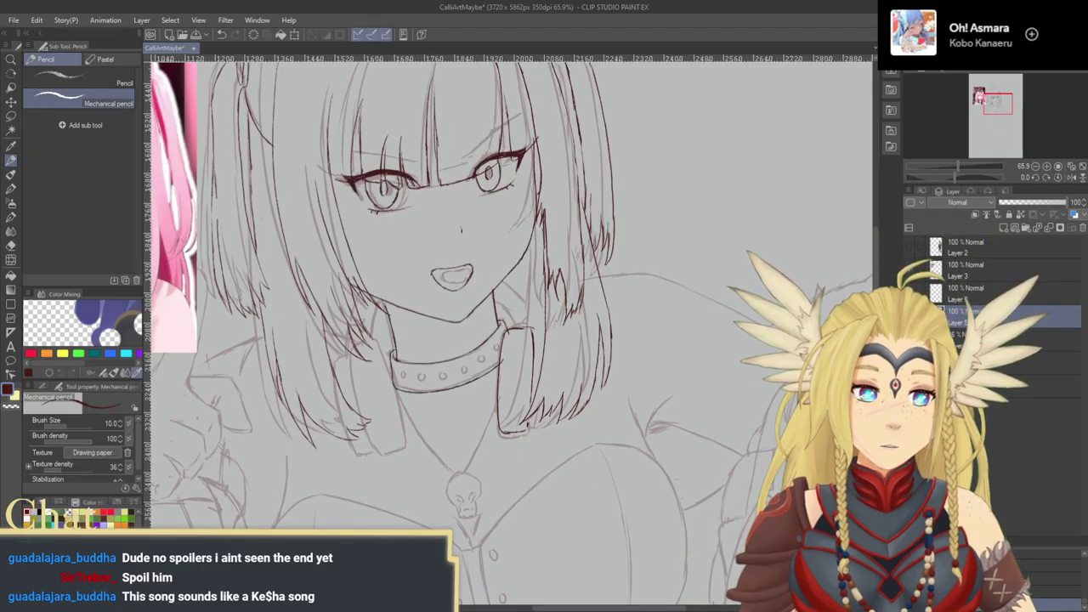
left_click(908, 270)
left_click(908, 270)
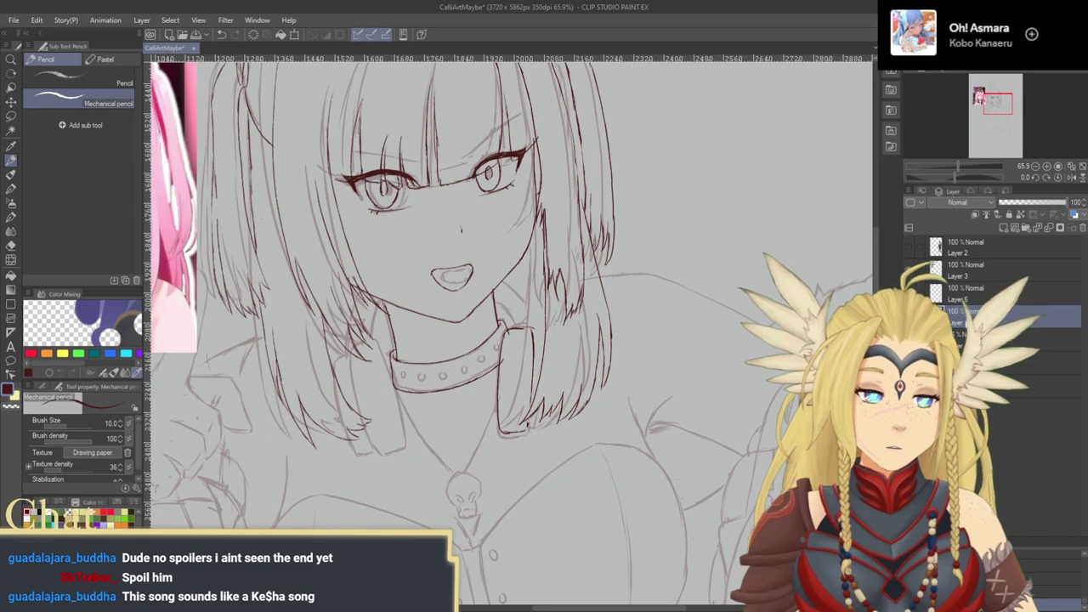
key("ctrl+z")
key("ctrl+z")
key("ctrl+z")
key("ctrl+z")
key("ctrl+z")
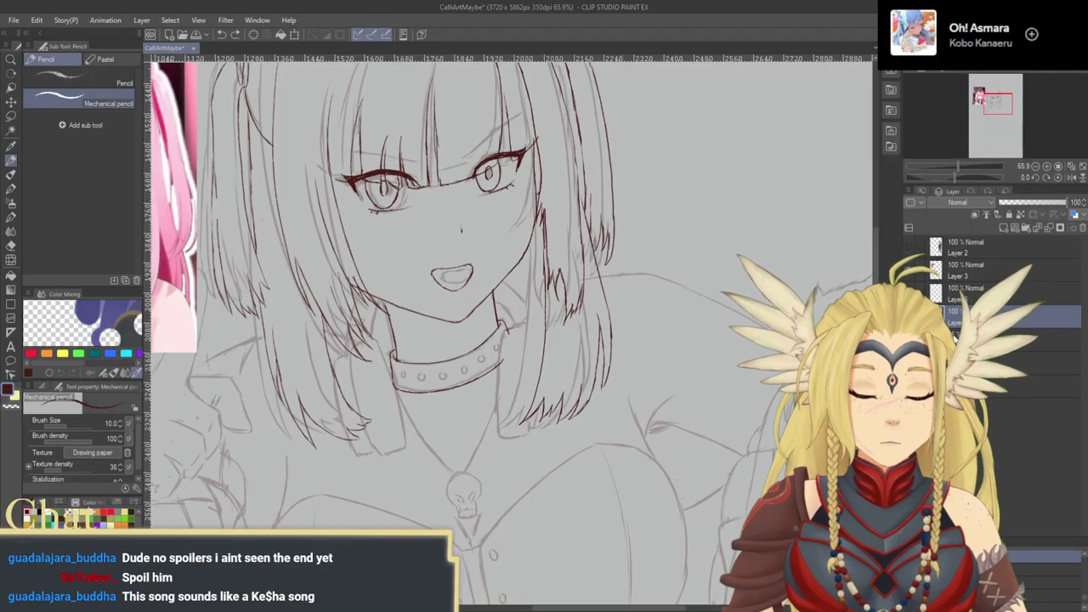
Step: Toggle the line-art layers to identify the face and choker lines, and make Layer 6 the active layer
left_click(955, 336)
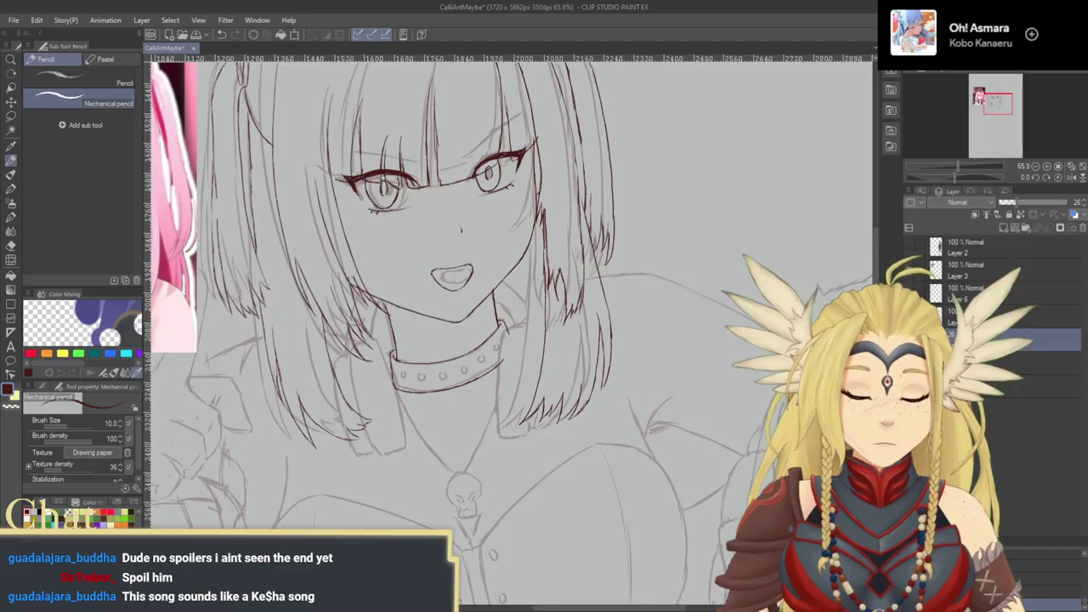
left_click(910, 293)
left_click(909, 293)
left_click(909, 316)
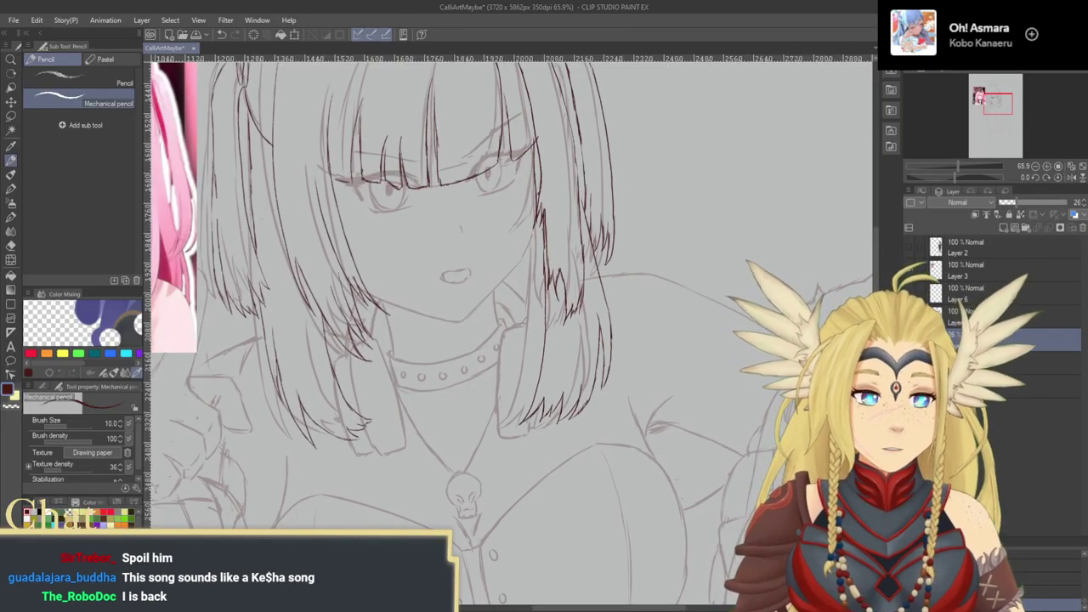
left_click(909, 270)
left_click(965, 293)
Step: Outline the top, inner side and lower end of the ear cup beside the choker's right end, redoing uneven strokes
left_click_drag(510, 306, 514, 295)
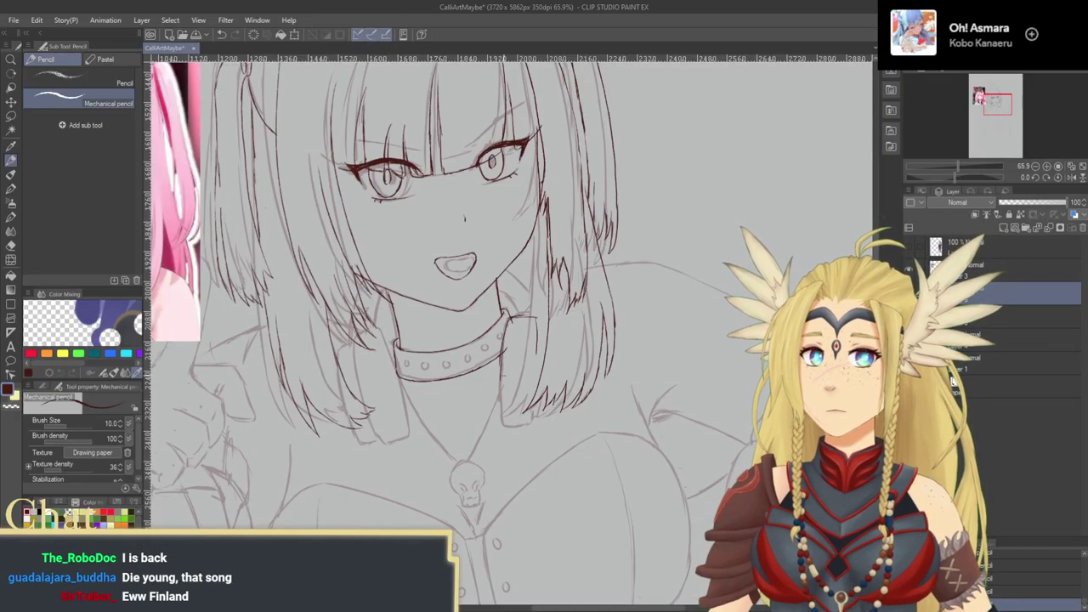
key("ctrl+z")
key("ctrl+z")
left_click_drag(511, 352, 537, 322)
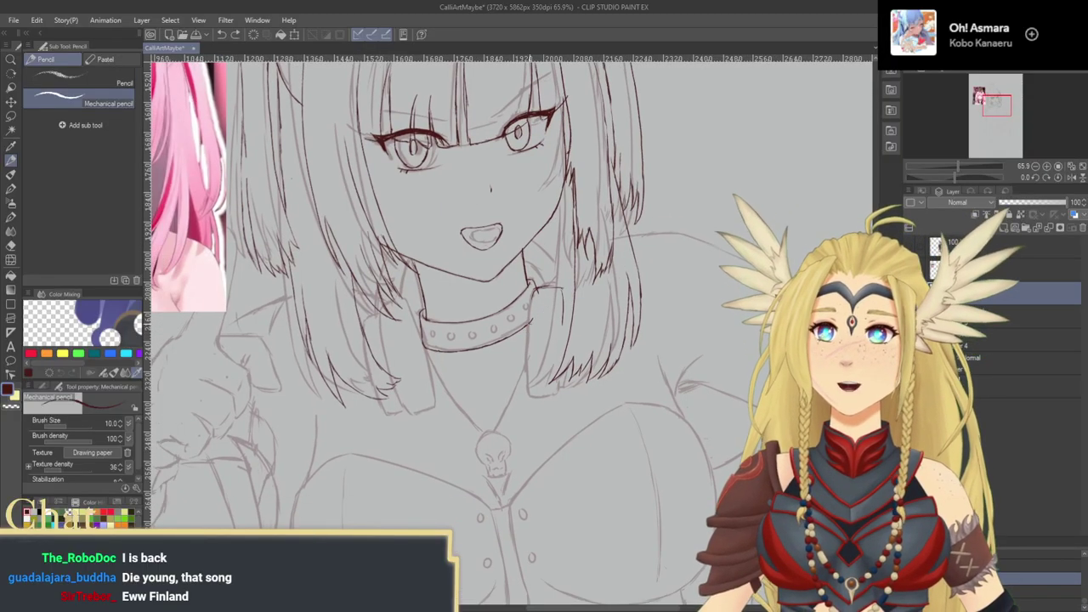
left_click_drag(533, 291, 529, 388)
left_click_drag(528, 347, 531, 390)
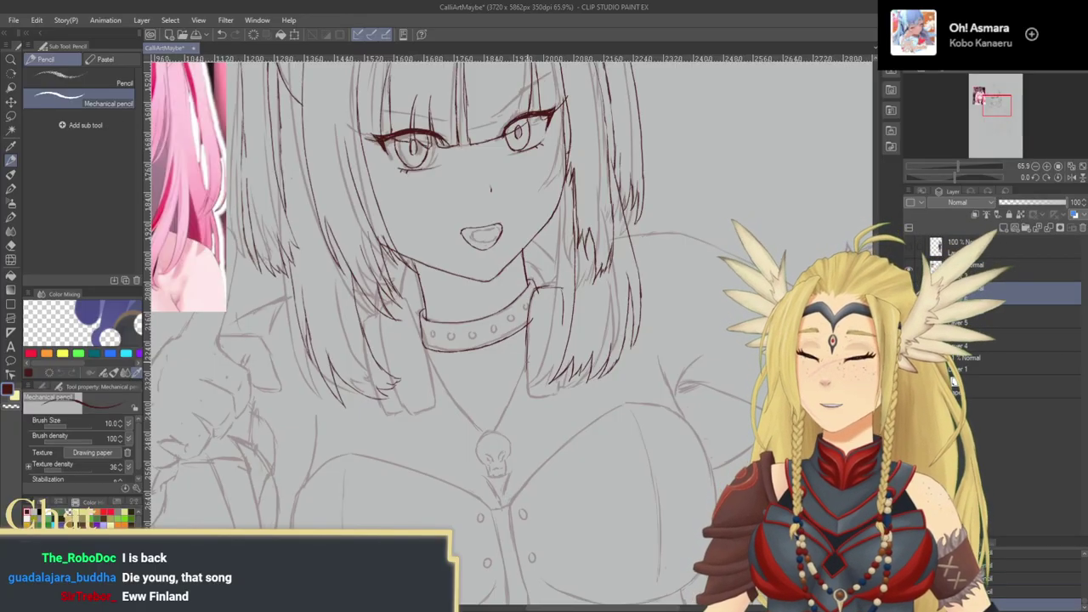
key("ctrl+z")
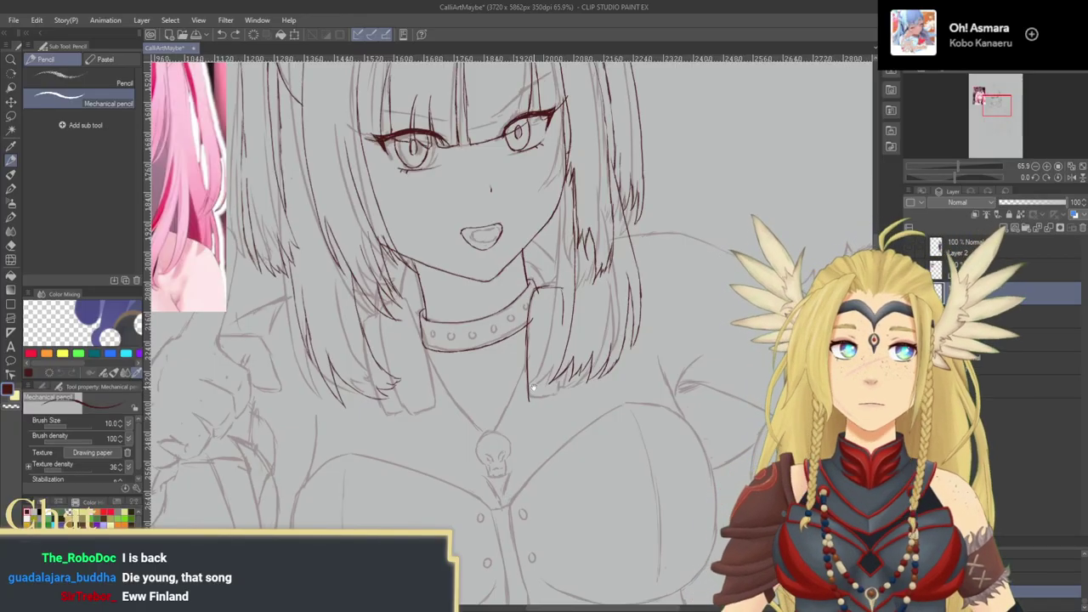
left_click_drag(533, 389, 532, 384)
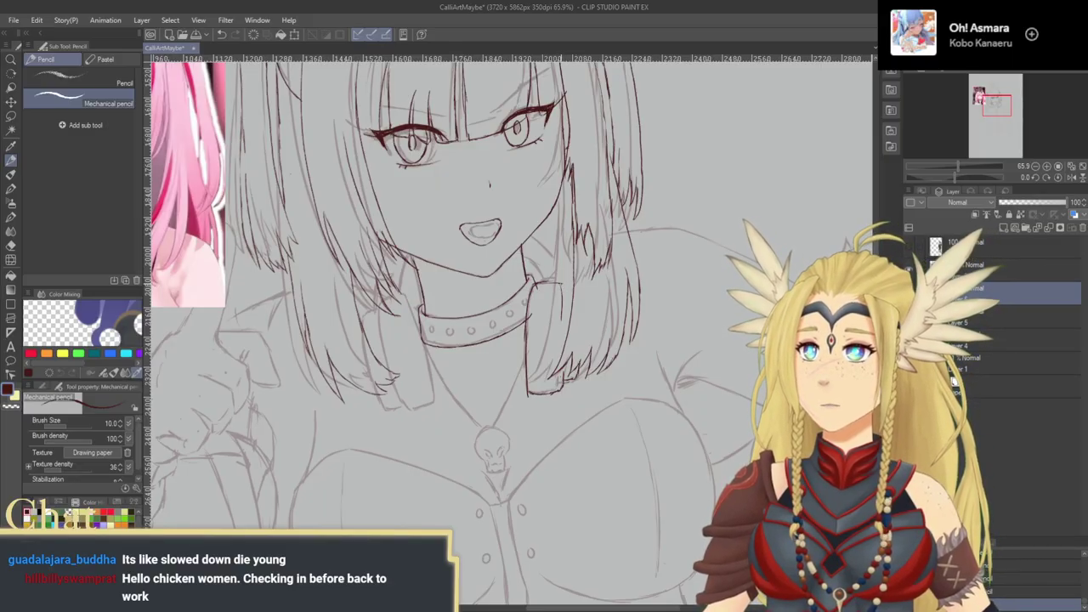
Step: Outline the top, outer side and lower end of the headphone ear cup beside the choker's left end
mouse_move(563, 293)
left_mouse_down()
mouse_move(559, 343)
mouse_move(553, 330)
left_mouse_up()
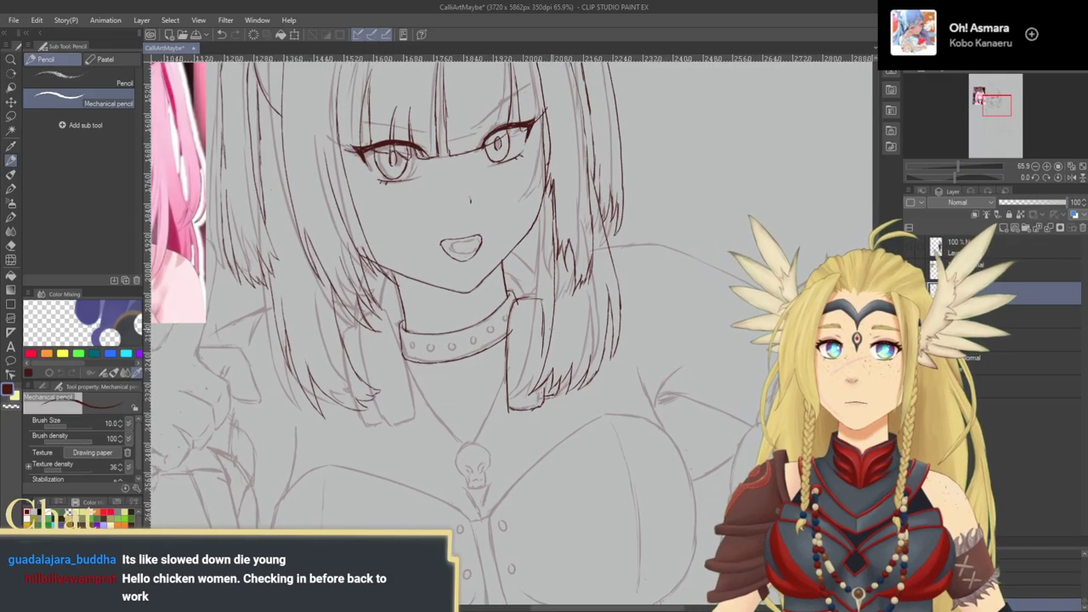
left_click_drag(563, 274, 628, 263)
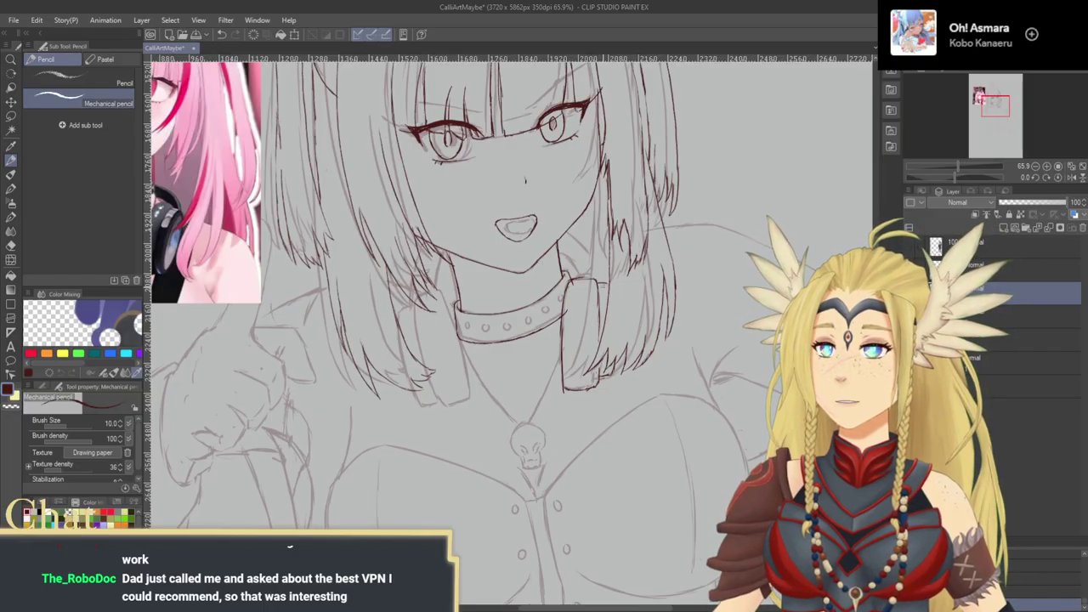
left_click_drag(591, 306, 599, 339)
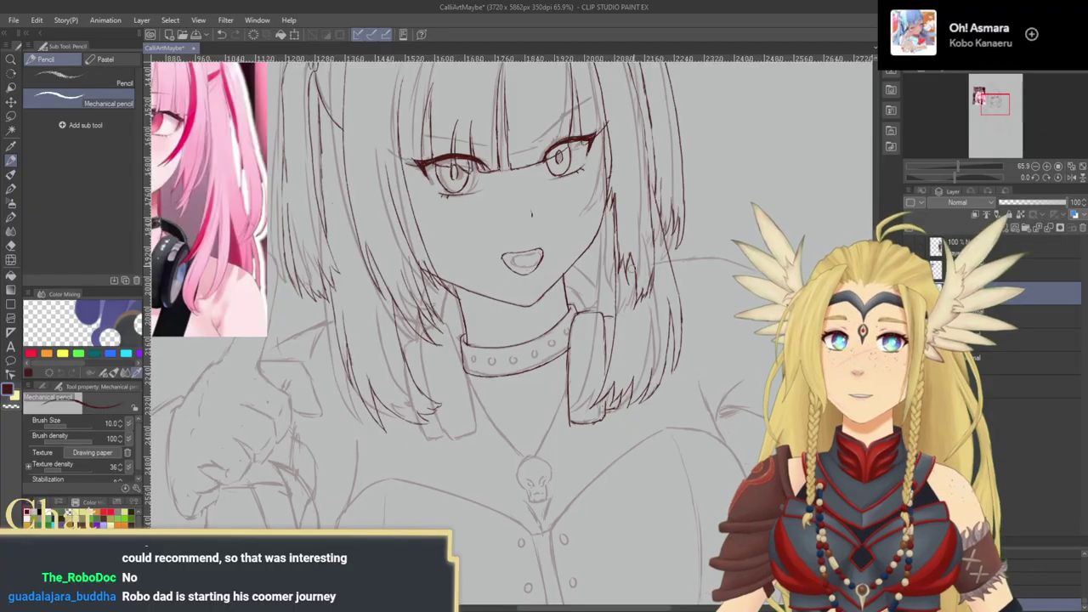
left_click_drag(637, 262, 780, 239)
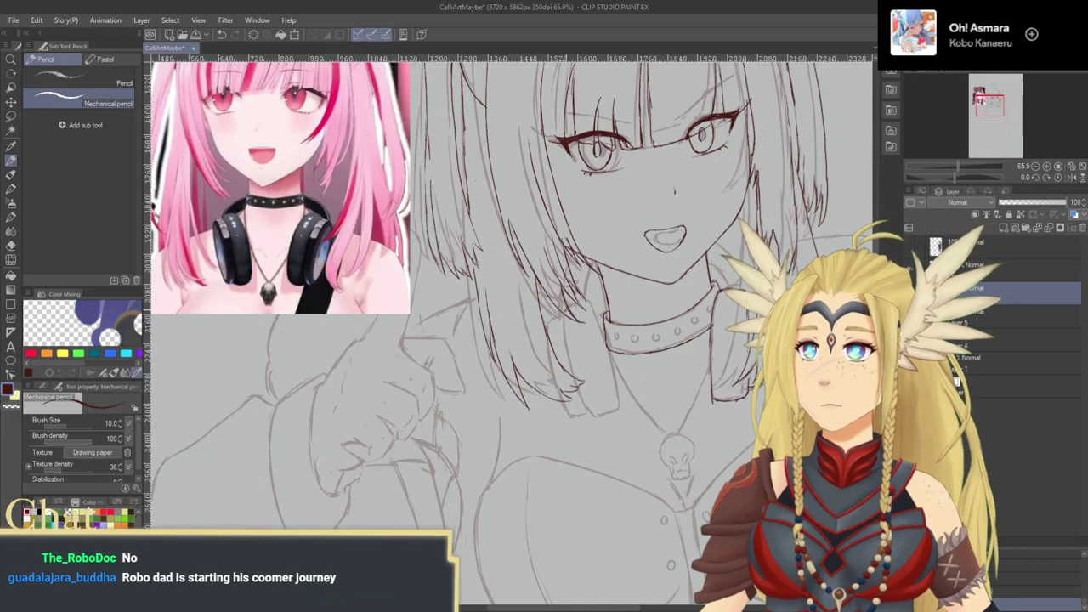
mouse_move(599, 315)
left_mouse_down()
mouse_move(557, 322)
mouse_move(562, 315)
mouse_move(539, 330)
mouse_move(557, 395)
left_mouse_up()
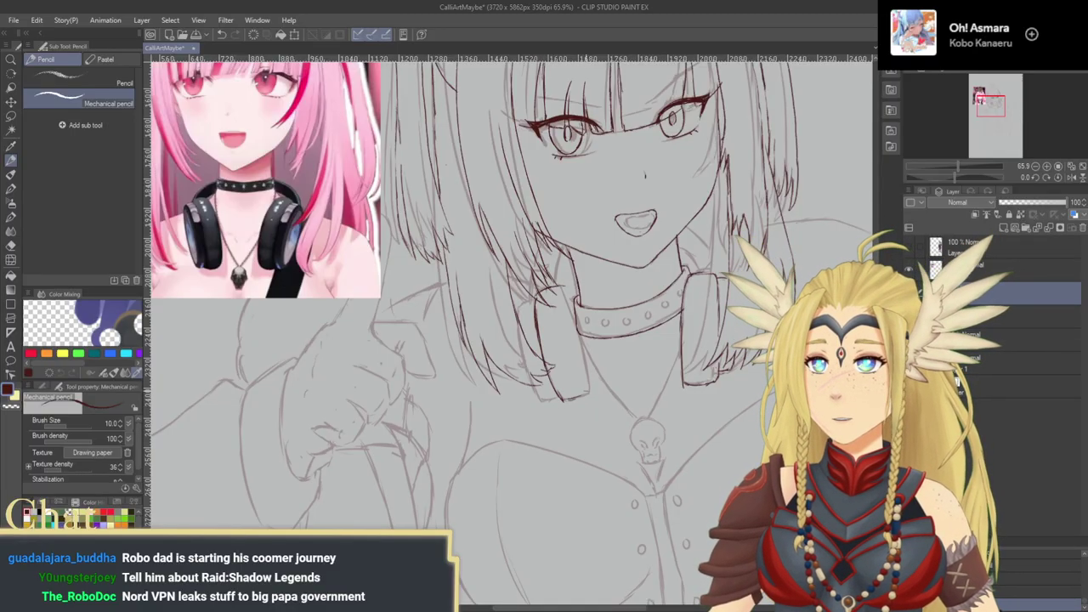
Step: Draw the inner side and rounded outer pad of the left headphone ear cup, redoing uneven strokes
left_click_drag(564, 292, 586, 375)
key("ctrl+z")
key("ctrl+z")
key("ctrl+z")
left_click_drag(562, 289, 588, 391)
key("ctrl+z")
key("ctrl+z")
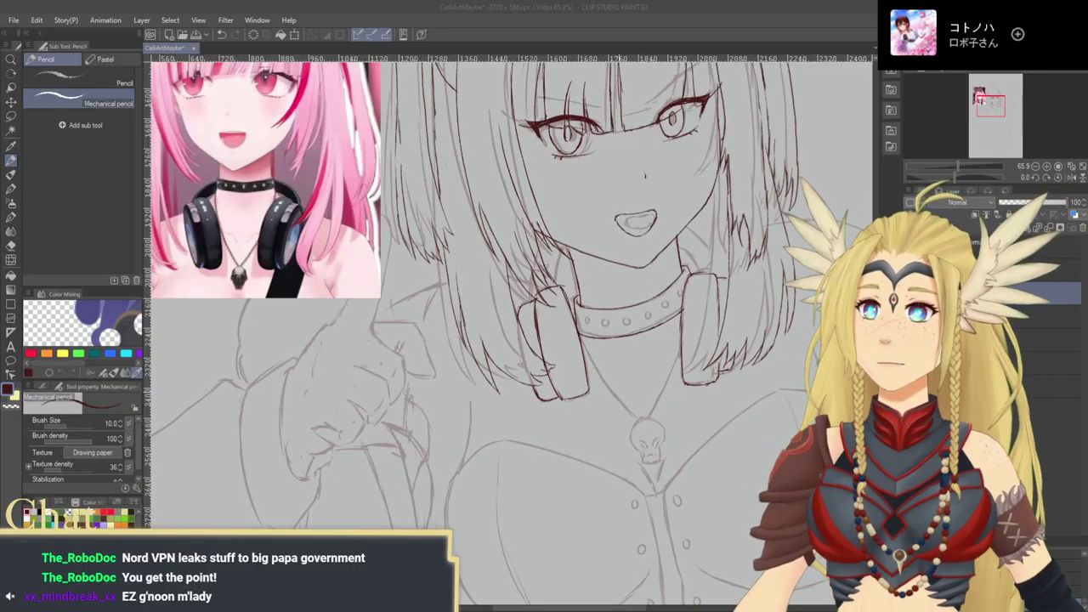
Step: Draw the headphone band segments rising from both ear cups along the sides of the neck
left_click(581, 356)
mouse_move(652, 285)
left_mouse_down()
mouse_move(668, 361)
mouse_move(559, 389)
mouse_move(581, 388)
mouse_move(630, 355)
mouse_move(637, 364)
mouse_move(659, 352)
mouse_move(569, 310)
mouse_move(521, 326)
left_mouse_up()
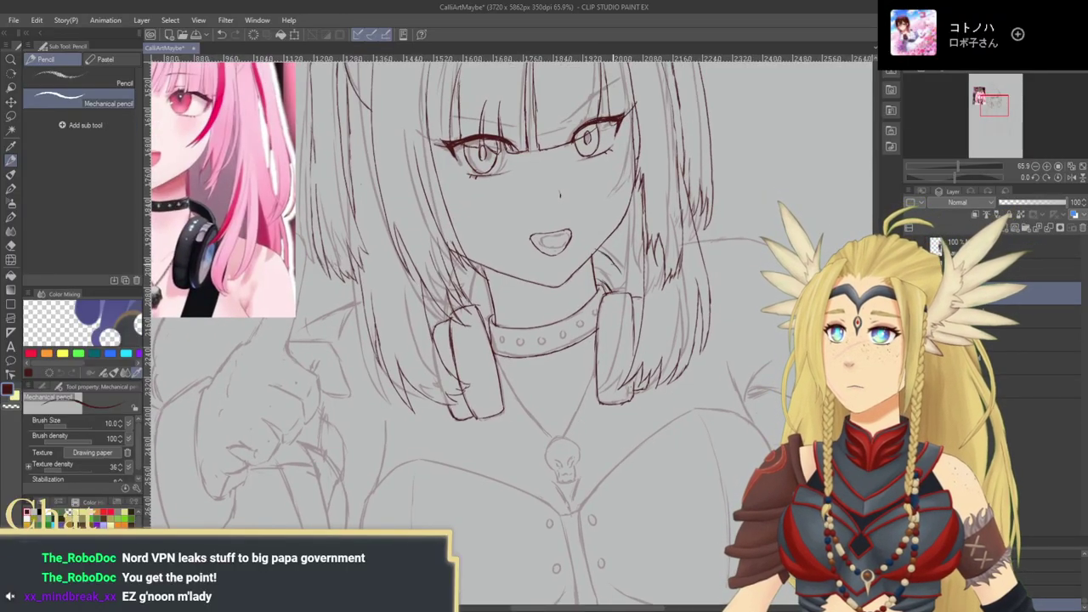
left_click_drag(521, 326, 567, 314)
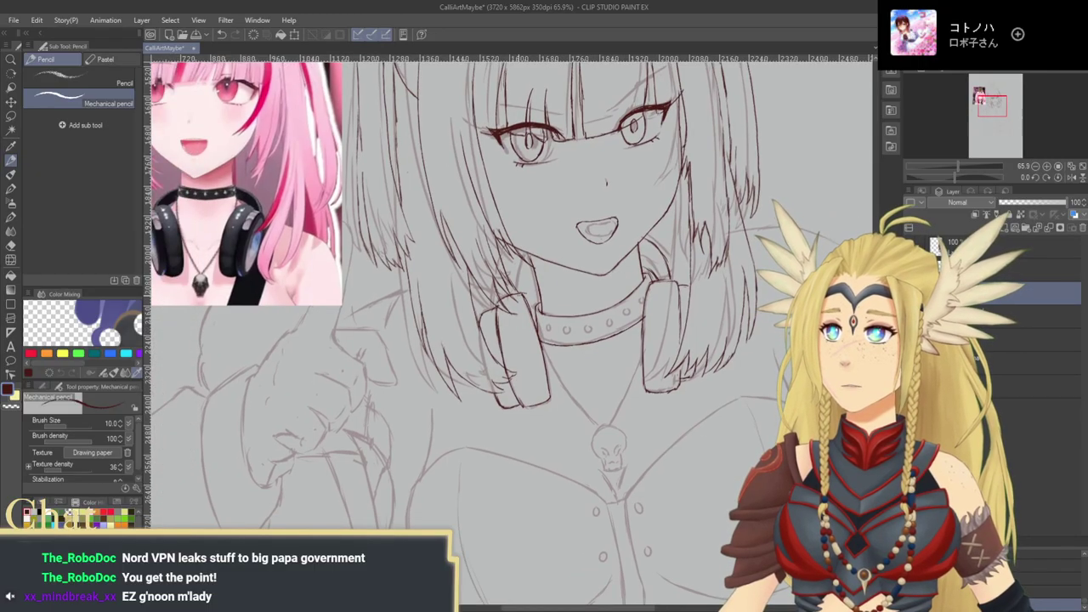
mouse_move(517, 290)
left_mouse_down()
mouse_move(522, 260)
mouse_move(497, 283)
left_mouse_up()
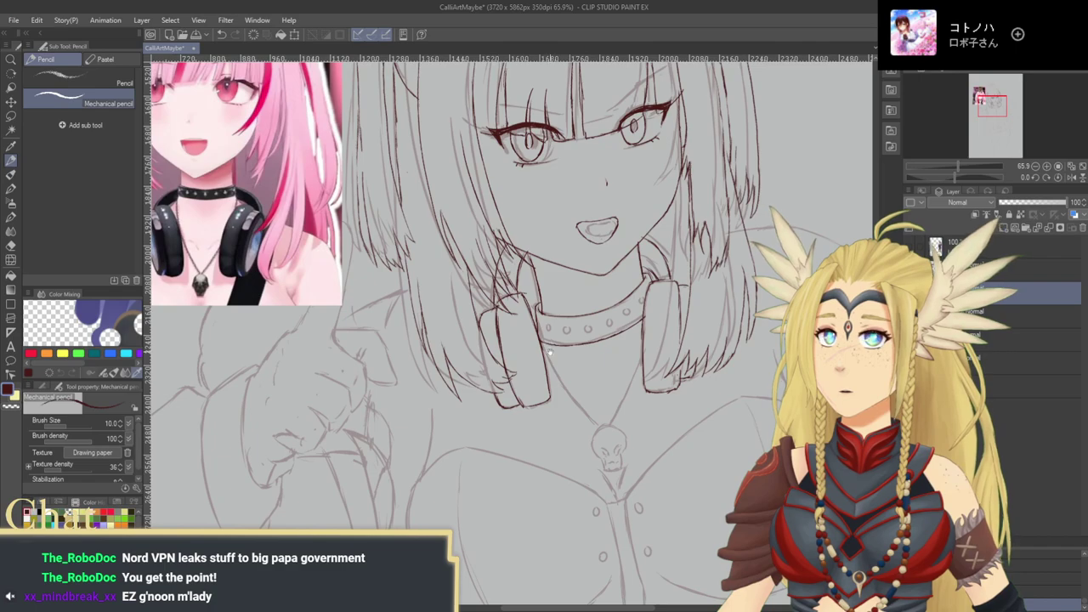
Step: Show the full-body reference layer to examine the outfit and corset lacing, and hide it again
left_click_drag(549, 344, 476, 344)
mouse_move(596, 483)
left_mouse_down()
mouse_move(538, 305)
mouse_move(561, 216)
left_mouse_up()
mouse_move(568, 340)
left_mouse_down()
mouse_move(592, 439)
mouse_move(604, 323)
left_mouse_up()
left_click_drag(557, 273, 594, 278)
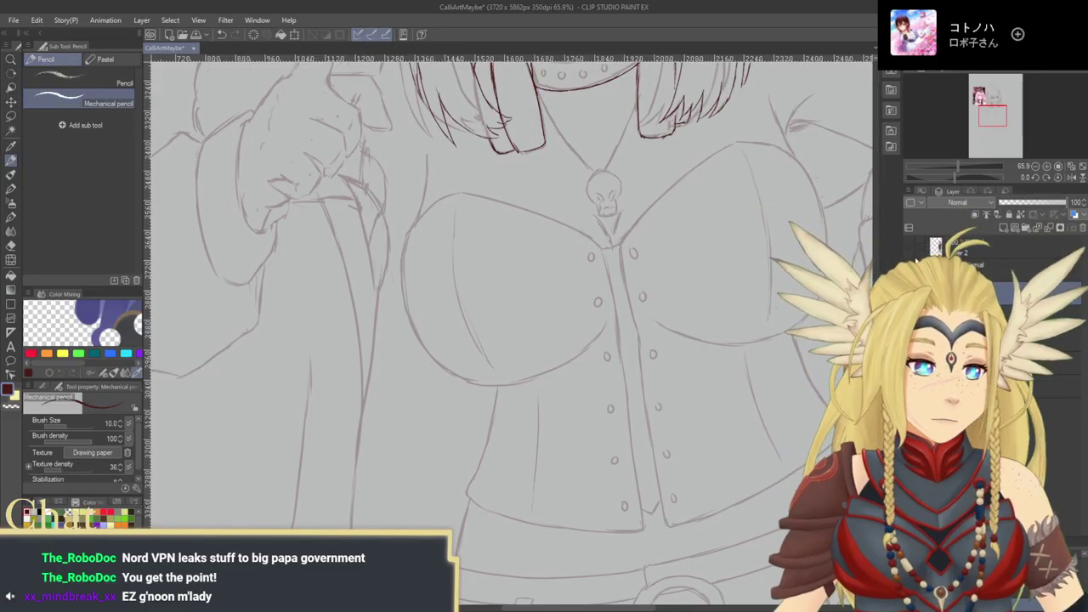
left_click_drag(855, 280, 652, 323)
left_click_drag(825, 350, 567, 415)
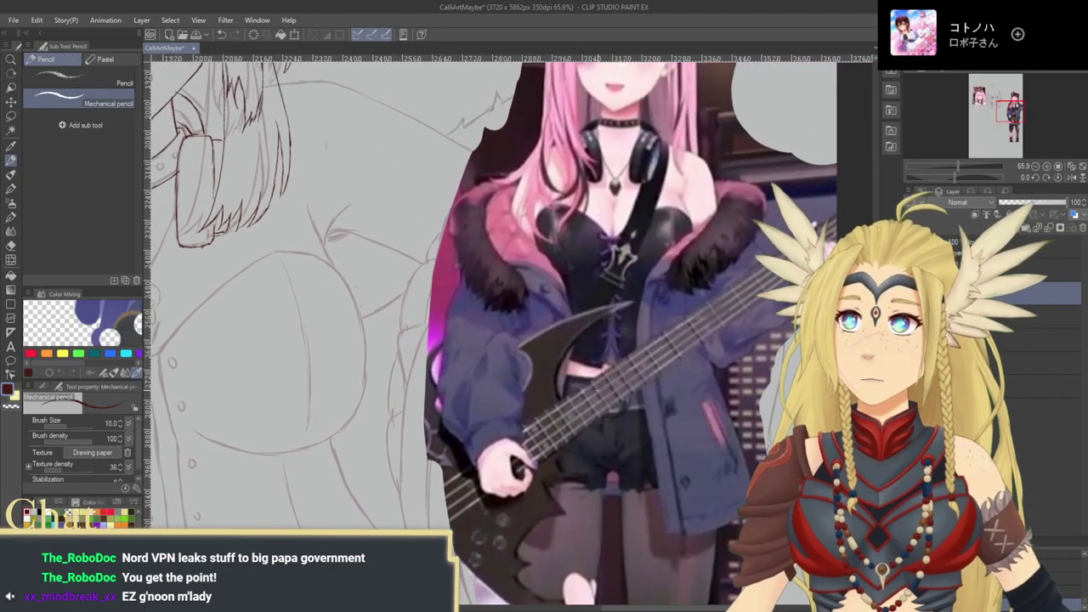
left_click_drag(482, 372, 740, 374)
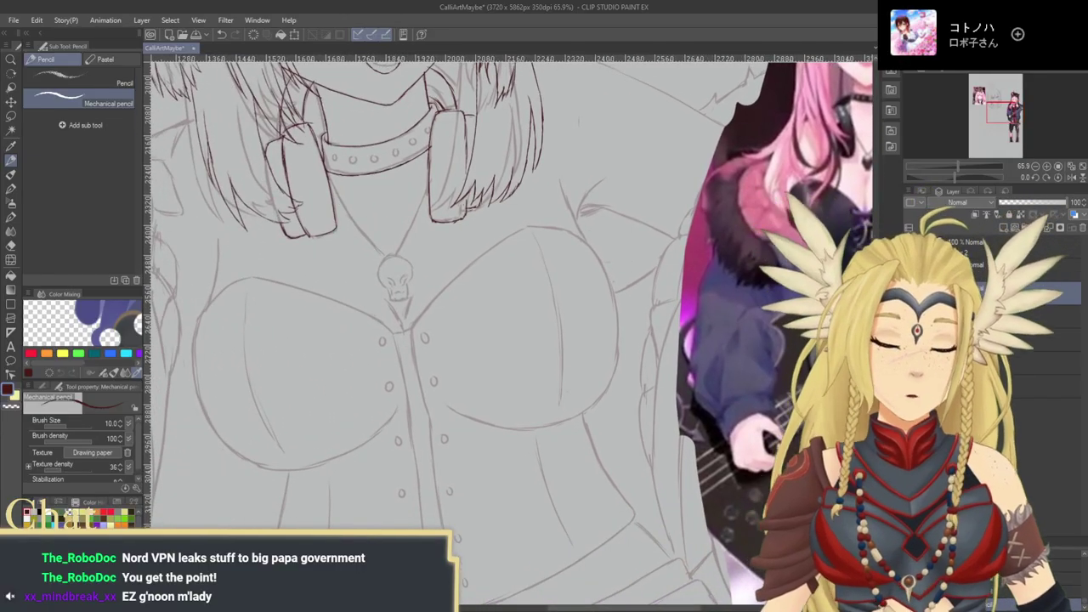
left_click(912, 250)
left_click_drag(614, 319, 729, 248)
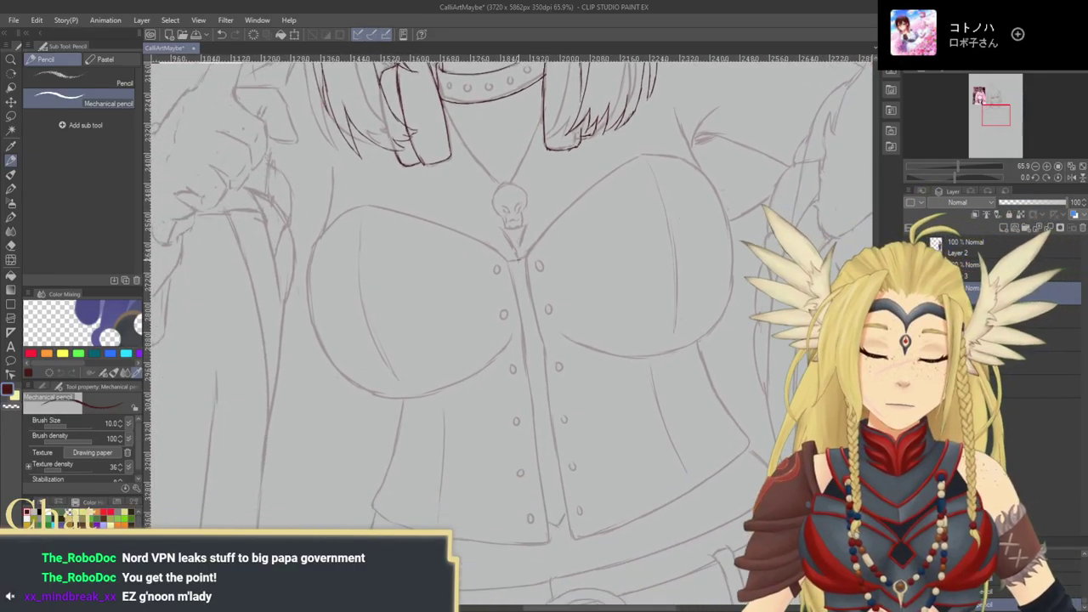
Step: Outline the horizontal lace joining the topmost pair of eyelets on the corset front, redoing the first stroke at closer view
mouse_move(496, 268)
left_mouse_down()
mouse_move(541, 265)
mouse_move(534, 271)
mouse_move(557, 308)
mouse_move(535, 302)
mouse_move(545, 328)
left_mouse_up()
key("ctrl+z")
left_click(11, 60)
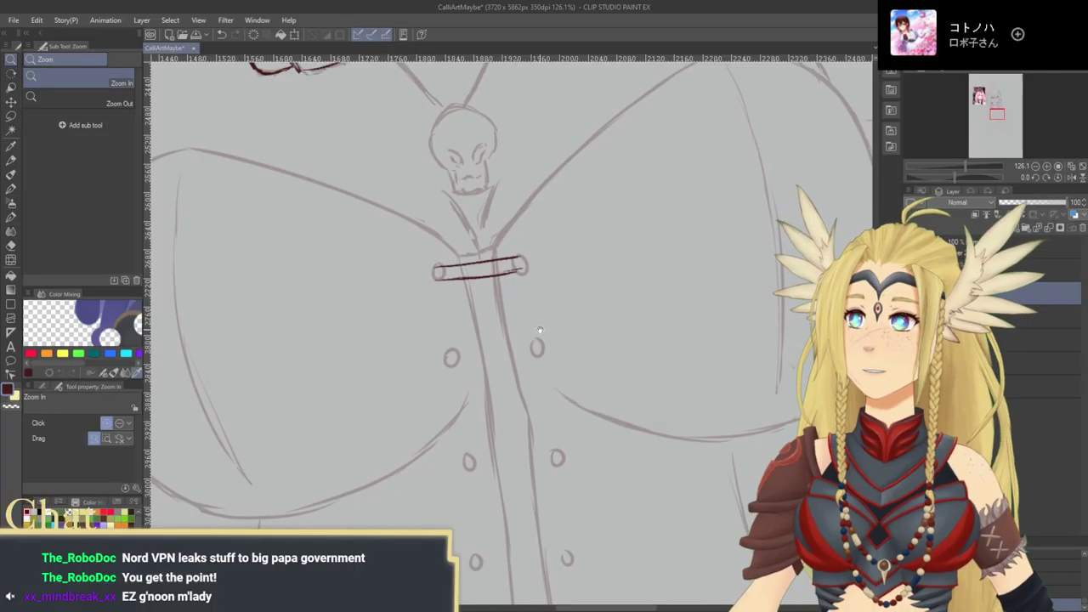
scroll(541, 327, "down", 1)
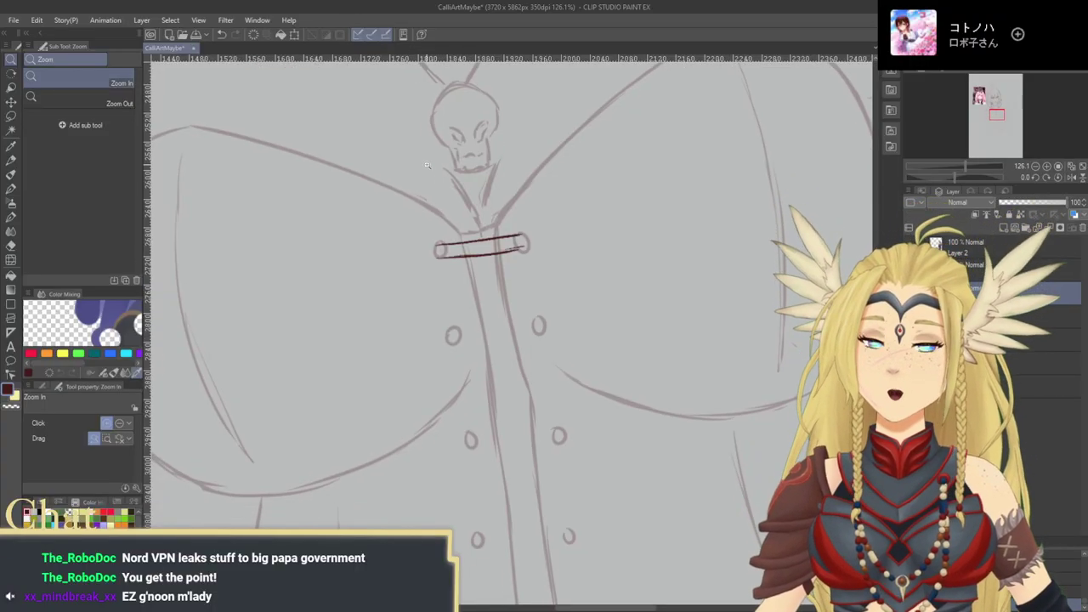
Step: Draw the two edges of the diagonal lace running from the placket's left edge to the second right eyelet
key("p")
mouse_move(568, 371)
left_mouse_down()
mouse_move(599, 300)
mouse_move(541, 294)
mouse_move(494, 266)
left_mouse_up()
left_click_drag(400, 173, 458, 210)
left_click_drag(399, 188, 467, 224)
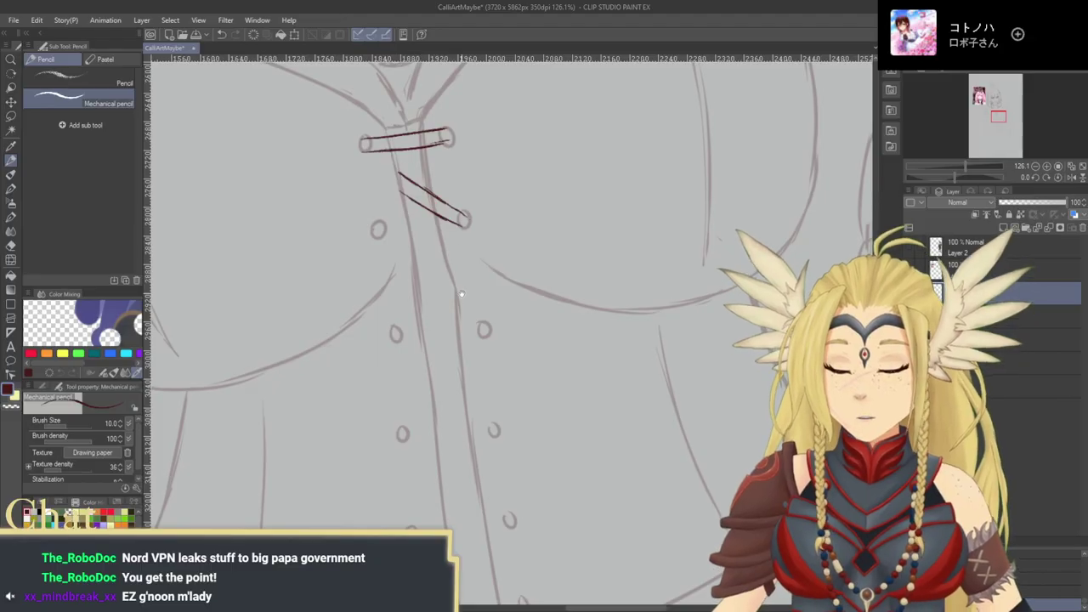
Step: Draw the diagonal lace down to the third right eyelet and erase its part outside the placket's left edge
left_click_drag(461, 295, 415, 206)
left_click_drag(332, 138, 438, 238)
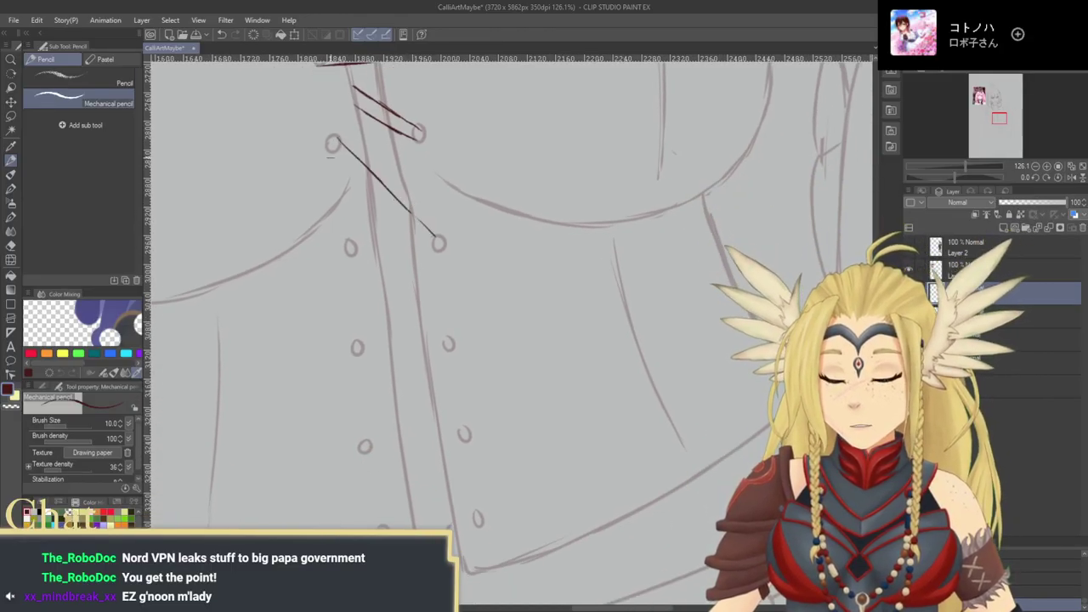
left_click_drag(340, 157, 437, 244)
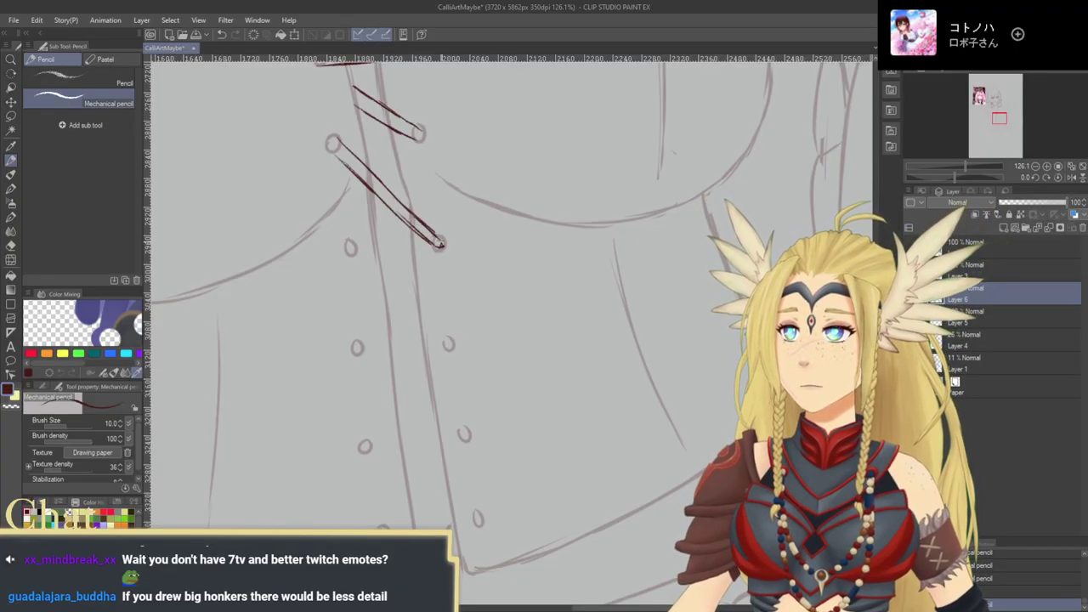
left_click_drag(454, 358, 490, 374)
left_click_drag(423, 139, 446, 291)
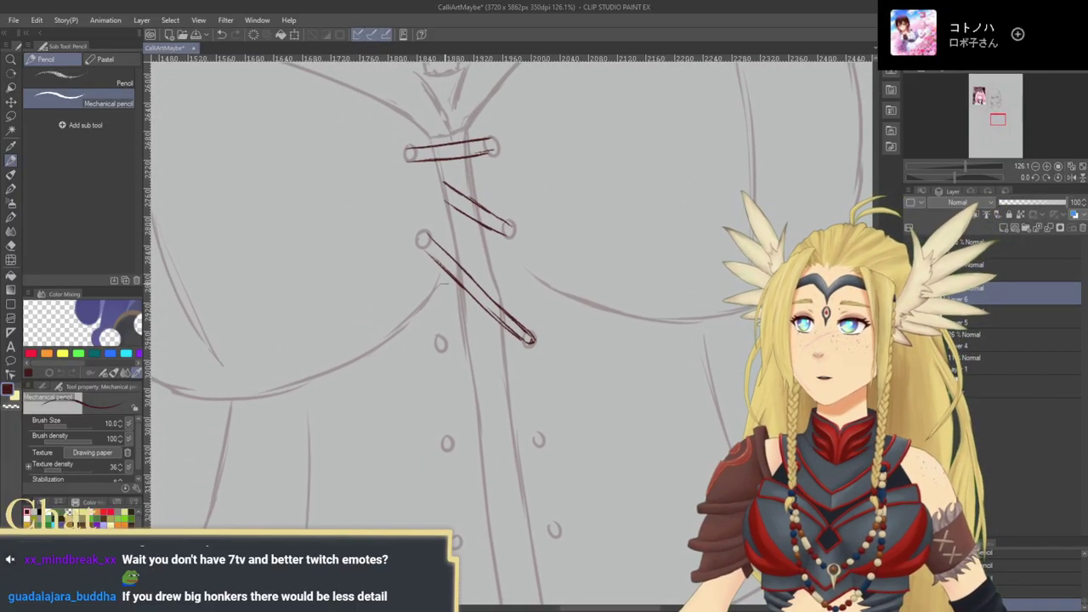
left_click_drag(440, 224, 456, 294)
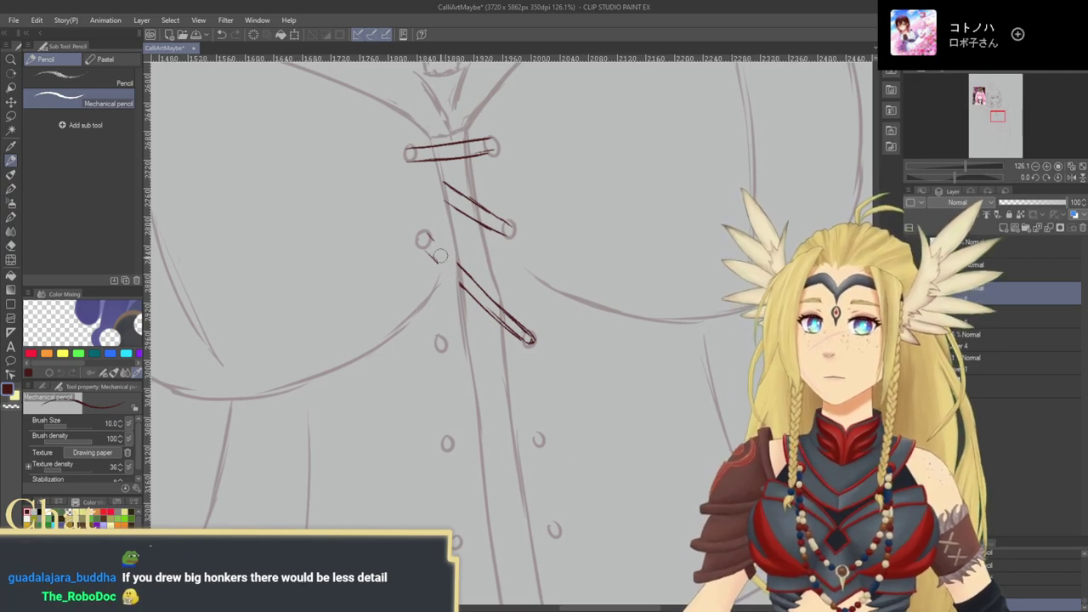
Step: Draw the diagonal lace down to the fourth right eyelet and erase its part outside the placket's left edge
left_click_drag(425, 225, 352, 117)
left_click_drag(364, 231, 459, 322)
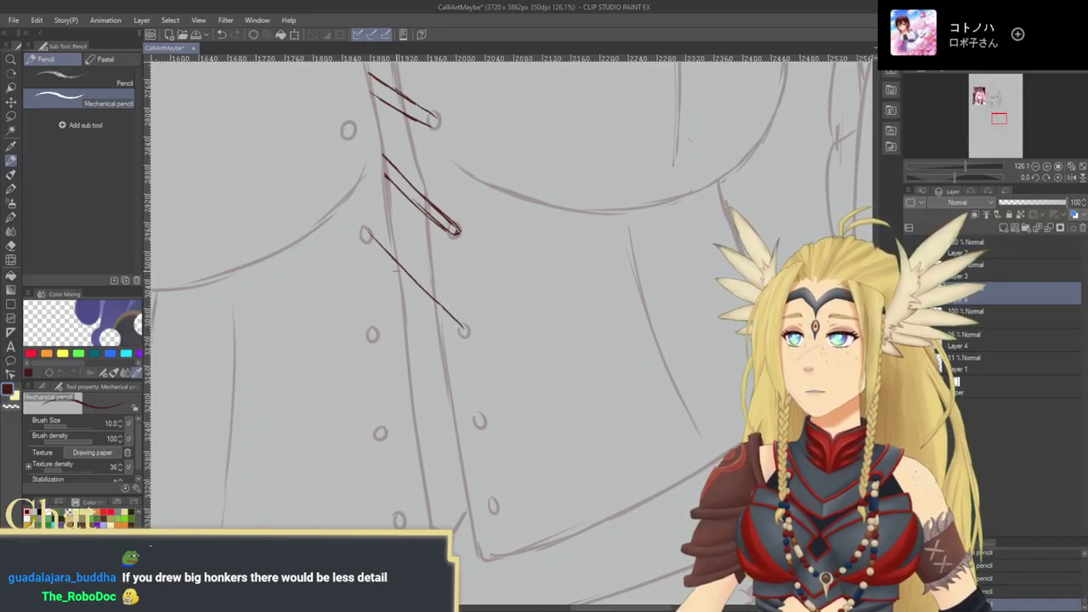
left_click_drag(384, 265, 467, 337)
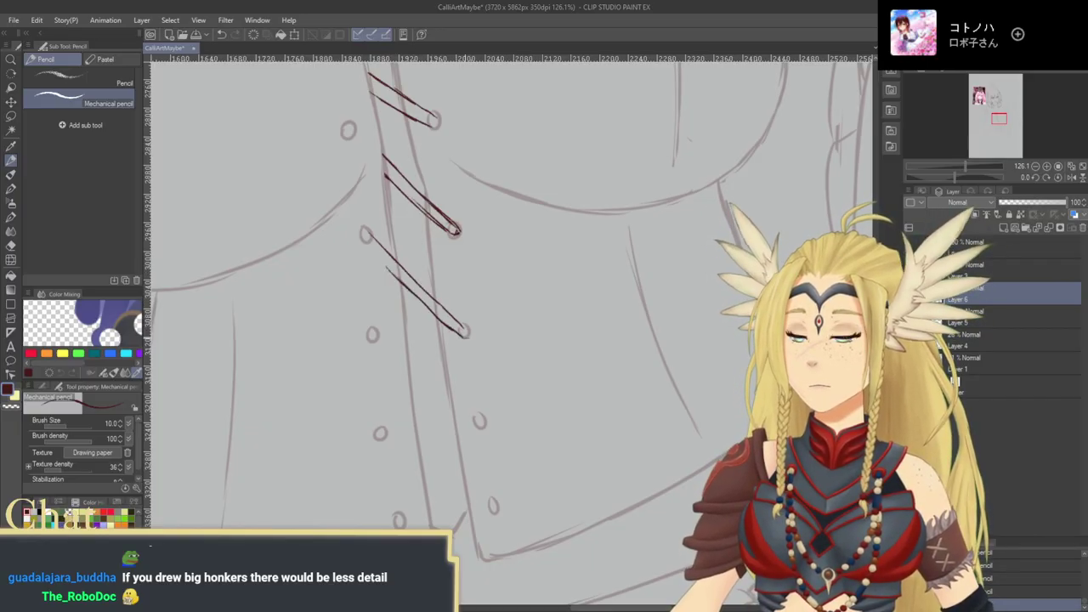
left_click_drag(426, 308, 479, 346)
left_click_drag(420, 279, 438, 286)
mouse_move(483, 389)
left_mouse_down()
mouse_move(406, 252)
mouse_move(423, 292)
left_mouse_up()
left_click_drag(584, 327, 559, 340)
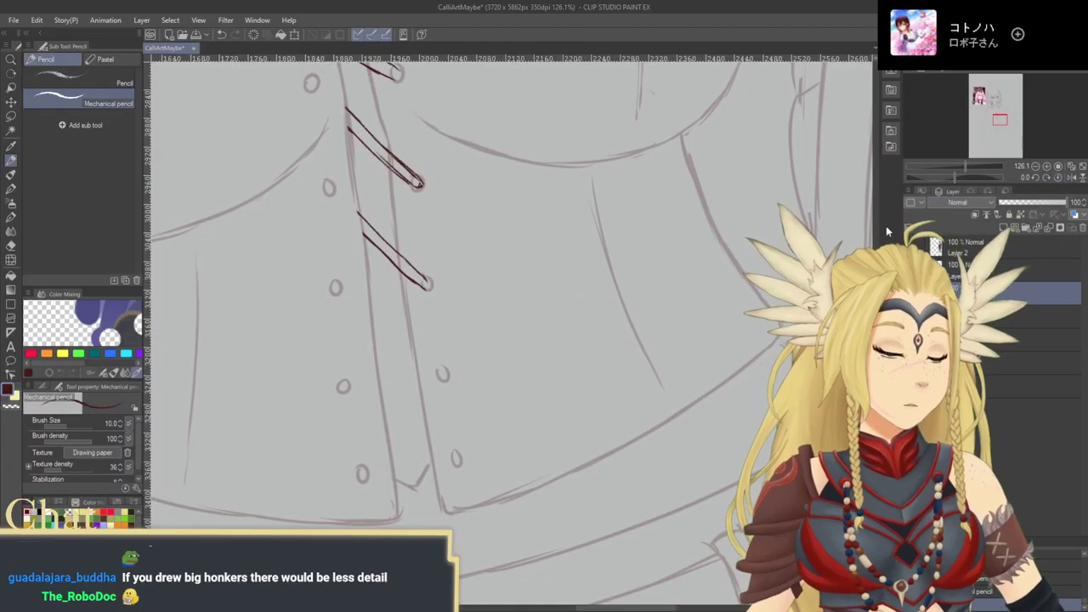
left_click_drag(505, 320, 482, 307)
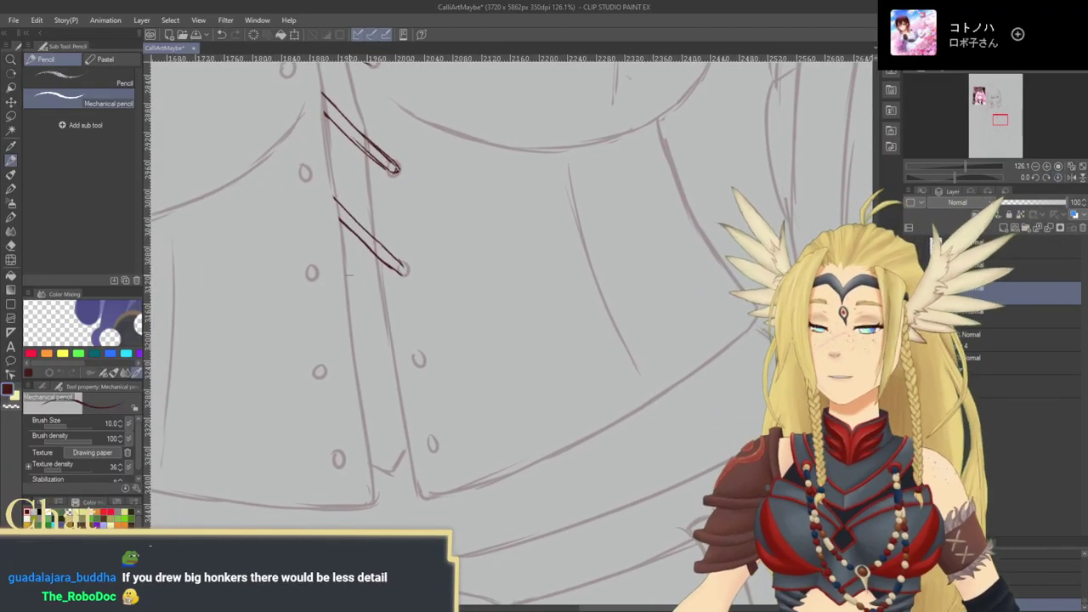
Step: Draw the diagonal lace down to the fifth right eyelet, redoing its upper edge, and trim it at the placket's left edge
left_click_drag(315, 271, 410, 351)
key("ctrl+z")
key("ctrl+z")
key("ctrl+z")
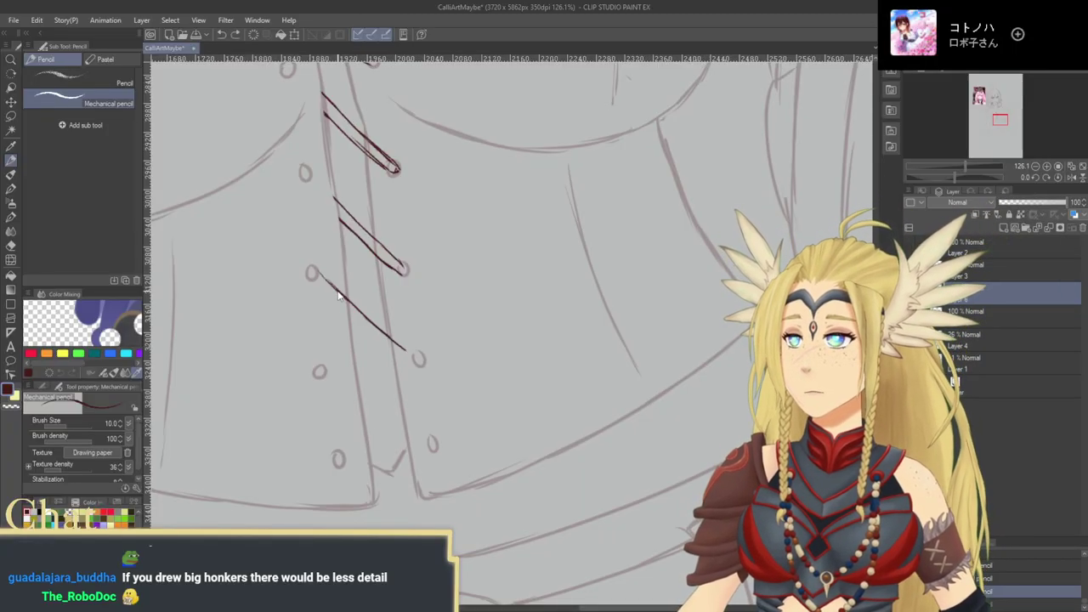
mouse_move(318, 271)
left_mouse_down()
mouse_move(413, 349)
mouse_move(350, 312)
mouse_move(420, 364)
left_mouse_up()
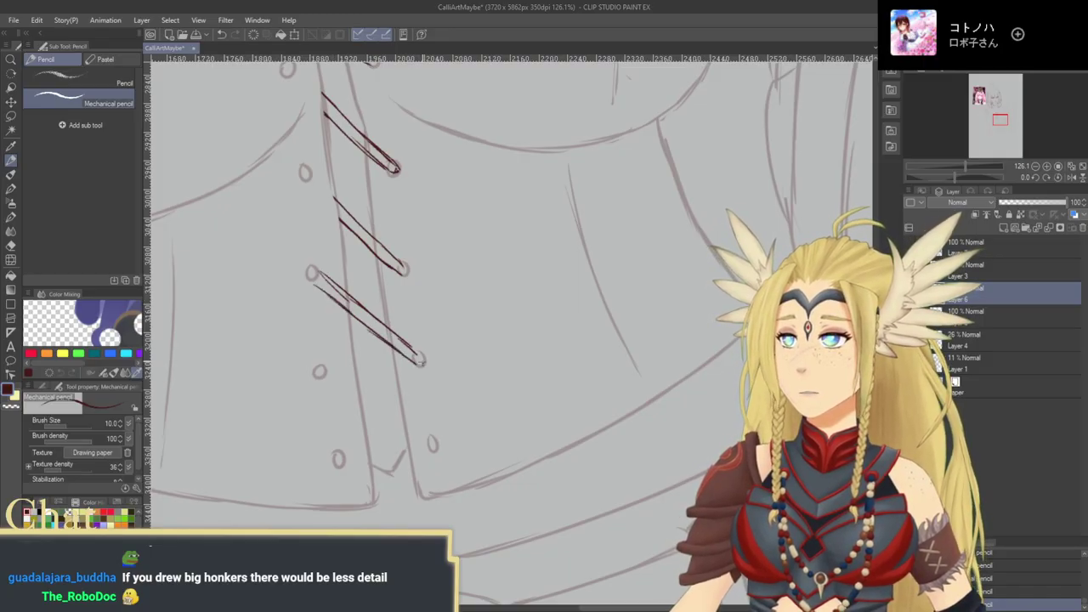
mouse_move(328, 294)
left_mouse_down()
mouse_move(335, 284)
mouse_move(340, 304)
mouse_move(322, 279)
left_mouse_up()
Step: Draw the diagonal lace down to the lowest right eyelet, trim it at the placket's left edge and refine its edges
mouse_move(400, 372)
left_mouse_down()
mouse_move(342, 255)
mouse_move(427, 337)
left_mouse_up()
left_click_drag(334, 266, 420, 331)
left_click_drag(333, 268, 423, 328)
left_click_drag(324, 276, 430, 346)
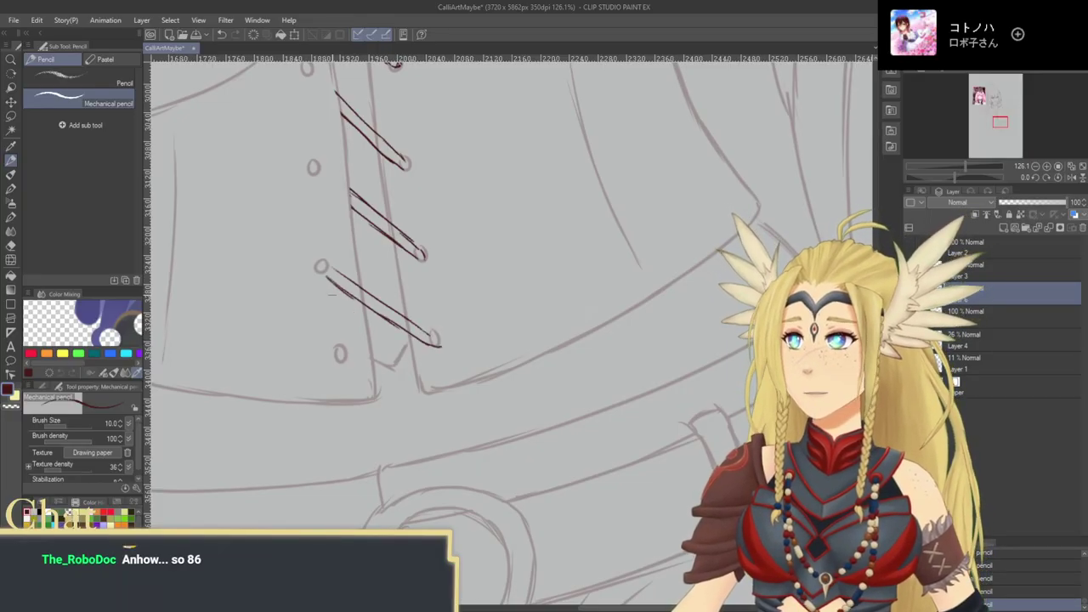
mouse_move(347, 280)
left_mouse_down()
mouse_move(359, 314)
mouse_move(325, 286)
left_mouse_up()
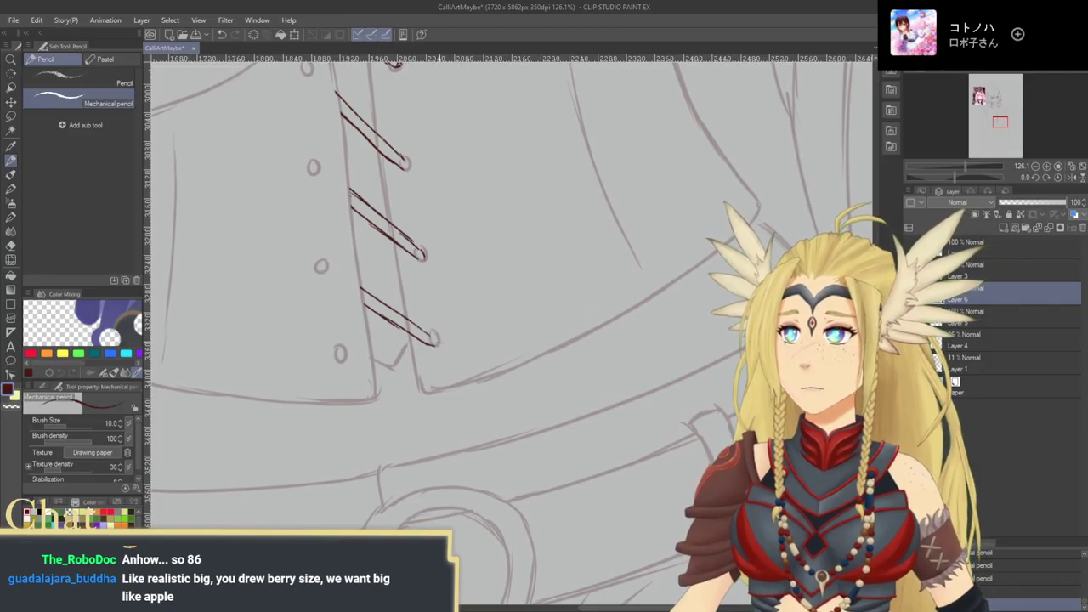
left_click_drag(360, 285, 439, 338)
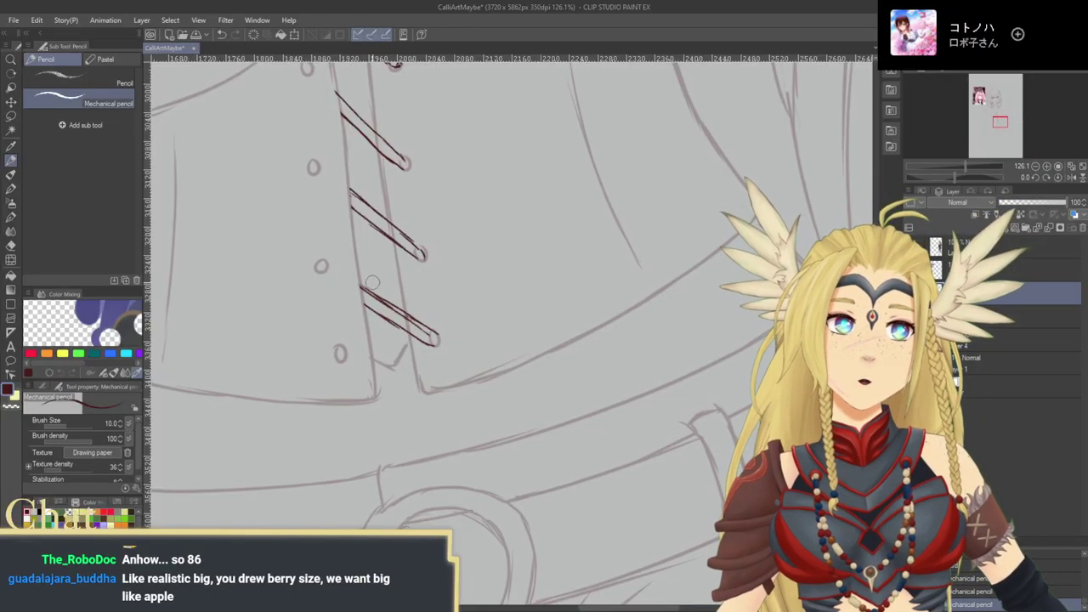
left_click_drag(368, 296, 427, 336)
Step: Draw the crossing lace from the second left eyelet up over the diagonal lace beneath the top strap
left_click_drag(391, 384, 417, 506)
left_click_drag(412, 233, 479, 407)
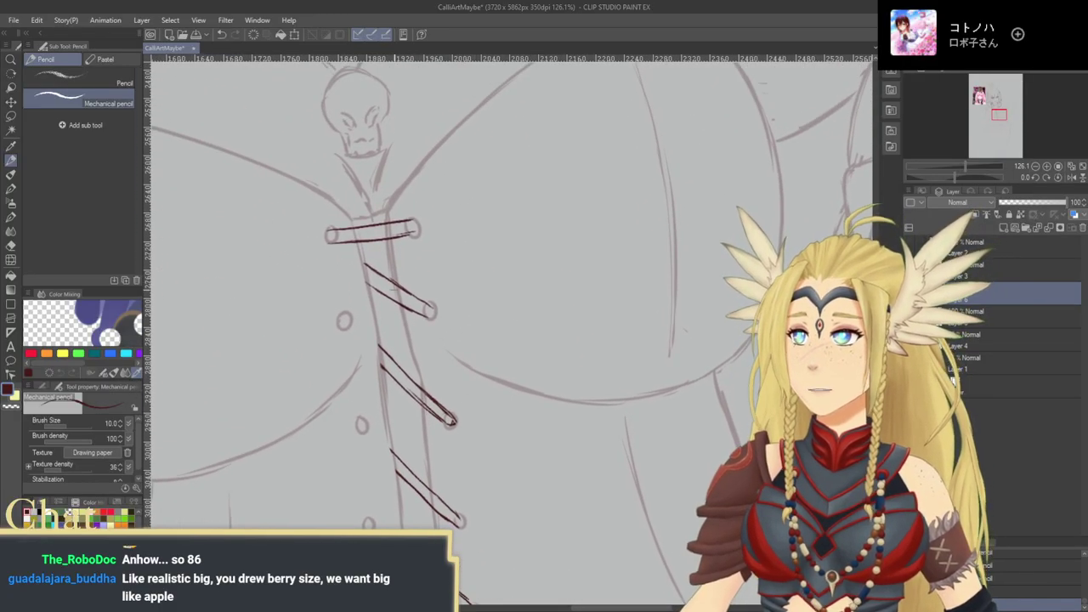
left_click_drag(340, 323, 382, 264)
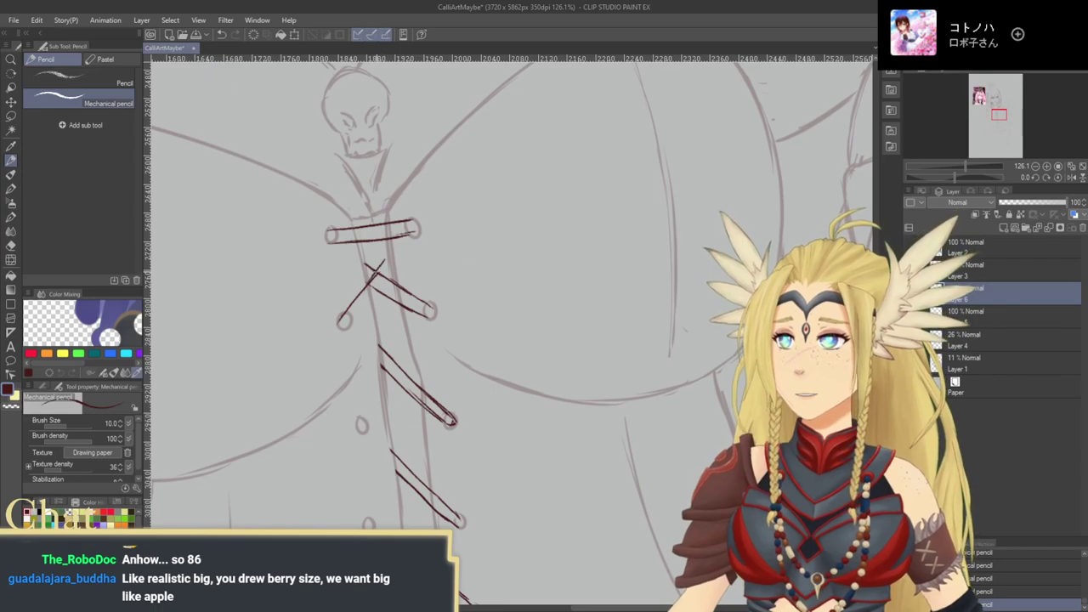
left_click_drag(342, 330, 391, 276)
Step: Try drawing the crossing lace from the third left eyelet up over the diagonal lace, and undo its strokes
scroll(389, 349, "down", 3)
left_click_drag(342, 337, 391, 253)
mouse_move(344, 345)
left_mouse_down()
mouse_move(406, 258)
mouse_move(406, 237)
left_mouse_up()
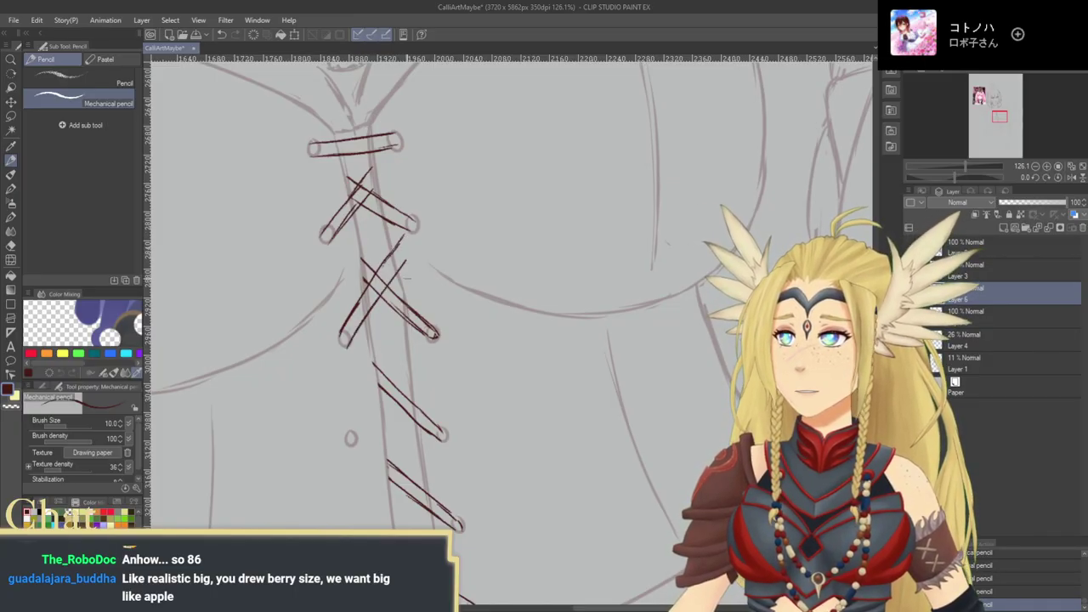
left_click_drag(393, 316, 397, 283)
key("ctrl+z")
key("ctrl+z")
key("ctrl+z")
key("ctrl+z")
key("ctrl+z")
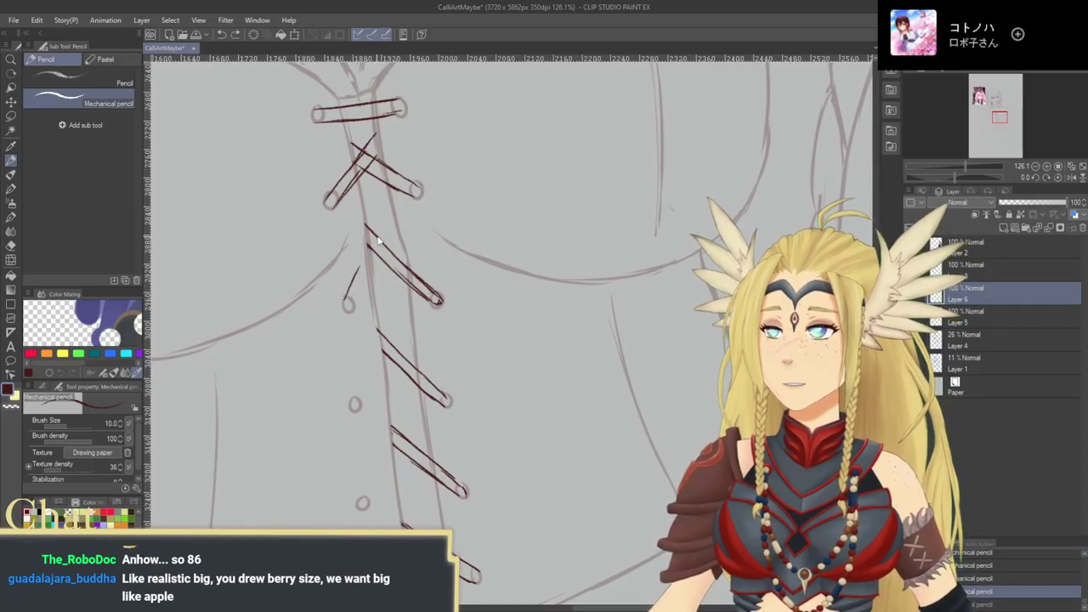
Step: Draw the crossing lace from the third left eyelet, plus the upper edge of the one from the fourth left eyelet
mouse_move(389, 223)
left_mouse_down()
mouse_move(356, 287)
mouse_move(411, 212)
mouse_move(406, 139)
mouse_move(370, 247)
mouse_move(372, 228)
left_mouse_up()
mouse_move(373, 308)
left_mouse_down()
mouse_move(372, 245)
mouse_move(410, 255)
mouse_move(397, 217)
left_mouse_up()
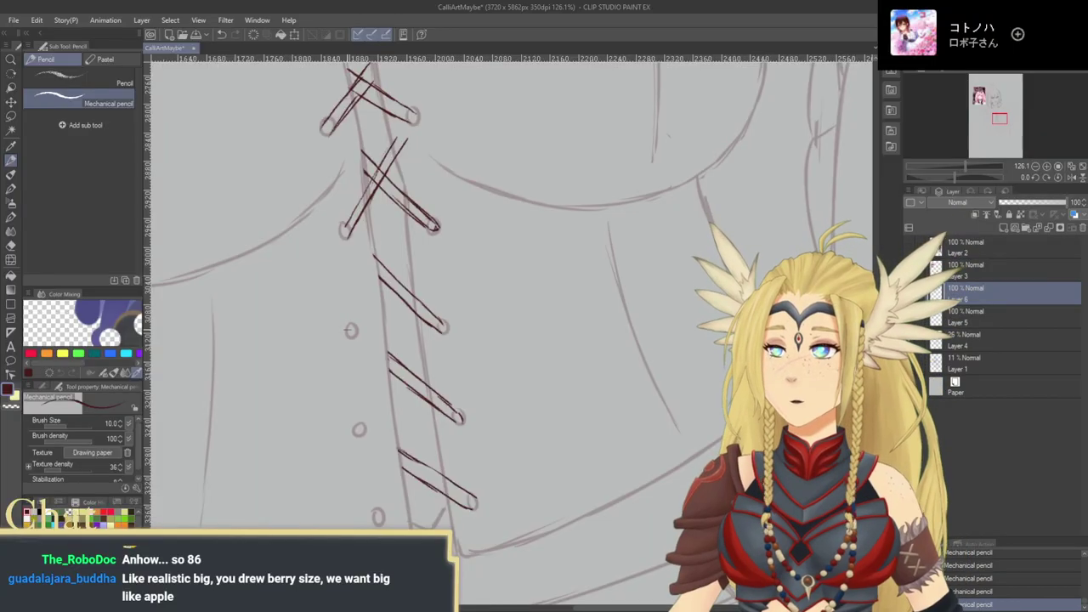
left_click_drag(348, 330, 420, 247)
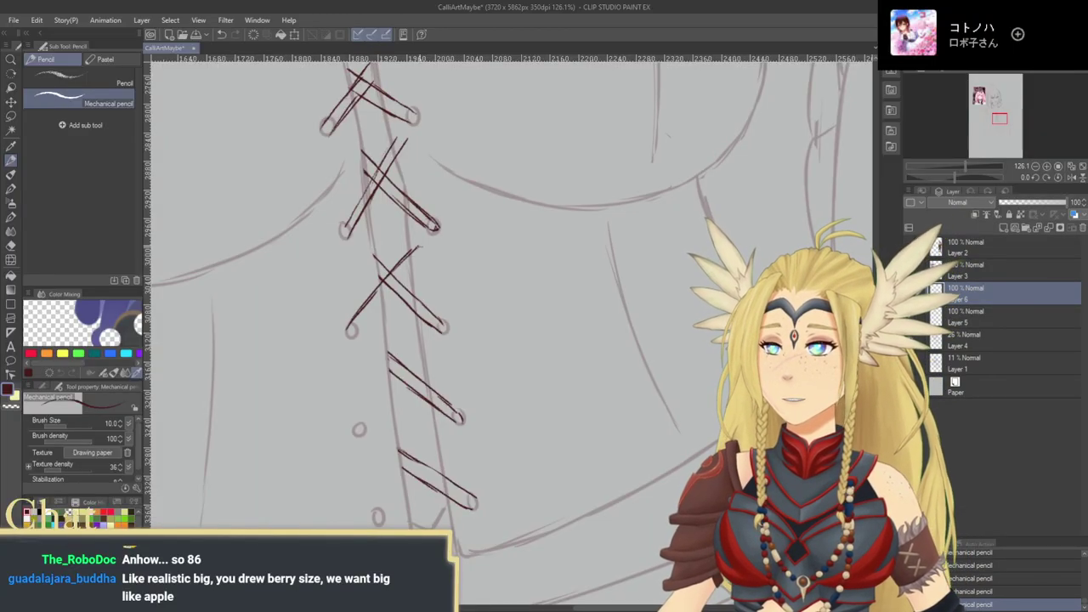
Step: Try drawing the lower edge of the fourth left eyelet's crossing lace several times, and undo those strokes
left_click_drag(355, 337, 422, 264)
left_click_drag(372, 315, 400, 287)
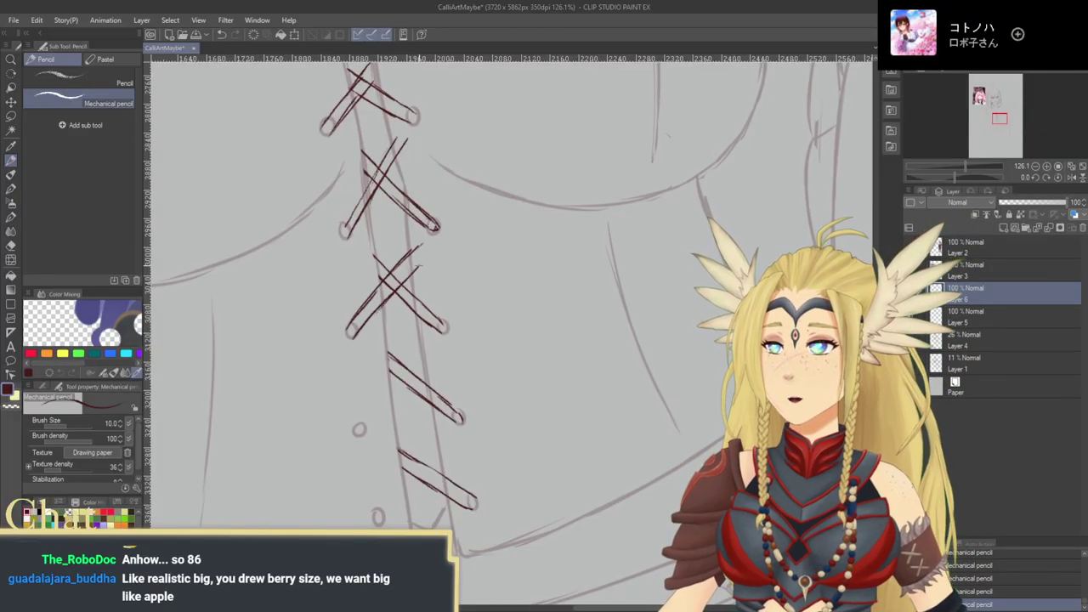
key("ctrl+z")
key("ctrl+z")
key("ctrl+z")
key("ctrl+z")
left_click_drag(355, 335, 429, 261)
key("ctrl+z")
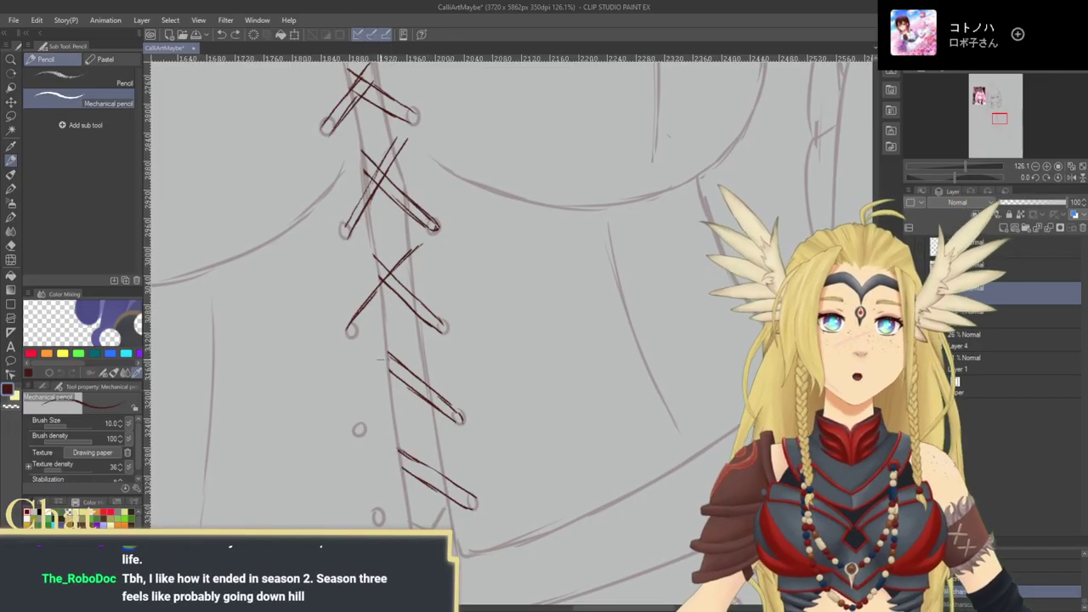
left_click_drag(352, 335, 420, 265)
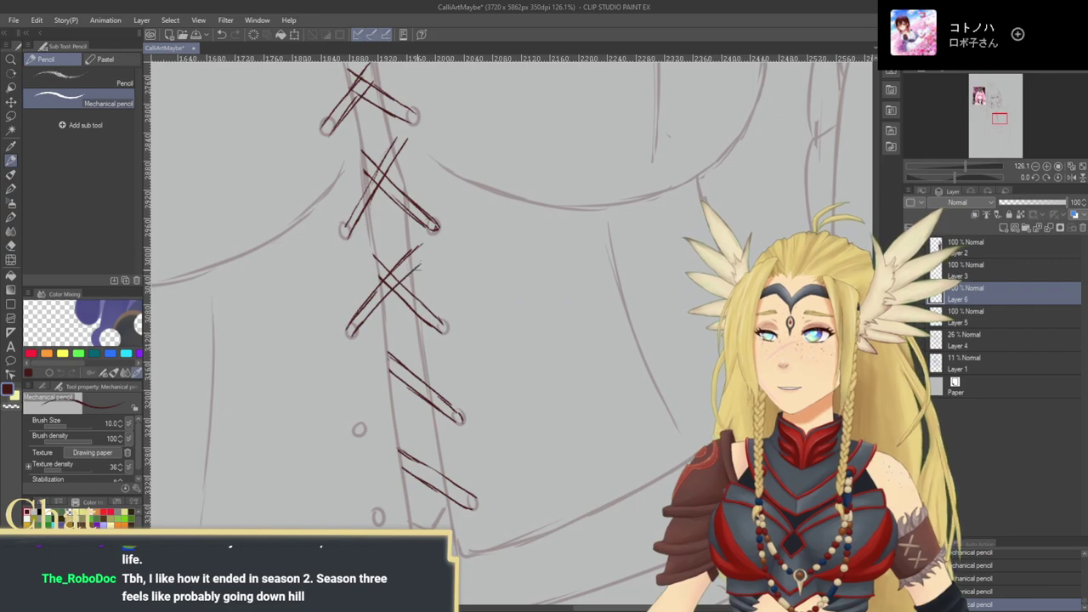
key("ctrl+z")
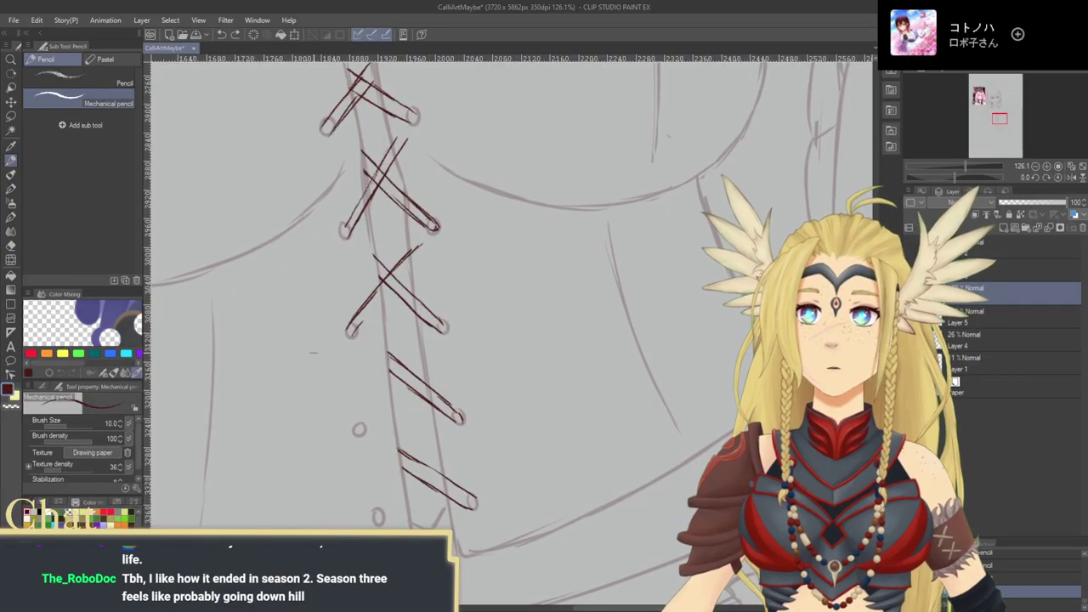
Step: Draw the lower edge of the fourth left eyelet's lace and trim the third and fourth crossing laces at the placket's right edge
left_click_drag(355, 333, 415, 270)
key("ctrl+z")
key("ctrl+z")
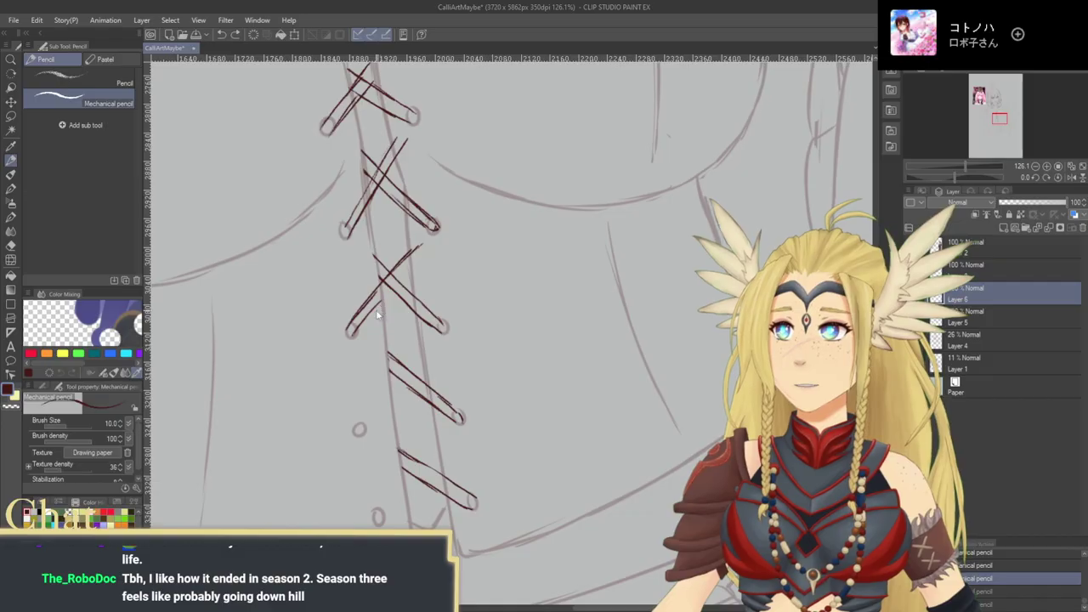
mouse_move(361, 324)
left_mouse_down()
mouse_move(418, 263)
mouse_move(401, 297)
left_mouse_up()
key("ctrl+z")
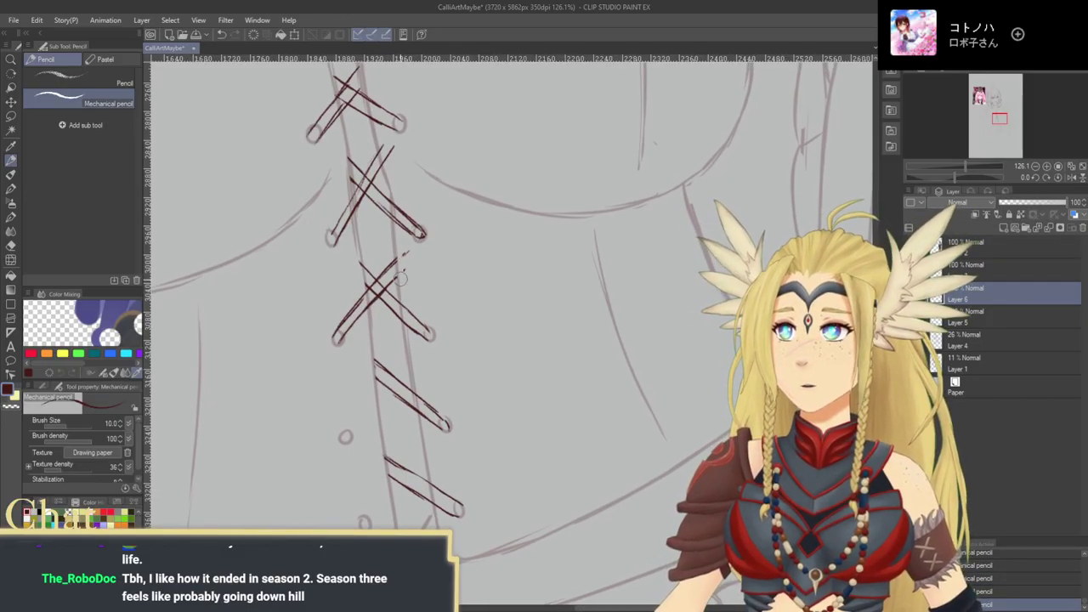
left_click_drag(396, 178, 401, 257)
scroll(429, 284, "down", 3)
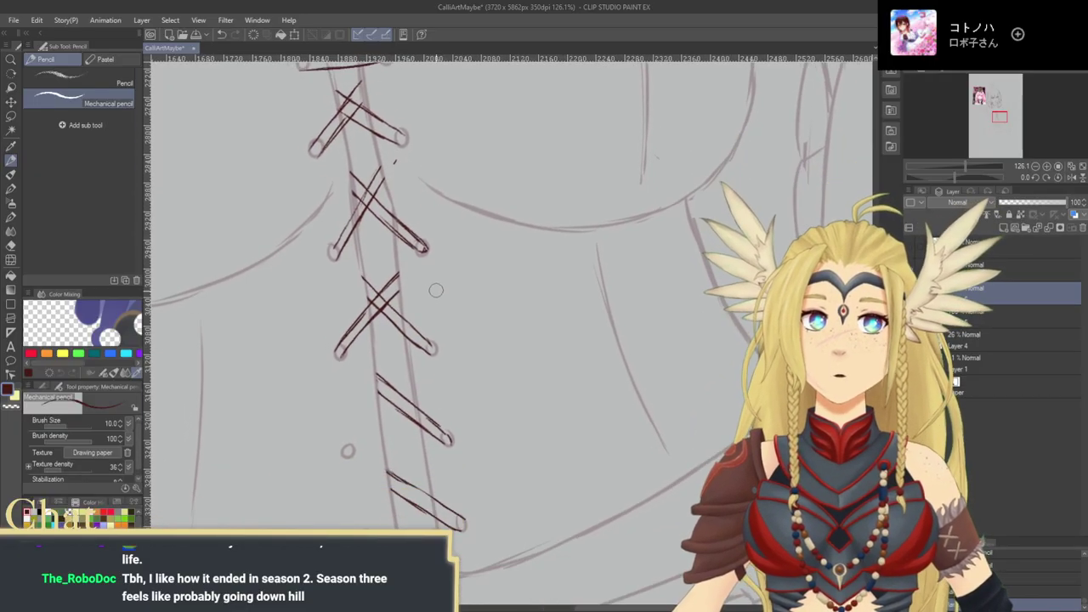
Step: Draw both edges of the crossing lace from the fifth left eyelet up over the diagonal lace, redoing the upper edge
scroll(431, 304, "down", 3)
scroll(415, 297, "down", 3)
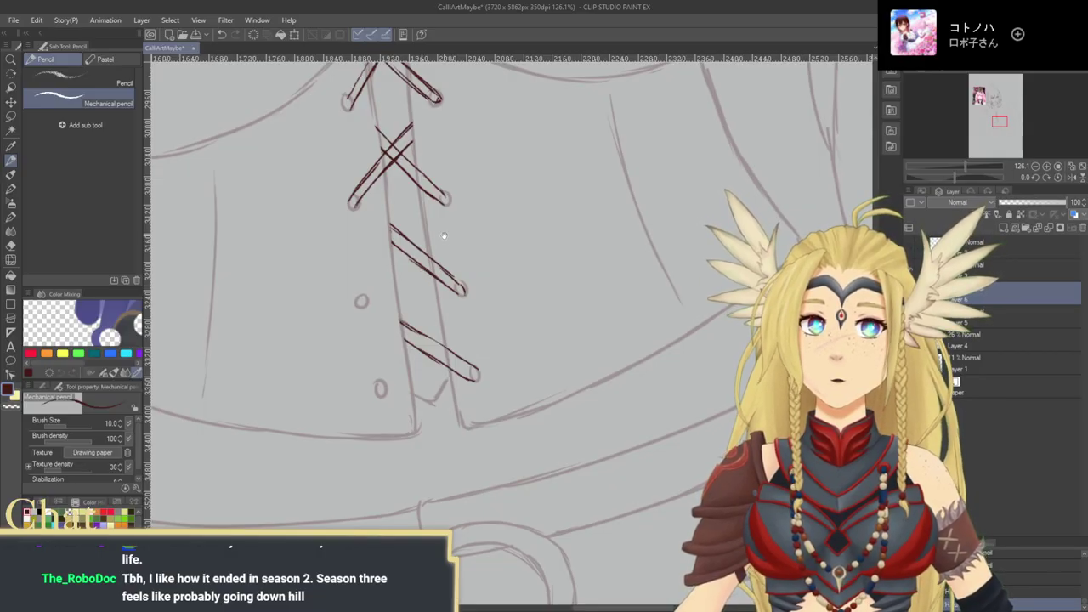
scroll(442, 236, "up", 3)
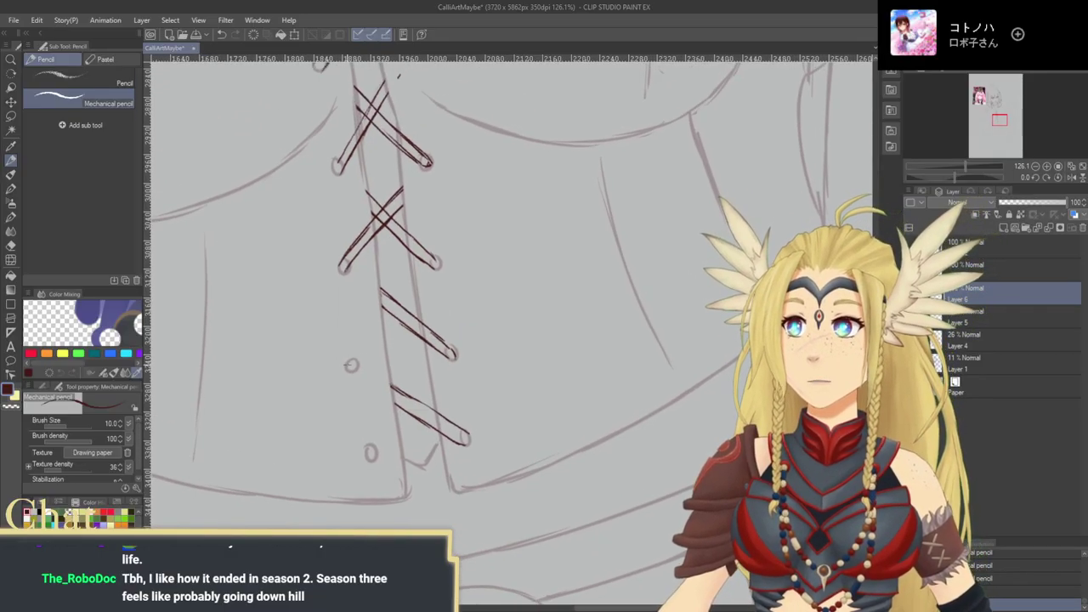
left_click_drag(349, 366, 391, 316)
key("ctrl+z")
left_click_drag(348, 366, 420, 283)
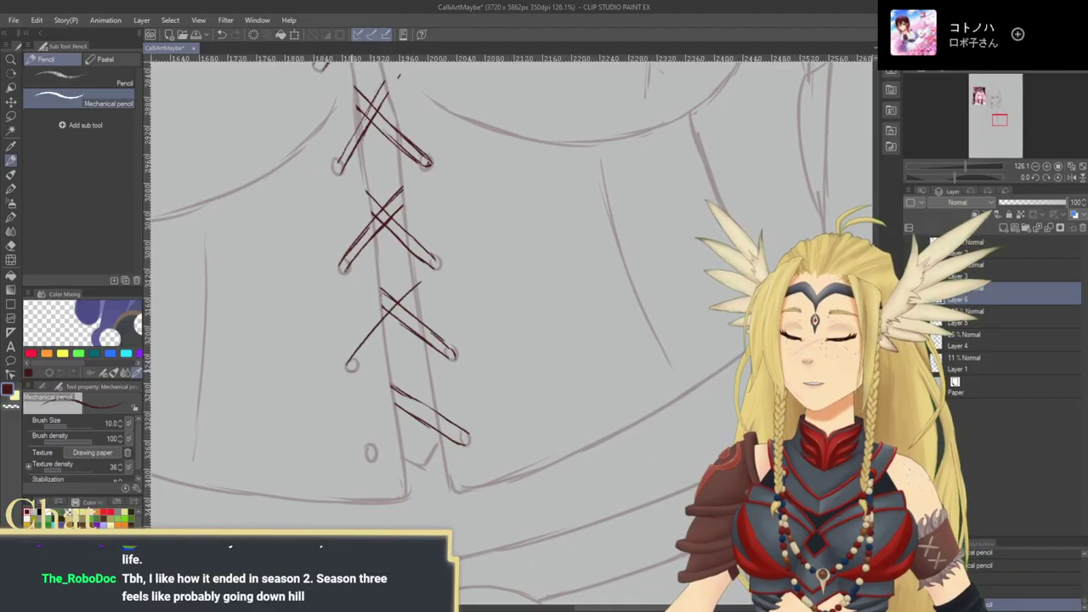
left_click_drag(353, 374, 431, 290)
Step: Draw the crossing lace from the lowest left eyelet and trim the lower two crossing laces at the placket's right edge
mouse_move(369, 437)
left_mouse_down()
mouse_move(383, 390)
mouse_move(452, 327)
left_mouse_up()
left_click_drag(391, 410, 414, 382)
key("ctrl+z")
left_click_drag(389, 410, 458, 339)
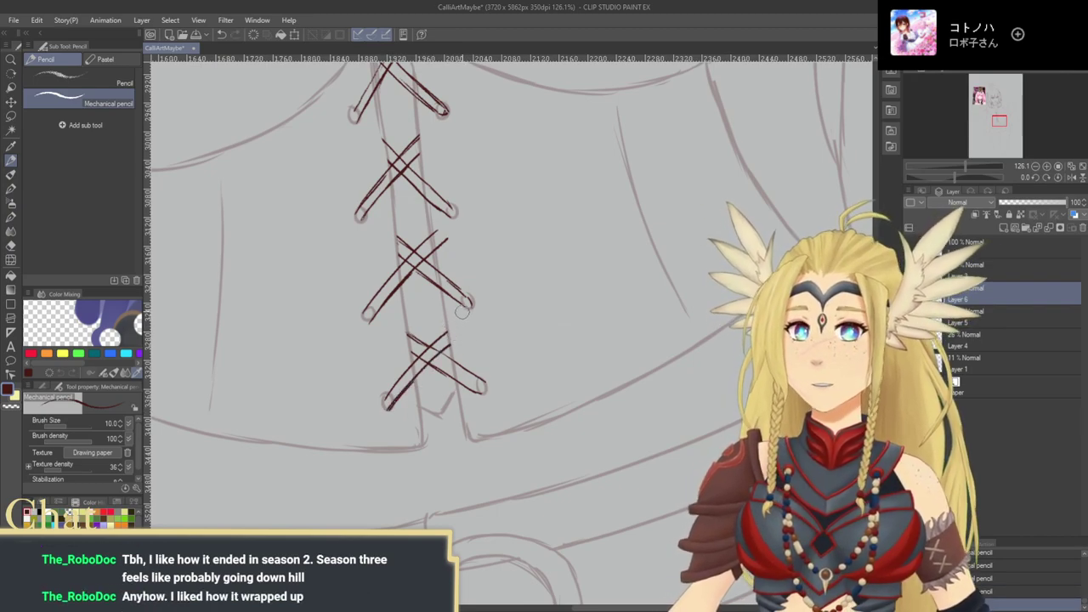
scroll(464, 340, "up", 3)
left_click_drag(439, 321, 466, 371)
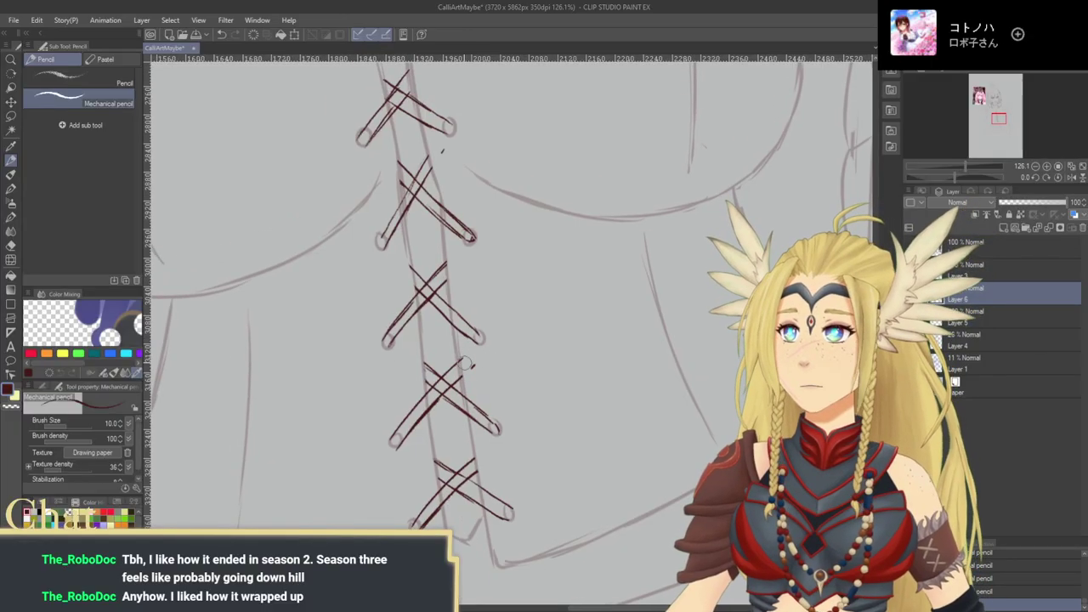
Step: Draw the two short lines forming a V between the skull pendant and the corset's top strap
scroll(467, 382, "up", 8)
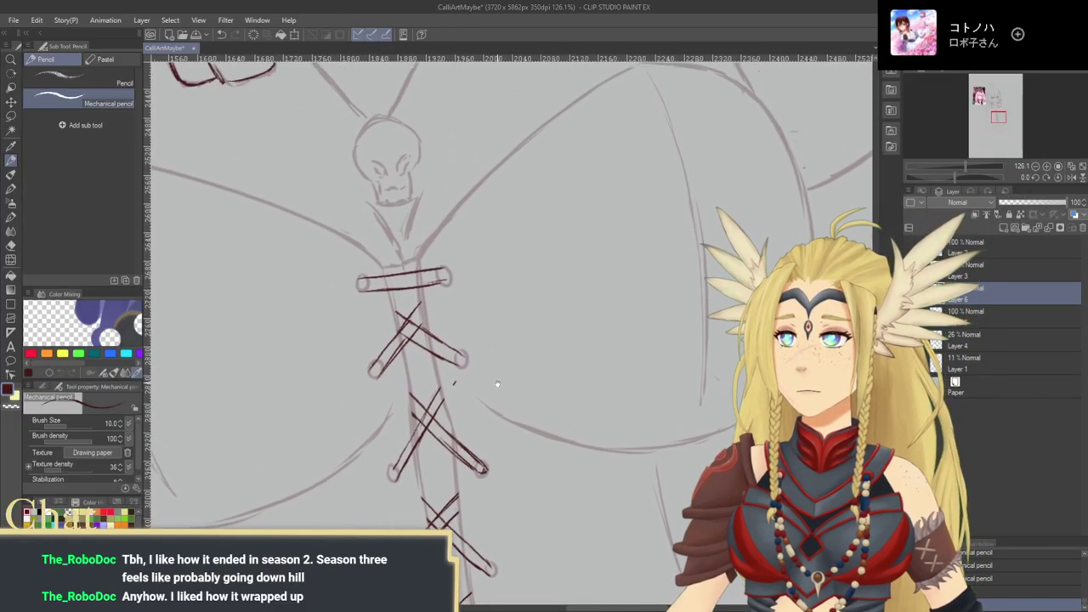
mouse_move(484, 330)
left_mouse_down()
mouse_move(479, 418)
mouse_move(481, 357)
mouse_move(516, 323)
left_mouse_up()
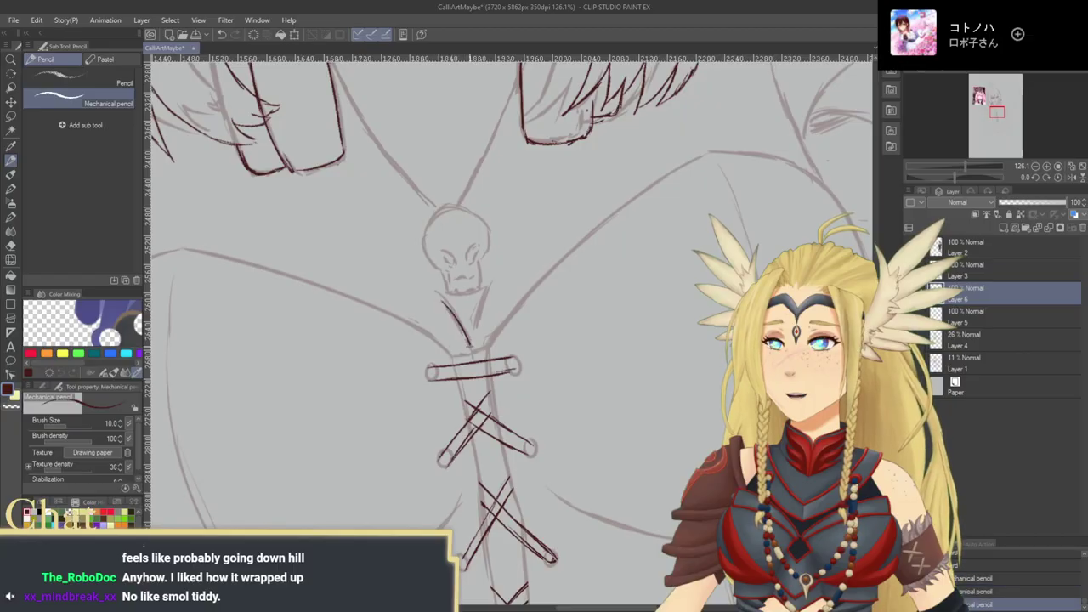
left_click_drag(469, 326, 495, 282)
key("ctrl+z")
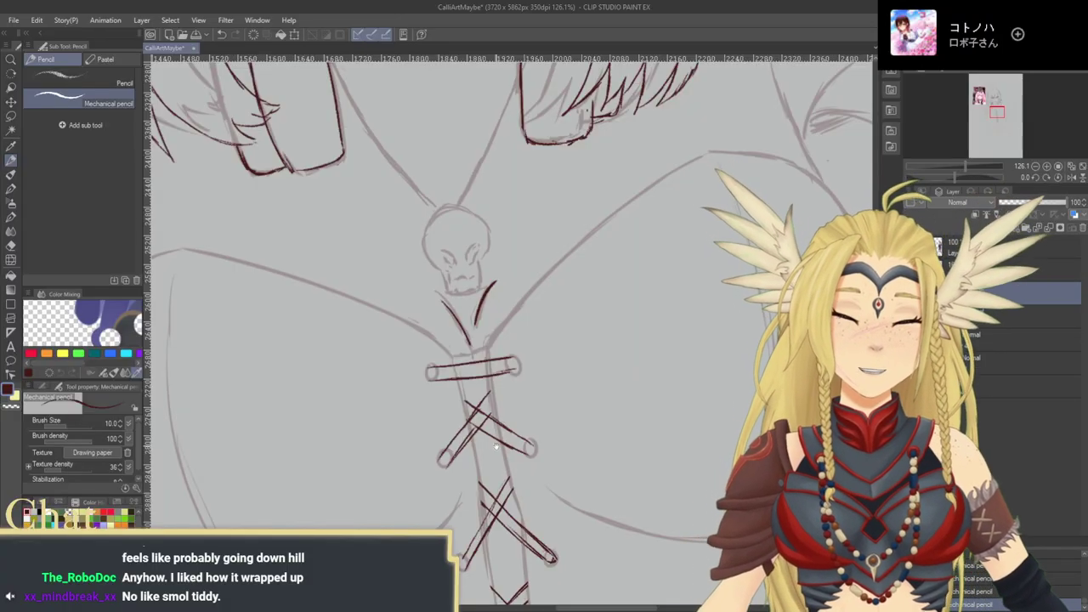
Step: Draw small chain links along the necklace's right strand, from the skull pendant up towards the right headphone
scroll(508, 310, "down", 5)
mouse_move(507, 308)
left_mouse_down()
mouse_move(567, 333)
mouse_move(646, 267)
left_mouse_up()
left_click_drag(462, 325, 590, 325)
left_click_drag(481, 258, 546, 365)
scroll(546, 365, "right", 10)
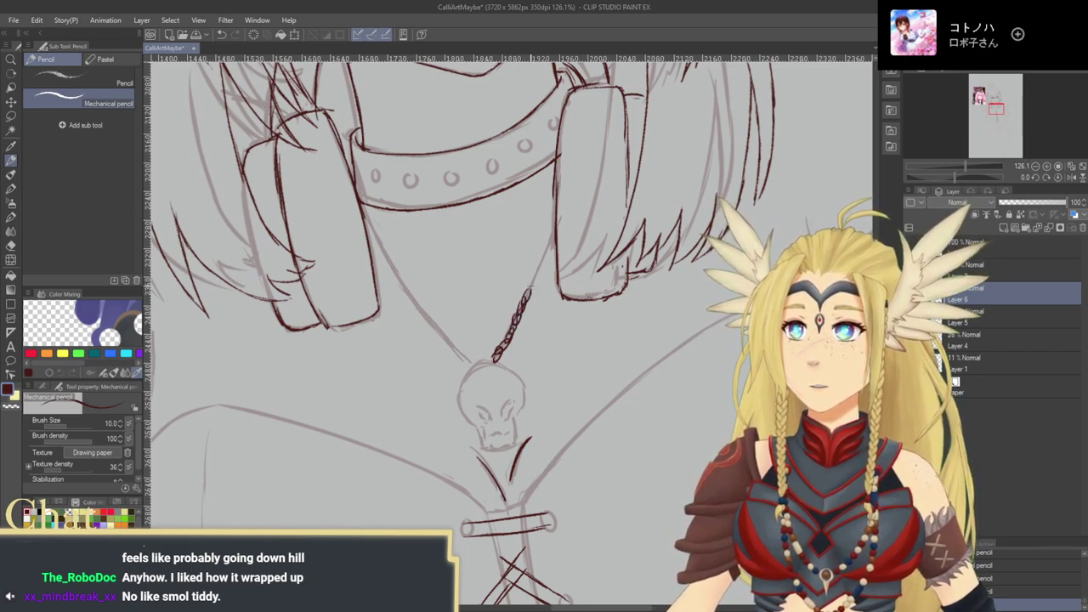
Step: Continue the right chain strand up to the right headphone's edge, undoing and redrawing its topmost links
left_click_drag(536, 285, 535, 279)
key("ctrl+z")
key("ctrl+z")
key("ctrl+z")
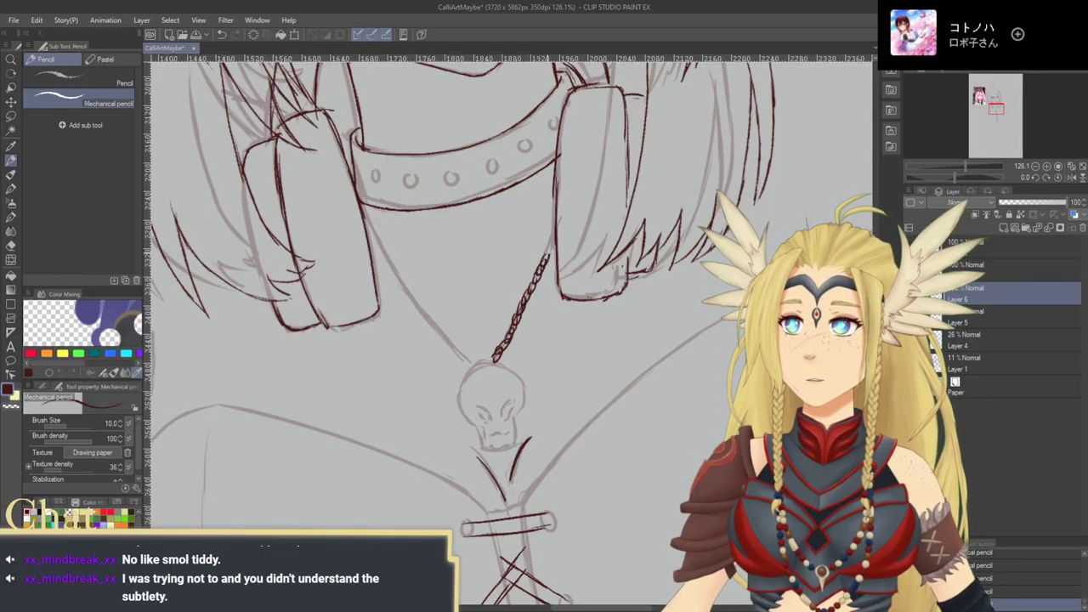
key("ctrl+z")
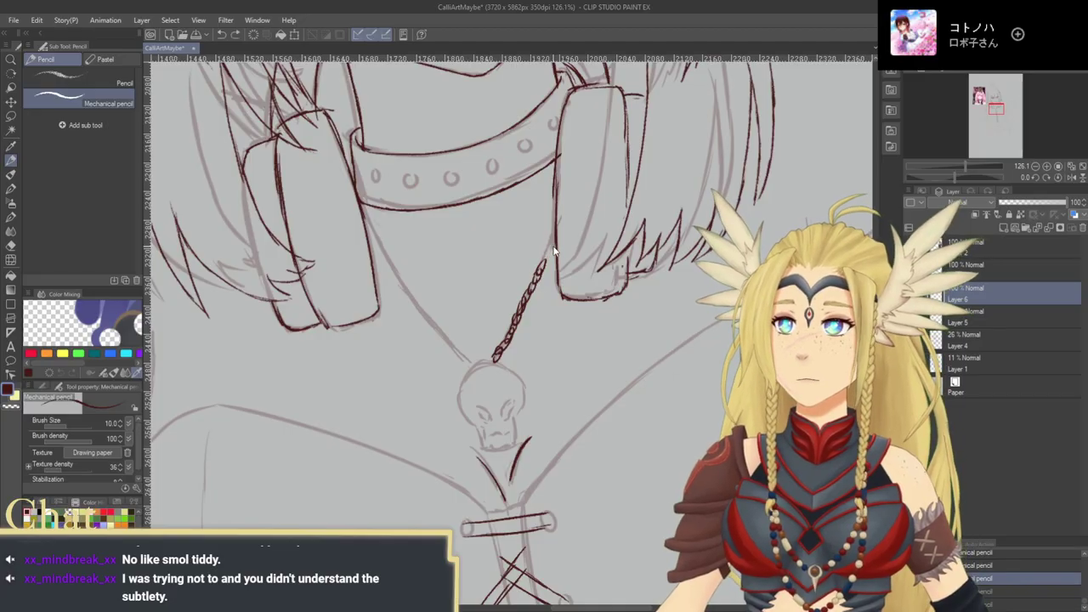
left_click_drag(550, 247, 530, 275)
key("ctrl+z")
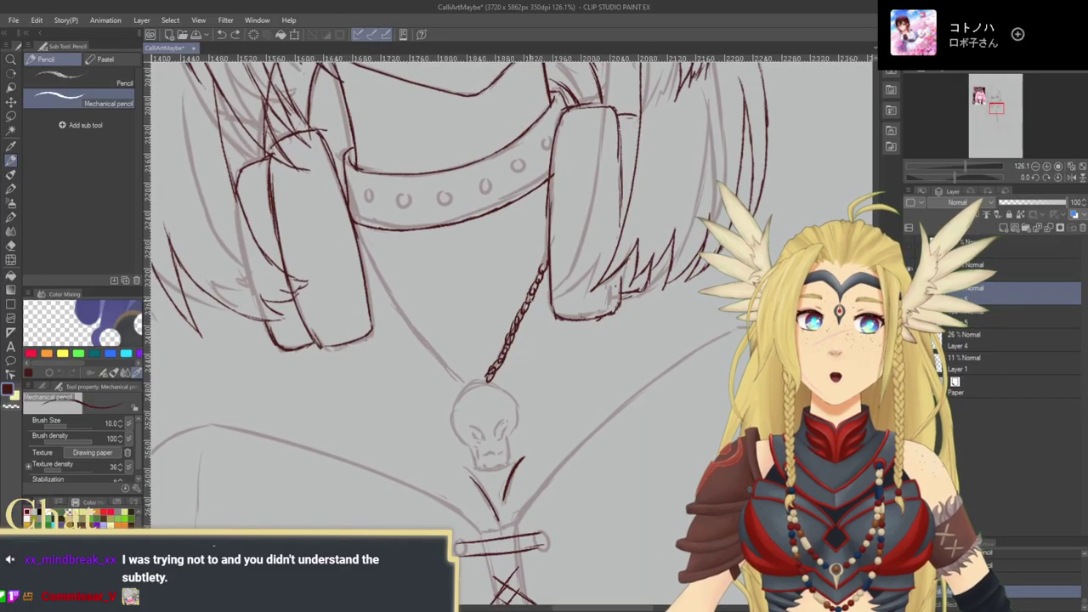
mouse_move(530, 280)
left_mouse_down()
mouse_move(550, 286)
mouse_move(557, 261)
left_mouse_up()
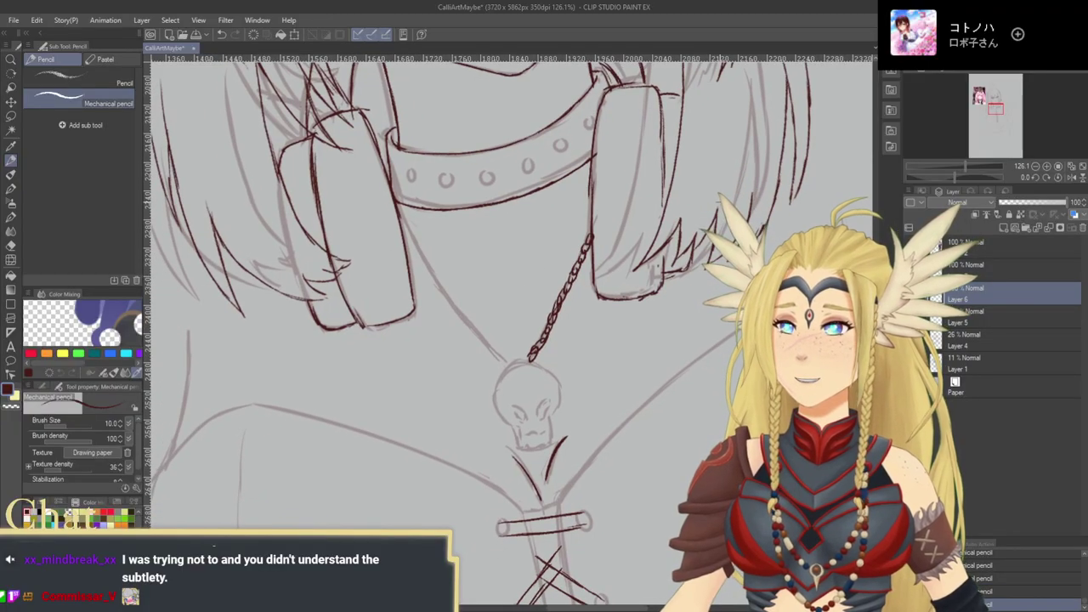
Step: Flip the canvas view horizontally, draw the necklace's other chain strand from the pendant to the headphone, and flip the view back
left_click(1072, 177)
mouse_move(513, 342)
left_mouse_down()
mouse_move(500, 354)
mouse_move(542, 319)
mouse_move(607, 227)
left_mouse_up()
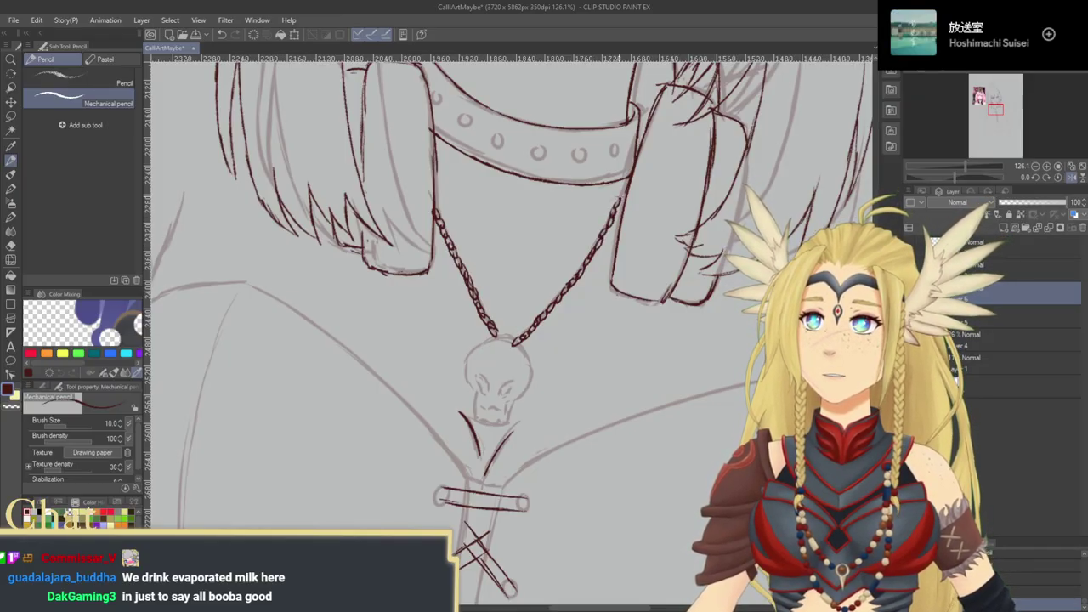
left_click(1059, 178)
Step: Examine the necklace and corset lacing in the context of the whole figure and the reference picture
left_click(1037, 167)
left_click(1036, 168)
left_click(1037, 167)
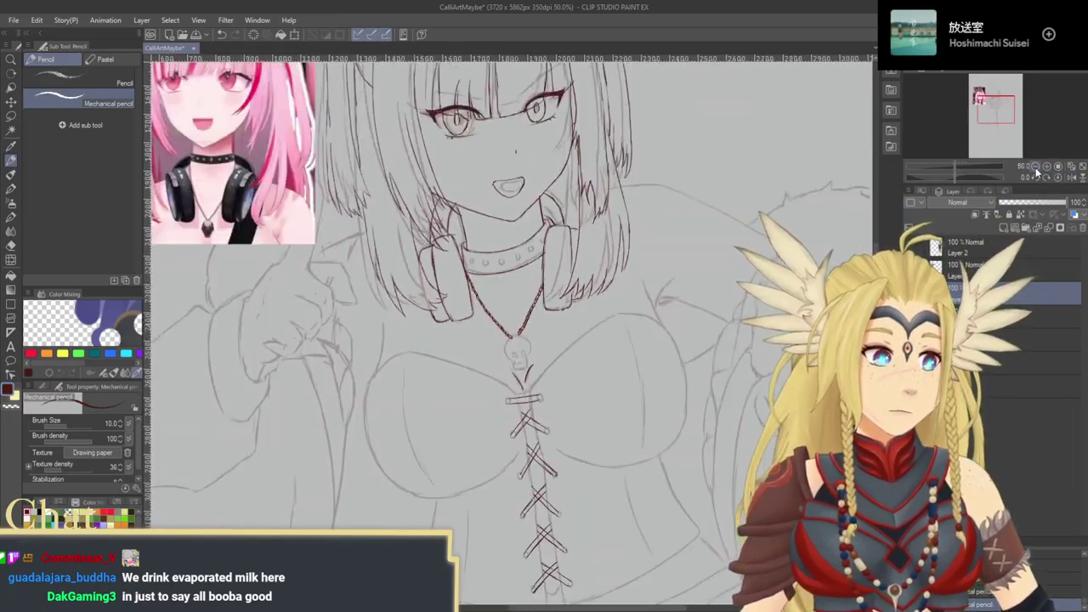
left_click(1036, 168)
left_click(1036, 167)
left_click(1036, 168)
left_click(1036, 168)
left_click_drag(689, 299, 671, 285)
left_click(11, 60)
mouse_move(500, 290)
left_mouse_down()
mouse_move(595, 317)
mouse_move(603, 309)
mouse_move(642, 333)
left_mouse_up()
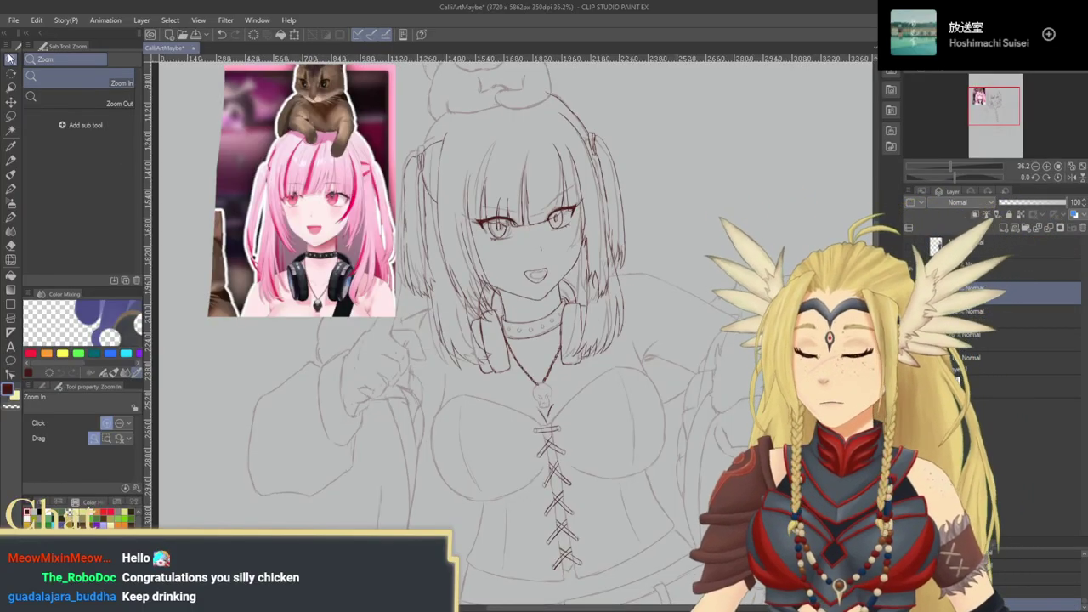
Step: Trace the skull pendant with the Mechanical pencil, drawing its rounded cranium, jaw, eye sockets and jagged teeth
scroll(577, 409, "up", 8)
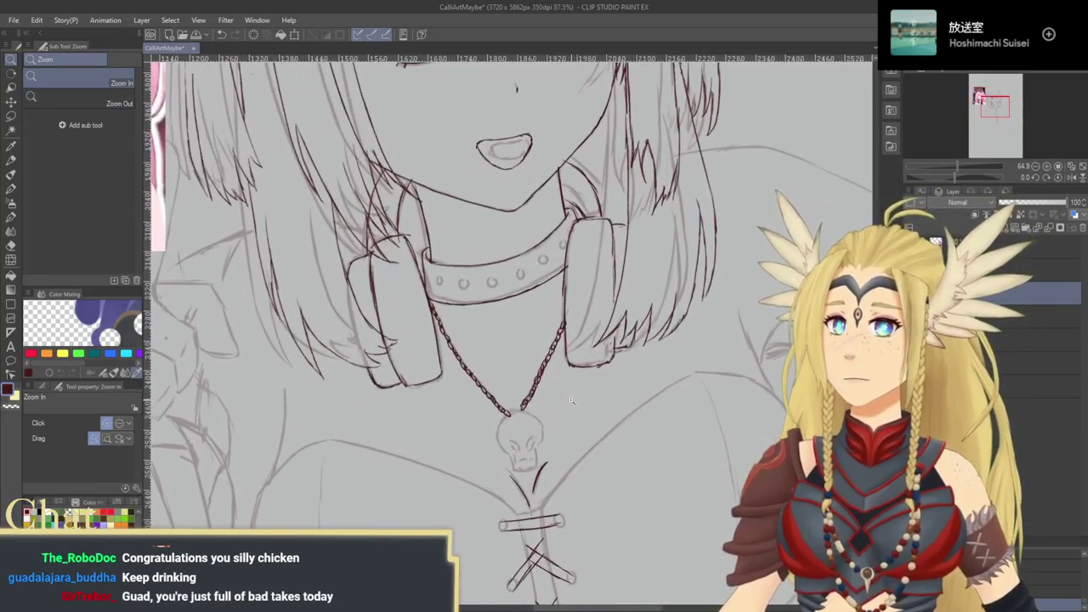
scroll(577, 409, "up", 3)
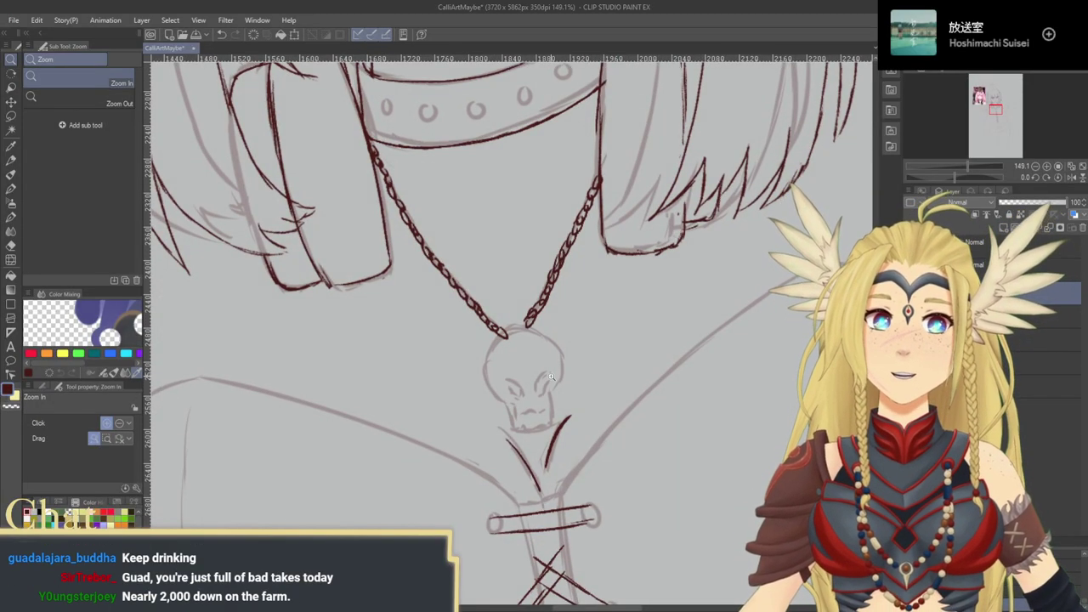
left_click(11, 159)
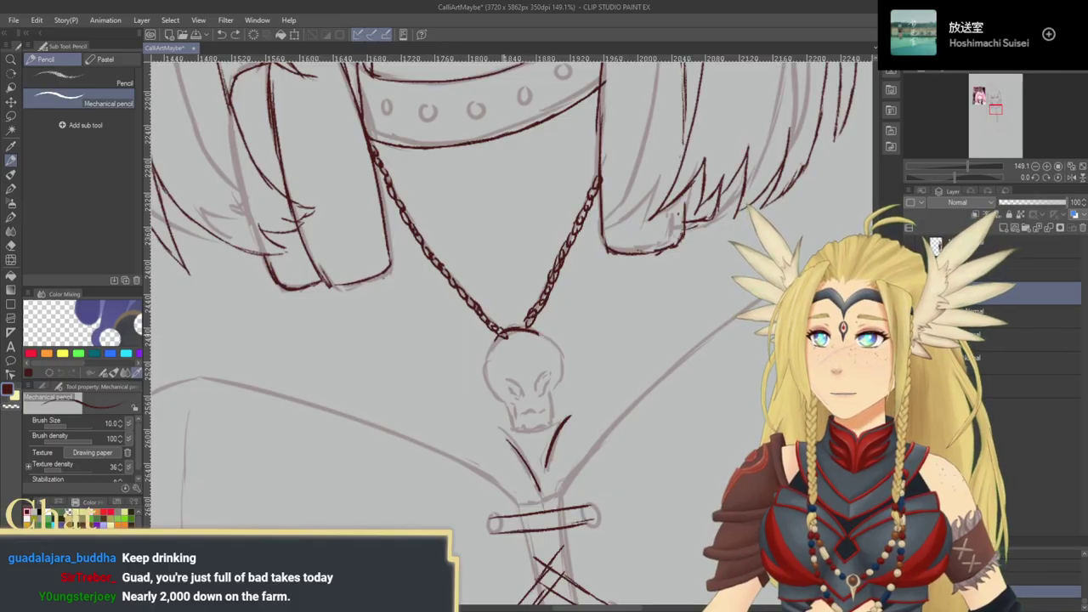
mouse_move(521, 330)
left_mouse_down()
mouse_move(554, 342)
mouse_move(564, 380)
left_mouse_up()
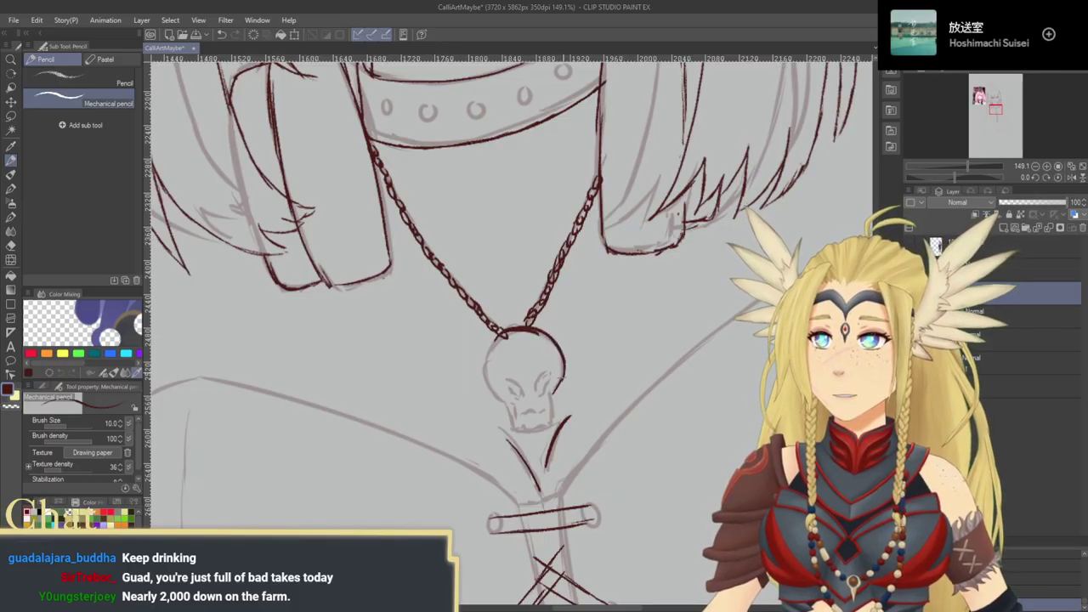
mouse_move(503, 333)
left_mouse_down()
mouse_move(483, 371)
mouse_move(515, 427)
left_mouse_up()
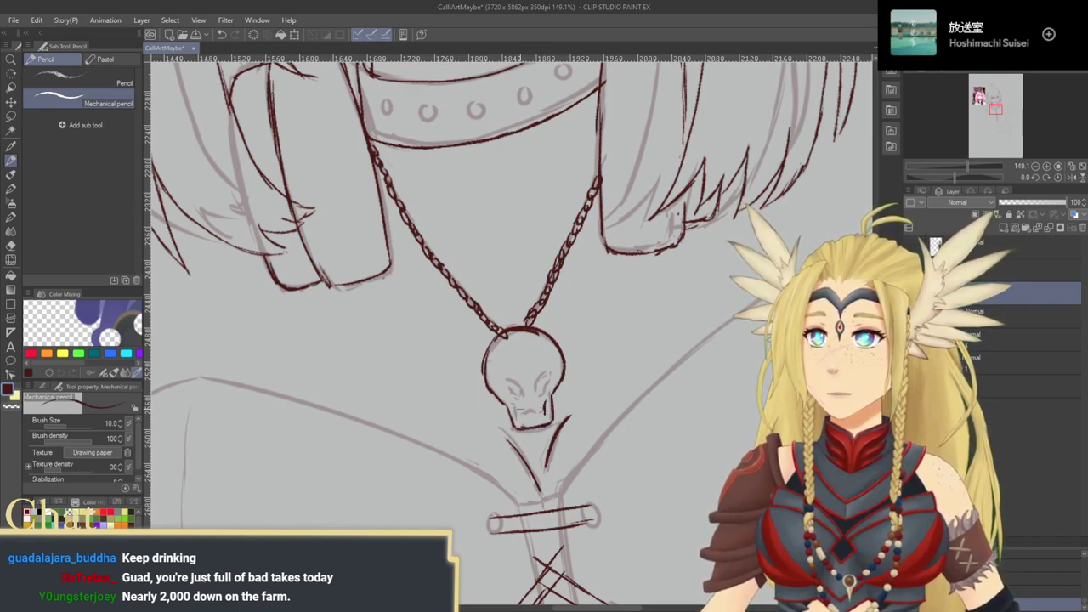
left_click_drag(537, 382, 554, 409)
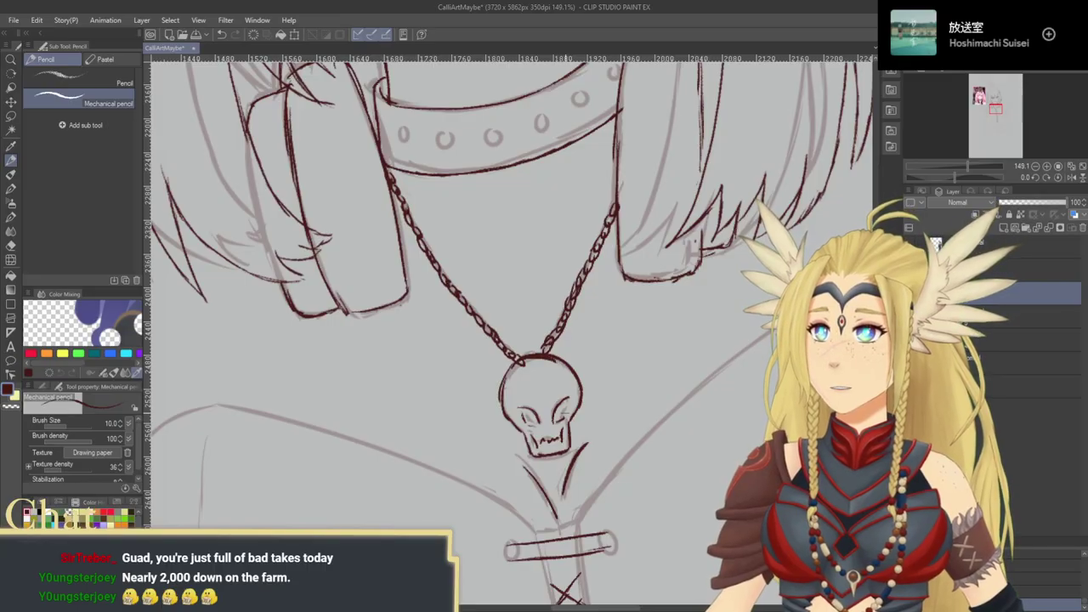
Step: Draw the jagged top edge of the placket above the top strap and start the right bust cup's upper contour
left_click_drag(569, 416, 518, 256)
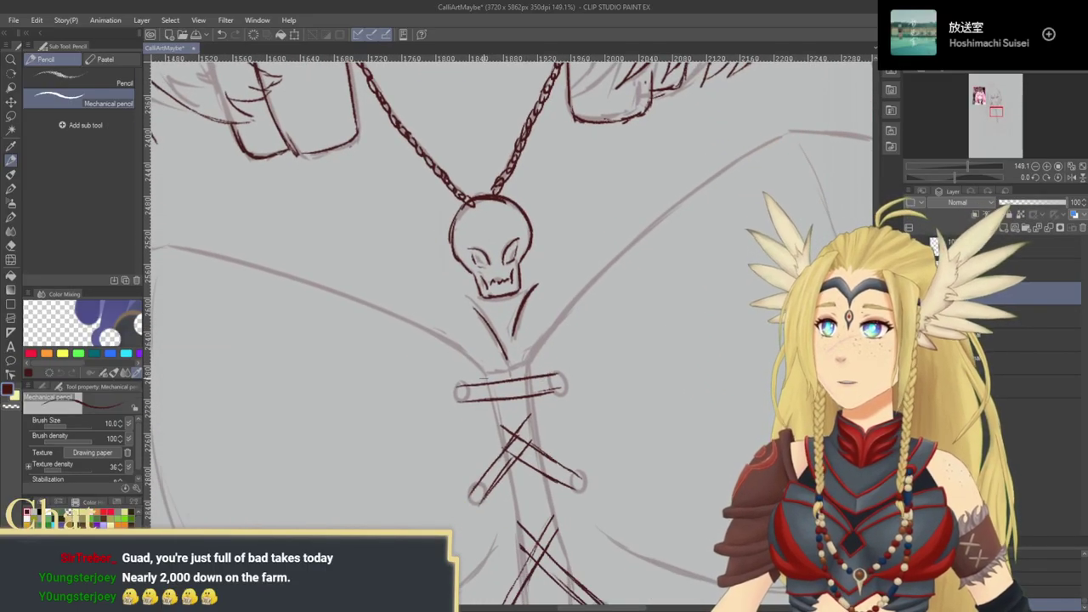
mouse_move(551, 356)
left_mouse_down()
mouse_move(520, 403)
mouse_move(455, 447)
mouse_move(457, 351)
mouse_move(512, 278)
left_mouse_up()
left_click_drag(643, 256, 561, 324)
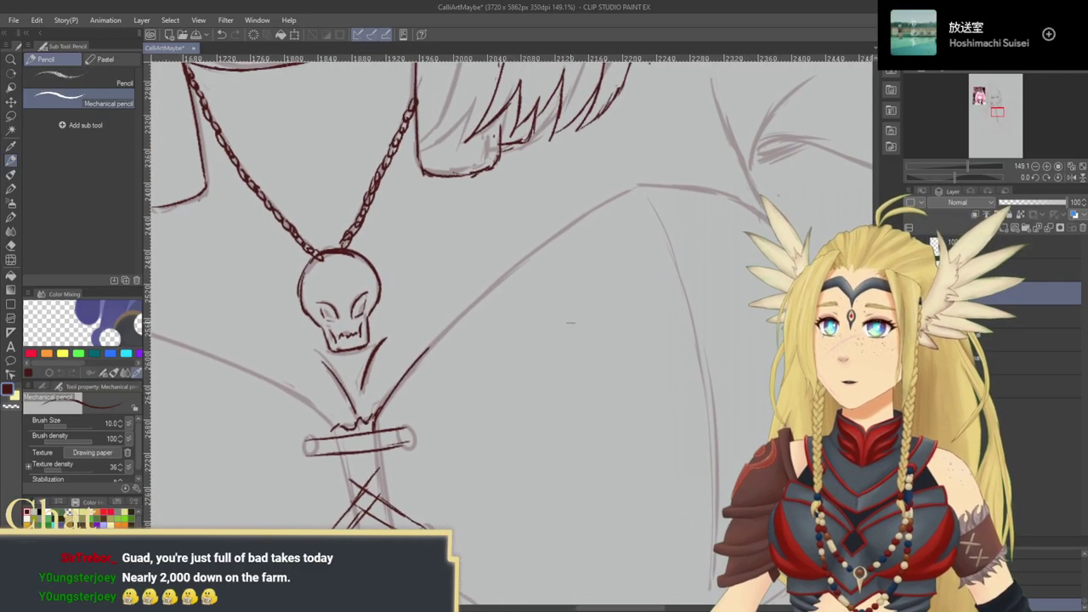
Step: Extend the right bust cup's upper contour along the sketch up to its highest point
left_click(1037, 166)
left_click_drag(719, 289, 704, 304)
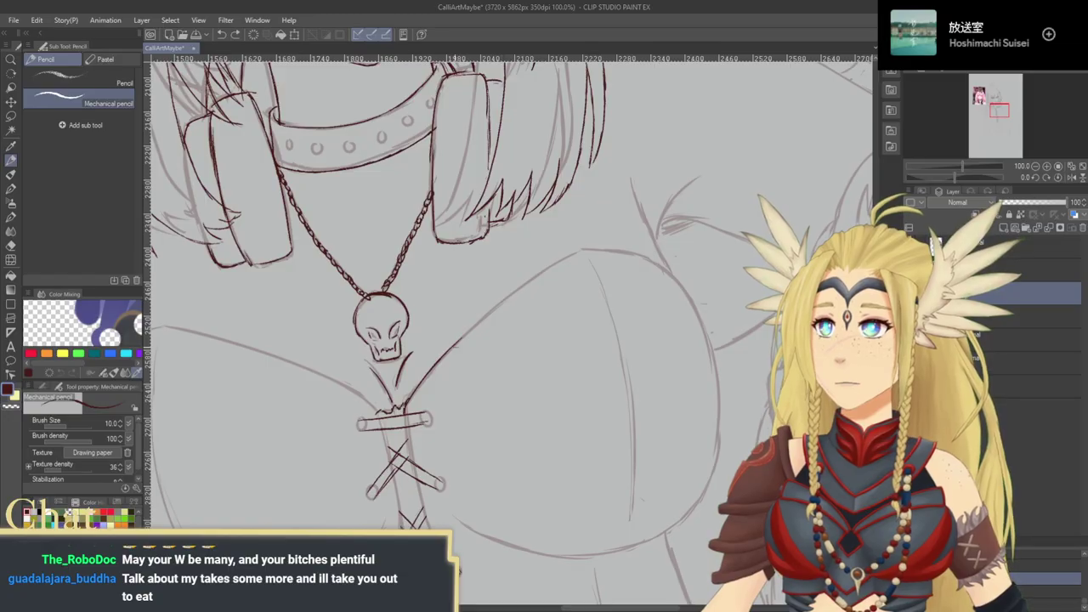
mouse_move(458, 342)
left_mouse_down()
mouse_move(544, 271)
mouse_move(551, 306)
mouse_move(458, 347)
left_mouse_up()
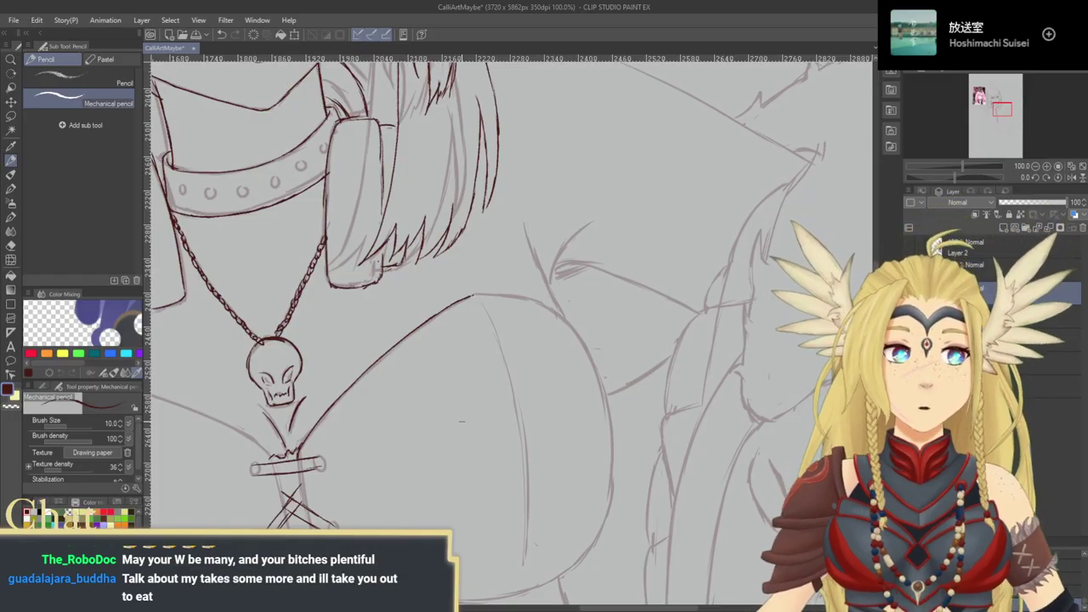
Step: Continue the right bust cup's contour over its highest point and down the start of its outer curve
left_click(1035, 178)
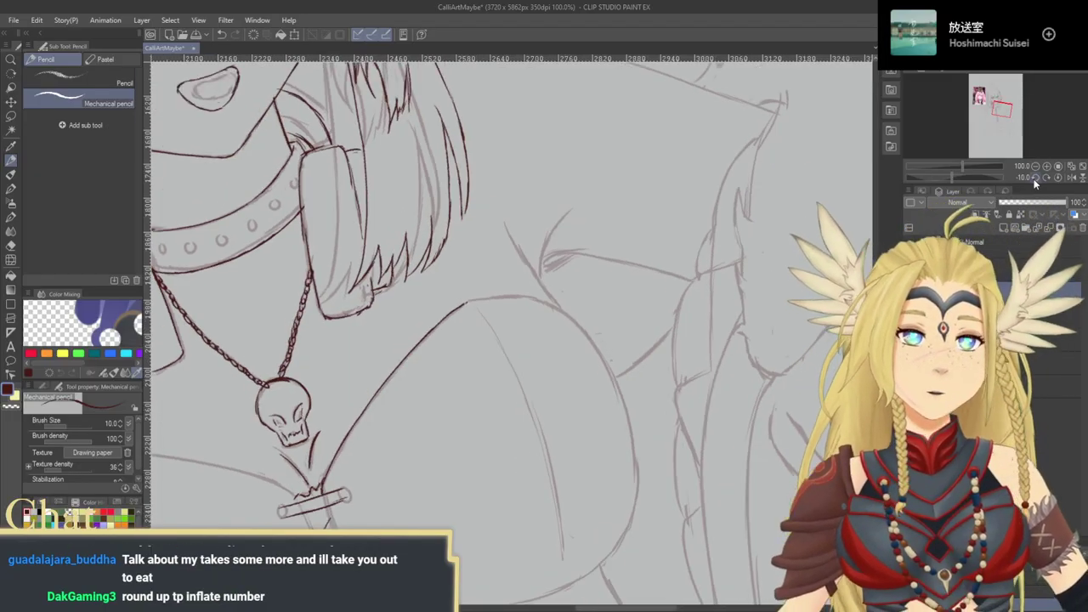
left_click(1034, 179)
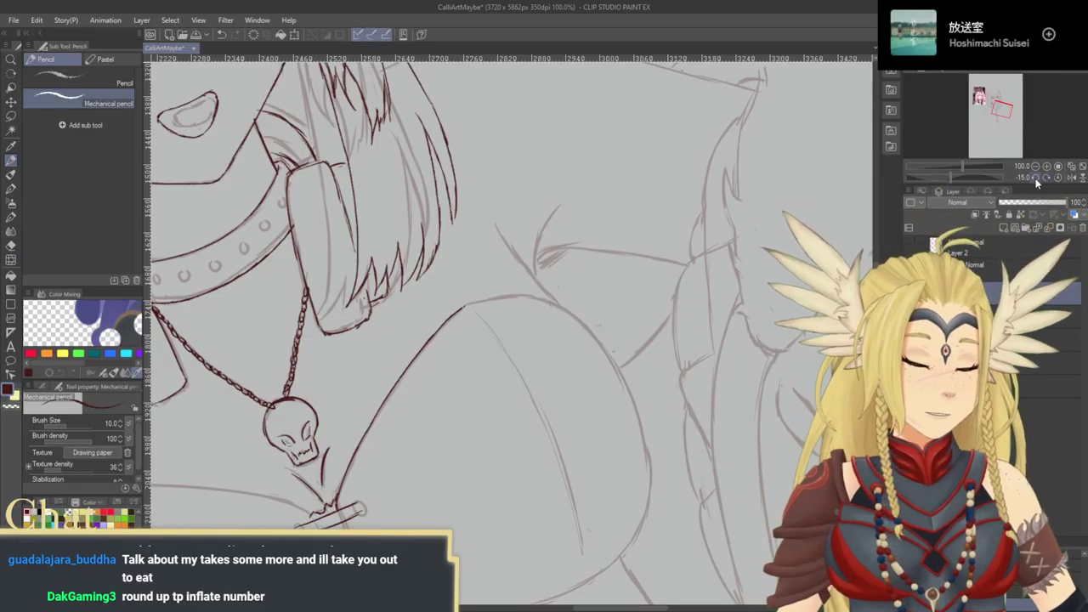
left_click(1035, 178)
left_click(1032, 177)
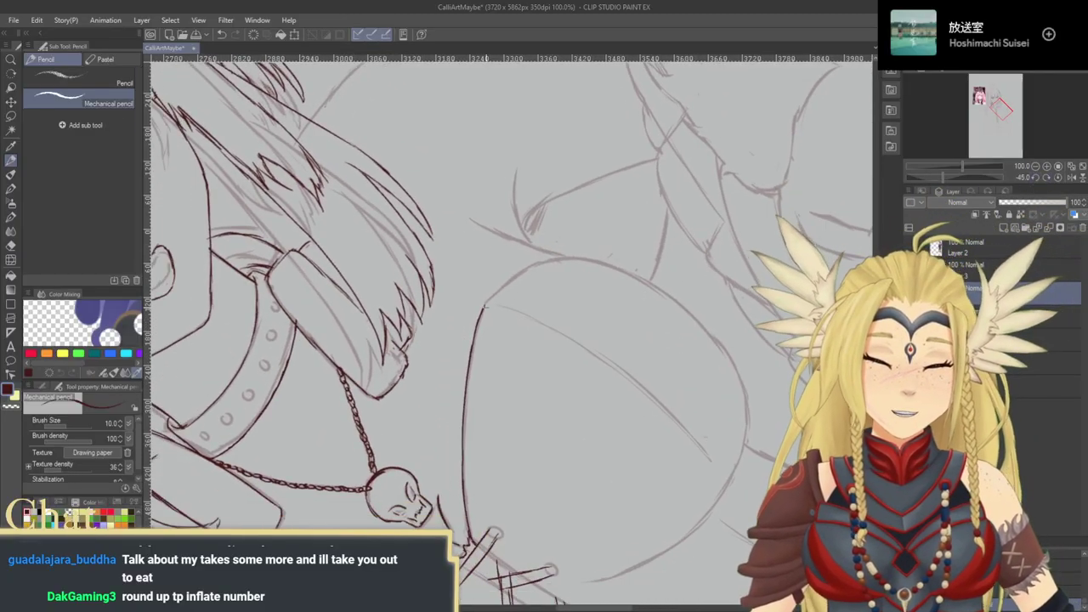
mouse_move(525, 270)
left_mouse_down()
mouse_move(600, 261)
mouse_move(452, 241)
left_mouse_up()
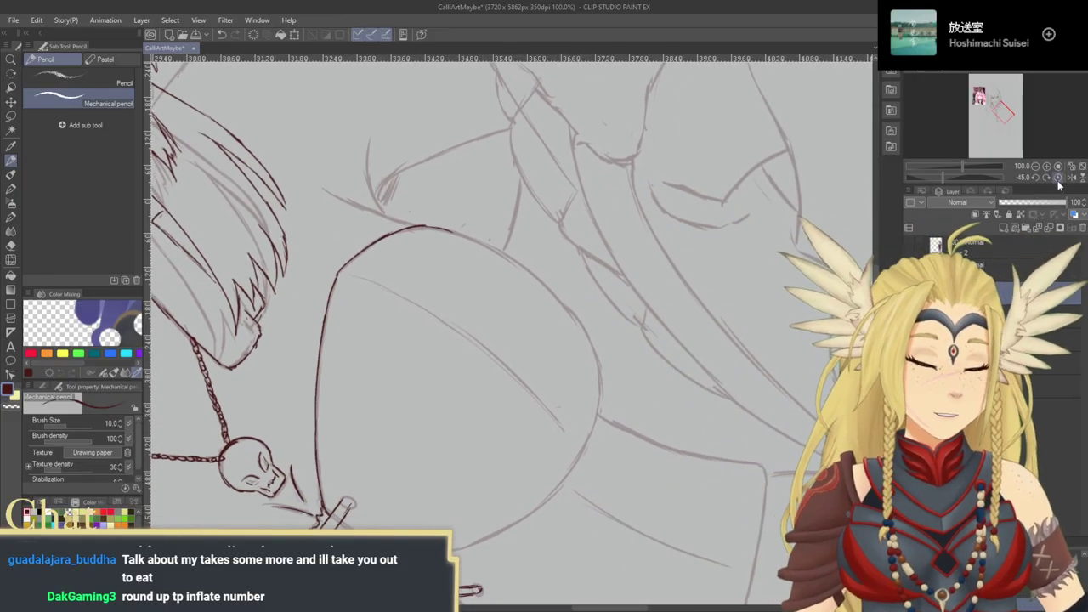
left_click(1058, 179)
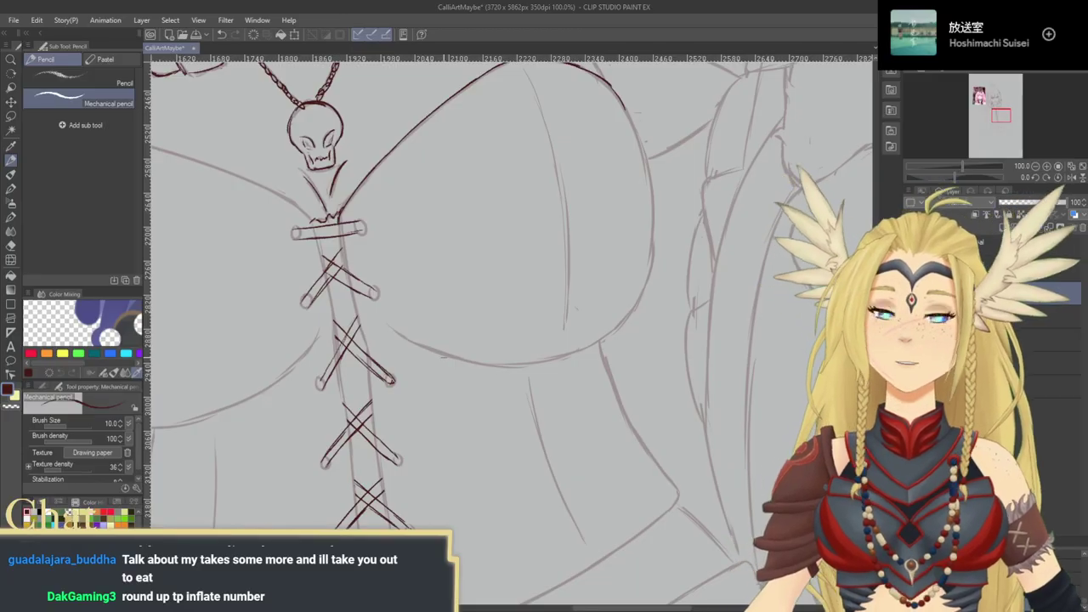
Step: Trace the rounded underside of the right bust cup from beside the lacing to its lower outer corner
left_click_drag(401, 336, 515, 366)
key("ctrl+z")
key("ctrl+z")
key("ctrl+z")
mouse_move(442, 352)
left_mouse_down()
mouse_move(549, 363)
mouse_move(597, 340)
left_mouse_up()
key("ctrl+z")
left_click_drag(544, 362, 588, 349)
mouse_move(566, 355)
left_mouse_down()
mouse_move(608, 334)
mouse_move(572, 383)
left_mouse_up()
key("ctrl+z")
Step: Trace the right bust cup's outer side down to the underside line and clean up the doubled strokes along it
left_click_drag(556, 151, 585, 196)
left_click_drag(556, 149, 581, 190)
left_click_drag(560, 155, 598, 222)
left_click_drag(587, 198, 598, 259)
key("ctrl+z")
left_click_drag(588, 201, 600, 230)
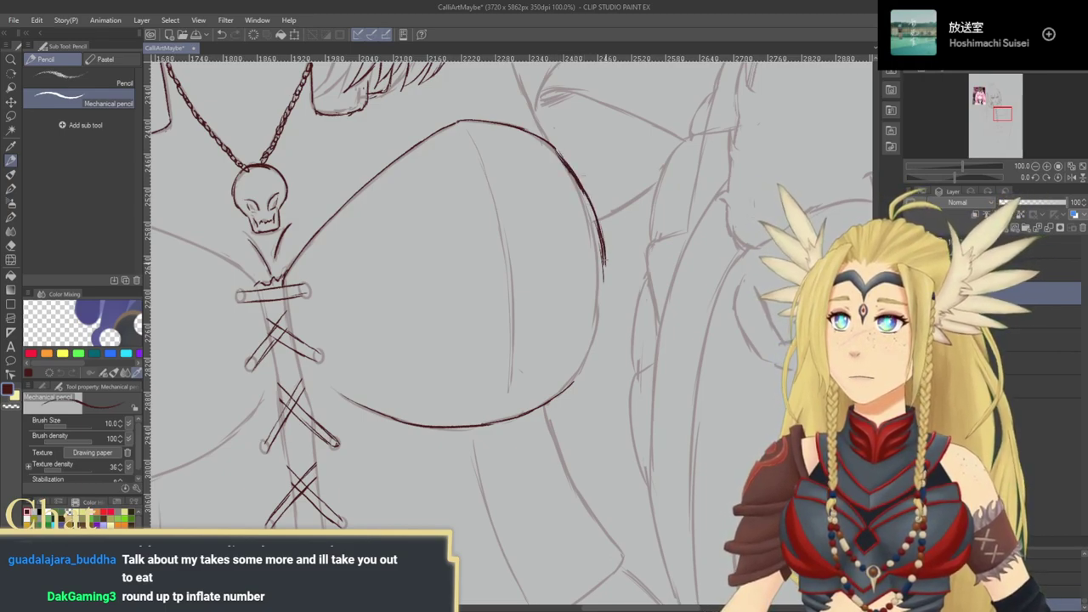
left_click_drag(606, 286, 590, 354)
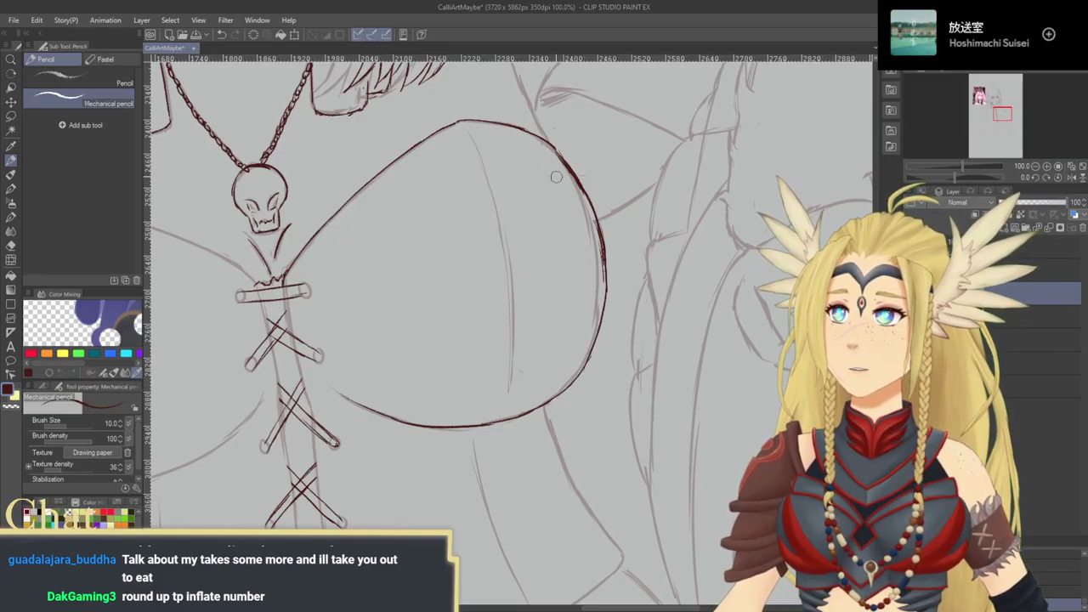
mouse_move(558, 159)
left_mouse_down()
mouse_move(582, 191)
mouse_move(602, 267)
left_mouse_up()
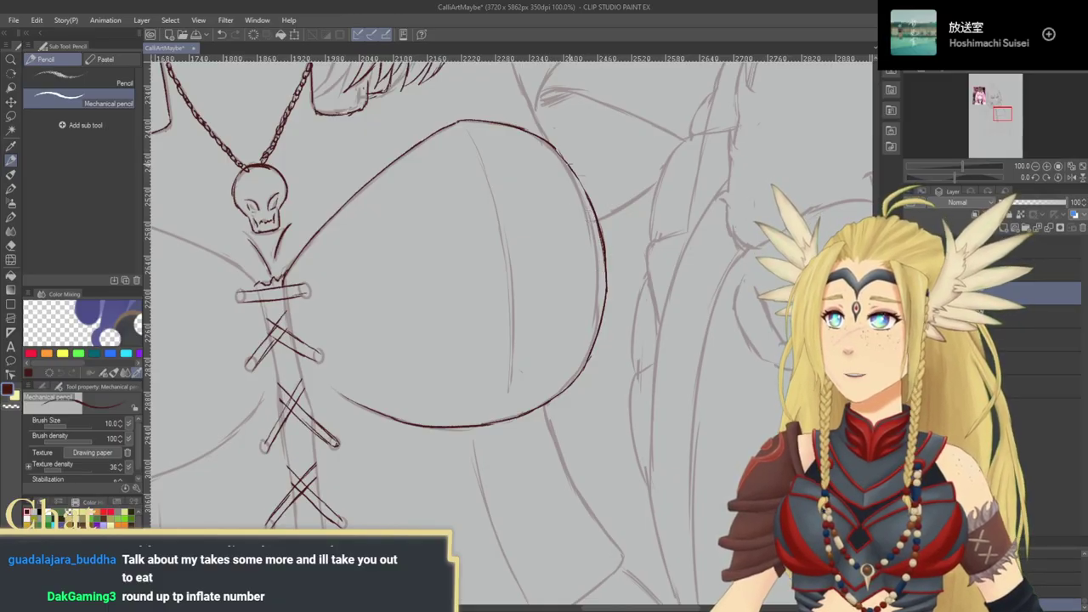
Step: Mirror the canvas view horizontally and start the second bust cup's upper contour at the placket's jagged edge
mouse_move(606, 413)
left_mouse_down()
mouse_move(577, 402)
mouse_move(692, 471)
left_mouse_up()
mouse_move(548, 423)
left_mouse_down()
mouse_move(729, 379)
mouse_move(757, 348)
left_mouse_up()
left_click_drag(594, 386, 537, 397)
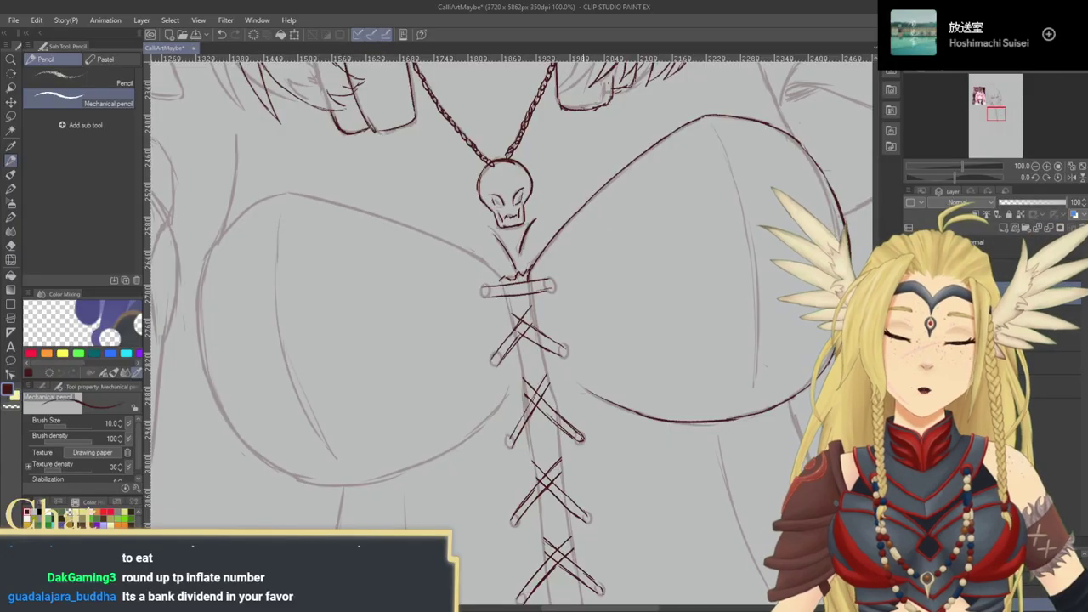
left_click(1060, 177)
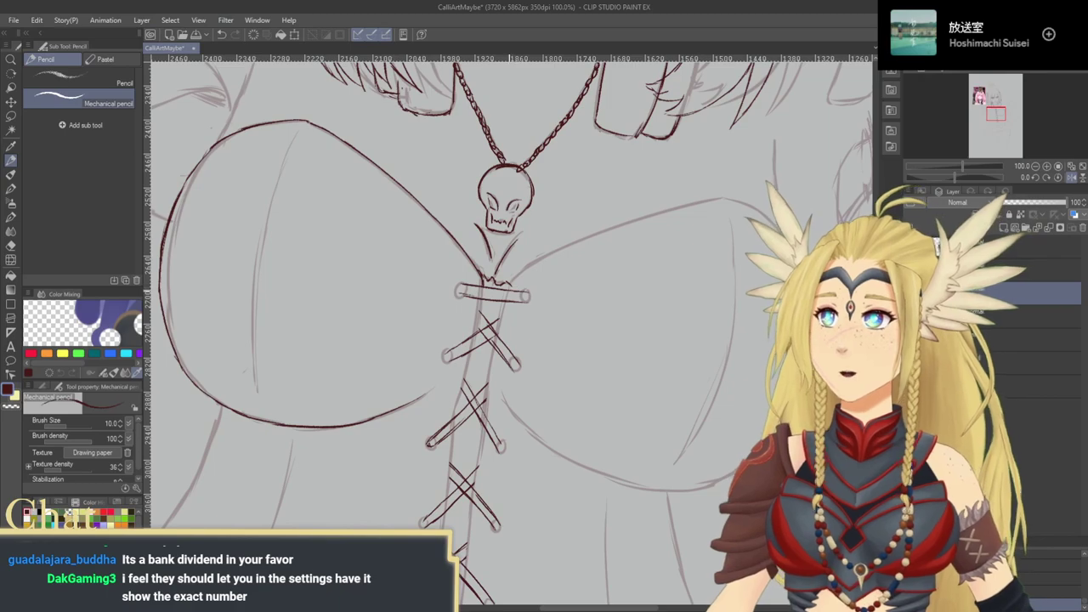
left_click_drag(524, 267, 699, 211)
key("ctrl+z")
left_click_drag(641, 232, 560, 265)
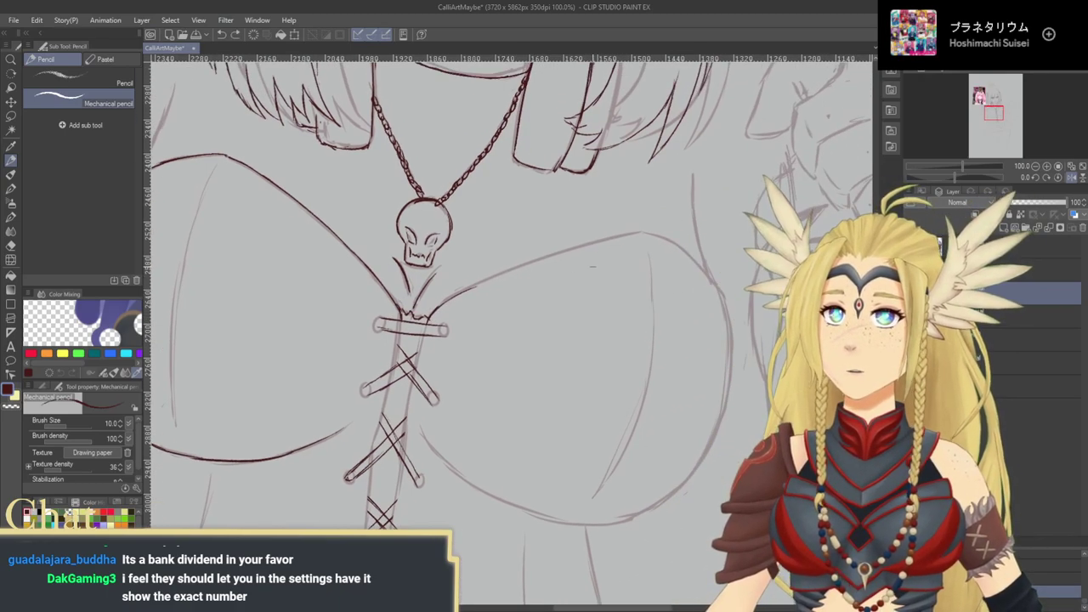
Step: Extend the second bust cup's upper contour along the sketch nearly to its highest point
left_click(1037, 178)
left_click(1036, 178)
left_click(1037, 177)
left_click(1036, 178)
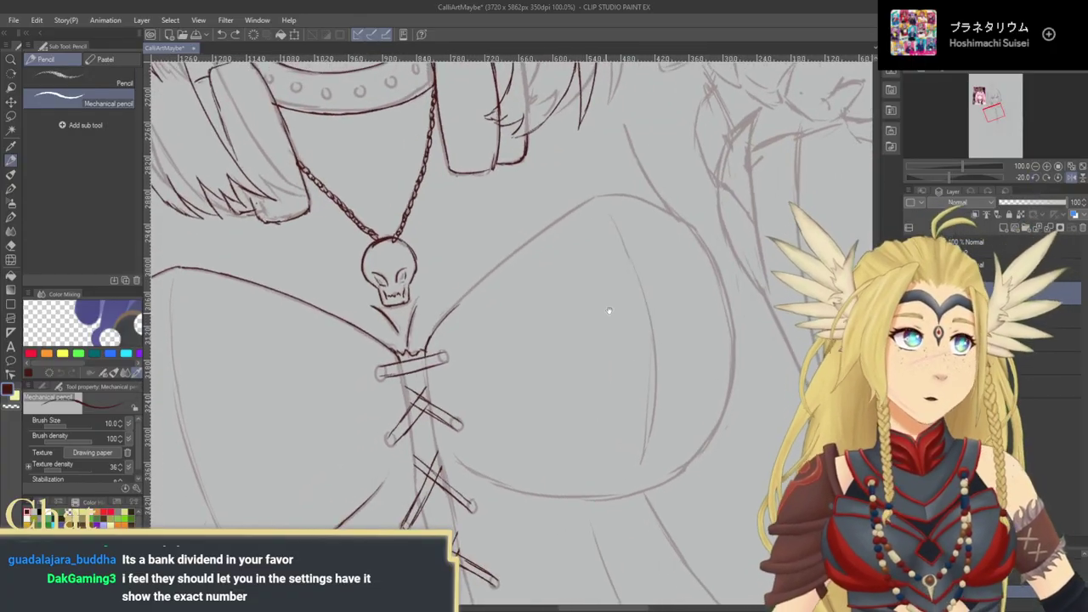
mouse_move(430, 336)
left_mouse_down()
mouse_move(583, 201)
mouse_move(561, 248)
left_mouse_up()
key("ctrl+z")
key("ctrl+z")
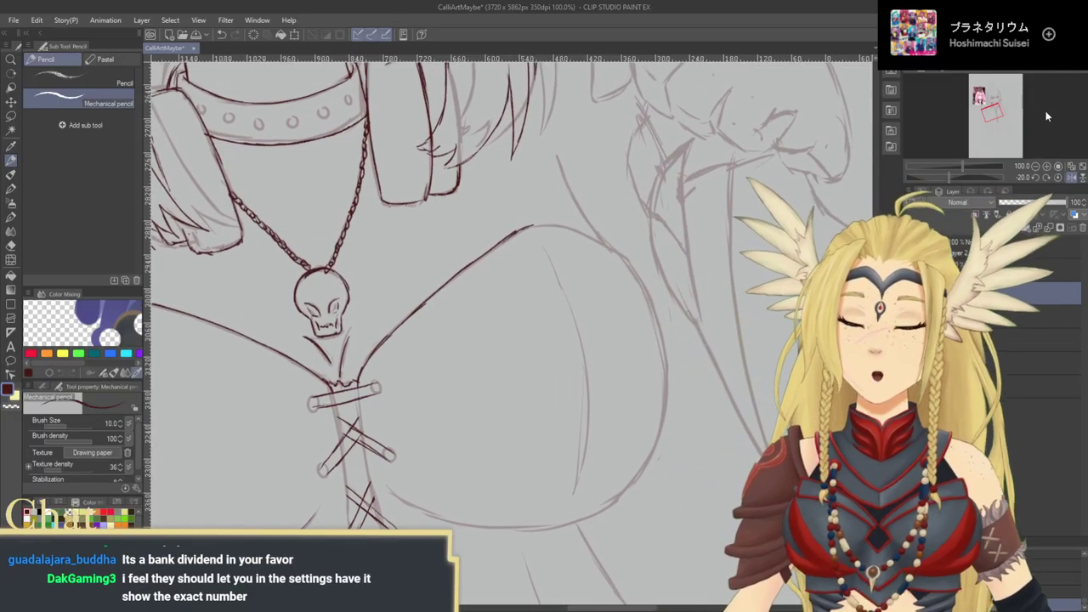
Step: Draw the curve over the highest point of the second bust cup
left_click(1035, 178)
left_click(1035, 179)
left_click(1034, 178)
left_click(1036, 181)
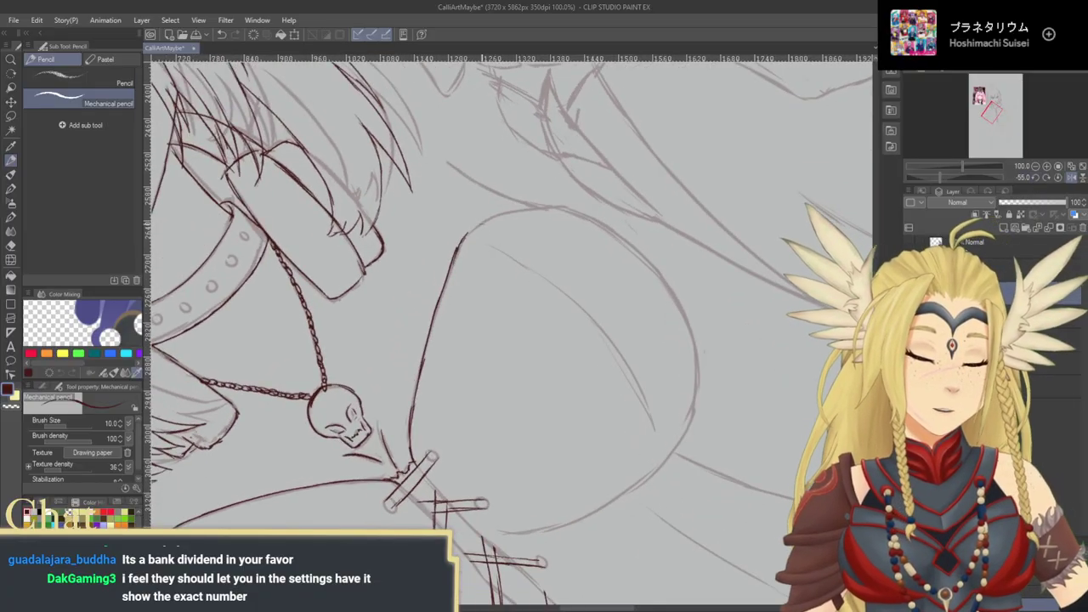
left_click_drag(481, 219, 544, 205)
left_click_drag(549, 286, 497, 144)
Step: Start the second bust cup's underside line beside the lacing, following the sketch
left_click_drag(466, 305, 649, 205)
key("ctrl+z")
left_click_drag(462, 305, 563, 272)
key("ctrl+z")
left_click_drag(593, 317, 559, 384)
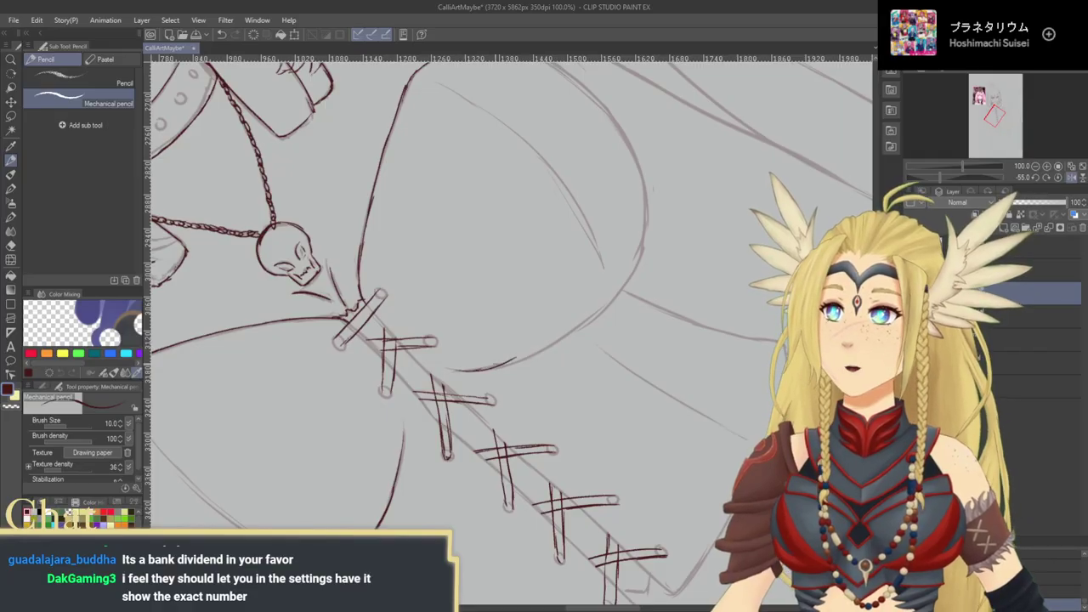
Step: Continue the second bust cup's underside around the outer side to close its outline with the top curve
left_click_drag(510, 364, 607, 304)
key("ctrl+z")
left_click_drag(646, 222, 563, 304)
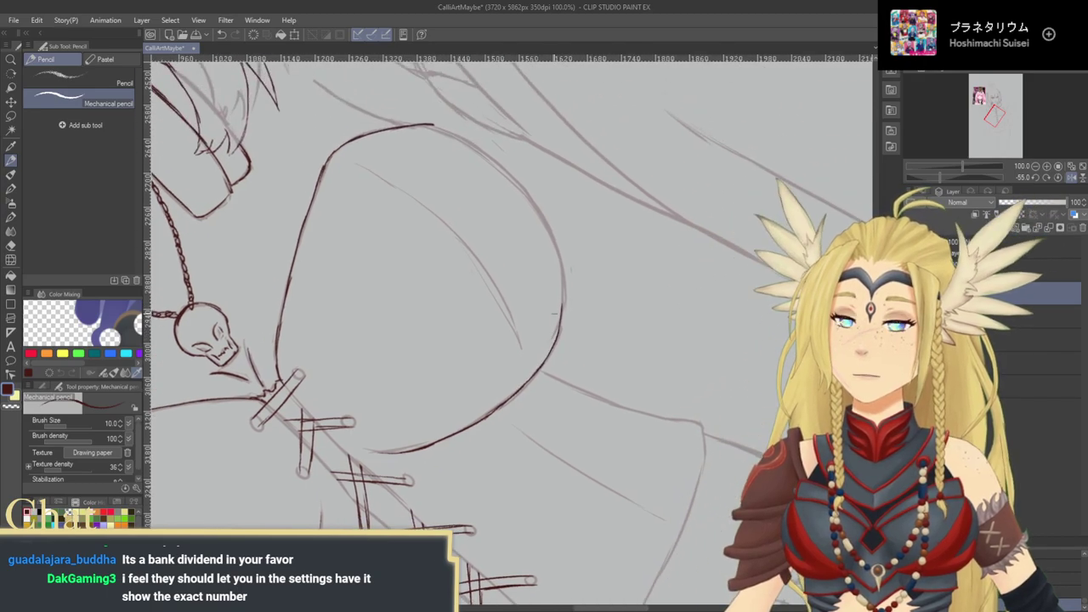
left_click(1067, 179)
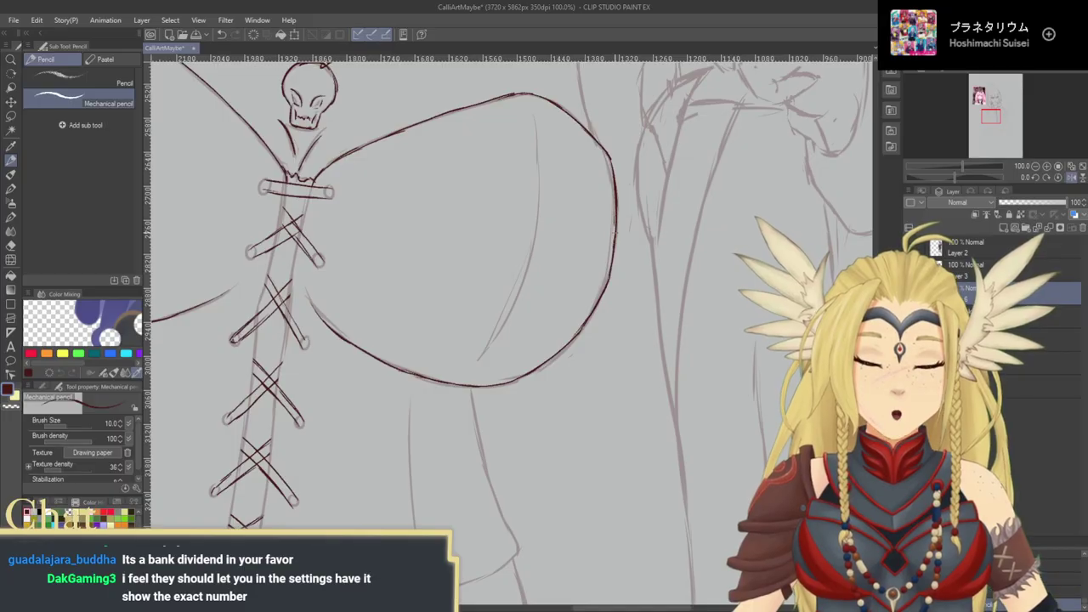
left_click_drag(564, 385, 635, 513)
left_click_drag(634, 375, 553, 471)
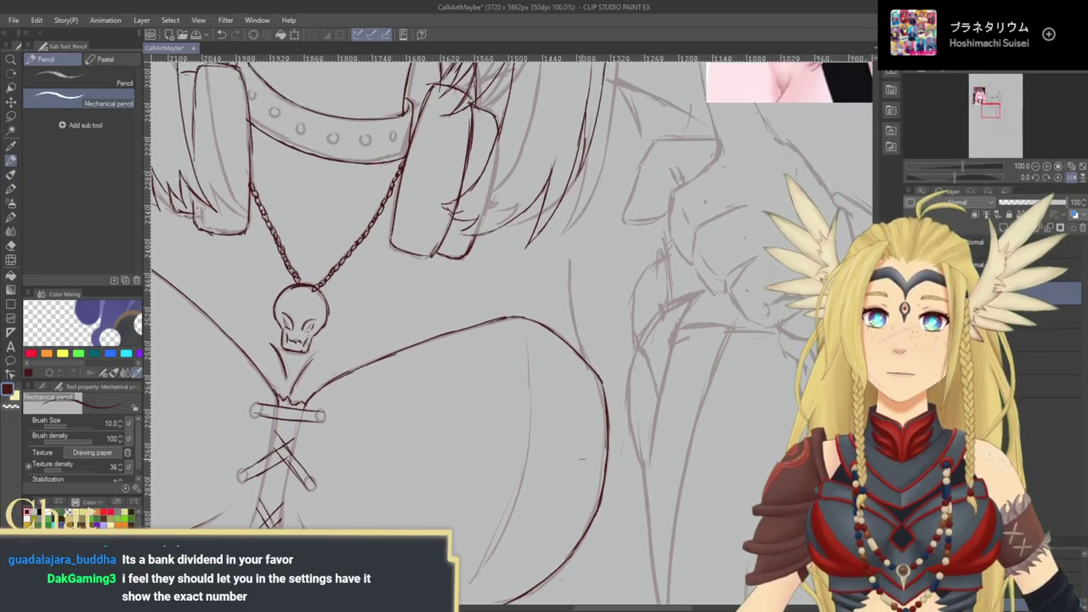
Step: Show the faint blue rough sketch layer beneath the line art
mouse_move(551, 388)
left_mouse_down()
mouse_move(566, 442)
mouse_move(524, 366)
left_mouse_up()
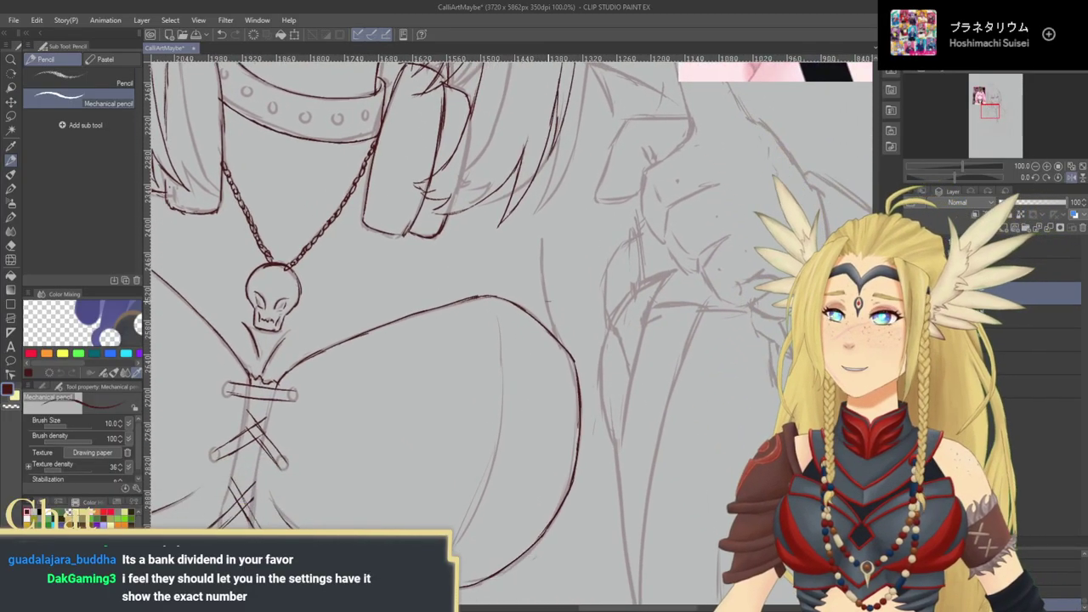
mouse_move(549, 308)
left_mouse_down()
mouse_move(556, 331)
mouse_move(543, 243)
left_mouse_up()
mouse_move(559, 440)
left_mouse_down()
mouse_move(514, 406)
mouse_move(551, 199)
mouse_move(589, 194)
left_mouse_up()
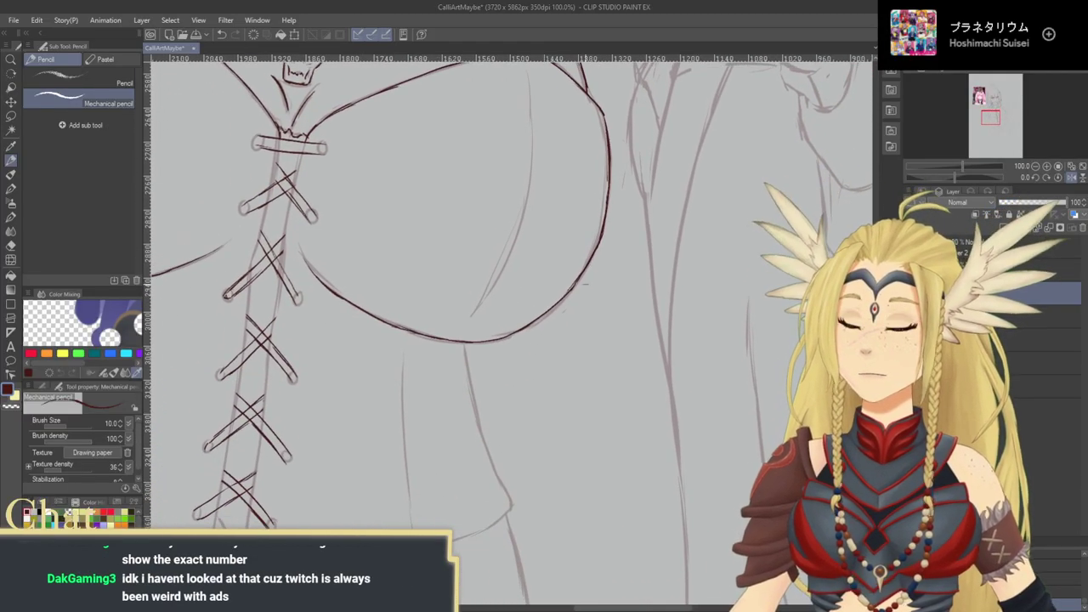
left_click(910, 338)
Step: Ink the armpit crease above the breast and the short upper-arm line branching from it with the Mechanical pencil
left_click_drag(688, 416, 617, 544)
left_click_drag(564, 188, 537, 346)
left_click_drag(539, 298, 458, 254)
left_click_drag(398, 277, 417, 196)
key("ctrl+z")
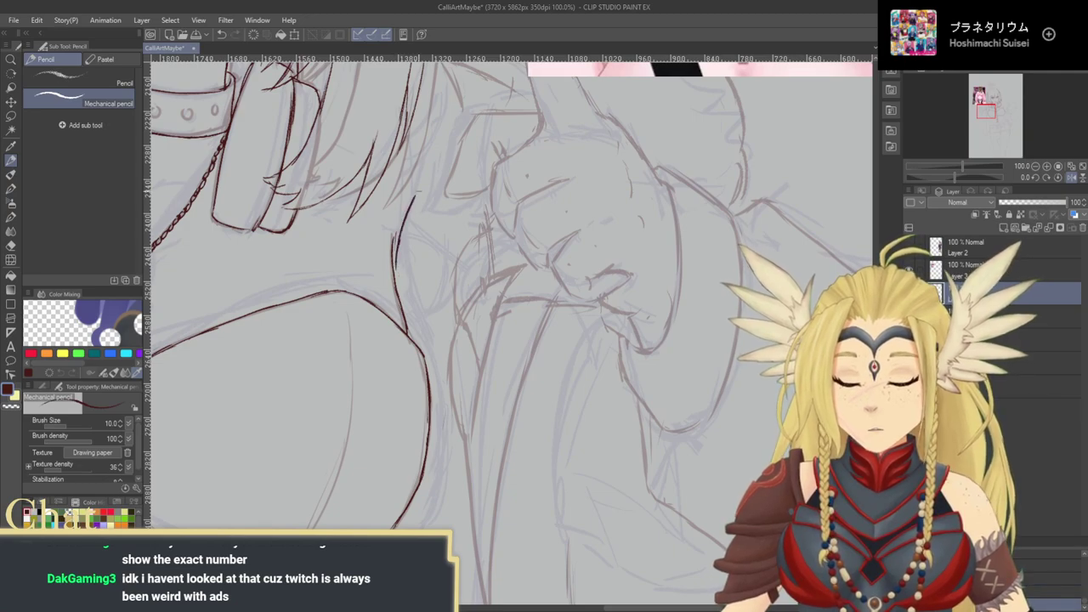
left_click_drag(409, 241, 454, 263)
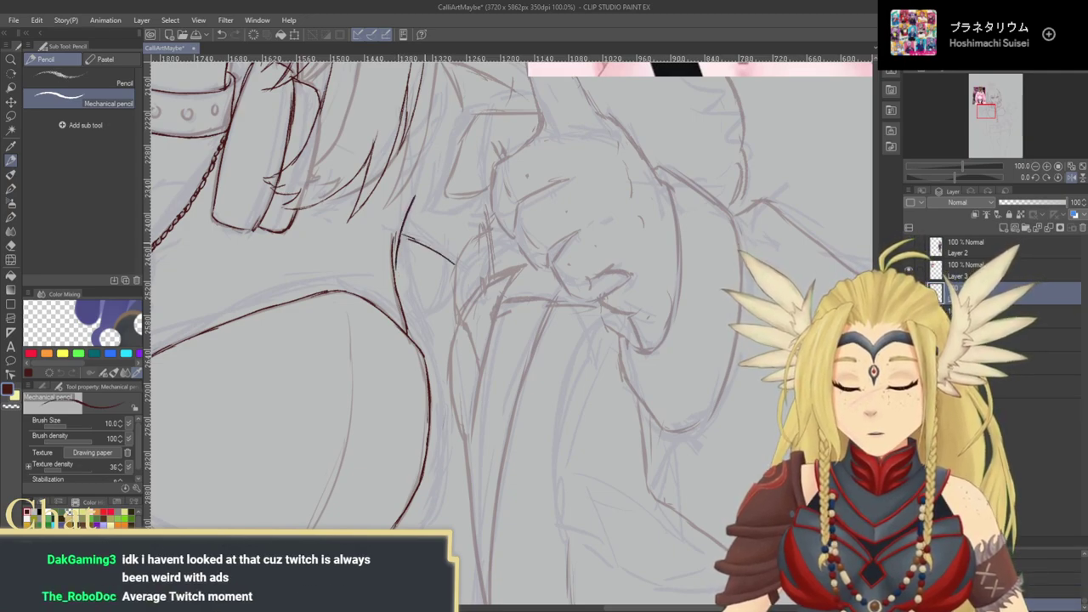
mouse_move(415, 233)
left_mouse_down()
mouse_move(450, 253)
mouse_move(423, 243)
left_mouse_up()
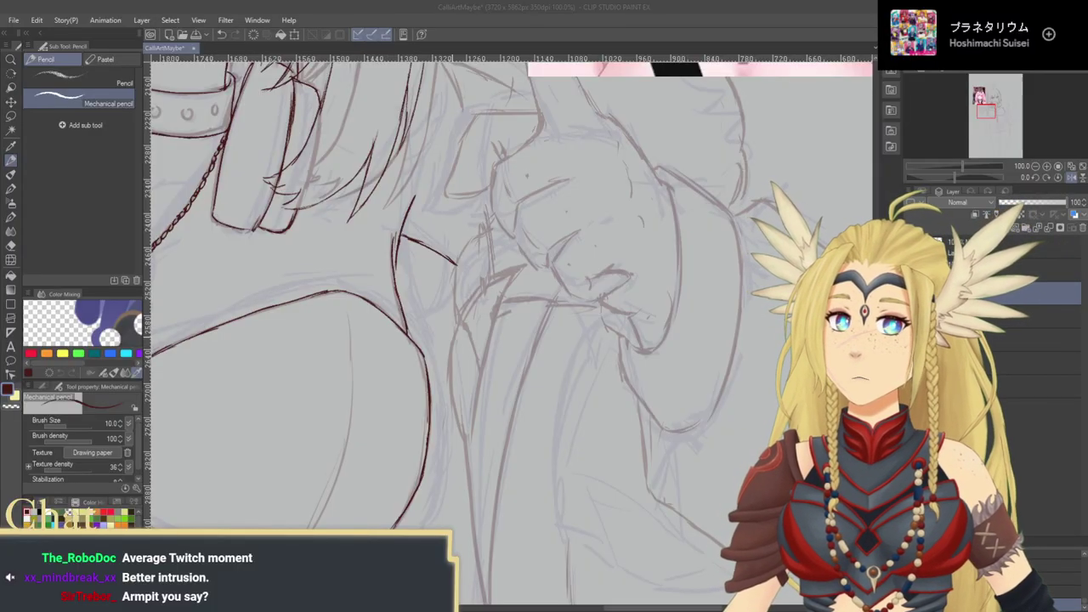
Step: Flip the canvas view horizontally and ink the slanted armpit crease above the breast on the opposite side
left_click_drag(399, 273, 532, 298)
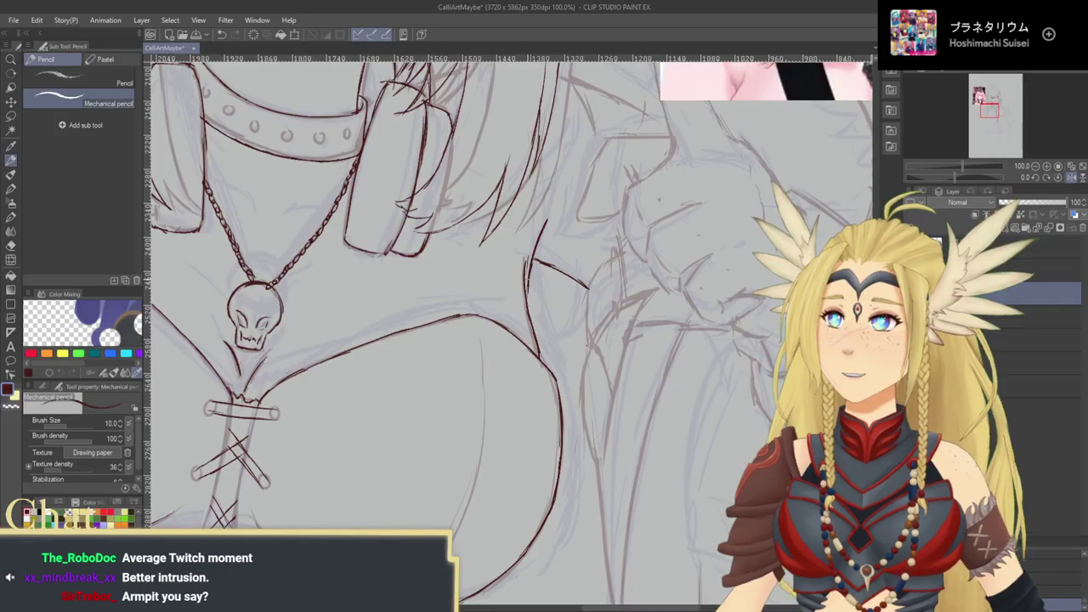
left_click_drag(297, 359, 779, 440)
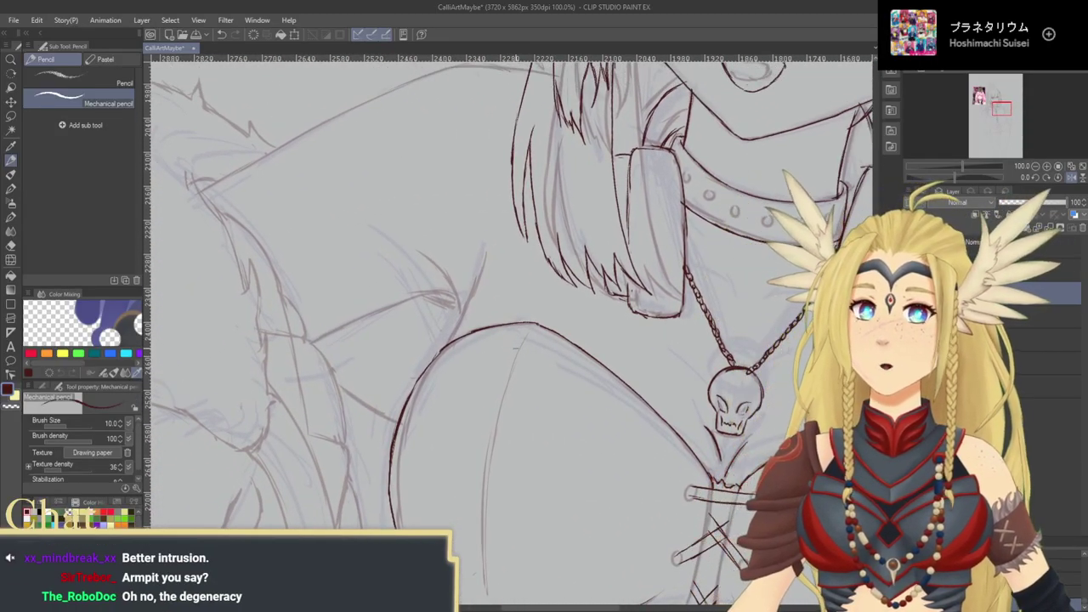
left_click_drag(514, 354, 592, 317)
left_click(1059, 177)
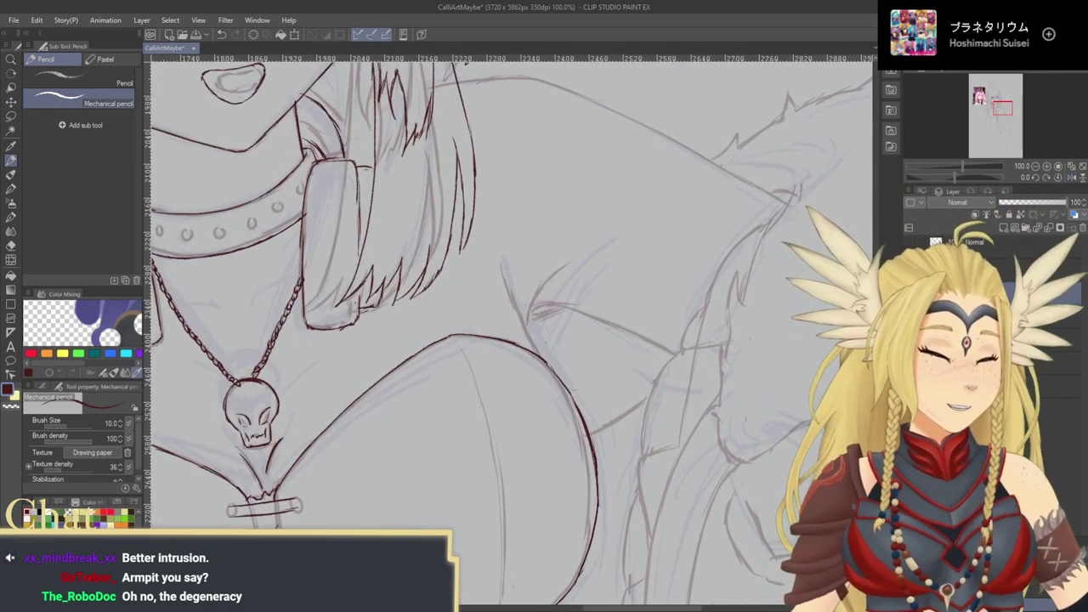
left_click_drag(417, 274, 438, 319)
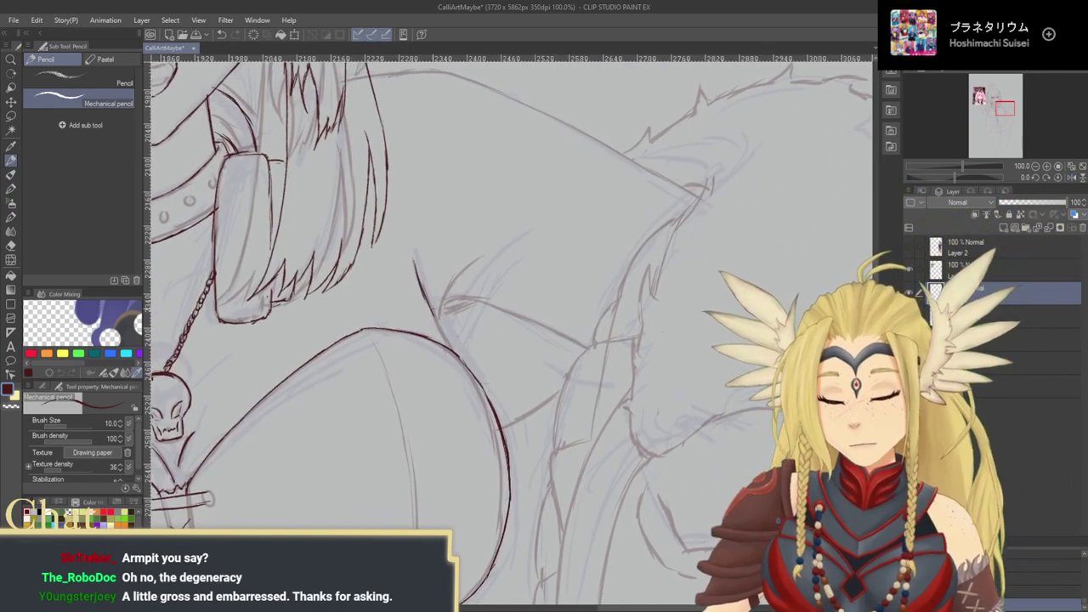
key("ctrl+z")
key("ctrl+z")
left_click_drag(414, 262, 454, 342)
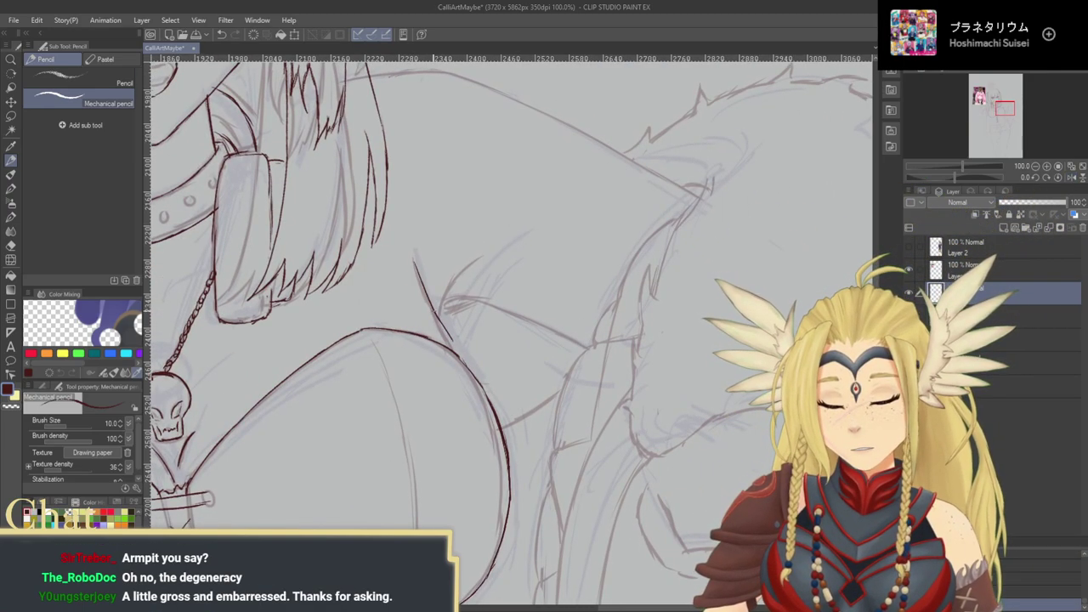
Step: Extend and thicken that armpit crease down to the breast outline, and add the curved fold branching upward
left_click_drag(422, 261, 407, 241)
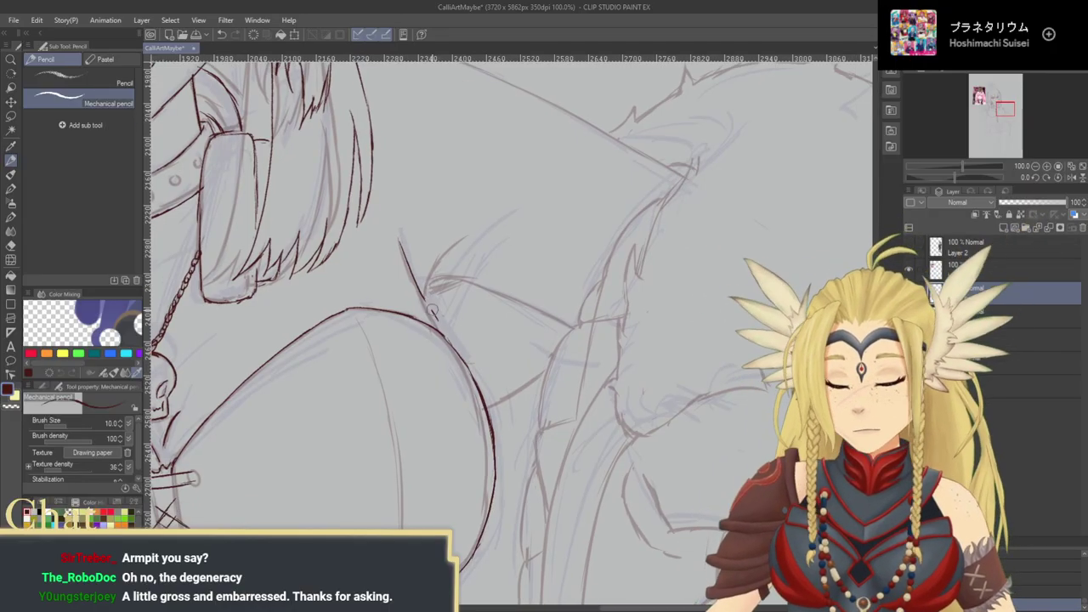
key("ctrl+z")
left_click_drag(422, 294, 437, 325)
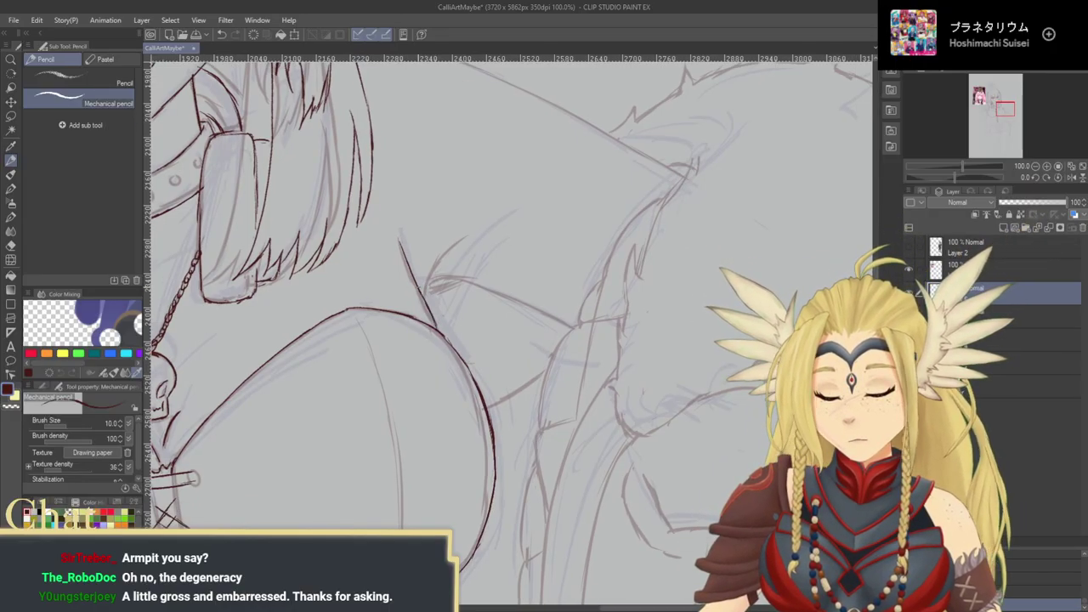
left_click_drag(418, 283, 403, 242)
left_click_drag(500, 337, 513, 387)
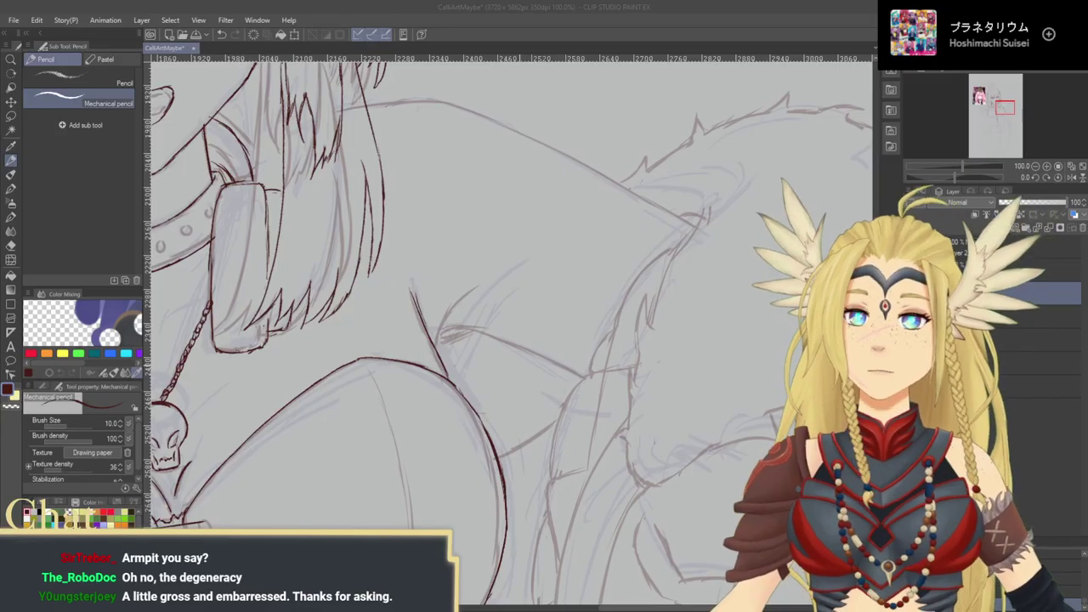
left_click_drag(436, 348, 478, 291)
Step: Ink the underside of the upper arm from the armpit fold to the edge of the coat
mouse_move(523, 379)
left_mouse_down()
mouse_move(483, 377)
mouse_move(489, 400)
mouse_move(614, 330)
left_mouse_up()
left_click(1035, 178)
left_click(1036, 178)
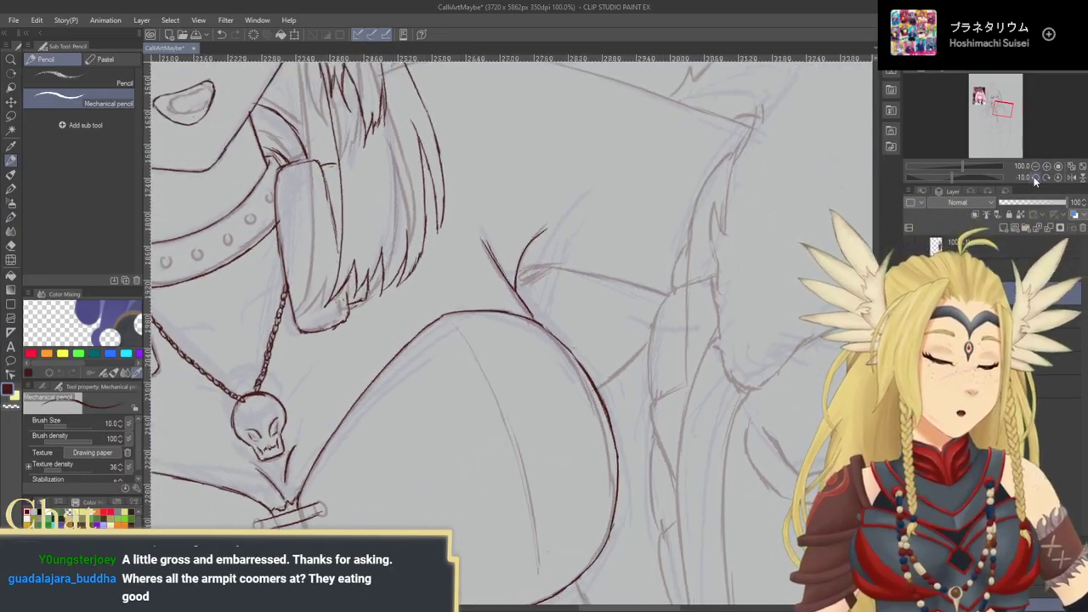
left_click(1036, 178)
left_click(1035, 178)
left_click(1035, 179)
left_click(1035, 178)
left_click_drag(706, 306, 534, 410)
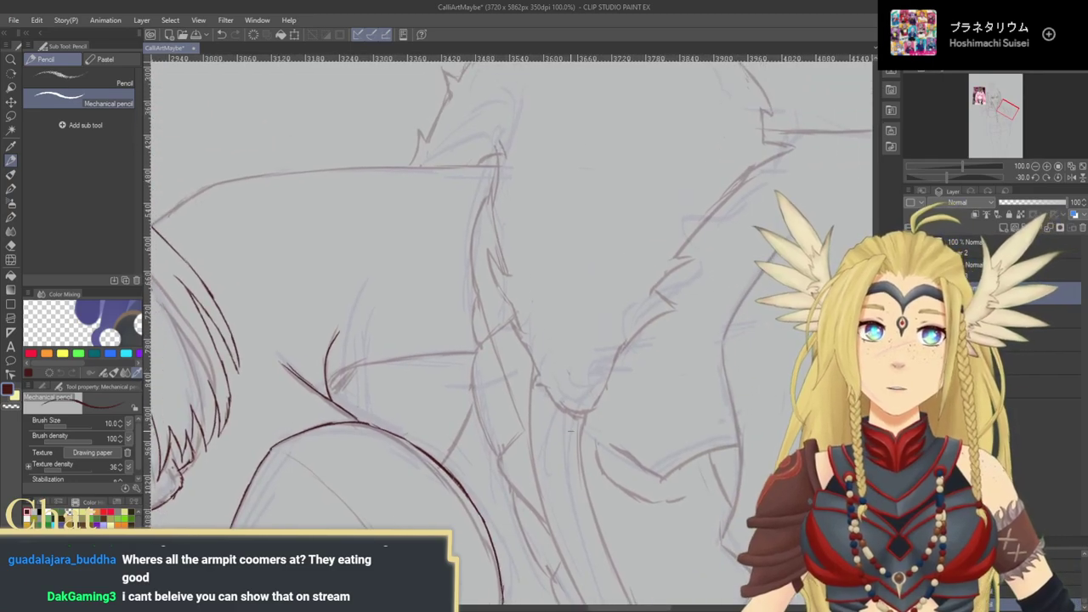
left_click_drag(412, 389, 560, 352)
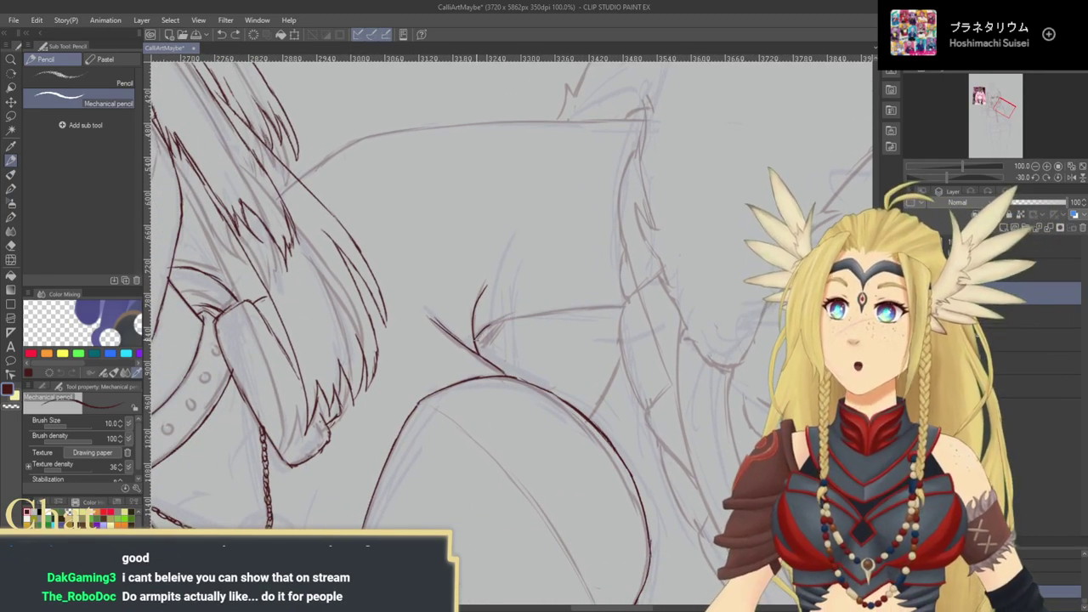
left_click_drag(501, 322, 625, 307)
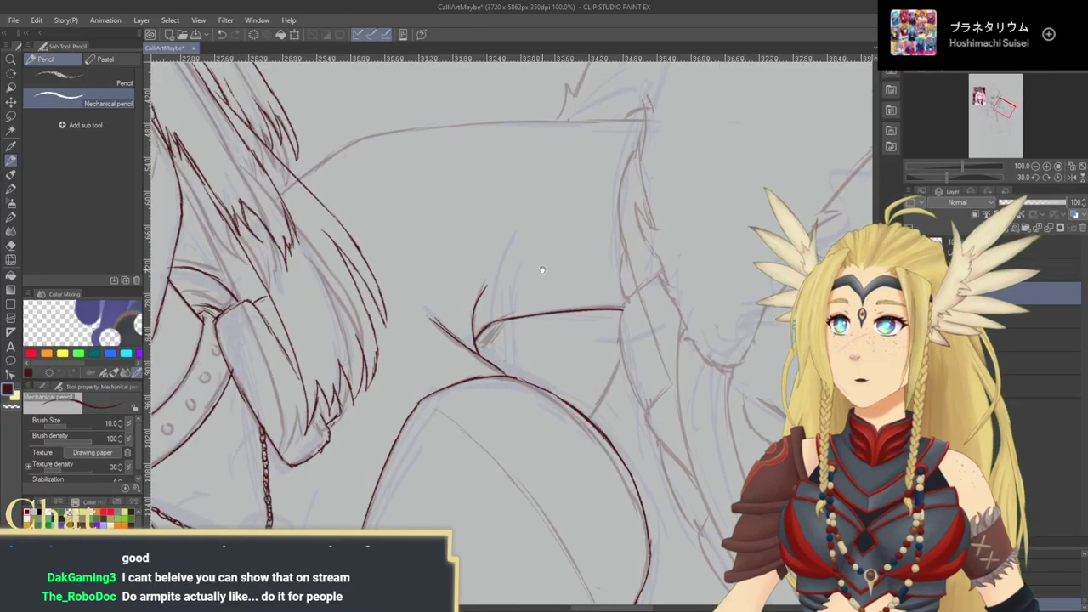
Step: Ink the first curved section of the shoulder line, starting at the outer strands of hair
left_click_drag(474, 219, 571, 318)
left_click_drag(410, 286, 548, 318)
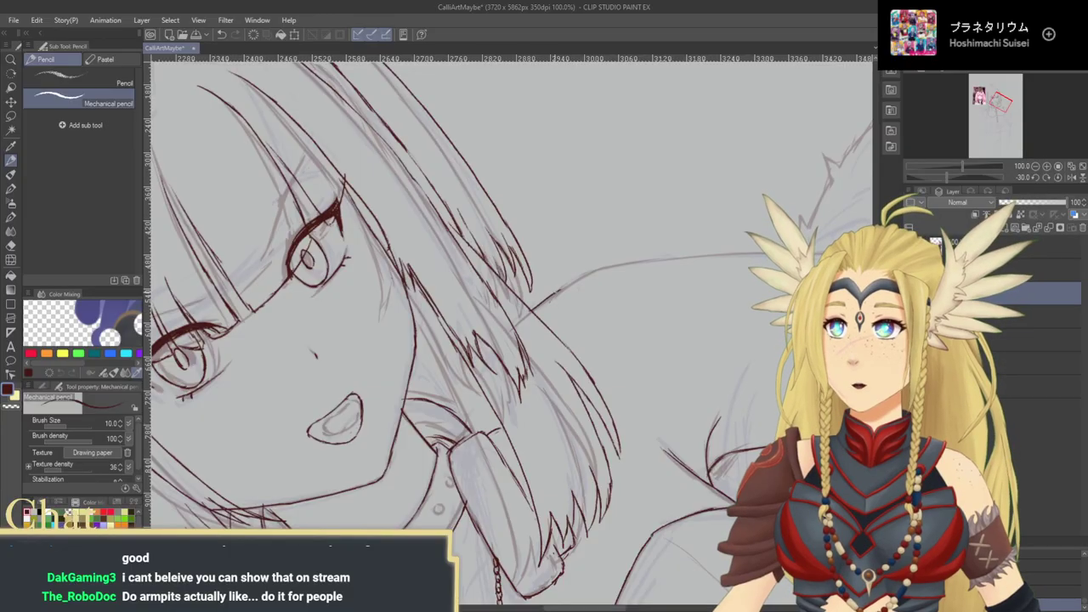
mouse_move(531, 312)
left_mouse_down()
mouse_move(606, 269)
mouse_move(444, 282)
left_mouse_up()
key("ctrl+z")
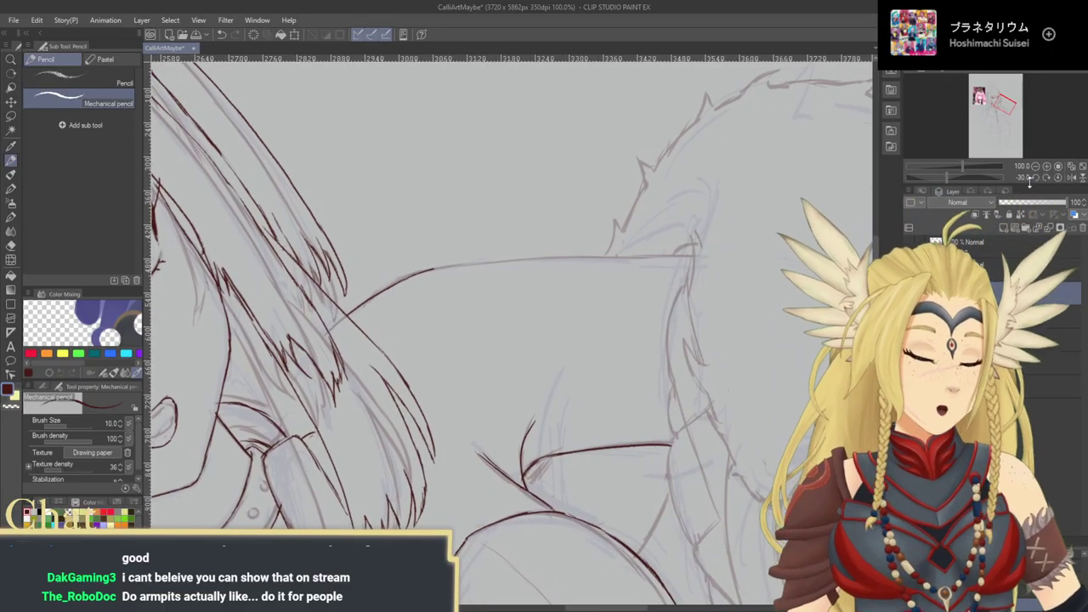
Step: Continue the shoulder line along the top of the upper arm until it meets the coat's fur trim
left_click(1036, 179)
left_click(1035, 178)
left_click(1036, 178)
left_click(1036, 179)
left_click_drag(589, 365, 551, 403)
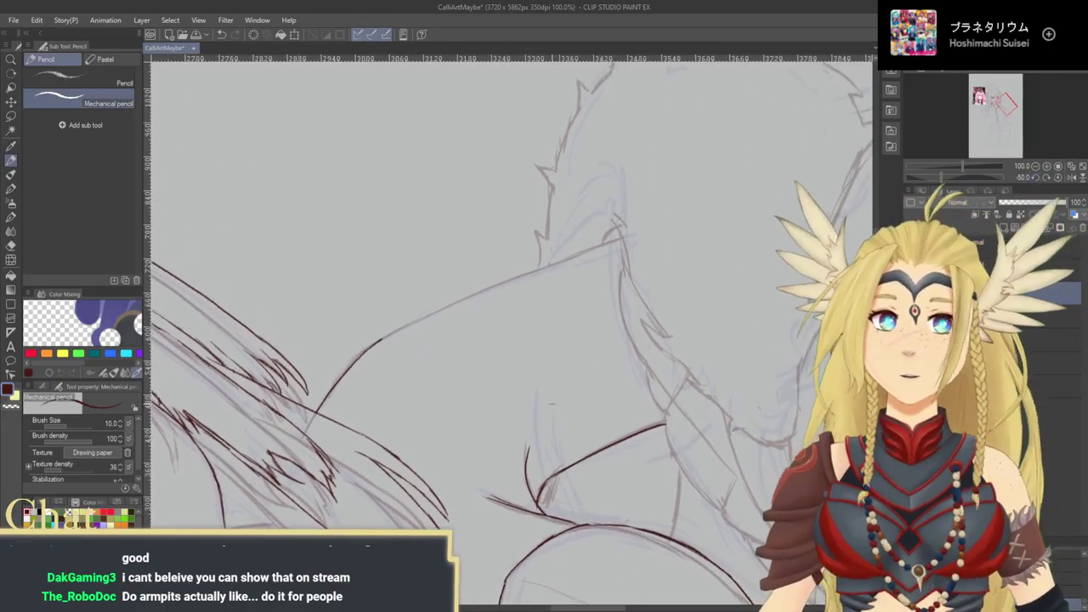
mouse_move(486, 342)
left_mouse_down()
mouse_move(528, 322)
mouse_move(440, 324)
left_mouse_up()
left_click_drag(369, 316, 585, 230)
key("ctrl+z")
left_click_drag(481, 264, 550, 236)
key("ctrl+z")
mouse_move(476, 267)
left_mouse_down()
mouse_move(616, 216)
mouse_move(541, 252)
left_mouse_up()
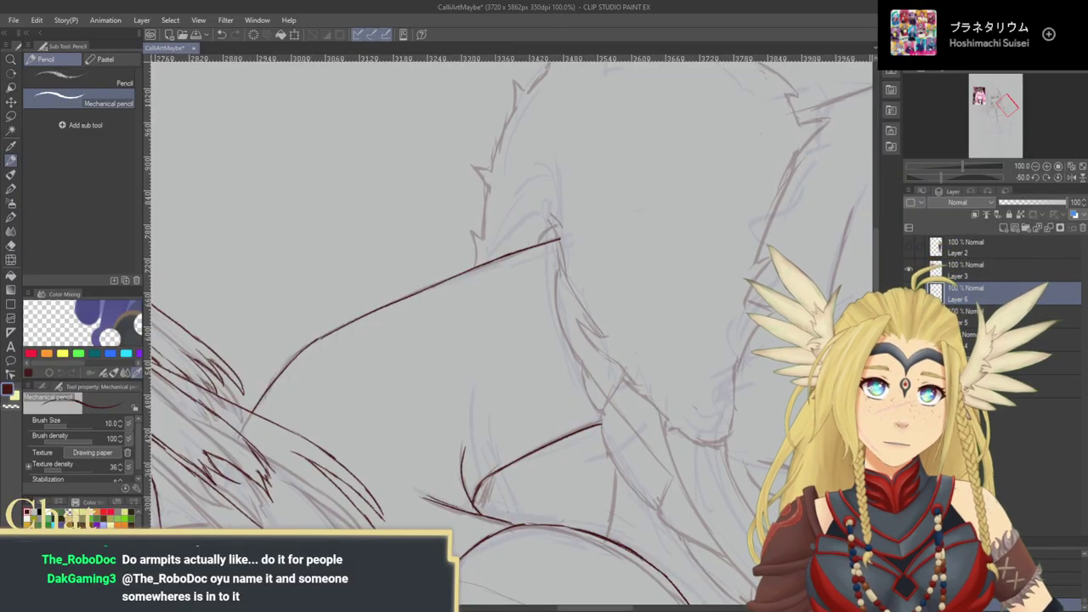
Step: Review the whole figure with canvas rotation reset, then examine the corset, lacing and belt area up close
left_click(1057, 178)
left_click(1036, 168)
left_click(1036, 167)
left_click(1036, 168)
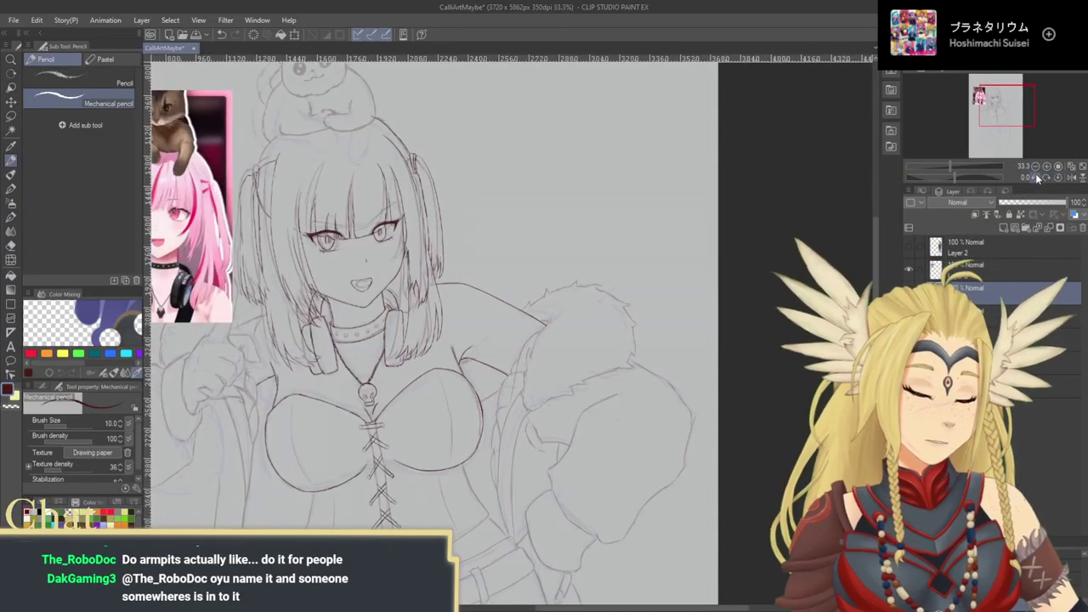
left_click_drag(647, 355, 736, 223)
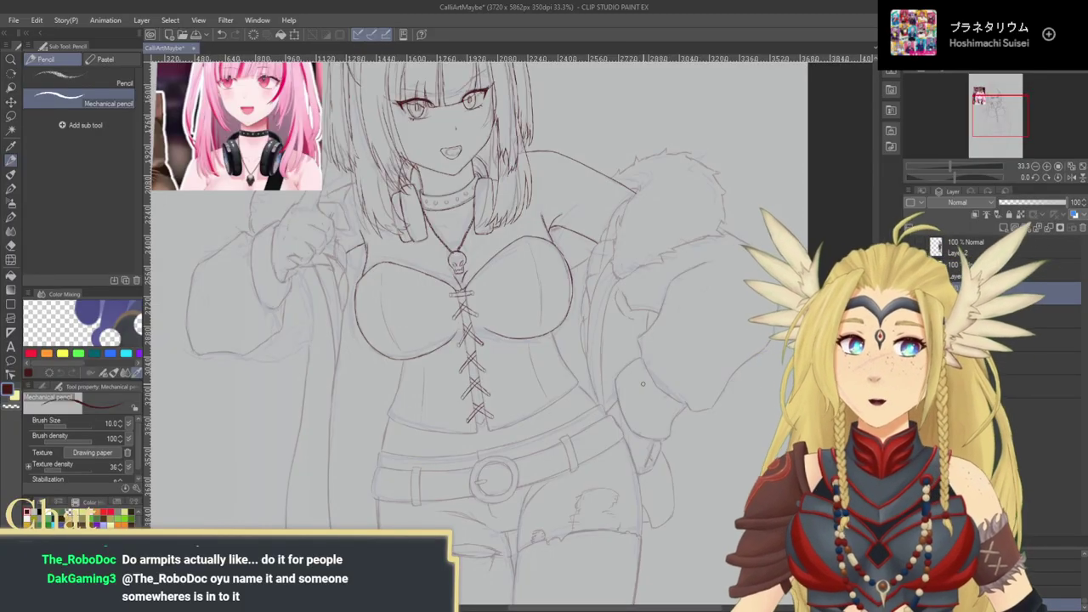
key("/")
left_click_drag(561, 378, 588, 398)
left_click_drag(588, 398, 577, 293)
left_click(10, 160)
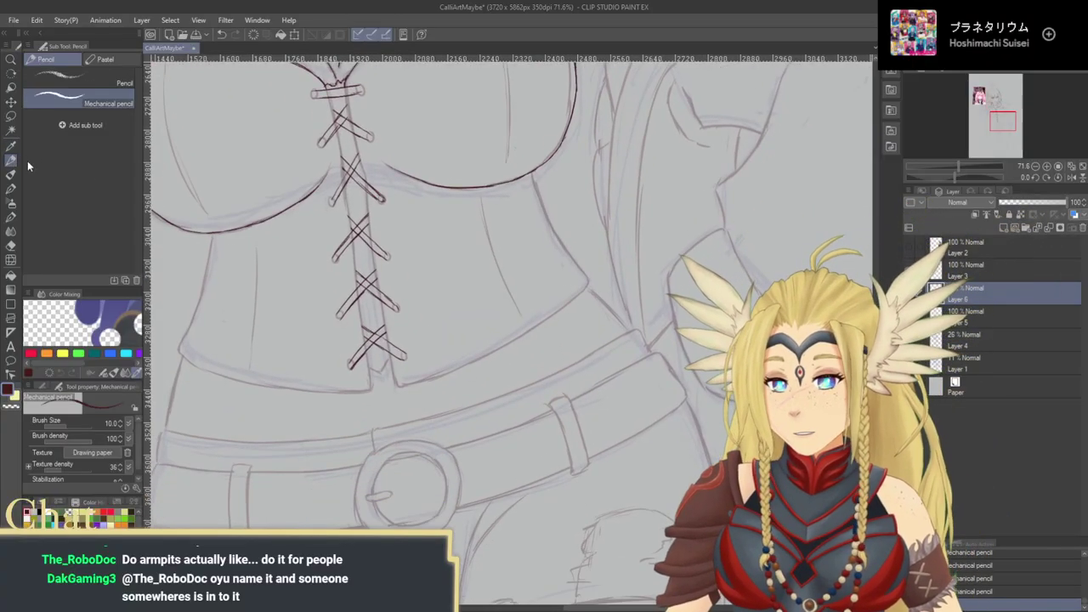
left_click_drag(566, 359, 576, 340)
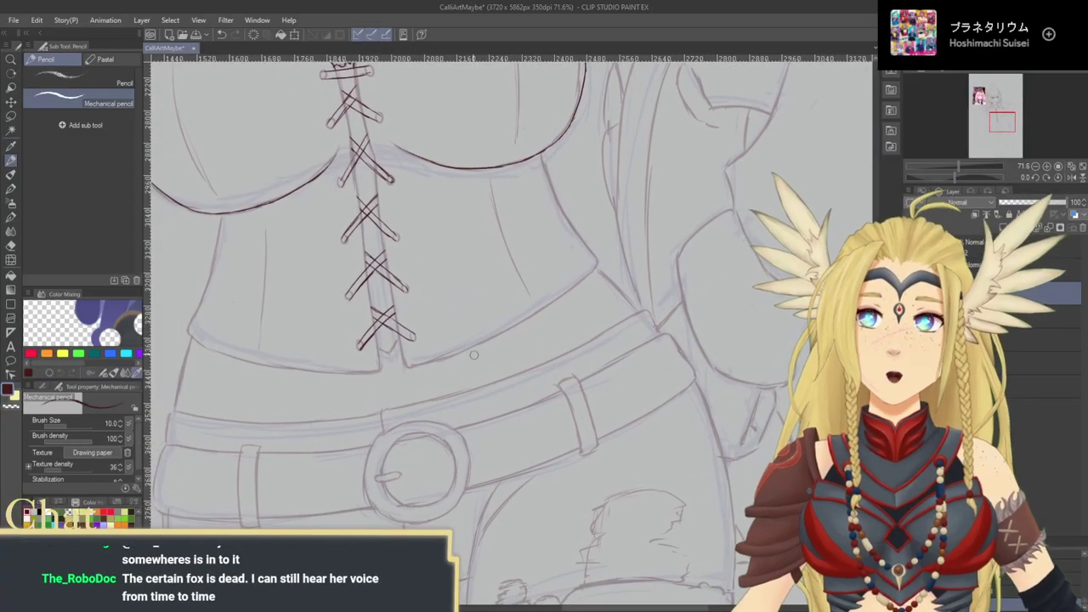
left_click_drag(482, 363, 500, 458)
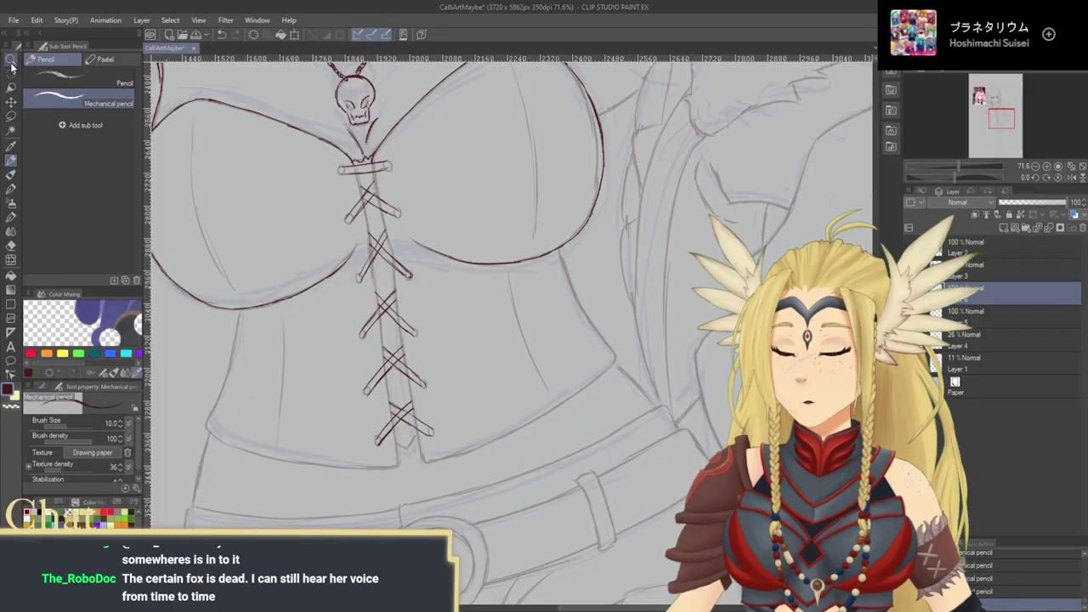
Step: Ink the edge of the corset's front opening beside the crossed lacing, down to the bottom hem
left_click(11, 61)
mouse_move(431, 335)
left_mouse_down()
mouse_move(465, 302)
mouse_move(433, 327)
left_mouse_up()
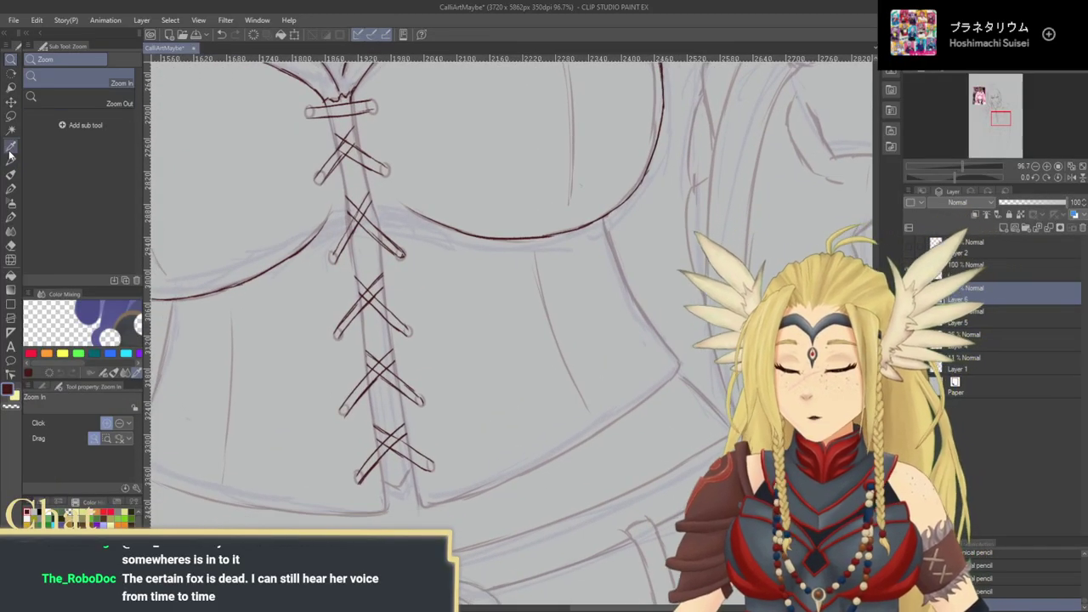
left_click(10, 159)
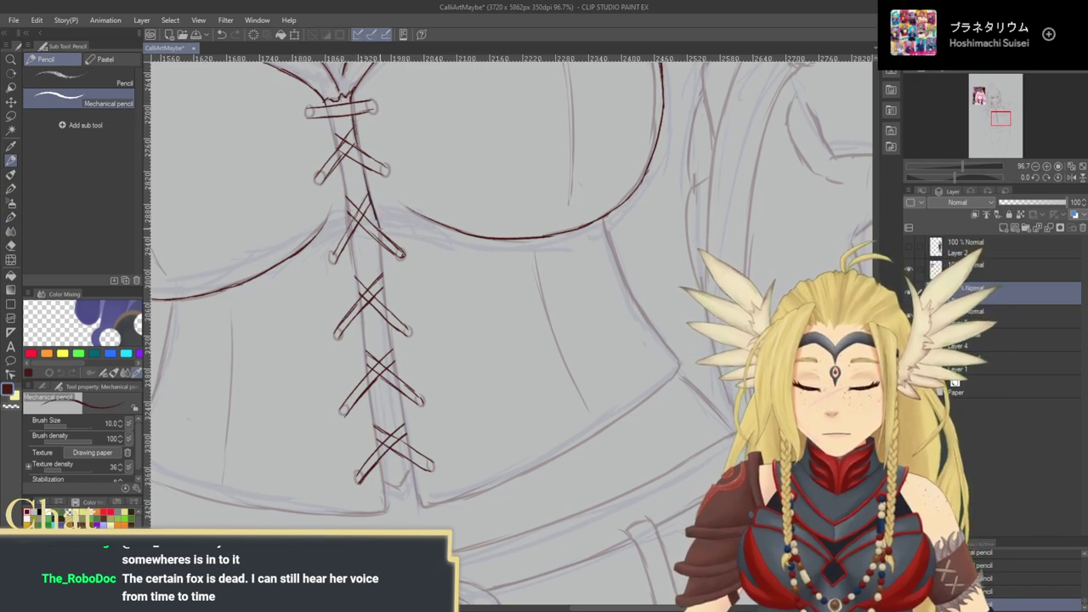
left_click_drag(442, 312, 474, 238)
left_click_drag(399, 195, 417, 331)
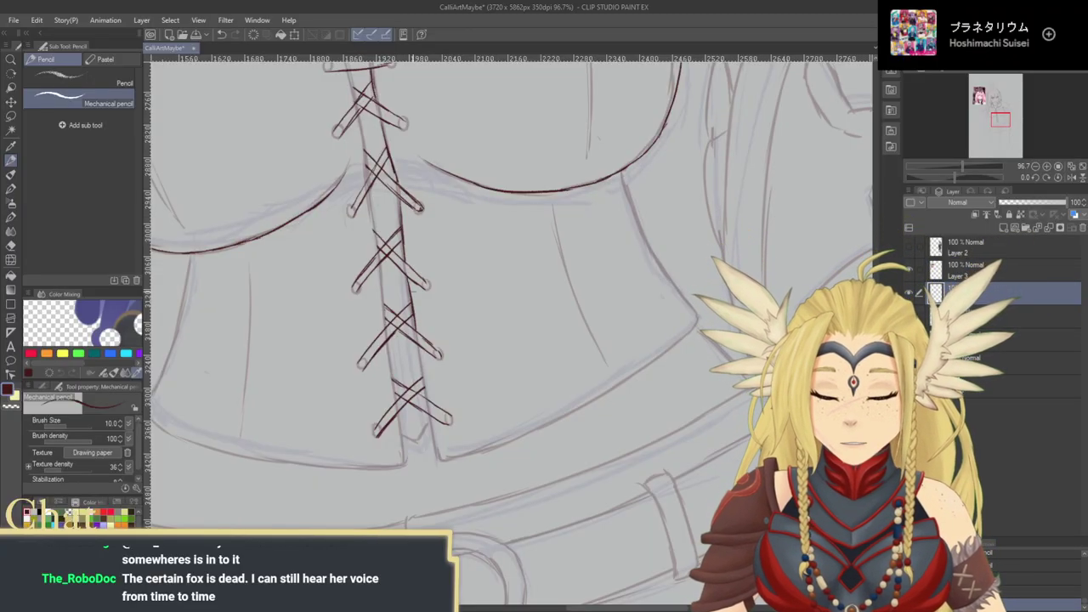
left_click_drag(405, 276, 415, 321)
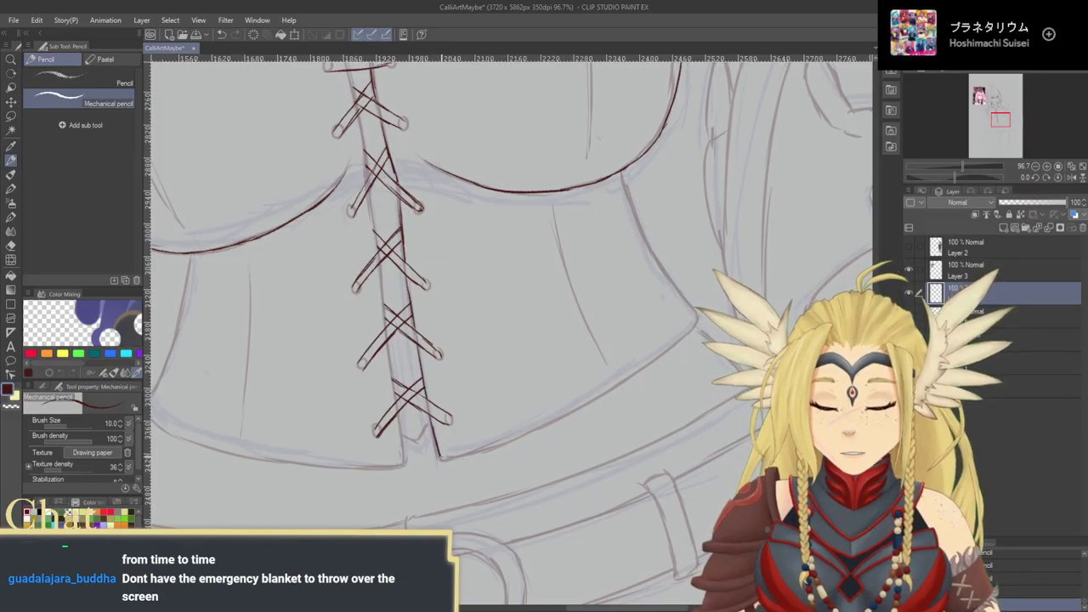
Step: Ink the corset's bottom hem from the front opening to the outer waist corner in one smooth line
left_click_drag(539, 464, 495, 444)
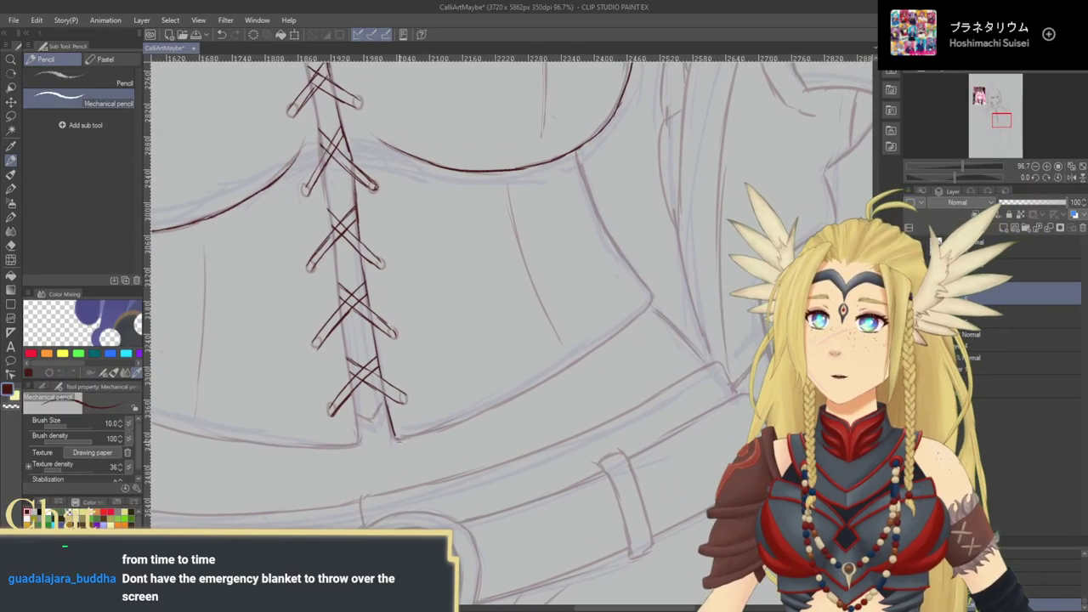
left_click_drag(410, 433, 492, 404)
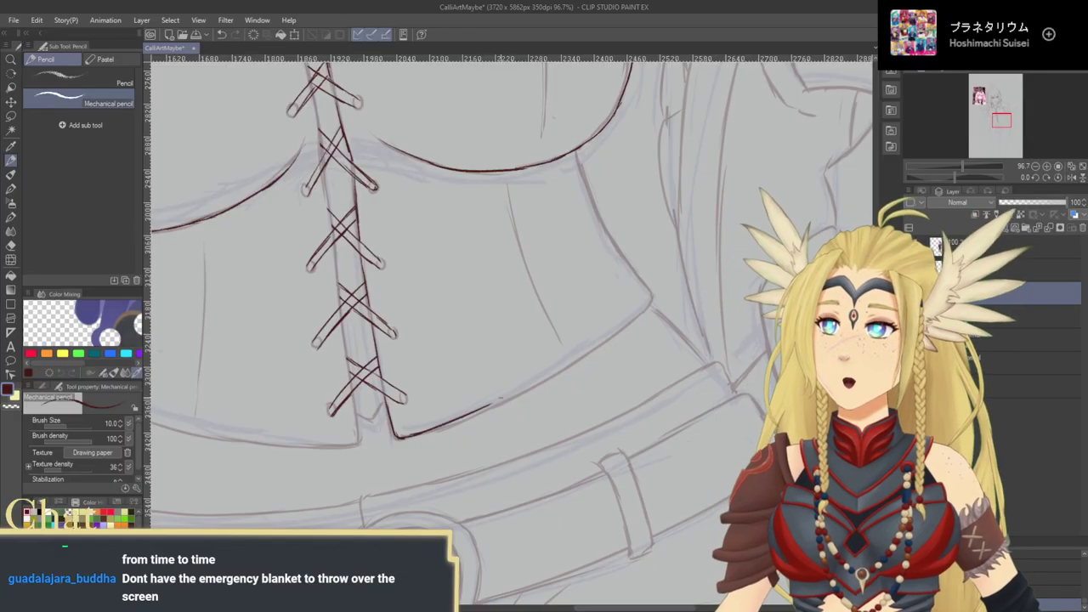
key("ctrl+z")
mouse_move(401, 437)
left_mouse_down()
mouse_move(537, 389)
mouse_move(655, 301)
left_mouse_up()
Step: Ink the corset's side edge from beneath the breast down to the hem corner, redoing the initial strokes
left_click_drag(663, 298, 495, 359)
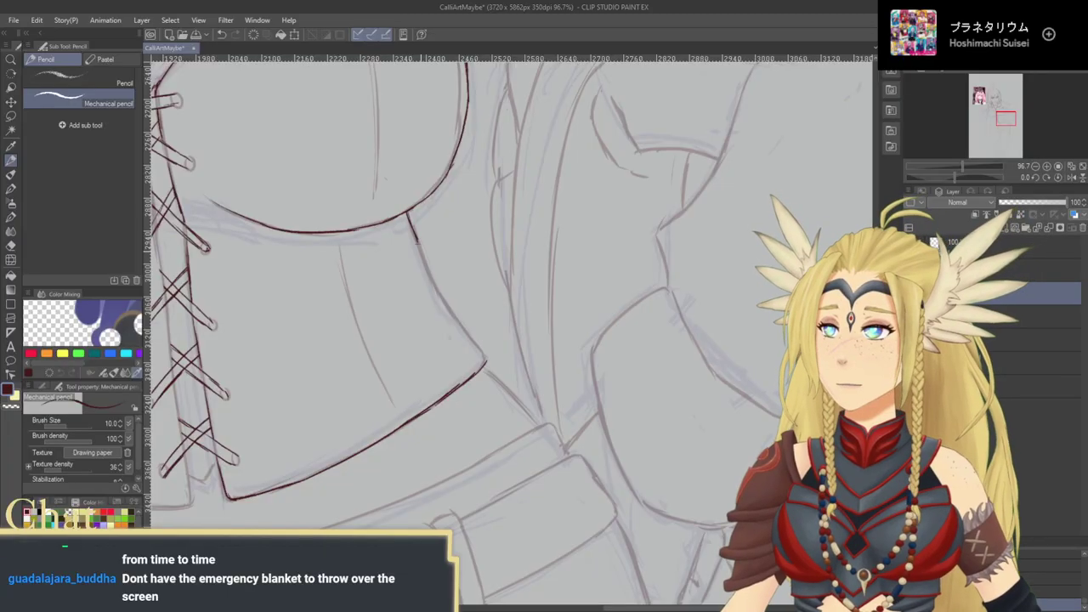
left_click_drag(421, 249, 426, 263)
key("ctrl+z")
key("ctrl+z")
key("ctrl+z")
left_click_drag(408, 213, 457, 307)
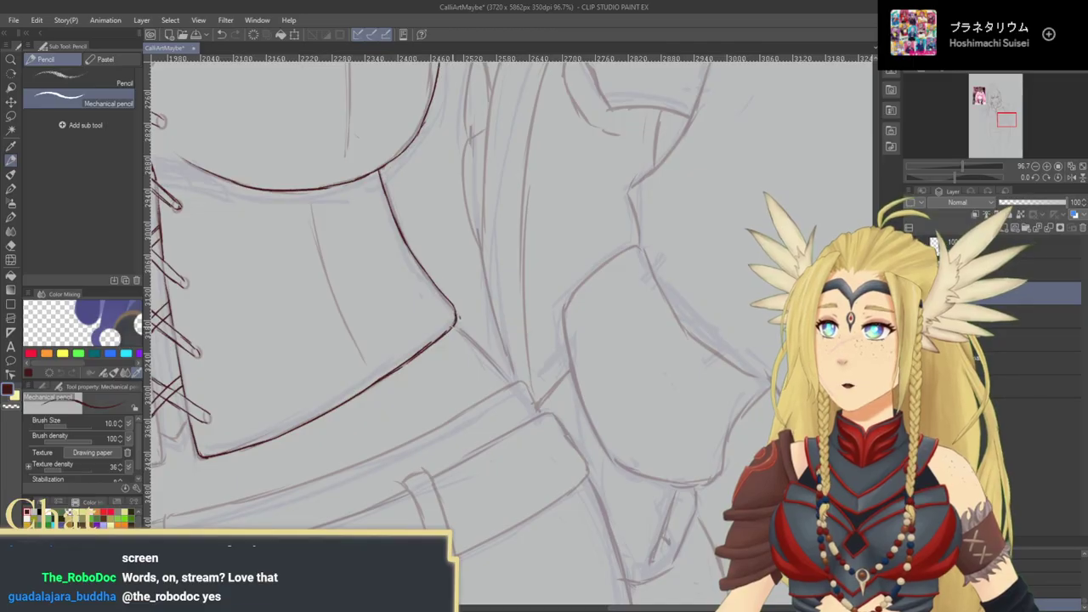
left_click_drag(474, 404, 586, 417)
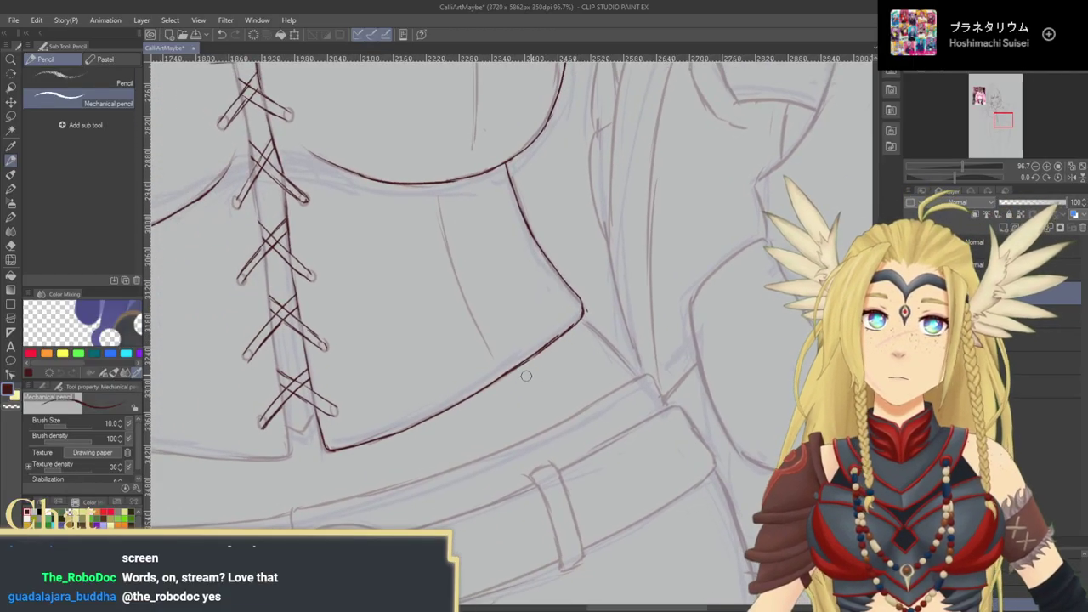
Step: Ink the notch at the bottom of the lacing strip and the still unlined edge of the corset's front opening beside the crossed laces
left_click_drag(528, 395, 557, 388)
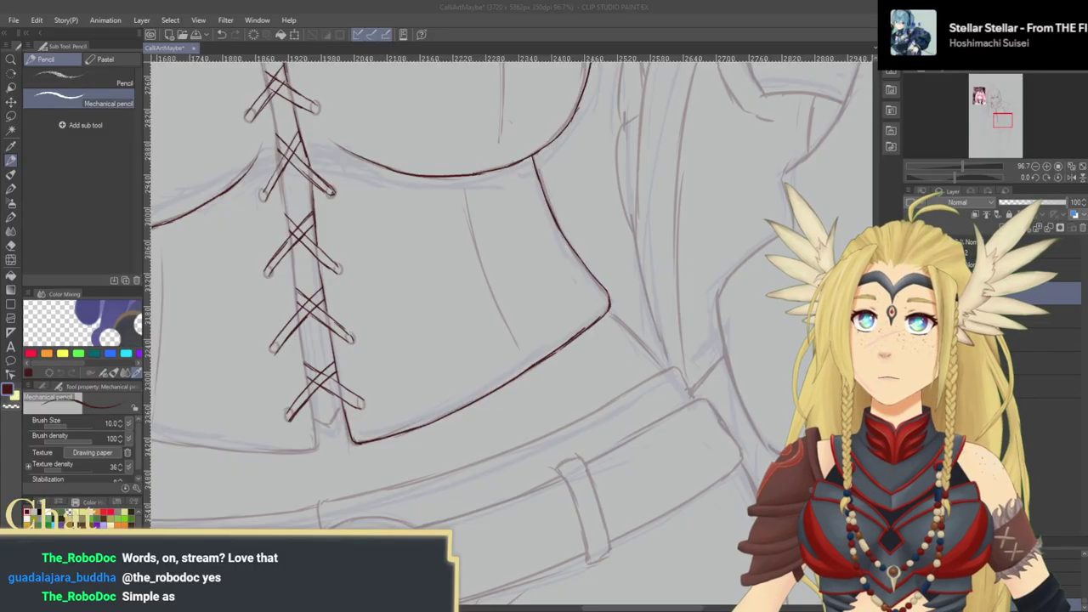
left_click_drag(633, 364, 678, 340)
mouse_move(553, 379)
left_mouse_down()
mouse_move(601, 359)
mouse_move(609, 369)
left_mouse_up()
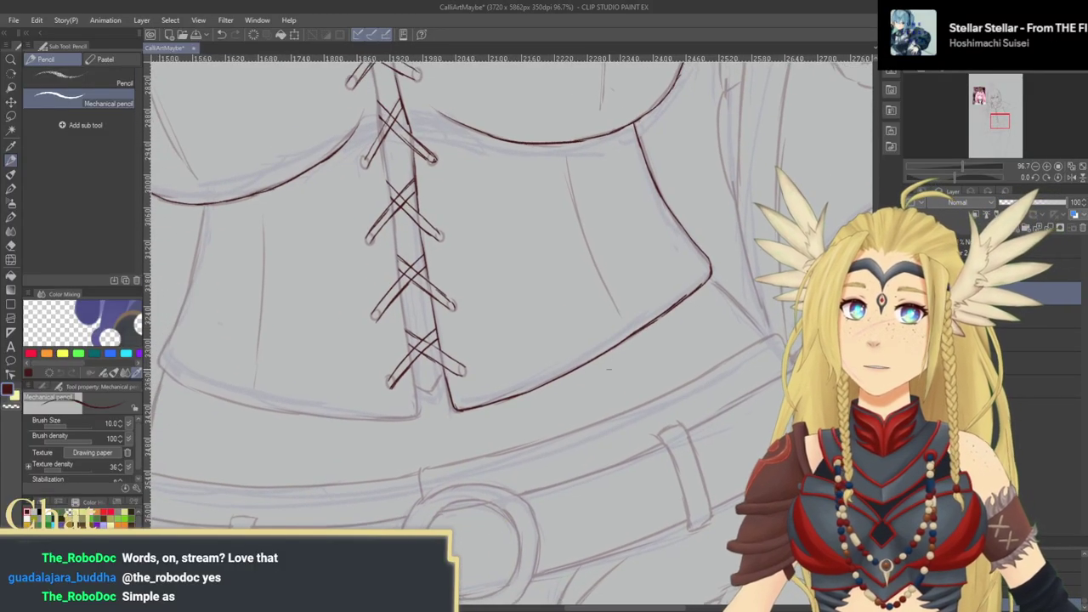
mouse_move(569, 337)
left_mouse_down()
mouse_move(634, 396)
mouse_move(669, 312)
left_mouse_up()
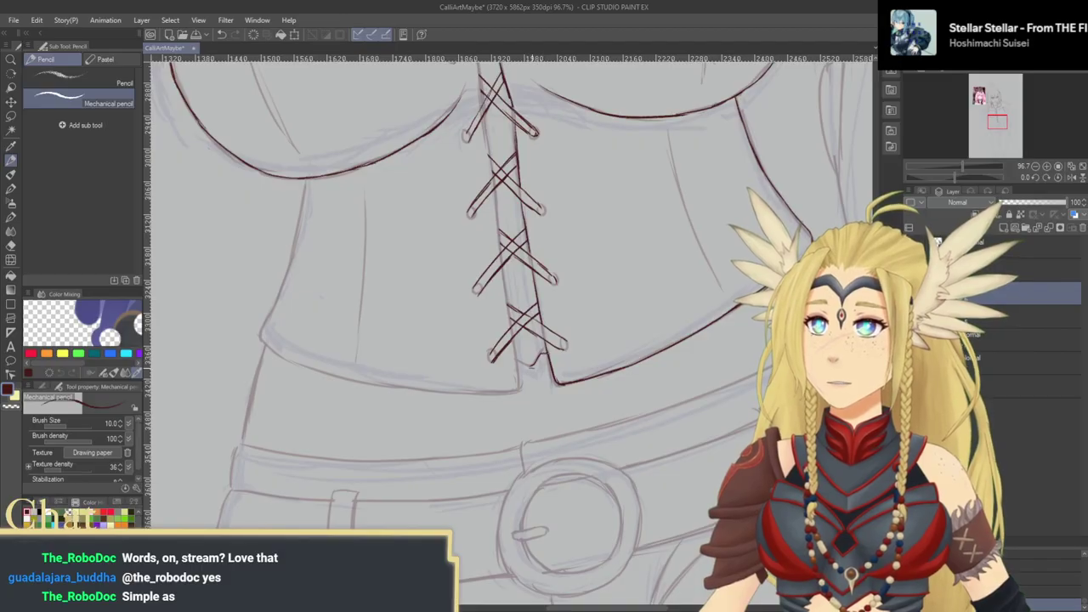
left_click_drag(464, 255, 473, 459)
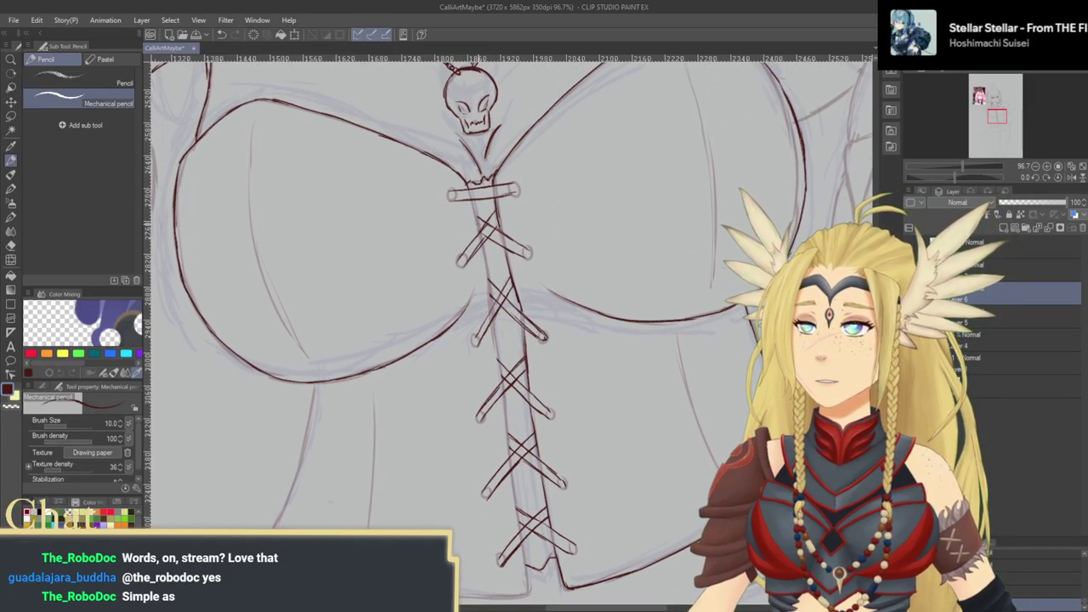
scroll(511, 331, "down", 3)
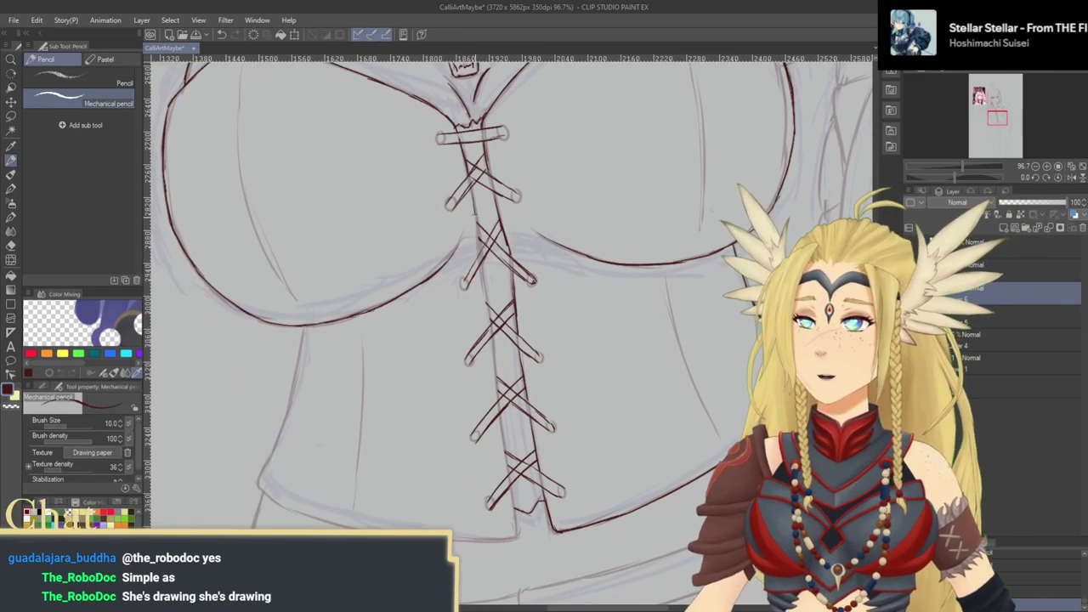
scroll(510, 332, "down", 2)
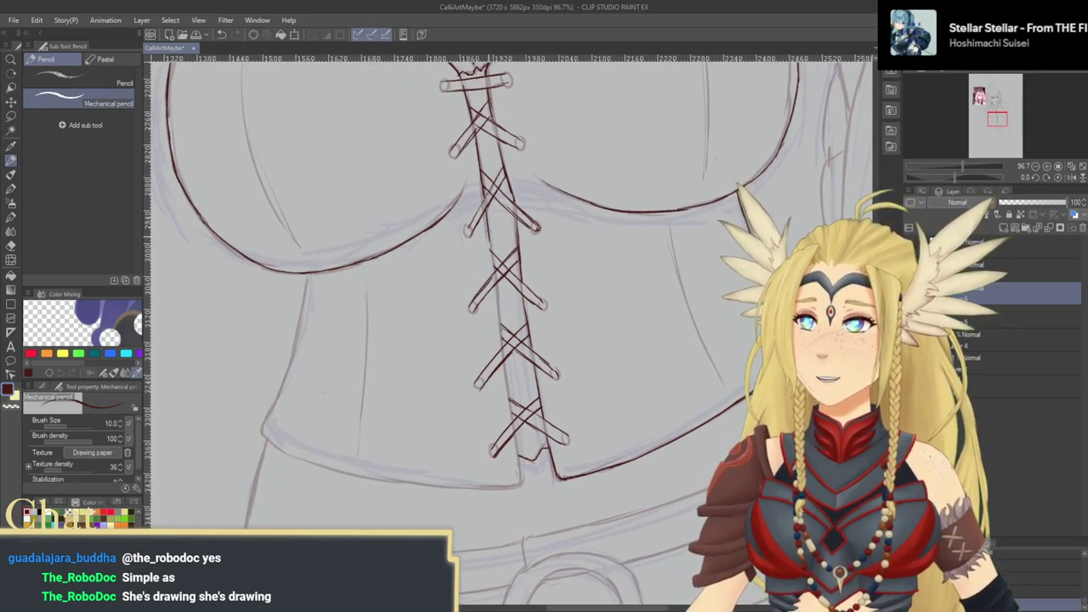
scroll(510, 331, "down", 3)
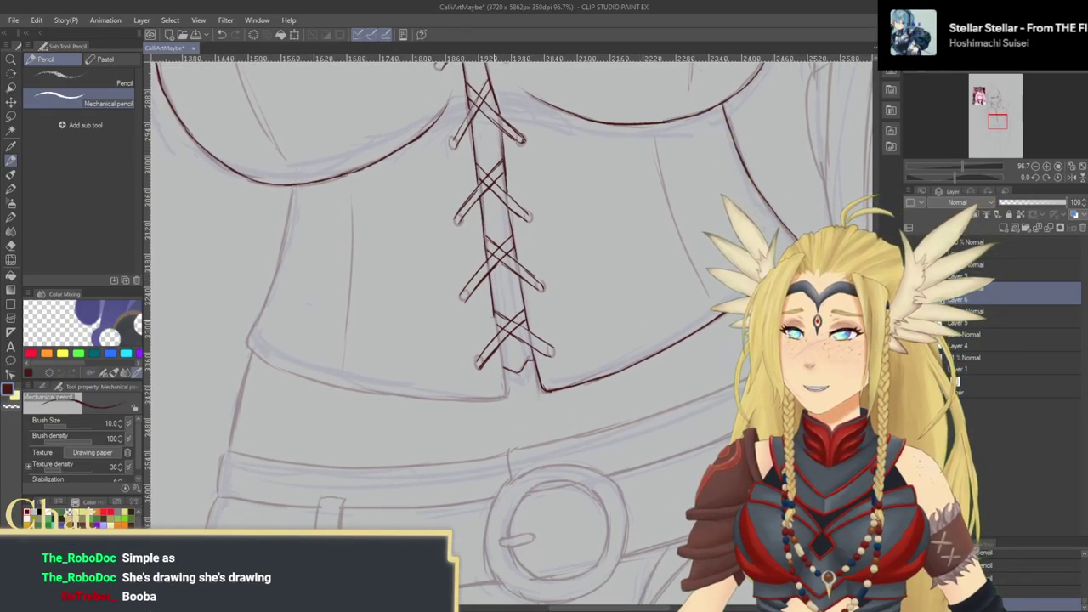
scroll(510, 331, "down", 2)
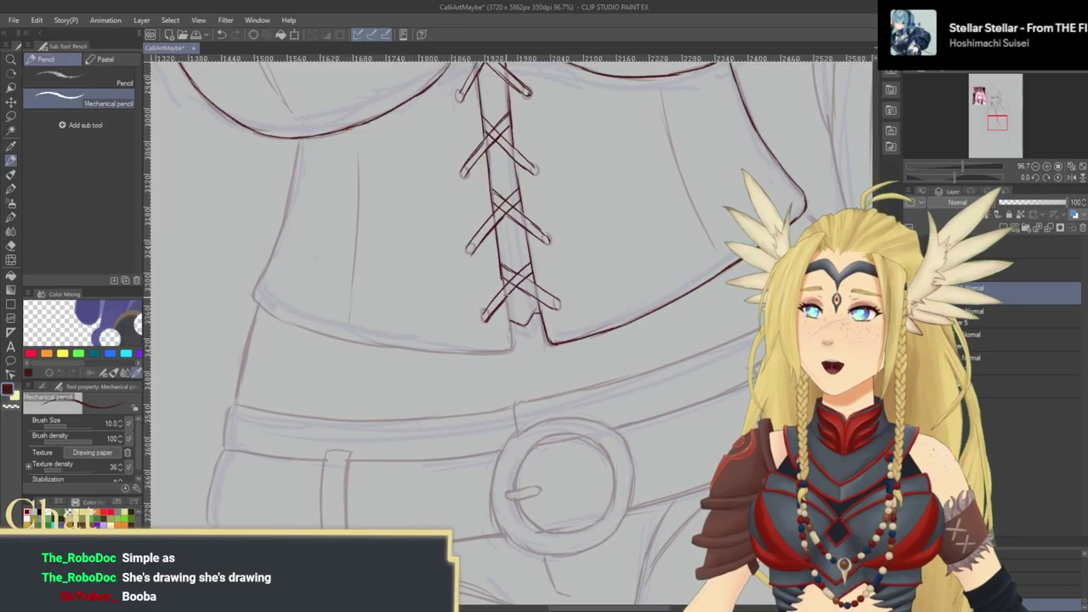
Step: Ink the other corset panel's lower opening corner and its side edge from beneath the breast to the outer hem corner
left_click_drag(510, 349, 493, 352)
mouse_move(492, 351)
left_mouse_down()
mouse_move(539, 371)
mouse_move(644, 383)
left_mouse_up()
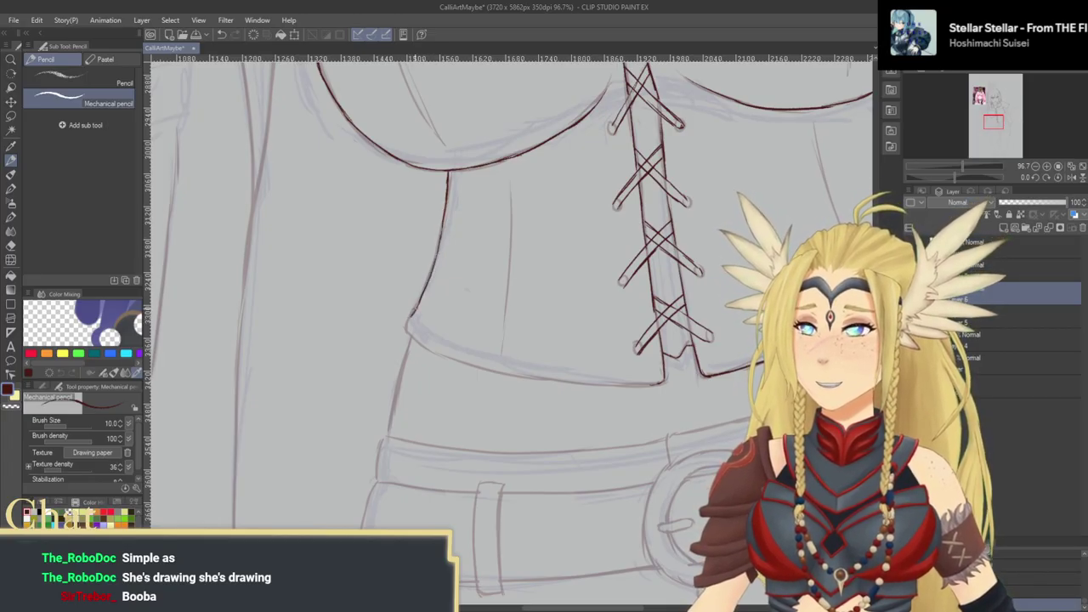
left_click_drag(541, 407, 444, 389)
left_click_drag(514, 419, 446, 436)
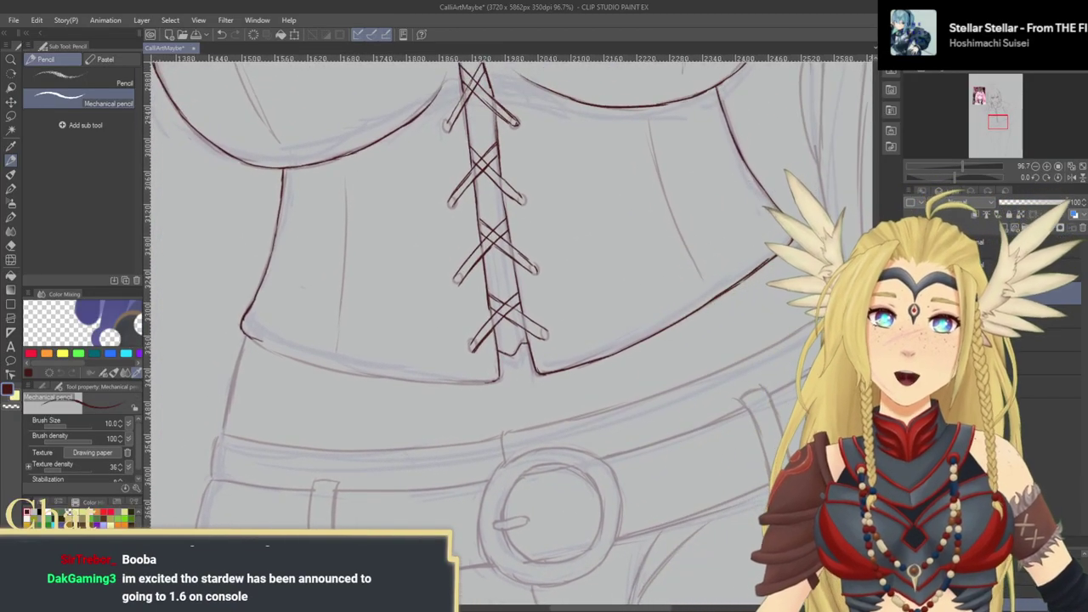
Step: Ink this panel's bottom hem in one smooth curve between the front opening and the outer hem corner
left_click(1034, 178)
left_click(1035, 179)
left_click_drag(644, 390, 726, 341)
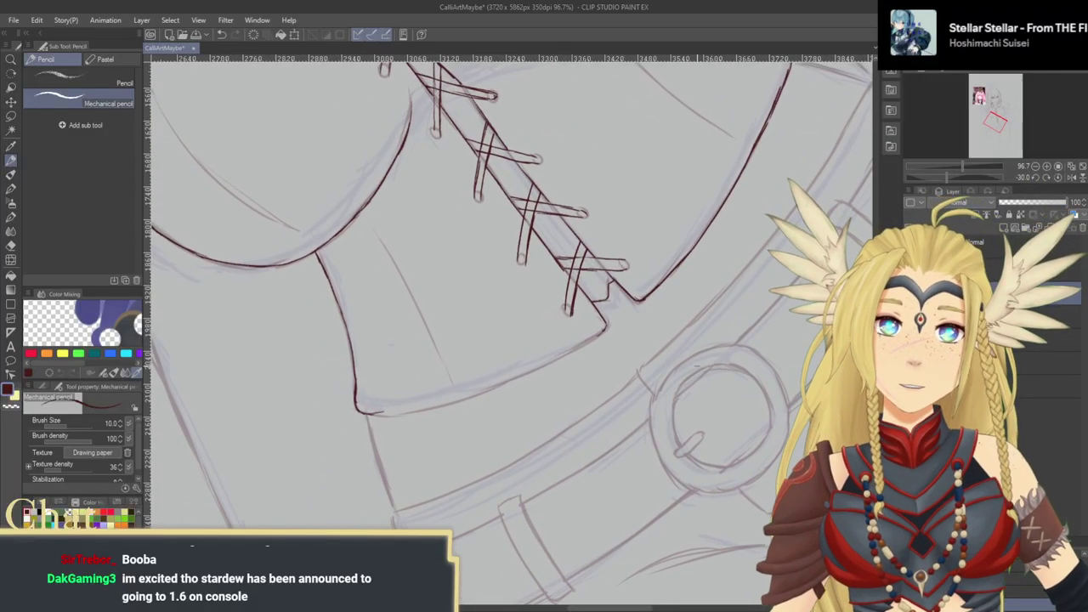
mouse_move(671, 387)
left_mouse_down()
mouse_move(663, 340)
mouse_move(626, 351)
mouse_move(646, 341)
mouse_move(632, 319)
mouse_move(719, 302)
left_mouse_up()
left_click_drag(444, 354, 574, 327)
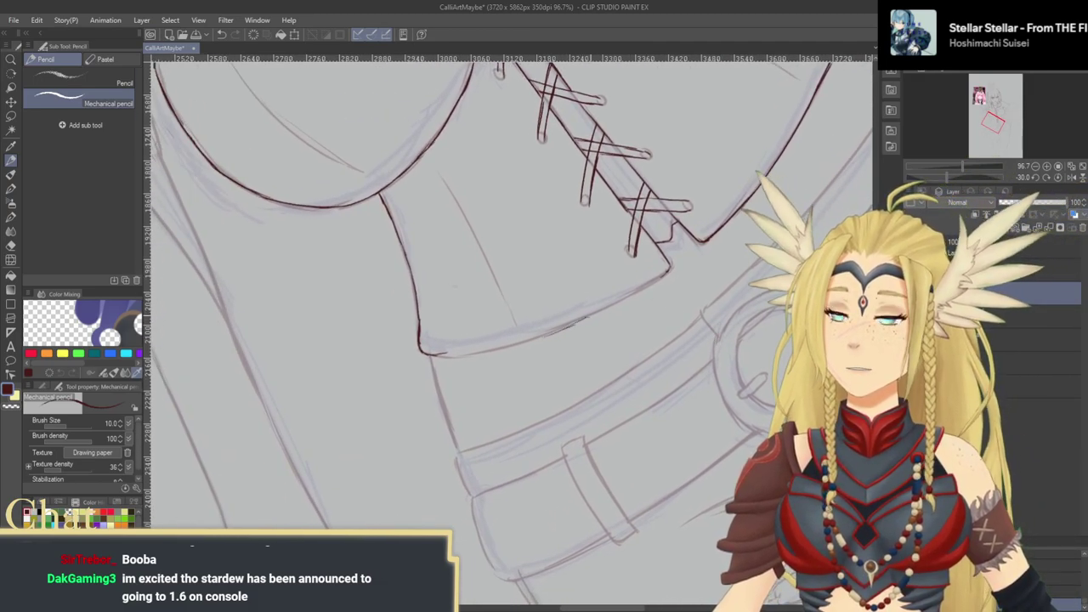
left_click_drag(563, 327, 670, 281)
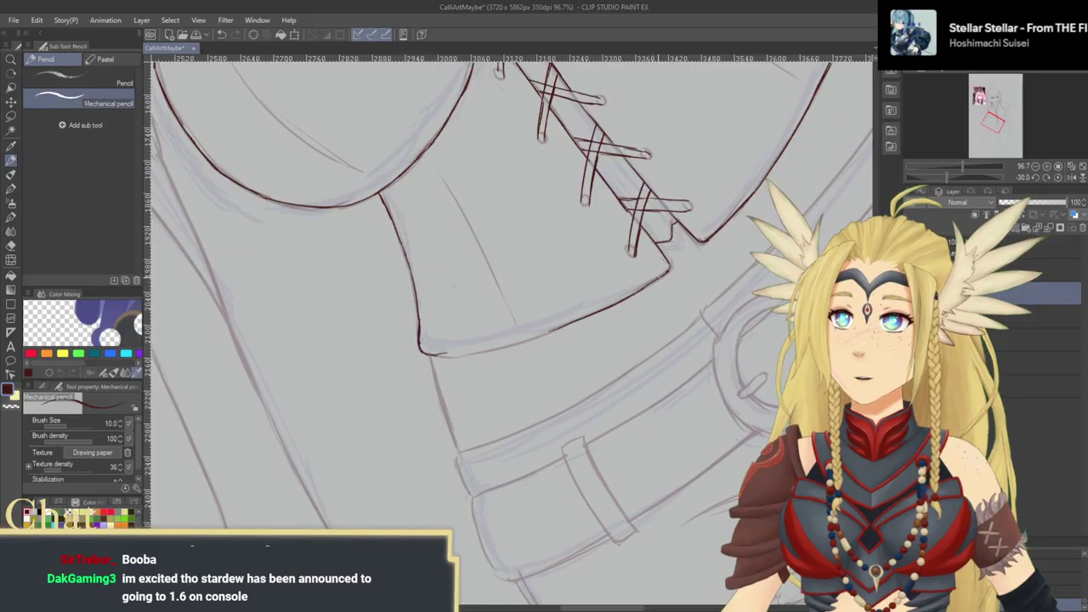
left_click_drag(460, 371, 494, 337)
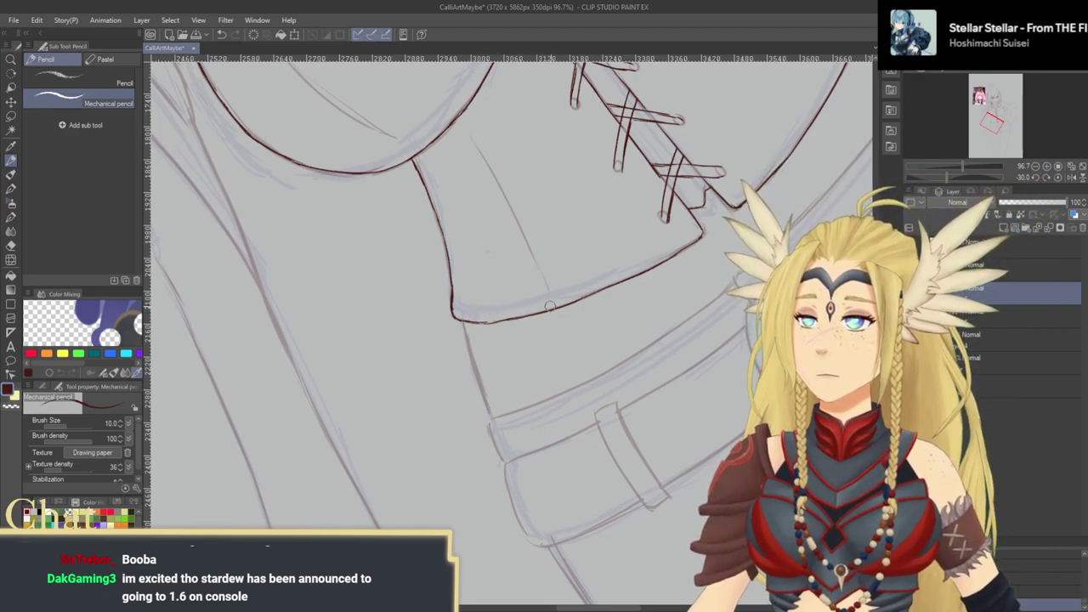
Step: Ink the curved vertical seam line on each corset panel, below the two breast cups
left_click_drag(680, 270, 434, 459)
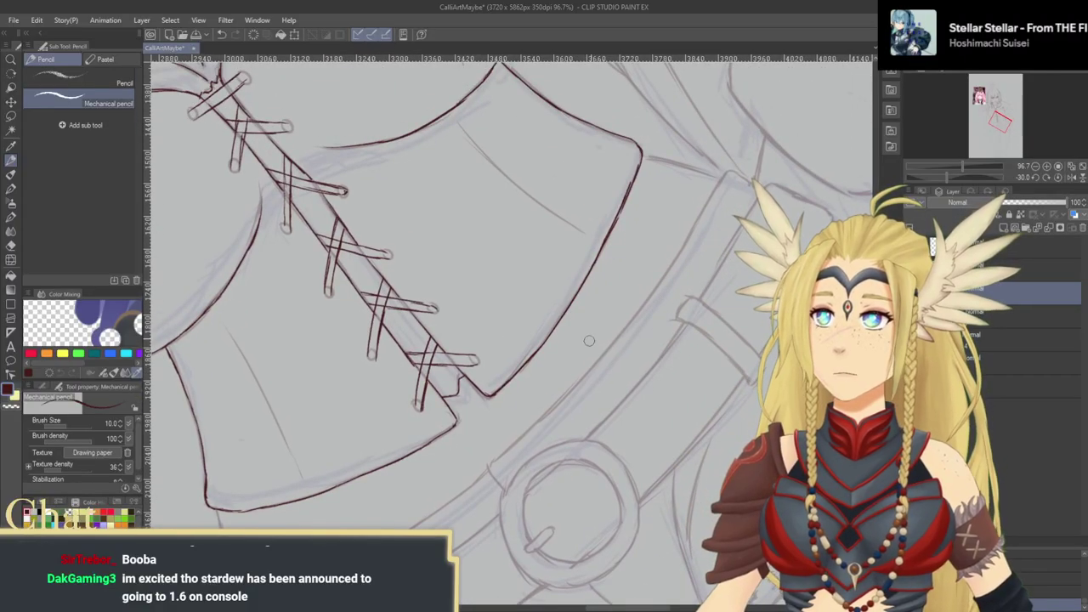
left_click(1058, 178)
mouse_move(563, 315)
left_mouse_down()
mouse_move(591, 370)
mouse_move(382, 388)
mouse_move(455, 394)
left_mouse_up()
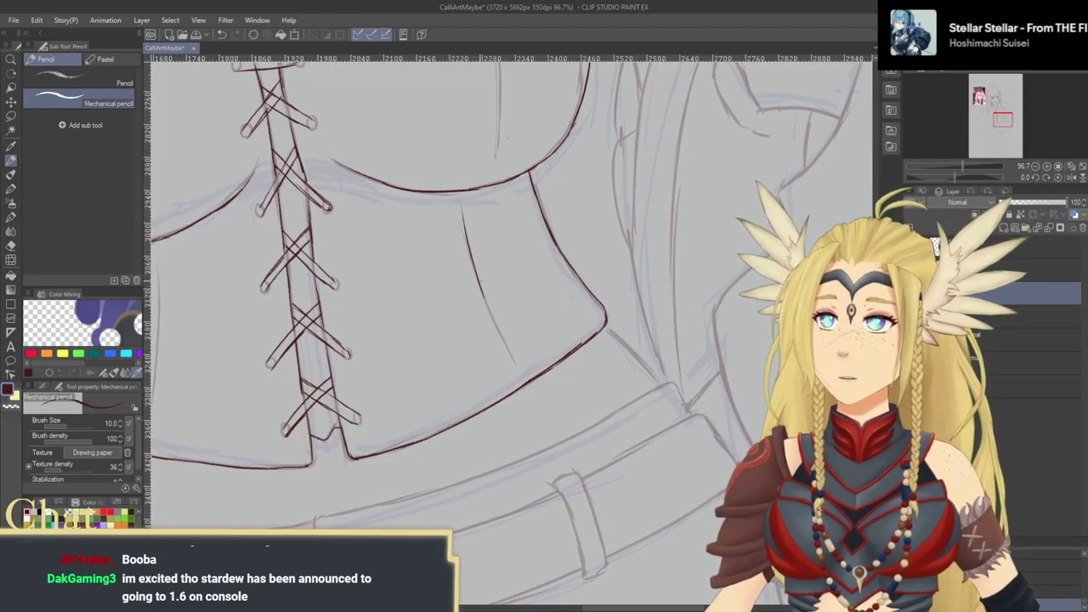
left_click_drag(515, 359, 735, 314)
left_click_drag(377, 232, 375, 302)
key("ctrl+z")
left_click_drag(379, 228, 375, 338)
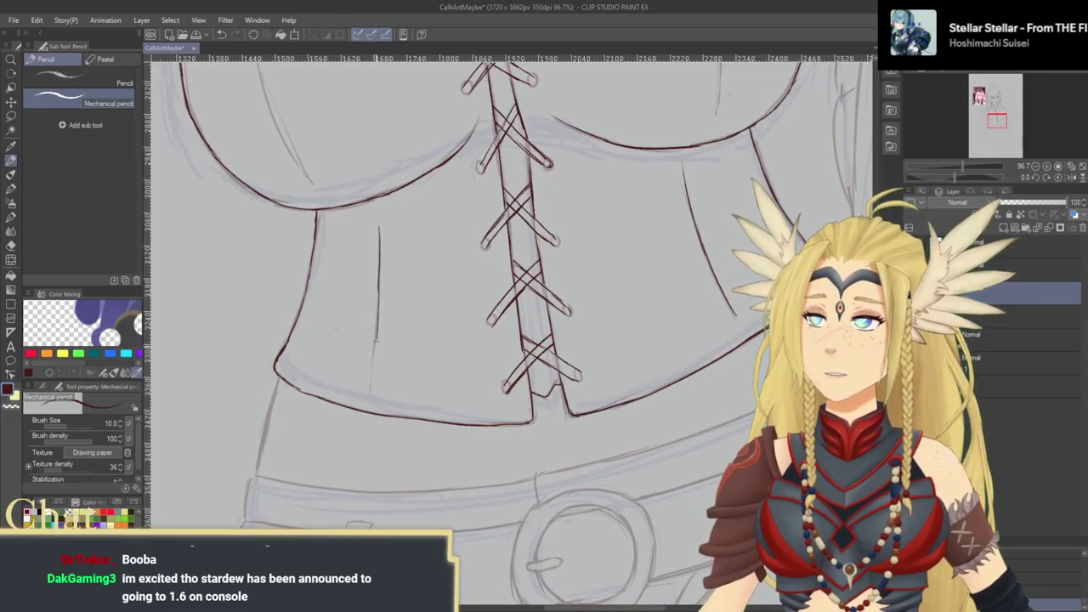
Step: Ink the curved seam line down each of the two breast cups
left_click_drag(475, 146, 377, 395)
left_click_drag(598, 167, 621, 344)
mouse_move(197, 235)
left_mouse_down()
mouse_move(345, 212)
mouse_move(400, 187)
mouse_move(361, 246)
mouse_move(383, 327)
left_mouse_up()
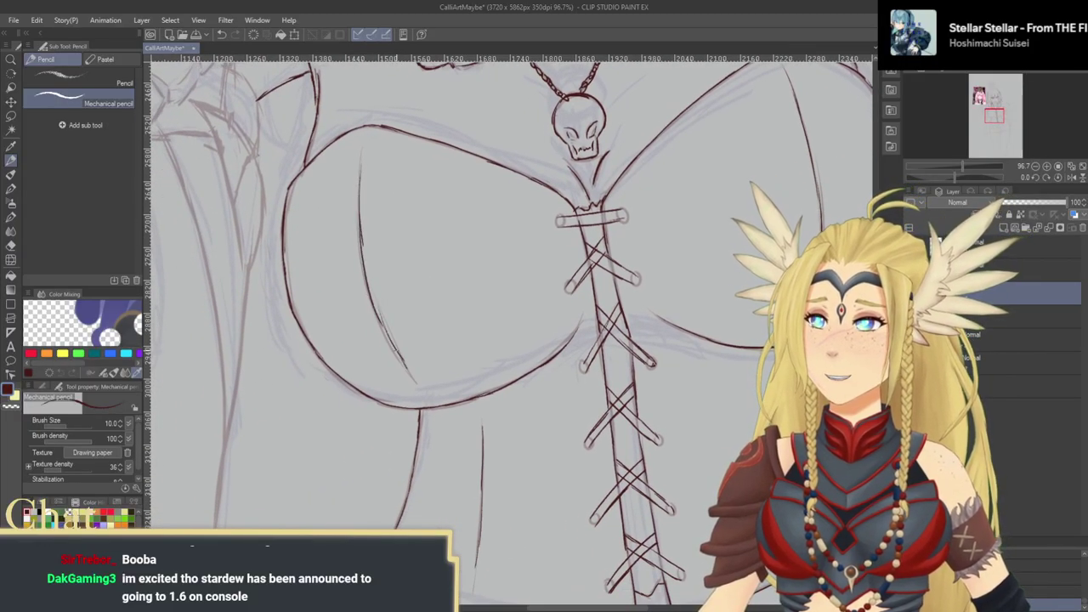
Step: Ink the long curved coat line from just below the shoulder's outer end down past the upper arm
left_click_drag(530, 336, 313, 471)
left_click_drag(414, 243, 486, 448)
left_click_drag(548, 301, 561, 577)
left_click_drag(629, 438, 491, 362)
left_click_drag(517, 556, 486, 262)
left_click_drag(578, 366, 478, 314)
left_click_drag(598, 296, 551, 359)
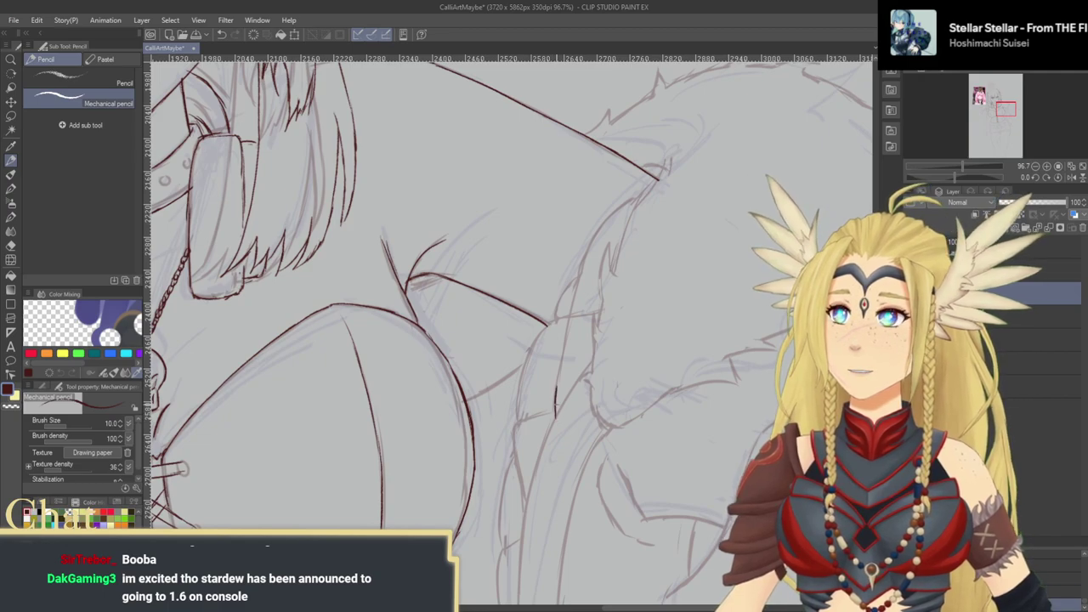
left_click_drag(573, 312, 557, 381)
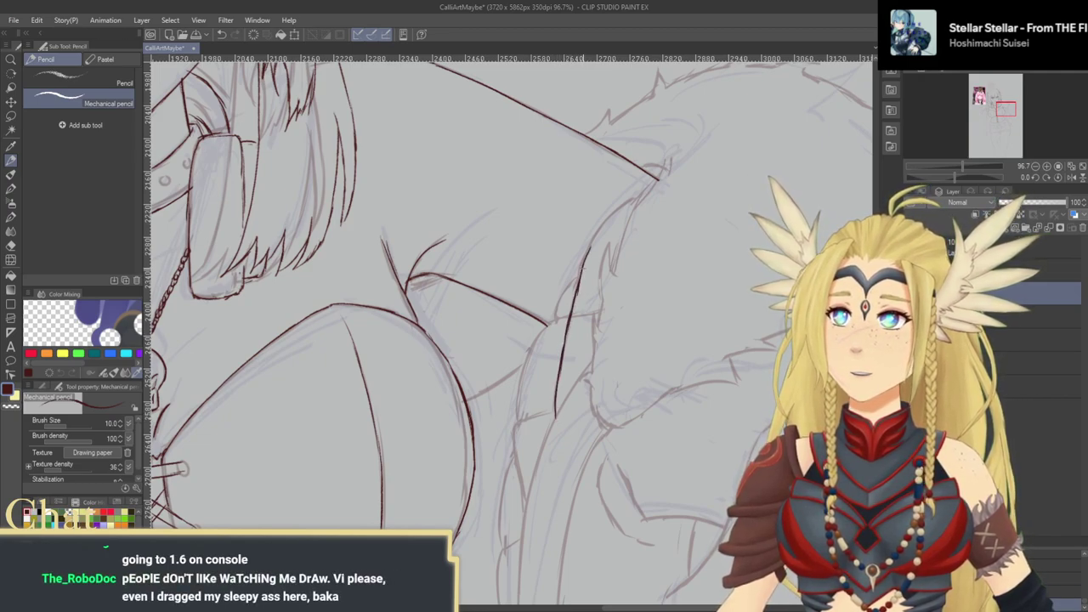
left_click_drag(598, 296, 626, 277)
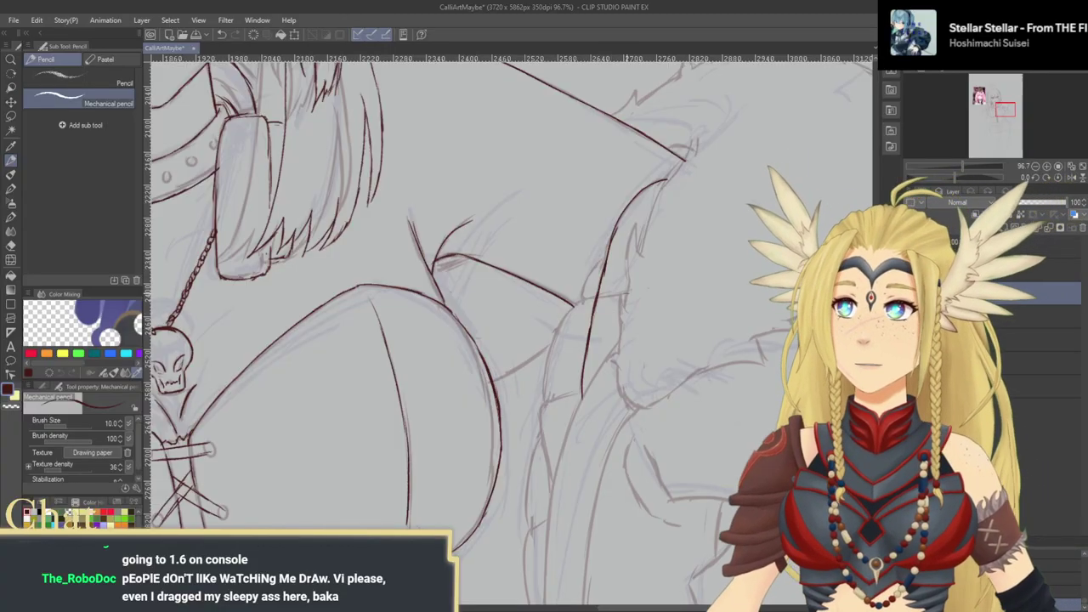
Step: Ink the scalloped inner edge of the coat from the upper arm down beside the breast and corset
key("ctrl+z")
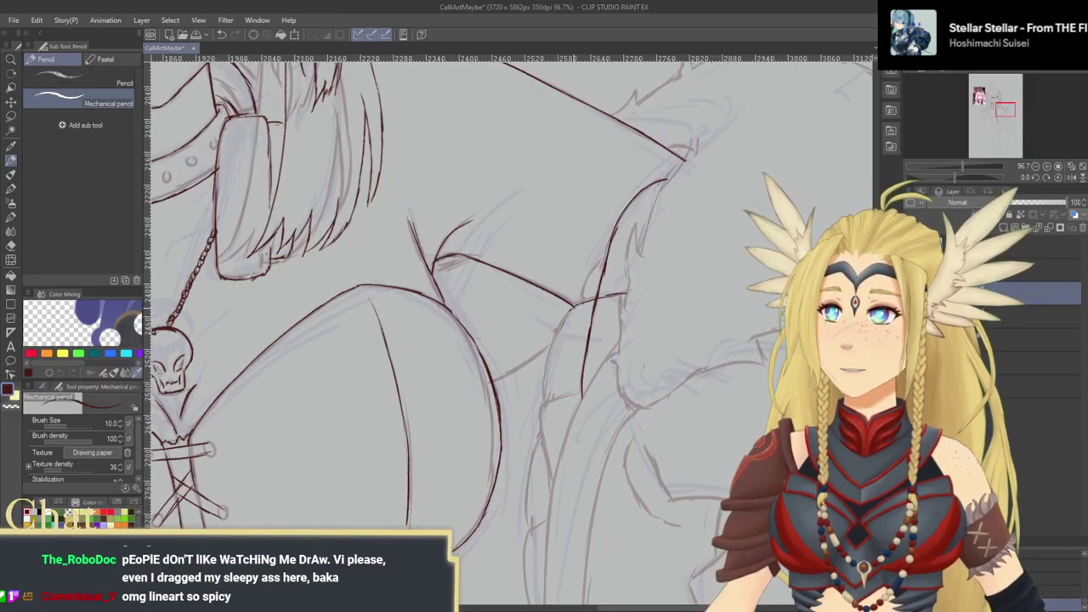
left_click_drag(565, 311, 550, 360)
left_click_drag(563, 413, 610, 312)
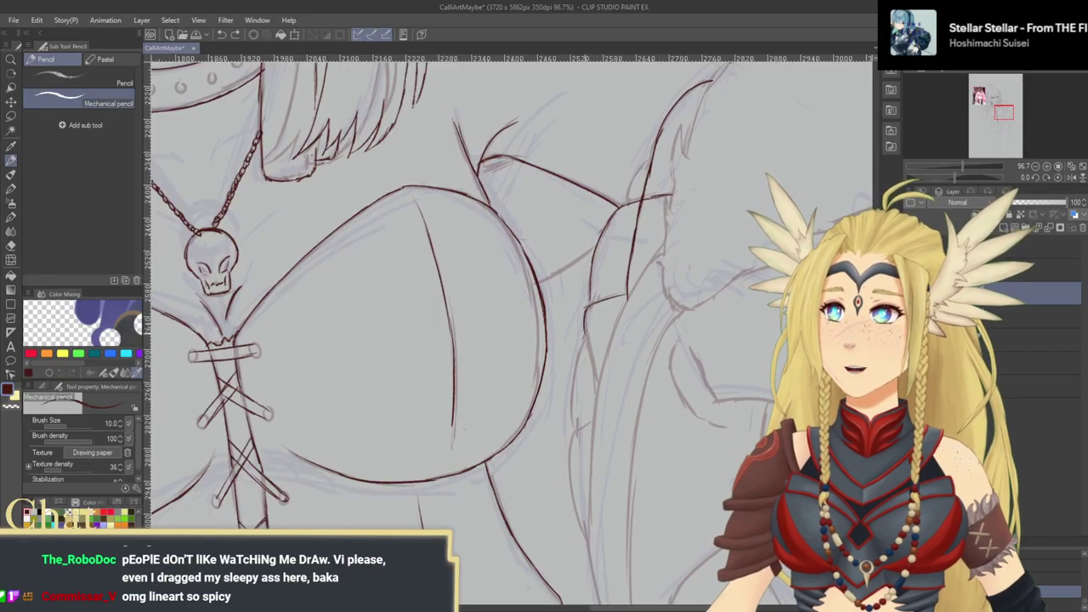
left_click_drag(597, 387, 622, 311)
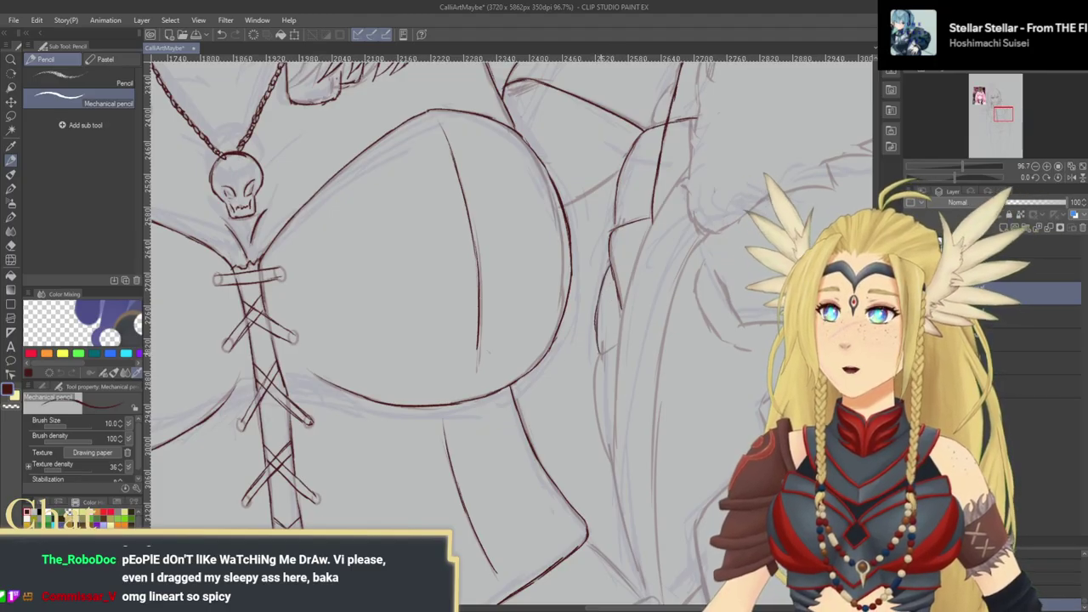
left_click_drag(614, 360, 670, 320)
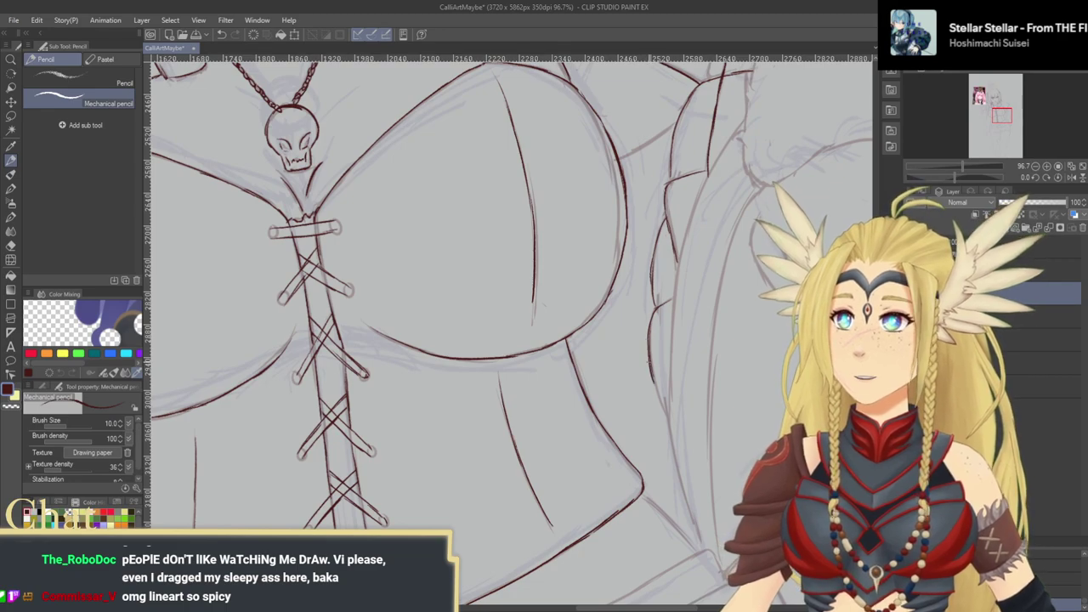
Step: Ink the uppermost scallop of the coat edge and the fur trim's spiky tufts around the shoulder's end and along its top
mouse_move(664, 328)
left_mouse_down()
mouse_move(625, 479)
mouse_move(574, 577)
left_mouse_up()
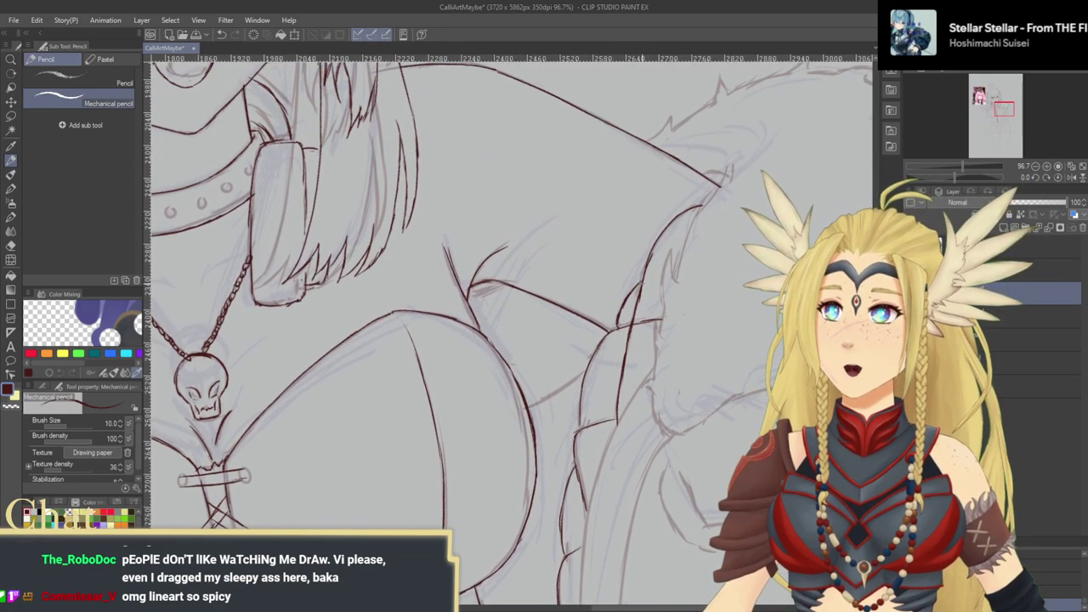
left_click_drag(635, 291, 620, 327)
mouse_move(620, 357)
left_mouse_down()
mouse_move(545, 439)
mouse_move(534, 415)
left_mouse_up()
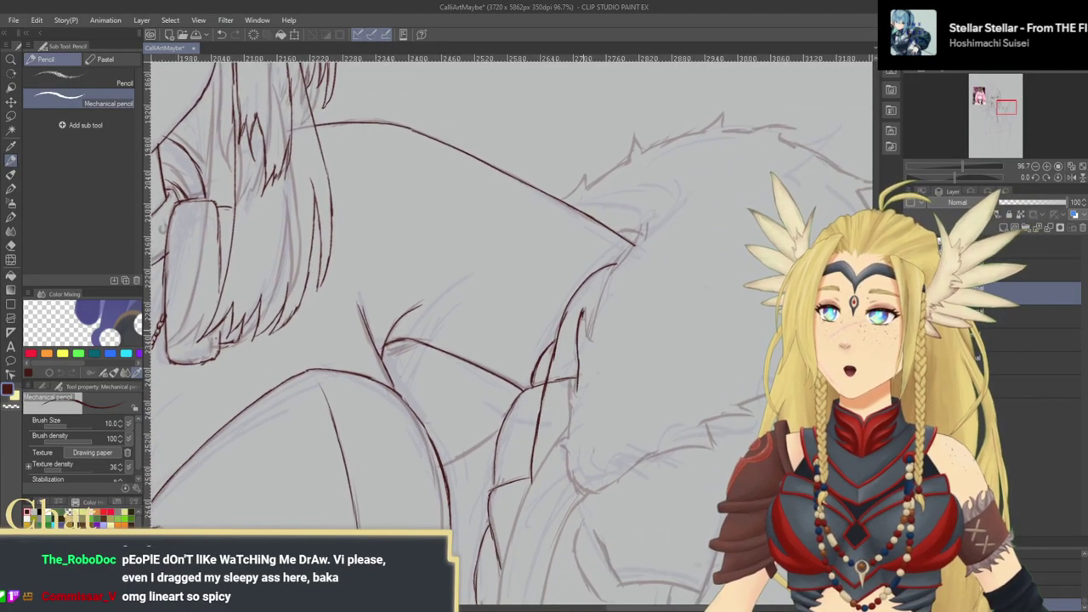
left_click_drag(616, 266, 596, 329)
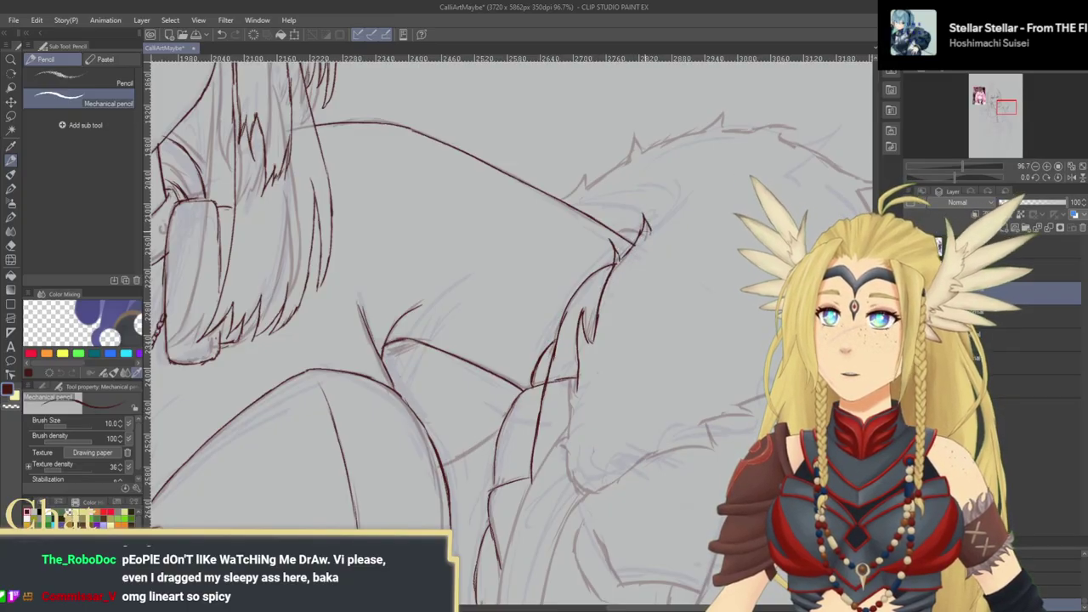
scroll(565, 332, "up", 3)
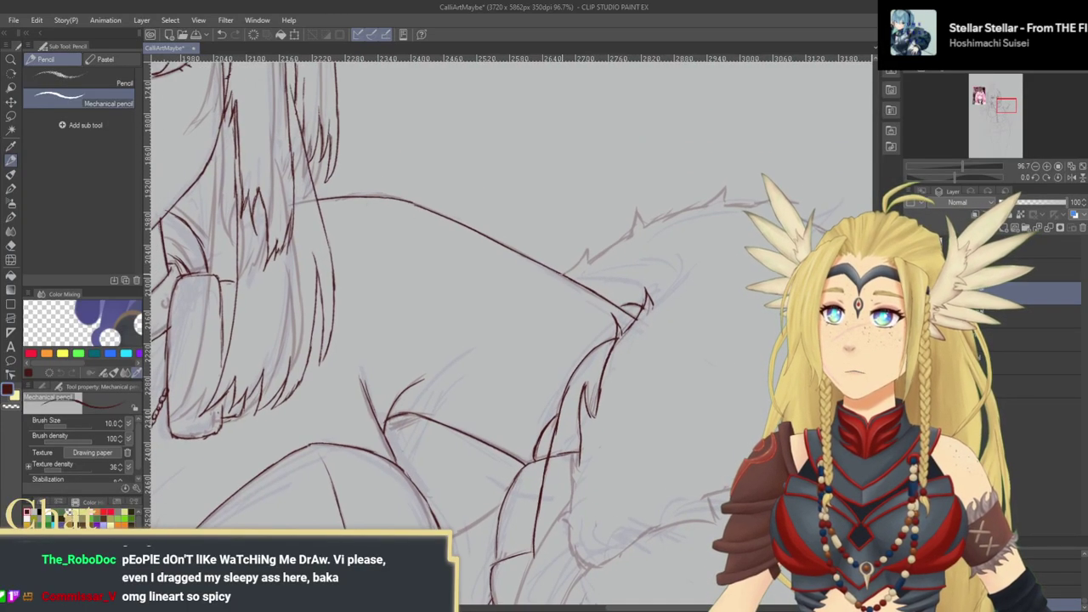
mouse_move(588, 261)
left_mouse_down()
mouse_move(560, 321)
mouse_move(564, 288)
mouse_move(537, 321)
mouse_move(577, 262)
mouse_move(618, 260)
left_mouse_up()
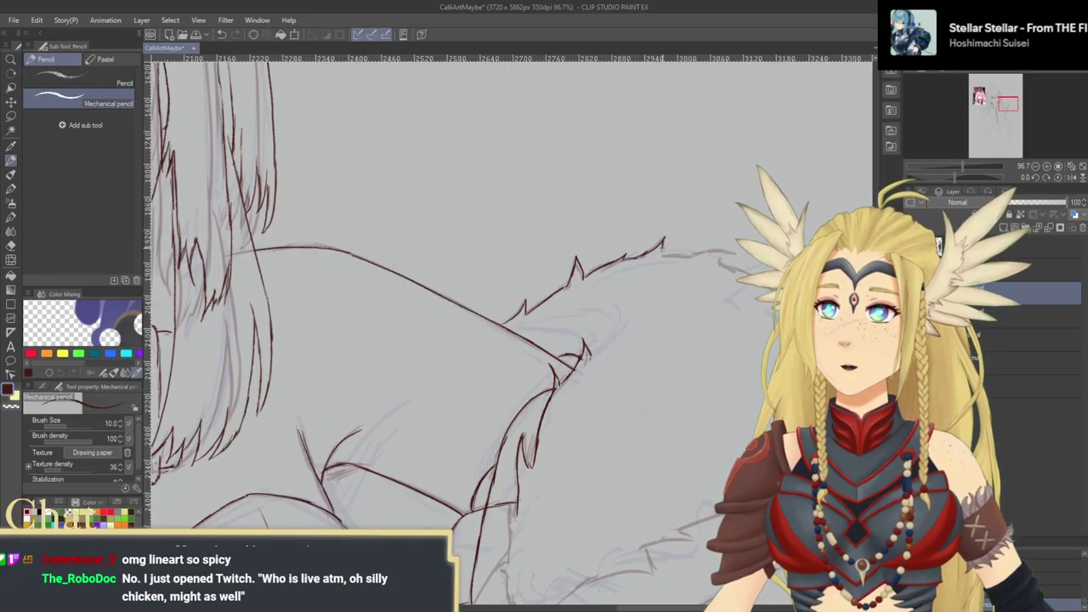
Step: Handwrite the note "BRB" in the empty canvas area above the fur trim
mouse_move(686, 273)
left_mouse_down()
mouse_move(580, 284)
mouse_move(636, 291)
left_mouse_up()
left_click_drag(583, 262, 611, 357)
left_click_drag(487, 232, 483, 300)
mouse_move(463, 253)
left_mouse_down()
mouse_move(474, 232)
mouse_move(483, 302)
left_mouse_up()
mouse_move(548, 206)
left_mouse_down()
mouse_move(557, 266)
mouse_move(605, 252)
left_mouse_up()
left_click_drag(602, 157, 612, 233)
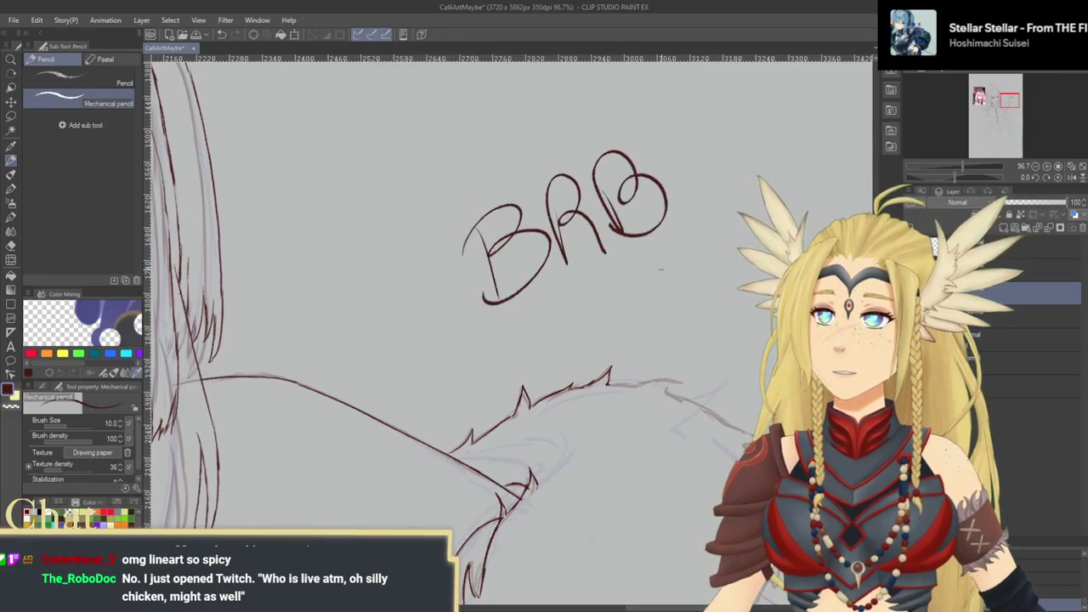
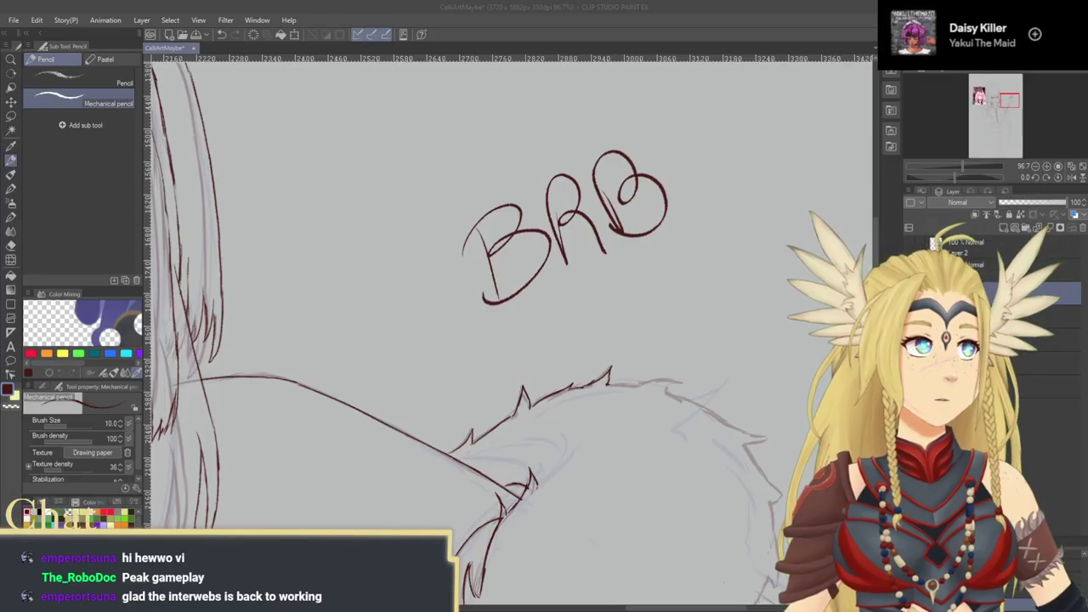
Step: Remove the handwritten "BRB" note from the canvas above the fur trim
left_click(462, 324)
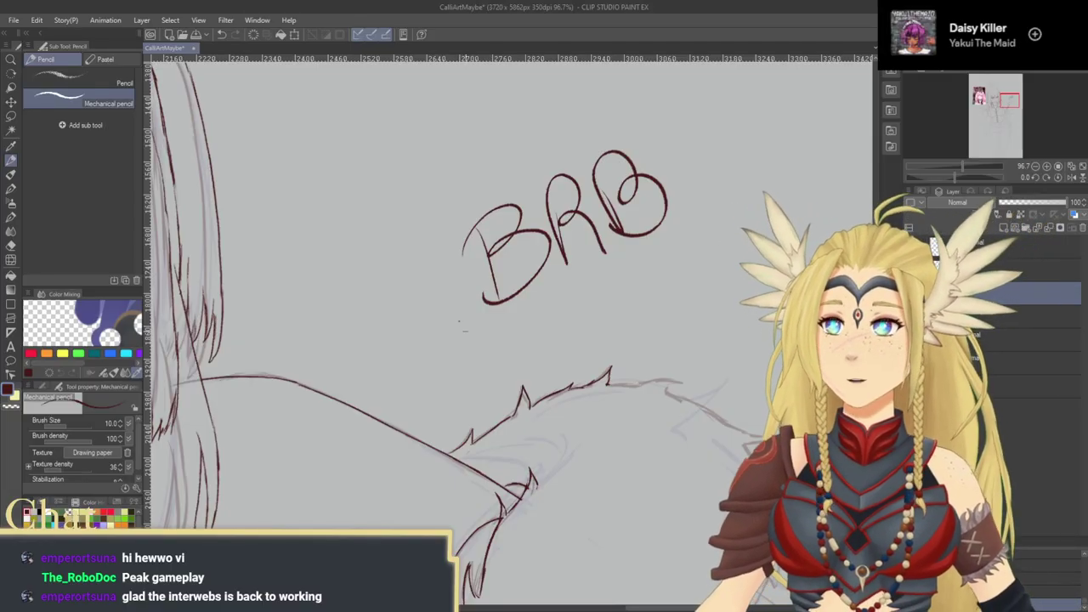
mouse_move(486, 312)
left_mouse_down()
mouse_move(631, 221)
mouse_move(474, 295)
mouse_move(692, 162)
mouse_move(474, 212)
left_mouse_up()
mouse_move(552, 342)
left_mouse_down()
mouse_move(616, 292)
mouse_move(861, 226)
left_mouse_up()
mouse_move(654, 394)
left_mouse_down()
mouse_move(627, 471)
mouse_move(621, 343)
mouse_move(588, 328)
left_mouse_up()
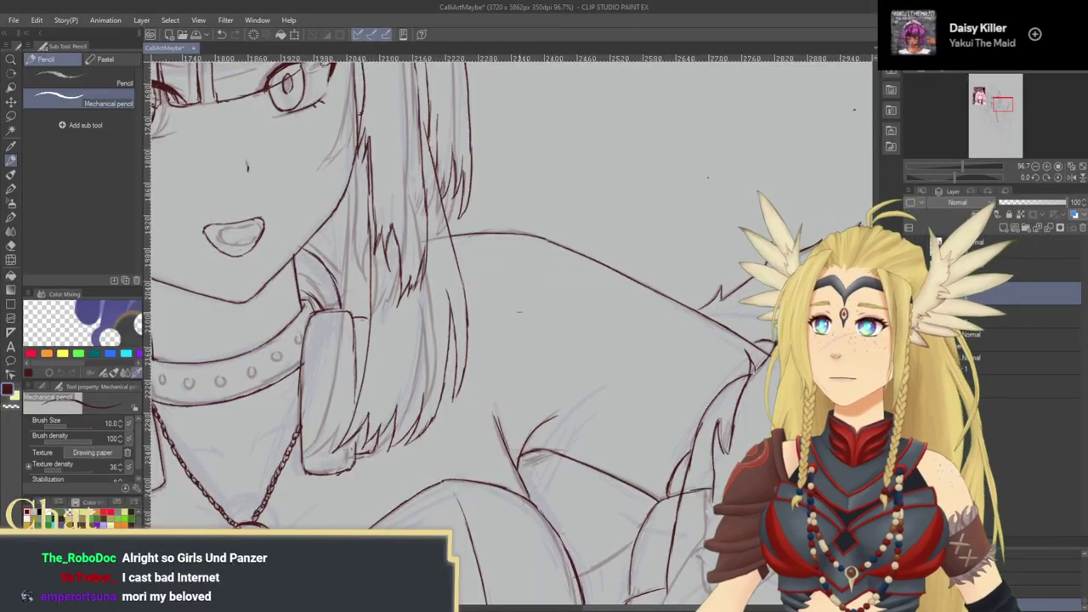
left_click_drag(505, 288, 635, 111)
mouse_move(681, 350)
left_mouse_down()
mouse_move(481, 348)
mouse_move(430, 362)
mouse_move(424, 333)
left_mouse_up()
left_click_drag(533, 347, 529, 223)
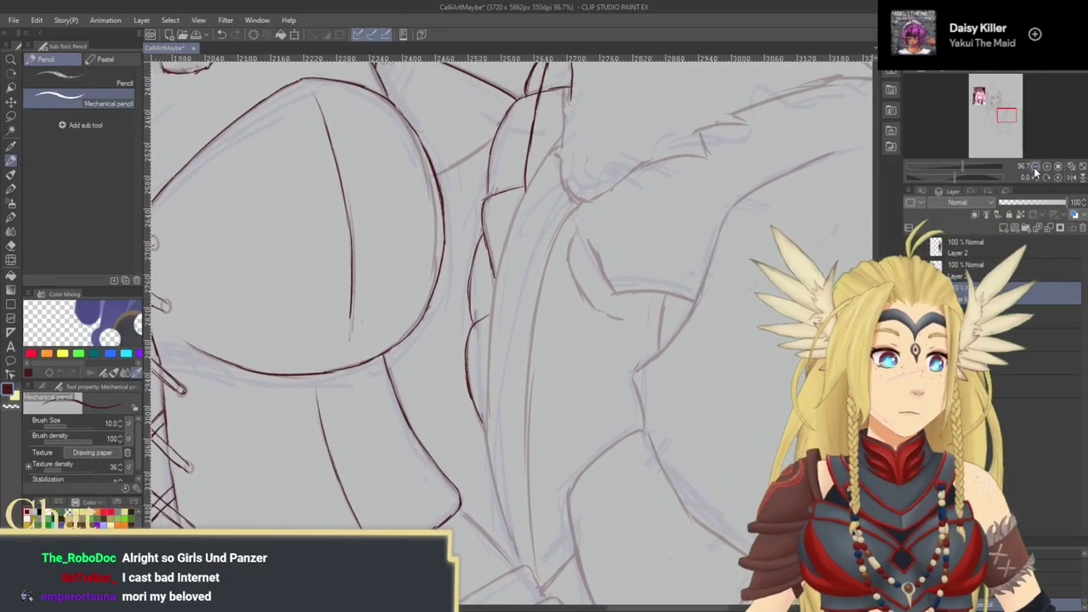
Step: Ink the coat's two long curved front edges running from the fur trim's lower tip down to the waist
left_click(1036, 167)
left_click_drag(621, 303, 605, 296)
mouse_move(493, 284)
left_mouse_down()
mouse_move(544, 301)
mouse_move(507, 298)
left_mouse_up()
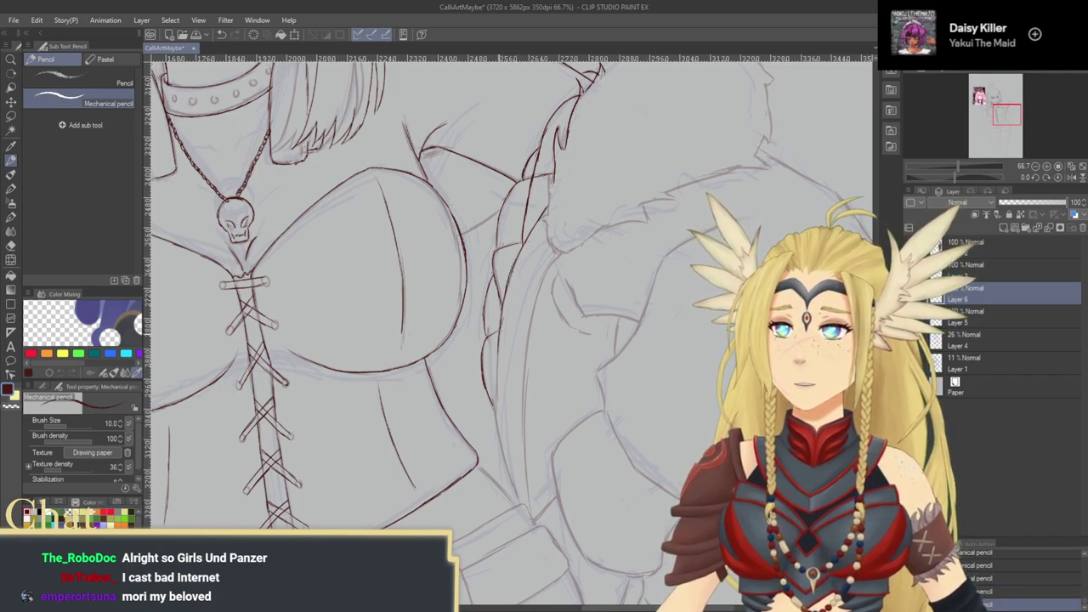
left_click_drag(501, 374, 528, 290)
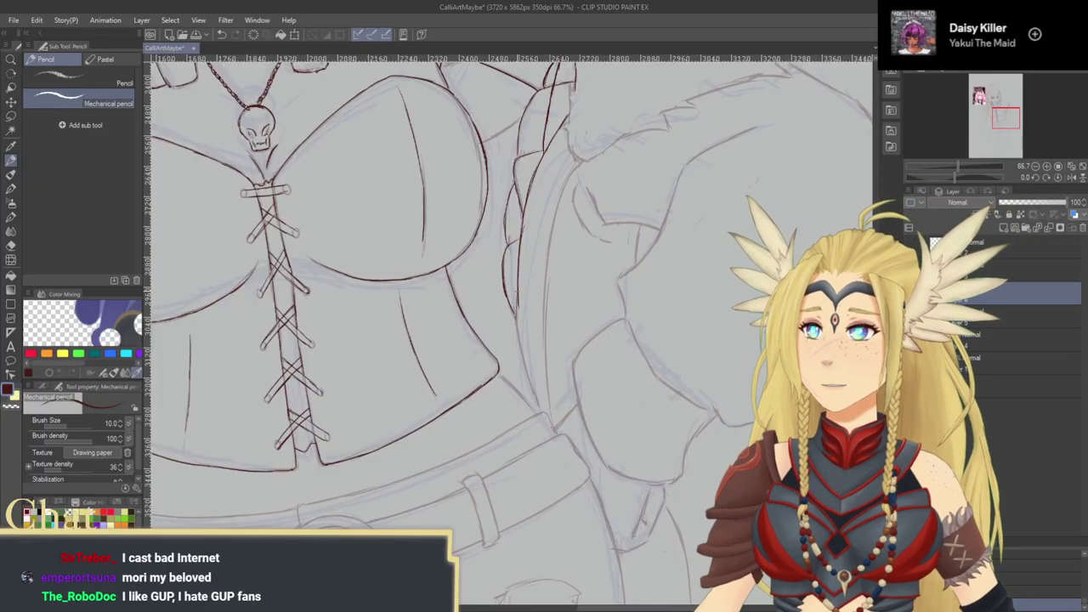
left_click_drag(516, 315, 536, 392)
key("ctrl+z")
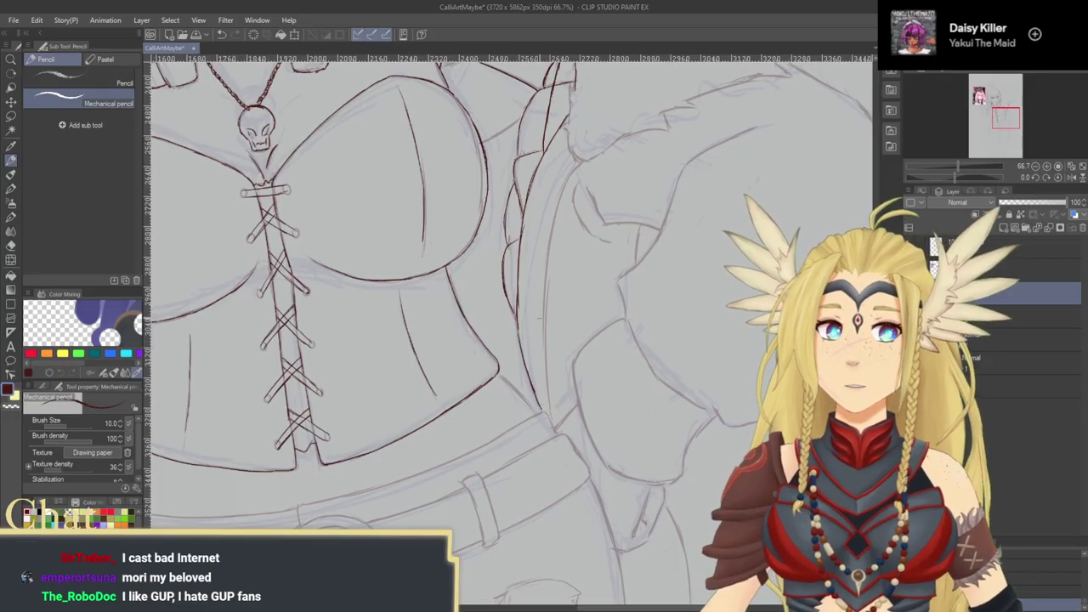
left_click_drag(536, 324, 544, 329)
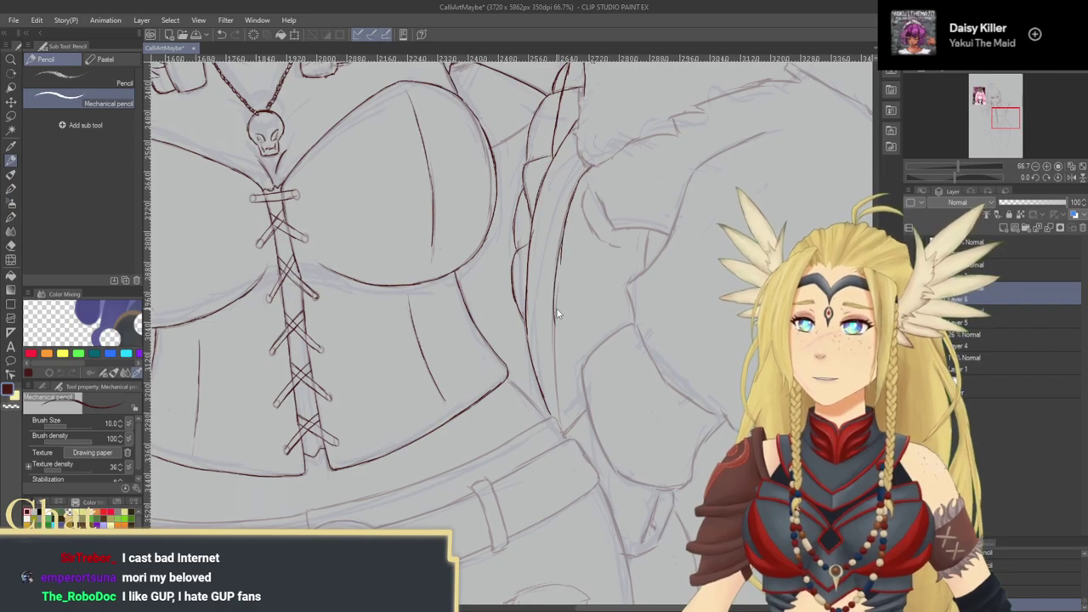
mouse_move(559, 258)
left_mouse_down()
mouse_move(553, 352)
mouse_move(547, 281)
mouse_move(533, 326)
mouse_move(539, 389)
left_mouse_up()
left_click_drag(555, 262, 541, 319)
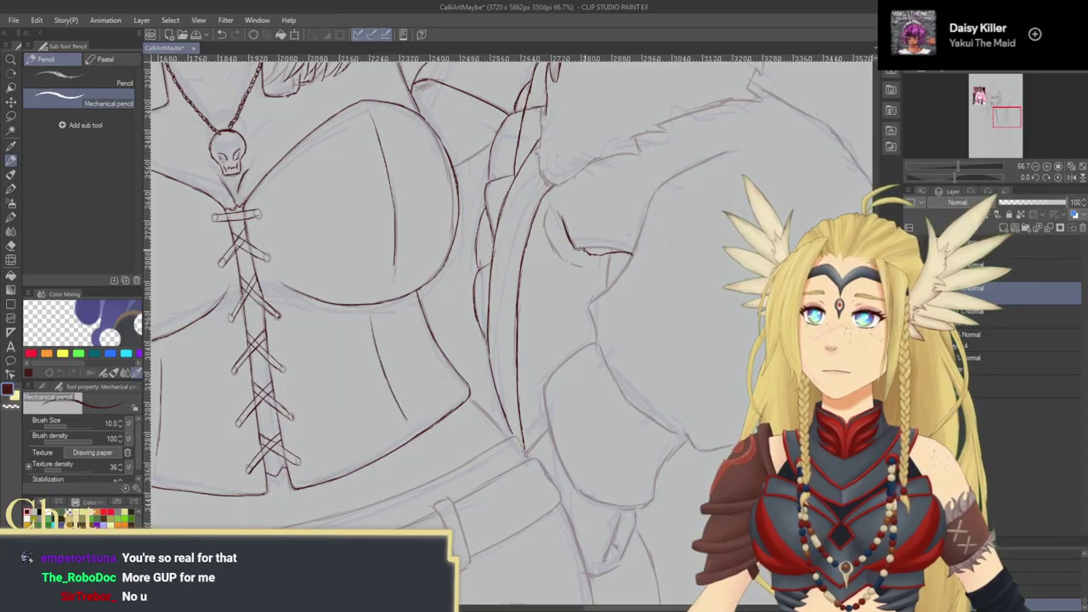
Step: Ink the small fold below the fur trim's lower tip and short crease marks inside the lower sleeve
left_click_drag(552, 212, 547, 223)
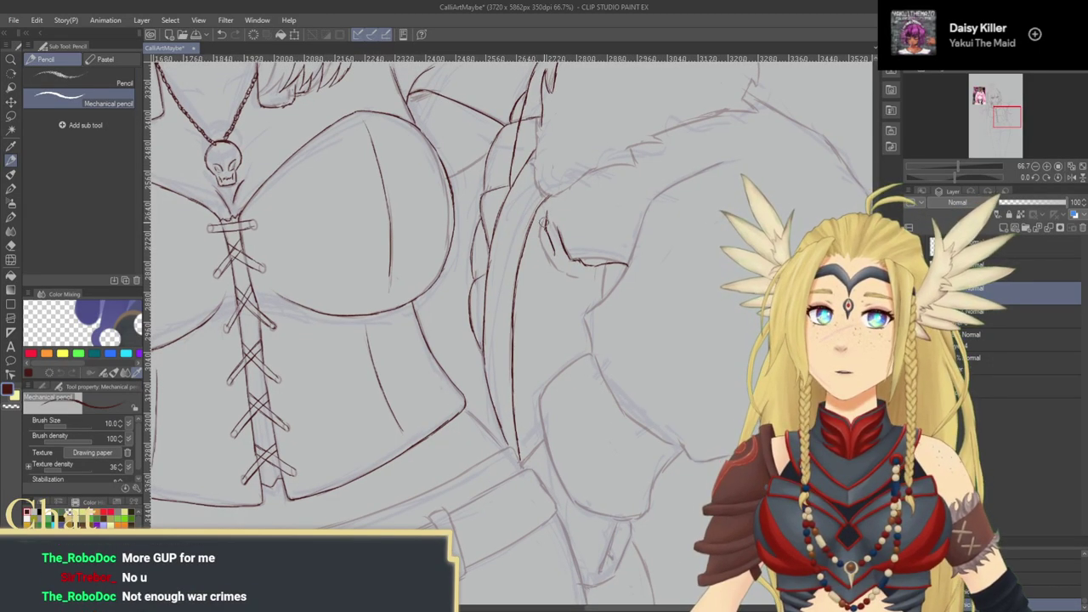
left_click_drag(581, 215, 577, 178)
scroll(597, 301, "right", 5)
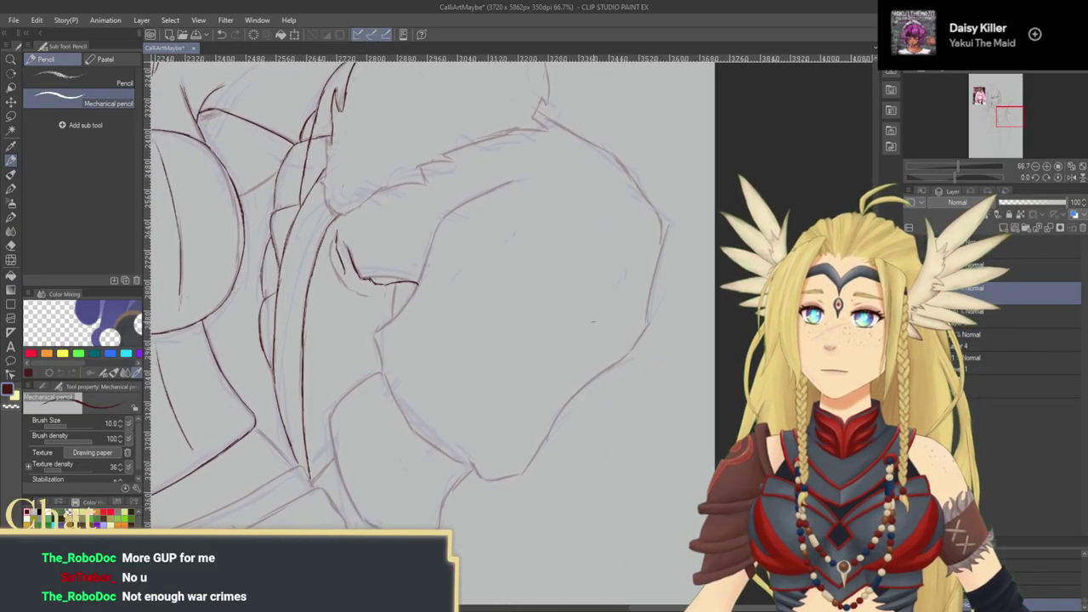
left_click_drag(497, 409, 531, 358)
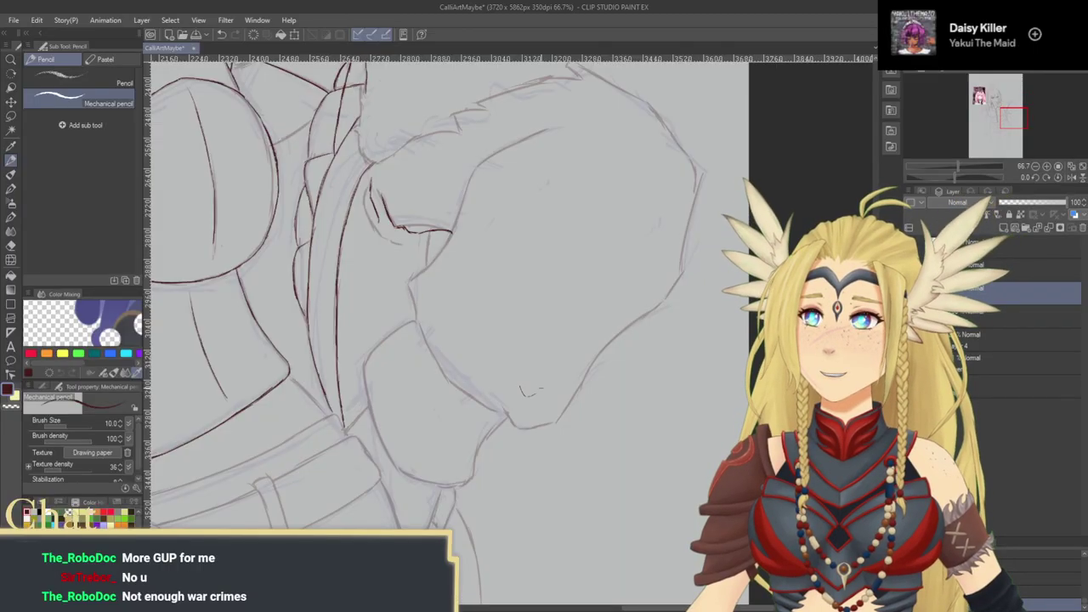
left_click_drag(558, 374, 587, 386)
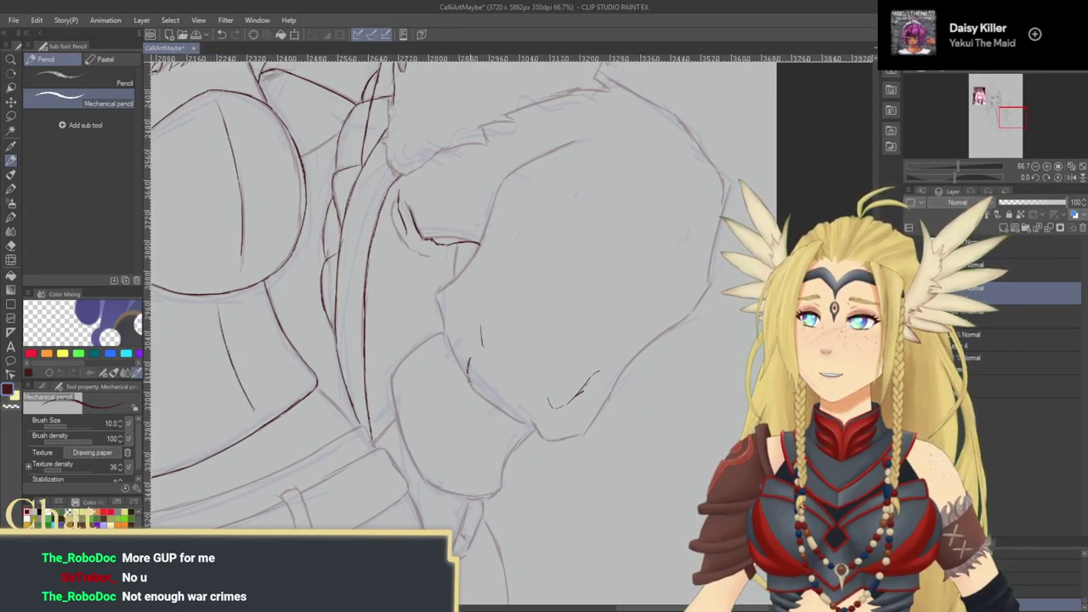
Step: Ink the sleeve's inner contour from the elbow crease up to the forked fold beneath the fur trim
left_click_drag(447, 313, 469, 342)
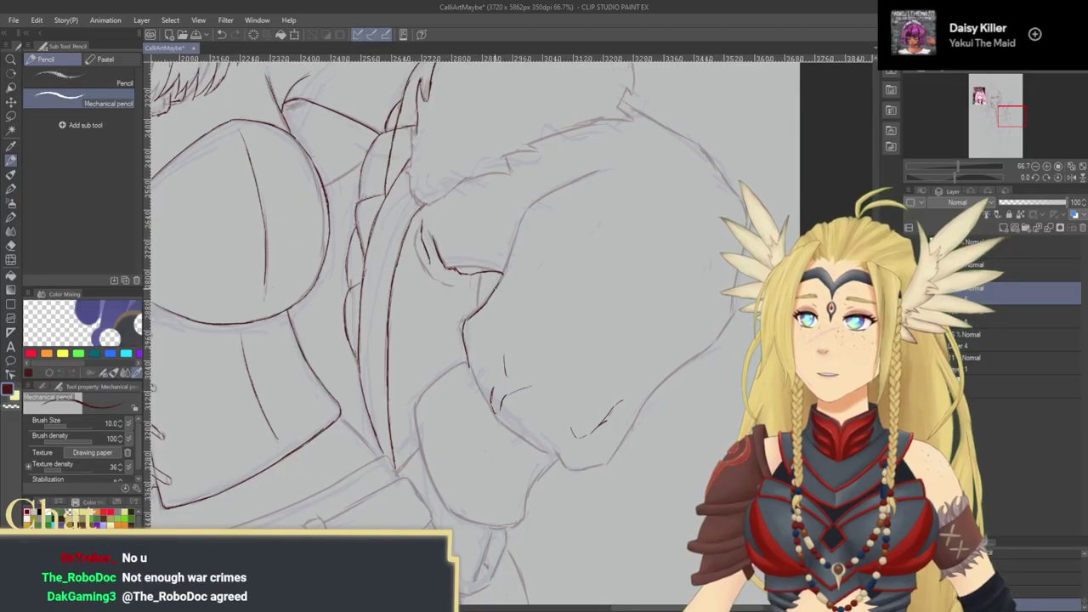
scroll(542, 290, "up", 1)
scroll(508, 330, "up", 1)
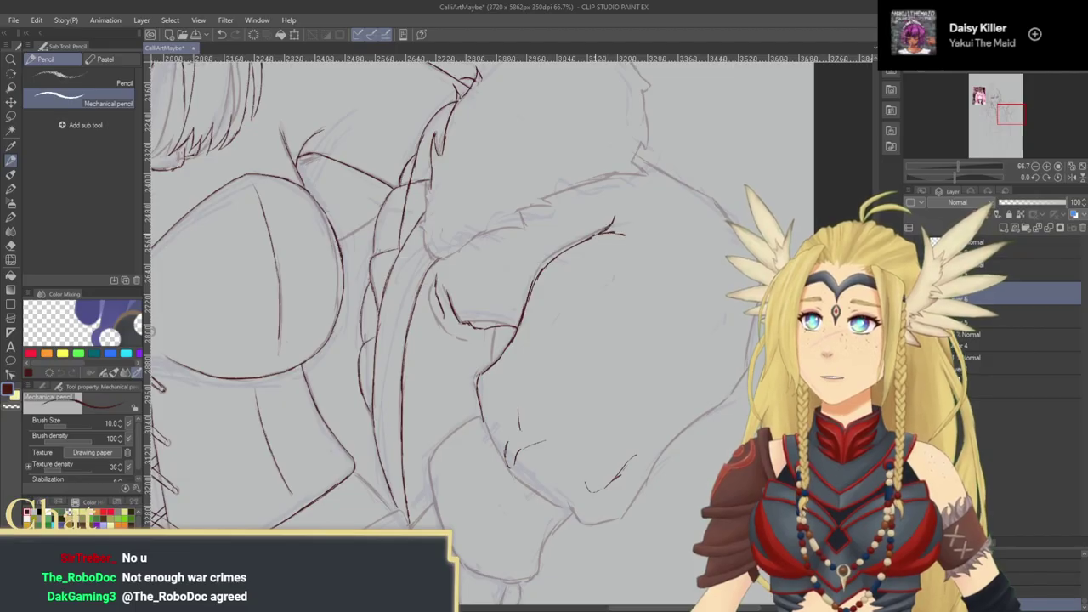
left_click_drag(524, 301, 589, 222)
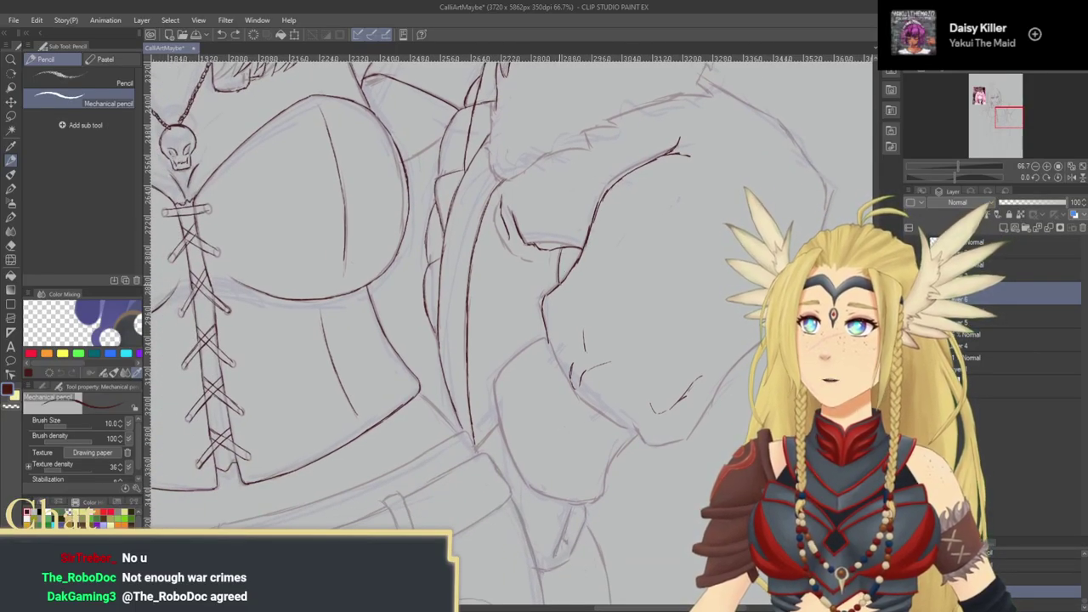
Step: Ink the sleeve's lower edge around its pointed tip and partway up the outer side
mouse_move(551, 325)
left_mouse_down()
mouse_move(542, 201)
mouse_move(488, 168)
mouse_move(450, 223)
left_mouse_up()
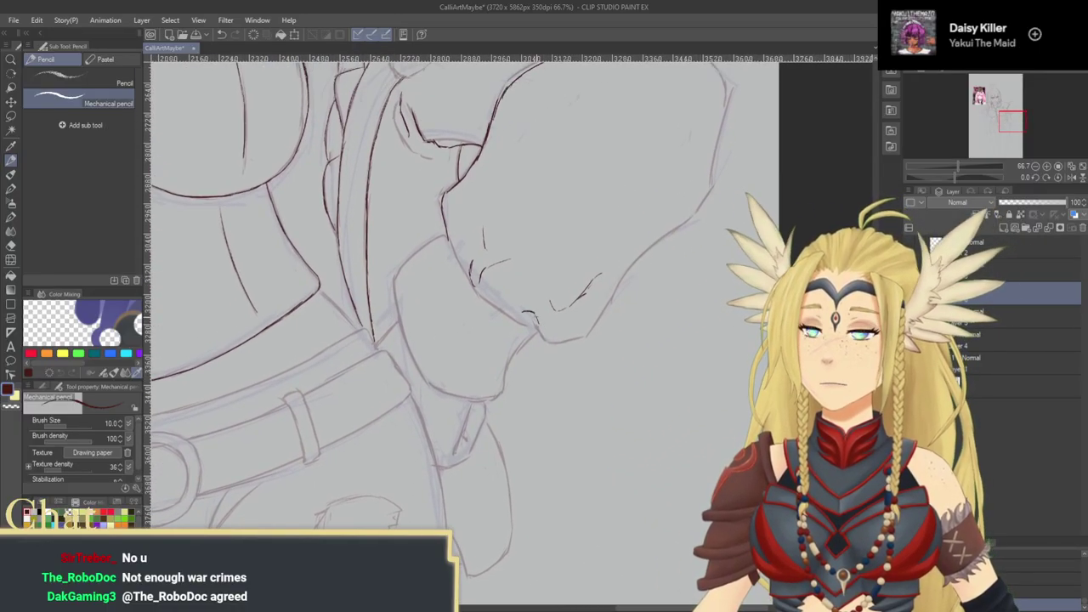
left_click_drag(586, 304, 538, 315)
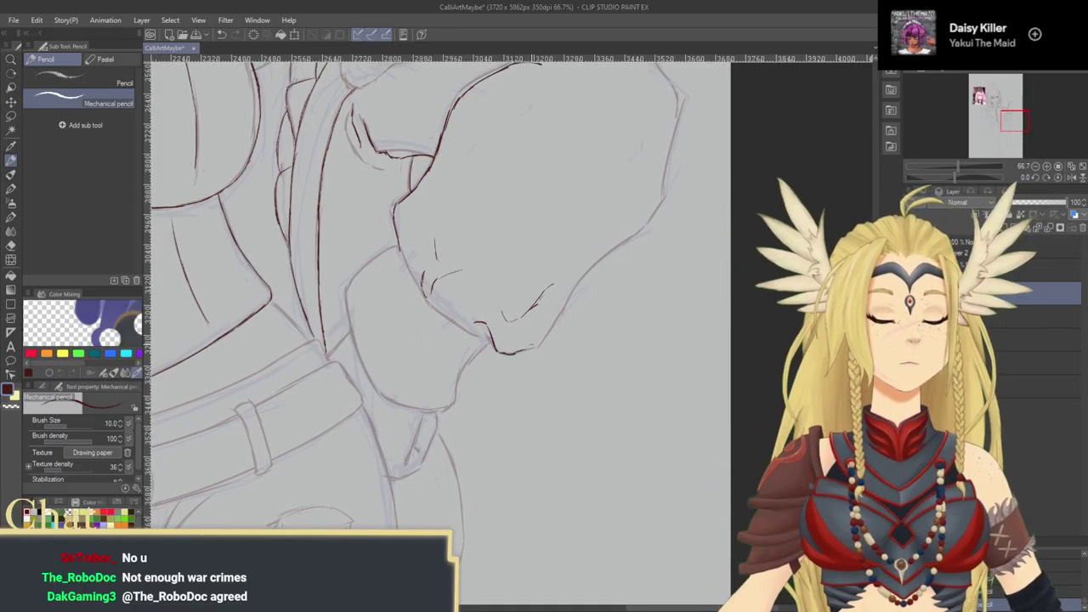
left_click_drag(475, 336, 511, 340)
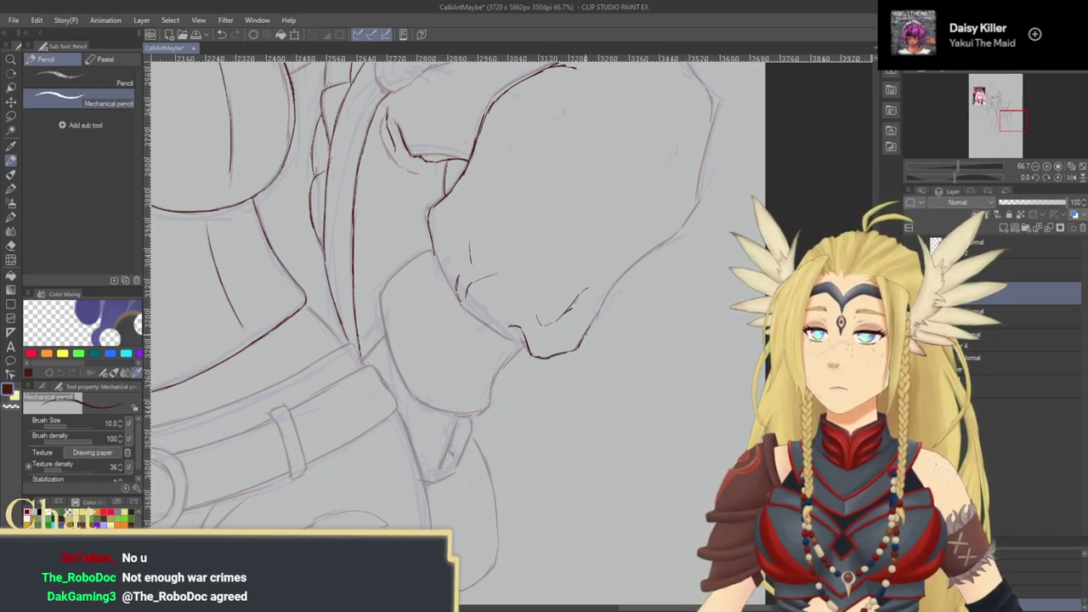
mouse_move(587, 324)
left_mouse_down()
mouse_move(545, 391)
mouse_move(594, 330)
mouse_move(632, 306)
left_mouse_up()
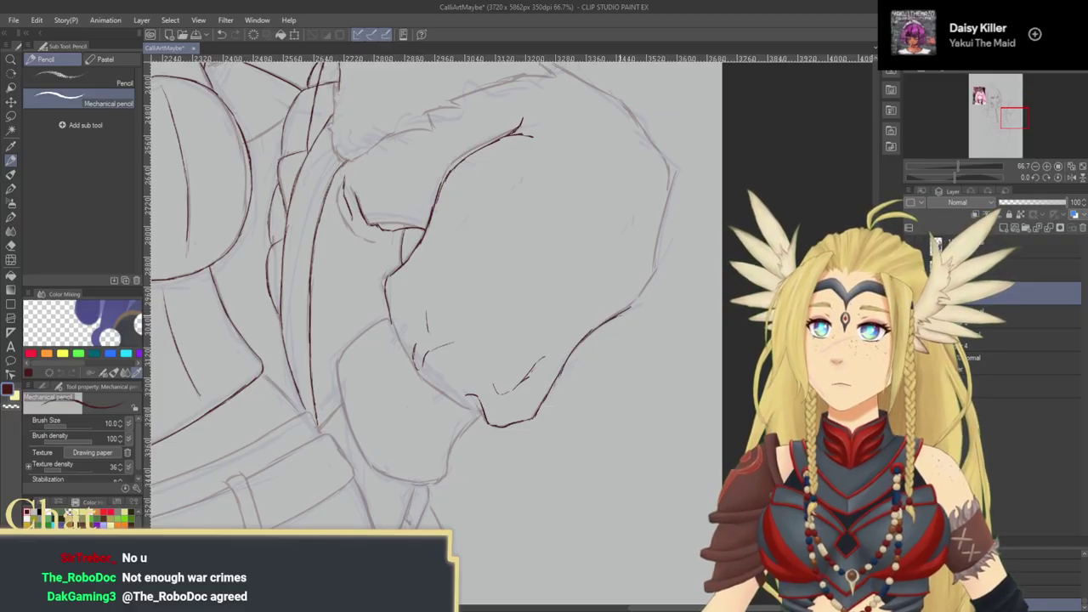
Step: Ink the sleeve's outer contour from the lower side up around the bend toward the shoulder
left_click_drag(654, 272, 568, 334)
left_click_drag(585, 243, 571, 329)
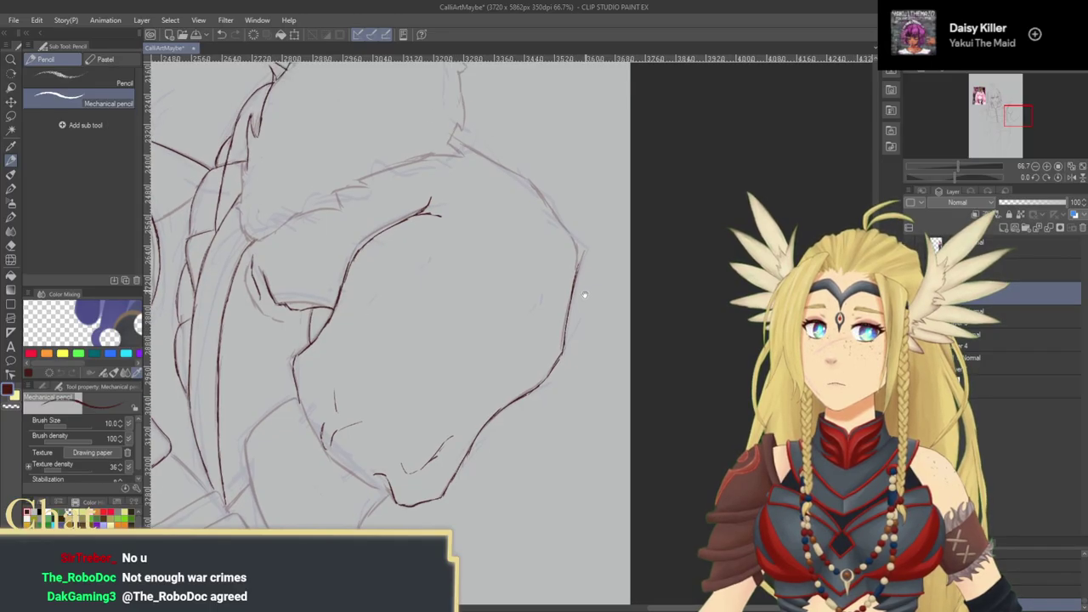
left_click_drag(587, 281, 576, 364)
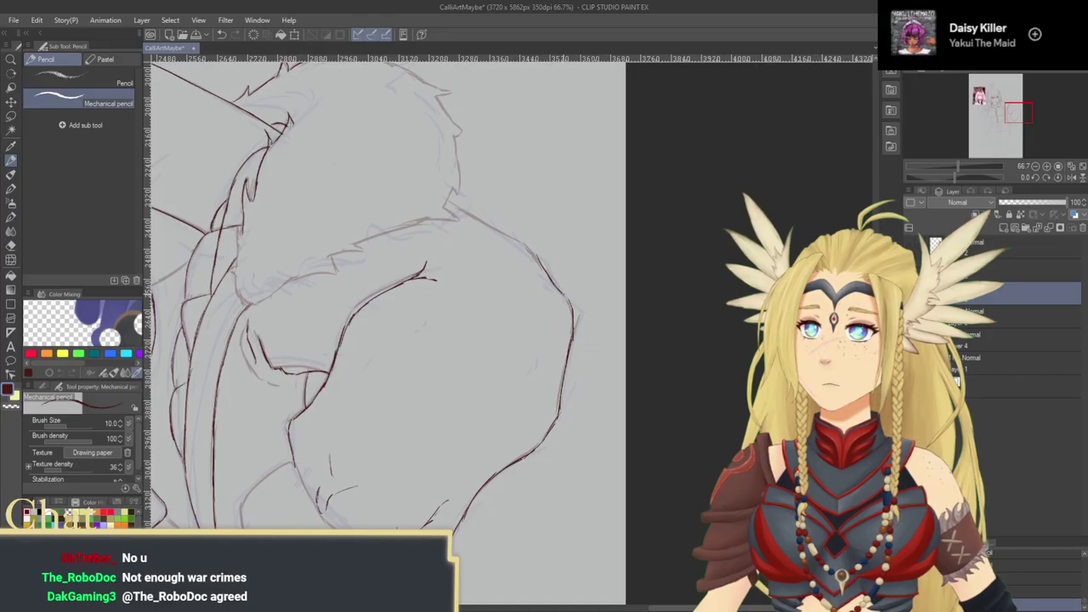
left_click_drag(557, 278, 541, 338)
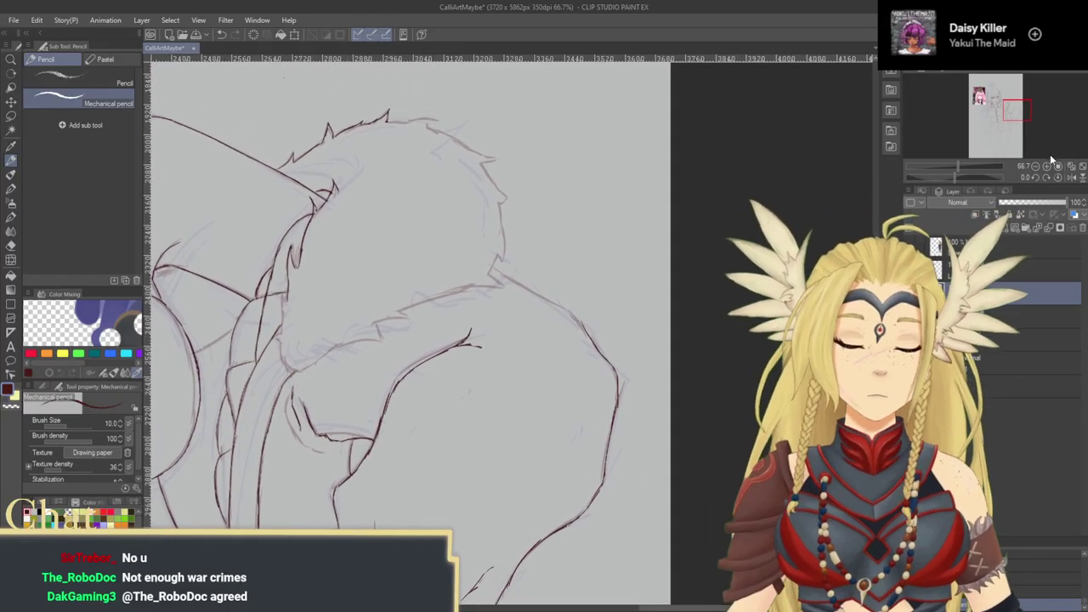
Step: Ink the upper contour of the sleeve where it meets the outer corner of the fur trim
left_click(1035, 179)
left_click(1034, 179)
left_click(1034, 179)
left_click(1035, 178)
left_click(1035, 179)
left_click(1034, 179)
left_click(1035, 179)
left_click_drag(463, 302, 525, 294)
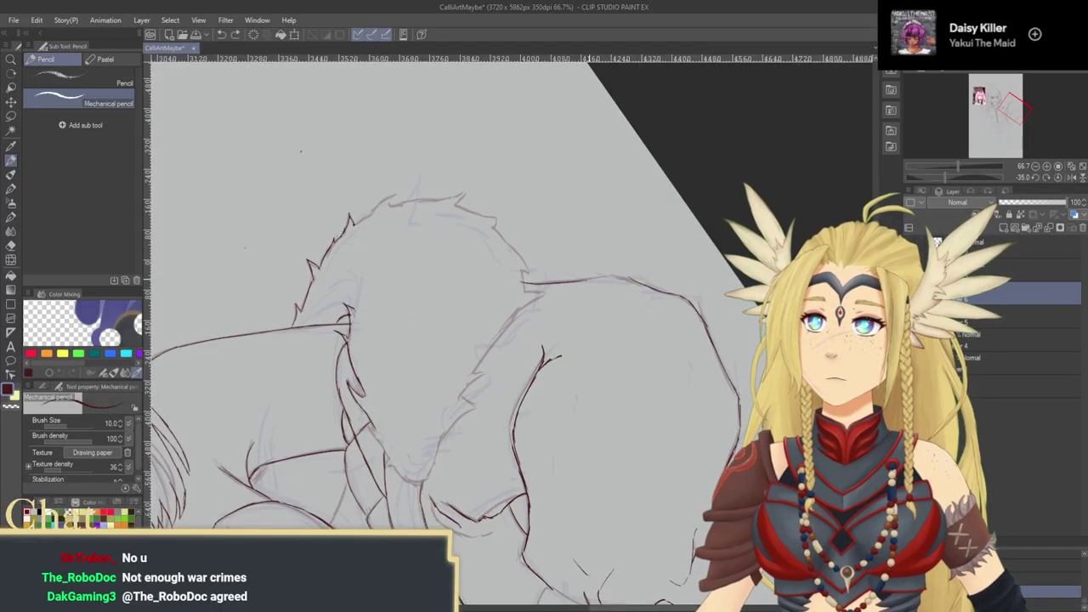
left_click_drag(621, 275, 637, 281)
mouse_move(572, 323)
left_mouse_down()
mouse_move(617, 298)
mouse_move(658, 321)
mouse_move(659, 351)
left_mouse_up()
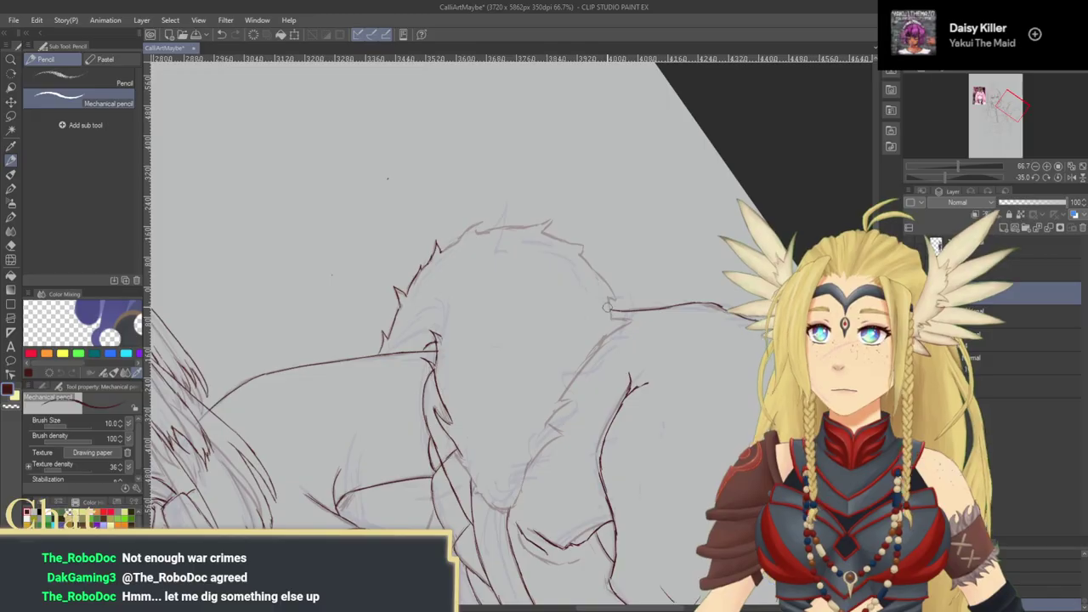
left_click_drag(603, 321, 603, 139)
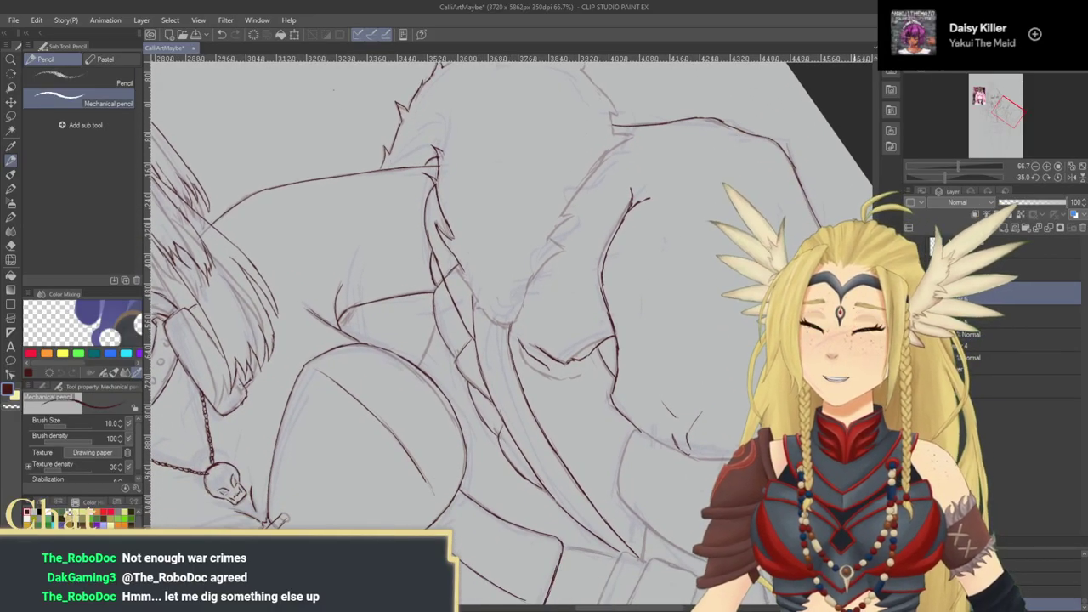
Step: Ink the fur trim's lower tip and the first part of its underside, including the pointed tufts
left_click(1058, 179)
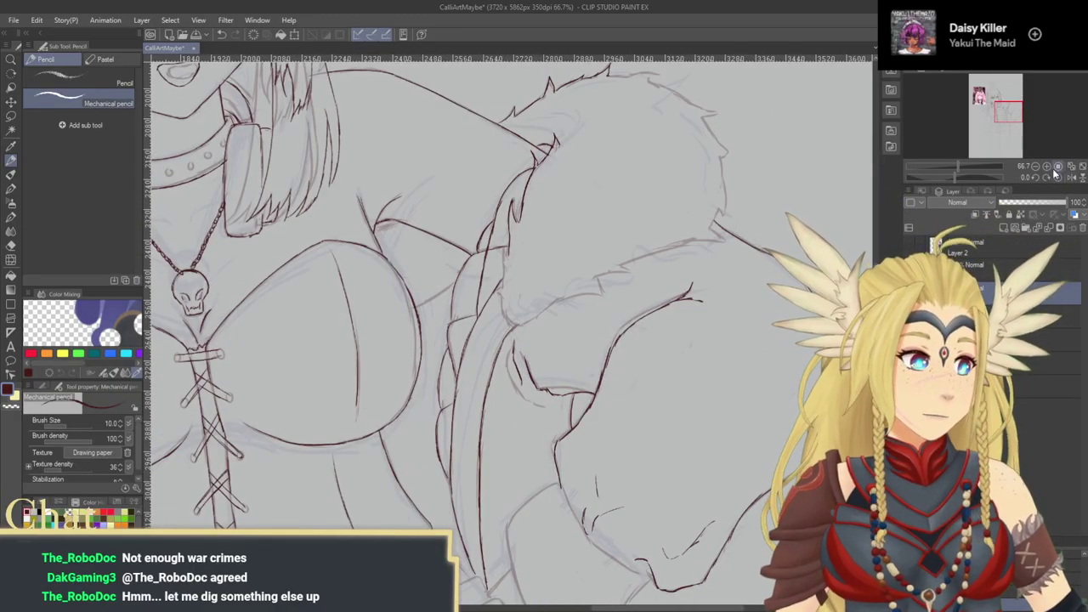
left_click(1047, 167)
left_click_drag(625, 276, 604, 341)
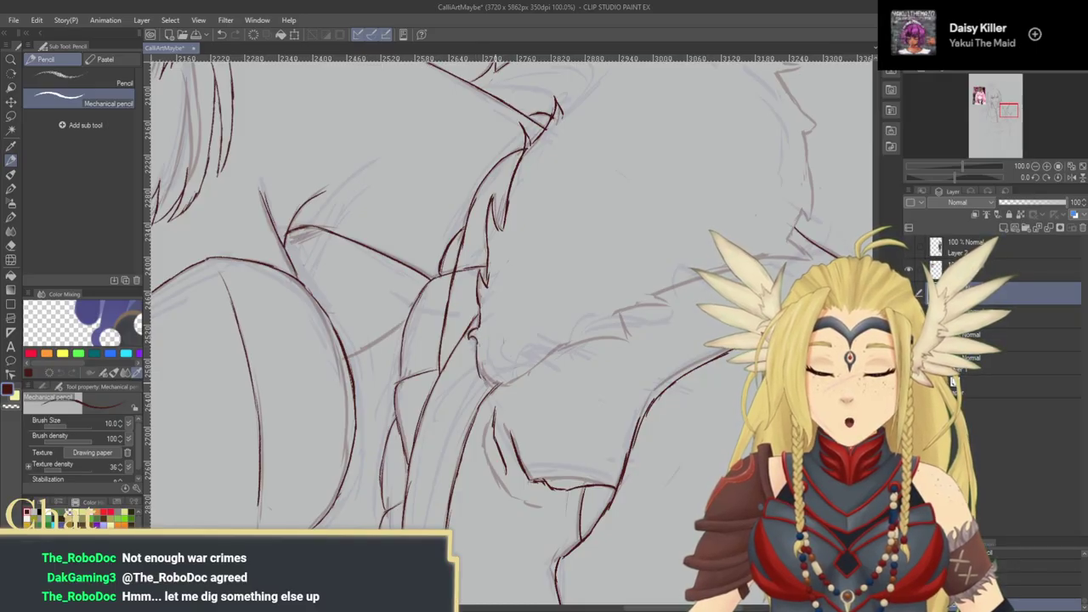
left_click_drag(507, 381, 515, 386)
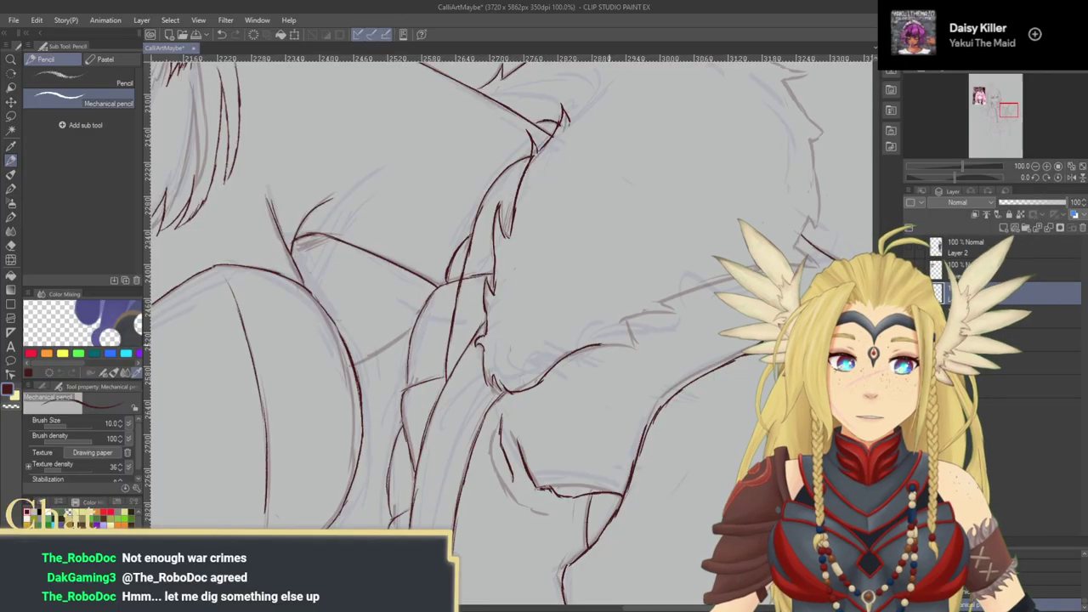
left_click_drag(628, 313, 644, 342)
key("ctrl+z")
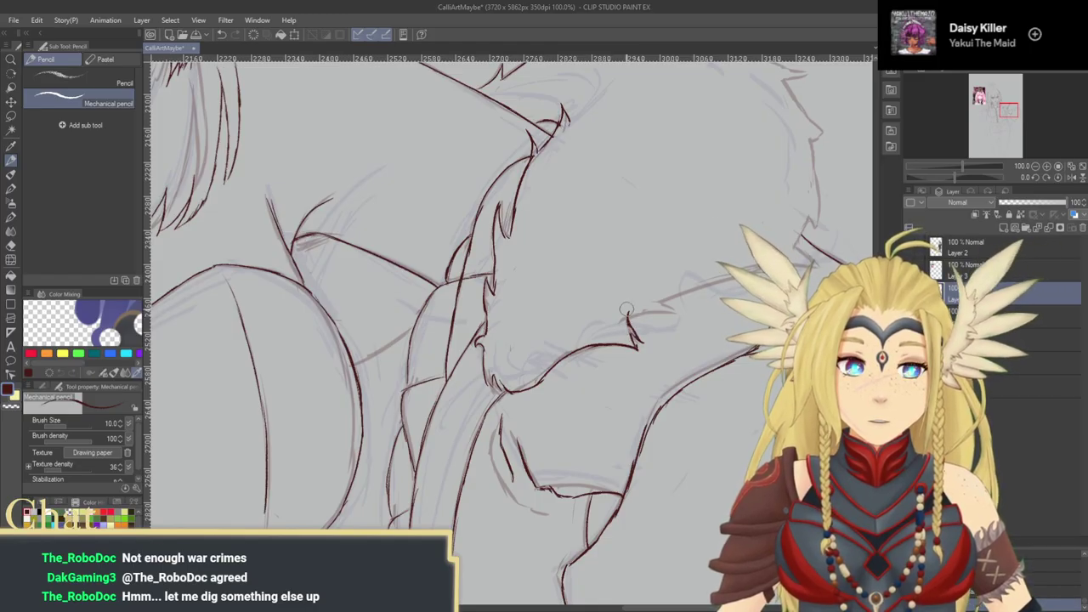
mouse_move(628, 322)
left_mouse_down()
mouse_move(648, 312)
mouse_move(683, 317)
mouse_move(628, 329)
left_mouse_up()
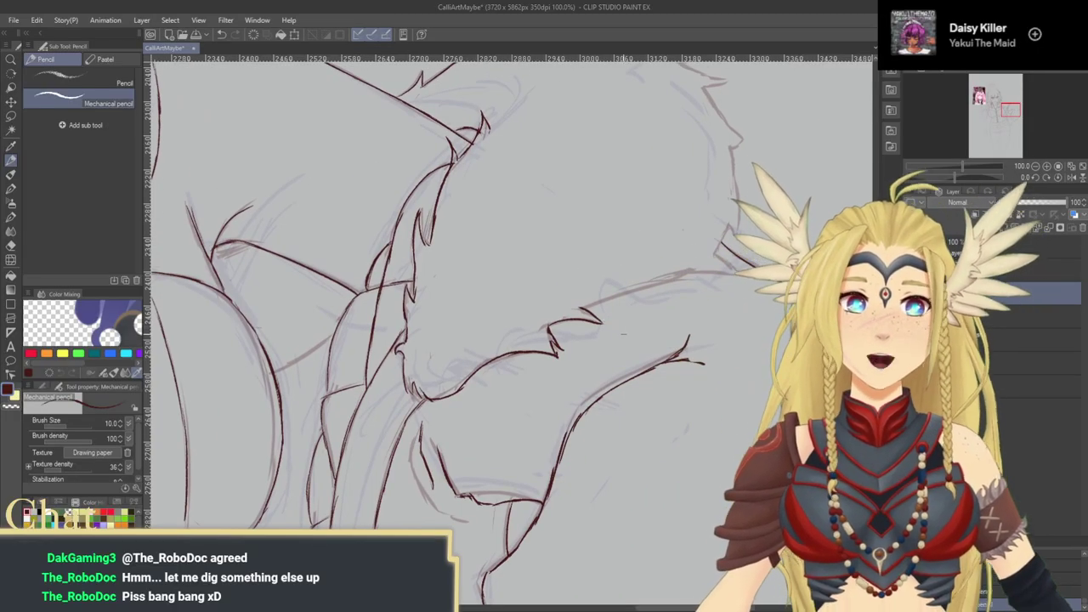
Step: Ink the rest of the fur trim's underside up to the outer corner tuft above the sleeve
scroll(612, 350, "up", 2)
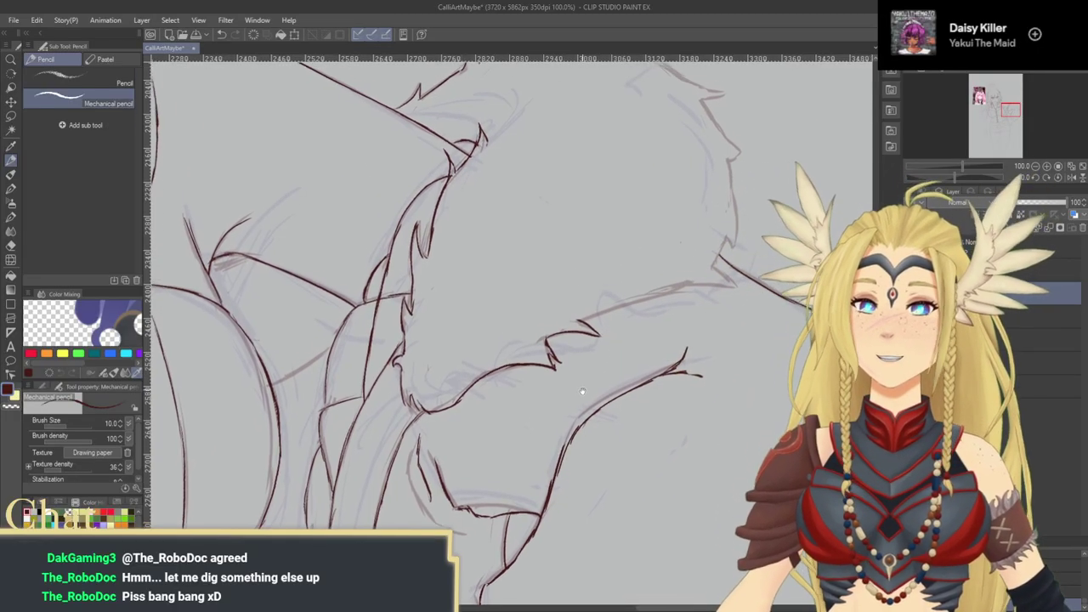
mouse_move(654, 305)
left_mouse_down()
mouse_move(585, 326)
mouse_move(716, 290)
mouse_move(739, 295)
mouse_move(708, 273)
mouse_move(602, 312)
left_mouse_up()
key("ctrl+z")
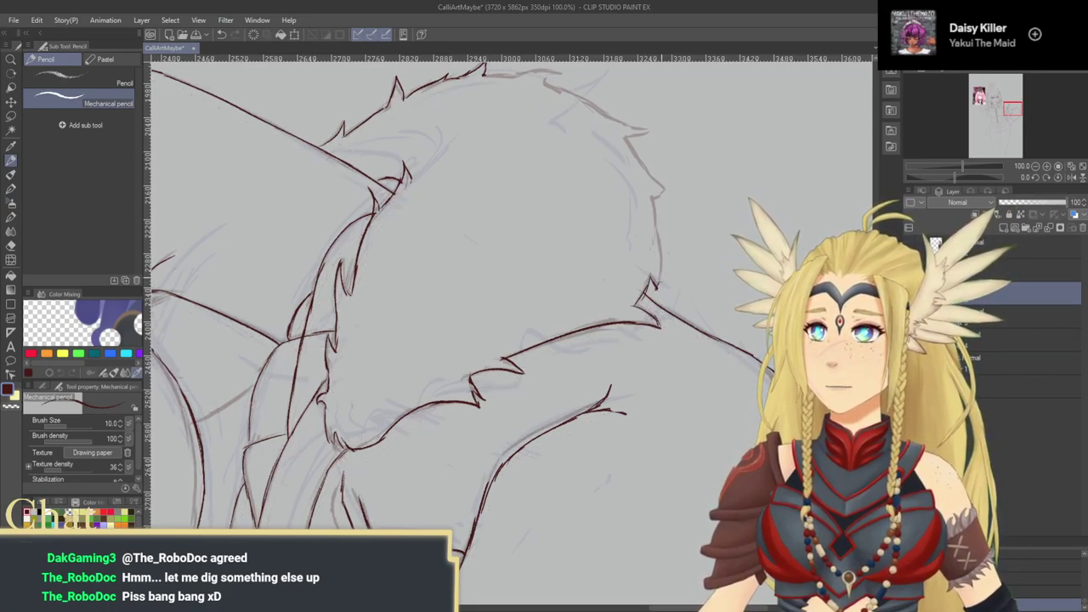
Step: Ink the fur trim's outer edge with spiky tufts, from the corner tuft up toward the top
left_click_drag(749, 282, 674, 303)
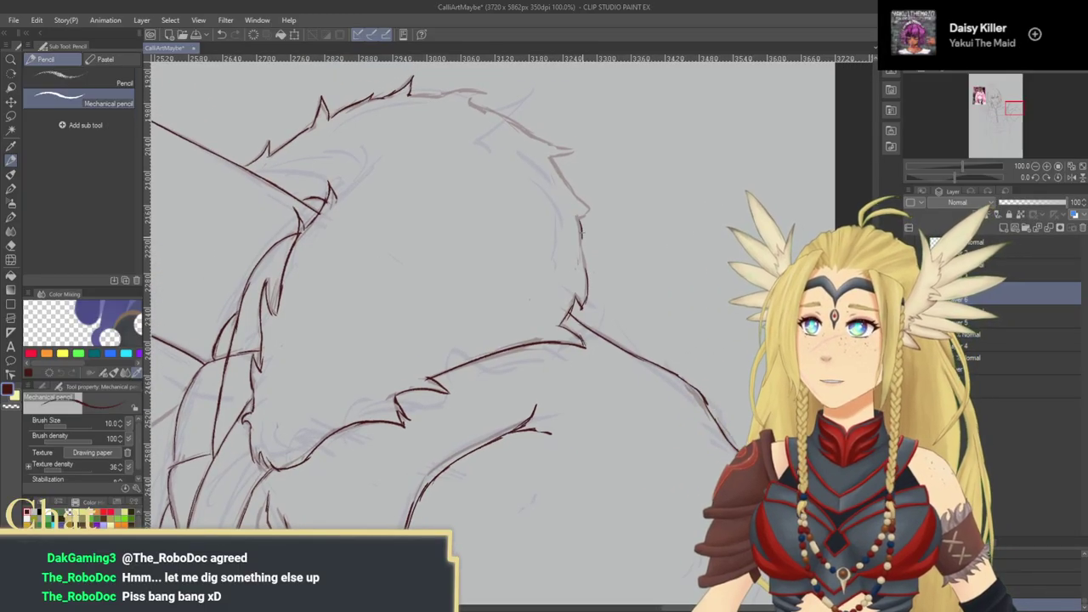
left_click_drag(600, 277, 635, 306)
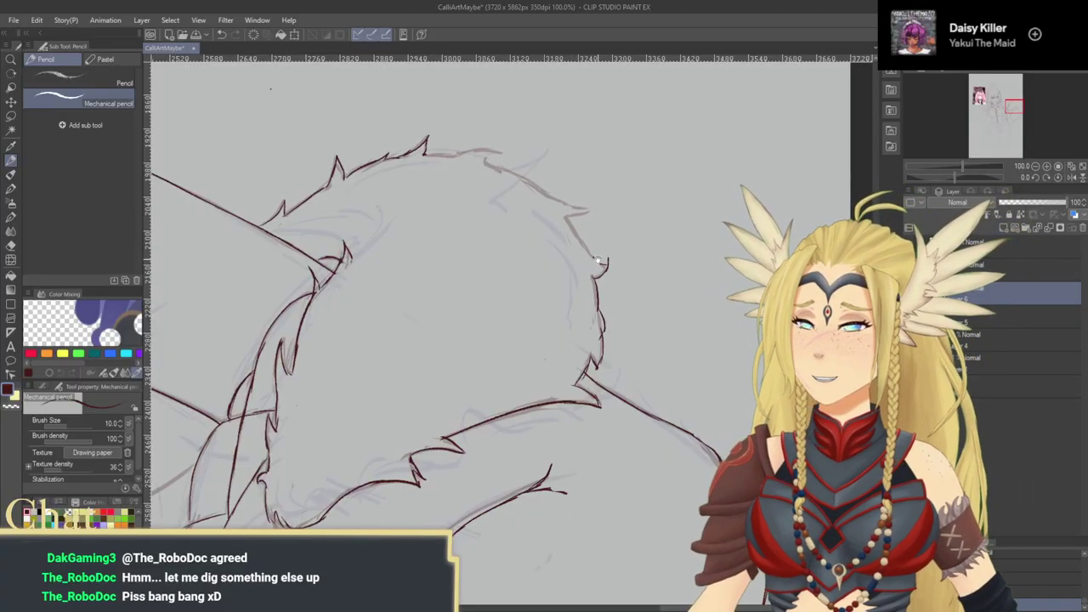
left_click_drag(600, 265, 586, 284)
left_click_drag(553, 239, 586, 310)
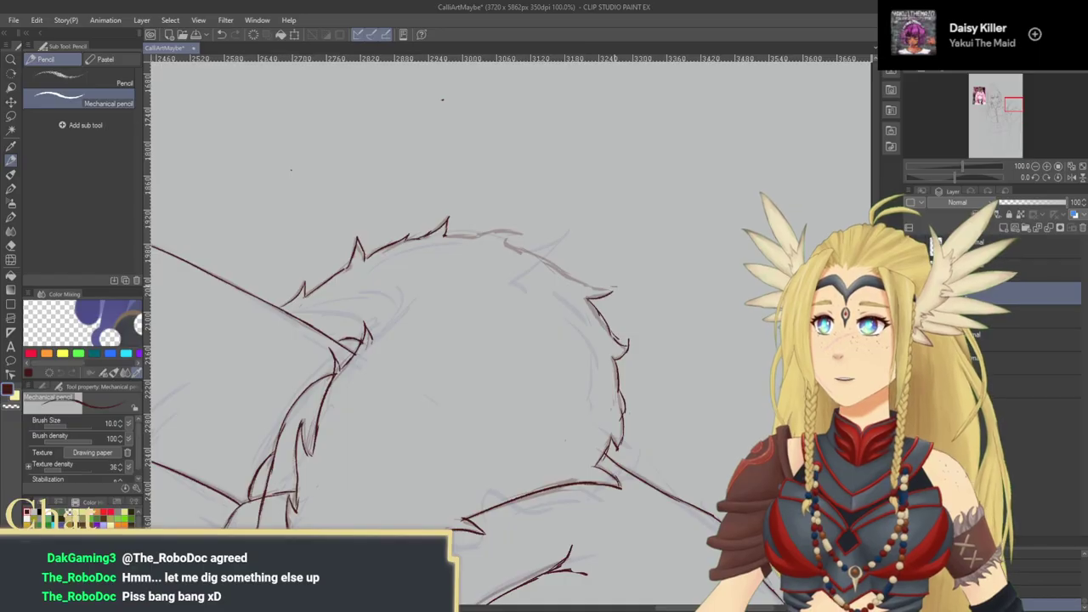
mouse_move(618, 287)
left_mouse_down()
mouse_move(645, 280)
mouse_move(633, 291)
left_mouse_up()
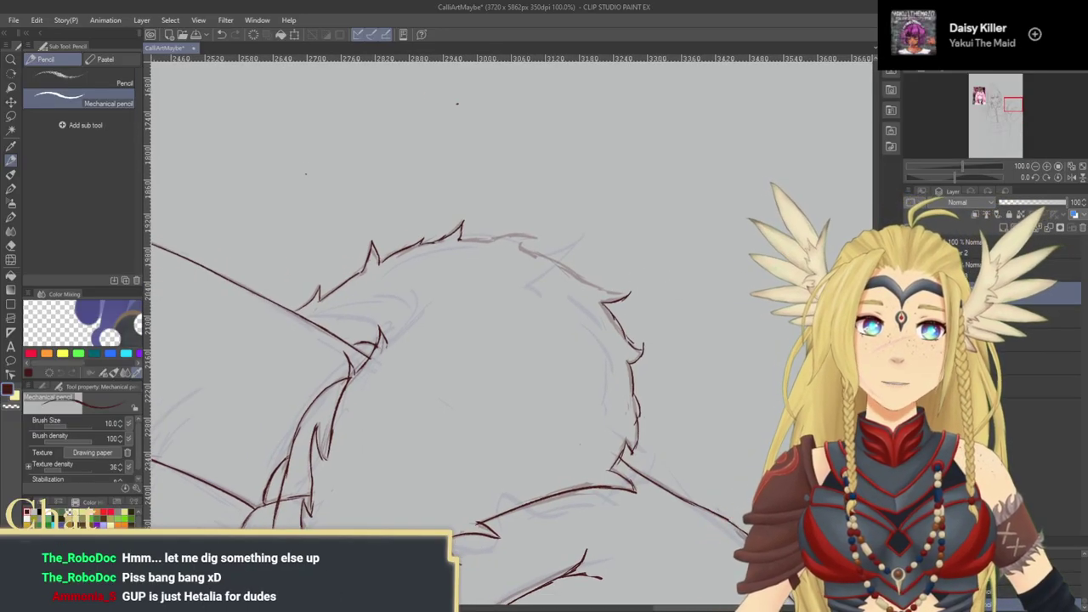
Step: Ink the top edge of the fur trim, closing the gap between the tufts on both sides
left_click(1037, 177)
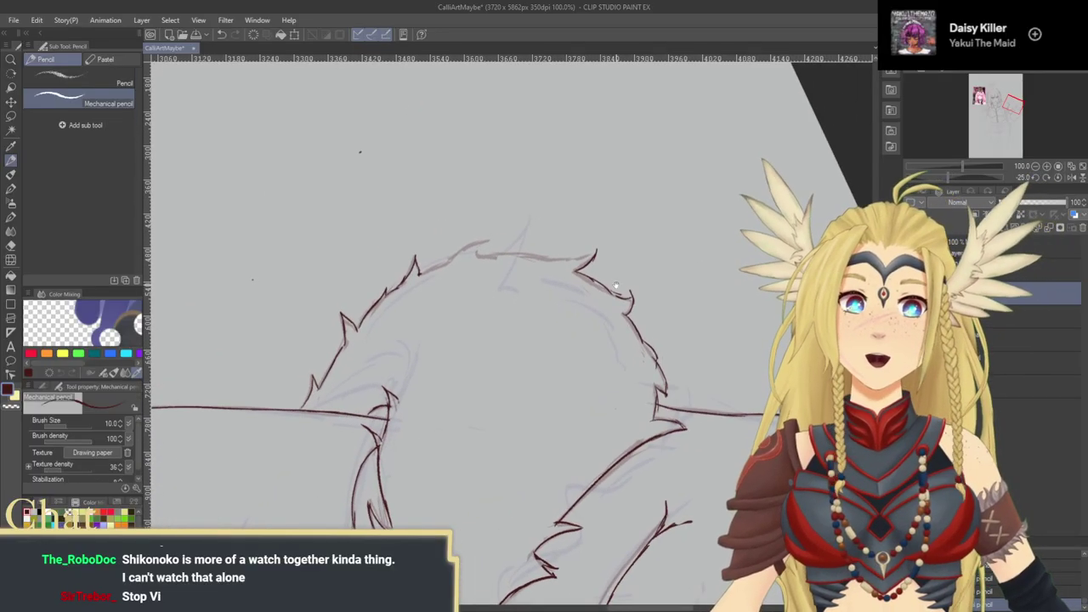
left_click_drag(486, 279, 541, 278)
key("ctrl+z")
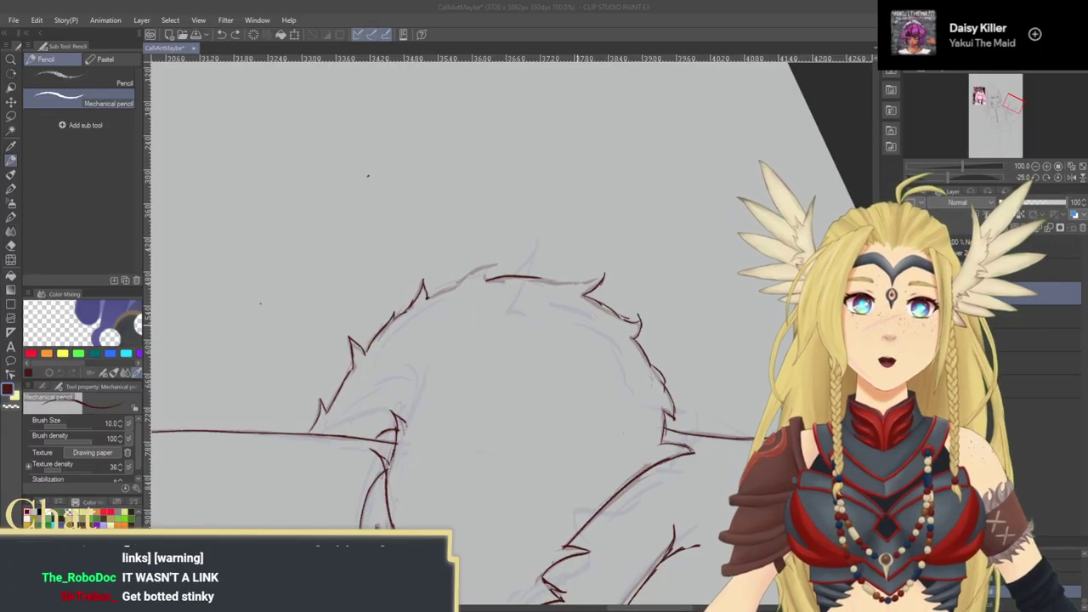
left_click(530, 272)
left_click_drag(552, 288, 592, 294)
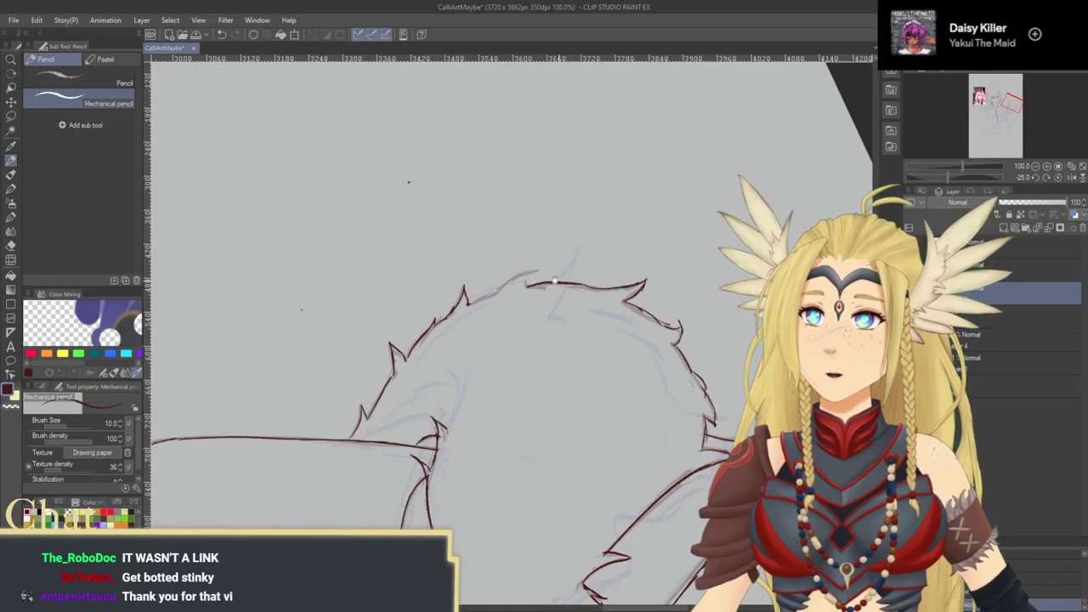
left_click_drag(526, 281, 560, 277)
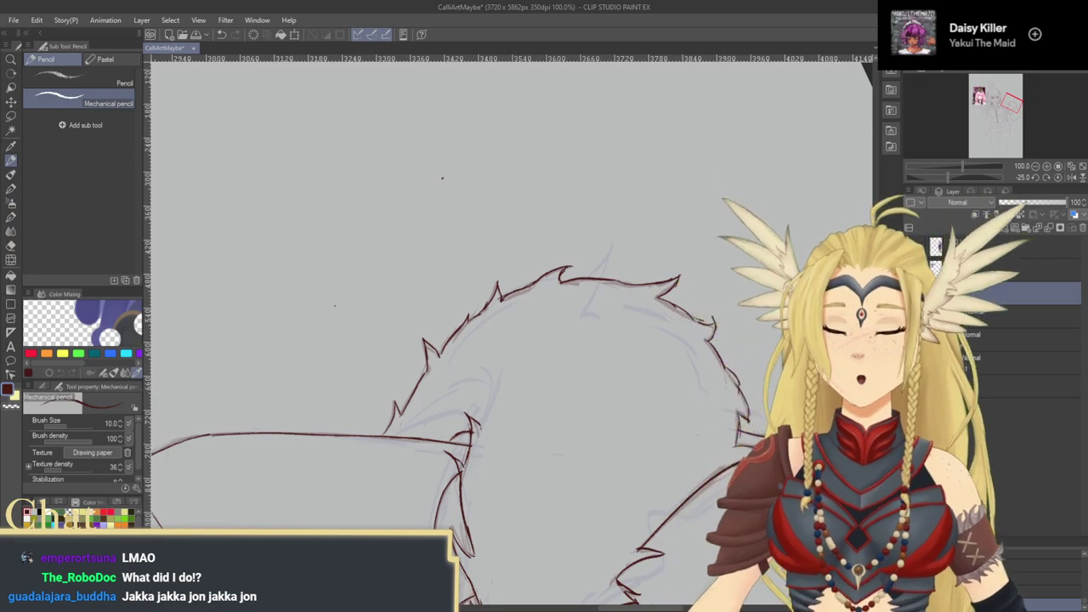
Step: Ink the short fold line between the bust contour and the fur trim's inner edge
left_click_drag(558, 454, 689, 151)
mouse_move(547, 427)
left_mouse_down()
mouse_move(530, 432)
mouse_move(429, 297)
mouse_move(509, 474)
mouse_move(537, 438)
left_mouse_up()
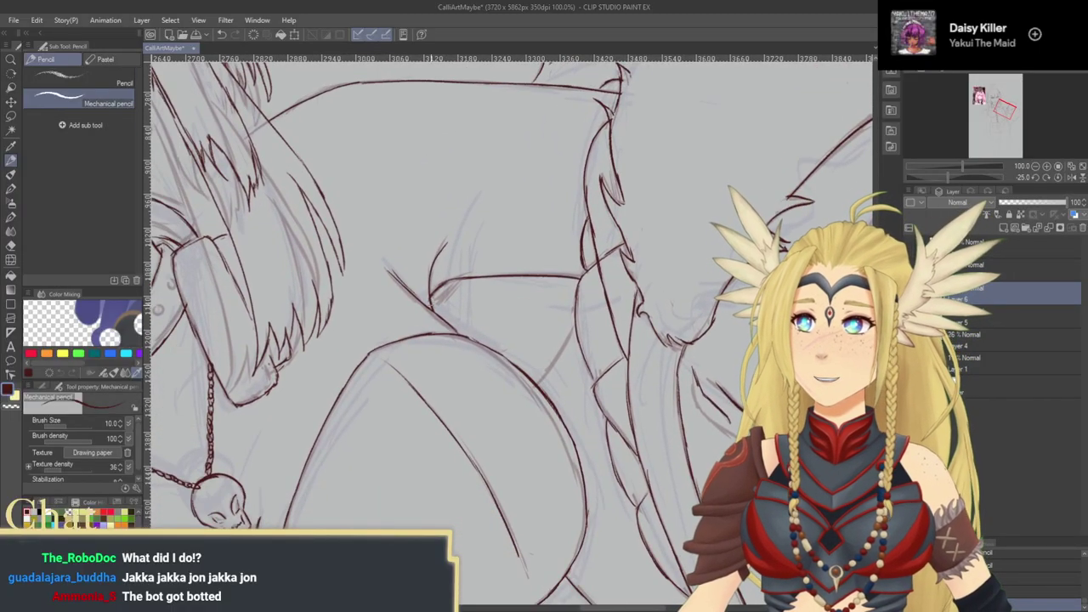
mouse_move(538, 386)
left_mouse_down()
mouse_move(576, 327)
mouse_move(623, 184)
left_mouse_up()
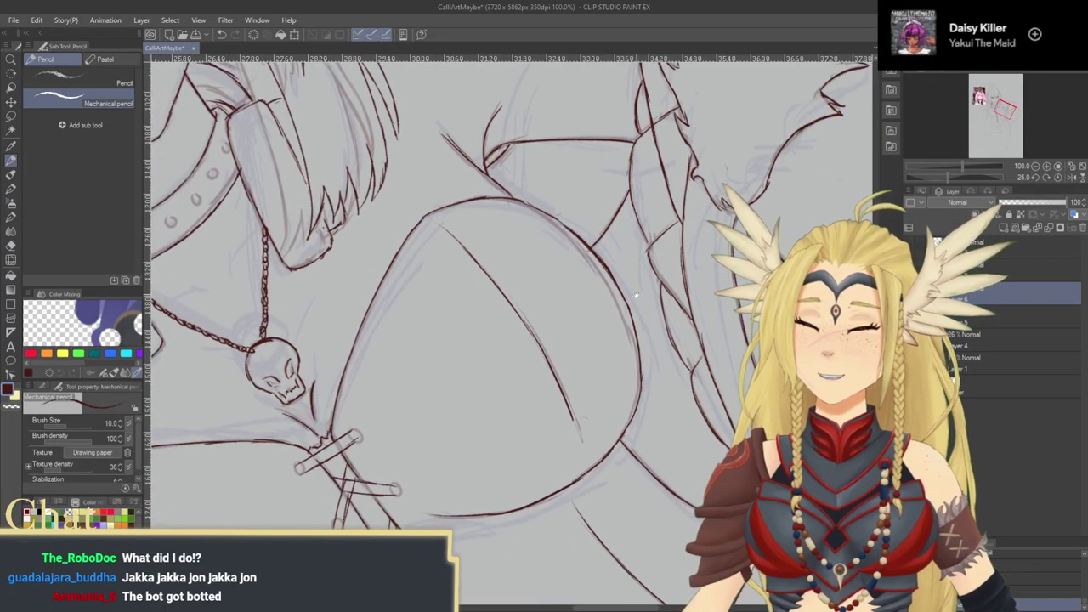
Step: Ink the crossing curved edges of the garment between the raised hand and the bust
left_click_drag(476, 464, 666, 246)
left_click_drag(377, 510, 566, 331)
left_click_drag(459, 259, 634, 523)
mouse_move(510, 455)
left_mouse_down()
mouse_move(488, 462)
mouse_move(347, 440)
left_mouse_up()
mouse_move(477, 410)
left_mouse_down()
mouse_move(498, 380)
mouse_move(408, 298)
left_mouse_up()
scroll(407, 299, "down", 2)
scroll(407, 299, "right", 3)
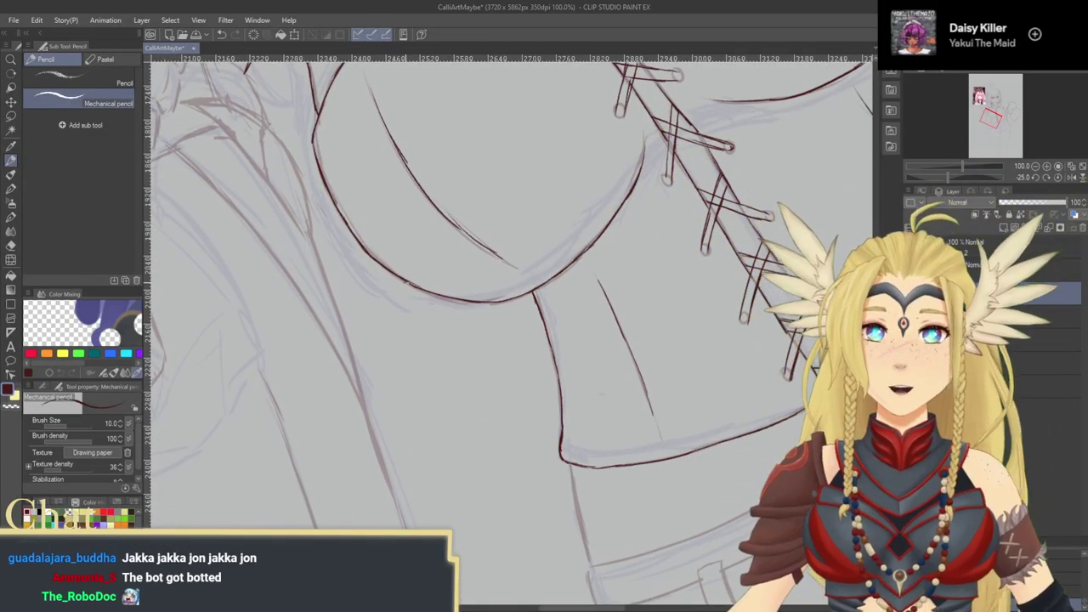
scroll(602, 393, "up", 5)
scroll(602, 393, "left", 4)
scroll(573, 384, "left", 2)
scroll(573, 384, "down", 1)
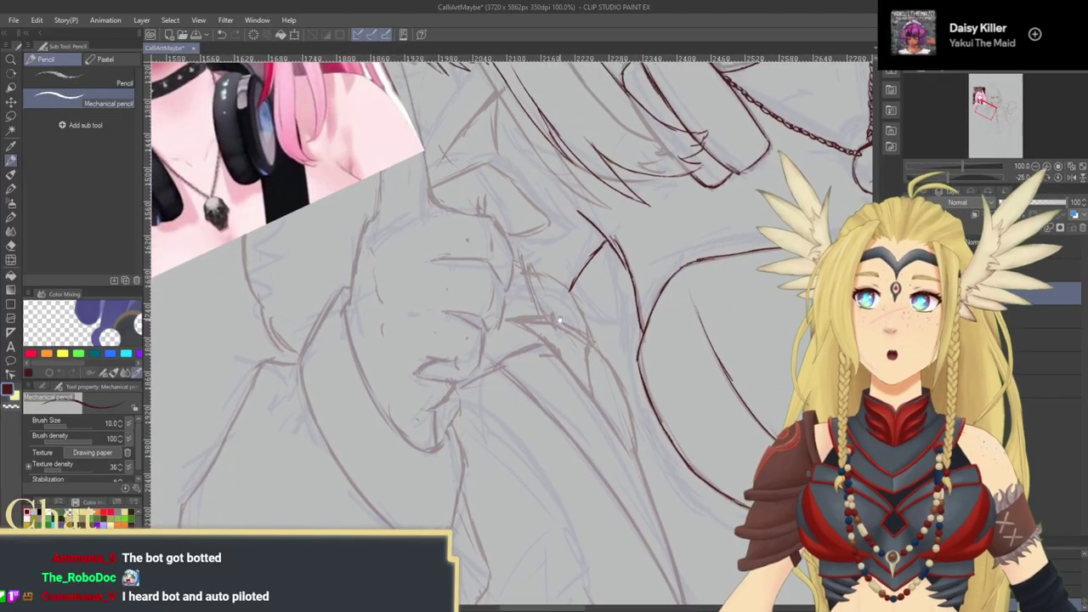
left_click_drag(561, 317, 542, 303)
mouse_move(547, 265)
left_mouse_down()
mouse_move(571, 369)
mouse_move(583, 343)
left_mouse_up()
scroll(581, 332, "up", 1)
left_click_drag(523, 305, 572, 324)
left_click_drag(588, 348, 518, 322)
left_click(1058, 178)
mouse_move(534, 248)
left_mouse_down()
mouse_move(525, 146)
mouse_move(505, 202)
mouse_move(516, 277)
left_mouse_up()
key("ctrl+z")
mouse_move(498, 321)
left_mouse_down()
mouse_move(516, 238)
mouse_move(511, 282)
left_mouse_up()
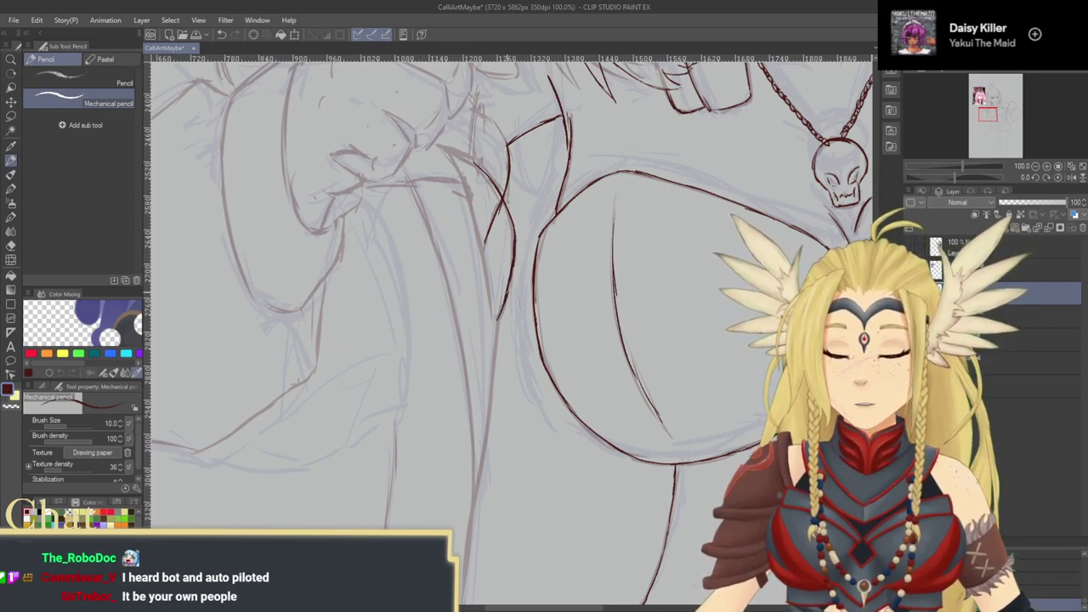
Step: Ink the upright fold line and the small pointed fold beside the fingers, next to the crossing curves
mouse_move(565, 303)
left_mouse_down()
mouse_move(604, 363)
mouse_move(606, 440)
left_mouse_up()
mouse_move(514, 246)
left_mouse_down()
mouse_move(542, 261)
mouse_move(535, 313)
mouse_move(533, 249)
left_mouse_up()
key("ctrl+z")
key("ctrl+z")
left_click_drag(534, 314, 538, 234)
mouse_move(500, 303)
left_mouse_down()
mouse_move(581, 316)
mouse_move(533, 375)
mouse_move(491, 325)
mouse_move(572, 306)
left_mouse_up()
key("ctrl+z")
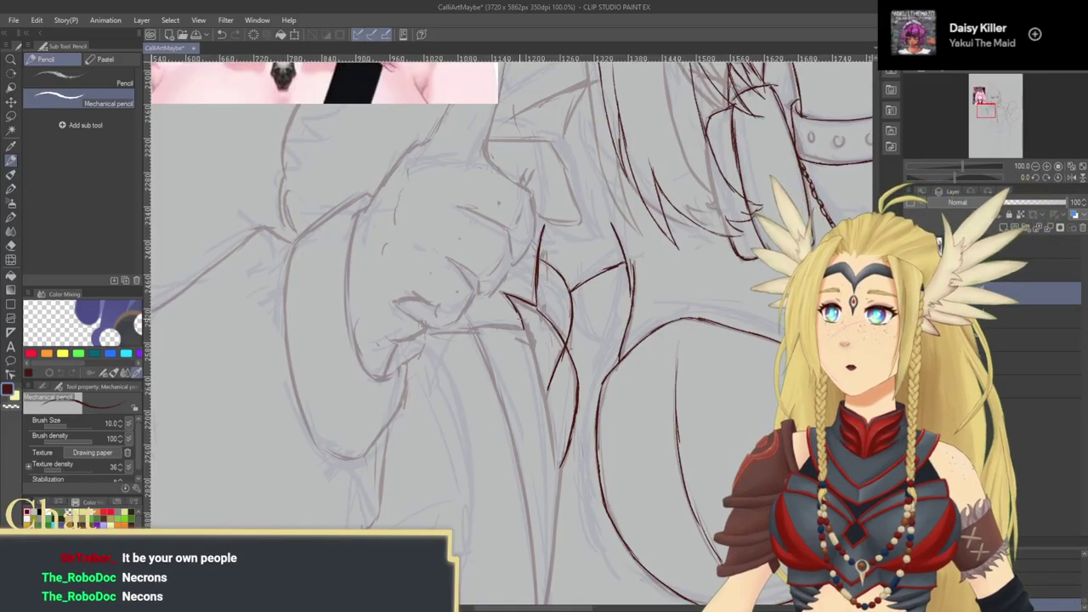
Step: Ink the jagged edge with a small pointed tuft running underneath the curled fingers
mouse_move(534, 325)
left_mouse_down()
mouse_move(602, 332)
mouse_move(583, 334)
mouse_move(678, 292)
mouse_move(515, 363)
mouse_move(622, 311)
mouse_move(544, 370)
mouse_move(669, 314)
mouse_move(557, 399)
mouse_move(588, 470)
mouse_move(560, 426)
mouse_move(524, 421)
left_mouse_up()
left_click_drag(570, 391, 655, 351)
mouse_move(557, 331)
left_mouse_down()
mouse_move(612, 331)
mouse_move(515, 339)
left_mouse_up()
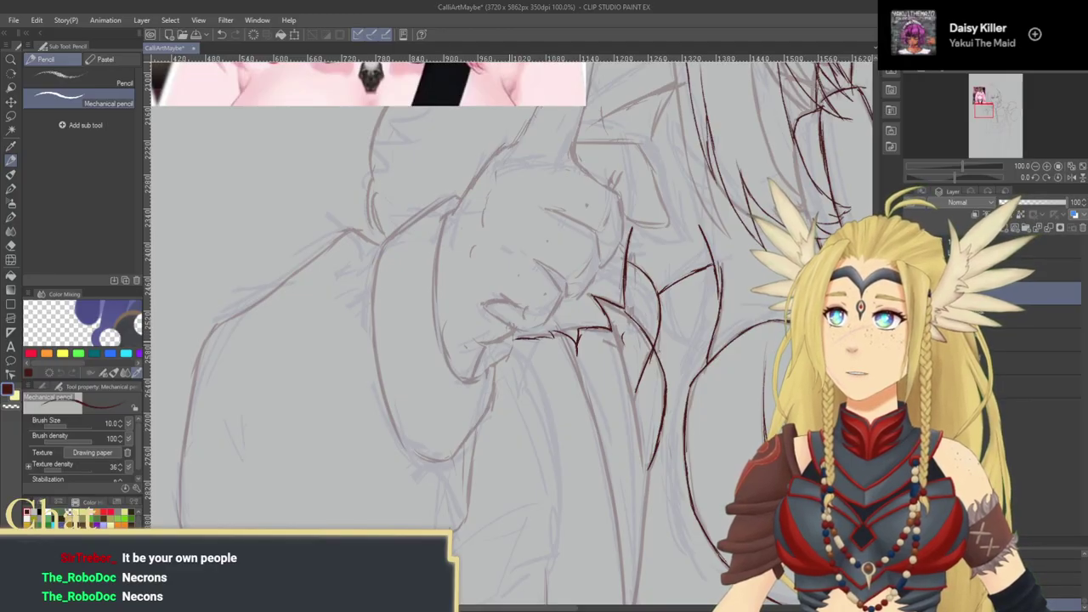
Step: Hide the reference image and ink the outer contour of the back of the hand
left_click_drag(515, 176, 476, 254)
left_click(910, 247)
left_click_drag(581, 213, 586, 330)
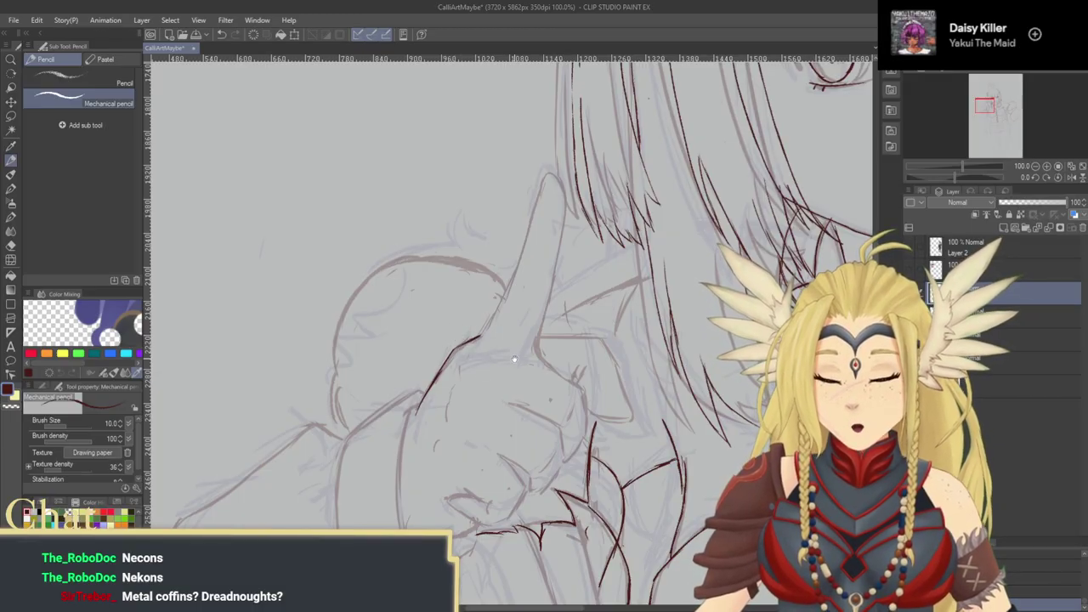
left_click_drag(529, 371, 490, 370)
scroll(490, 371, "up", 2)
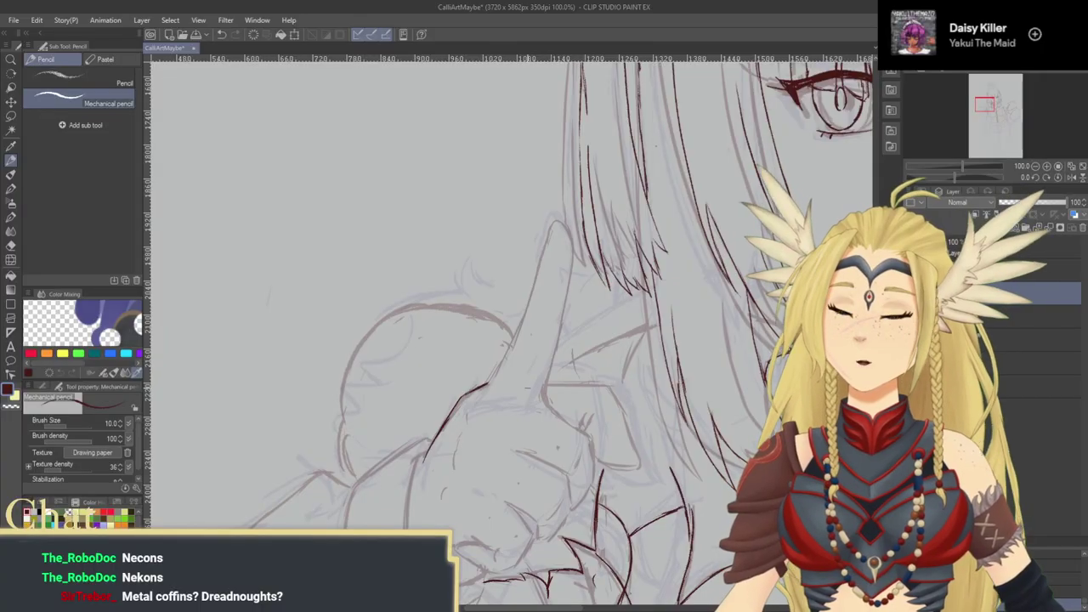
Step: Ink the raised finger's outer side up to its rounded tip, and start the corner at its inner base
left_click_drag(561, 398, 528, 385)
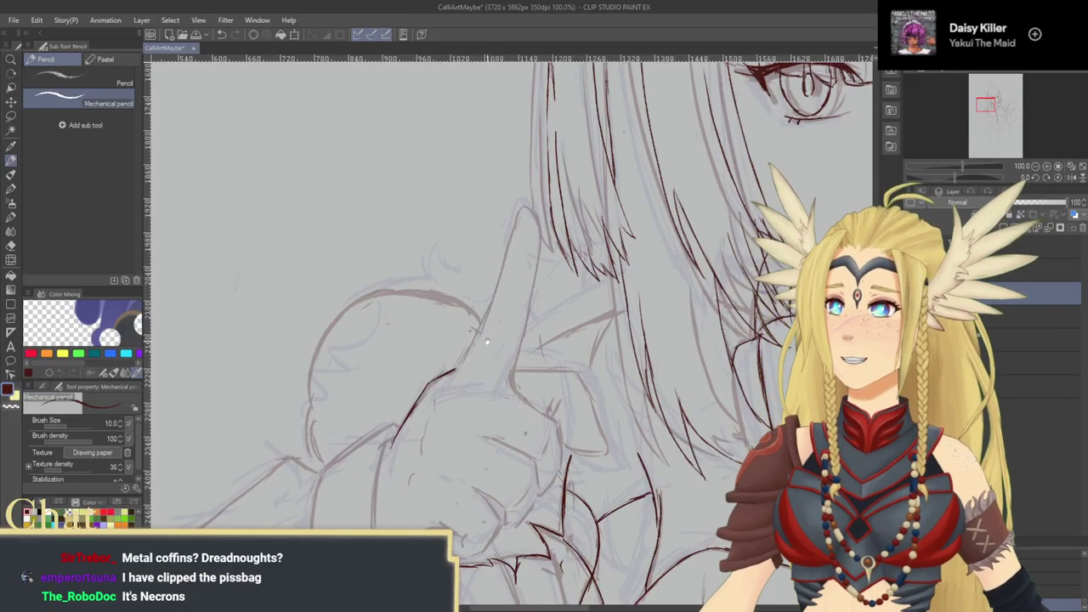
left_click_drag(433, 377, 505, 328)
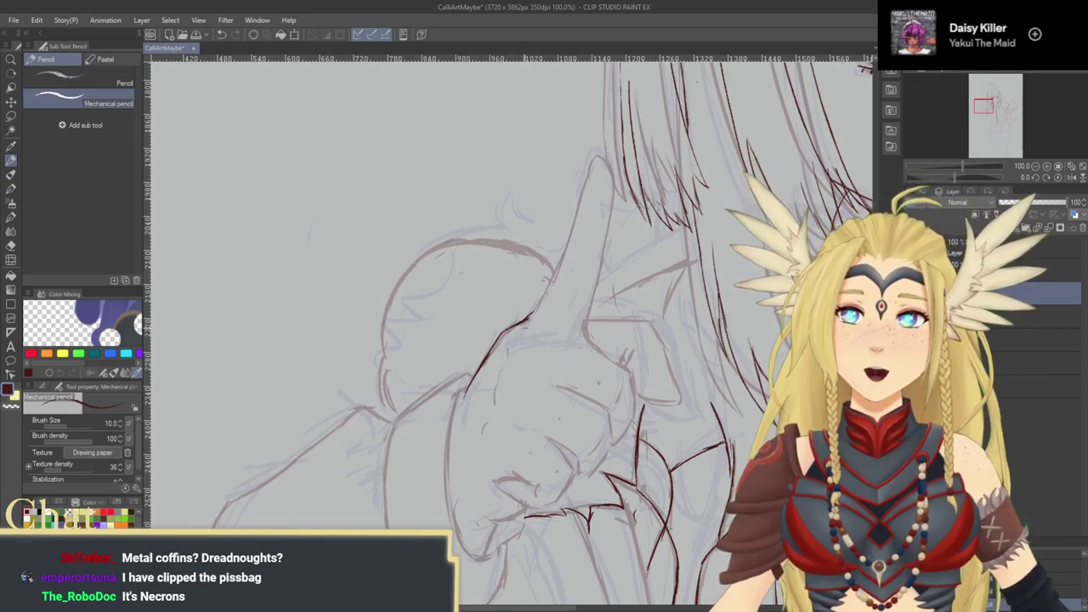
left_click_drag(553, 261, 513, 290)
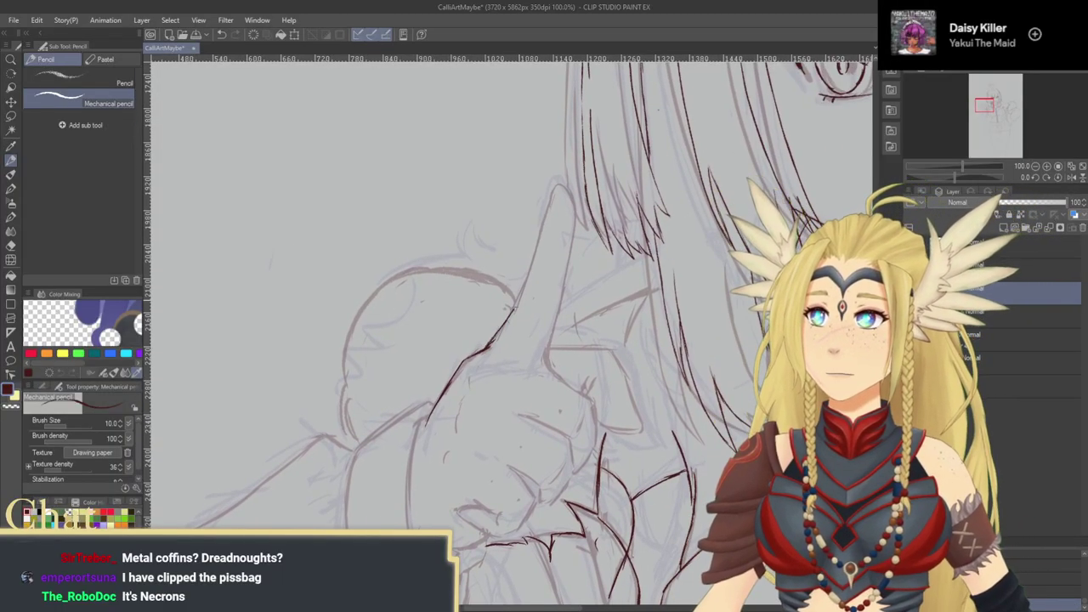
left_click_drag(514, 311, 549, 329)
mouse_move(515, 369)
left_mouse_down()
mouse_move(547, 330)
mouse_move(592, 209)
mouse_move(607, 222)
left_mouse_up()
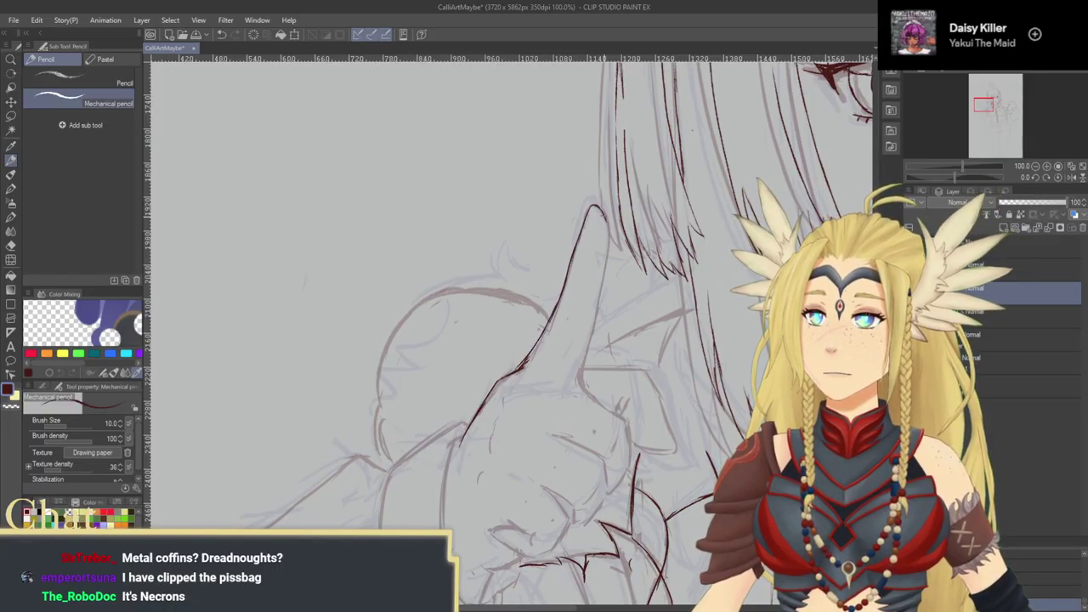
left_click_drag(593, 312, 561, 316)
mouse_move(547, 376)
left_mouse_down()
mouse_move(547, 391)
mouse_move(517, 355)
left_mouse_up()
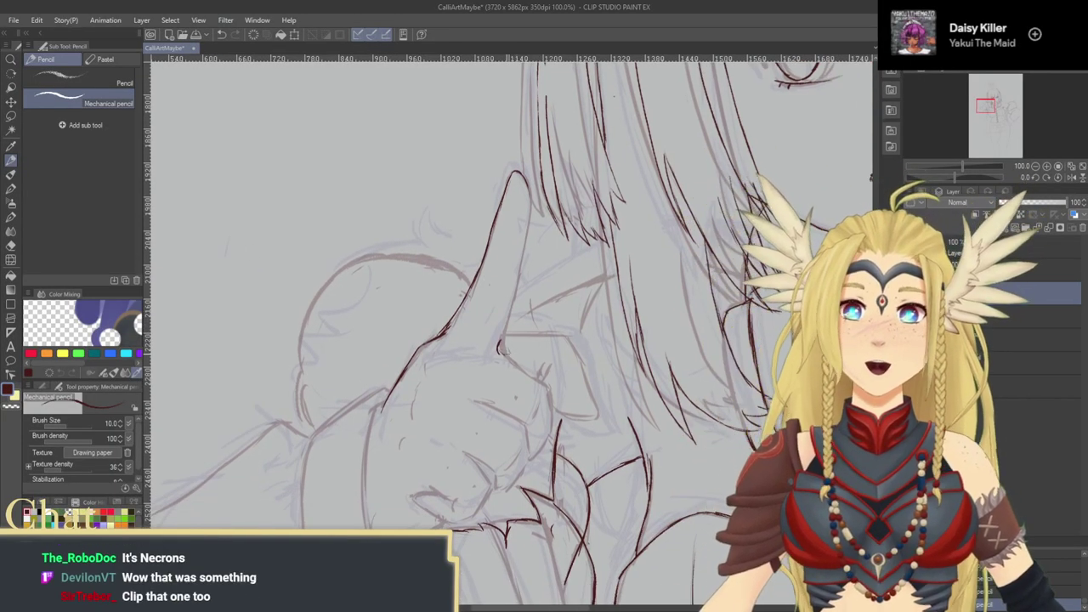
Step: Ink the raised finger's inner side and the knuckle, edge and crease of the first curled finger
left_click_drag(448, 327, 431, 274)
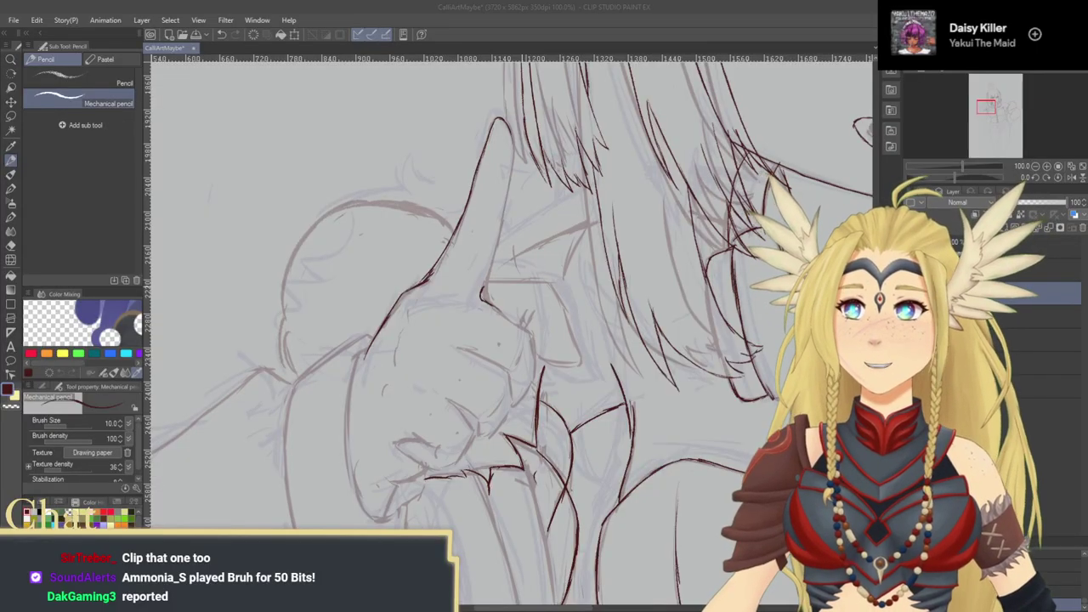
key("ctrl+z")
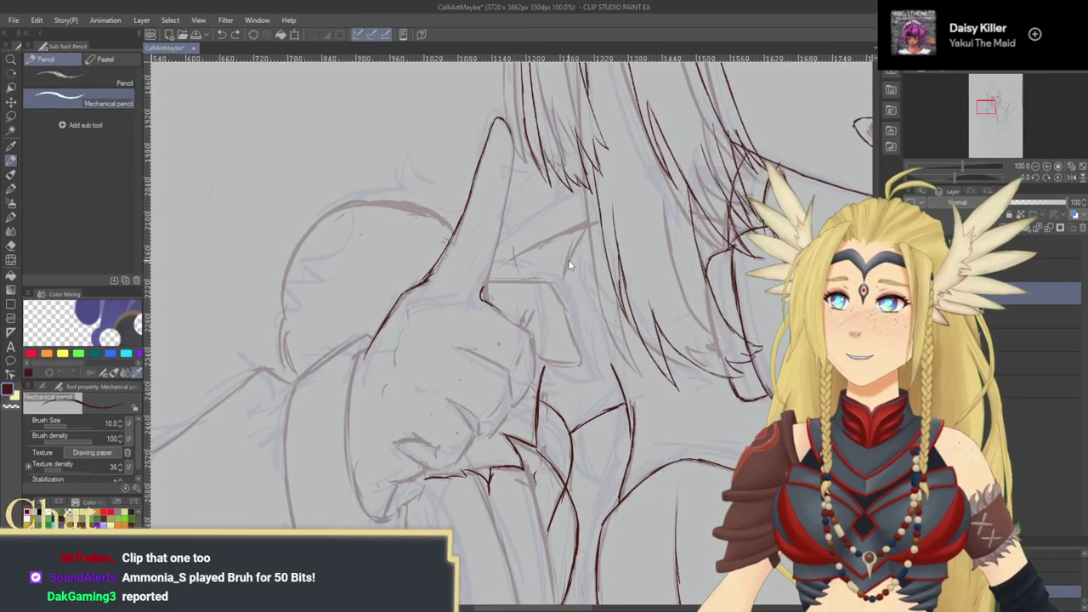
left_click_drag(569, 262, 681, 290)
left_click_drag(624, 164, 625, 185)
left_click_drag(626, 185, 616, 252)
key("ctrl+z")
mouse_move(621, 196)
left_mouse_down()
mouse_move(609, 235)
mouse_move(609, 176)
mouse_move(581, 303)
left_mouse_up()
mouse_move(593, 265)
left_mouse_down()
mouse_move(582, 306)
mouse_move(525, 257)
mouse_move(566, 302)
mouse_move(608, 297)
mouse_move(607, 317)
mouse_move(625, 304)
mouse_move(660, 313)
mouse_move(634, 314)
mouse_move(637, 334)
left_mouse_up()
left_click_drag(582, 279, 632, 300)
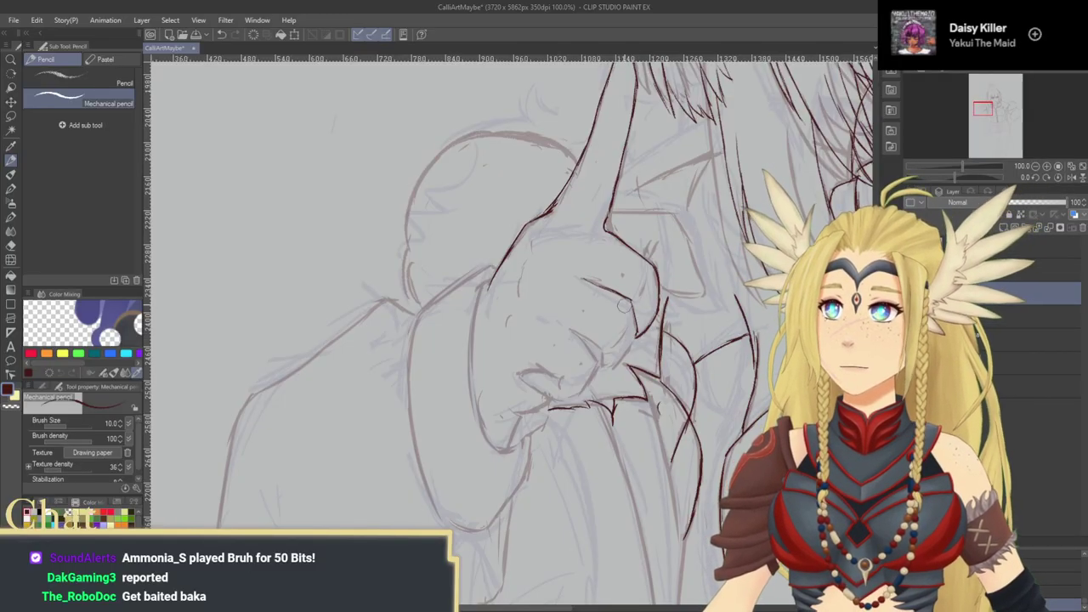
Step: Ink the creases and rounded tips of the remaining curled fingers on the hand
left_click_drag(617, 336, 603, 295)
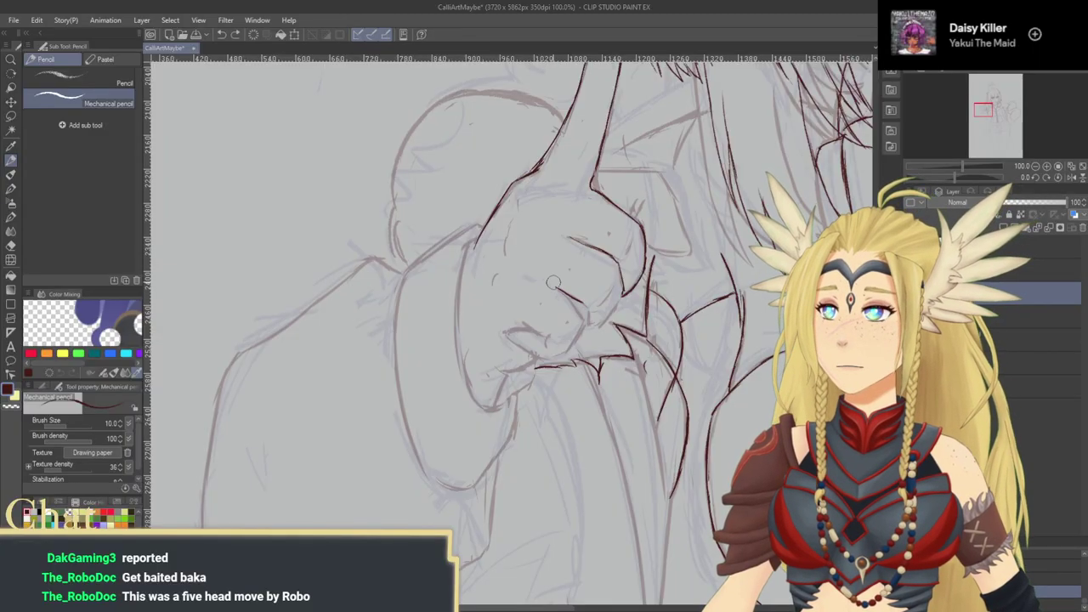
mouse_move(576, 302)
left_mouse_down()
mouse_move(589, 327)
mouse_move(608, 317)
left_mouse_up()
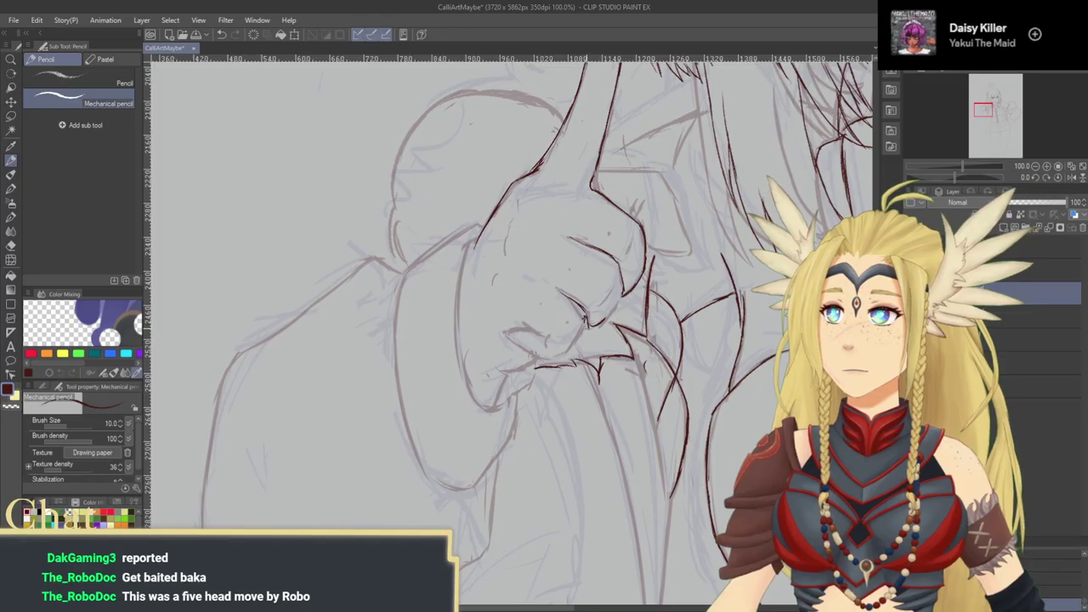
mouse_move(600, 324)
left_mouse_down()
mouse_move(623, 295)
mouse_move(615, 317)
left_mouse_up()
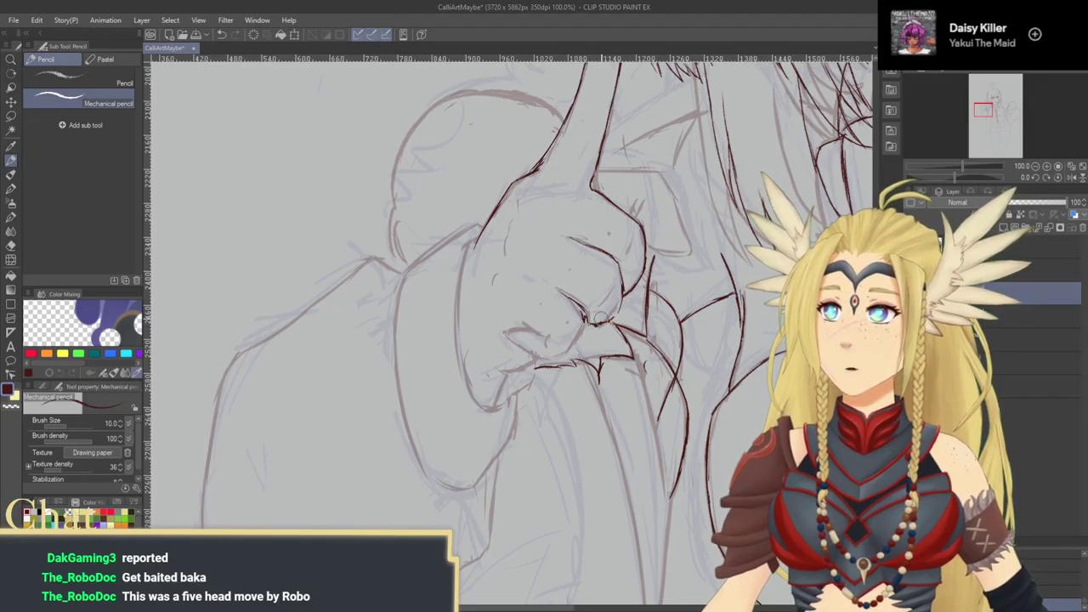
left_click_drag(599, 326, 616, 312)
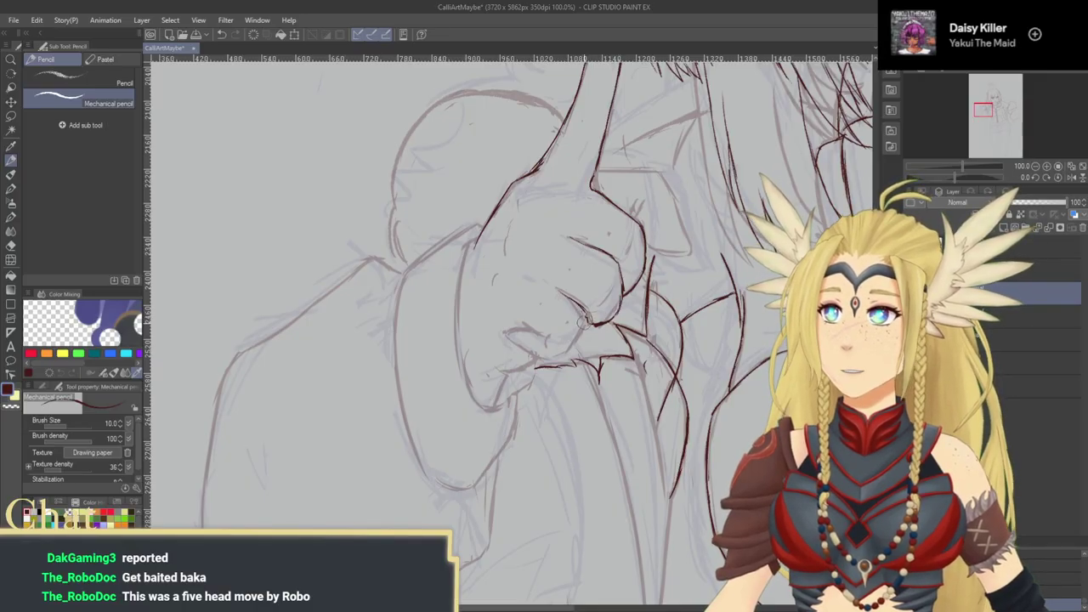
mouse_move(588, 318)
left_mouse_down()
mouse_move(567, 351)
mouse_move(573, 329)
mouse_move(554, 355)
mouse_move(524, 343)
mouse_move(542, 358)
mouse_move(570, 353)
mouse_move(542, 360)
left_mouse_up()
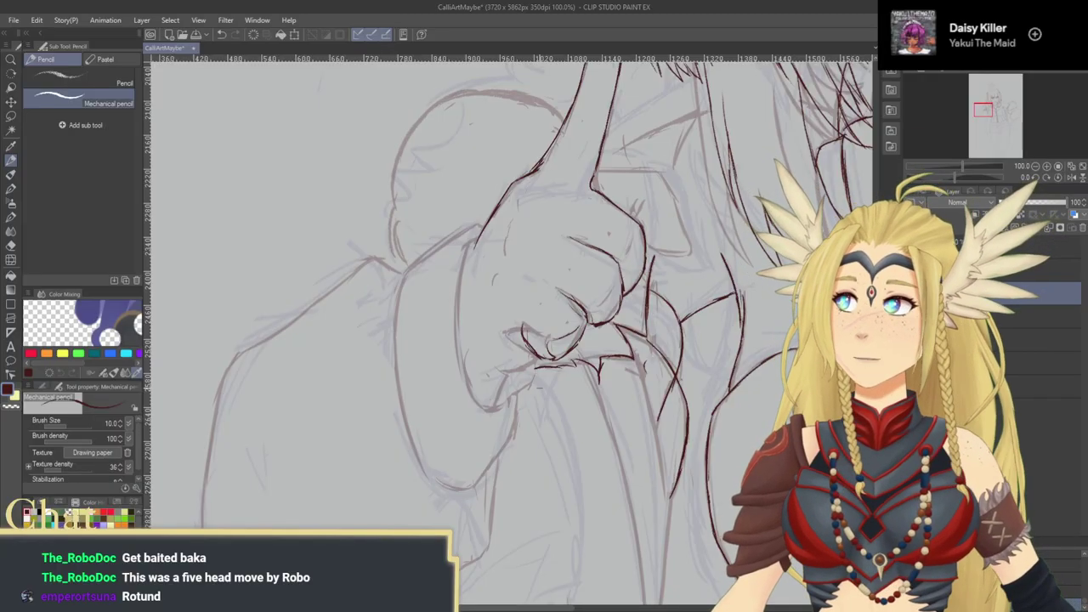
mouse_move(588, 306)
left_mouse_down()
mouse_move(614, 359)
mouse_move(564, 369)
left_mouse_up()
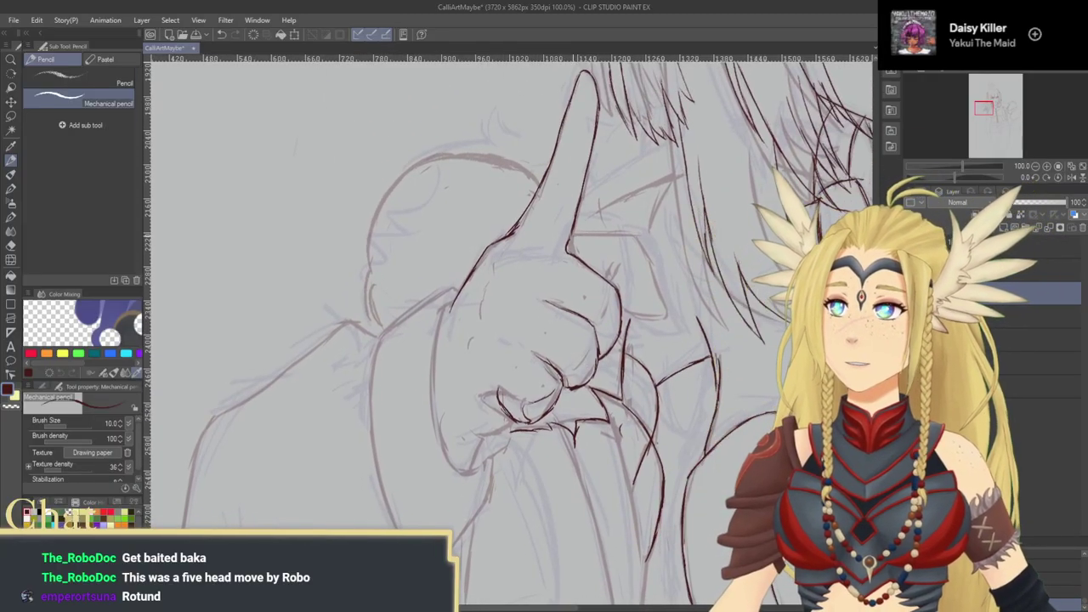
Step: Ink the angular shape behind the curled fingers and the short edge at the hand's lower corner
mouse_move(586, 236)
left_mouse_down()
mouse_move(640, 239)
mouse_move(654, 272)
mouse_move(588, 265)
mouse_move(649, 264)
mouse_move(644, 249)
mouse_move(651, 272)
mouse_move(628, 274)
mouse_move(650, 275)
left_mouse_up()
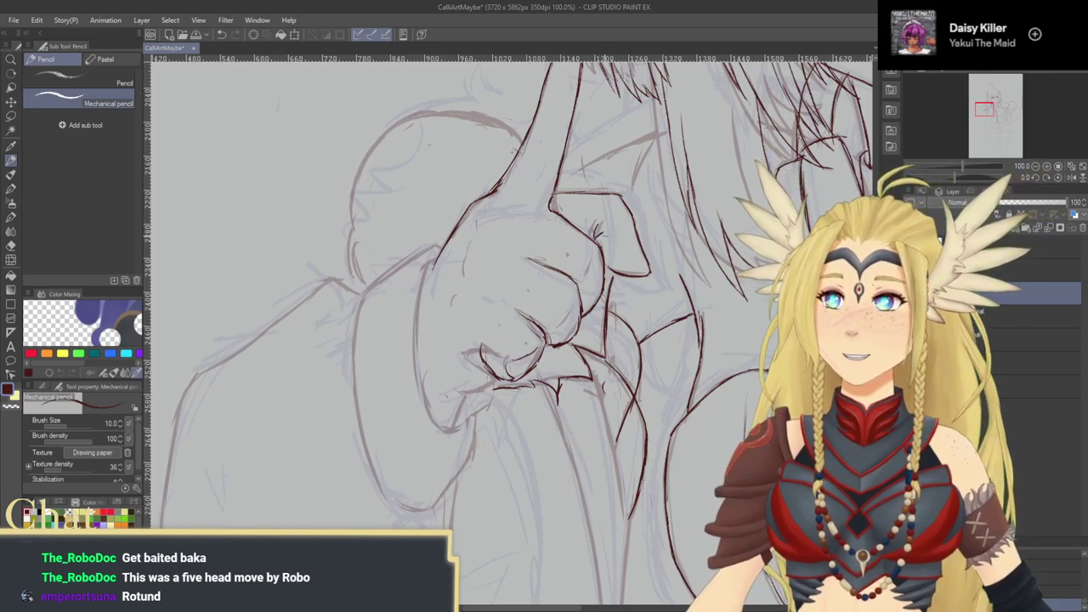
mouse_move(598, 234)
left_mouse_down()
mouse_move(701, 274)
mouse_move(696, 218)
left_mouse_up()
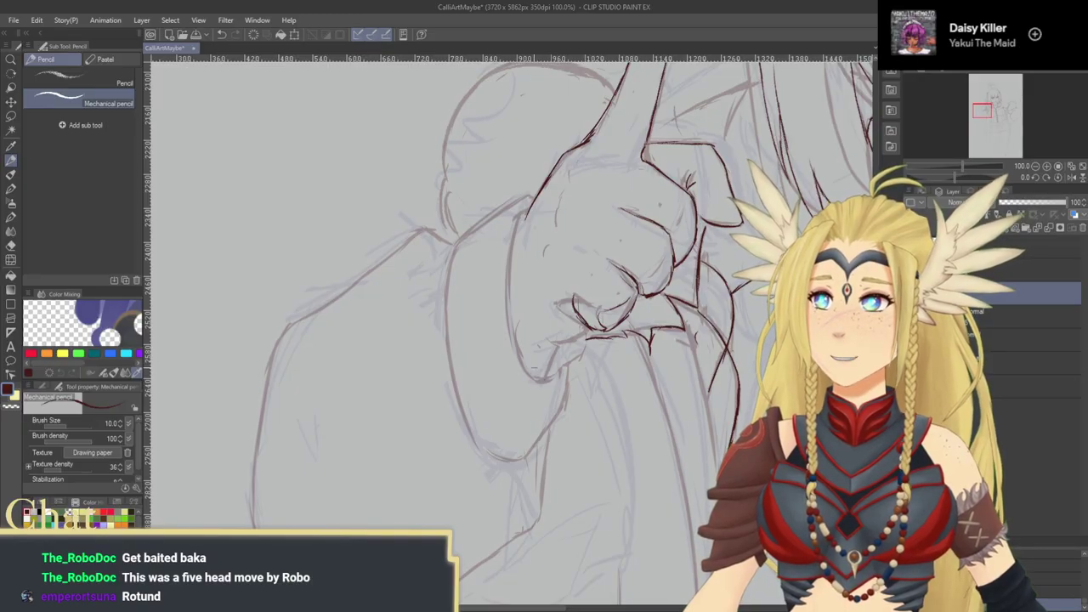
mouse_move(546, 381)
left_mouse_down()
mouse_move(560, 346)
mouse_move(585, 336)
left_mouse_up()
mouse_move(565, 346)
left_mouse_down()
mouse_move(595, 327)
mouse_move(538, 413)
left_mouse_up()
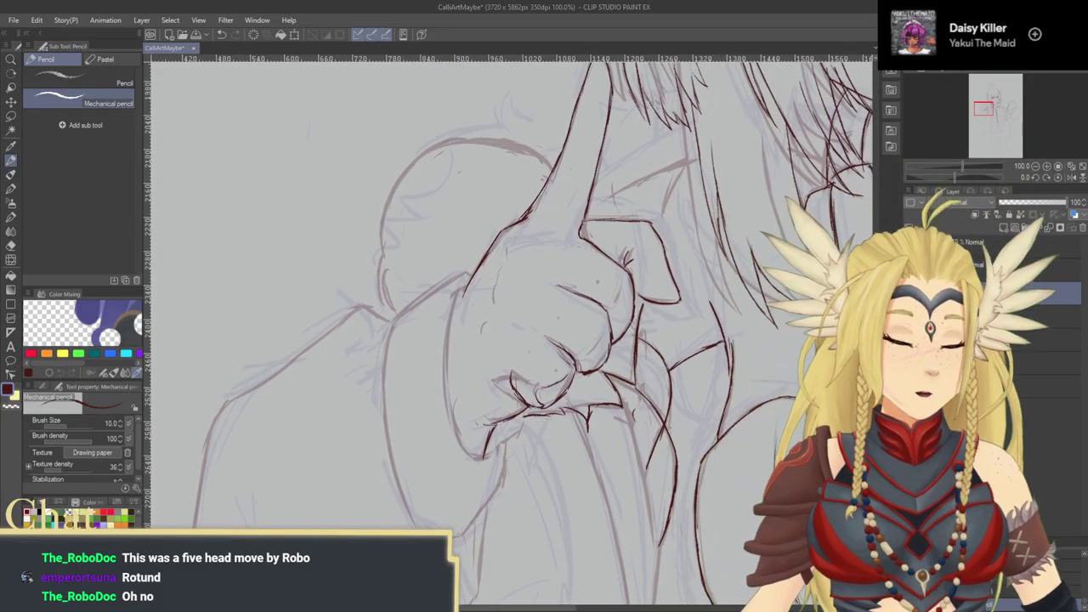
Step: Toggle the sketch layers' visibility to examine the inked lines of the hand
left_click(910, 316)
left_click(910, 271)
left_click(910, 270)
left_click(910, 317)
left_click(910, 316)
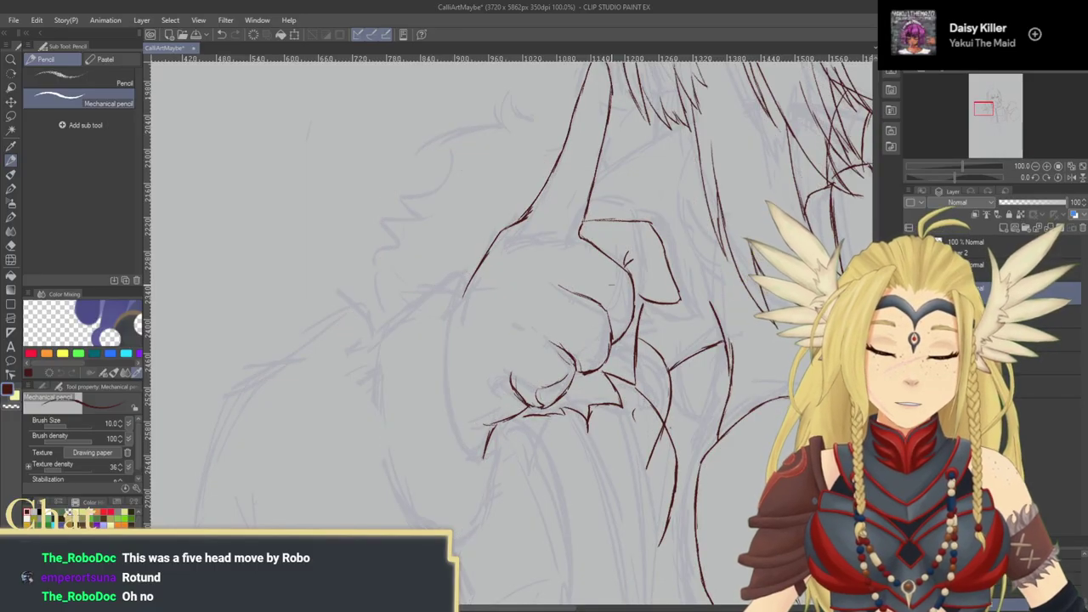
left_click(909, 316)
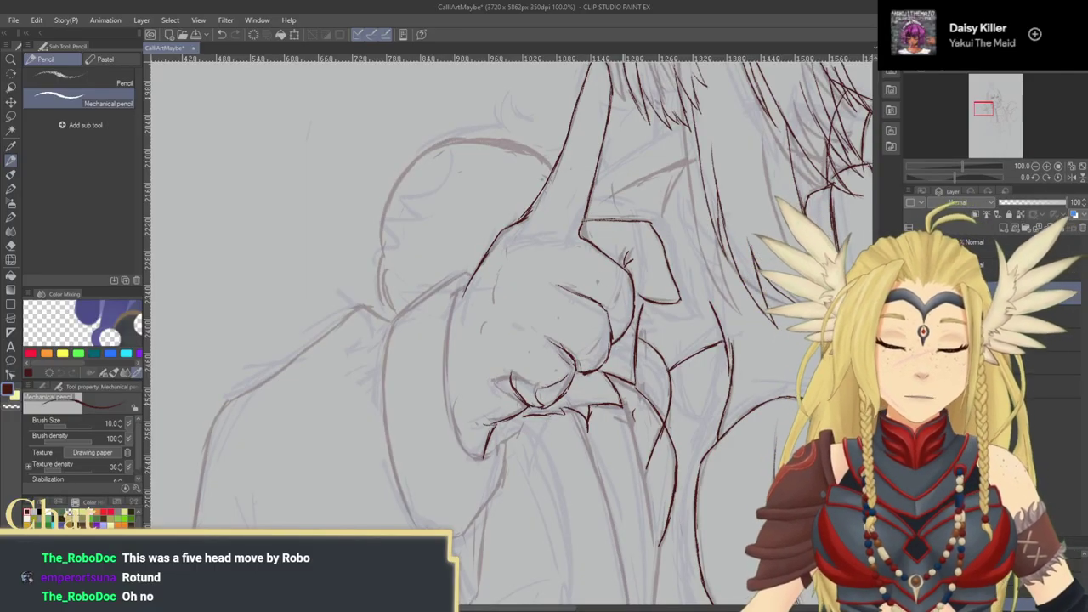
Step: Ink the inner cuff edge around the wrist, from the back of the hand to the lower corner
mouse_move(596, 434)
left_mouse_down()
mouse_move(609, 402)
mouse_move(712, 421)
left_mouse_up()
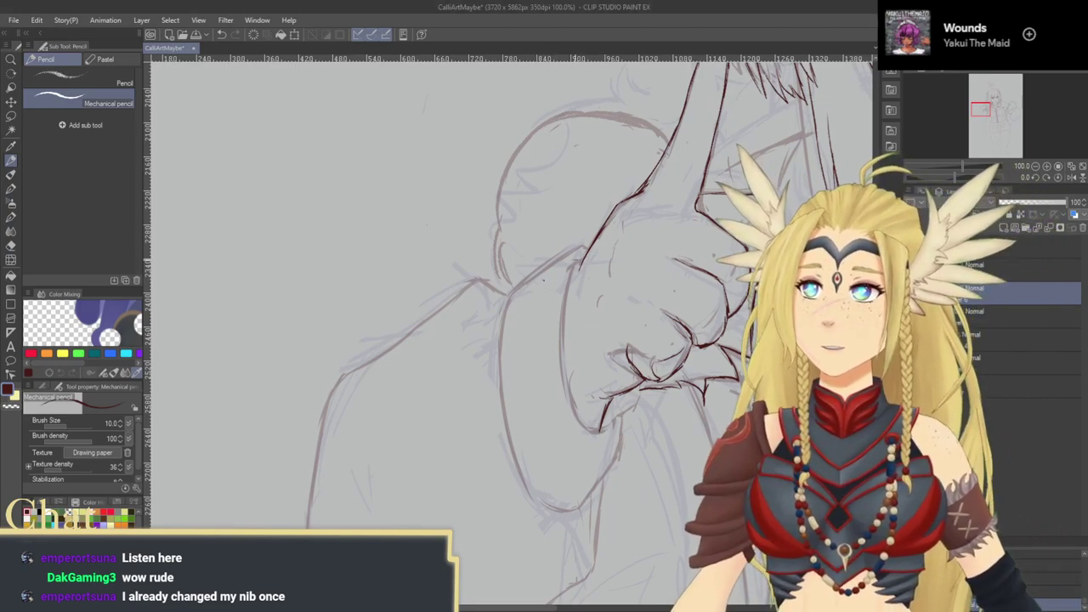
left_click_drag(583, 260, 568, 272)
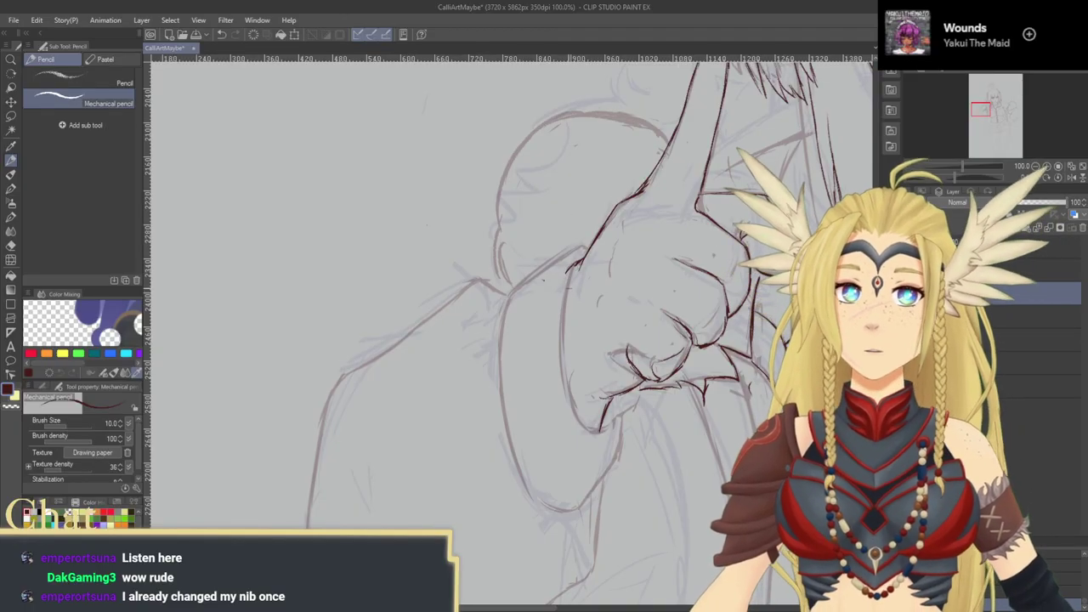
mouse_move(568, 291)
left_mouse_down()
mouse_move(567, 396)
mouse_move(587, 423)
mouse_move(553, 349)
mouse_move(609, 340)
mouse_move(566, 340)
left_mouse_up()
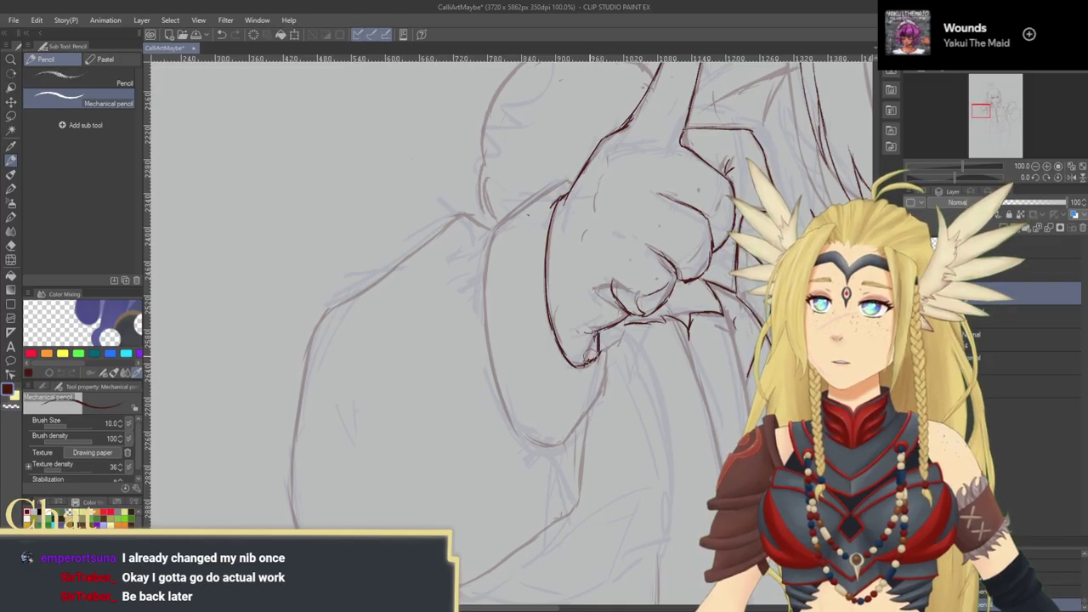
Step: Ink the outer sleeve-cuff edge around the wrist, including its short upper edge and lower corner
mouse_move(603, 334)
left_mouse_down()
mouse_move(603, 387)
mouse_move(562, 444)
left_mouse_up()
mouse_move(594, 405)
left_mouse_down()
mouse_move(578, 420)
mouse_move(606, 395)
mouse_move(610, 352)
mouse_move(598, 398)
left_mouse_up()
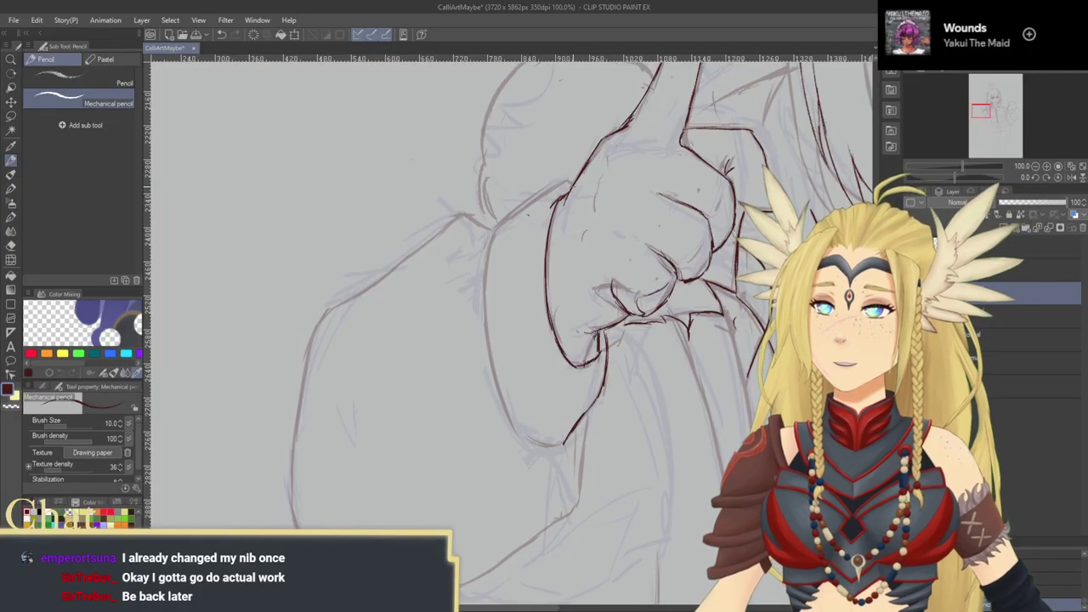
left_click_drag(551, 189, 498, 226)
left_click_drag(561, 182, 547, 190)
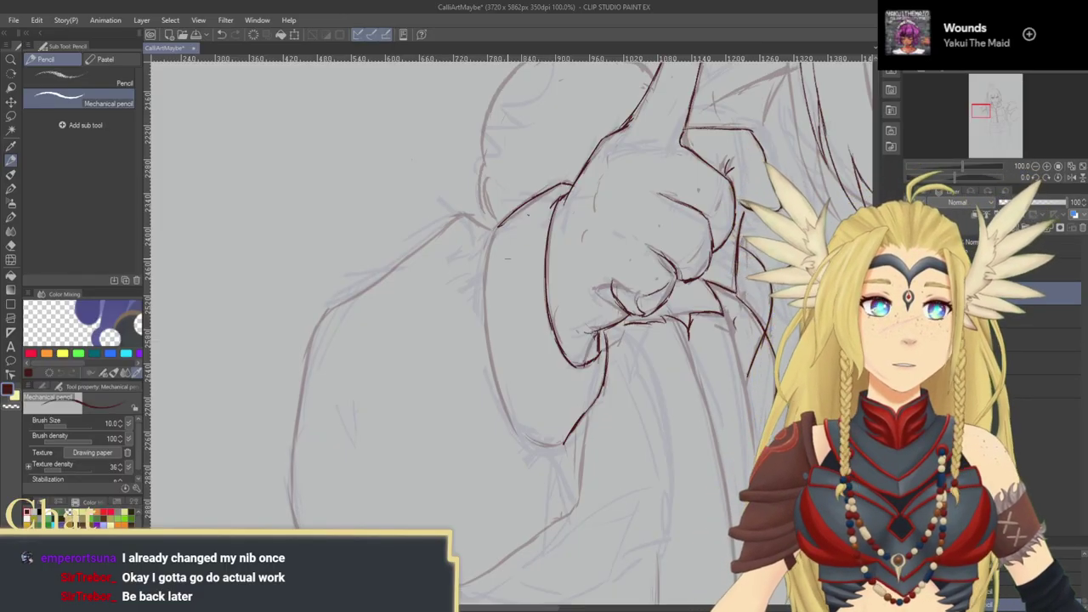
mouse_move(493, 229)
left_mouse_down()
mouse_move(482, 315)
mouse_move(517, 422)
left_mouse_up()
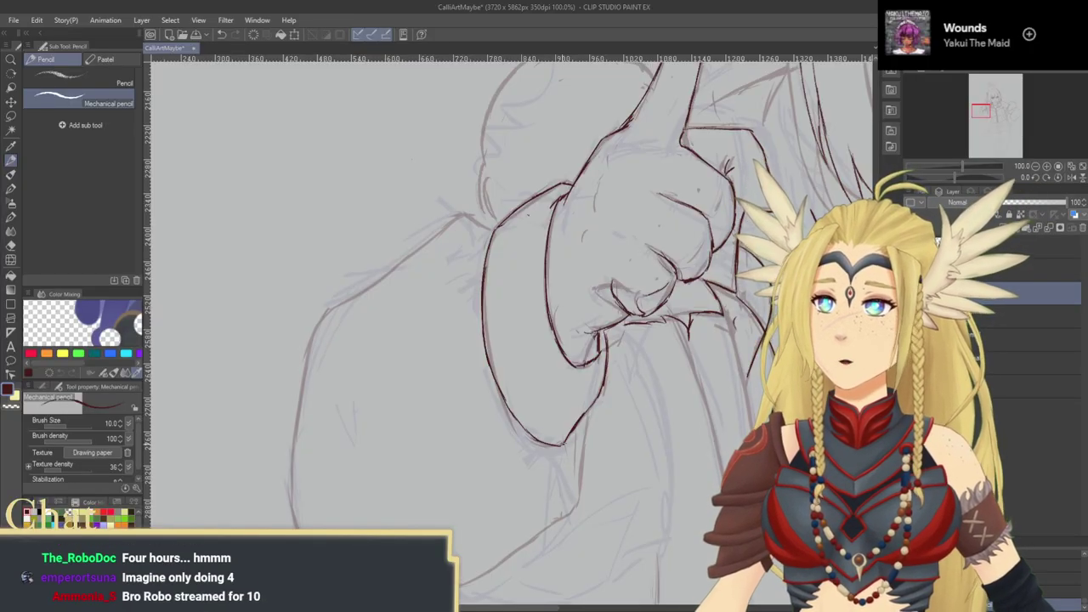
Step: Ink the sleeve's short edge beneath the cuff and its diagonal lower edge running down from there
mouse_move(585, 422)
left_mouse_down()
mouse_move(610, 346)
mouse_move(616, 371)
mouse_move(597, 431)
left_mouse_up()
mouse_move(609, 391)
left_mouse_down()
mouse_move(599, 425)
mouse_move(613, 376)
left_mouse_up()
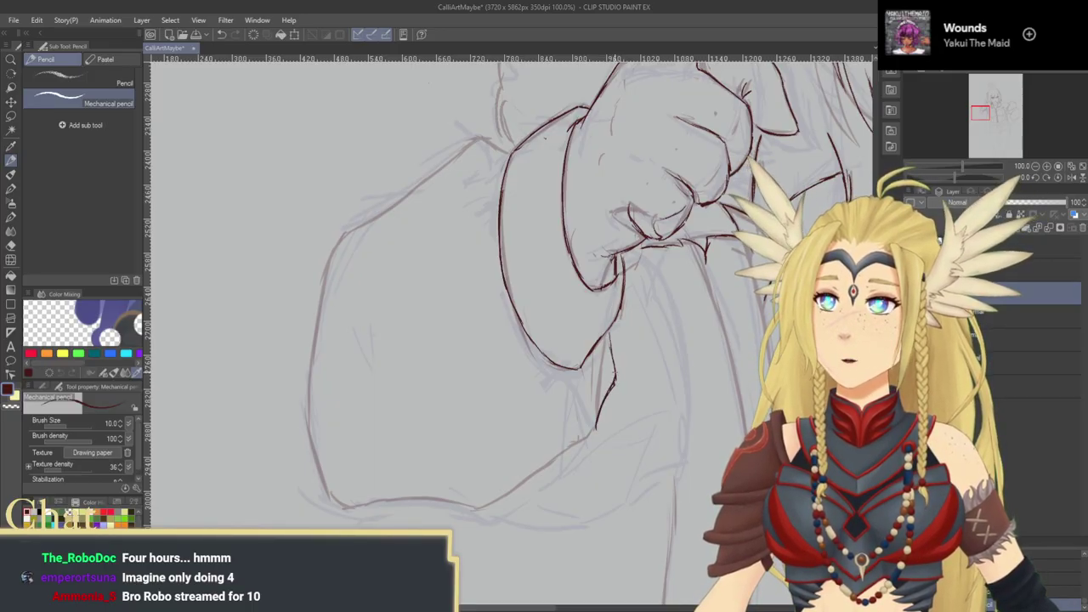
scroll(615, 372, "up", 1)
scroll(610, 380, "down", 1)
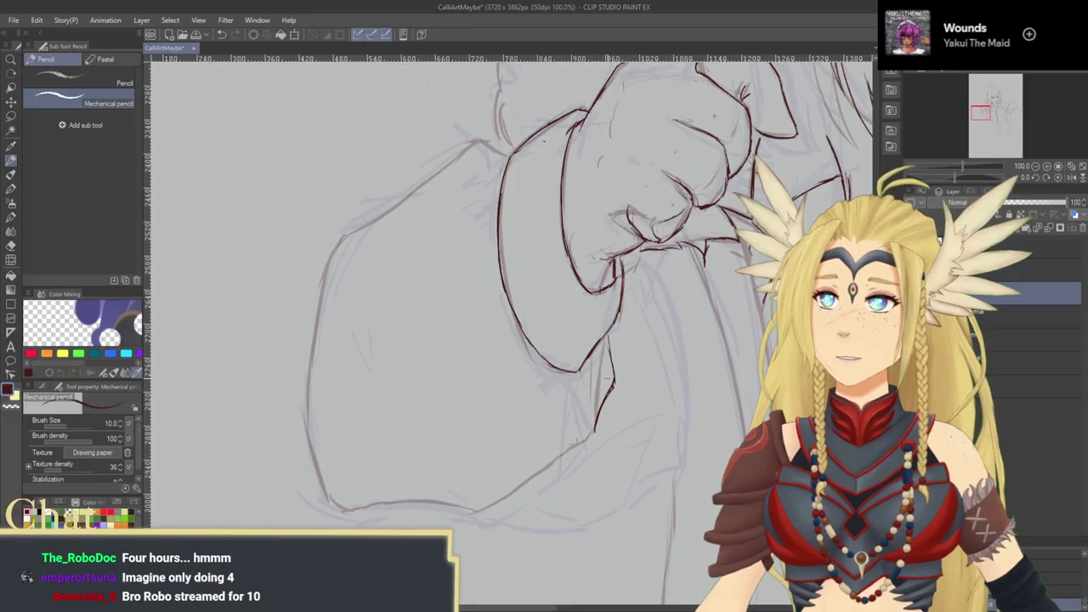
left_click_drag(595, 430, 630, 360)
left_click_drag(512, 441, 631, 360)
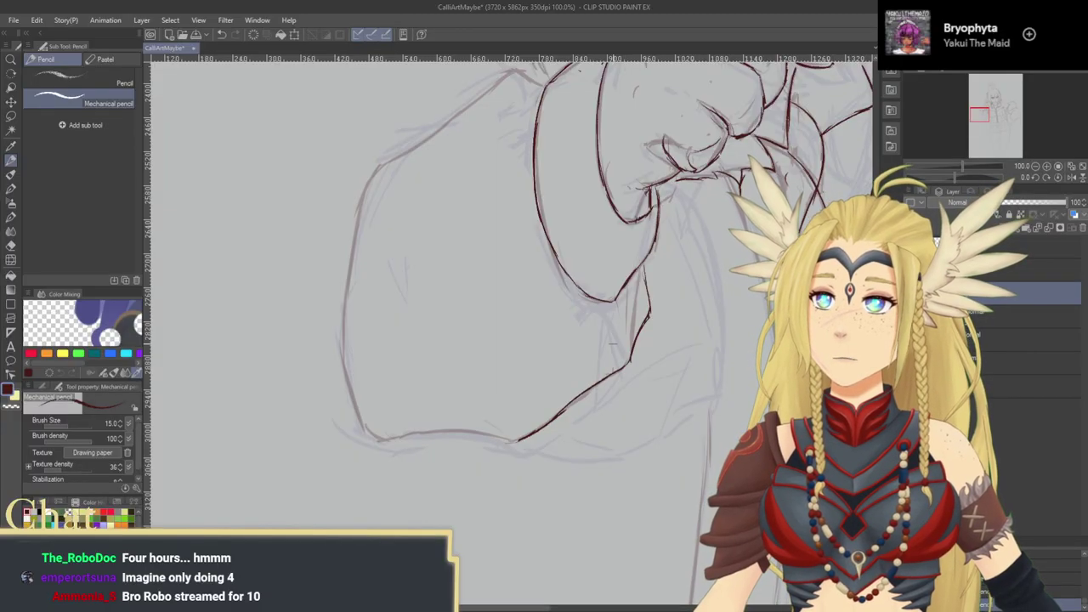
Step: Ink the sleeve's outer side as a fuller curve outside the sketch line, down to the lower corner
left_click_drag(433, 227, 467, 288)
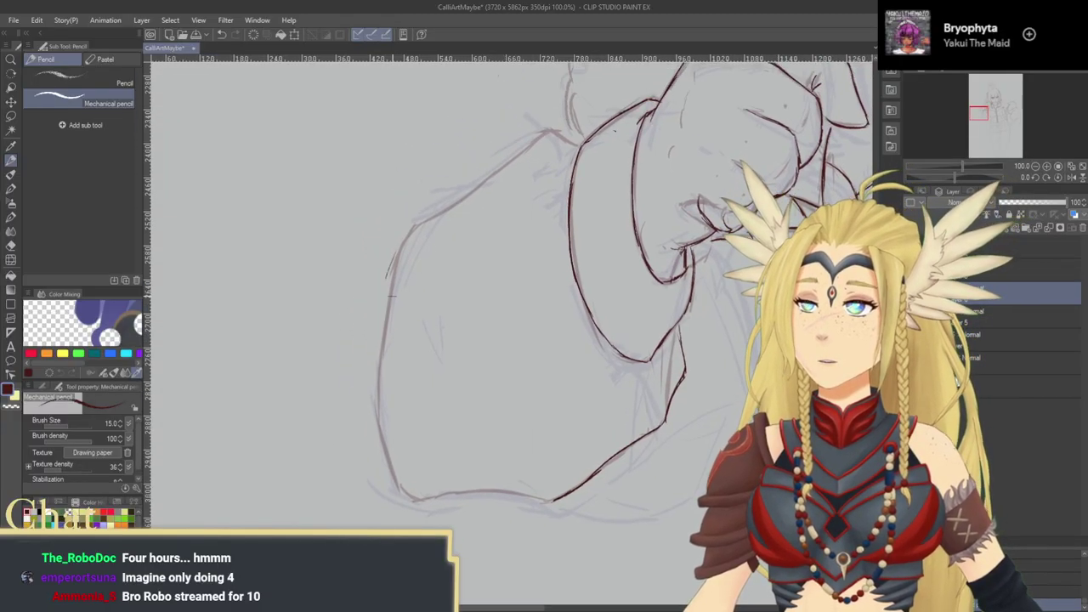
mouse_move(401, 240)
left_mouse_down()
mouse_move(377, 295)
mouse_move(390, 259)
mouse_move(380, 334)
left_mouse_up()
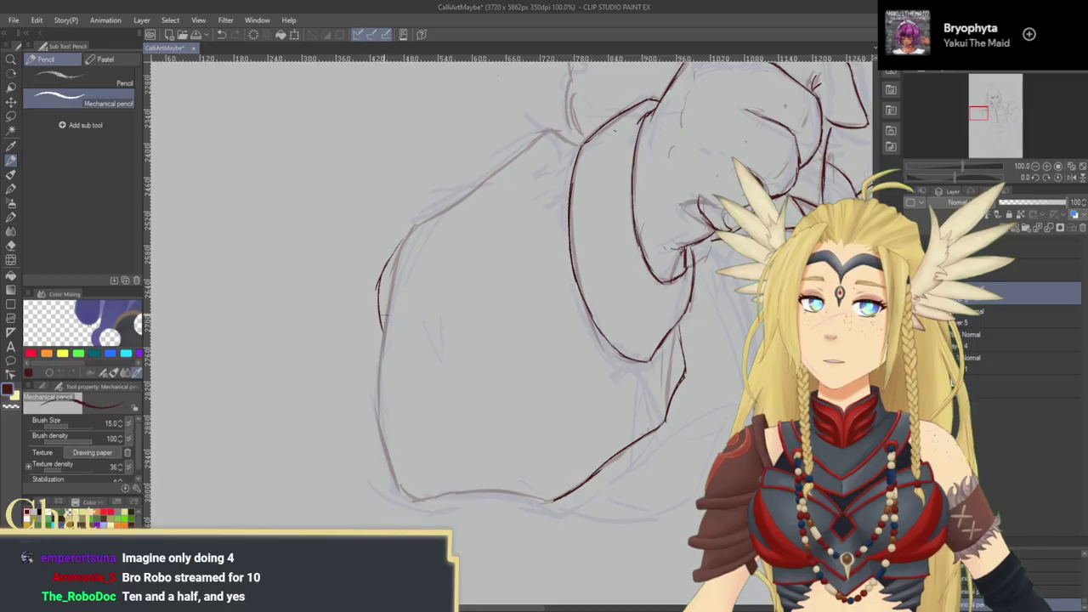
key("ctrl+z")
mouse_move(403, 239)
left_mouse_down()
mouse_move(370, 329)
mouse_move(384, 444)
mouse_move(404, 488)
left_mouse_up()
mouse_move(373, 334)
left_mouse_down()
mouse_move(372, 349)
mouse_move(400, 242)
mouse_move(355, 347)
mouse_move(379, 438)
mouse_move(416, 337)
mouse_move(391, 391)
mouse_move(401, 405)
left_mouse_up()
mouse_move(371, 304)
left_mouse_down()
mouse_move(372, 347)
mouse_move(370, 331)
mouse_move(385, 367)
left_mouse_up()
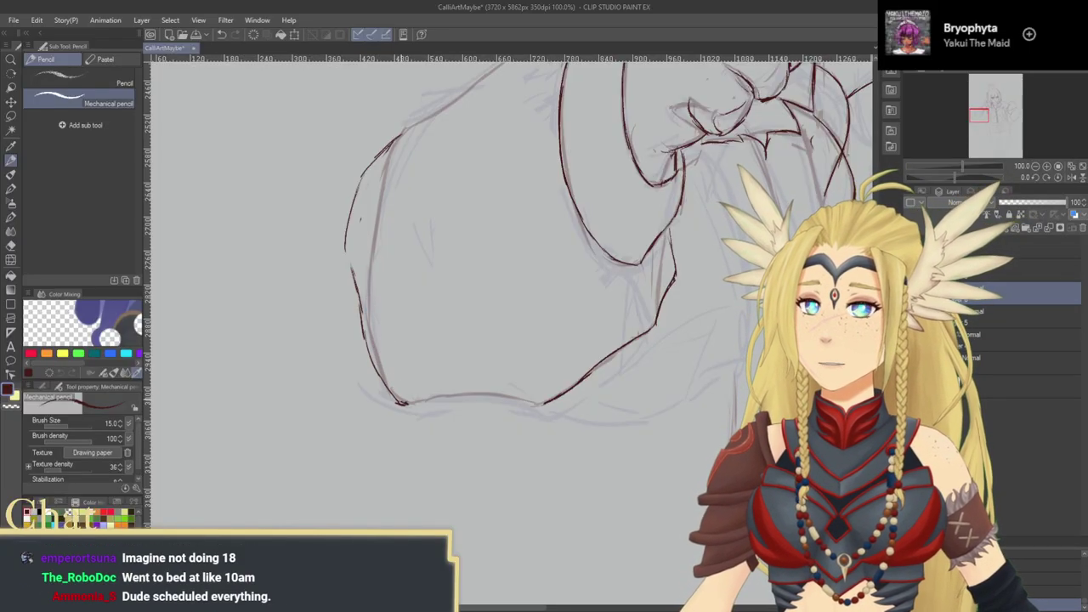
Step: Ink the sleeve's bottom hem from the outer corner to the start of the diagonal edge
left_click_drag(422, 405, 433, 432)
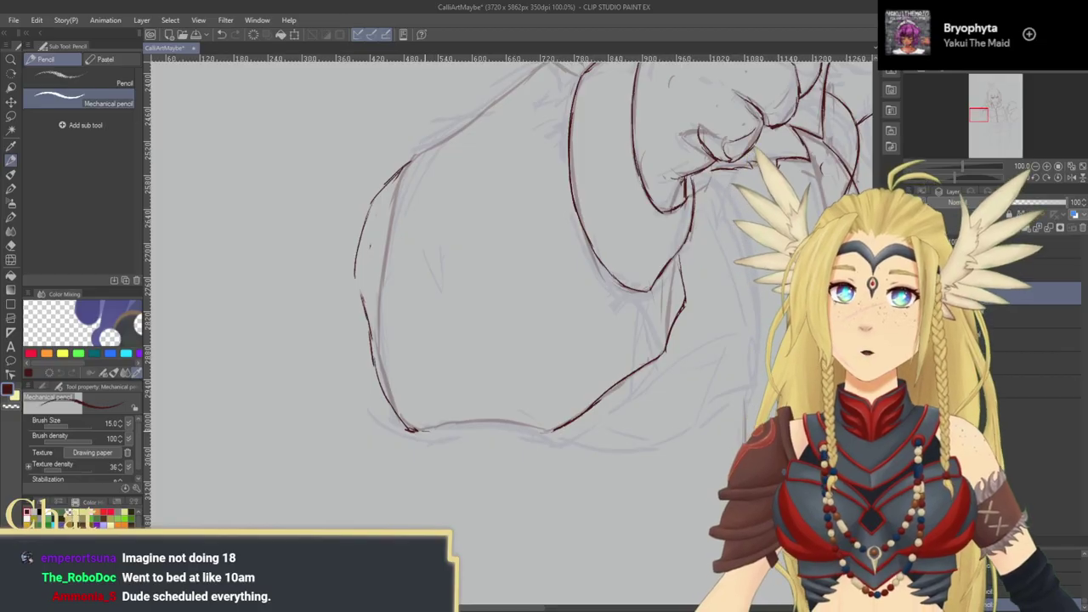
left_click_drag(411, 430, 549, 428)
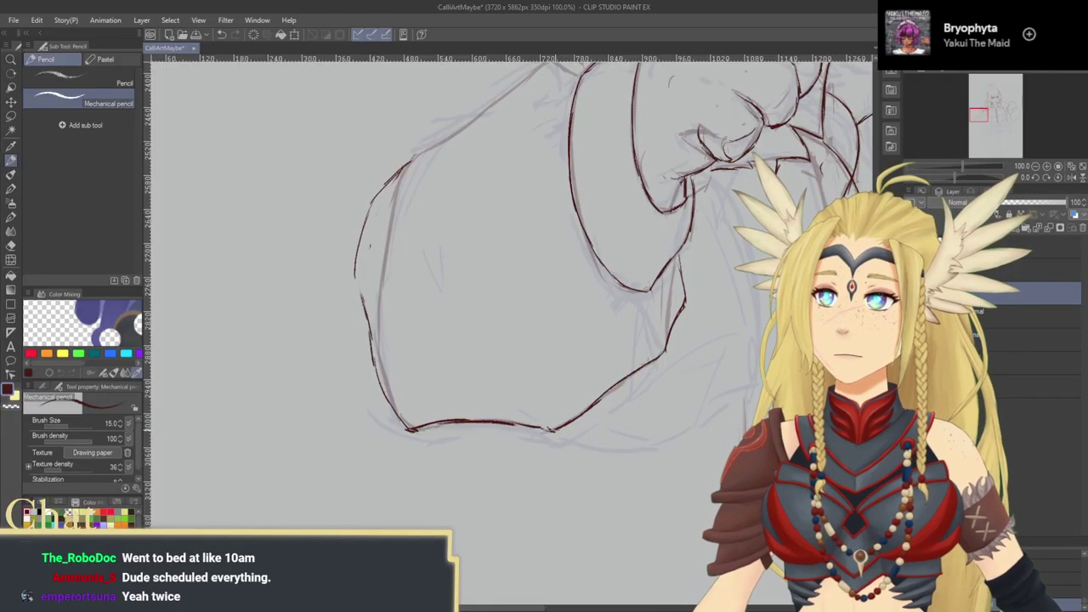
left_click_drag(422, 433, 403, 432)
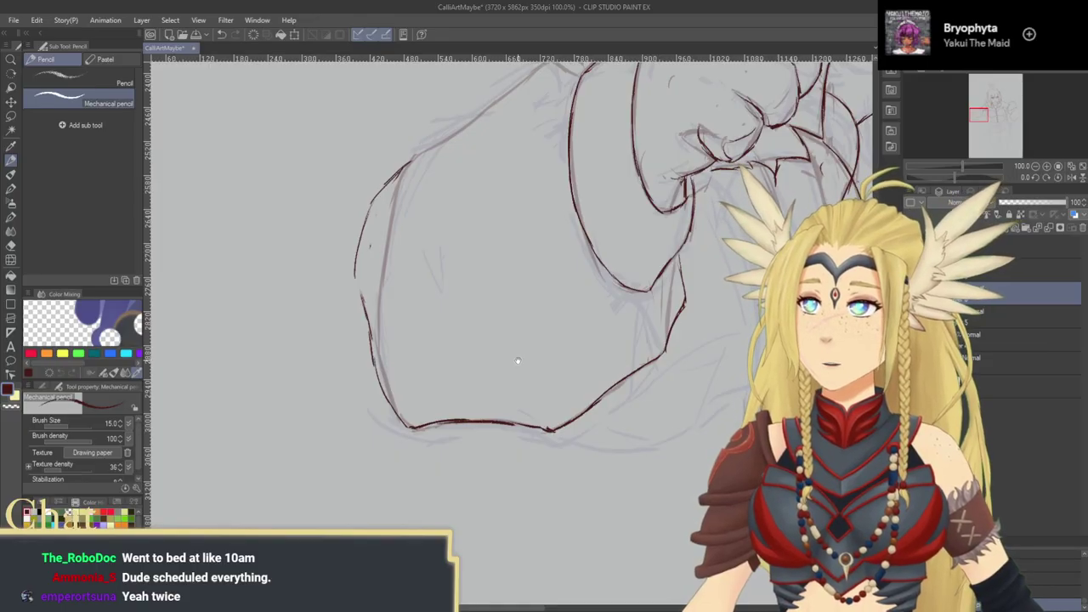
Step: Close the gap in the sleeve's outer line and ink its upper edge up to the cuff
left_click_drag(518, 351, 523, 459)
mouse_move(361, 392)
left_mouse_down()
mouse_move(378, 430)
mouse_move(367, 428)
left_mouse_up()
left_click_drag(360, 381, 370, 425)
mouse_move(414, 268)
left_mouse_down()
mouse_move(469, 242)
mouse_move(554, 172)
mouse_move(568, 178)
left_mouse_up()
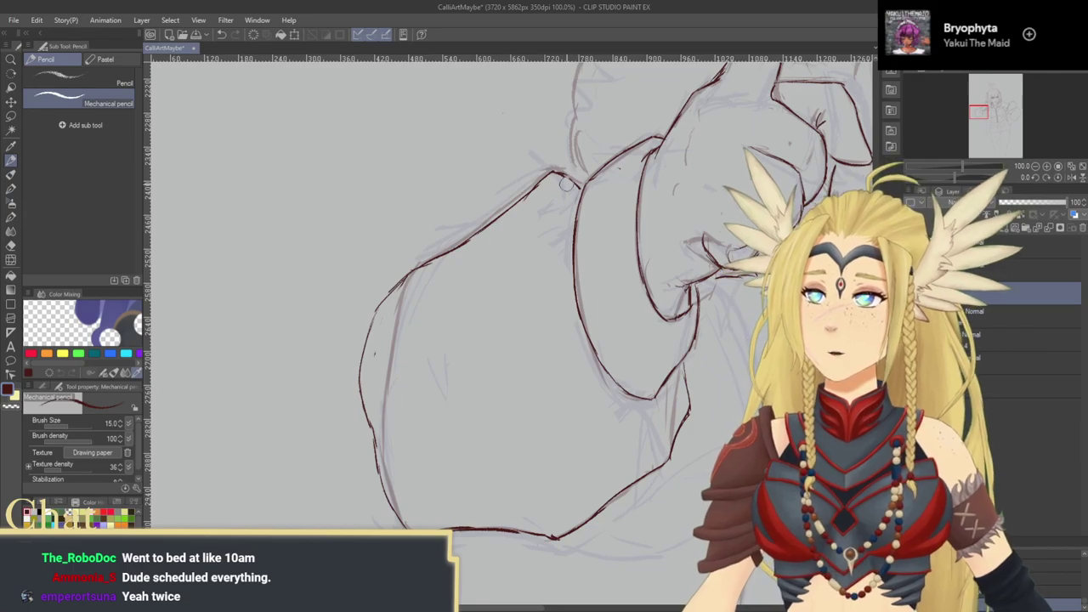
left_click_drag(553, 172, 584, 182)
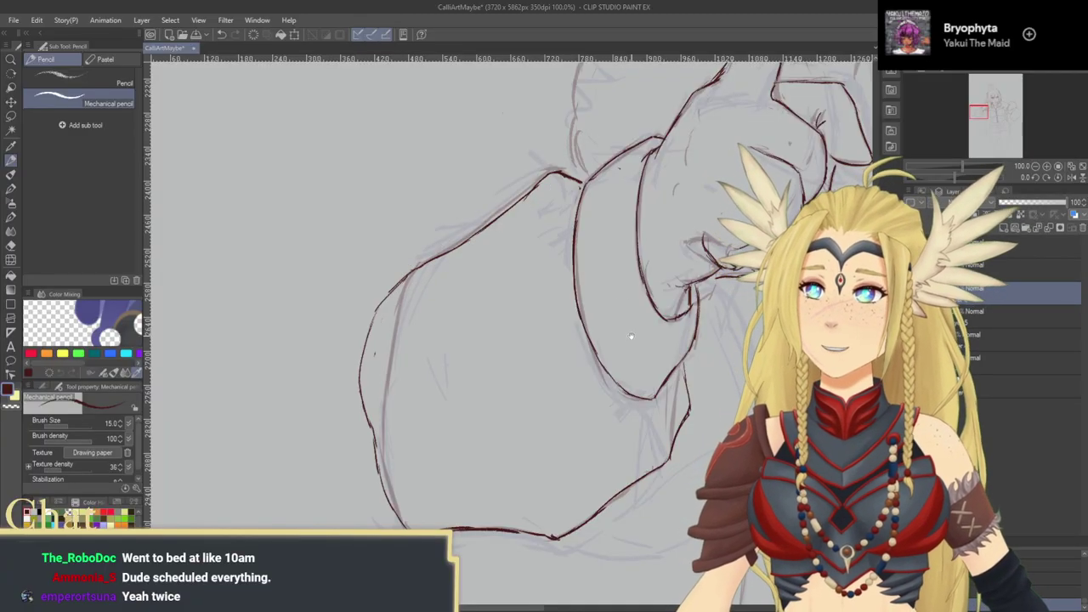
Step: Ink the curved back part of the sleeve from below the hand down and around to the bottom hem
left_click_drag(603, 389, 519, 430)
left_click_drag(567, 473, 560, 277)
mouse_move(468, 379)
left_mouse_down()
mouse_move(567, 397)
mouse_move(670, 337)
left_mouse_up()
left_click_drag(666, 259, 563, 311)
mouse_move(525, 181)
left_mouse_down()
mouse_move(565, 214)
mouse_move(588, 295)
left_mouse_up()
mouse_move(568, 386)
left_mouse_down()
mouse_move(587, 277)
mouse_move(572, 387)
mouse_move(579, 341)
left_mouse_up()
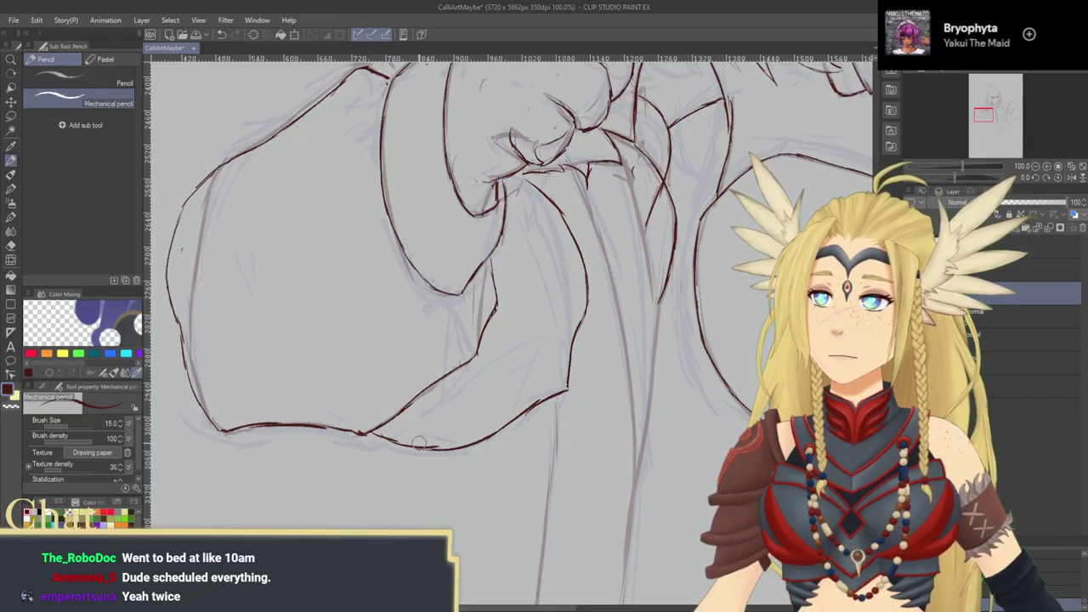
left_click_drag(414, 447, 452, 448)
left_click_drag(579, 408, 524, 397)
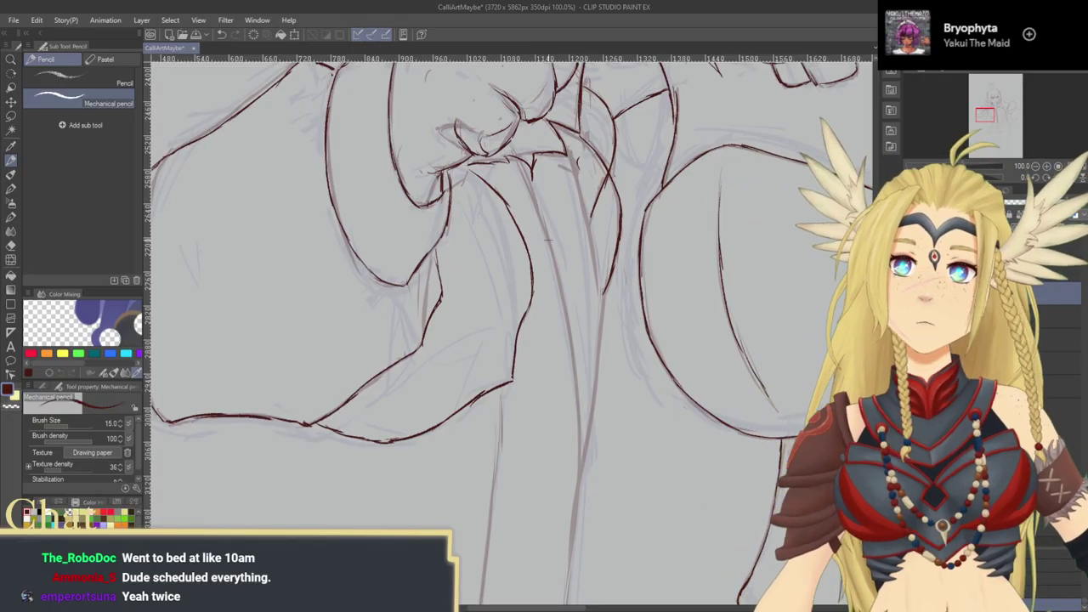
Step: Ink the two long fold lines below the hand so they converge to a point
left_click_drag(527, 190, 523, 201)
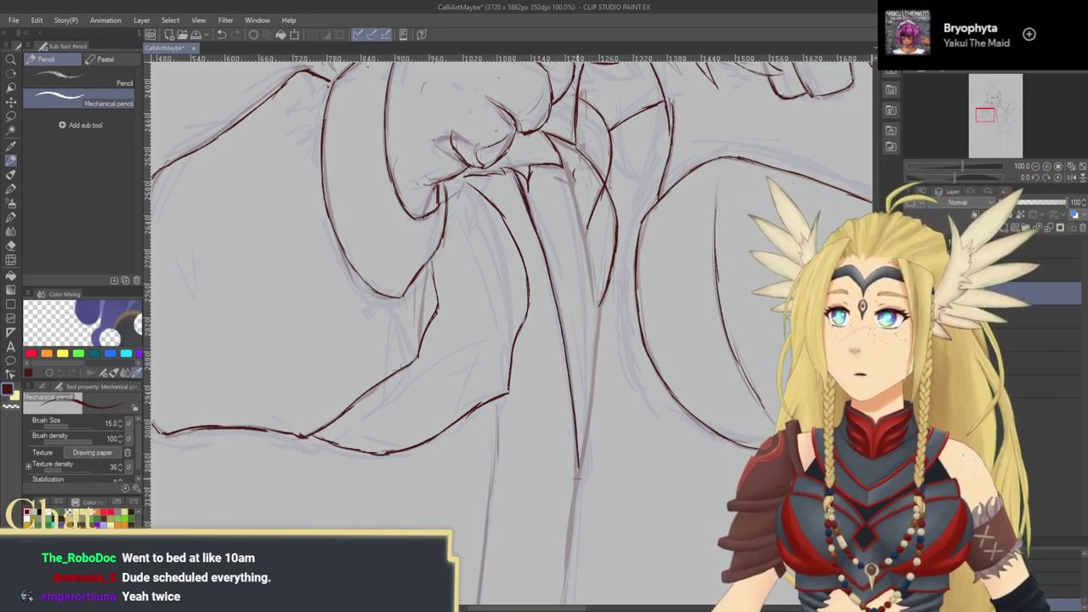
left_click_drag(581, 345, 571, 295)
mouse_move(553, 119)
left_mouse_down()
mouse_move(593, 251)
mouse_move(596, 229)
mouse_move(570, 420)
left_mouse_up()
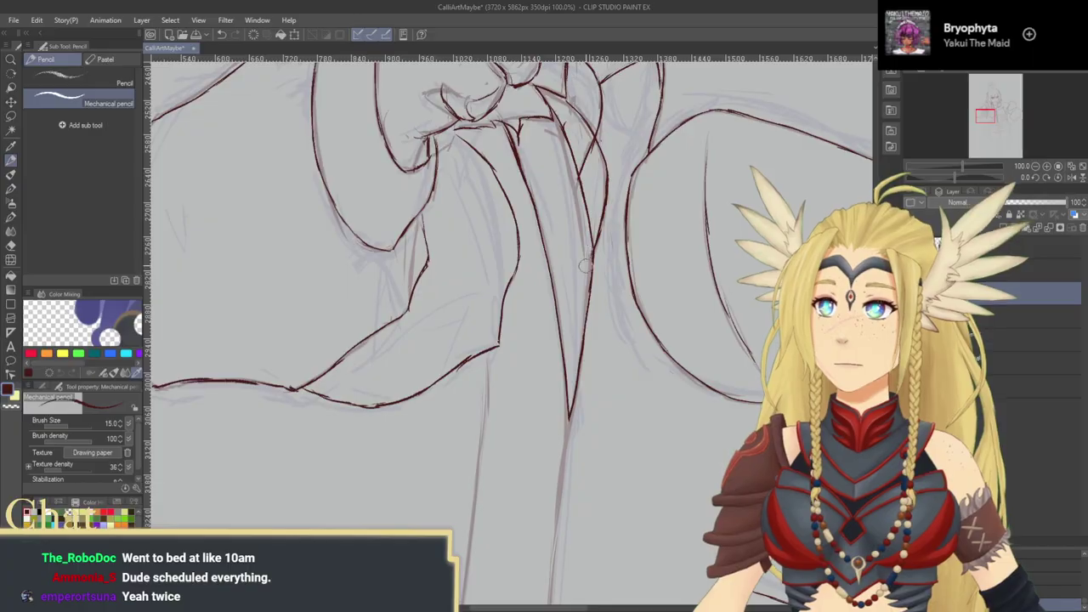
Step: Ink the long inner edge of the hanging cloth downward from the point where the folds meet
scroll(536, 302, "down", 5)
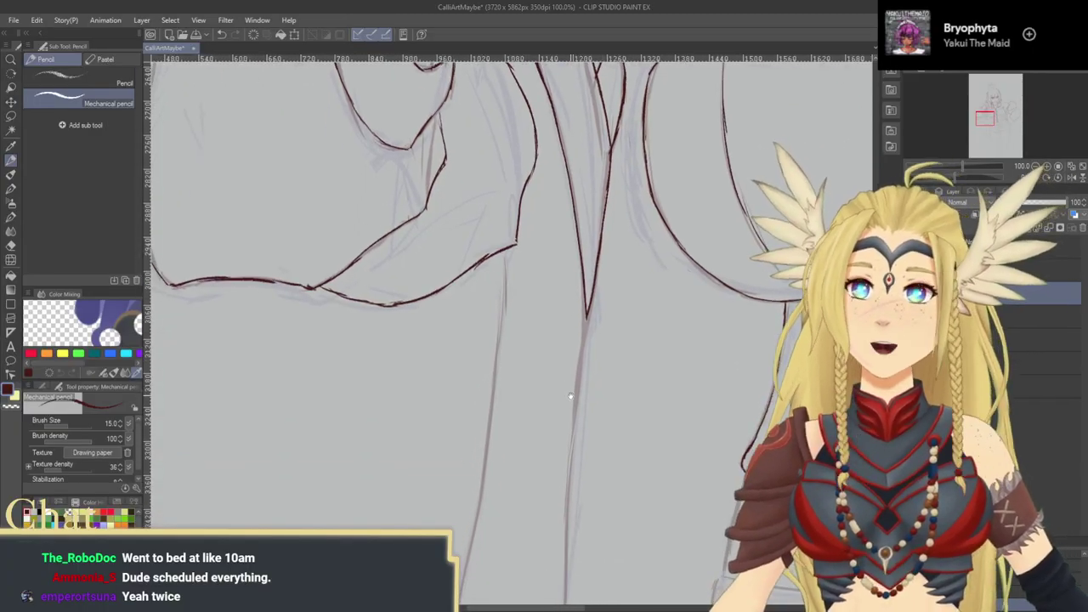
scroll(552, 289, "down", 3)
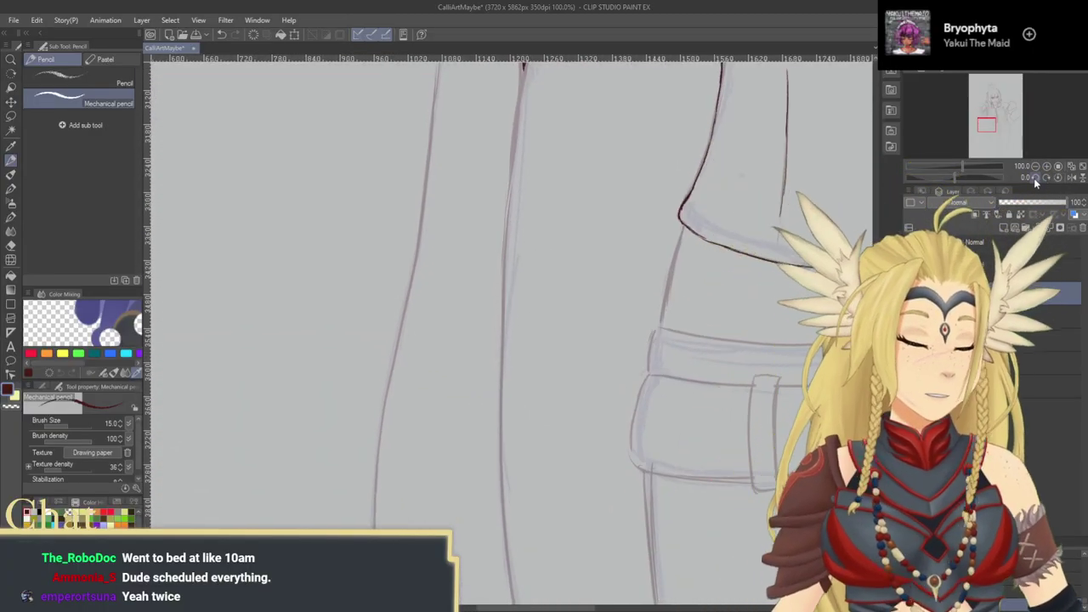
left_click_drag(529, 247, 520, 176)
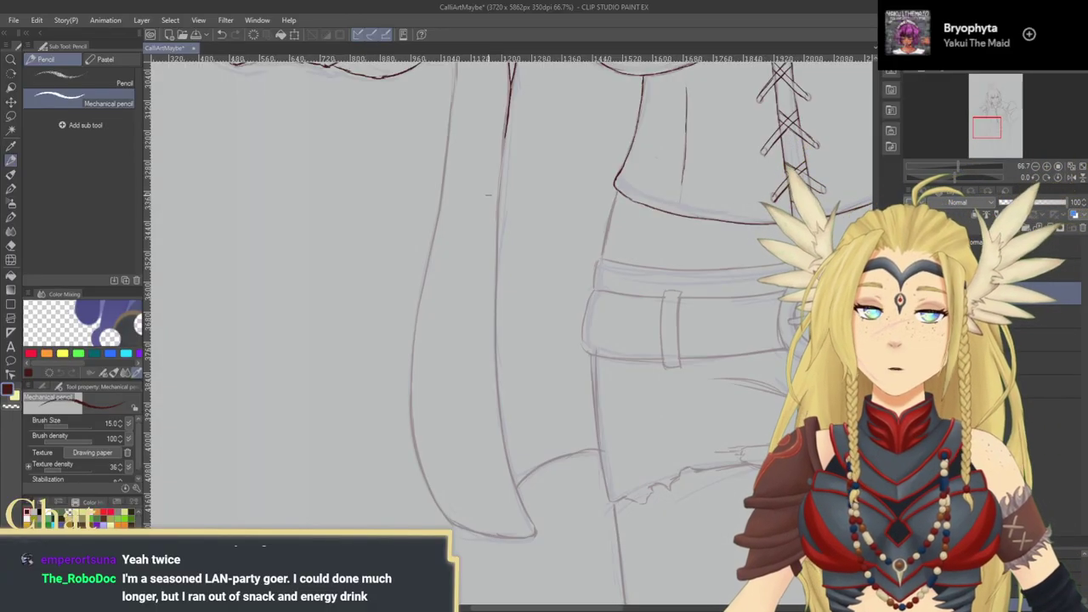
left_click_drag(502, 178, 493, 195)
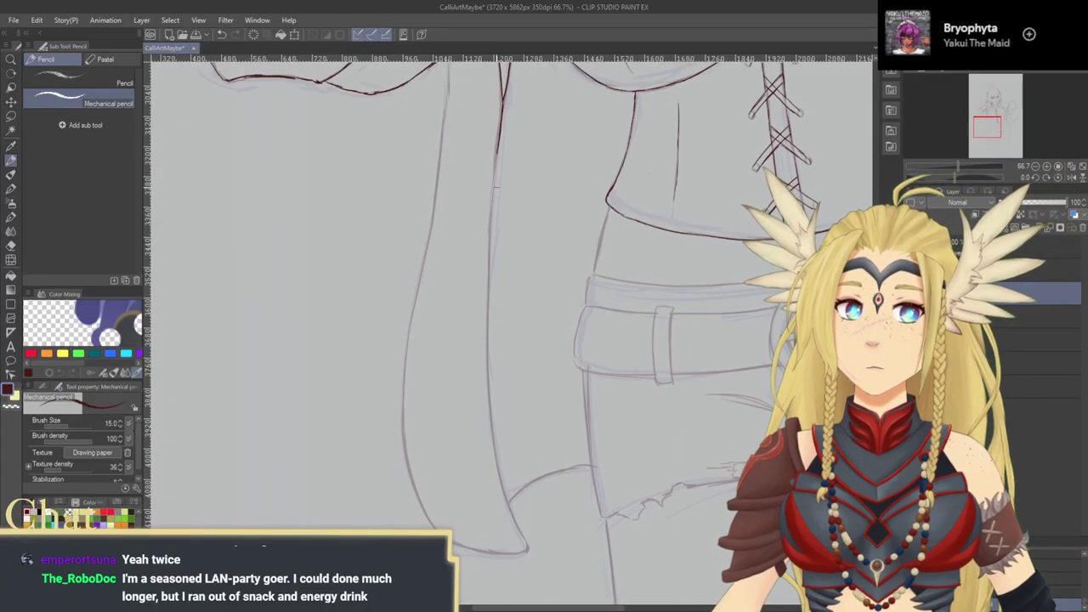
left_click_drag(500, 139, 490, 208)
key("ctrl+z")
mouse_move(499, 147)
left_mouse_down()
mouse_move(490, 391)
mouse_move(527, 529)
left_mouse_up()
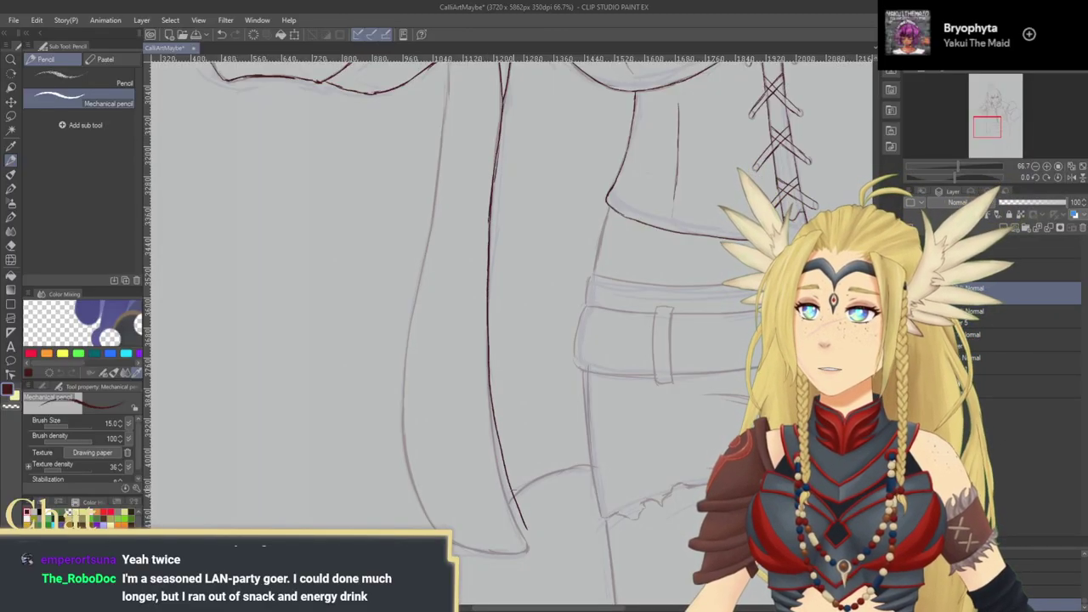
Step: Rework the lower stretch of the hanging cloth's inner edge into one clean curve ending at the pointed tip
left_click_drag(488, 377, 495, 442)
key("ctrl+z")
left_click_drag(489, 377, 514, 510)
key("ctrl+z")
left_click_drag(494, 438, 512, 515)
left_click_drag(499, 473, 529, 550)
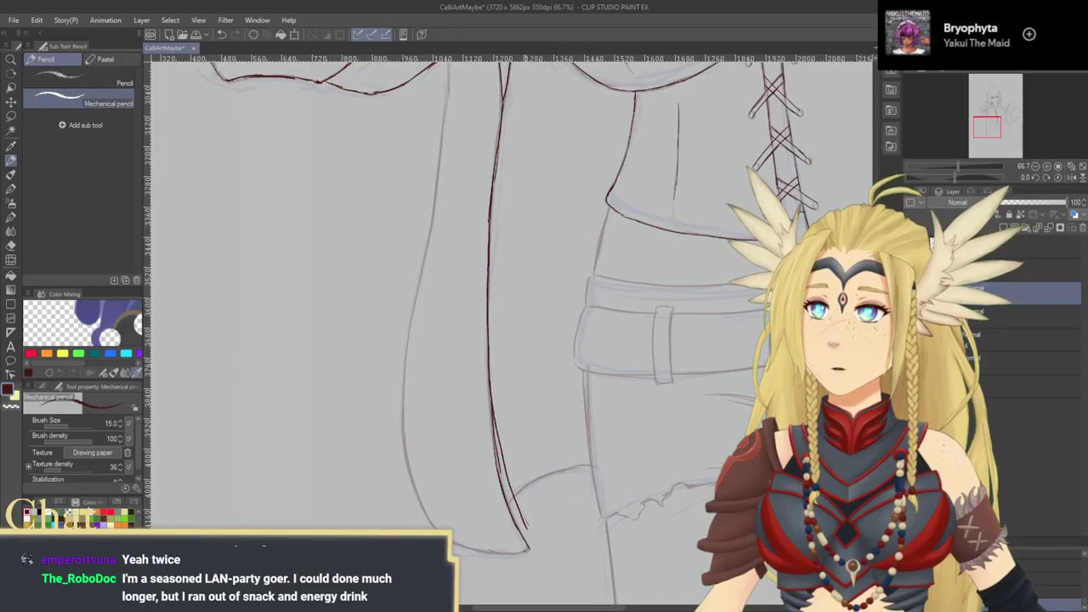
left_click_drag(491, 389, 505, 483)
left_click_drag(501, 436, 528, 529)
mouse_move(514, 395)
left_mouse_down()
mouse_move(561, 325)
mouse_move(539, 342)
mouse_move(542, 391)
left_mouse_up()
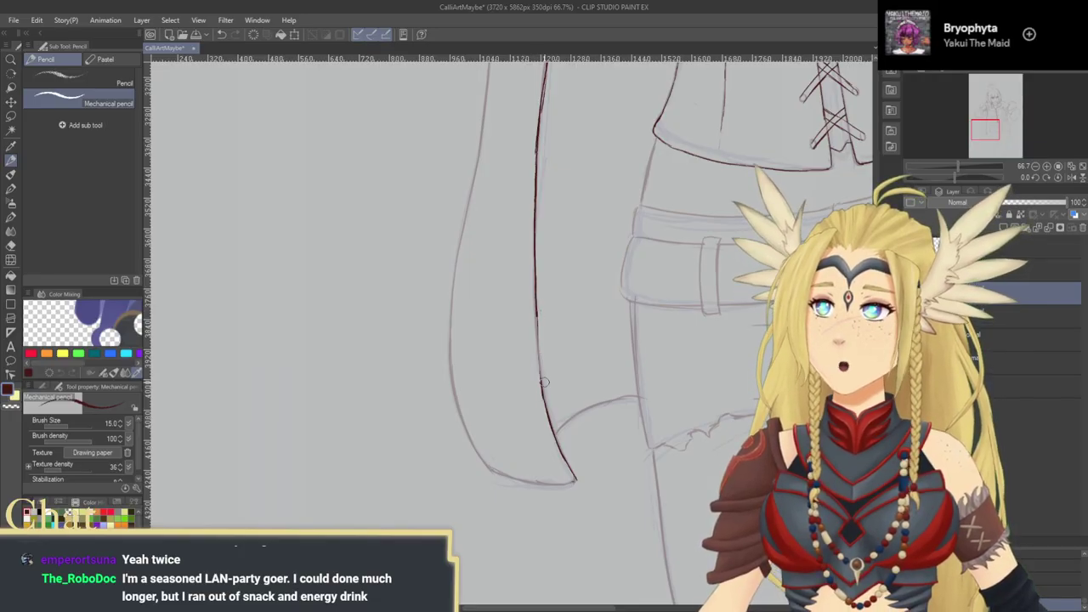
left_click_drag(536, 316, 542, 391)
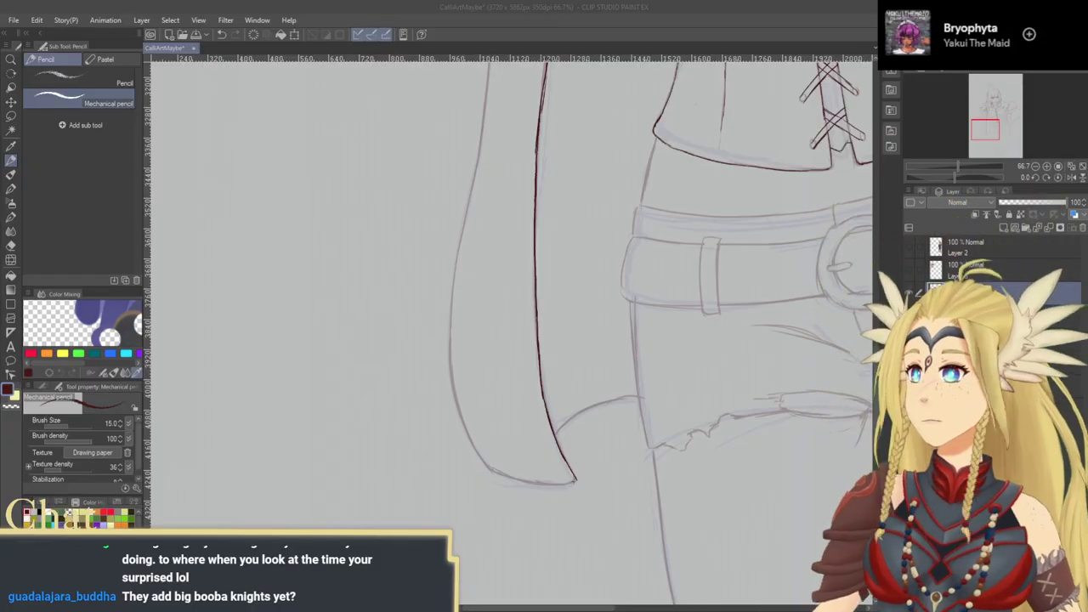
Step: Ink the hanging cloth's lower outer edge and its curved bottom hem toward the pointed tip
left_click(575, 408)
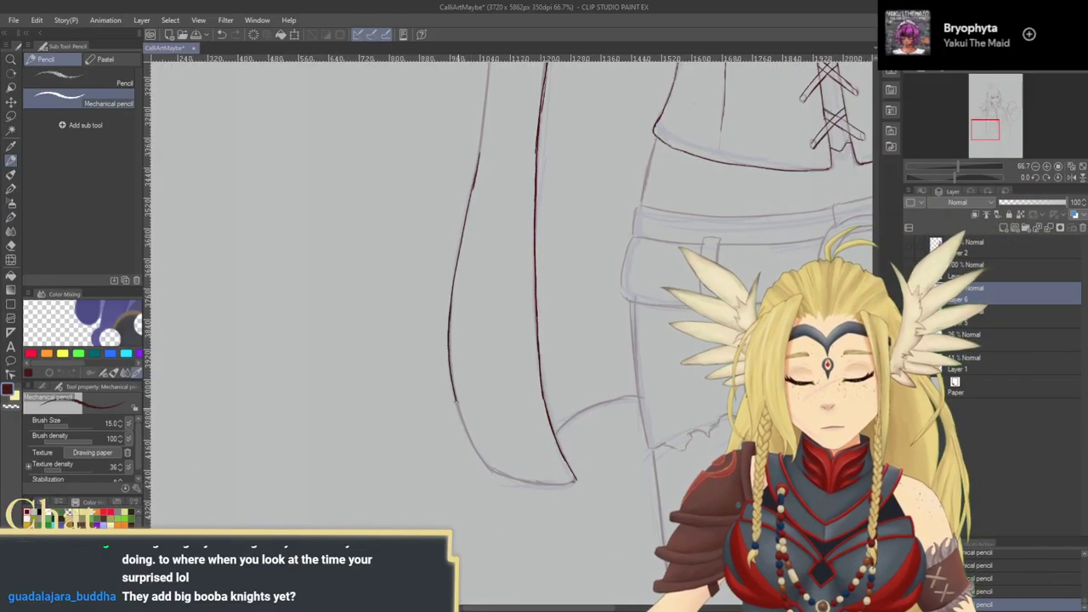
left_click_drag(597, 409, 603, 255)
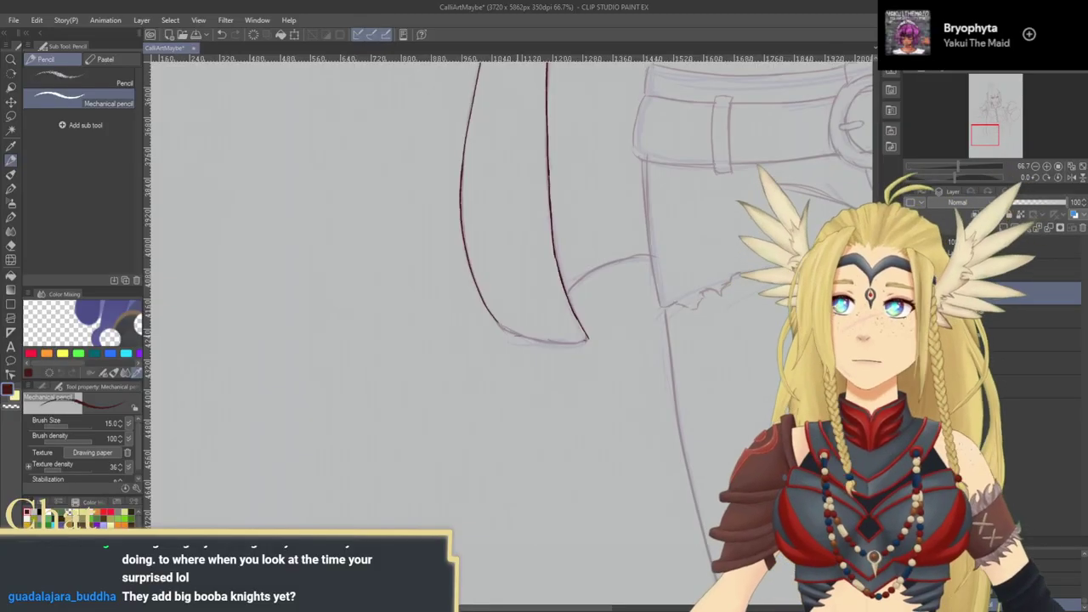
mouse_move(501, 325)
left_mouse_down()
mouse_move(522, 337)
mouse_move(585, 340)
mouse_move(561, 348)
mouse_move(589, 340)
left_mouse_up()
key("ctrl+z")
key("ctrl+z")
mouse_move(595, 291)
left_mouse_down()
mouse_move(579, 323)
mouse_move(633, 290)
left_mouse_up()
key("ctrl+z")
mouse_move(564, 328)
left_mouse_down()
mouse_move(571, 308)
mouse_move(637, 290)
left_mouse_up()
Step: Ink the upper part of the hanging cloth's outer edge up to the sleeve, redoing unsatisfactory strokes
scroll(631, 332, "up", 3)
mouse_move(603, 379)
left_mouse_down()
mouse_move(615, 396)
mouse_move(614, 451)
left_mouse_up()
left_click_drag(605, 410, 612, 458)
mouse_move(546, 354)
left_mouse_down()
mouse_move(598, 429)
mouse_move(653, 454)
left_mouse_up()
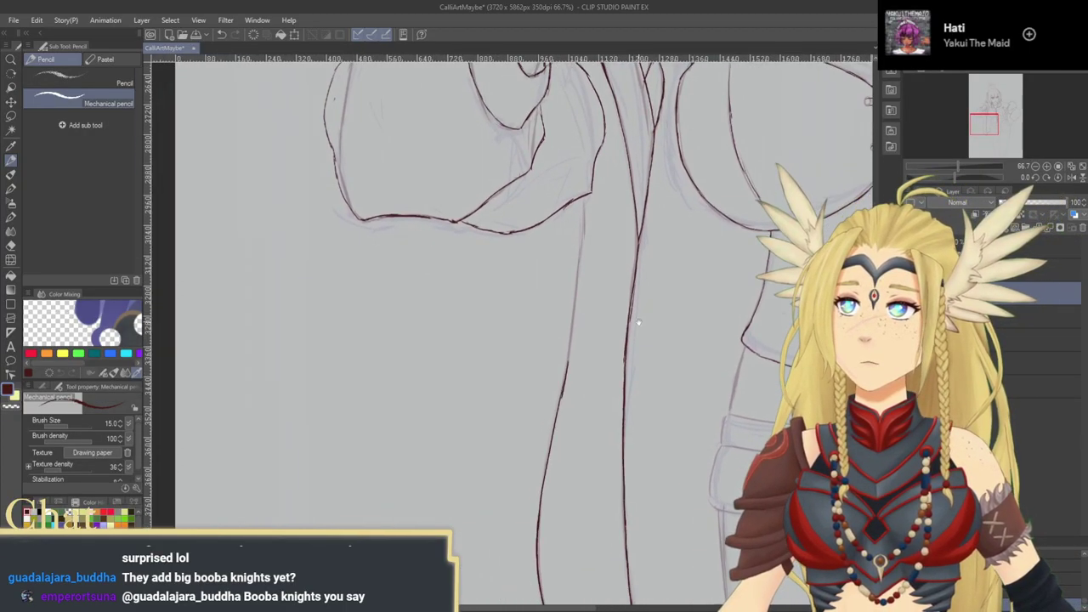
left_click_drag(586, 199, 572, 349)
key("ctrl+z")
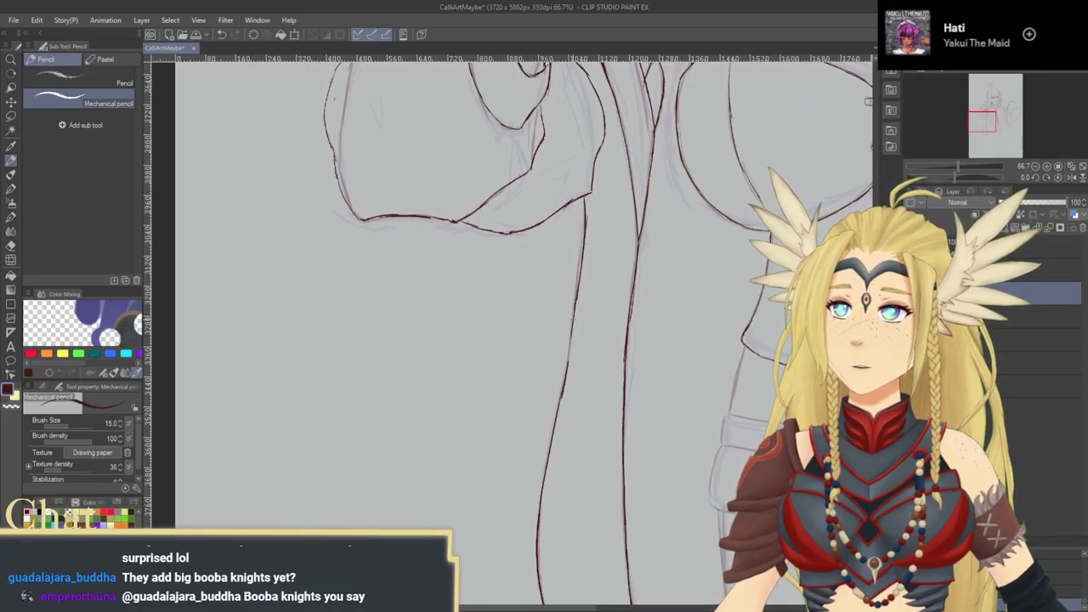
key("ctrl+z")
key("ctrl+z")
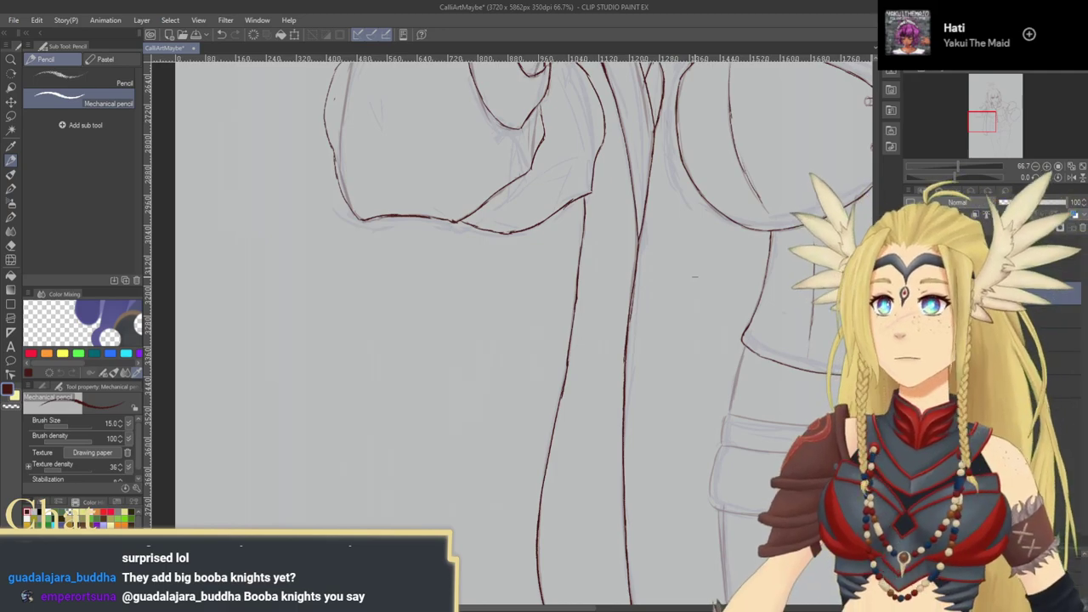
Step: Make Layer 4, the sketch layer holding the cat on the character's head, the active layer
mouse_move(733, 408)
left_mouse_down()
mouse_move(621, 280)
mouse_move(473, 361)
left_mouse_up()
left_click_drag(562, 385, 474, 83)
left_click_drag(534, 360, 491, 518)
mouse_move(584, 91)
left_mouse_down()
mouse_move(566, 303)
mouse_move(576, 527)
left_mouse_up()
left_click_drag(560, 333, 612, 557)
left_click_drag(600, 367, 645, 491)
mouse_move(606, 310)
left_mouse_down()
mouse_move(645, 493)
mouse_move(634, 535)
mouse_move(603, 292)
mouse_move(597, 382)
left_mouse_up()
left_click_drag(593, 282, 607, 442)
mouse_move(584, 321)
left_mouse_down()
mouse_move(596, 384)
mouse_move(595, 359)
left_mouse_up()
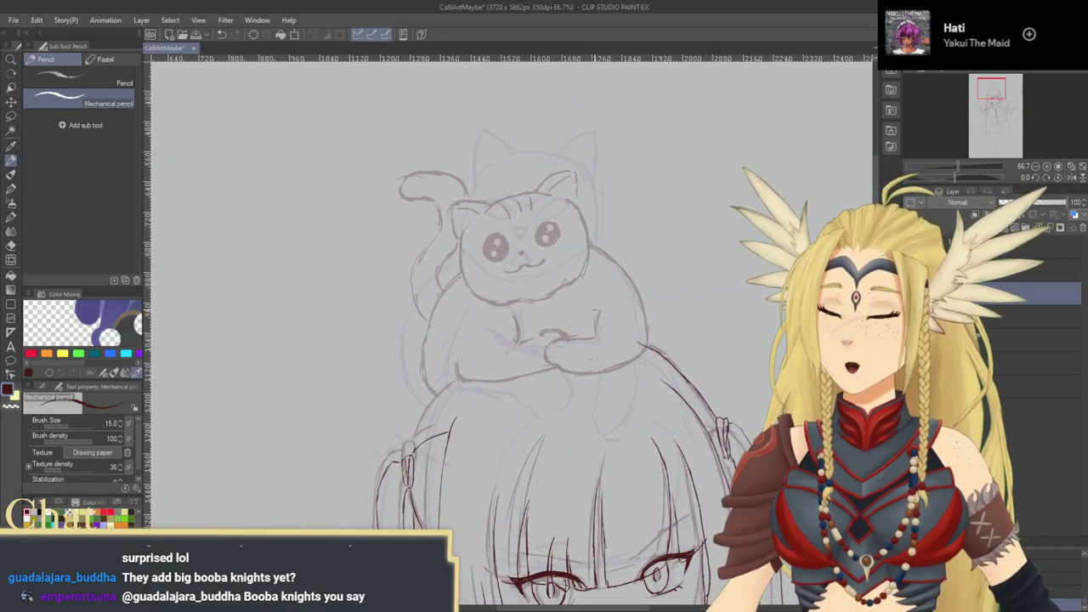
left_click(11, 60)
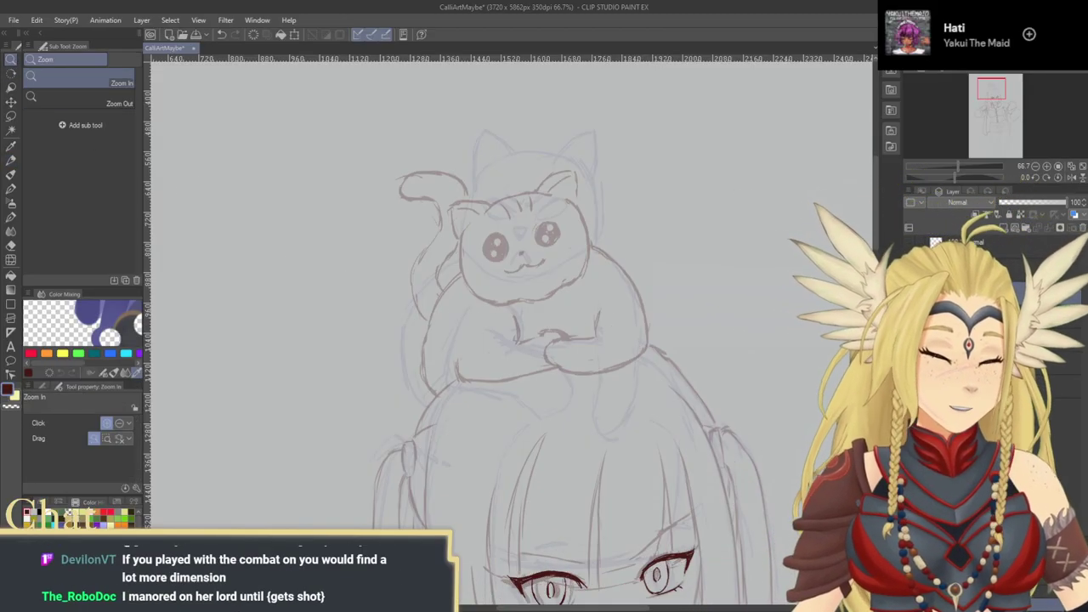
left_click(912, 340)
left_click(911, 340)
left_click(986, 340)
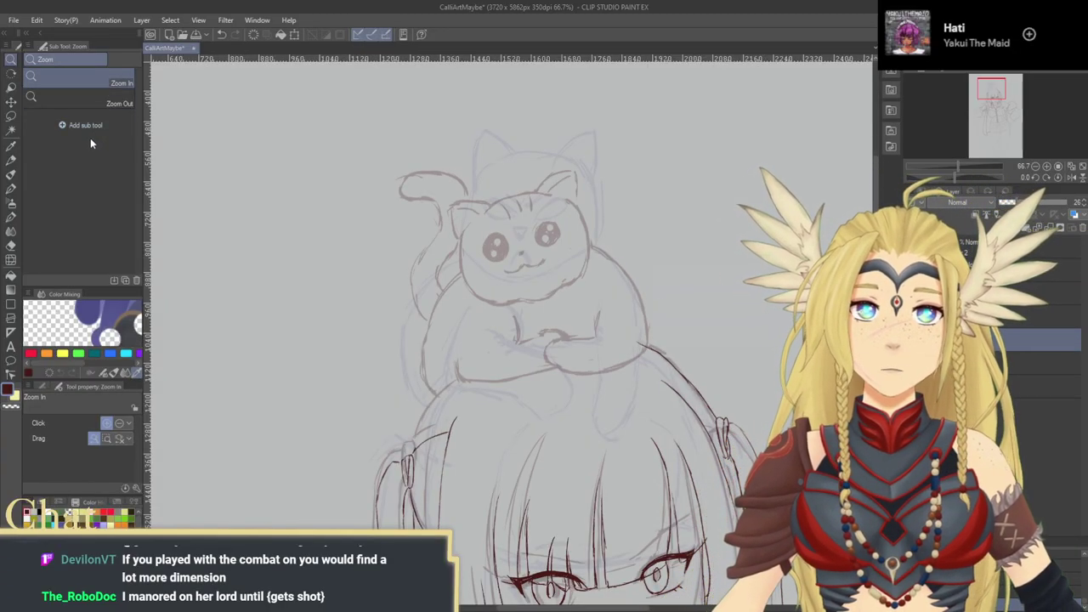
Step: Lasso the sketched cat's head, enlarge it slightly, and clear the selection
left_click(11, 117)
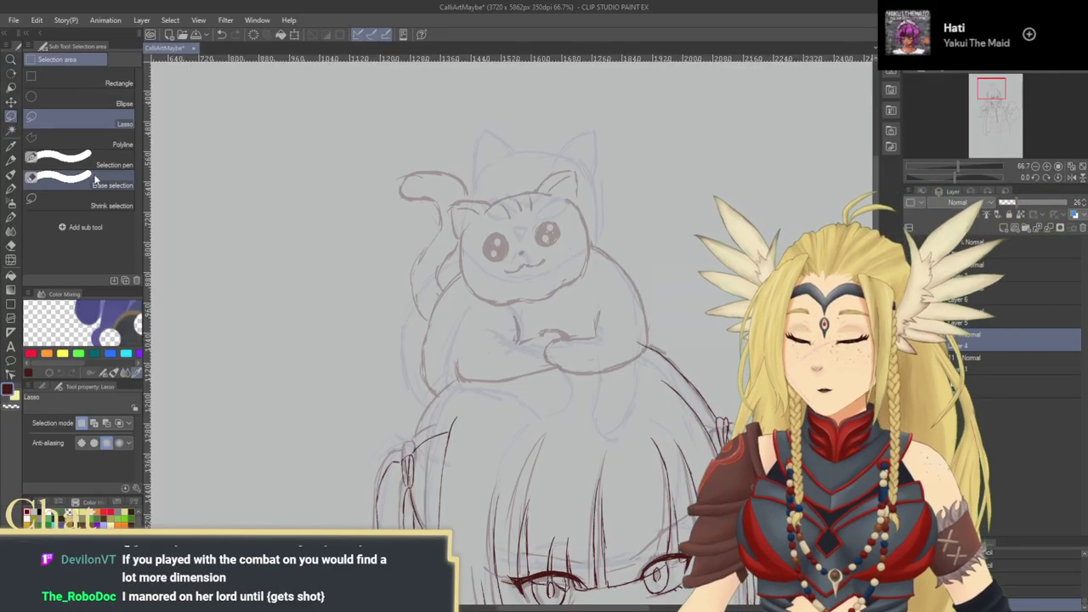
mouse_move(595, 252)
left_mouse_down()
mouse_move(596, 184)
mouse_move(555, 146)
mouse_move(494, 175)
left_mouse_up()
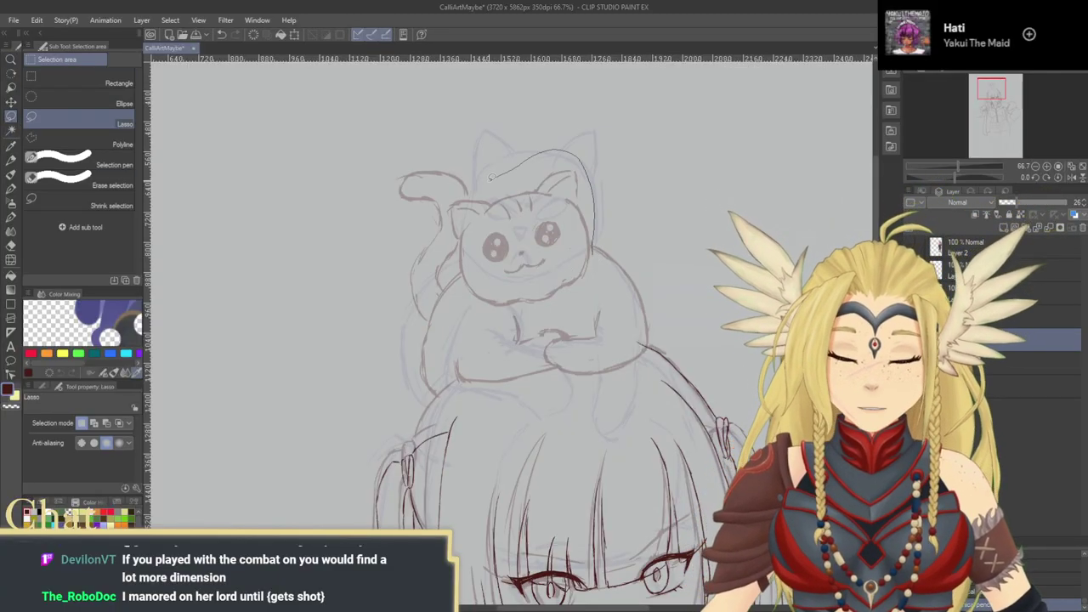
mouse_move(452, 216)
left_mouse_down()
mouse_move(474, 302)
mouse_move(488, 310)
mouse_move(572, 296)
mouse_move(599, 253)
left_mouse_up()
key("ctrl+t")
left_click_drag(594, 151, 612, 130)
left_click_drag(597, 223, 590, 223)
left_click_drag(577, 281, 576, 279)
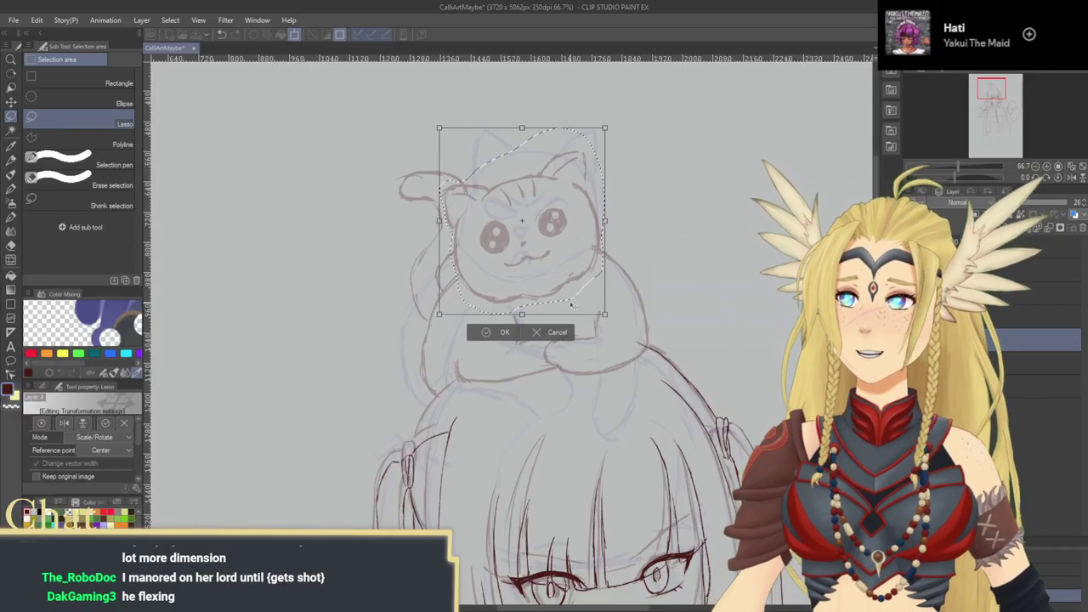
key("Return")
key("ctrl+d")
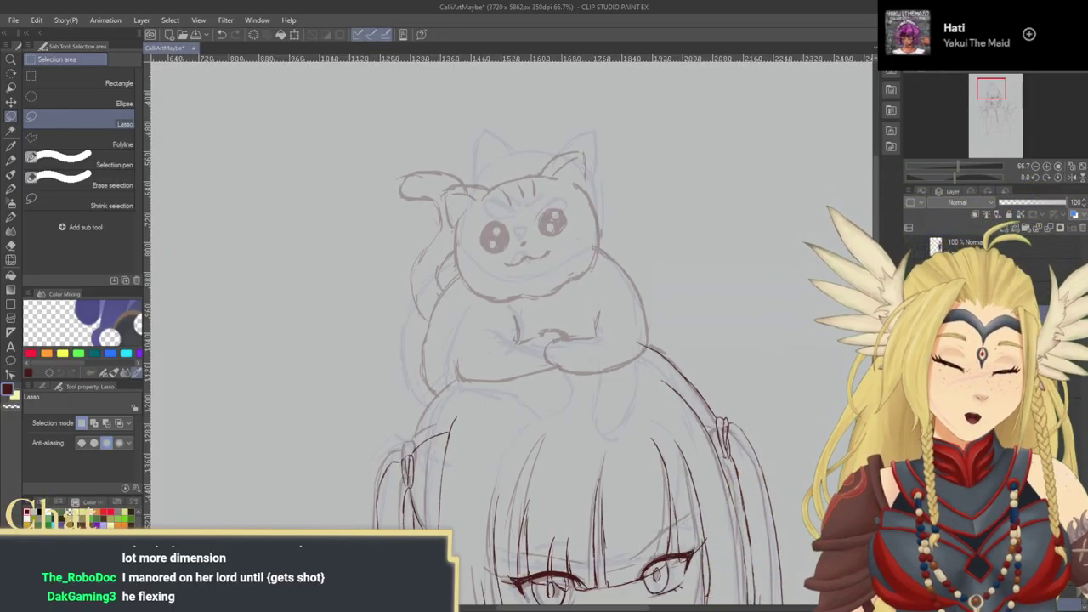
Step: Return to the line-art layer and ink the missing outline of the character's head beneath the cat with the mechanical pencil
left_click(910, 318)
left_click(910, 297)
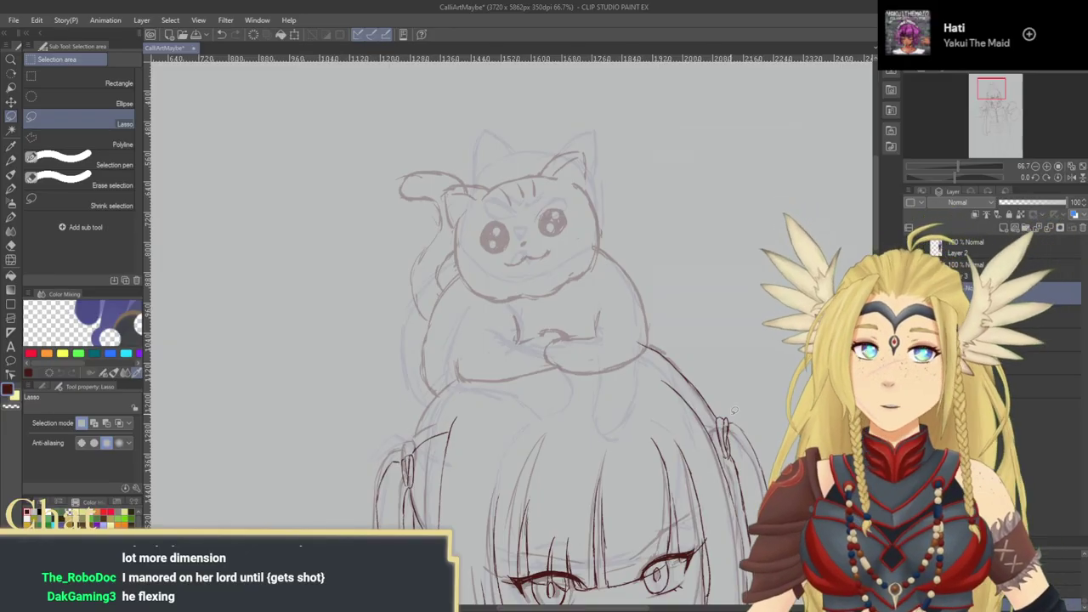
key("slash")
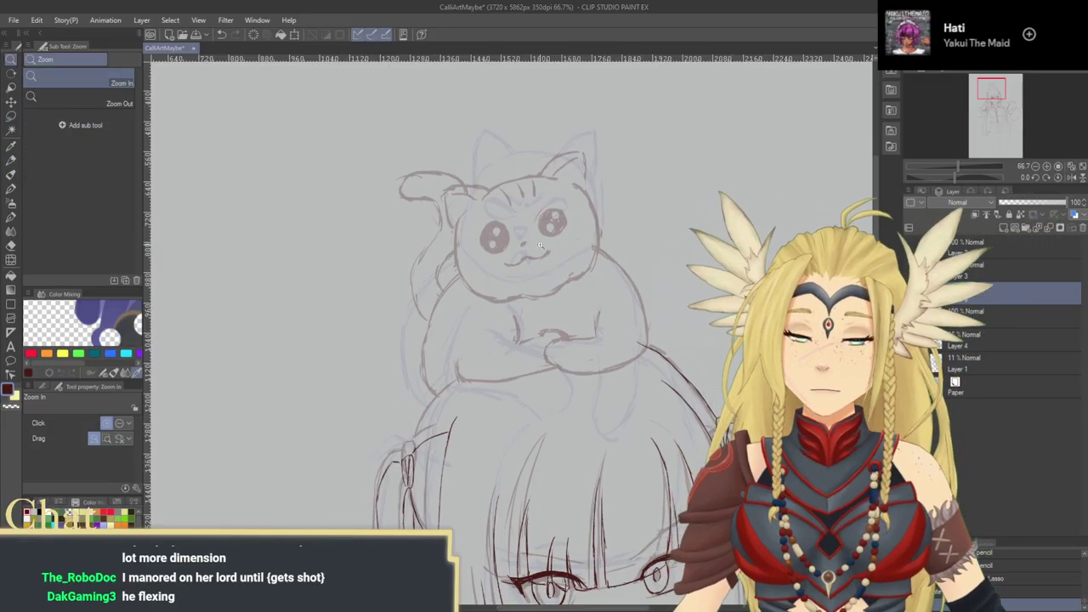
left_click_drag(532, 244, 558, 246)
left_click_drag(556, 321, 561, 369)
left_click_drag(527, 321, 520, 326)
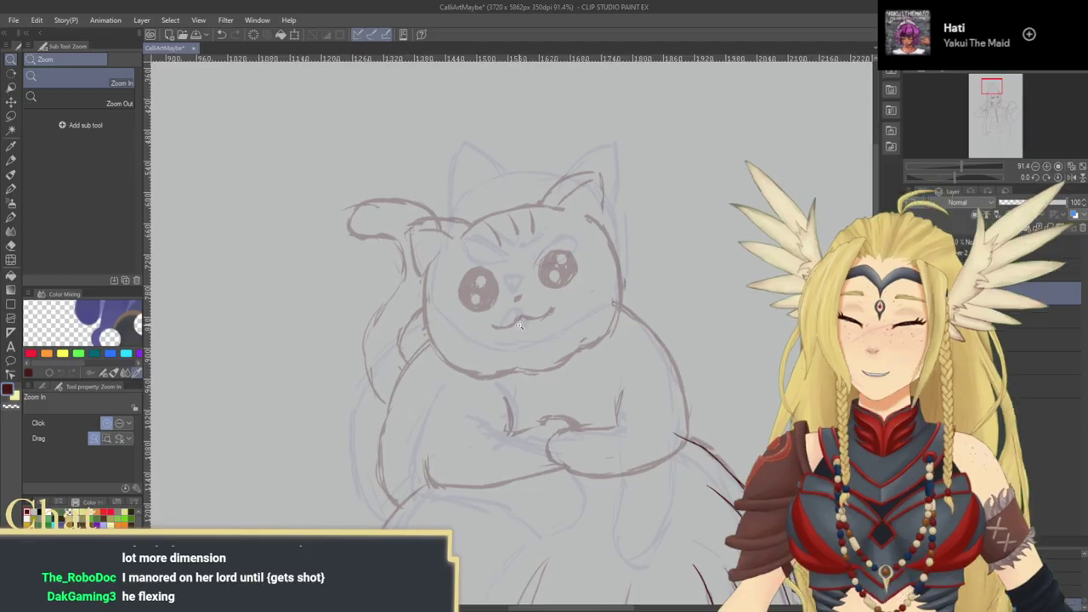
left_click(10, 163)
mouse_move(576, 352)
left_mouse_down()
mouse_move(584, 291)
mouse_move(571, 320)
mouse_move(650, 252)
left_mouse_up()
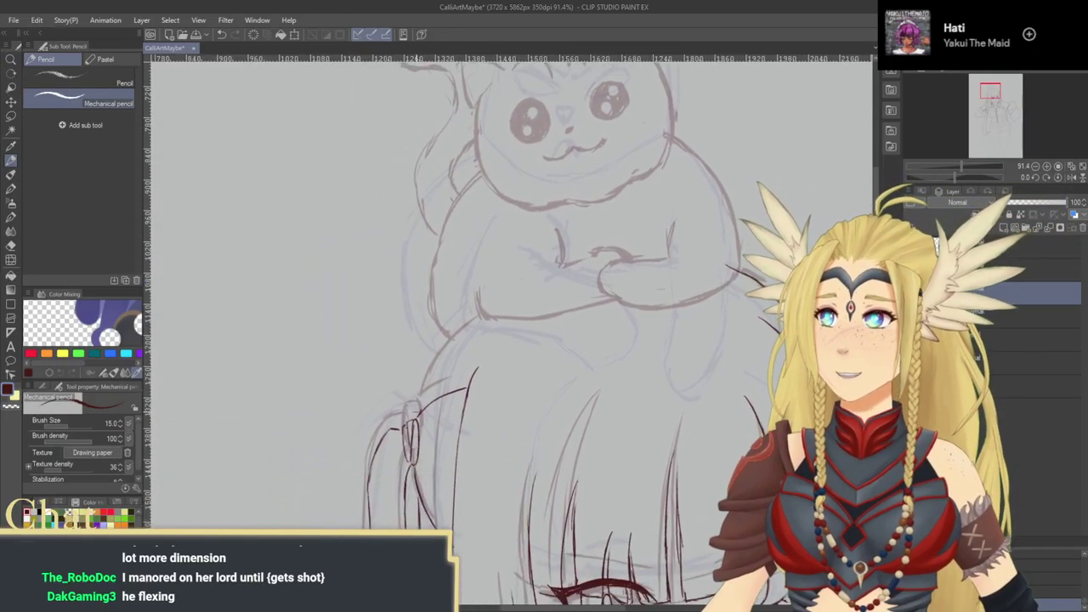
mouse_move(423, 378)
left_mouse_down()
mouse_move(450, 342)
mouse_move(389, 405)
left_mouse_up()
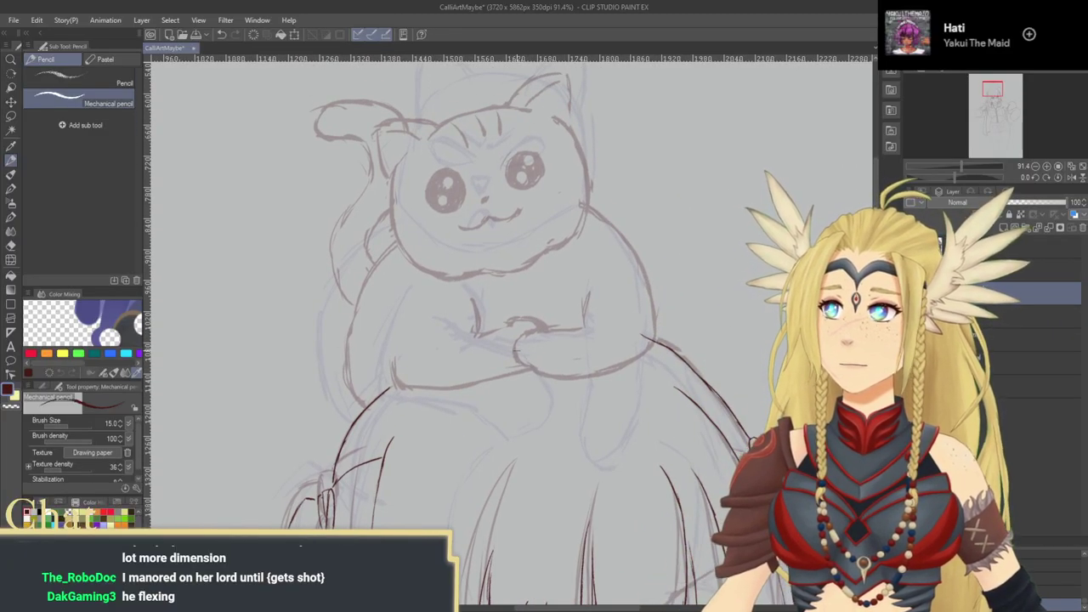
Step: Ink the cat's overlapping front paw and the upper and lower edges of its forearm, redoing the paw's rounded tip
left_click_drag(516, 338, 527, 369)
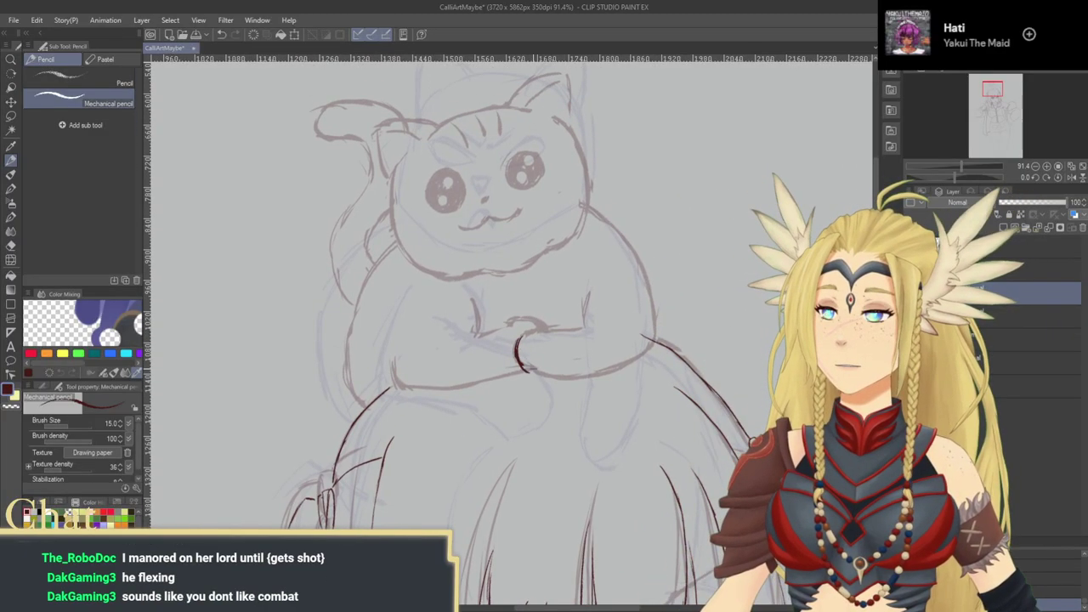
key("ctrl+z")
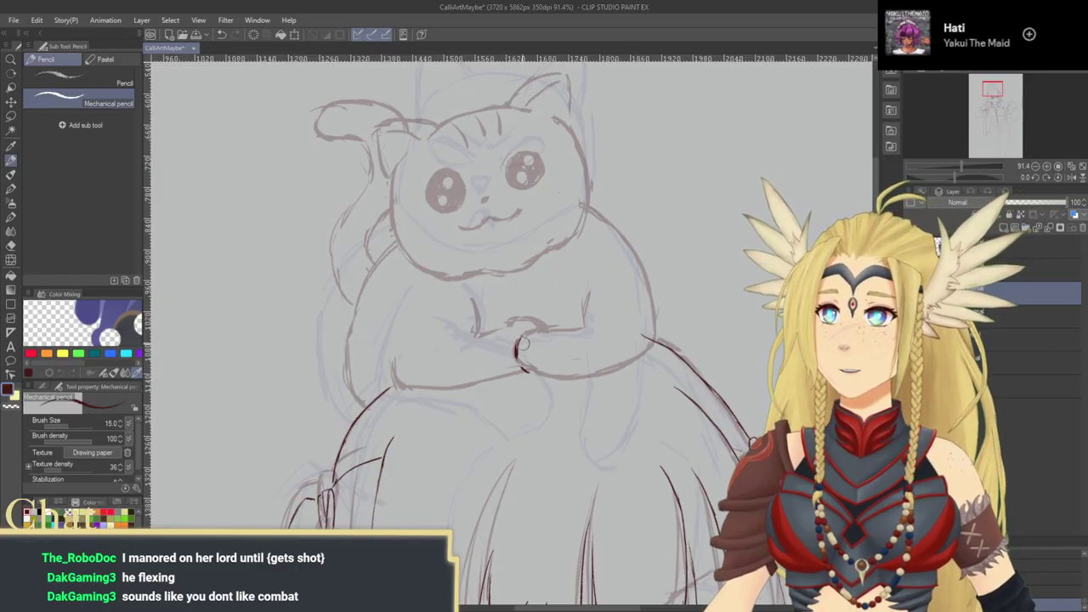
left_click_drag(520, 338, 527, 369)
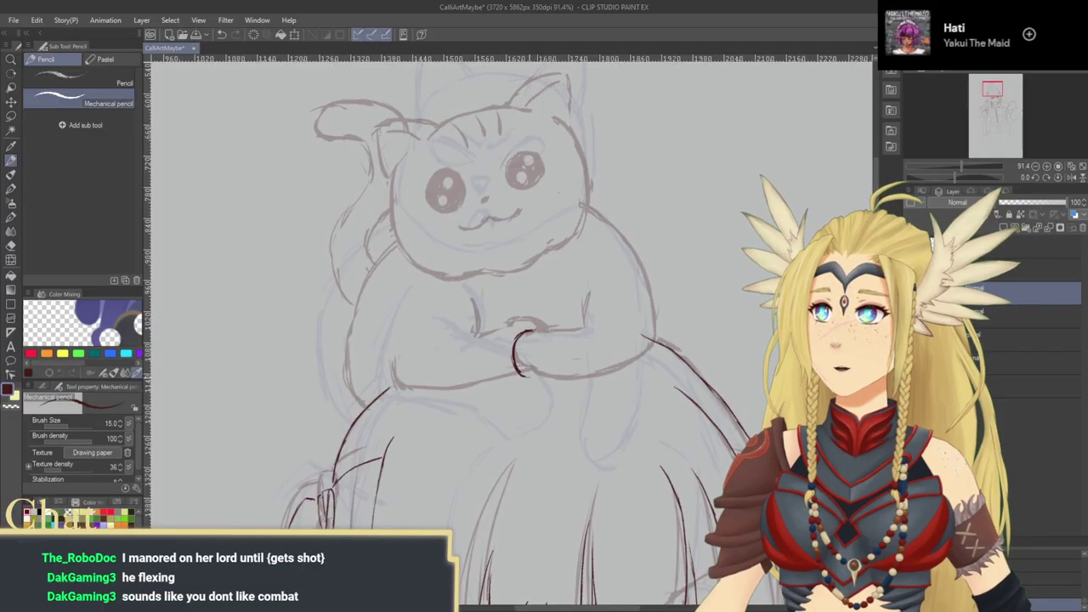
mouse_move(530, 358)
left_mouse_down()
mouse_move(539, 378)
mouse_move(586, 381)
mouse_move(652, 347)
left_mouse_up()
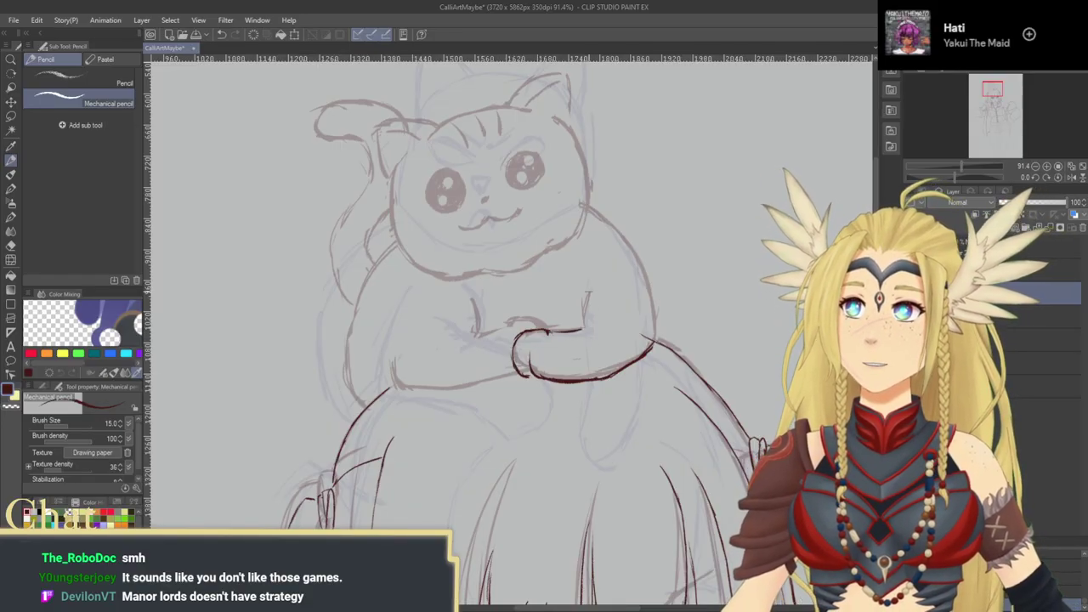
Step: Ink the short crease at the bend of the cat's overlapping arm, replacing unsatisfactory strokes with a cleaner curve
left_click_drag(586, 320, 588, 328)
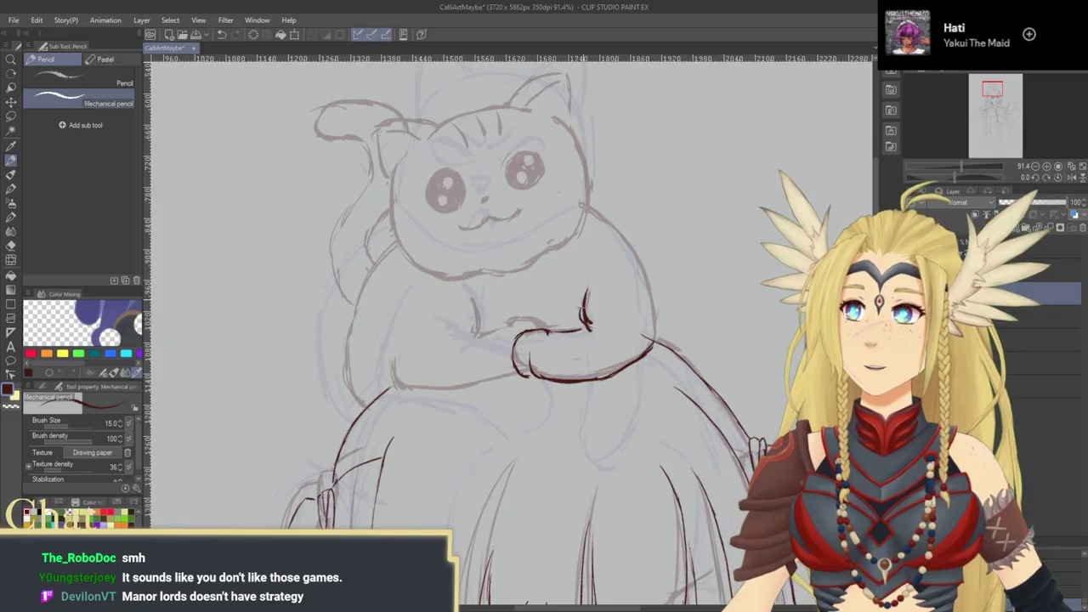
key("ctrl+z")
key("ctrl+z")
key("ctrl+z")
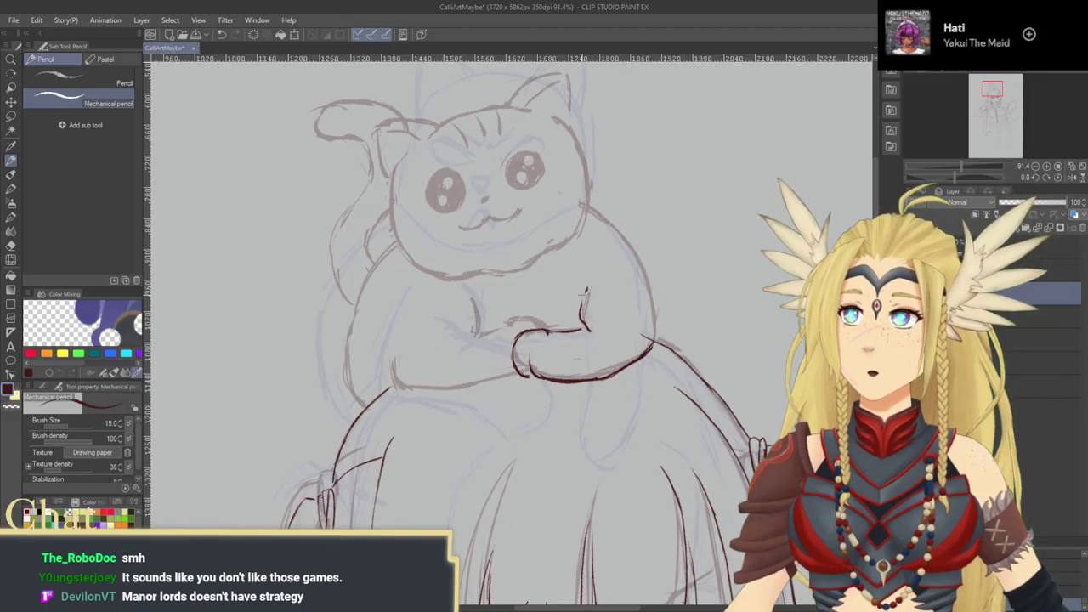
left_click_drag(587, 291, 582, 321)
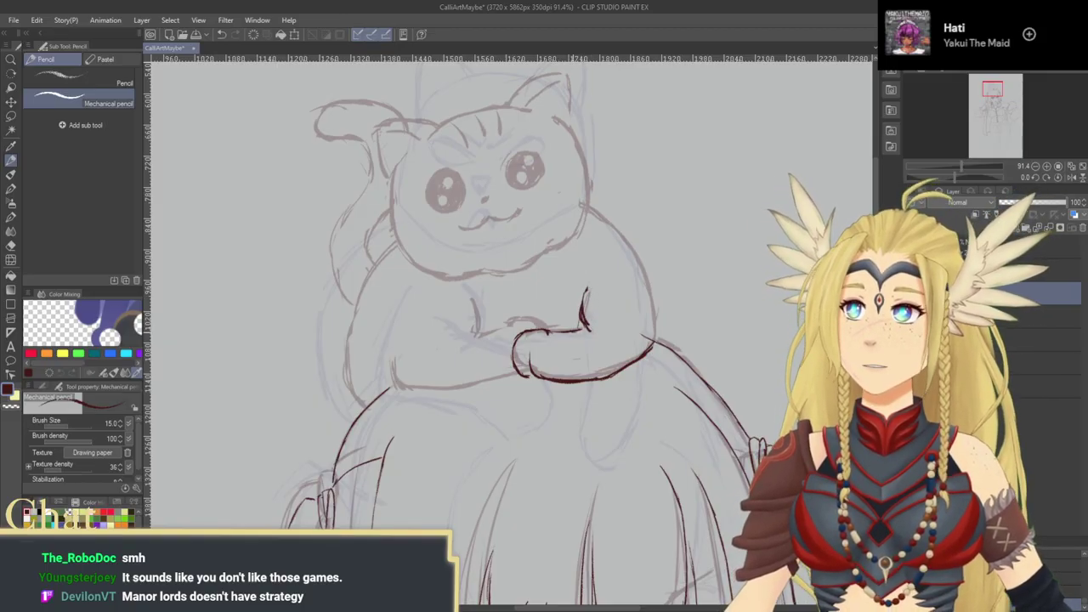
Step: Ink the cat's outer shoulder line down to its forearm, plus the tucked paw and inner edge of the opposite arm
mouse_move(590, 210)
left_mouse_down()
mouse_move(642, 304)
mouse_move(533, 324)
left_mouse_up()
key("ctrl+z")
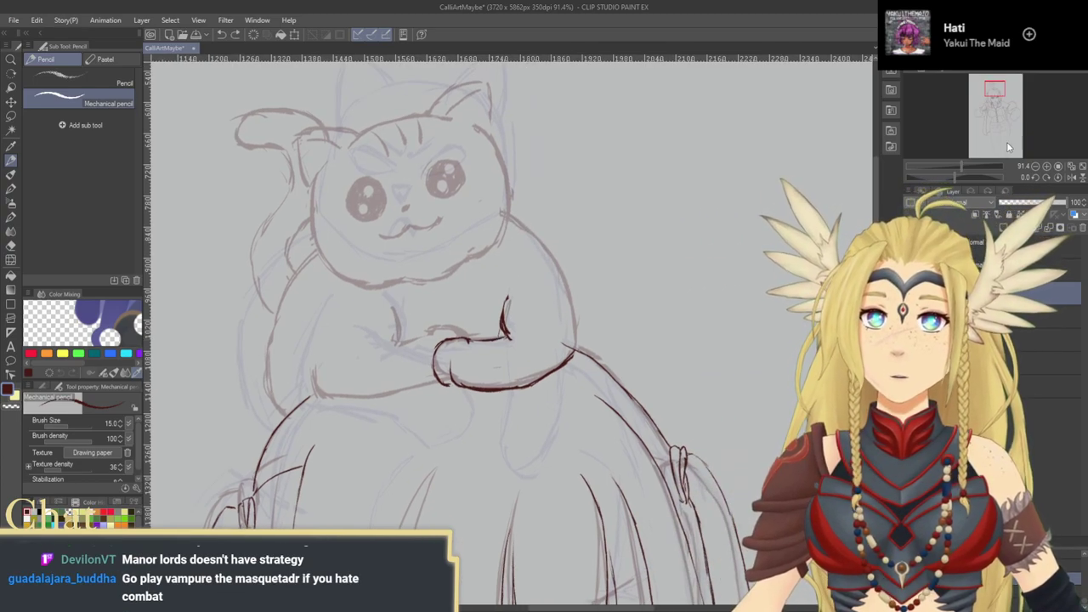
left_click(1045, 177)
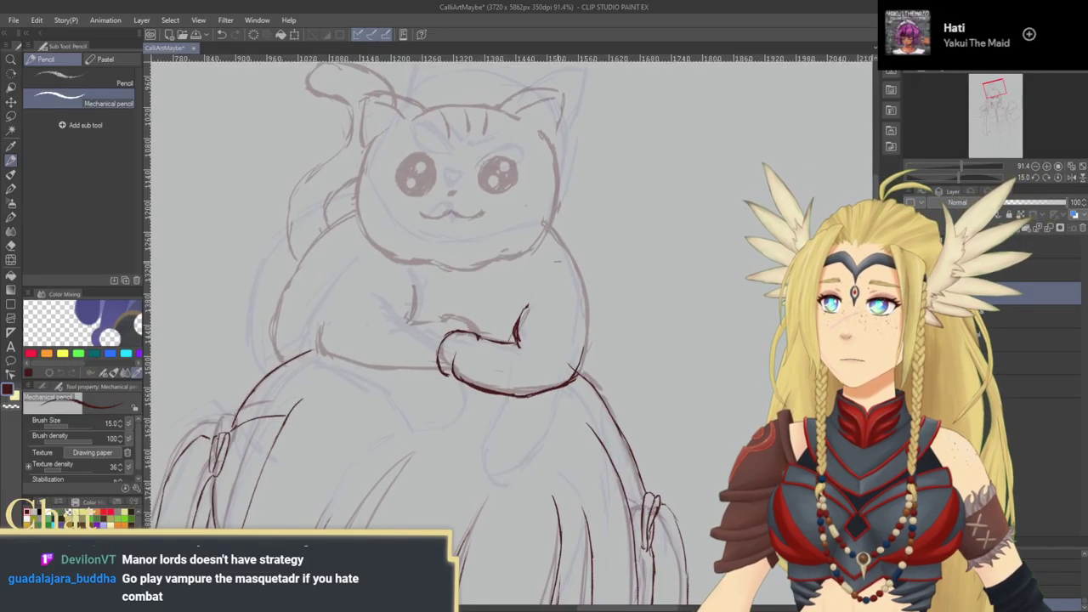
mouse_move(545, 224)
left_mouse_down()
mouse_move(583, 302)
mouse_move(659, 325)
mouse_move(609, 356)
mouse_move(610, 345)
left_mouse_up()
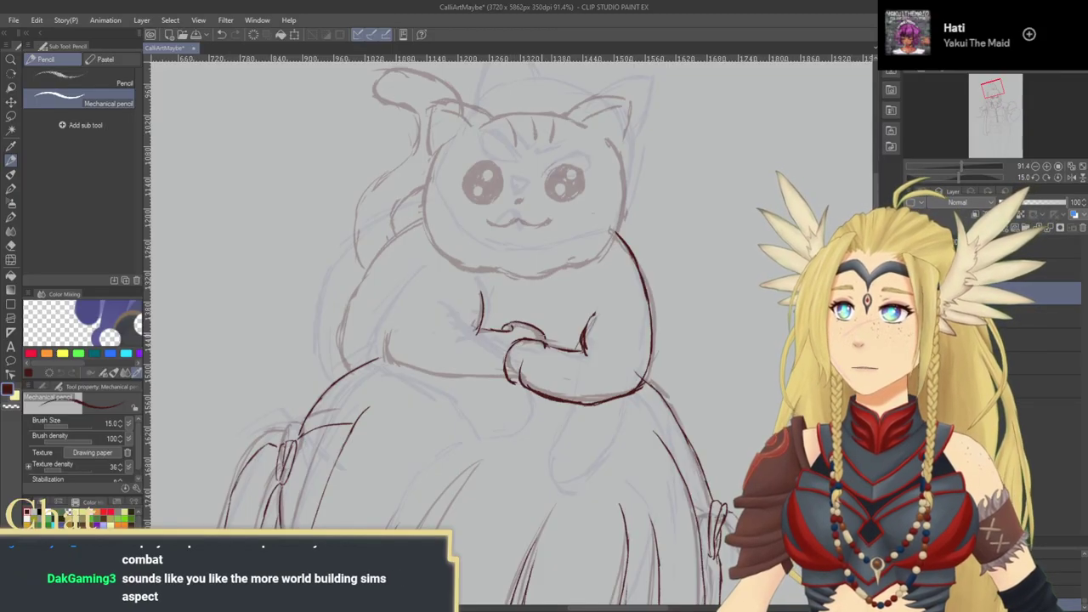
mouse_move(629, 383)
left_mouse_down()
mouse_move(613, 392)
mouse_move(621, 400)
mouse_move(635, 367)
left_mouse_up()
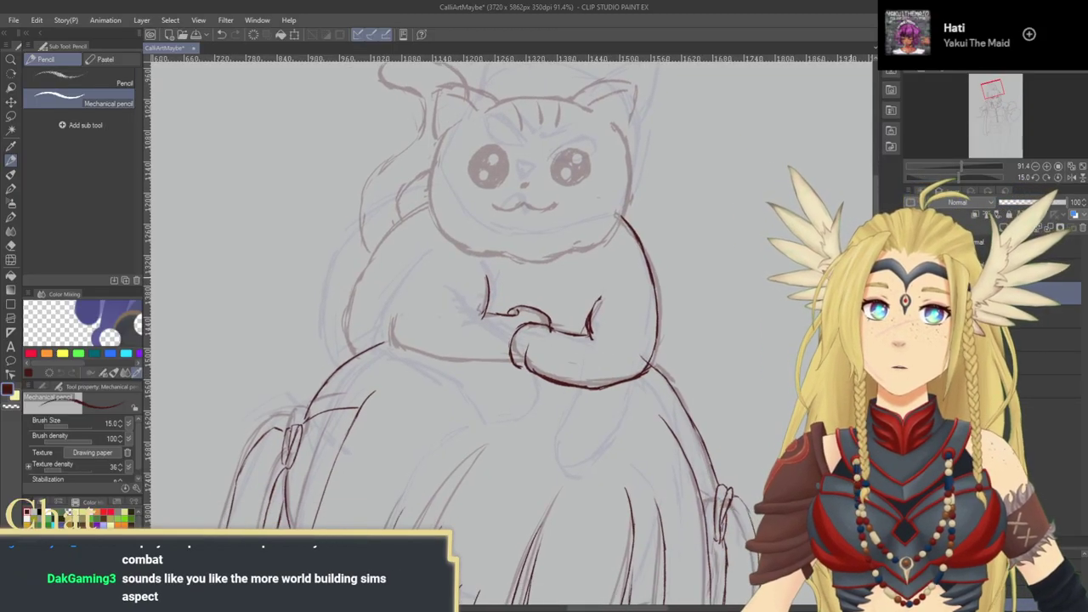
Step: Ink the lower edge of the cat's tucked arm from the elbow to the overlapping paw, redoing the first stroke
left_click(1058, 178)
left_click_drag(510, 357, 537, 325)
mouse_move(422, 295)
left_mouse_down()
mouse_move(420, 310)
mouse_move(503, 336)
left_mouse_up()
key("ctrl+z")
mouse_move(430, 341)
left_mouse_down()
mouse_move(537, 327)
mouse_move(601, 333)
left_mouse_up()
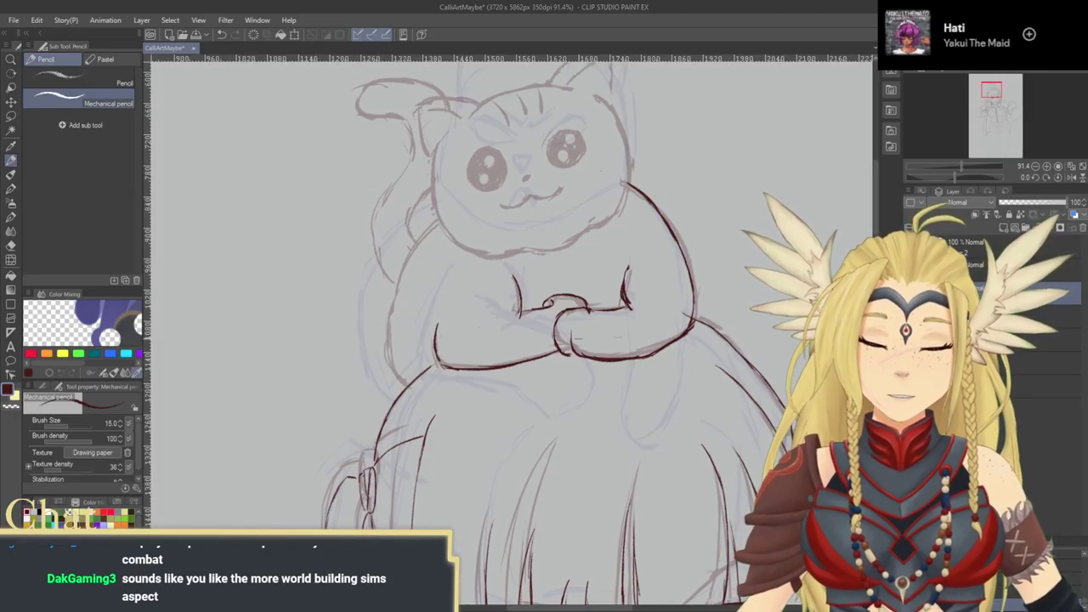
Step: Ink the tail-side outer contour of the cat's body from below its head down to the character's hair
left_click_drag(510, 280, 596, 305)
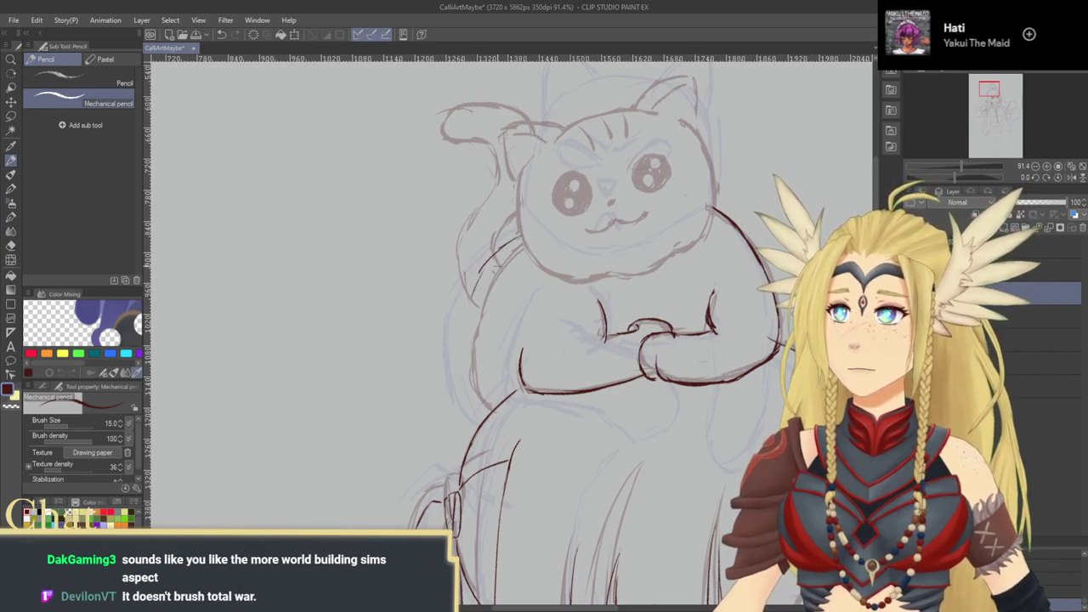
mouse_move(510, 251)
left_mouse_down()
mouse_move(471, 320)
mouse_move(466, 396)
left_mouse_up()
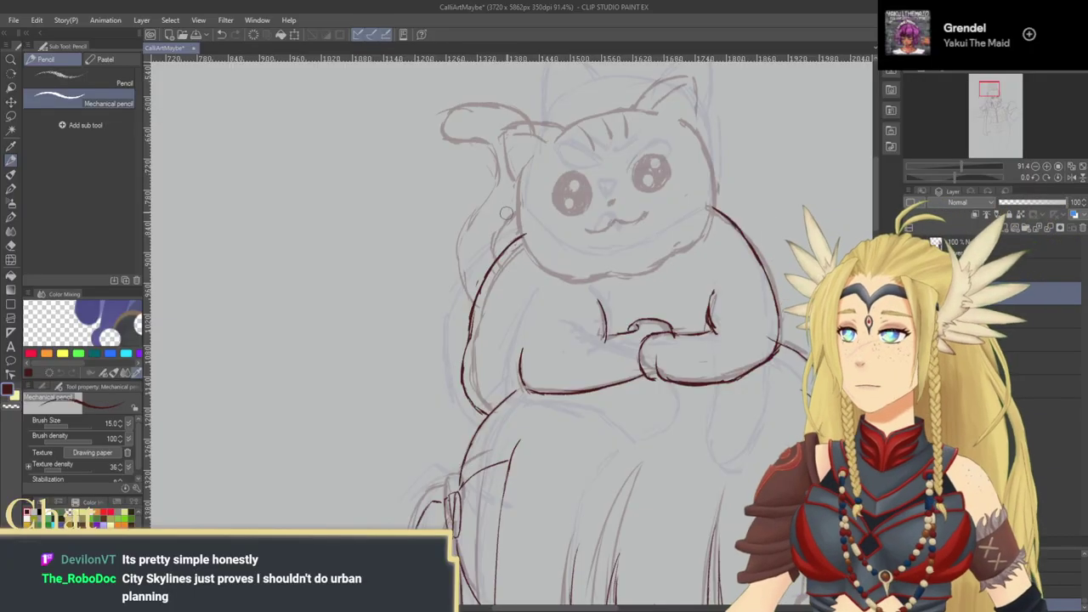
mouse_move(525, 211)
left_mouse_down()
mouse_move(517, 257)
mouse_move(528, 218)
left_mouse_up()
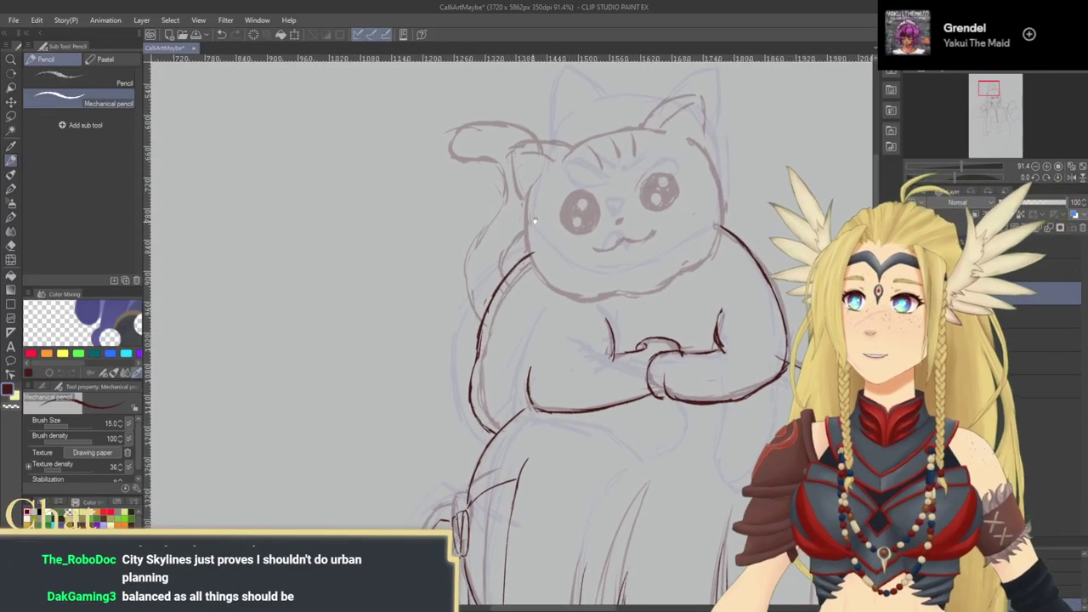
left_click_drag(615, 244, 635, 257)
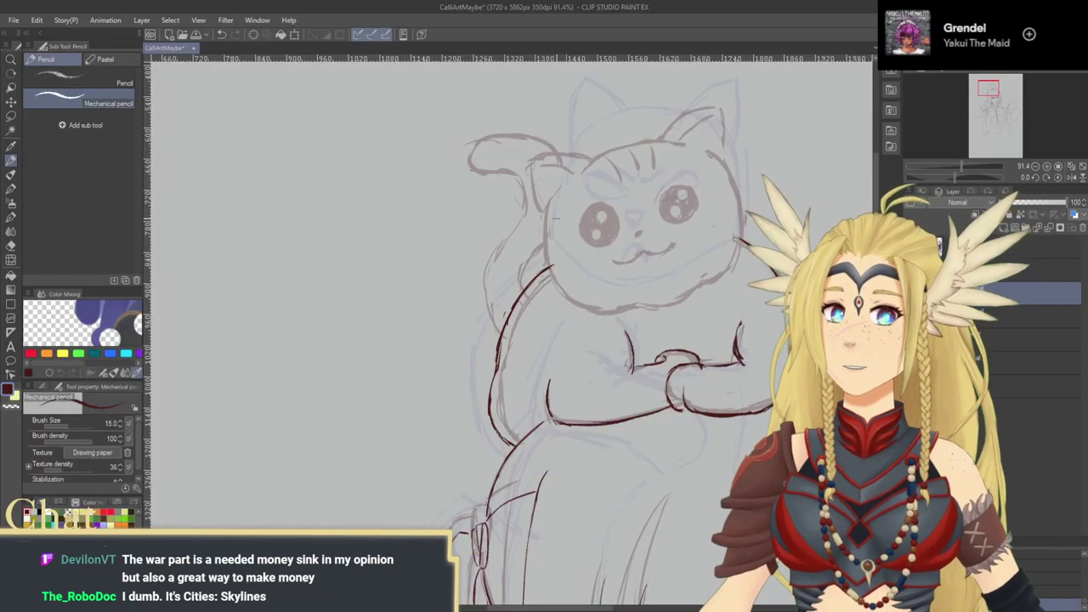
Step: Ink the lower outline of the cat's face from one cheek along the chin to the other, reworking both cheek curves
mouse_move(549, 197)
left_mouse_down()
mouse_move(550, 265)
mouse_move(565, 292)
mouse_move(598, 310)
mouse_move(637, 305)
mouse_move(561, 319)
mouse_move(623, 298)
left_mouse_up()
key("ctrl+z")
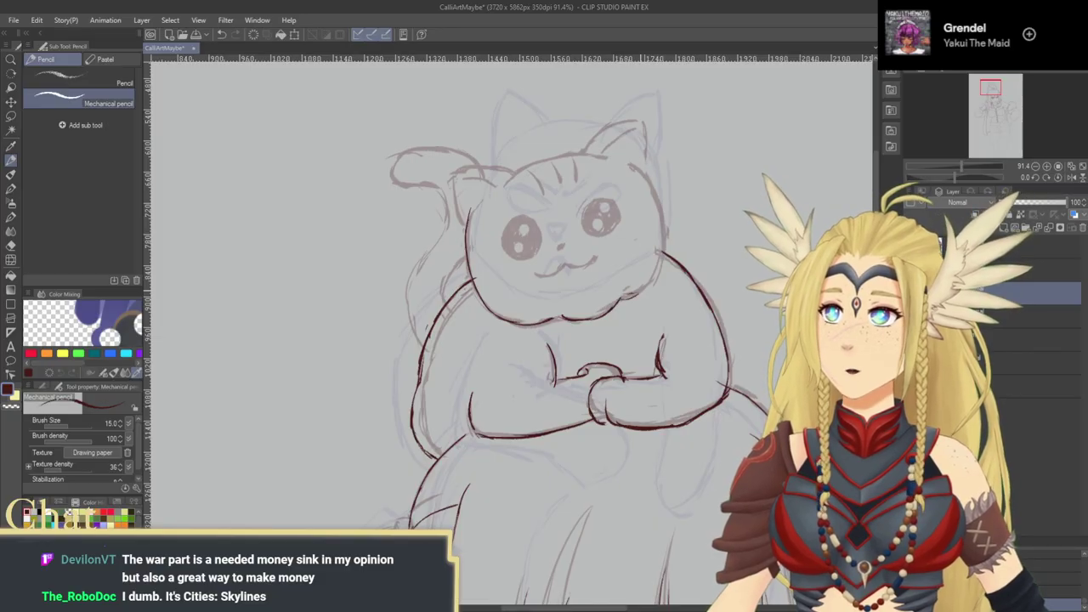
mouse_move(653, 217)
left_mouse_down()
mouse_move(681, 246)
mouse_move(663, 280)
mouse_move(675, 286)
left_mouse_up()
mouse_move(679, 235)
left_mouse_down()
mouse_move(665, 274)
mouse_move(670, 219)
left_mouse_up()
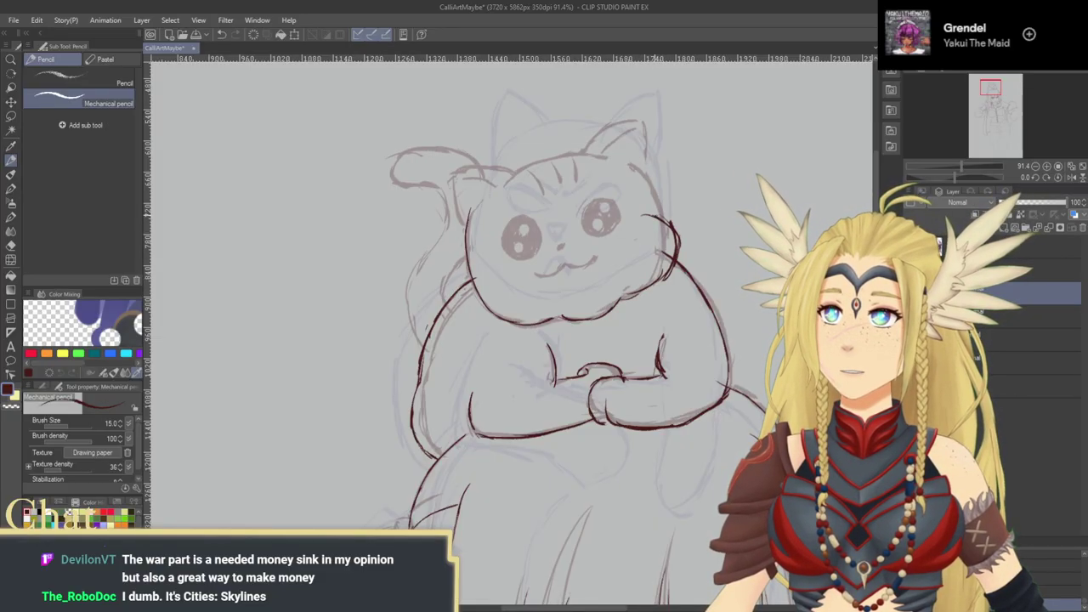
mouse_move(488, 270)
left_mouse_down()
mouse_move(475, 298)
mouse_move(490, 321)
mouse_move(523, 325)
left_mouse_up()
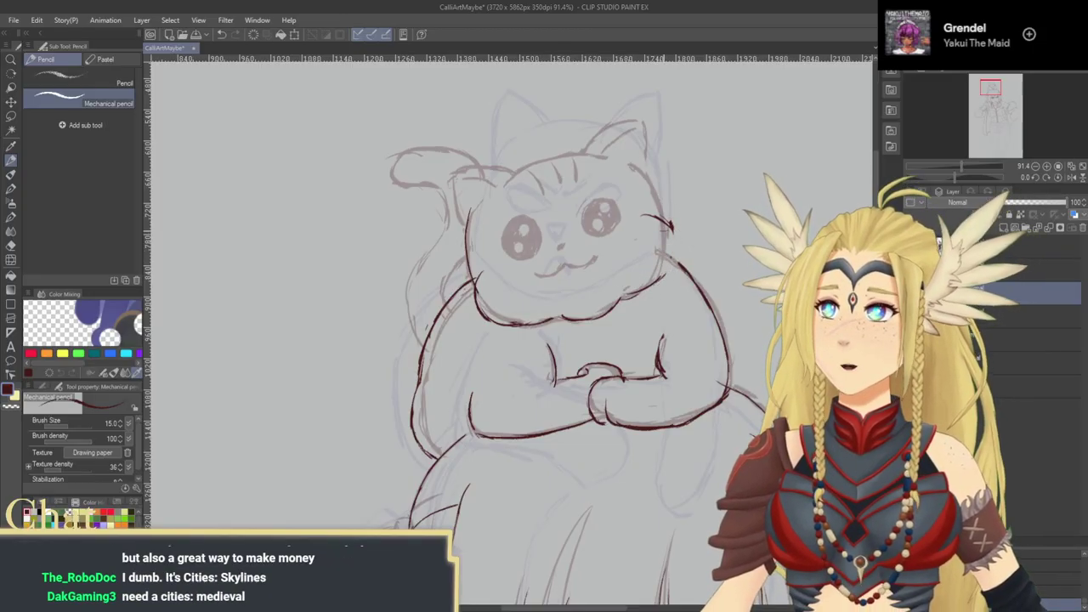
left_click_drag(676, 245, 658, 277)
left_click_drag(670, 224, 671, 251)
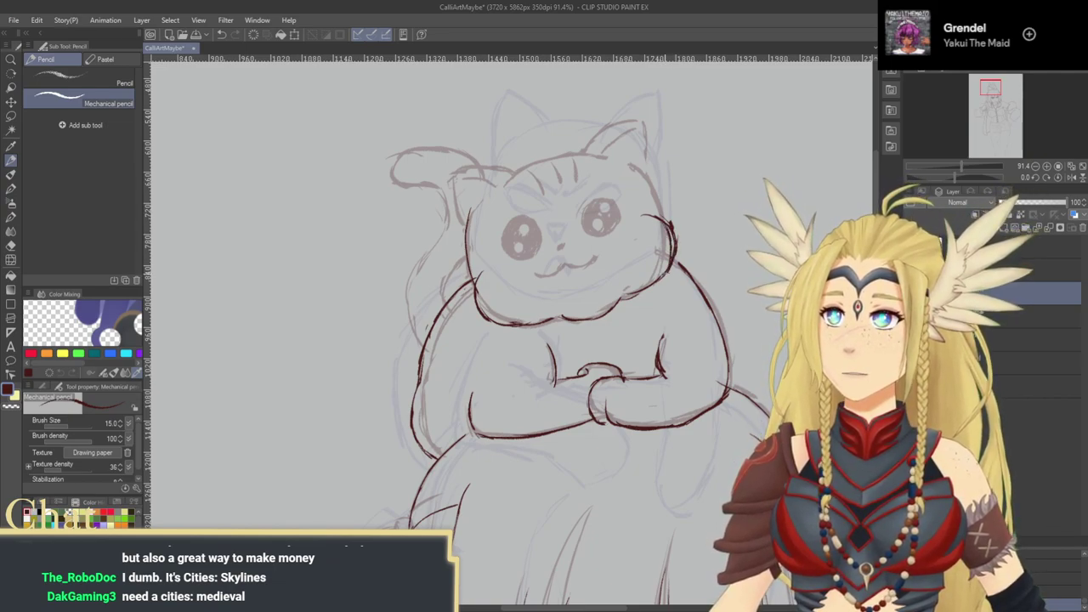
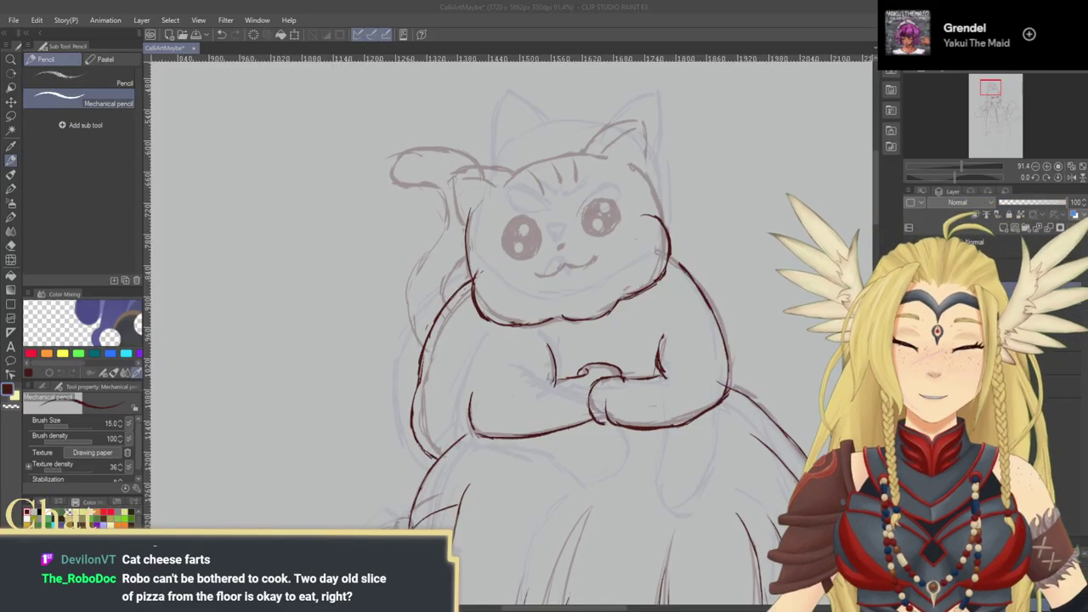
Step: Rotate the canvas view to 25 degrees and ink the side of the cat's head above the cheek opposite the tail
left_click(631, 231)
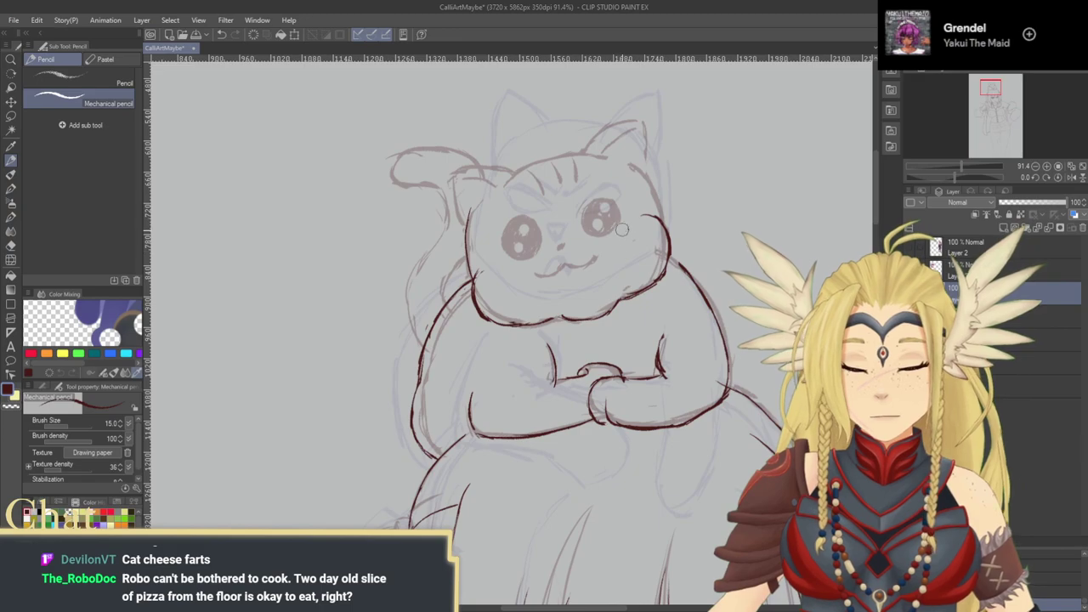
left_click(1047, 179)
left_click(1047, 178)
left_click(1047, 179)
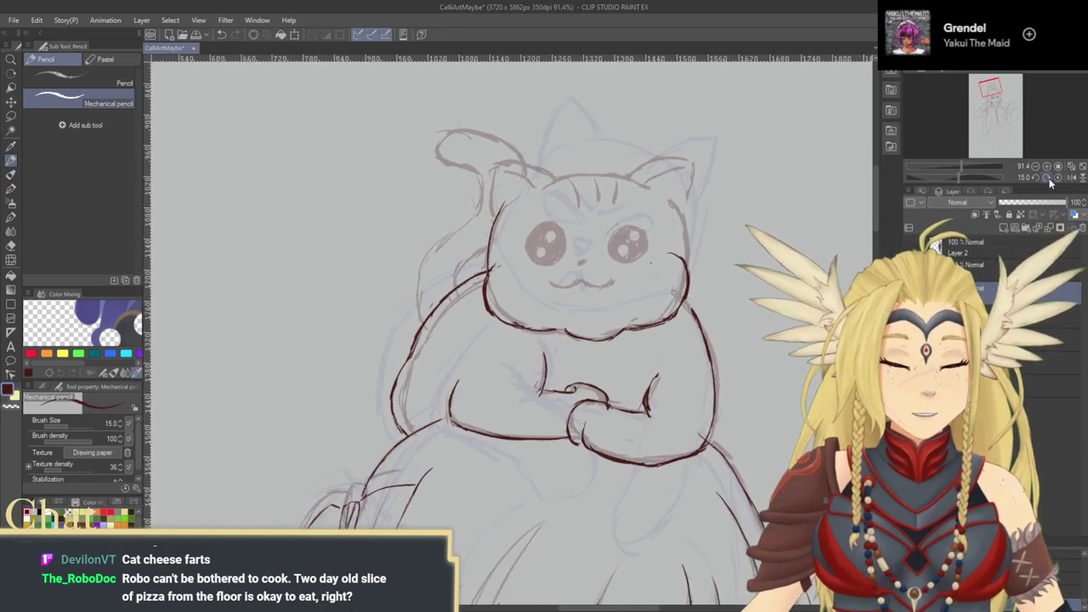
left_click(1048, 179)
left_click(1047, 179)
mouse_move(706, 253)
left_mouse_down()
mouse_move(646, 162)
mouse_move(633, 161)
mouse_move(637, 200)
left_mouse_up()
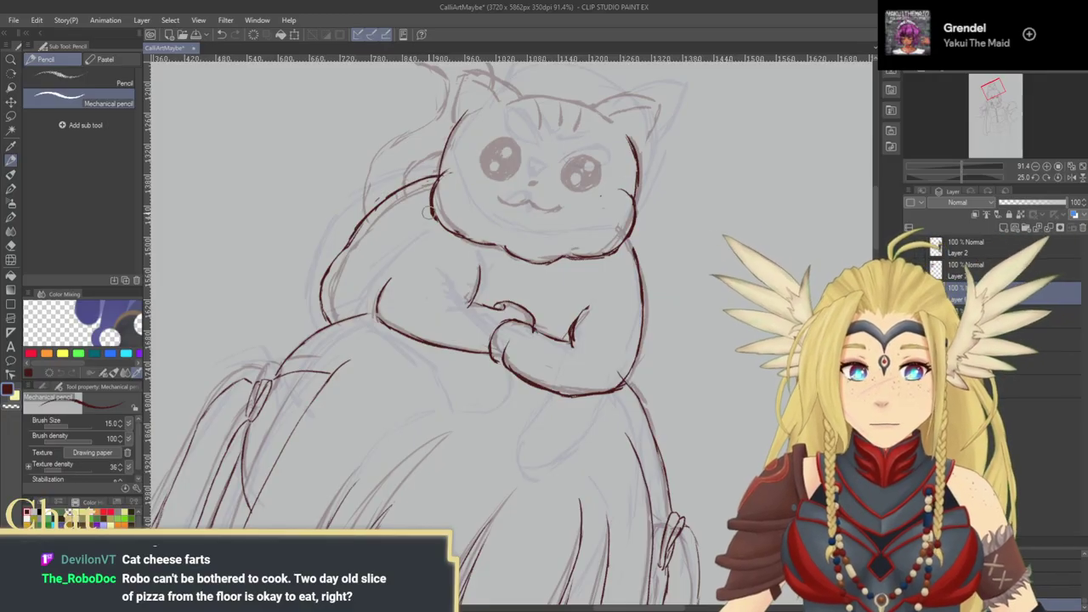
Step: Ink the outer and upper edges of the cat's tail-side ear
scroll(491, 202, "up", 2)
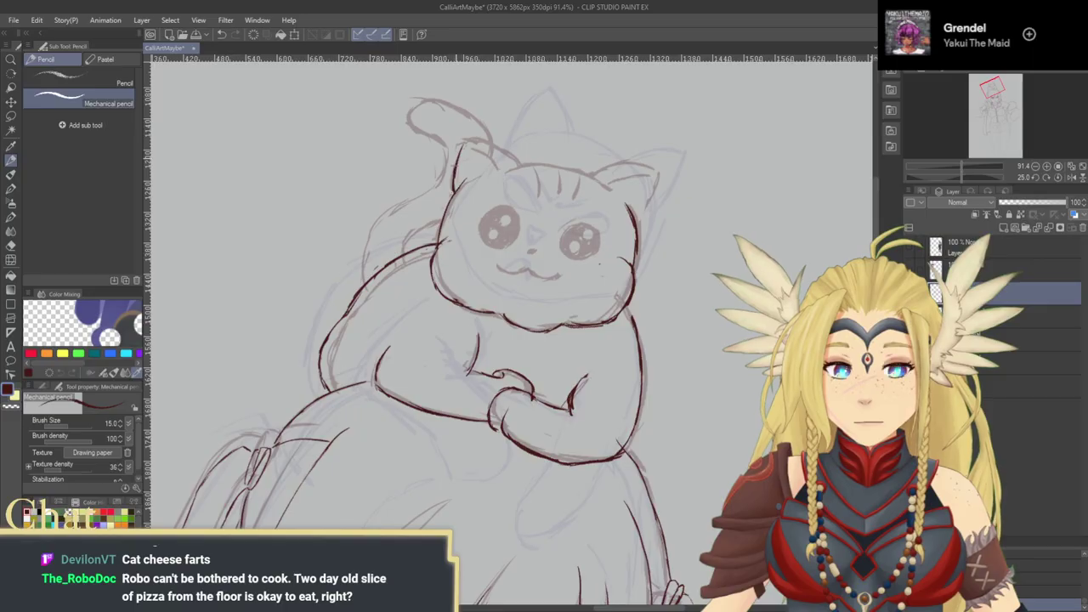
left_click_drag(513, 178, 473, 162)
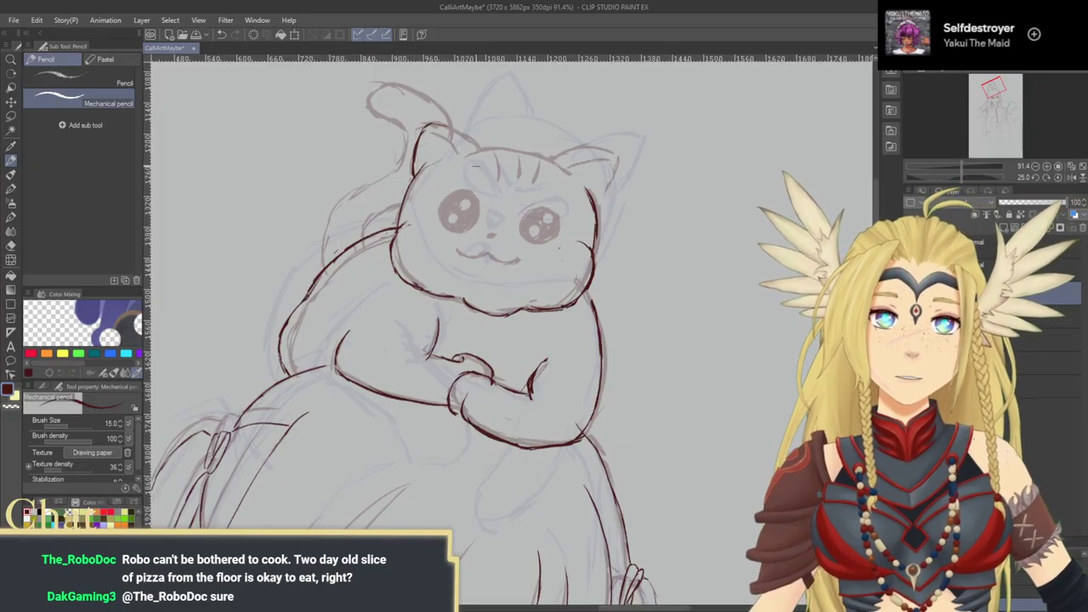
left_click_drag(427, 126, 480, 147)
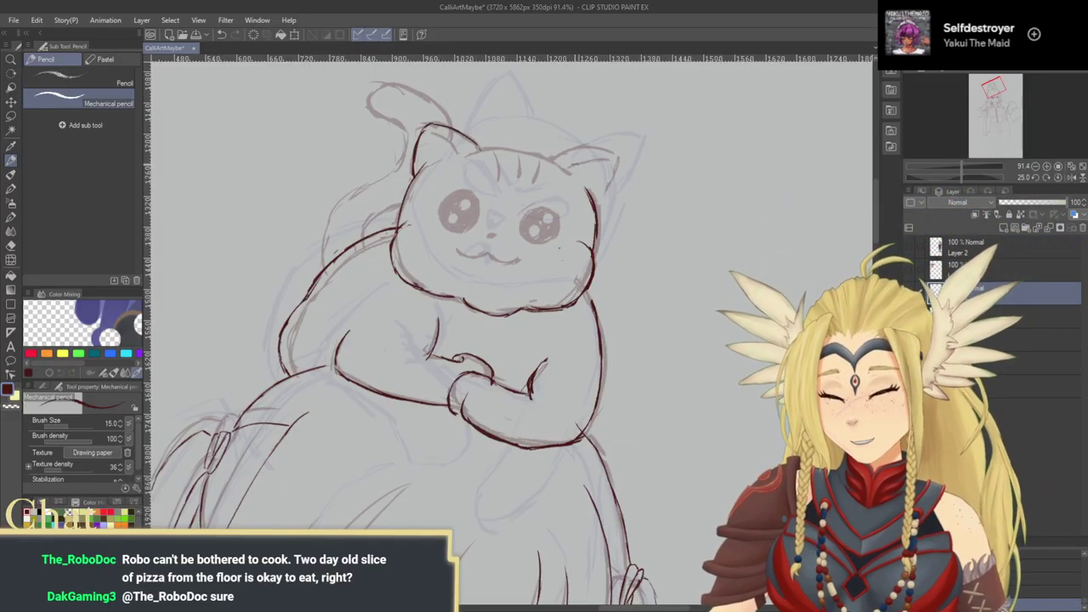
Step: Ink the outline and inner fold of the cat's ear opposite the tail, redoing the first strokes
left_click_drag(550, 161, 619, 156)
key("ctrl+z")
mouse_move(550, 160)
left_mouse_down()
mouse_move(617, 153)
mouse_move(598, 202)
left_mouse_up()
key("ctrl+z")
key("ctrl+z")
left_click_drag(568, 167, 618, 157)
key("ctrl+z")
mouse_move(574, 261)
left_mouse_down()
mouse_move(590, 352)
mouse_move(599, 293)
left_mouse_up()
left_click_drag(453, 156, 485, 183)
left_click_drag(640, 328, 620, 338)
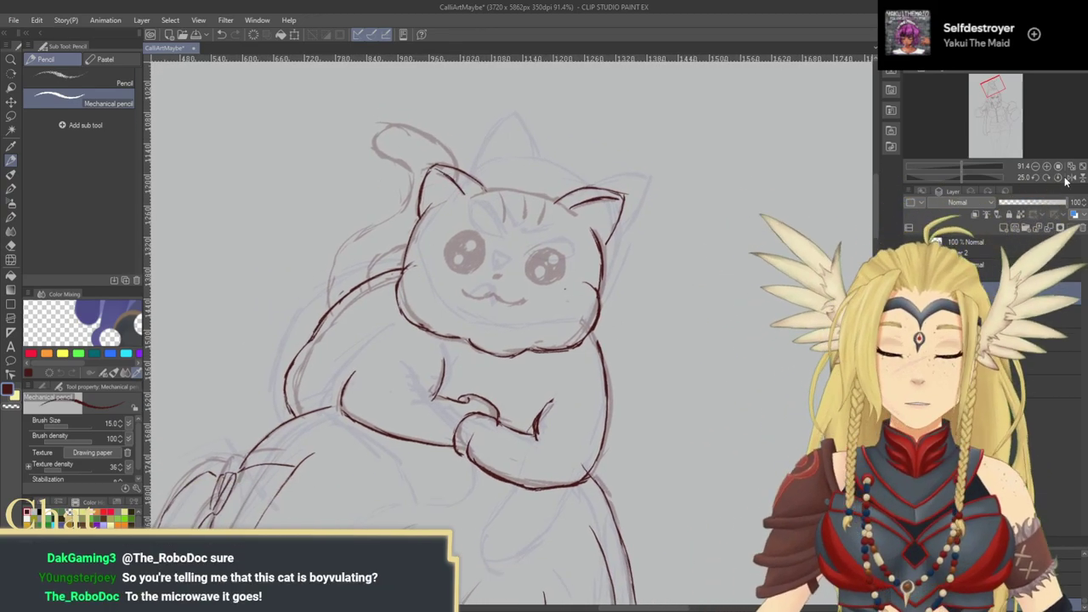
Step: Reset the canvas rotation and ink the round outline of the eye farther from the tail, plus the nose and central mouth curve
left_click(1057, 178)
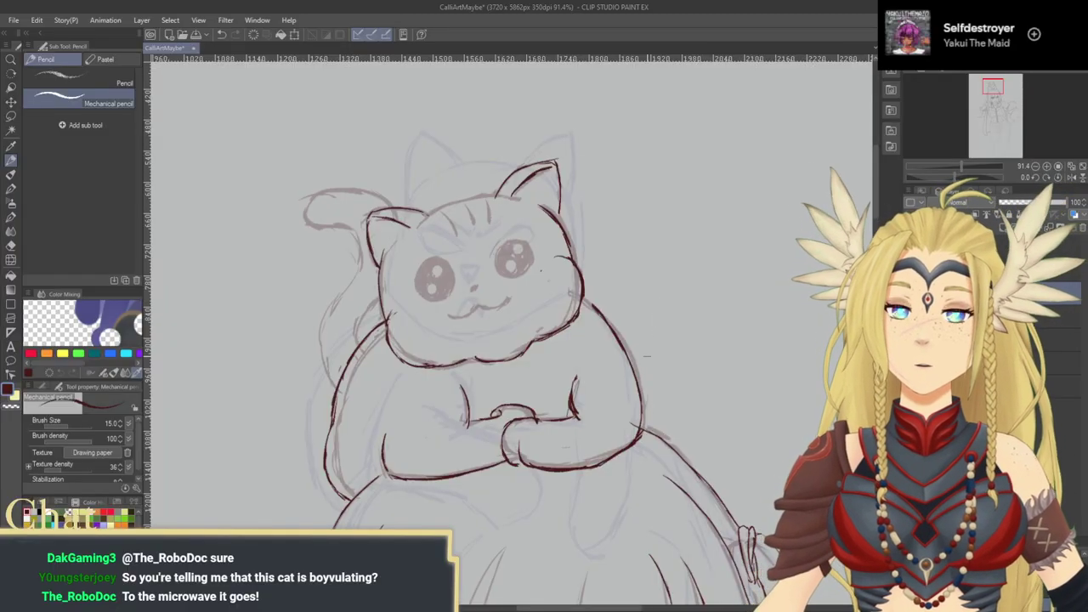
left_click_drag(652, 347, 737, 343)
left_click_drag(581, 229, 606, 261)
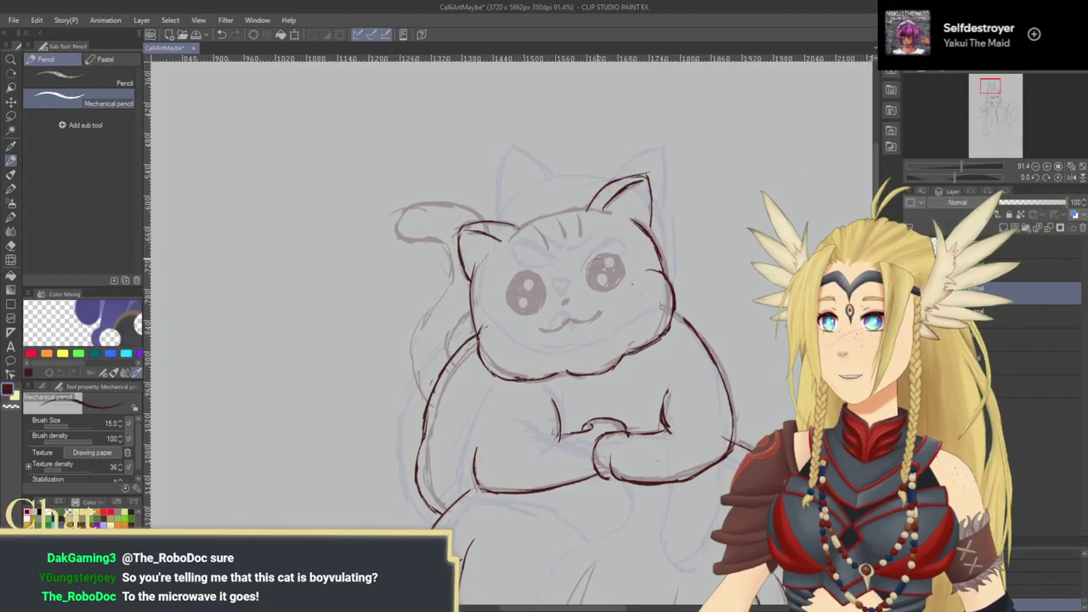
mouse_move(592, 260)
left_mouse_down()
mouse_move(587, 286)
mouse_move(612, 287)
left_mouse_up()
key("ctrl+z")
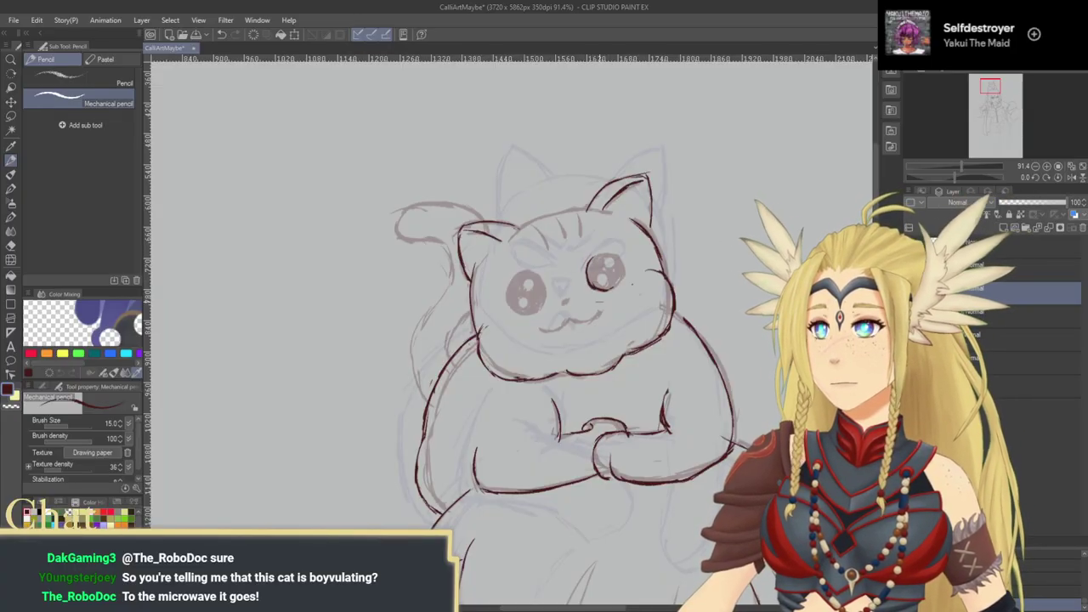
mouse_move(564, 318)
left_mouse_down()
mouse_move(585, 324)
mouse_move(554, 325)
left_mouse_up()
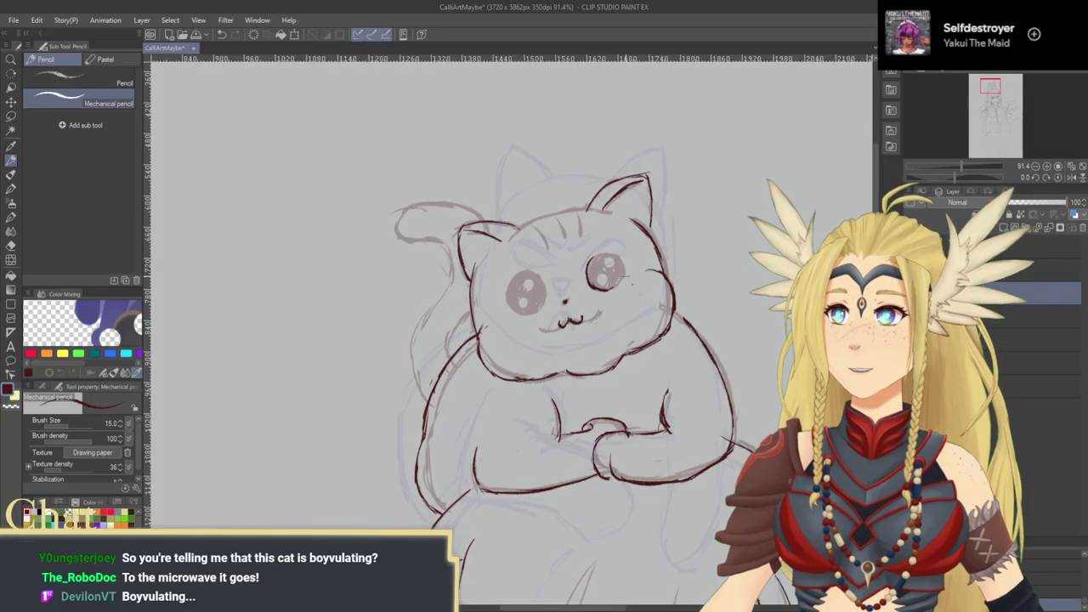
mouse_move(613, 287)
left_mouse_down()
mouse_move(623, 273)
mouse_move(599, 254)
mouse_move(615, 253)
left_mouse_up()
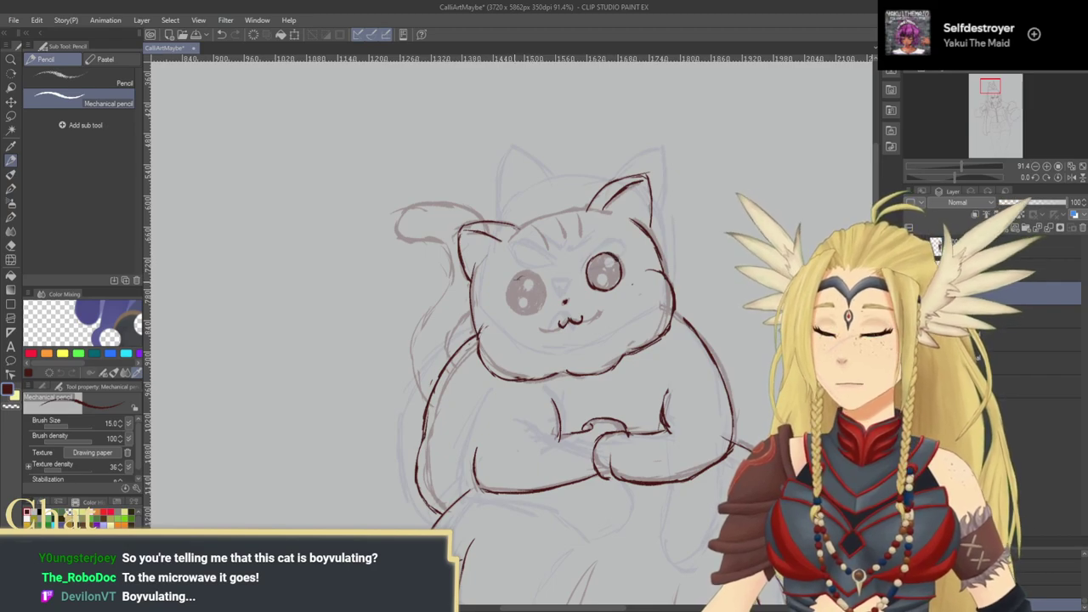
Step: Outline the cat's tail-side eye and draw the highlight shapes inside both eyes
mouse_move(519, 277)
left_mouse_down()
mouse_move(509, 298)
mouse_move(534, 311)
left_mouse_up()
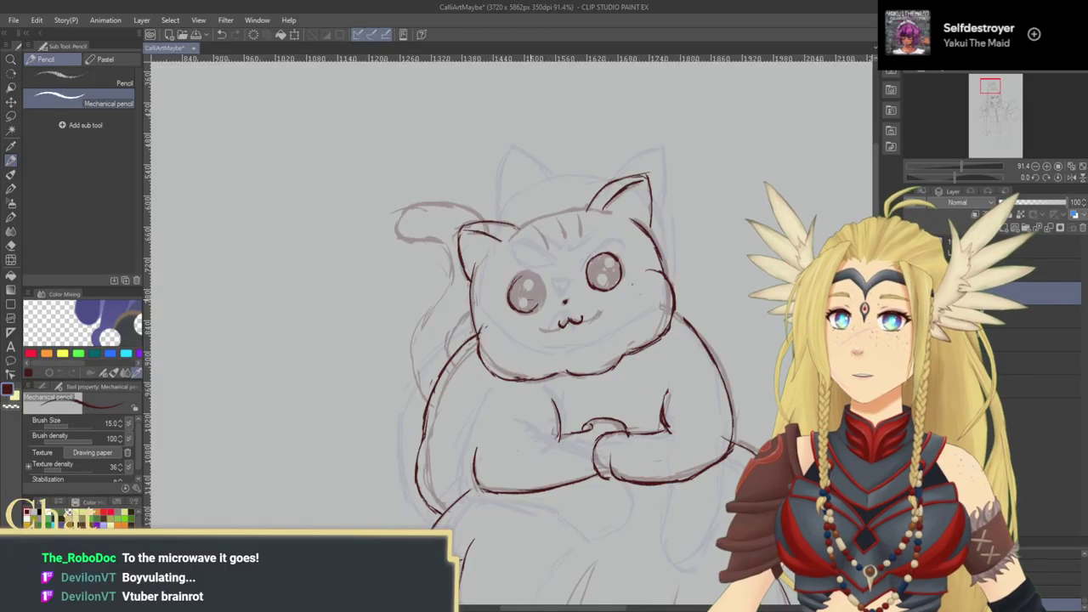
mouse_move(515, 278)
left_mouse_down()
mouse_move(545, 283)
mouse_move(531, 312)
mouse_move(527, 280)
mouse_move(529, 302)
left_mouse_up()
mouse_move(595, 275)
left_mouse_down()
mouse_move(607, 285)
mouse_move(614, 269)
left_mouse_up()
left_click_drag(611, 262, 605, 262)
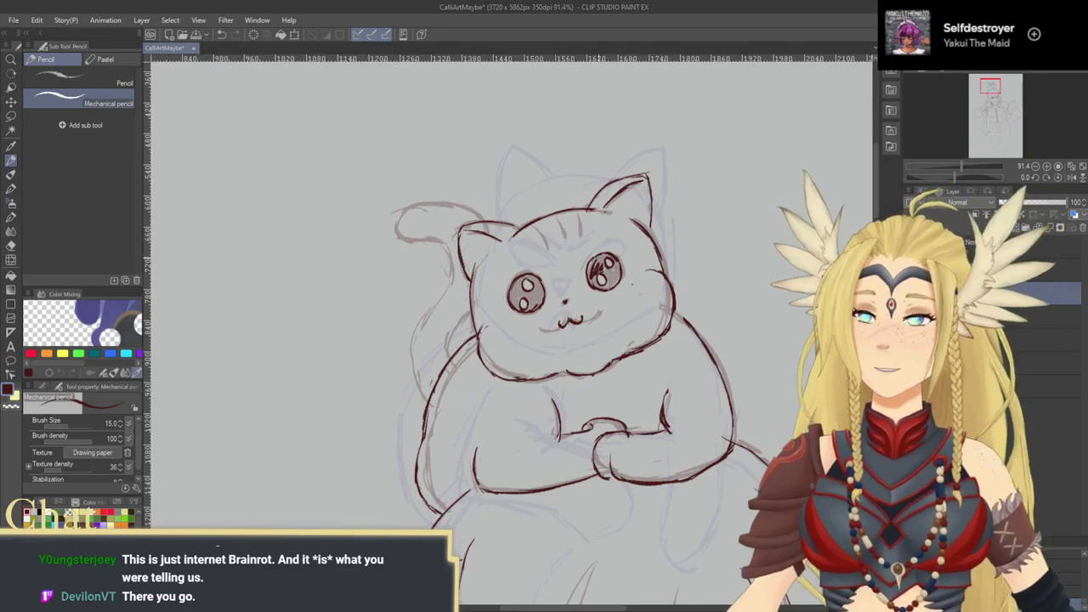
Step: Fill both of the cat's eyes with dark strokes, leaving the highlights empty
mouse_move(601, 271)
left_mouse_down()
mouse_move(606, 289)
mouse_move(615, 264)
mouse_move(608, 285)
mouse_move(619, 282)
mouse_move(602, 267)
left_mouse_up()
mouse_move(588, 263)
left_mouse_down()
mouse_move(597, 277)
mouse_move(604, 267)
mouse_move(610, 289)
mouse_move(600, 289)
left_mouse_up()
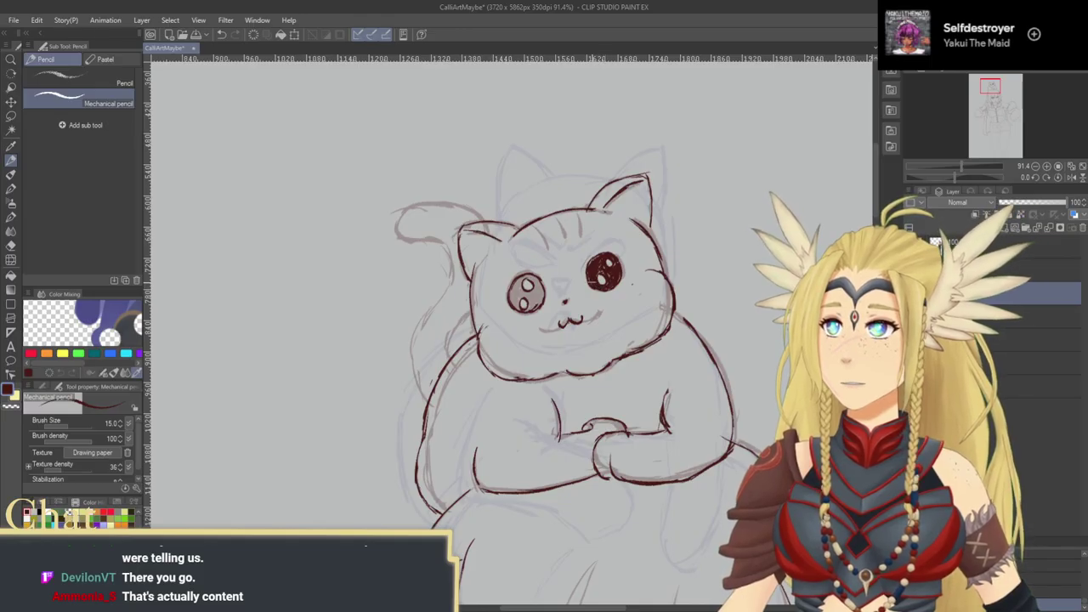
mouse_move(562, 338)
left_mouse_down()
mouse_move(640, 283)
mouse_move(594, 296)
left_mouse_up()
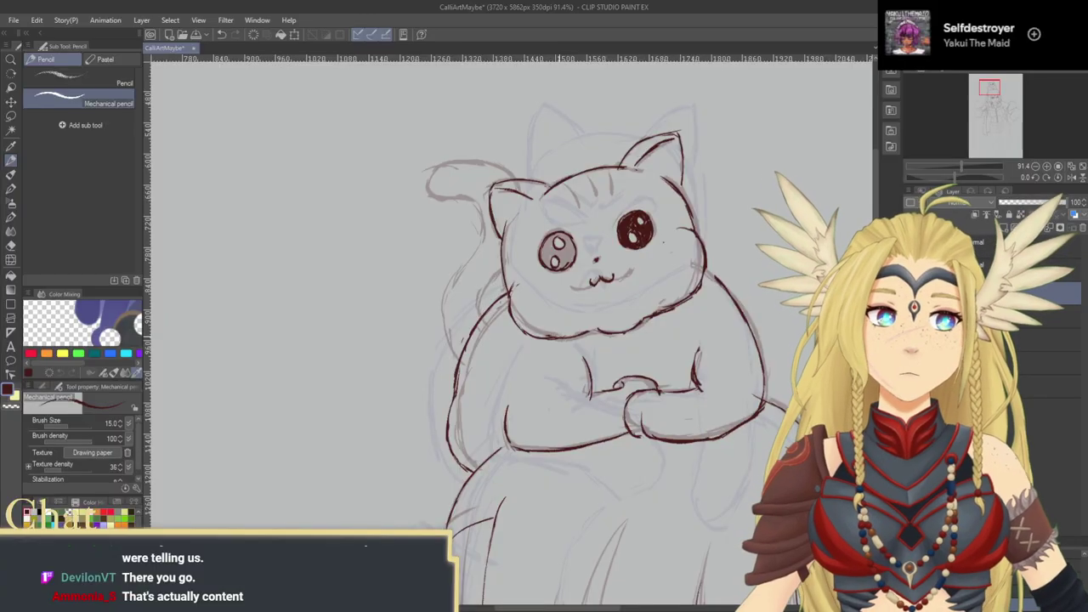
left_click_drag(563, 252, 568, 269)
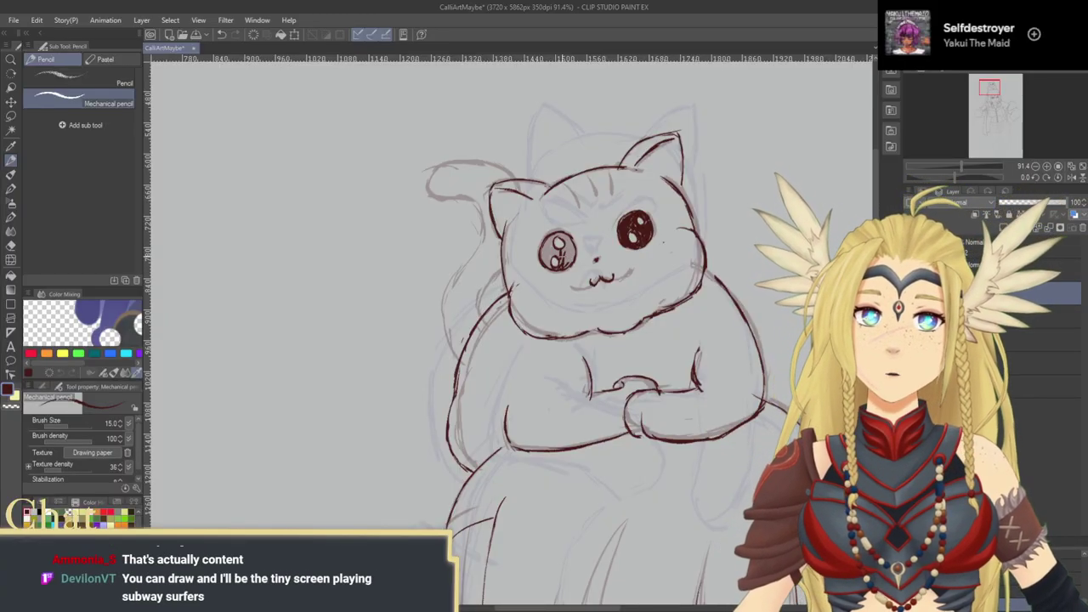
key("ctrl+z")
mouse_move(562, 257)
left_mouse_down()
mouse_move(577, 293)
mouse_move(584, 284)
mouse_move(577, 263)
mouse_move(554, 268)
mouse_move(554, 292)
mouse_move(577, 287)
mouse_move(556, 270)
mouse_move(558, 288)
left_mouse_up()
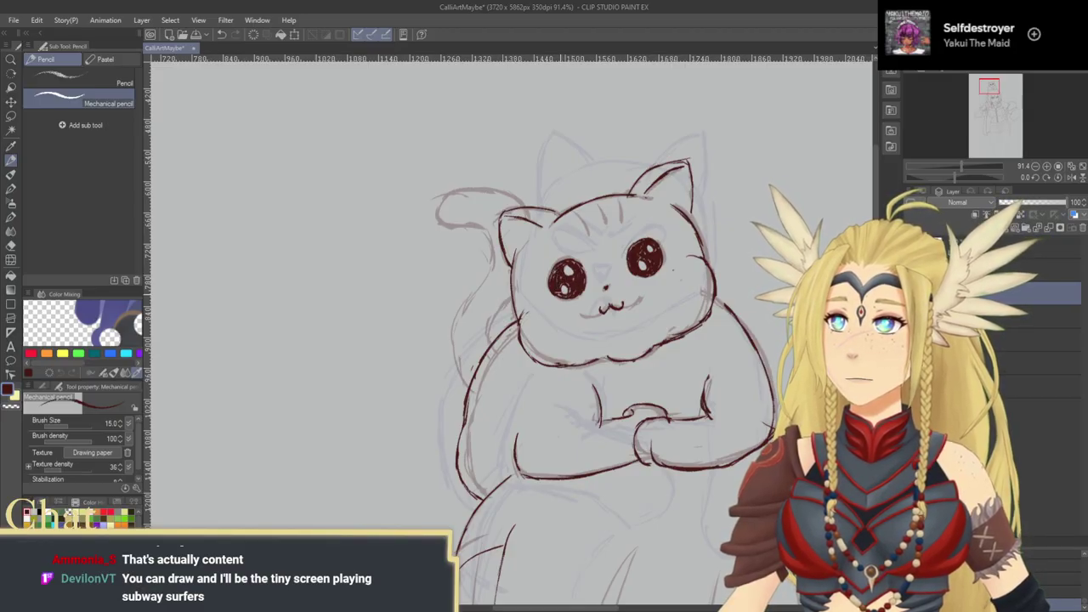
left_click_drag(553, 269, 558, 281)
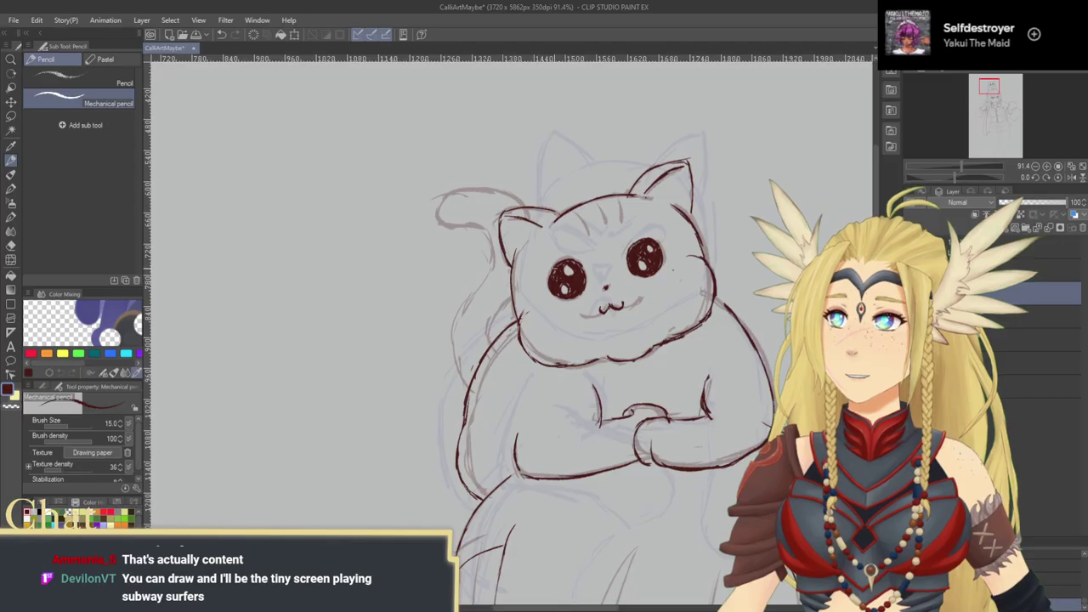
Step: Ink the cat's tail from behind its body up along the curve and around the curled tip to the ear
left_click_drag(669, 382, 600, 375)
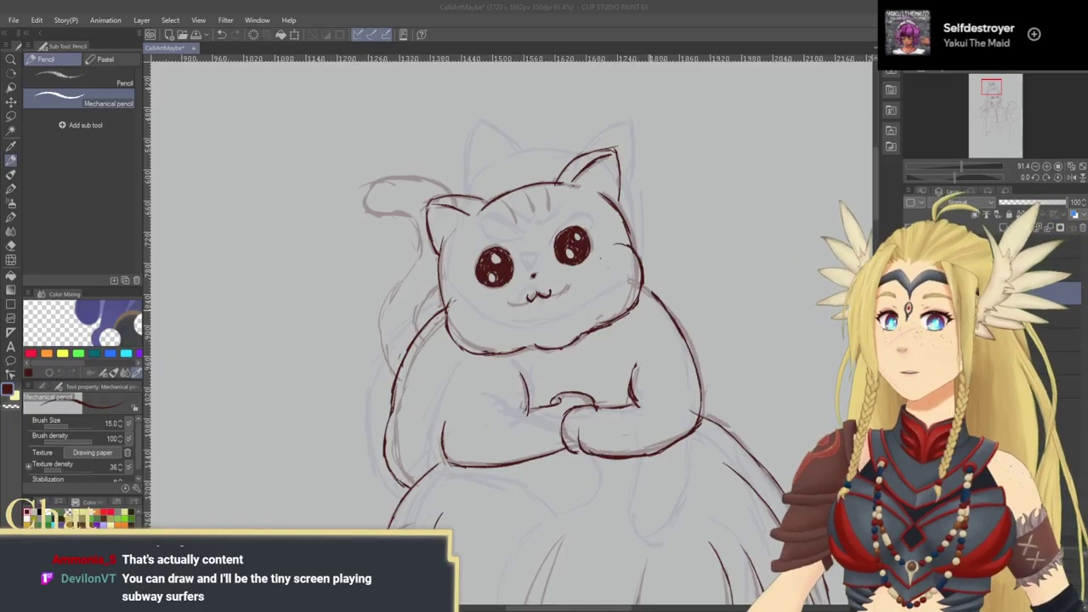
left_click(634, 340)
left_click_drag(531, 324, 631, 338)
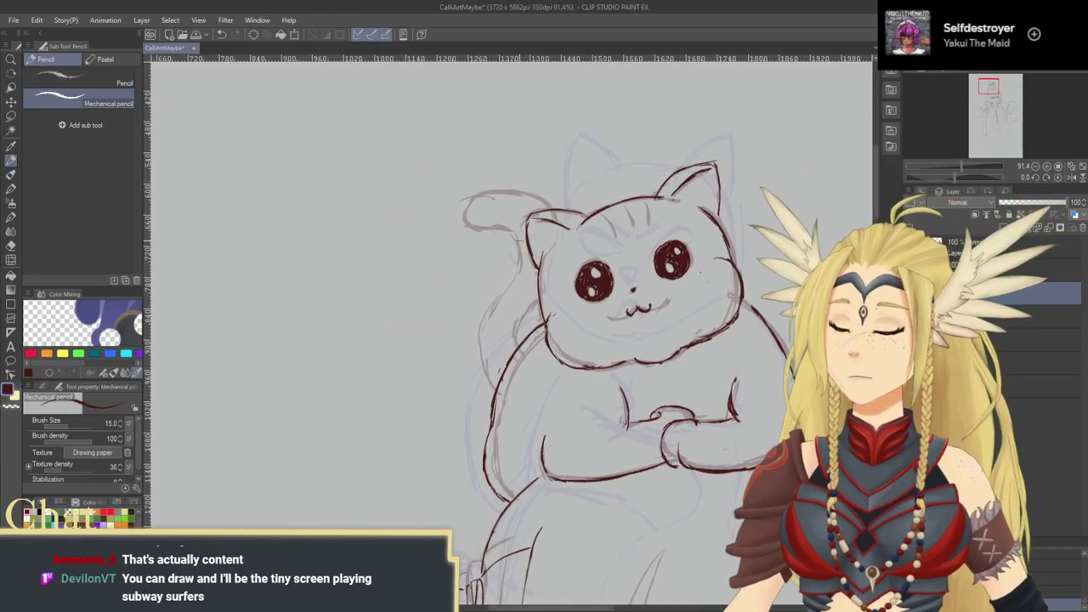
mouse_move(518, 252)
left_mouse_down()
mouse_move(548, 227)
mouse_move(509, 308)
mouse_move(517, 371)
left_mouse_up()
mouse_move(588, 313)
left_mouse_down()
mouse_move(552, 327)
mouse_move(517, 309)
mouse_move(507, 345)
left_mouse_up()
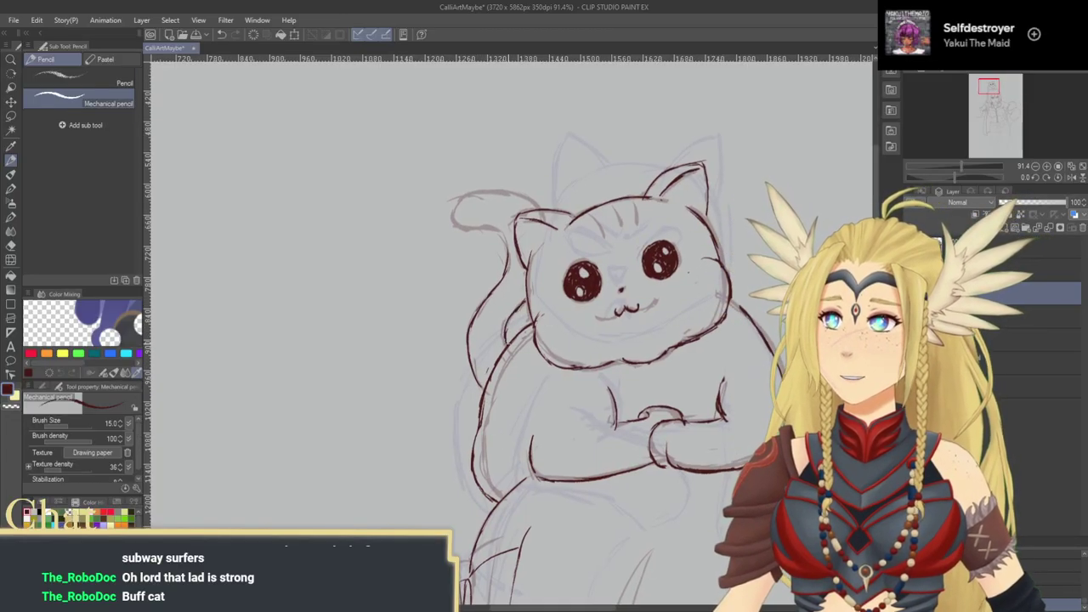
mouse_move(501, 250)
left_mouse_down()
mouse_move(516, 289)
mouse_move(515, 274)
mouse_move(470, 268)
mouse_move(464, 246)
mouse_move(480, 230)
mouse_move(551, 239)
mouse_move(465, 236)
left_mouse_up()
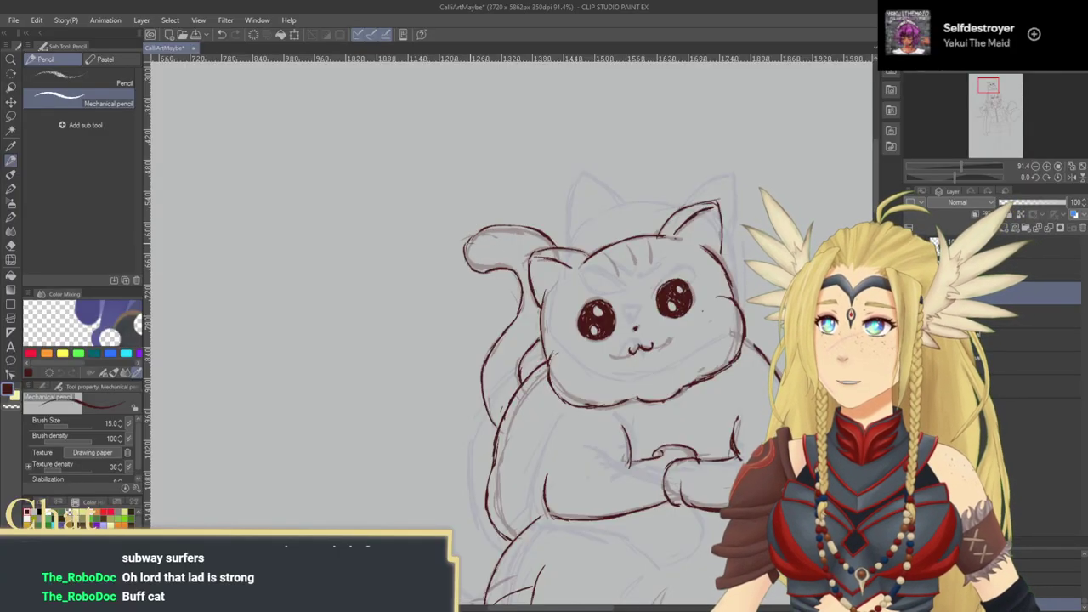
mouse_move(497, 225)
left_mouse_down()
mouse_move(535, 231)
mouse_move(537, 249)
left_mouse_up()
Step: Review the inked cat, the character's hair and the overall figure for areas that still need line art
left_click_drag(638, 507, 552, 323)
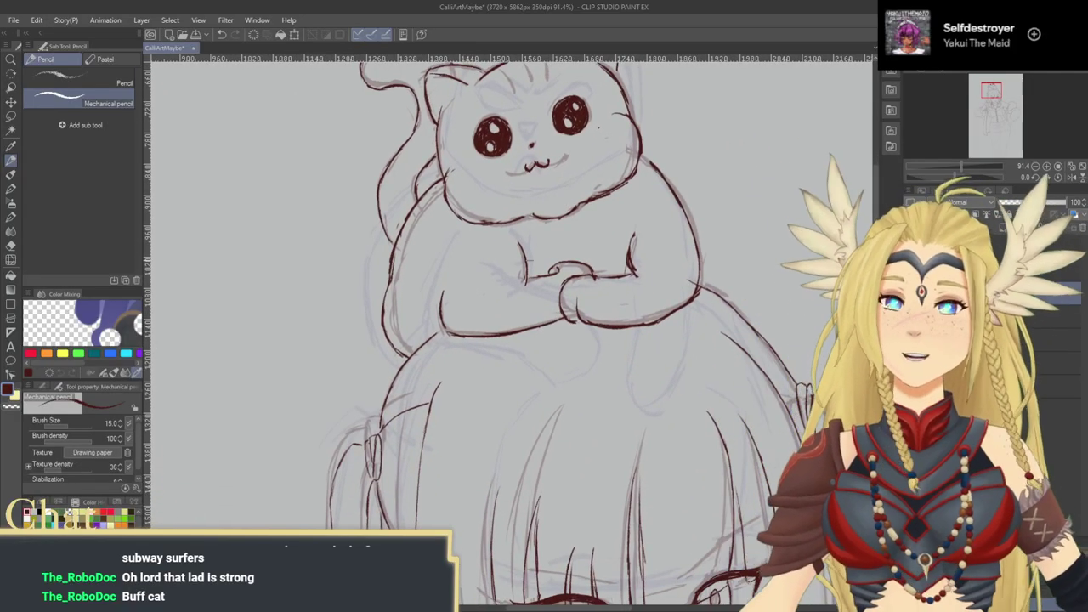
left_click_drag(491, 368, 515, 388)
left_click_drag(462, 323, 492, 359)
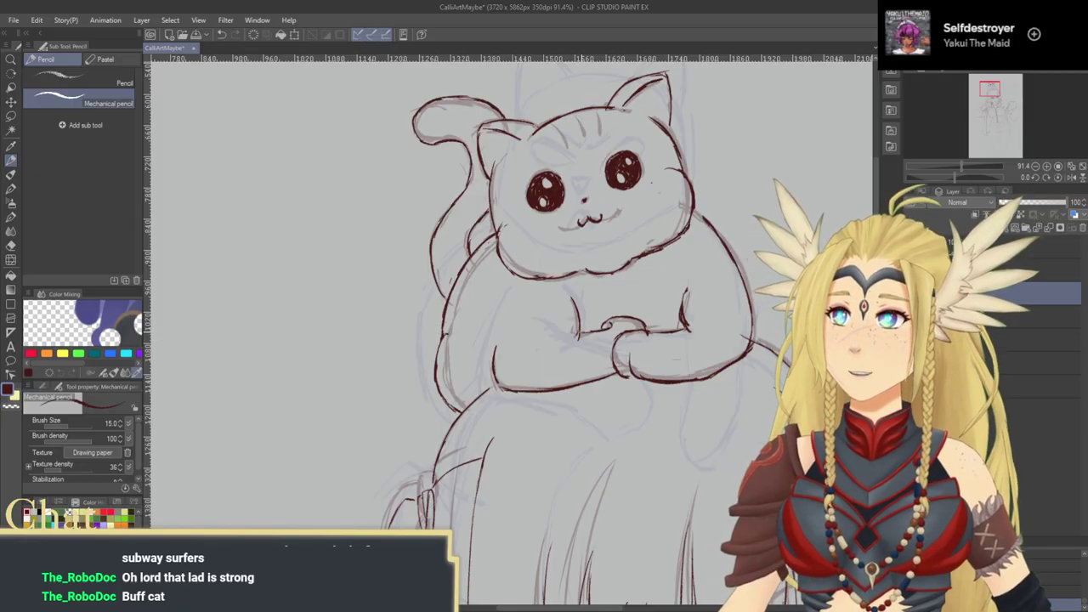
left_click_drag(561, 459, 535, 306)
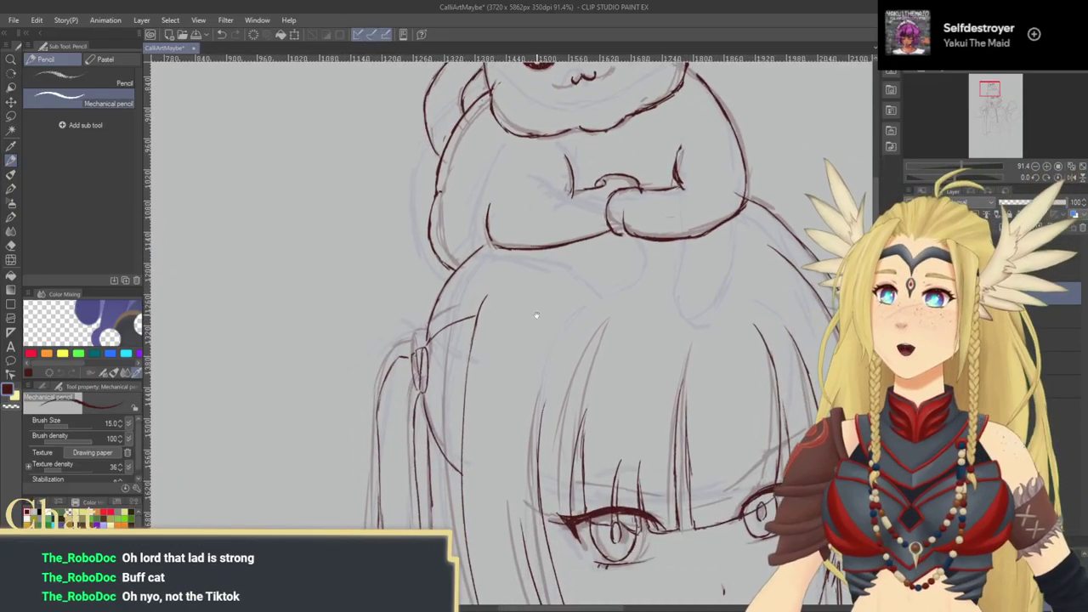
left_click_drag(633, 344, 600, 464)
left_click_drag(714, 409, 602, 468)
mouse_move(476, 358)
left_mouse_down()
mouse_move(553, 380)
mouse_move(607, 285)
left_mouse_up()
left_click_drag(549, 391, 489, 231)
left_click_drag(550, 309, 519, 361)
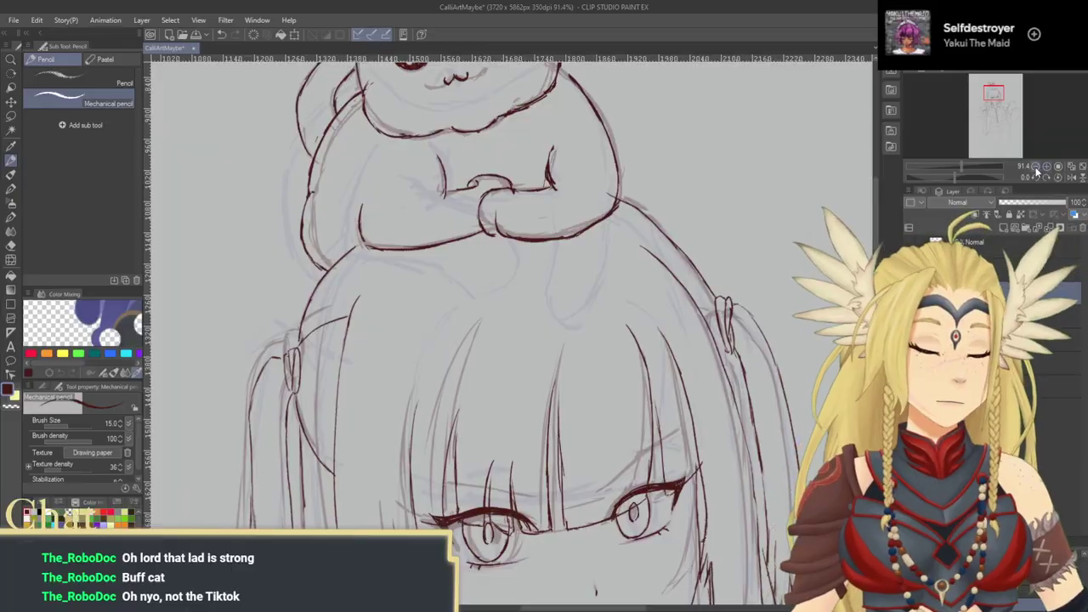
left_click(1036, 167)
left_click(1036, 167)
left_click(1036, 167)
left_click_drag(587, 433, 644, 323)
mouse_move(637, 521)
left_mouse_down()
mouse_move(648, 372)
mouse_move(625, 362)
mouse_move(651, 382)
left_mouse_up()
left_click_drag(588, 503, 646, 369)
left_click_drag(702, 477, 629, 424)
scroll(629, 422, "up", 8)
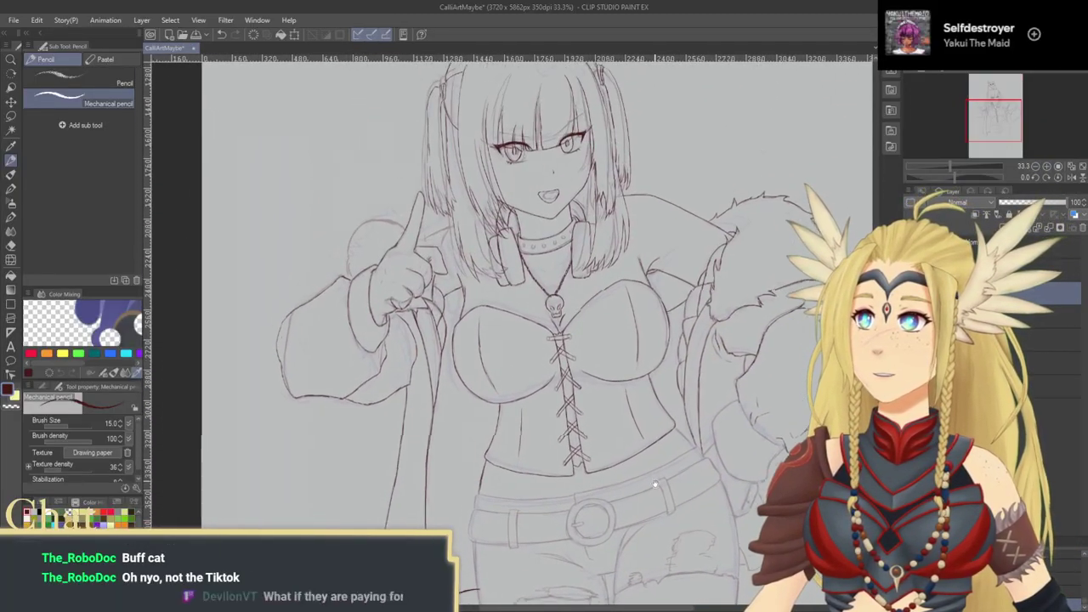
mouse_move(699, 381)
left_mouse_down()
mouse_move(708, 404)
mouse_move(734, 384)
left_mouse_up()
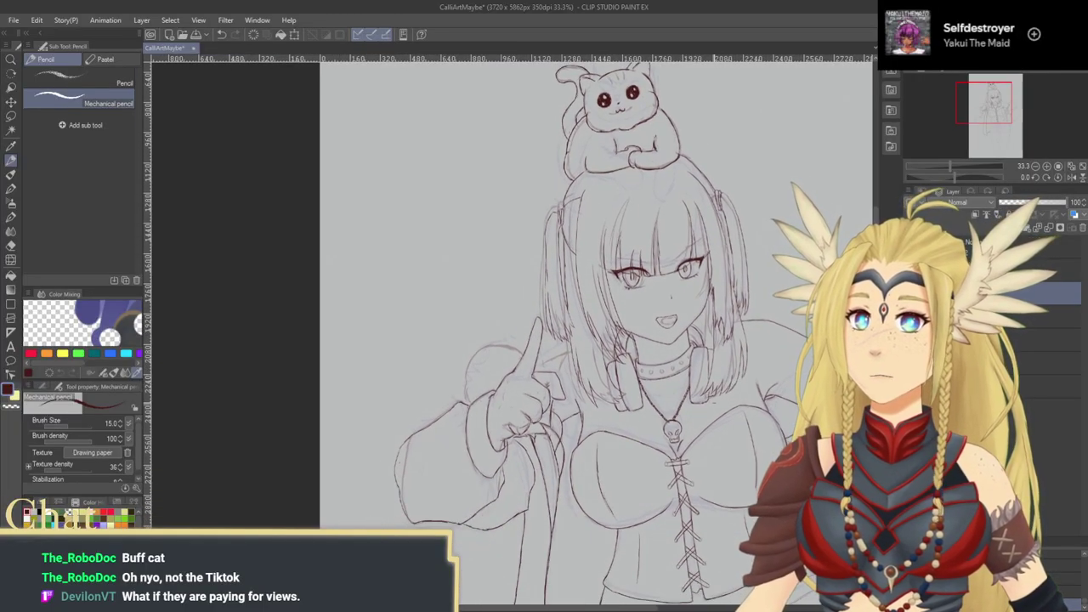
Step: Ink the shoulder line between the raised index finger and the hair with the Mechanical pencil
left_click(11, 60)
mouse_move(343, 260)
left_mouse_down()
mouse_move(585, 332)
mouse_move(555, 323)
left_mouse_up()
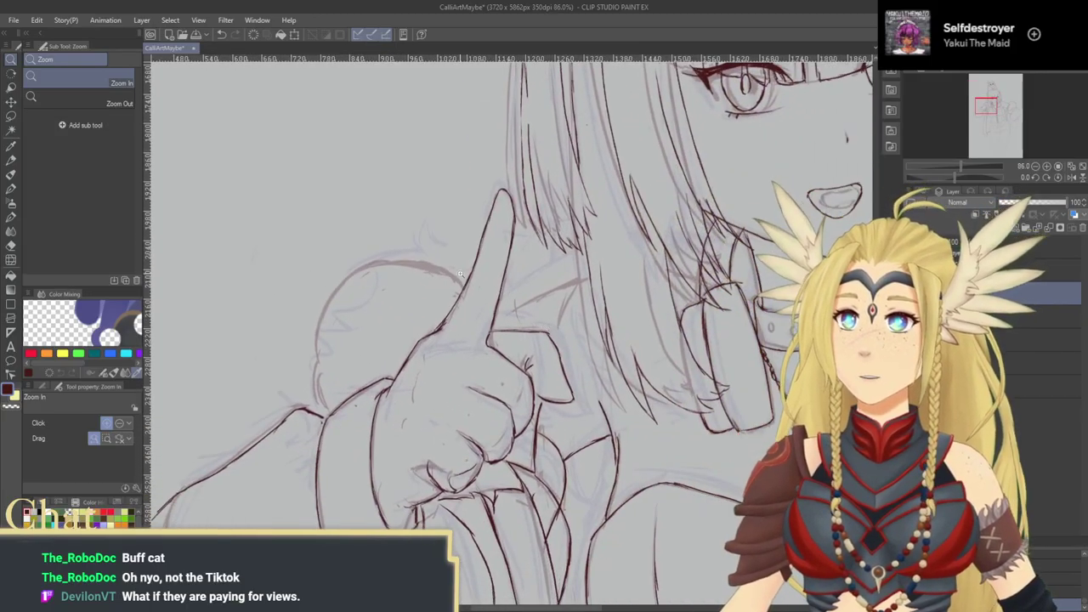
left_click(12, 147)
left_click(12, 160)
left_click_drag(371, 180, 365, 178)
mouse_move(494, 302)
left_mouse_down()
mouse_move(570, 275)
mouse_move(529, 295)
left_mouse_up()
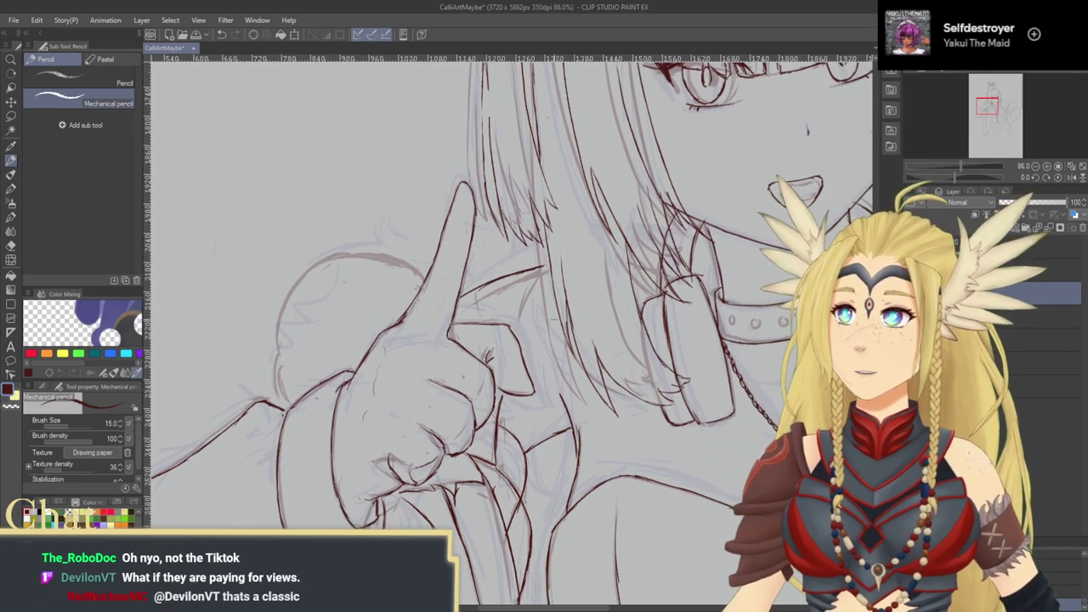
left_click_drag(563, 362, 563, 374)
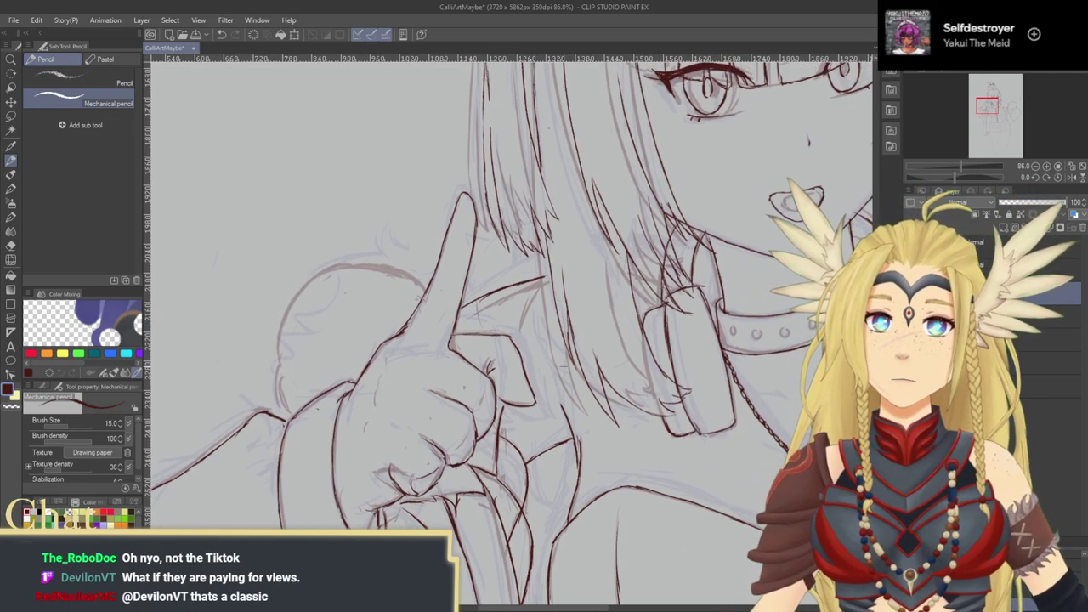
Step: Ink the fur trim along the rounded coat collar behind the raised index finger, ending where it meets the sleeve
left_click_drag(432, 373, 654, 357)
left_click_drag(620, 248, 599, 259)
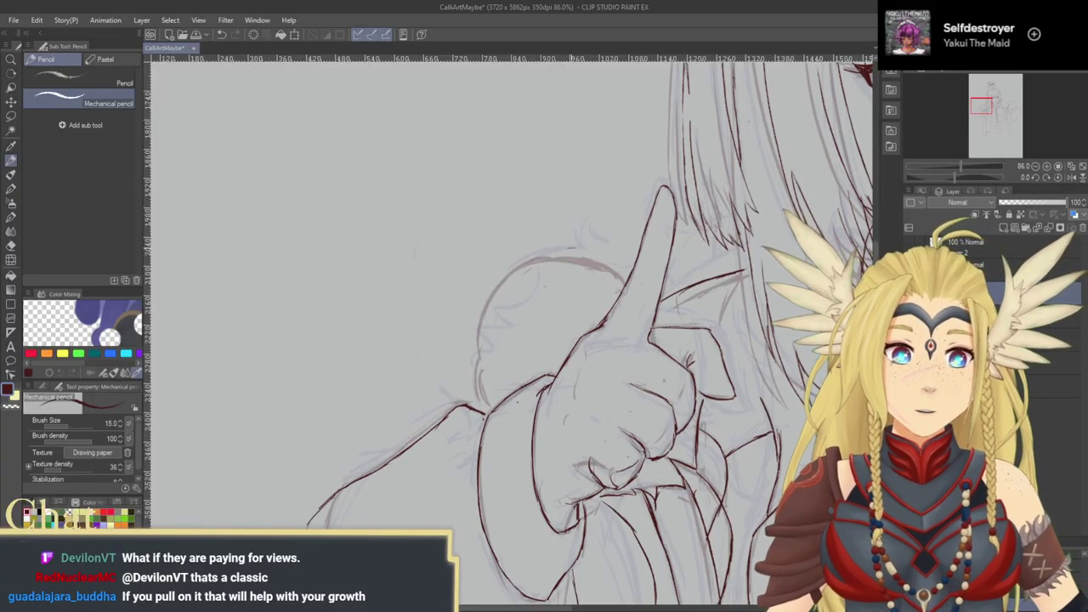
mouse_move(536, 247)
left_mouse_down()
mouse_move(507, 264)
mouse_move(474, 323)
left_mouse_up()
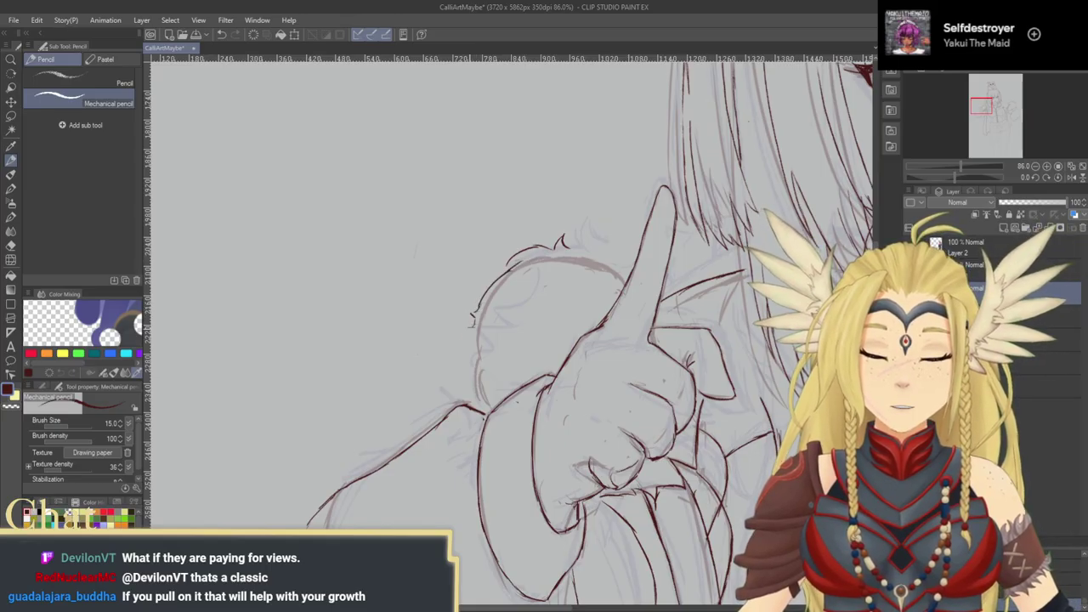
left_click_drag(467, 360, 473, 372)
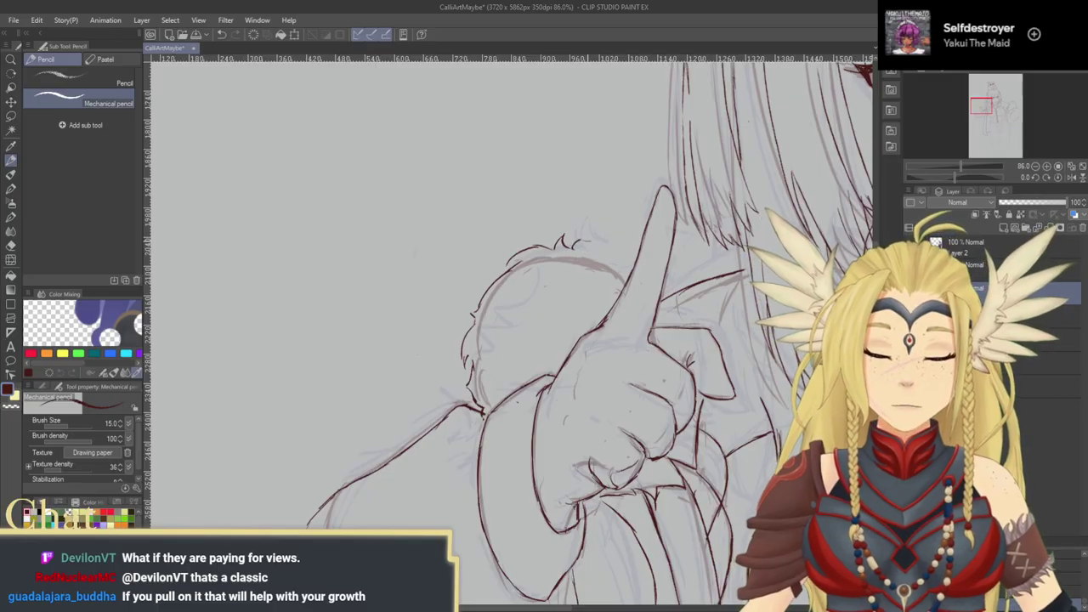
left_click_drag(595, 245, 616, 255)
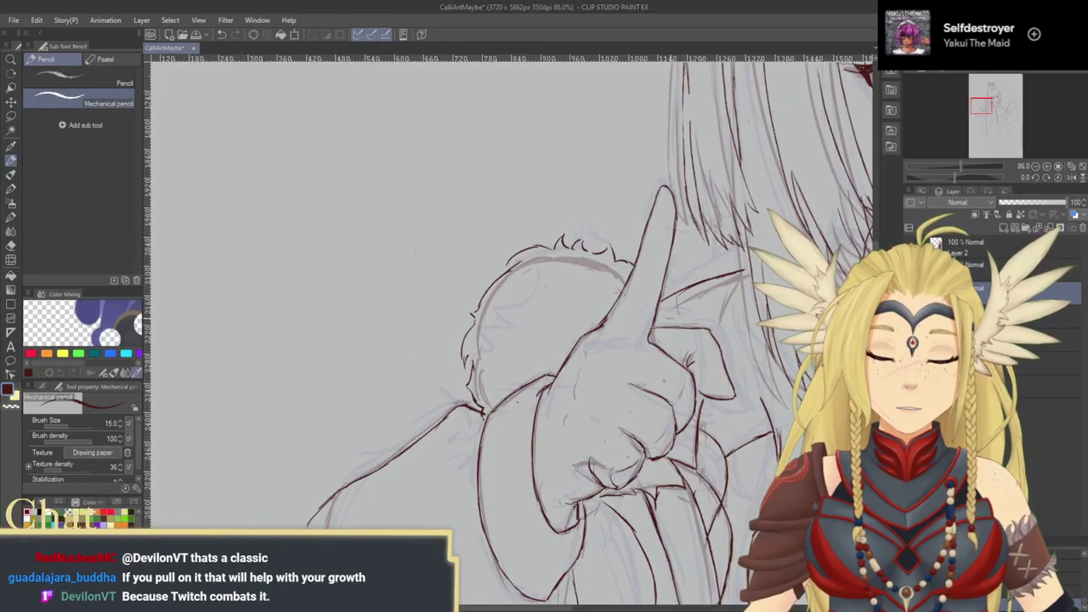
Step: Ink the coat's fur tufts beside the raised finger and between the forearm and the chest
left_click_drag(660, 300, 682, 324)
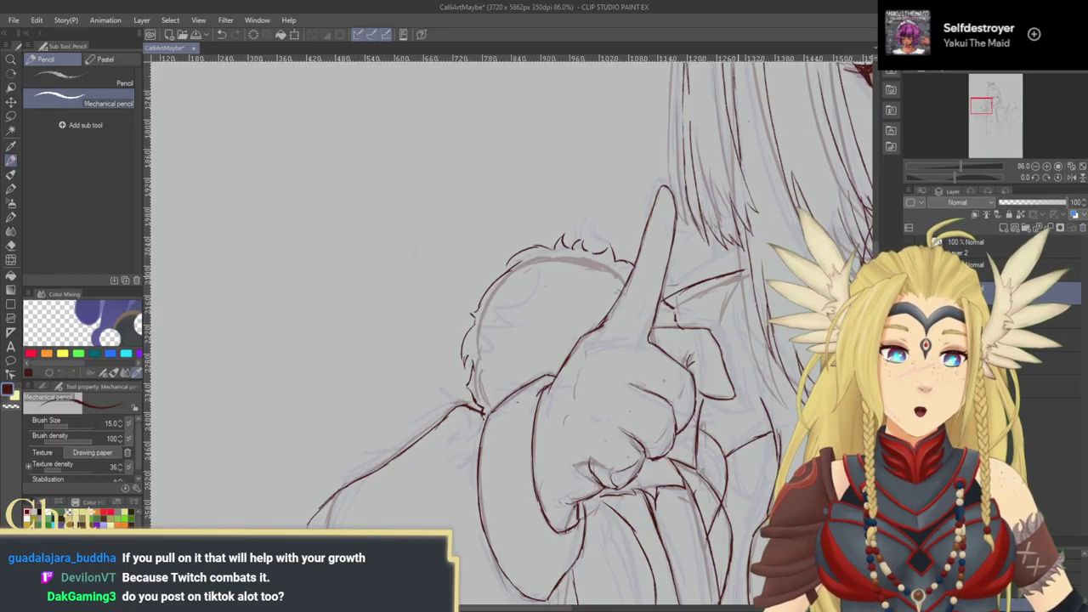
left_click_drag(768, 366, 678, 332)
key("ctrl+z")
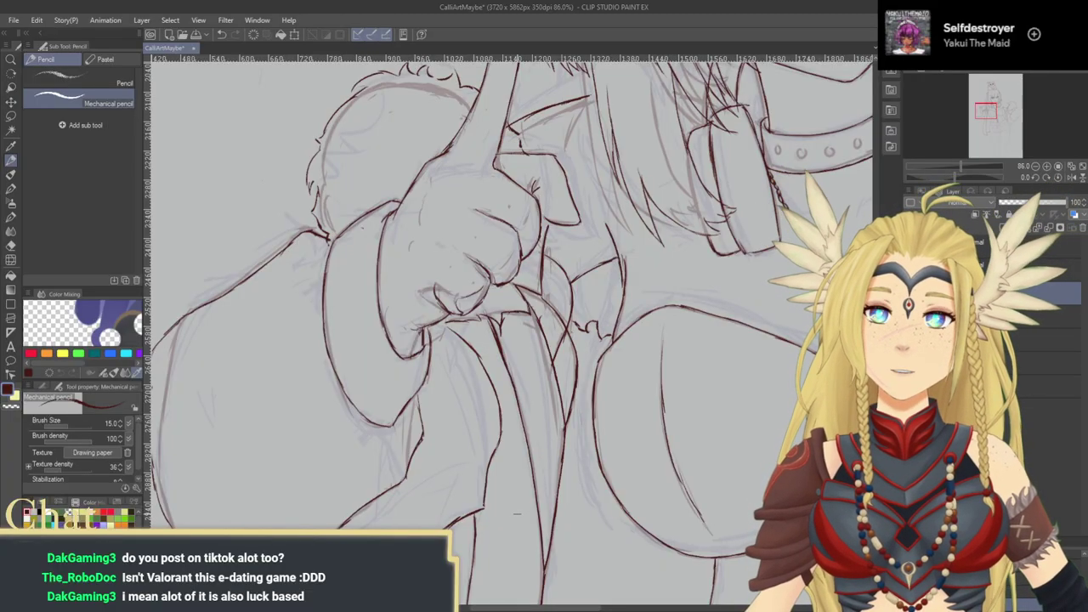
Step: Ink the fur tufts of the coat trim between the chest and the opposite arm
left_click_drag(633, 284, 546, 348)
left_click_drag(668, 396, 425, 259)
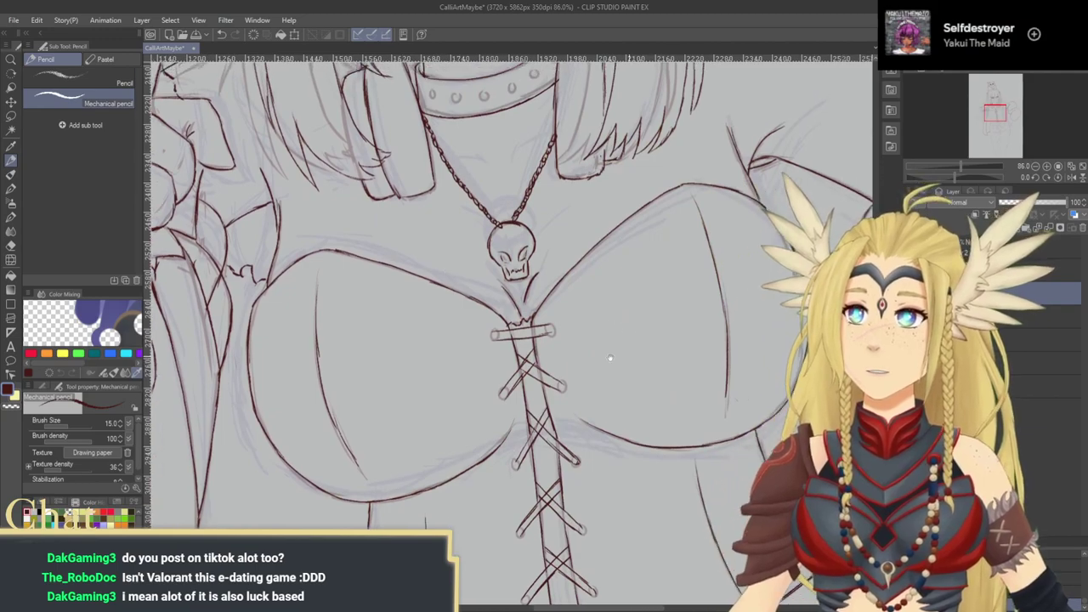
left_click_drag(637, 357, 411, 457)
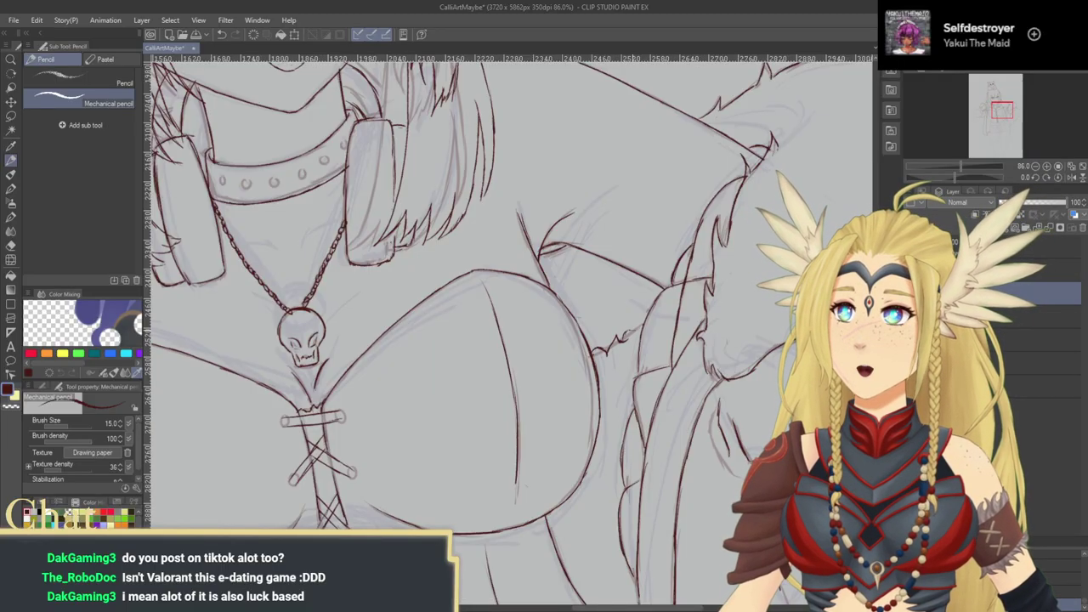
left_click_drag(607, 317, 646, 394)
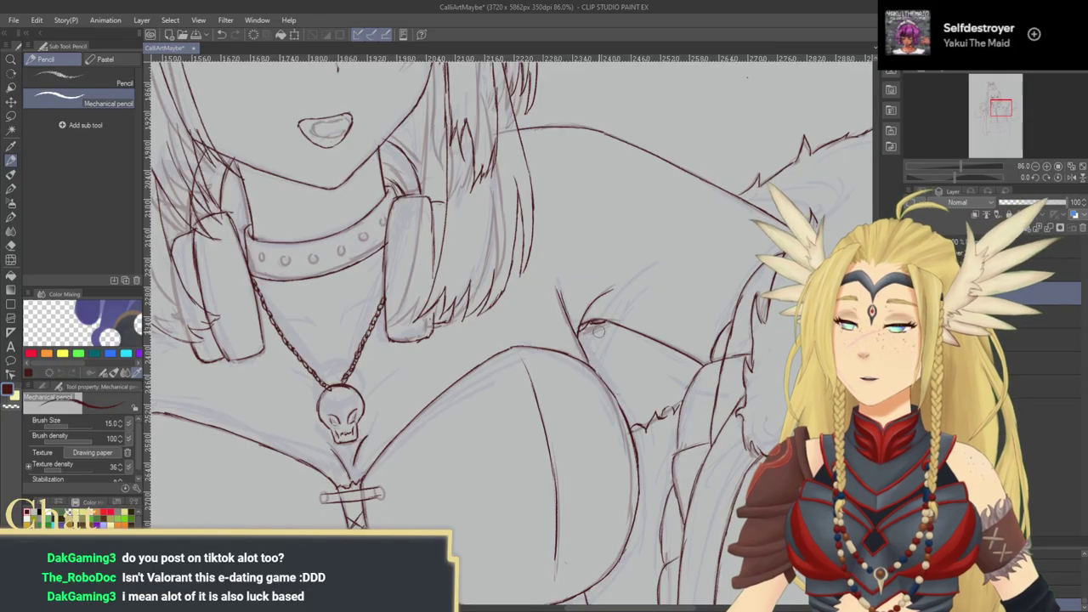
left_click_drag(612, 391, 554, 399)
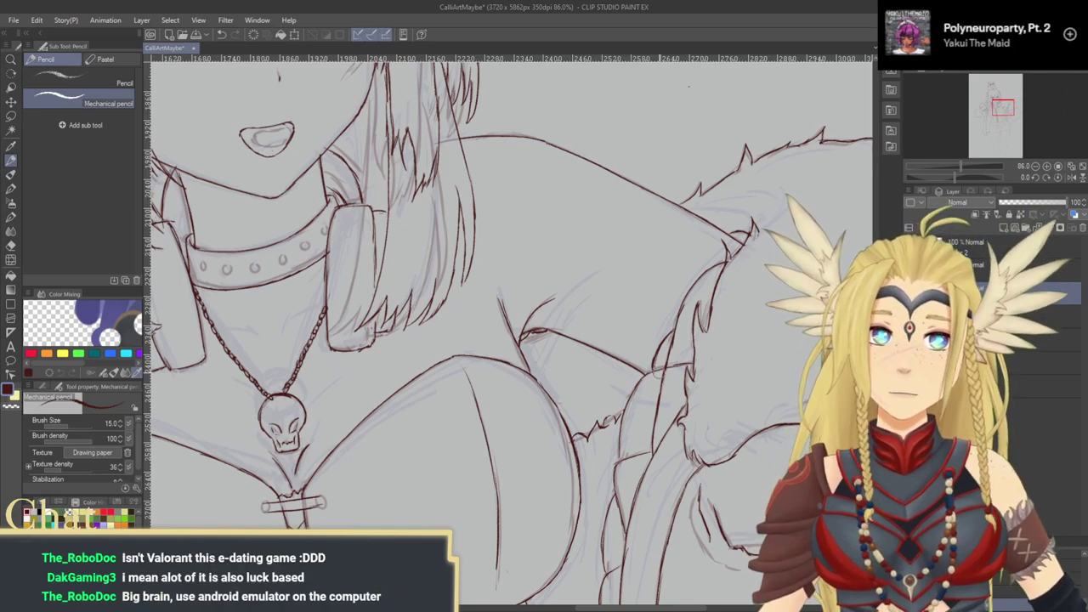
left_click_drag(423, 423, 581, 338)
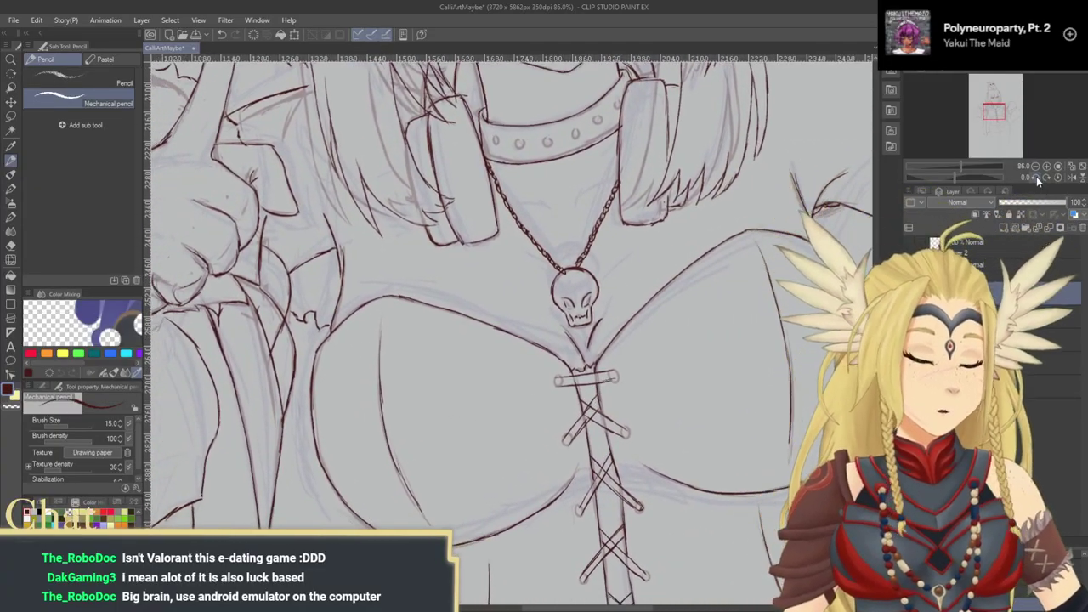
Step: Rotate the canvas to -35 degrees and ink the top's upper edge toward the lacing below the skull pendant
left_click(1034, 179)
left_click(1034, 179)
left_click(1033, 179)
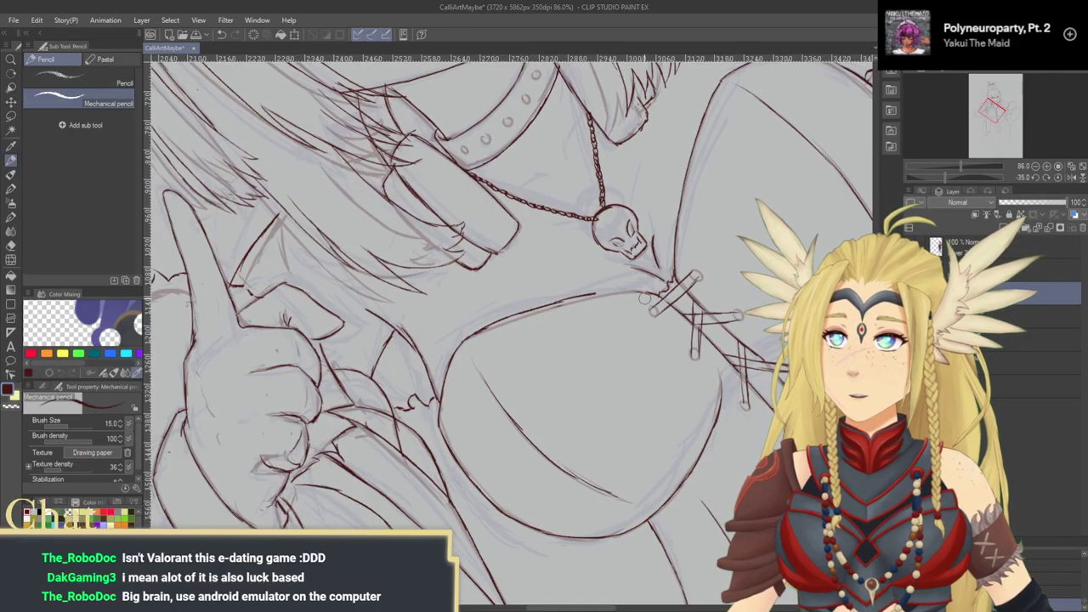
left_click_drag(595, 294, 638, 291)
Step: Ink the small shape below the cuff at the hip and the short line joining the coat edge to the cuff
mouse_move(631, 404)
left_mouse_down()
mouse_move(594, 405)
mouse_move(476, 287)
left_mouse_up()
mouse_move(590, 426)
left_mouse_down()
mouse_move(438, 244)
mouse_move(270, 269)
mouse_move(274, 361)
left_mouse_up()
mouse_move(735, 149)
left_mouse_down()
mouse_move(661, 254)
mouse_move(493, 391)
mouse_move(468, 332)
left_mouse_up()
left_click_drag(574, 343, 587, 395)
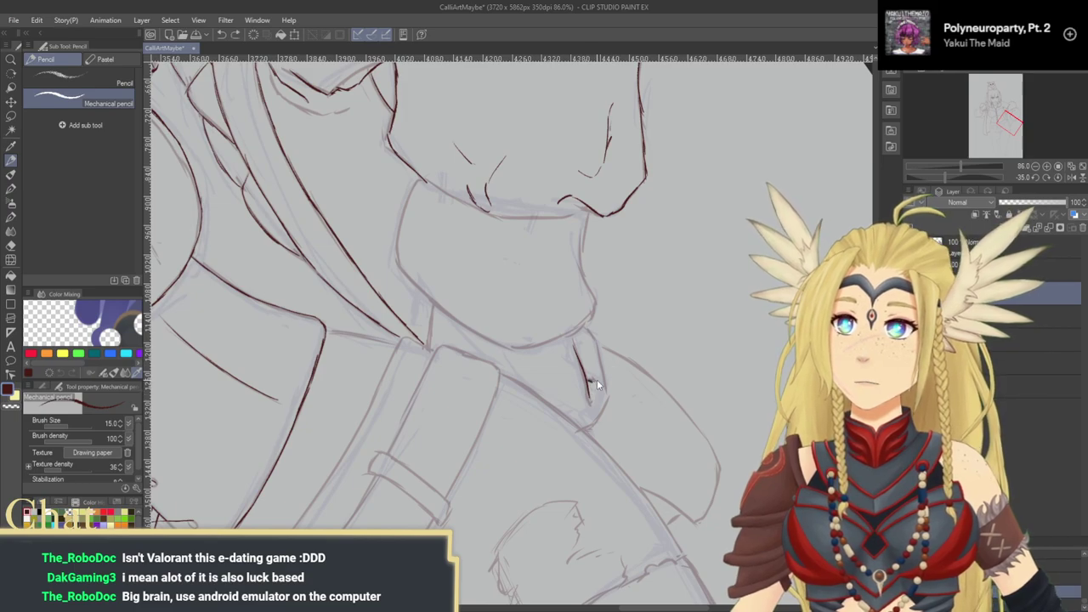
mouse_move(582, 325)
left_mouse_down()
mouse_move(608, 397)
mouse_move(595, 420)
mouse_move(626, 395)
left_mouse_up()
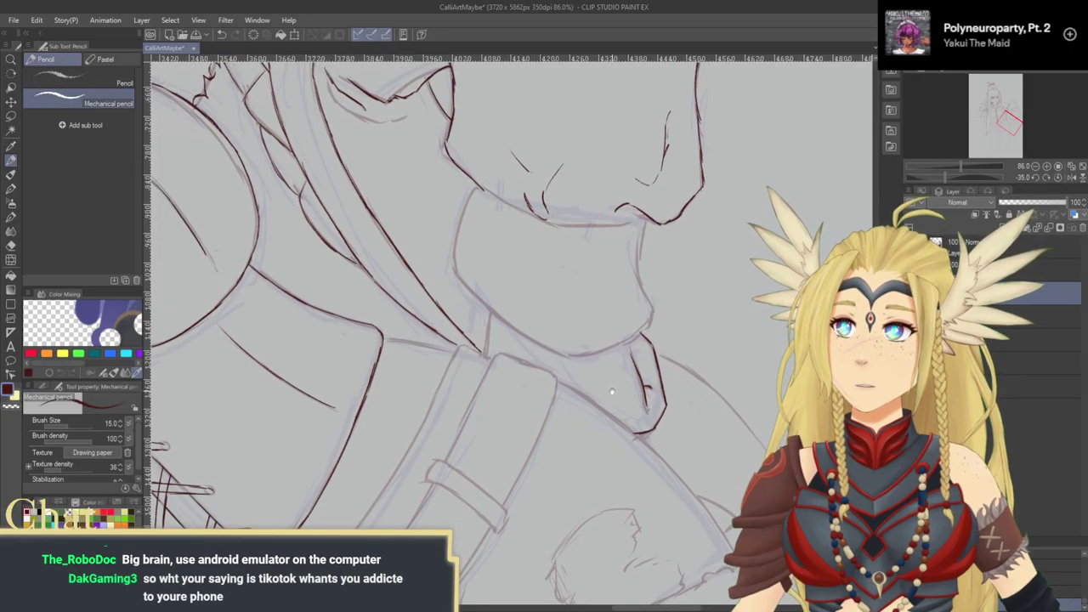
left_click_drag(491, 316, 485, 360)
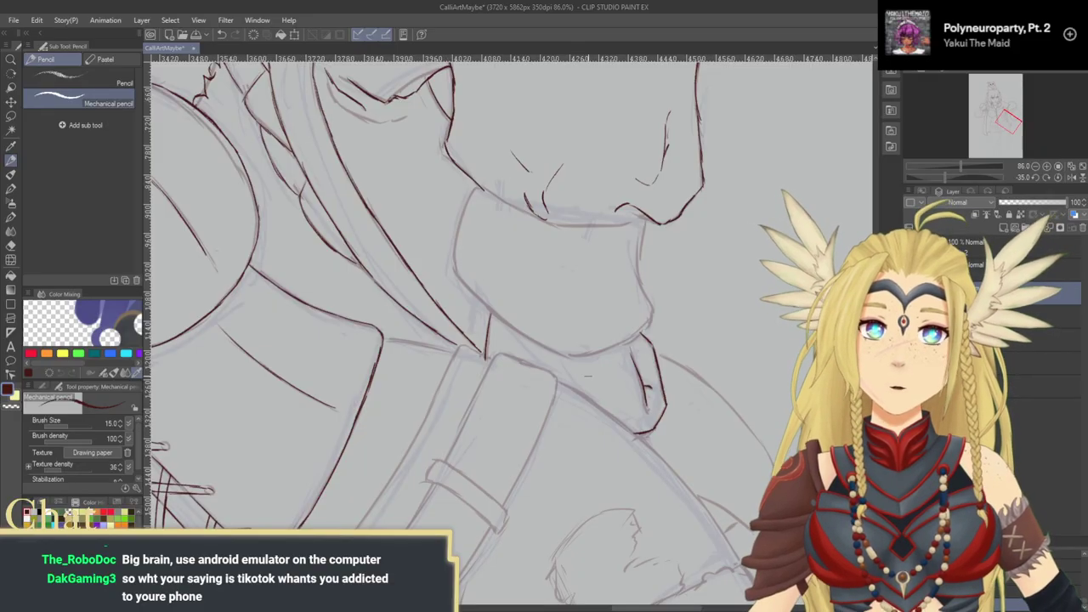
Step: Reset the canvas rotation and ink the cuff's gathered edge beneath the sleeve and its outer side
left_click(1060, 177)
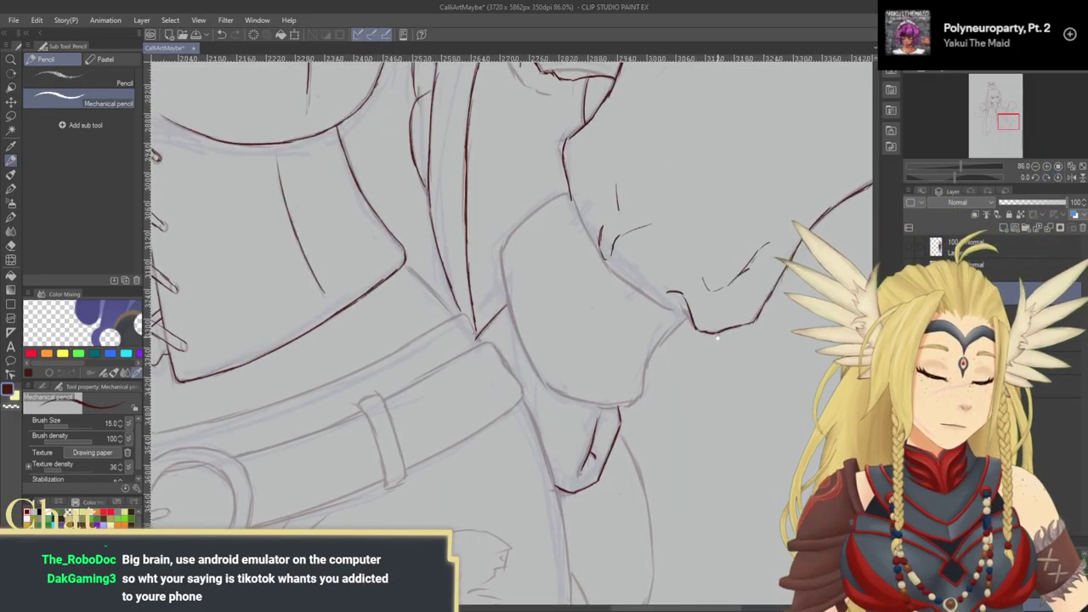
left_click_drag(584, 272, 547, 181)
left_click_drag(547, 133, 567, 205)
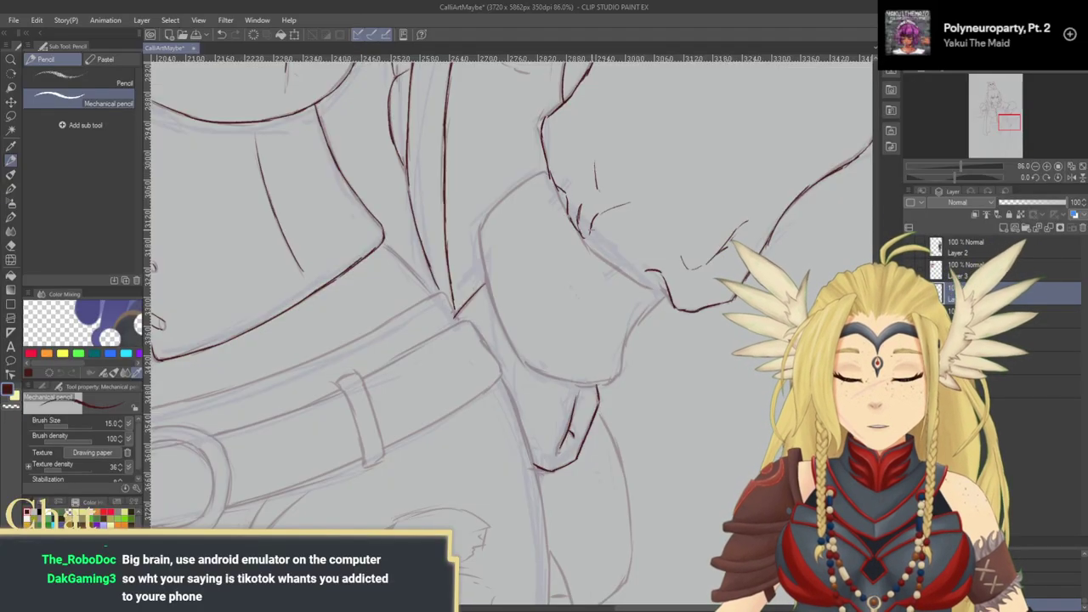
left_click_drag(588, 243, 606, 261)
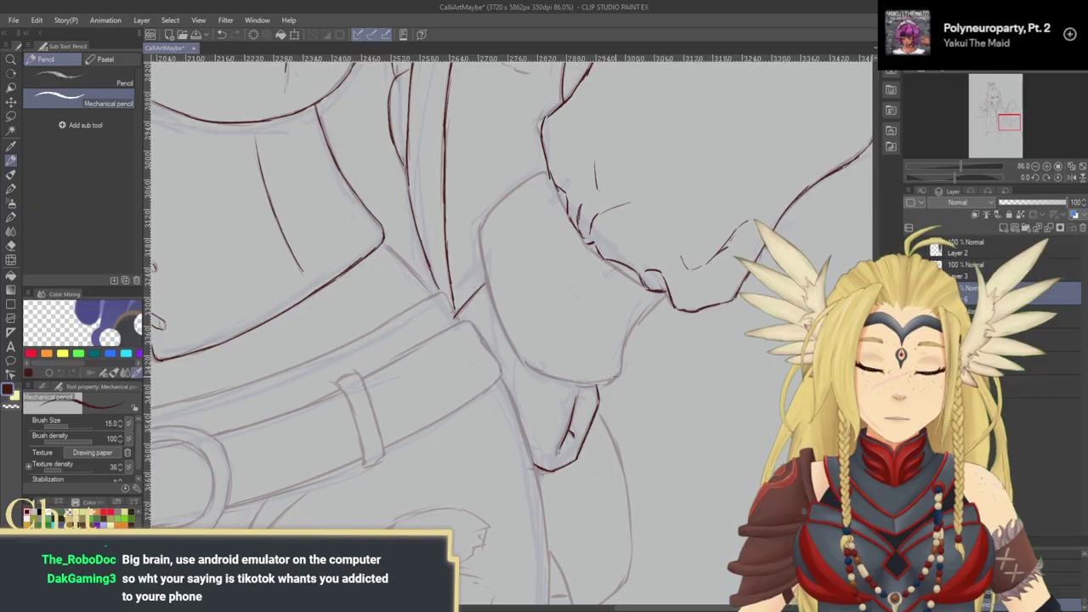
left_click_drag(627, 345, 659, 299)
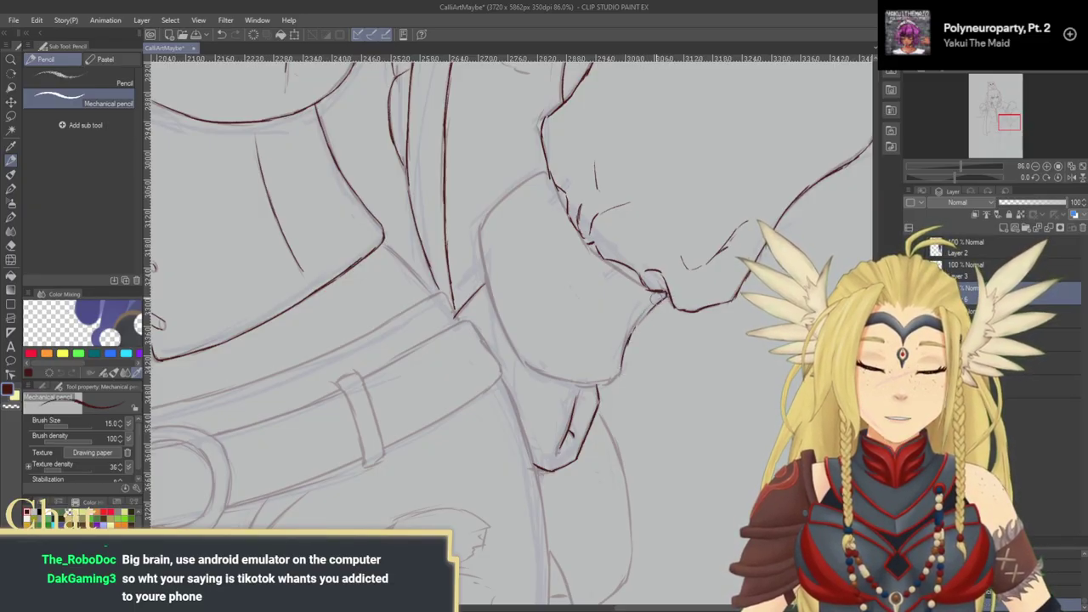
left_click_drag(627, 345, 619, 374)
Step: Ink the cuff's inner side and lower edge, undoing strokes that miss the sketch
mouse_move(479, 229)
left_mouse_down()
mouse_move(515, 357)
mouse_move(462, 238)
left_mouse_up()
key("ctrl+z")
key("ctrl+z")
left_click_drag(444, 201, 458, 235)
mouse_move(444, 206)
left_mouse_down()
mouse_move(497, 288)
mouse_move(553, 325)
left_mouse_up()
key("ctrl+z")
left_click_drag(489, 312, 575, 333)
key("ctrl+z")
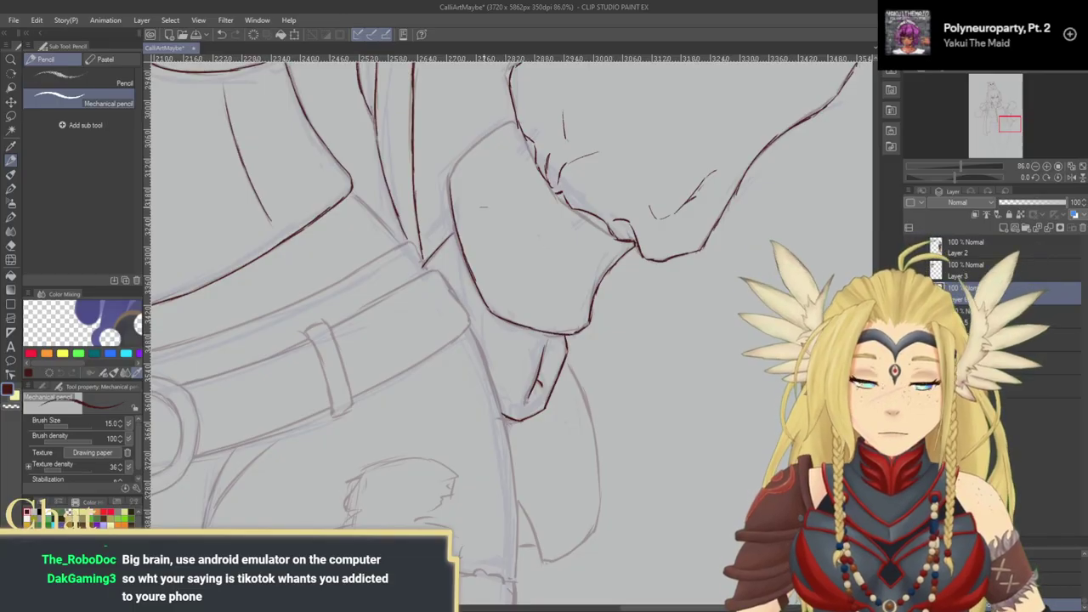
Step: Ink the cuff's upper inner corner up to the sleeve, undoing the surplus strokes
left_click_drag(459, 163, 503, 126)
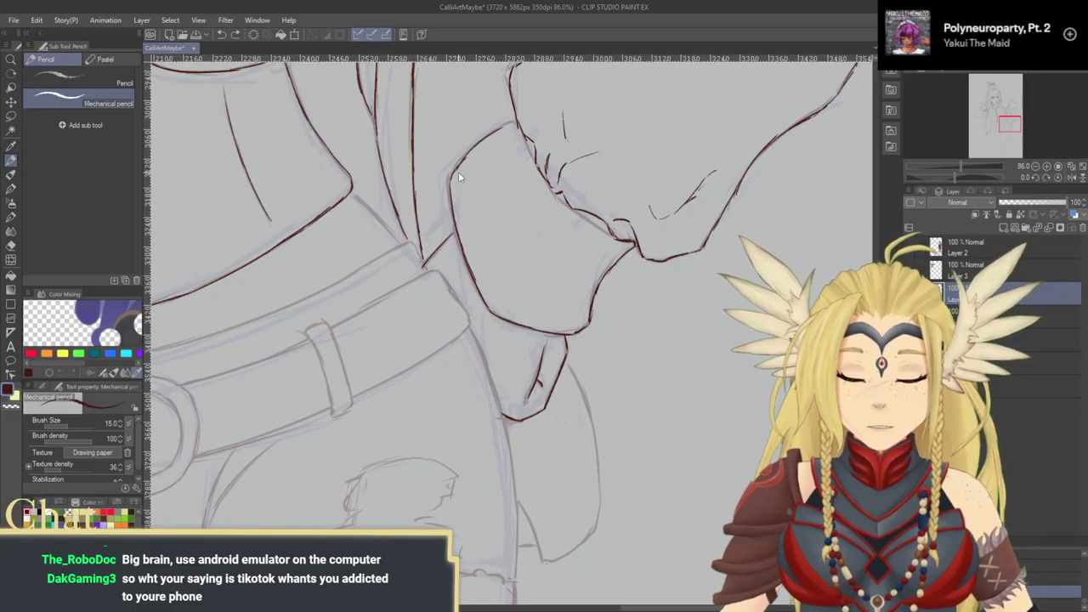
mouse_move(451, 182)
left_mouse_down()
mouse_move(459, 161)
mouse_move(510, 127)
left_mouse_up()
key("ctrl+z")
left_click_drag(451, 178, 477, 149)
key("ctrl+z")
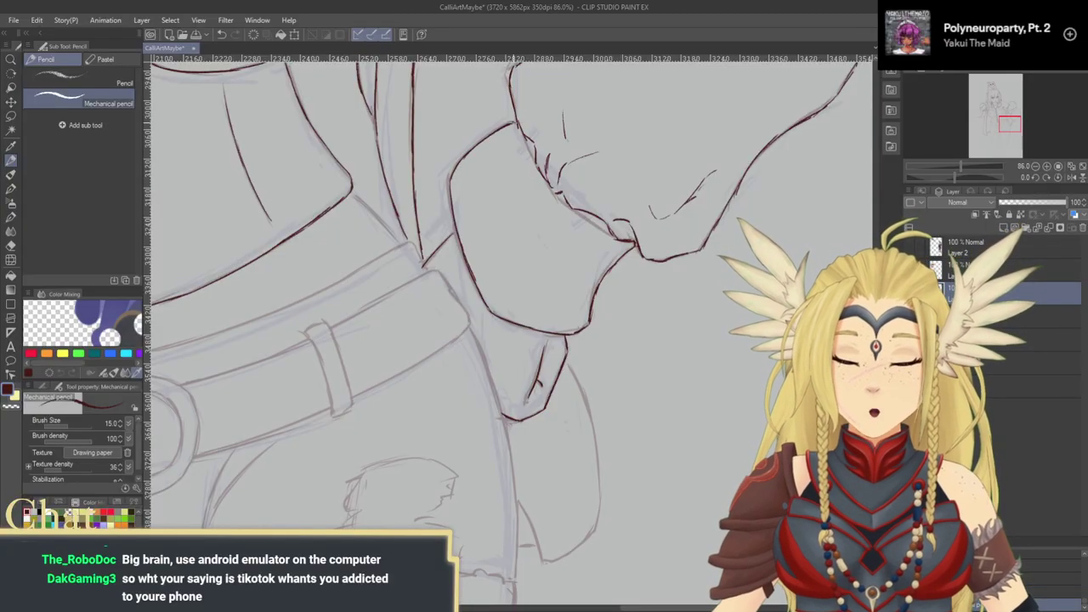
Step: Ink the waist line from the corset's lower corner down toward the belt
left_click_drag(537, 271, 645, 428)
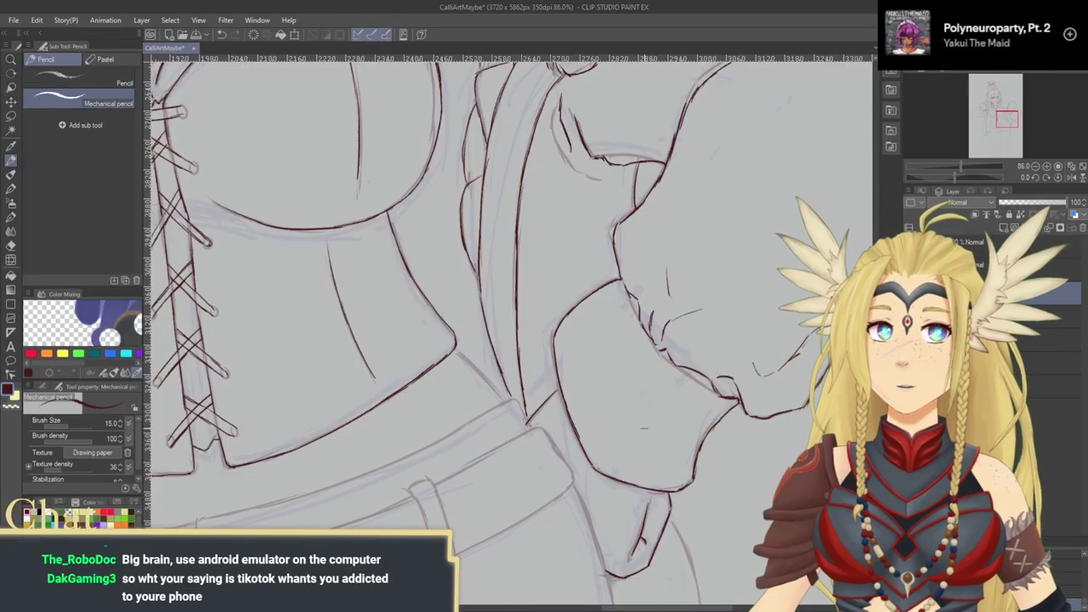
mouse_move(644, 428)
left_mouse_down()
mouse_move(717, 297)
mouse_move(619, 290)
left_mouse_up()
left_click_drag(571, 255, 535, 246)
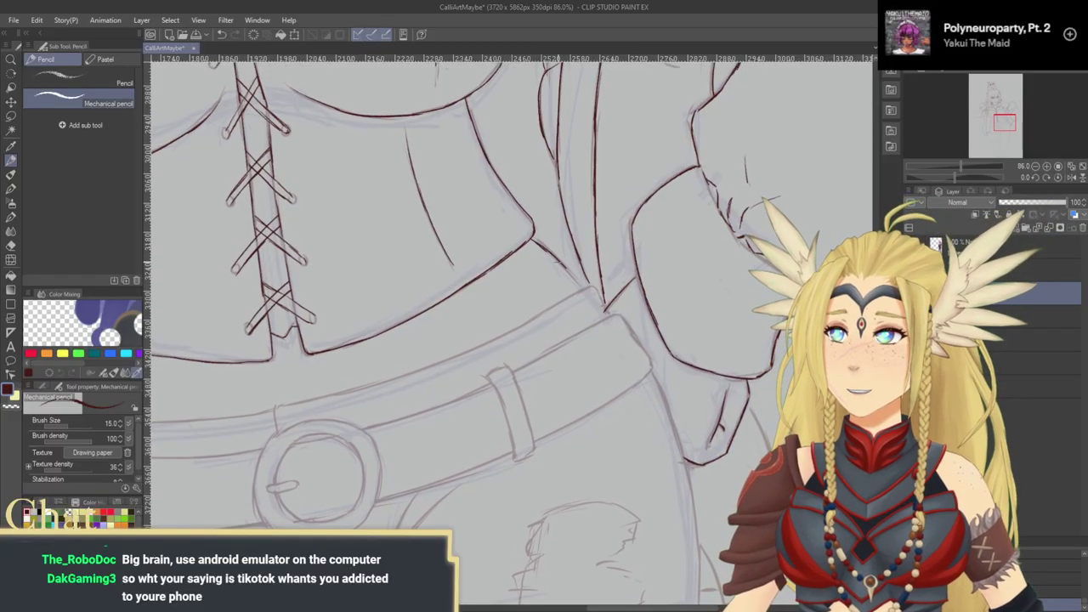
mouse_move(505, 298)
left_mouse_down()
mouse_move(621, 429)
mouse_move(765, 517)
left_mouse_up()
mouse_move(527, 325)
left_mouse_down()
mouse_move(571, 378)
mouse_move(529, 521)
left_mouse_up()
mouse_move(551, 404)
left_mouse_down()
mouse_move(462, 411)
mouse_move(568, 301)
mouse_move(505, 185)
left_mouse_up()
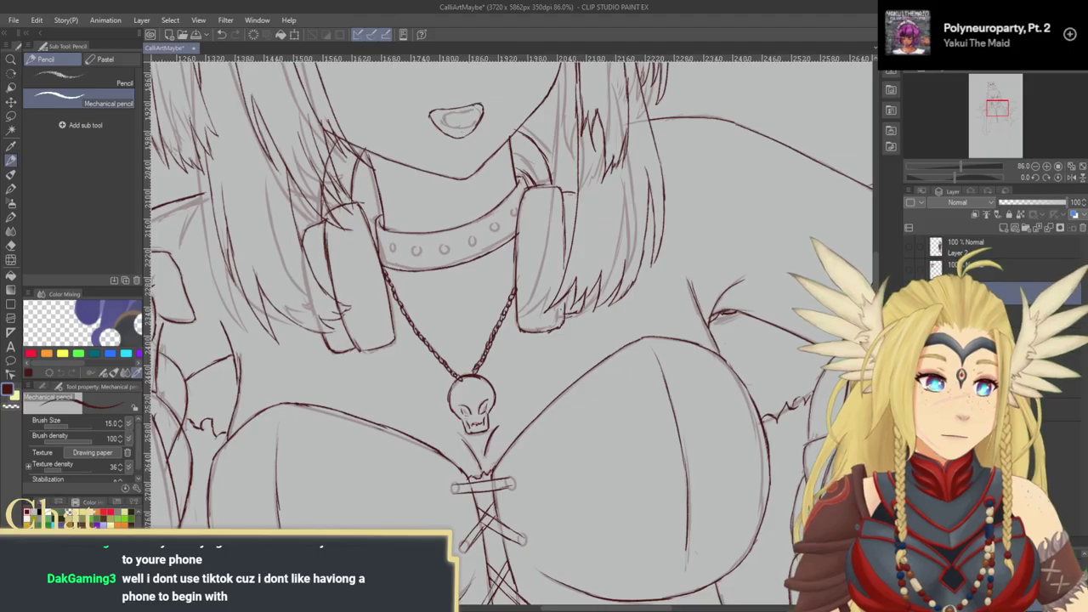
Step: Fade the rough sketch by lowering its layer opacity and toggle the line art layer's visibility to compare
mouse_move(1012, 204)
left_mouse_down()
mouse_move(1027, 231)
mouse_move(1008, 223)
mouse_move(1023, 219)
left_mouse_up()
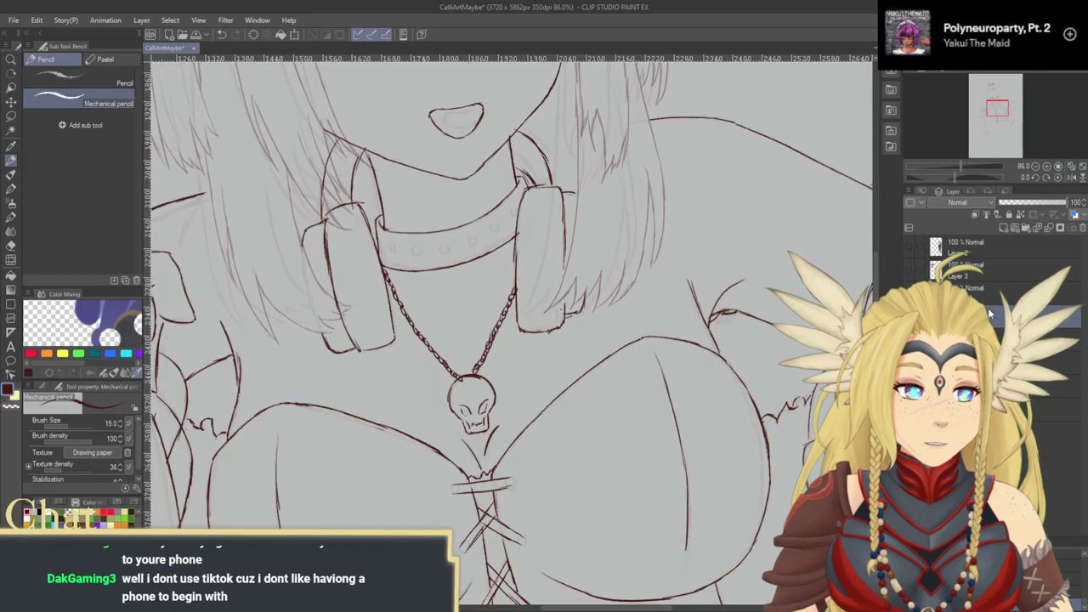
left_click(908, 316)
left_click(909, 317)
left_click(908, 316)
left_click(909, 316)
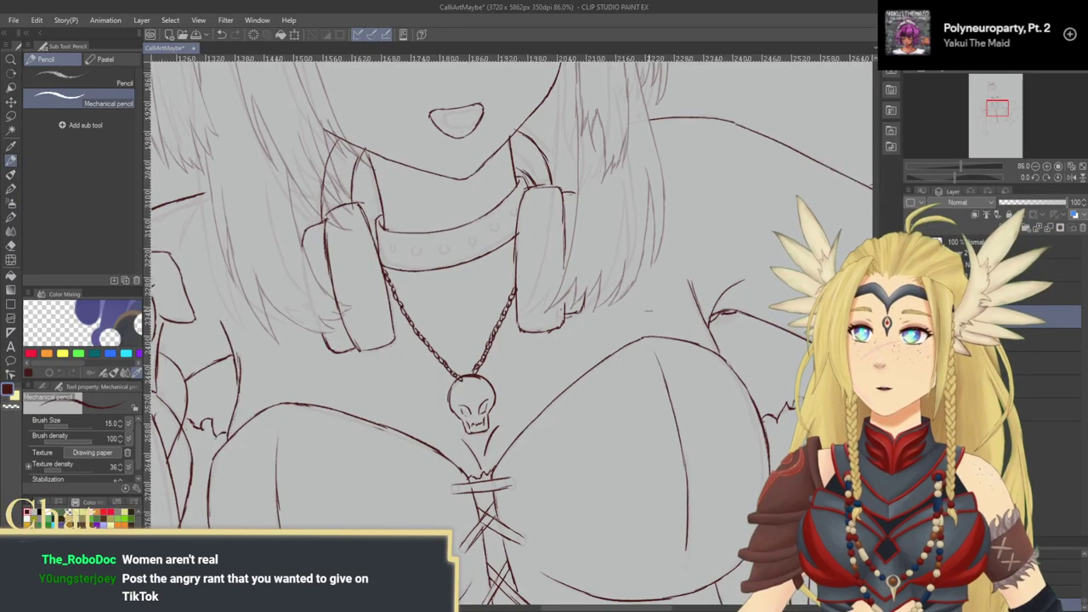
Step: Lower the line art layer's opacity to 46% and make the empty Layer 7 above it active
scroll(605, 381, "down", 8)
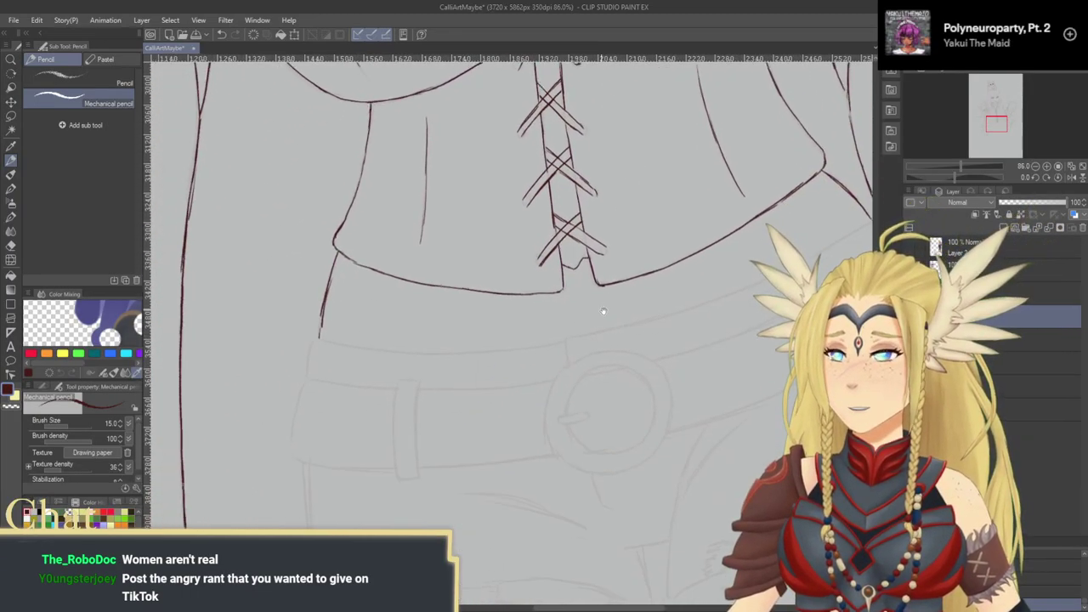
scroll(579, 382, "up", 4)
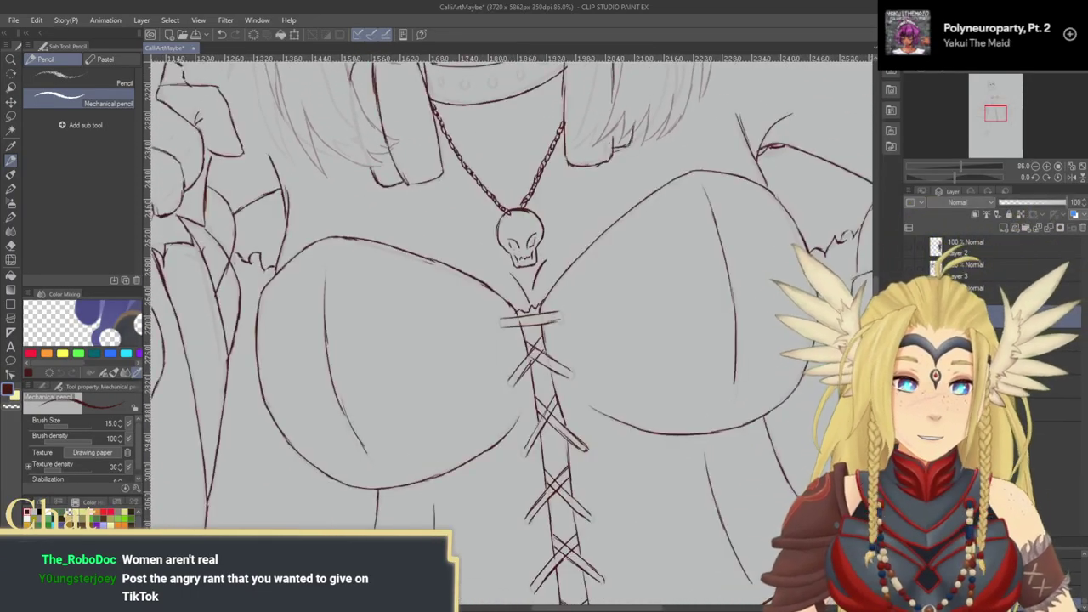
left_click(1032, 203)
left_click(1019, 292)
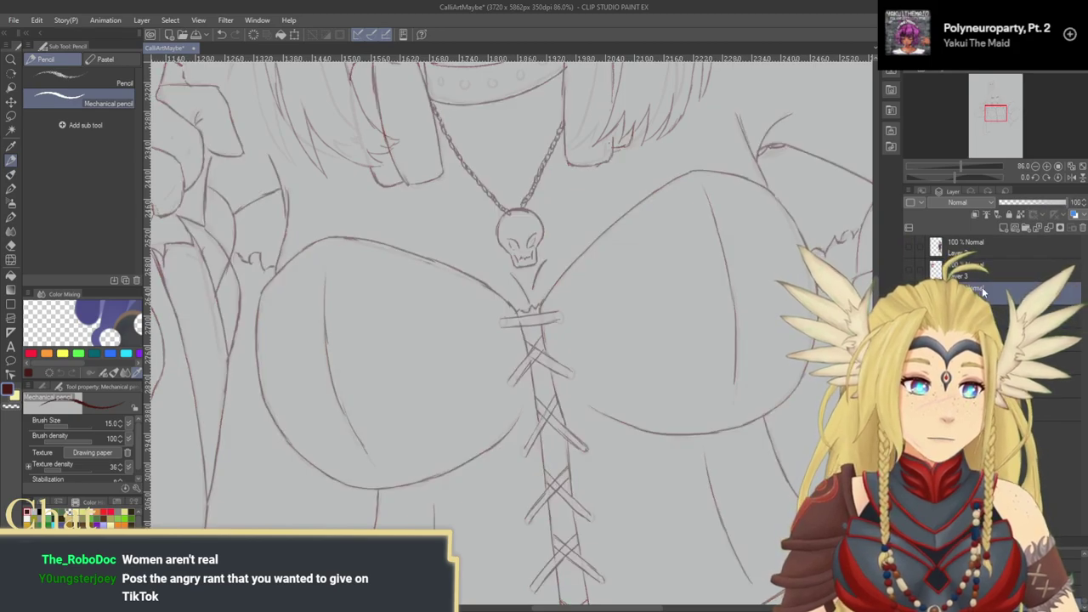
Step: Try lowering Layer 7's opacity to 53% and undo that change
left_click(1036, 204)
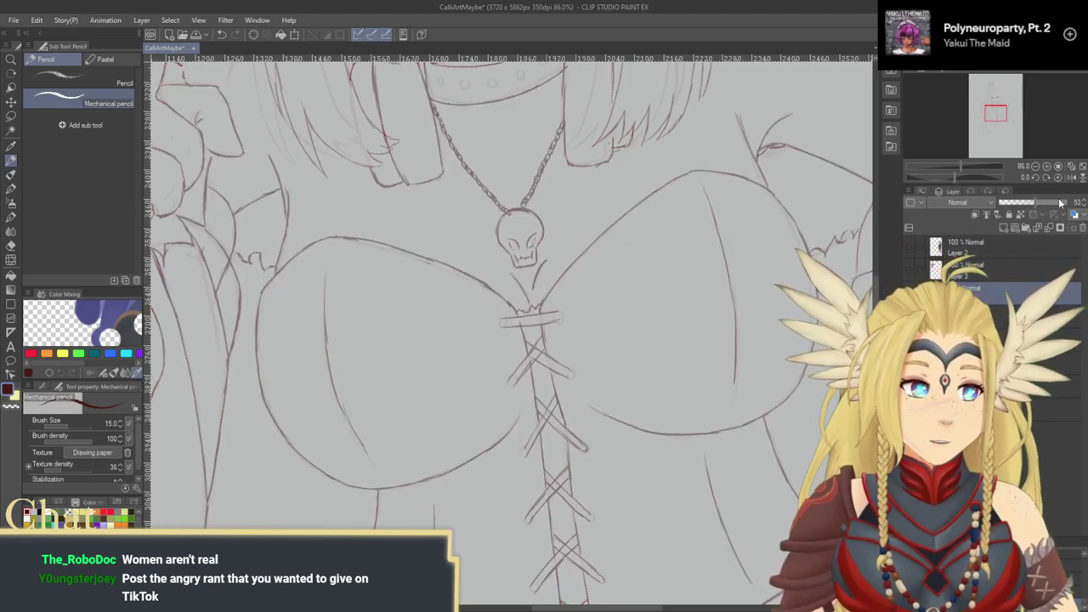
key("ctrl+z")
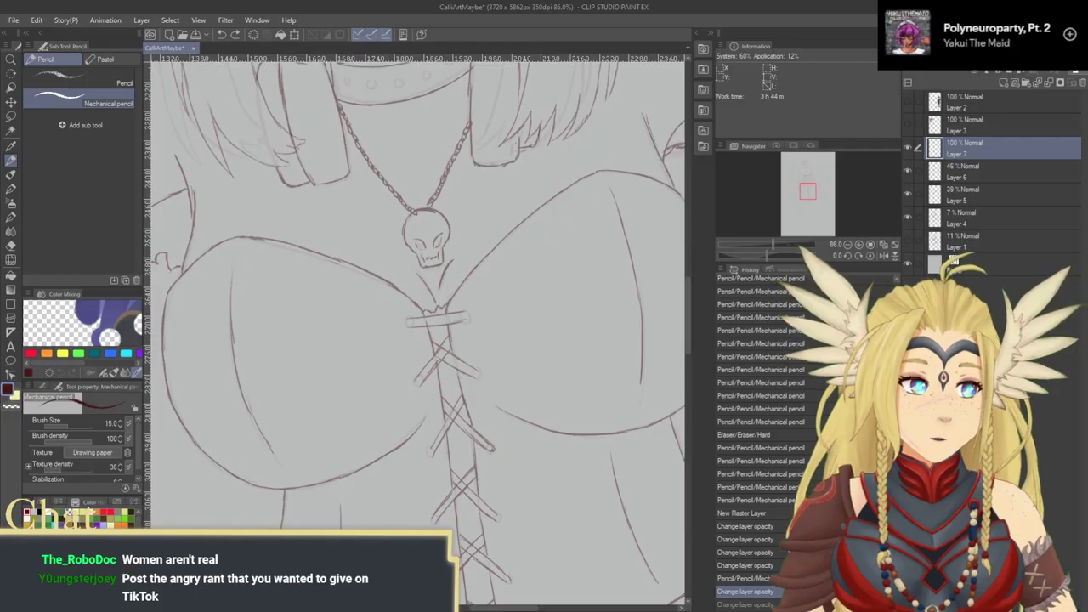
left_click_drag(950, 46, 808, 266)
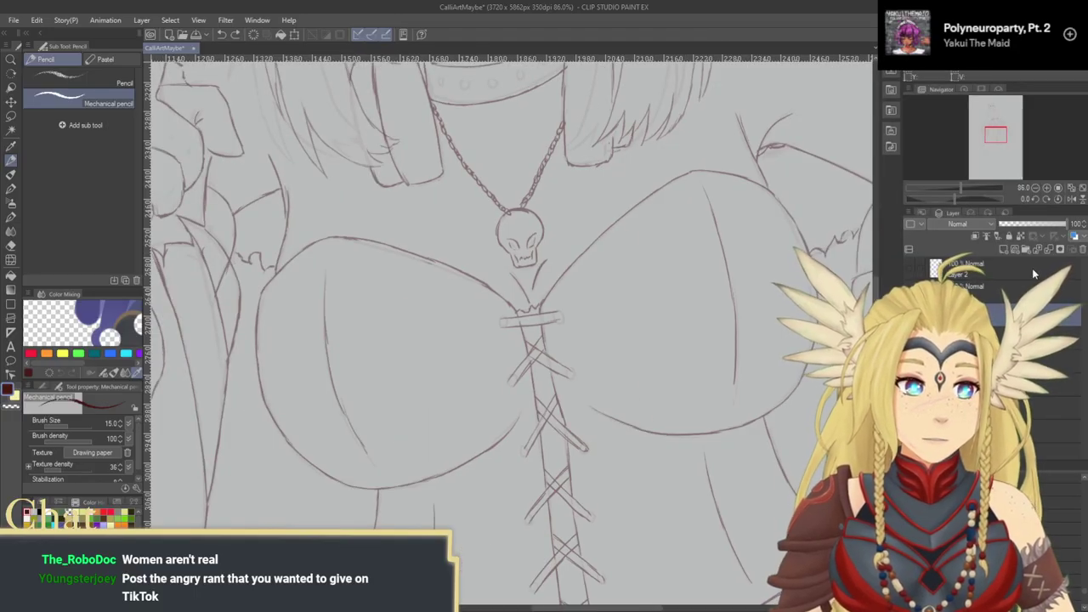
Step: Choose the Hard Painting Brush from the 2023 brush group and try a stroke across the chest, undoing it
left_click(12, 191)
left_click(11, 175)
left_click(49, 62)
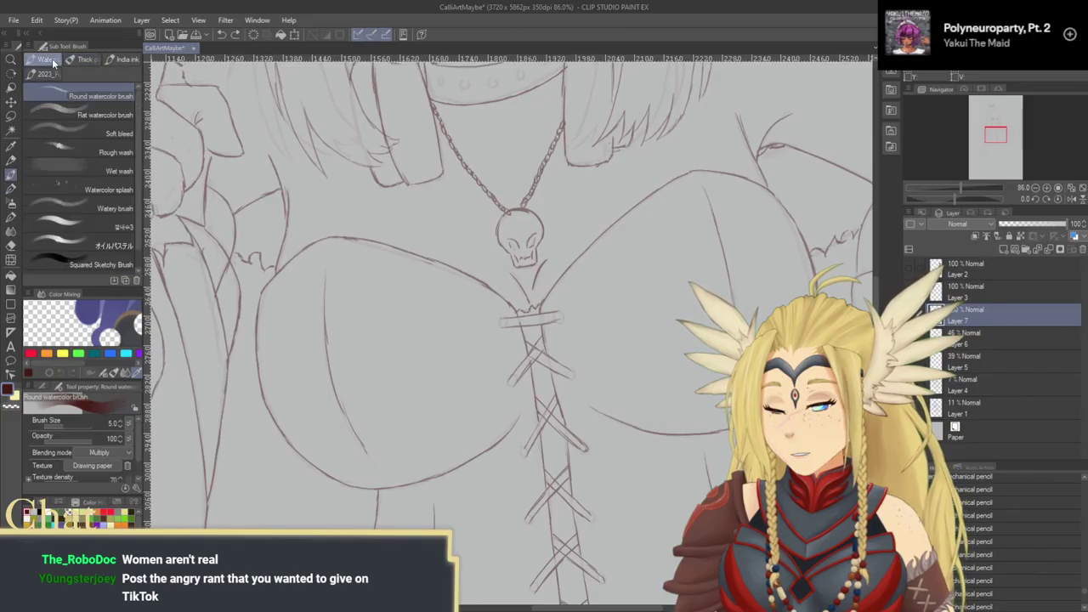
left_click(51, 76)
mouse_move(308, 142)
left_mouse_down()
mouse_move(329, 292)
mouse_move(391, 472)
left_mouse_up()
key("ctrl+z")
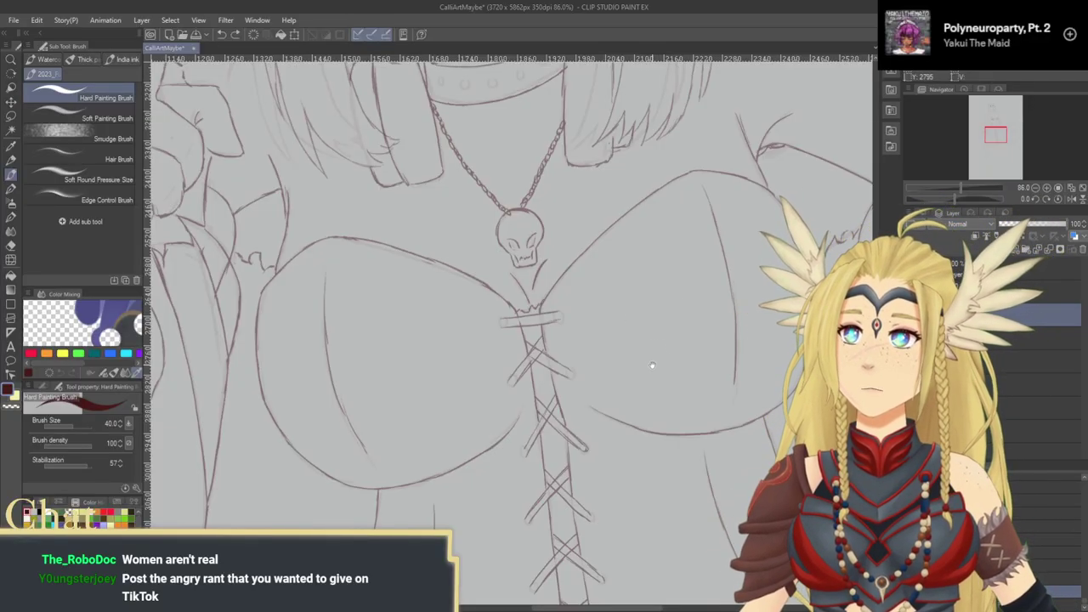
Step: Set the Hard Painting Brush to size 6 and ink the long central strand of the bangs down to the fringe edge
scroll(653, 364, "up", 10)
left_click_drag(602, 413, 934, 394)
left_click(910, 269)
mouse_move(707, 409)
left_mouse_down()
mouse_move(578, 416)
mouse_move(612, 406)
mouse_move(799, 425)
left_mouse_up()
left_click_drag(705, 442, 596, 441)
left_click(12, 61)
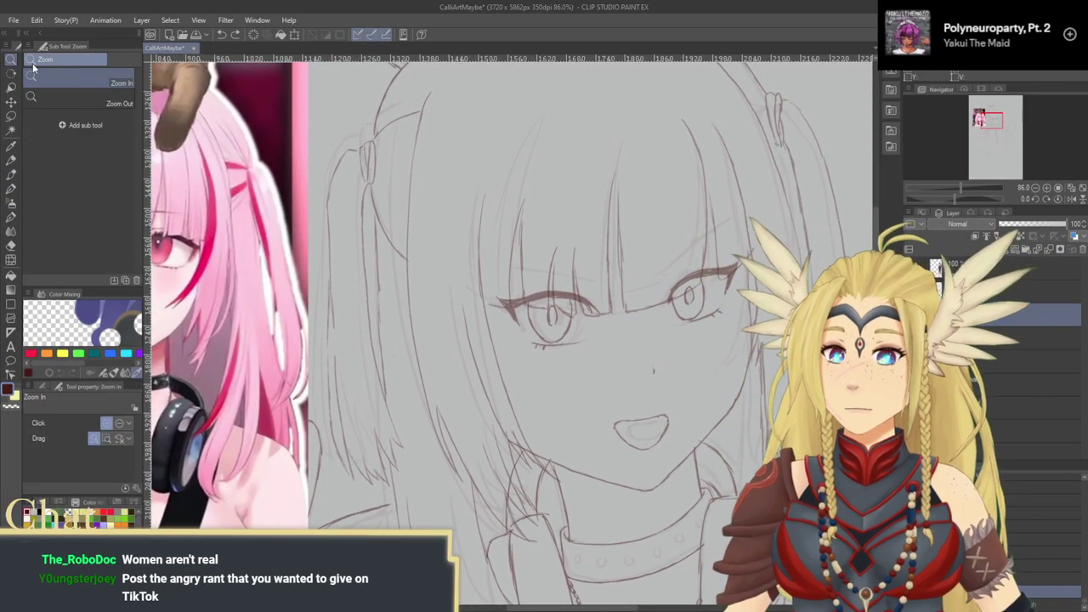
mouse_move(649, 294)
left_mouse_down()
mouse_move(690, 298)
mouse_move(590, 301)
mouse_move(584, 335)
left_mouse_up()
left_click(12, 173)
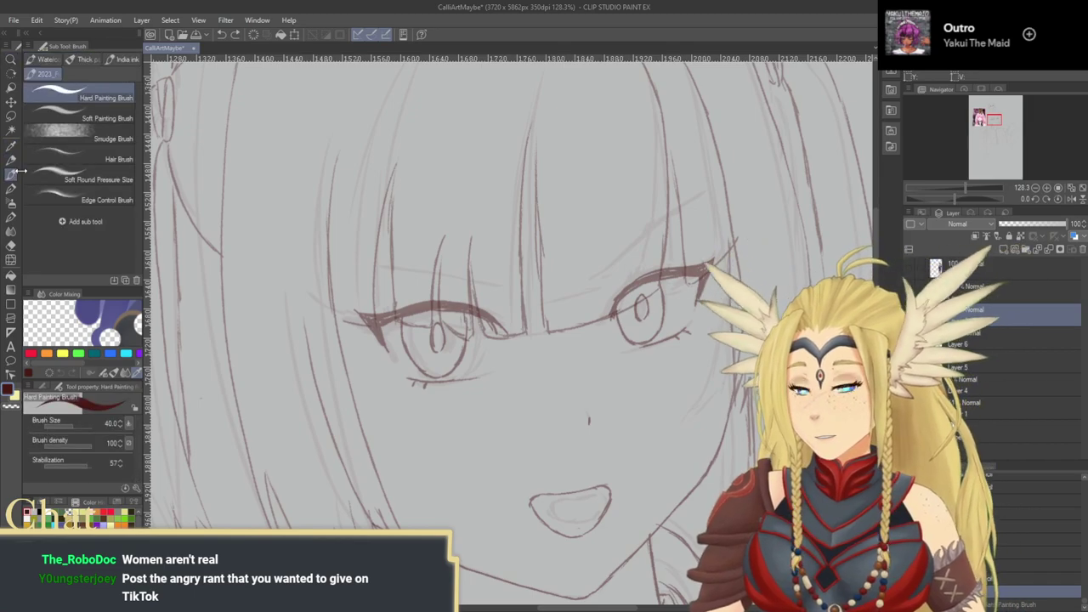
scroll(505, 238, "up", 2)
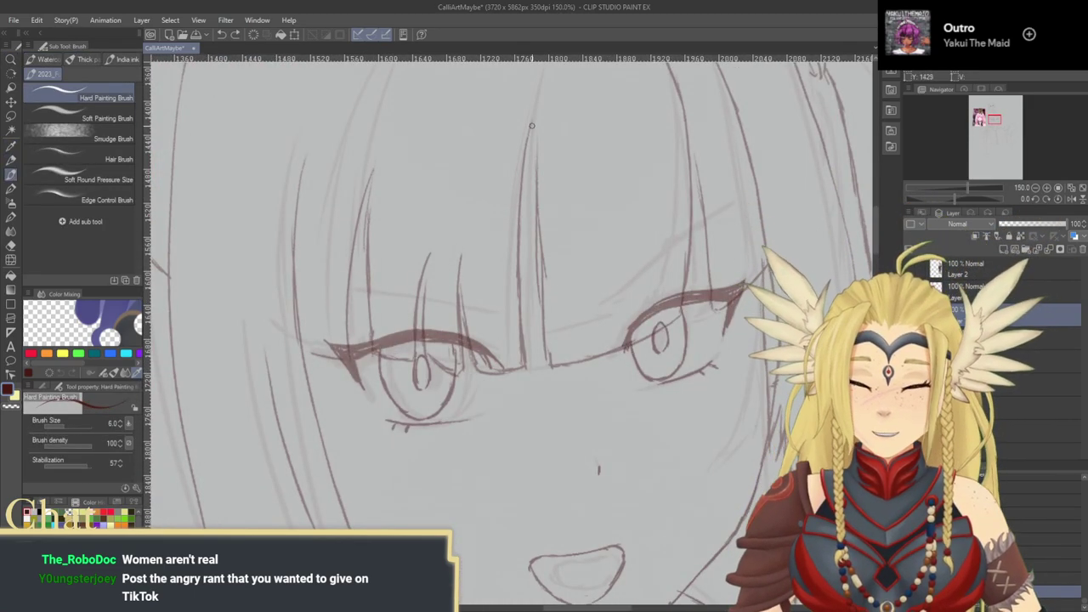
left_click_drag(535, 188, 521, 242)
mouse_move(514, 163)
left_mouse_down()
mouse_move(500, 273)
mouse_move(504, 421)
left_mouse_up()
mouse_move(526, 368)
left_mouse_down()
mouse_move(531, 376)
mouse_move(568, 328)
left_mouse_up()
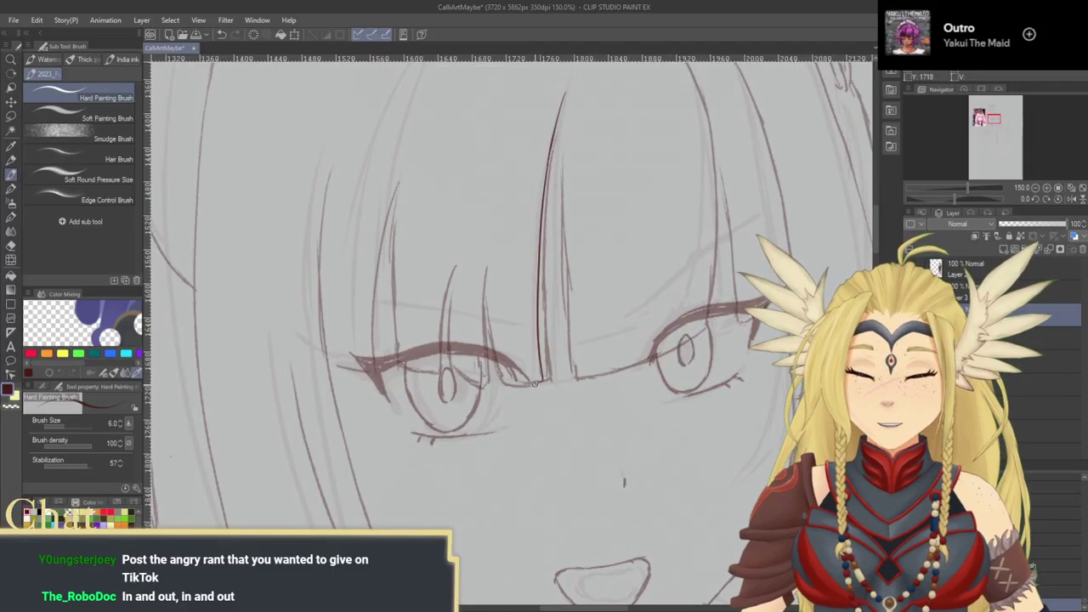
Step: Ink the shorter fringe strands and jagged tips between the central strand and the inner corner of the left-hand eye
left_click_drag(531, 324, 532, 338)
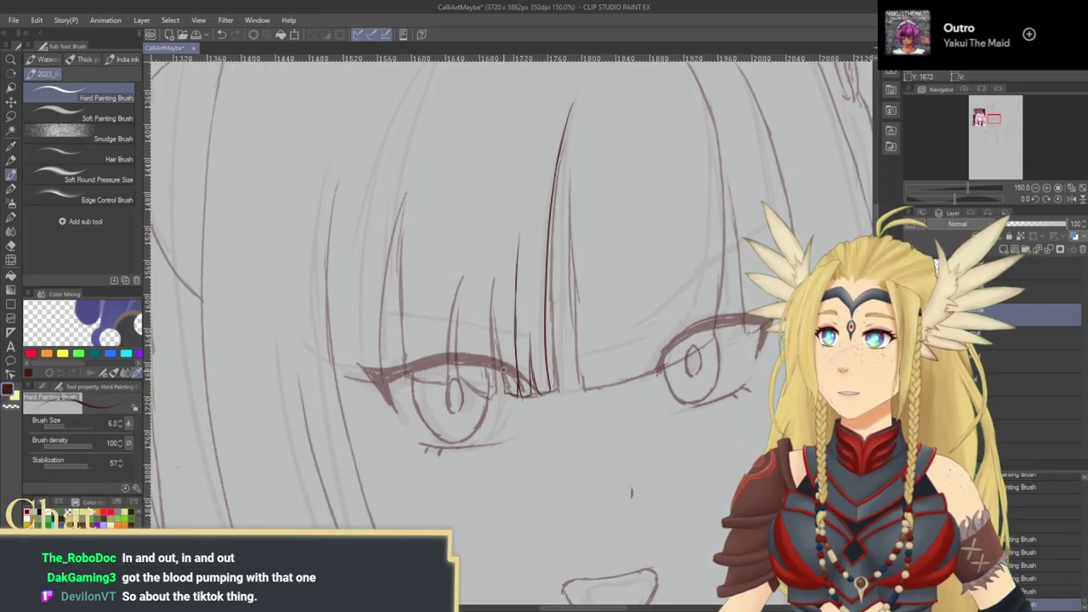
left_click_drag(493, 315, 494, 279)
left_click_drag(495, 285, 539, 277)
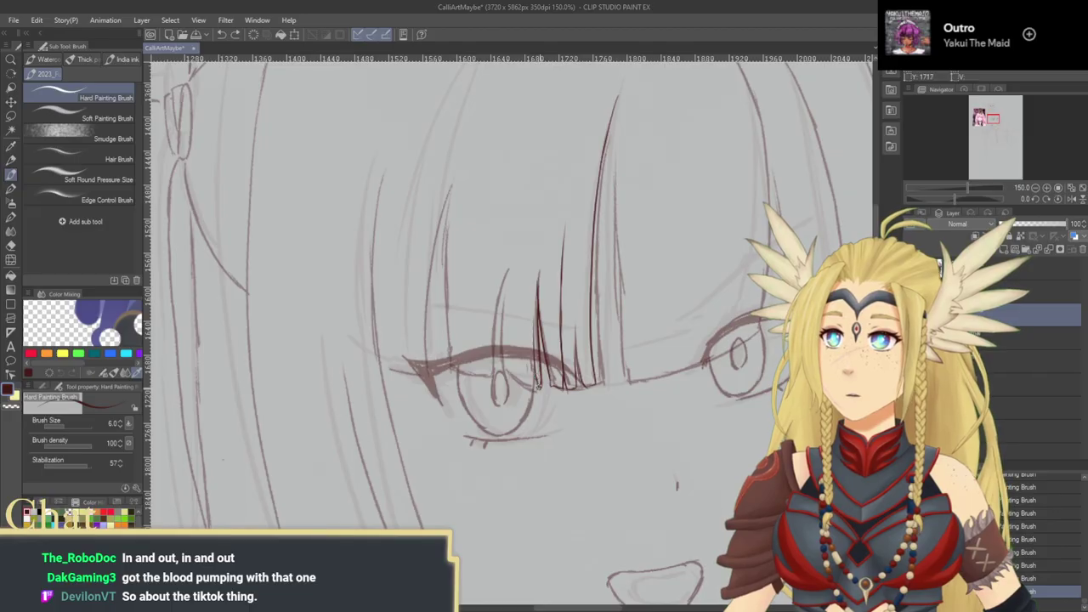
Step: Lower the old line art layer's opacity to 23% and hide the rough sketch
left_click(991, 361)
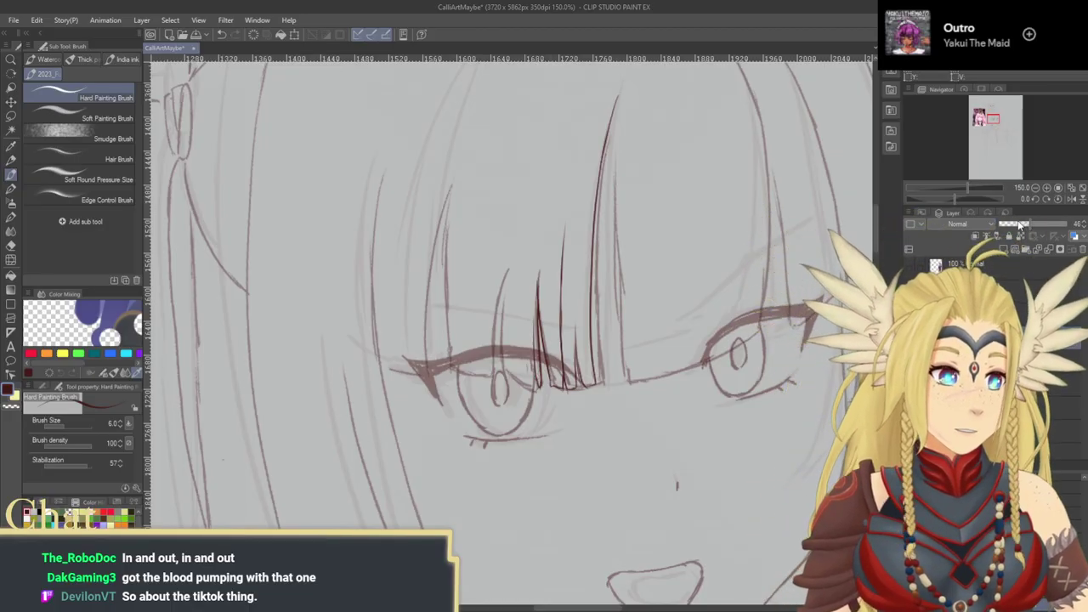
left_click(1026, 224)
left_click(1015, 224)
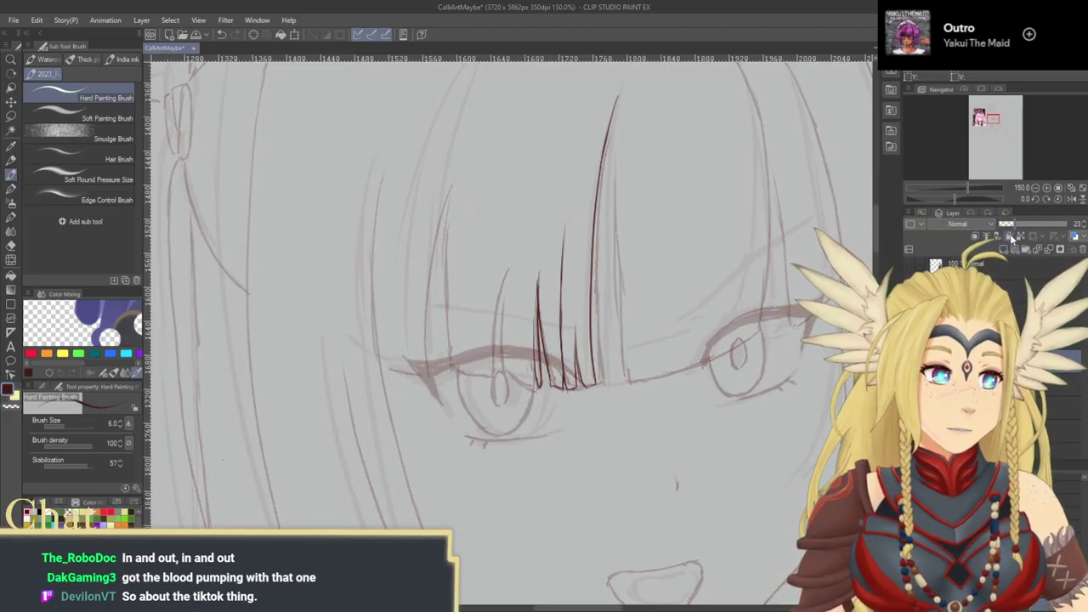
left_click(910, 382)
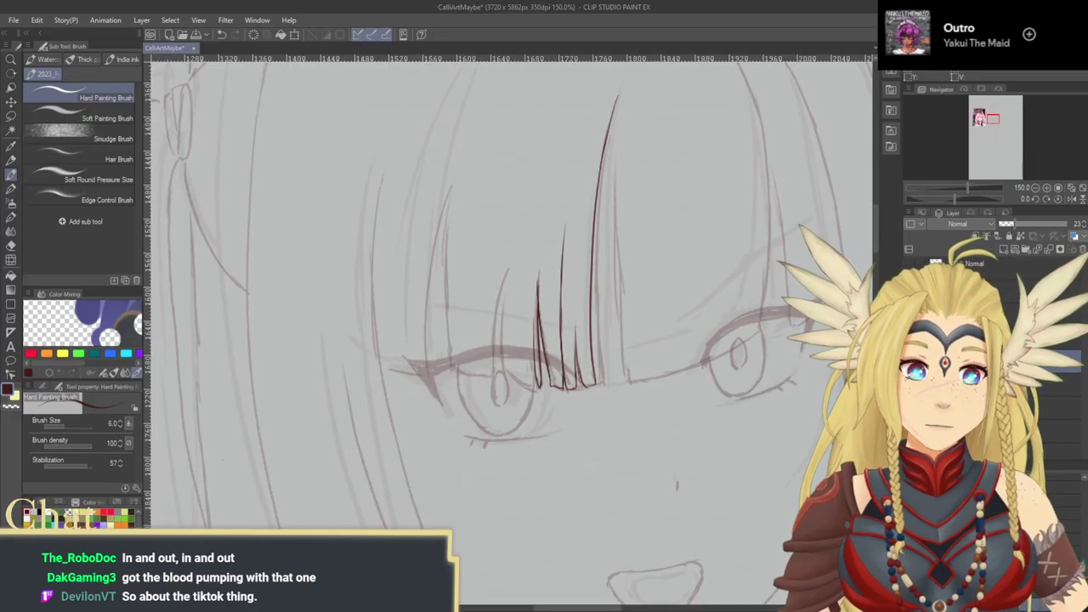
left_click_drag(693, 438, 677, 434)
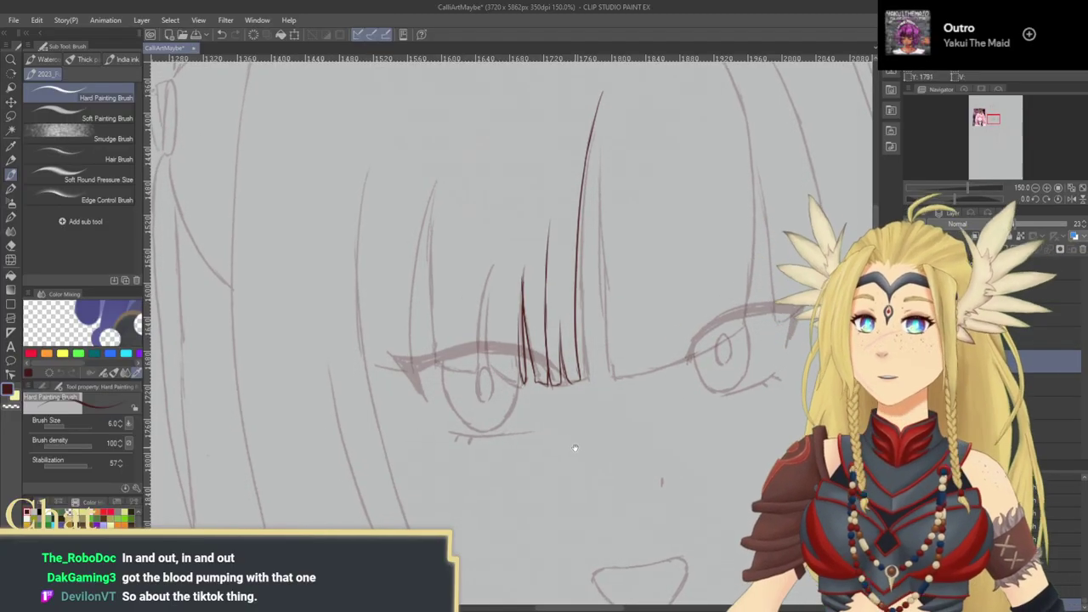
left_click_drag(520, 387, 551, 392)
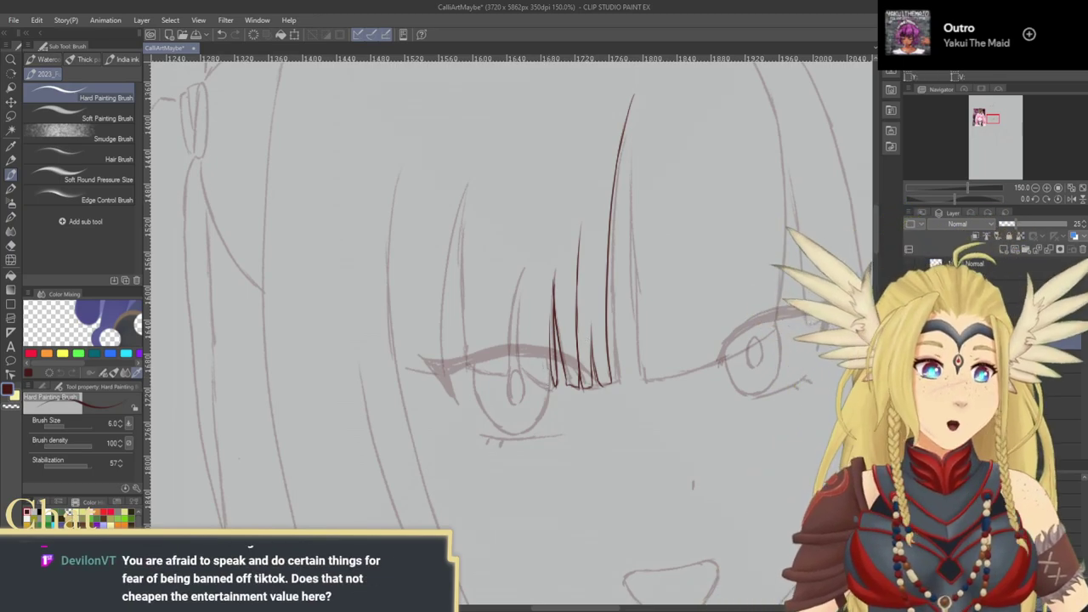
Step: Ink the fringe strands over the inner half of the left-hand eye, undoing and redrawing the strands beside the pupil
left_click_drag(513, 370, 536, 369)
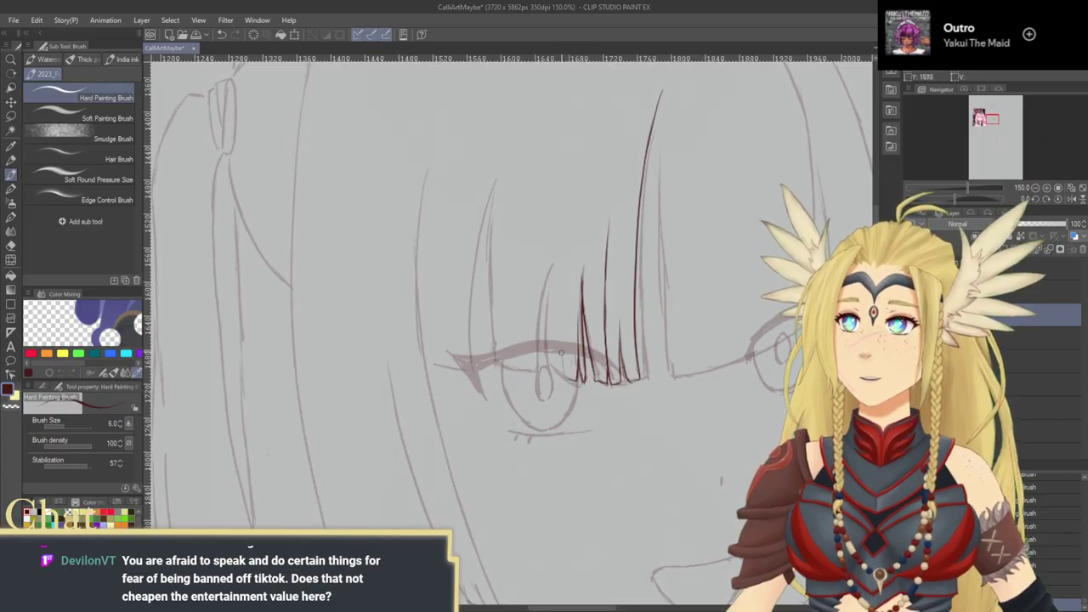
left_click_drag(579, 179, 564, 368)
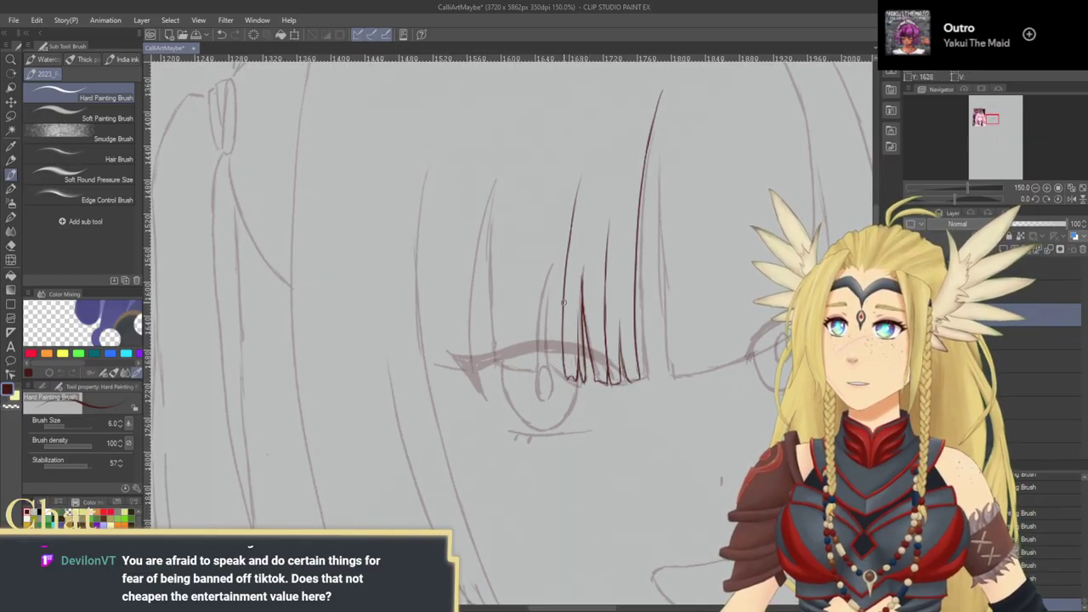
mouse_move(561, 267)
left_mouse_down()
mouse_move(554, 366)
mouse_move(566, 269)
mouse_move(557, 352)
left_mouse_up()
key("ctrl+z")
key("ctrl+z")
key("ctrl+z")
key("ctrl+z")
key("ctrl+z")
mouse_move(560, 306)
left_mouse_down()
mouse_move(558, 362)
mouse_move(546, 318)
mouse_move(553, 248)
mouse_move(544, 310)
left_mouse_up()
left_click_drag(551, 261, 534, 375)
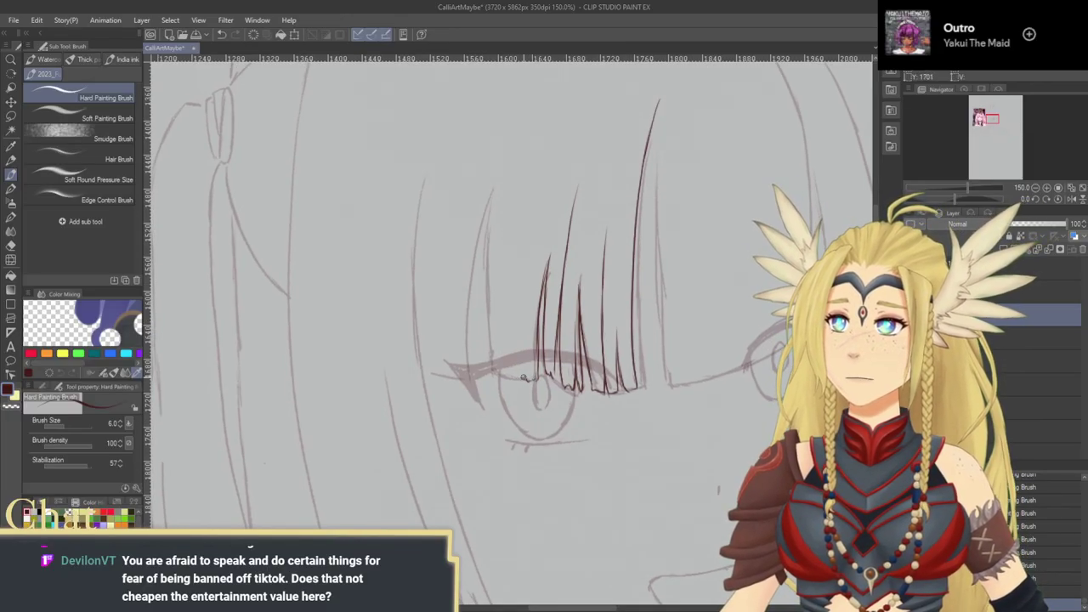
Step: Ink a short strand over the outer half of the left-hand eye and a long strand sweeping up the forehead, redrawing its lower stroke
left_click_drag(515, 383, 518, 298)
mouse_move(512, 336)
left_mouse_down()
mouse_move(517, 294)
mouse_move(511, 383)
left_mouse_up()
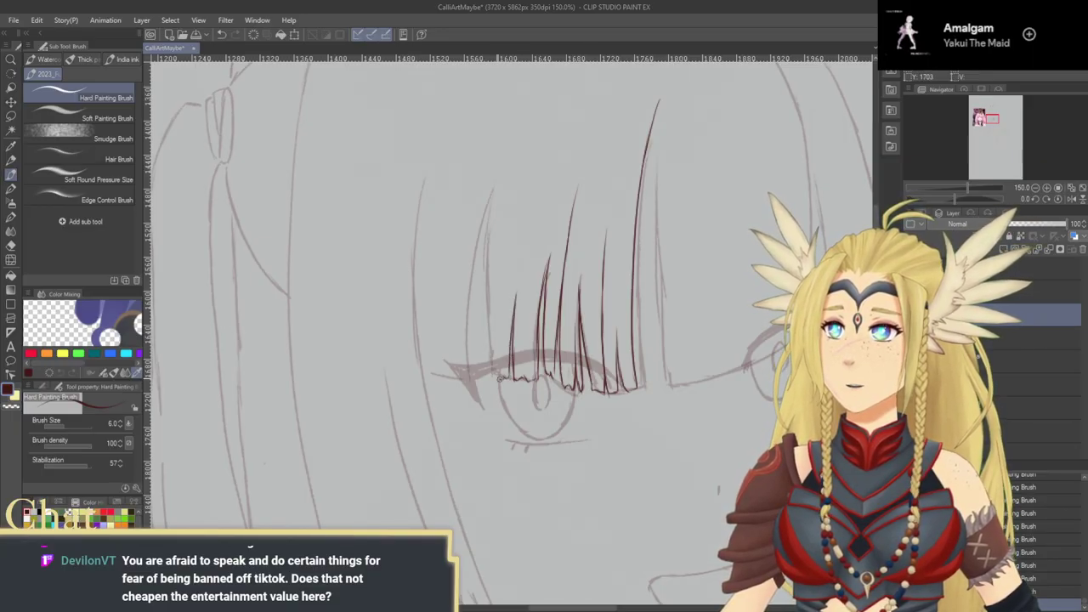
left_click_drag(491, 379, 477, 239)
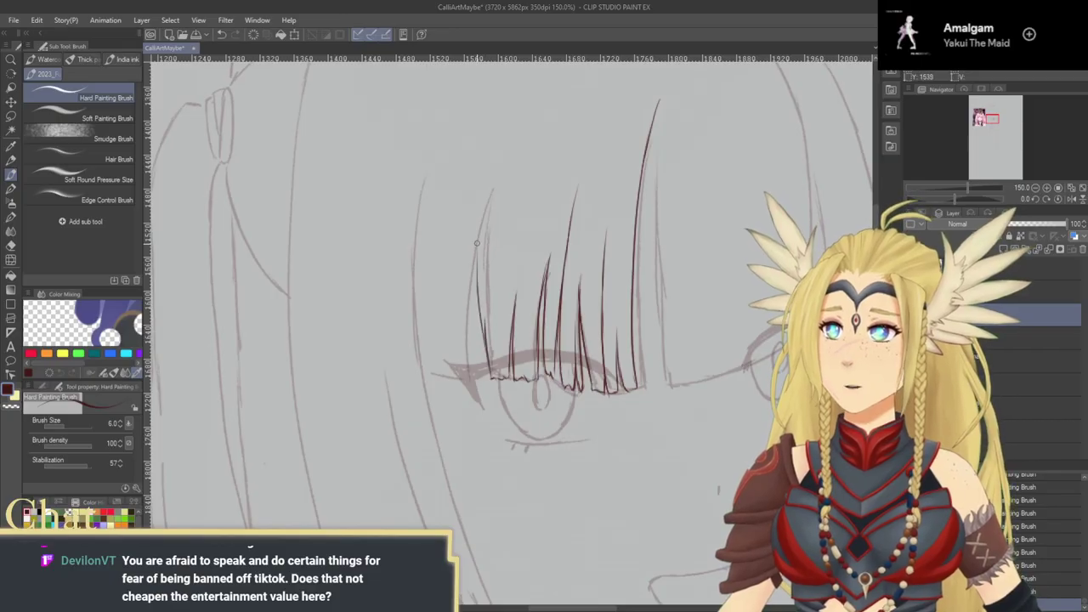
key("ctrl+z")
key("ctrl+z")
mouse_move(492, 381)
left_mouse_down()
mouse_move(484, 253)
mouse_move(501, 151)
mouse_move(479, 310)
mouse_move(483, 267)
left_mouse_up()
left_click_drag(472, 310, 498, 226)
mouse_move(480, 332)
left_mouse_down()
mouse_move(494, 250)
mouse_move(468, 367)
left_mouse_up()
mouse_move(473, 302)
left_mouse_down()
mouse_move(469, 439)
mouse_move(476, 385)
mouse_move(476, 394)
left_mouse_up()
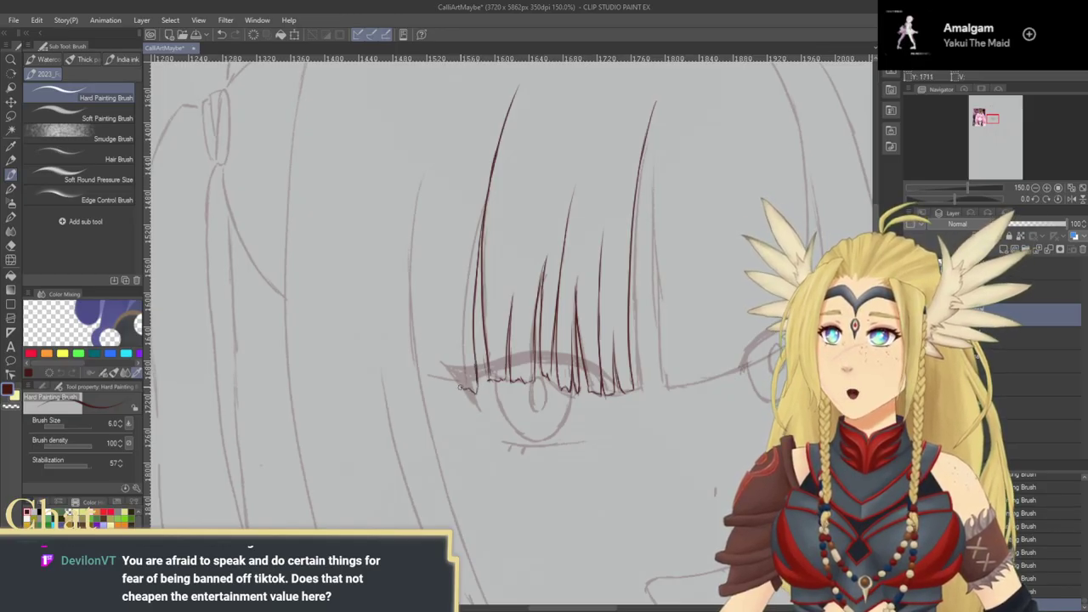
Step: Ink a short pointed strand and ragged fringe edge beyond the left-hand eye's outer corner, undoing the first tries
left_click_drag(456, 390, 452, 304)
left_click_drag(456, 369, 455, 308)
key("ctrl+z")
key("ctrl+z")
key("ctrl+z")
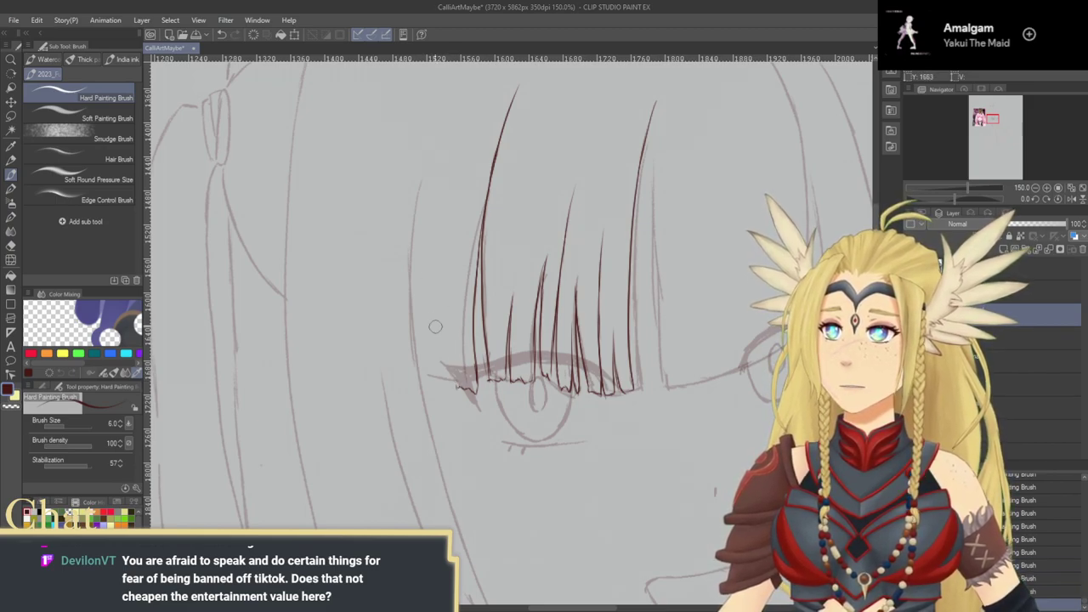
mouse_move(456, 390)
left_mouse_down()
mouse_move(452, 285)
mouse_move(446, 386)
left_mouse_up()
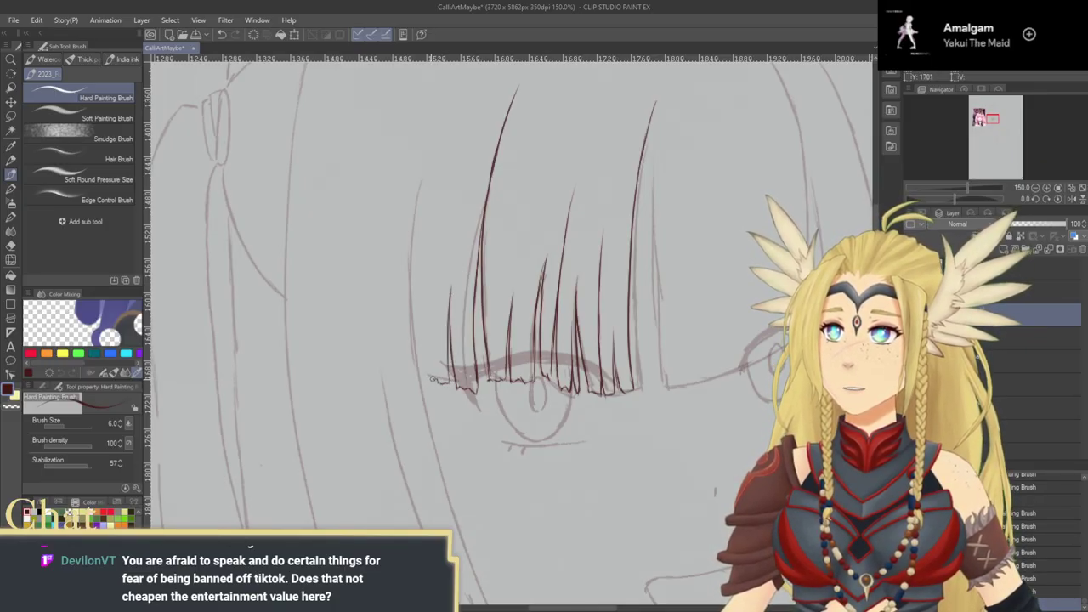
left_click_drag(432, 413, 445, 415)
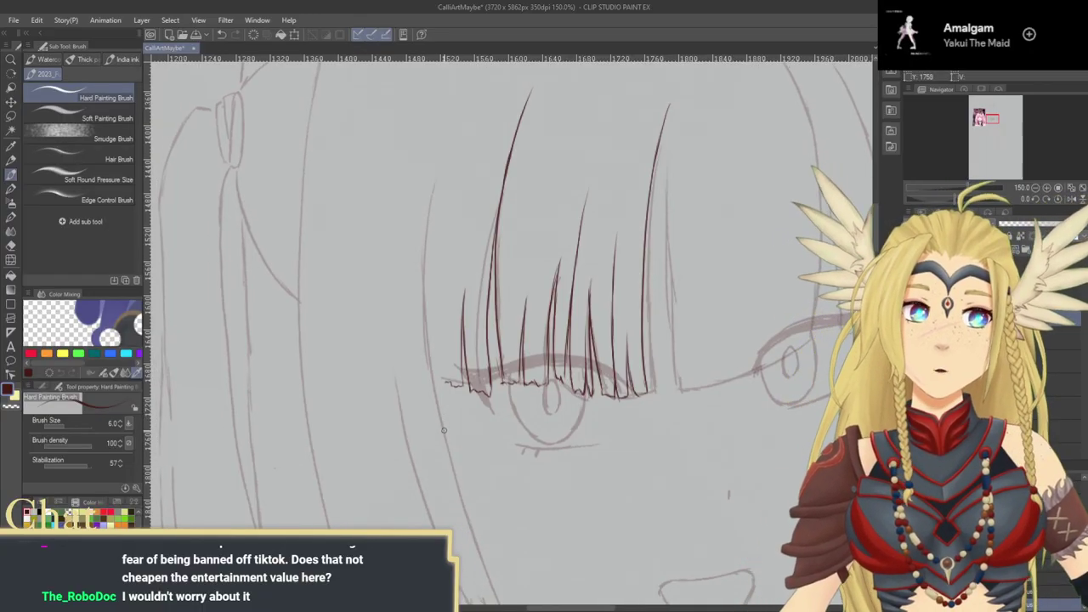
Step: Ink a taller strand at the outer end of the fringe, retrying the stroke until it curves upward smoothly
mouse_move(473, 363)
left_mouse_down()
mouse_move(483, 361)
mouse_move(453, 354)
mouse_move(449, 312)
left_mouse_up()
key("ctrl+z")
left_click_drag(456, 381, 452, 310)
left_click_drag(454, 361, 457, 260)
key("ctrl+z")
mouse_move(456, 380)
left_mouse_down()
mouse_move(449, 296)
mouse_move(453, 348)
mouse_move(467, 176)
left_mouse_up()
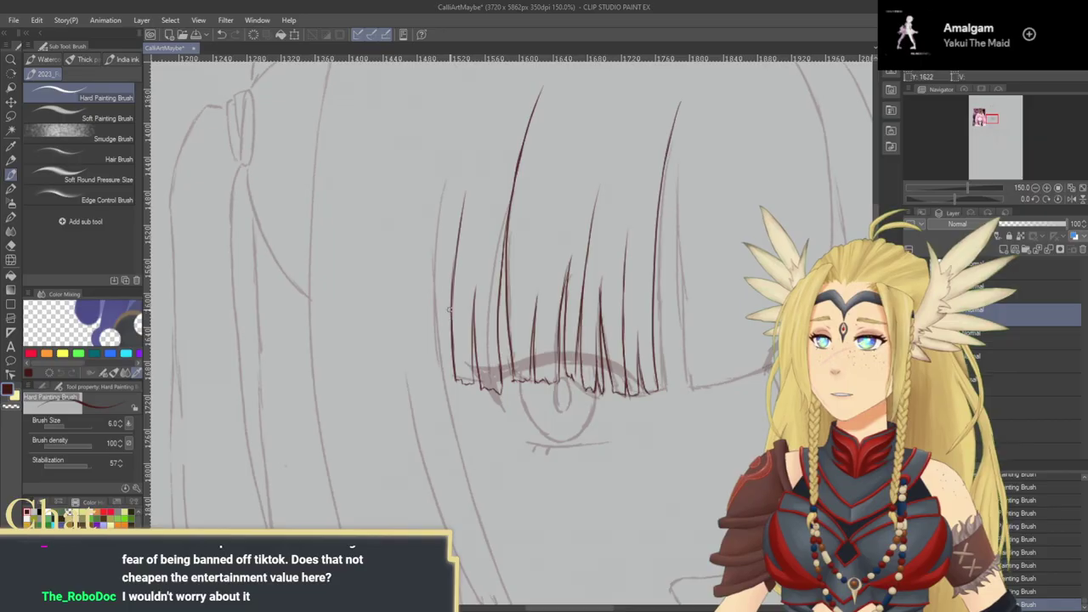
Step: Ink the outermost fringe strand where it meets the side lock, undoing and redrawing its downward stroke
mouse_move(452, 276)
left_mouse_down()
mouse_move(448, 396)
mouse_move(447, 357)
mouse_move(445, 379)
mouse_move(465, 349)
mouse_move(495, 370)
left_mouse_up()
key("ctrl+z")
key("ctrl+z")
left_click_drag(495, 276, 493, 403)
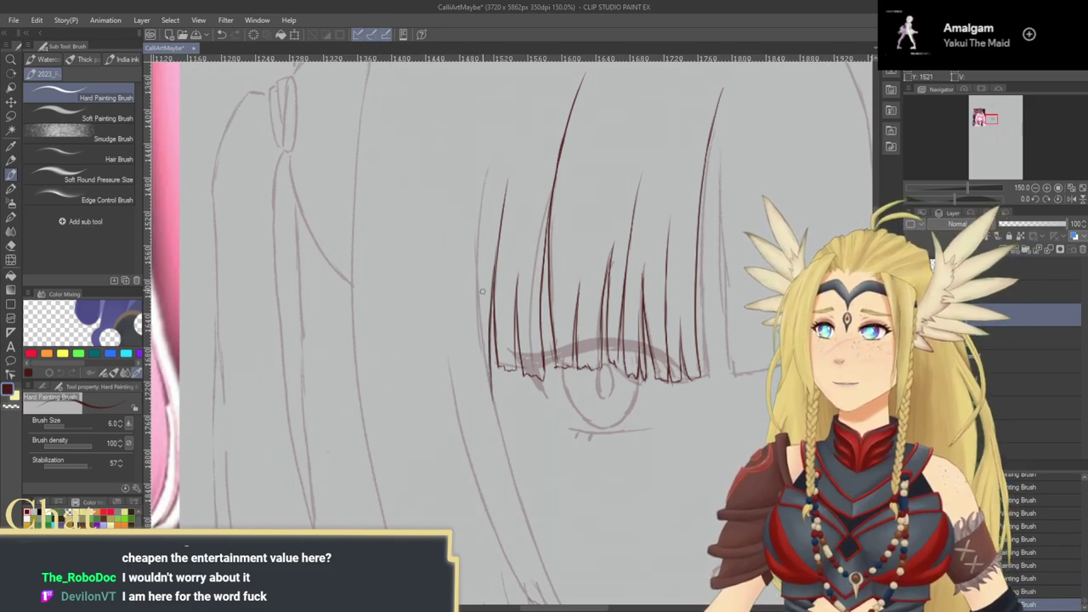
left_click_drag(489, 167, 470, 380)
left_click_drag(469, 333, 476, 441)
key("ctrl+z")
left_click_drag(469, 333, 481, 459)
key("ctrl+z")
left_click_drag(469, 371, 474, 440)
key("ctrl+z")
Step: Ink the side lock's inner edge in one long curve from the fringe down the cheek to below the jaw
mouse_move(467, 389)
left_mouse_down()
mouse_move(487, 501)
mouse_move(374, 230)
left_mouse_up()
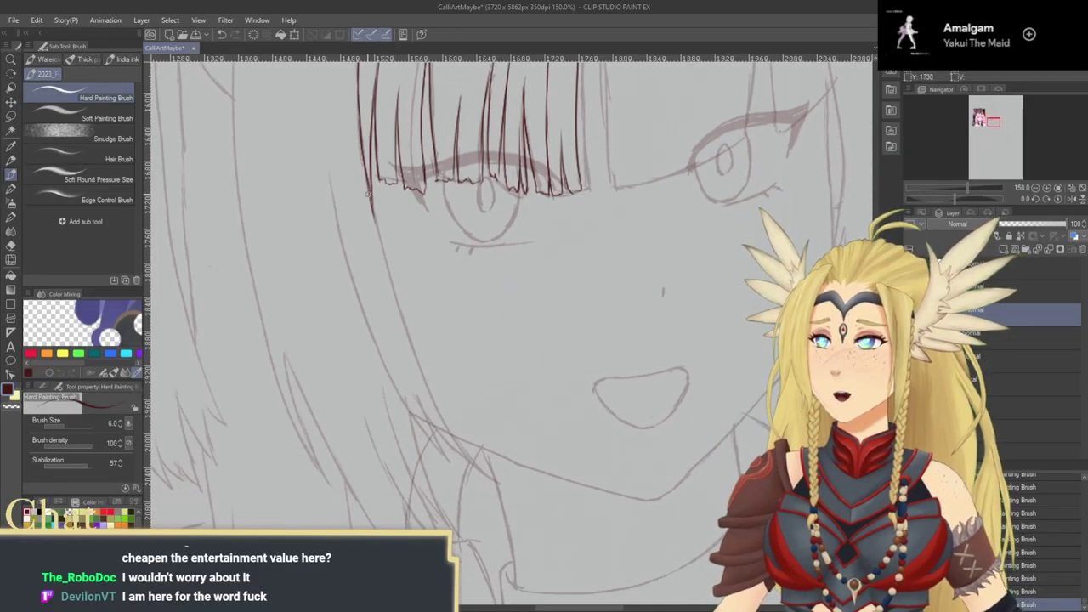
key("ctrl+z")
left_click_drag(369, 183, 380, 240)
left_click_drag(376, 212, 420, 380)
key("ctrl+z")
left_click_drag(361, 205, 392, 269)
left_click_drag(384, 178, 410, 327)
key("ctrl+z")
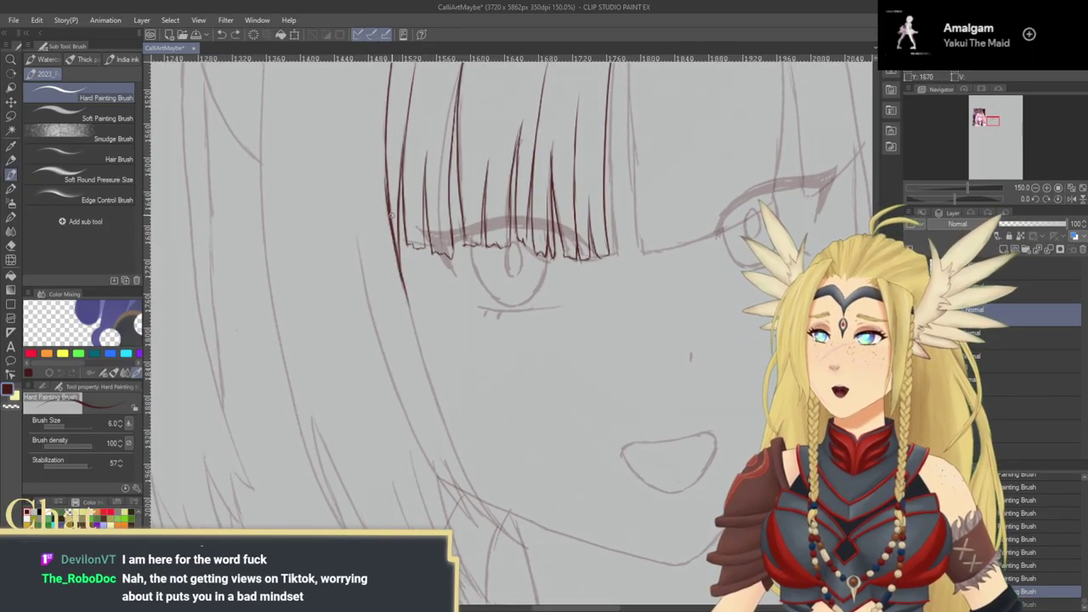
key("ctrl+z")
mouse_move(384, 177)
left_mouse_down()
mouse_move(418, 354)
mouse_move(452, 451)
mouse_move(488, 512)
mouse_move(531, 553)
left_mouse_up()
key("ctrl+z")
key("ctrl+z")
key("ctrl+z")
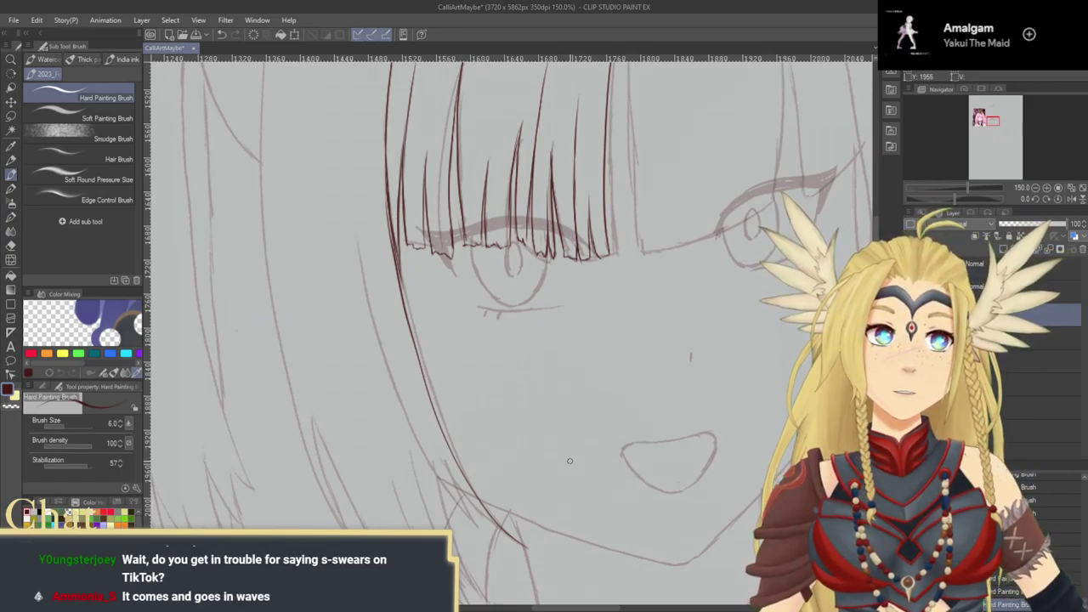
Step: Try a second line along the lower end of the side lock beside the jaw
left_click_drag(544, 445, 584, 281)
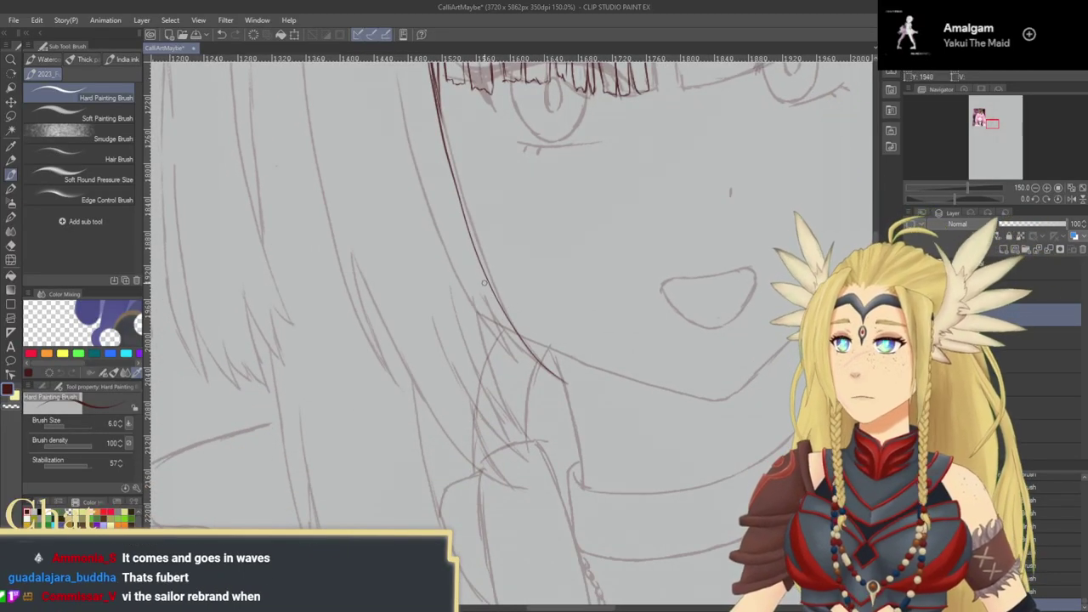
mouse_move(484, 286)
left_mouse_down()
mouse_move(533, 364)
mouse_move(497, 315)
mouse_move(524, 350)
left_mouse_up()
key("ctrl+z")
key("ctrl+z")
key("ctrl+z")
key("ctrl+z")
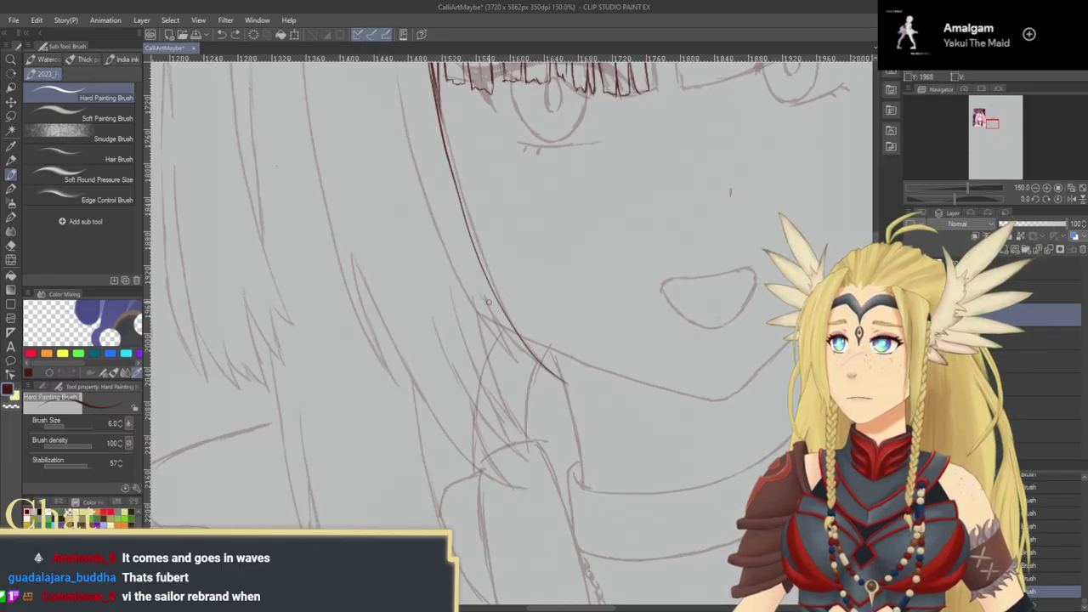
key("ctrl+z")
mouse_move(483, 288)
left_mouse_down()
mouse_move(534, 359)
mouse_move(502, 328)
mouse_move(566, 383)
left_mouse_up()
key("ctrl+z")
left_click_drag(500, 315, 528, 369)
key("ctrl+z")
Step: Ink the overlapping pointed strands at the side lock's tip beside the jaw, undoing the stray strokes
left_click_drag(483, 289, 481, 325)
mouse_move(448, 245)
left_mouse_down()
mouse_move(481, 331)
mouse_move(523, 393)
left_mouse_up()
key("ctrl+z")
key("ctrl+z")
mouse_move(503, 351)
left_mouse_down()
mouse_move(528, 427)
mouse_move(508, 346)
left_mouse_up()
key("ctrl+z")
mouse_move(493, 293)
left_mouse_down()
mouse_move(523, 392)
mouse_move(556, 451)
left_mouse_up()
key("ctrl+z")
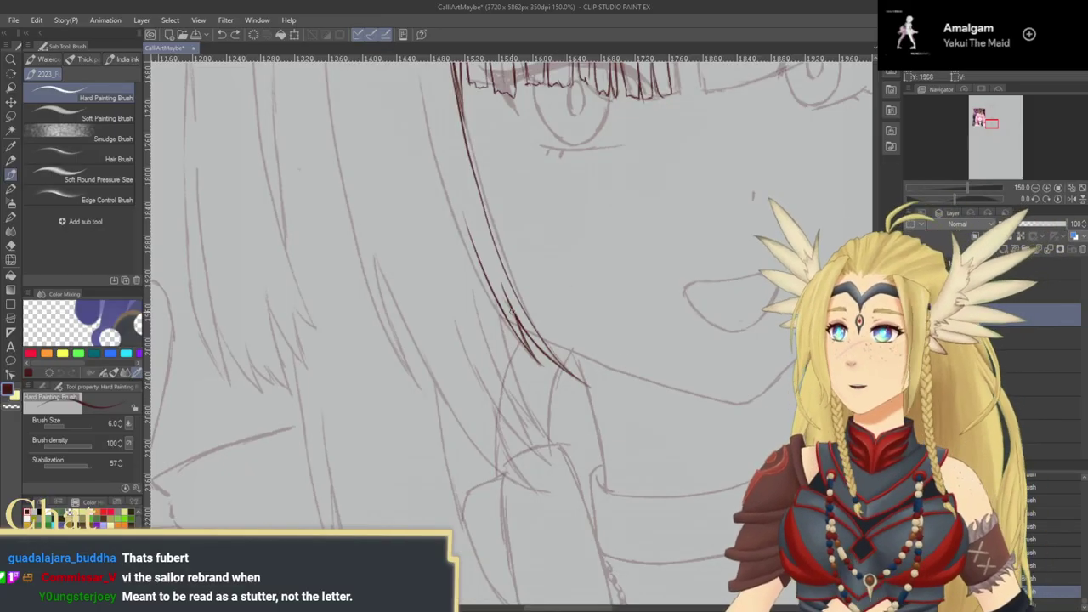
Step: Ink the next pointed hair tip below the jaw, running down toward the neck, redrawing its lower edge
left_click_drag(499, 308, 510, 353)
left_click_drag(501, 321, 534, 423)
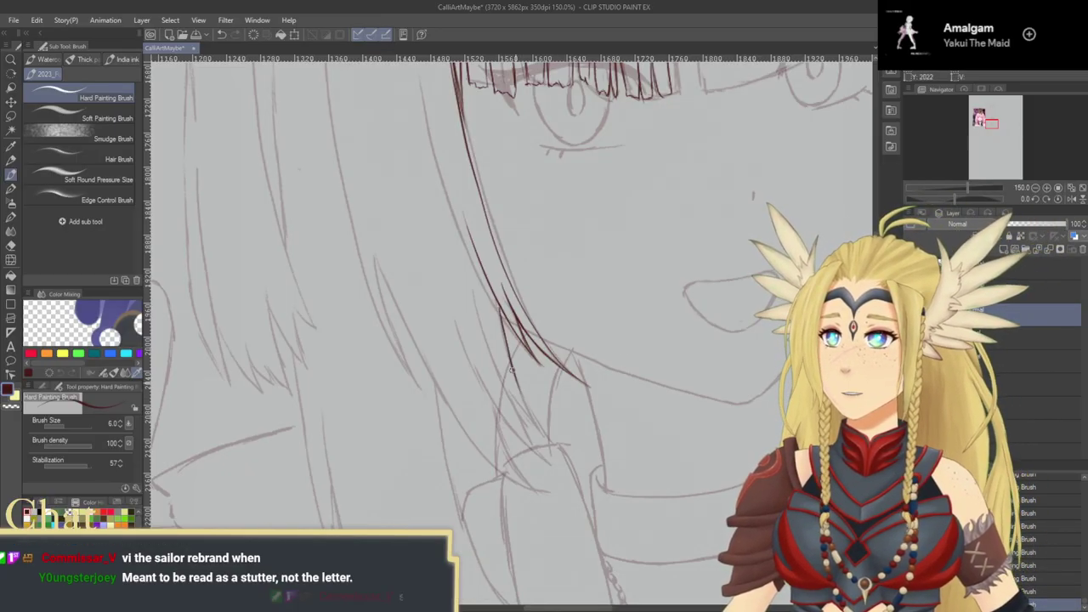
left_click_drag(505, 380, 520, 409)
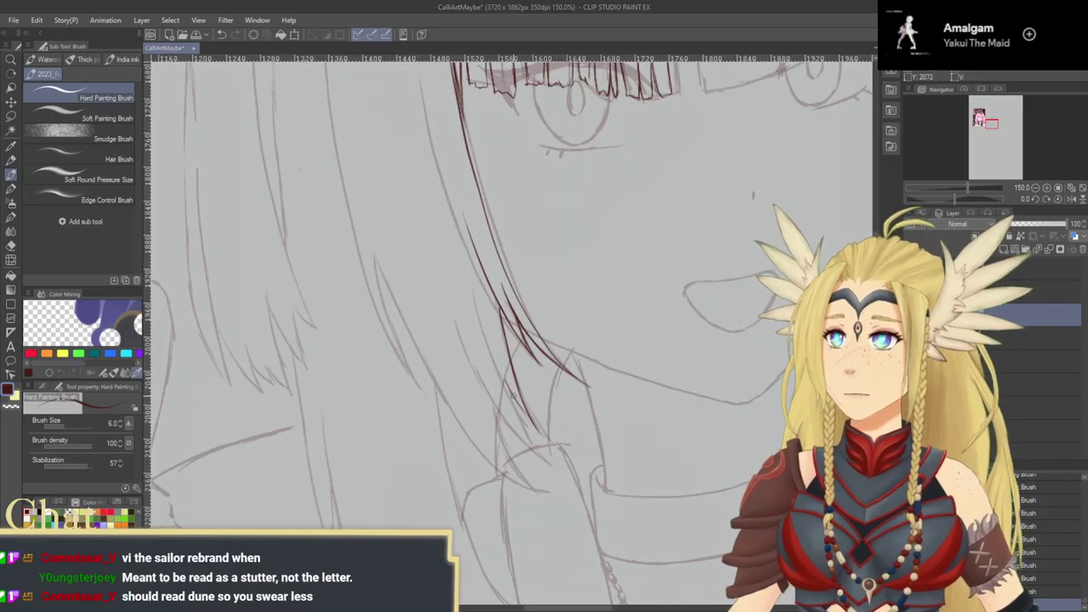
key("ctrl+z")
left_click_drag(499, 369, 519, 404)
key("ctrl+z")
left_click_drag(497, 366, 536, 425)
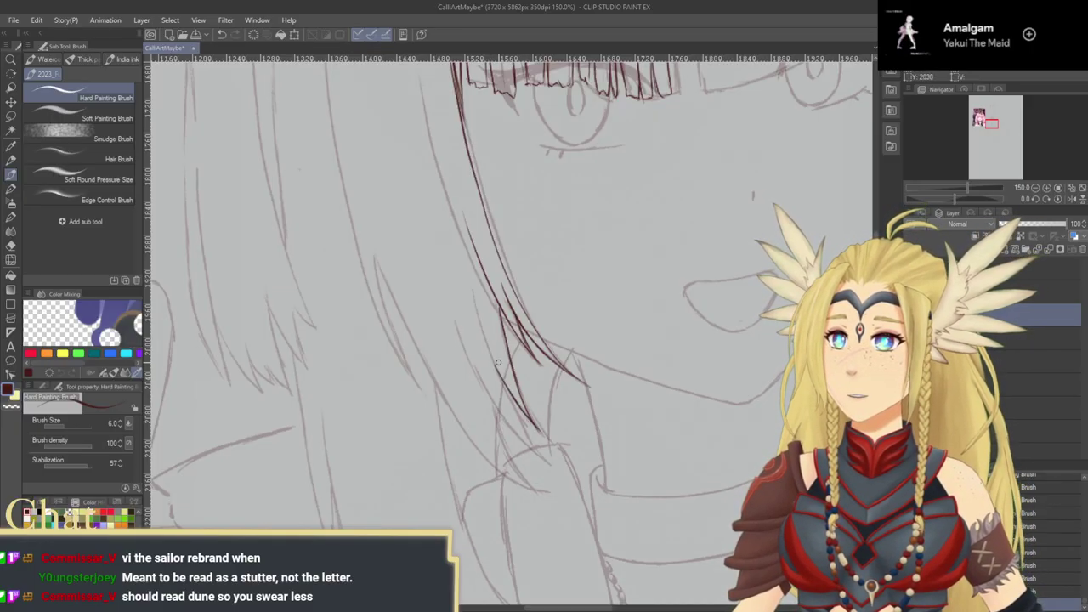
left_click_drag(494, 354, 545, 460)
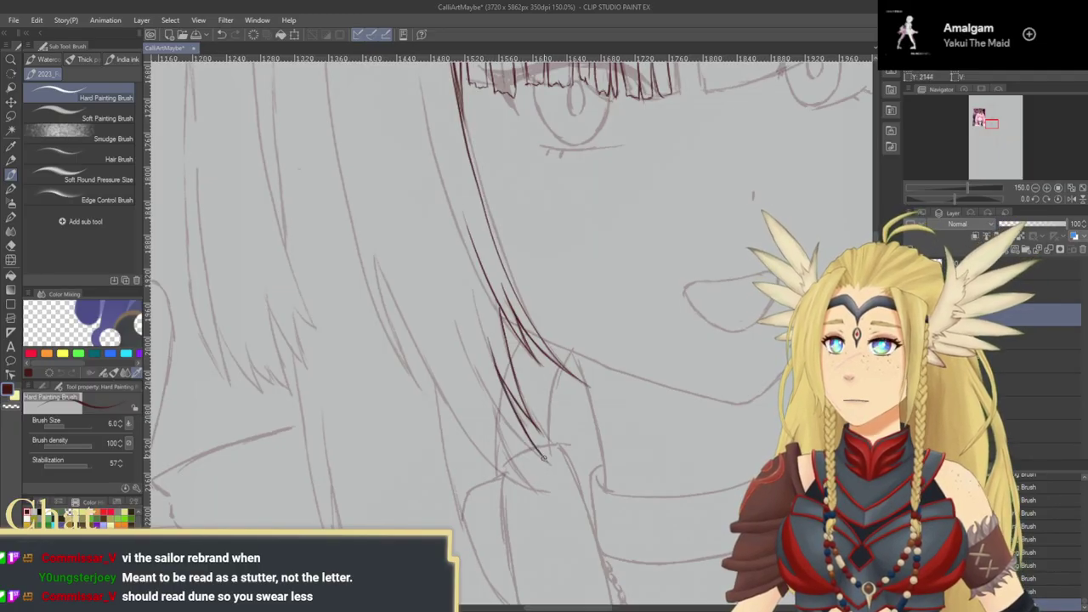
Step: Add further tapered strands to the side lock's end over the neck, replacing the first two strokes
left_click_drag(472, 348, 512, 427)
mouse_move(487, 394)
left_mouse_down()
mouse_move(560, 469)
mouse_move(513, 426)
mouse_move(546, 459)
left_mouse_up()
key("ctrl+z")
key("ctrl+z")
left_click_drag(502, 416, 560, 470)
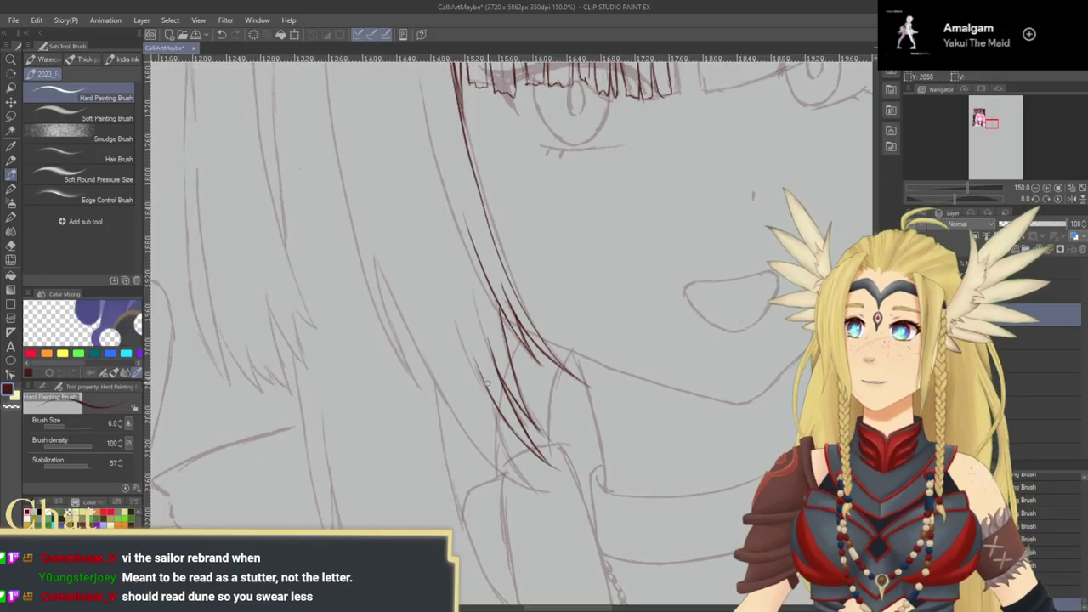
left_click_drag(489, 422, 490, 334)
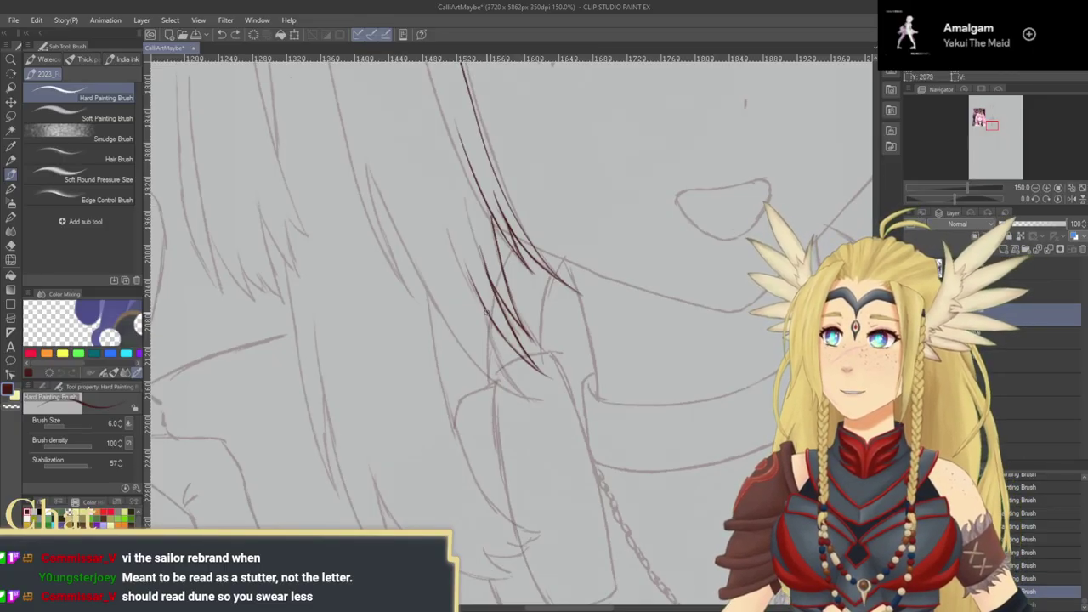
left_click_drag(519, 388, 533, 402)
left_click_drag(423, 250, 427, 271)
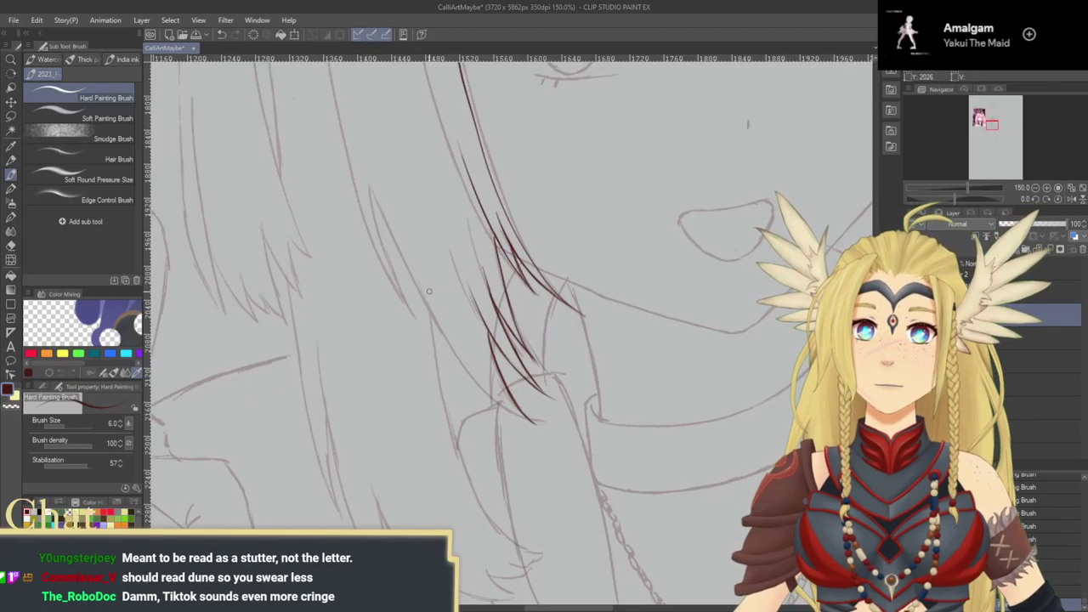
left_click_drag(395, 194, 405, 251)
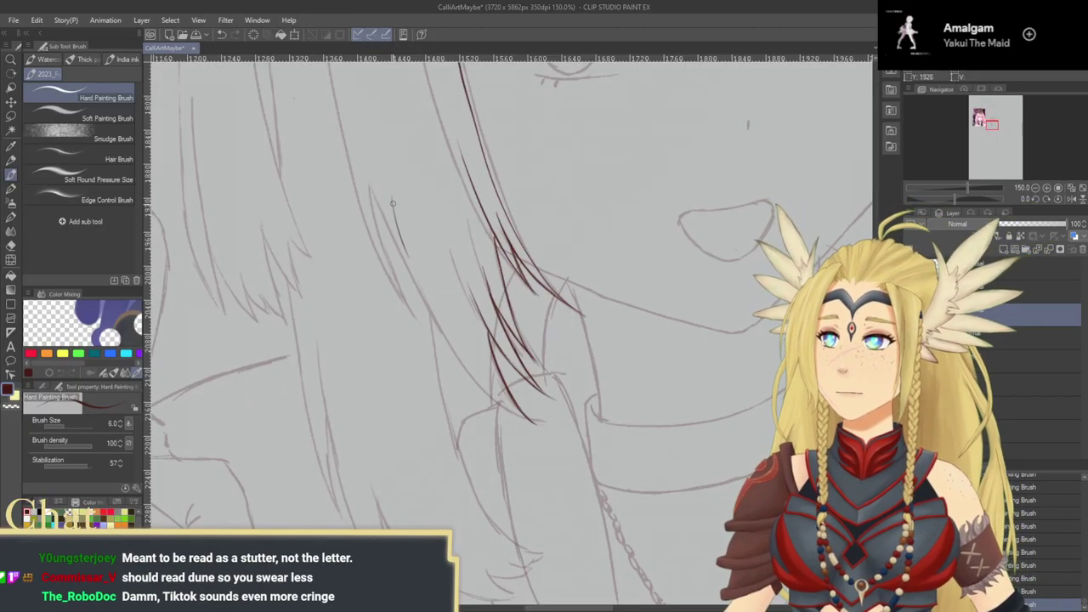
left_click_drag(435, 292, 415, 271)
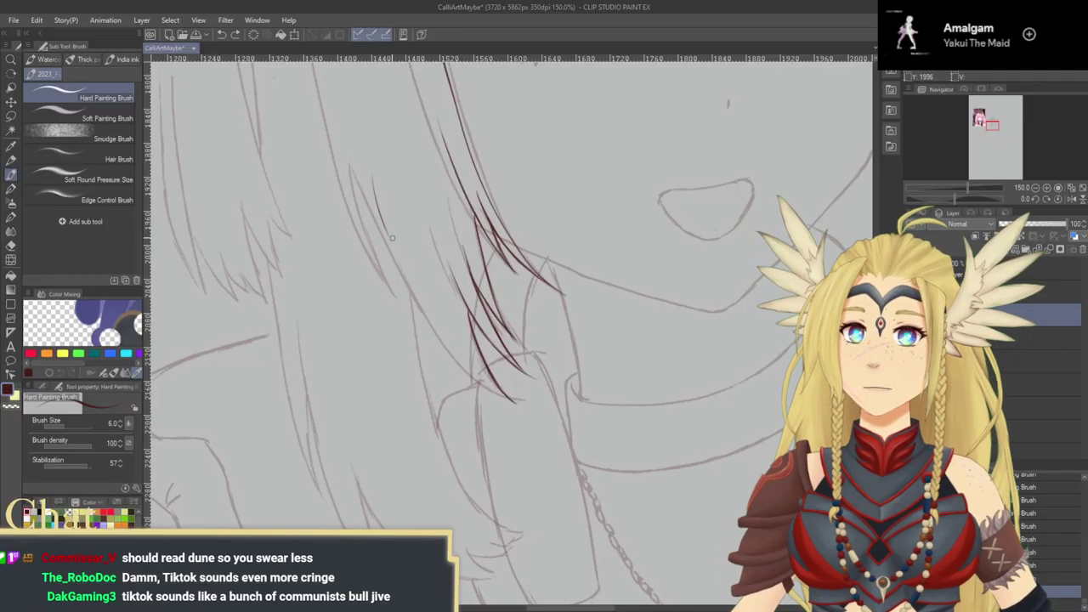
key("ctrl+z")
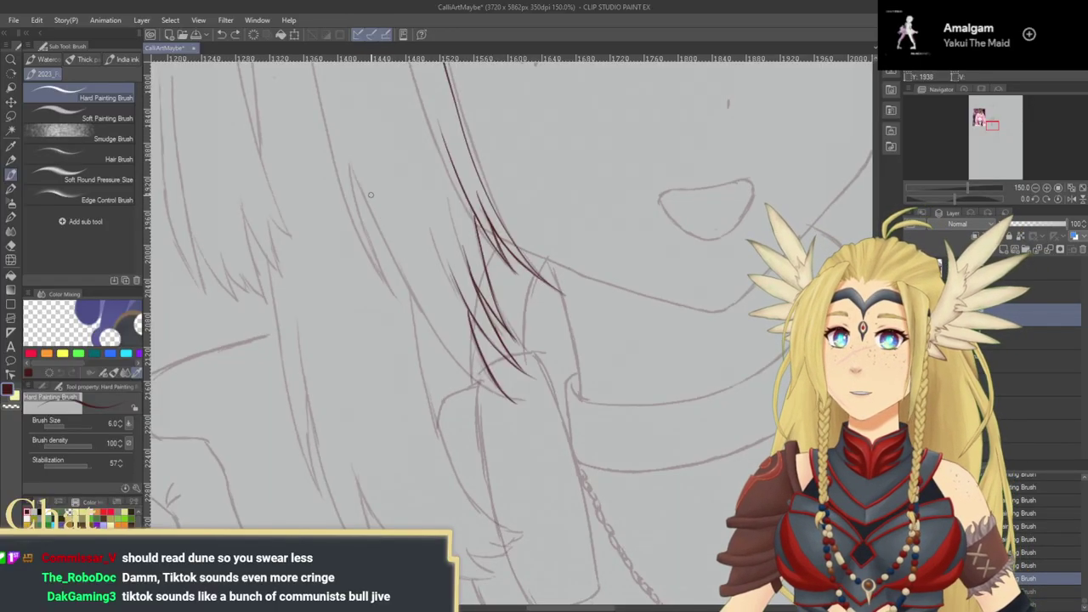
mouse_move(365, 173)
left_mouse_down()
mouse_move(404, 281)
mouse_move(474, 365)
left_mouse_up()
key("ctrl+z")
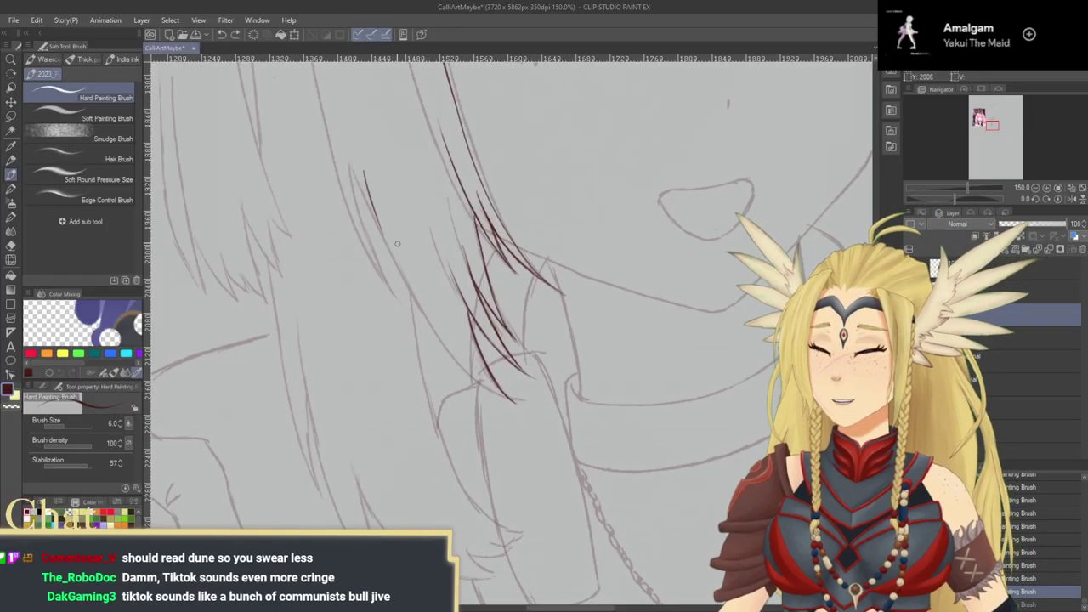
key("ctrl+z")
Step: Ink the long curved strand from mid side lock down to its lowest tip at the neck, redrawing it until smooth
mouse_move(365, 175)
left_mouse_down()
mouse_move(382, 240)
mouse_move(423, 319)
left_mouse_up()
left_click_drag(393, 270, 449, 346)
key("ctrl+z")
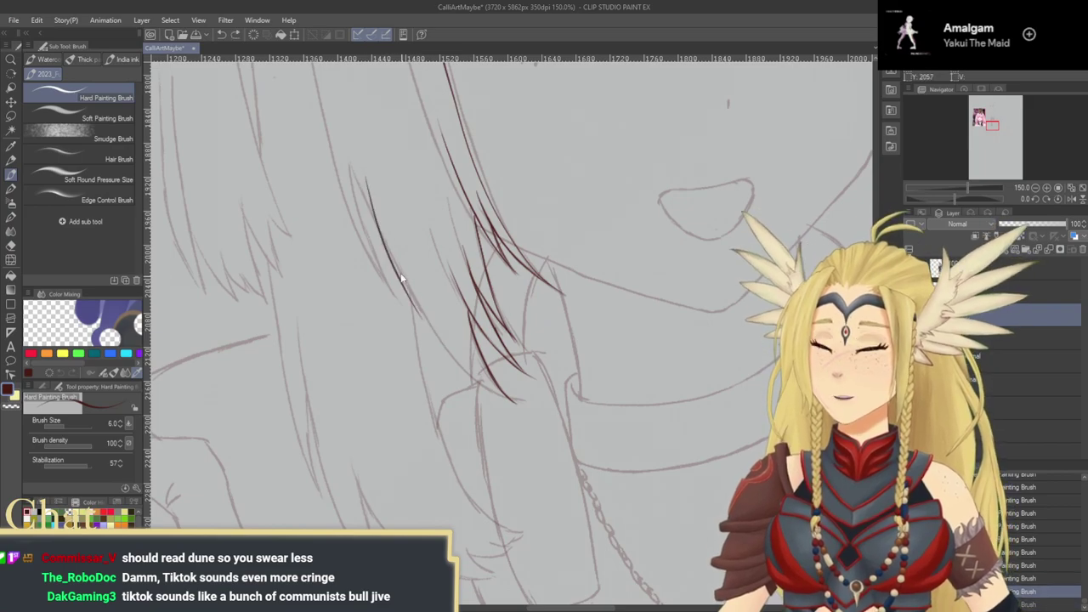
left_click_drag(368, 194, 423, 309)
key("ctrl+z")
key("ctrl+z")
left_click_drag(367, 180, 425, 320)
key("ctrl+z")
key("ctrl+z")
left_click_drag(385, 242, 434, 337)
key("ctrl+z")
mouse_move(390, 258)
left_mouse_down()
mouse_move(434, 341)
mouse_move(500, 396)
left_mouse_up()
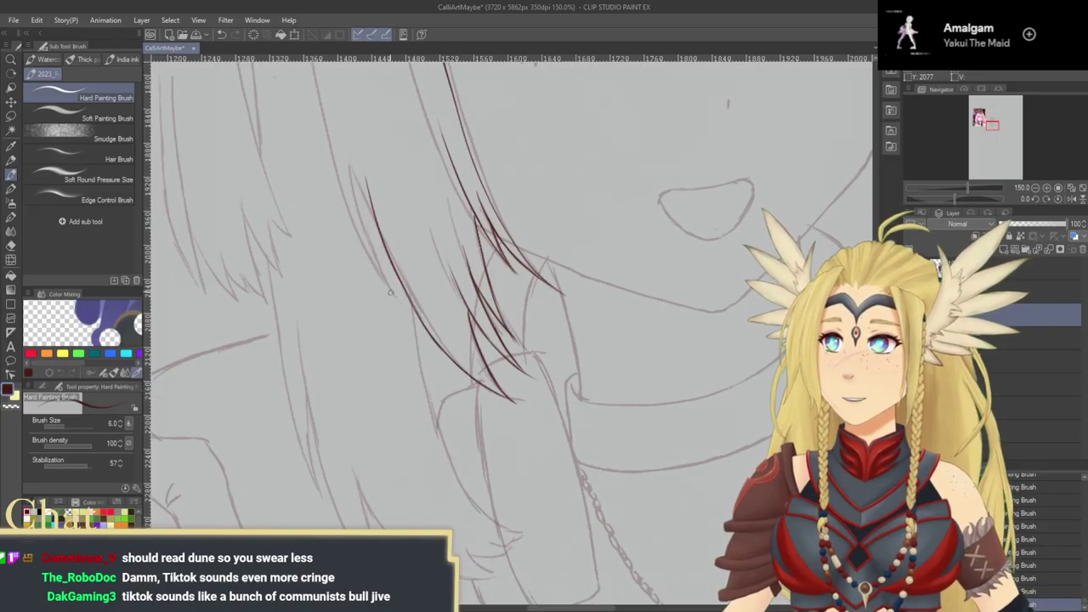
Step: Ink the second edge of the pointed hair split in the side lock, meeting the long strand at its sharp top
left_click_drag(378, 240, 422, 274)
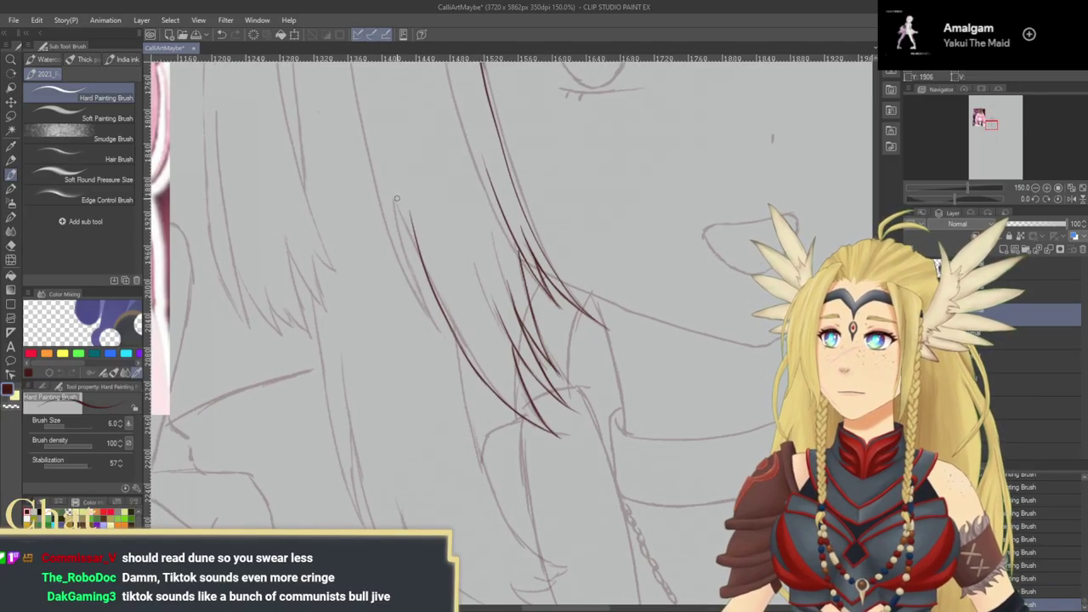
left_click_drag(405, 190, 415, 227)
mouse_move(407, 188)
left_mouse_down()
mouse_move(410, 246)
mouse_move(437, 331)
left_mouse_up()
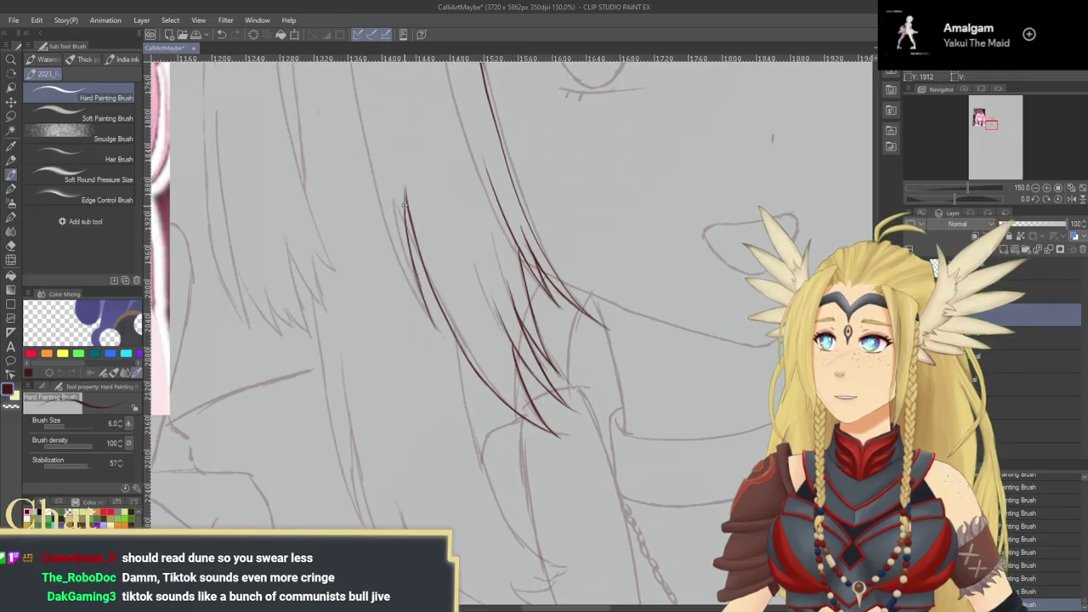
left_click_drag(405, 181, 447, 362)
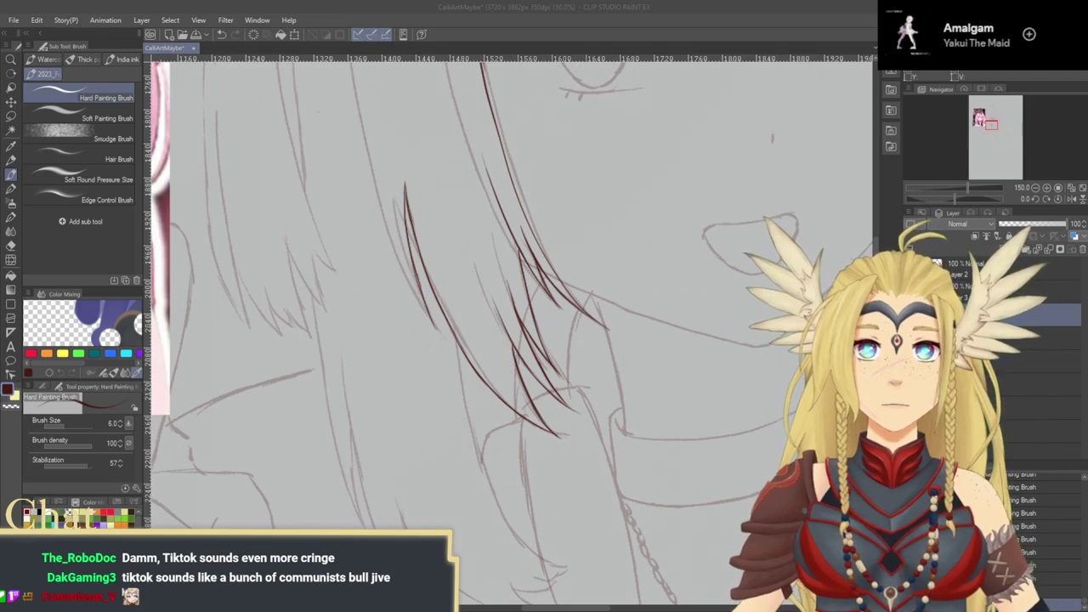
Step: Ink the upper start of the side lock's outer line, curving down from the head beside the hair ribbon
mouse_move(517, 300)
left_mouse_down()
mouse_move(553, 431)
mouse_move(545, 476)
left_mouse_up()
left_click_drag(444, 186, 462, 410)
left_click_drag(433, 285, 480, 160)
left_click_drag(525, 91, 480, 205)
left_click_drag(504, 129, 466, 265)
key("ctrl+z")
left_click_drag(483, 192, 474, 241)
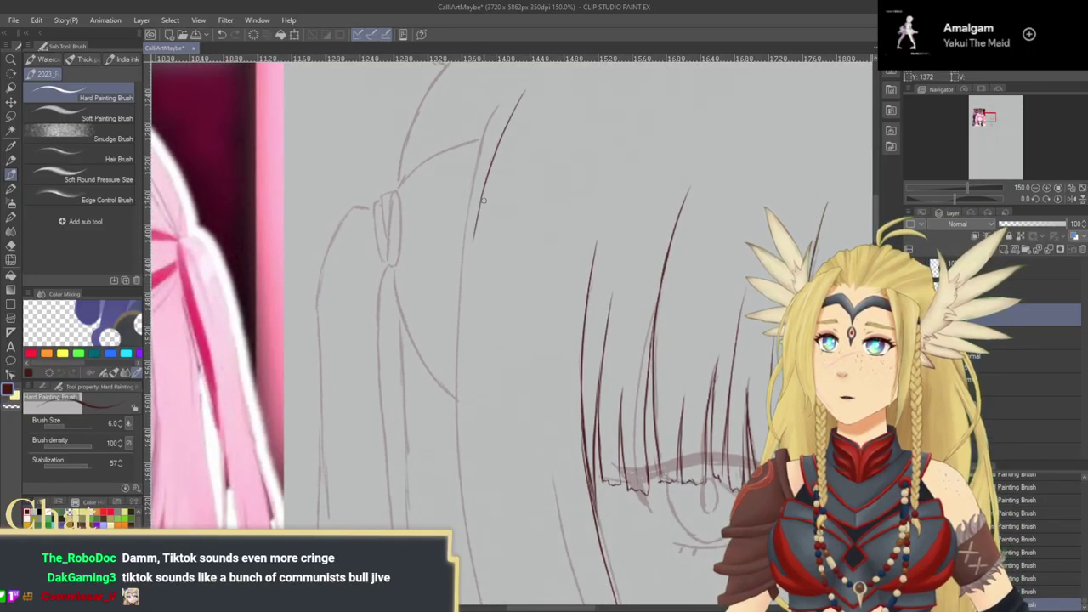
Step: Set the brush size to 7 and undo the stray stroke
key("bracketright")
key("bracketright")
key("bracketright")
mouse_move(491, 202)
left_mouse_down()
mouse_move(539, 166)
mouse_move(549, 258)
left_mouse_up()
key("ctrl+z")
key("bracketleft")
key("bracketleft")
Step: Try to extend the side lock's outer line downward past the ribbon, undoing the attempts
scroll(498, 255, "down", 1)
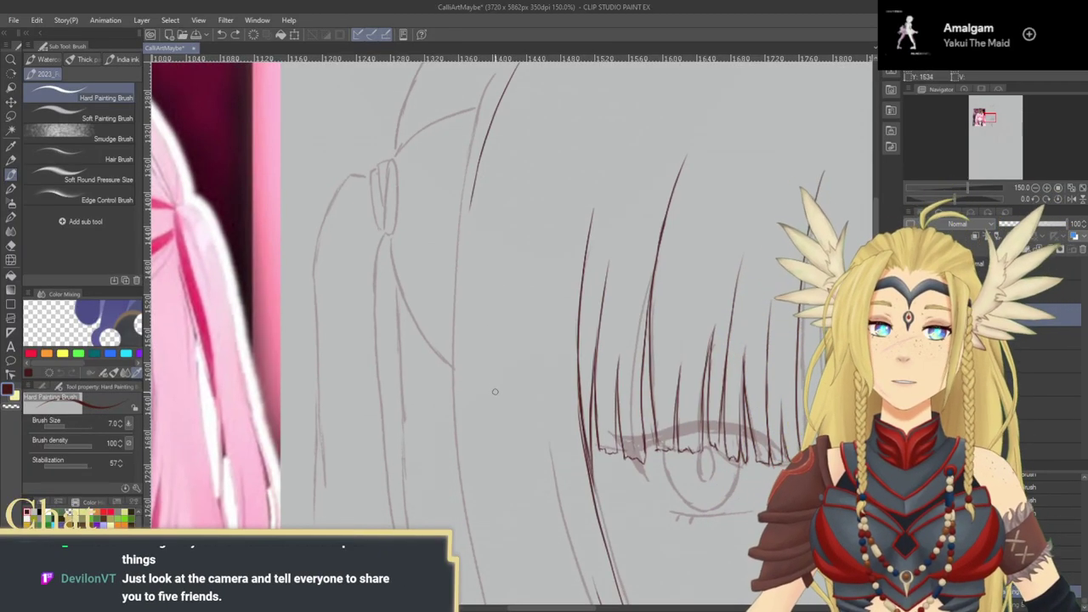
scroll(497, 391, "up", 2)
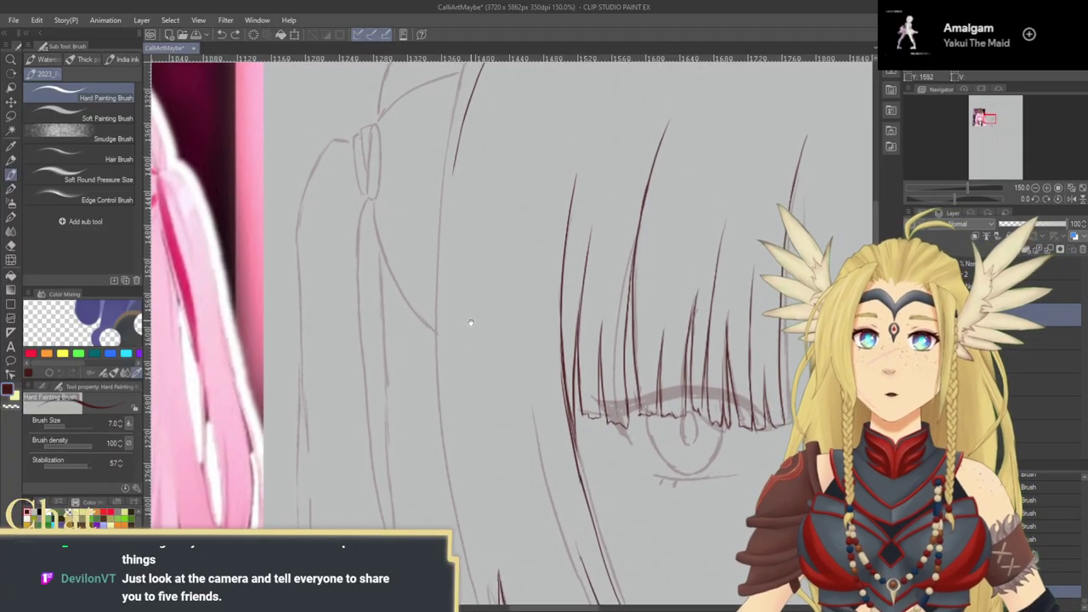
scroll(489, 391, "down", 1)
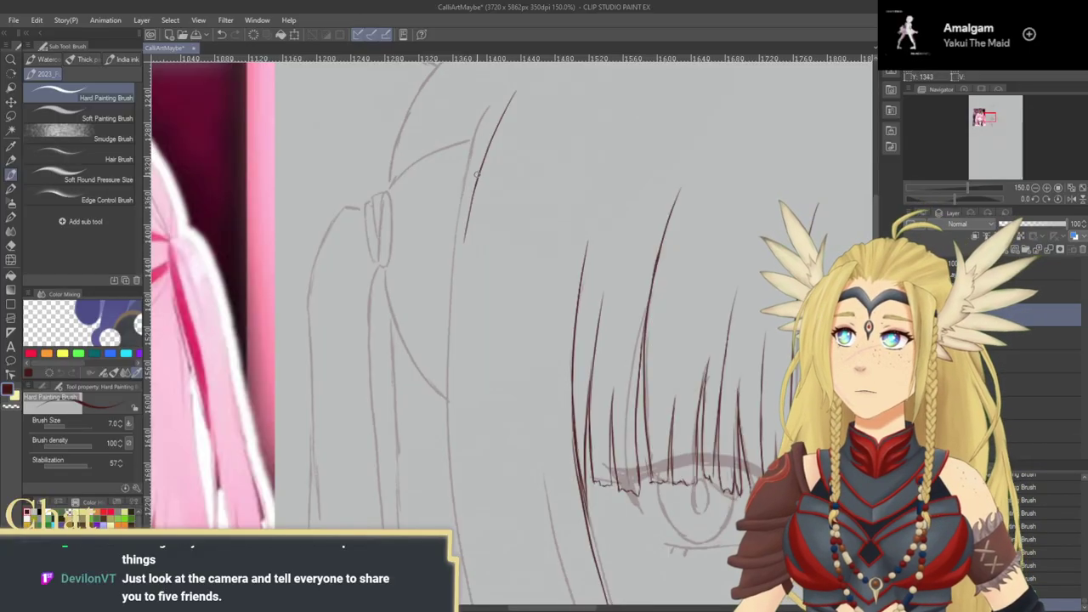
left_click_drag(477, 175, 462, 263)
key("ctrl+z")
left_click_drag(471, 199, 455, 442)
left_click_drag(469, 396, 459, 245)
key("ctrl+z")
left_click_drag(456, 183, 463, 262)
left_click_drag(465, 151, 453, 425)
key("ctrl+z")
mouse_move(482, 329)
left_mouse_down()
mouse_move(488, 297)
mouse_move(520, 305)
left_mouse_up()
left_click_drag(503, 150, 476, 435)
key("ctrl+z")
mouse_move(498, 140)
left_mouse_down()
mouse_move(495, 350)
mouse_move(513, 474)
left_mouse_up()
key("ctrl+z")
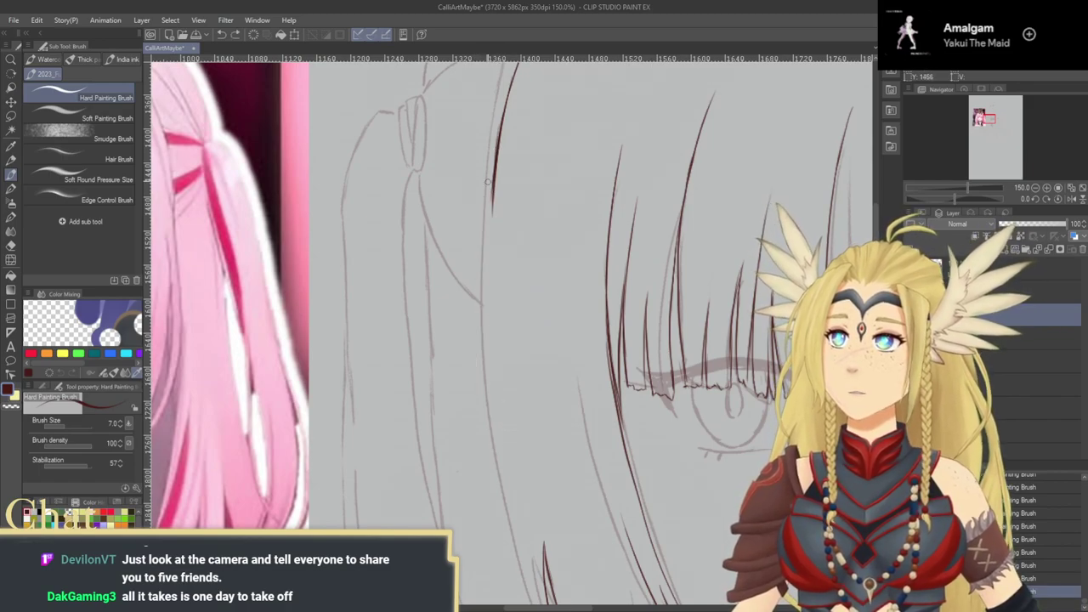
left_click_drag(501, 209, 474, 218)
left_click_drag(488, 166, 495, 265)
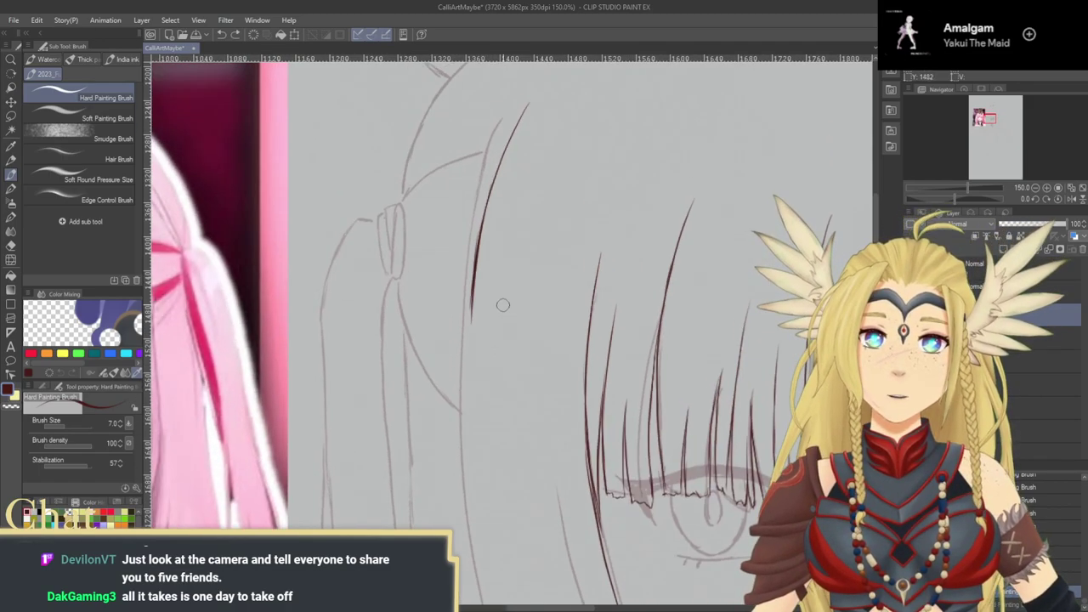
key("ctrl+z")
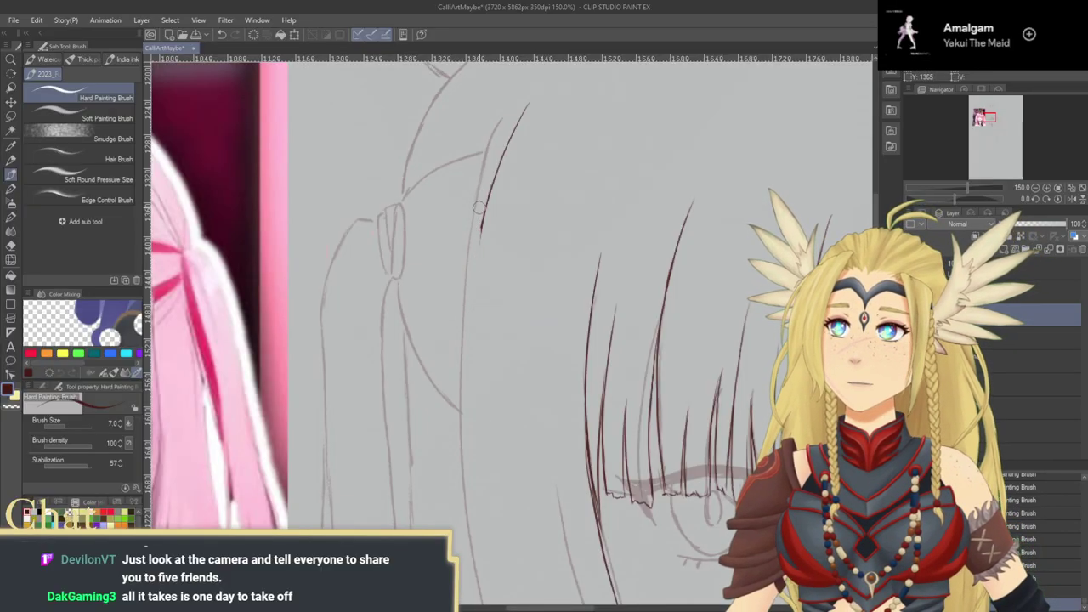
Step: Ink the side lock's outer line from beside the ribbon down past eye level, redrawing it and thickening the joined section
left_click_drag(486, 204, 474, 293)
left_click_drag(482, 230, 468, 434)
key("ctrl+z")
mouse_move(510, 370)
left_mouse_down()
mouse_move(521, 332)
mouse_move(492, 378)
left_mouse_up()
key("ctrl+z")
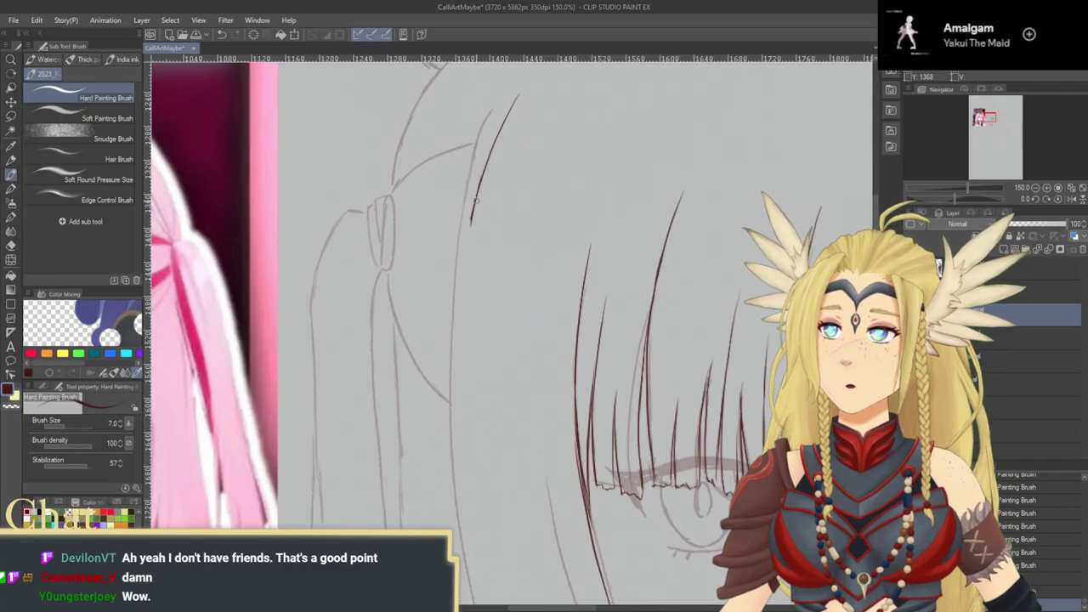
left_click_drag(468, 241, 460, 300)
left_click_drag(471, 219, 456, 486)
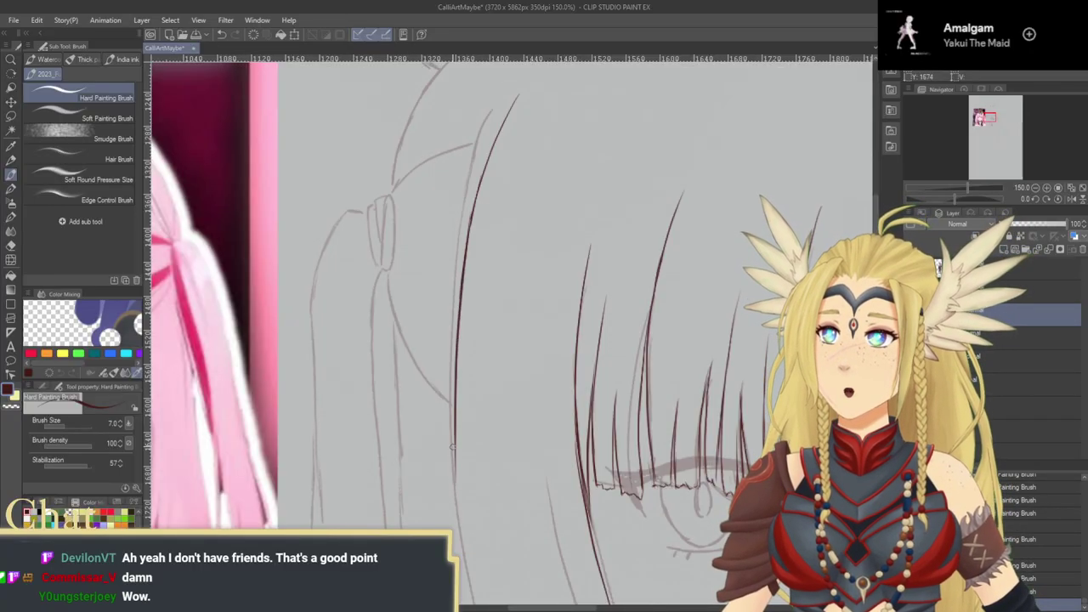
key("ctrl+z")
mouse_move(468, 234)
left_mouse_down()
mouse_move(457, 333)
mouse_move(461, 285)
mouse_move(462, 516)
left_mouse_up()
left_click_drag(472, 374, 486, 272)
key("ctrl+z")
mouse_move(475, 189)
left_mouse_down()
mouse_move(467, 326)
mouse_move(479, 443)
left_mouse_up()
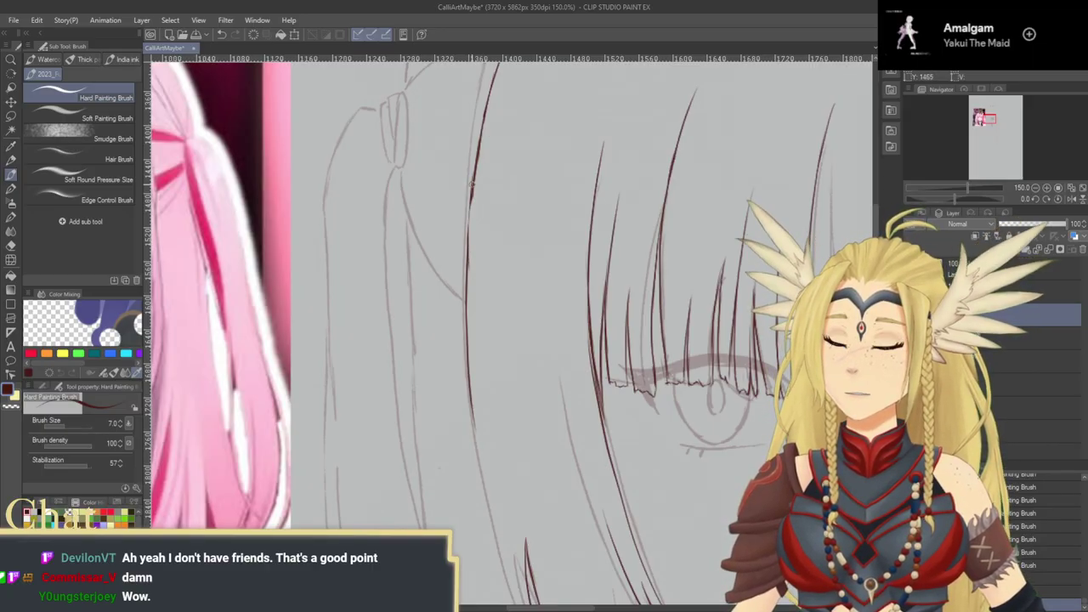
left_click_drag(471, 206, 466, 289)
Step: Continue the side lock's outer line from eye level down to the pointed split near the neck, undoing the last extra stroke
left_click_drag(542, 389, 521, 346)
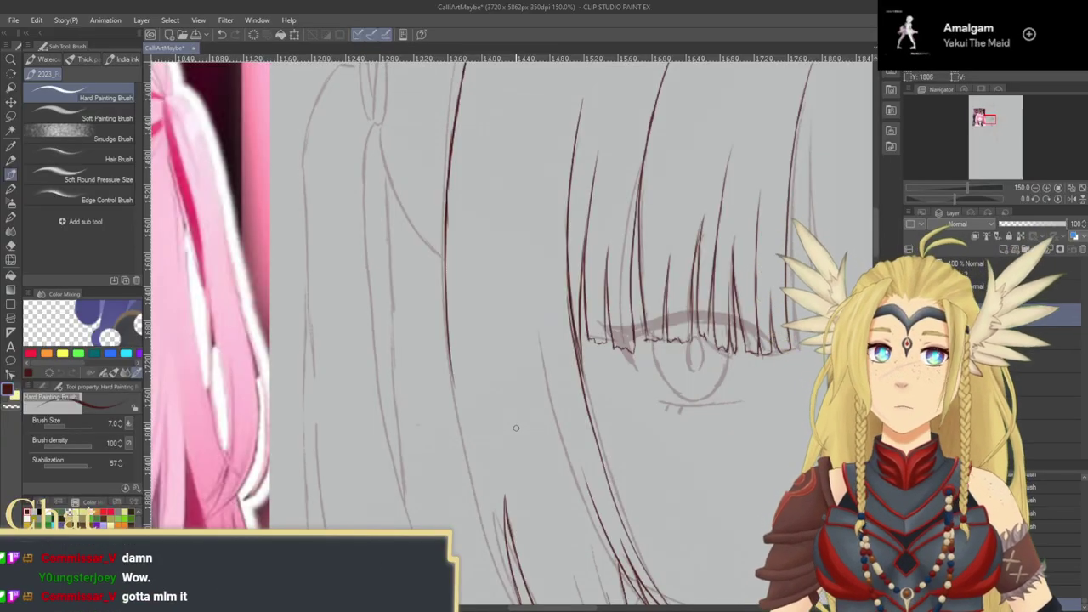
left_click_drag(513, 401, 564, 355)
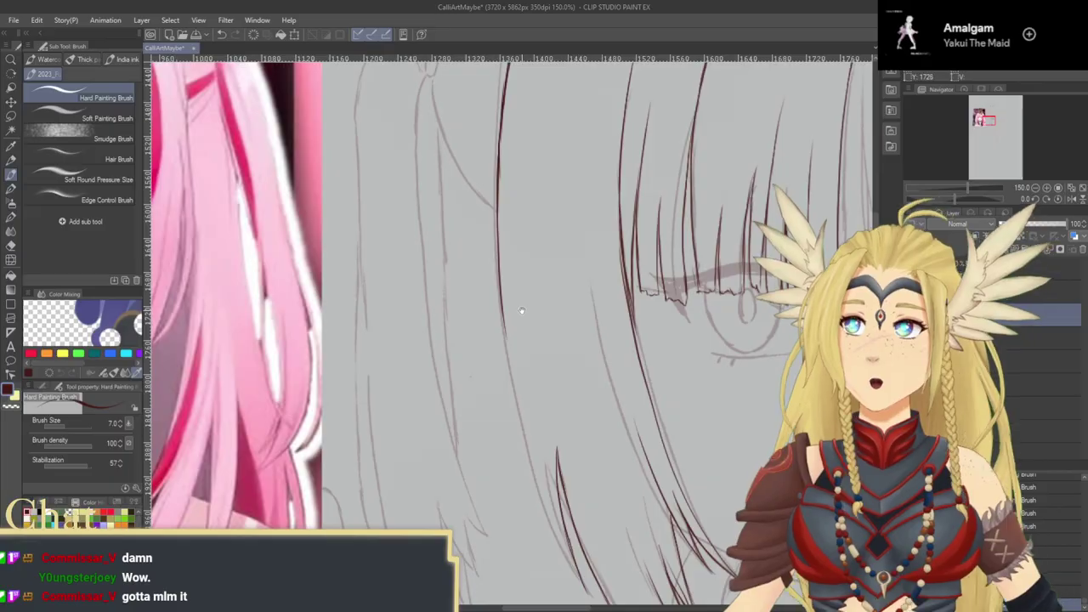
left_click_drag(522, 311, 512, 220)
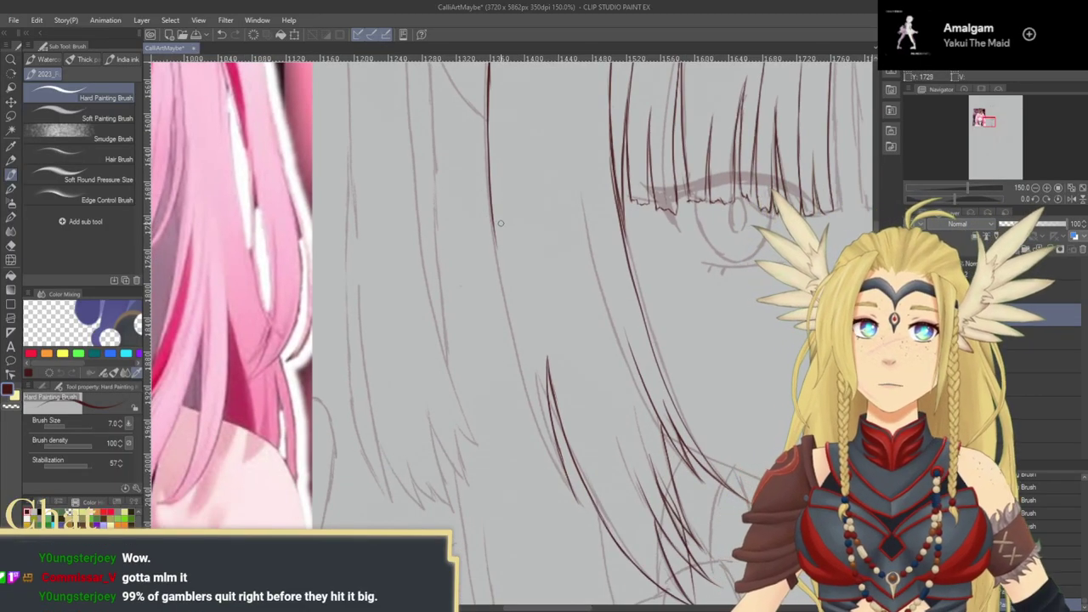
left_click_drag(492, 223, 529, 401)
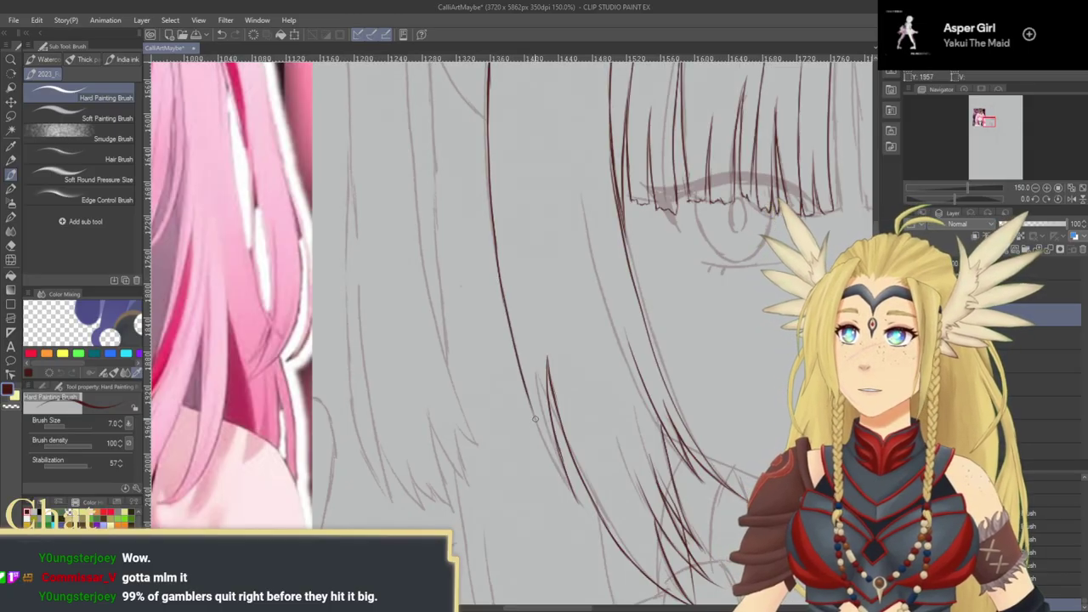
mouse_move(545, 447)
left_mouse_down()
mouse_move(574, 493)
mouse_move(551, 435)
left_mouse_up()
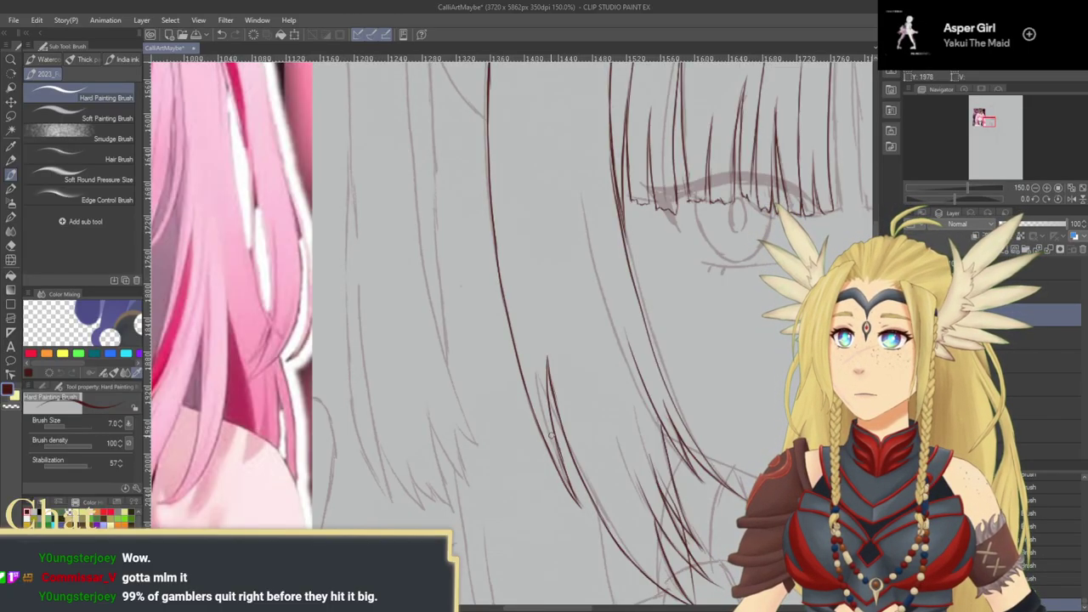
key("ctrl+z")
Step: Ink a tapered strand in the middle of the fringe between the eyes, redrawing it and refining its upper end
left_click_drag(531, 375, 502, 330)
mouse_move(508, 257)
left_mouse_down()
mouse_move(481, 428)
mouse_move(434, 335)
left_mouse_up()
left_click_drag(609, 342, 464, 338)
mouse_move(570, 255)
left_mouse_down()
mouse_move(476, 251)
mouse_move(487, 380)
left_mouse_up()
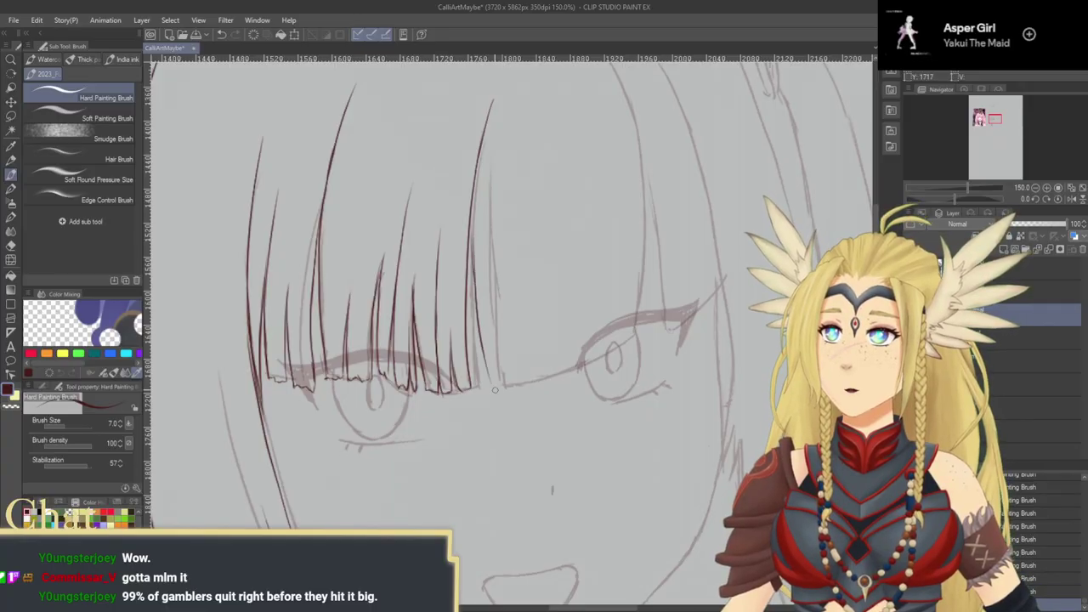
key("ctrl+z")
left_click_drag(472, 223, 486, 371)
left_click_drag(505, 156, 495, 227)
left_click_drag(460, 279, 474, 200)
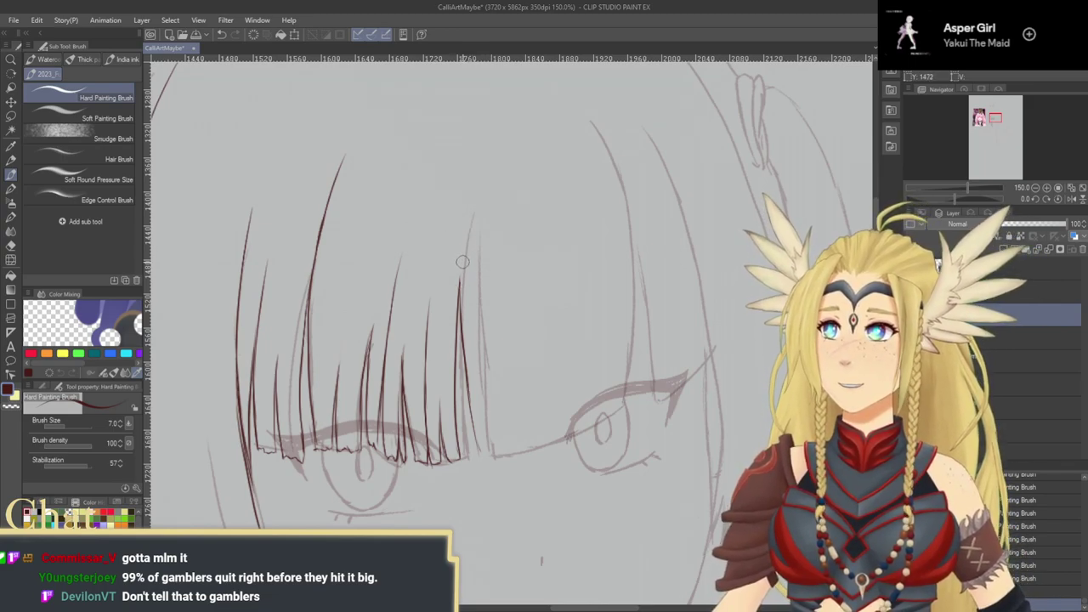
mouse_move(460, 290)
left_mouse_down()
mouse_move(460, 241)
mouse_move(461, 318)
left_mouse_up()
Step: Ink the adjacent longer fringe strand down to the fringe's lower edge, replacing the first attempts and thickening its lower half
scroll(461, 318, "down", 2)
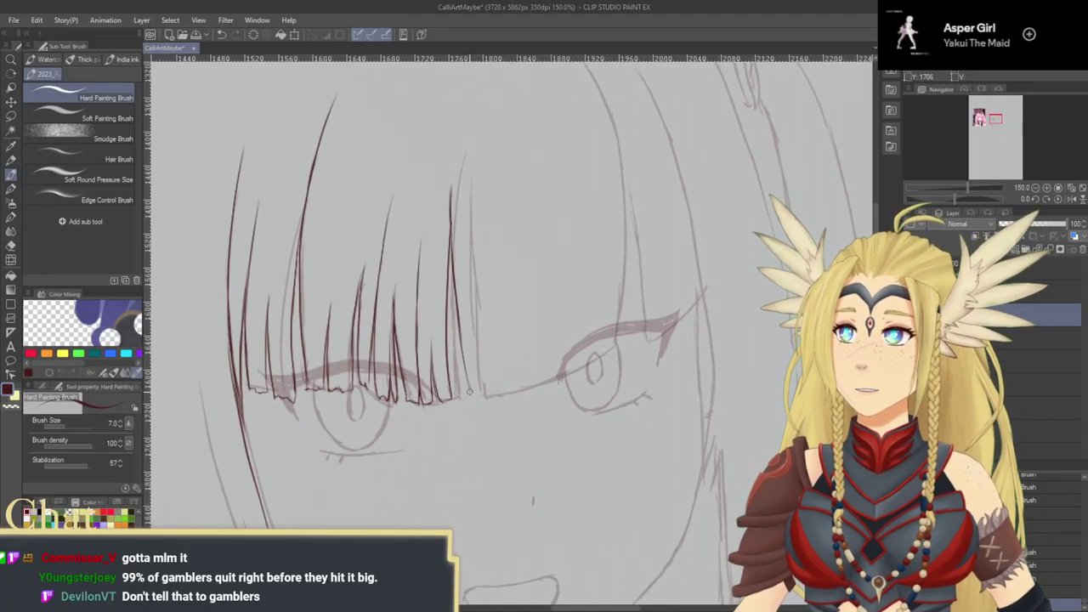
left_click_drag(464, 143, 486, 321)
key("ctrl+z")
key("ctrl+z")
left_click_drag(464, 146, 482, 376)
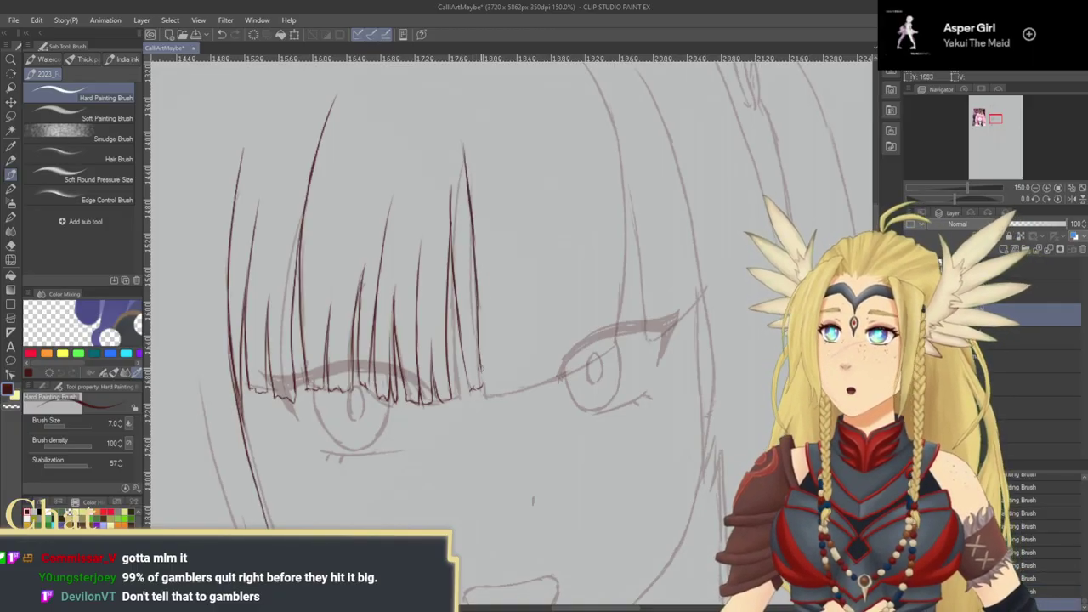
key("ctrl+z")
left_click_drag(473, 306, 483, 388)
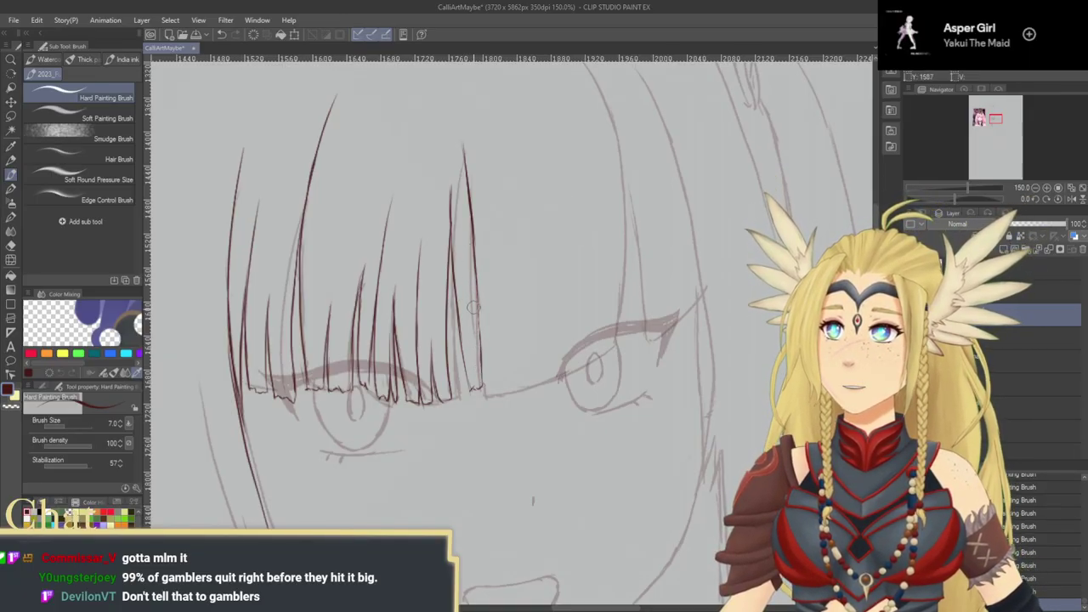
left_click_drag(476, 289, 481, 375)
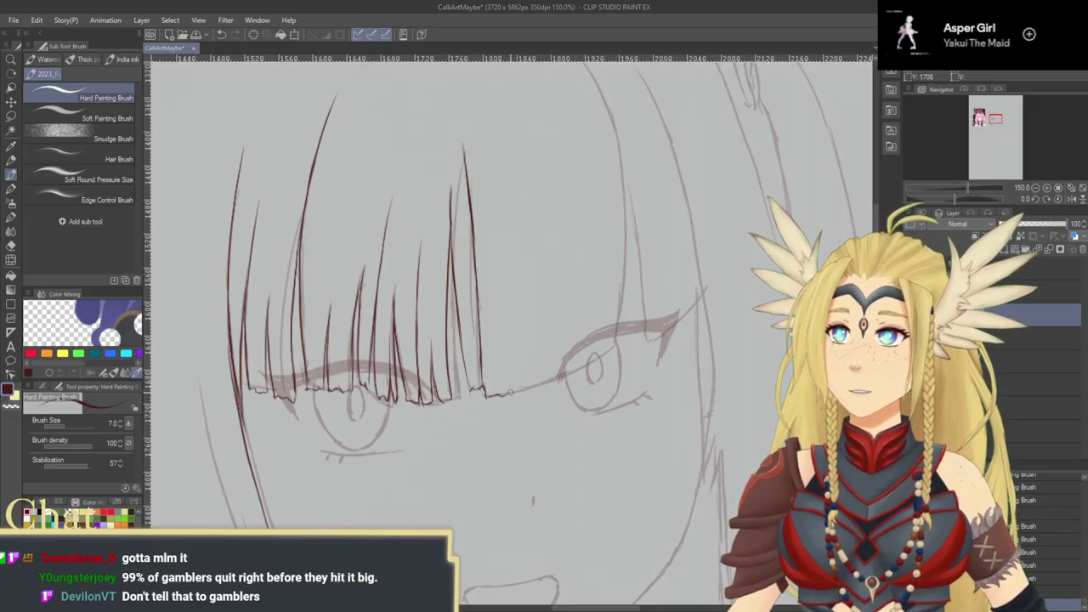
Step: Ink the next jagged stretch of fringe edge and a narrow pointed gap above it, trimming the gap's overlong top
left_click_drag(512, 390, 522, 375)
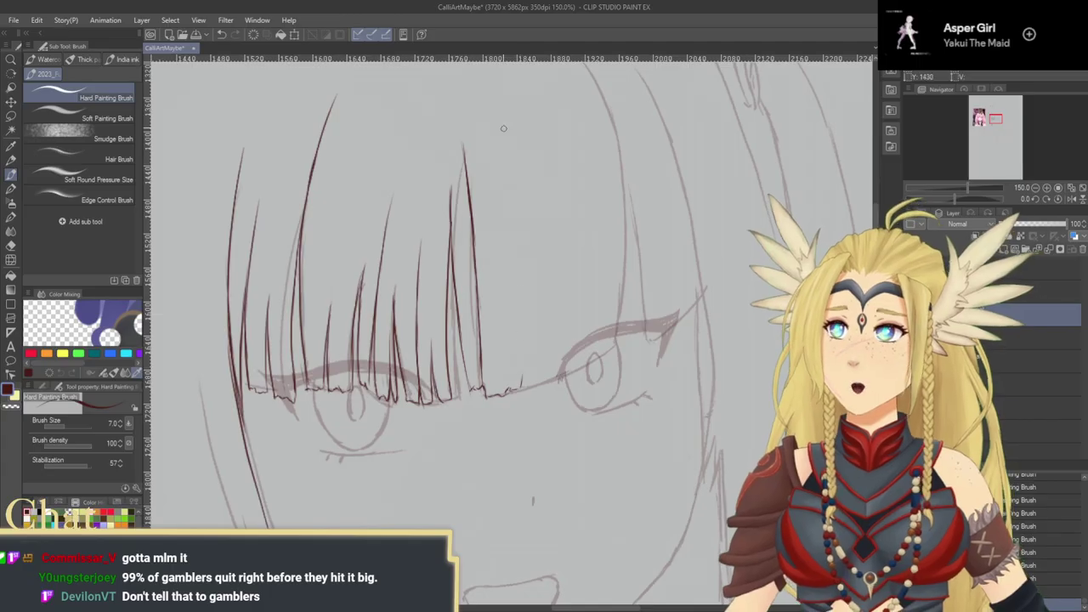
left_click_drag(503, 194, 522, 380)
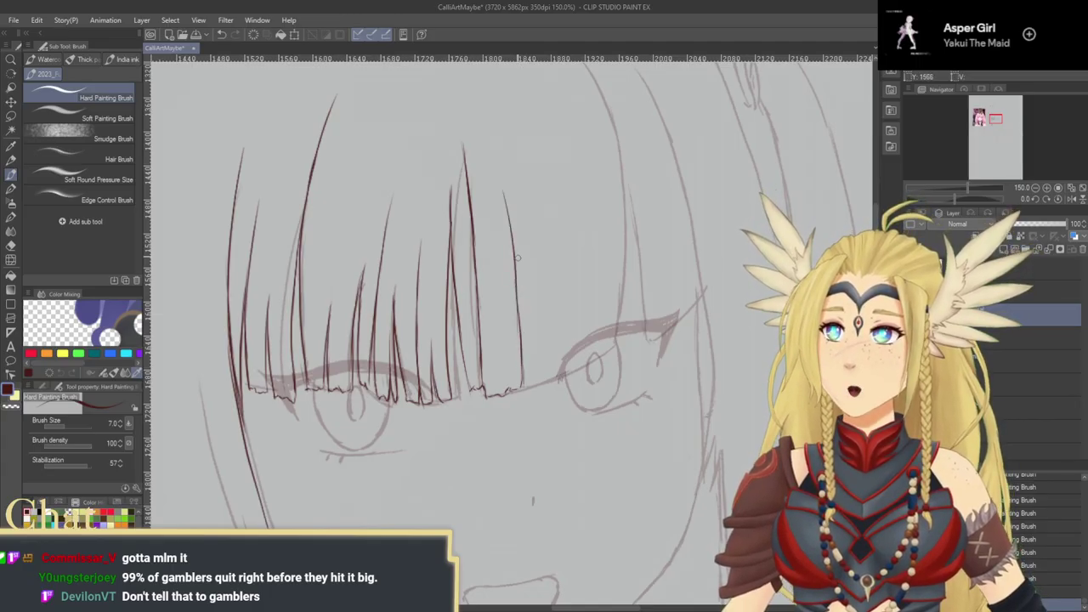
left_click_drag(506, 202, 535, 390)
left_click_drag(510, 204, 521, 268)
left_click_drag(508, 206, 500, 176)
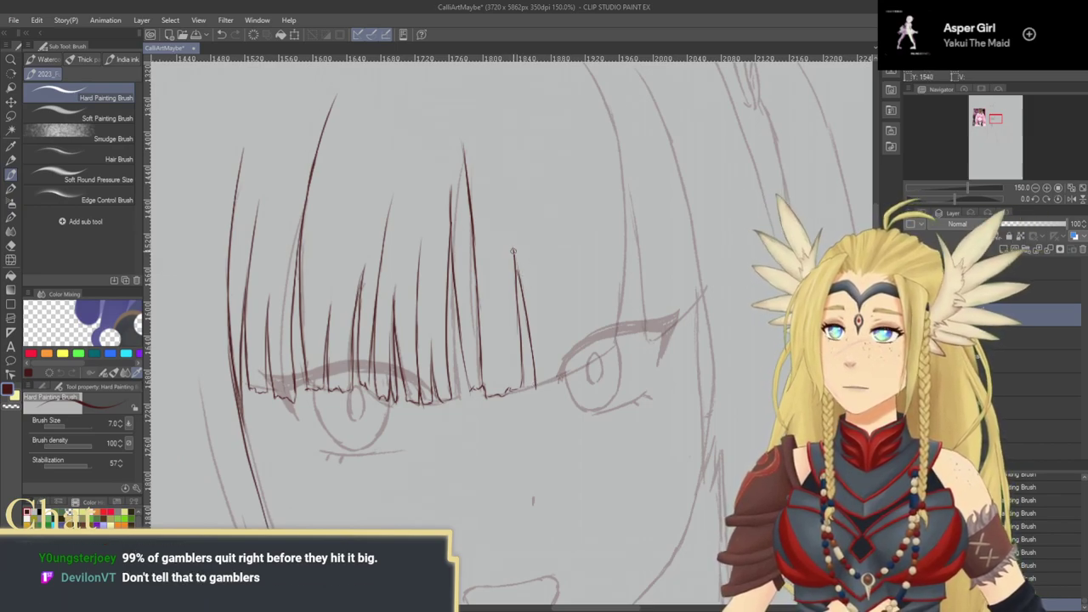
Step: Ink the jagged fringe edge up to the second eye and a long curved strand from the upper forehead down to it
mouse_move(556, 351)
left_mouse_down()
mouse_move(544, 364)
mouse_move(547, 354)
left_mouse_up()
scroll(518, 313, "up", 1)
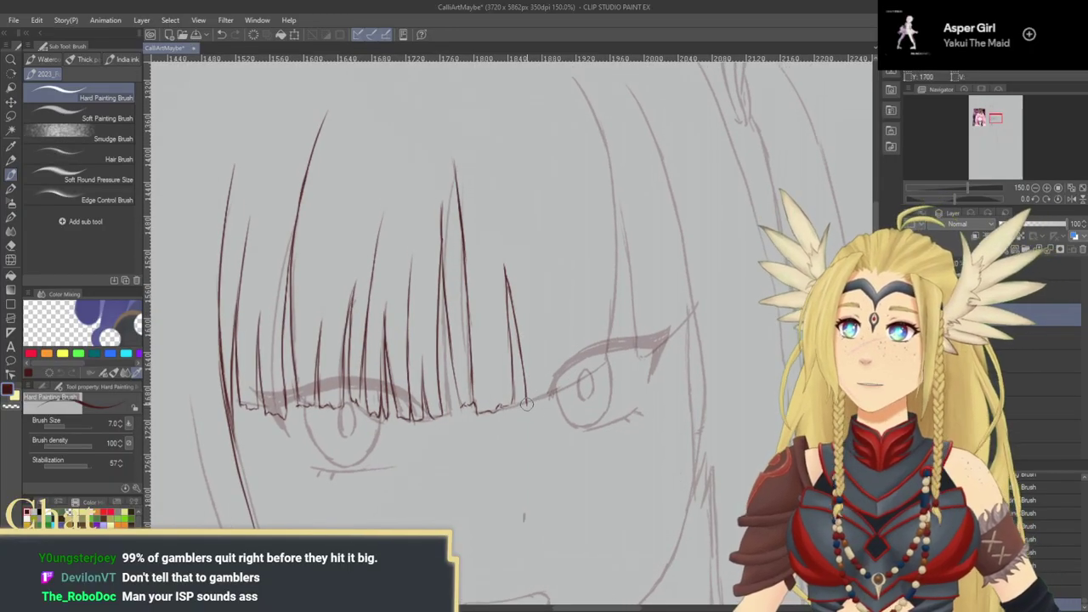
mouse_move(524, 408)
left_mouse_down()
mouse_move(551, 397)
mouse_move(553, 218)
mouse_move(558, 301)
left_mouse_up()
key("ctrl+z")
key("ctrl+z")
left_click_drag(501, 118, 560, 316)
left_click_drag(555, 279, 563, 336)
key("ctrl+z")
key("ctrl+z")
left_click_drag(540, 215, 563, 384)
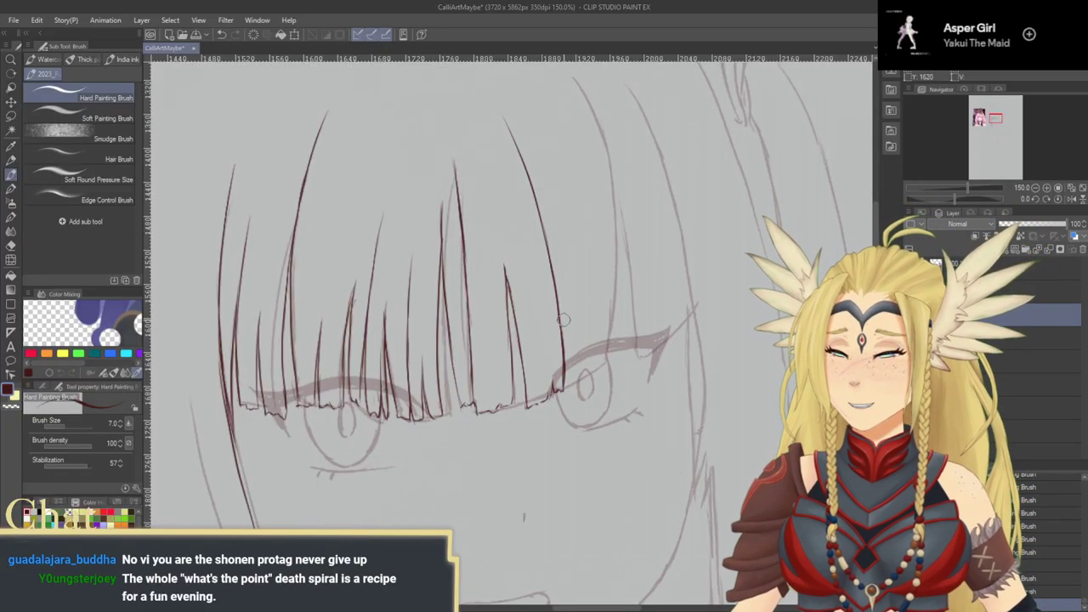
Step: Ink the jagged fringe edge across the second eye and a tapered curved strand rising from its end, replacing the first strand attempts
left_click_drag(561, 320, 570, 379)
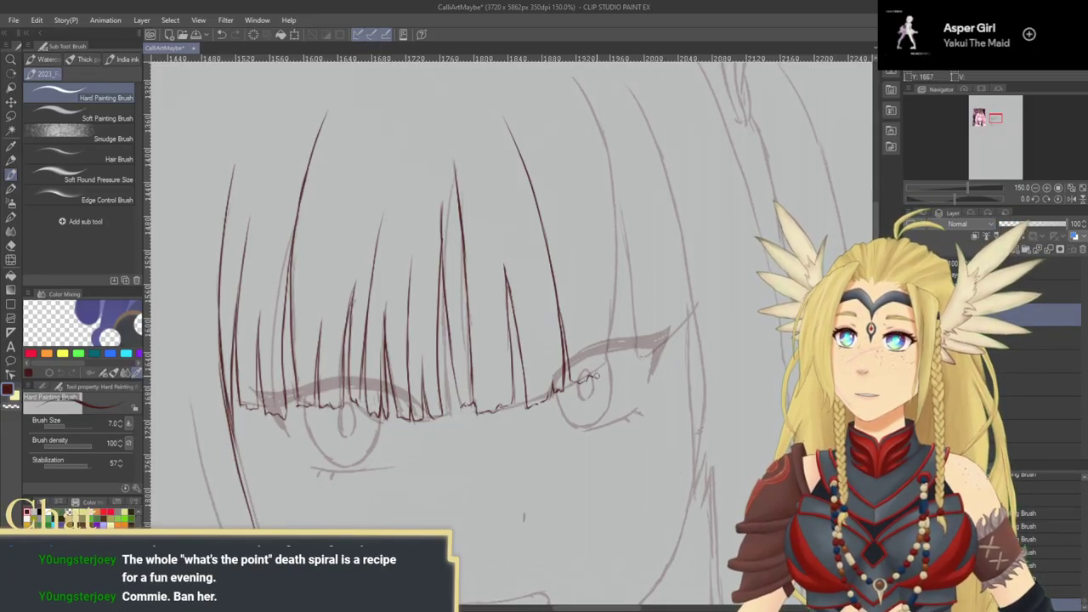
left_click_drag(604, 372, 617, 265)
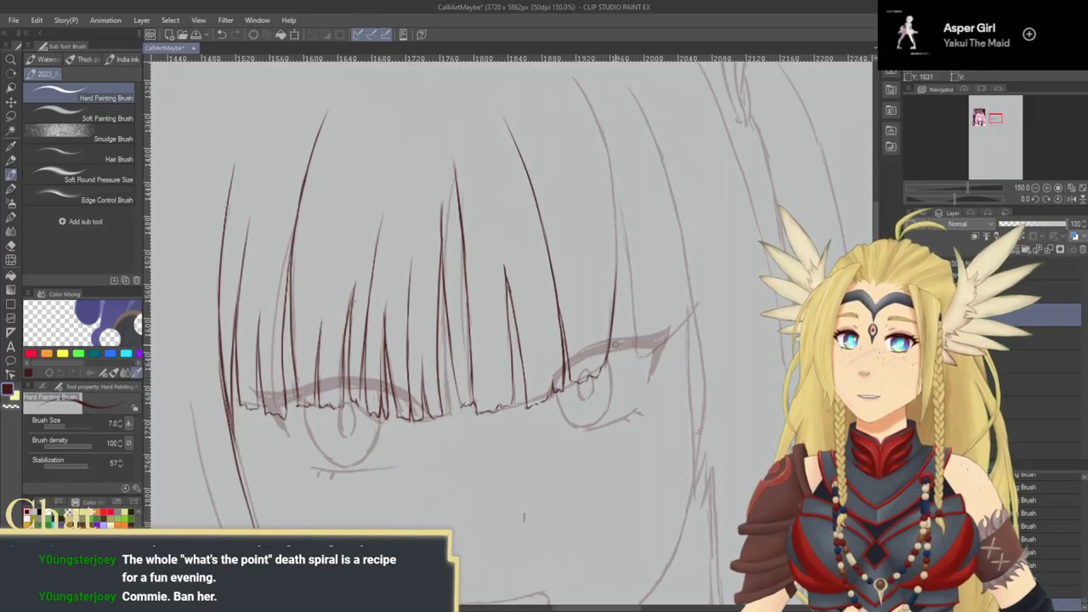
key("ctrl+z")
mouse_move(638, 301)
left_mouse_down()
mouse_move(638, 344)
mouse_move(656, 374)
mouse_move(628, 186)
left_mouse_up()
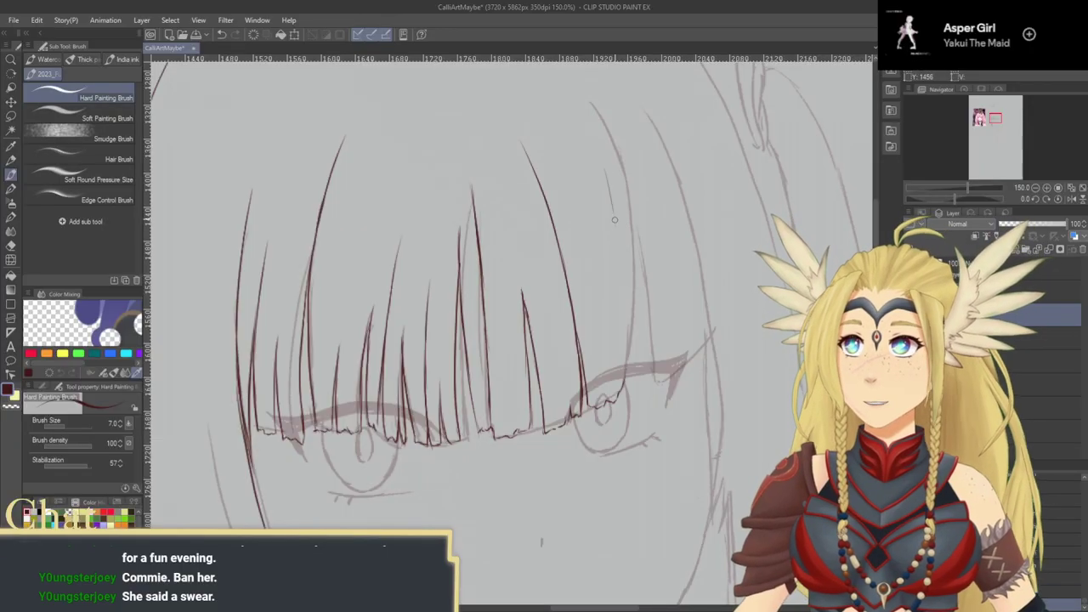
left_click_drag(598, 188, 623, 348)
key("ctrl+z")
left_click_drag(600, 192, 629, 367)
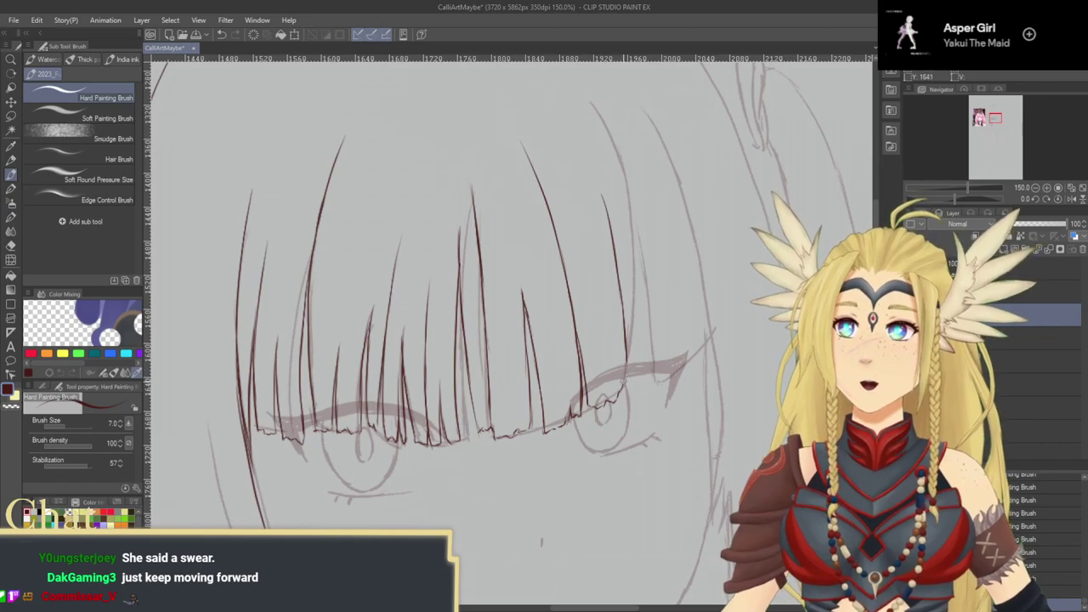
left_click_drag(627, 383, 627, 350)
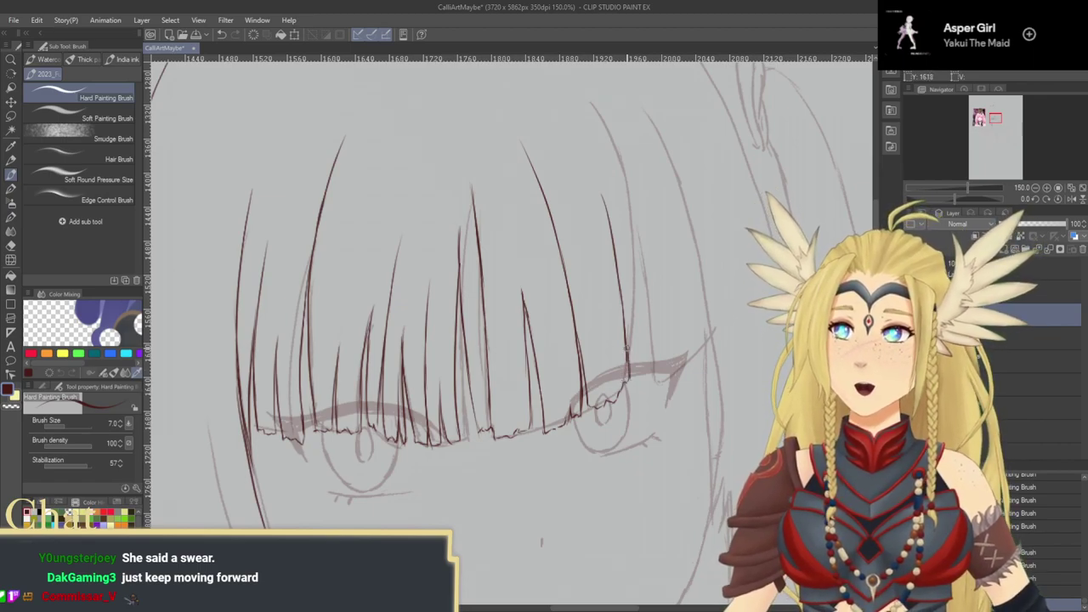
Step: Ink a short pointed gap above the second eye and a slanting strand branching off the curved one down to the outer eyelid
mouse_move(608, 404)
left_mouse_down()
mouse_move(605, 340)
mouse_move(610, 403)
left_mouse_up()
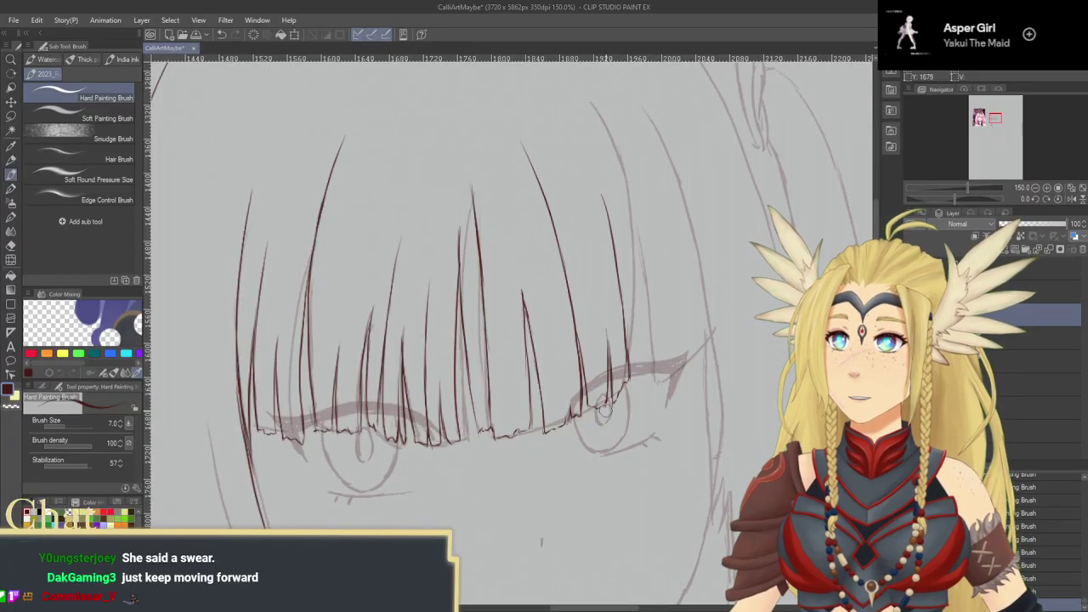
left_click_drag(625, 395, 545, 430)
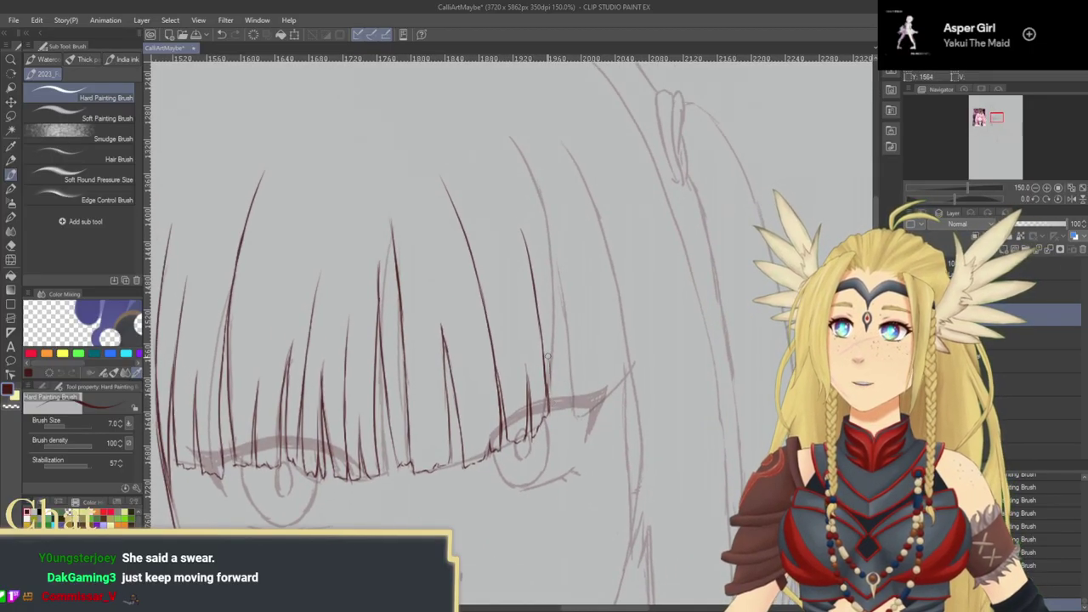
key("ctrl+z")
left_click_drag(530, 257, 571, 406)
left_click_drag(551, 320, 571, 416)
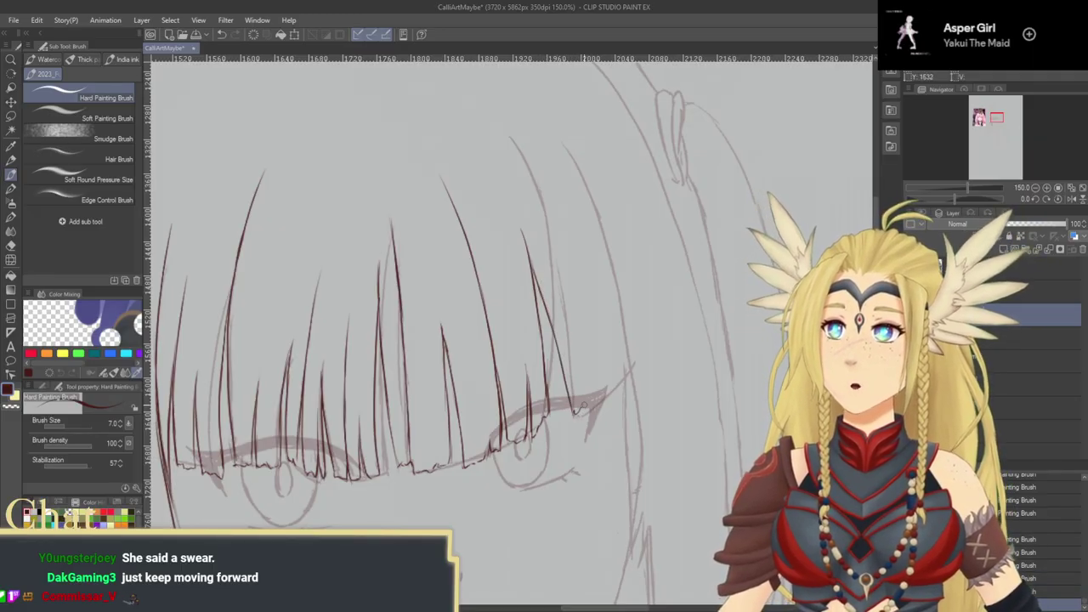
Step: Ink a long curved strand from the upper forehead past the second eye's outer corner and extend the jagged fringe edge beyond it
left_click_drag(604, 401, 593, 241)
mouse_move(556, 163)
left_mouse_down()
mouse_move(605, 289)
mouse_move(611, 349)
left_mouse_up()
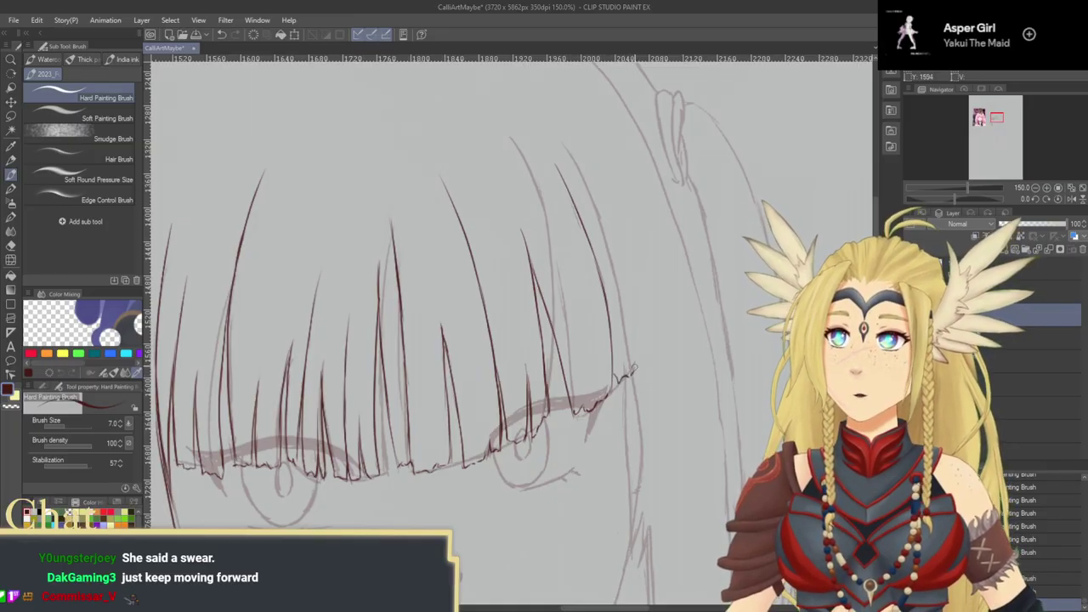
left_click_drag(626, 326, 607, 304)
Step: Ink the long outer strand curving from the forehead down to the cheek, join the fringe edge to it and add its inner line
mouse_move(538, 113)
left_mouse_down()
mouse_move(591, 215)
mouse_move(619, 312)
mouse_move(628, 410)
mouse_move(618, 504)
left_mouse_up()
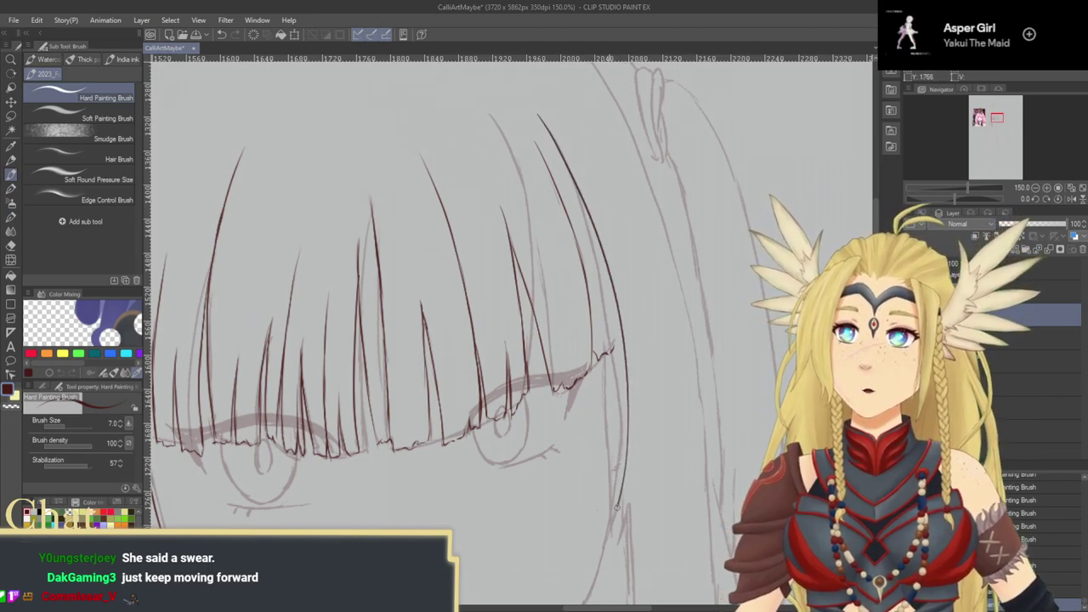
left_click_drag(642, 458, 649, 488)
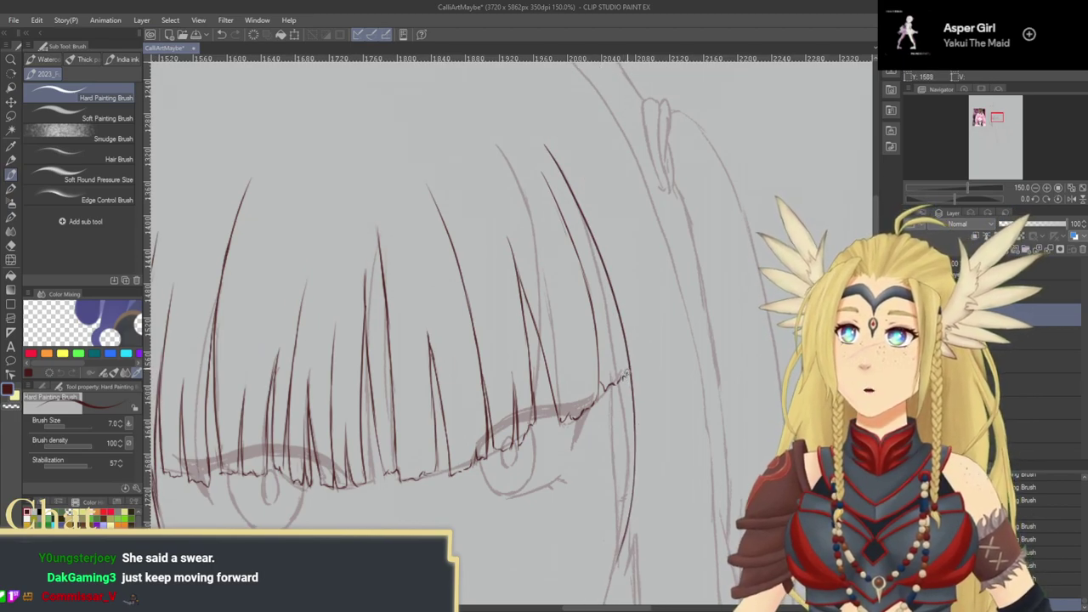
scroll(631, 382, "down", 5)
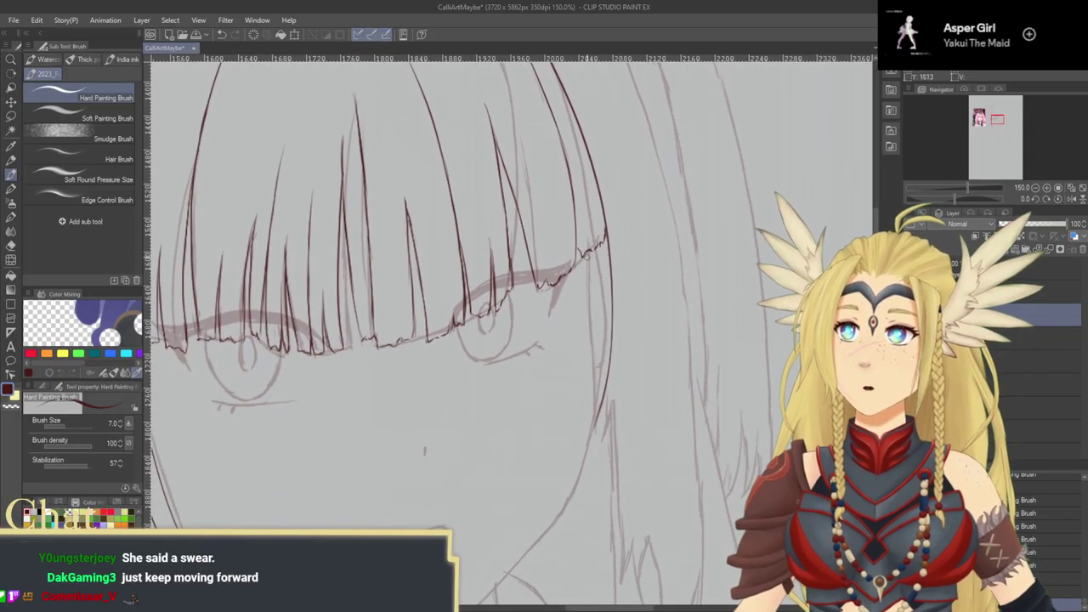
mouse_move(588, 257)
left_mouse_down()
mouse_move(597, 419)
mouse_move(644, 297)
mouse_move(640, 335)
left_mouse_up()
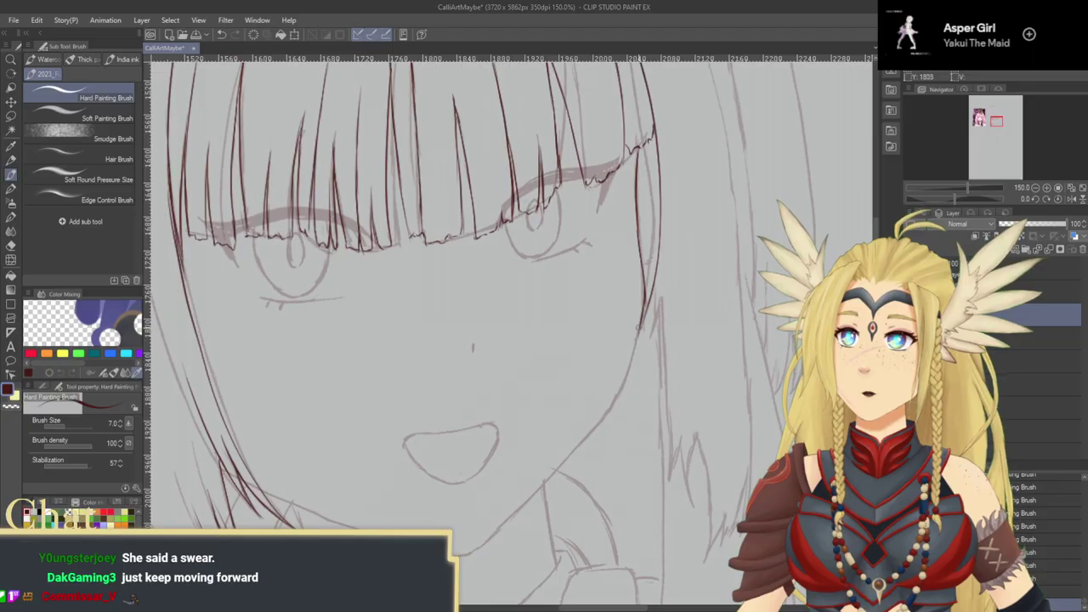
Step: Ink the jawline from the chin up toward the cheek below the second eye, redrawing the first stroke
left_click_drag(575, 445, 610, 323)
left_click_drag(569, 385, 562, 432)
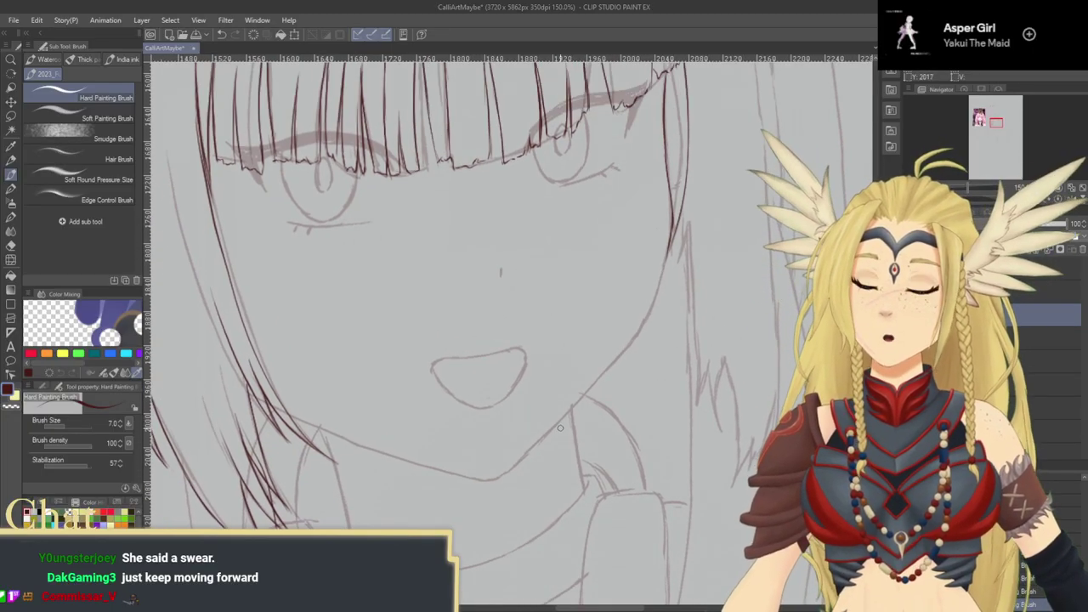
left_click_drag(573, 357, 570, 355)
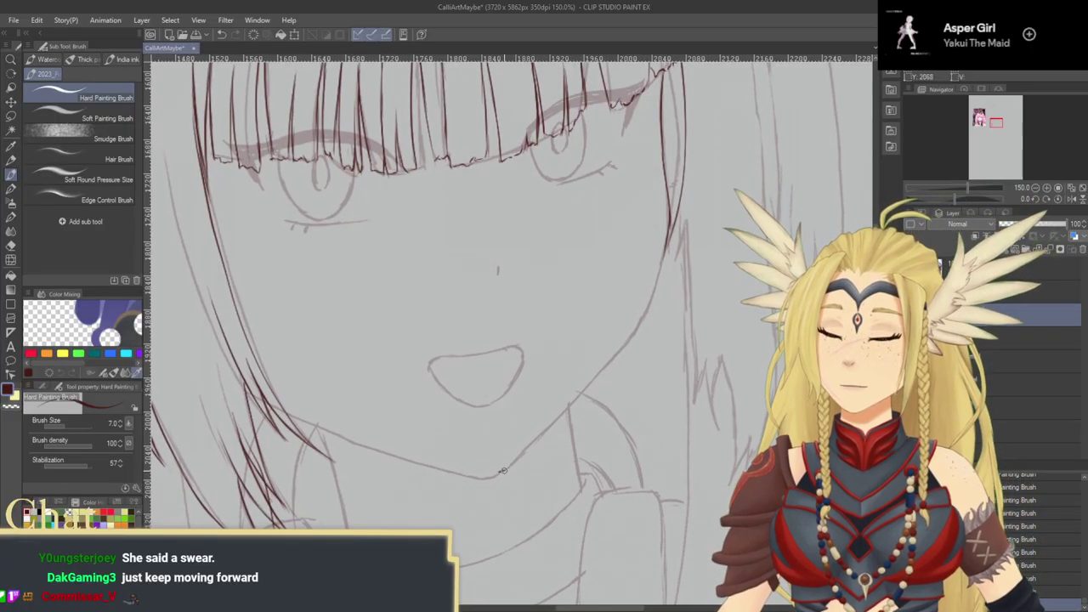
left_click_drag(498, 472, 549, 426)
key("ctrl+z")
left_click_drag(499, 472, 554, 423)
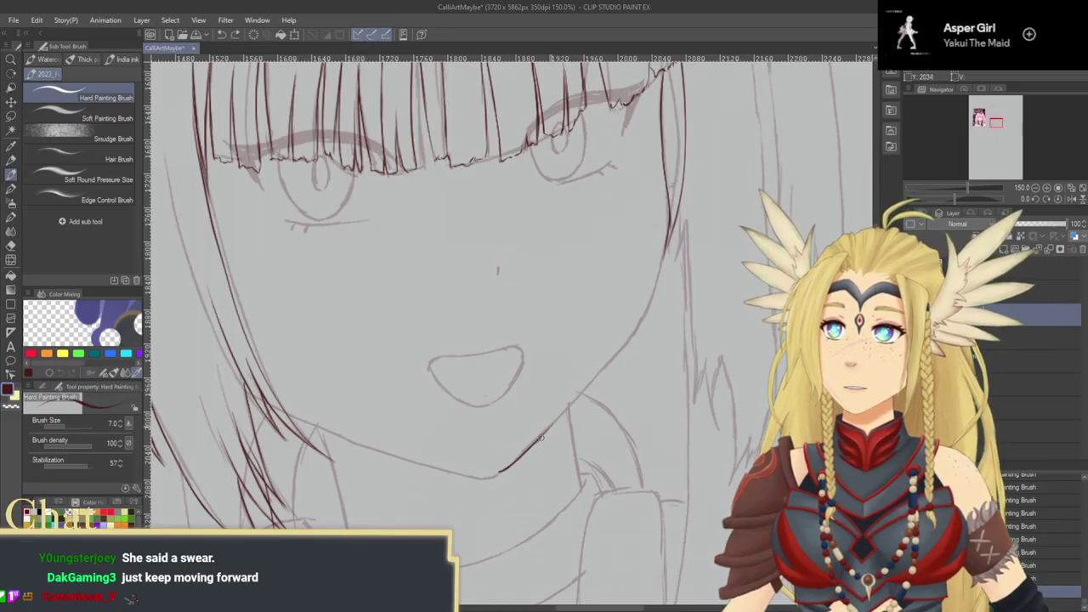
mouse_move(585, 400)
left_mouse_down()
mouse_move(547, 422)
mouse_move(572, 418)
left_mouse_up()
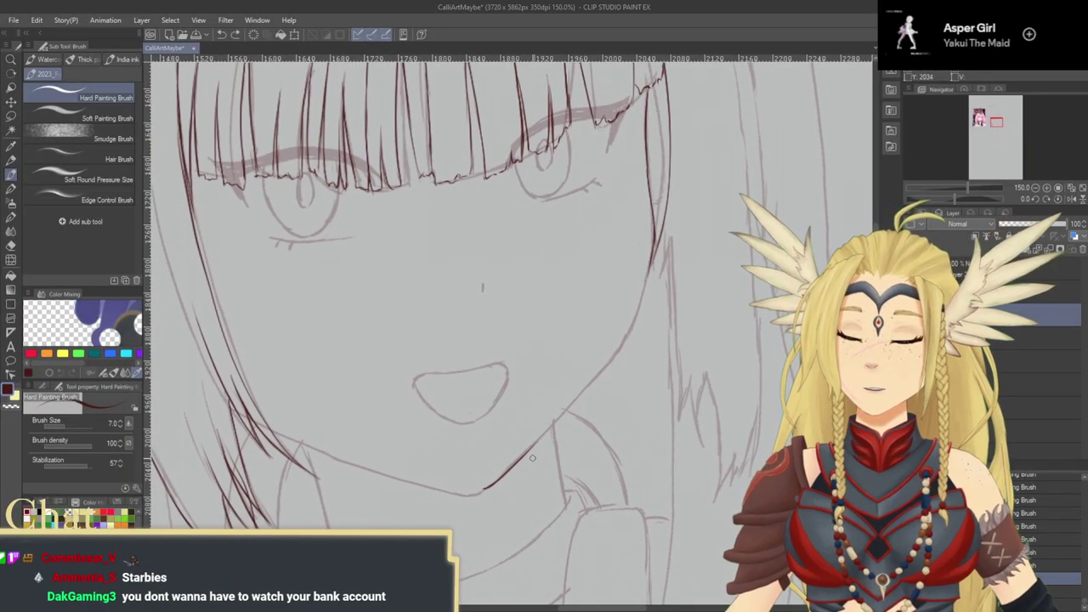
left_click_drag(510, 459, 605, 380)
left_click(1034, 199)
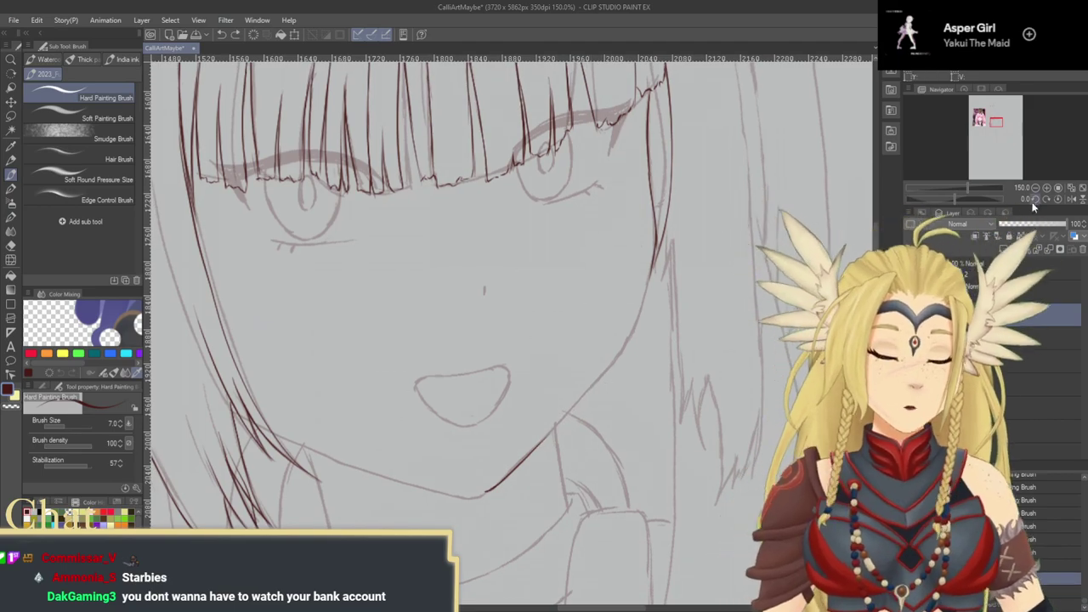
Step: Ink the cheek and jaw contour on the right side of the face from the chin up to the hair with the Hard Painting Brush
left_click(1035, 199)
left_click(1035, 199)
left_click(1034, 199)
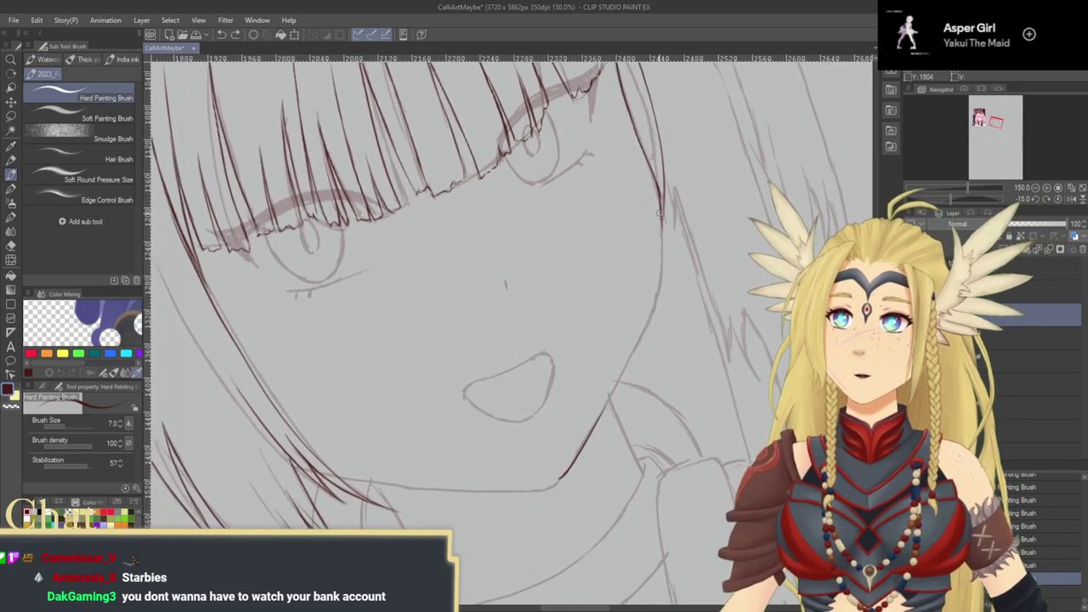
left_click_drag(662, 257, 662, 282)
left_click_drag(596, 422, 660, 301)
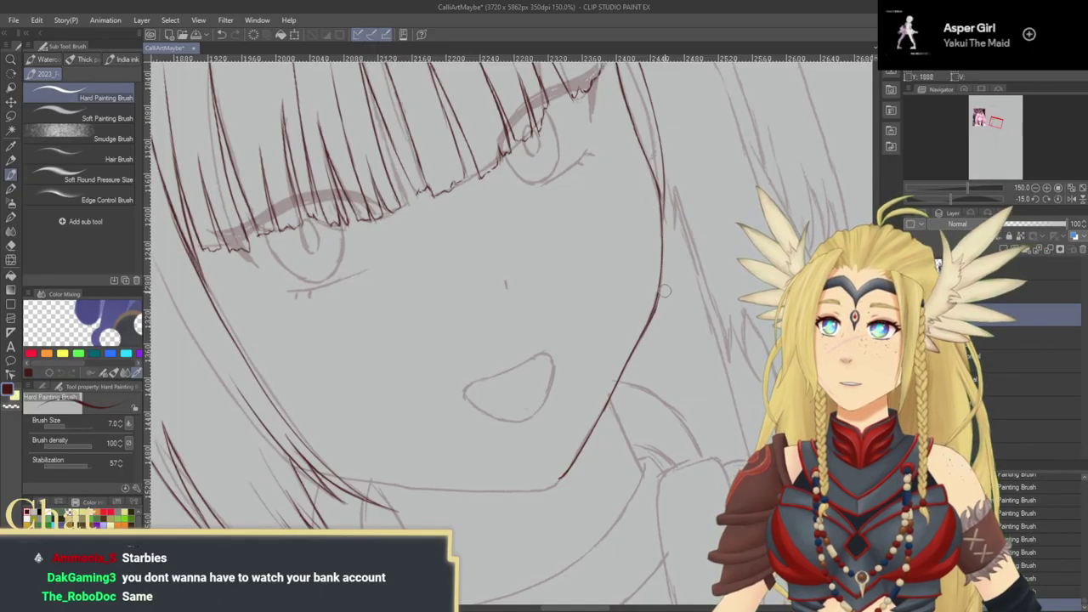
left_click_drag(604, 398, 588, 336)
left_click(1058, 199)
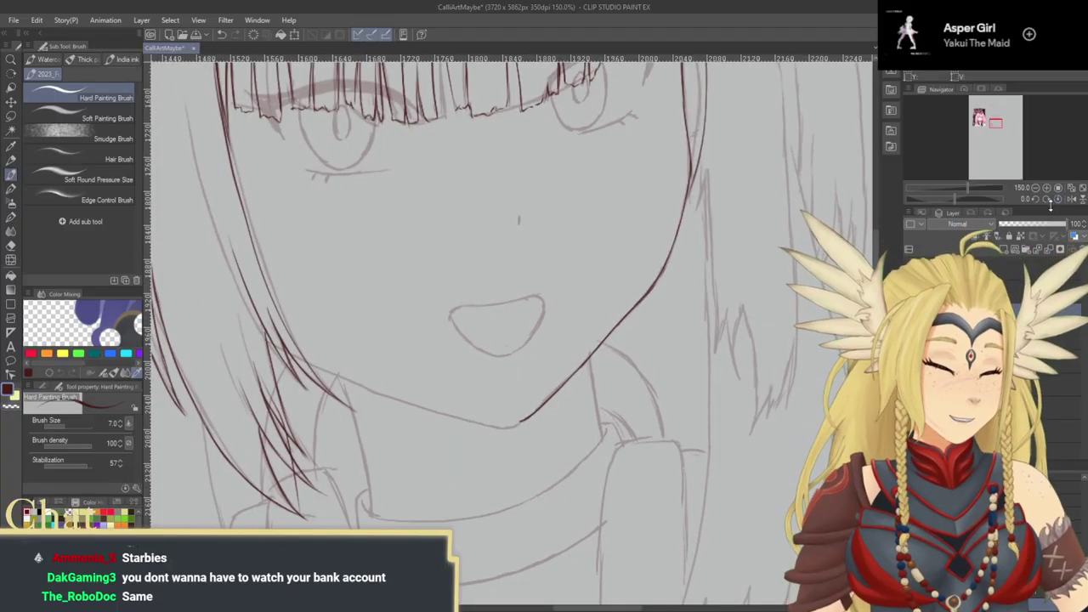
left_click_drag(768, 334, 816, 301)
Step: Mirror and rotate the canvas and ink the remaining jaw contour across the chin and up the other cheek
left_click(1071, 199)
left_click_drag(680, 313, 641, 324)
left_click(1036, 199)
left_click(1036, 199)
left_click(1038, 198)
left_click(1038, 198)
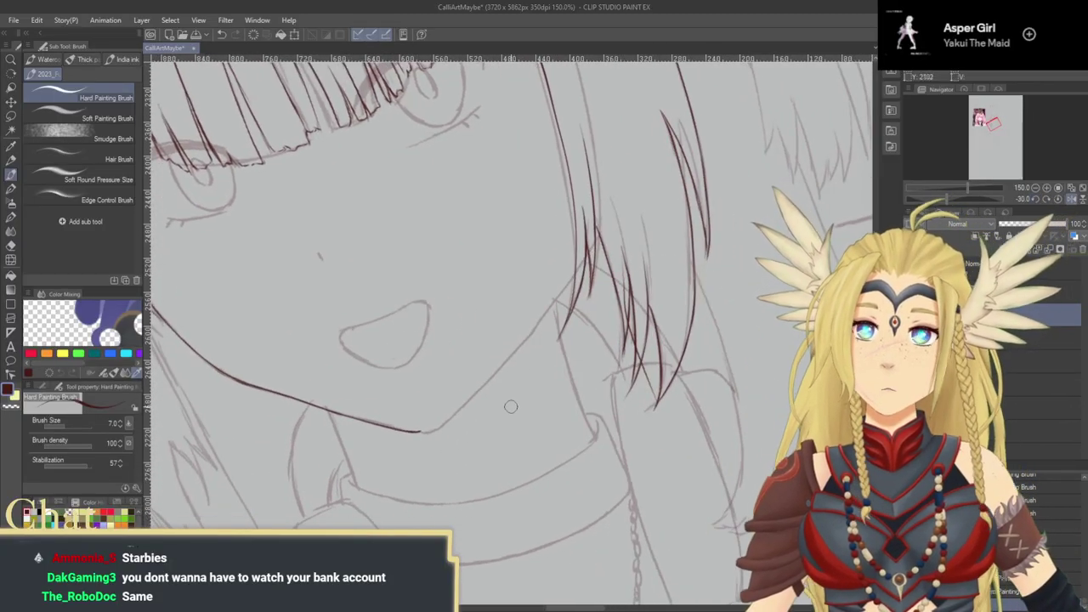
mouse_move(419, 432)
left_mouse_down()
mouse_move(489, 375)
mouse_move(569, 379)
left_mouse_up()
key("ctrl+z")
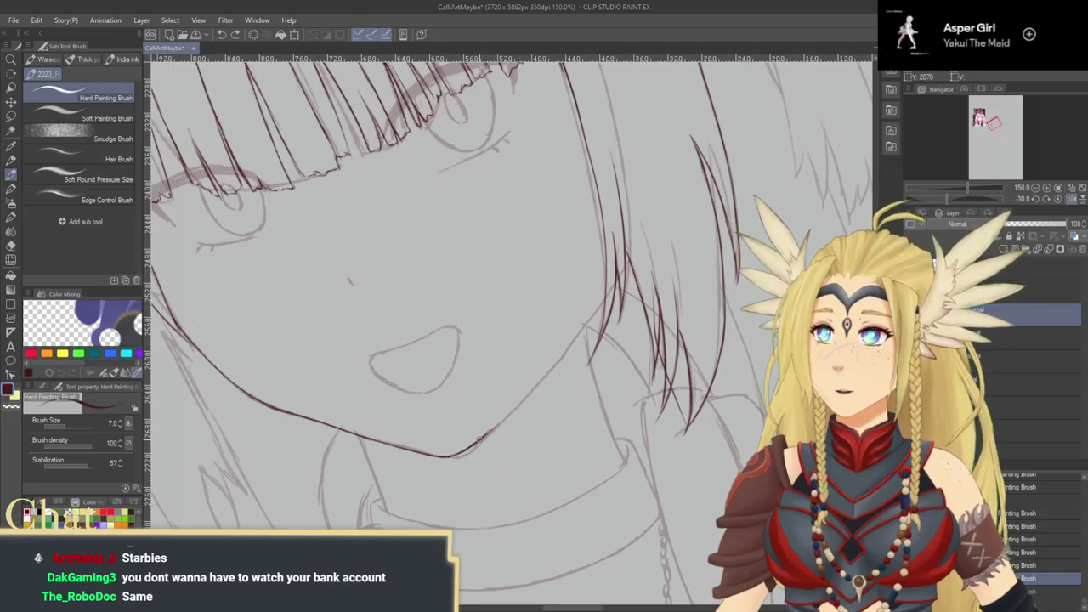
mouse_move(487, 434)
left_mouse_down()
mouse_move(498, 444)
mouse_move(558, 389)
mouse_move(622, 295)
left_mouse_up()
mouse_move(579, 394)
left_mouse_down()
mouse_move(609, 475)
mouse_move(614, 556)
left_mouse_up()
mouse_move(638, 437)
left_mouse_down()
mouse_move(740, 338)
mouse_move(627, 405)
mouse_move(595, 363)
left_mouse_up()
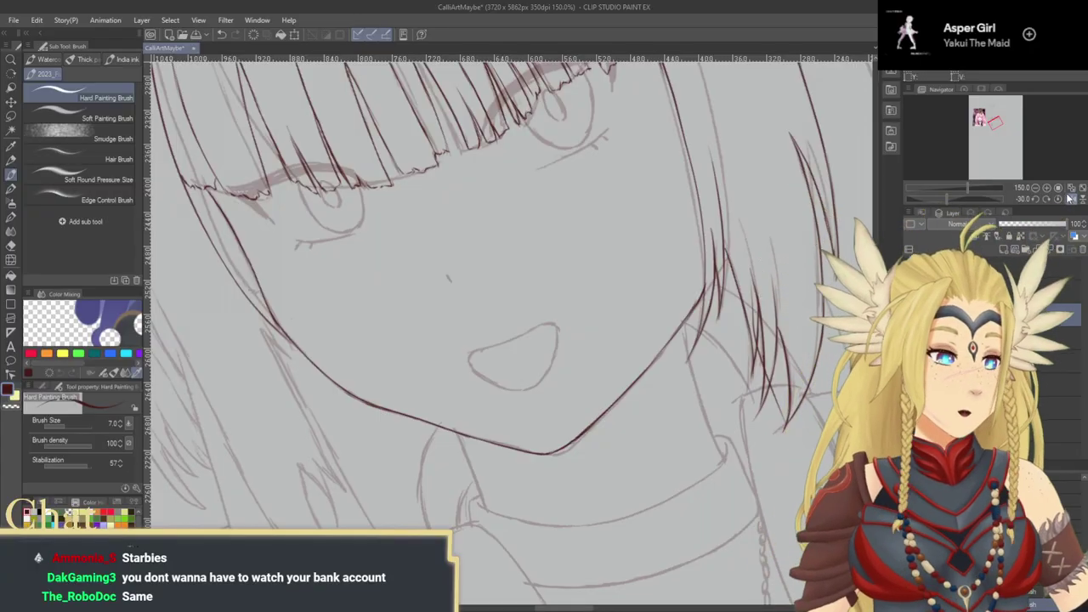
Step: Restore the unmirrored, upright canvas view and ink the short nose mark
left_click(1071, 198)
left_click_drag(731, 323, 697, 335)
left_click(1058, 199)
mouse_move(574, 335)
left_mouse_down()
mouse_move(715, 257)
mouse_move(700, 334)
left_mouse_up()
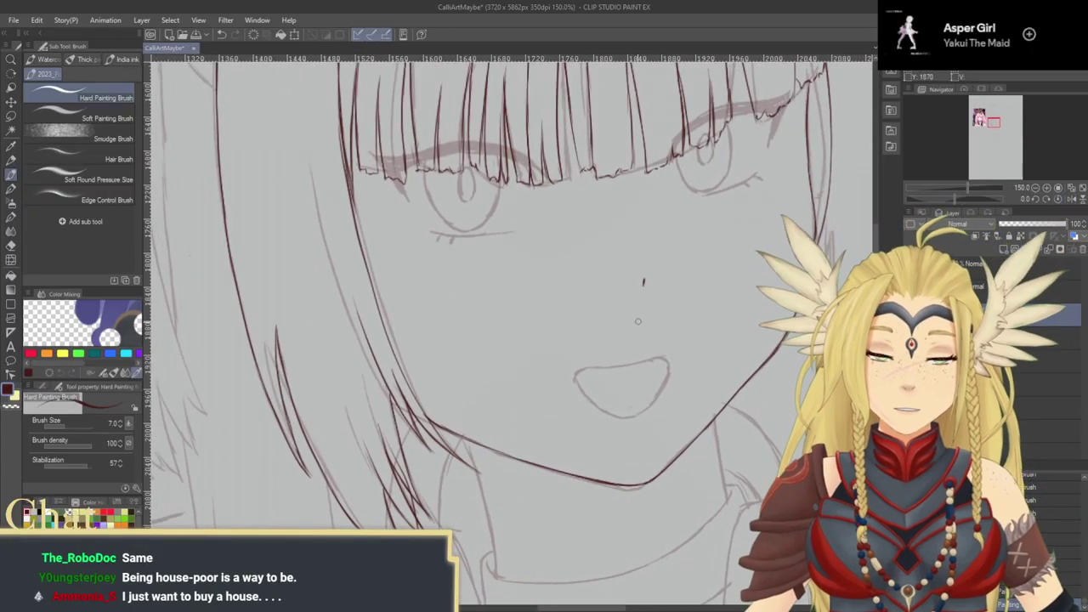
Step: Ink the right eye's lower lid, iris outline and outer lash, and fill its pupil with solid dark red
left_click_drag(634, 361, 556, 407)
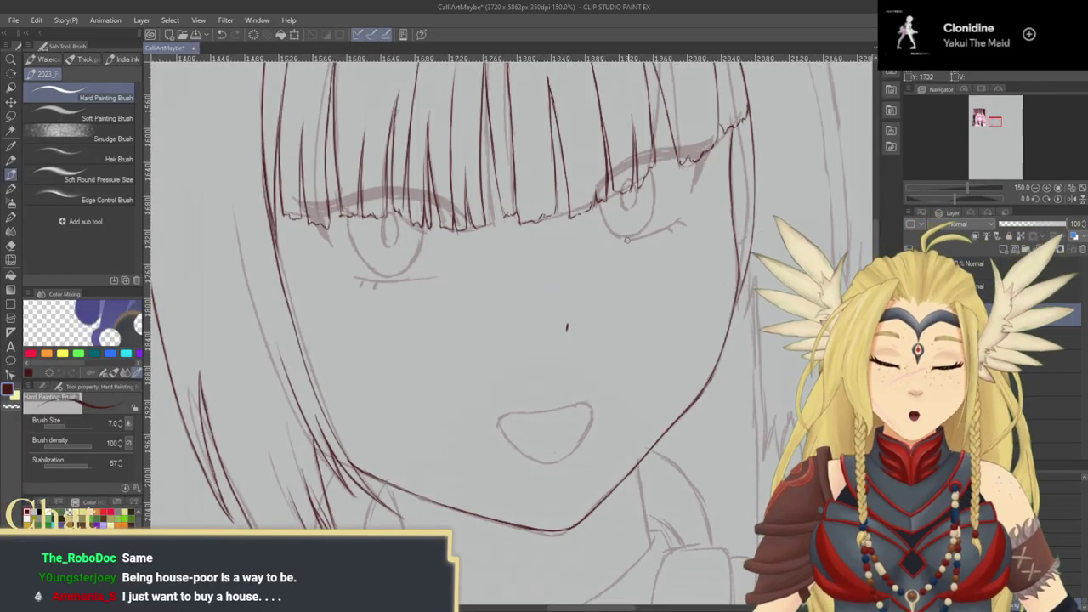
mouse_move(634, 238)
left_mouse_down()
mouse_move(670, 224)
mouse_move(622, 244)
mouse_move(670, 223)
mouse_move(667, 299)
left_mouse_up()
key("ctrl+z")
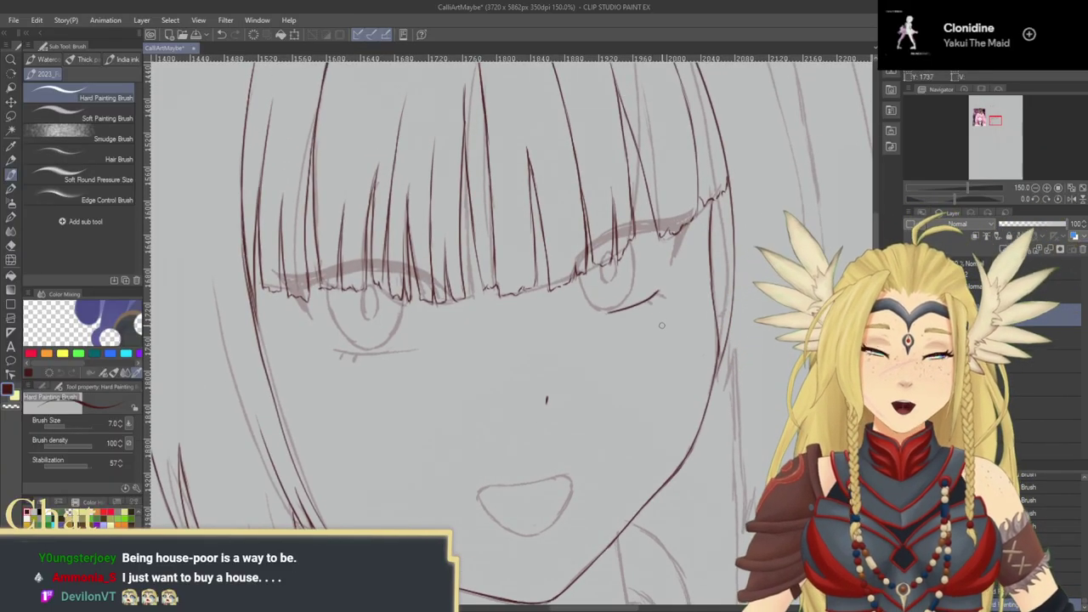
left_click_drag(684, 231, 674, 260)
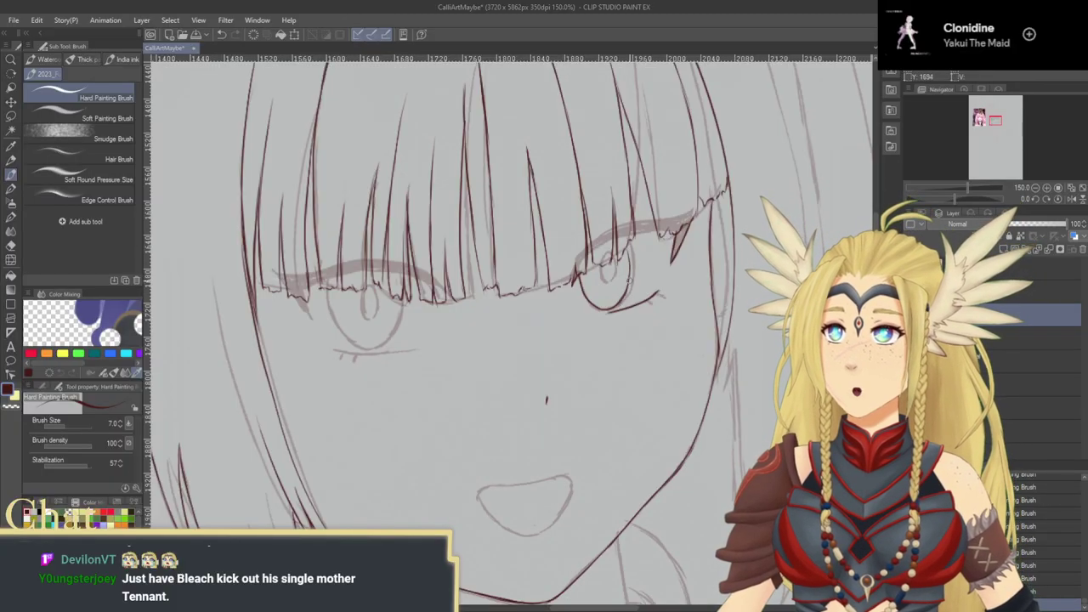
left_click_drag(628, 291, 636, 307)
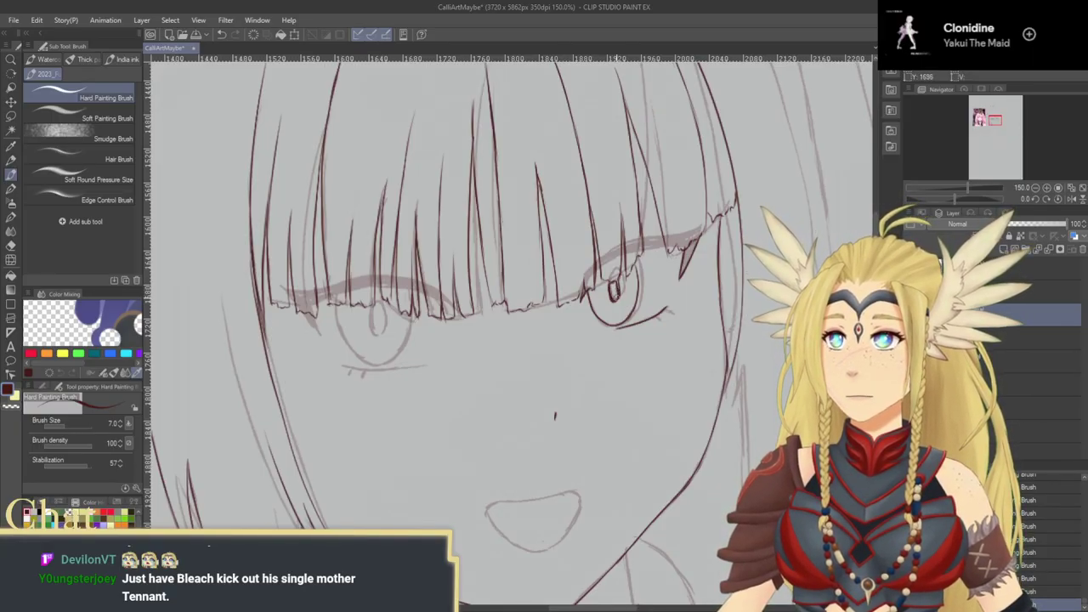
left_click_drag(614, 286, 616, 297)
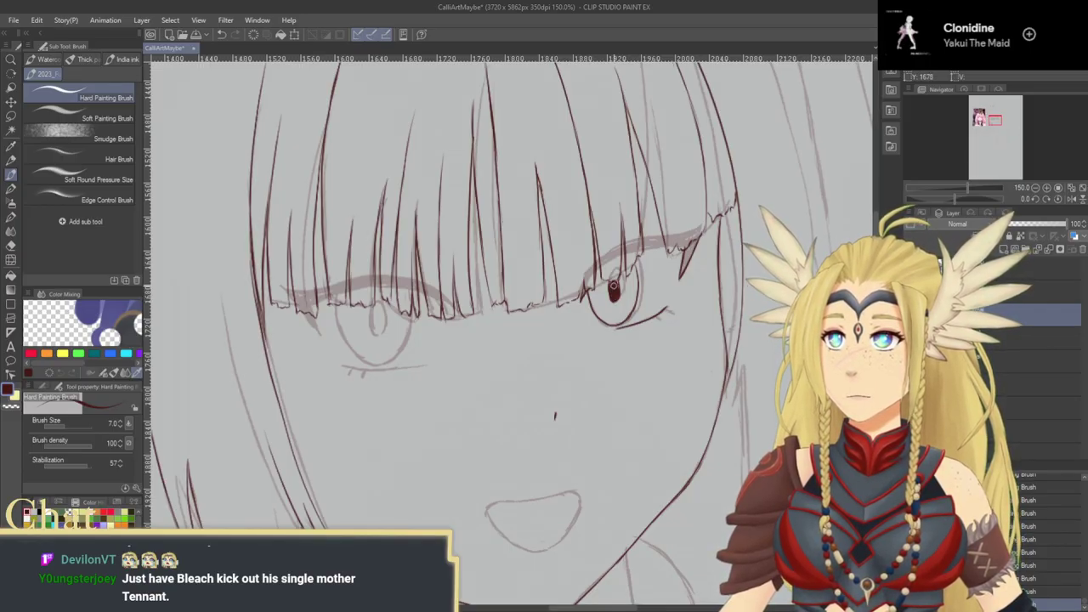
Step: Ink the left eye's iris outline below the fringe and its pointed outer lash
mouse_move(558, 351)
left_mouse_down()
mouse_move(600, 331)
mouse_move(656, 341)
left_mouse_up()
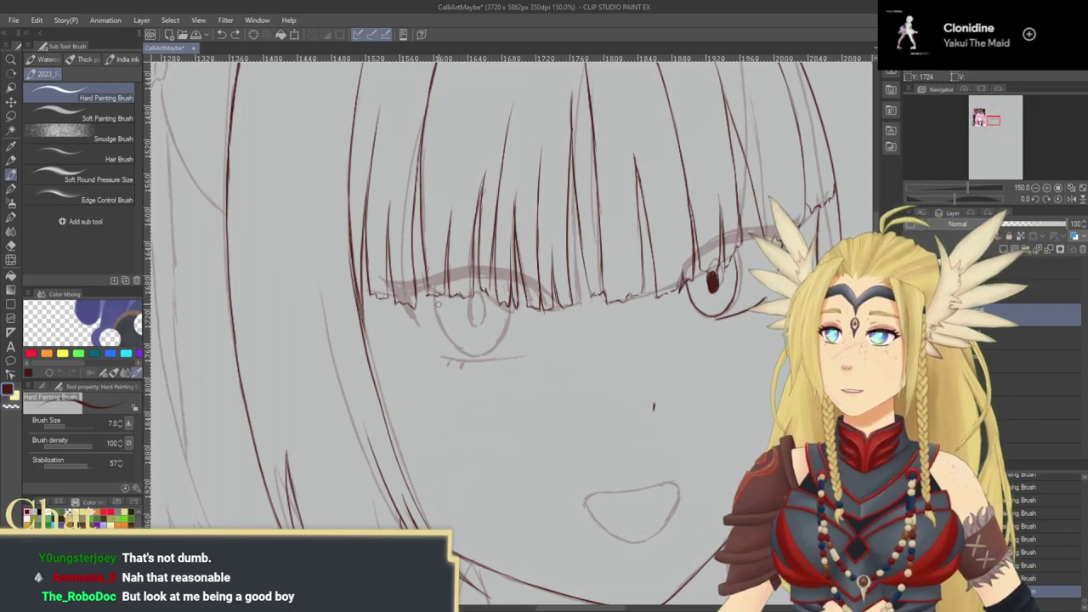
mouse_move(439, 294)
left_mouse_down()
mouse_move(451, 343)
mouse_move(493, 342)
mouse_move(457, 351)
mouse_move(495, 347)
left_mouse_up()
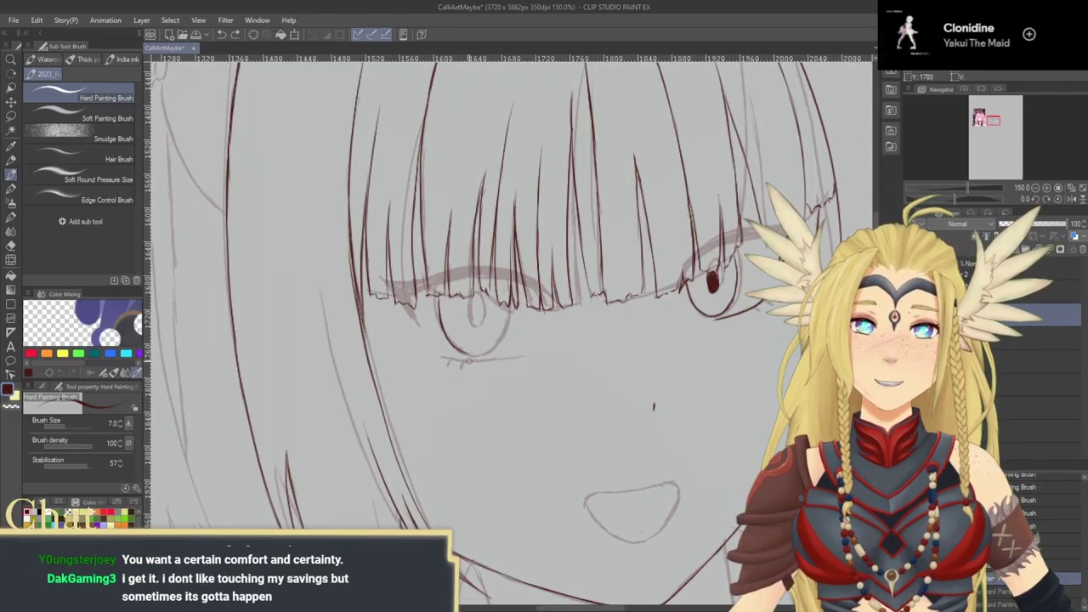
left_click_drag(460, 349, 491, 345)
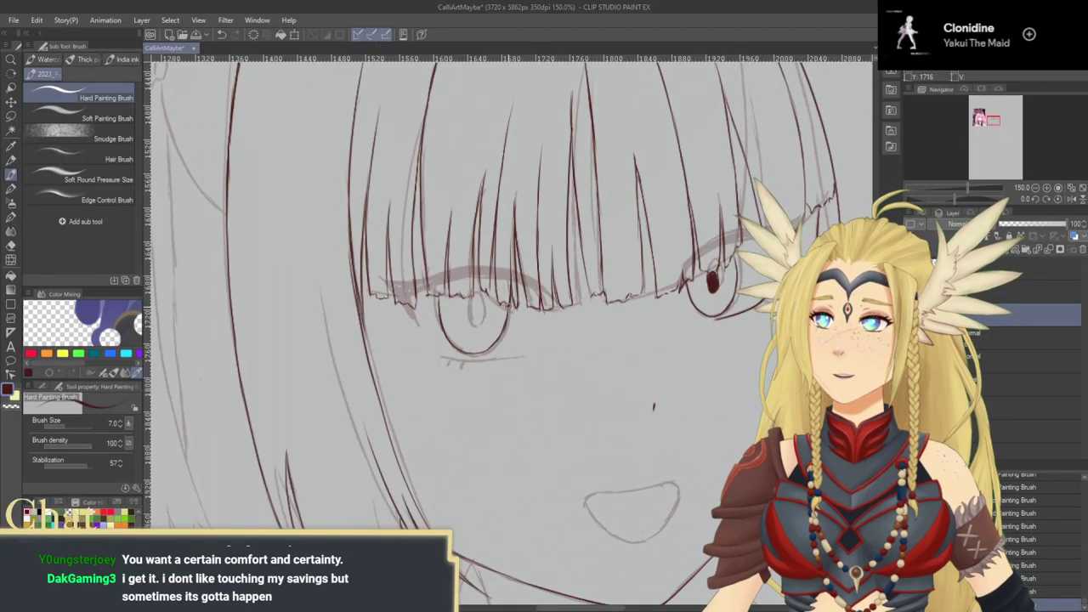
left_click_drag(592, 410, 569, 374)
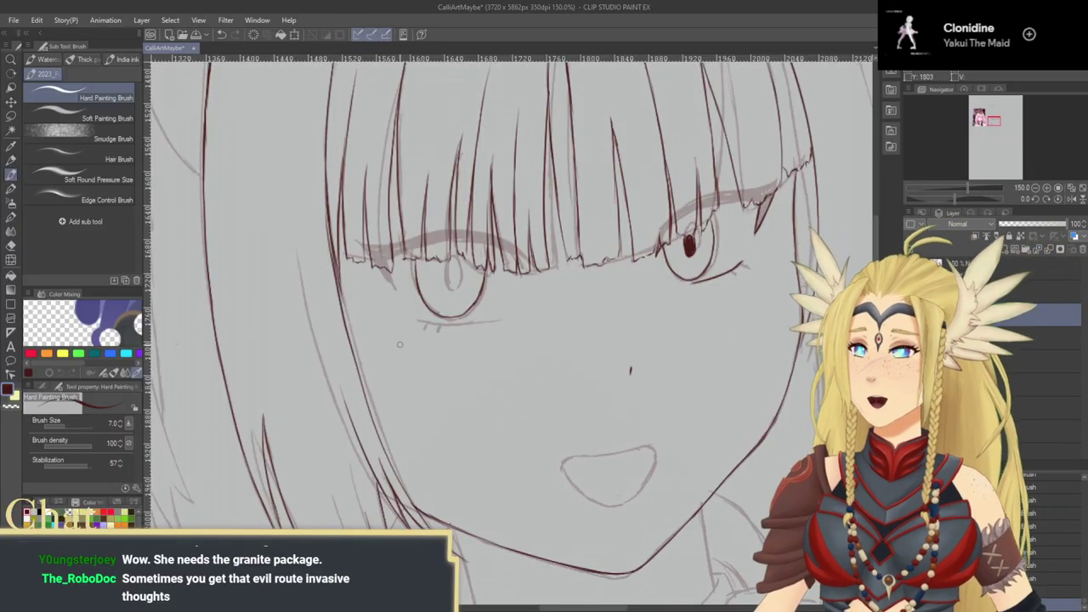
left_click_drag(417, 320, 482, 339)
mouse_move(441, 285)
left_mouse_down()
mouse_move(460, 307)
mouse_move(461, 262)
mouse_move(464, 274)
mouse_move(477, 267)
left_mouse_up()
key("ctrl+z")
key("ctrl+z")
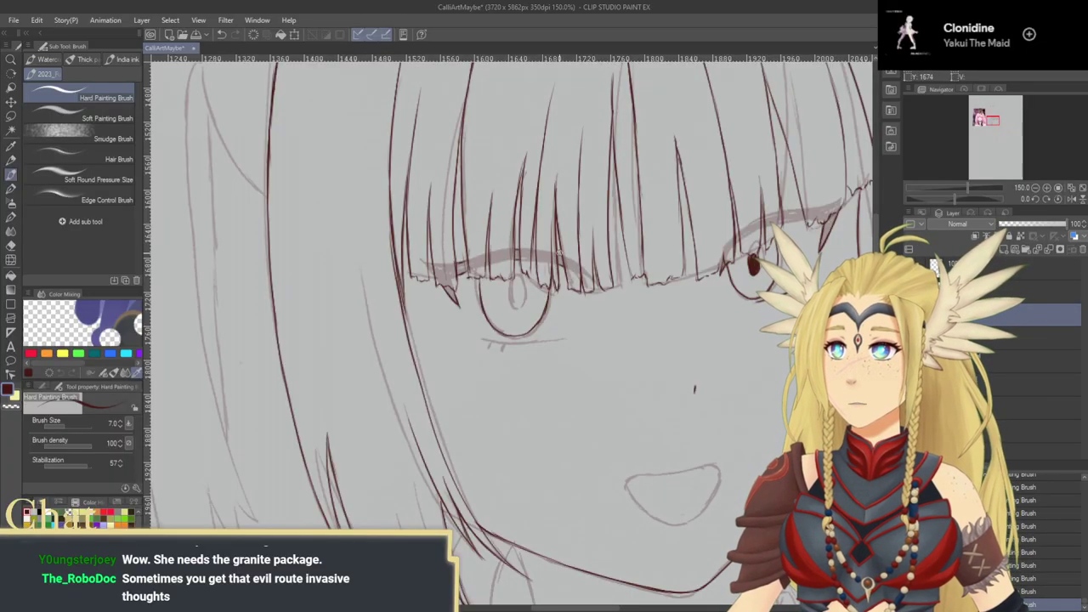
Step: Outline the left eye's oval pupil and fill it with solid dark red
mouse_move(566, 334)
left_mouse_down()
mouse_move(558, 324)
mouse_move(608, 293)
mouse_move(557, 360)
left_mouse_up()
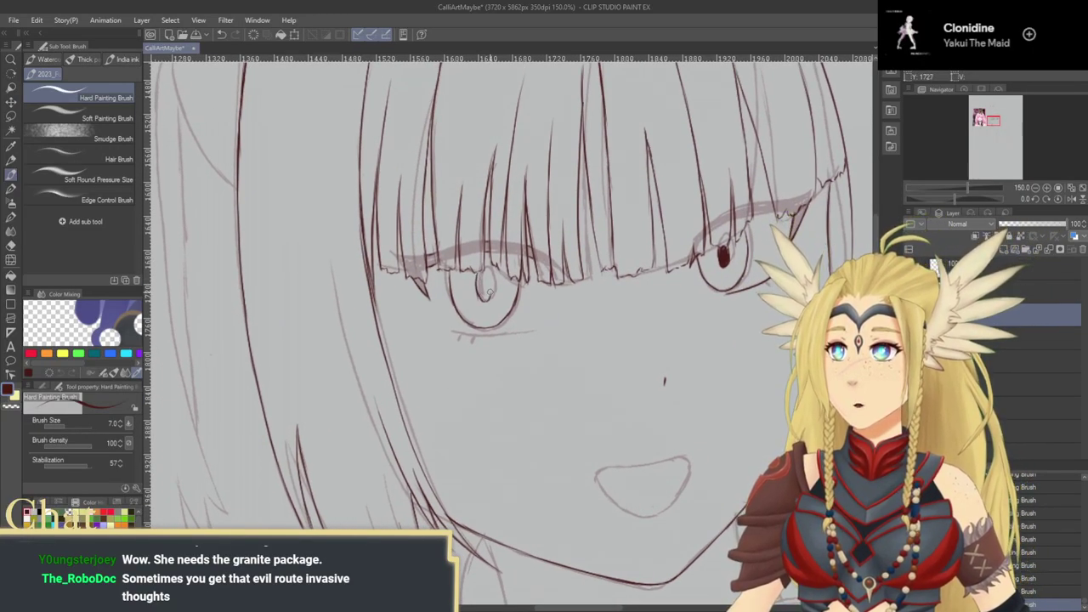
mouse_move(489, 289)
left_mouse_down()
mouse_move(487, 265)
mouse_move(486, 300)
mouse_move(507, 276)
left_mouse_up()
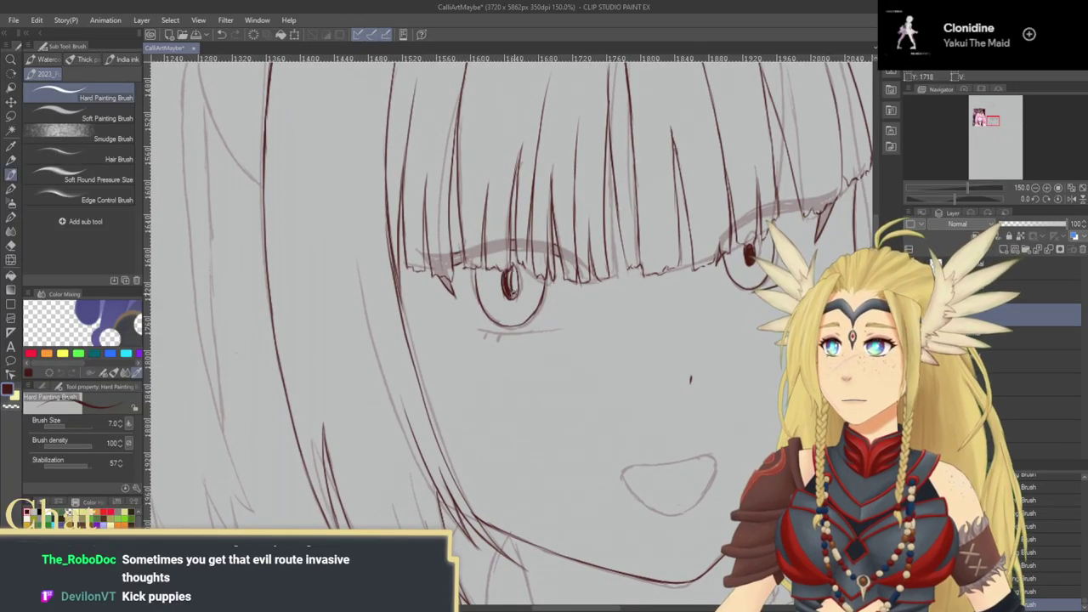
mouse_move(513, 265)
left_mouse_down()
mouse_move(515, 287)
mouse_move(513, 278)
left_mouse_up()
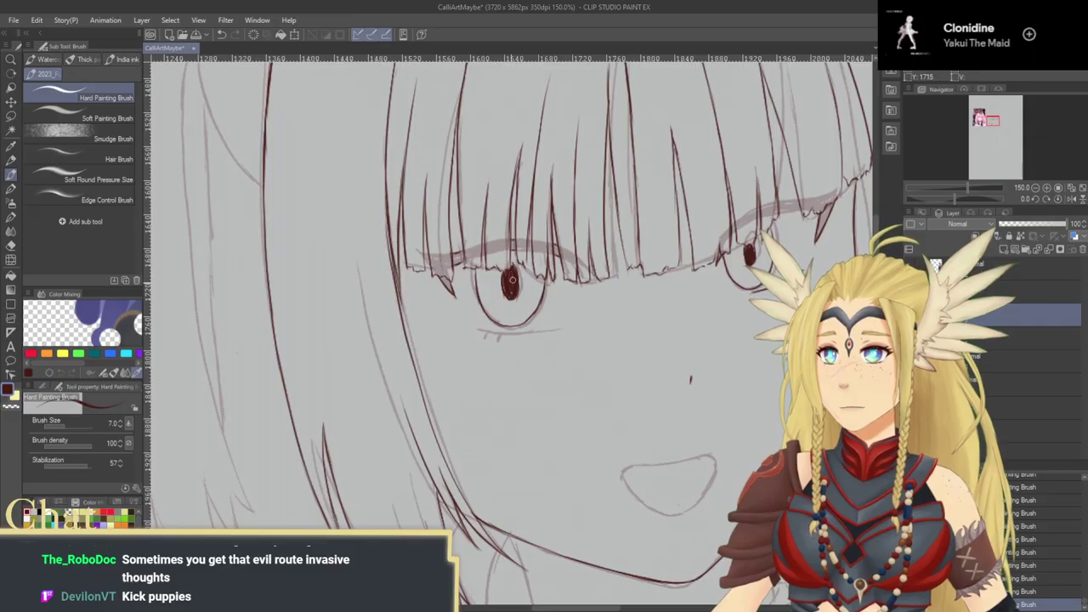
Step: Ink the left eye's lower lid and the small lower lashes of both eyes on the mirrored, rotated canvas, then restore the upright view
mouse_move(672, 361)
left_mouse_down()
mouse_move(587, 333)
mouse_move(575, 386)
mouse_move(609, 393)
mouse_move(552, 384)
left_mouse_up()
left_click_drag(601, 423, 632, 393)
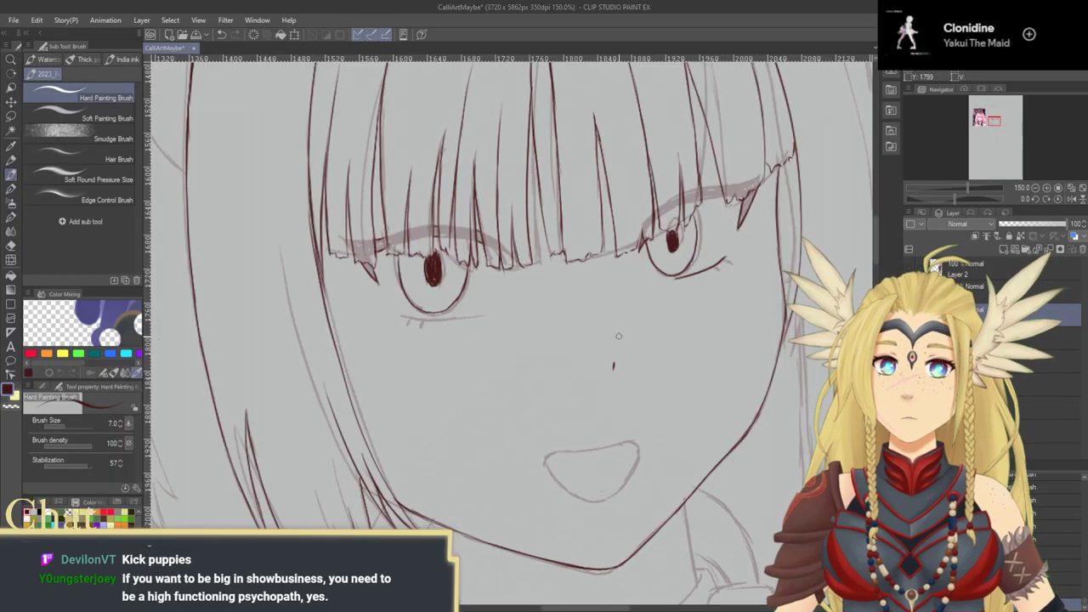
left_click_drag(502, 331, 617, 327)
left_click(1072, 199)
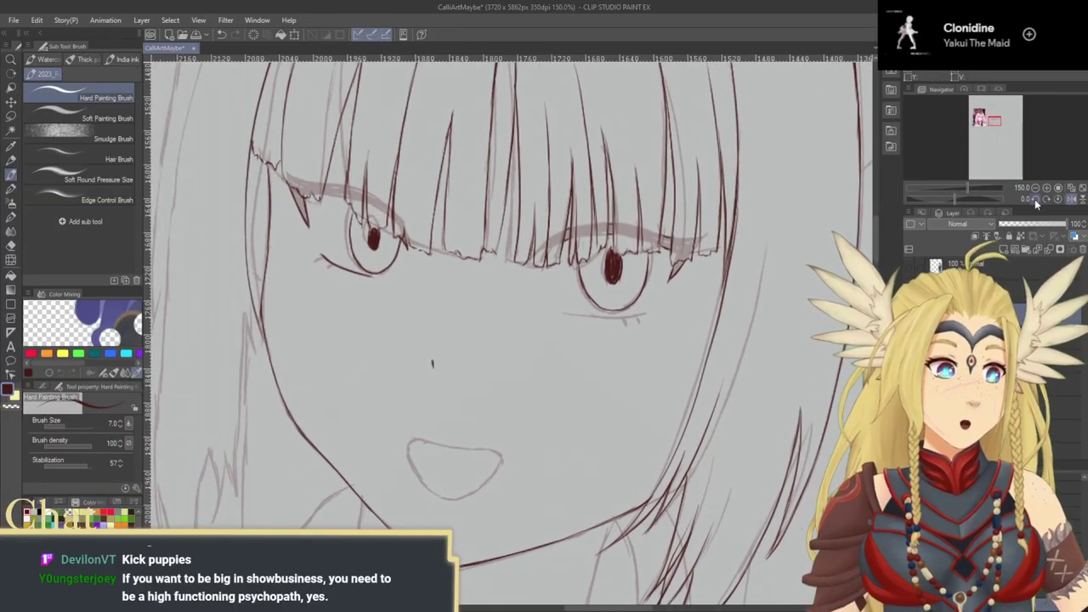
left_click(1035, 199)
left_click(1035, 198)
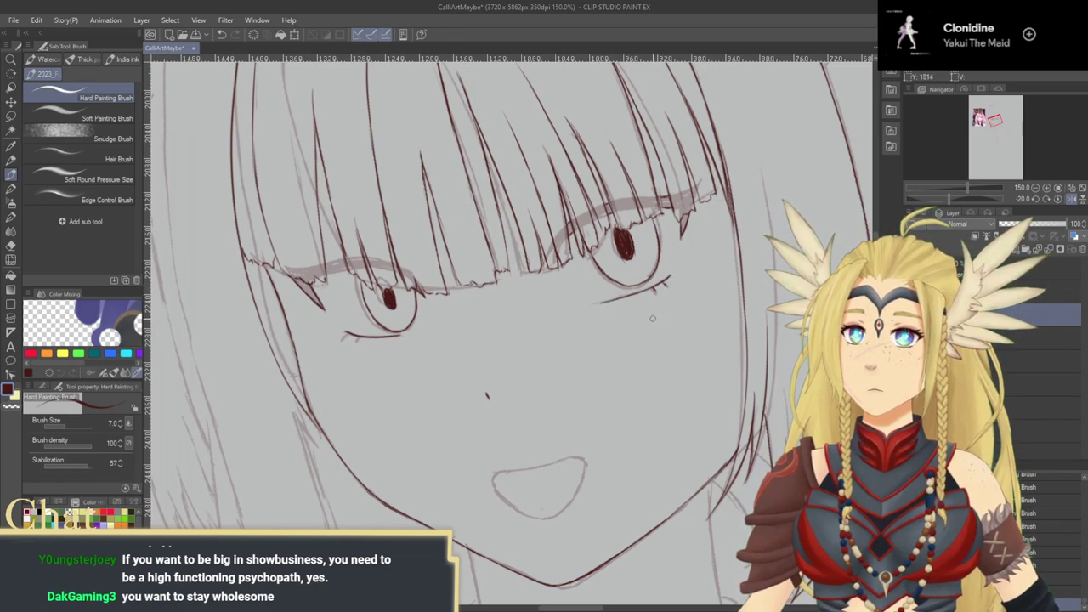
left_click_drag(541, 367, 647, 327)
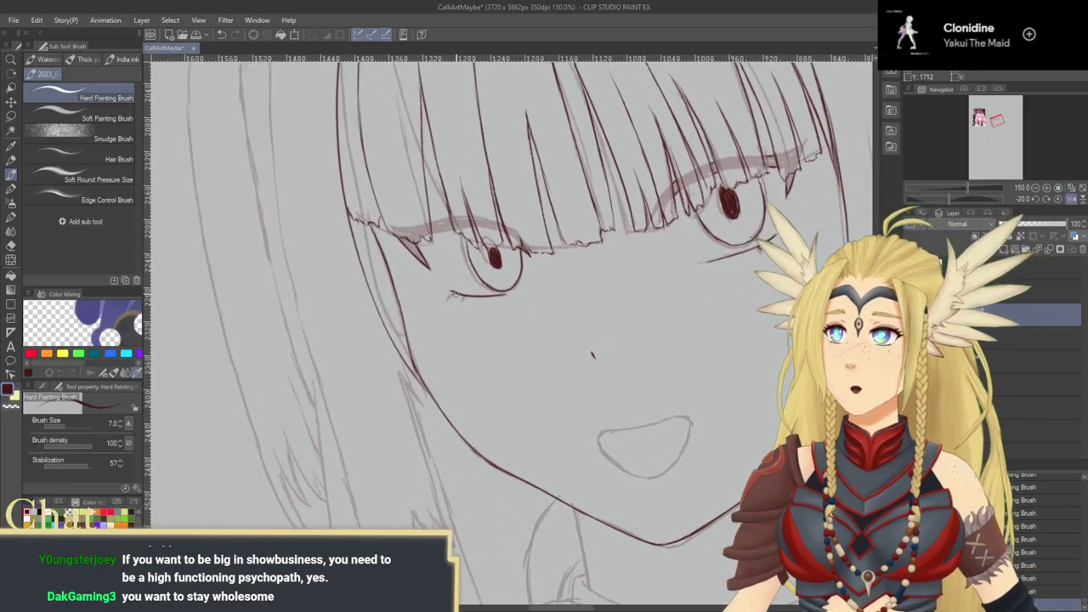
left_click_drag(612, 363, 542, 348)
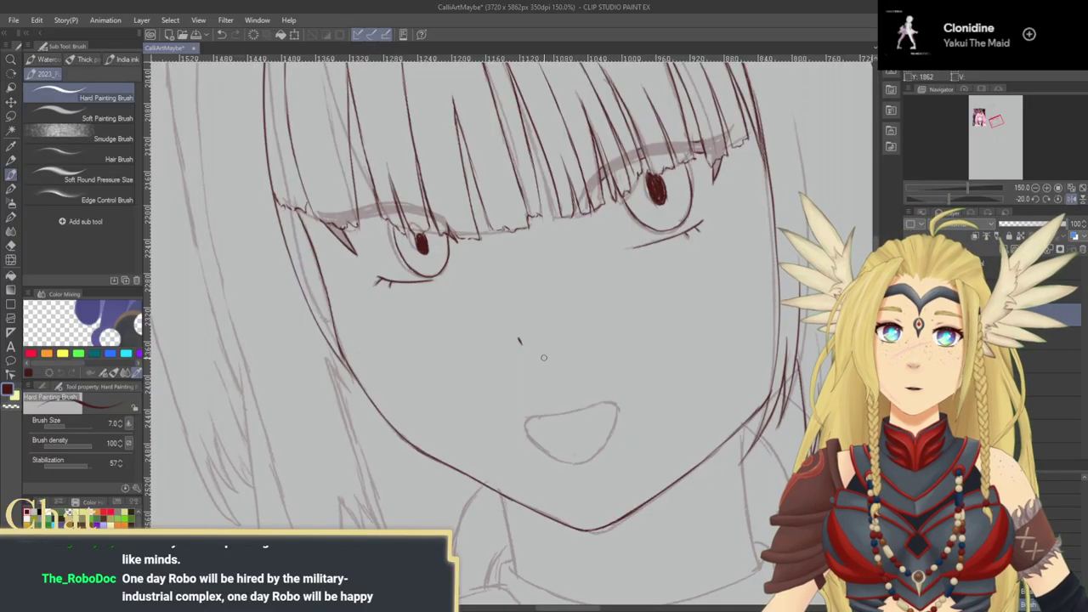
left_click(1072, 199)
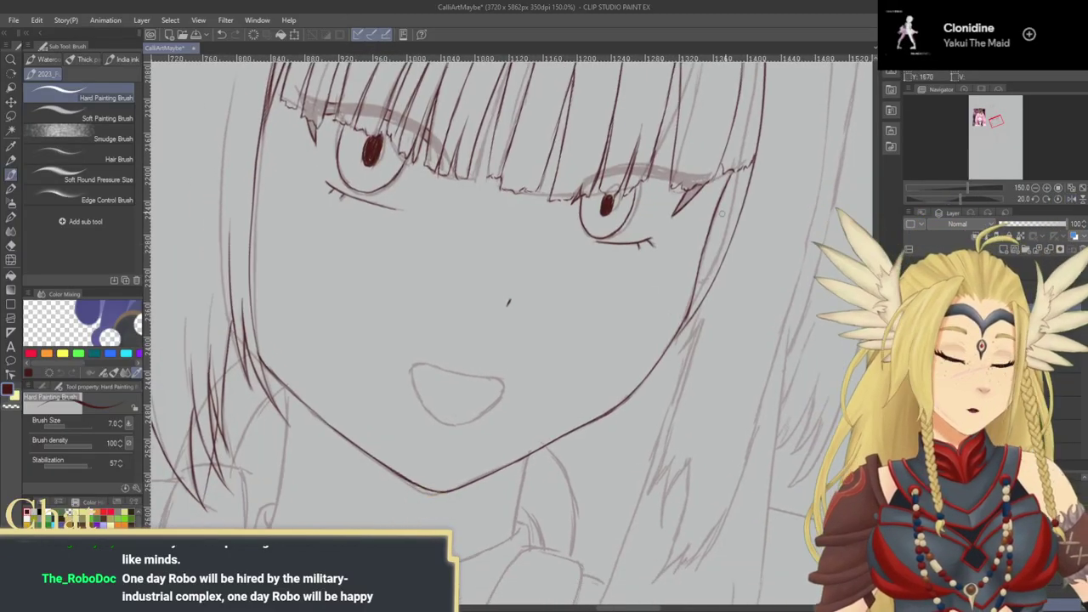
left_click(1037, 200)
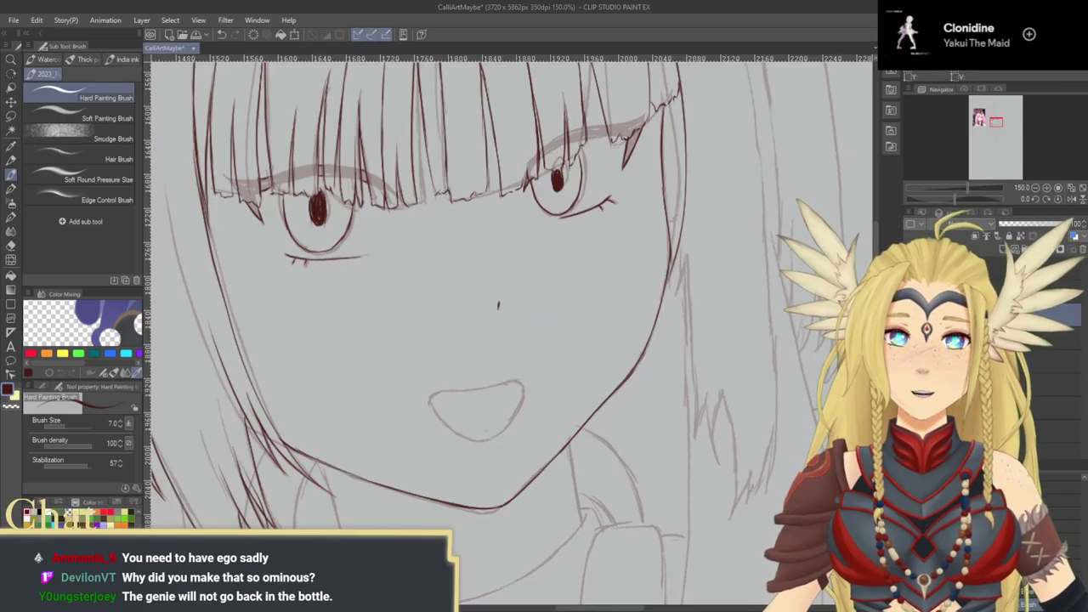
Step: Zoom to 200%, compare the mouth with the reference artwork and ink the upper line of the open mouth
left_click(1047, 188)
left_click(1047, 189)
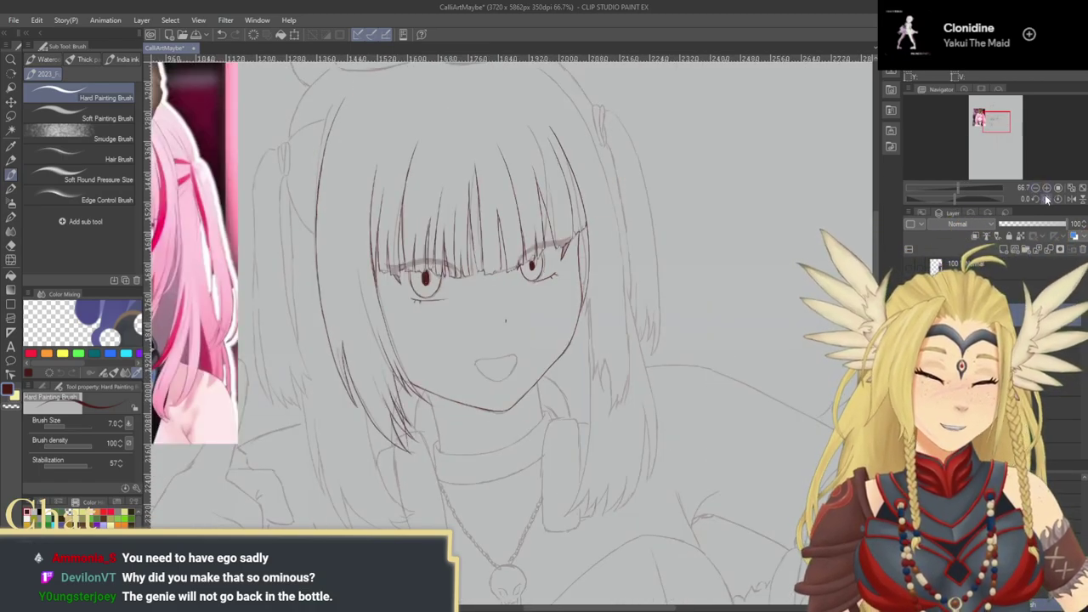
left_click(1048, 189)
left_click(1047, 189)
left_click(1048, 189)
left_click_drag(642, 367, 853, 260)
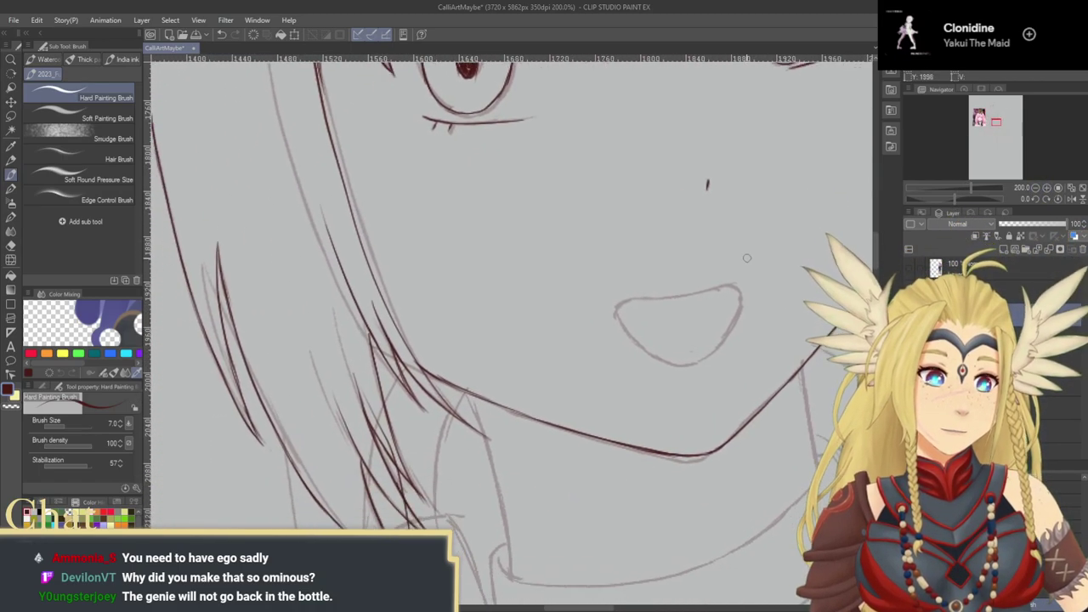
left_click_drag(545, 358, 783, 385)
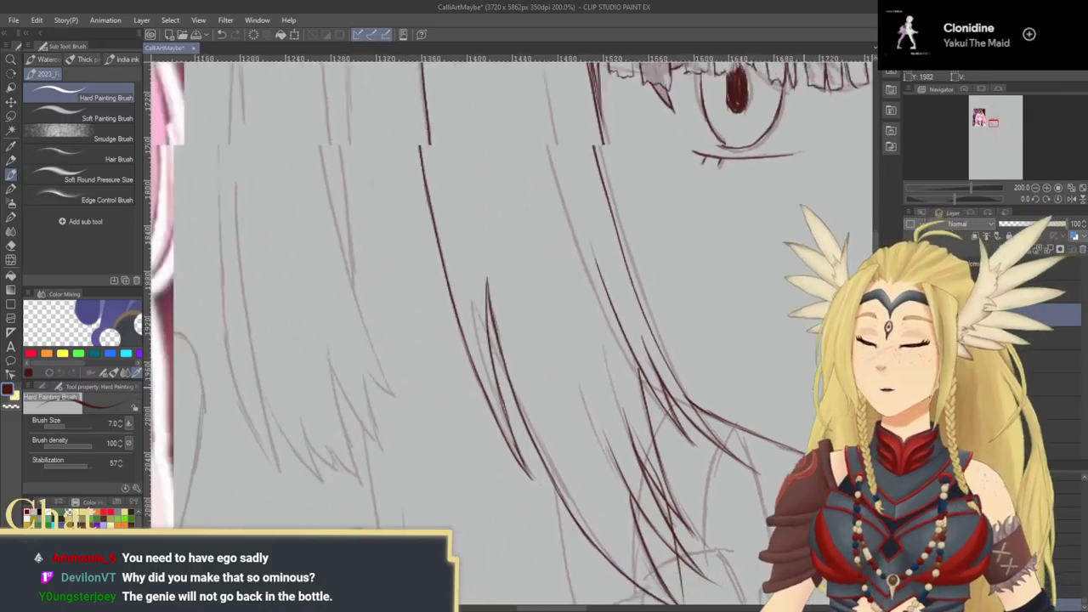
left_click_drag(364, 387, 649, 416)
mouse_move(302, 379)
left_mouse_down()
mouse_move(605, 465)
mouse_move(619, 483)
left_mouse_up()
left_click_drag(756, 476, 488, 413)
left_click_drag(858, 434, 270, 380)
mouse_move(629, 362)
left_mouse_down()
mouse_move(639, 325)
mouse_move(667, 330)
mouse_move(667, 345)
left_mouse_up()
mouse_move(565, 318)
left_mouse_down()
mouse_move(667, 300)
mouse_move(648, 311)
mouse_move(661, 310)
mouse_move(667, 330)
mouse_move(649, 309)
mouse_move(666, 298)
mouse_move(652, 304)
mouse_move(680, 296)
left_mouse_up()
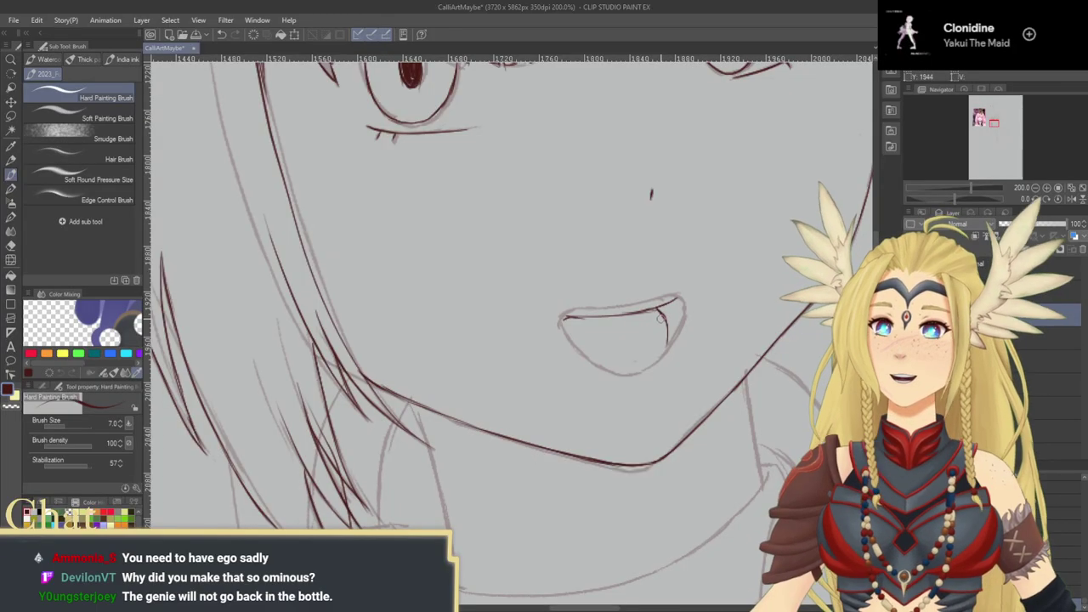
Step: Ink the short curved line inside the mouth's right corner after checking the reference, and trim the end of the upper mouth line
left_click_drag(191, 330, 769, 336)
left_click_drag(353, 343, 771, 430)
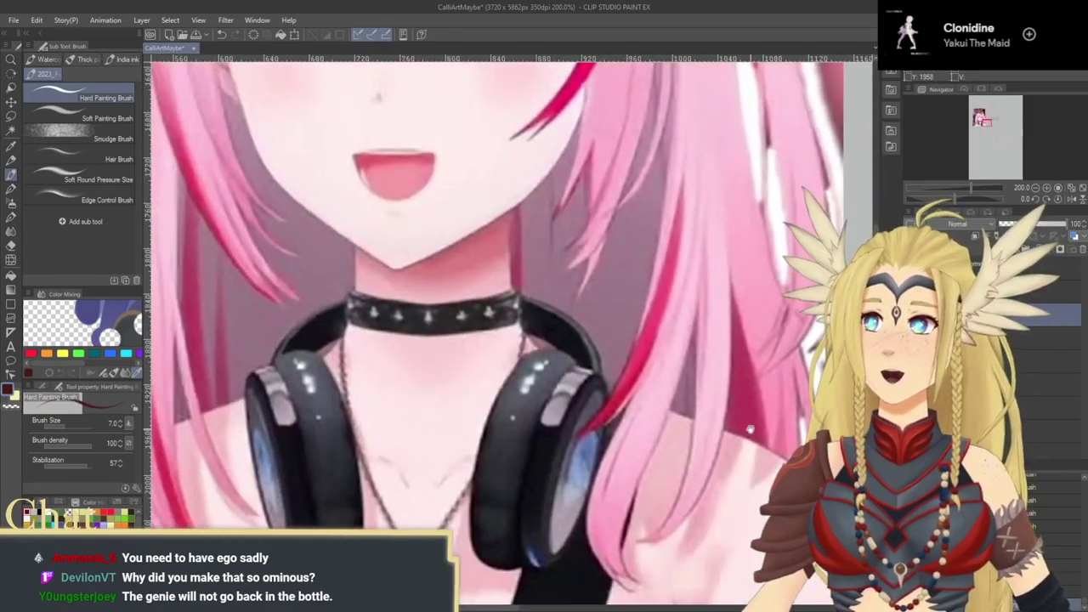
scroll(770, 429, "right", 10)
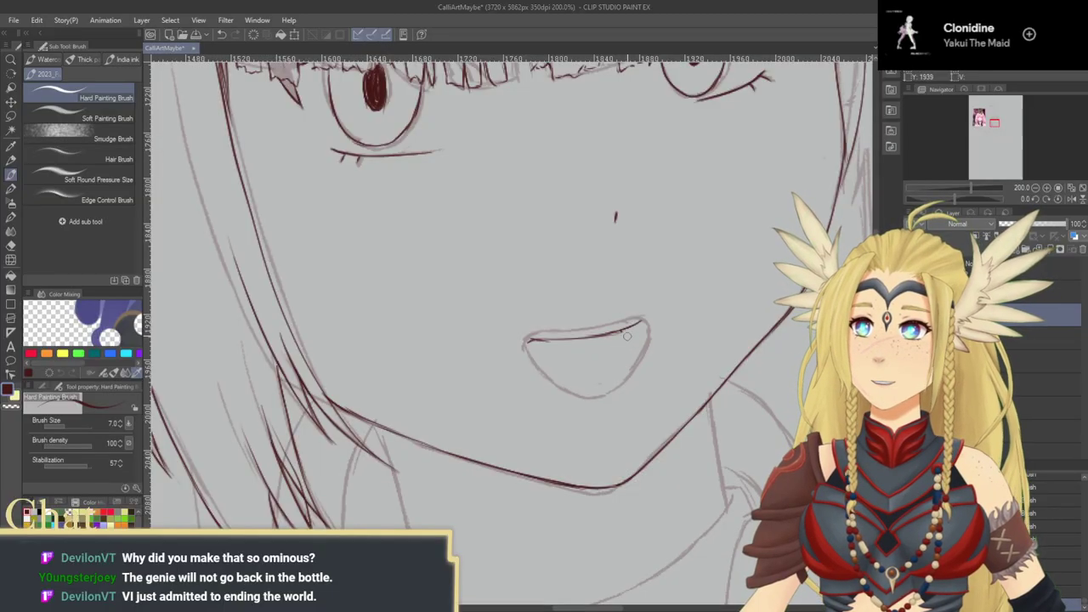
left_click_drag(631, 334, 636, 362)
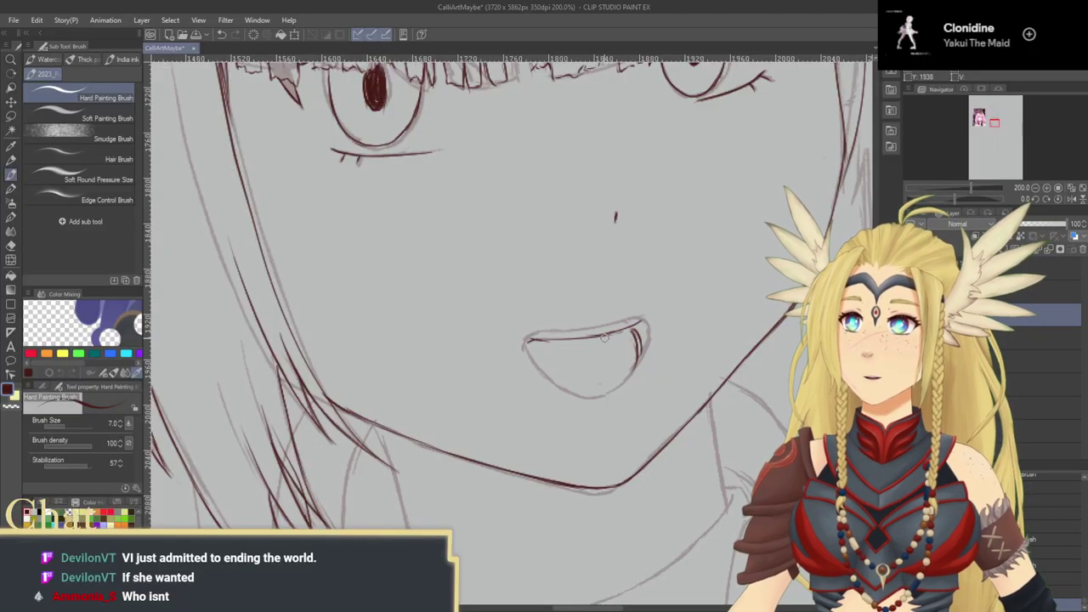
left_click_drag(599, 336, 646, 317)
key("ctrl+z")
key("c")
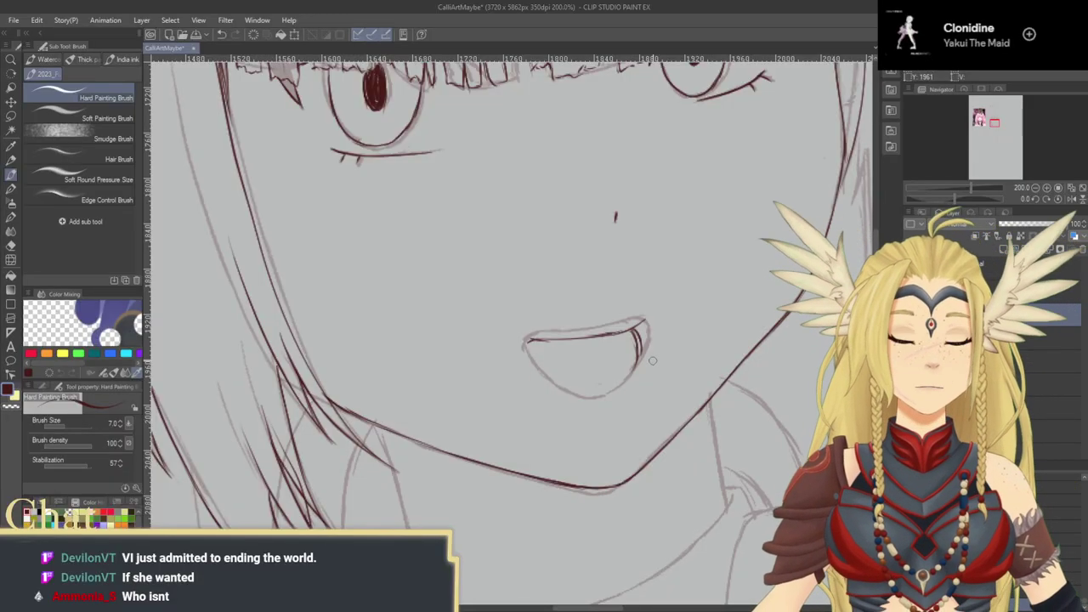
Step: Ink the open mouth's lower curve and the outer upper lip line, closing the outline around both corners
mouse_move(641, 320)
left_mouse_down()
mouse_move(641, 357)
mouse_move(592, 384)
left_mouse_up()
mouse_move(596, 377)
left_mouse_down()
mouse_move(624, 347)
mouse_move(619, 339)
left_mouse_up()
mouse_move(520, 329)
left_mouse_down()
mouse_move(525, 320)
mouse_move(518, 340)
mouse_move(549, 355)
mouse_move(475, 364)
mouse_move(525, 380)
left_mouse_up()
key("ctrl+z")
left_click_drag(526, 307, 549, 335)
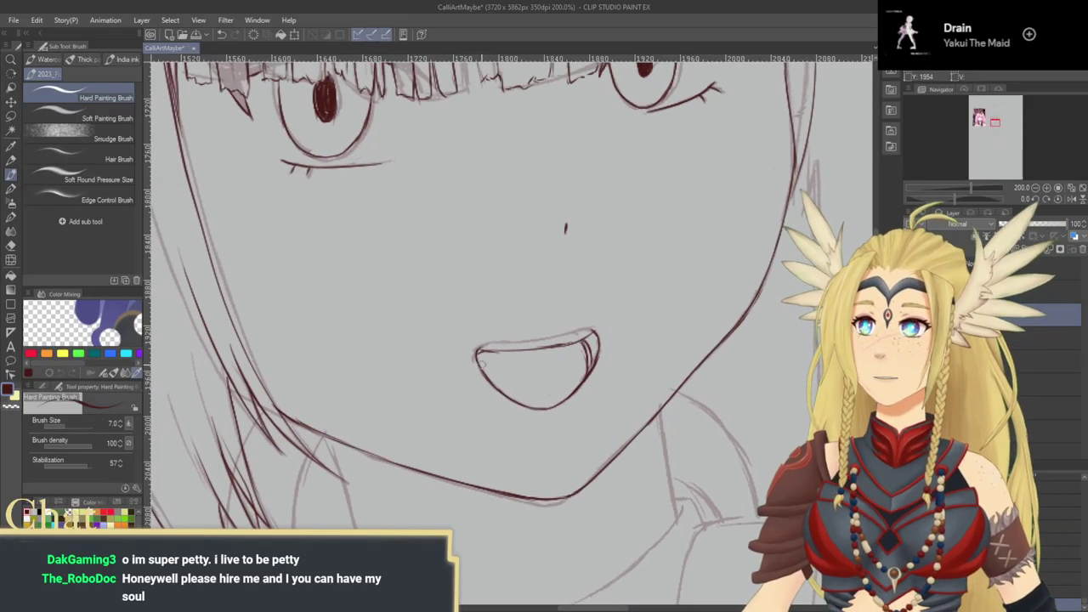
mouse_move(476, 356)
left_mouse_down()
mouse_move(571, 328)
mouse_move(599, 333)
mouse_move(514, 362)
left_mouse_up()
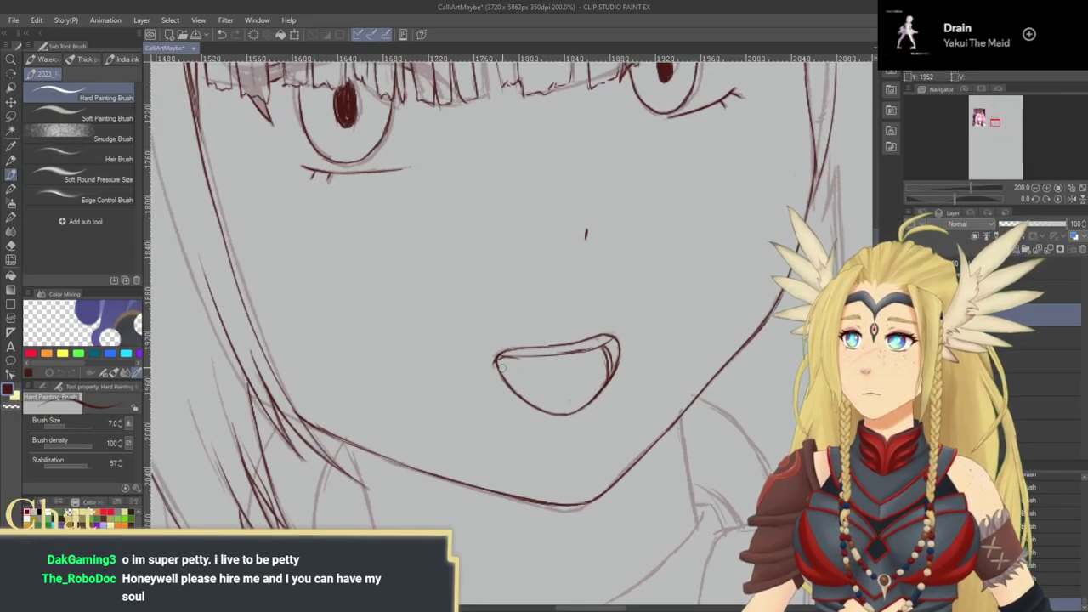
Step: Fill the right eye's outer lash tip and the upper-lash sections between the bang strands with solid dark red
mouse_move(614, 271)
left_mouse_down()
mouse_move(578, 437)
mouse_move(643, 457)
mouse_move(565, 479)
mouse_move(574, 491)
mouse_move(582, 467)
mouse_move(571, 534)
mouse_move(592, 408)
left_mouse_up()
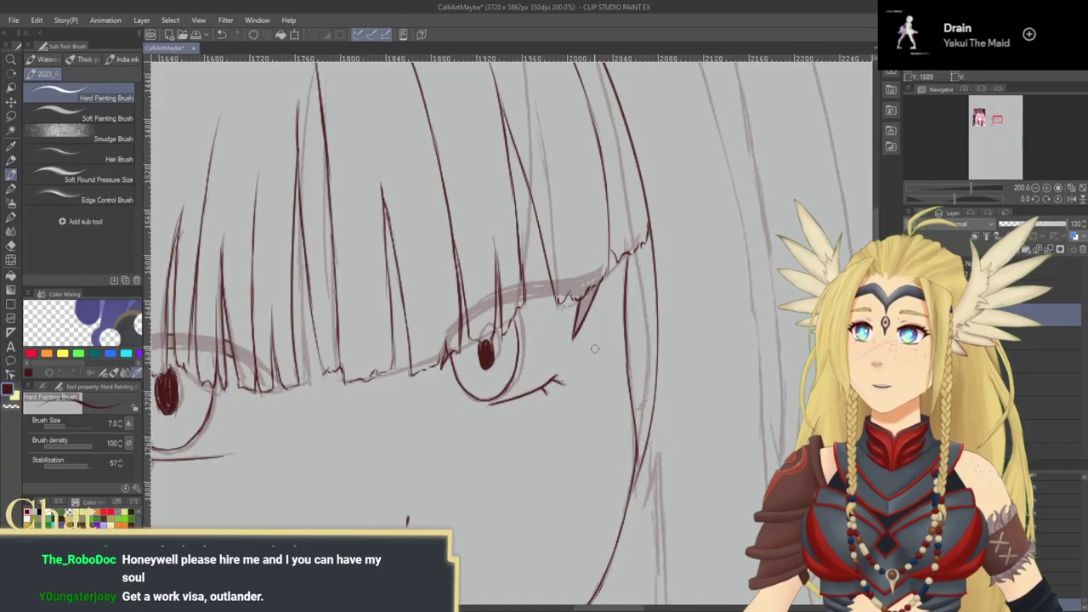
mouse_move(585, 300)
left_mouse_down()
mouse_move(572, 338)
mouse_move(587, 297)
mouse_move(574, 324)
left_mouse_up()
left_click_drag(518, 280, 593, 299)
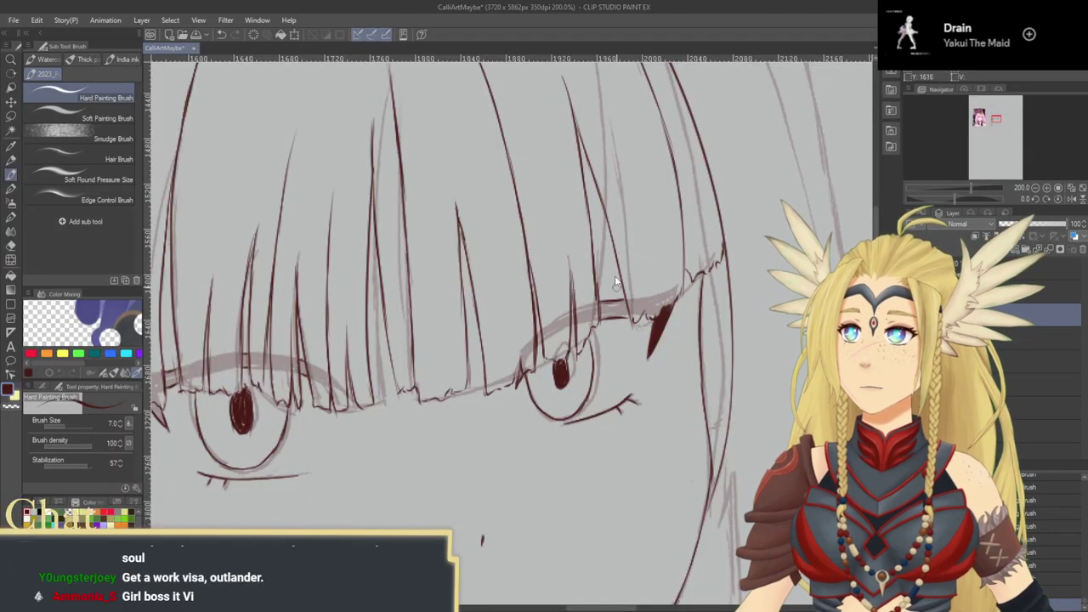
left_click_drag(601, 303, 630, 301)
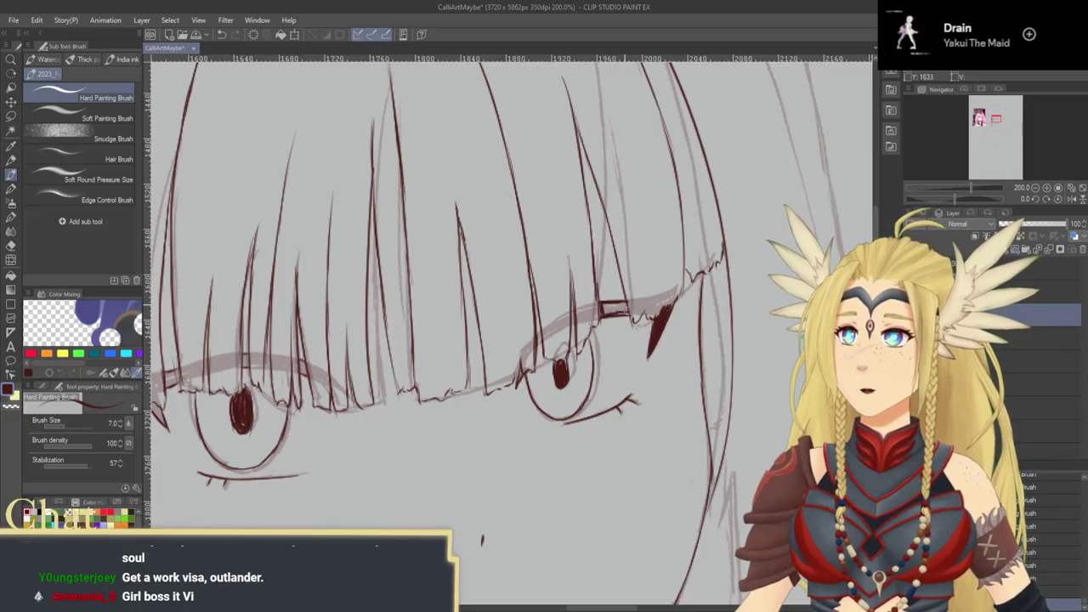
left_click_drag(627, 309, 642, 292)
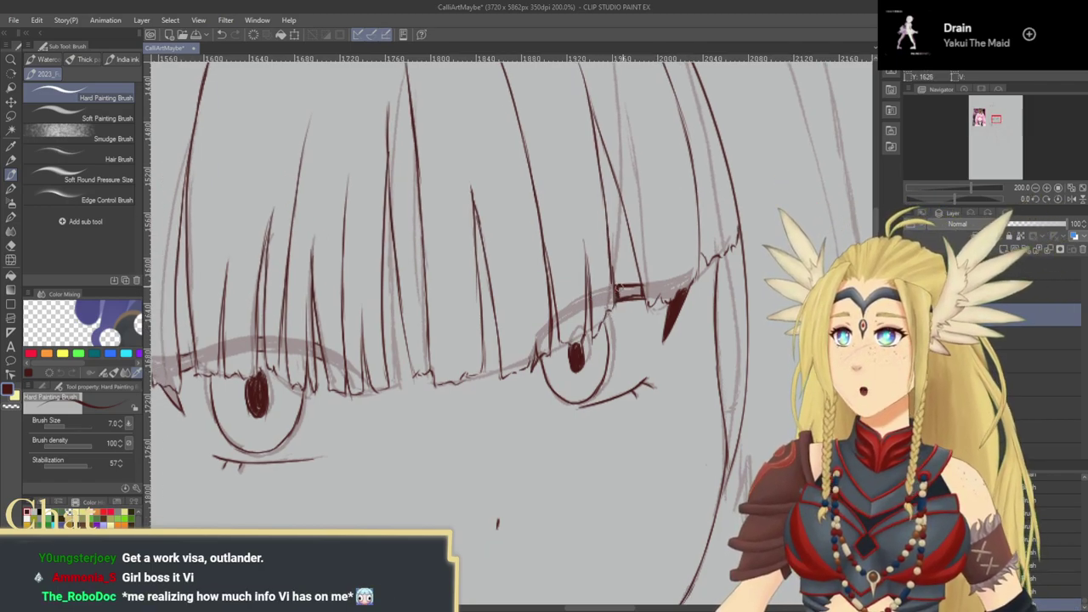
mouse_move(621, 293)
left_mouse_down()
mouse_move(643, 298)
mouse_move(616, 292)
mouse_move(635, 294)
left_mouse_up()
left_click_drag(586, 330, 610, 303)
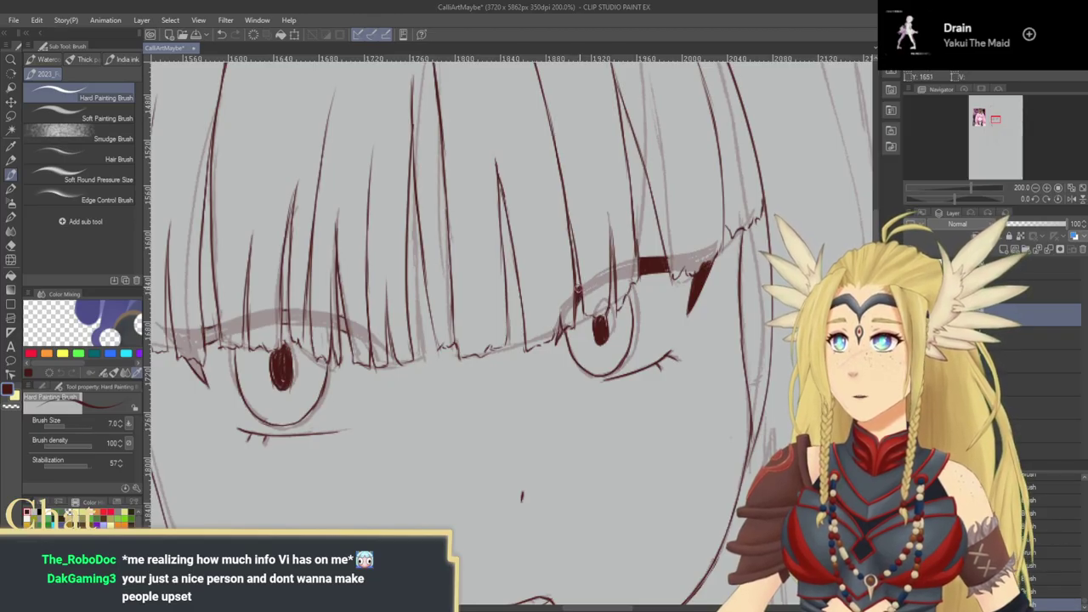
Step: Fill the left eye's upper-lash gaps between the bang strands and its pointed outer lash tip with solid dark red
mouse_move(574, 344)
left_mouse_down()
mouse_move(612, 302)
mouse_move(642, 322)
mouse_move(647, 375)
mouse_move(696, 356)
mouse_move(584, 372)
mouse_move(632, 341)
left_mouse_up()
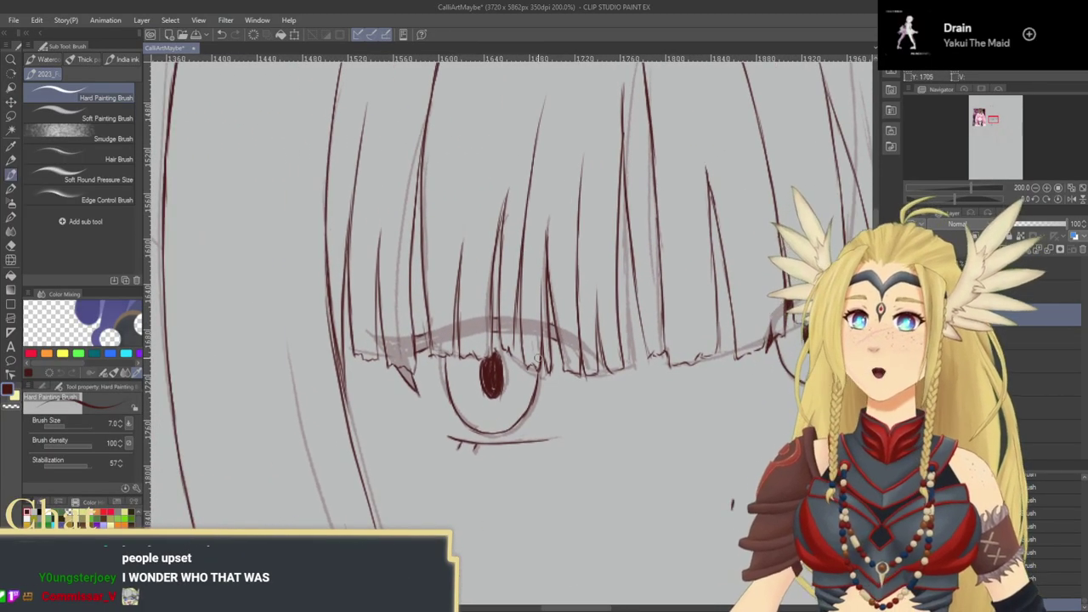
left_click_drag(573, 355, 546, 357)
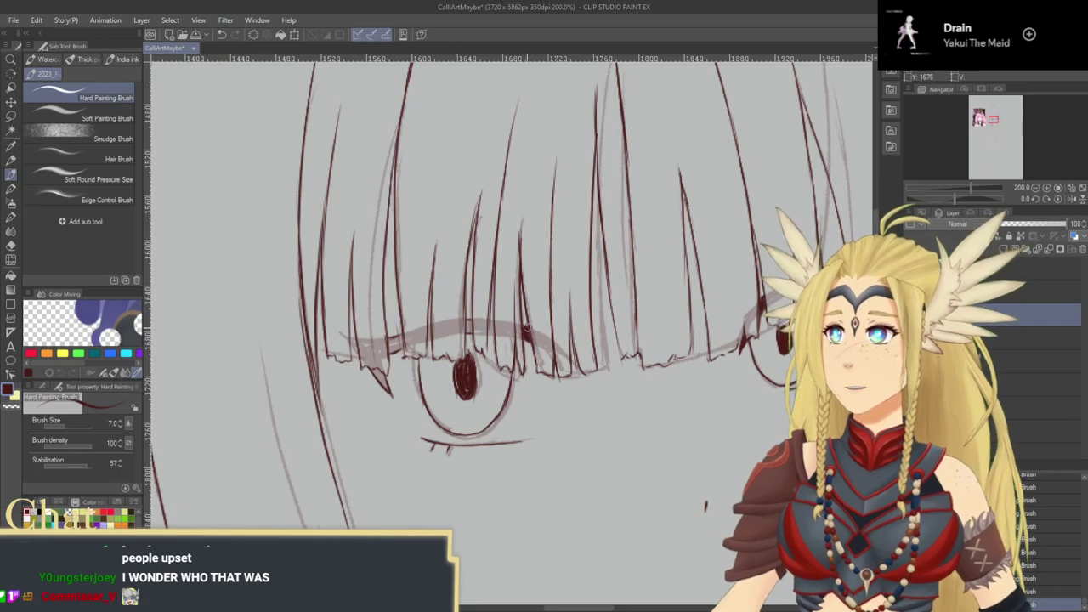
left_click_drag(528, 328, 612, 318)
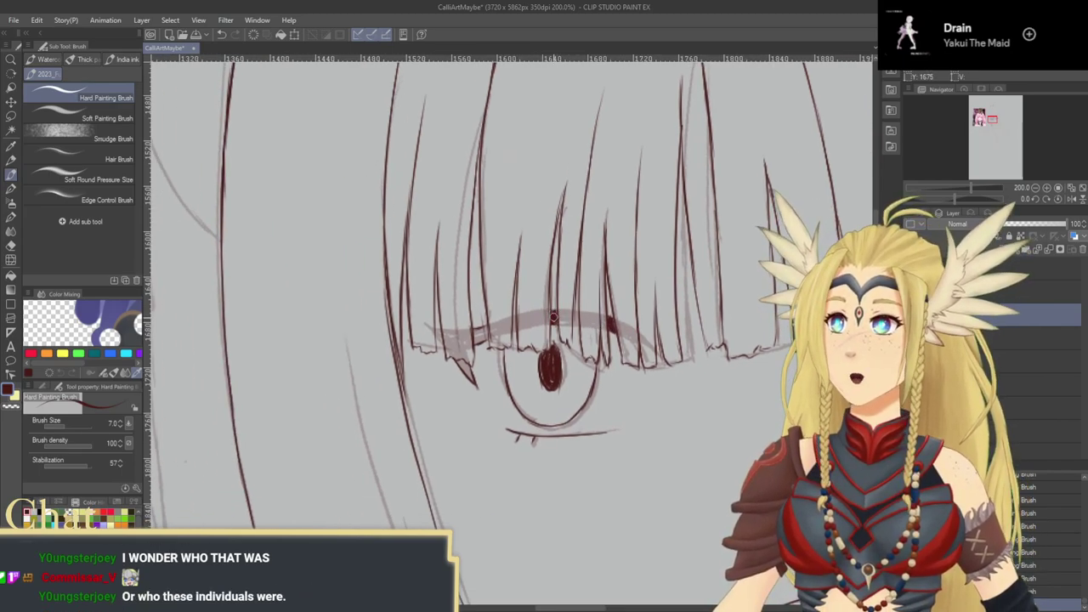
mouse_move(550, 347)
left_mouse_down()
mouse_move(634, 351)
mouse_move(568, 372)
left_mouse_up()
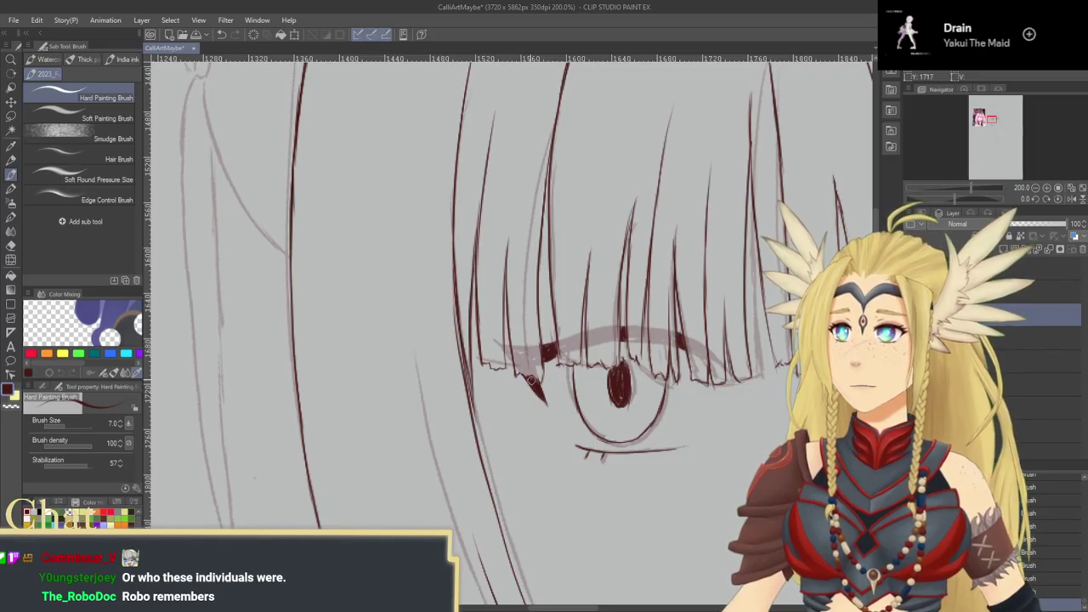
Step: Fill the remaining gaps and smooth the edges of both eyes' pupils in solid dark red
left_click_drag(620, 387, 553, 372)
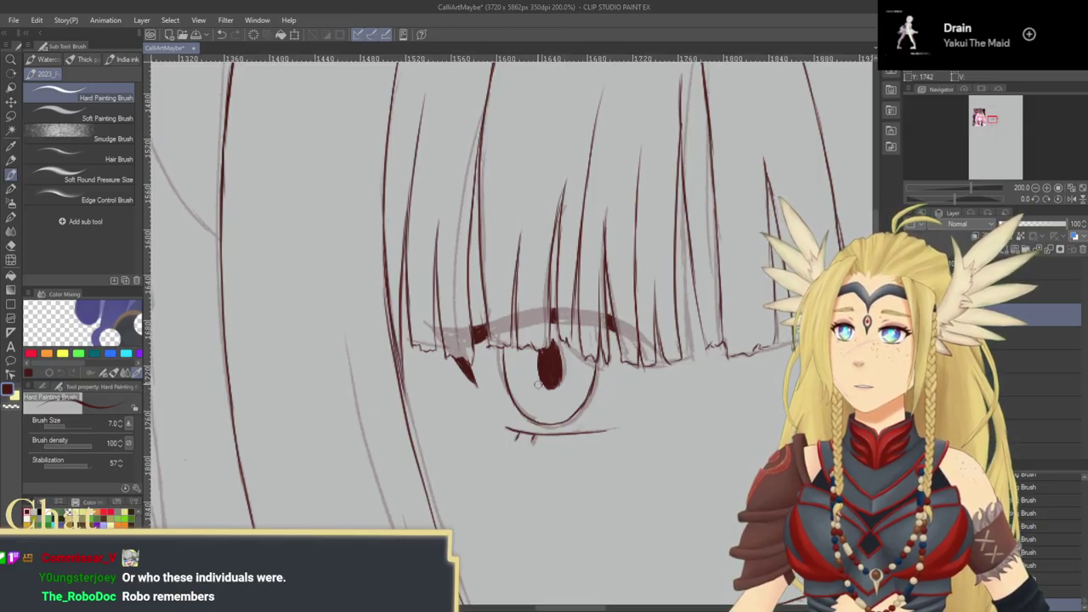
key("ctrl+z")
key("ctrl+z")
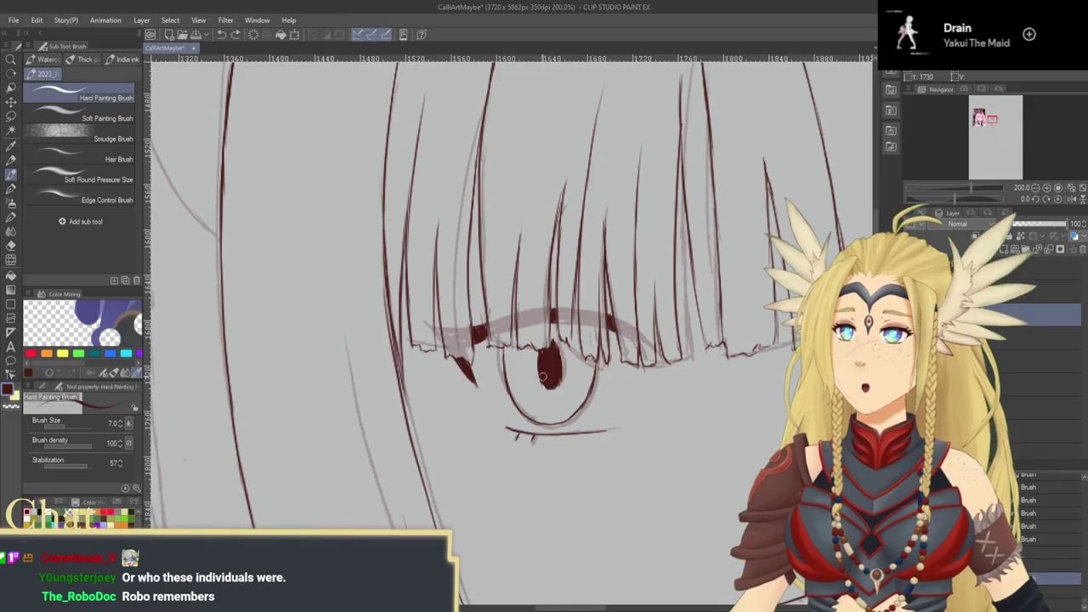
scroll(544, 379, "up", 2)
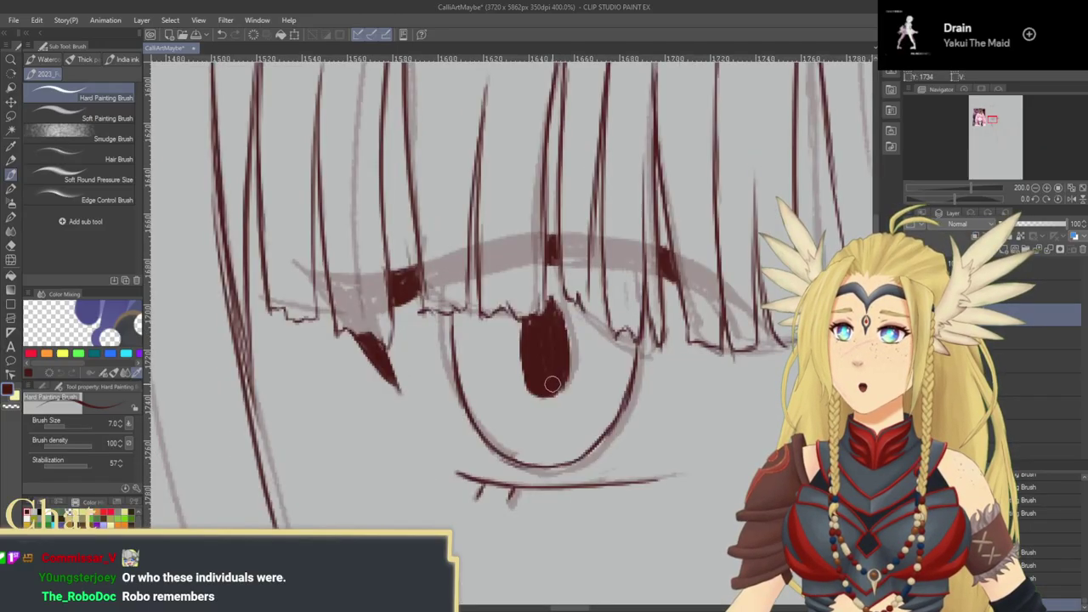
scroll(540, 374, "down", 2)
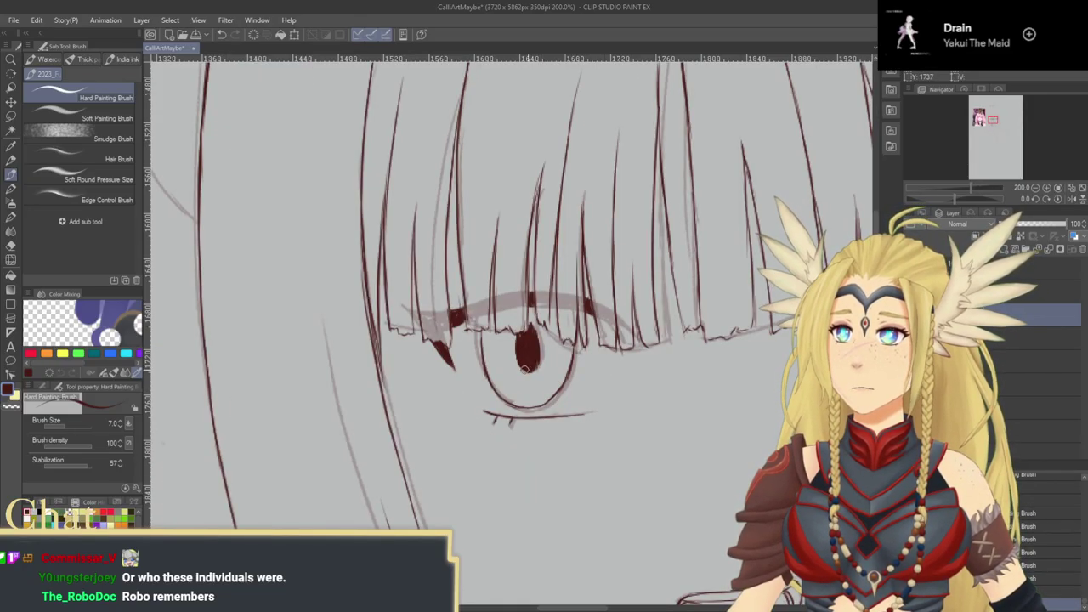
mouse_move(603, 378)
left_mouse_down()
mouse_move(381, 364)
mouse_move(547, 420)
left_mouse_up()
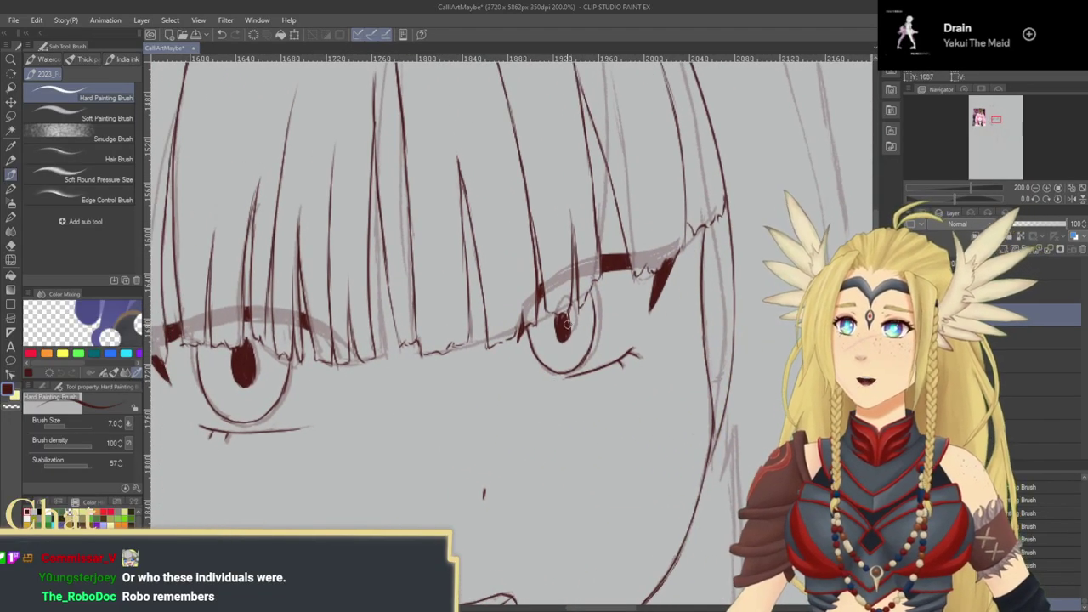
left_click_drag(563, 319, 565, 341)
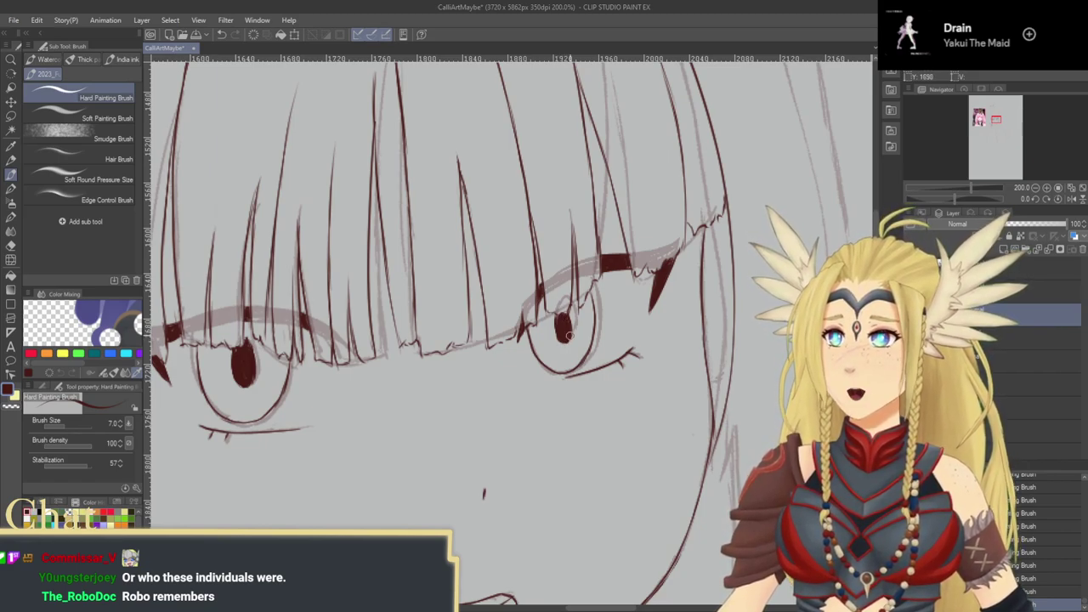
Step: Touch up the mouth's upper lip line and toggle the line art layer's visibility to check the mouth
left_click_drag(541, 435, 639, 331)
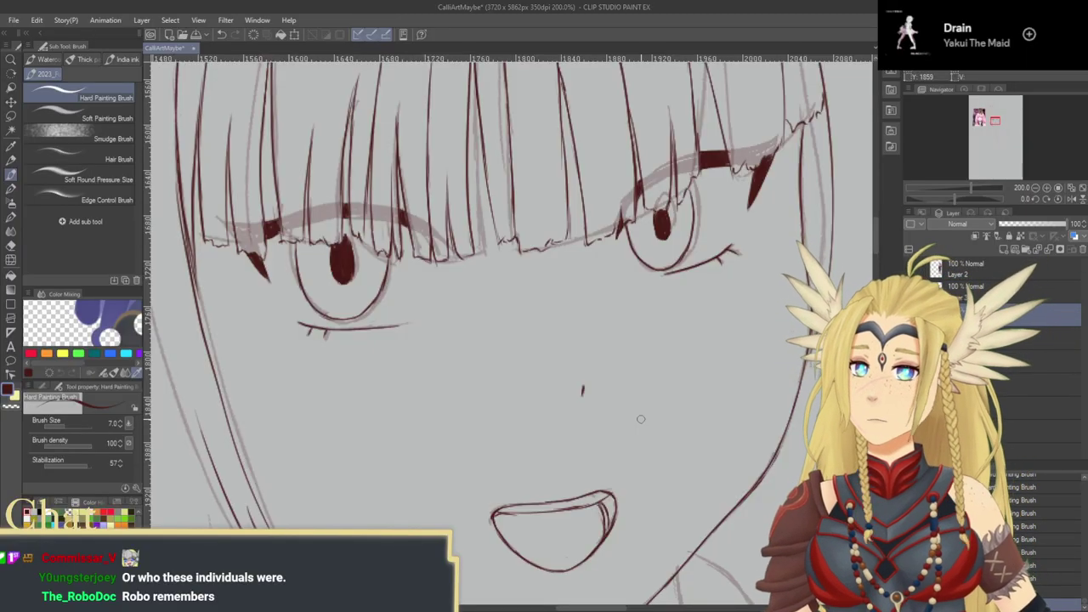
scroll(641, 419, "down", 3)
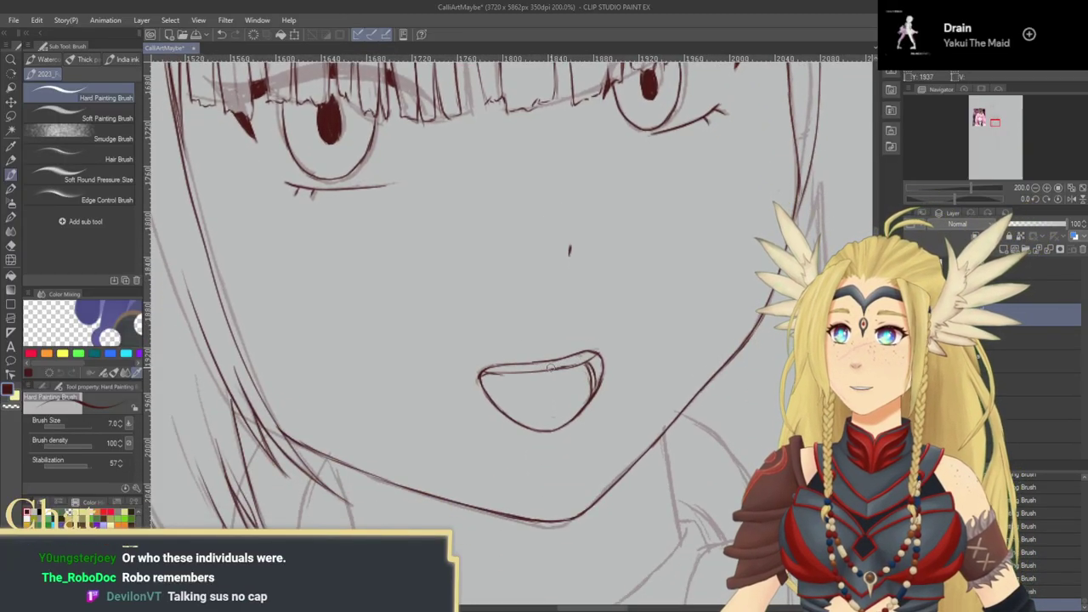
left_click_drag(568, 361, 588, 351)
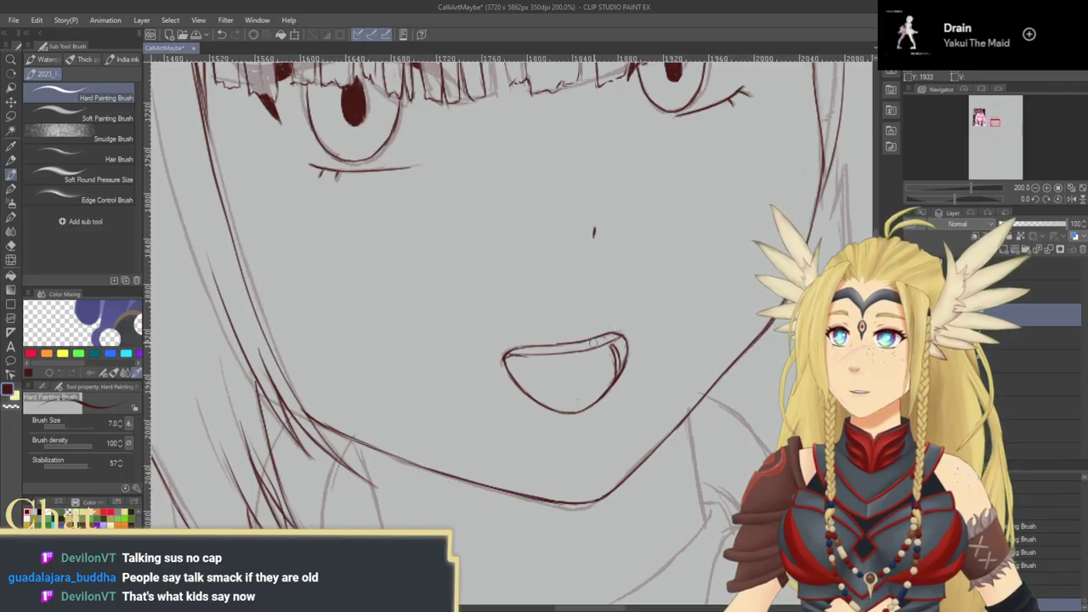
left_click(910, 314)
left_click(911, 314)
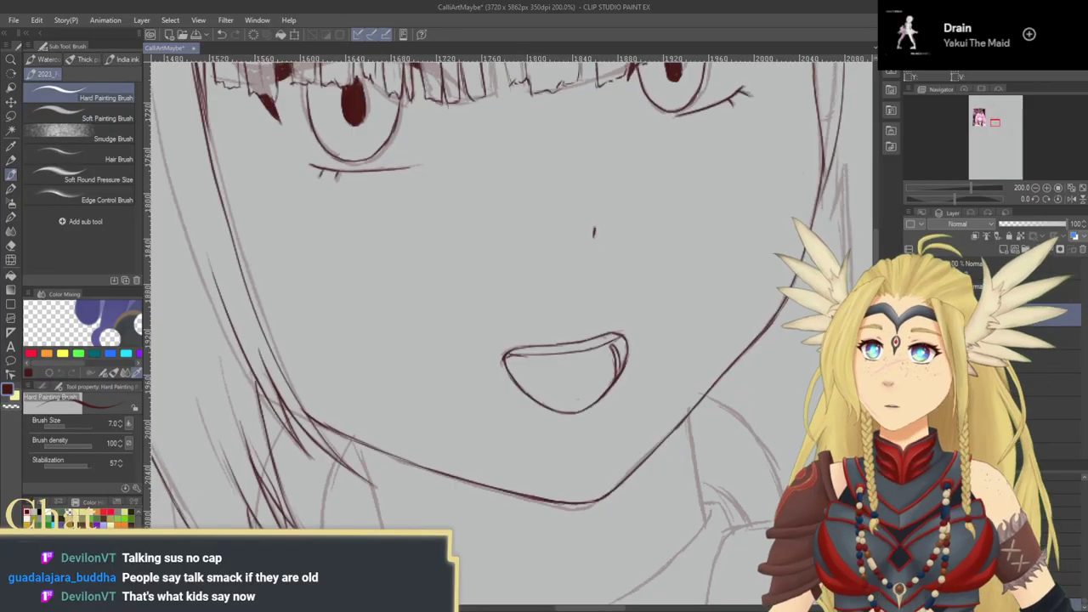
left_click_drag(524, 358, 517, 357)
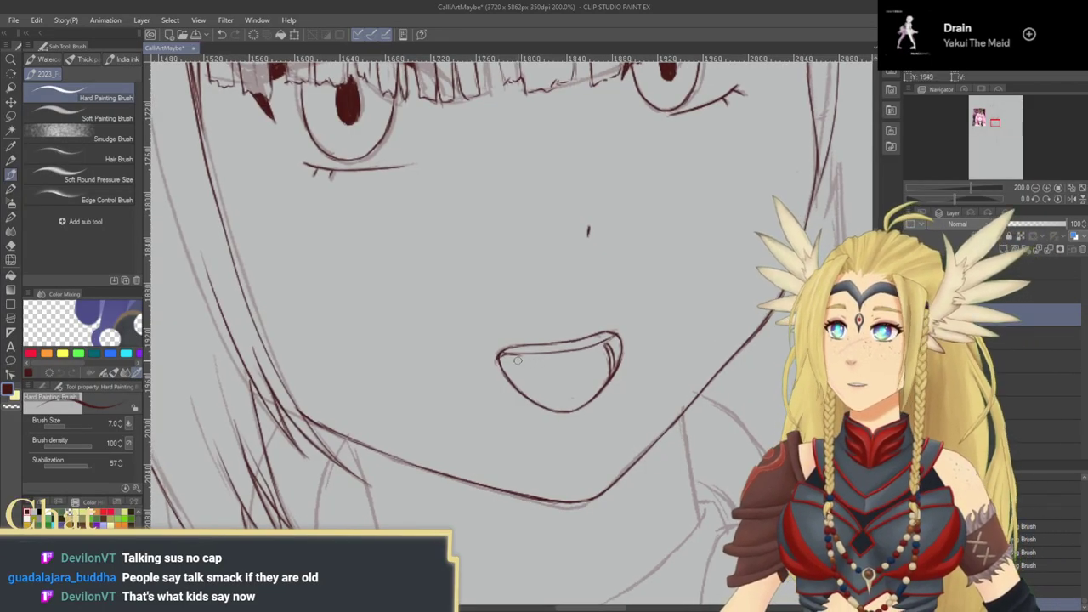
Step: Show the detailed collar sketch and ink the three leftmost round studs, redoing uneven strokes
scroll(535, 372, "down", 3)
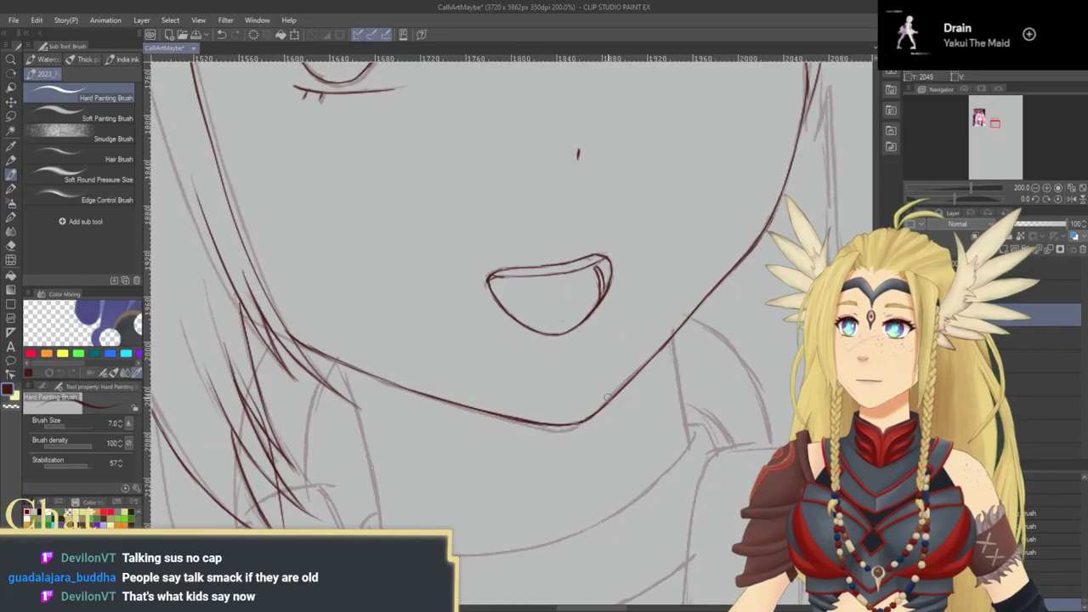
left_click_drag(609, 397, 795, 361)
left_click_drag(636, 374, 553, 289)
scroll(465, 382, "down", 1)
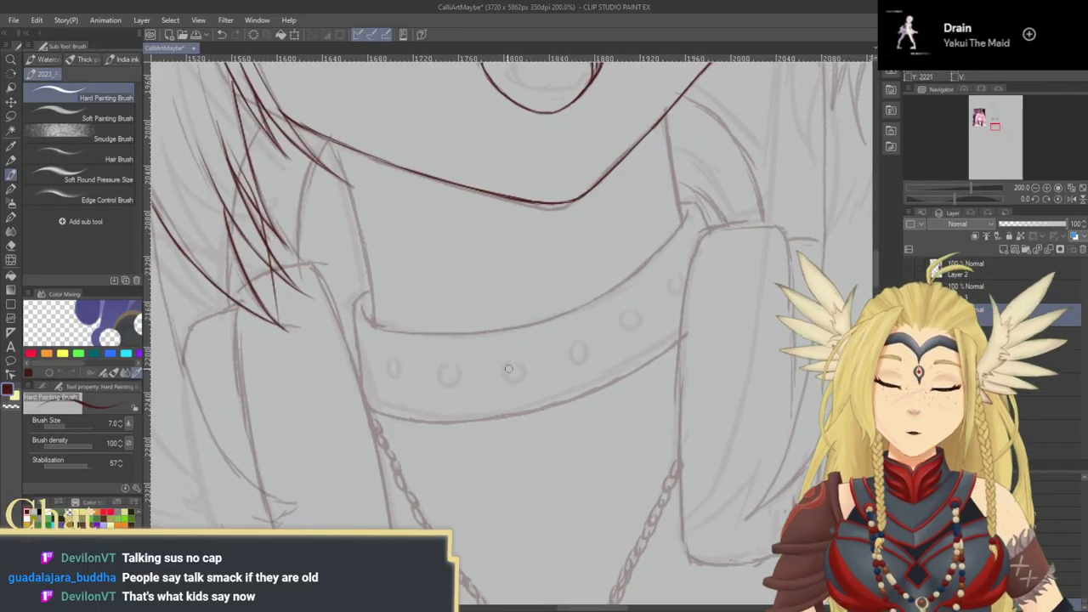
scroll(466, 382, "left", 2)
mouse_move(445, 365)
left_mouse_down()
mouse_move(439, 383)
mouse_move(442, 362)
mouse_move(443, 383)
mouse_move(505, 386)
mouse_move(493, 379)
mouse_move(509, 383)
mouse_move(501, 374)
mouse_move(501, 390)
left_mouse_up()
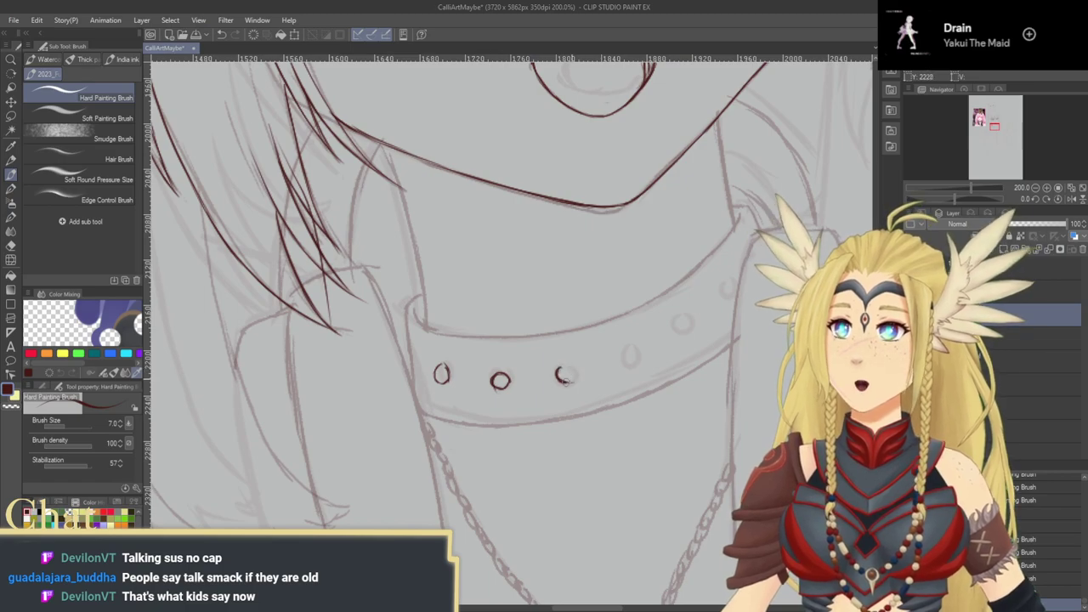
mouse_move(571, 382)
left_mouse_down()
mouse_move(577, 374)
mouse_move(567, 380)
left_mouse_up()
key("ctrl+z")
key("ctrl+z")
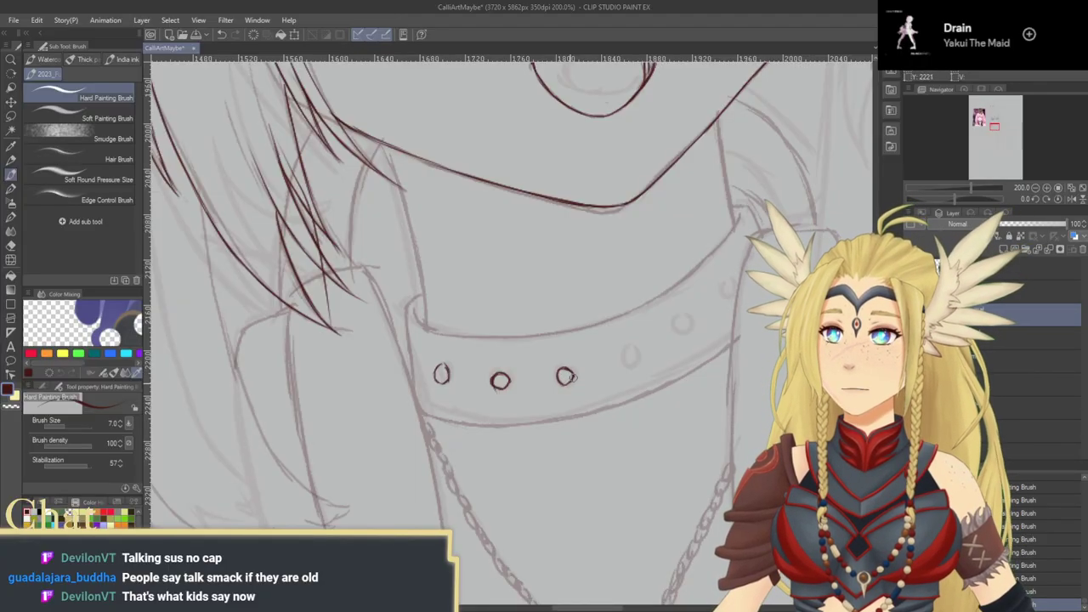
left_click_drag(565, 385, 573, 378)
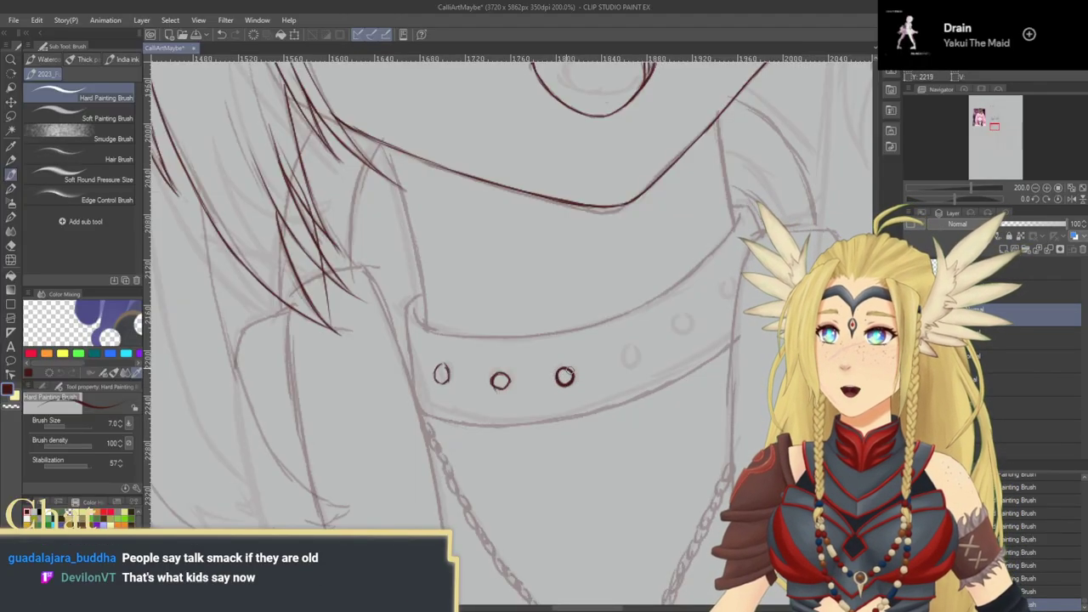
key("ctrl+z")
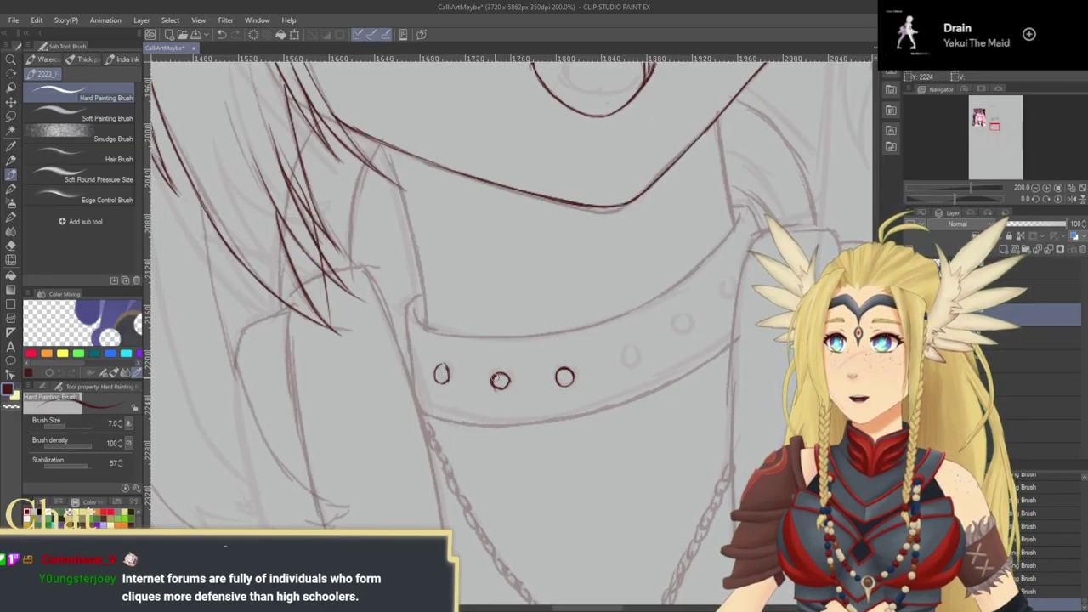
left_click_drag(498, 387, 508, 381)
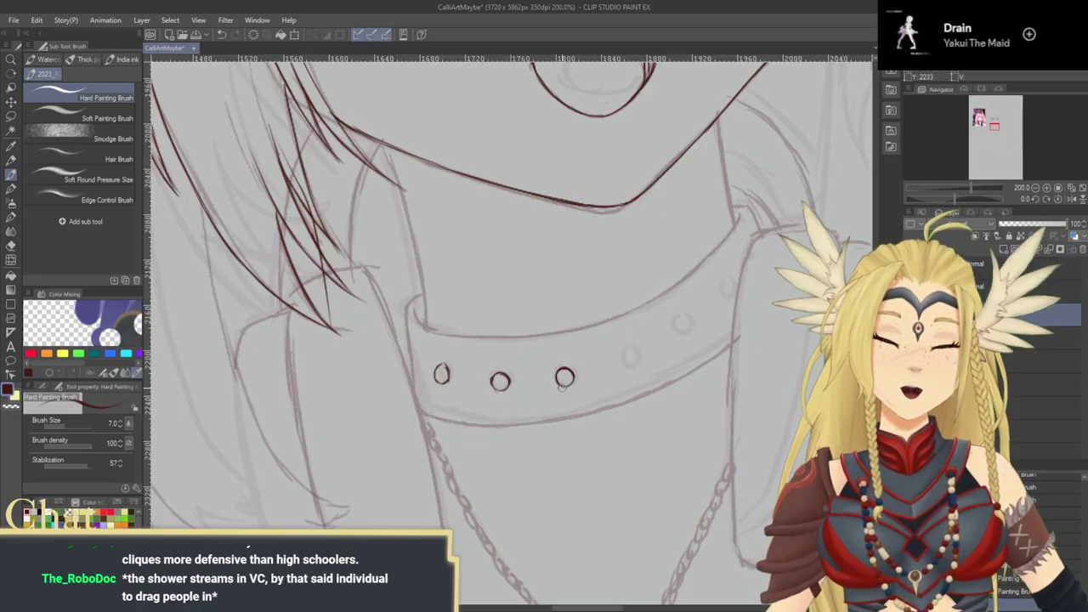
Step: Ink the collar's three remaining studs toward the right, including the one partly hidden at its right edge
left_click_drag(613, 336, 544, 350)
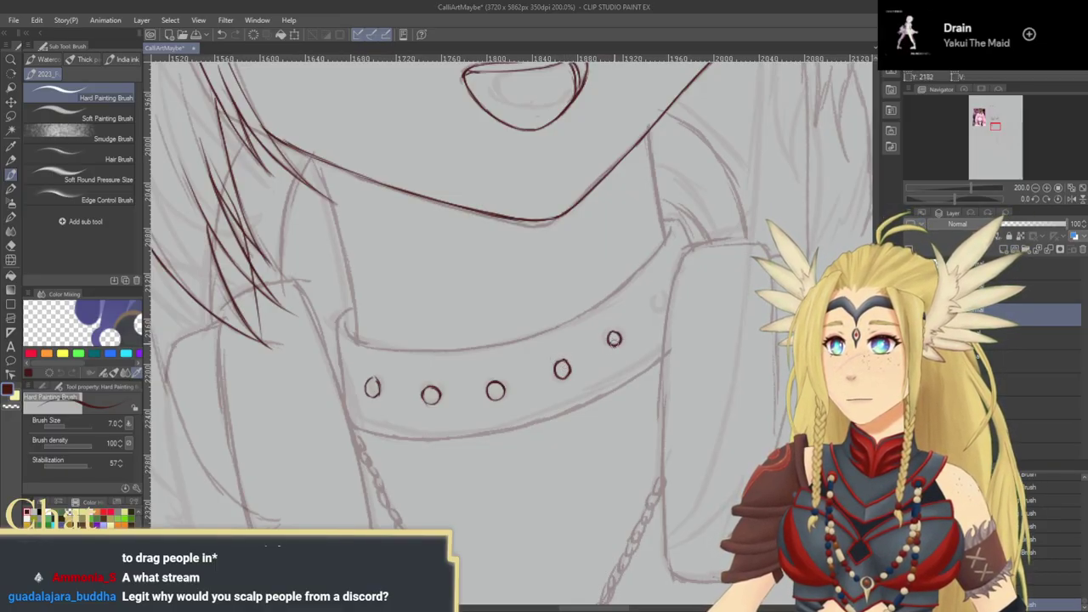
key("ctrl+z")
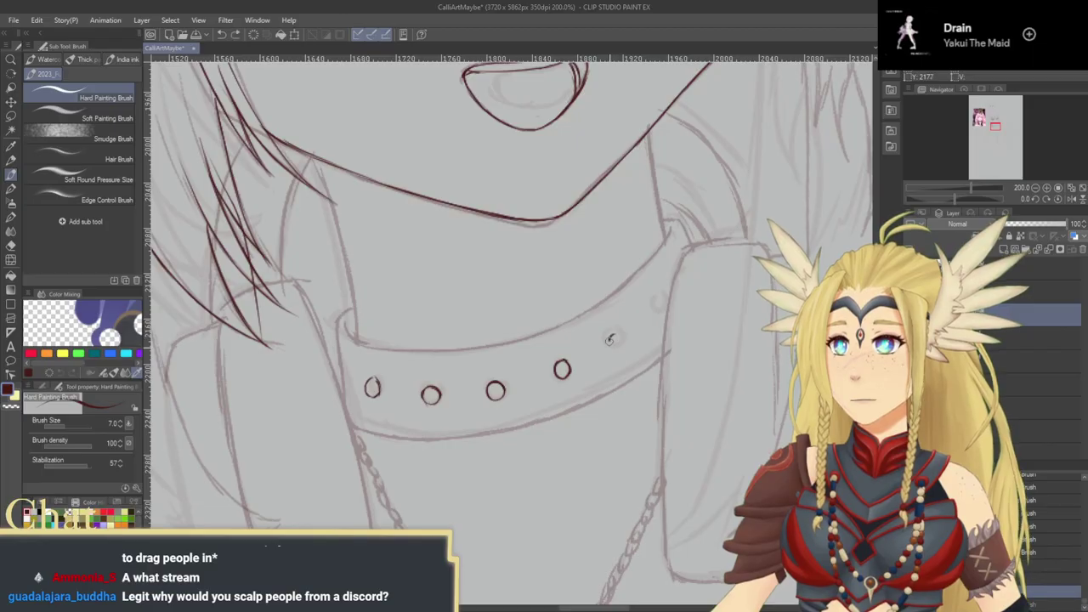
left_click_drag(625, 344, 610, 338)
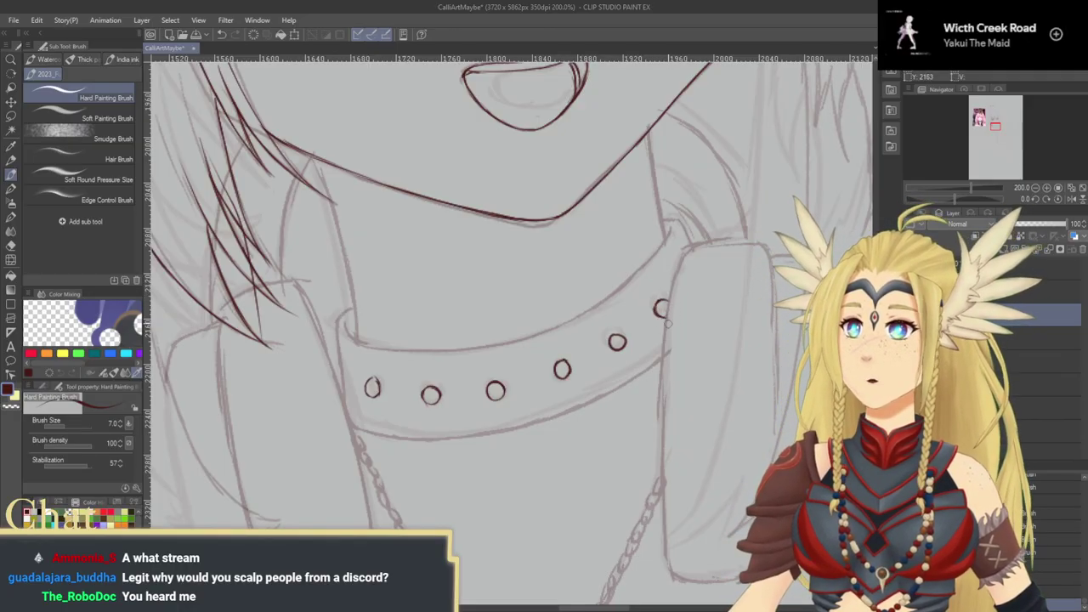
Step: Ink the collar's curved upper edge from its left corner up to the right side of the neck, redrawing it until smooth
mouse_move(670, 357)
left_mouse_down()
mouse_move(696, 324)
mouse_move(675, 322)
mouse_move(670, 353)
mouse_move(618, 386)
left_mouse_up()
left_click_drag(623, 233, 632, 248)
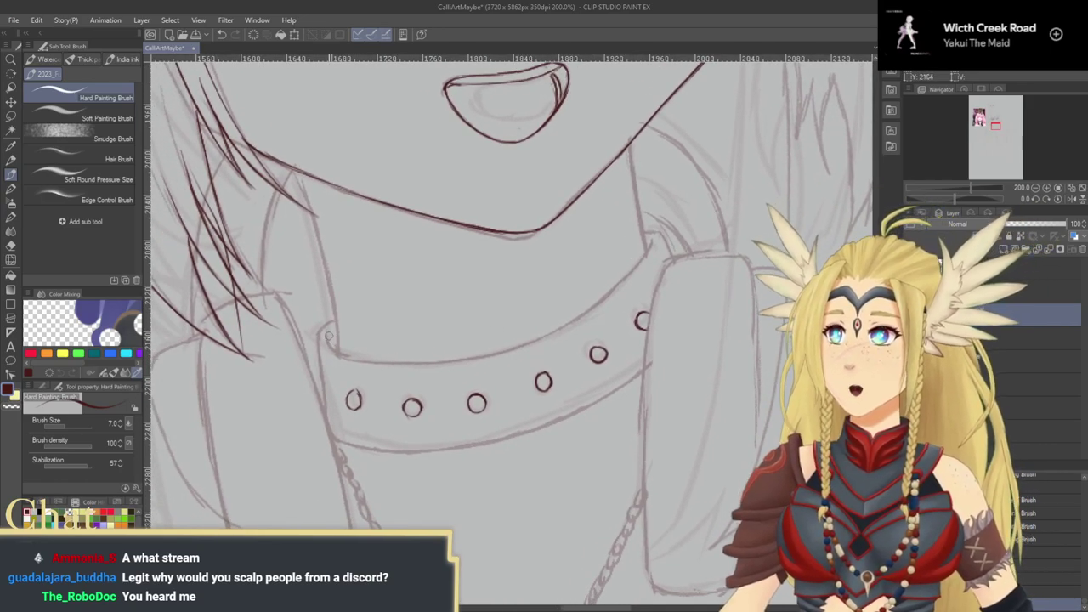
left_click_drag(333, 347, 350, 357)
left_click_drag(424, 364, 423, 369)
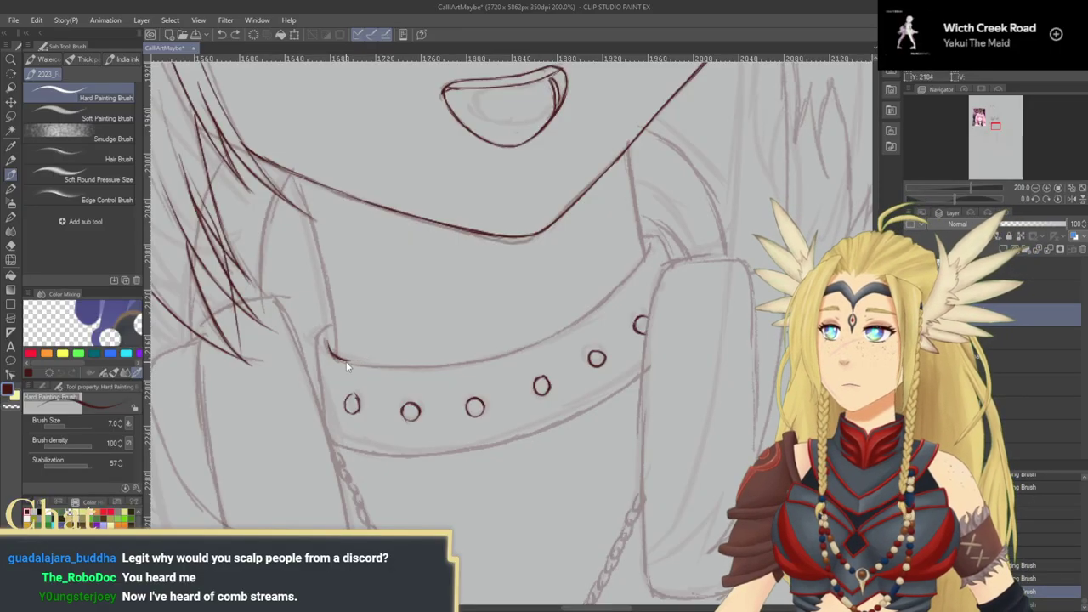
key("ctrl+z")
left_click_drag(343, 359, 427, 364)
key("ctrl+z")
left_click_drag(341, 359, 531, 340)
key("ctrl+z")
left_click_drag(347, 361, 556, 328)
key("ctrl+z")
mouse_move(340, 361)
left_mouse_down()
mouse_move(573, 322)
mouse_move(651, 246)
left_mouse_up()
key("ctrl+z")
left_click_drag(575, 347, 549, 307)
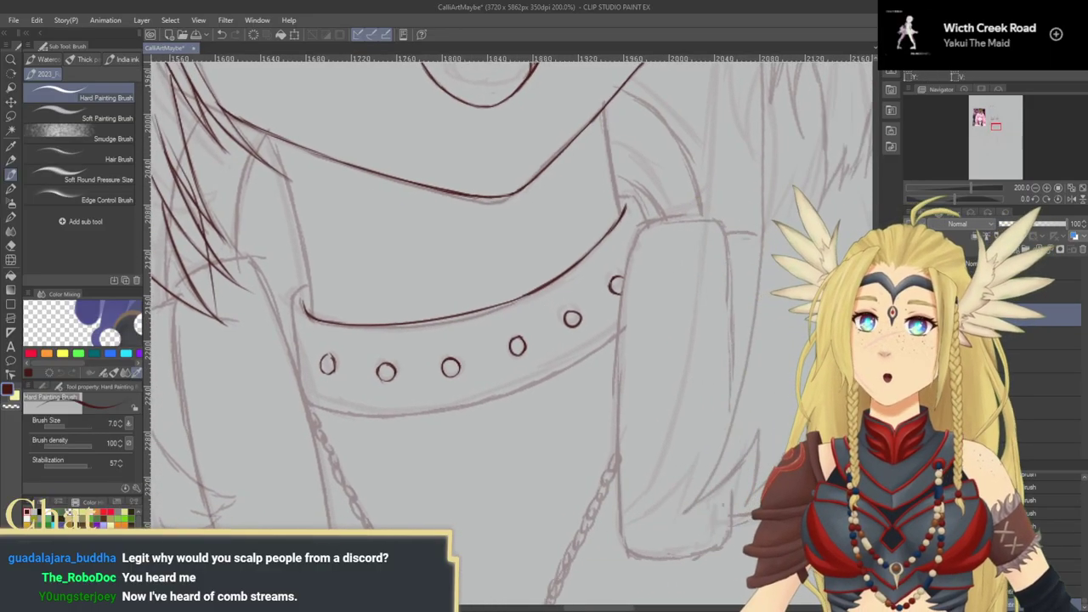
Step: Thicken the left and middle stretches of the collar's upper edge line, redoing uneven strokes
left_click(1035, 199)
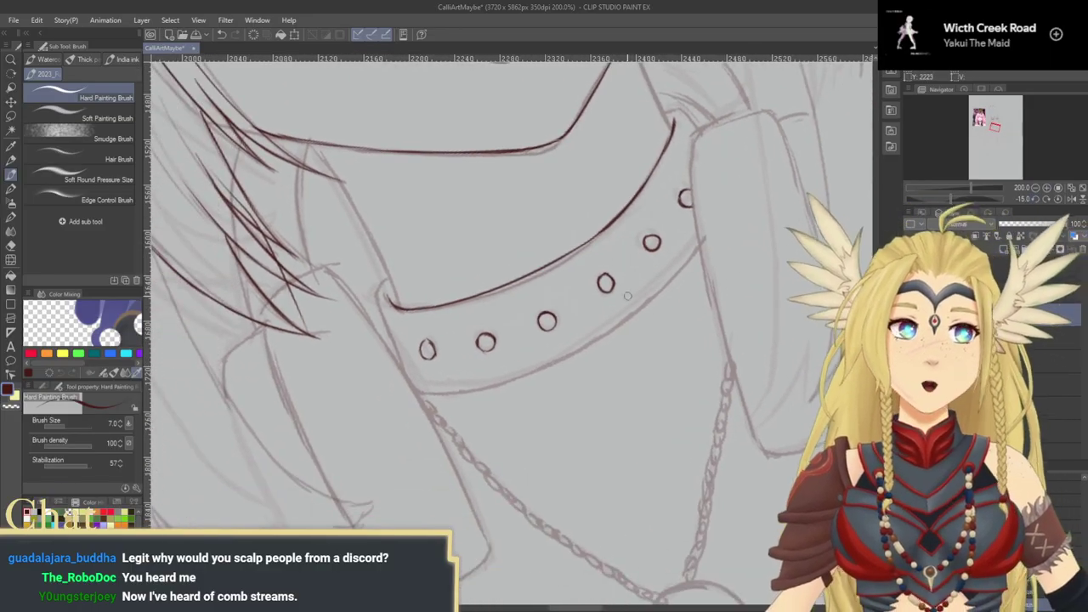
mouse_move(486, 321)
left_mouse_down()
mouse_move(467, 318)
mouse_move(481, 347)
mouse_move(483, 322)
mouse_move(520, 310)
left_mouse_up()
key("ctrl+z")
key("ctrl+z")
left_click_drag(446, 329, 524, 314)
key("ctrl+z")
key("ctrl+z")
left_click_drag(458, 328, 563, 284)
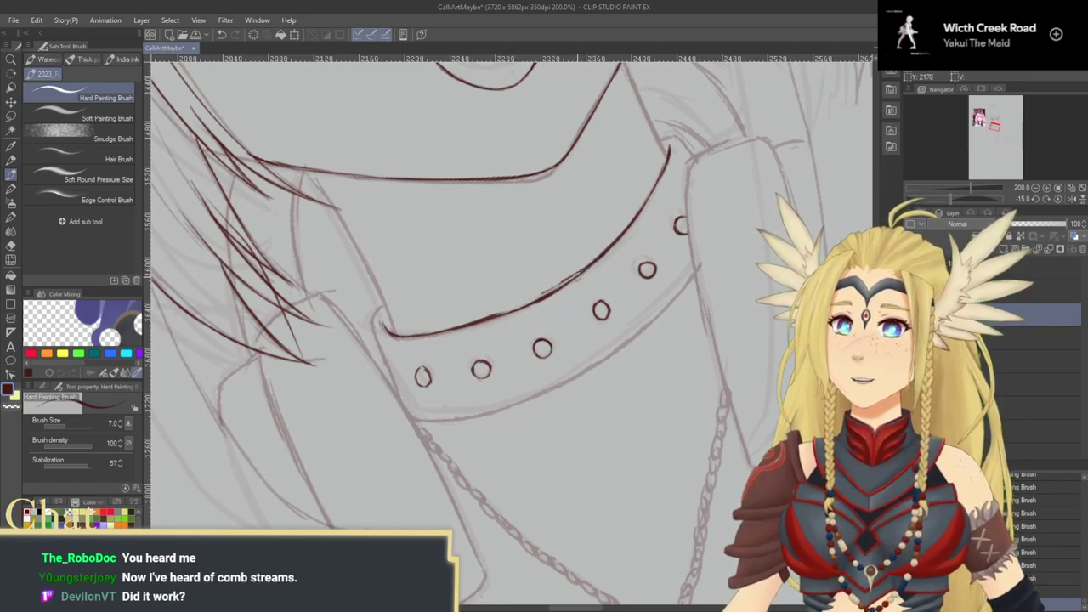
left_click_drag(565, 281, 547, 293)
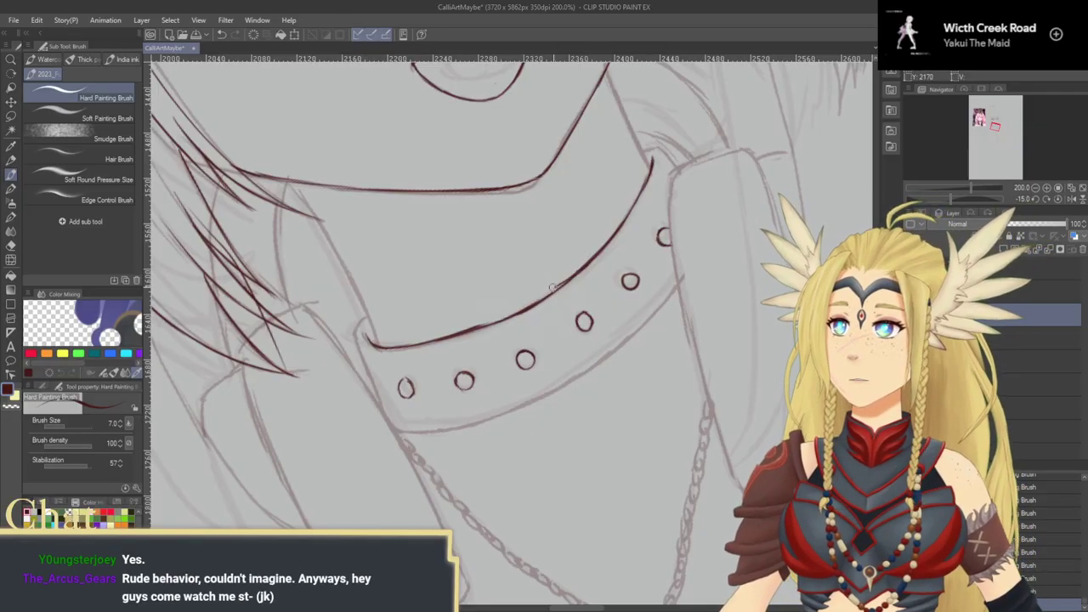
Step: Smooth the uneven joint in the right half of the collar's upper edge with the Hard Painting Brush
left_click(11, 60)
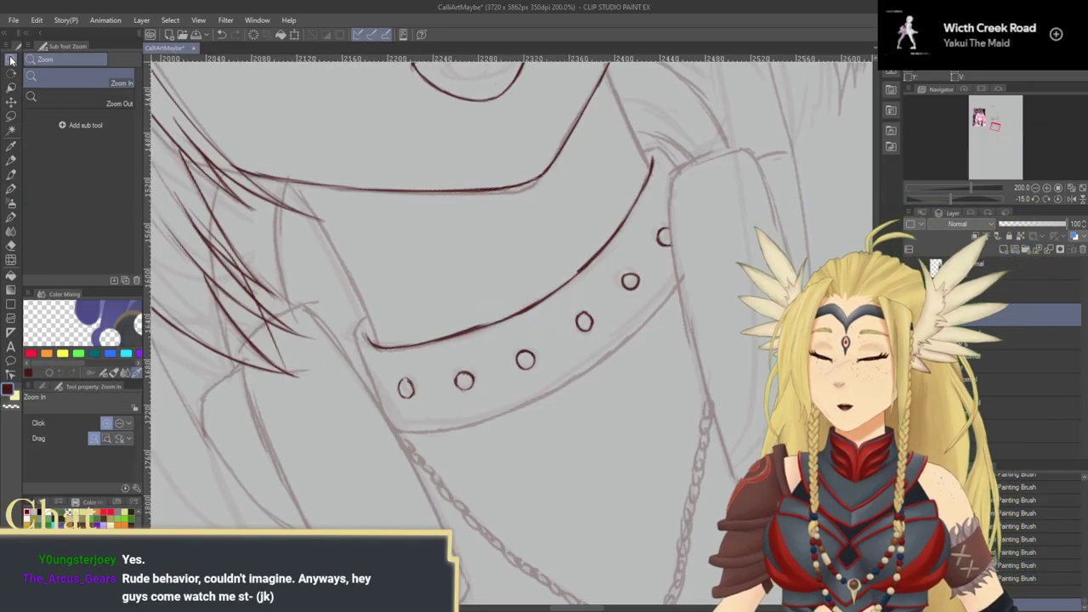
left_click_drag(481, 312, 495, 328)
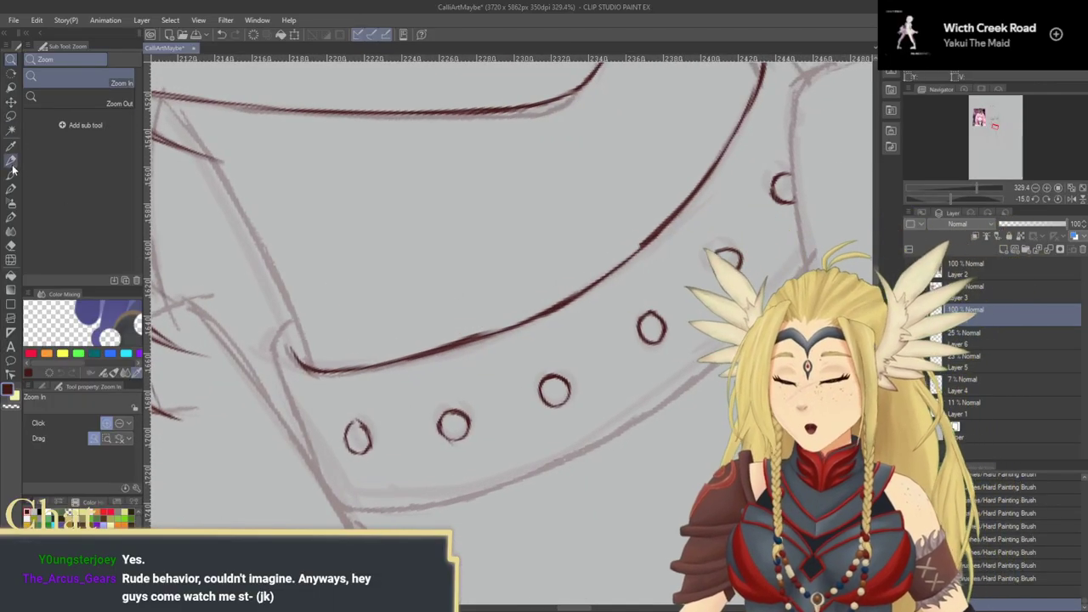
left_click(12, 174)
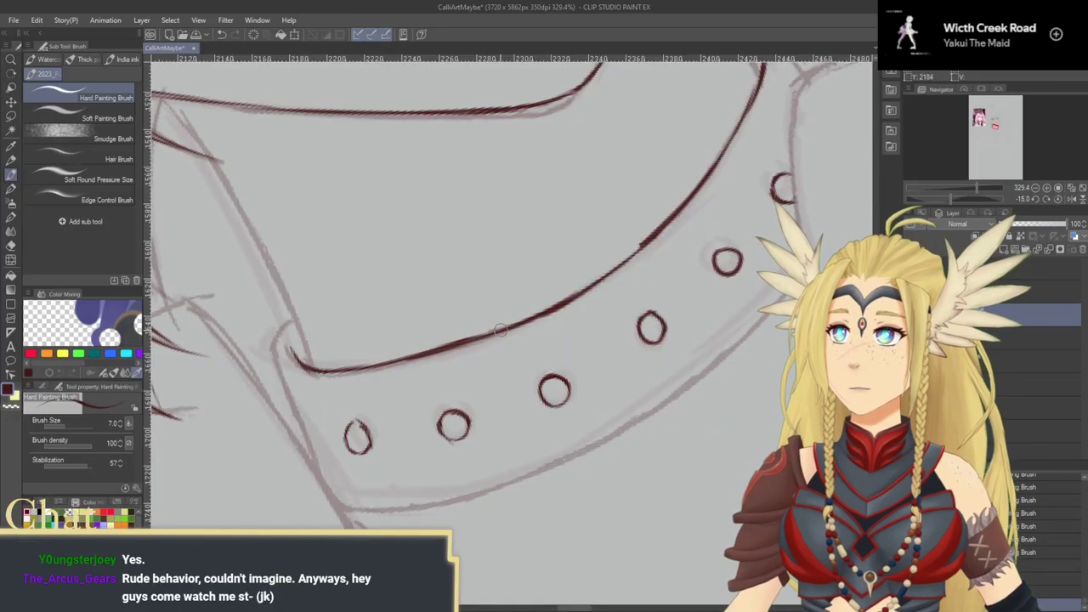
mouse_move(603, 277)
left_mouse_down()
mouse_move(653, 237)
mouse_move(625, 255)
left_mouse_up()
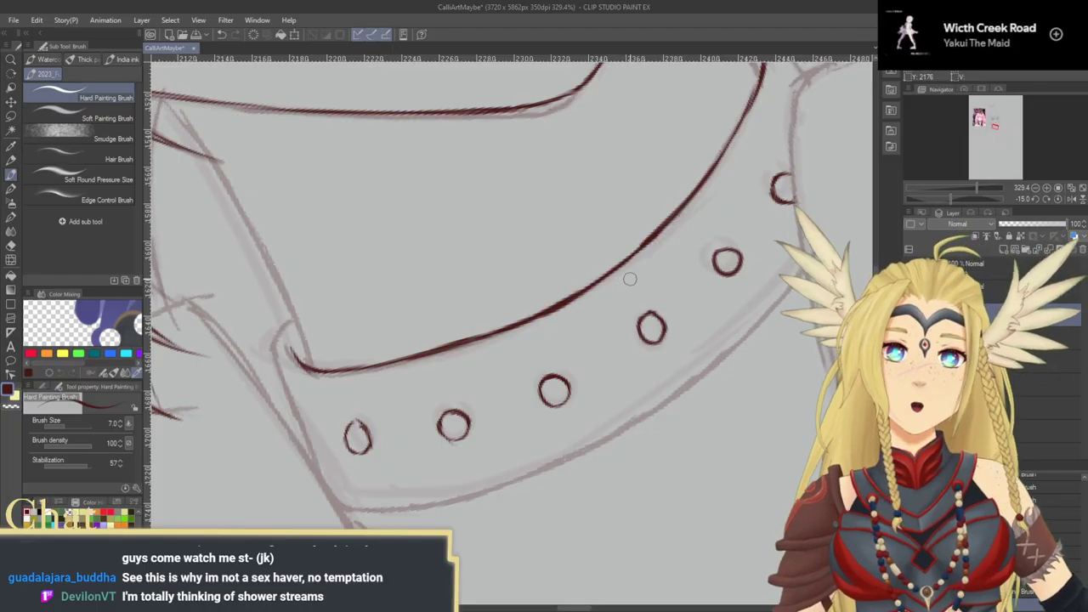
Step: Ink the collar's left edge from its small folded upper corner down to the lower corner
left_click_drag(548, 432, 616, 332)
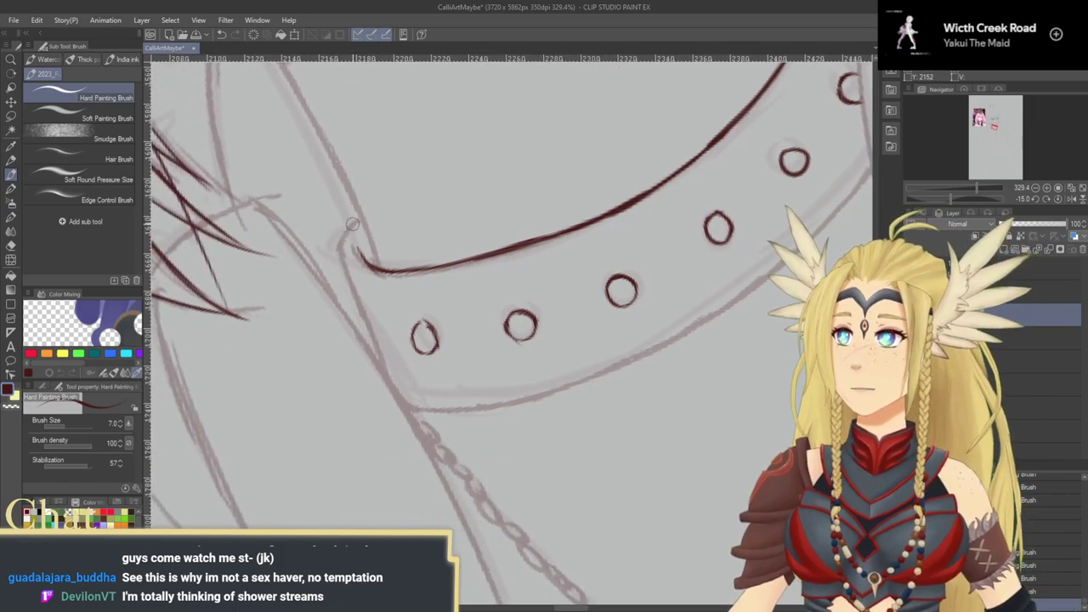
mouse_move(359, 218)
left_mouse_down()
mouse_move(341, 241)
mouse_move(343, 270)
mouse_move(396, 397)
mouse_move(432, 411)
left_mouse_up()
mouse_move(557, 411)
left_mouse_down()
mouse_move(396, 387)
mouse_move(549, 437)
mouse_move(587, 413)
mouse_move(573, 362)
mouse_move(598, 346)
left_mouse_up()
Step: Ink the collar's curved lower edge from the left corner up to the right headphone, redrawing it until smooth
mouse_move(301, 388)
left_mouse_down()
mouse_move(421, 381)
mouse_move(348, 390)
mouse_move(436, 366)
mouse_move(314, 394)
mouse_move(412, 386)
mouse_move(504, 345)
left_mouse_up()
key("ctrl+z")
key("ctrl+z")
key("ctrl+z")
key("ctrl+z")
key("ctrl+z")
mouse_move(382, 387)
left_mouse_down()
mouse_move(523, 342)
mouse_move(494, 358)
mouse_move(573, 313)
left_mouse_up()
key("ctrl+z")
key("ctrl+z")
left_click_drag(467, 370, 626, 285)
mouse_move(584, 314)
left_mouse_down()
mouse_move(737, 198)
mouse_move(595, 323)
mouse_move(683, 222)
left_mouse_up()
mouse_move(628, 301)
left_mouse_down()
mouse_move(584, 340)
mouse_move(640, 285)
left_mouse_up()
left_click_drag(586, 330, 639, 275)
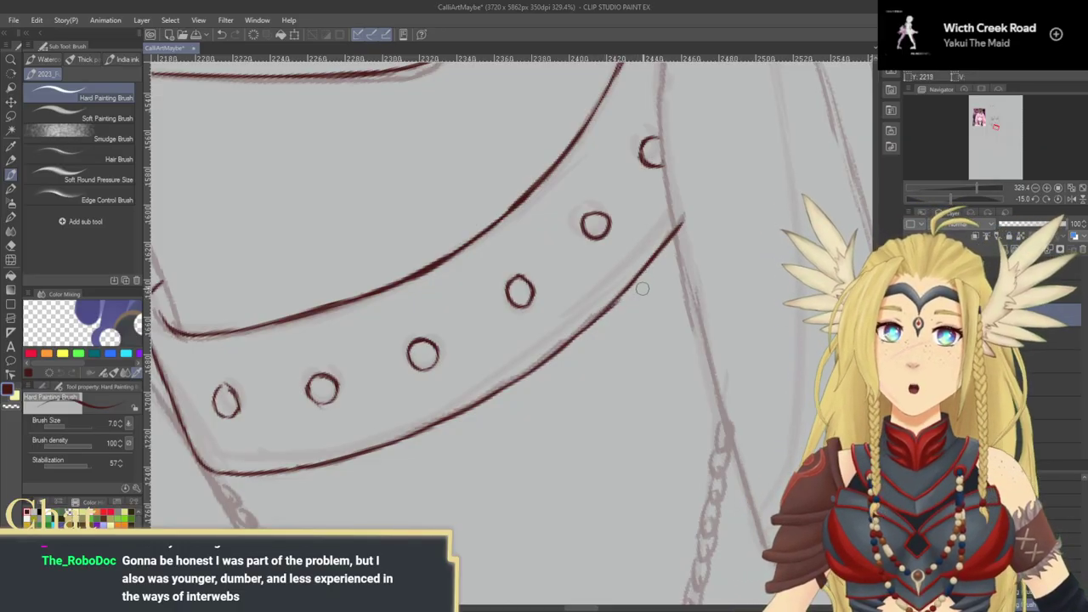
Step: Handwrite "BRB" in the empty area to the right of the girl's hair
left_click(1058, 199)
left_click(1035, 188)
left_click(1036, 188)
left_click(1035, 189)
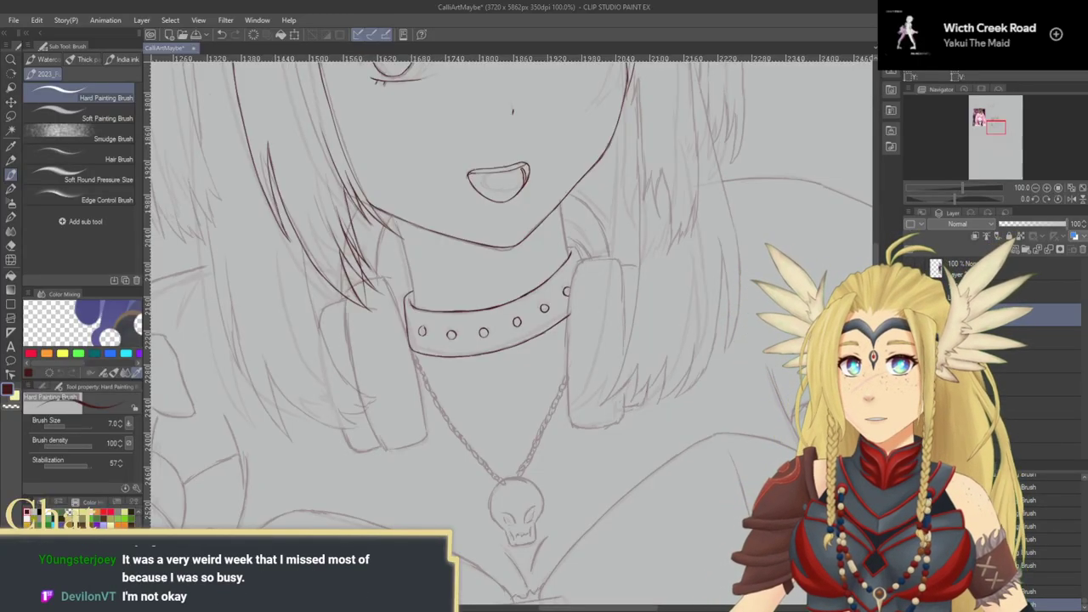
mouse_move(754, 344)
left_mouse_down()
mouse_move(493, 431)
mouse_move(468, 487)
left_mouse_up()
left_click_drag(565, 214, 584, 281)
mouse_move(552, 230)
left_mouse_down()
mouse_move(557, 208)
mouse_move(571, 279)
left_mouse_up()
mouse_move(629, 185)
left_mouse_down()
mouse_move(638, 225)
mouse_move(672, 231)
left_mouse_up()
left_click_drag(665, 182, 683, 219)
mouse_move(650, 174)
left_mouse_down()
mouse_move(684, 214)
mouse_move(681, 181)
mouse_move(700, 200)
mouse_move(687, 229)
left_mouse_up()
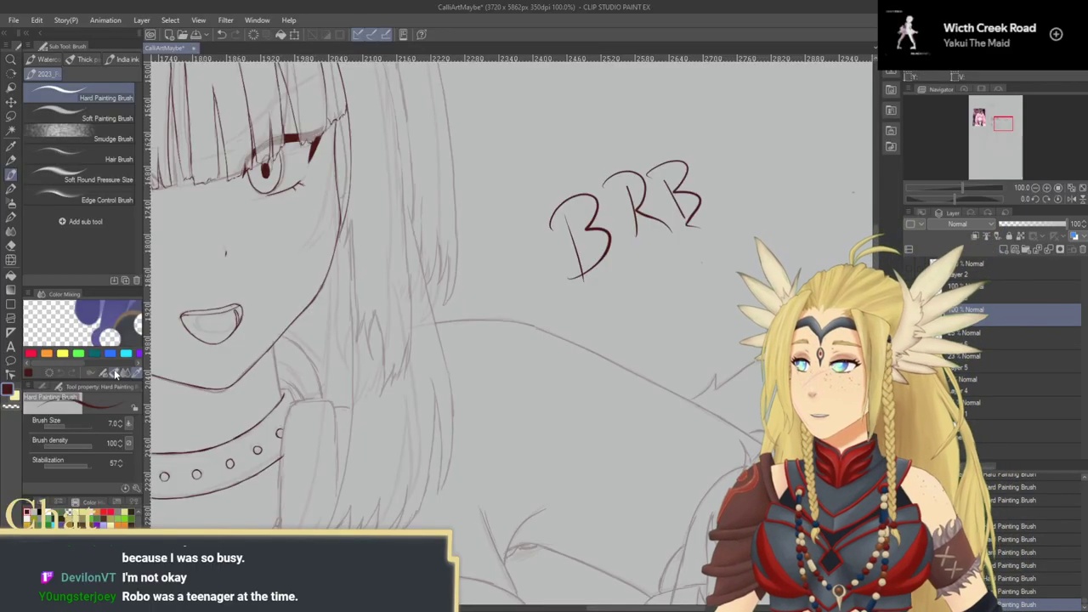
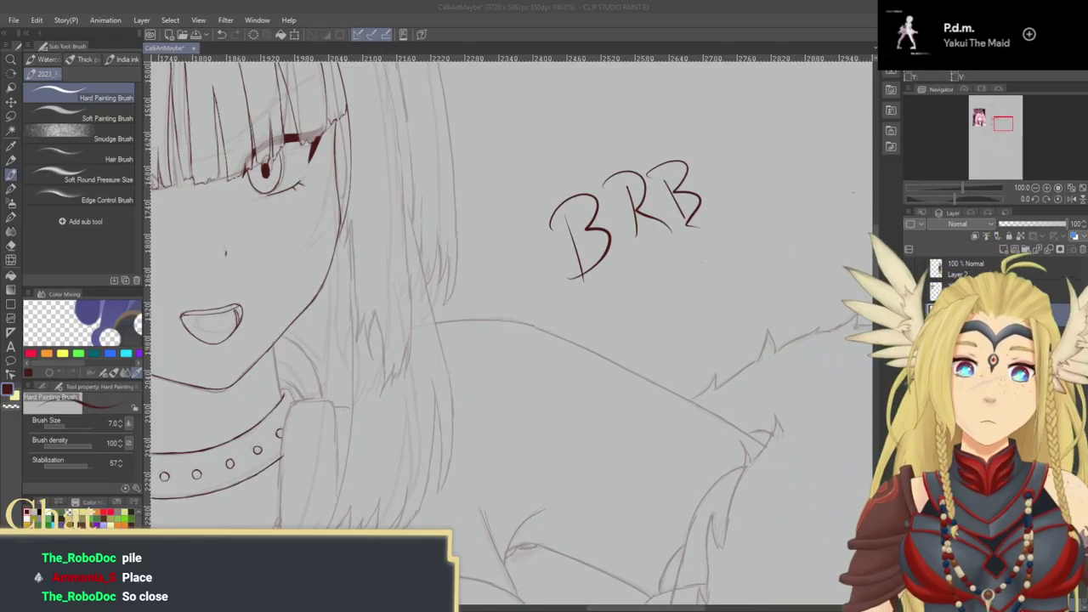
Step: Remove the handwritten "BRB" note from the empty area beside the hair
left_click(747, 273)
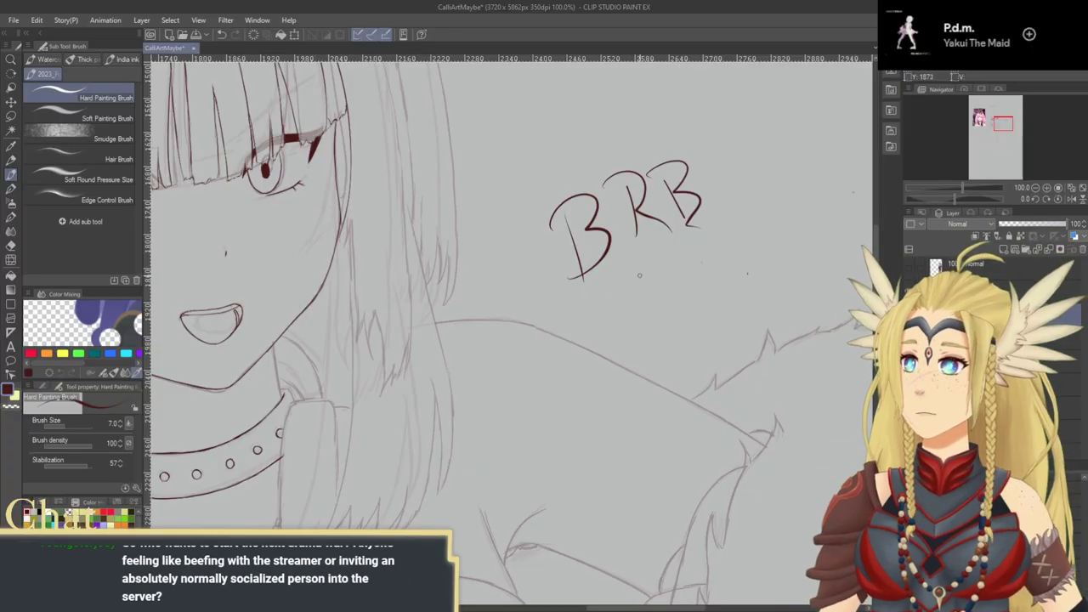
scroll(639, 274, "up", 1)
scroll(641, 272, "down", 1)
scroll(645, 269, "up", 1)
scroll(645, 265, "down", 1)
left_click_drag(641, 263, 579, 330)
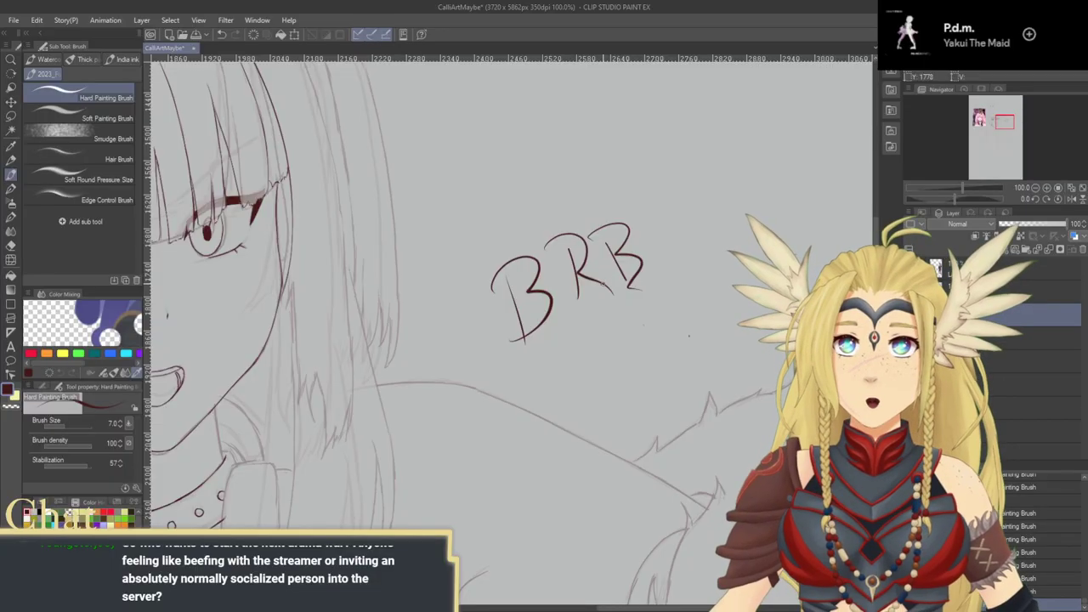
scroll(590, 267, "up", 5)
scroll(592, 267, "down", 4)
mouse_move(592, 267)
left_mouse_down()
mouse_move(661, 270)
mouse_move(555, 324)
mouse_move(678, 255)
mouse_move(635, 220)
mouse_move(538, 223)
mouse_move(611, 302)
left_mouse_up()
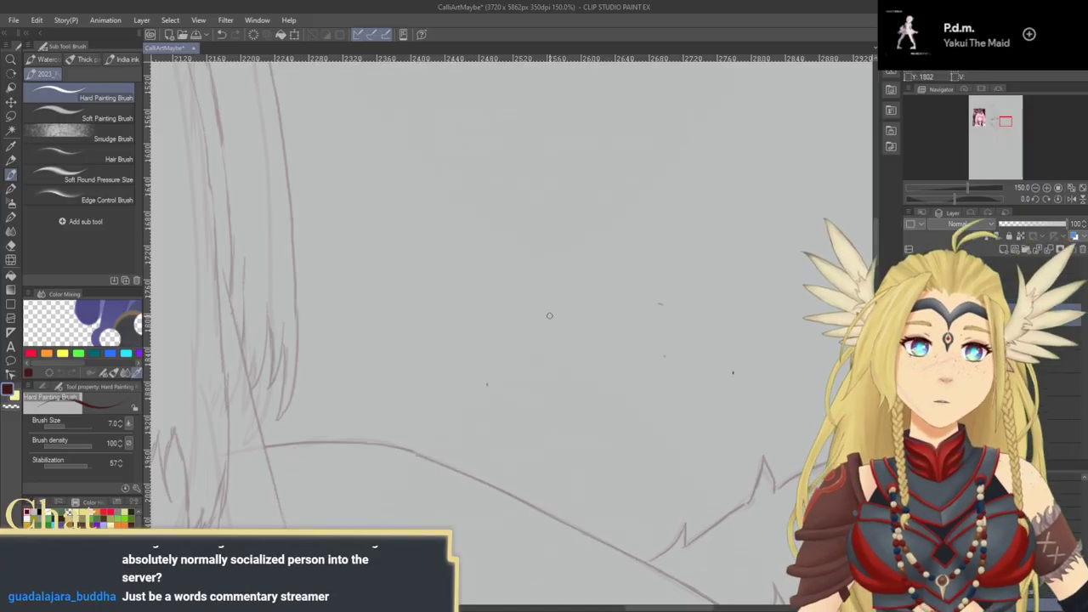
mouse_move(530, 343)
left_mouse_down()
mouse_move(605, 297)
mouse_move(672, 289)
left_mouse_up()
mouse_move(414, 355)
left_mouse_down()
mouse_move(553, 332)
mouse_move(679, 342)
left_mouse_up()
mouse_move(524, 342)
left_mouse_down()
mouse_move(581, 347)
mouse_move(600, 397)
left_mouse_up()
key("ctrl+z")
mouse_move(419, 211)
left_mouse_down()
mouse_move(667, 533)
mouse_move(838, 574)
left_mouse_up()
mouse_move(520, 394)
left_mouse_down()
mouse_move(702, 394)
mouse_move(641, 374)
mouse_move(534, 480)
left_mouse_up()
Step: Examine the reference picture's headphones and hair alongside the sketch around the collar
scroll(550, 374, "down", 10)
scroll(550, 374, "right", 5)
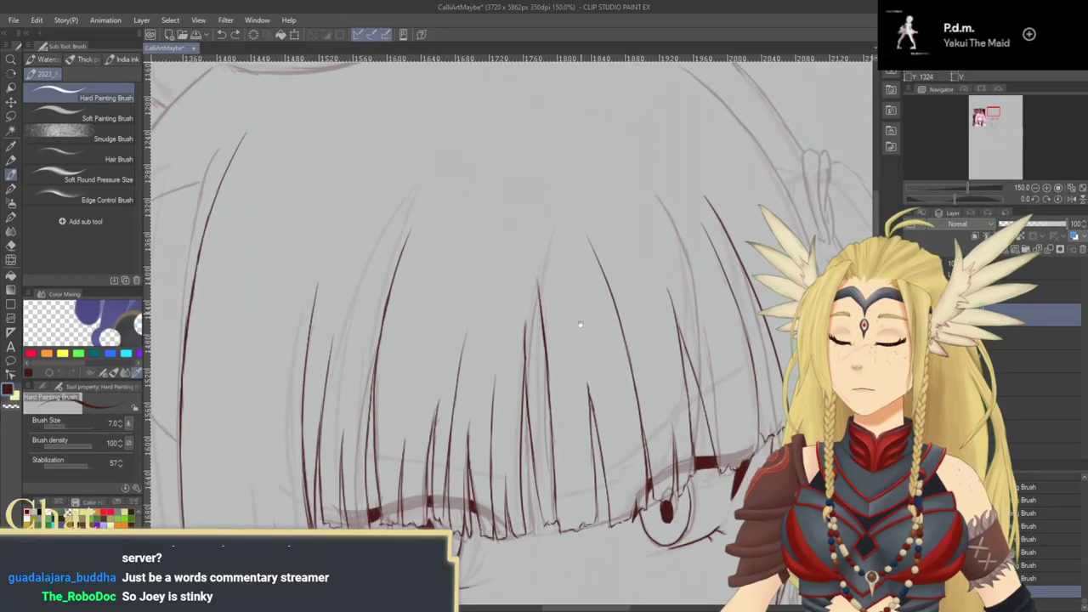
scroll(550, 374, "down", 8)
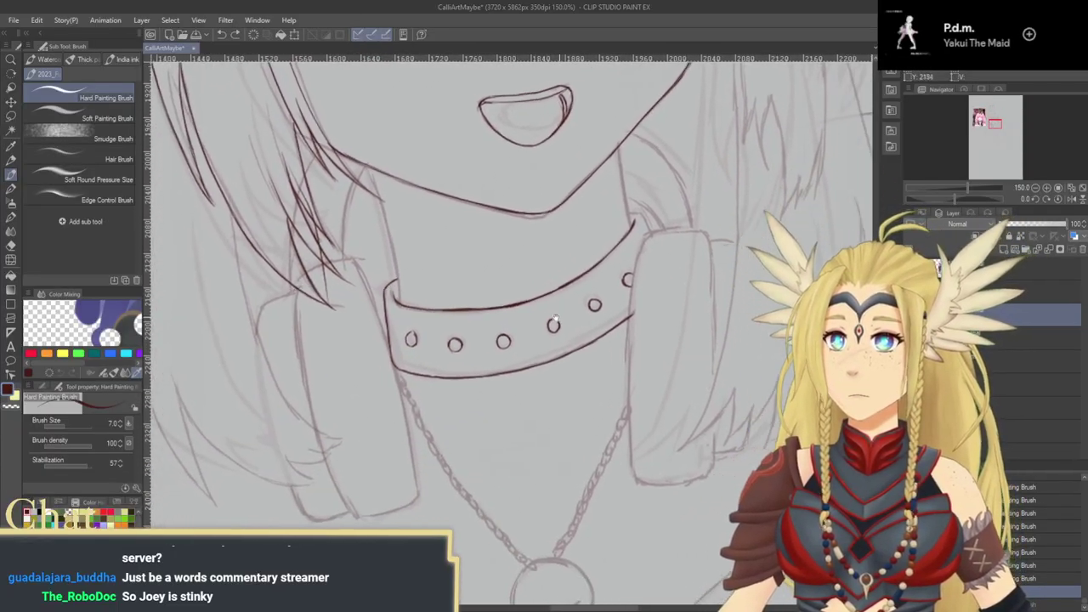
scroll(746, 334, "left", 5)
left_click_drag(345, 325, 578, 563)
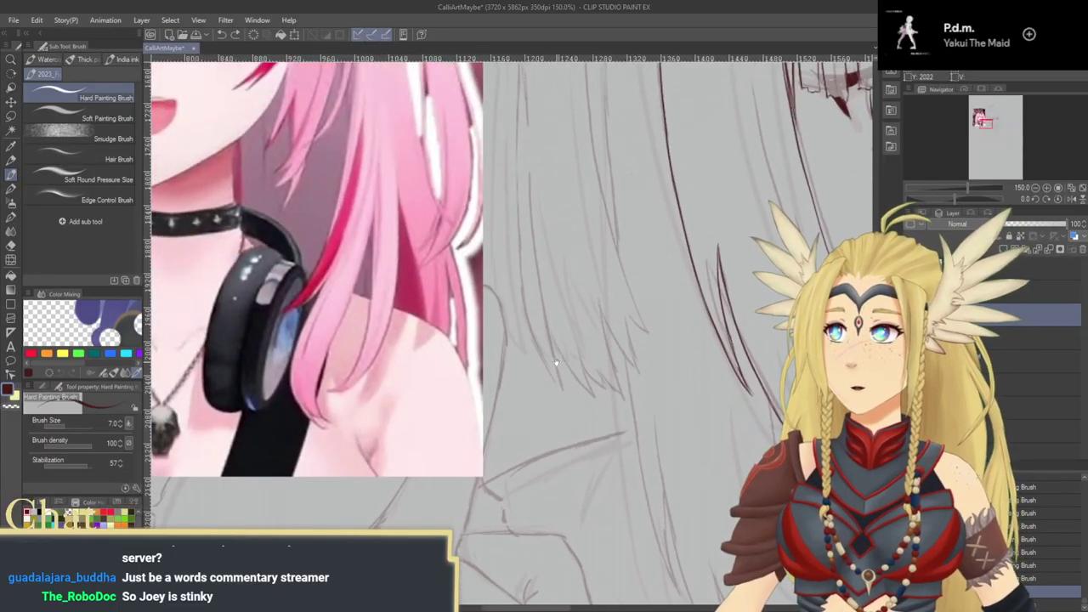
left_click_drag(723, 379, 553, 326)
left_click_drag(497, 386, 613, 357)
scroll(613, 358, "down", 4)
scroll(613, 358, "right", 4)
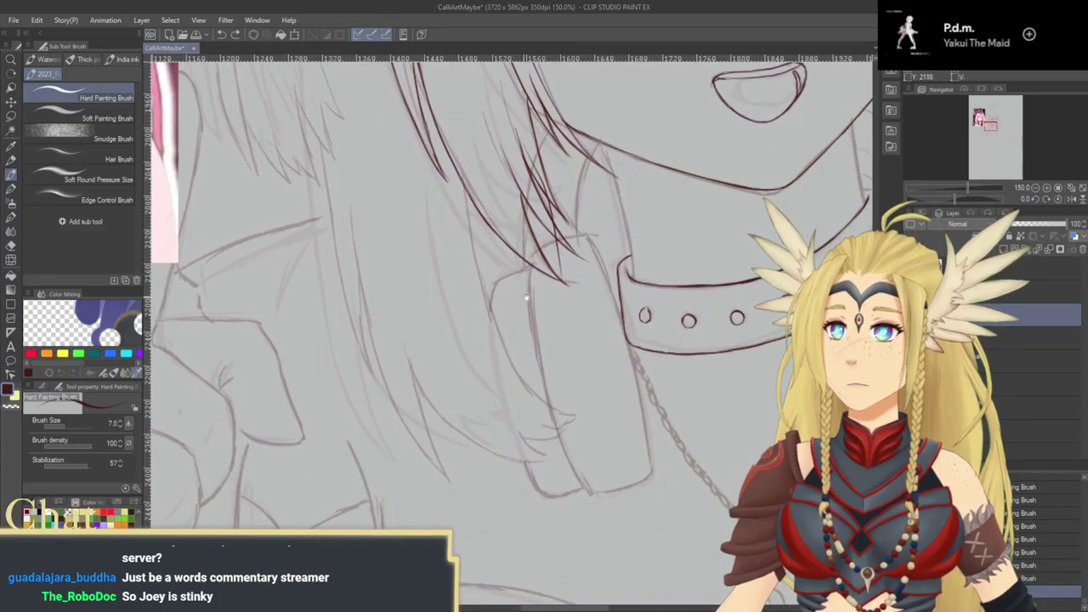
scroll(518, 273, "up", 2)
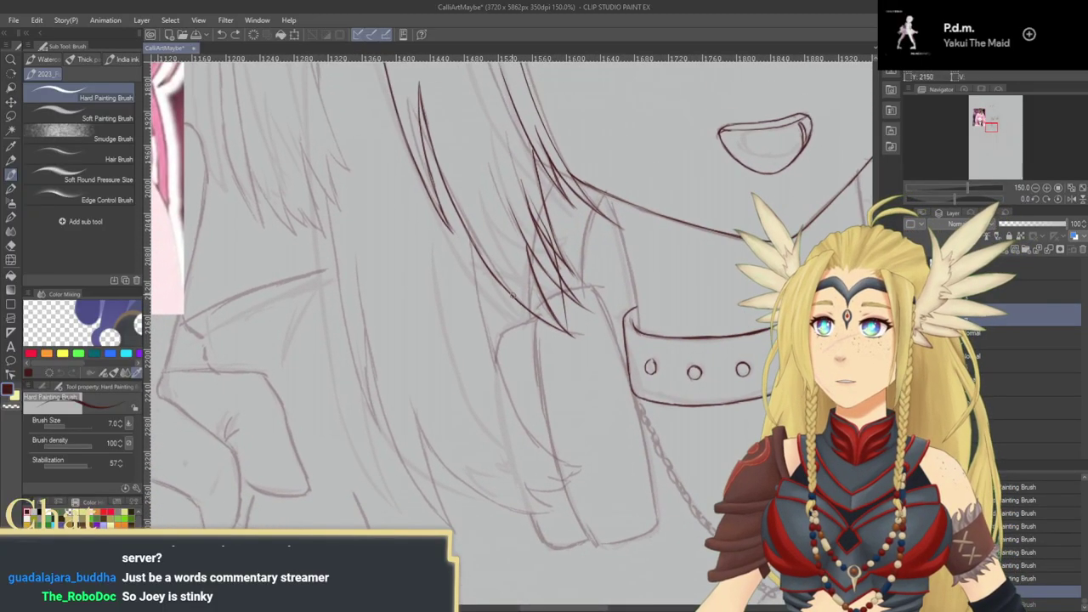
Step: Ink the upper part of the long hair strand falling over the left headphone, redoing uneven strokes
mouse_move(468, 238)
left_mouse_down()
mouse_move(482, 324)
mouse_move(519, 420)
left_mouse_up()
key("ctrl+z")
left_click_drag(516, 372, 478, 349)
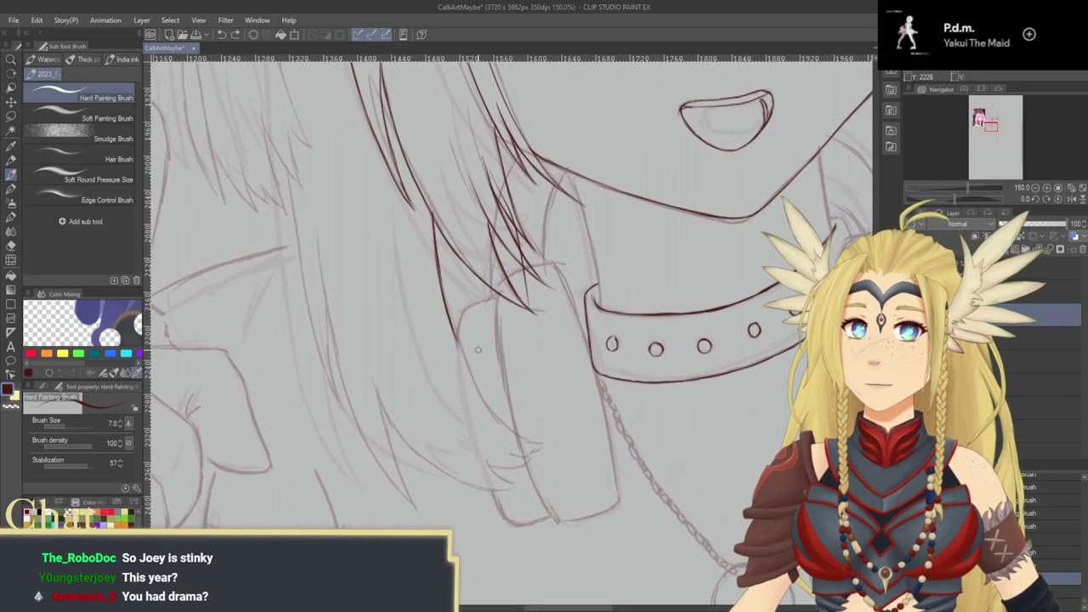
key("ctrl+z")
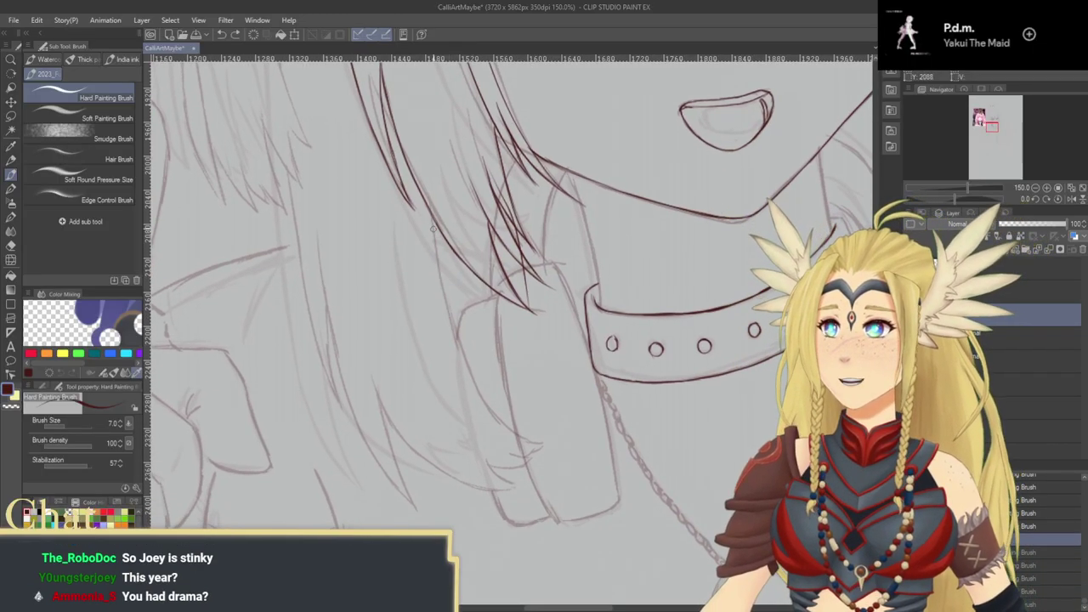
left_click_drag(431, 217, 444, 281)
left_click_drag(434, 242, 467, 358)
key("ctrl+z")
key("ctrl+z")
left_click_drag(432, 234, 481, 399)
key("ctrl+z")
Step: Extend the strand's curve across the left headphone and ink the small jagged tips at its end
left_click_drag(463, 356, 505, 425)
mouse_move(463, 360)
left_mouse_down()
mouse_move(494, 413)
mouse_move(535, 383)
mouse_move(469, 365)
mouse_move(513, 425)
left_mouse_up()
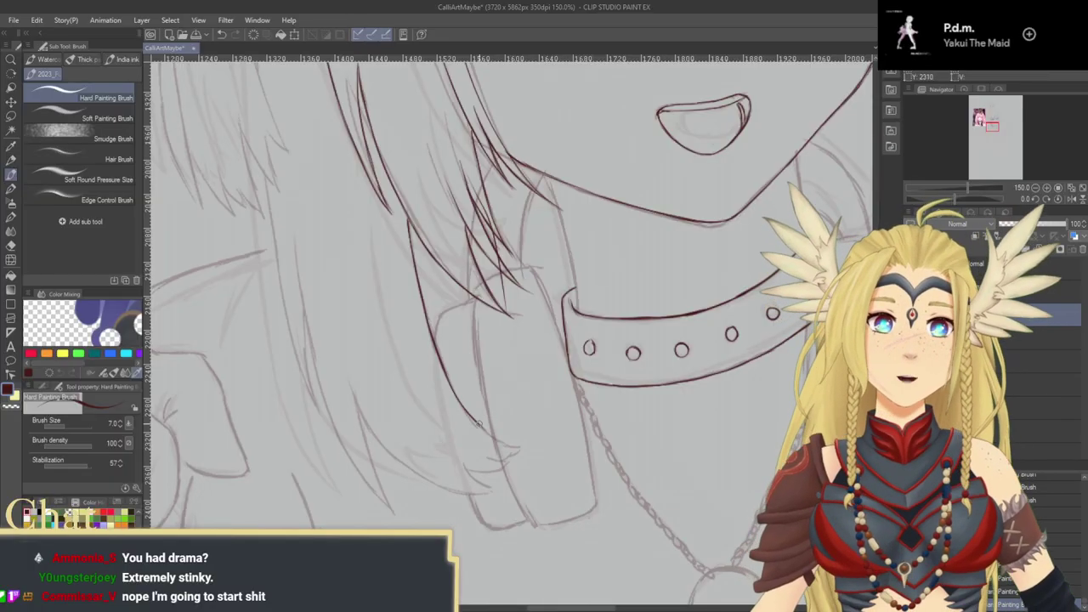
left_click_drag(475, 411, 515, 444)
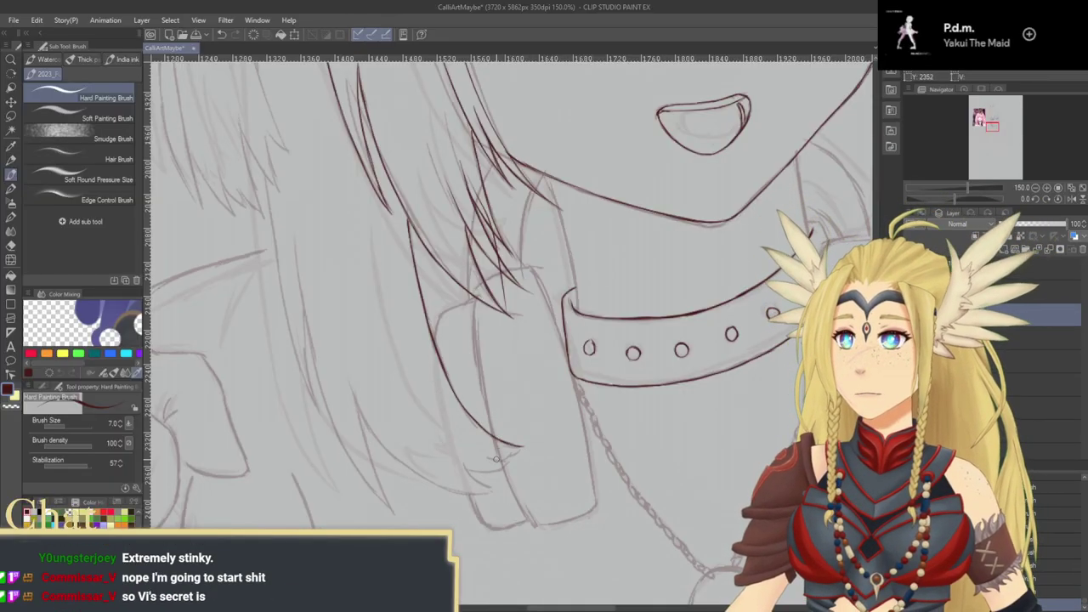
mouse_move(490, 459)
left_mouse_down()
mouse_move(523, 447)
mouse_move(489, 449)
mouse_move(512, 432)
mouse_move(534, 437)
mouse_move(504, 436)
mouse_move(524, 444)
mouse_move(521, 422)
left_mouse_up()
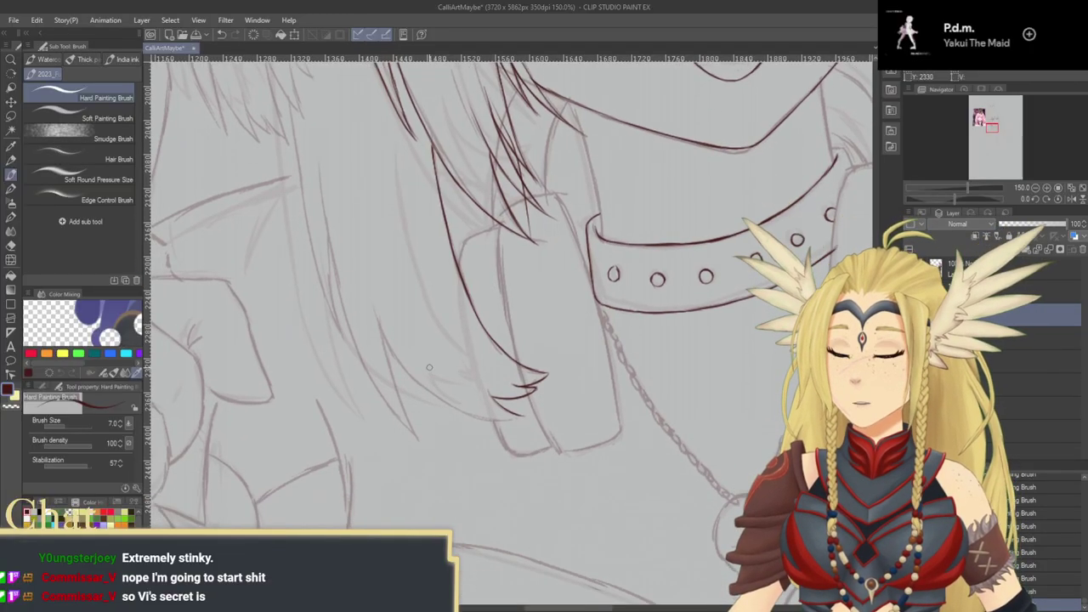
left_click_drag(540, 350, 464, 449)
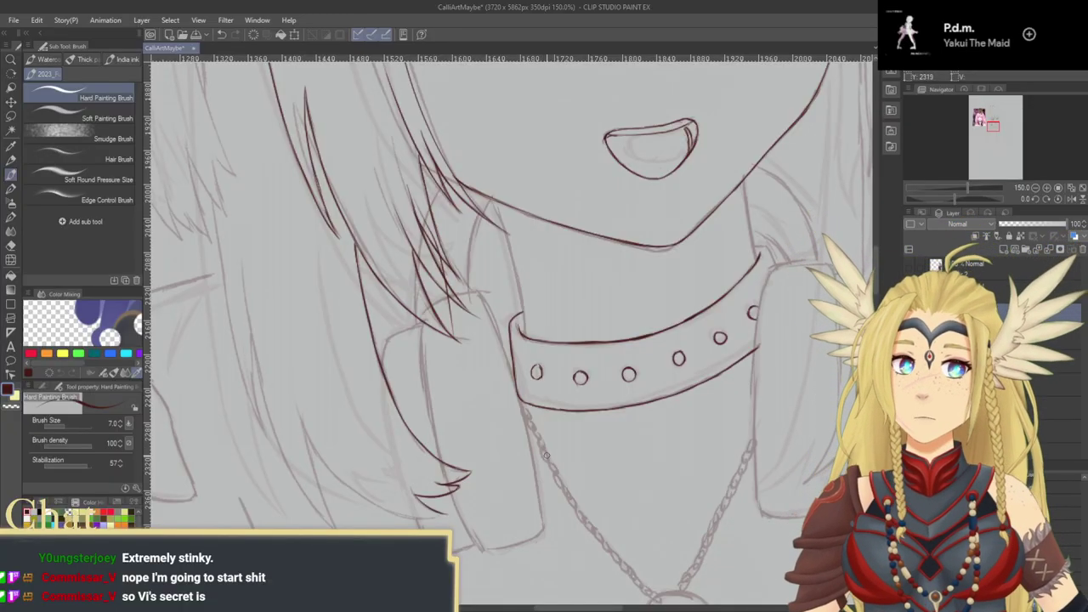
left_click(1045, 199)
left_click(1046, 200)
left_click(1046, 200)
left_click(1046, 200)
left_click(1045, 200)
mouse_move(481, 383)
left_mouse_down()
mouse_move(534, 357)
mouse_move(392, 325)
left_mouse_up()
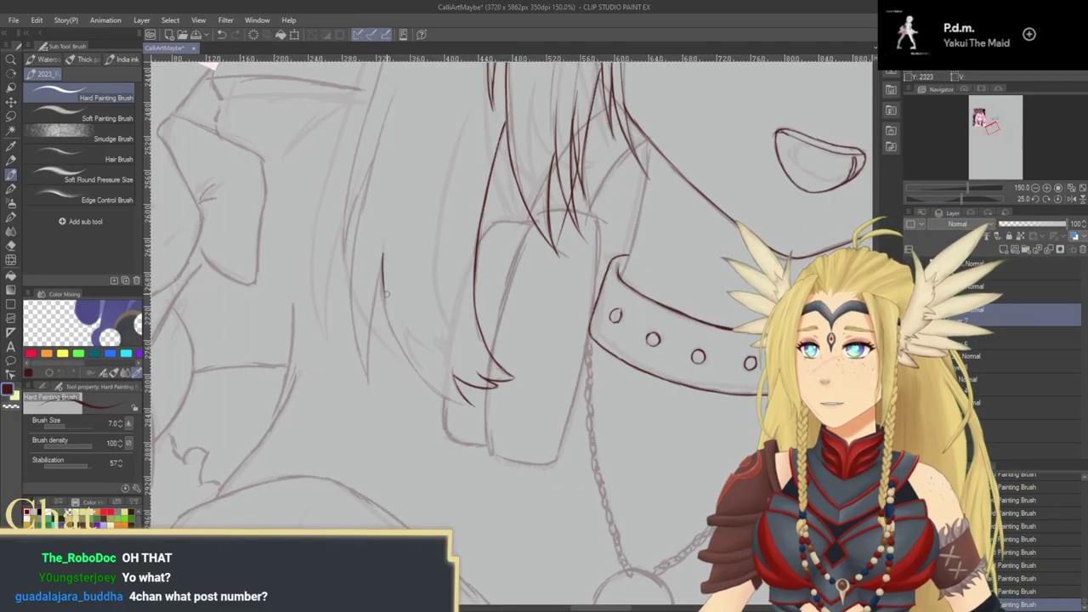
key("ctrl+z")
left_click_drag(413, 298, 427, 295)
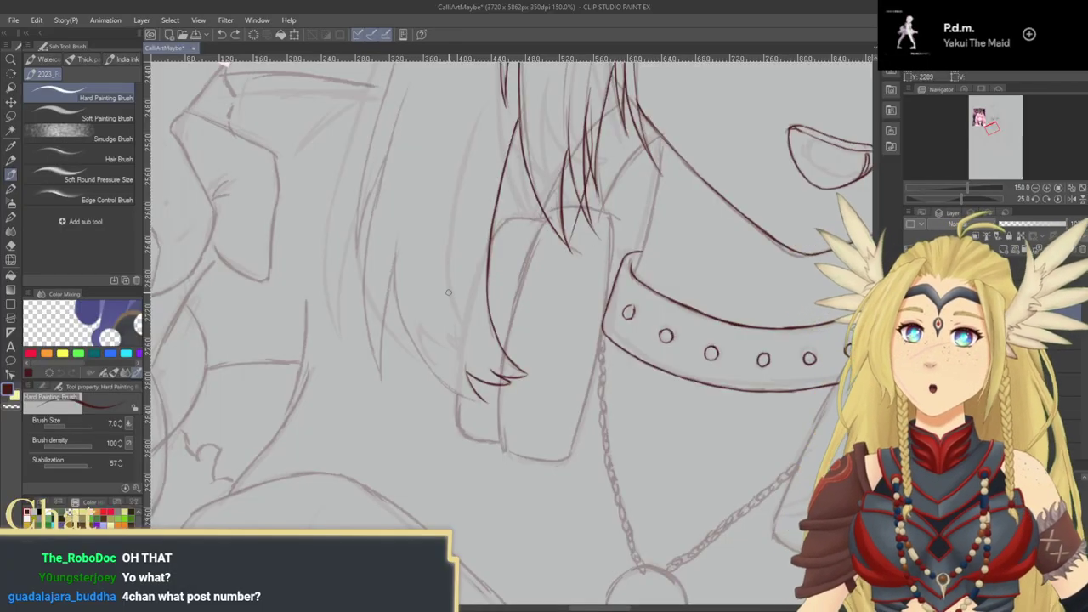
left_click_drag(418, 272, 441, 293)
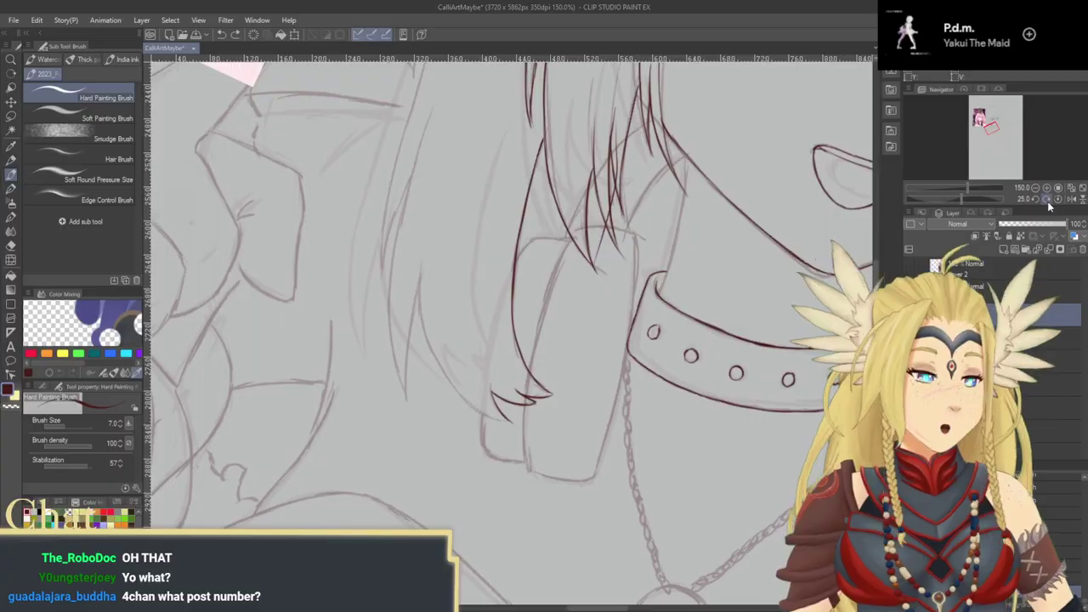
Step: With the canvas rotated to 40 degrees, ink the curved outer hair strand down to the jagged tips, redrawing it until clean
left_click(1047, 200)
left_click(1047, 201)
left_click(1048, 200)
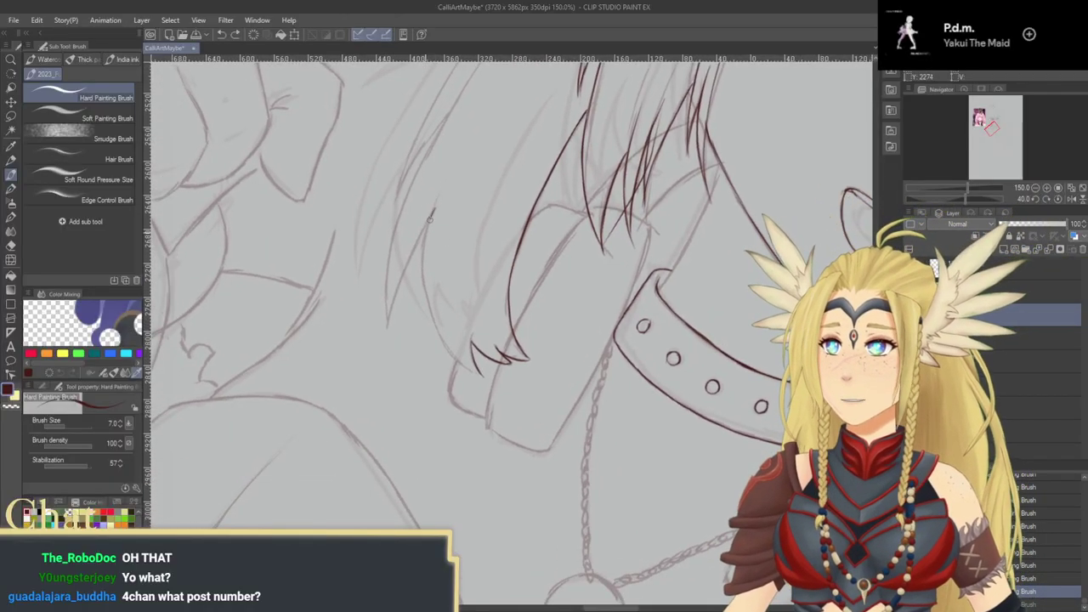
mouse_move(437, 207)
left_mouse_down()
mouse_move(426, 297)
mouse_move(422, 270)
mouse_move(440, 325)
left_mouse_up()
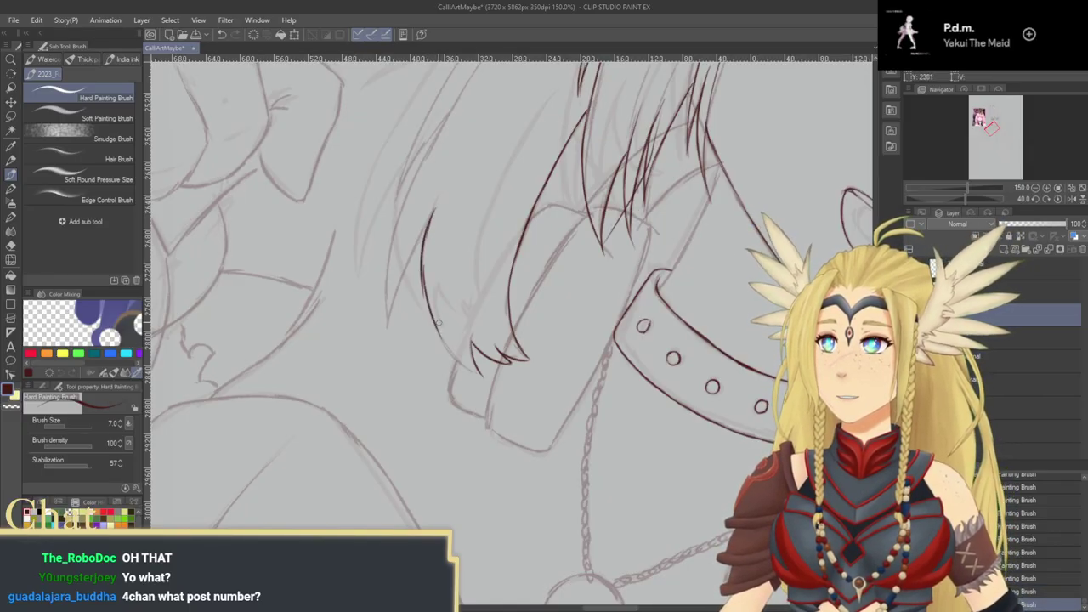
key("ctrl+z")
key("ctrl+z")
key("ctrl+z")
mouse_move(432, 212)
left_mouse_down()
mouse_move(424, 283)
mouse_move(468, 372)
left_mouse_up()
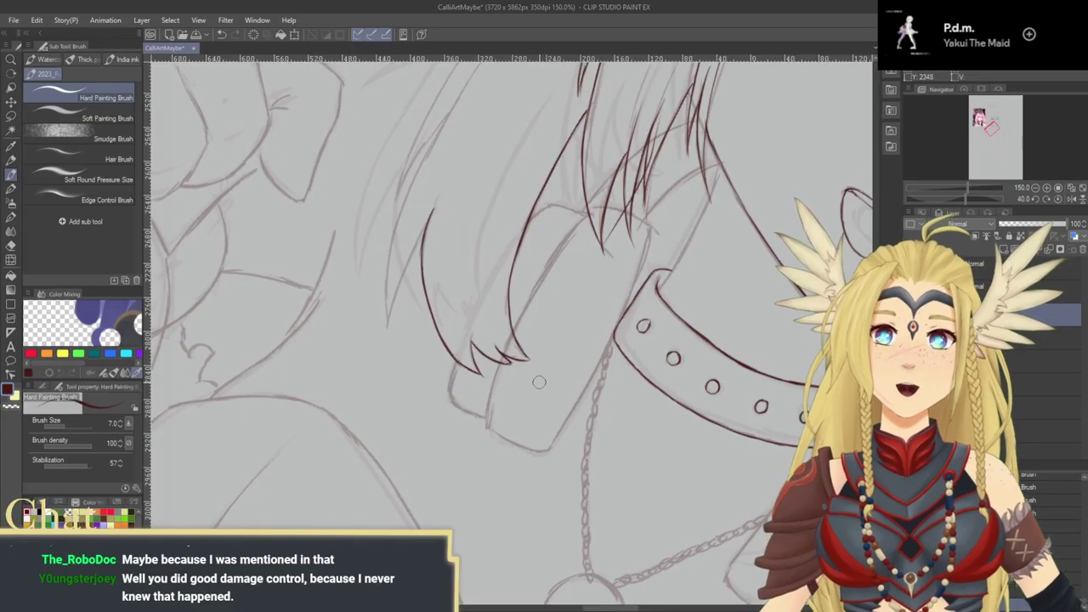
Step: Ink the short hair strand line branching outward from the top of the curved outer strand to its pointed tip
left_click_drag(580, 398, 573, 501)
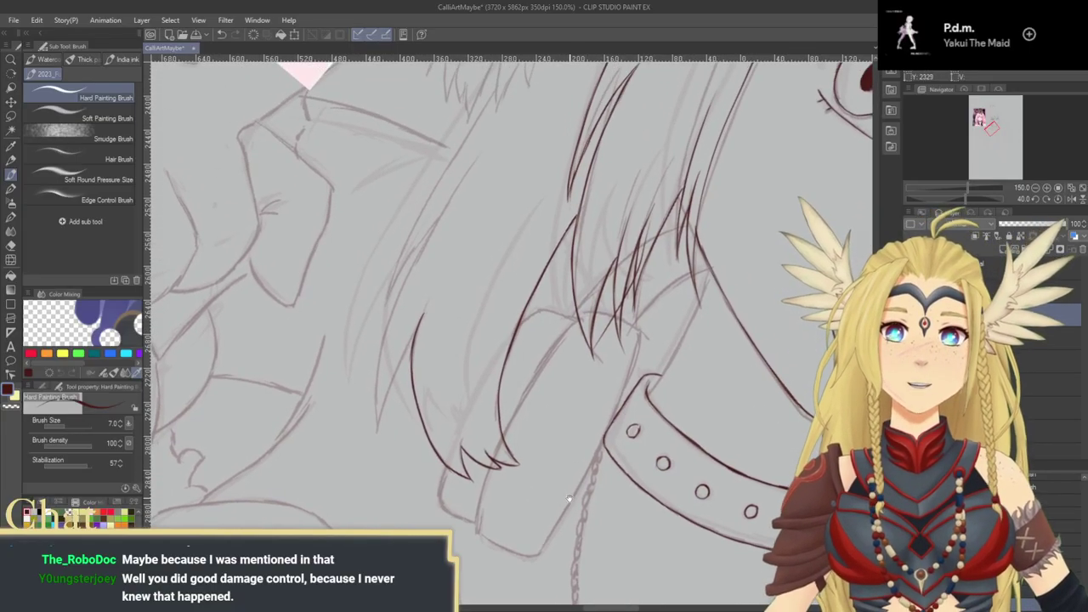
left_click_drag(576, 410, 621, 420)
left_click_drag(419, 401, 511, 342)
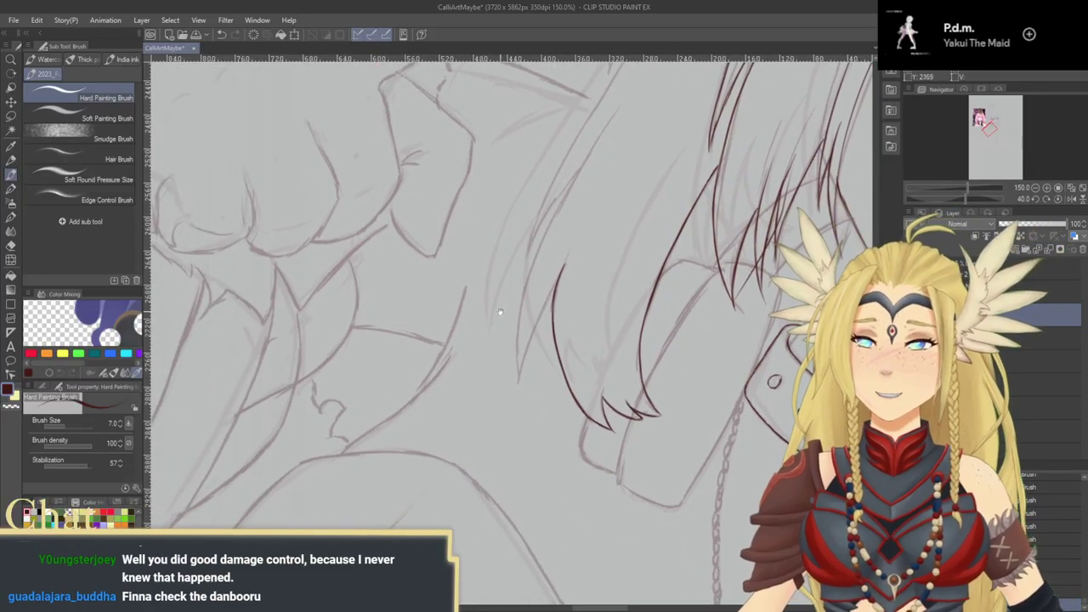
scroll(545, 357, "up", 2)
mouse_move(572, 311)
left_mouse_down()
mouse_move(540, 367)
mouse_move(527, 420)
left_mouse_up()
left_click_drag(537, 372, 521, 387)
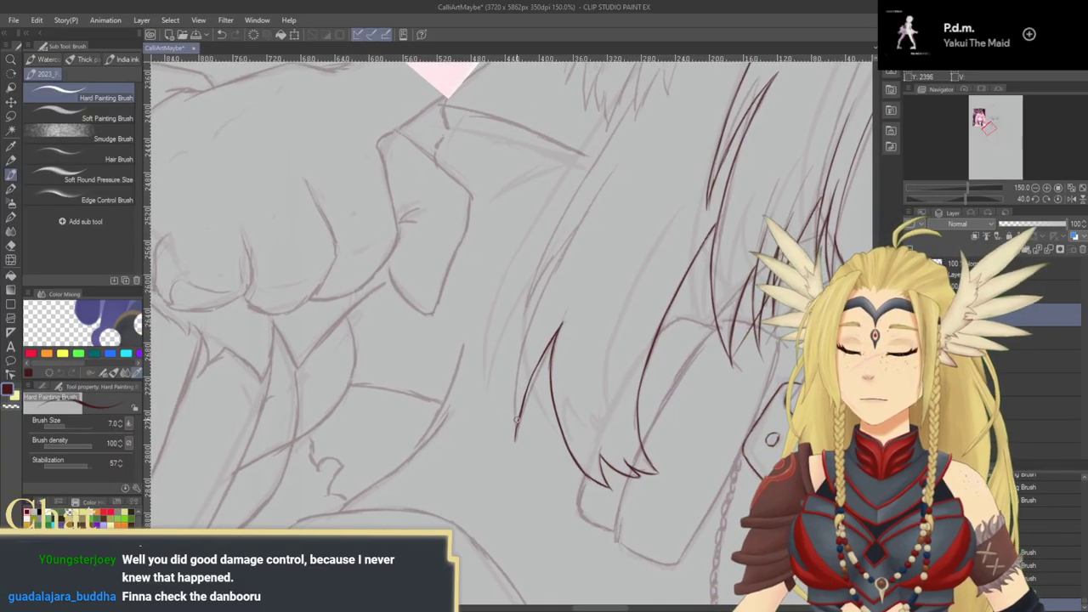
Step: Ink the outer edge of the long hair strand from its lower pointed tip up toward the shoulder, redoing the uneven stroke
mouse_move(516, 440)
left_mouse_down()
mouse_move(523, 326)
mouse_move(537, 352)
left_mouse_up()
key("ctrl+z")
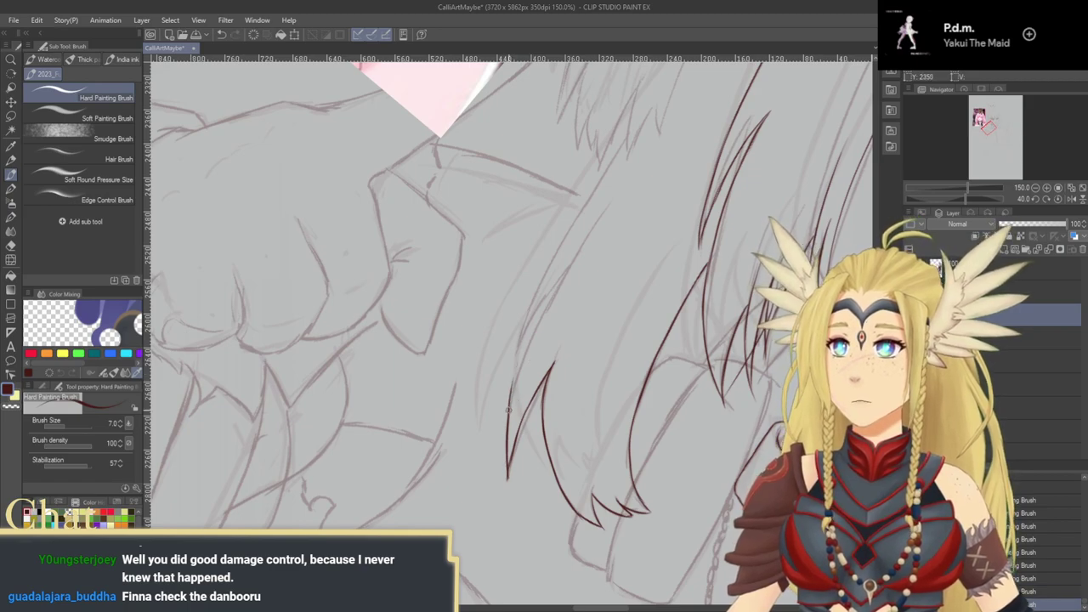
mouse_move(511, 414)
left_mouse_down()
mouse_move(527, 348)
mouse_move(595, 227)
left_mouse_up()
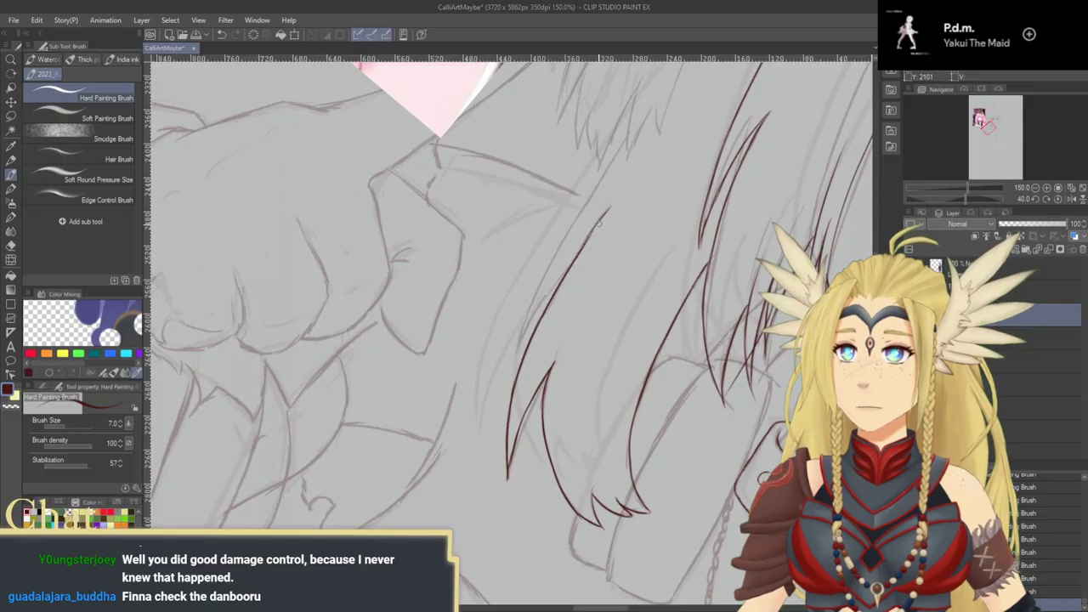
left_click_drag(586, 284, 574, 305)
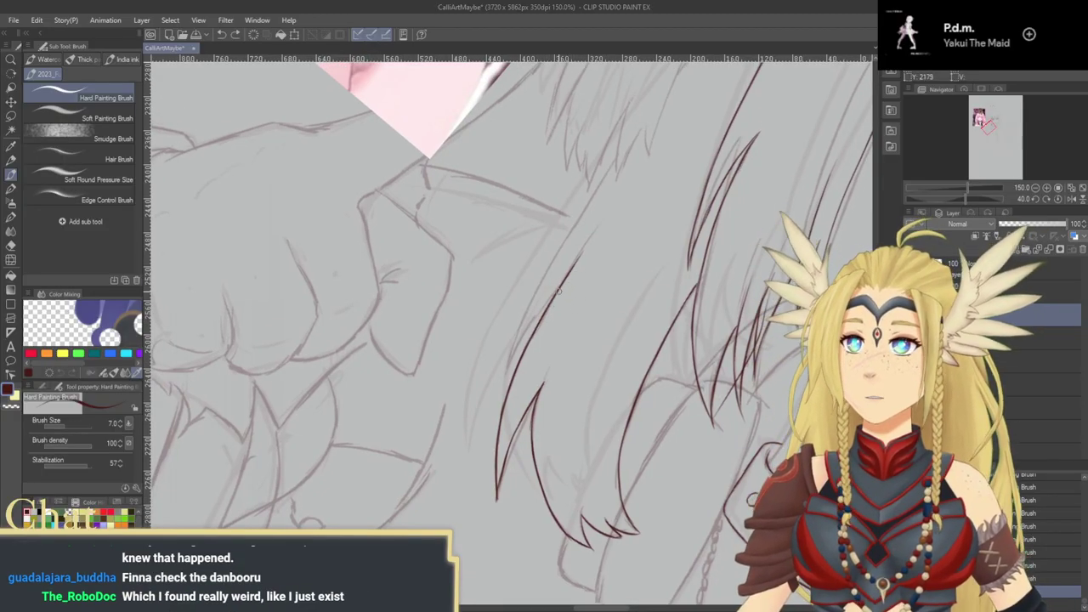
mouse_move(558, 289)
left_mouse_down()
mouse_move(522, 337)
mouse_move(513, 375)
left_mouse_up()
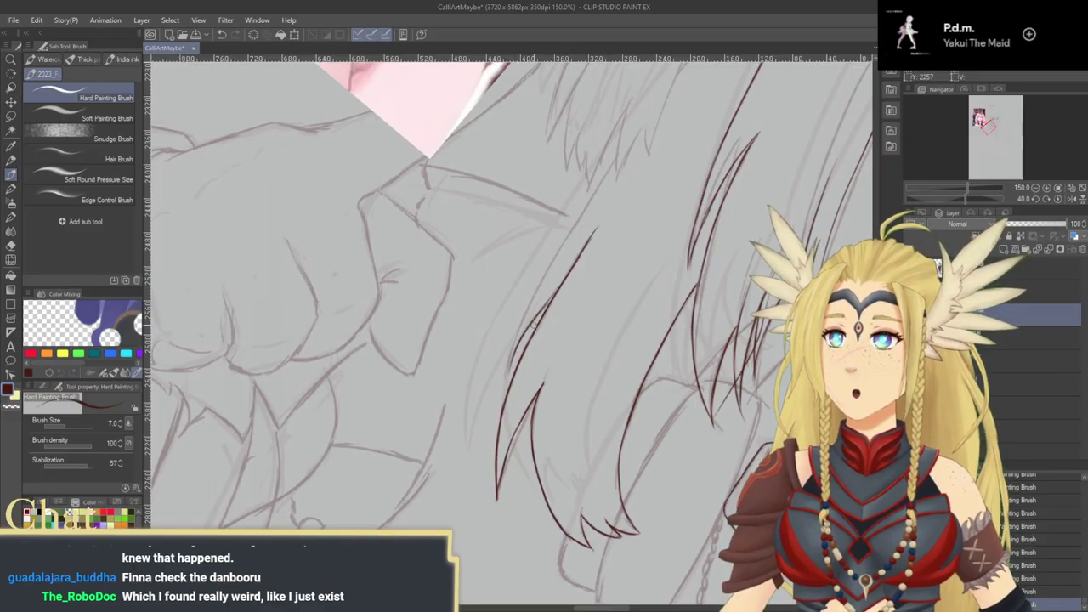
Step: Redraw the narrow split along the strand's outer edge as two overlapping pointed lines, retrying until the curves are clean
key("ctrl+z")
key("ctrl+z")
mouse_move(554, 293)
left_mouse_down()
mouse_move(503, 386)
mouse_move(536, 288)
left_mouse_up()
key("ctrl+z")
left_click_drag(512, 349, 625, 155)
key("ctrl+z")
mouse_move(521, 342)
left_mouse_down()
mouse_move(507, 372)
mouse_move(512, 340)
mouse_move(506, 358)
mouse_move(571, 245)
left_mouse_up()
key("ctrl+z")
left_click_drag(517, 334, 583, 230)
key("ctrl+z")
mouse_move(534, 323)
left_mouse_down()
mouse_move(501, 364)
mouse_move(598, 215)
left_mouse_up()
key("ctrl+z")
key("ctrl+z")
key("ctrl+z")
left_click_drag(481, 403, 593, 214)
mouse_move(528, 368)
left_mouse_down()
mouse_move(505, 385)
mouse_move(495, 367)
mouse_move(599, 213)
left_mouse_up()
key("ctrl+z")
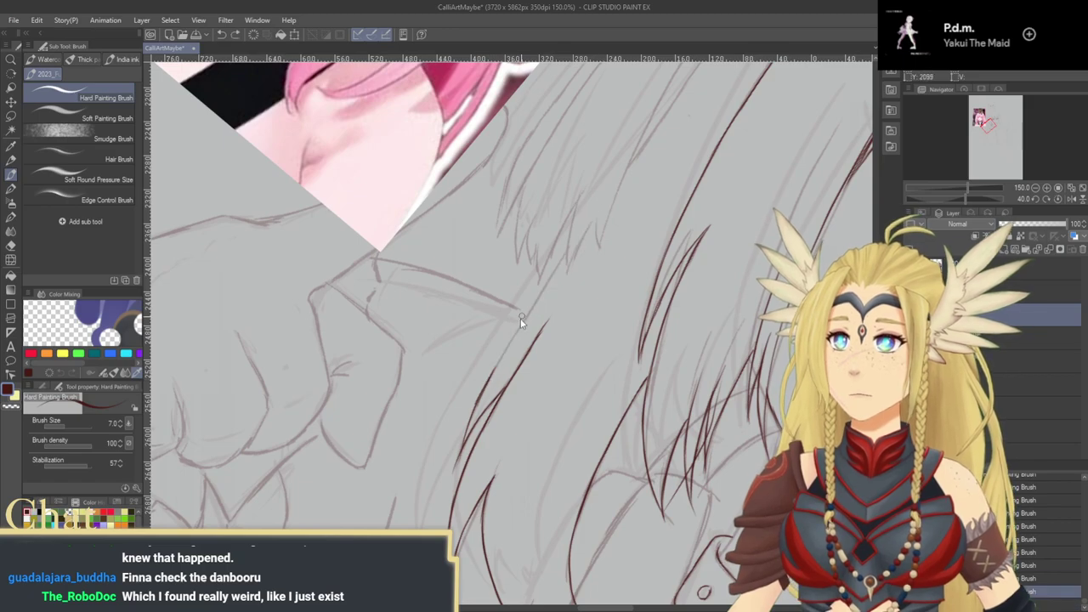
Step: Rotate the canvas to 60 degrees and extend the strand's outer line upward to the sketched hair tips near the shoulder
left_click_drag(482, 396, 518, 329)
left_click_drag(492, 371, 623, 174)
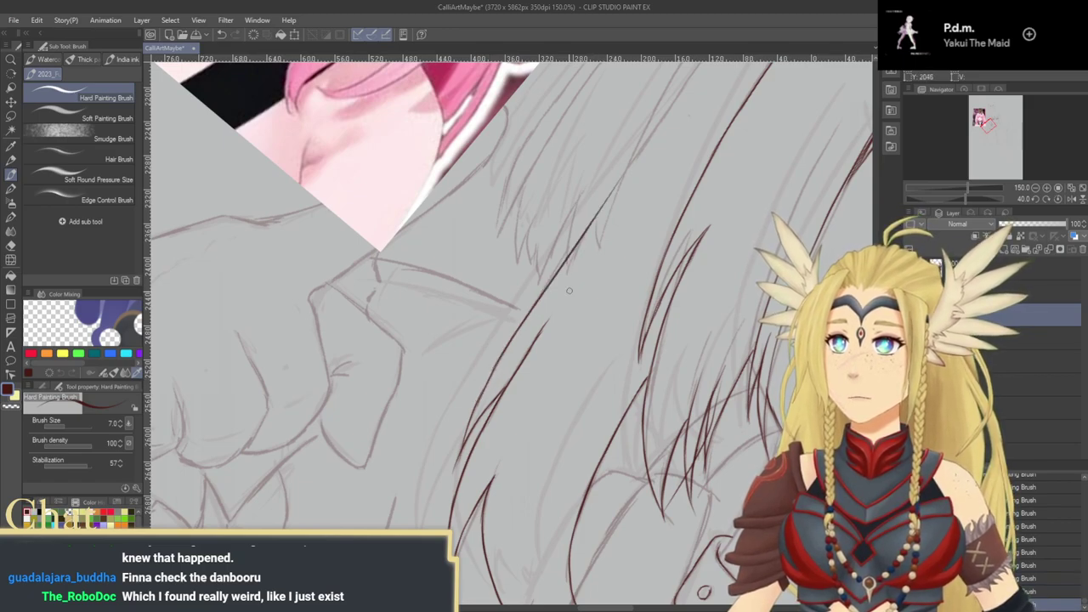
key("ctrl+z")
left_click_drag(562, 309, 551, 326)
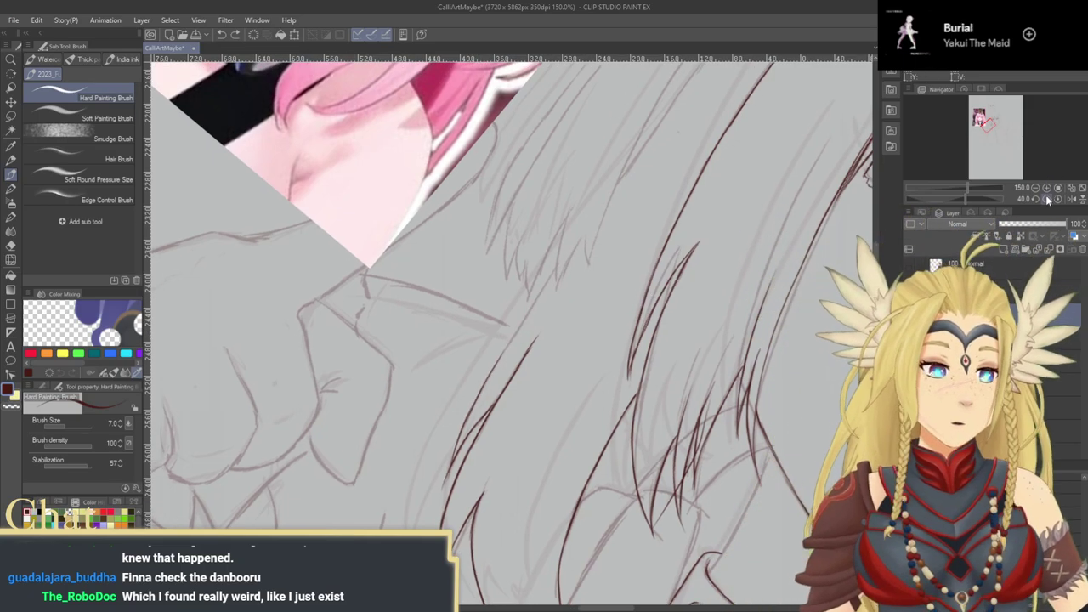
left_click(1048, 199)
left_click(1047, 200)
left_click_drag(444, 278, 459, 293)
left_click_drag(606, 299, 508, 306)
mouse_move(425, 367)
left_mouse_down()
mouse_move(380, 404)
mouse_move(507, 311)
left_mouse_up()
key("ctrl+z")
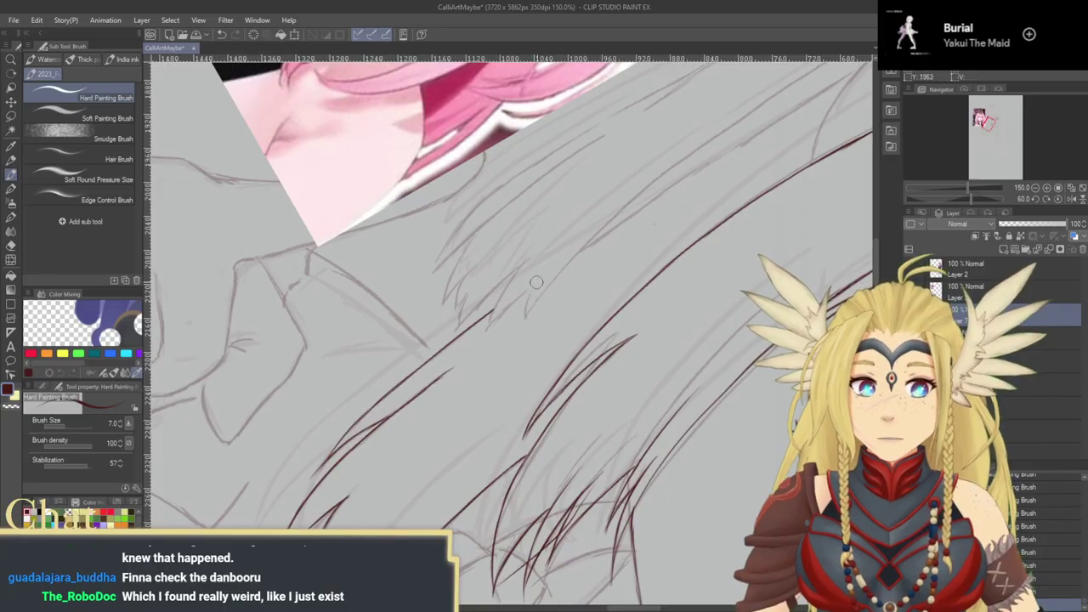
Step: Reset the canvas rotation to 0 degrees and ink the left side of the neck from the jaw to the collar
left_click_drag(560, 389, 575, 459)
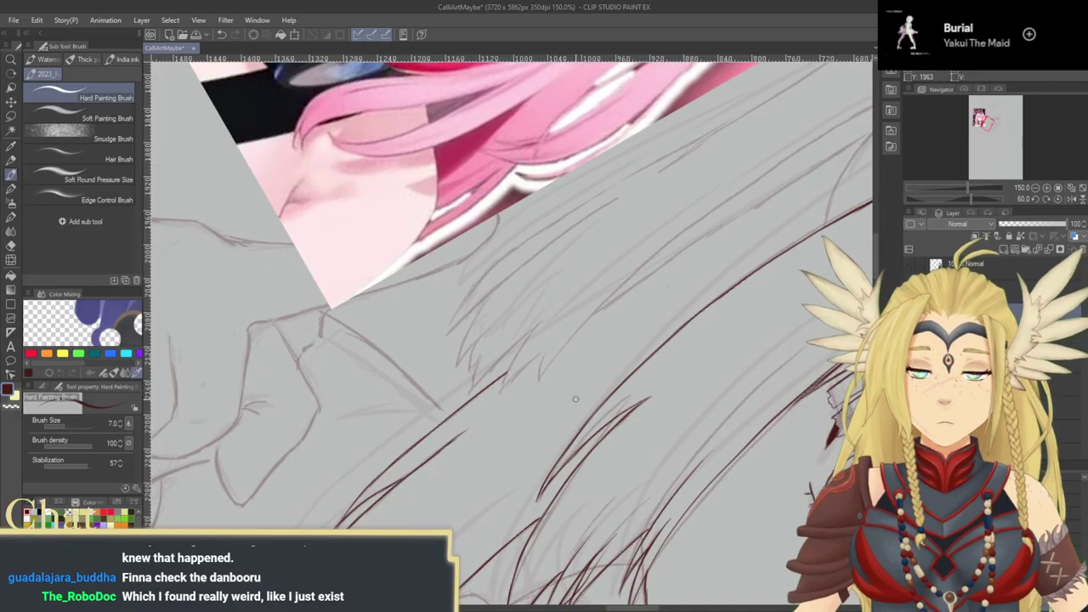
scroll(554, 367, "down", 10)
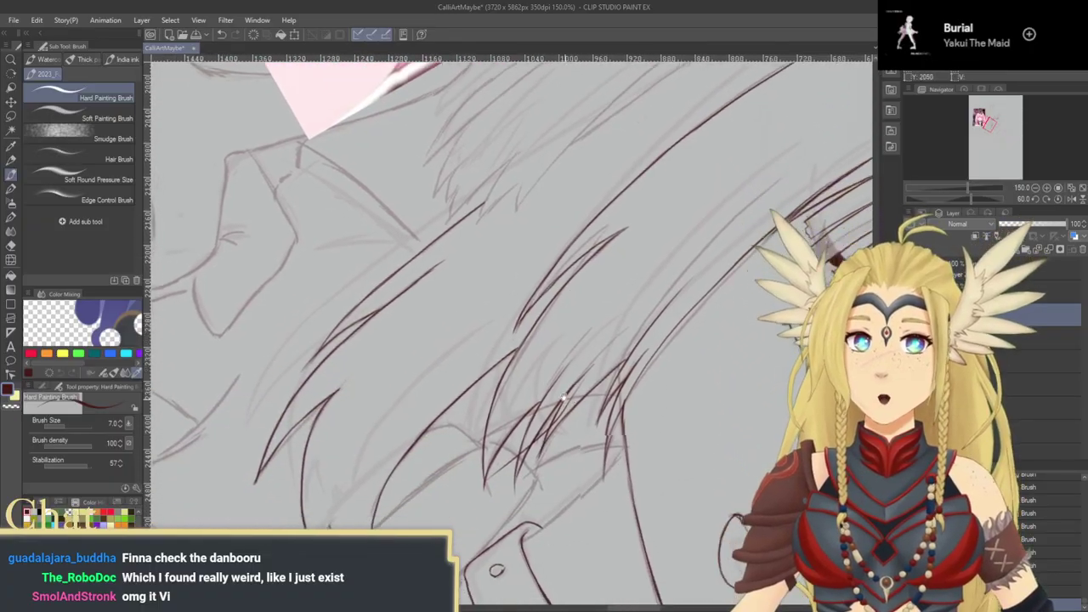
scroll(627, 408, "down", 5)
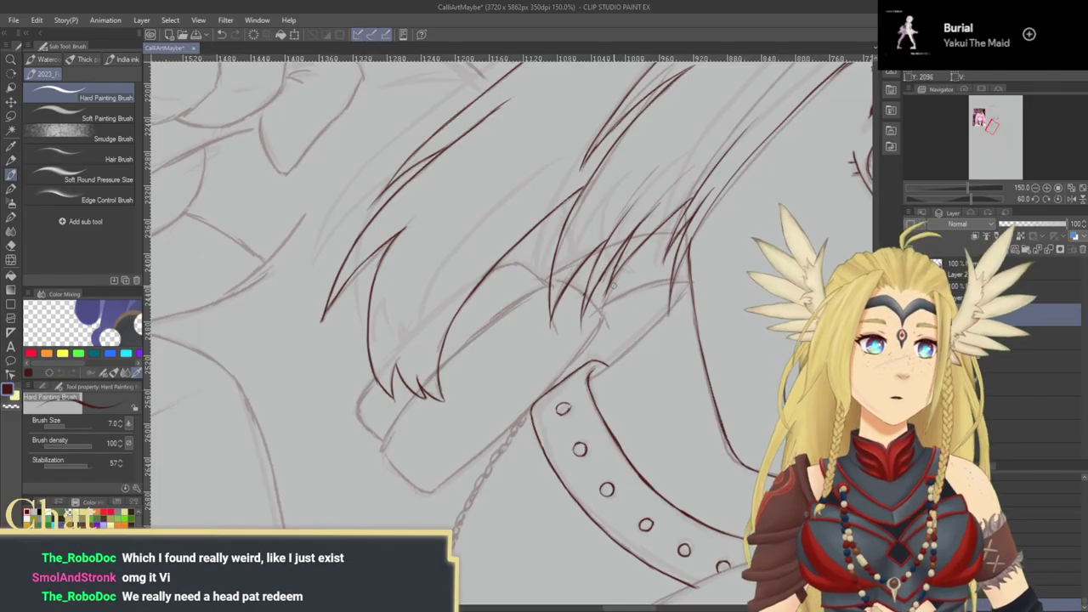
left_click(1059, 199)
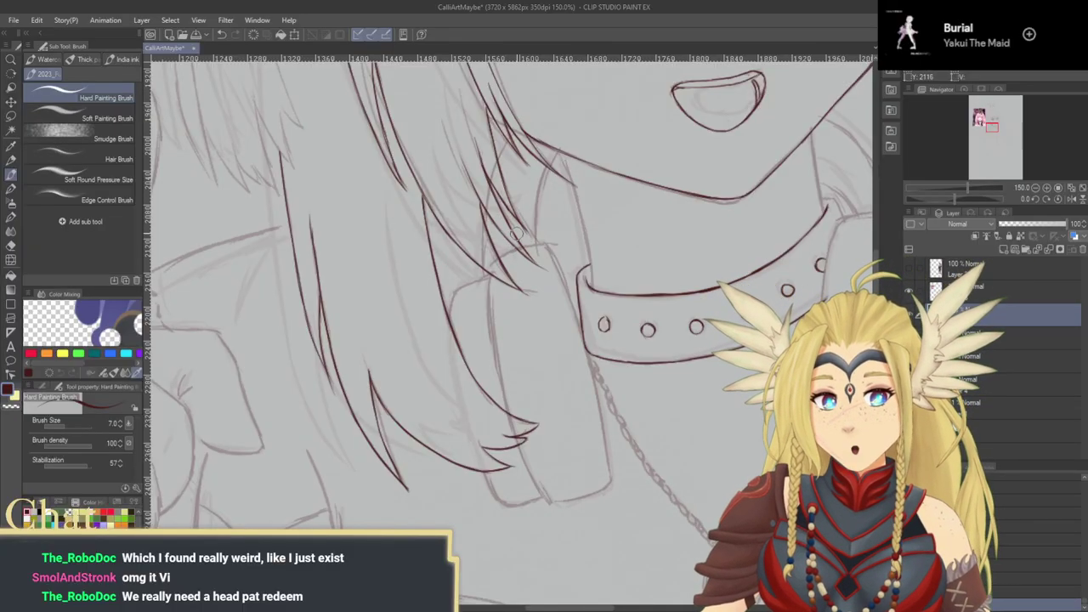
left_click_drag(482, 167, 503, 207)
mouse_move(482, 168)
left_mouse_down()
mouse_move(503, 211)
mouse_move(494, 326)
left_mouse_up()
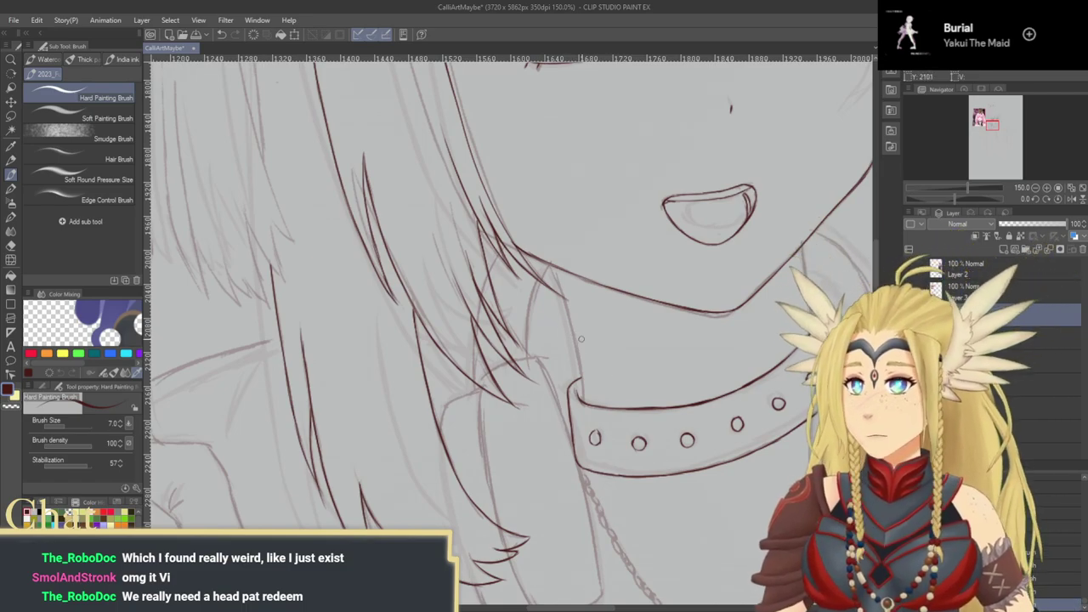
left_click_drag(604, 381, 572, 355)
key("ctrl+z")
key("ctrl+z")
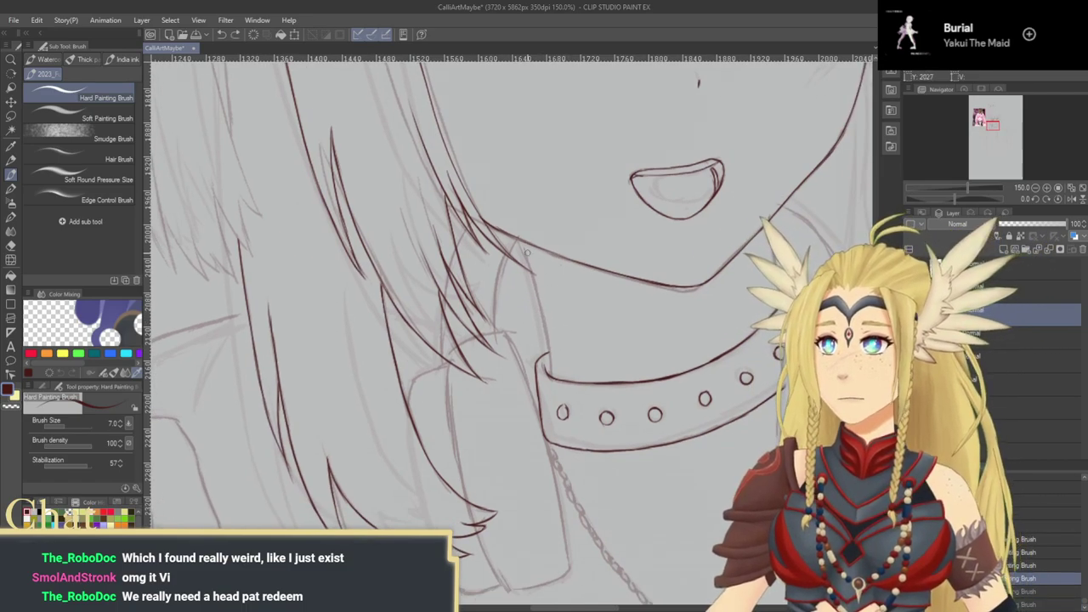
left_click_drag(520, 242, 541, 305)
key("ctrl+z")
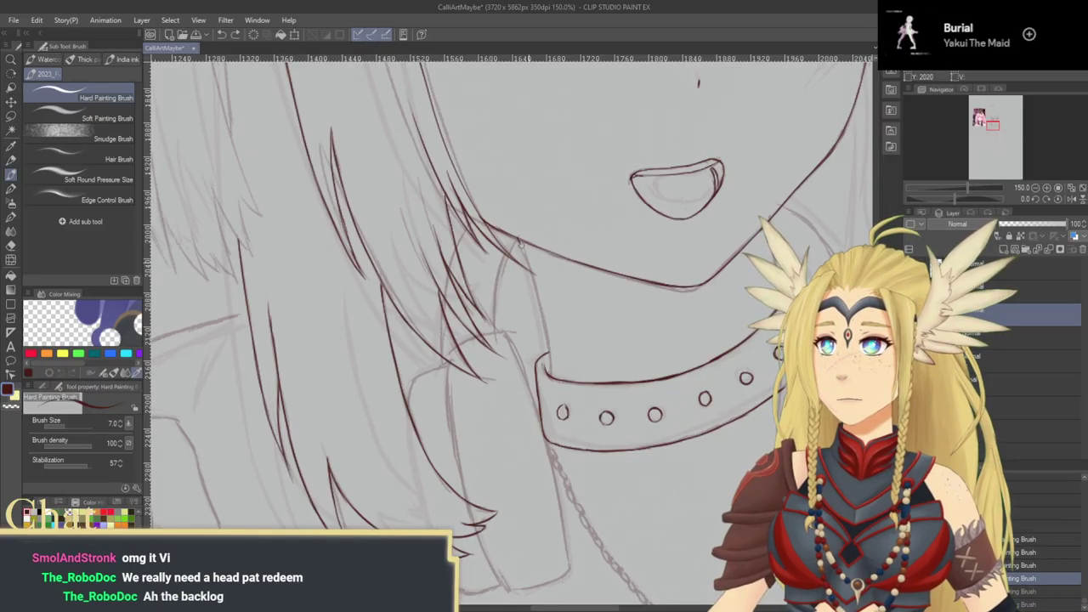
left_click_drag(518, 239, 535, 285)
scroll(535, 287, "down", 1)
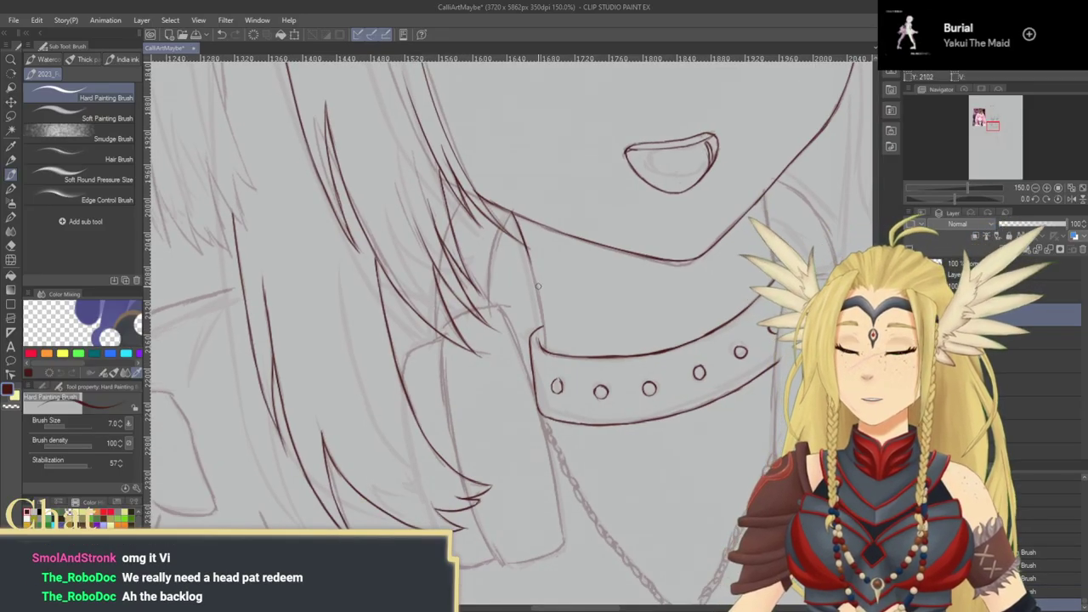
Step: Ink the right side of the neck from the jaw down to the collar, redoing the first stroke
mouse_move(529, 266)
left_mouse_down()
mouse_move(539, 307)
mouse_move(340, 400)
left_mouse_up()
left_click_drag(556, 260, 561, 317)
key("ctrl+z")
mouse_move(554, 262)
left_mouse_down()
mouse_move(568, 340)
mouse_move(569, 309)
left_mouse_up()
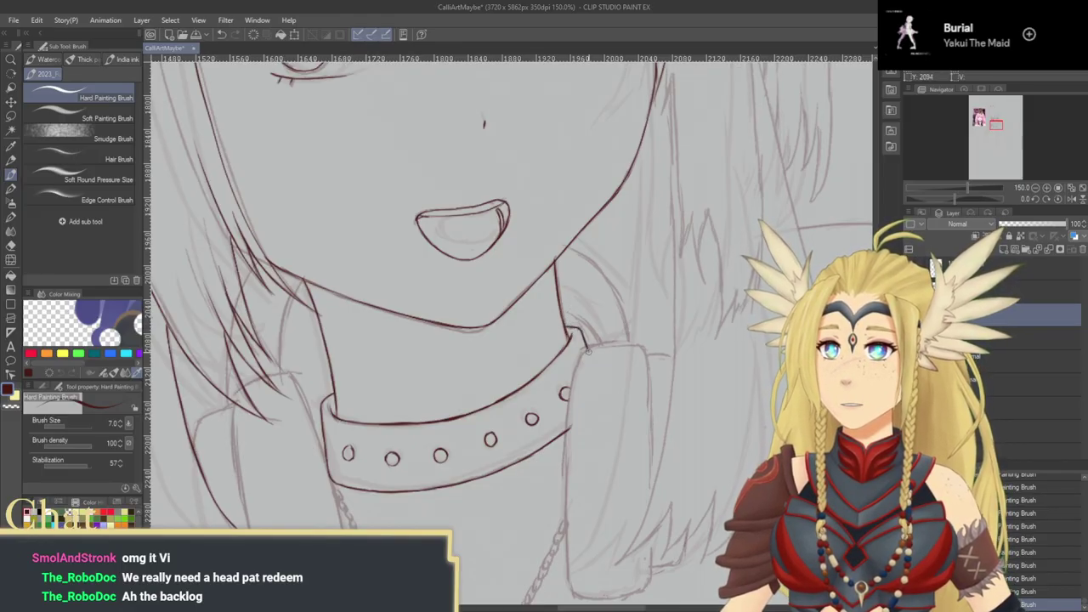
left_click_drag(551, 425, 512, 437)
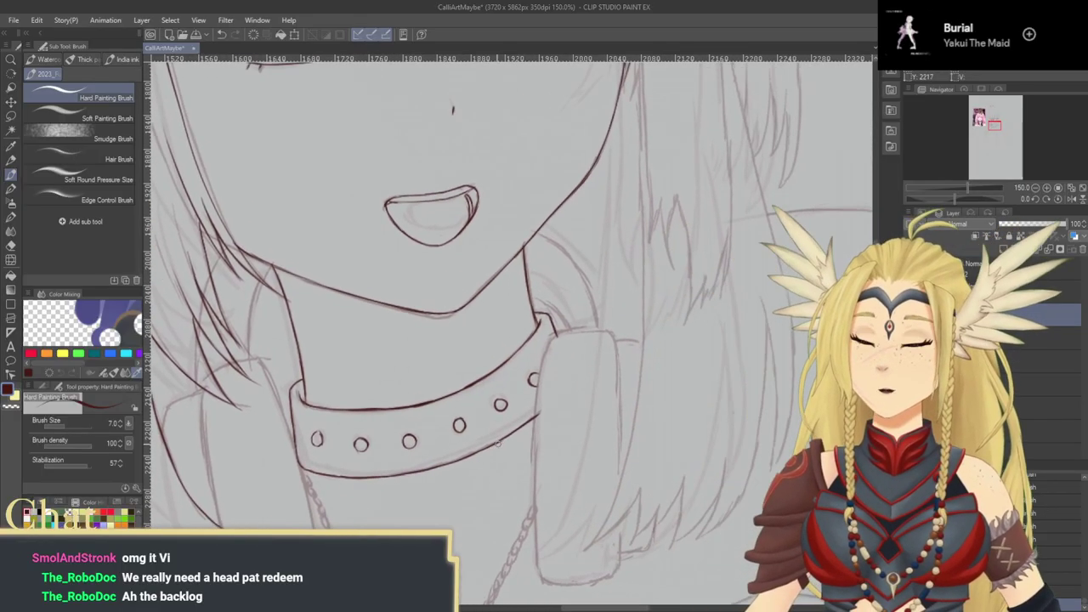
left_click_drag(605, 406, 629, 414)
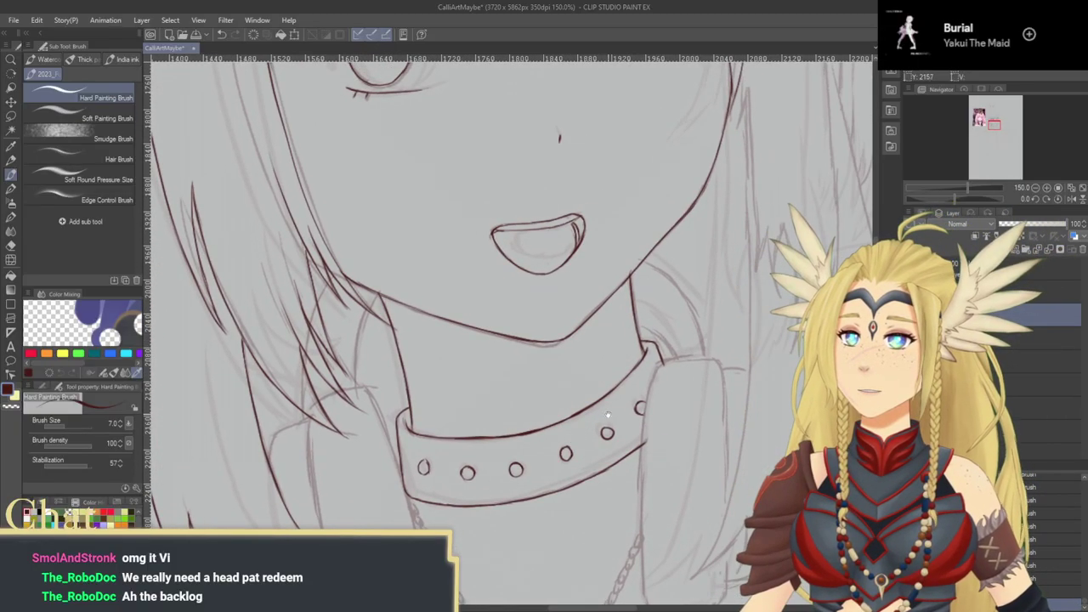
left_click_drag(633, 370, 514, 338)
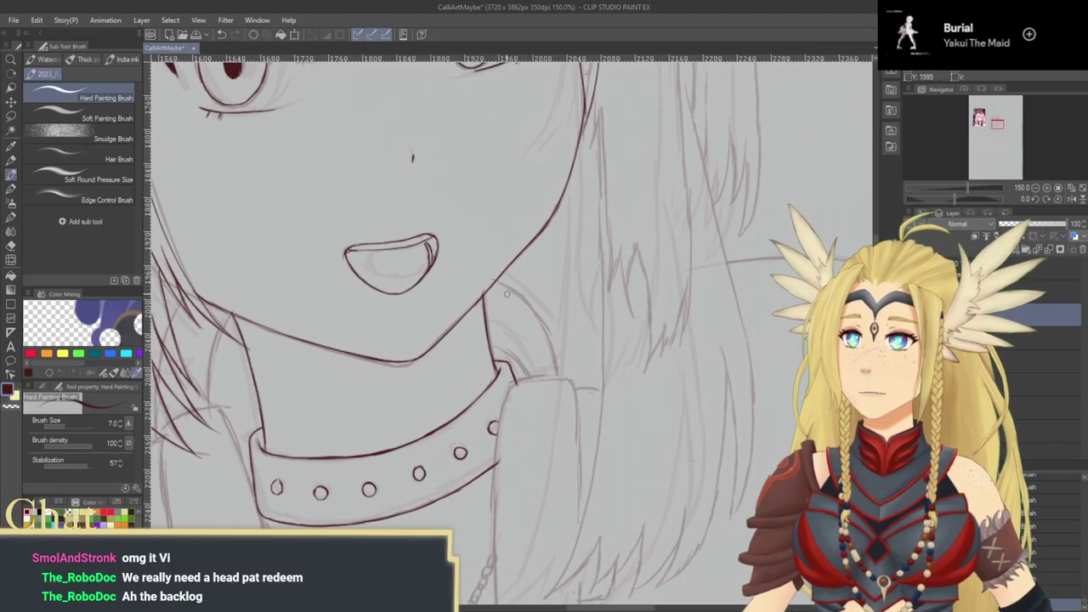
Step: Ink the outer curve of the headphone band from the right side of the jaw down to the right ear cup
key("ctrl+z")
key("ctrl+z")
left_click_drag(491, 290, 532, 311)
key("ctrl+z")
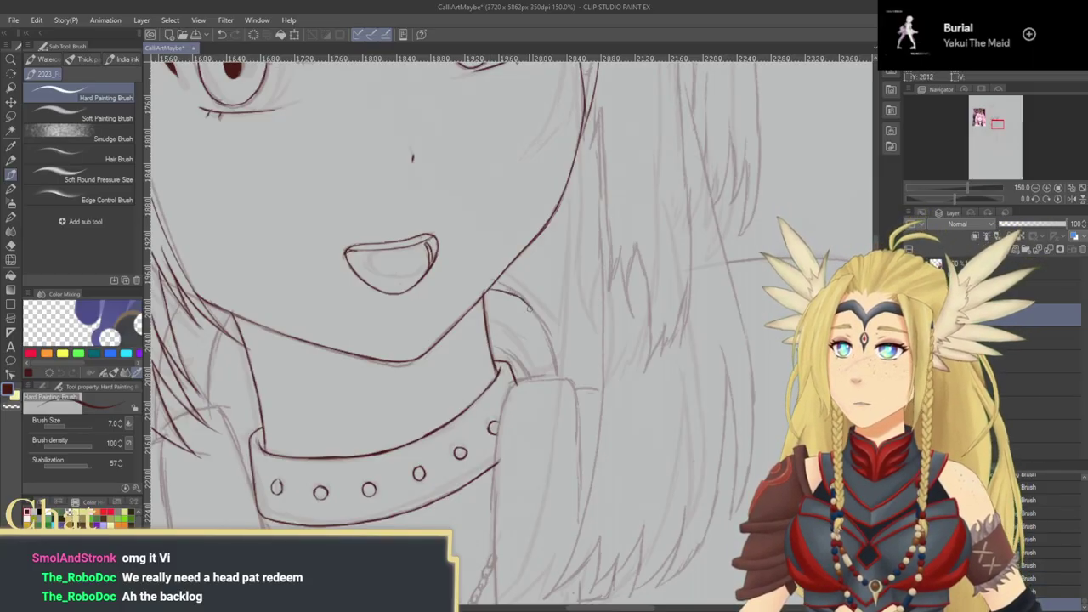
key("ctrl+z")
left_click_drag(577, 390, 557, 338)
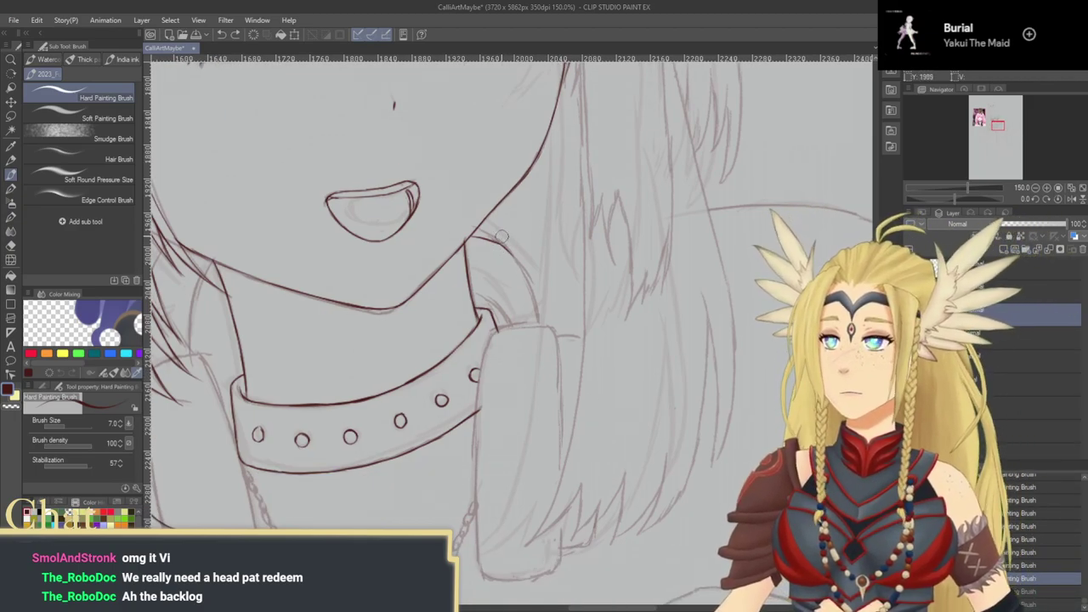
left_click_drag(482, 235, 508, 251)
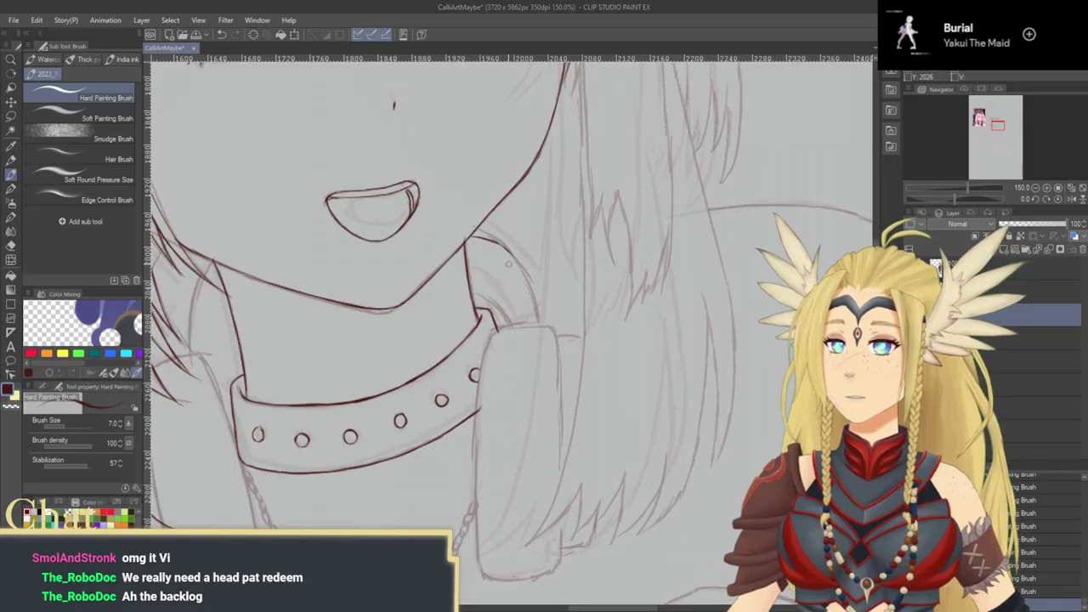
left_click_drag(515, 262, 542, 323)
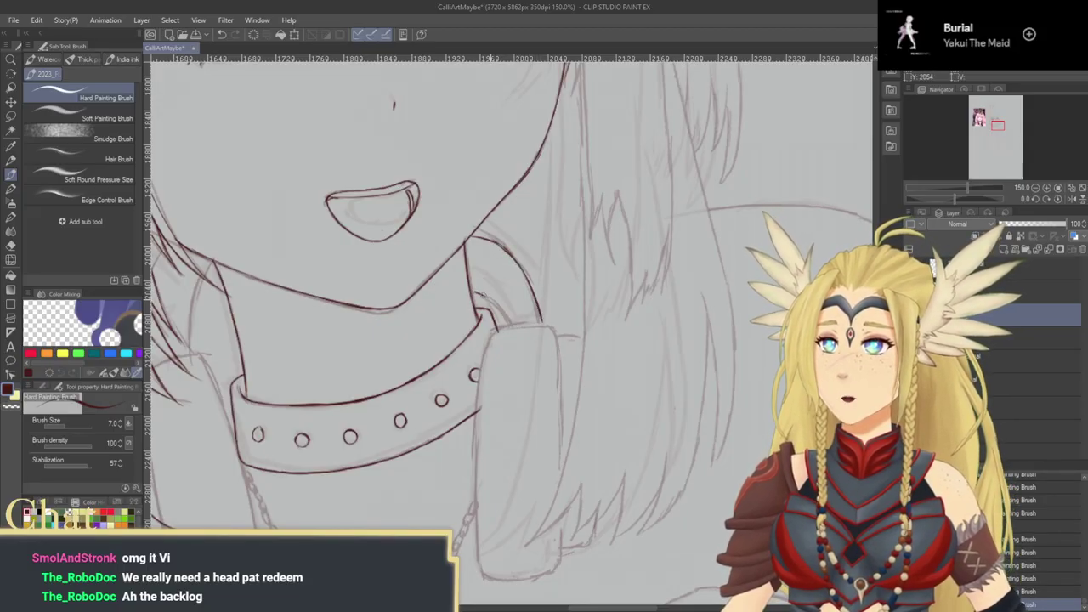
Step: Ink the two inner curves of the headphone band between the neck and the right ear cup
left_click_drag(480, 293, 505, 316)
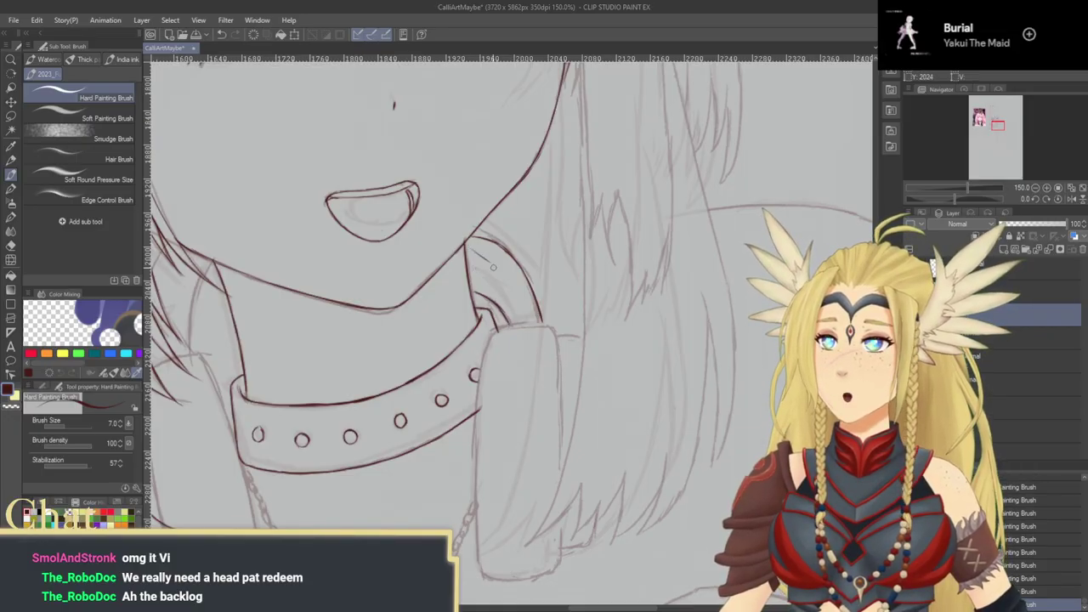
left_click_drag(496, 263, 524, 323)
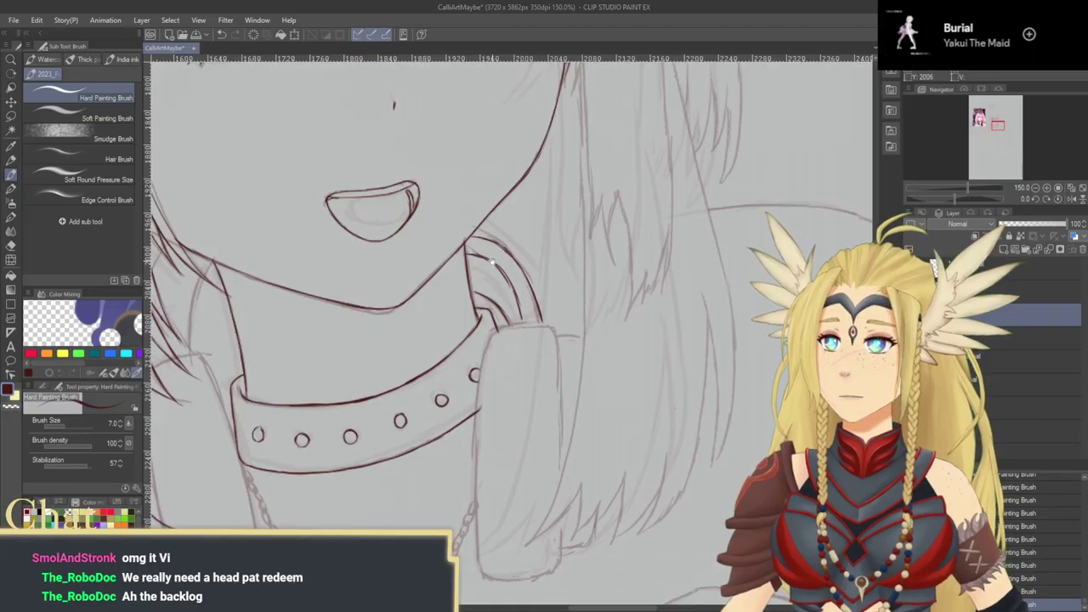
left_click_drag(488, 259, 555, 266)
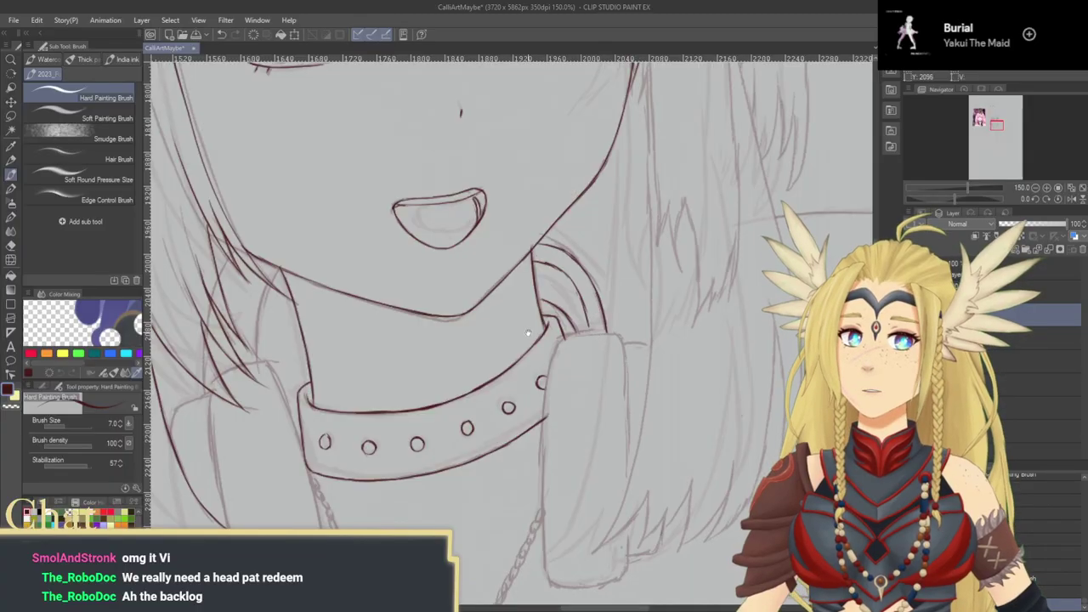
left_click_drag(535, 328, 716, 314)
left_click_drag(615, 369, 646, 403)
mouse_move(499, 352)
left_mouse_down()
mouse_move(452, 359)
mouse_move(505, 391)
mouse_move(478, 364)
left_mouse_up()
mouse_move(476, 401)
left_mouse_down()
mouse_move(483, 340)
mouse_move(465, 366)
left_mouse_up()
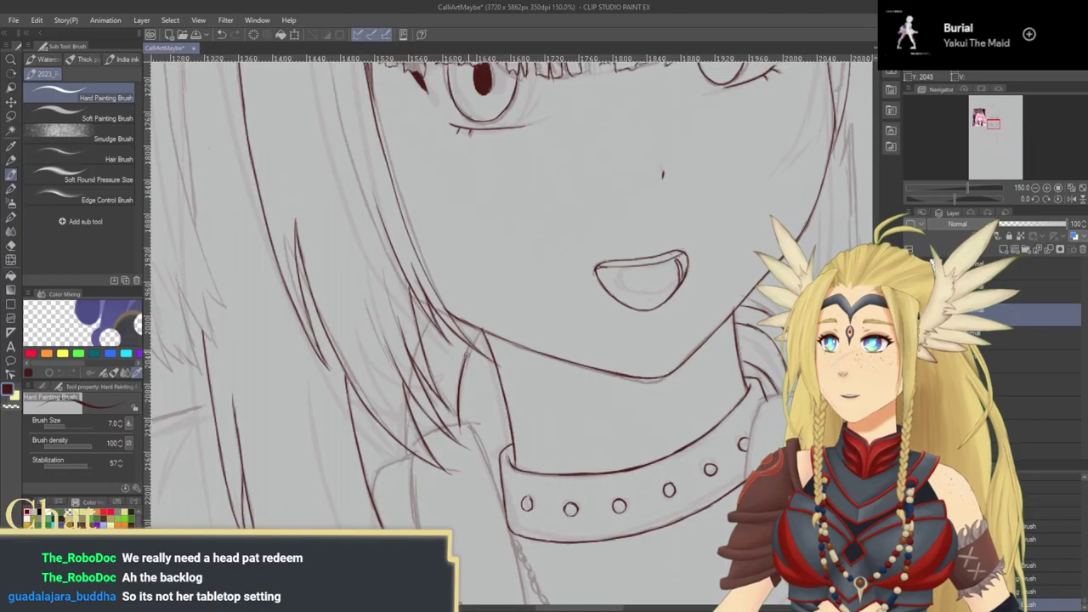
left_click_drag(670, 396, 583, 357)
key("ctrl+z")
key("ctrl+z")
key("ctrl+z")
key("ctrl+z")
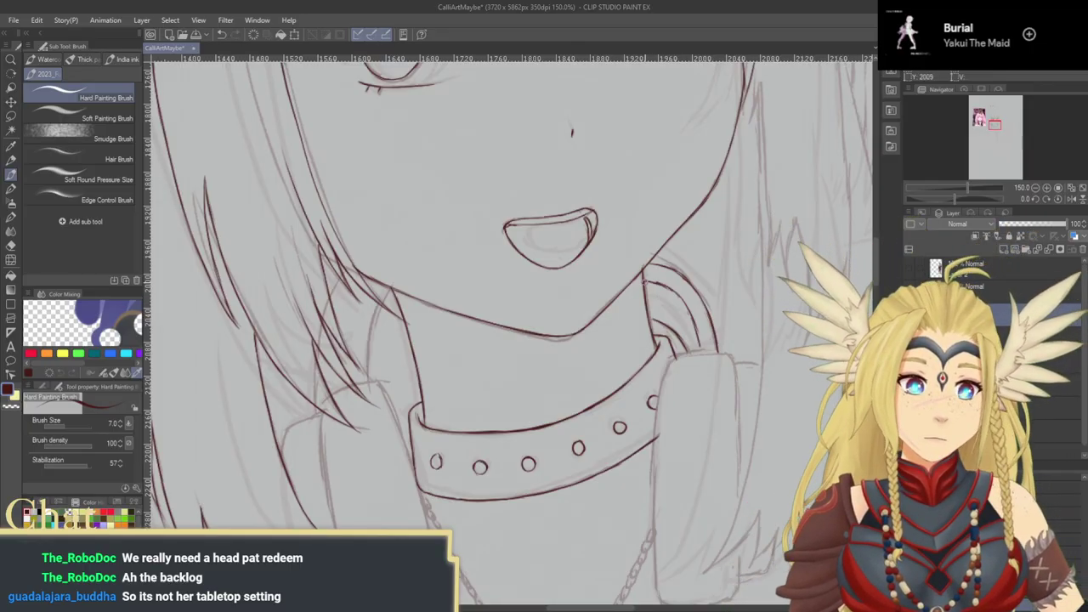
Step: Draw the inner headphone band curve as one continuous arc across the neck to the left ear cup, retrying uneven strokes
left_click_drag(644, 279, 451, 303)
key("ctrl+z")
mouse_move(372, 386)
left_mouse_down()
mouse_move(386, 335)
mouse_move(370, 376)
left_mouse_up()
key("ctrl+z")
key("ctrl+z")
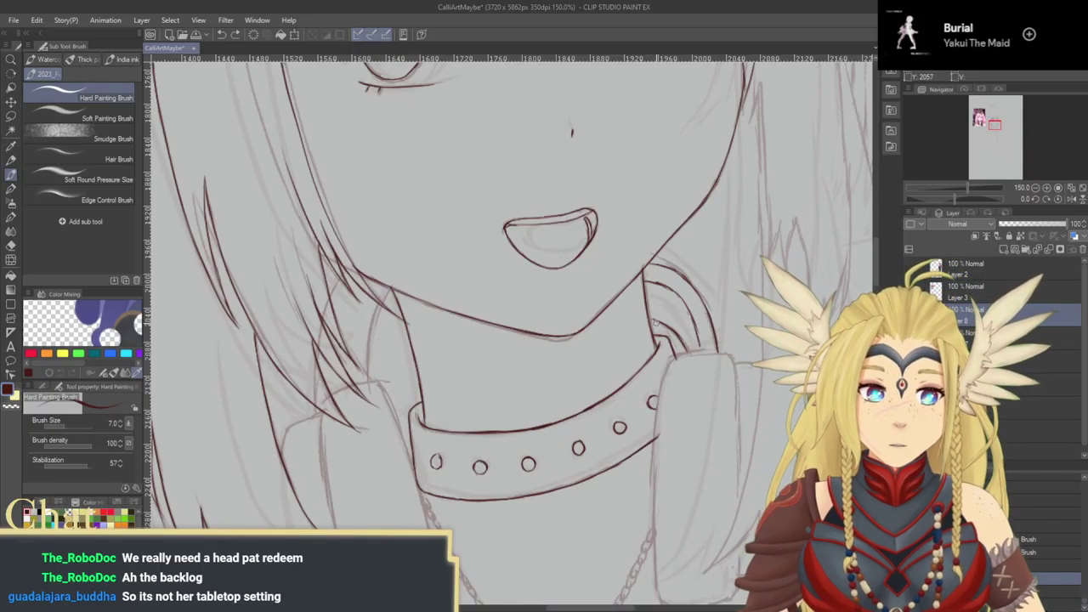
mouse_move(653, 318)
left_mouse_down()
mouse_move(518, 316)
mouse_move(392, 371)
mouse_move(389, 346)
mouse_move(464, 318)
mouse_move(612, 316)
left_mouse_up()
key("ctrl+z")
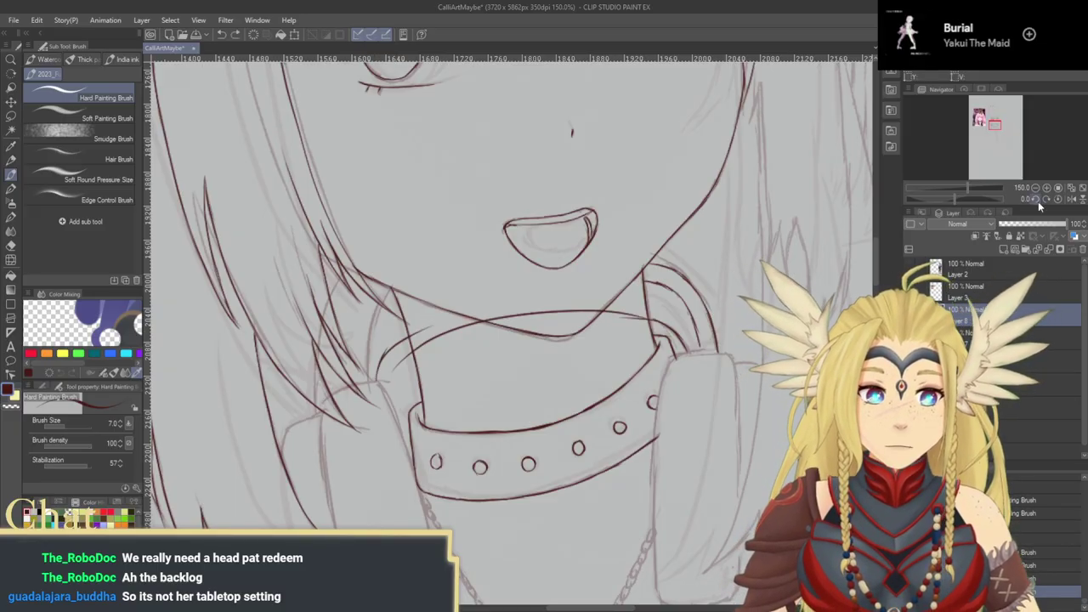
Step: Rotate the canvas to -25 degrees and refine the left end of the inner band arc down to the left ear cup
left_click(1036, 199)
left_click(1036, 199)
left_click(1037, 199)
left_click(1037, 199)
left_click(1037, 199)
left_click_drag(752, 290, 750, 288)
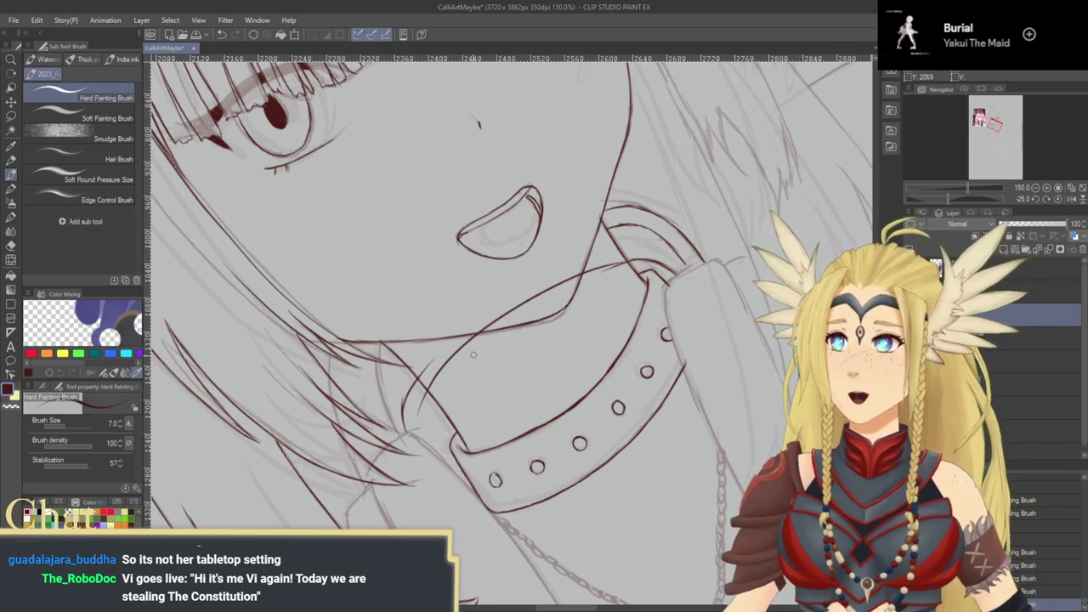
mouse_move(409, 425)
left_mouse_down()
mouse_move(442, 357)
mouse_move(505, 314)
left_mouse_up()
mouse_move(419, 410)
left_mouse_down()
mouse_move(474, 340)
mouse_move(450, 364)
mouse_move(515, 312)
left_mouse_up()
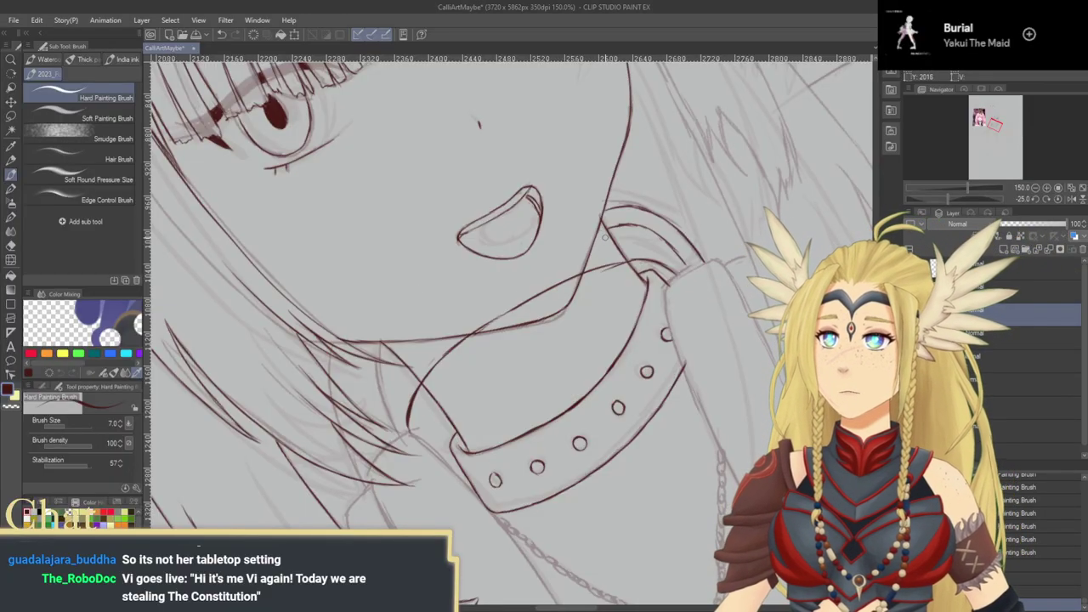
Step: Ink the middle and outer headphone band arcs across the lower face and down to the left ear cup
mouse_move(477, 278)
left_mouse_down()
mouse_move(579, 235)
mouse_move(458, 294)
mouse_move(472, 282)
mouse_move(390, 402)
left_mouse_up()
mouse_move(398, 438)
left_mouse_down()
mouse_move(393, 371)
mouse_move(548, 307)
left_mouse_up()
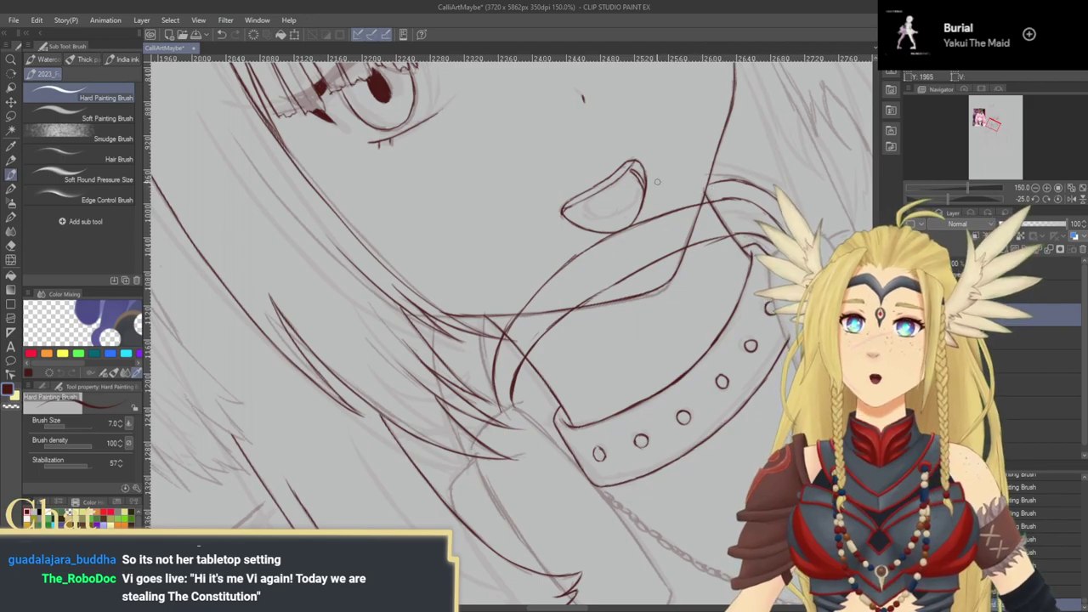
mouse_move(695, 189)
left_mouse_down()
mouse_move(614, 208)
mouse_move(659, 195)
mouse_move(544, 258)
mouse_move(500, 303)
mouse_move(478, 379)
left_mouse_up()
mouse_move(481, 342)
left_mouse_down()
mouse_move(473, 404)
mouse_move(483, 427)
left_mouse_up()
left_click_drag(478, 372, 469, 424)
left_click_drag(476, 351, 471, 400)
left_click_drag(495, 311, 476, 345)
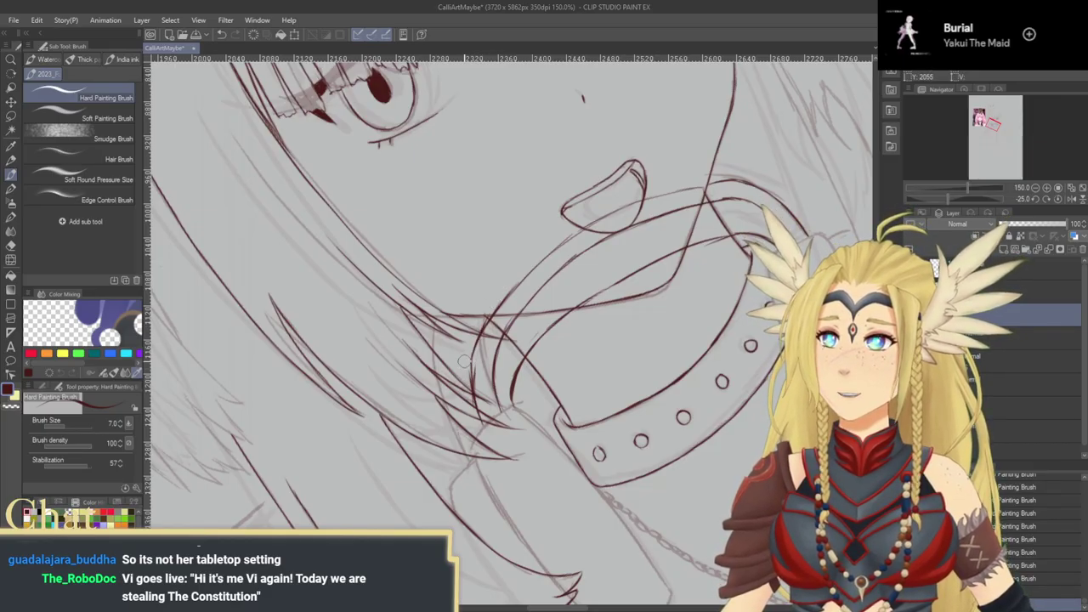
Step: Refine the left end of the outer headphone band line above the ear cup, and reset the canvas rotation to 0 degrees
mouse_move(482, 396)
left_mouse_down()
mouse_move(469, 363)
mouse_move(473, 412)
left_mouse_up()
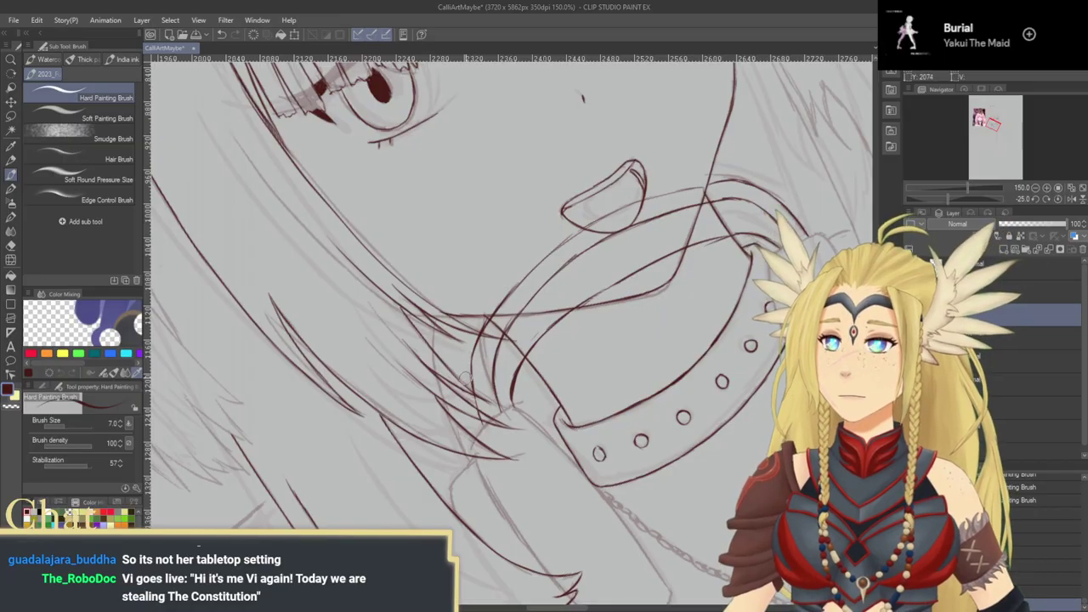
key("ctrl+z")
key("ctrl+z")
mouse_move(472, 377)
left_mouse_down()
mouse_move(480, 415)
mouse_move(415, 469)
mouse_move(448, 500)
mouse_move(486, 462)
left_mouse_up()
left_click(1058, 199)
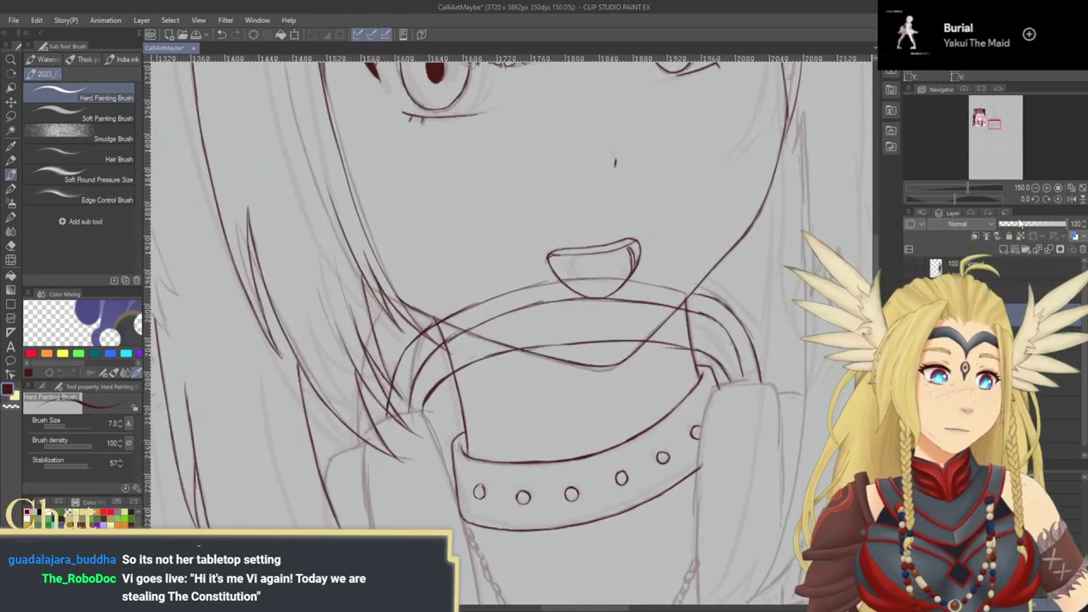
Step: Erase the headphone band lines crossing the neck, chin and mouth, keeping only the band ends beside the neck, and clean up the left end
left_click_drag(553, 335, 556, 320)
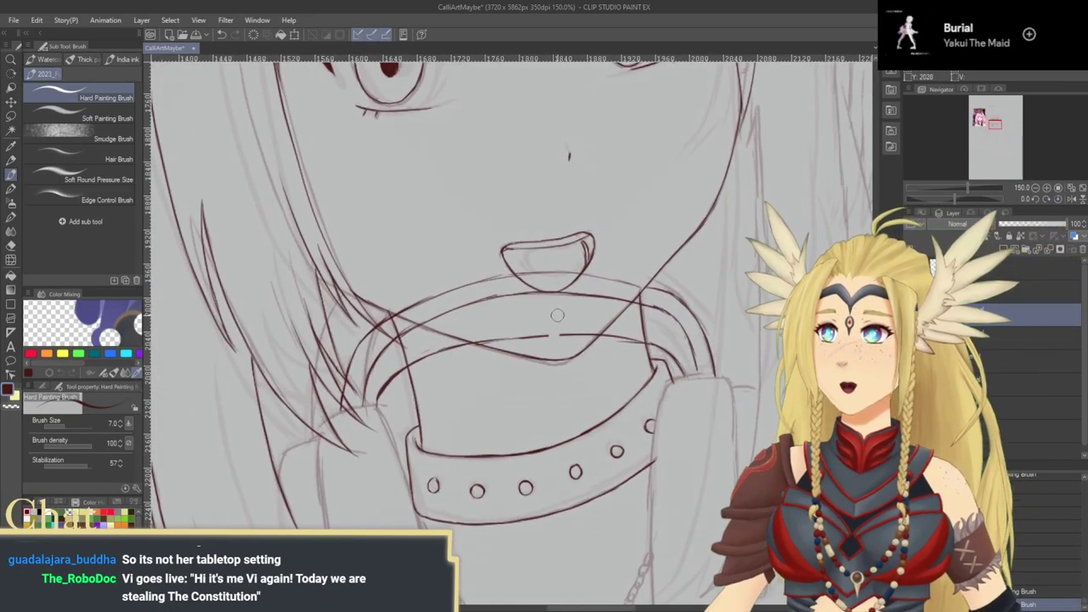
left_click_drag(628, 326, 637, 346)
left_click_drag(631, 292, 630, 301)
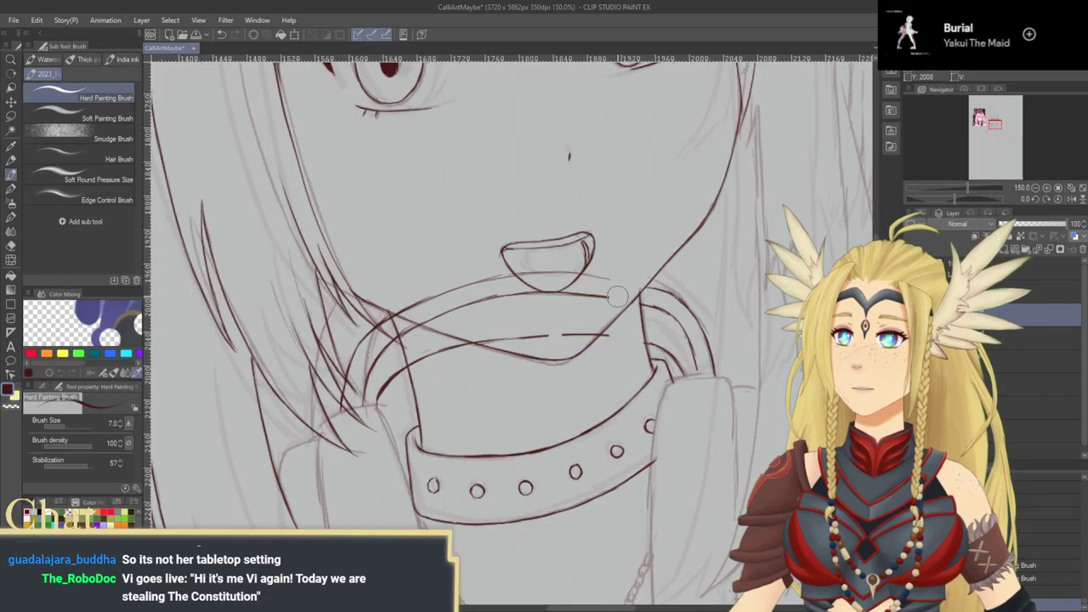
mouse_move(414, 326)
left_mouse_down()
mouse_move(431, 351)
mouse_move(437, 308)
left_mouse_up()
left_click_drag(542, 288, 447, 313)
mouse_move(447, 313)
left_mouse_down()
mouse_move(602, 306)
mouse_move(549, 300)
mouse_move(605, 338)
mouse_move(472, 347)
mouse_move(502, 341)
mouse_move(481, 332)
mouse_move(417, 355)
mouse_move(458, 371)
mouse_move(484, 354)
left_mouse_up()
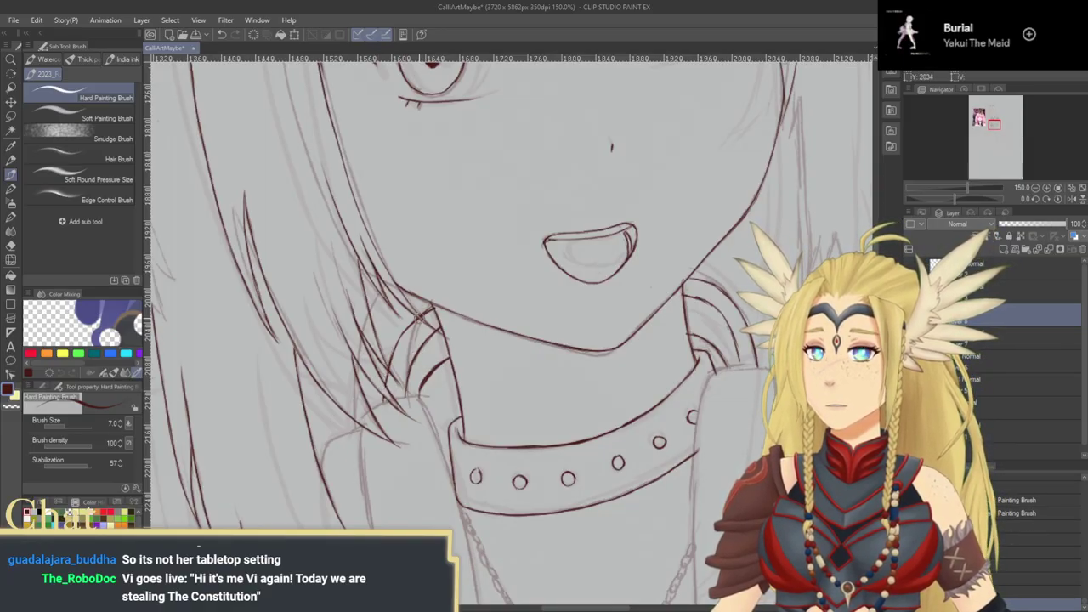
left_click_drag(419, 316, 428, 330)
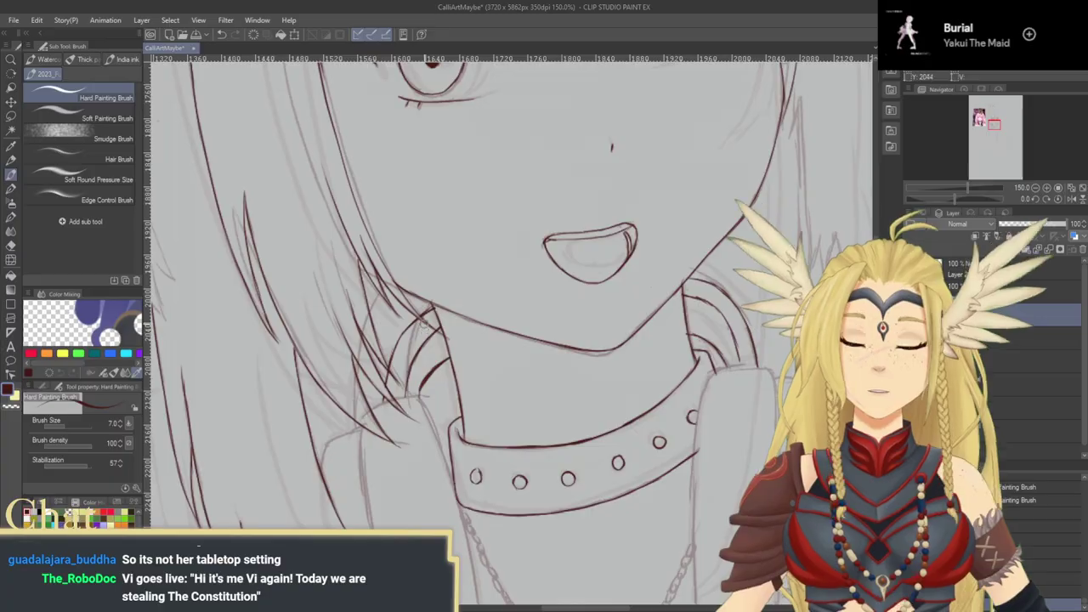
left_click_drag(486, 364, 432, 335)
left_click_drag(493, 437, 445, 339)
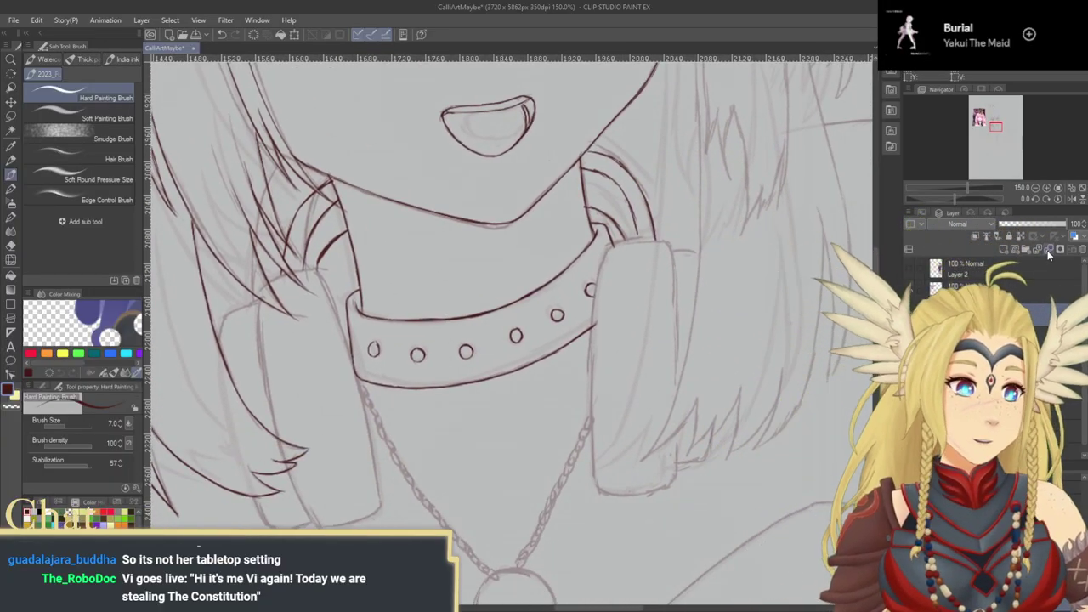
Step: Toggle the Layer 6 sketch to compare it with the line art at 50% zoom, and show the Layer 5 hair sketch
left_click(1035, 189)
left_click(1035, 188)
left_click(1036, 189)
left_click_drag(510, 281, 523, 351)
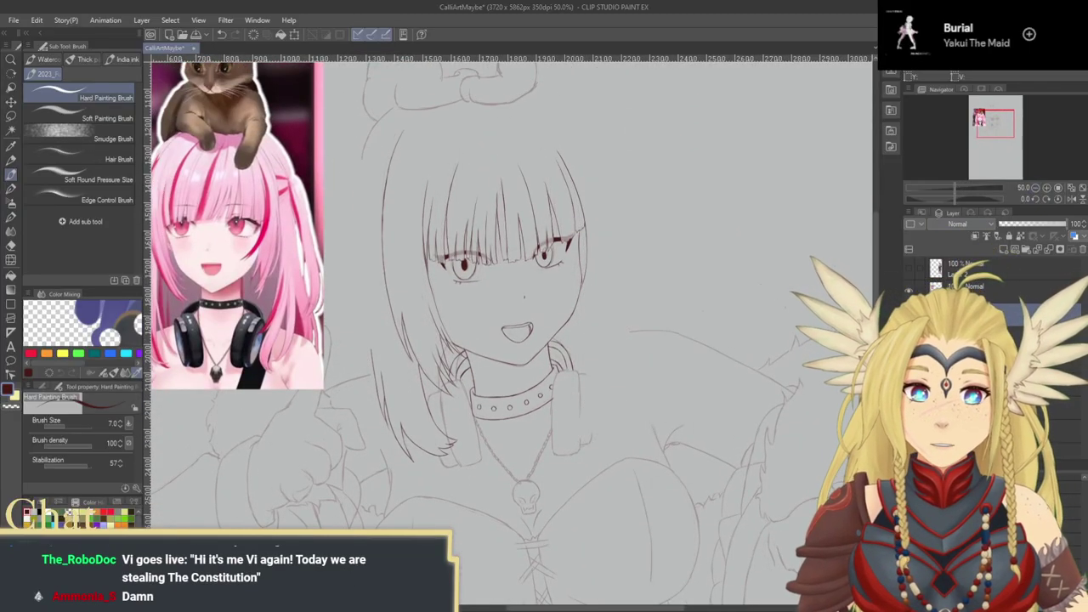
left_click(909, 336)
left_click(908, 337)
left_click(909, 336)
left_click(909, 336)
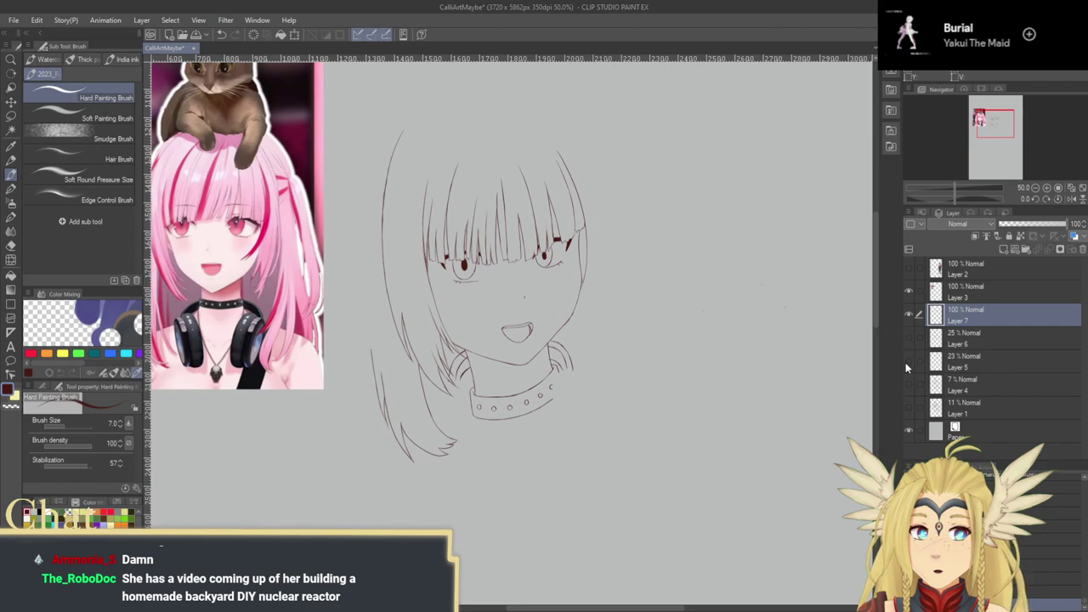
left_click(907, 362)
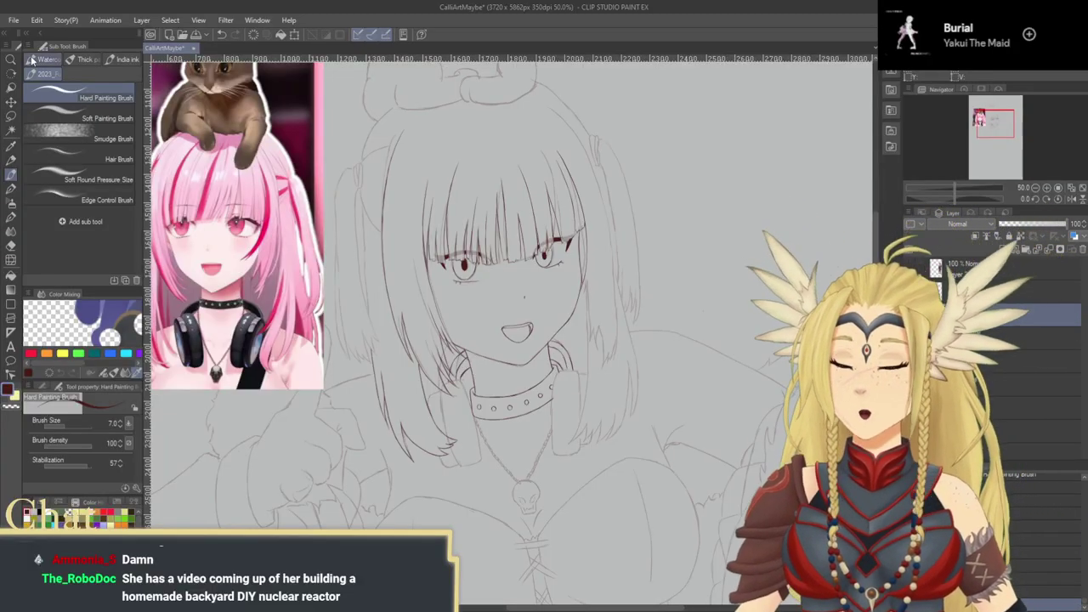
Step: Start inking the inner edge of the left pigtail just below the hair tie with the Hard Painting Brush
key("ctrl+space")
left_click_drag(421, 353, 440, 385)
mouse_move(485, 346)
left_mouse_down()
mouse_move(413, 335)
mouse_move(420, 351)
mouse_move(552, 428)
left_mouse_up()
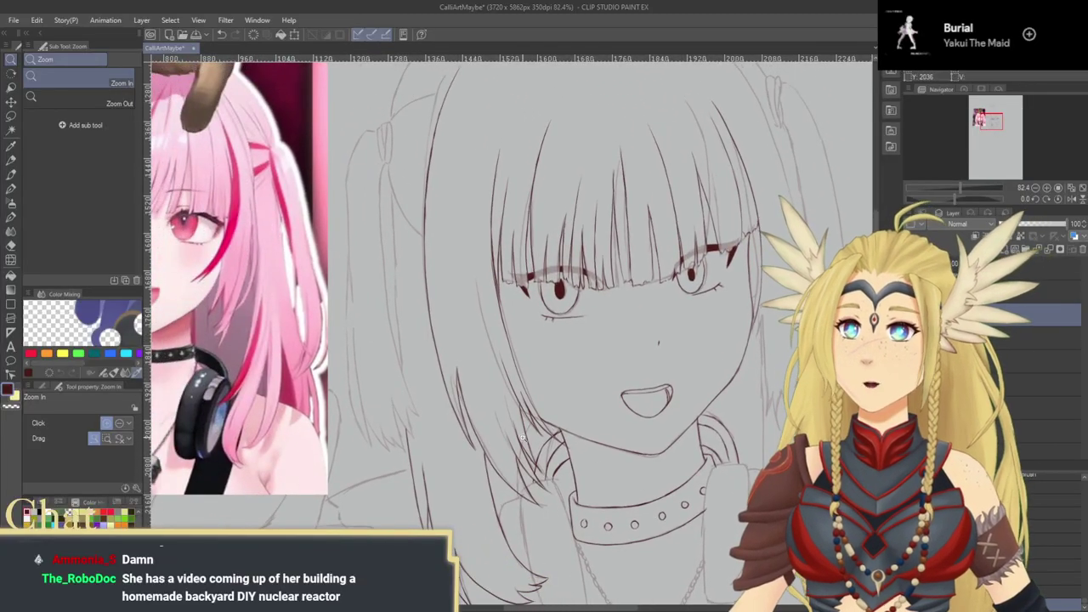
left_click_drag(415, 335, 425, 392)
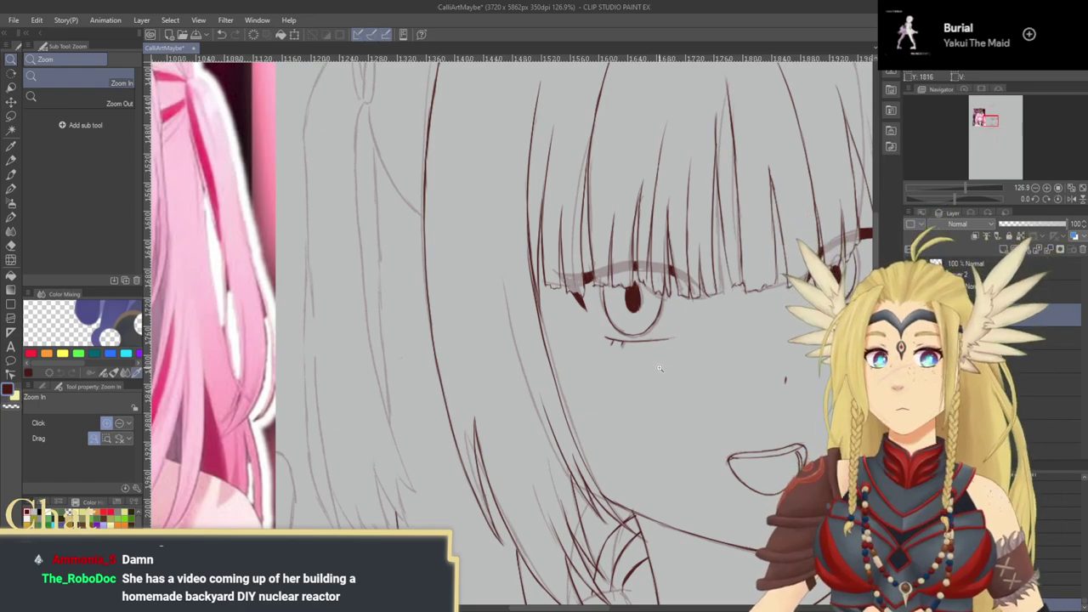
left_click_drag(469, 299, 514, 220)
left_click(11, 175)
left_click_drag(506, 275, 559, 343)
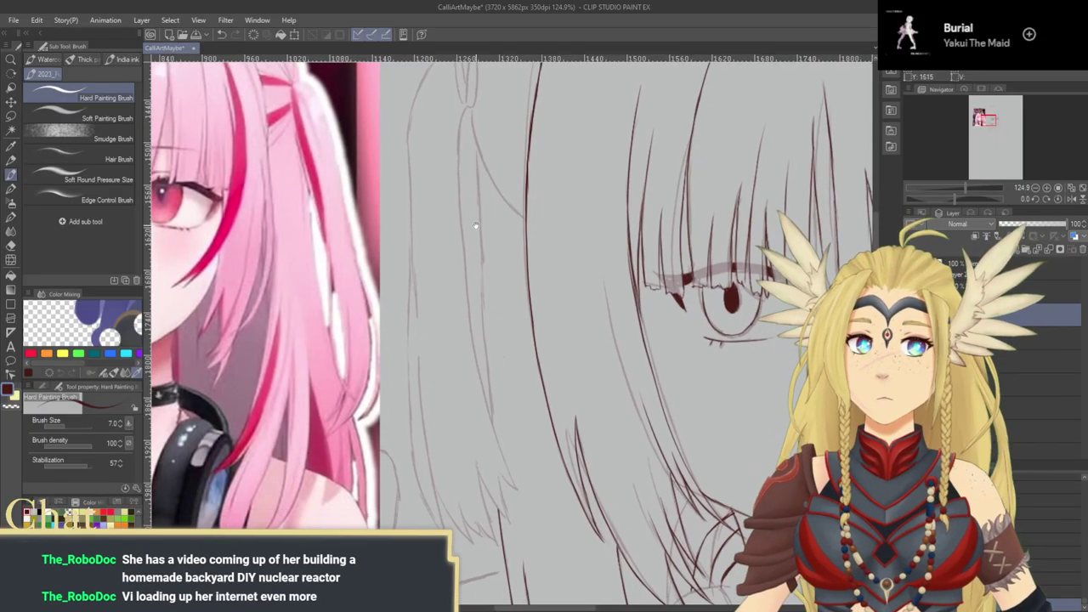
left_click_drag(477, 232, 462, 223)
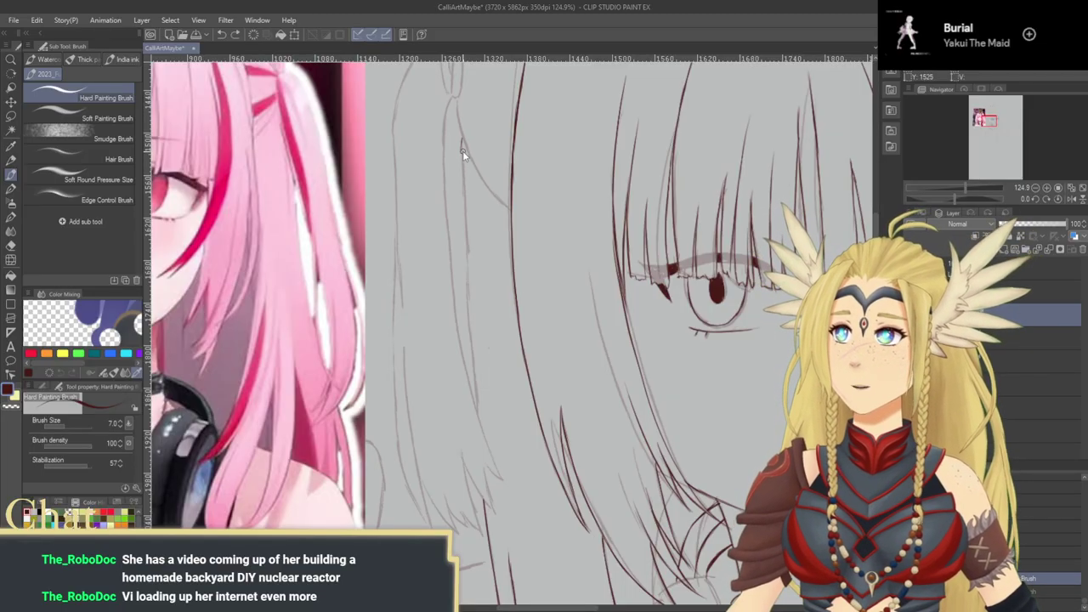
key("ctrl+z")
key("ctrl+y")
key("ctrl+y")
key("ctrl+y")
left_click_drag(459, 162, 463, 220)
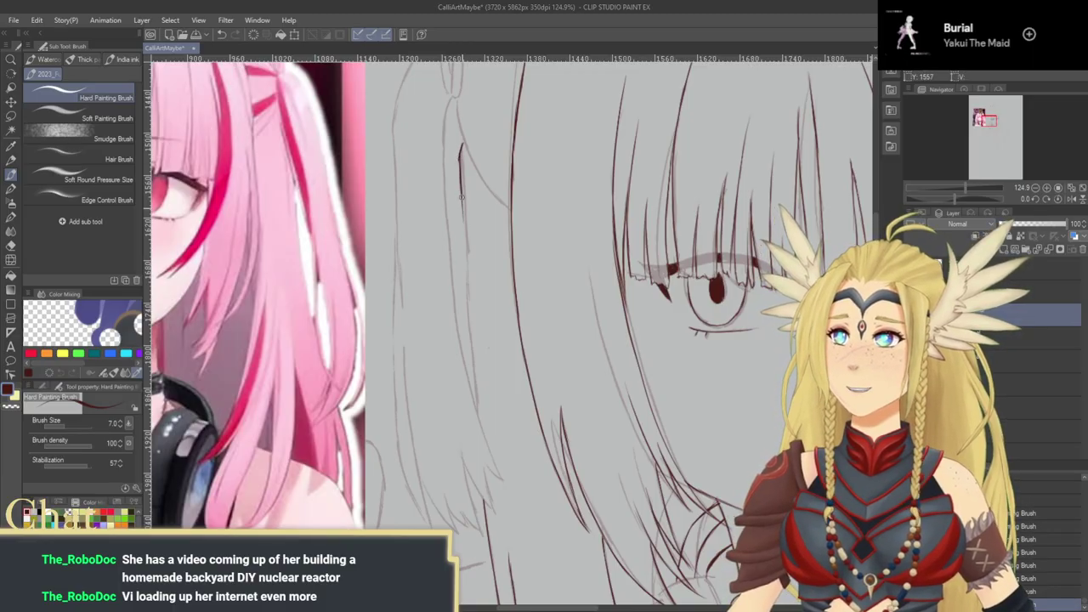
Step: Extend the inner edge line of the left pigtail down toward its tips, retrying the uneven middle stroke
scroll(452, 125, "down", 2)
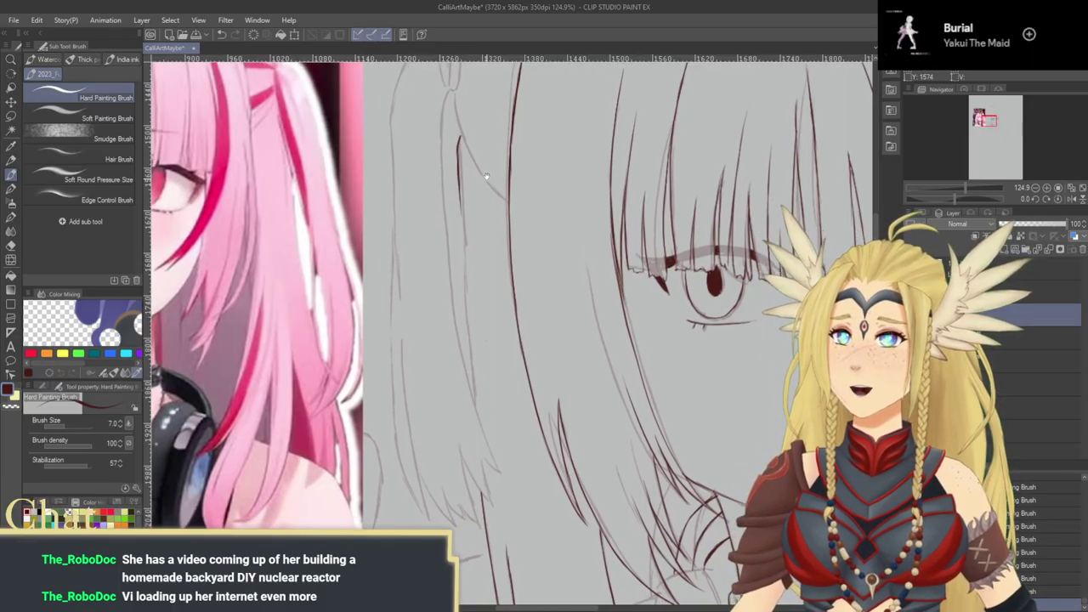
left_click_drag(459, 145, 471, 304)
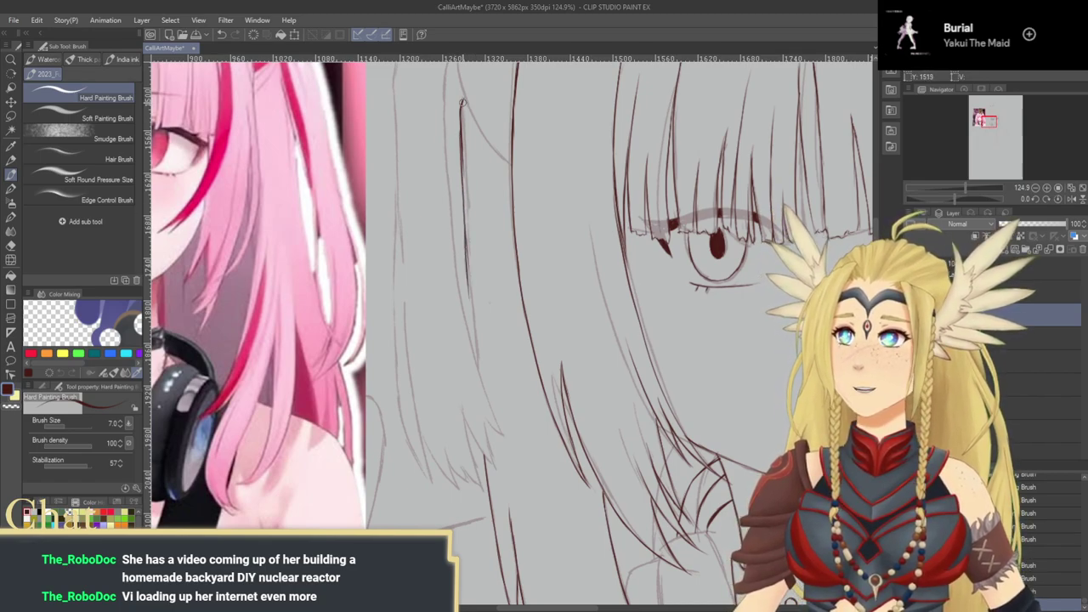
mouse_move(460, 187)
left_mouse_down()
mouse_move(445, 177)
mouse_move(451, 187)
mouse_move(476, 178)
left_mouse_up()
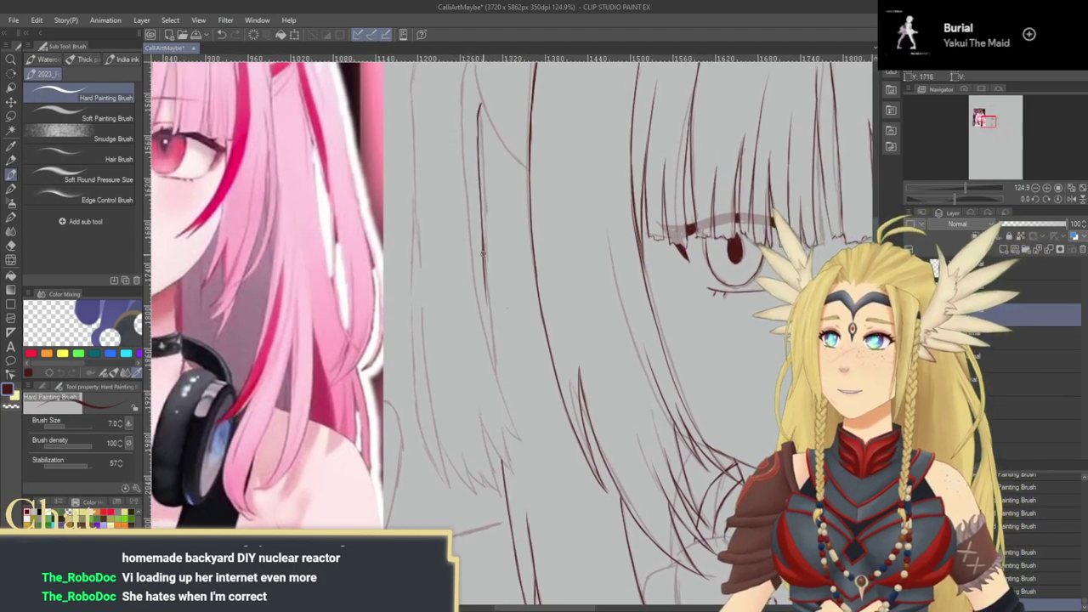
left_click_drag(486, 297, 491, 360)
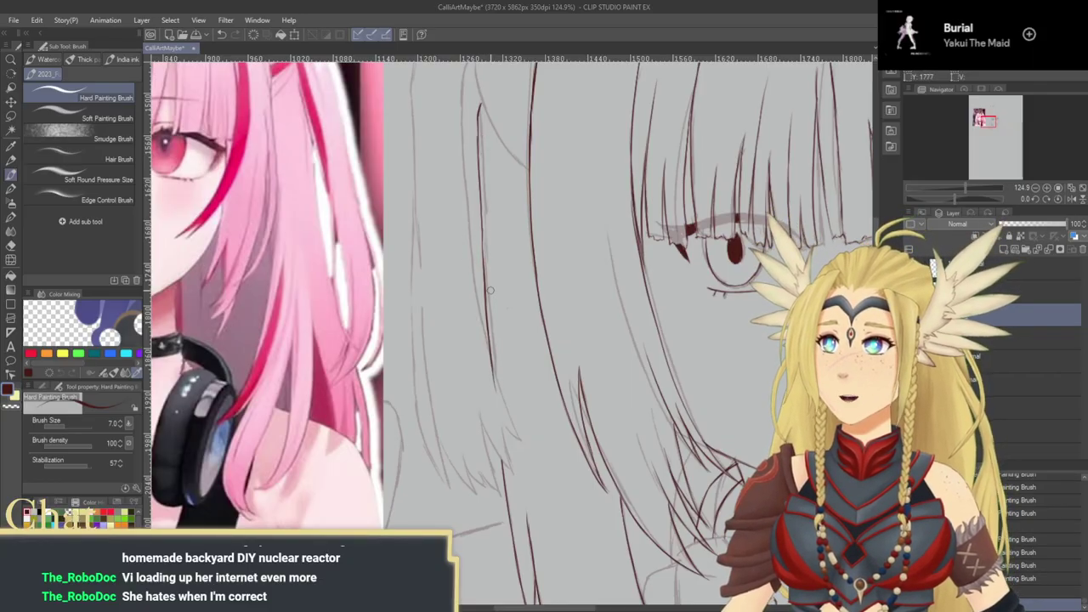
left_click_drag(482, 206, 486, 275)
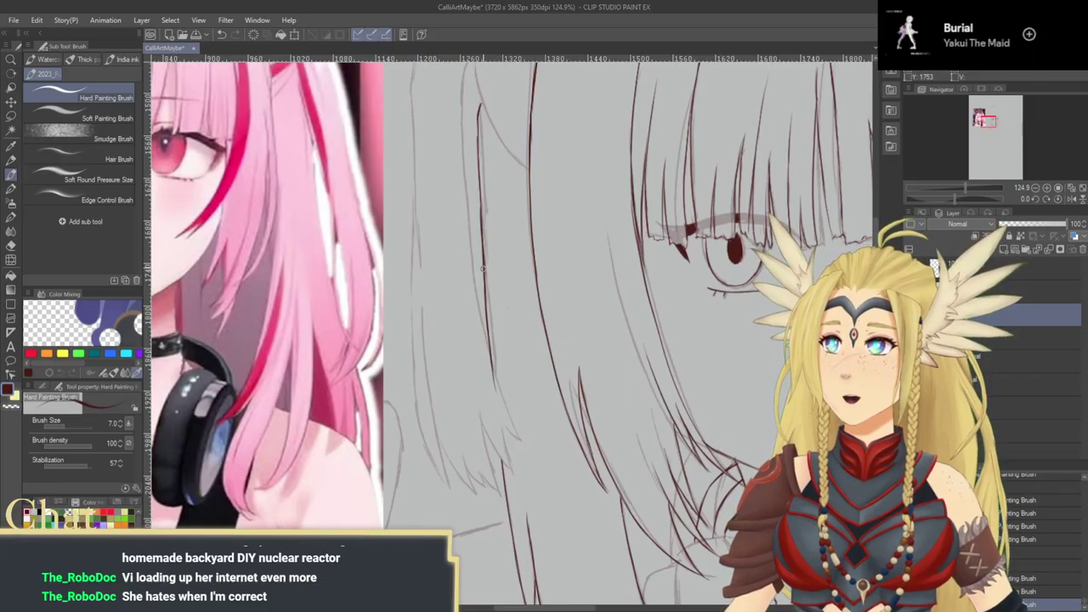
key("ctrl+z")
left_click_drag(482, 199, 486, 259)
key("ctrl+z")
mouse_move(481, 209)
left_mouse_down()
mouse_move(485, 292)
mouse_move(448, 314)
left_mouse_up()
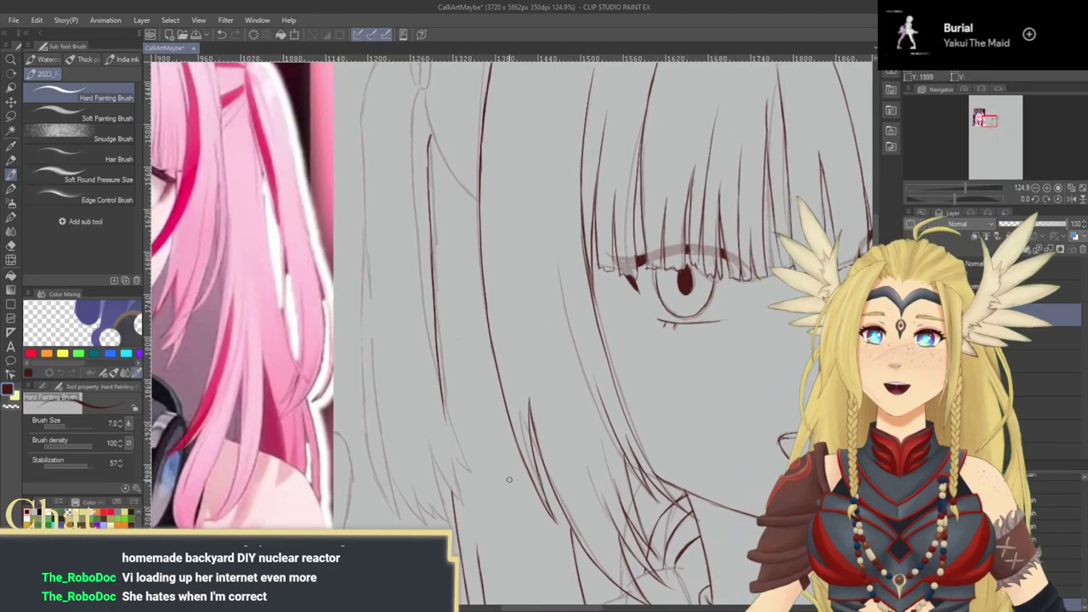
Step: Ink the upper and lower curves of the gathered hair running from the left hair tie to the face-framing strand
left_click_drag(539, 329, 539, 396)
left_click_drag(525, 306, 571, 399)
mouse_move(498, 347)
left_mouse_down()
mouse_move(557, 405)
mouse_move(517, 365)
mouse_move(530, 418)
left_mouse_up()
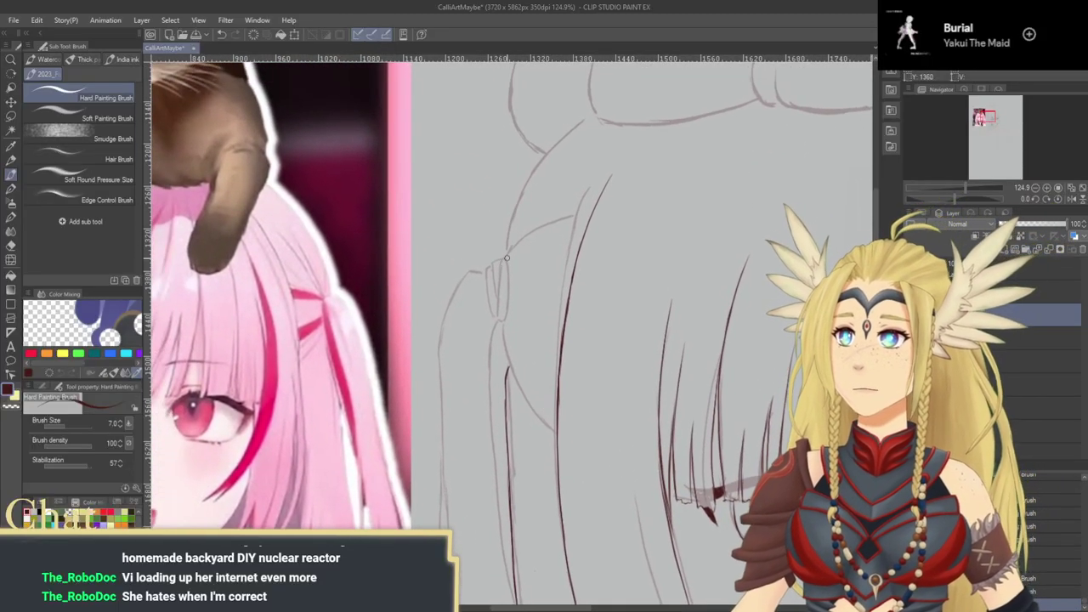
left_click_drag(506, 252, 583, 216)
mouse_move(504, 321)
left_mouse_down()
mouse_move(514, 379)
mouse_move(507, 346)
mouse_move(517, 362)
mouse_move(481, 352)
mouse_move(479, 380)
mouse_move(504, 411)
left_mouse_up()
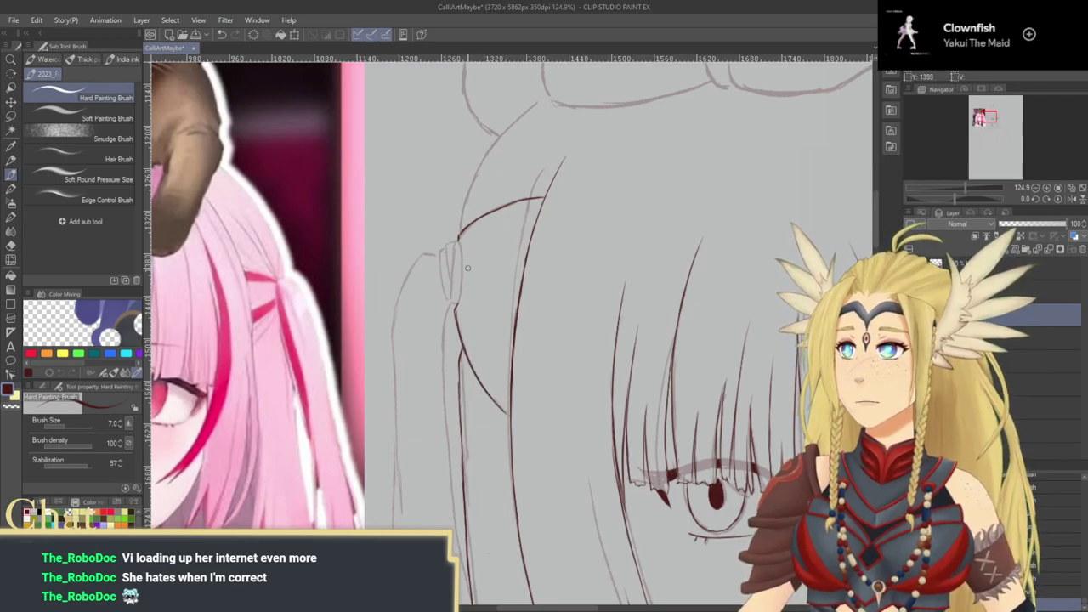
Step: Ink the short fold lines fanning out from the left hair tie inside the gathered hair, redoing weak strokes
left_click_drag(471, 260, 528, 231)
key("ctrl+z")
key("ctrl+z")
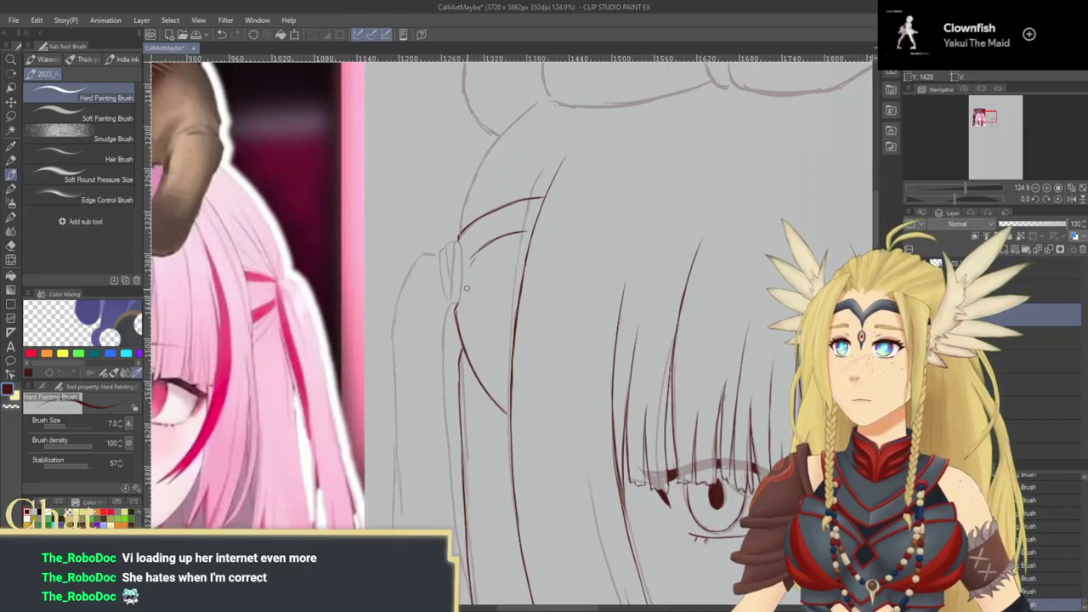
left_click_drag(478, 304, 512, 324)
left_click_drag(477, 277, 507, 273)
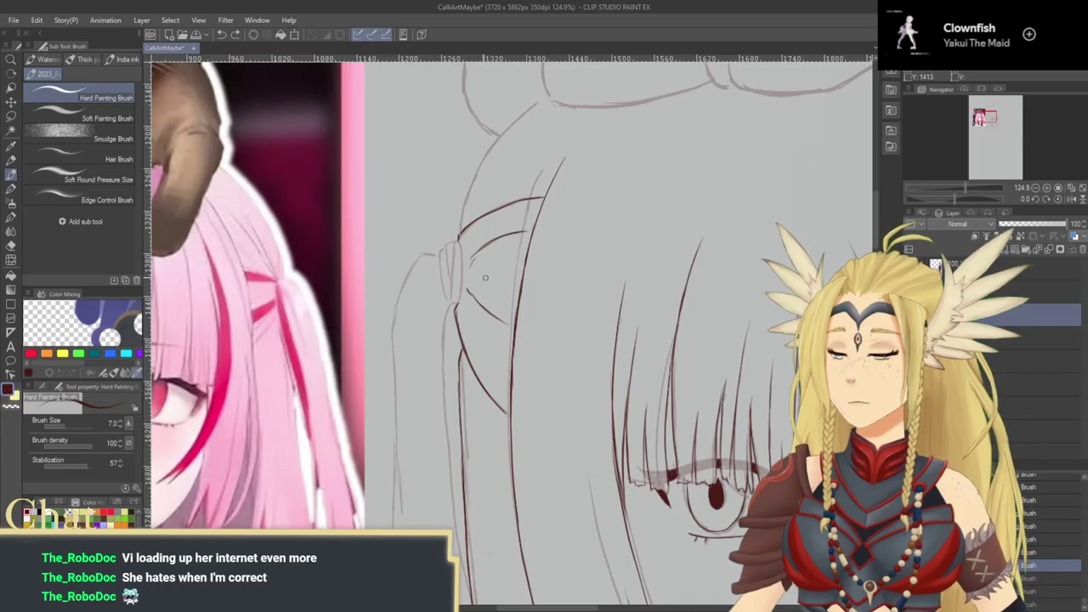
left_click_drag(481, 276, 514, 272)
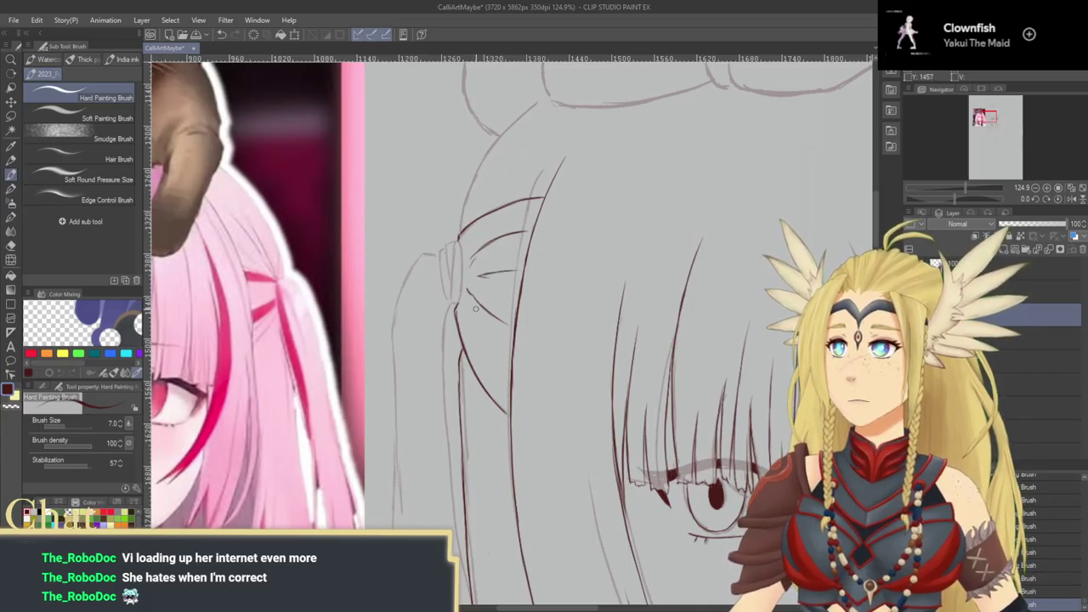
left_click_drag(533, 358, 600, 368)
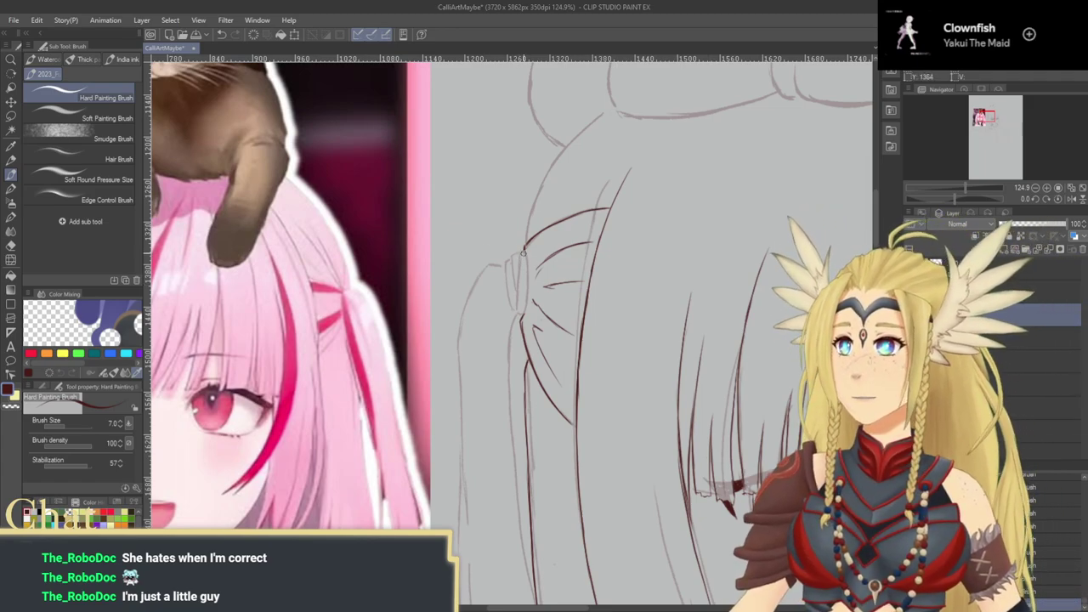
Step: Ink the left hair tie as narrow bands along the sketch, retrying the outermost edge
mouse_move(526, 256)
left_mouse_down()
mouse_move(527, 301)
mouse_move(517, 296)
left_mouse_up()
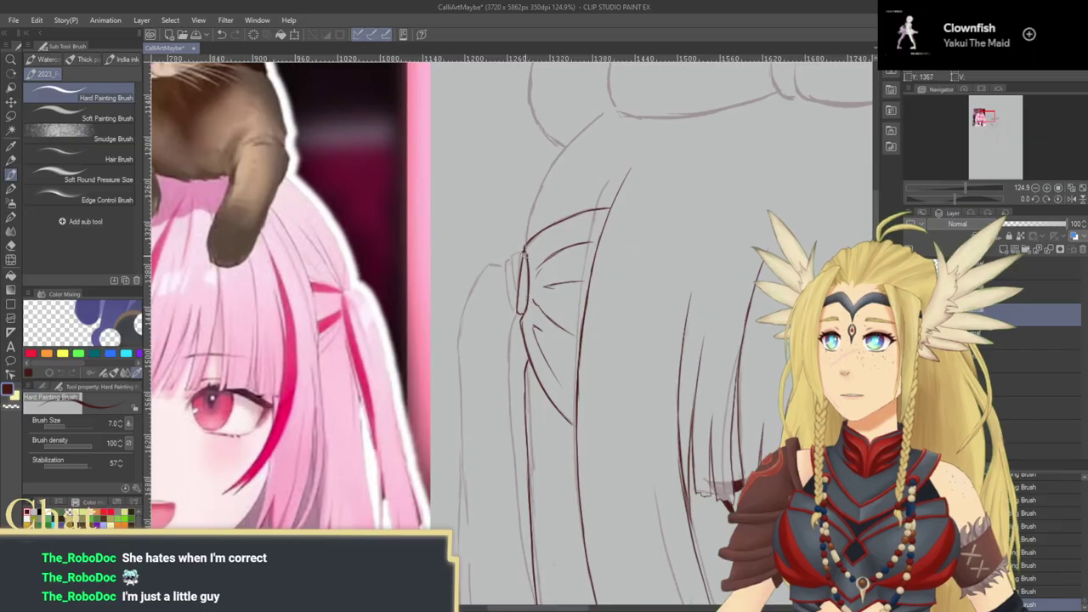
left_click_drag(512, 271, 516, 299)
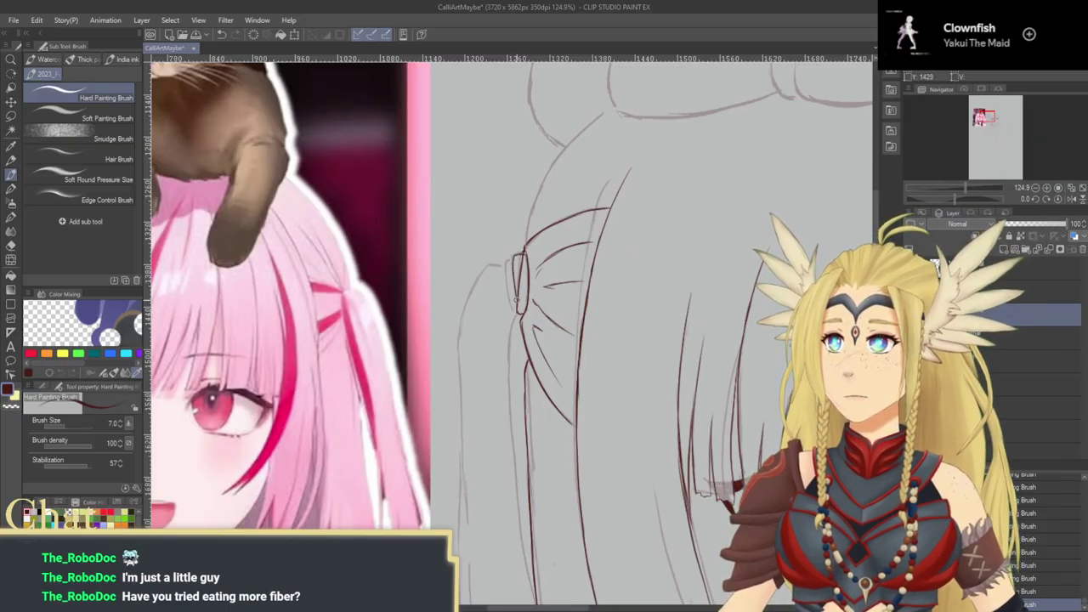
mouse_move(503, 247)
left_mouse_down()
mouse_move(556, 236)
mouse_move(556, 278)
left_mouse_up()
left_click_drag(557, 269, 562, 291)
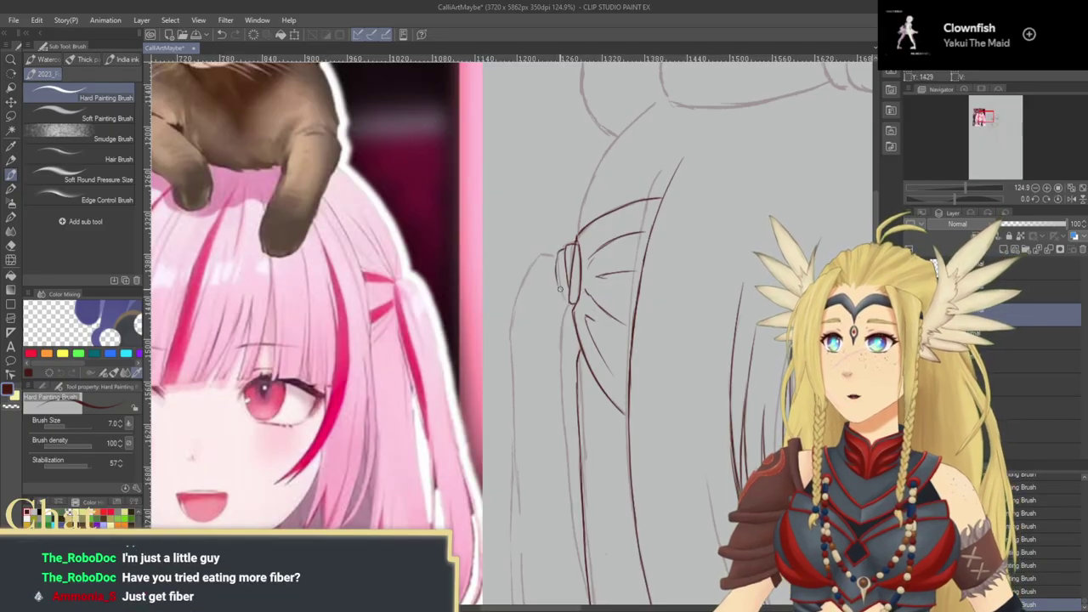
key("ctrl+z")
key("ctrl+z")
mouse_move(558, 250)
left_mouse_down()
mouse_move(563, 298)
mouse_move(585, 244)
left_mouse_up()
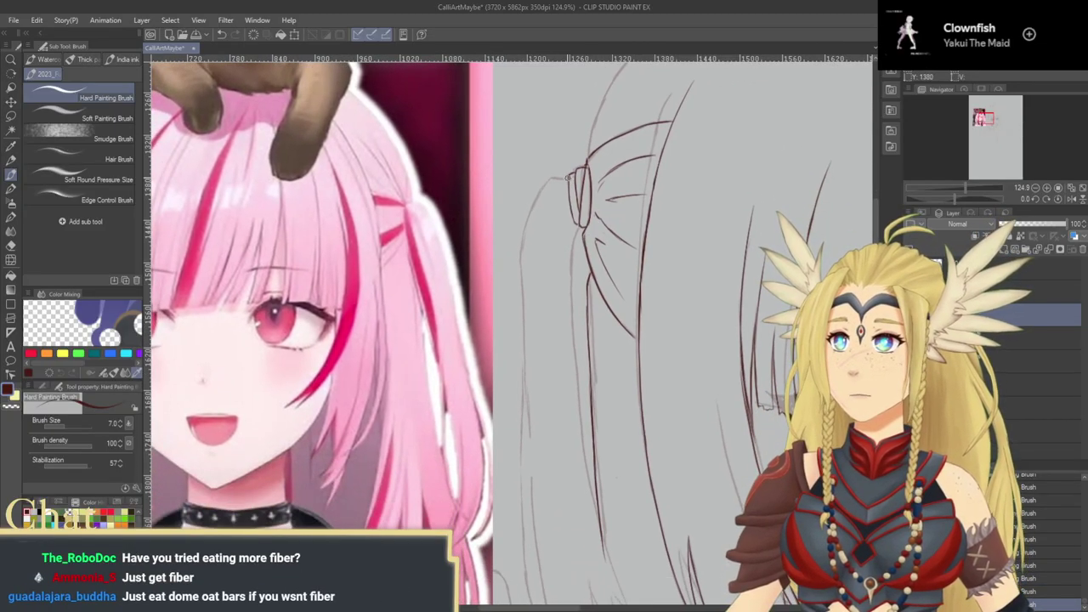
Step: Ink the upper outer edge of the left pigtail from the hair tie downward, redoing the lower part of the curve
left_click_drag(561, 197, 607, 224)
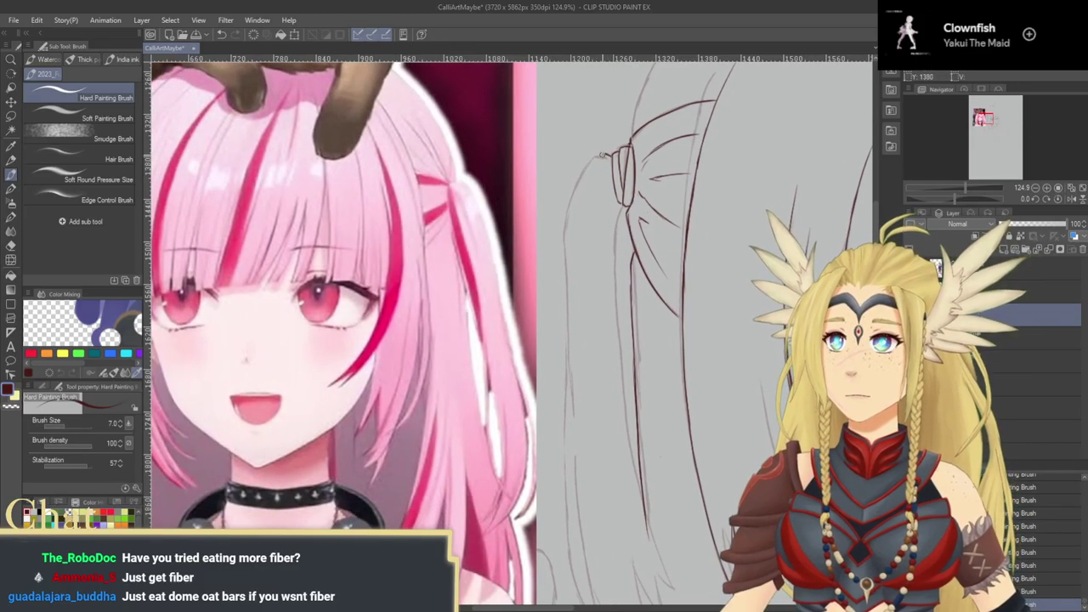
mouse_move(595, 156)
left_mouse_down()
mouse_move(562, 244)
mouse_move(568, 219)
mouse_move(568, 321)
left_mouse_up()
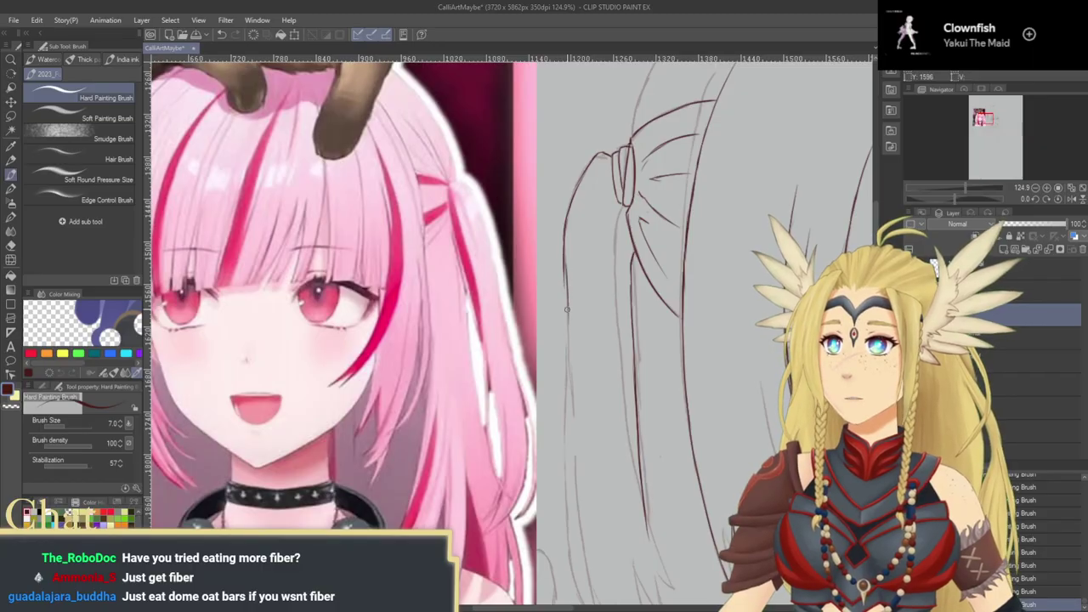
key("ctrl+z")
key("ctrl+z")
left_click_drag(565, 227, 566, 287)
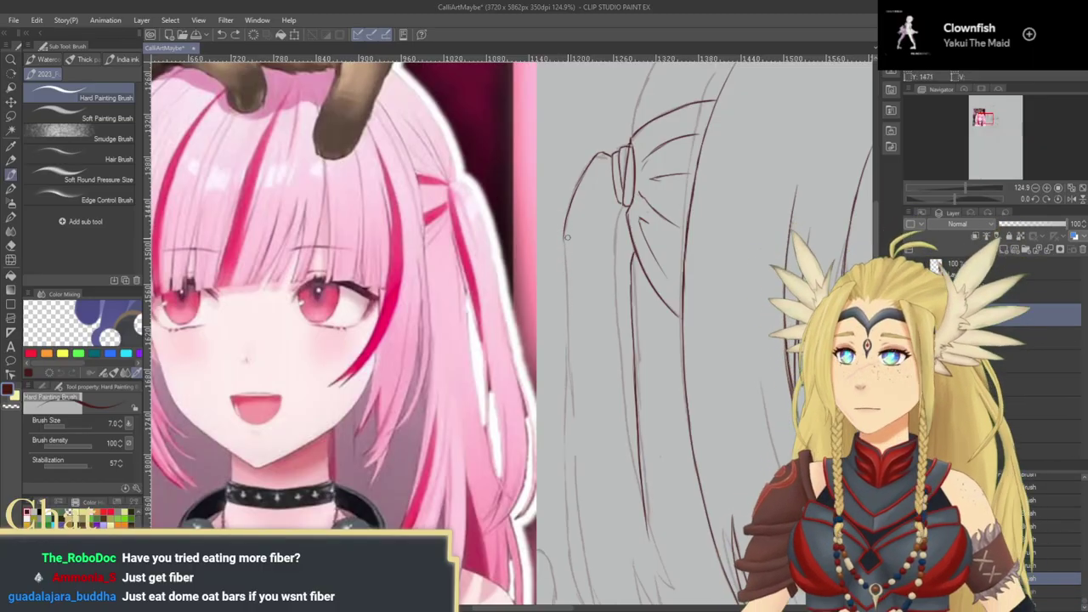
left_click_drag(565, 243, 571, 343)
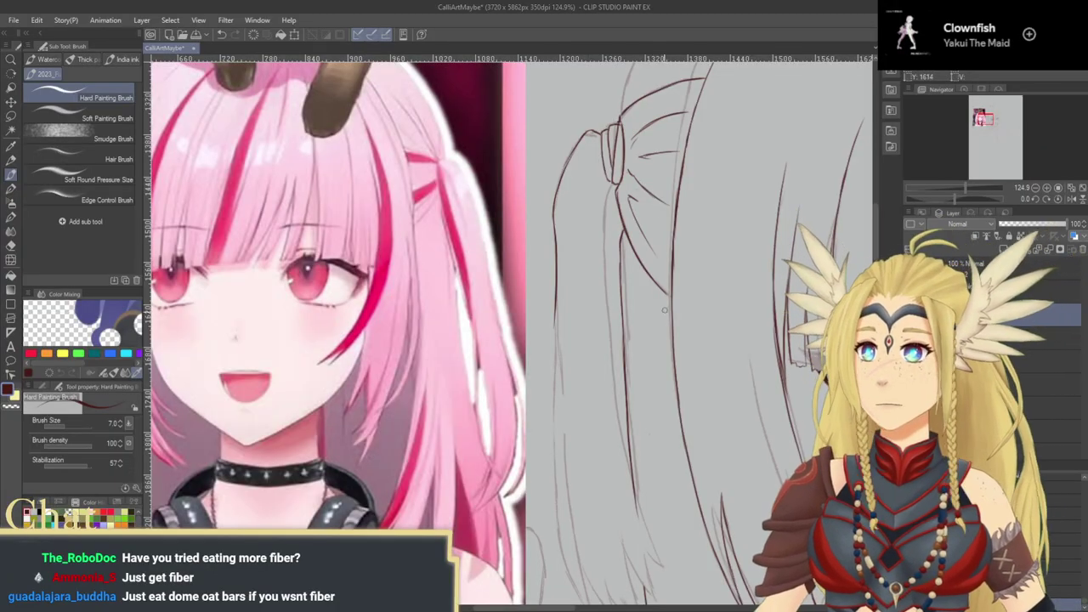
Step: Ink the lower outer edge of the left pigtail down to its tip, redoing strokes that stray from the sketch
scroll(598, 314, "down", 3)
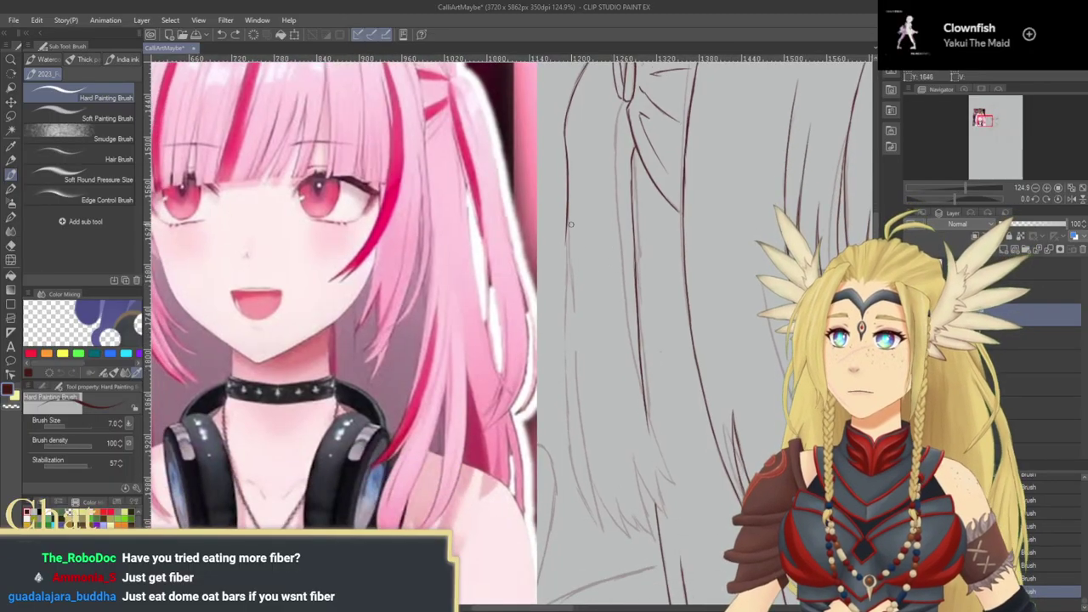
mouse_move(567, 220)
left_mouse_down()
mouse_move(564, 338)
mouse_move(580, 461)
left_mouse_up()
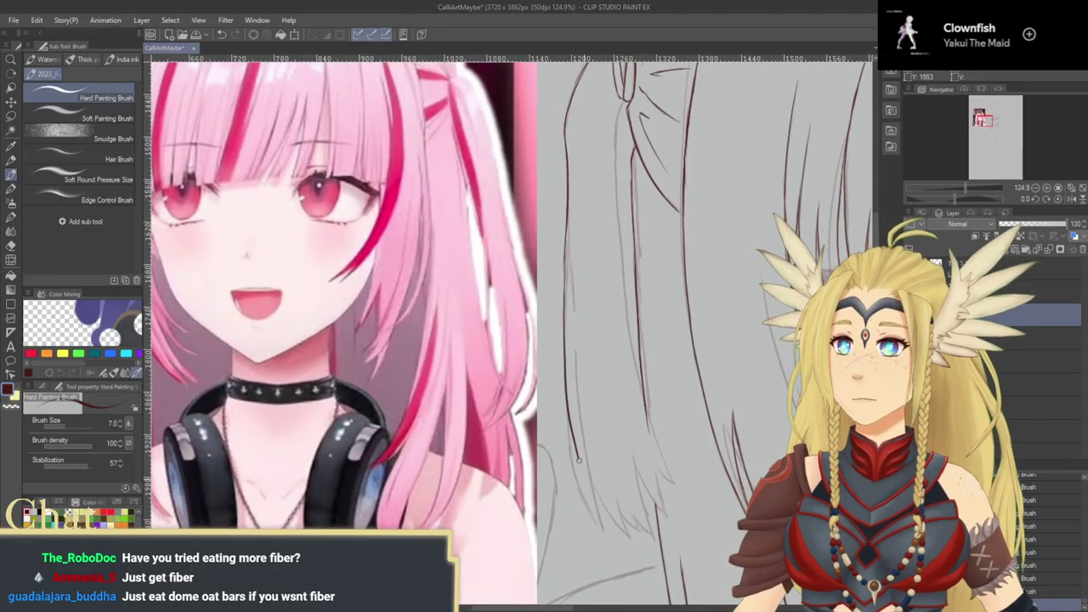
key("ctrl+z")
mouse_move(556, 251)
left_mouse_down()
mouse_move(581, 294)
mouse_move(602, 433)
left_mouse_up()
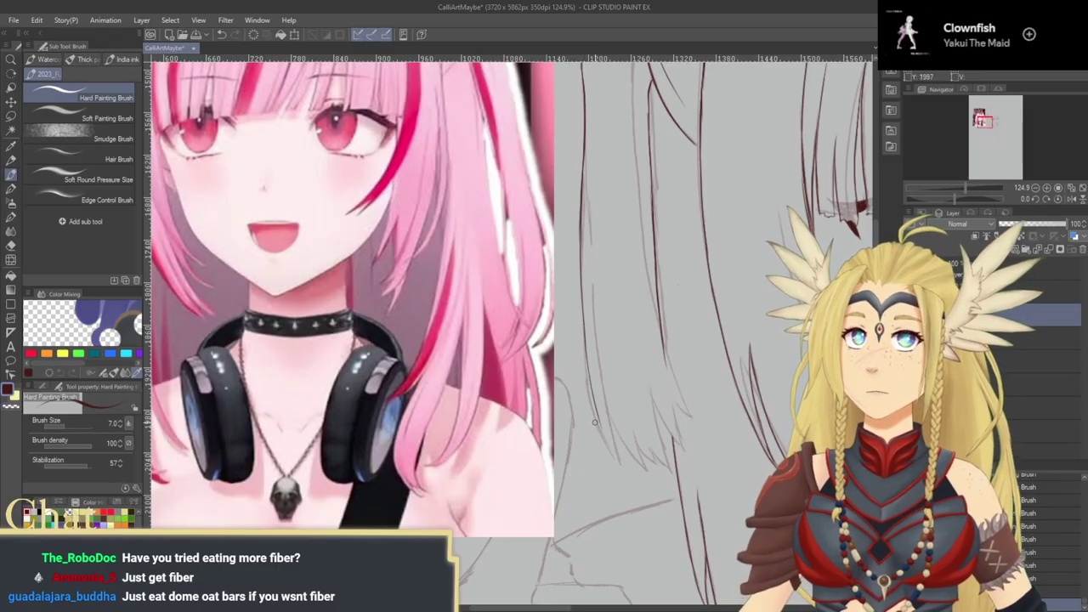
key("ctrl+z")
scroll(587, 297, "up", 1)
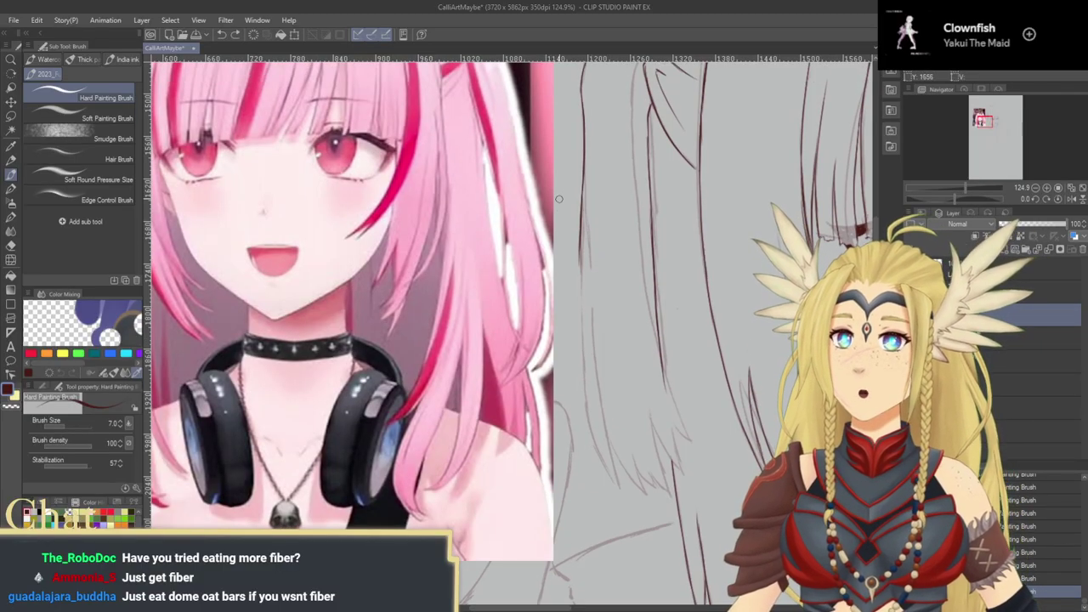
left_click_drag(582, 196, 578, 280)
left_click_drag(584, 177, 582, 231)
left_click_drag(583, 193, 579, 292)
key("ctrl+z")
key("ctrl+z")
mouse_move(583, 177)
left_mouse_down()
mouse_move(590, 434)
mouse_move(628, 494)
mouse_move(573, 425)
mouse_move(566, 386)
mouse_move(597, 422)
left_mouse_up()
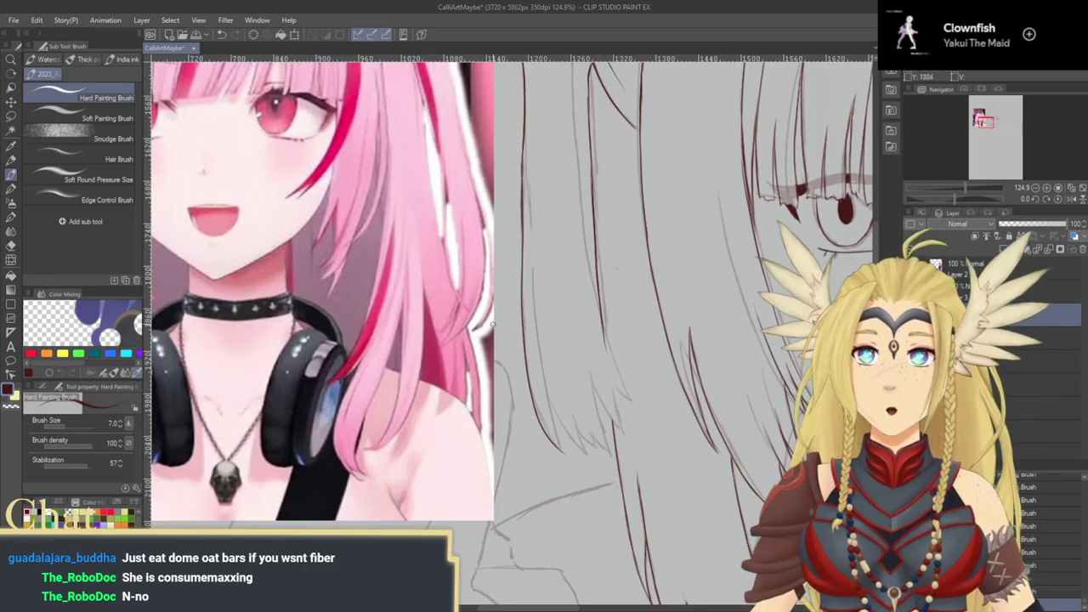
Step: Reinforce the left pigtail's outer edge and add a second close line along its lower end, redoing weak strokes
left_click_drag(525, 142, 530, 215)
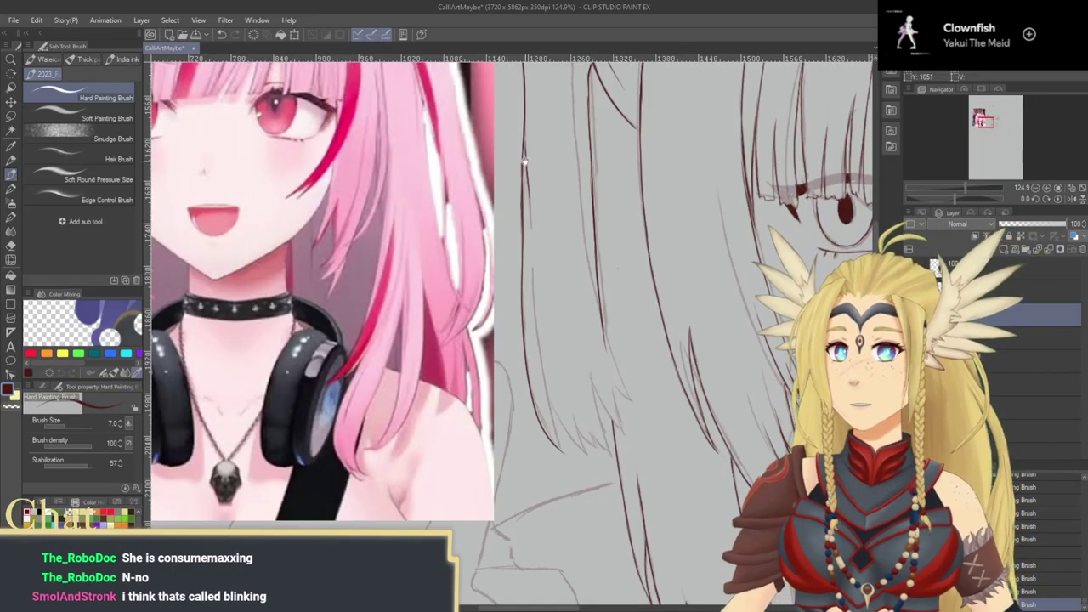
left_click_drag(525, 159, 548, 243)
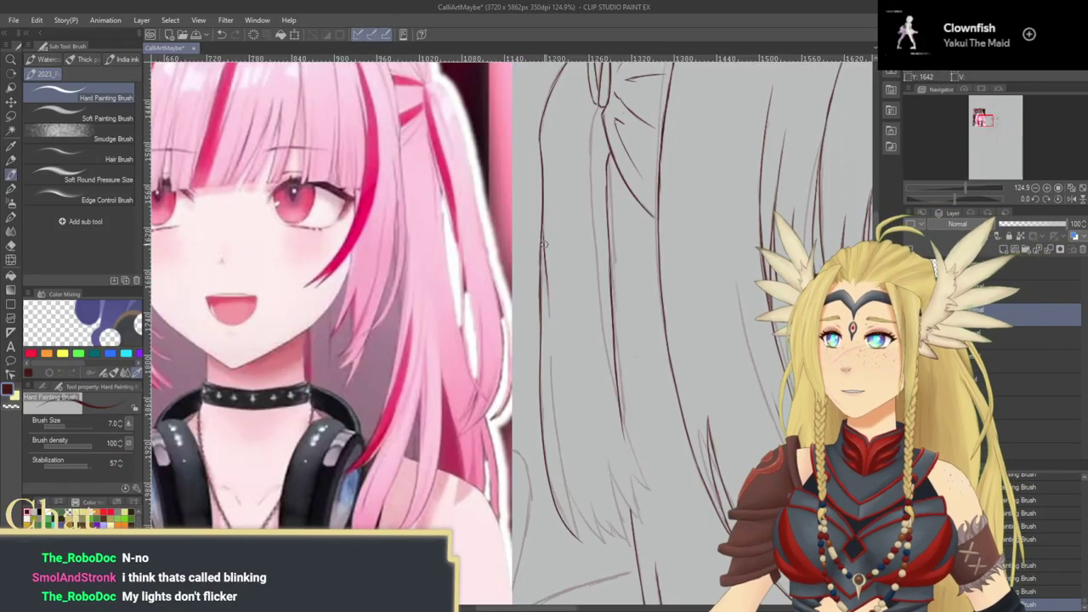
scroll(548, 196, "down", 2)
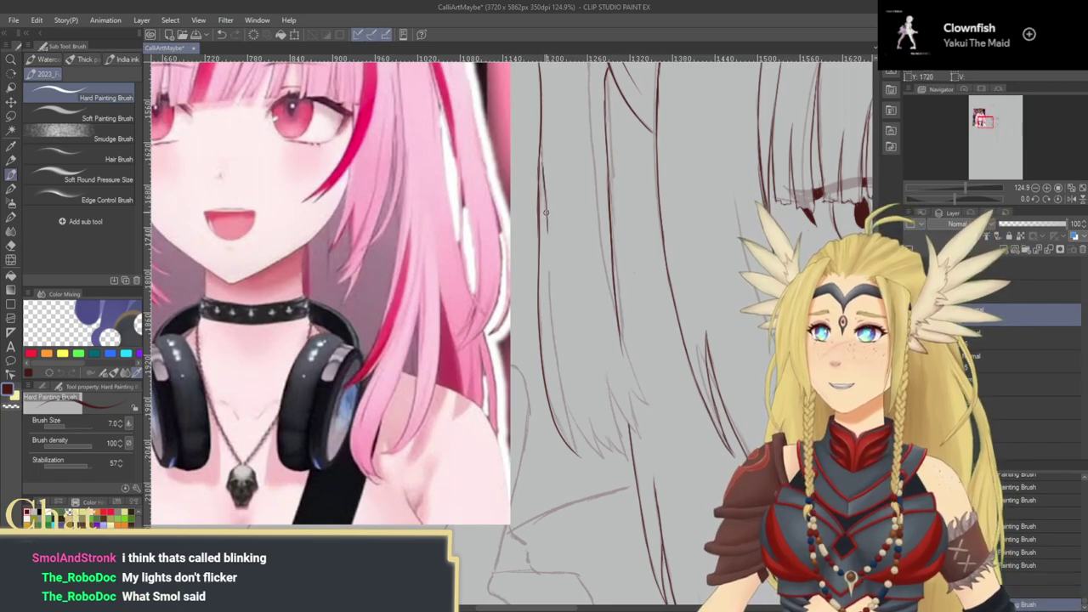
scroll(546, 242, "down", 2)
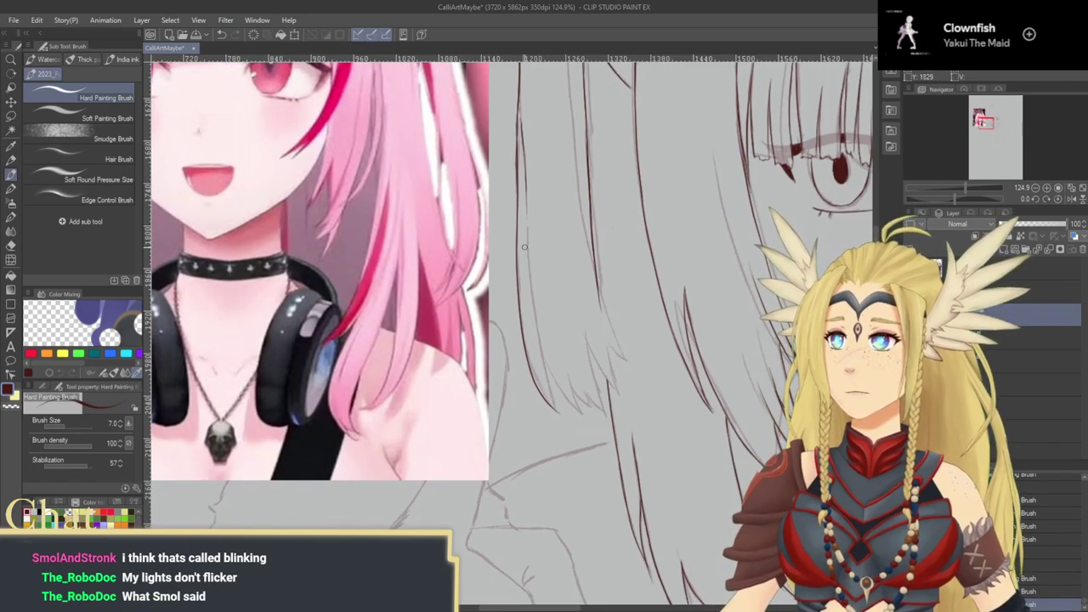
mouse_move(528, 241)
left_mouse_down()
mouse_move(536, 340)
mouse_move(556, 409)
left_mouse_up()
key("ctrl+z")
key("ctrl+z")
key("ctrl+z")
key("ctrl+z")
key("ctrl+z")
left_click_drag(528, 281, 535, 334)
key("ctrl+z")
left_click_drag(529, 290, 557, 415)
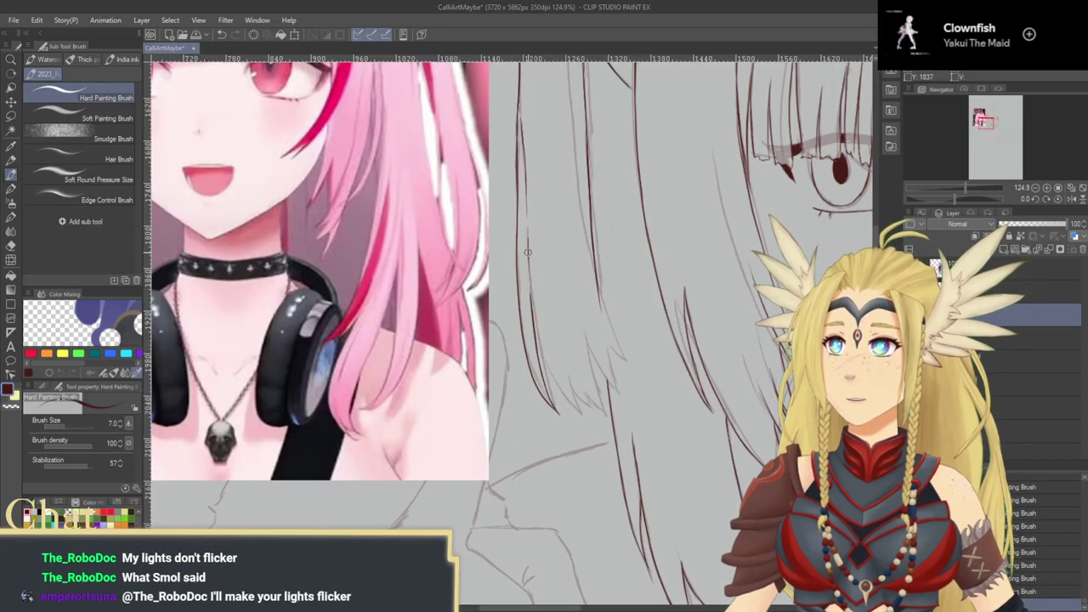
left_click_drag(526, 242, 531, 303)
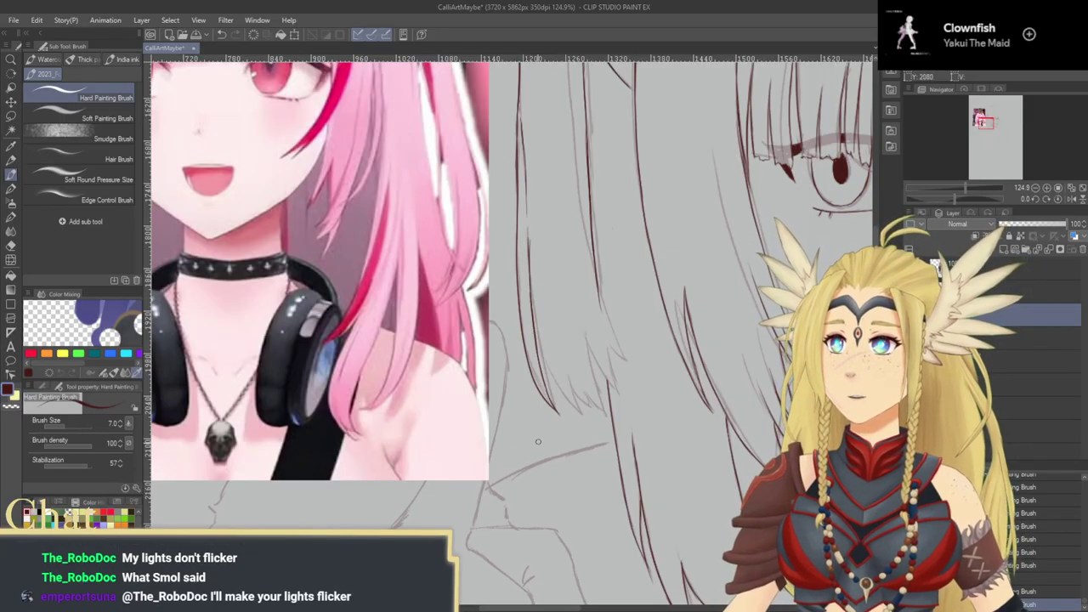
Step: Ink the jagged strand tips along the bottom end of the left pigtail, following the sketch
left_click_drag(546, 482, 460, 445)
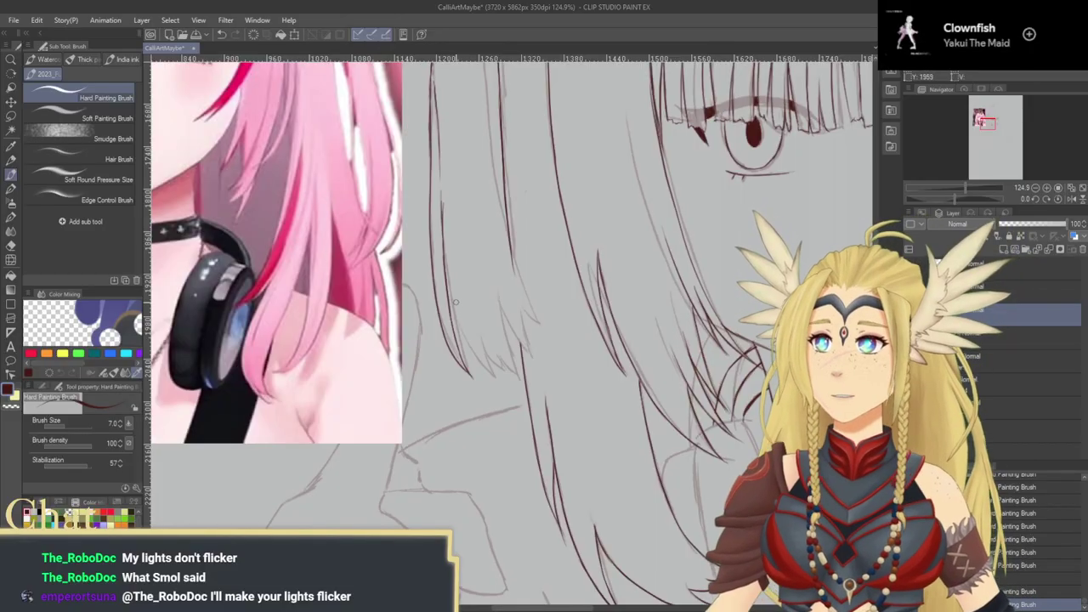
left_click_drag(457, 322, 462, 335)
key("ctrl+z")
left_click_drag(481, 287, 478, 299)
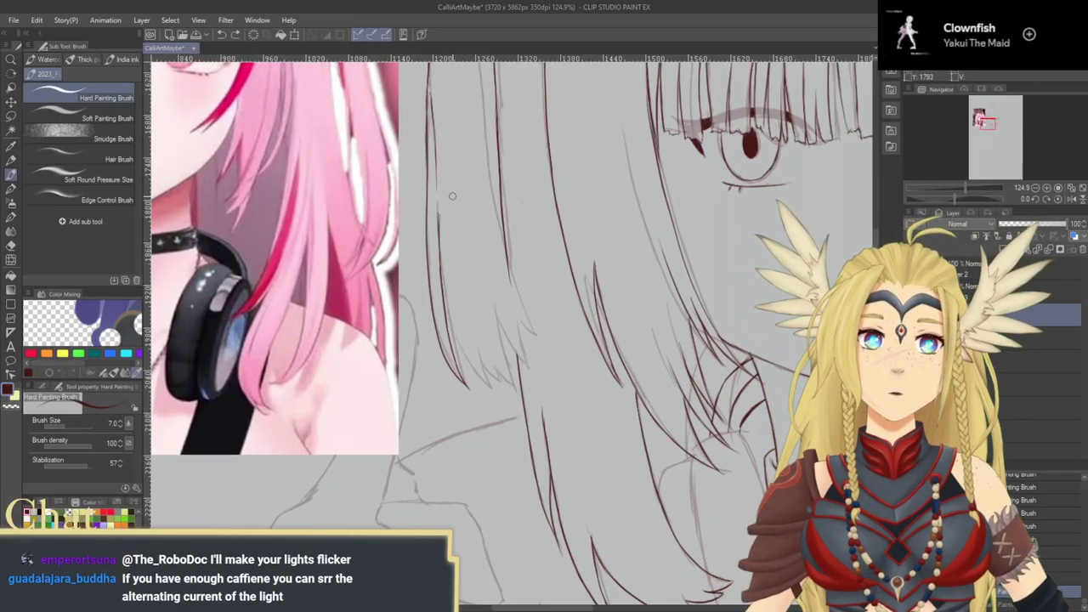
left_click_drag(448, 223, 533, 243)
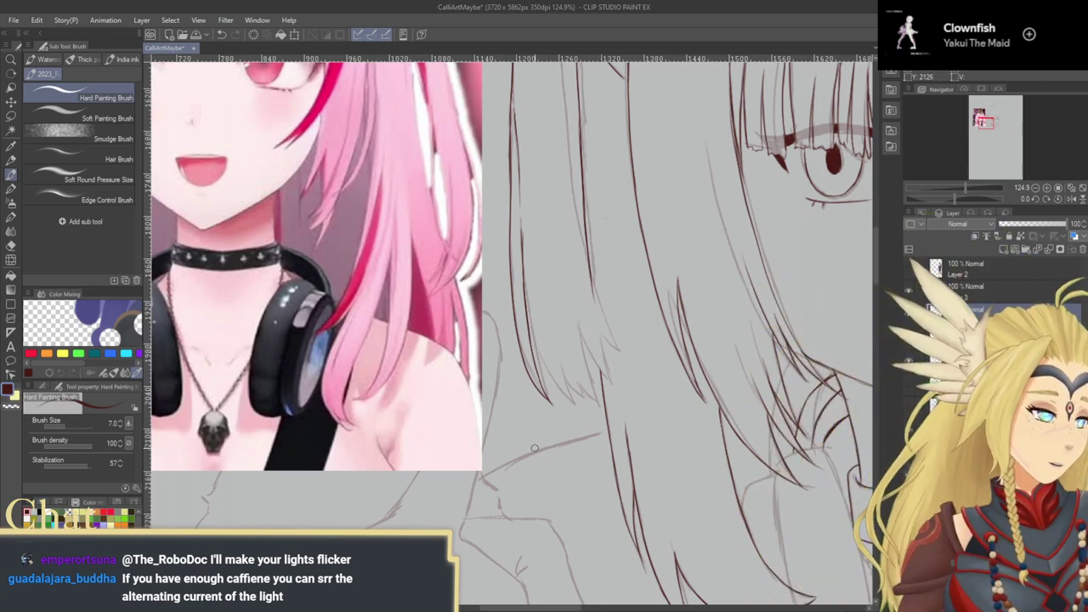
left_click_drag(557, 399, 505, 372)
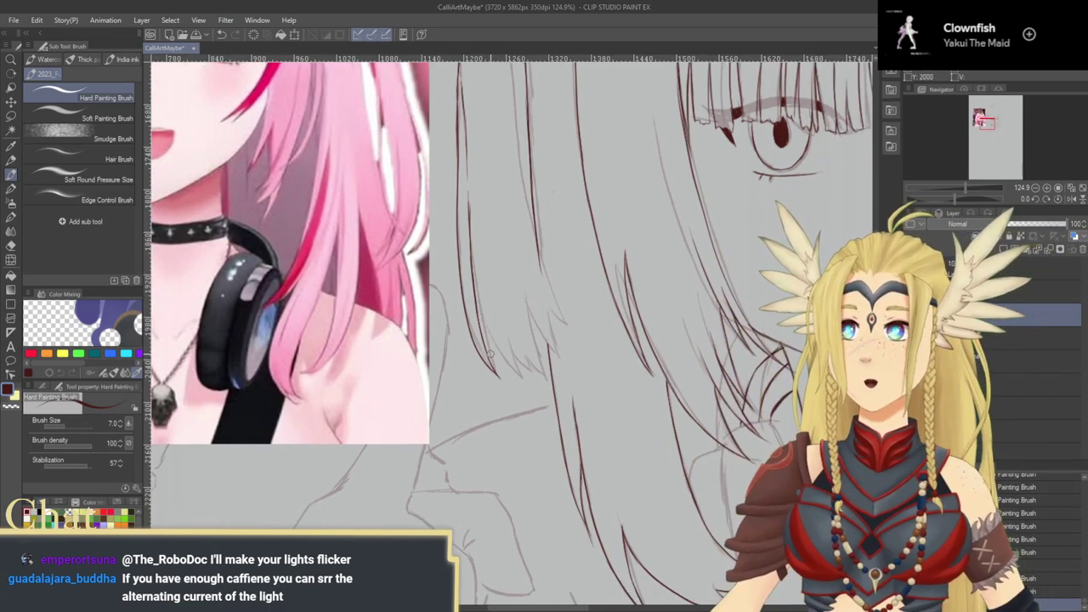
mouse_move(481, 320)
left_mouse_down()
mouse_move(514, 374)
mouse_move(523, 378)
mouse_move(515, 343)
mouse_move(521, 361)
mouse_move(525, 341)
mouse_move(532, 380)
mouse_move(556, 374)
left_mouse_up()
key("ctrl+z")
left_click_drag(539, 328, 547, 361)
mouse_move(537, 301)
left_mouse_down()
mouse_move(543, 333)
mouse_move(570, 366)
mouse_move(563, 333)
left_mouse_up()
left_click_drag(561, 327, 582, 324)
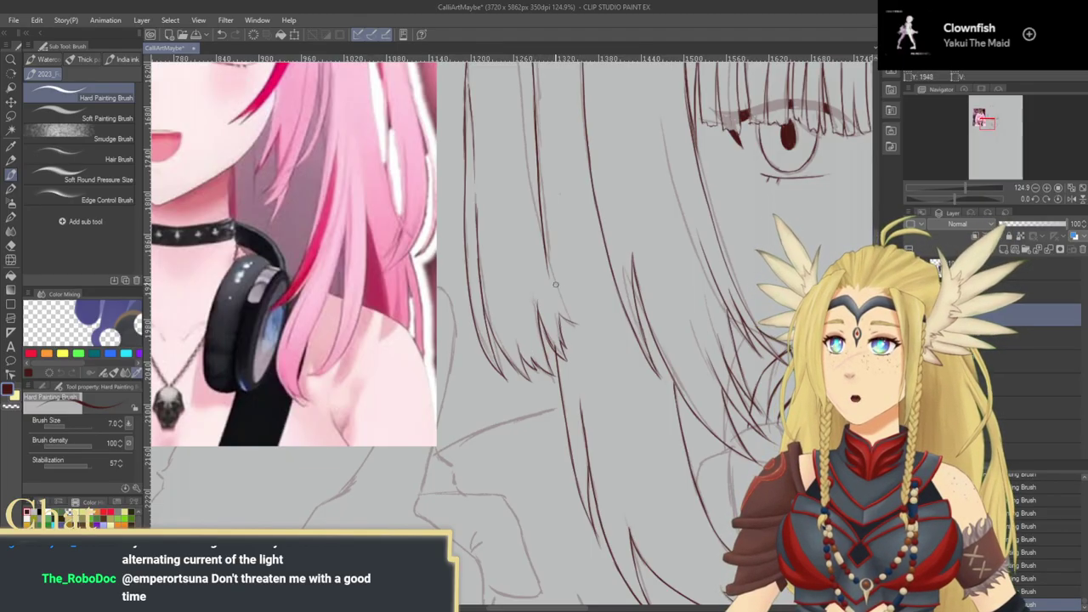
Step: Ink the lower inner edge of the left pigtail down to the jagged tips, retrying the curve until it joins smoothly
left_click_drag(546, 237, 562, 297)
left_click_drag(546, 244, 561, 295)
key("ctrl+z")
key("ctrl+z")
left_click_drag(545, 231, 562, 298)
key("ctrl+z")
left_click_drag(545, 233, 579, 326)
key("ctrl+z")
key("ctrl+z")
left_click_drag(545, 225, 563, 298)
key("ctrl+z")
left_click_drag(544, 221, 579, 324)
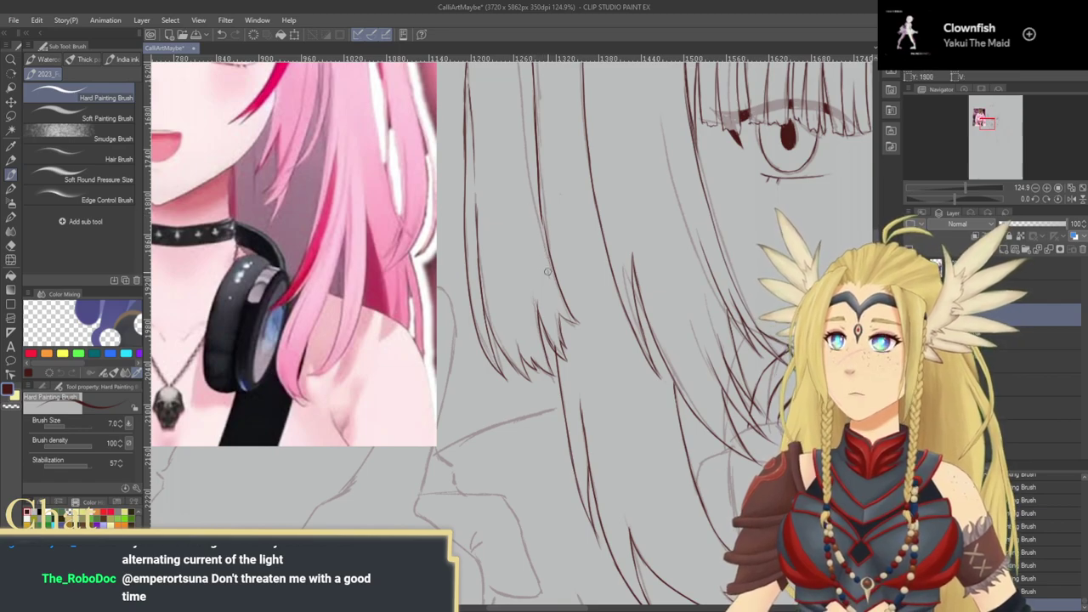
left_click_drag(540, 214, 551, 313)
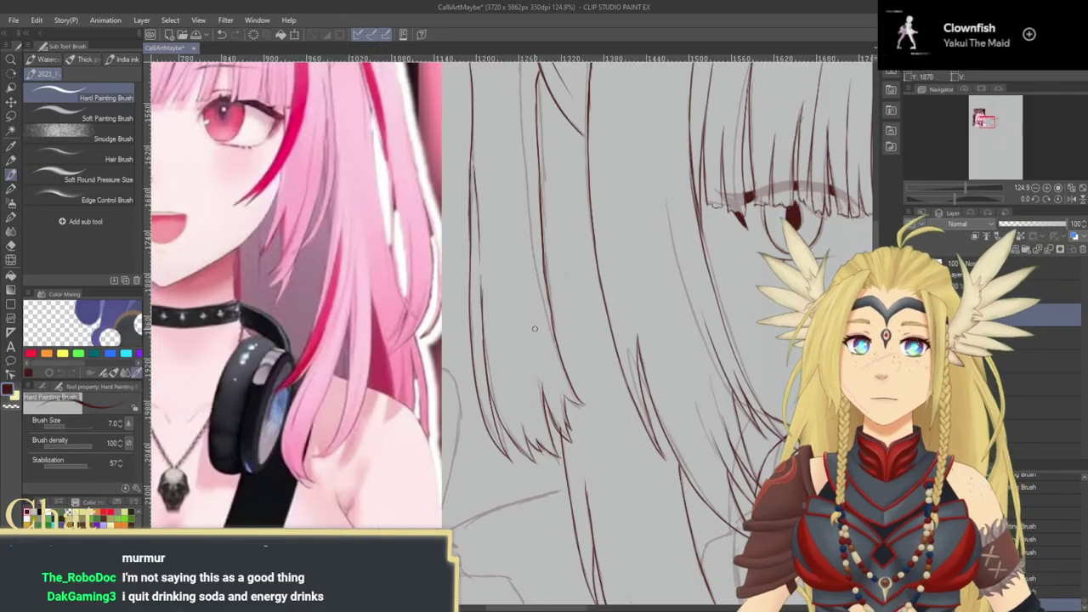
scroll(534, 337, "up", 2)
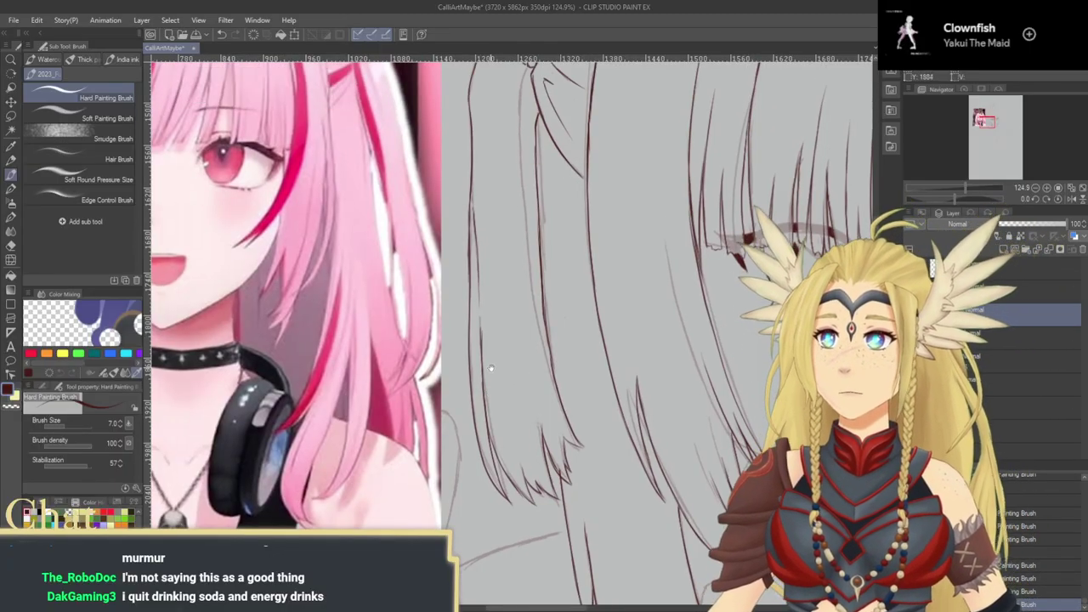
scroll(490, 368, "up", 6)
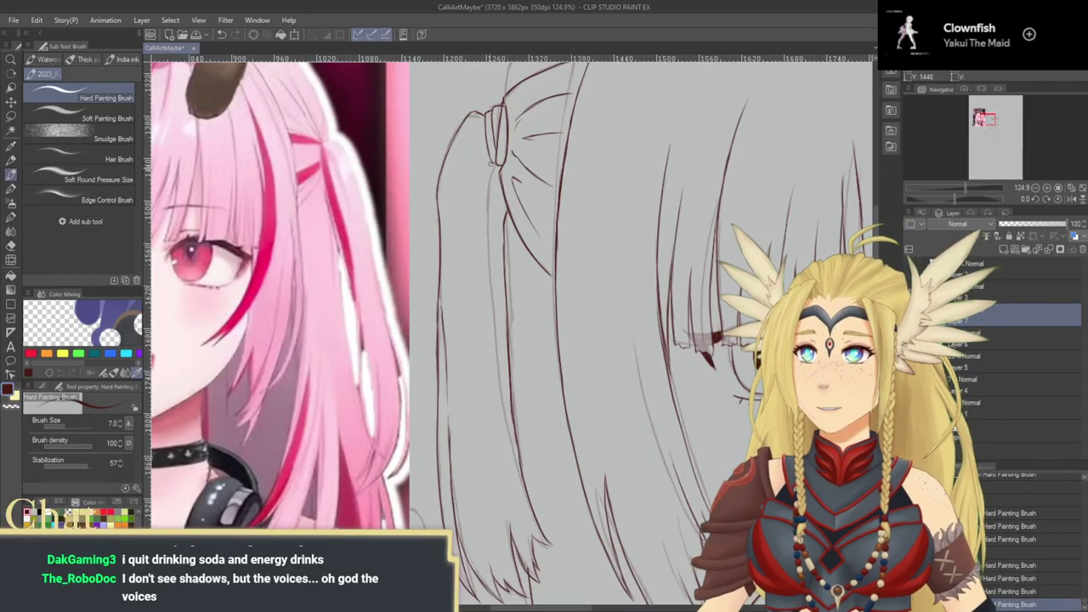
mouse_move(491, 169)
left_mouse_down()
mouse_move(493, 319)
mouse_move(515, 430)
left_mouse_up()
key("ctrl+z")
left_click_drag(506, 334, 502, 291)
mouse_move(484, 167)
left_mouse_down()
mouse_move(483, 233)
mouse_move(484, 183)
mouse_move(482, 219)
mouse_move(482, 202)
mouse_move(460, 222)
mouse_move(494, 183)
left_mouse_up()
key("ctrl+z")
key("ctrl+z")
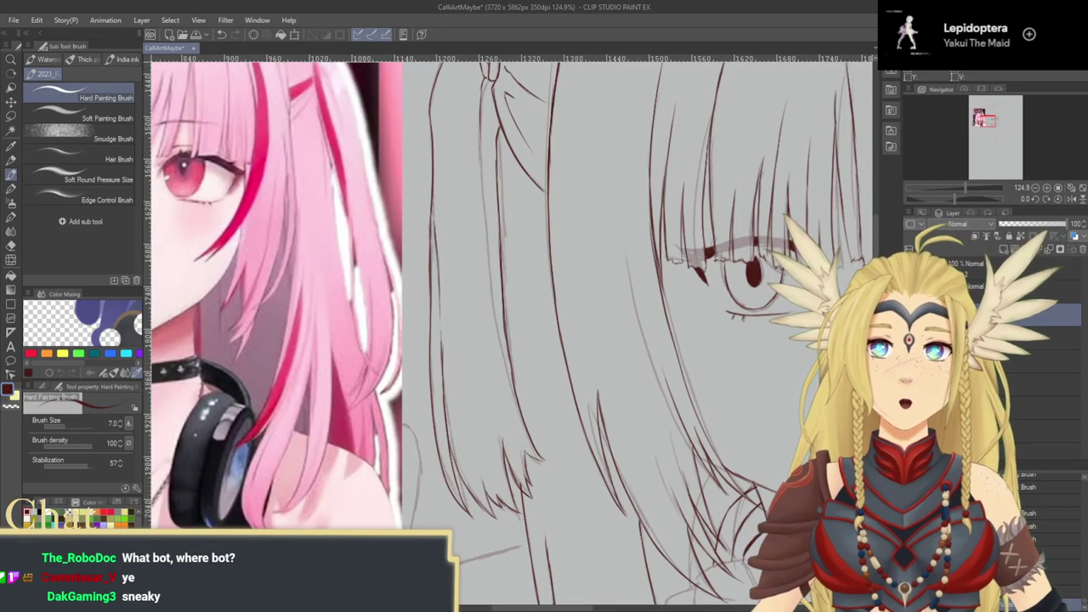
Step: Ink the long inner strand line from below the left hair tie down along the pigtail, correcting its lower part
scroll(603, 387, "up", 3)
left_click_drag(603, 387, 676, 351)
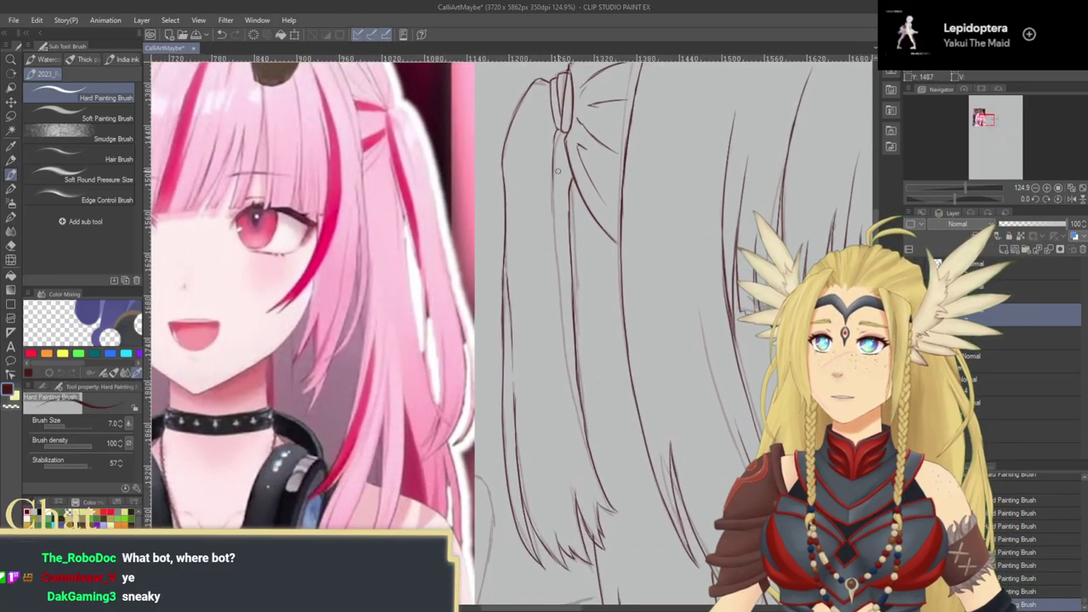
mouse_move(555, 138)
left_mouse_down()
mouse_move(551, 240)
mouse_move(588, 454)
left_mouse_up()
left_click_drag(574, 409, 553, 345)
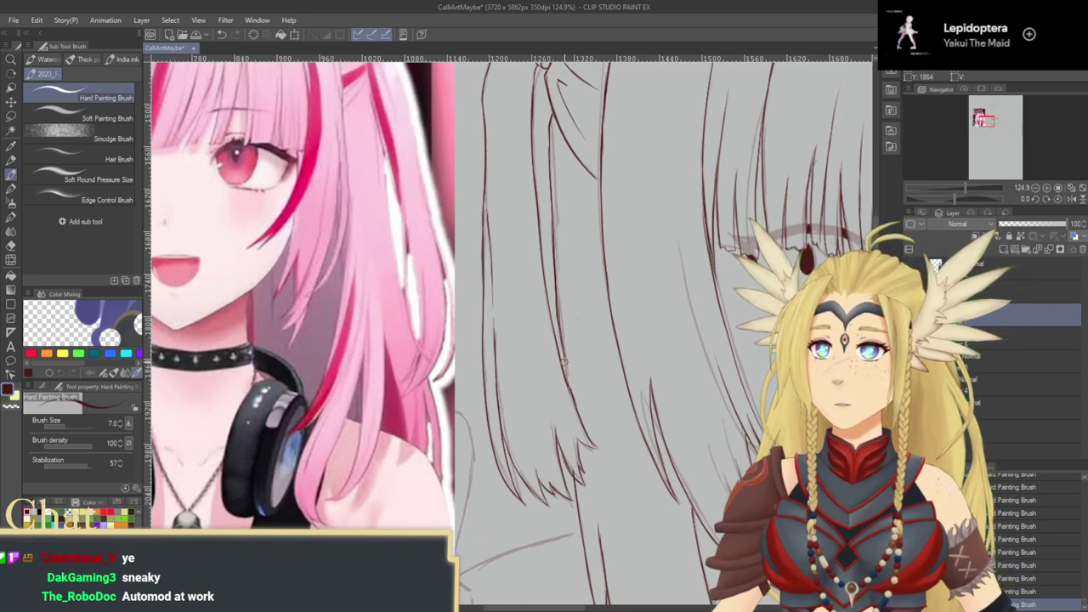
key("ctrl+z")
left_click_drag(555, 300, 559, 327)
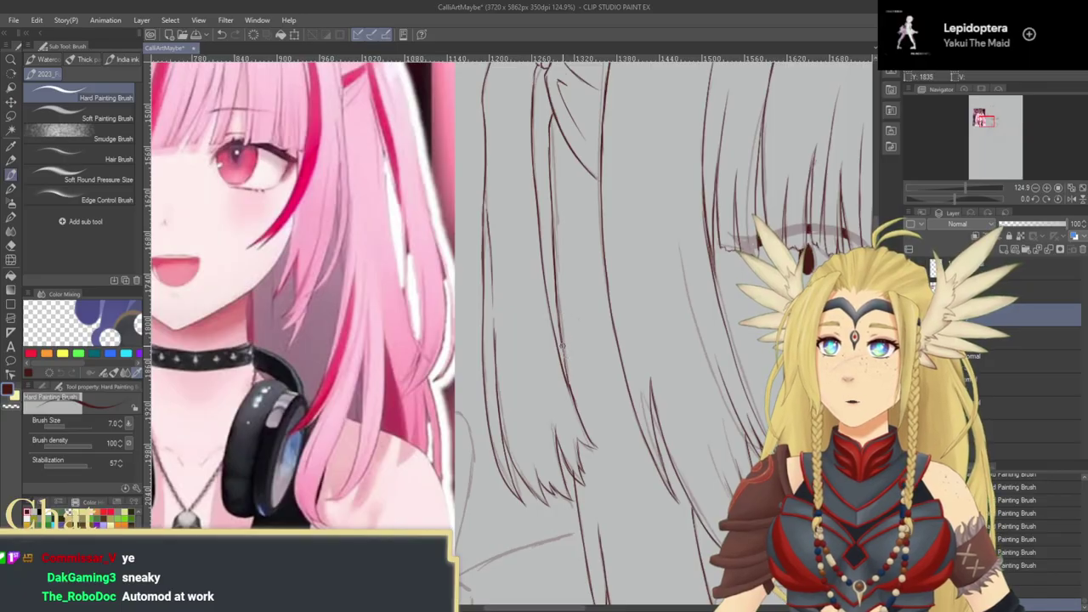
left_click_drag(567, 387, 544, 344)
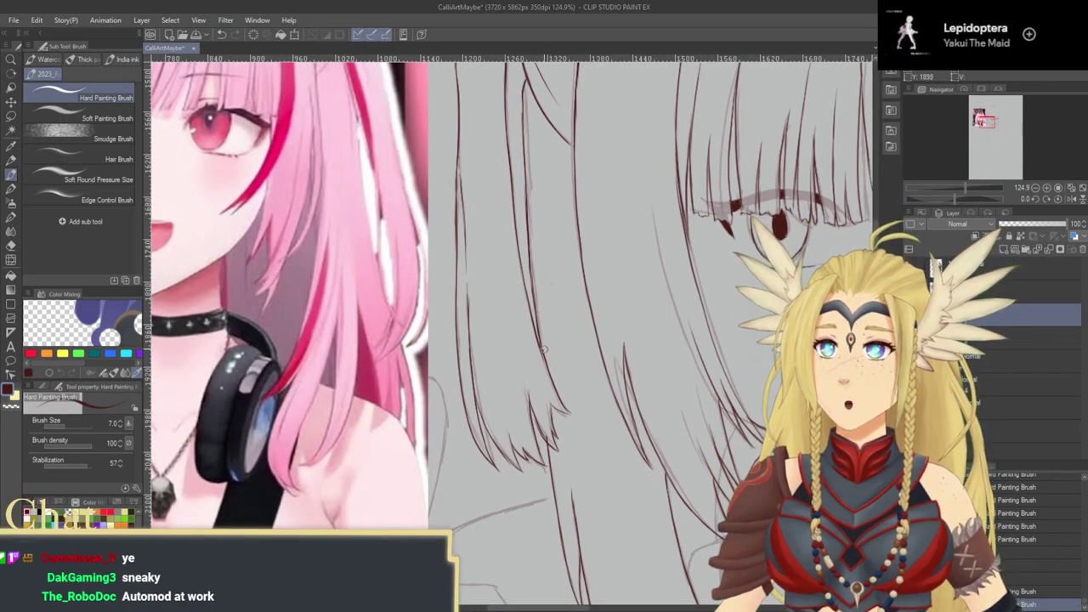
mouse_move(539, 343)
left_mouse_down()
mouse_move(549, 389)
mouse_move(510, 315)
left_mouse_up()
Step: Ink the head outline from the left hair tie up to the shape on top of the head, redoing the curve
mouse_move(559, 430)
left_mouse_down()
mouse_move(500, 341)
mouse_move(325, 327)
left_mouse_up()
left_click_drag(637, 408, 537, 448)
left_click_drag(650, 368, 488, 439)
left_click_drag(604, 316, 580, 499)
left_click_drag(550, 349, 640, 491)
left_click_drag(611, 429, 663, 511)
left_click_drag(666, 416, 710, 481)
left_click_drag(625, 364, 857, 379)
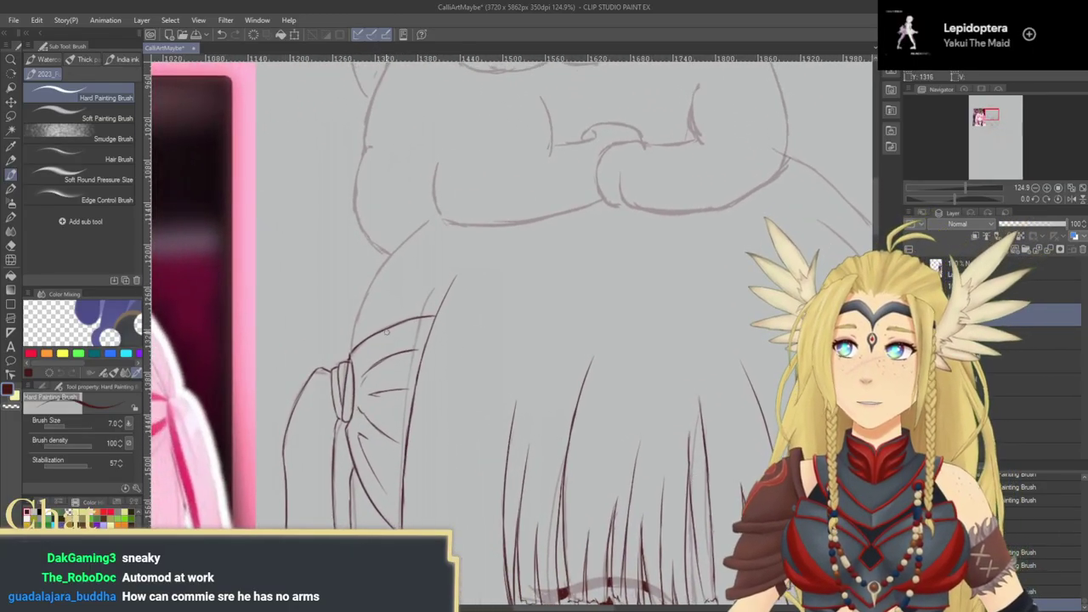
left_click_drag(350, 355, 353, 321)
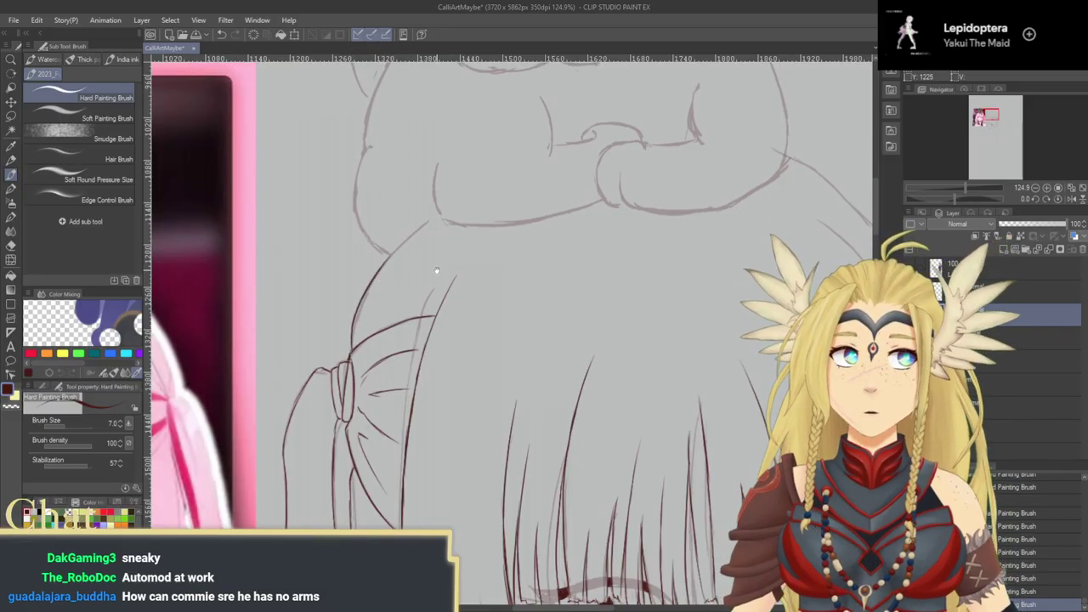
left_click_drag(382, 280, 387, 310)
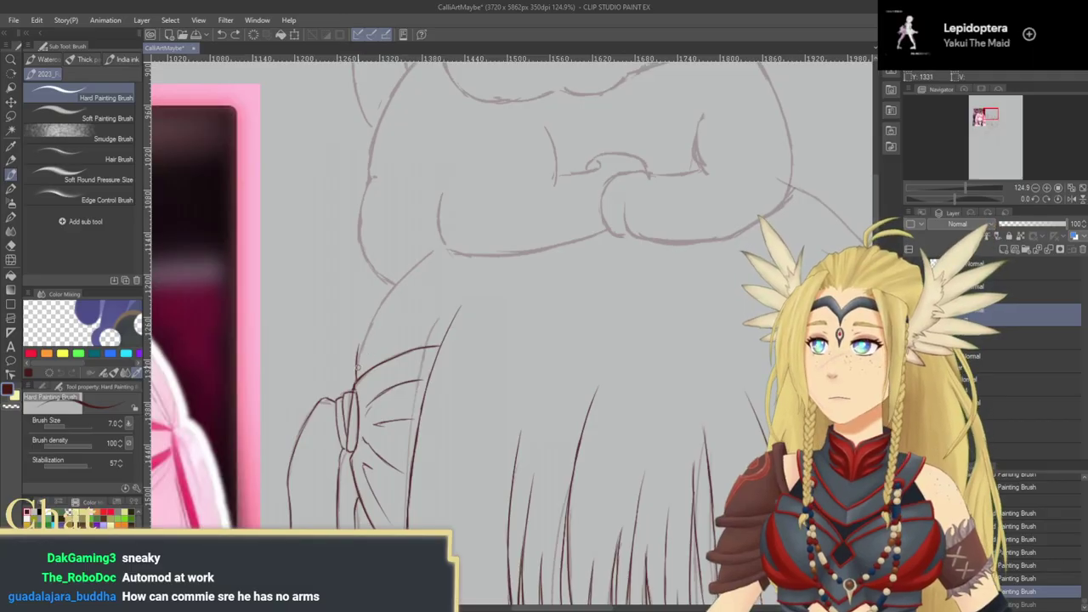
mouse_move(360, 337)
left_mouse_down()
mouse_move(392, 281)
mouse_move(450, 235)
left_mouse_up()
left_click_drag(511, 263, 502, 265)
key("ctrl+z")
key("ctrl+z")
mouse_move(358, 325)
left_mouse_down()
mouse_move(394, 268)
mouse_move(436, 237)
left_mouse_up()
Step: Mirror the canvas view horizontally and ink the head outline from the opposite hair tie up to the shape on the head
mouse_move(826, 261)
left_mouse_down()
mouse_move(471, 278)
mouse_move(397, 257)
left_mouse_up()
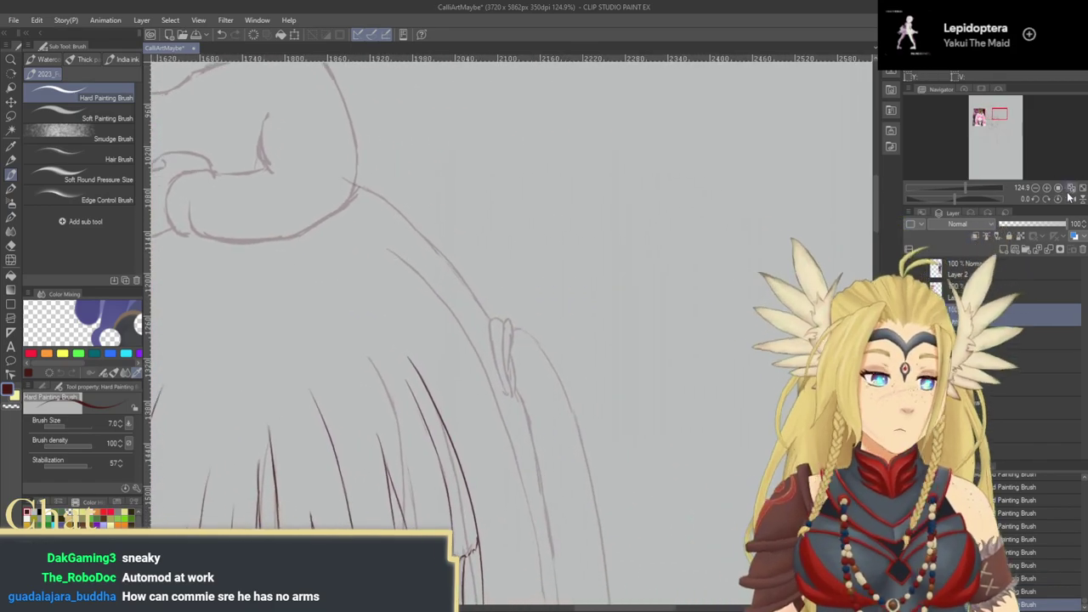
left_click(1071, 199)
mouse_move(574, 303)
left_mouse_down()
mouse_move(545, 338)
mouse_move(529, 320)
mouse_move(590, 260)
left_mouse_up()
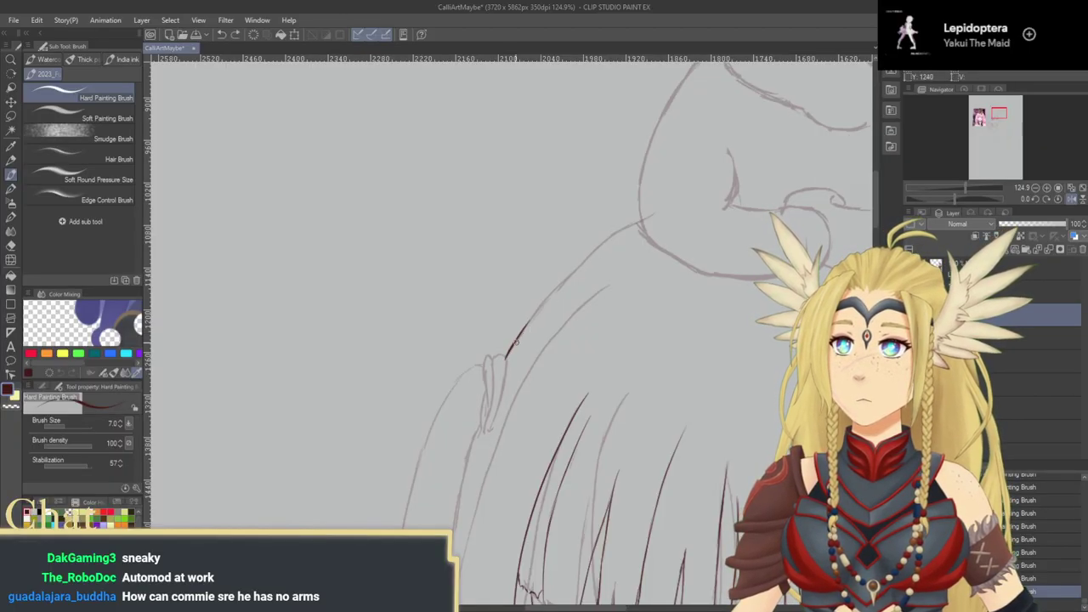
mouse_move(520, 331)
left_mouse_down()
mouse_move(605, 244)
mouse_move(649, 219)
left_mouse_up()
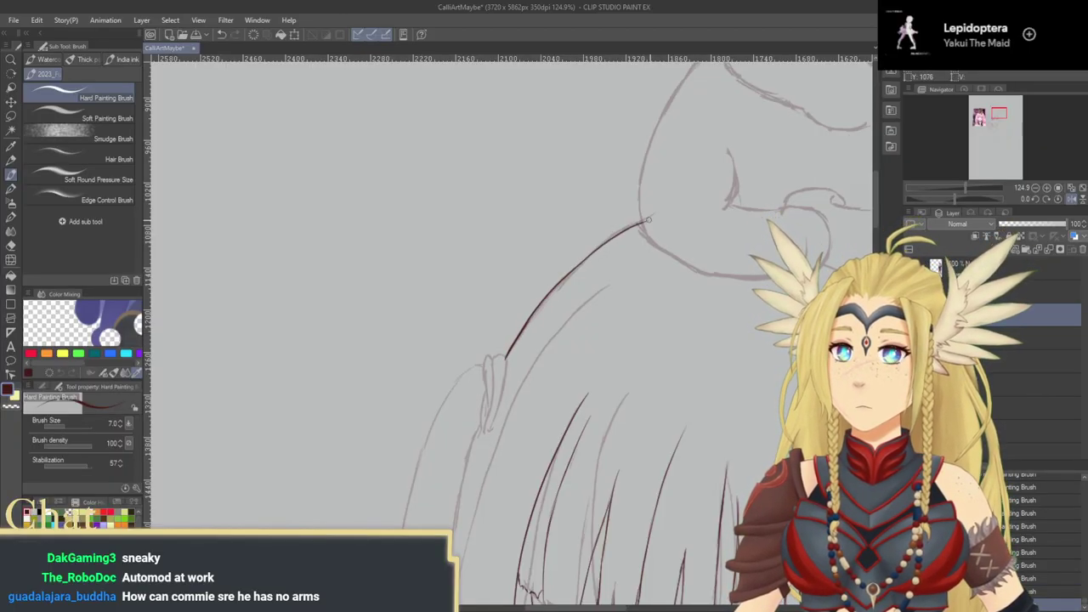
Step: Ink the opposite hair tie as narrow looped bands over the sketch, closing its lower end
mouse_move(513, 425)
left_mouse_down()
mouse_move(568, 315)
mouse_move(522, 260)
left_mouse_up()
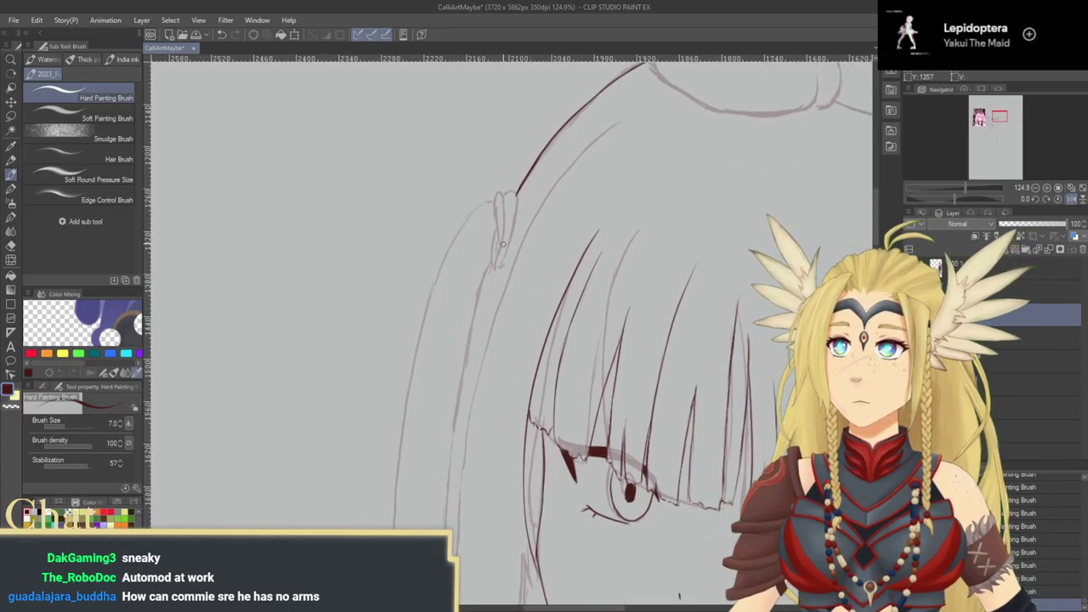
mouse_move(503, 198)
left_mouse_down()
mouse_move(494, 264)
mouse_move(501, 192)
left_mouse_up()
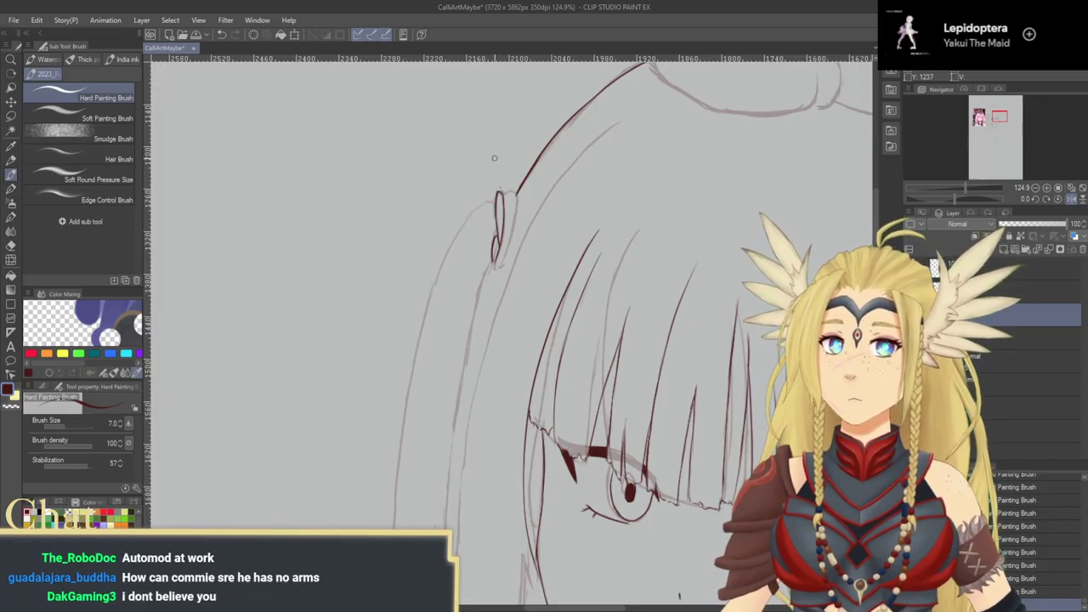
mouse_move(503, 197)
left_mouse_down()
mouse_move(517, 209)
mouse_move(502, 270)
left_mouse_up()
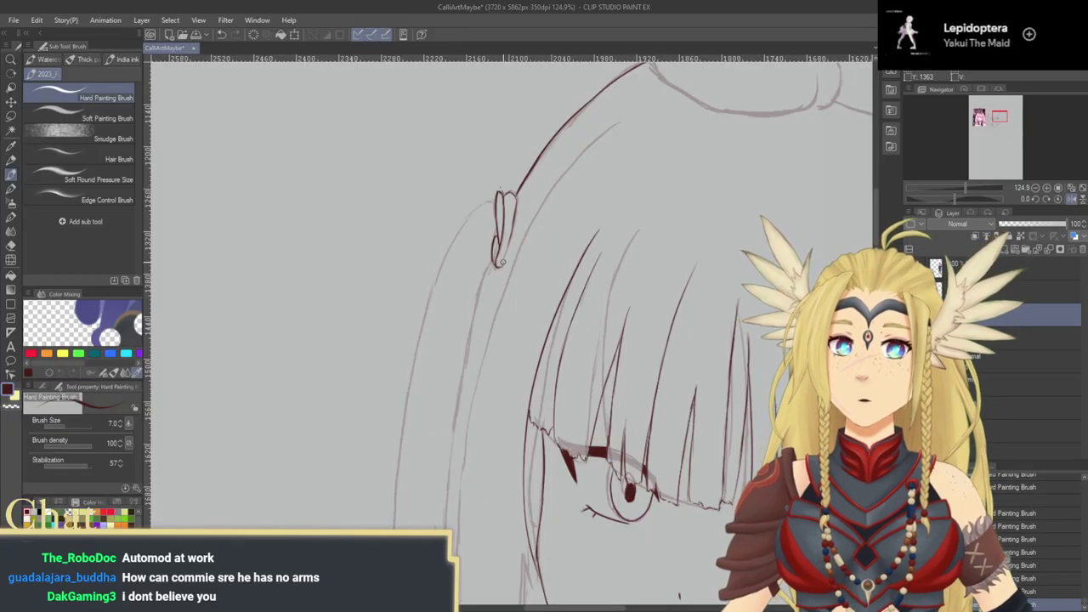
left_click_drag(506, 249, 499, 267)
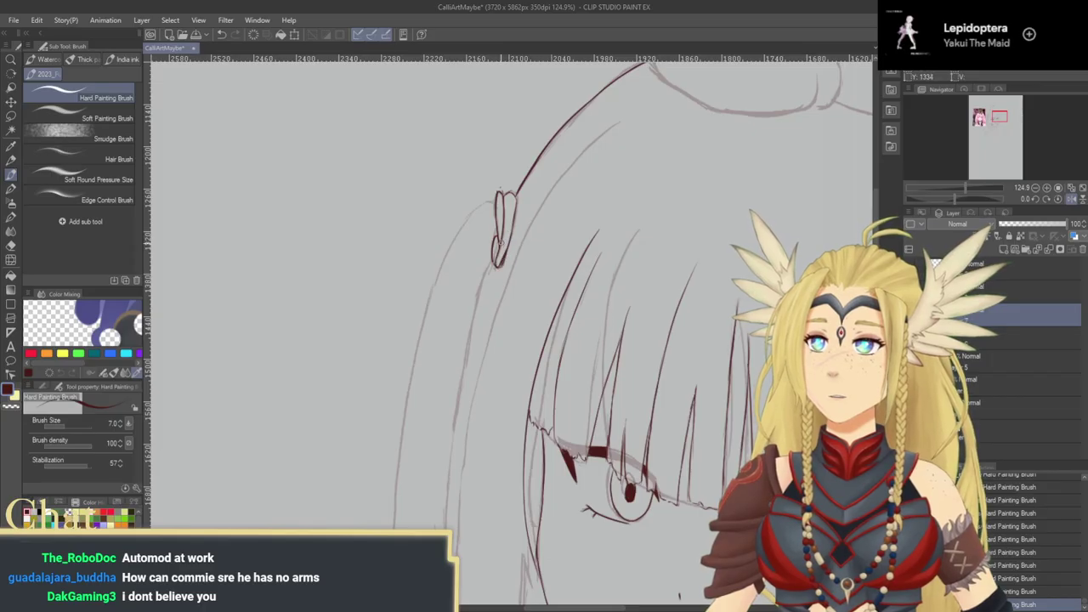
Step: Flip the canvas view back and ink the strand line running down from the new hair tie, redoing strokes for a smoother curve
mouse_move(504, 248)
left_mouse_down()
mouse_move(500, 261)
mouse_move(472, 238)
mouse_move(418, 239)
left_mouse_up()
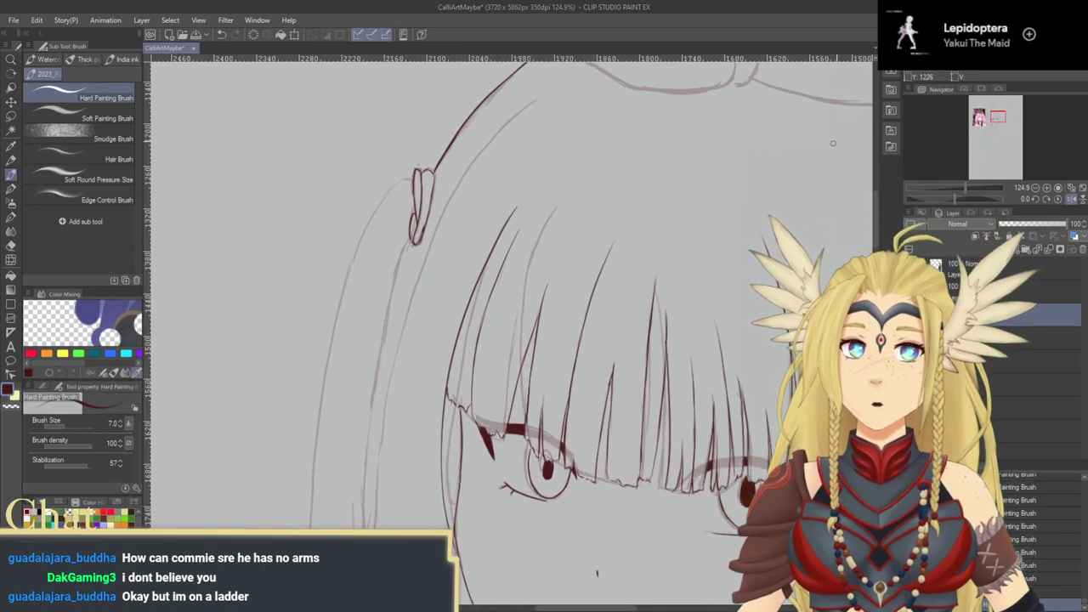
left_click(1071, 198)
mouse_move(742, 275)
left_mouse_down()
mouse_move(699, 266)
mouse_move(522, 172)
mouse_move(561, 311)
left_mouse_up()
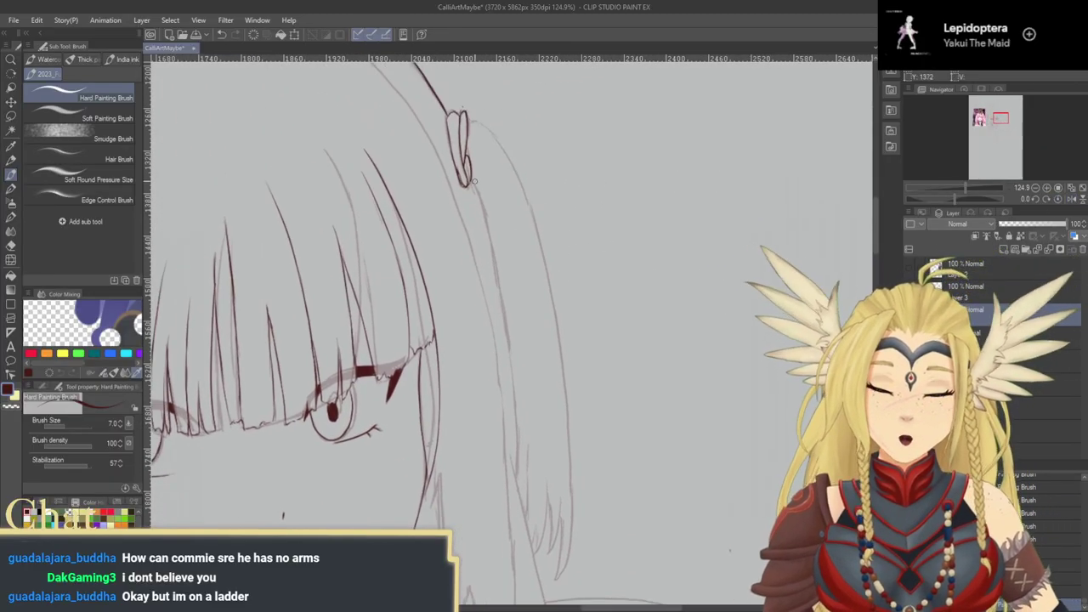
left_click_drag(472, 181, 515, 386)
key("ctrl+z")
left_click_drag(472, 180, 512, 386)
mouse_move(529, 452)
left_mouse_down()
mouse_move(535, 297)
mouse_move(534, 381)
left_mouse_up()
key("ctrl+z")
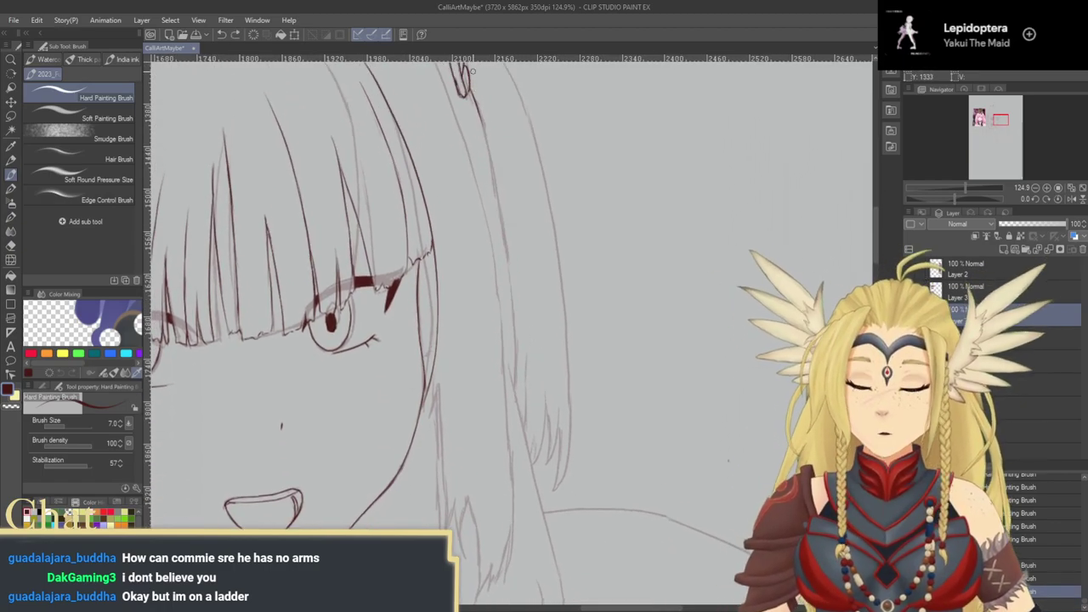
Step: Extend the long outer strand line down past the shoulder into a curved pointed tip, with an inner line splitting the end
mouse_move(468, 85)
left_mouse_down()
mouse_move(513, 254)
mouse_move(517, 393)
left_mouse_up()
scroll(482, 224, "down", 2)
mouse_move(481, 258)
left_mouse_down()
mouse_move(495, 333)
mouse_move(460, 149)
mouse_move(512, 386)
mouse_move(521, 509)
mouse_move(493, 583)
left_mouse_up()
key("ctrl+z")
scroll(493, 582, "down", 3)
mouse_move(504, 248)
left_mouse_down()
mouse_move(524, 346)
mouse_move(508, 421)
left_mouse_up()
left_click_drag(588, 342, 613, 340)
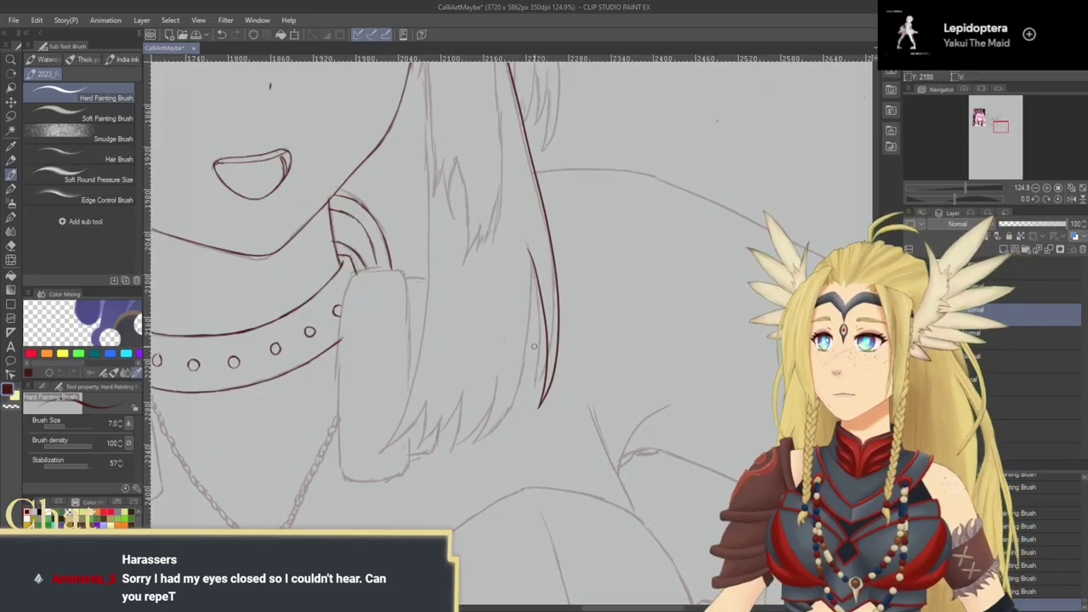
Step: Ink the first jagged hair tips along the bottom of the long lock beside its outer point, redoing unsatisfactory strokes
left_click_drag(526, 330, 595, 342)
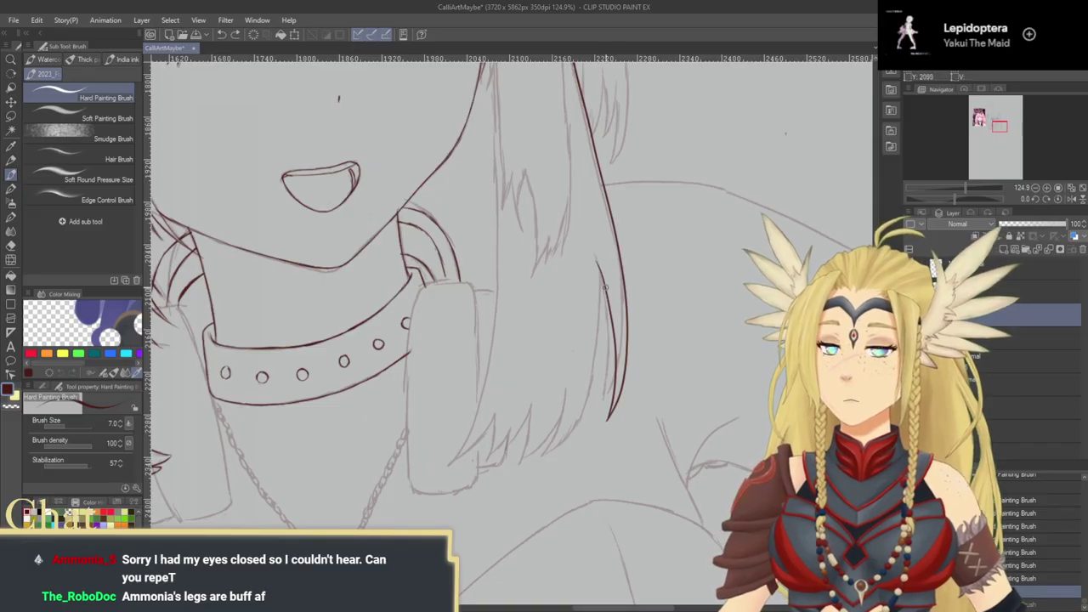
mouse_move(603, 293)
left_mouse_down()
mouse_move(593, 410)
mouse_move(572, 450)
mouse_move(582, 409)
mouse_move(572, 449)
mouse_move(580, 421)
mouse_move(531, 454)
mouse_move(559, 428)
mouse_move(550, 453)
mouse_move(567, 437)
mouse_move(558, 448)
mouse_move(581, 416)
mouse_move(575, 449)
mouse_move(617, 440)
left_mouse_up()
key("ctrl+z")
key("ctrl+z")
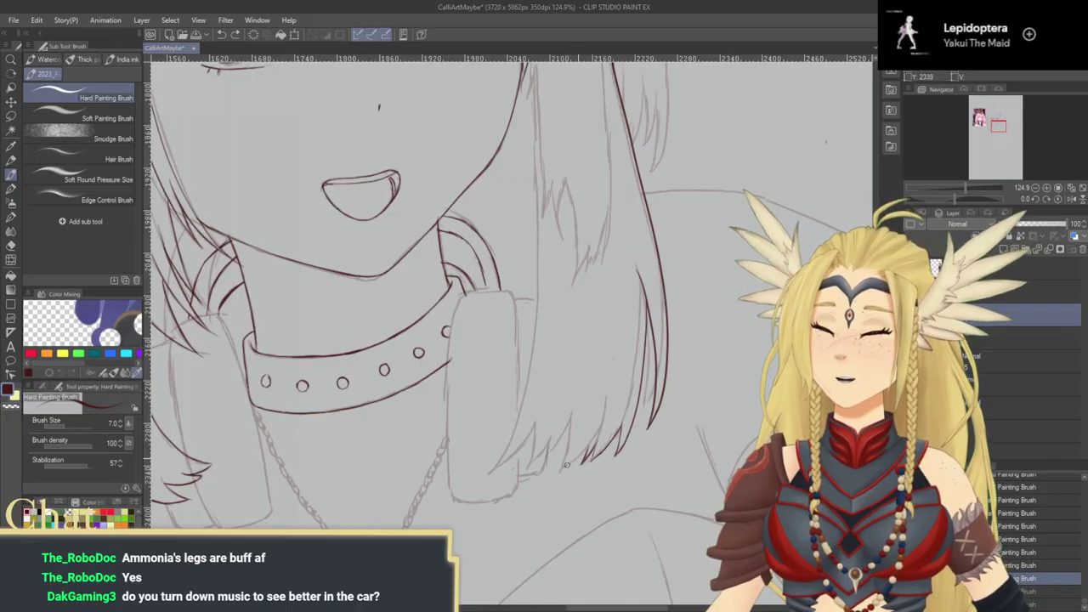
mouse_move(561, 466)
left_mouse_down()
mouse_move(570, 418)
mouse_move(562, 468)
left_mouse_up()
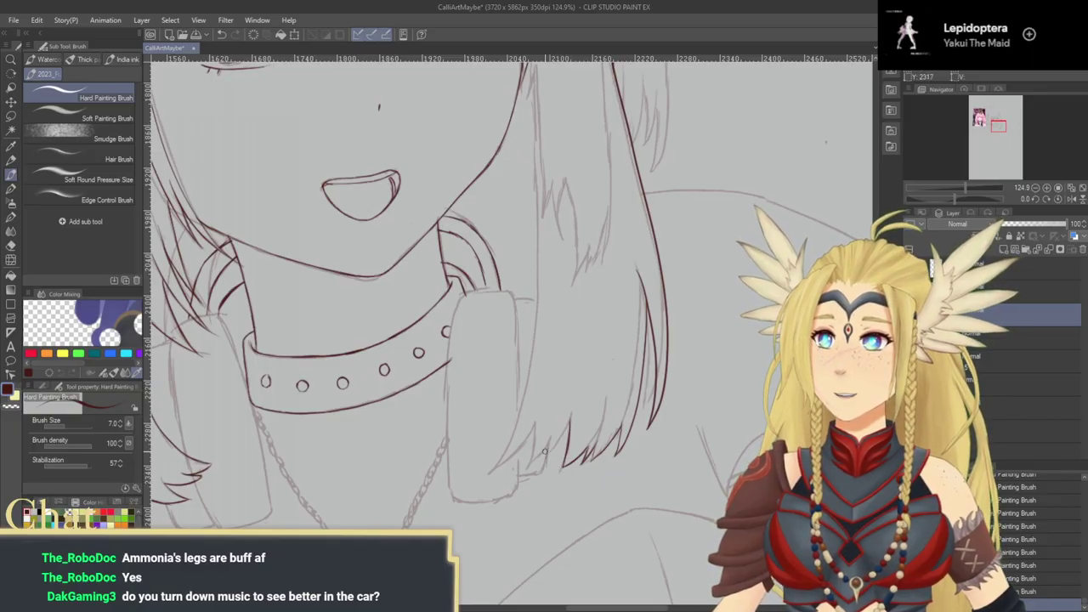
Step: Continue the jagged tips across the lock's bottom edge toward the neck, reworking the innermost strokes
mouse_move(544, 460)
left_mouse_down()
mouse_move(571, 417)
mouse_move(539, 466)
left_mouse_up()
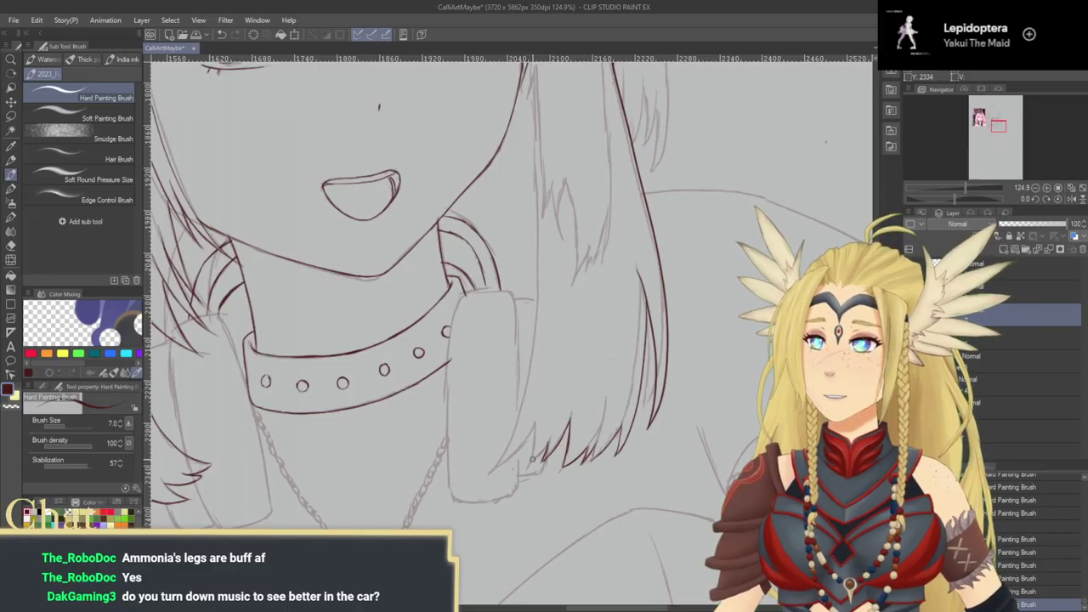
mouse_move(531, 464)
left_mouse_down()
mouse_move(550, 440)
mouse_move(532, 457)
mouse_move(532, 447)
mouse_move(532, 463)
left_mouse_up()
key("ctrl+z")
key("ctrl+z")
key("ctrl+z")
key("ctrl+z")
key("ctrl+z")
mouse_move(535, 425)
left_mouse_down()
mouse_move(529, 460)
mouse_move(531, 450)
mouse_move(578, 456)
left_mouse_up()
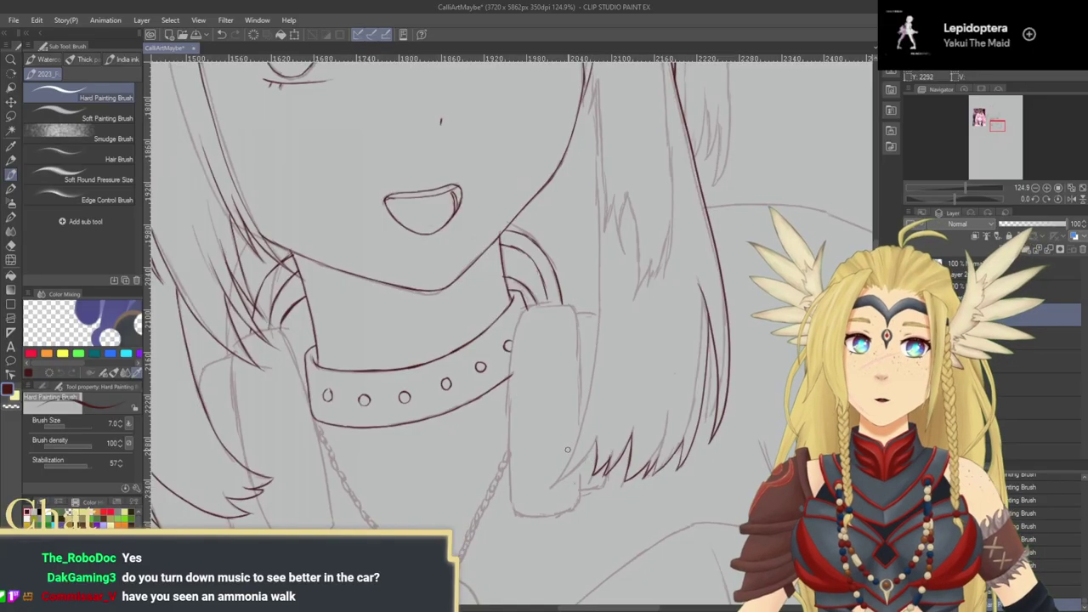
Step: Ink the lock's long inner edge from beside the cheek down to the innermost tip, redoing the line once
left_click_drag(570, 347, 543, 402)
left_click_drag(568, 142, 565, 344)
key("ctrl+z")
left_click_drag(573, 254, 573, 239)
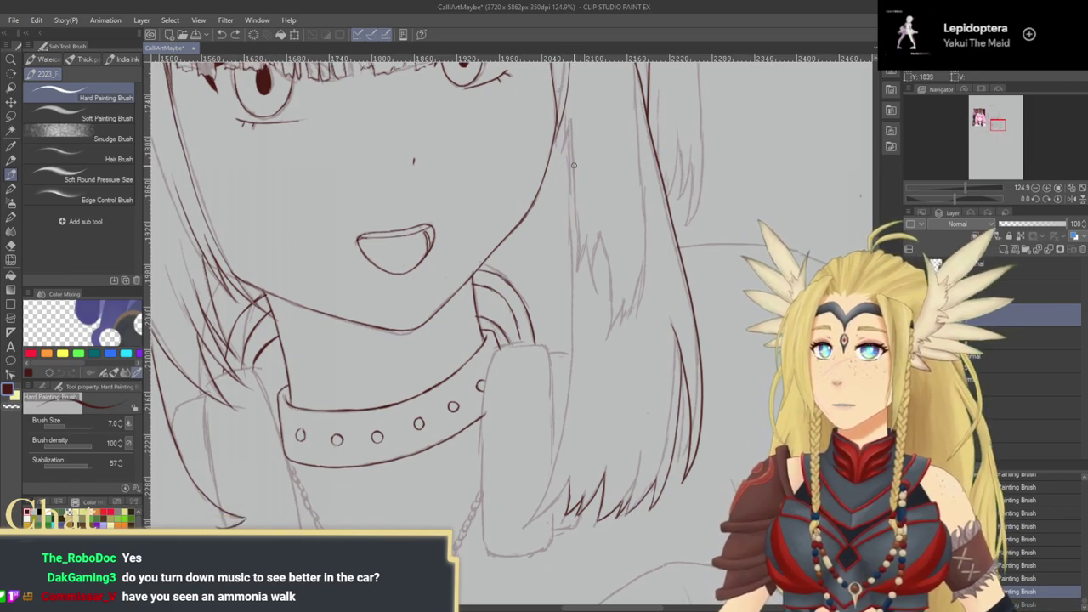
mouse_move(568, 127)
left_mouse_down()
mouse_move(568, 411)
mouse_move(549, 482)
mouse_move(521, 522)
mouse_move(566, 490)
left_mouse_up()
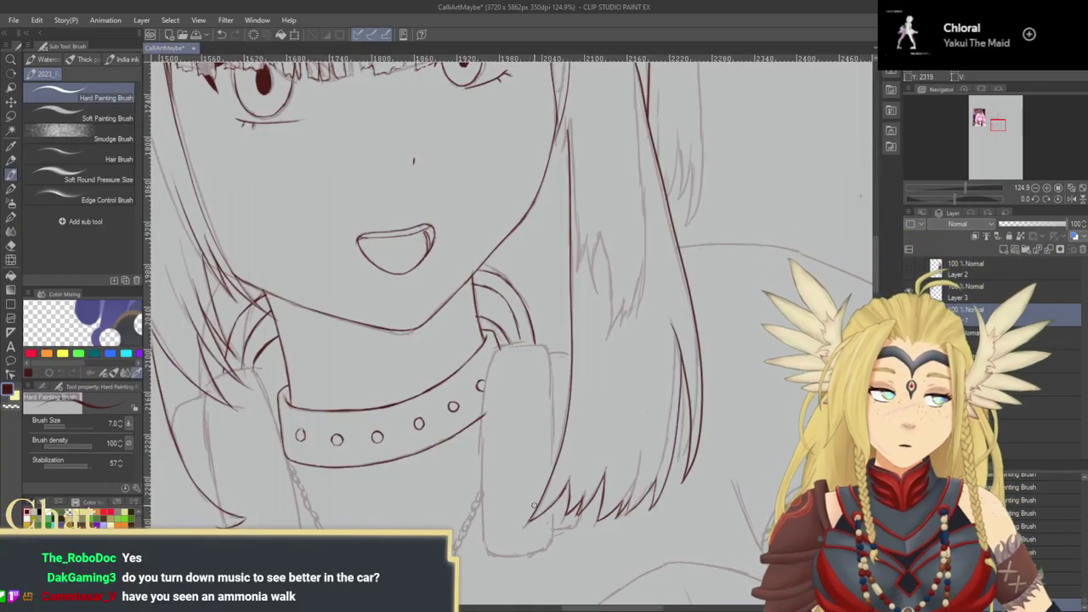
Step: Ink the small pointed strand beside the ear and start the jagged ends of the shorter lock next to the chin
scroll(596, 324, "up", 5)
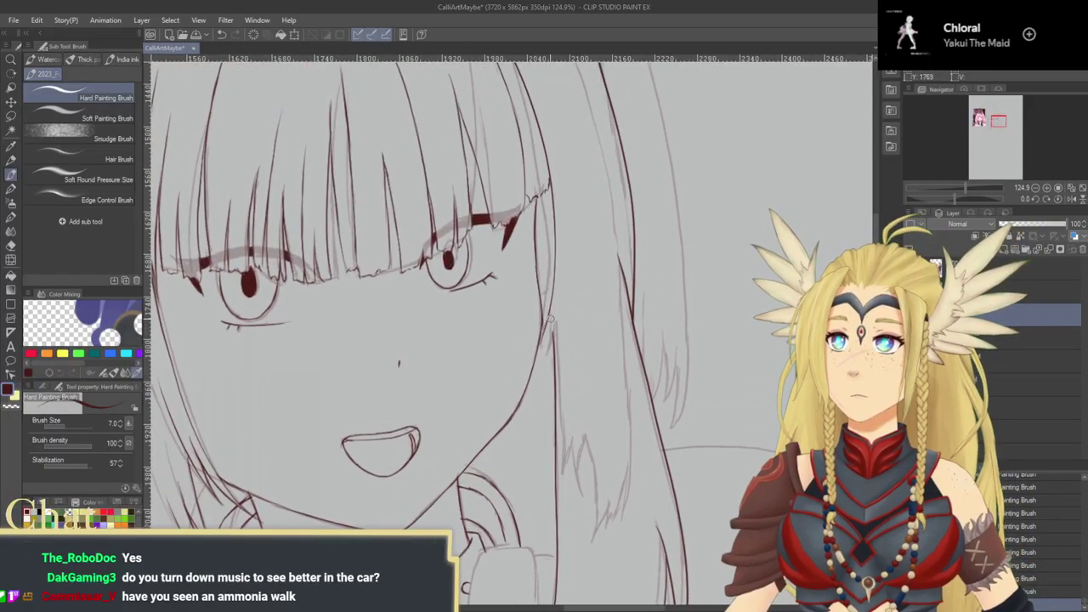
scroll(629, 330, "up", 2)
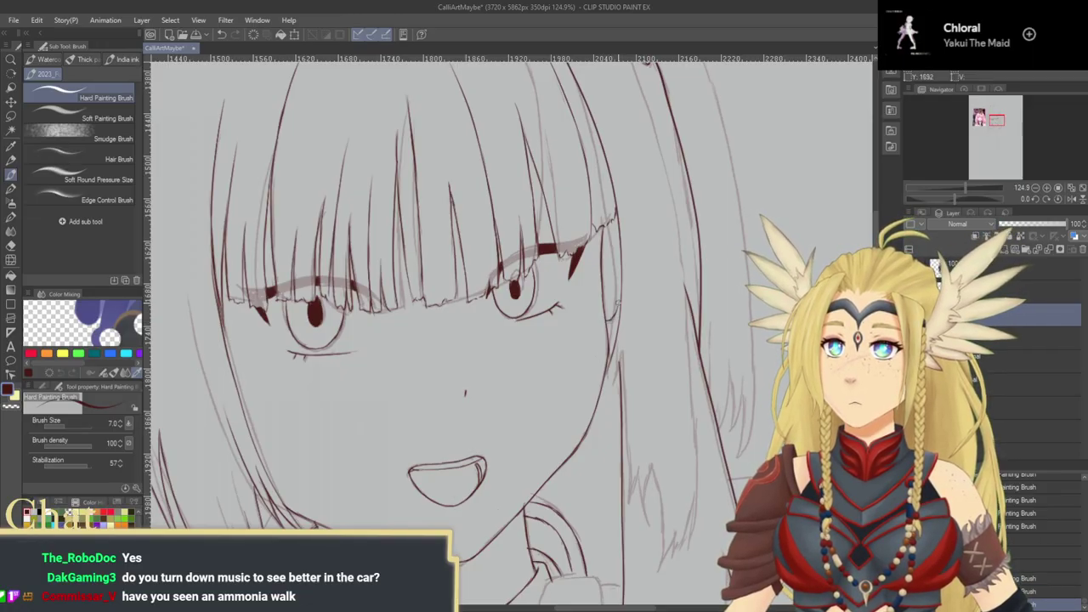
left_click_drag(621, 297, 620, 304)
mouse_move(622, 267)
left_mouse_down()
mouse_move(605, 361)
mouse_move(596, 256)
left_mouse_up()
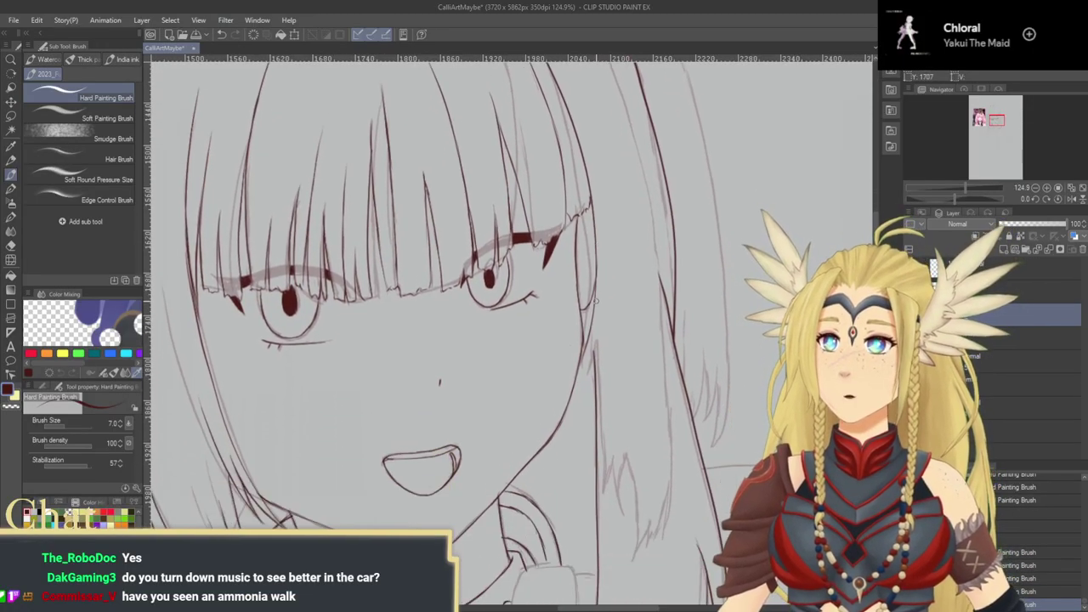
mouse_move(589, 341)
left_mouse_down()
mouse_move(587, 386)
mouse_move(595, 350)
mouse_move(596, 379)
mouse_move(596, 256)
mouse_move(584, 267)
mouse_move(572, 393)
mouse_move(588, 413)
mouse_move(594, 376)
mouse_move(599, 437)
mouse_move(610, 421)
mouse_move(612, 454)
mouse_move(639, 388)
left_mouse_up()
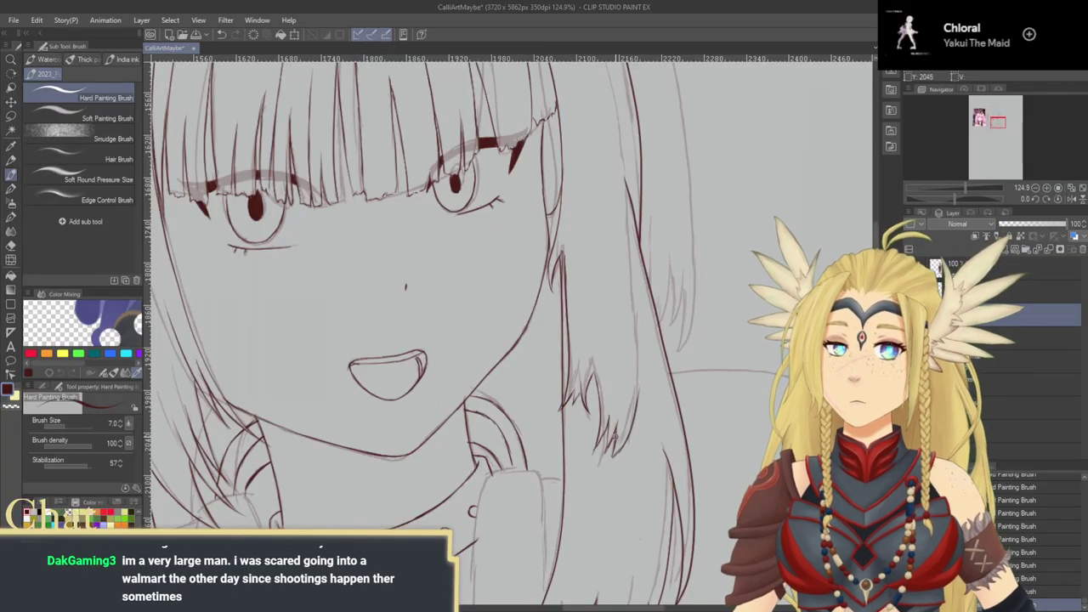
left_click_drag(615, 436, 610, 447)
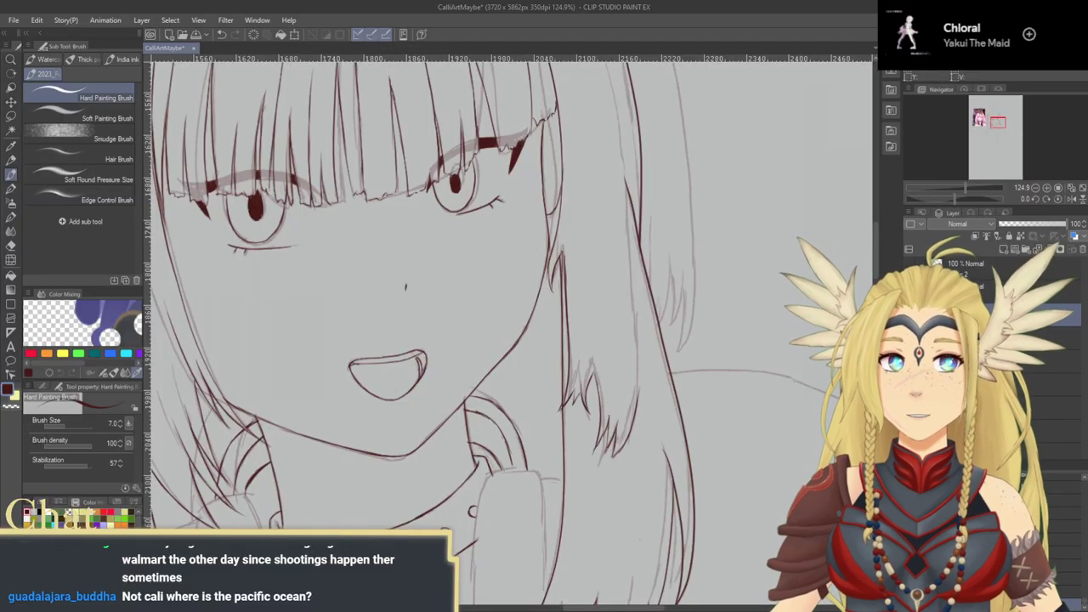
Step: Rework and fill in the remaining jagged tips of the shorter lock beside the chin
left_click_drag(607, 365, 630, 377)
key("ctrl+z")
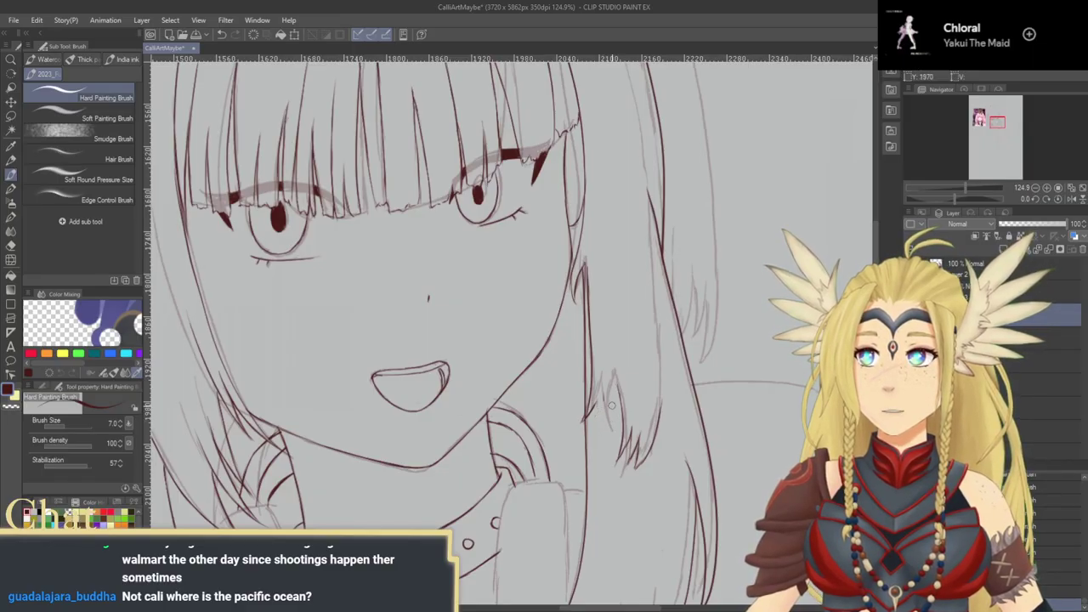
left_click_drag(619, 413, 590, 456)
mouse_move(607, 390)
left_mouse_down()
mouse_move(600, 445)
mouse_move(607, 417)
mouse_move(601, 435)
left_mouse_up()
left_click_drag(598, 392, 580, 425)
left_click_drag(605, 387, 585, 419)
mouse_move(605, 383)
left_mouse_down()
mouse_move(593, 411)
mouse_move(600, 403)
left_mouse_up()
Step: Zoom out to 100% and ink the long side strand from the head above the hair tie down to the shorter lock's tips
scroll(619, 388, "up", 3)
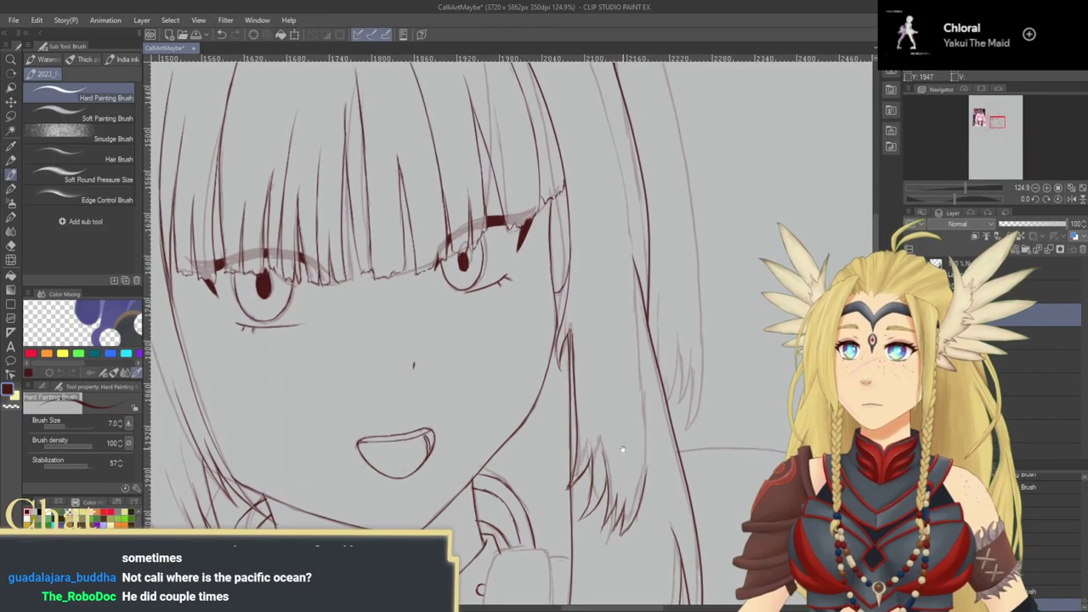
left_click_drag(546, 225, 502, 157)
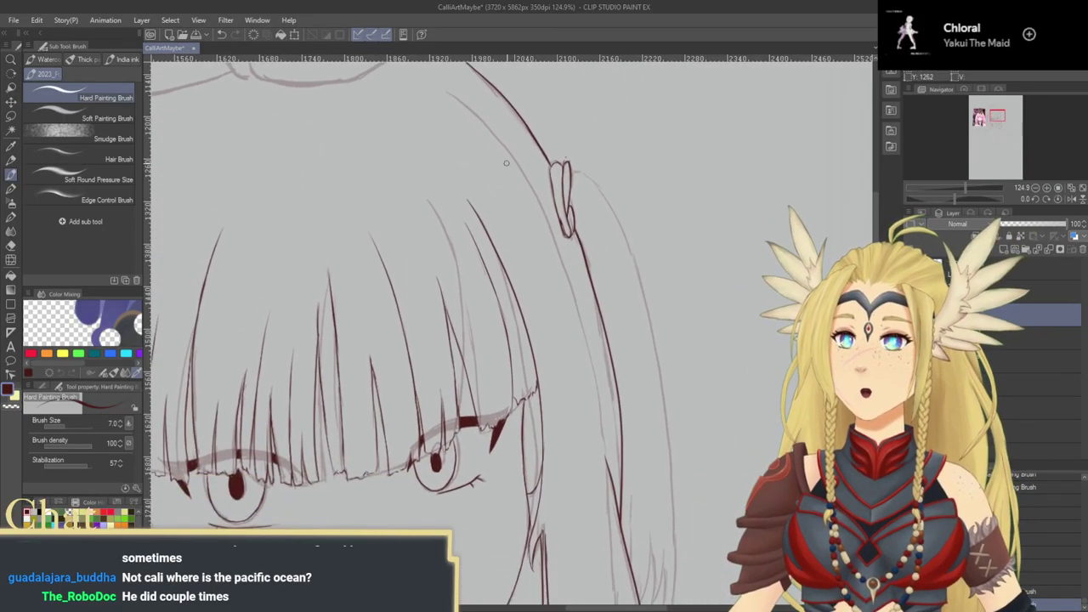
left_click(1035, 188)
left_click_drag(714, 302, 671, 317)
scroll(671, 317, "down", 1)
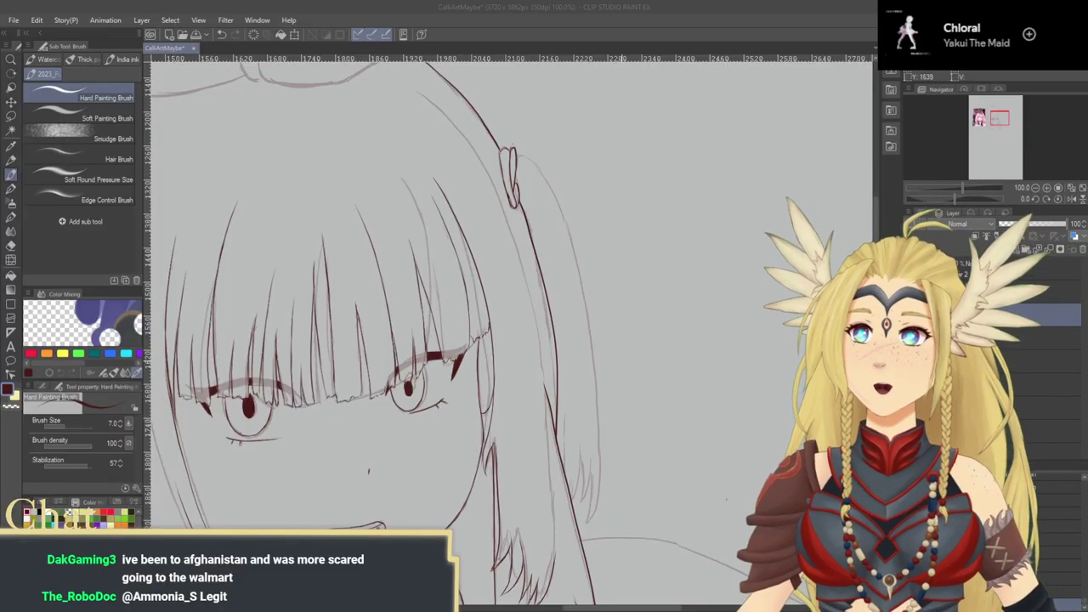
left_click(613, 255)
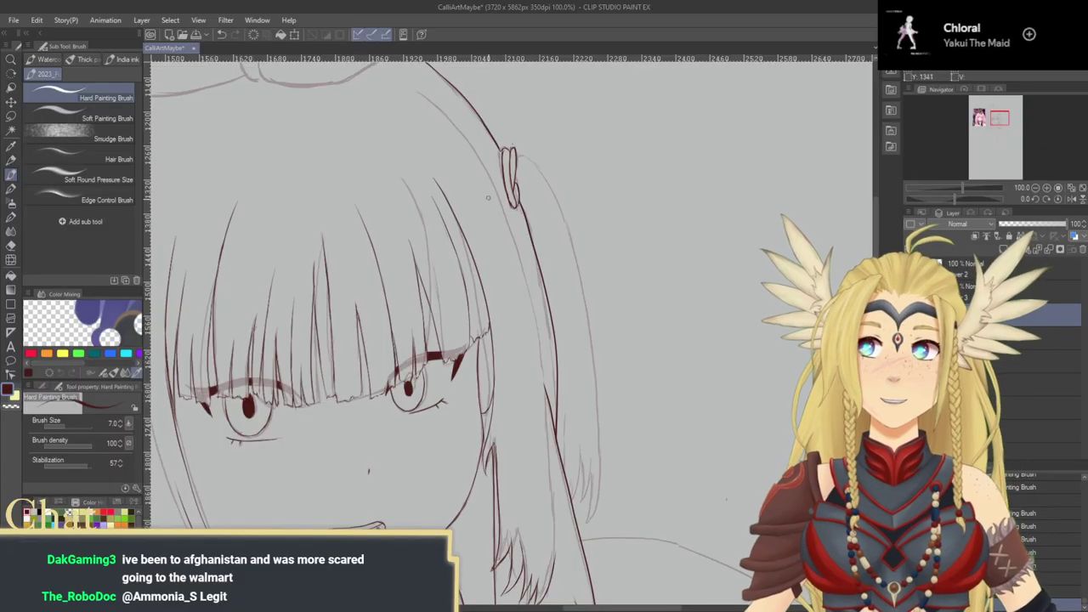
left_click_drag(586, 382, 537, 352)
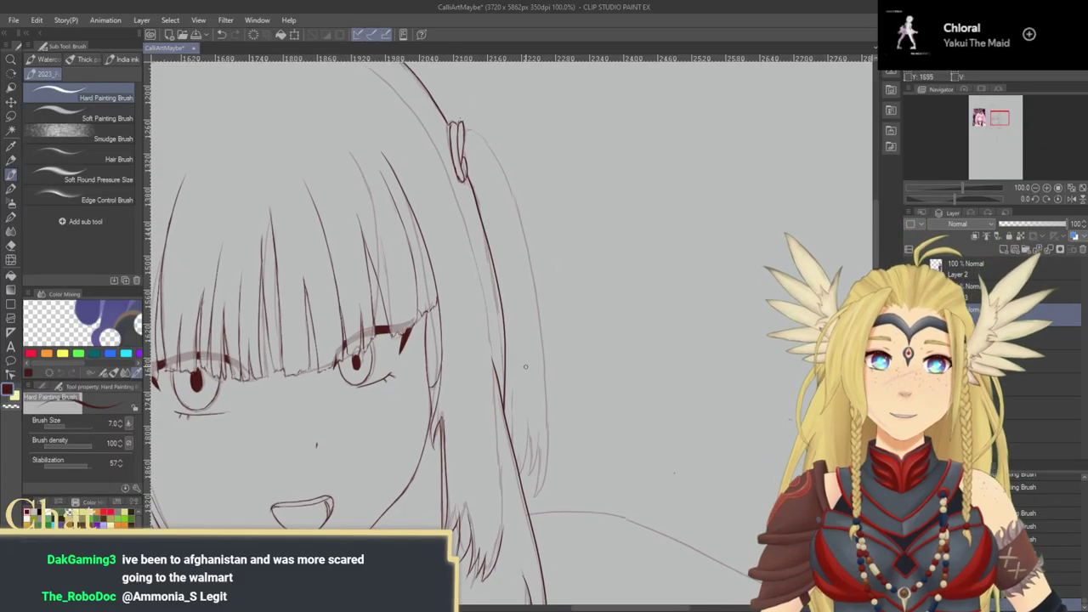
left_click_drag(527, 287, 601, 320)
mouse_move(455, 113)
left_mouse_down()
mouse_move(497, 165)
mouse_move(534, 253)
mouse_move(581, 578)
left_mouse_up()
scroll(542, 392, "down", 3)
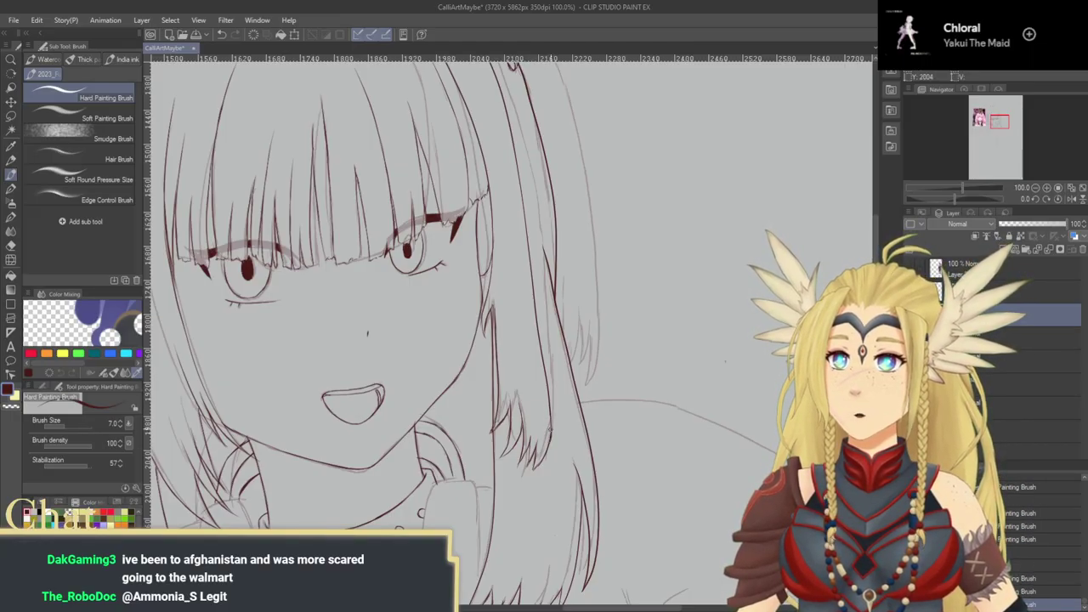
scroll(546, 423, "down", 3)
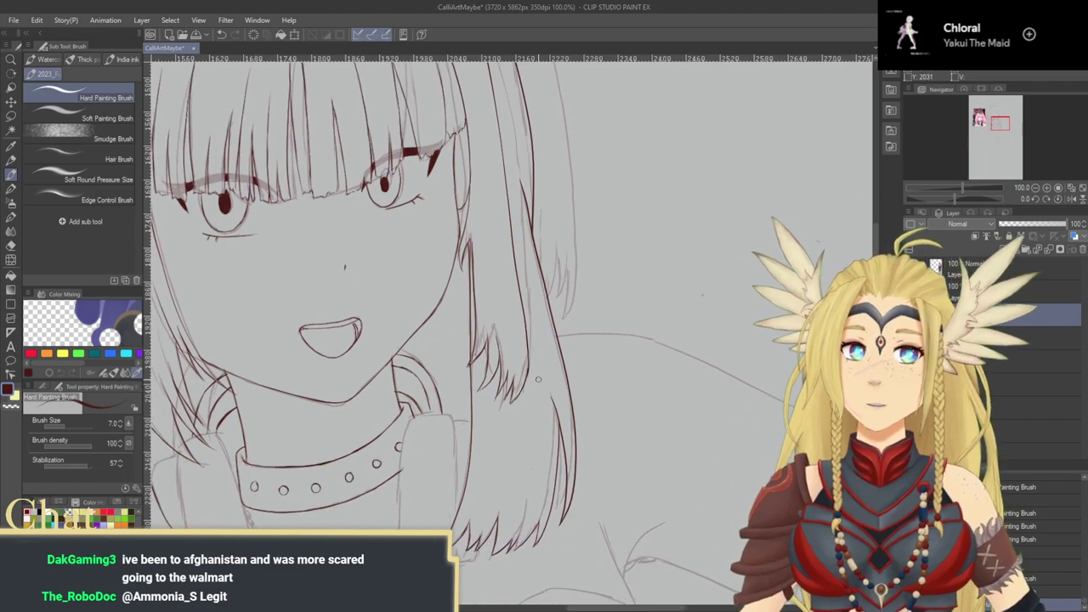
mouse_move(551, 411)
left_mouse_down()
mouse_move(597, 432)
mouse_move(598, 444)
left_mouse_up()
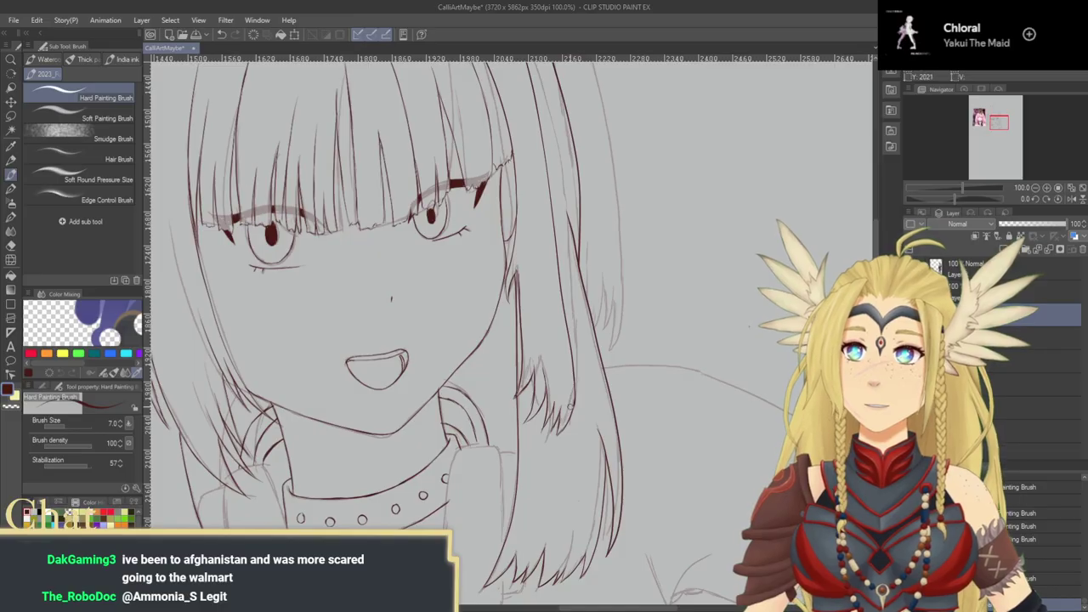
Step: Examine the inked side hair from the hair tie down to the lower tips
scroll(566, 425, "up", 8)
scroll(568, 367, "up", 3)
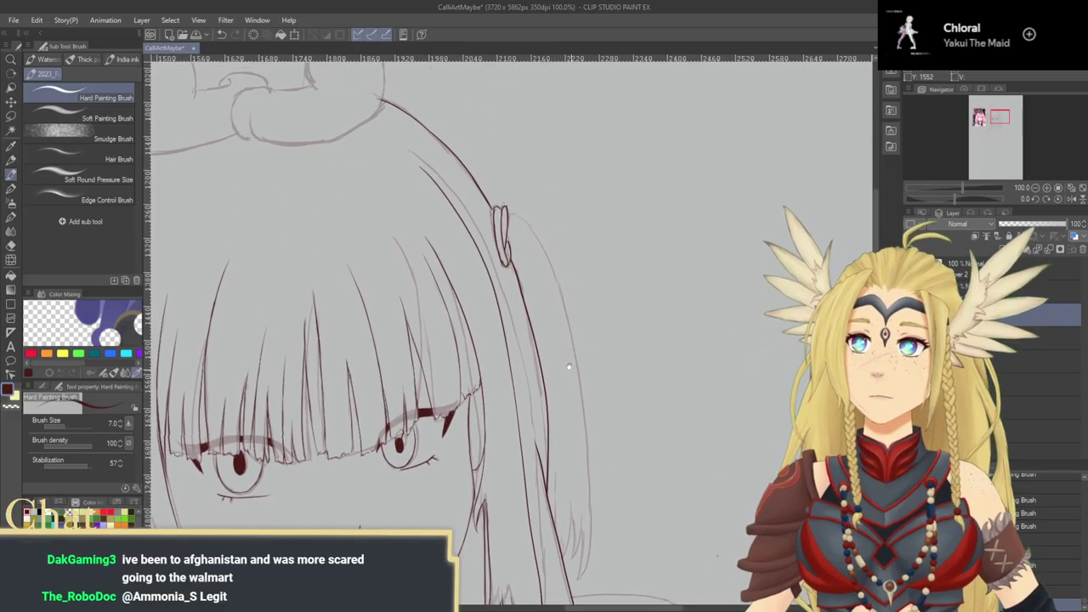
scroll(569, 367, "down", 4)
scroll(565, 357, "down", 7)
scroll(565, 346, "up", 5)
scroll(565, 346, "up", 11)
scroll(552, 374, "down", 6)
scroll(541, 408, "down", 4)
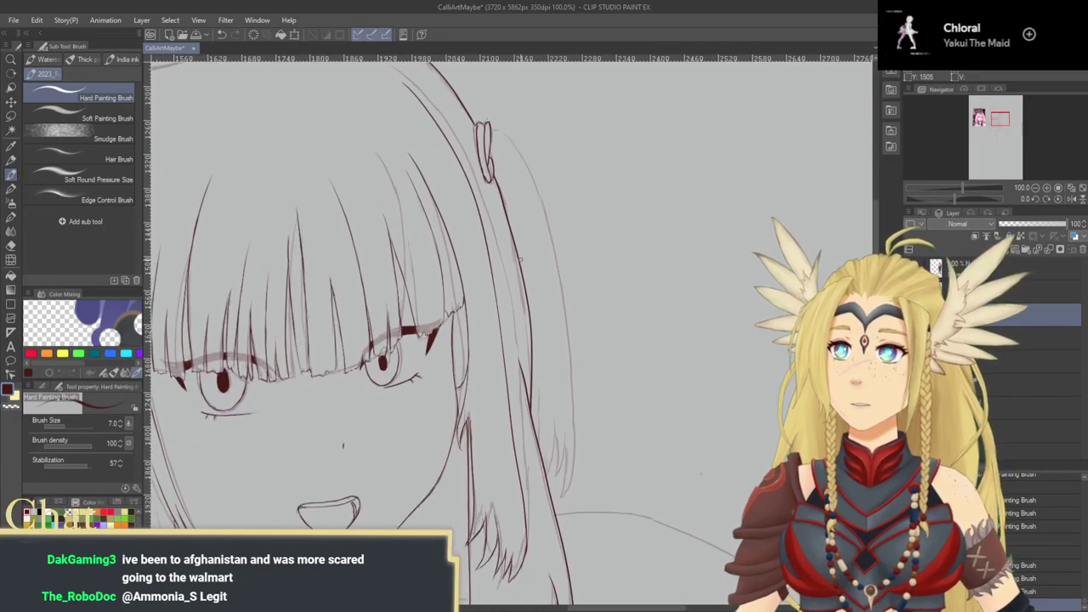
Step: Ink short hair lines joining the side strand to the hair tie, one above it and one just below it
scroll(503, 226, "up", 2)
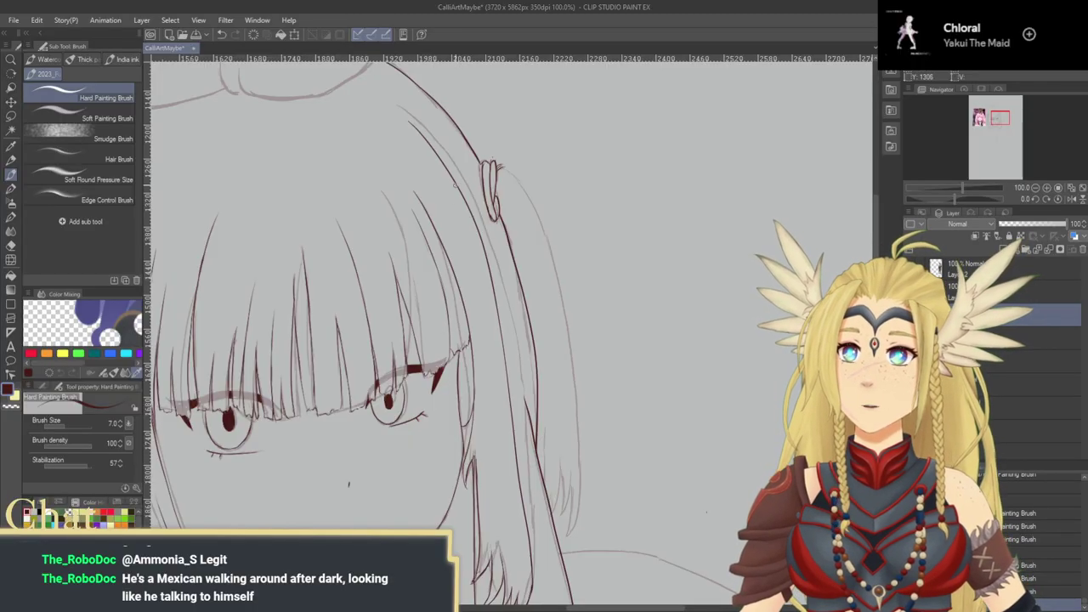
mouse_move(460, 168)
left_mouse_down()
mouse_move(710, 160)
mouse_move(578, 212)
mouse_move(590, 209)
left_mouse_up()
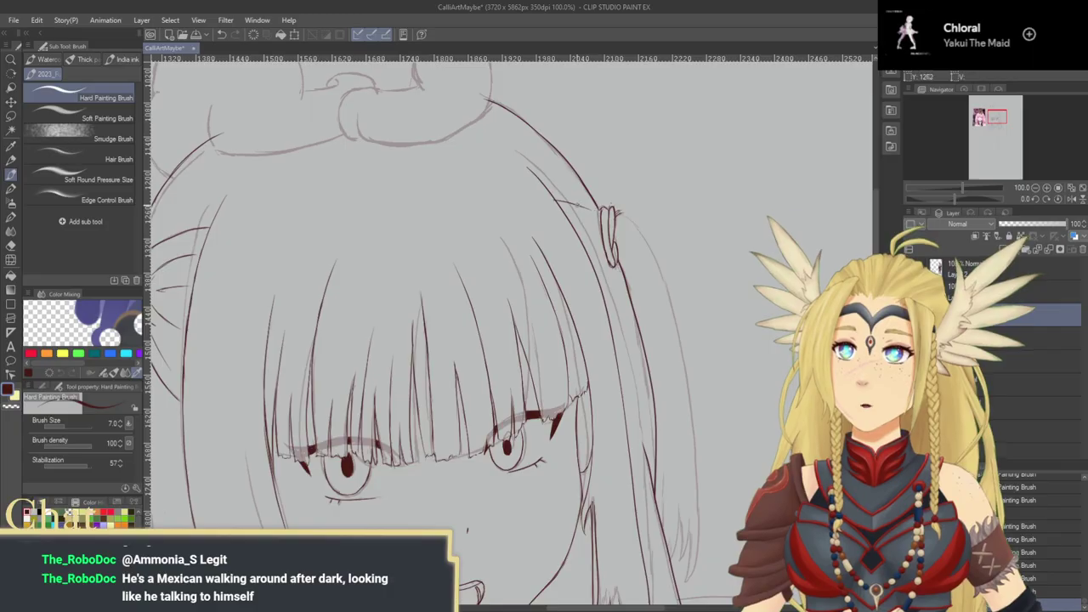
mouse_move(610, 293)
left_mouse_down()
mouse_move(669, 253)
mouse_move(659, 245)
left_mouse_up()
mouse_move(726, 392)
left_mouse_down()
mouse_move(626, 404)
mouse_move(619, 309)
left_mouse_up()
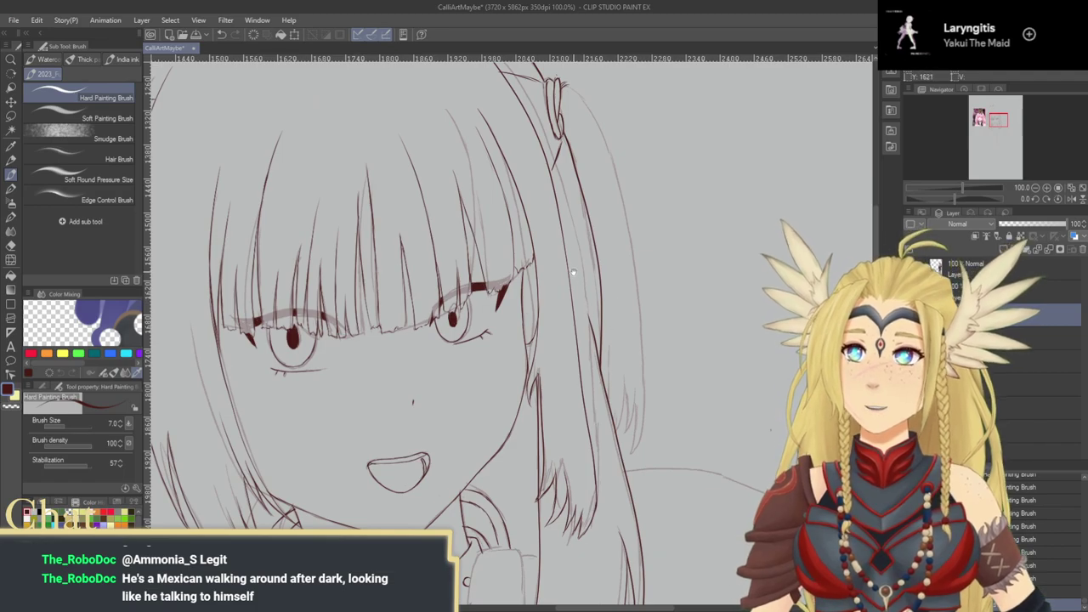
Step: Add overlapping strokes along the strand line below the hair tie, undoing a stray one
mouse_move(585, 211)
left_mouse_down()
mouse_move(590, 245)
mouse_move(585, 219)
mouse_move(596, 350)
left_mouse_up()
left_click_drag(584, 252, 566, 200)
mouse_move(568, 153)
left_mouse_down()
mouse_move(576, 253)
mouse_move(561, 244)
left_mouse_up()
key("ctrl+z")
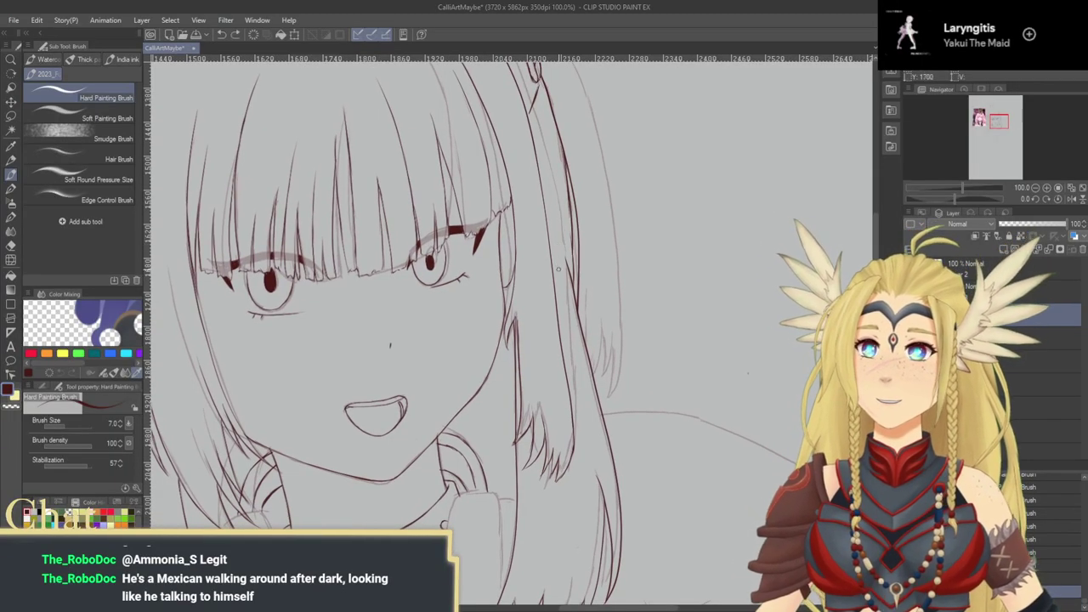
left_click_drag(571, 265, 575, 295)
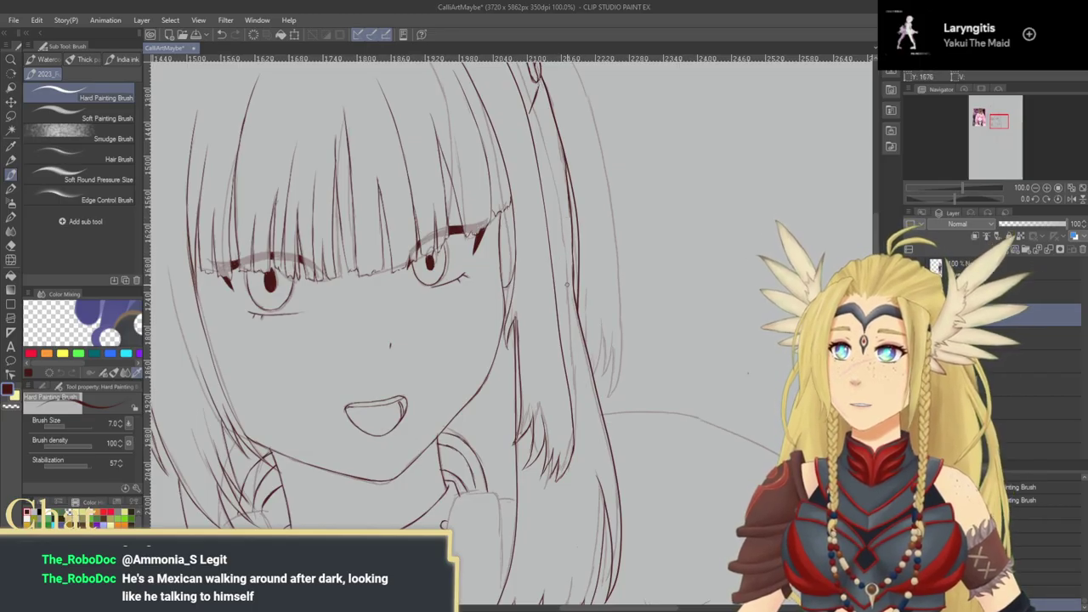
Step: Ink the second pigtail's outer outline with the Hard Painting Brush, curving from the hair tie down to the tips at 118.1% zoom
scroll(559, 255, "up", 5)
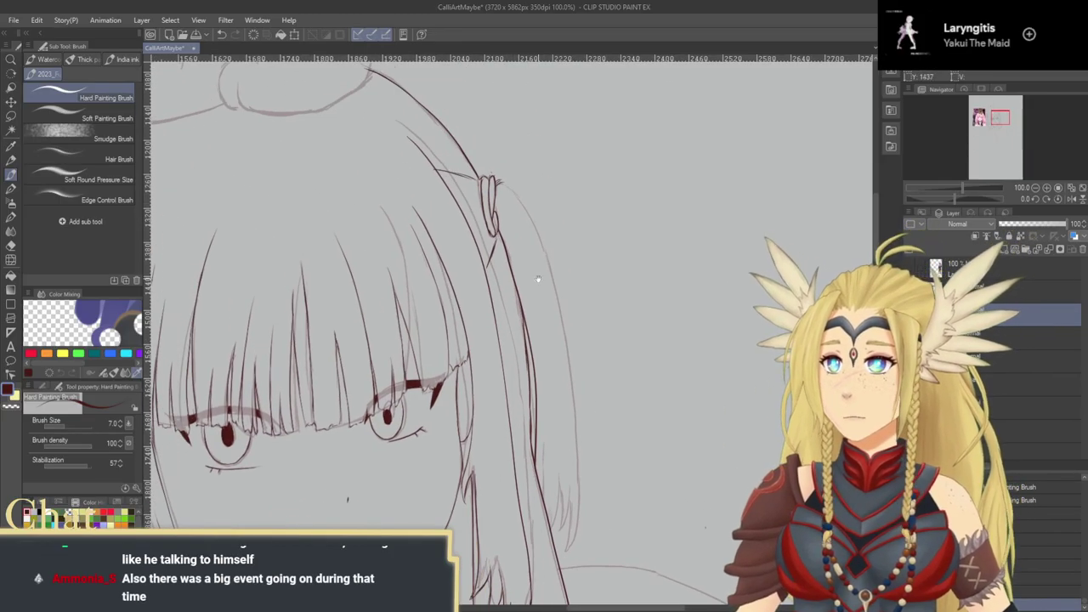
scroll(535, 272, "down", 2)
scroll(519, 323, "right", 2)
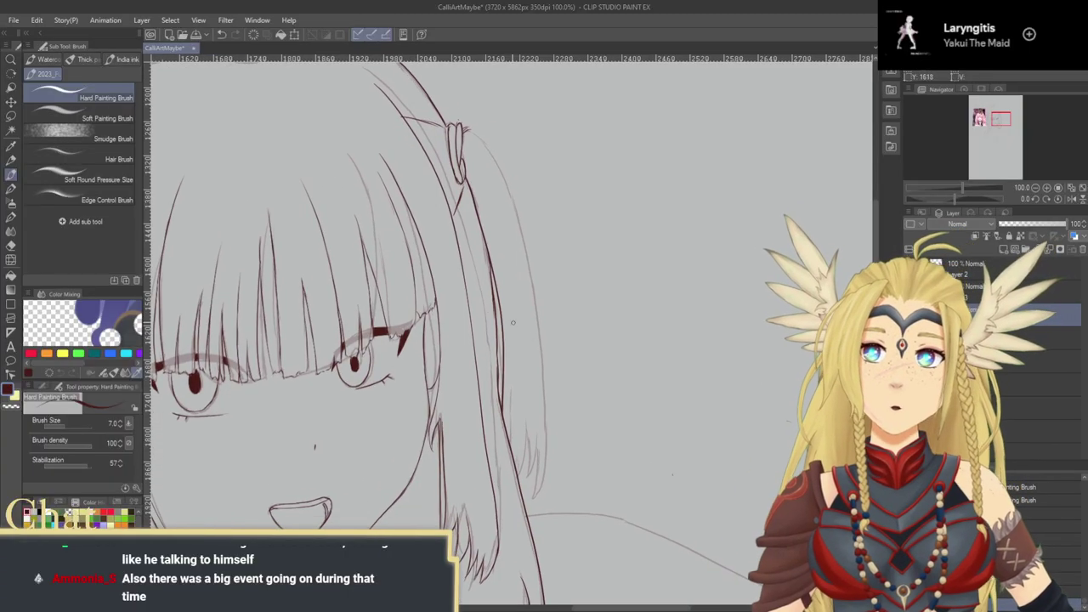
left_click(11, 58)
left_click_drag(542, 285, 513, 306)
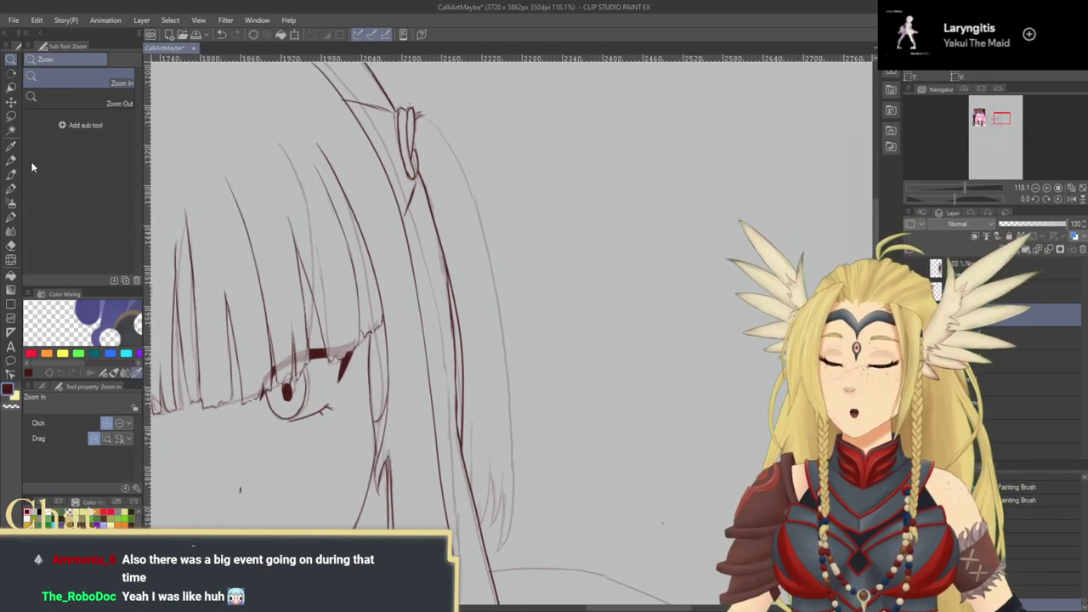
left_click(11, 159)
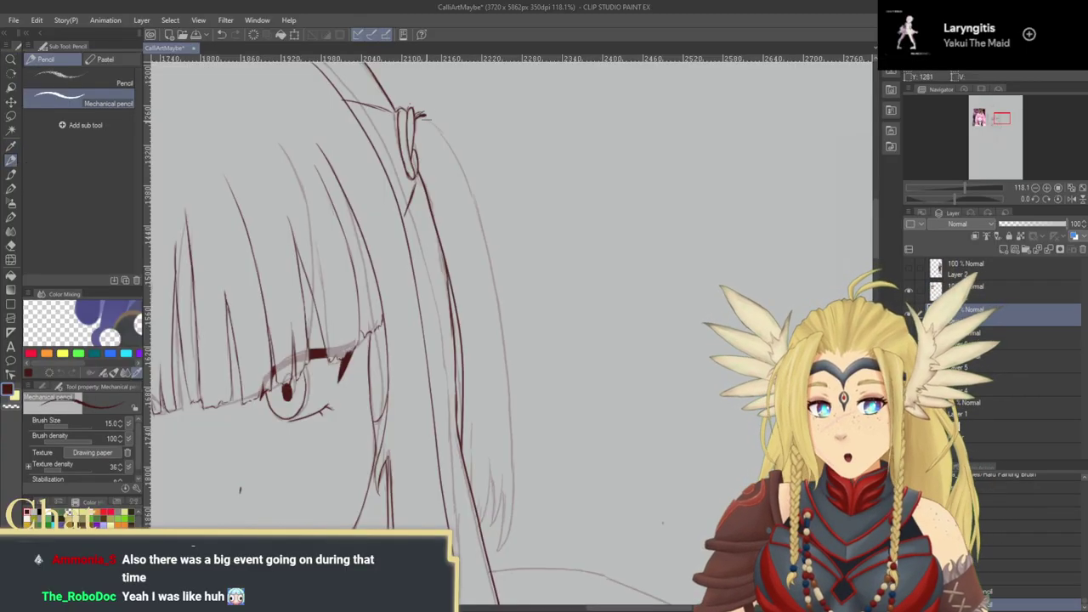
left_click(11, 174)
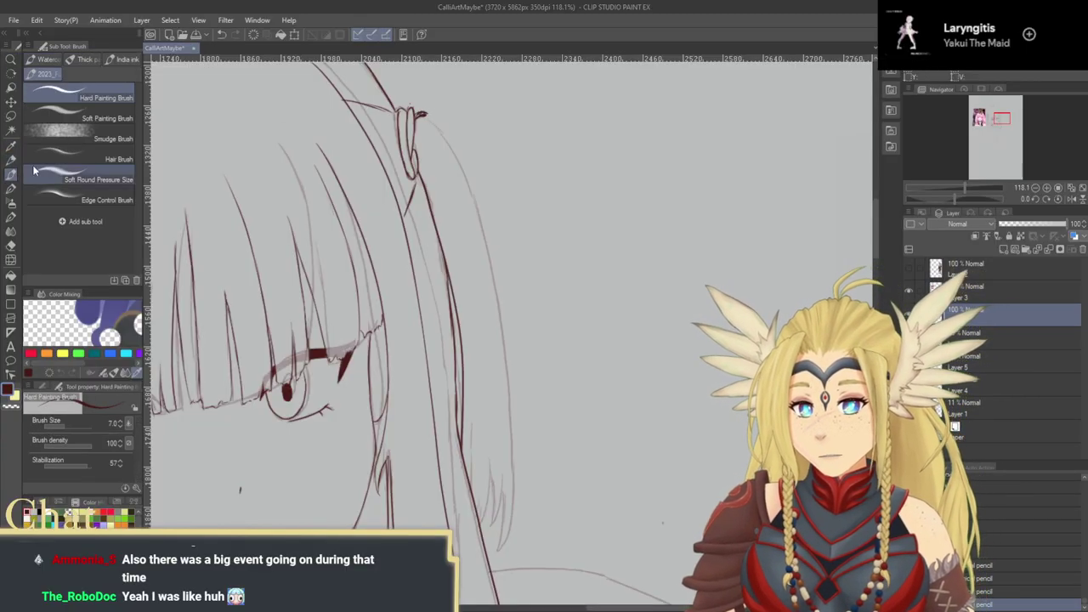
mouse_move(427, 122)
left_mouse_down()
mouse_move(472, 176)
mouse_move(504, 325)
mouse_move(514, 462)
mouse_move(503, 539)
left_mouse_up()
key("ctrl+z")
mouse_move(425, 108)
left_mouse_down()
mouse_move(465, 145)
mouse_move(517, 352)
mouse_move(525, 435)
mouse_move(500, 553)
left_mouse_up()
Step: Ink the jagged strand tips at the lower end of the second pigtail
scroll(539, 461, "down", 4)
left_click_drag(515, 334, 509, 396)
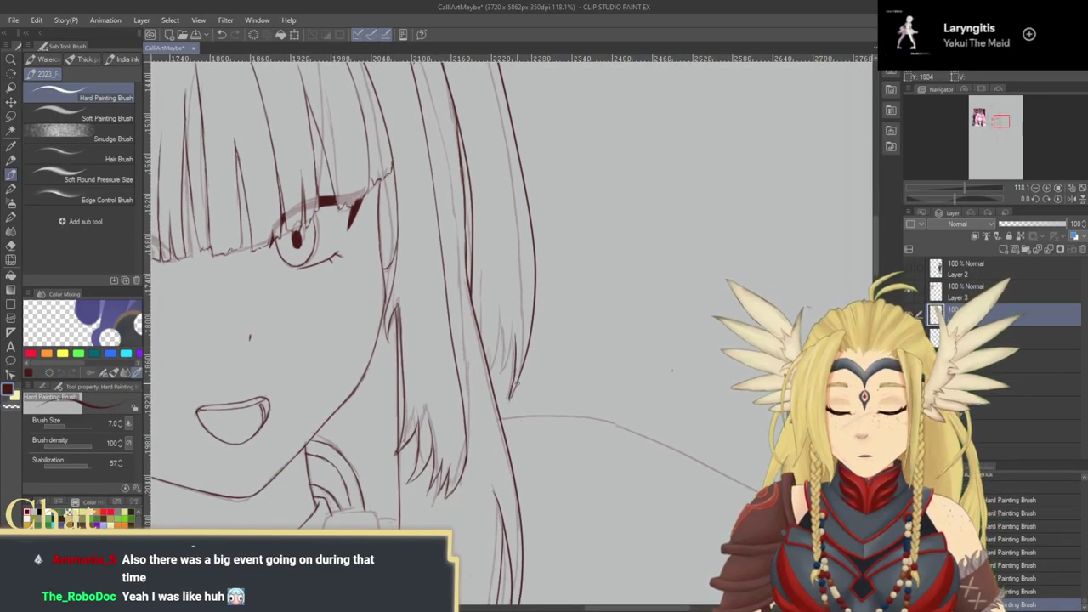
left_click_drag(515, 338, 502, 371)
mouse_move(506, 316)
left_mouse_down()
mouse_move(501, 369)
mouse_move(488, 371)
mouse_move(500, 355)
mouse_move(591, 465)
left_mouse_up()
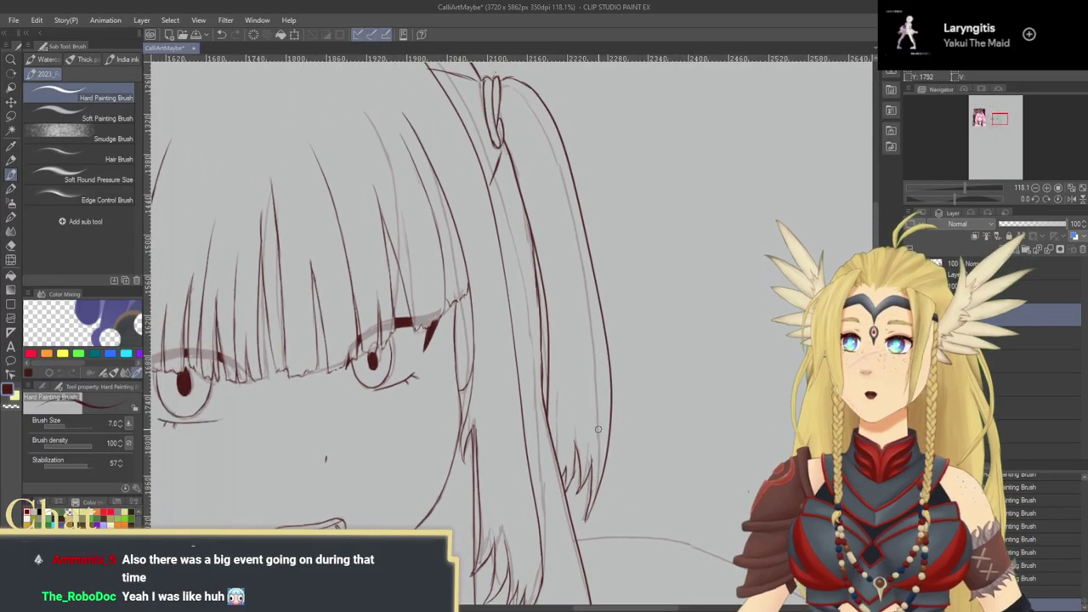
left_click_drag(587, 422, 661, 459)
Step: Rework the short hair line joining the side strand to the upper end of the hair tie
left_click_drag(583, 329, 625, 468)
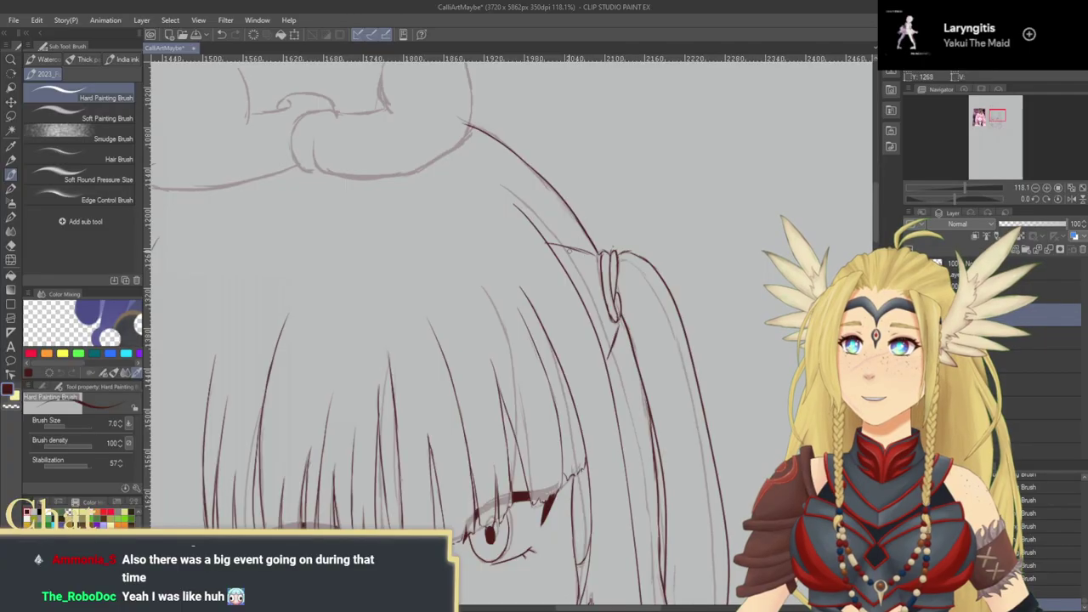
left_click_drag(544, 235, 600, 252)
key("ctrl+z")
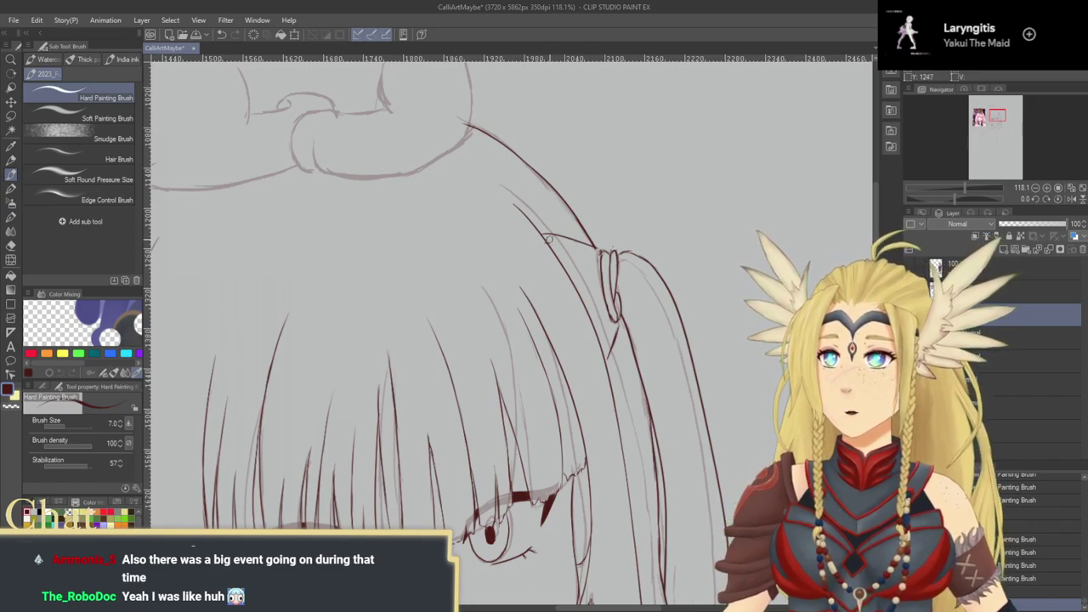
left_click_drag(583, 244, 551, 230)
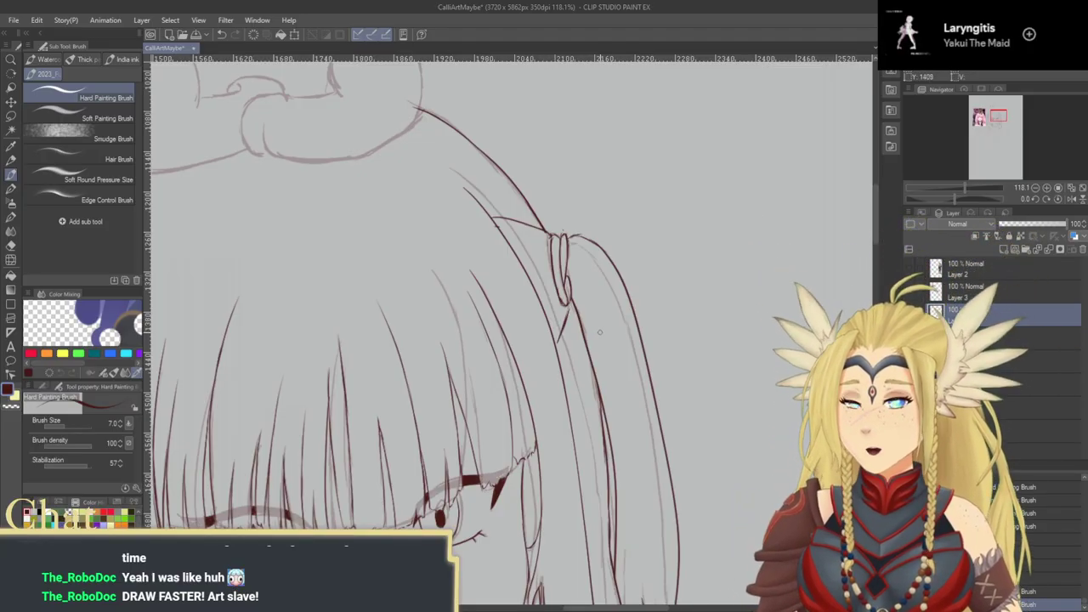
Step: Zoom out to 25% to check the whole figure beside the reference image, and save the drawing
left_click(1036, 188)
left_click(1036, 188)
left_click(1035, 187)
left_click(1036, 187)
left_click_drag(600, 454, 644, 197)
left_click(1036, 188)
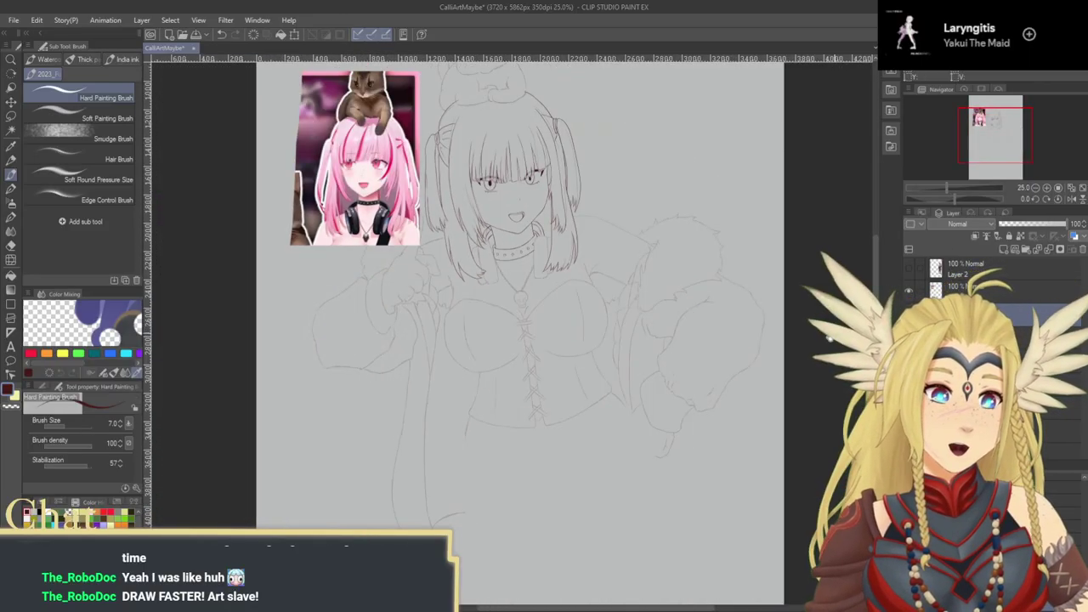
left_click_drag(844, 323, 825, 381)
key("ctrl+s")
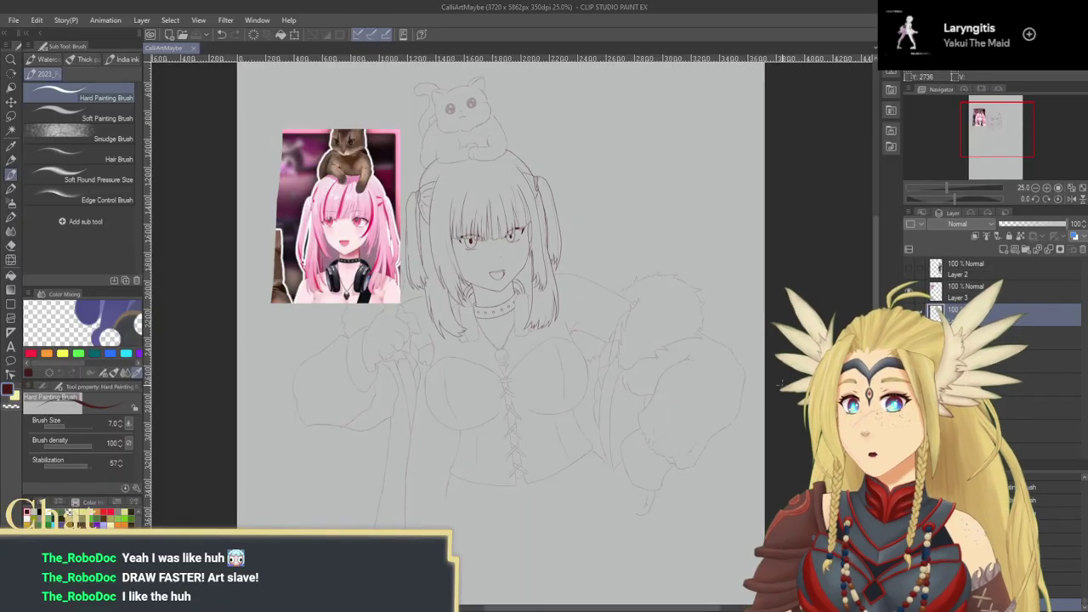
Step: Zoom in to 77.5% and examine the choker, skull necklace and sketched headphone cups around the neck
left_click(12, 59)
left_click_drag(528, 169, 627, 299)
mouse_move(649, 424)
left_mouse_down()
mouse_move(673, 335)
mouse_move(739, 361)
mouse_move(611, 375)
mouse_move(621, 361)
left_mouse_up()
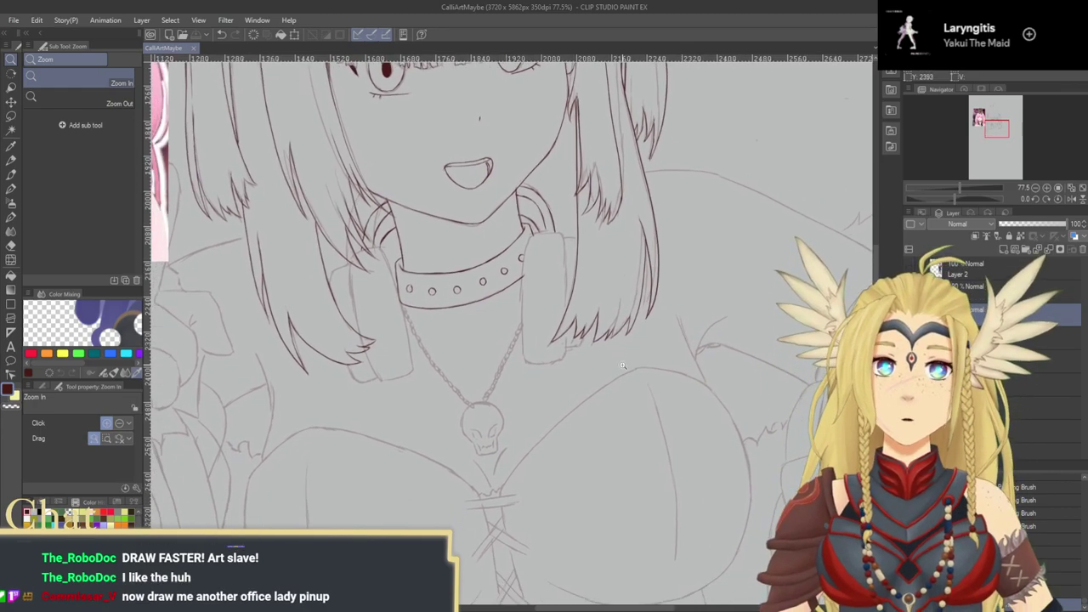
left_click_drag(488, 420, 546, 417)
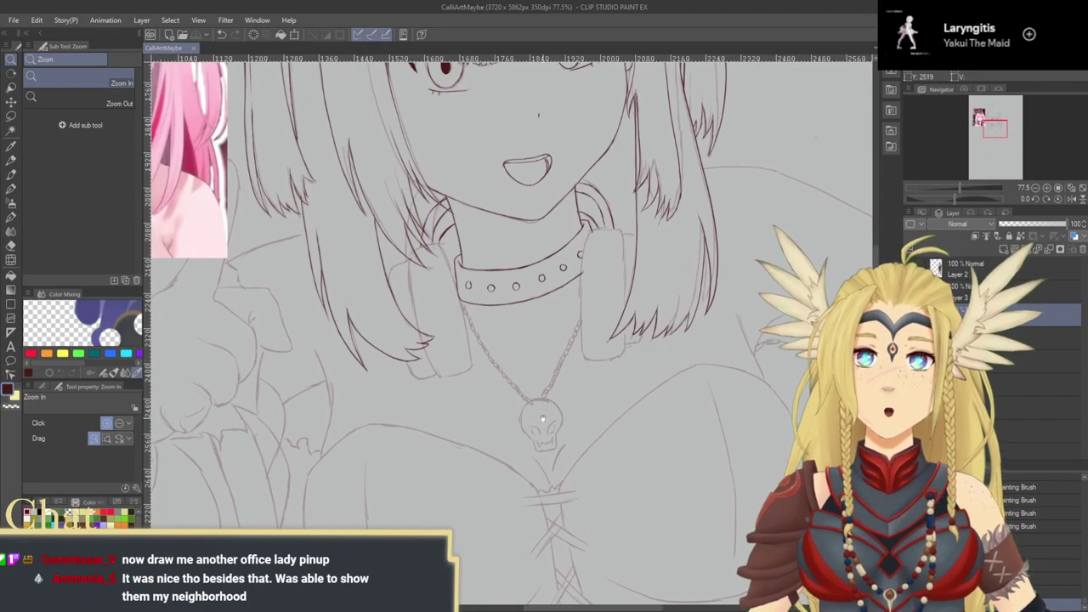
left_click_drag(660, 405, 607, 423)
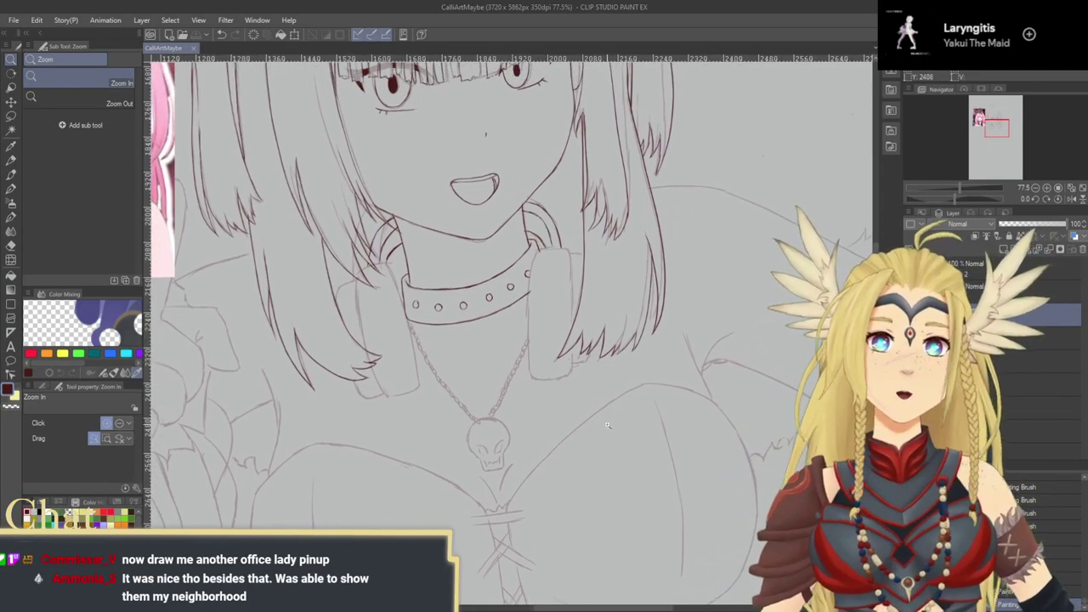
left_click_drag(539, 416, 527, 437)
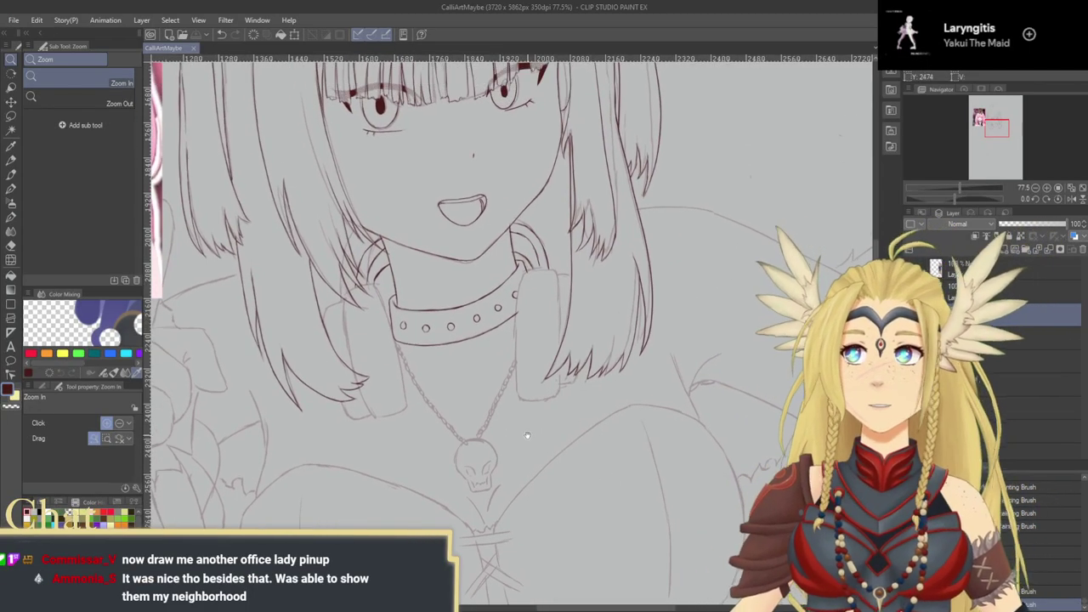
left_click(12, 161)
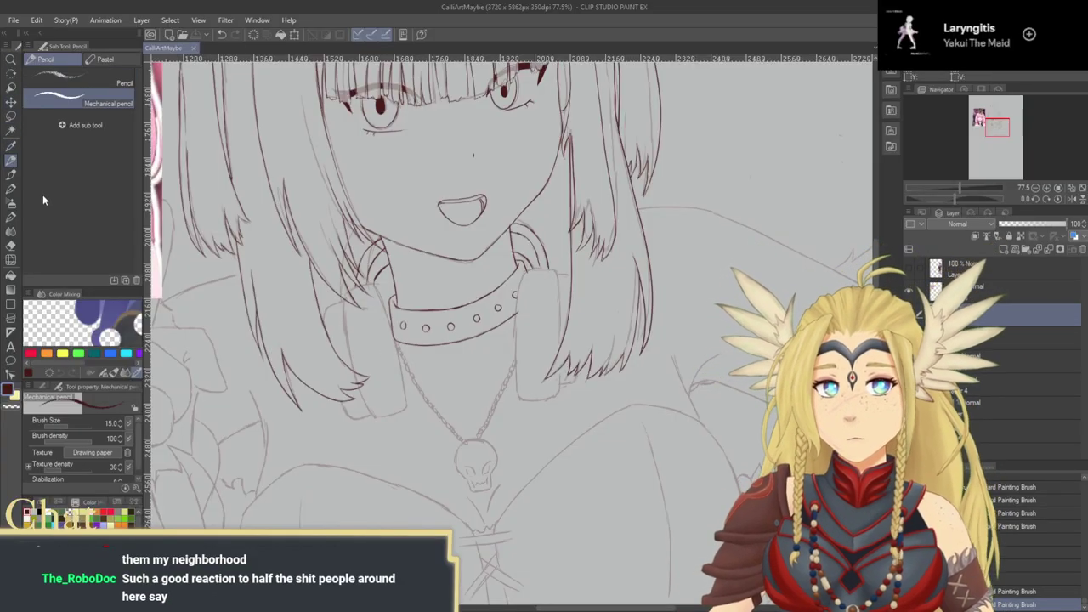
left_click(12, 176)
left_click_drag(494, 392, 549, 383)
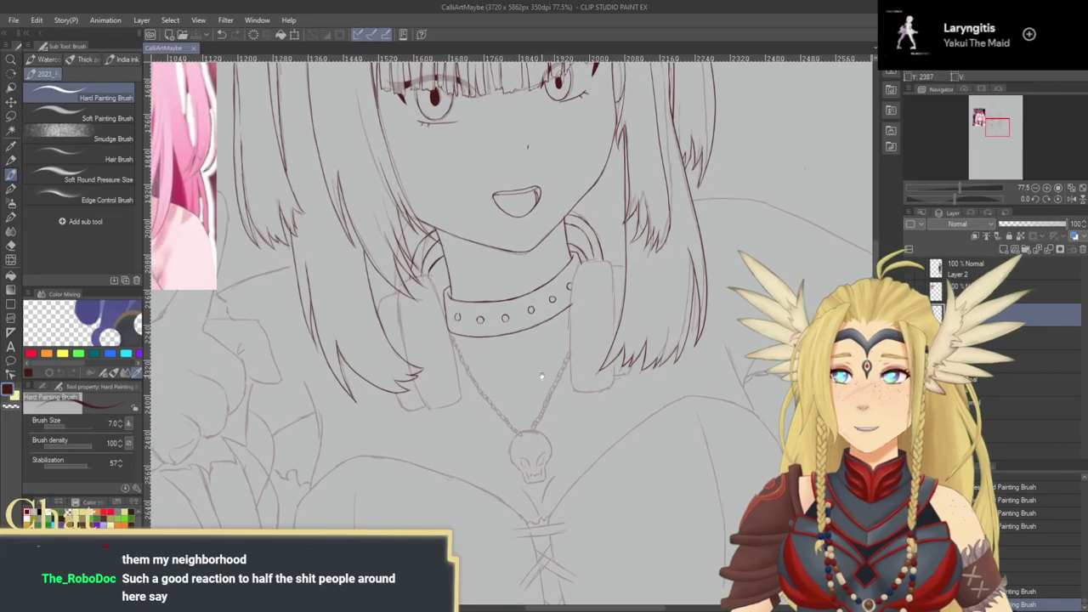
Step: Zoom in to 119.4% and ink the upper edge of the left headphone cup where it meets the hair
left_click(11, 60)
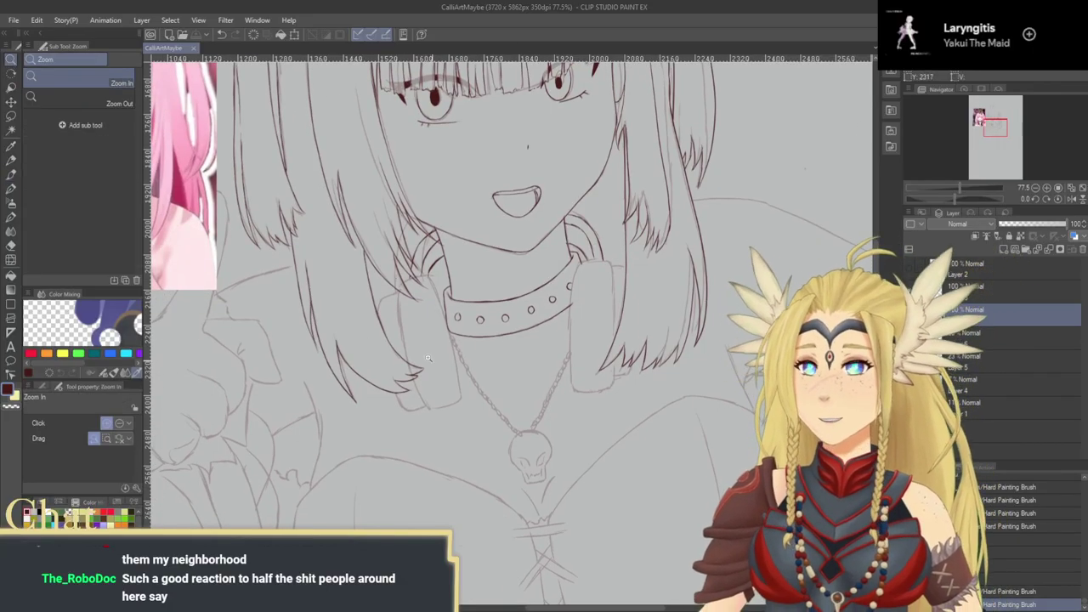
left_click(429, 357)
key("b")
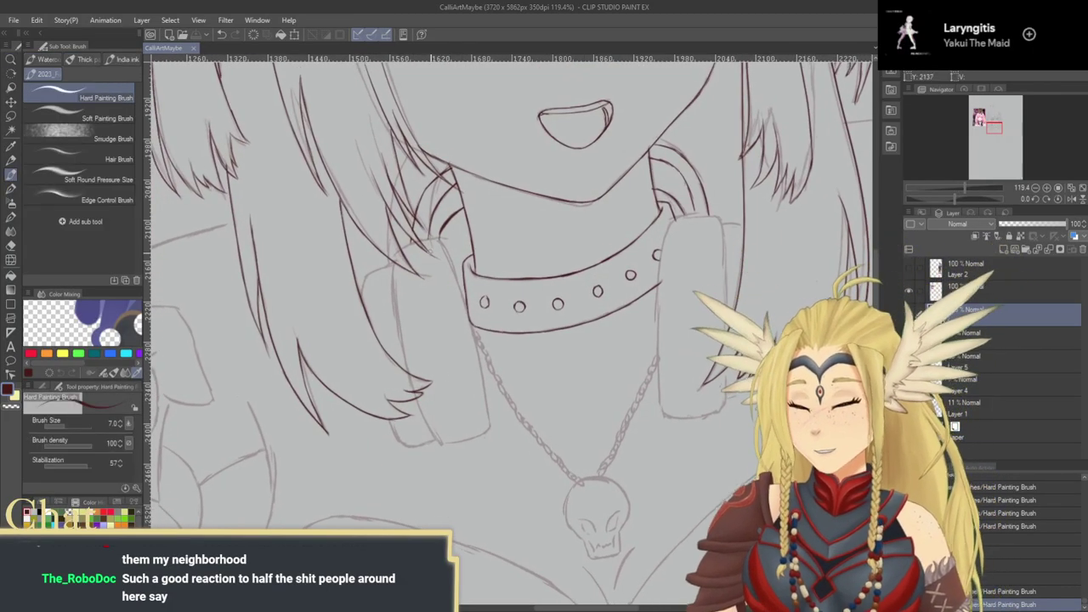
left_click_drag(422, 226, 467, 234)
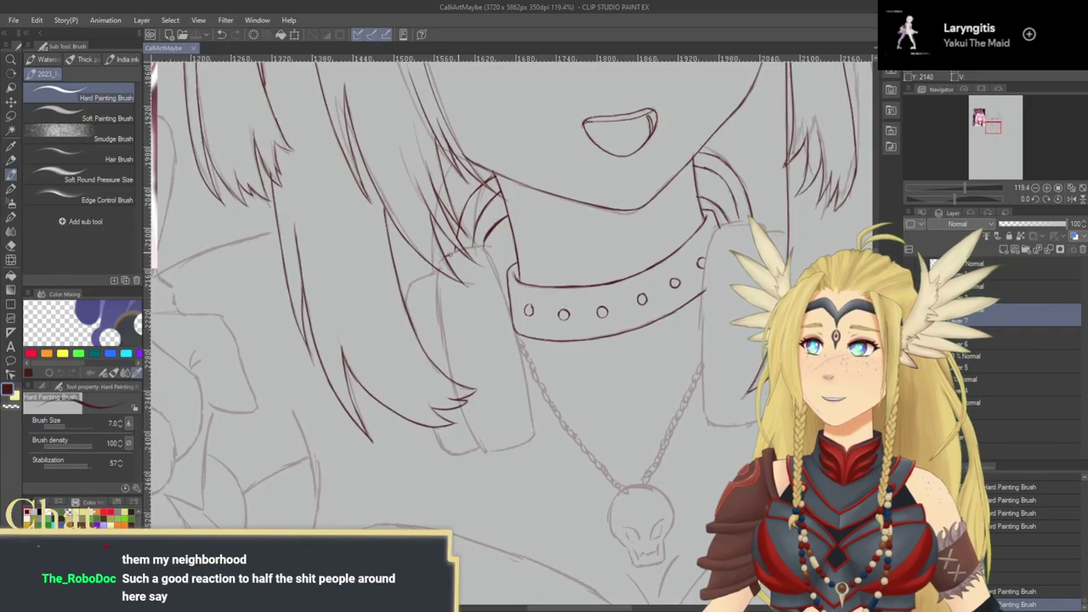
left_click_drag(504, 267, 457, 278)
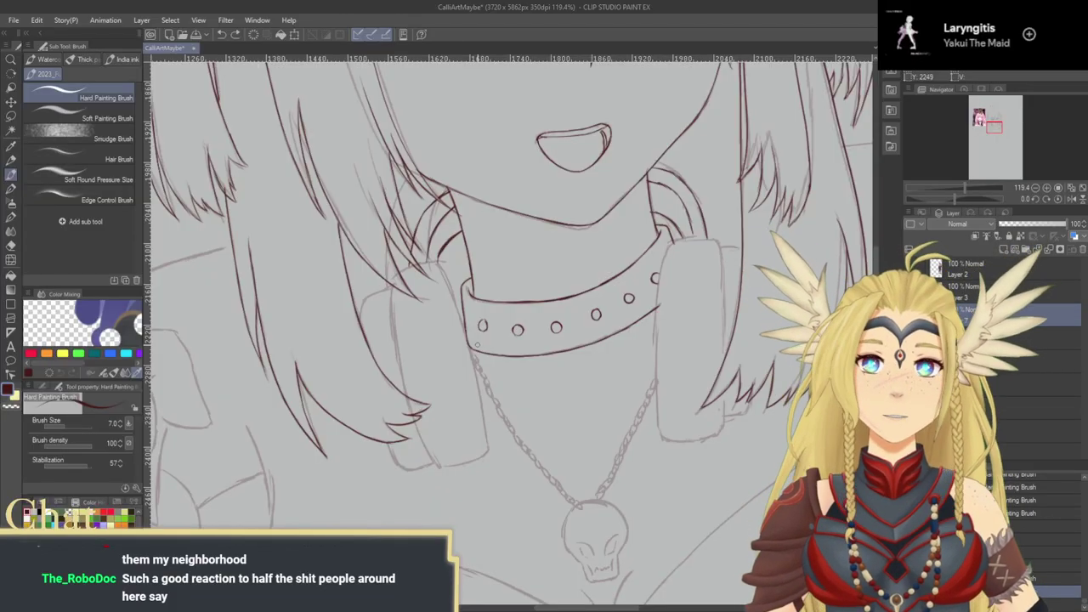
left_click_drag(591, 63, 599, 74)
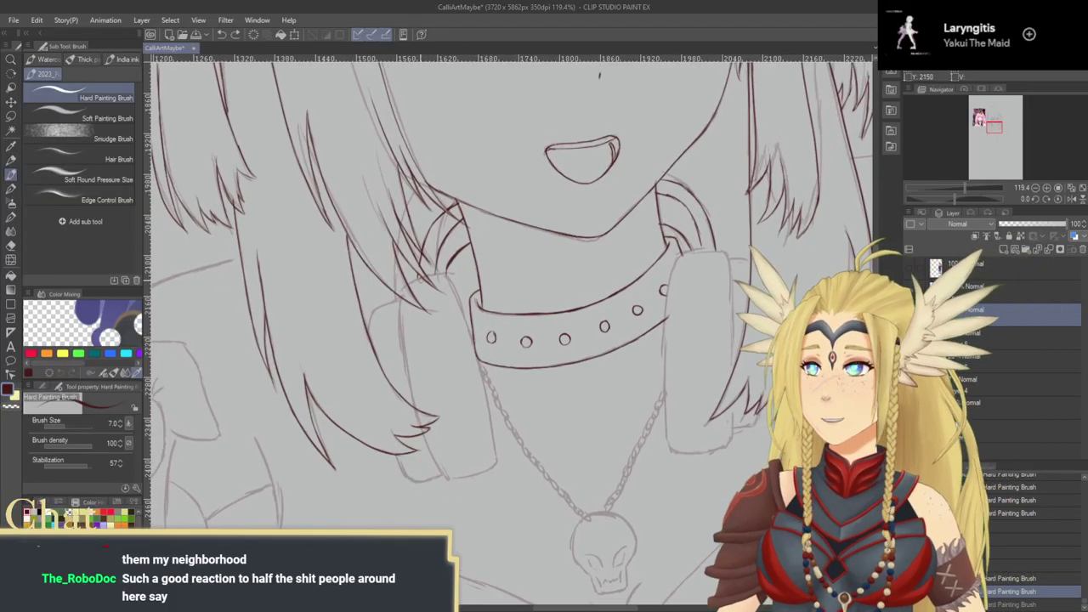
left_click_drag(409, 286, 420, 278)
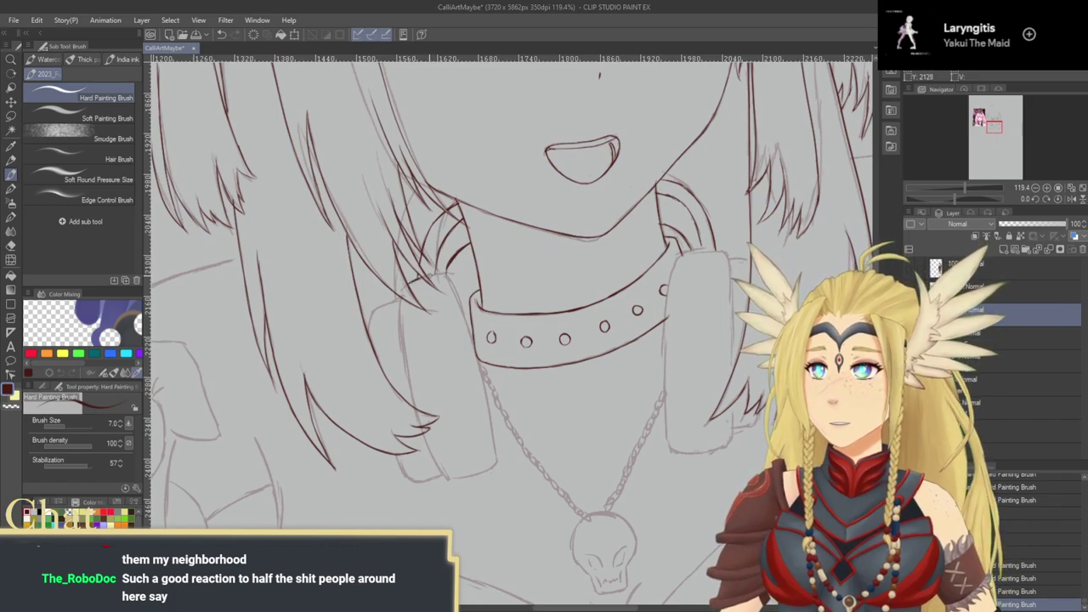
left_click_drag(516, 337, 483, 320)
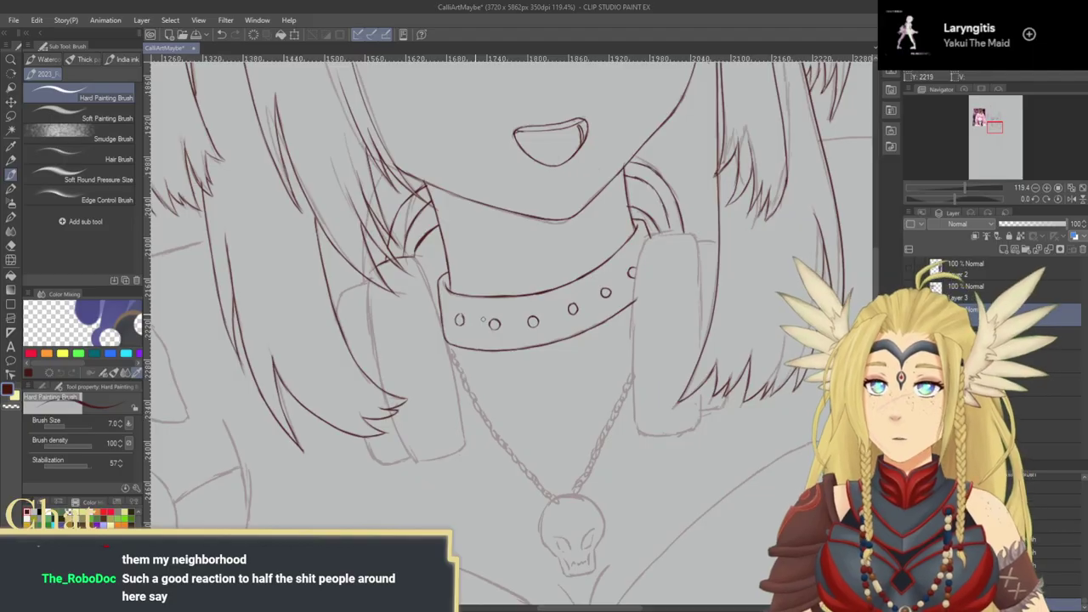
Step: Ink the left headphone cup's long edge beside the choker and its rounded bottom edge
left_click_drag(638, 350, 718, 364)
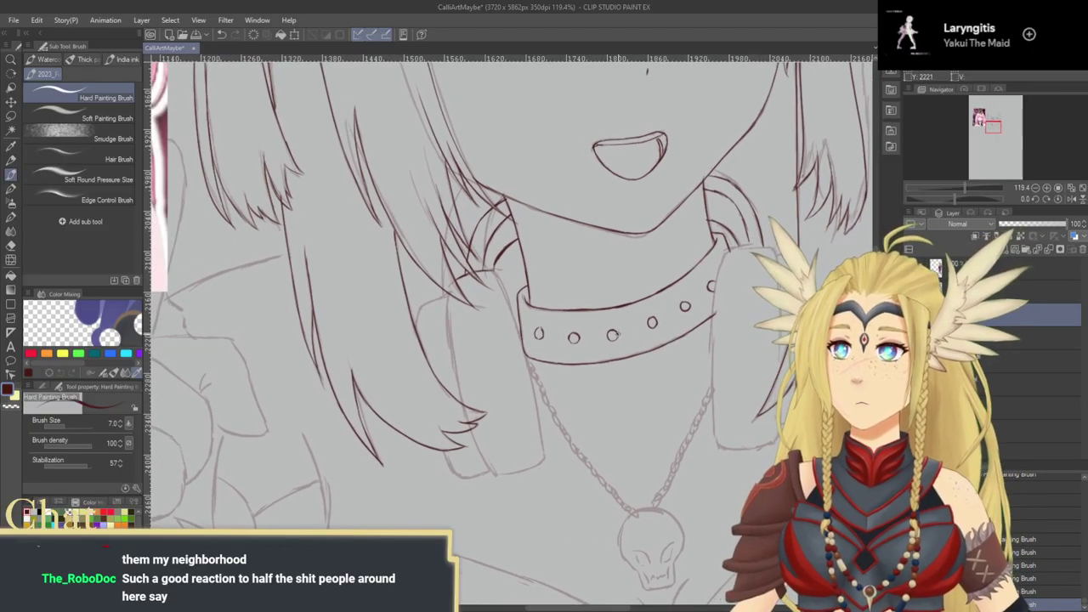
mouse_move(542, 270)
left_mouse_down()
mouse_move(483, 255)
mouse_move(526, 447)
left_mouse_up()
mouse_move(276, 423)
left_mouse_down()
mouse_move(375, 415)
mouse_move(570, 479)
mouse_move(633, 487)
mouse_move(380, 387)
left_mouse_up()
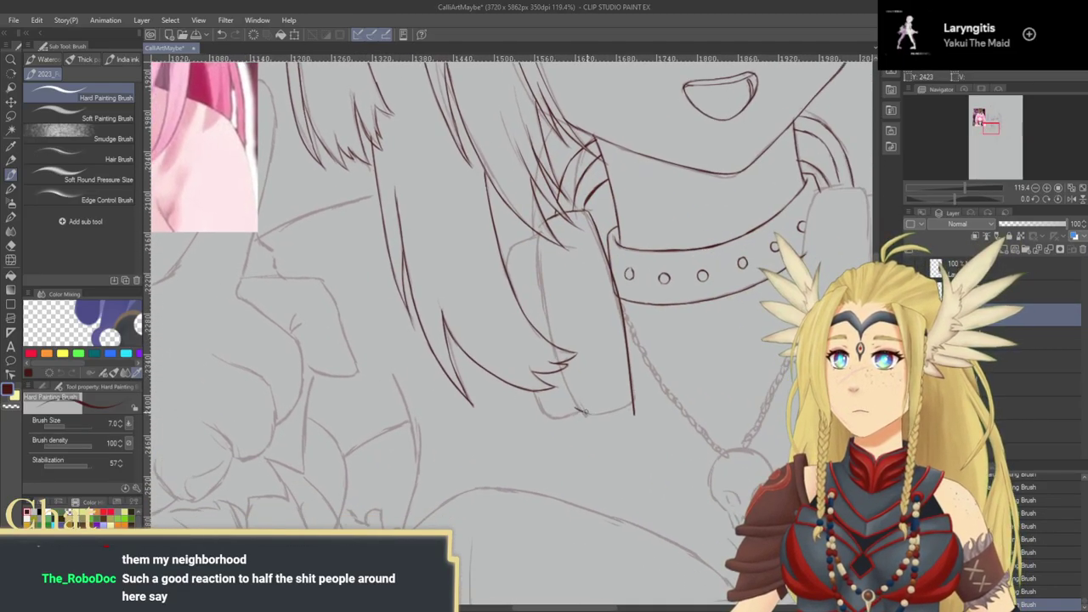
left_click_drag(580, 415, 631, 407)
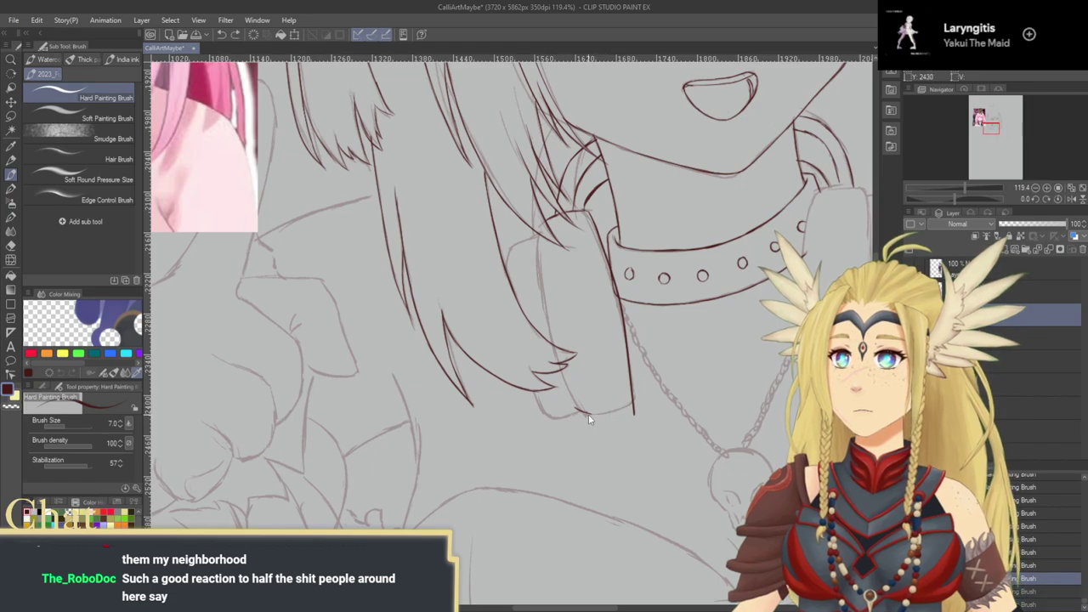
left_click_drag(583, 415, 633, 410)
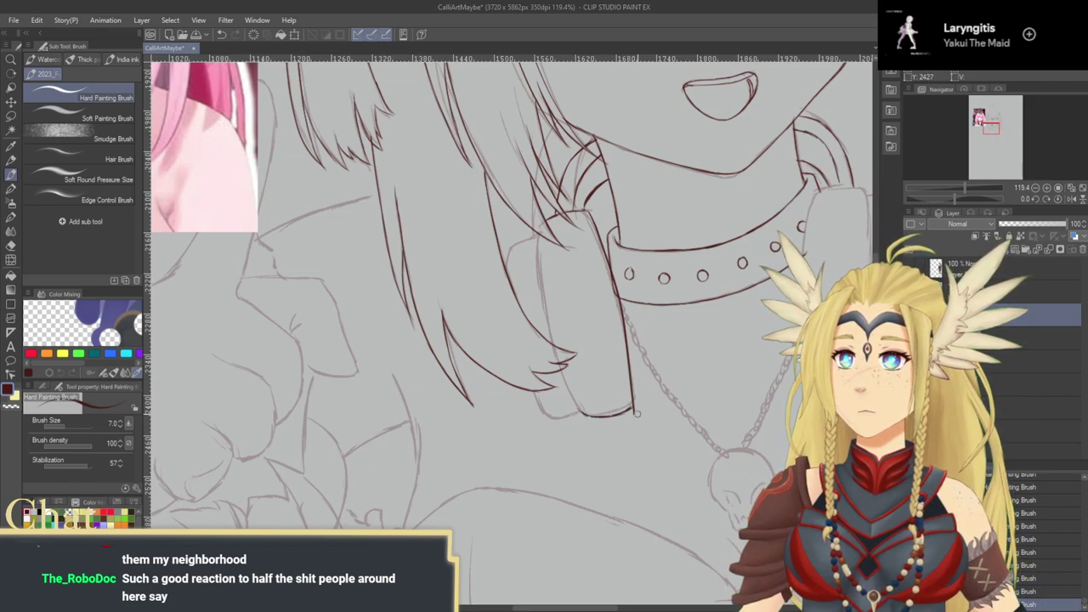
Step: Ink the lower corner of the ear cushion behind the left headphone cup, joining it to the hair tips and undoing stray strokes
mouse_move(541, 422)
left_mouse_down()
mouse_move(550, 449)
mouse_move(629, 407)
mouse_move(628, 393)
mouse_move(643, 401)
mouse_move(632, 388)
mouse_move(637, 399)
mouse_move(629, 390)
mouse_move(661, 393)
mouse_move(599, 420)
mouse_move(603, 432)
left_mouse_up()
key("ctrl+z")
key("ctrl+z")
key("ctrl+z")
key("ctrl+z")
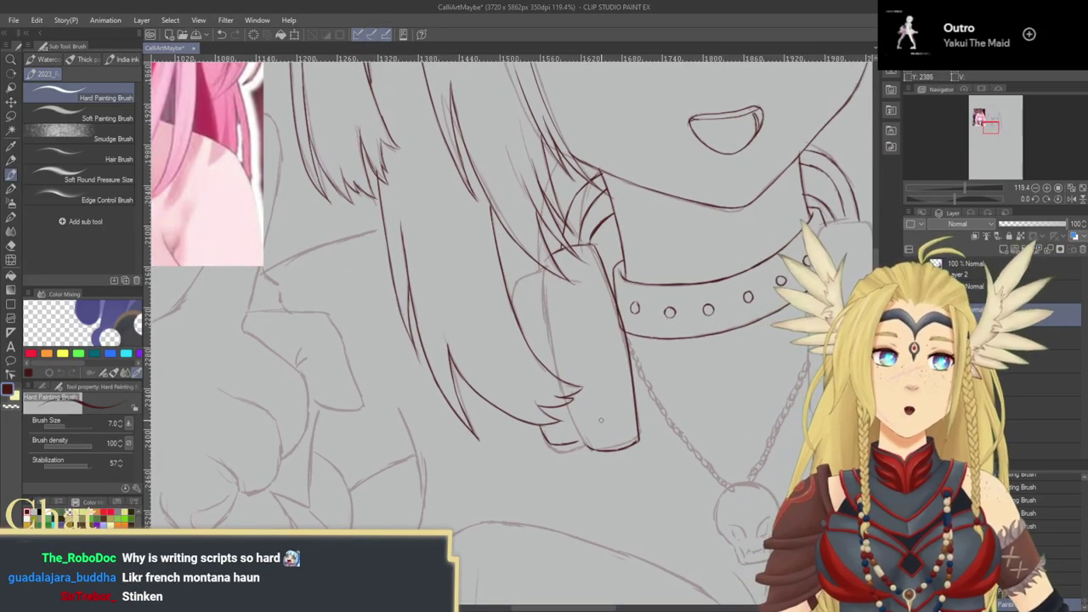
mouse_move(582, 424)
left_mouse_down()
mouse_move(635, 419)
mouse_move(512, 436)
mouse_move(571, 431)
left_mouse_up()
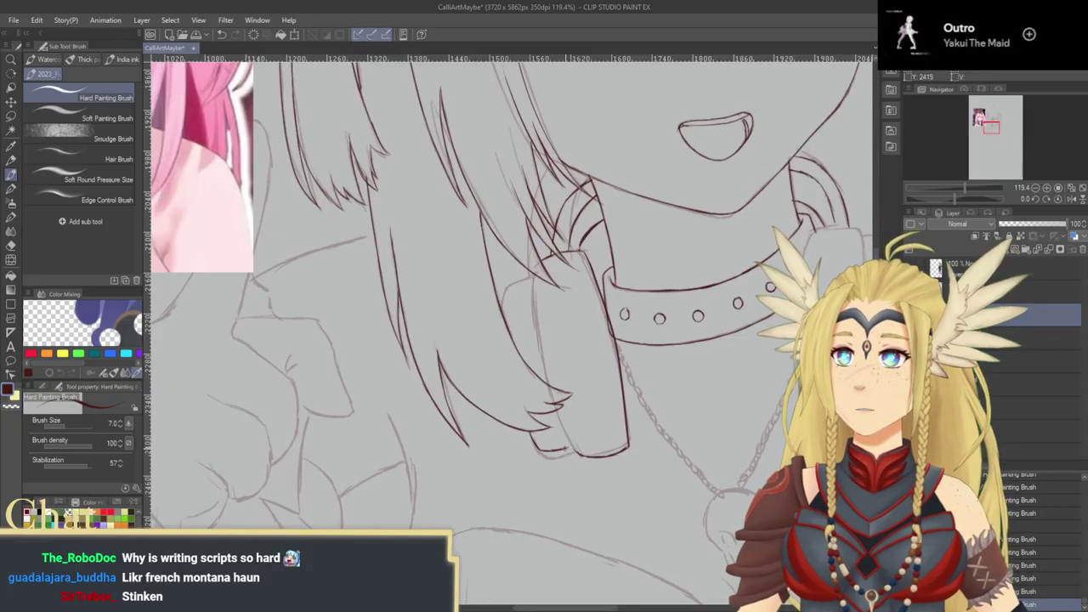
scroll(514, 335, "down", 2)
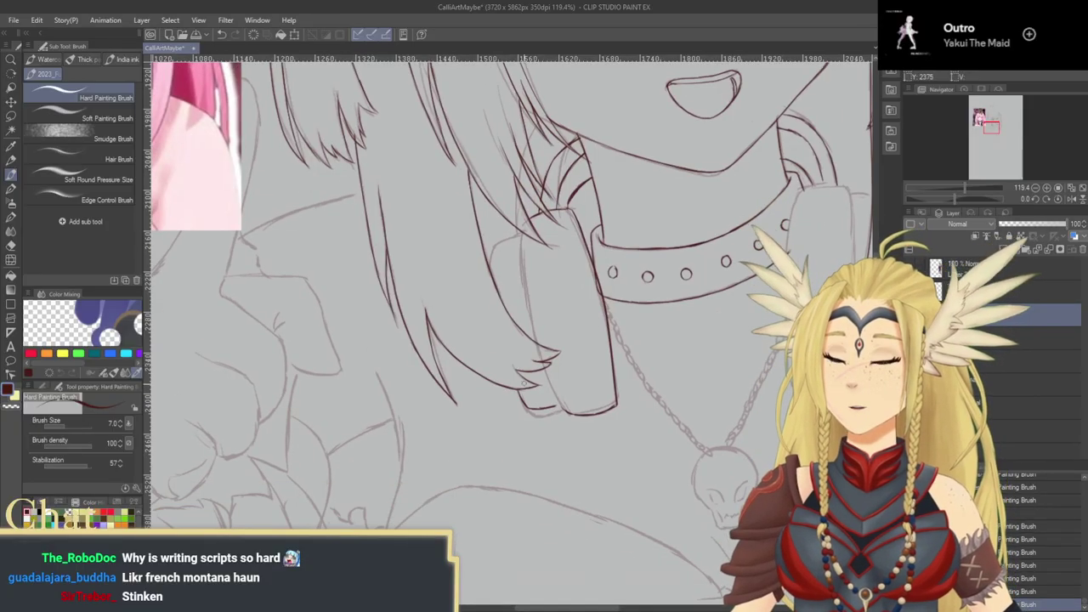
left_click_drag(516, 391, 520, 398)
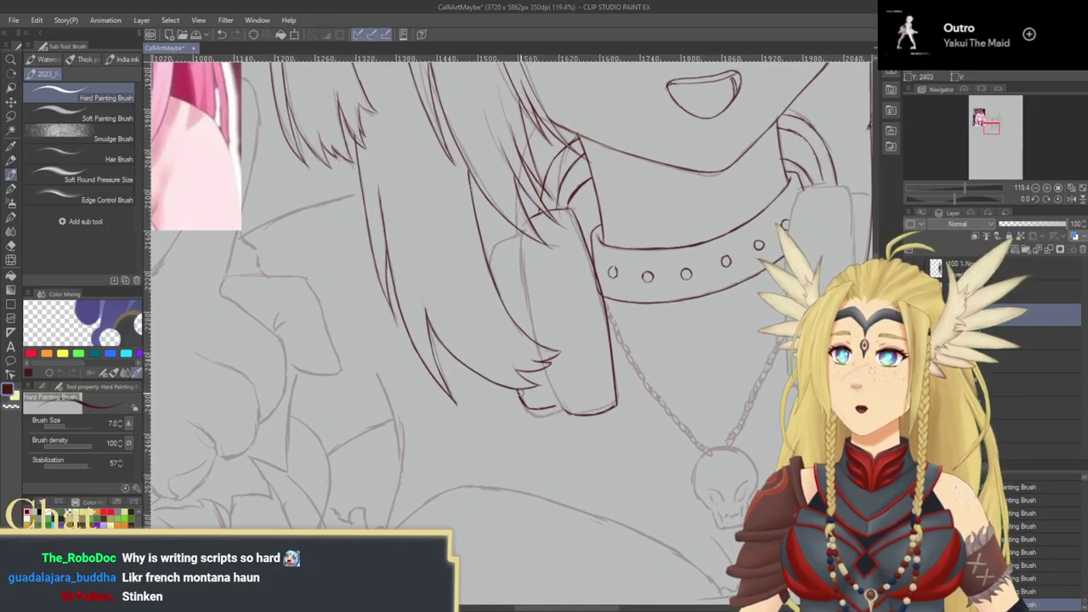
Step: Ink the curved upper outer edge of the ear cushion behind the left headphone cup, undoing unwanted strokes
scroll(514, 366, "up", 3)
mouse_move(504, 340)
left_mouse_down()
mouse_move(509, 316)
mouse_move(541, 307)
mouse_move(533, 315)
mouse_move(518, 300)
mouse_move(515, 357)
left_mouse_up()
left_click_drag(516, 315, 521, 381)
key("ctrl+z")
key("ctrl+z")
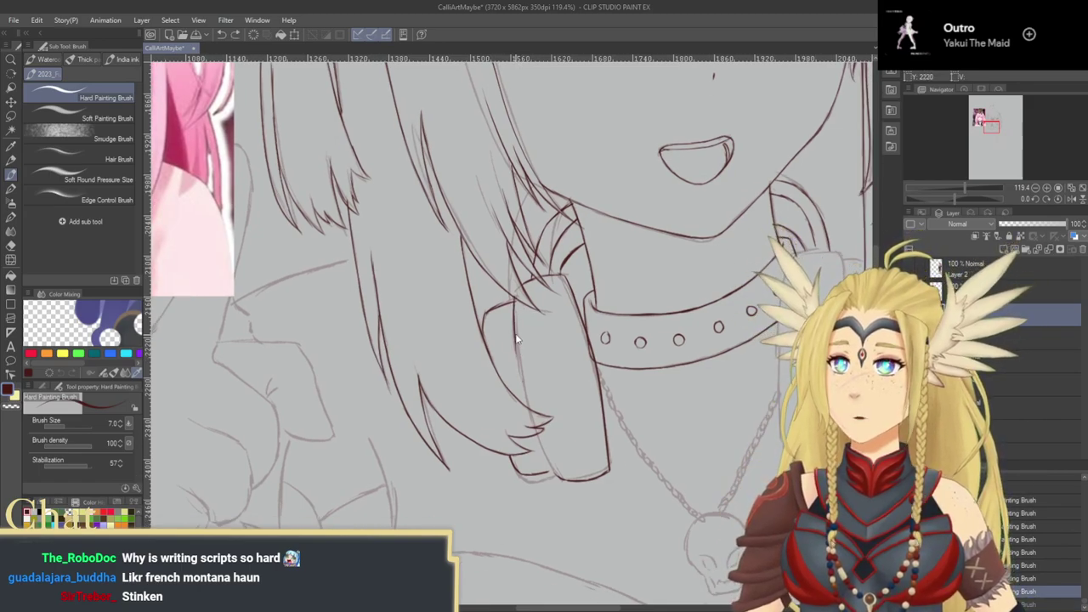
Step: Ink the left headphone cup's long edge next to the ear cushion, from the hair down to the cup's bottom
left_click_drag(513, 294, 528, 410)
left_click_drag(519, 368, 527, 398)
mouse_move(544, 442)
left_mouse_down()
mouse_move(513, 334)
mouse_move(522, 366)
left_mouse_up()
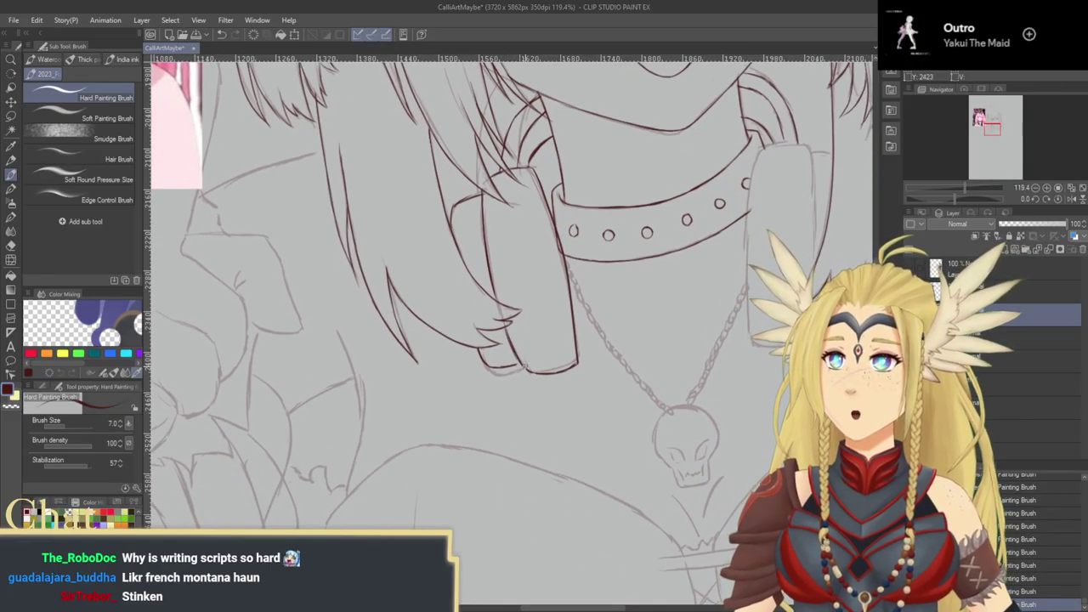
Step: Ink the inner contour line along the ear cushion behind the left headphone cup, undoing stray strokes
left_click_drag(484, 474, 583, 461)
left_click_drag(450, 391, 612, 472)
left_click_drag(459, 432, 605, 486)
left_click_drag(589, 438, 302, 456)
left_click_drag(542, 369, 541, 337)
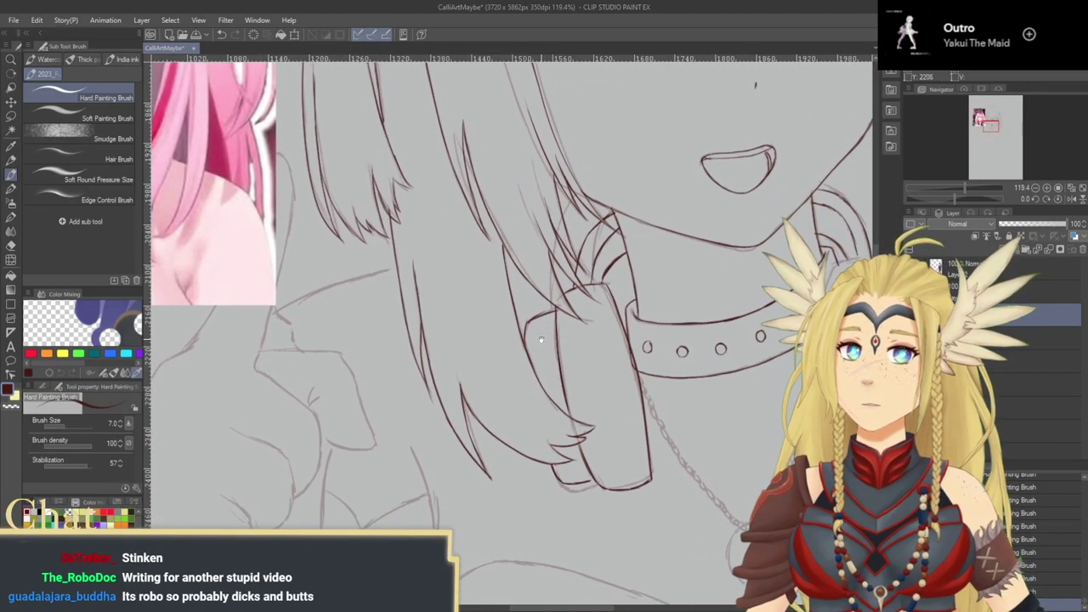
left_click_drag(556, 396, 555, 371)
left_click_drag(550, 313, 558, 380)
left_click_drag(536, 317, 535, 360)
key("ctrl+z")
key("ctrl+z")
left_click_drag(533, 317, 529, 364)
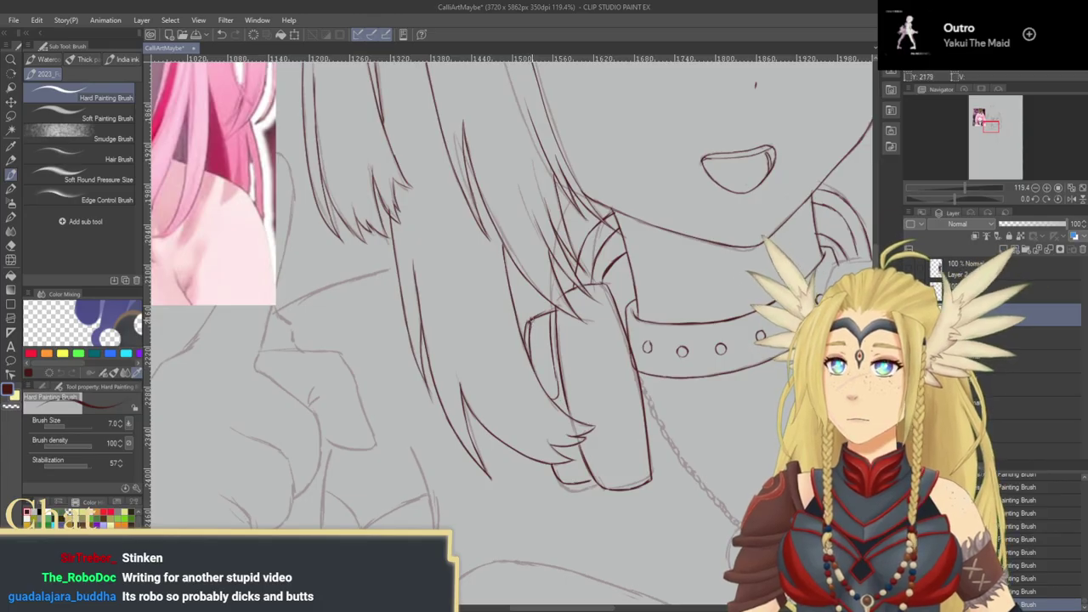
Step: Touch up the upper corner and inner contour of the ear cushion behind the left headphone cup
left_click_drag(532, 317, 546, 312)
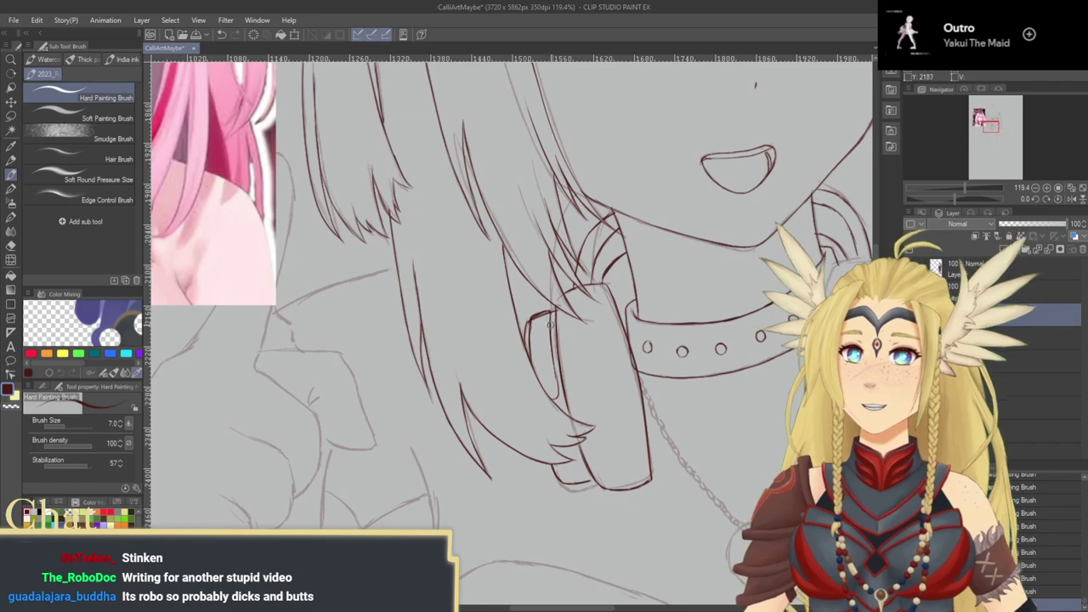
left_click_drag(546, 325, 593, 337)
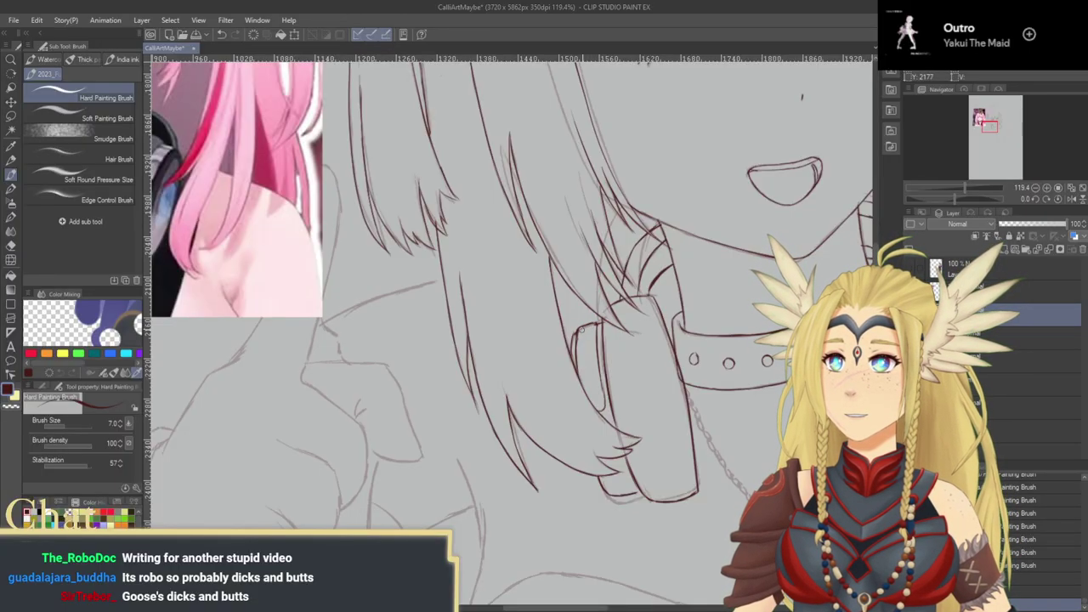
left_click_drag(585, 340, 551, 306)
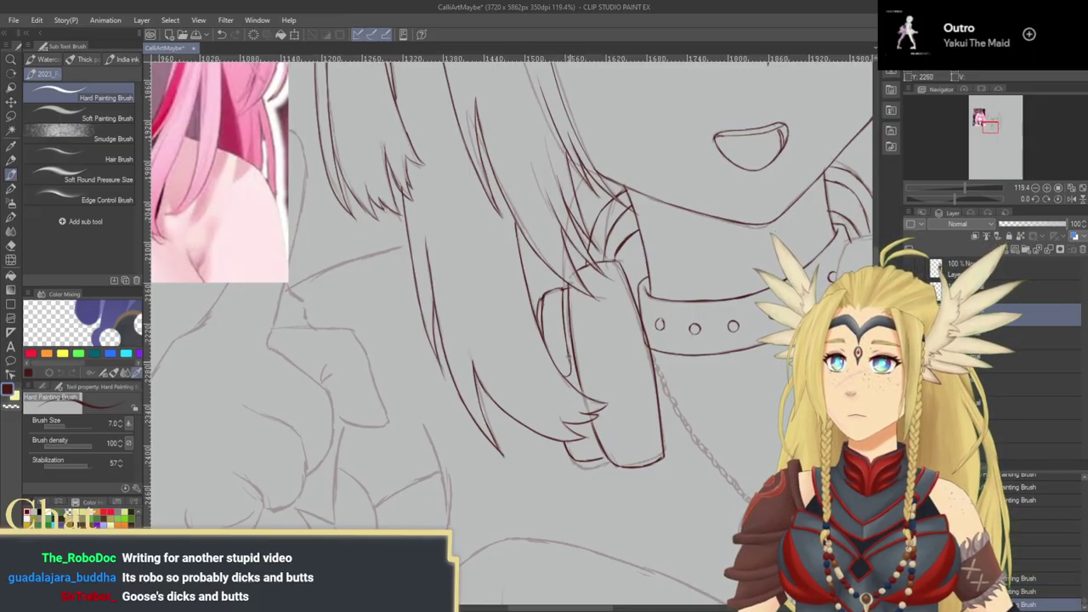
mouse_move(604, 412)
left_mouse_down()
mouse_move(544, 408)
mouse_move(630, 423)
left_mouse_up()
Step: Ink the right headphone cup's long edge beside the choker and its rounded bottom, undoing unwanted strokes
left_click_drag(442, 304, 680, 366)
mouse_move(585, 421)
left_mouse_down()
mouse_move(698, 419)
mouse_move(385, 384)
mouse_move(449, 360)
left_mouse_up()
mouse_move(688, 366)
left_mouse_down()
mouse_move(505, 400)
mouse_move(545, 439)
left_mouse_up()
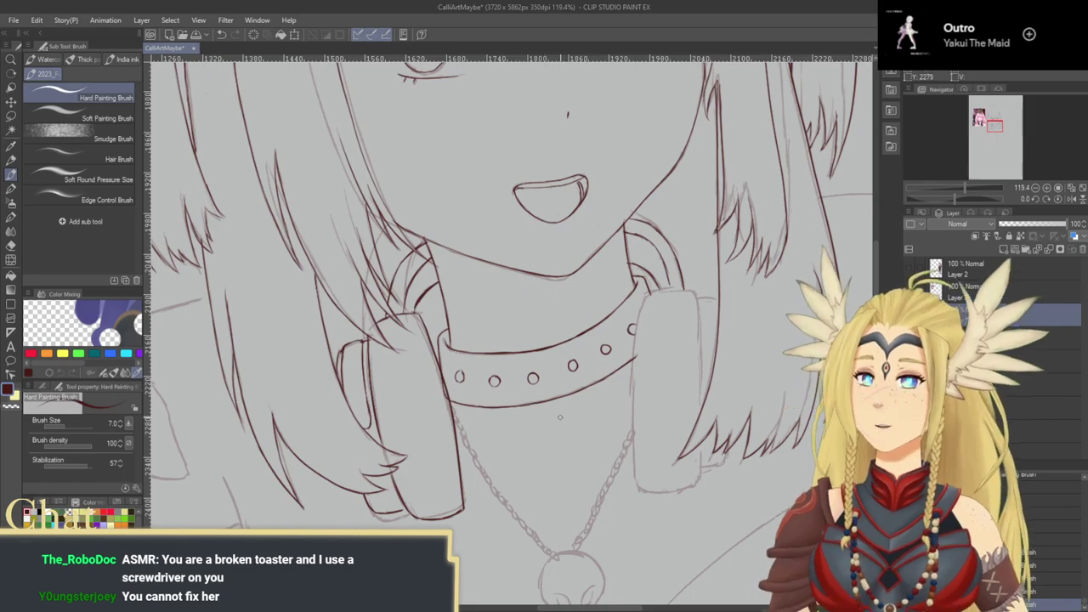
left_click_drag(447, 428, 423, 417)
left_click_drag(562, 417, 537, 417)
mouse_move(600, 290)
left_mouse_down()
mouse_move(576, 279)
mouse_move(569, 416)
left_mouse_up()
key("ctrl+z")
key("ctrl+z")
mouse_move(567, 356)
left_mouse_down()
mouse_move(572, 462)
mouse_move(570, 452)
mouse_move(580, 466)
mouse_move(619, 463)
mouse_move(636, 419)
mouse_move(633, 442)
mouse_move(613, 450)
mouse_move(619, 498)
left_mouse_up()
key("ctrl+z")
key("ctrl+z")
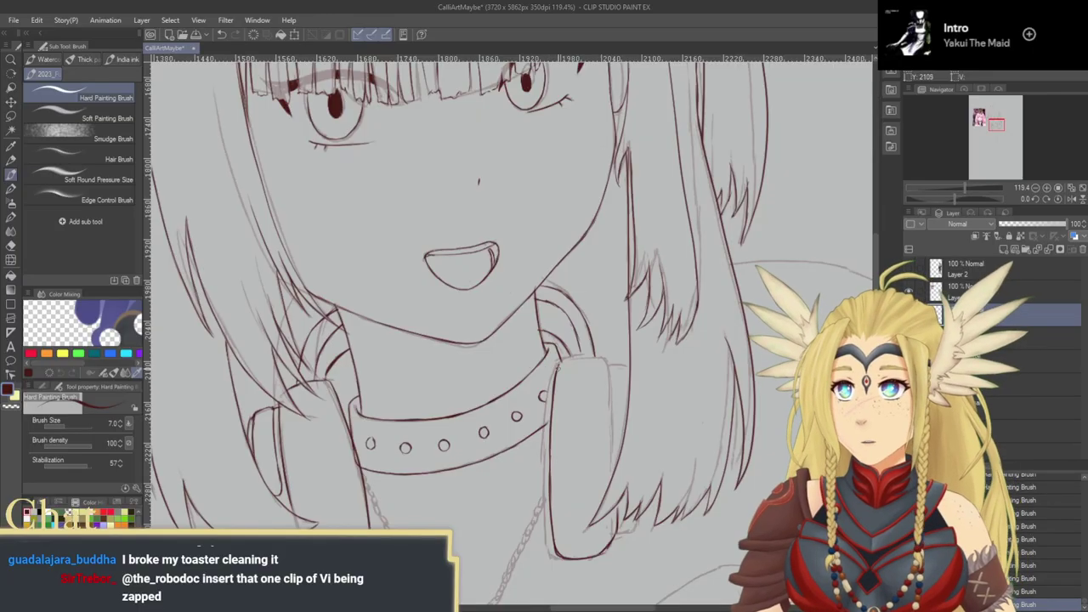
Step: Ink the right headphone cup's top edge and its long outer edge down to the hair
mouse_move(568, 360)
left_mouse_down()
mouse_move(609, 360)
mouse_move(609, 388)
mouse_move(598, 346)
mouse_move(596, 377)
mouse_move(597, 344)
mouse_move(598, 426)
mouse_move(595, 341)
left_mouse_up()
key("ctrl+z")
key("ctrl+z")
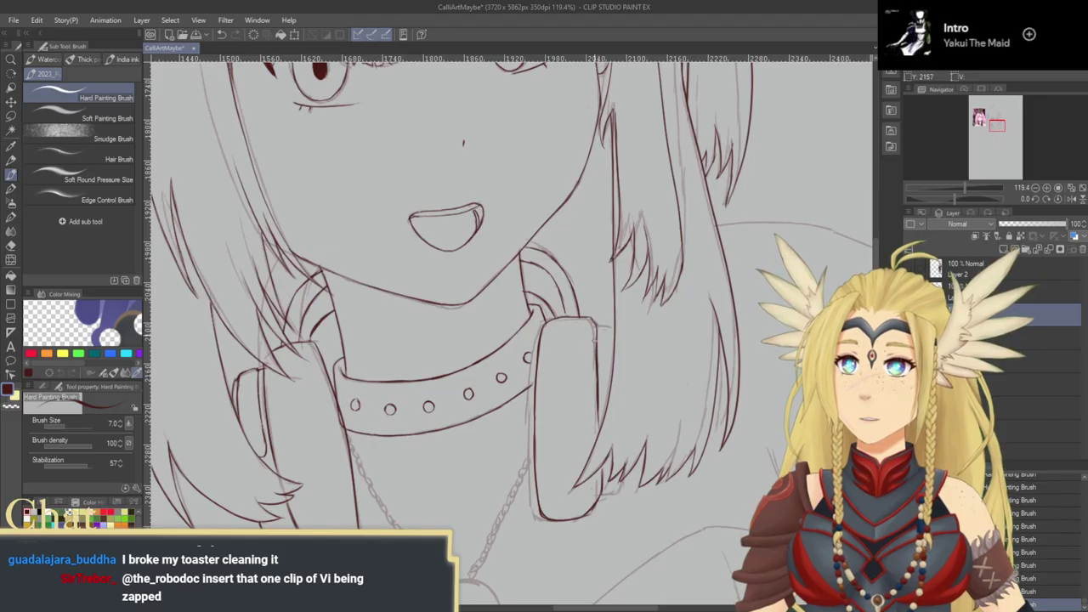
left_click_drag(589, 403, 557, 366)
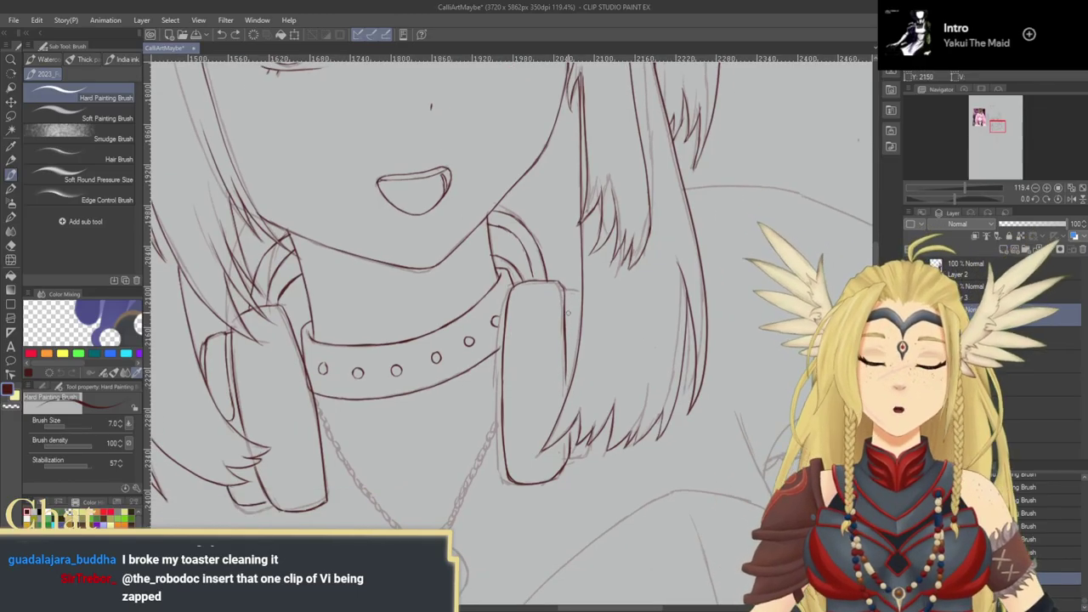
left_click_drag(567, 396, 568, 366)
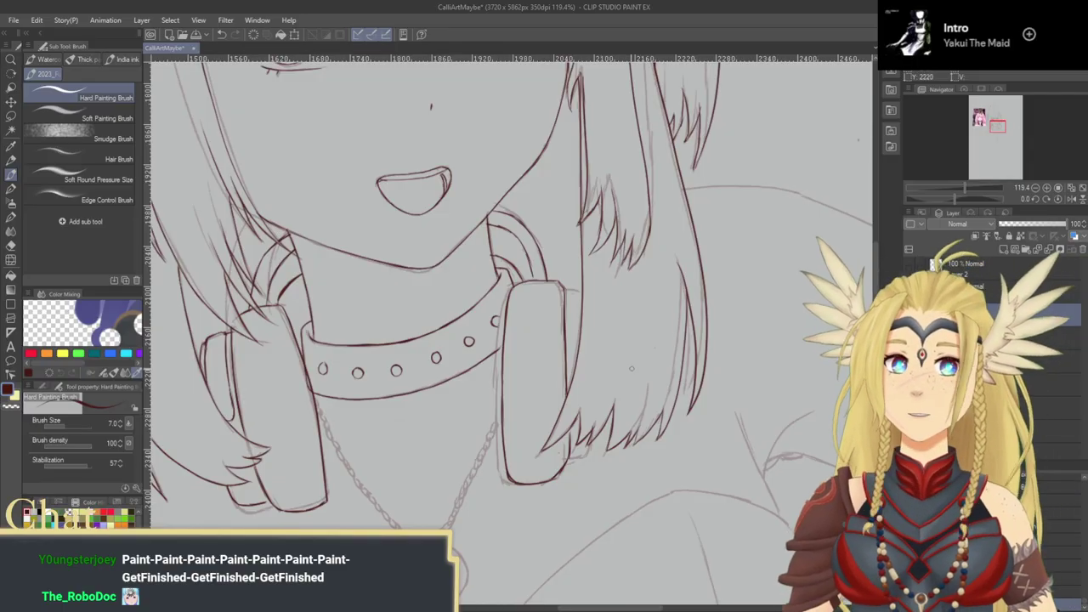
Step: Ink the right ear cushion's lower corner below the hair tips and its short top edge between the cup and the hair
left_click_drag(591, 440, 621, 423)
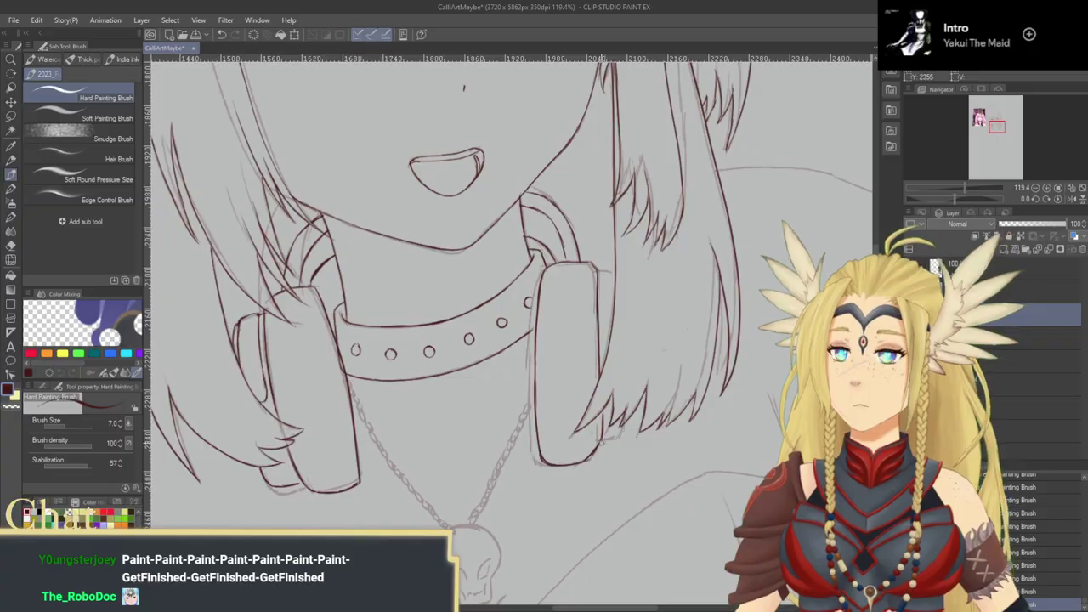
mouse_move(602, 441)
left_mouse_down()
mouse_move(575, 448)
mouse_move(607, 421)
left_mouse_up()
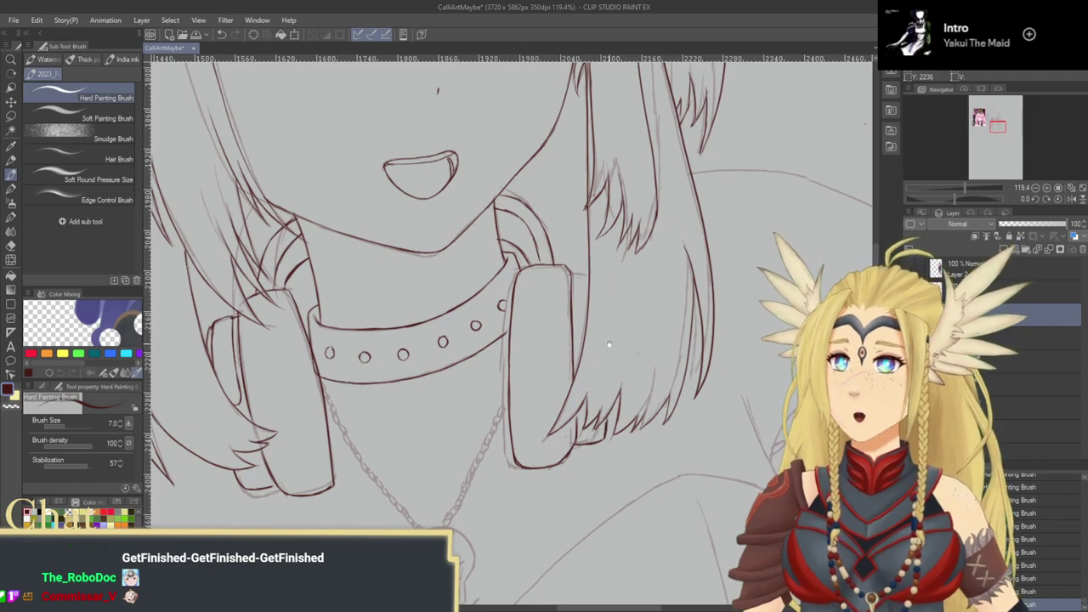
left_click_drag(607, 345, 605, 395)
left_click_drag(573, 324, 588, 324)
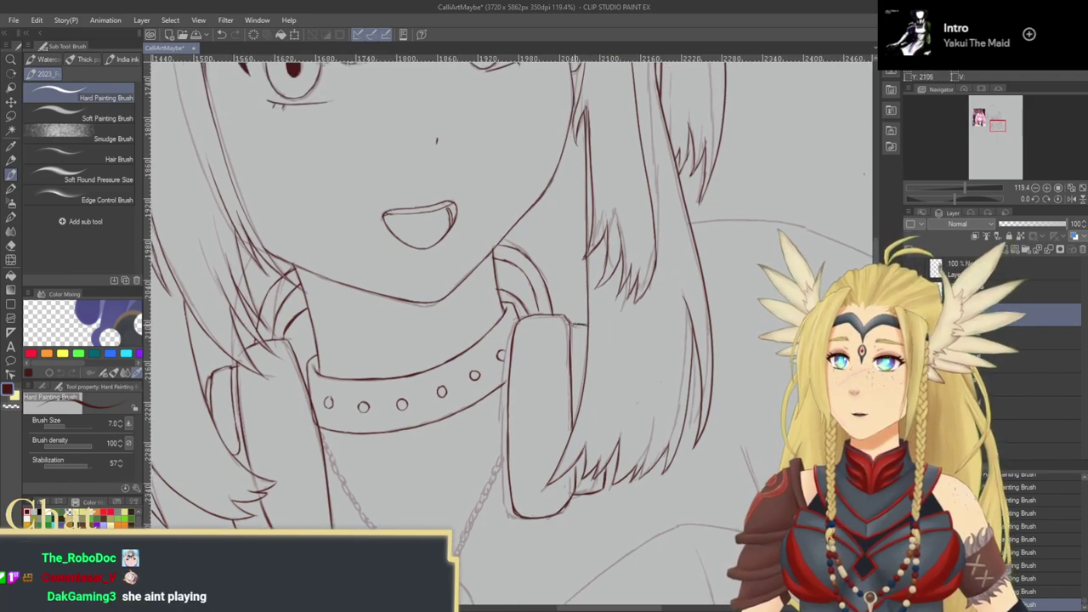
mouse_move(560, 415)
left_mouse_down()
mouse_move(644, 433)
mouse_move(692, 398)
left_mouse_up()
scroll(692, 398, "right", 2)
scroll(693, 398, "up", 1)
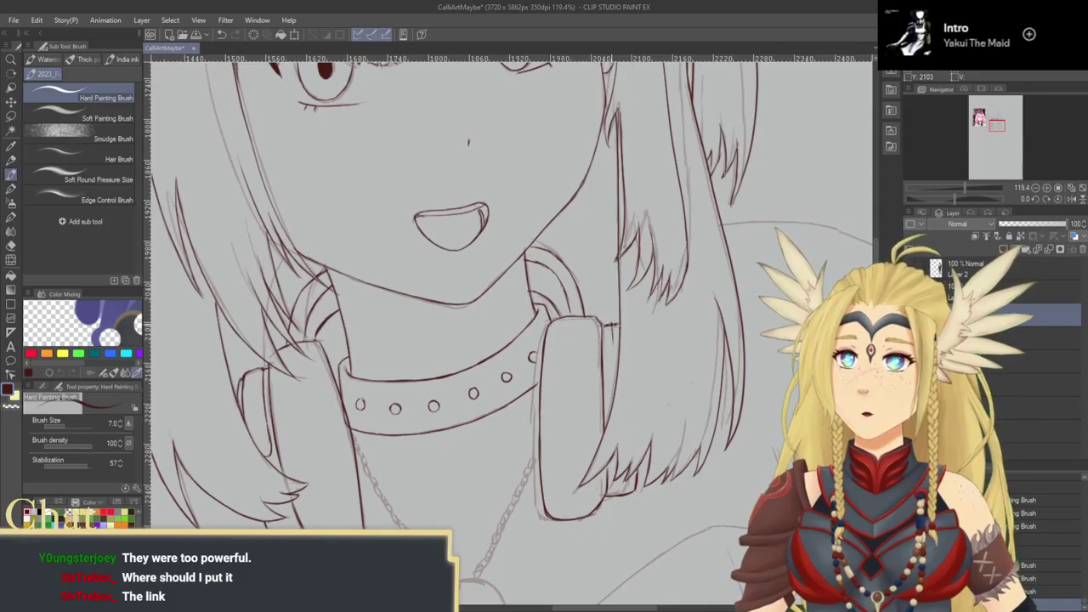
Step: Ink the inner contour line of the ear cushion behind the right headphone cup, undoing and redrawing unwanted strokes
left_click_drag(610, 352, 613, 379)
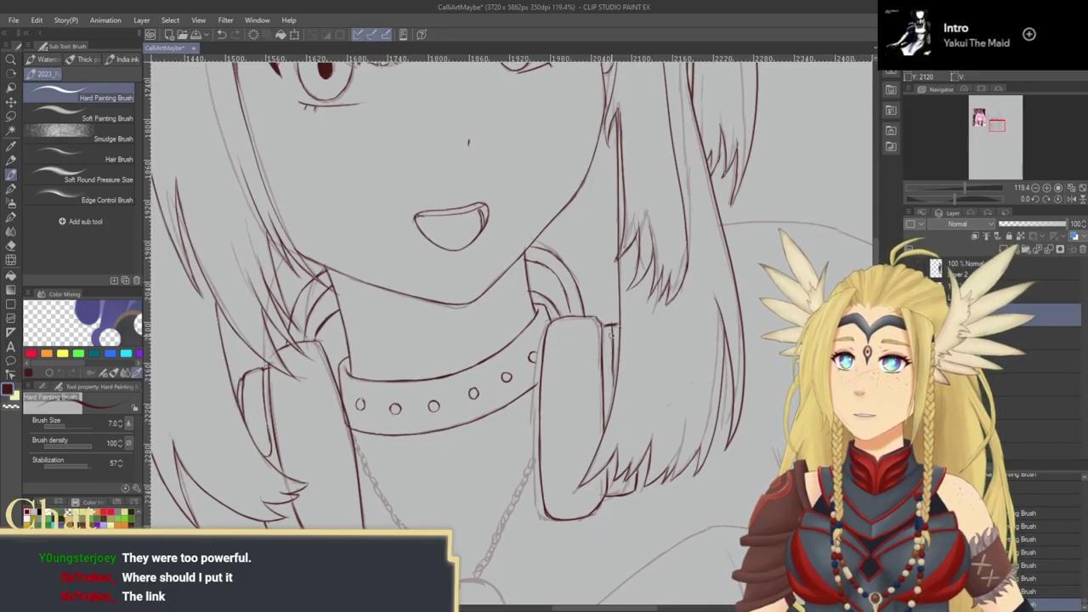
left_click_drag(610, 337, 611, 365)
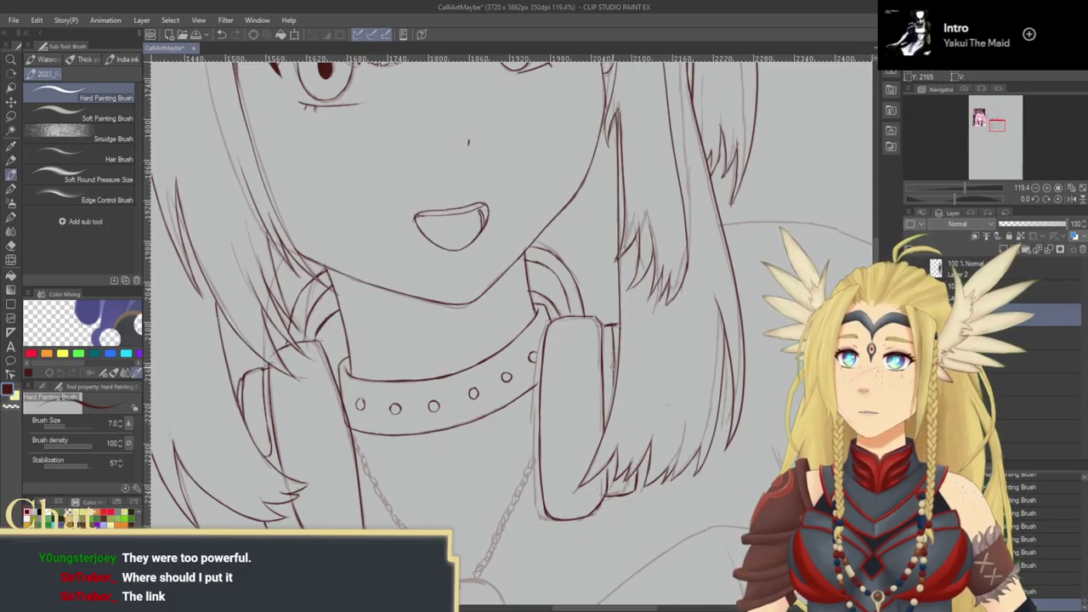
key("ctrl+z")
key("ctrl+z")
key("ctrl+z")
key("ctrl+z")
key("ctrl+z")
key("ctrl+z")
key("ctrl+z")
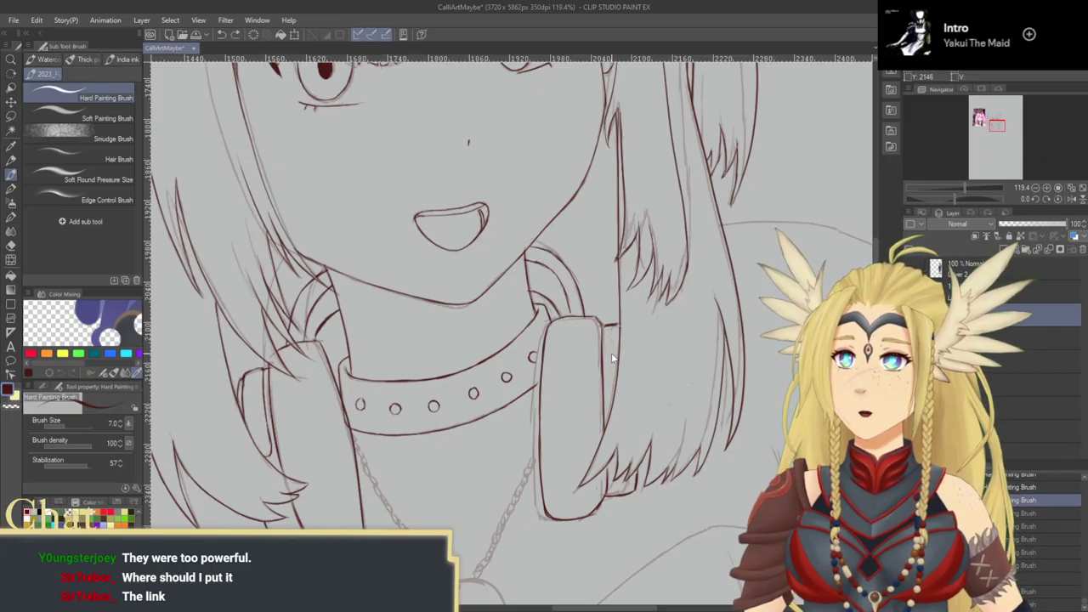
left_click_drag(609, 334, 610, 408)
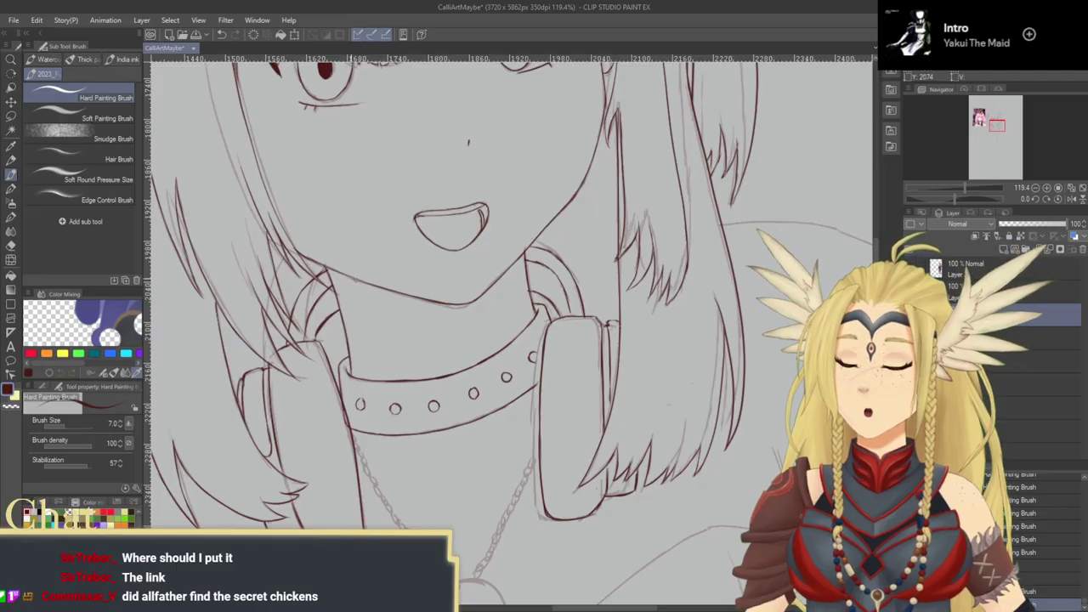
Step: Clean up the right ear cushion's top corner and inner line, and refine where its lower part meets the cup
left_click(11, 60)
left_click_drag(466, 283, 391, 282)
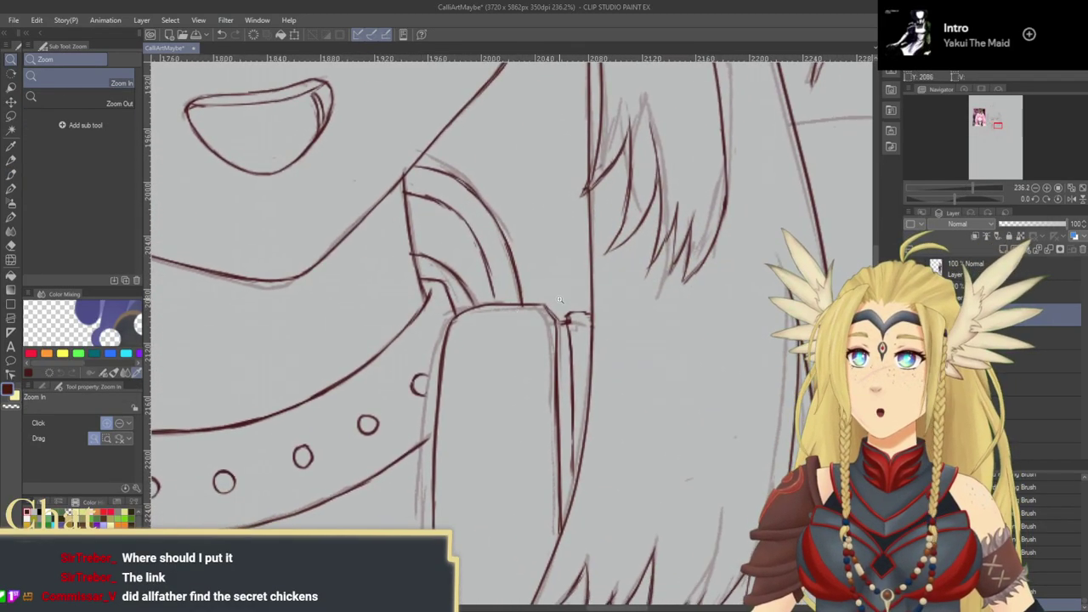
left_click(11, 173)
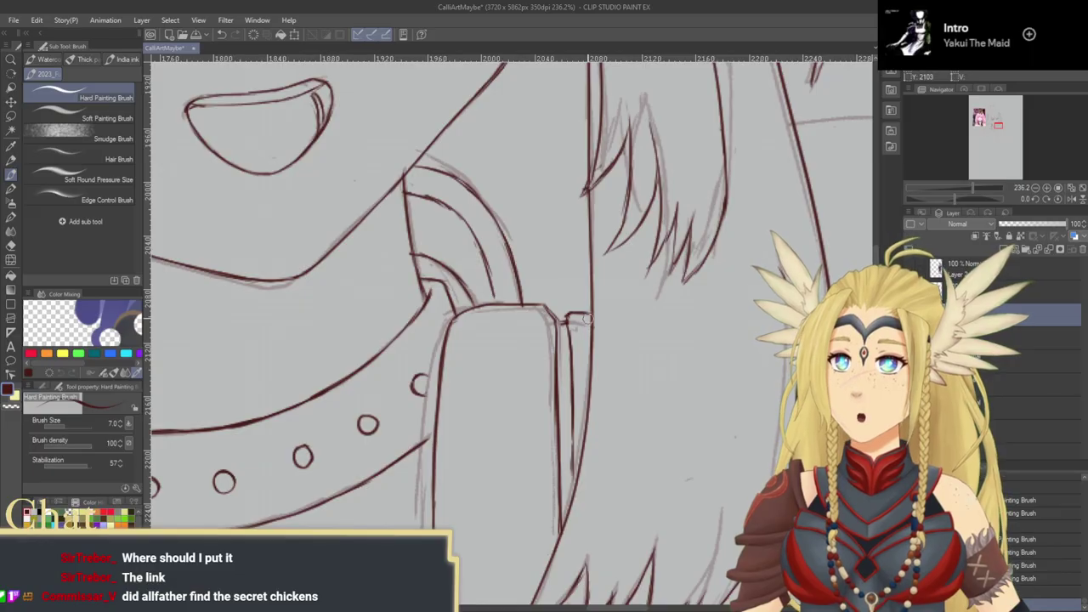
mouse_move(573, 325)
left_mouse_down()
mouse_move(589, 360)
mouse_move(630, 394)
left_mouse_up()
left_click_drag(516, 308, 479, 236)
left_click_drag(521, 402, 482, 265)
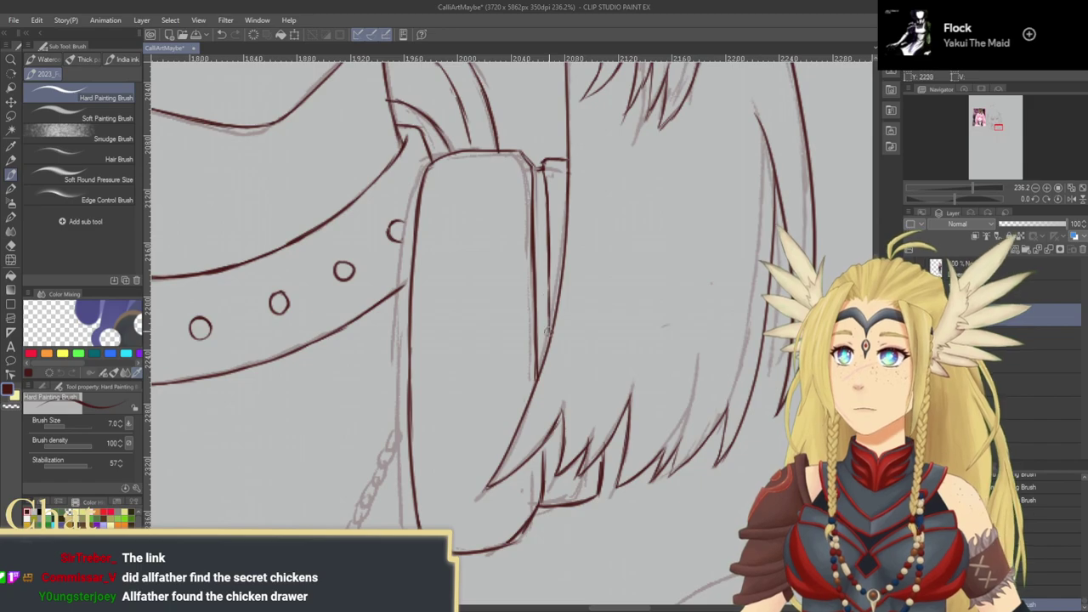
mouse_move(549, 333)
left_mouse_down()
mouse_move(568, 467)
mouse_move(562, 348)
left_mouse_up()
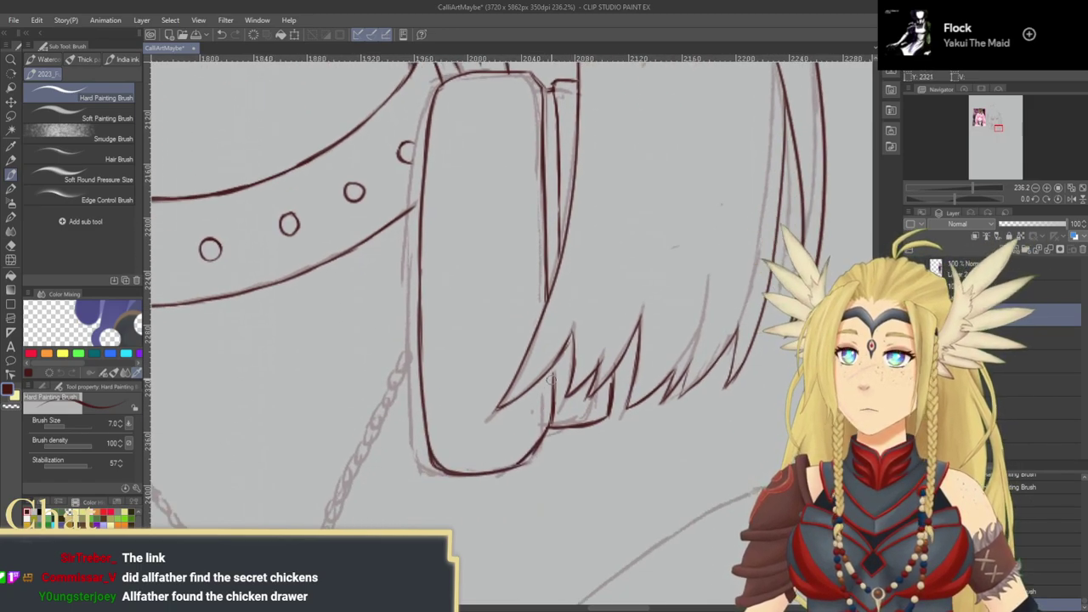
left_click_drag(550, 407, 553, 426)
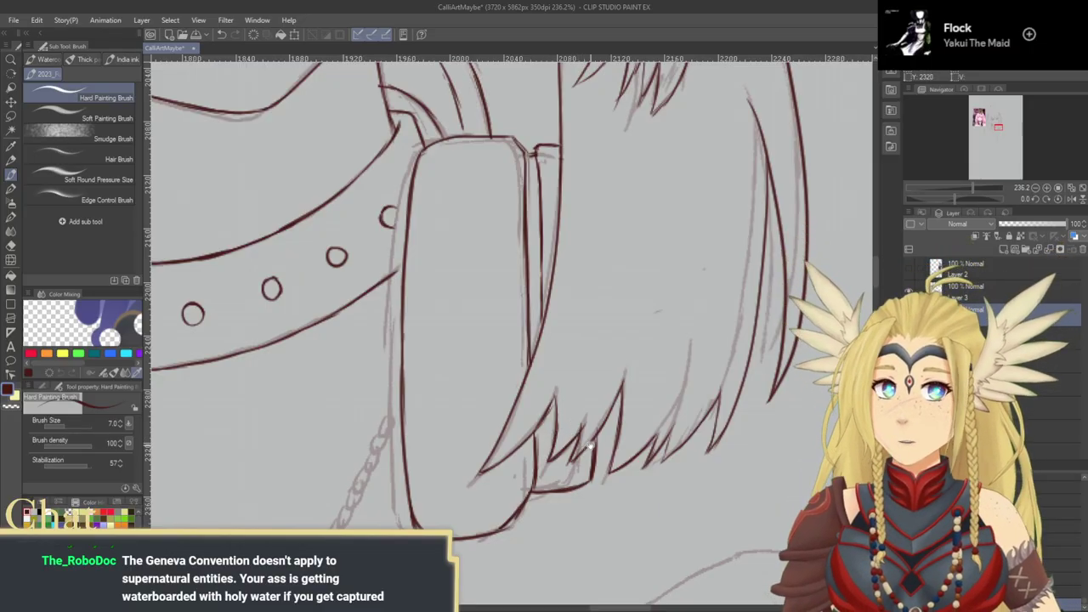
Step: Review the inked headphones, choker and surrounding hair at 100% zoom
left_click_drag(607, 306, 600, 397)
left_click_drag(618, 286, 615, 408)
left_click_drag(635, 371, 618, 438)
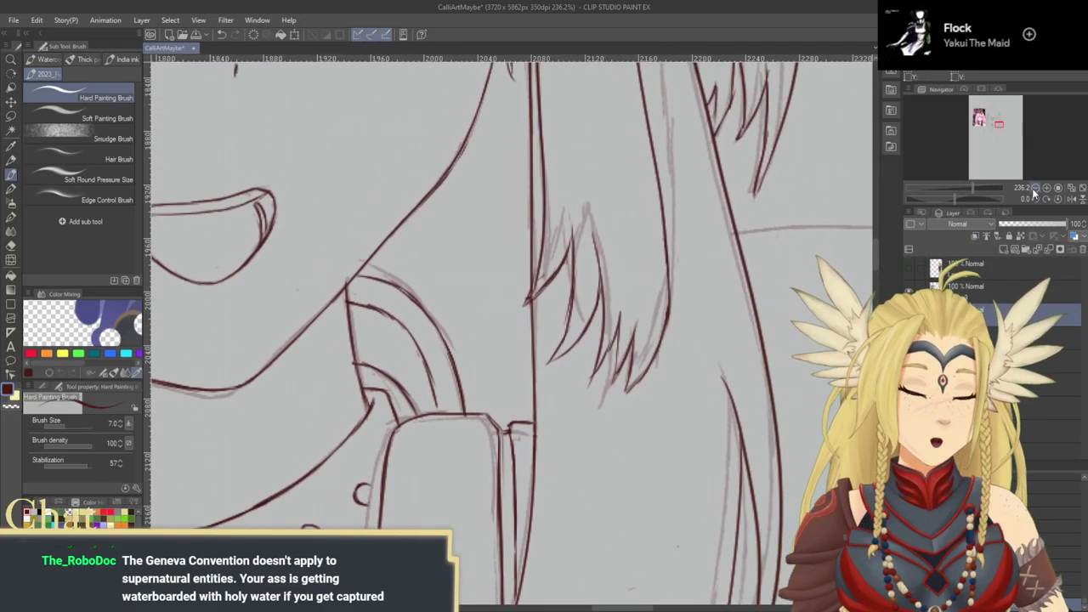
left_click(1035, 188)
left_click(1035, 188)
left_click(1036, 188)
left_click_drag(561, 401, 666, 398)
mouse_move(605, 461)
left_mouse_down()
mouse_move(614, 388)
mouse_move(619, 425)
left_mouse_up()
left_click_drag(642, 370, 652, 480)
left_click_drag(667, 401, 689, 268)
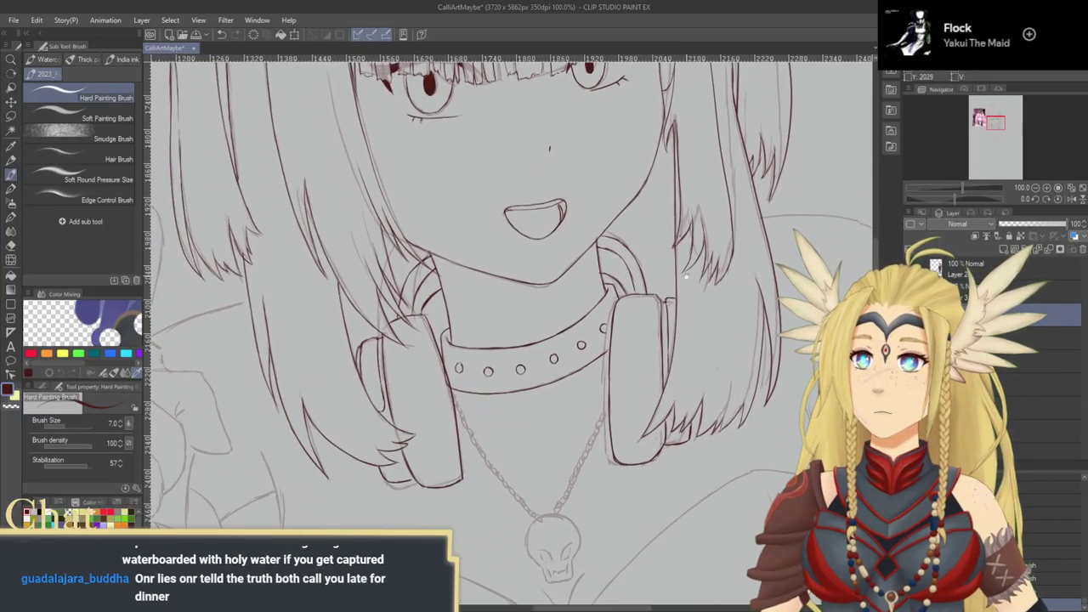
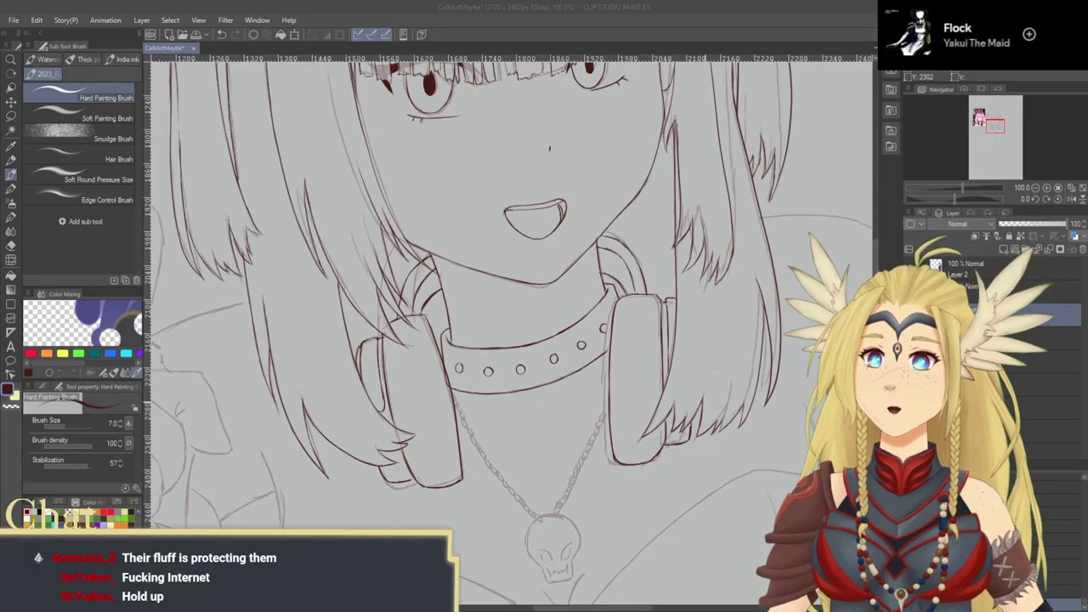
Step: Ink the start of the shoulder line where it emerges from the right pigtail, undoing an unwanted stroke
left_click(656, 386)
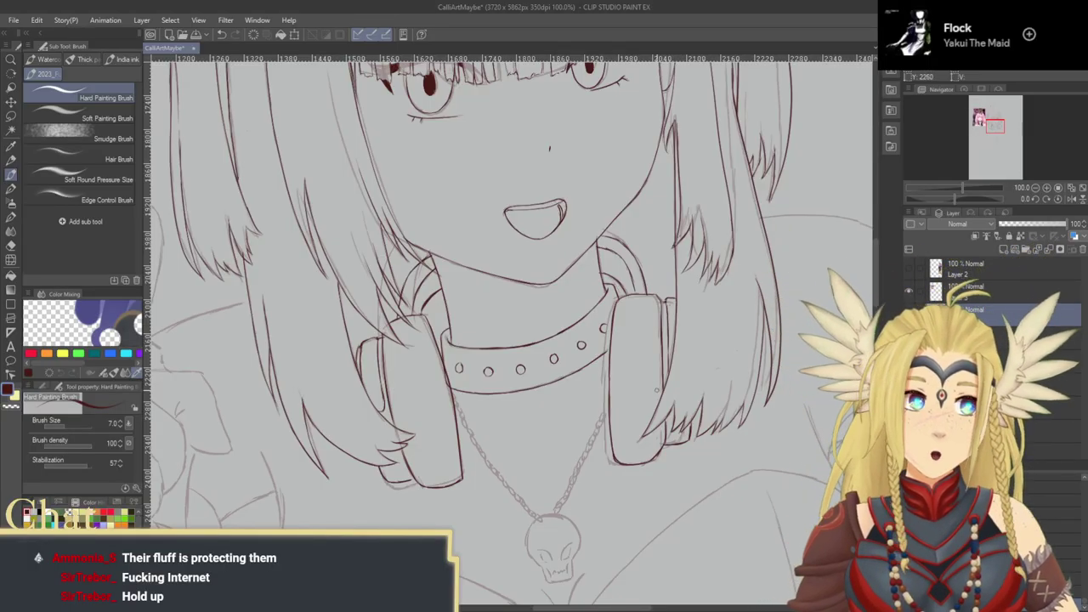
mouse_move(655, 385)
left_mouse_down()
mouse_move(403, 333)
mouse_move(669, 397)
mouse_move(765, 314)
mouse_move(850, 289)
mouse_move(472, 394)
mouse_move(495, 389)
mouse_move(517, 349)
mouse_move(549, 357)
mouse_move(553, 317)
left_mouse_up()
left_click(1036, 200)
left_click(1035, 200)
left_click(1036, 200)
left_click(1035, 200)
left_click(1035, 200)
left_click_drag(651, 440, 777, 407)
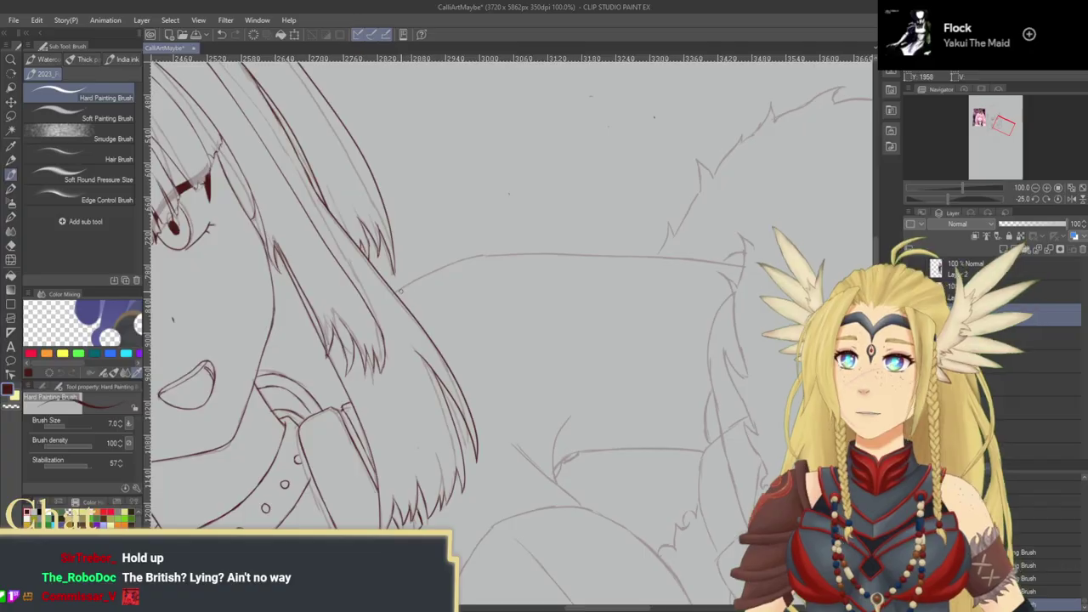
left_click_drag(396, 293, 472, 257)
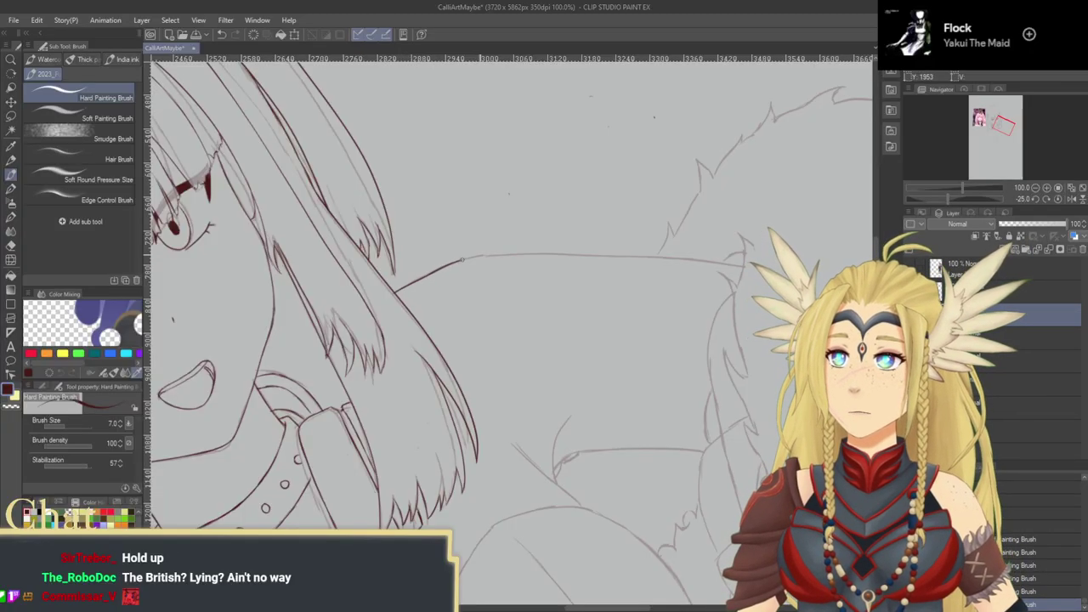
key("ctrl+z")
left_click_drag(536, 296, 524, 314)
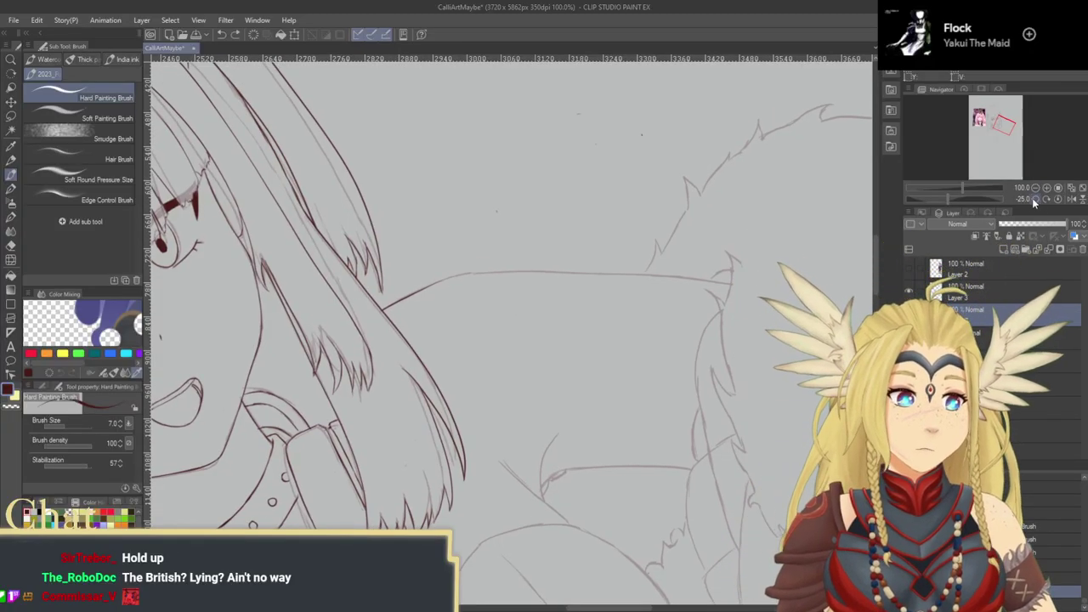
Step: Ink the long shoulder line from the right pigtail toward the fur trim, undoing unwanted strokes
left_click(1035, 200)
left_click(1035, 200)
left_click(1036, 200)
mouse_move(411, 314)
left_mouse_down()
mouse_move(514, 266)
mouse_move(704, 230)
left_mouse_up()
key("ctrl+z")
left_click_drag(587, 251, 702, 228)
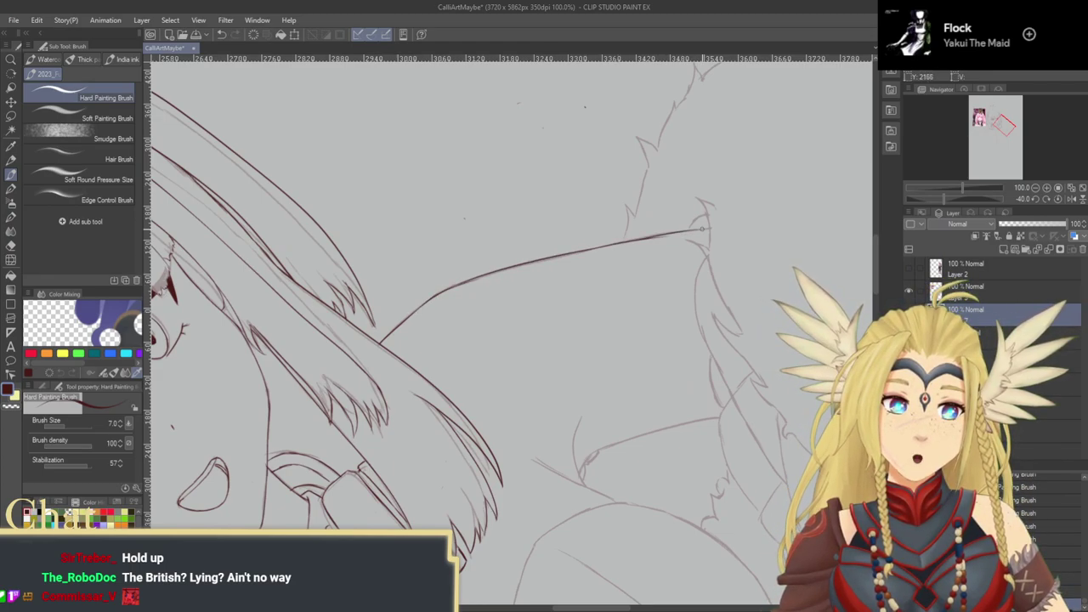
key("ctrl+z")
key("ctrl+z")
Step: Redraw the outer end of the shoulder line so it meets the fur trim, undoing overshooting strokes
left_click_drag(581, 252, 736, 221)
key("ctrl+z")
key("ctrl+z")
key("ctrl+z")
key("ctrl+z")
key("ctrl+z")
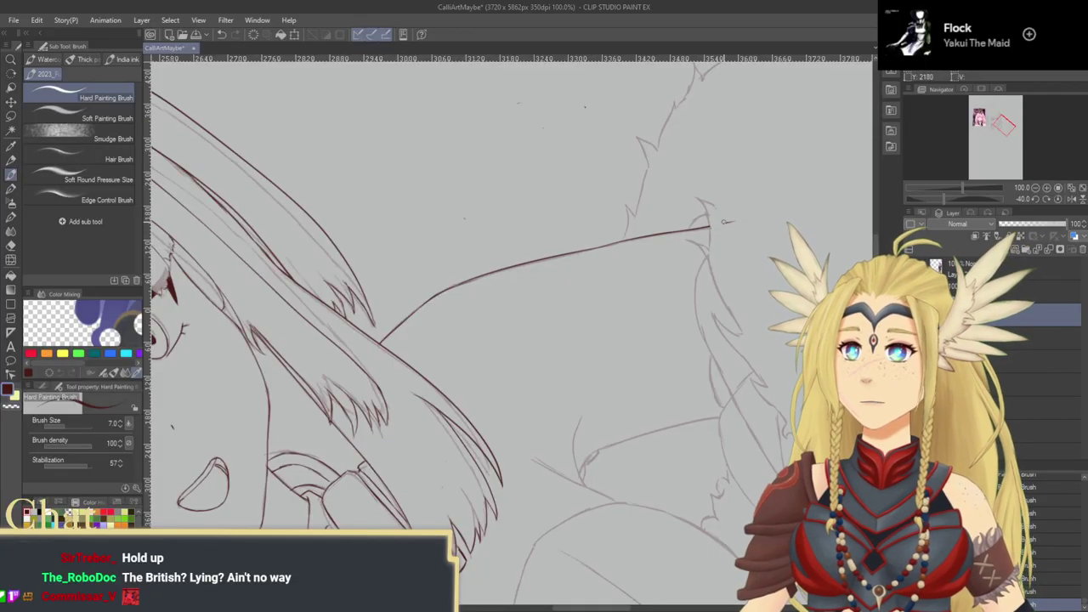
left_click_drag(766, 183, 663, 279)
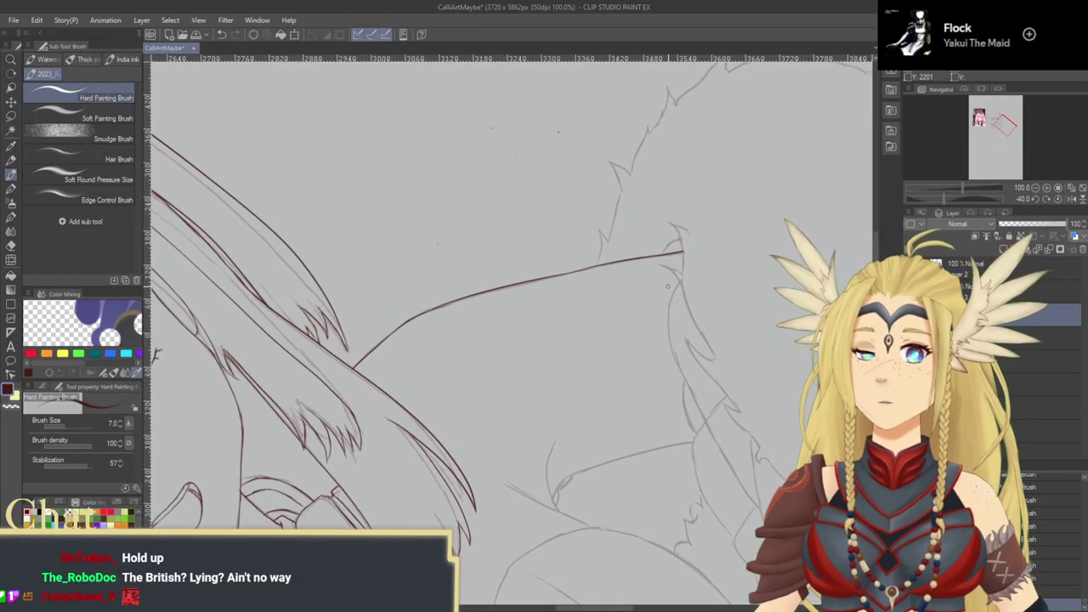
scroll(657, 314, "up", 1)
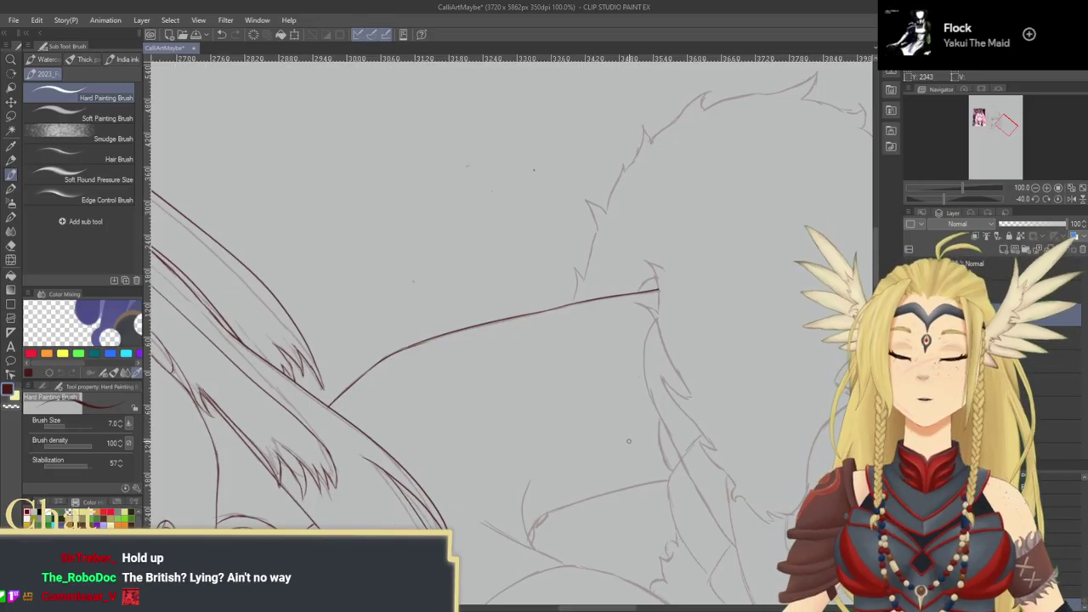
scroll(563, 422, "down", 5)
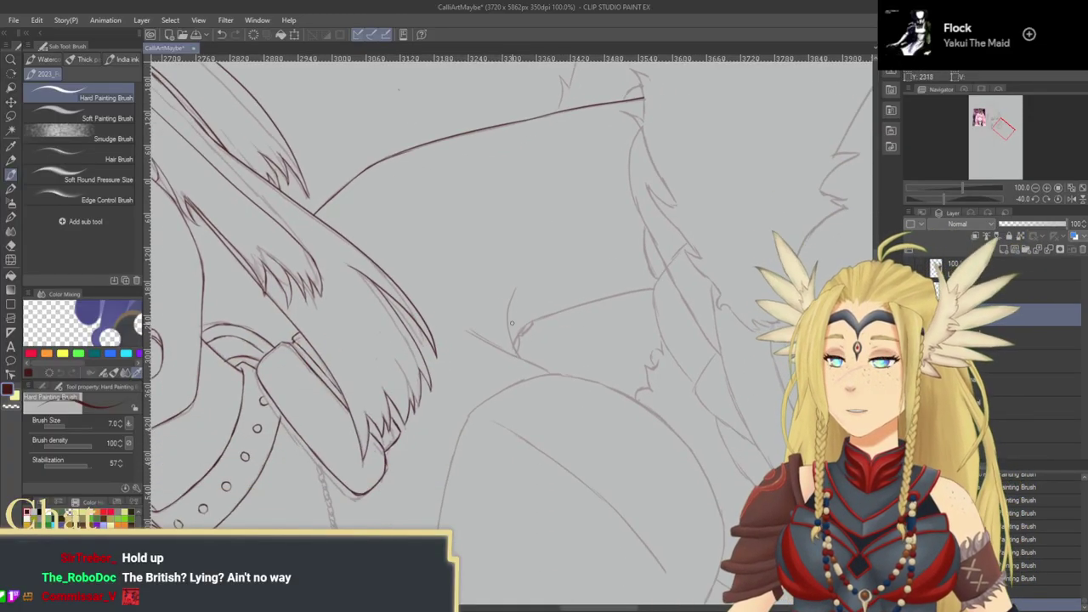
Step: Ink the two short crease lines that meet at the armpit below the shoulder
left_click_drag(515, 355, 511, 303)
left_click_drag(527, 339, 498, 320)
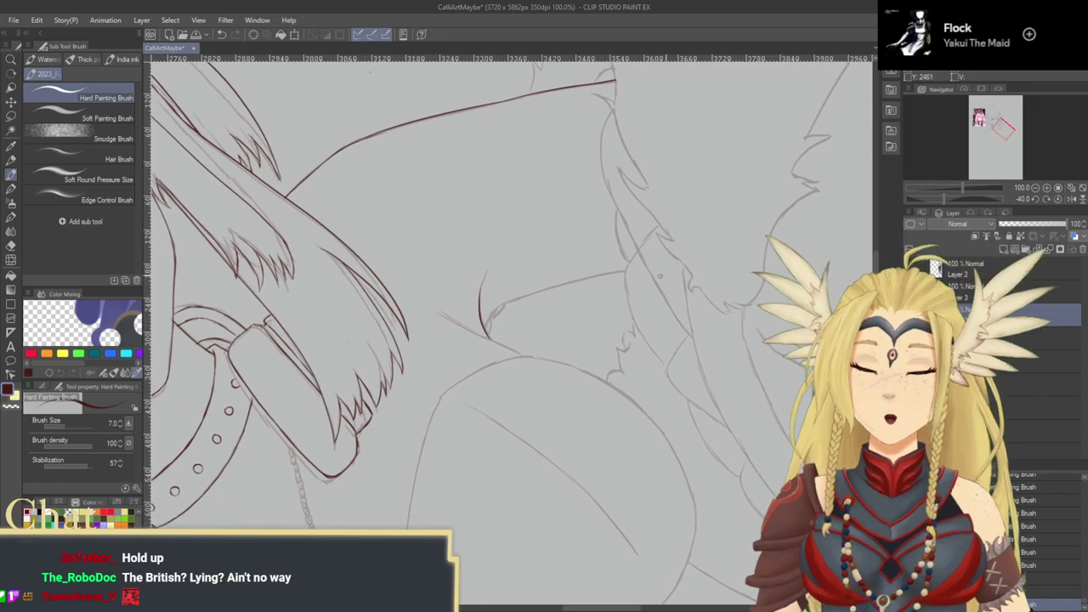
left_click(1058, 199)
left_click_drag(530, 365, 552, 317)
left_click_drag(492, 221, 530, 306)
scroll(561, 402, "up", 1)
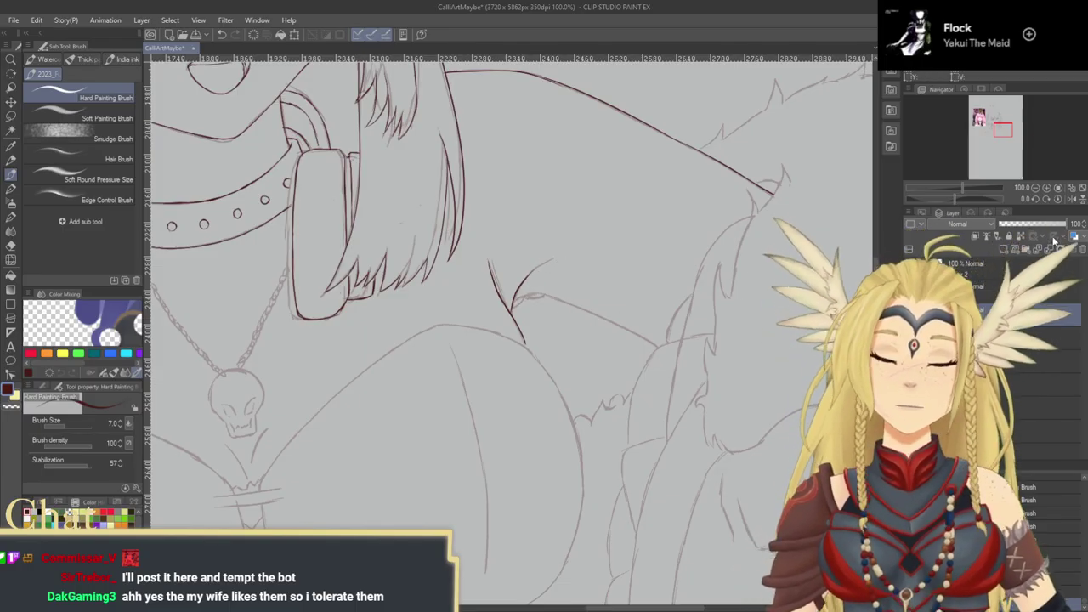
Step: Ink the short curved start of the upper arm's underside where it leaves the armpit crease
left_click(1036, 200)
left_click(1035, 199)
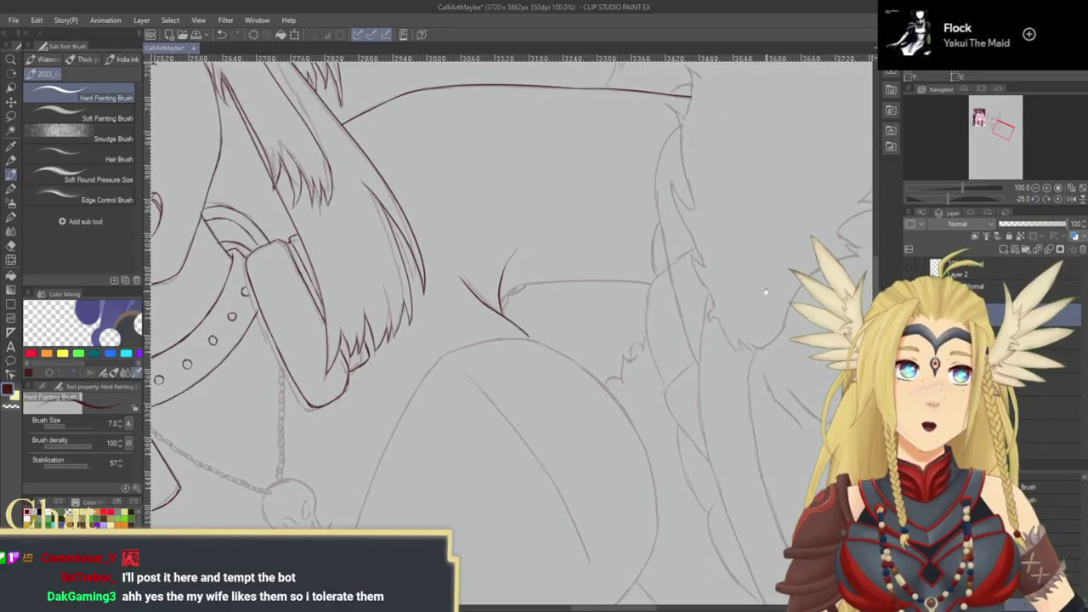
left_click(1036, 199)
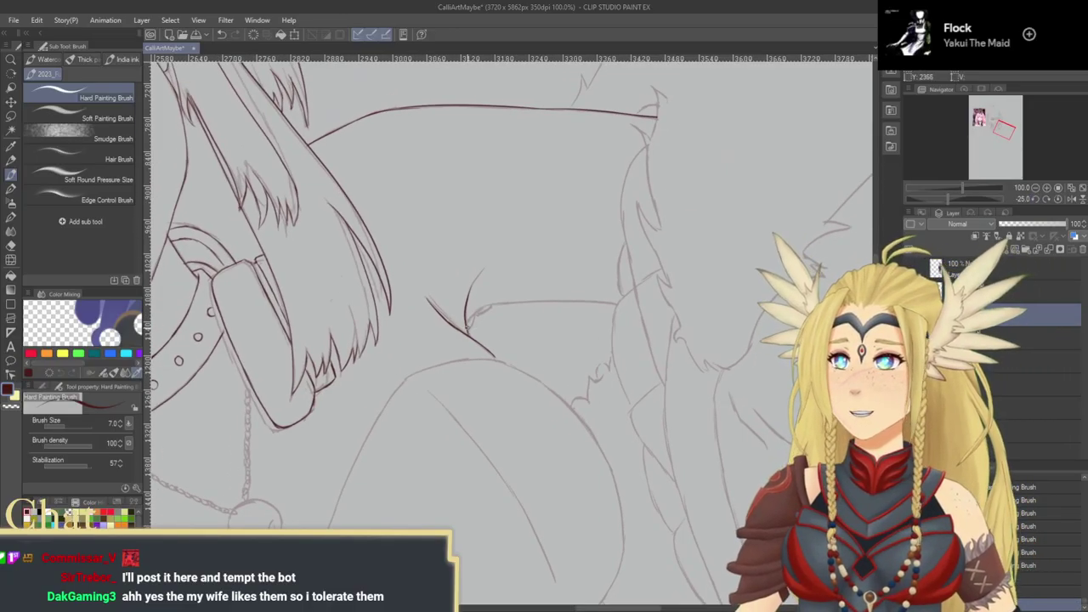
mouse_move(568, 336)
left_mouse_down()
mouse_move(573, 357)
mouse_move(608, 319)
left_mouse_up()
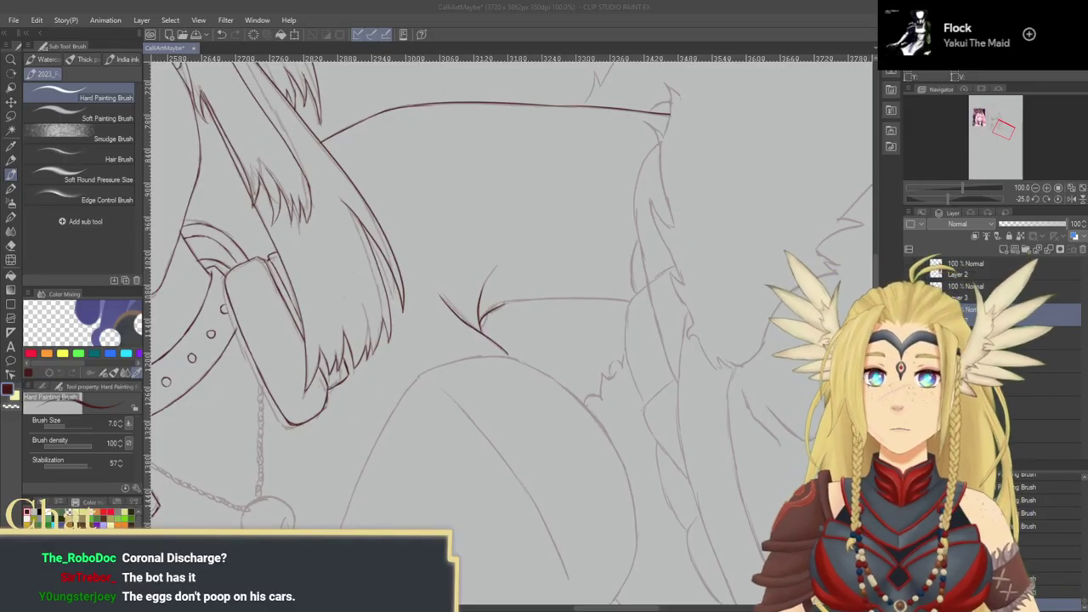
left_click_drag(584, 397, 584, 422)
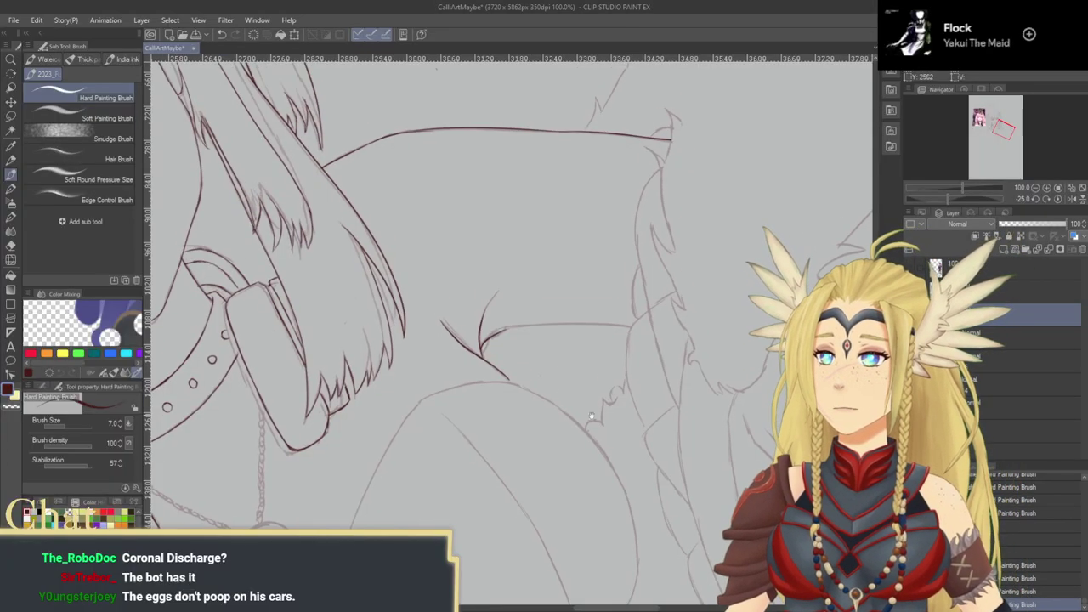
Step: Extend the upper arm's underside line from the armpit crease to the fur trim
left_click(1037, 198)
left_click(1037, 198)
left_click(1036, 198)
left_click(1037, 198)
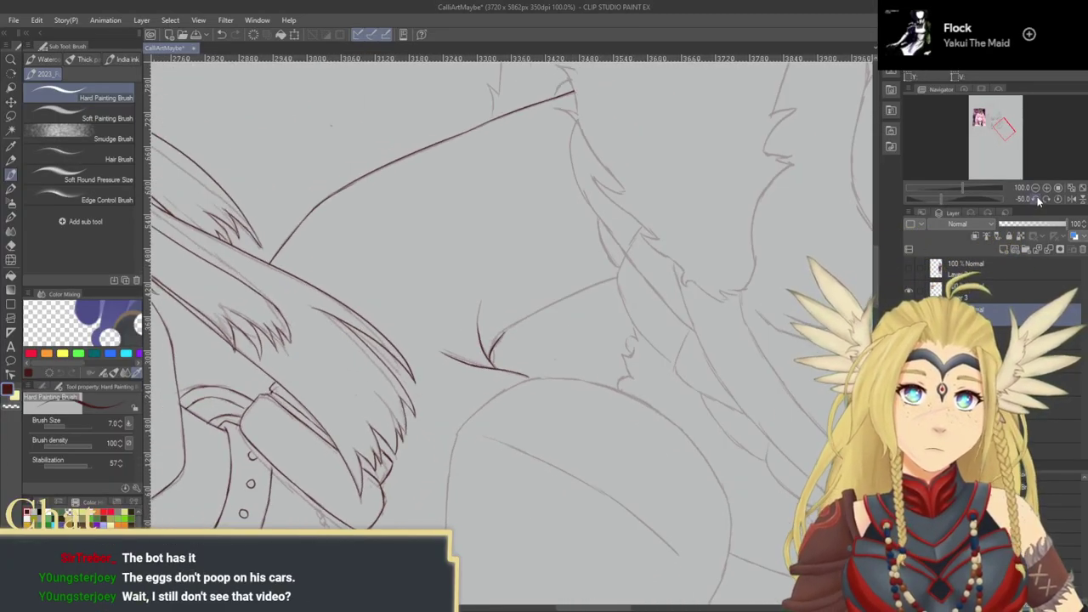
left_click(1037, 198)
left_click(1037, 198)
left_click_drag(784, 307, 759, 307)
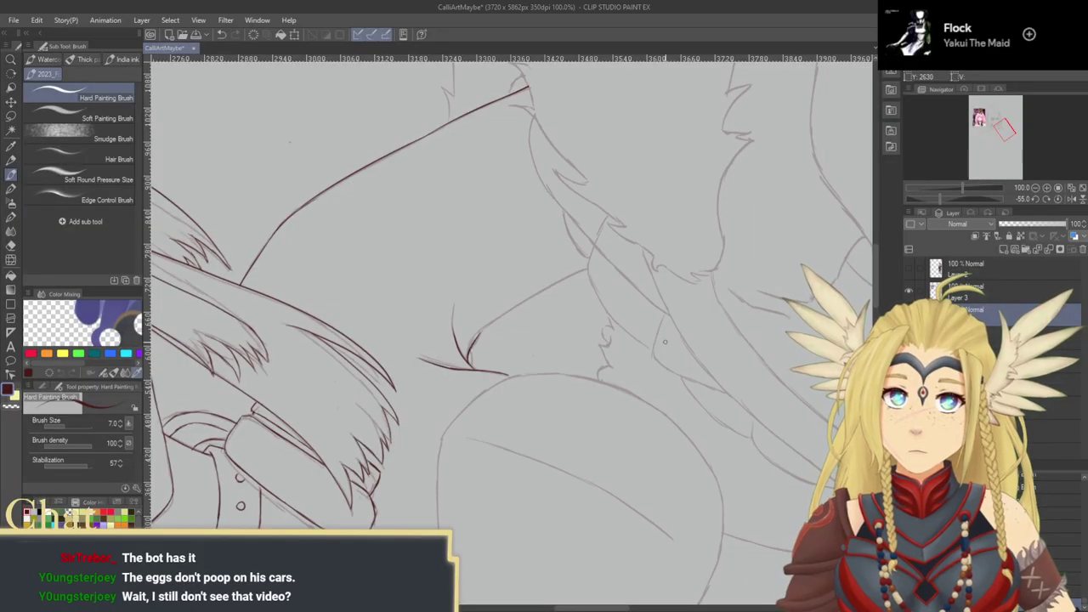
left_click_drag(470, 345, 591, 267)
left_click_drag(590, 345, 529, 447)
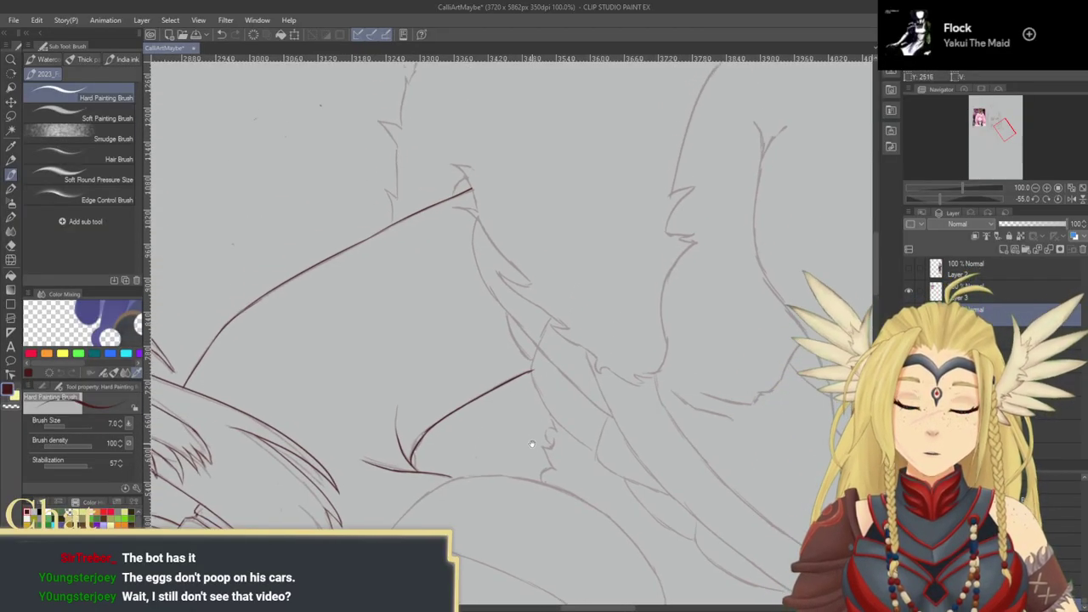
Step: Ink a double-ringed eyelet at the right end of the topmost corset lace below the skull pendant
mouse_move(287, 426)
left_mouse_down()
mouse_move(225, 452)
mouse_move(418, 378)
left_mouse_up()
left_click_drag(545, 573, 557, 346)
left_click_drag(596, 426, 551, 281)
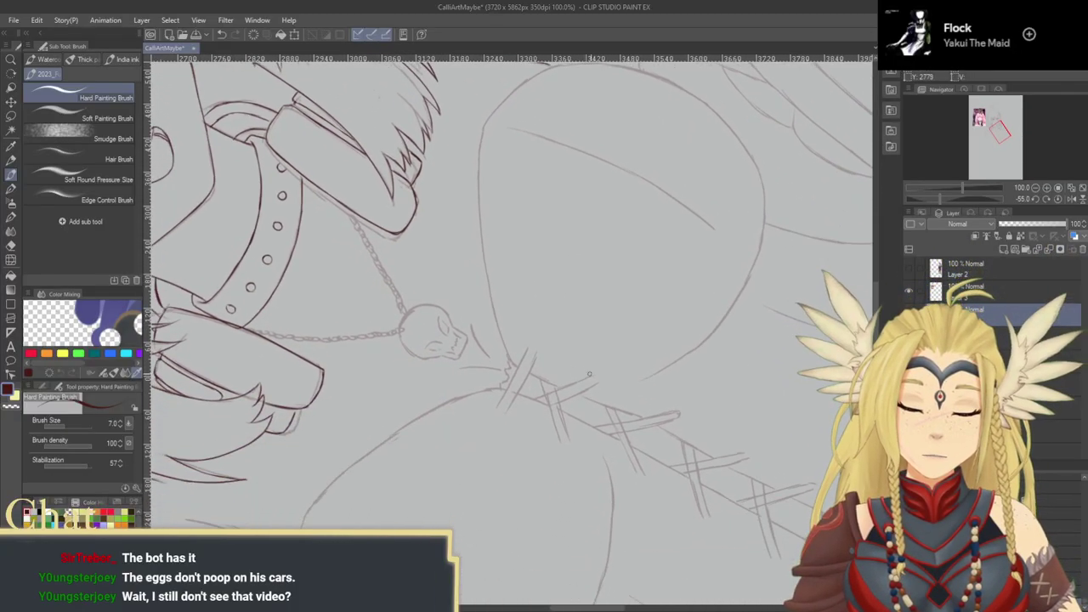
left_click(1058, 200)
mouse_move(560, 368)
left_mouse_down()
mouse_move(745, 354)
mouse_move(543, 352)
mouse_move(544, 326)
mouse_move(561, 326)
left_mouse_up()
left_click(11, 61)
left_click(40, 77)
mouse_move(583, 391)
left_mouse_down()
mouse_move(600, 391)
mouse_move(581, 382)
left_mouse_up()
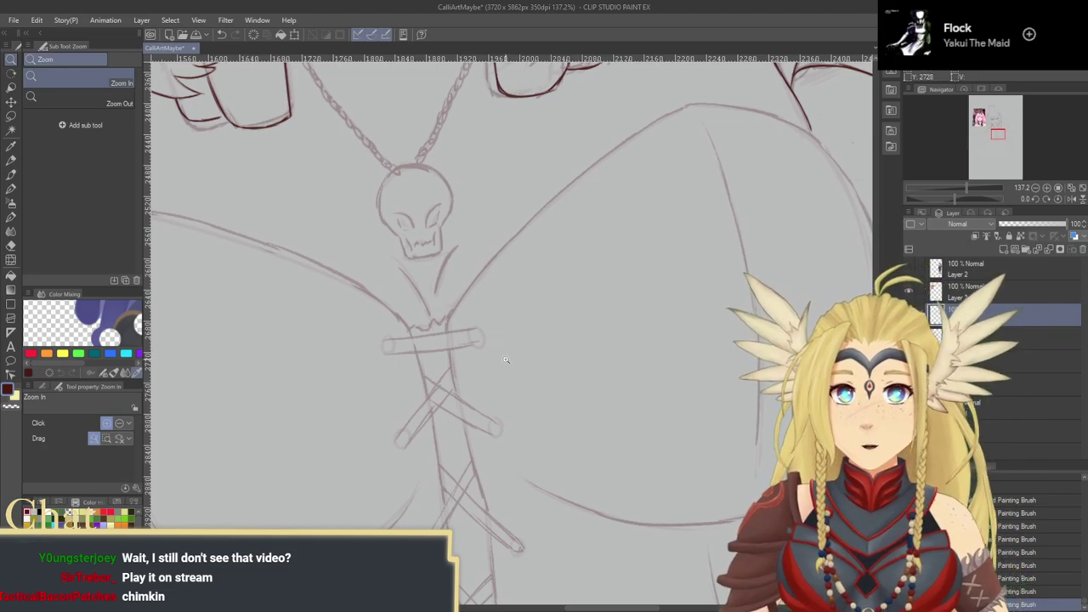
left_click(11, 173)
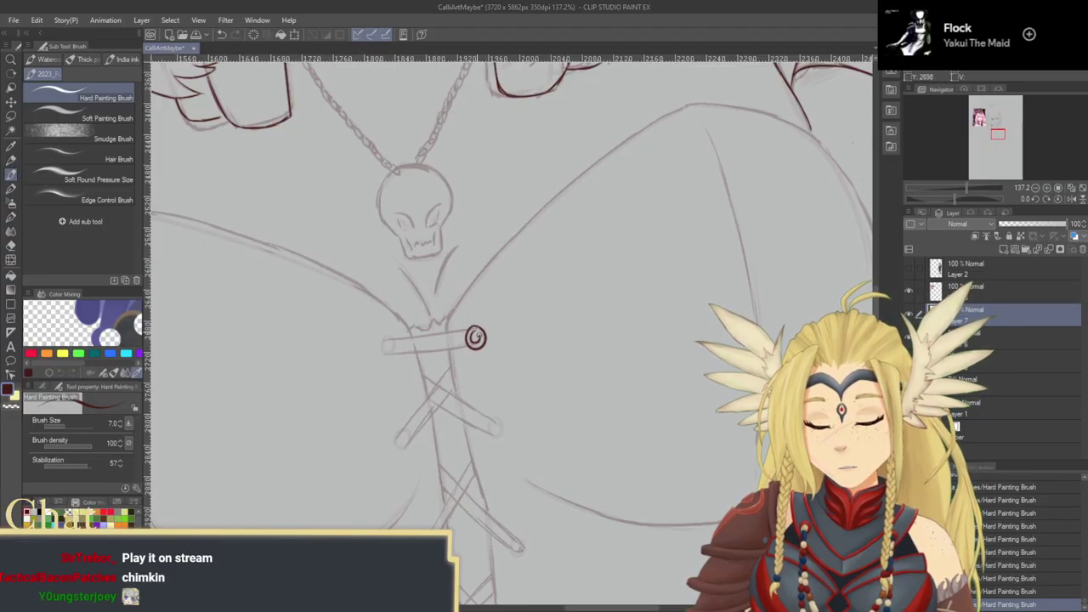
key("ctrl+z")
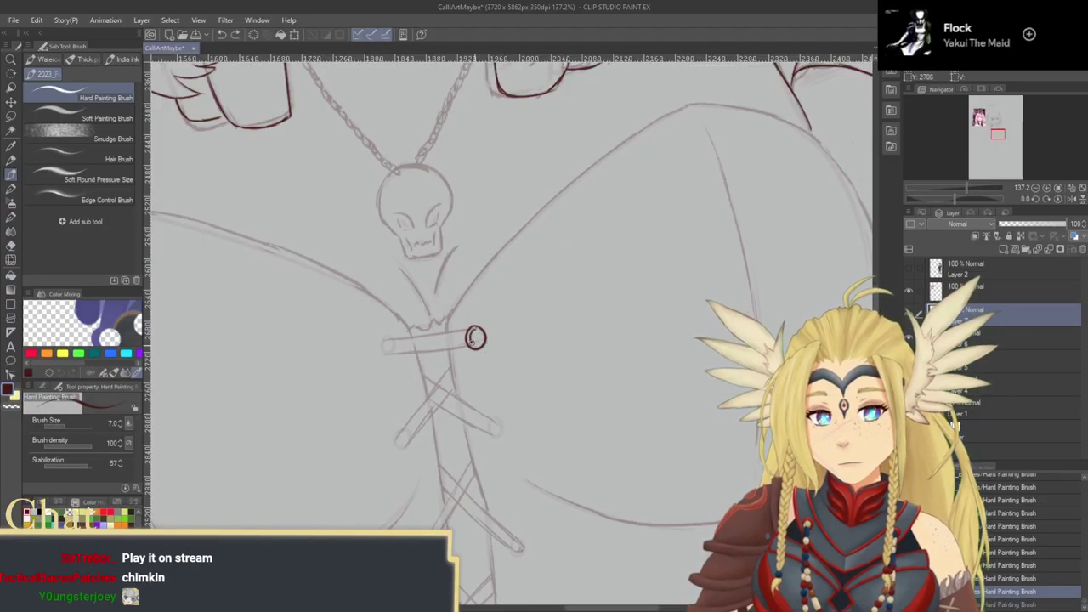
key("ctrl+y")
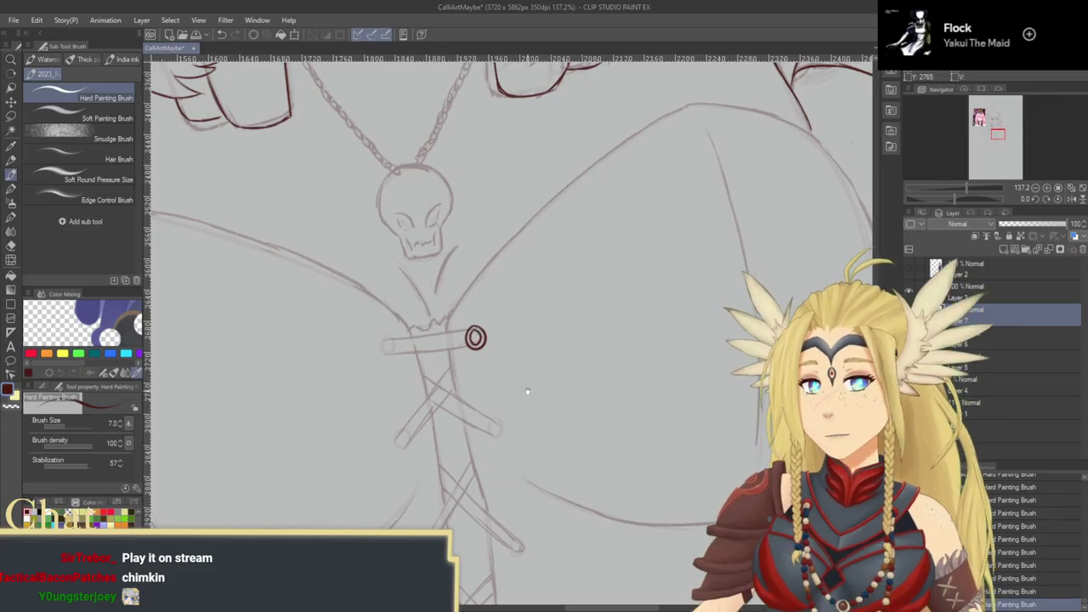
Step: Lasso the inked eyelet and place a pasted copy at the right end of the second corset lace
left_click_drag(528, 392, 505, 377)
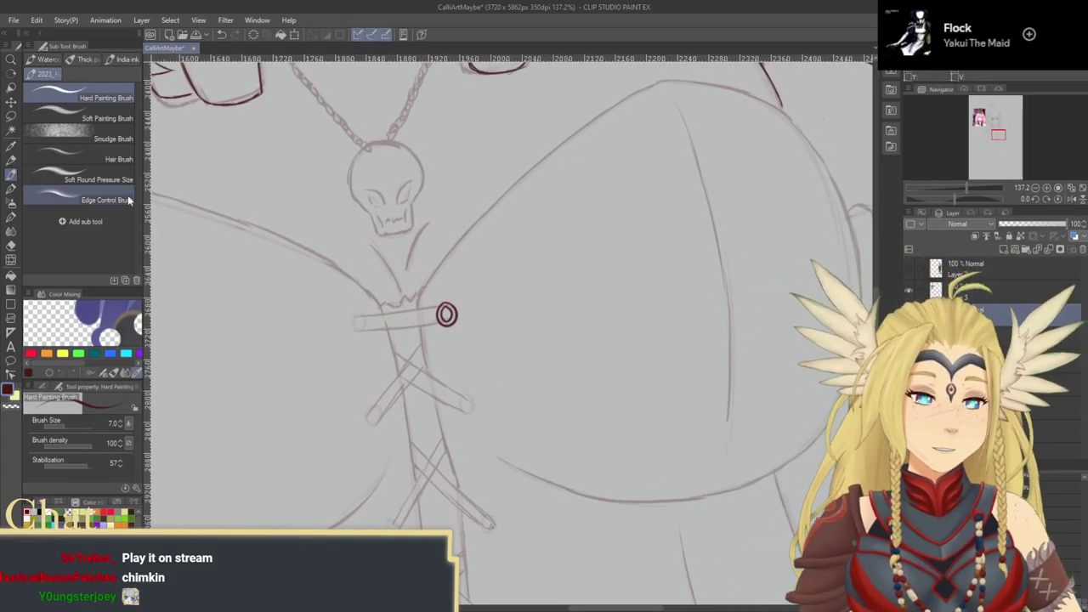
key("m")
left_click_drag(468, 266, 470, 267)
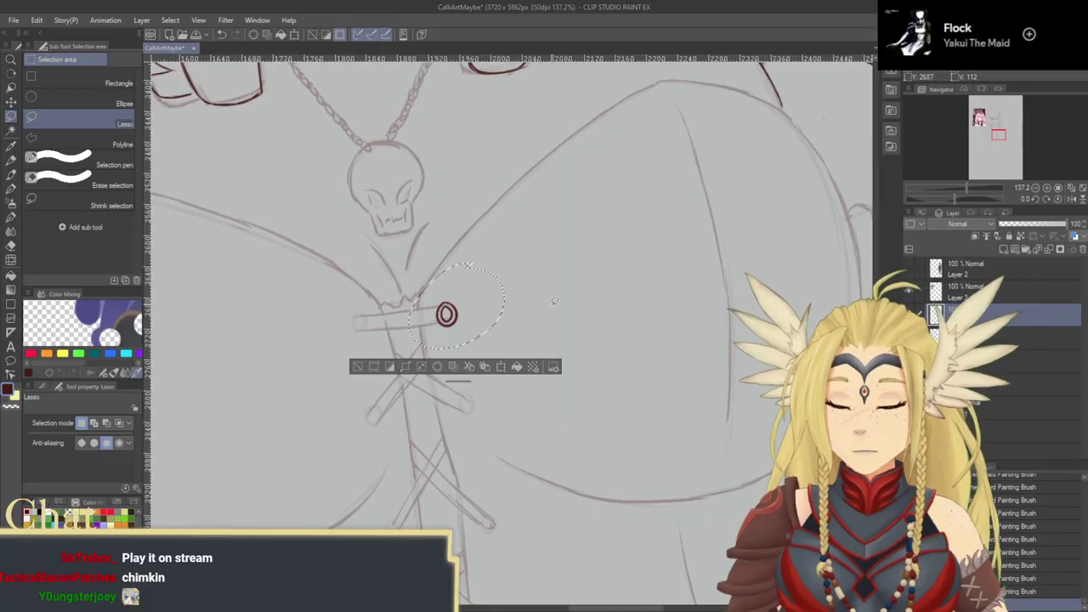
key("ctrl+c")
key("ctrl+v")
left_click(11, 107)
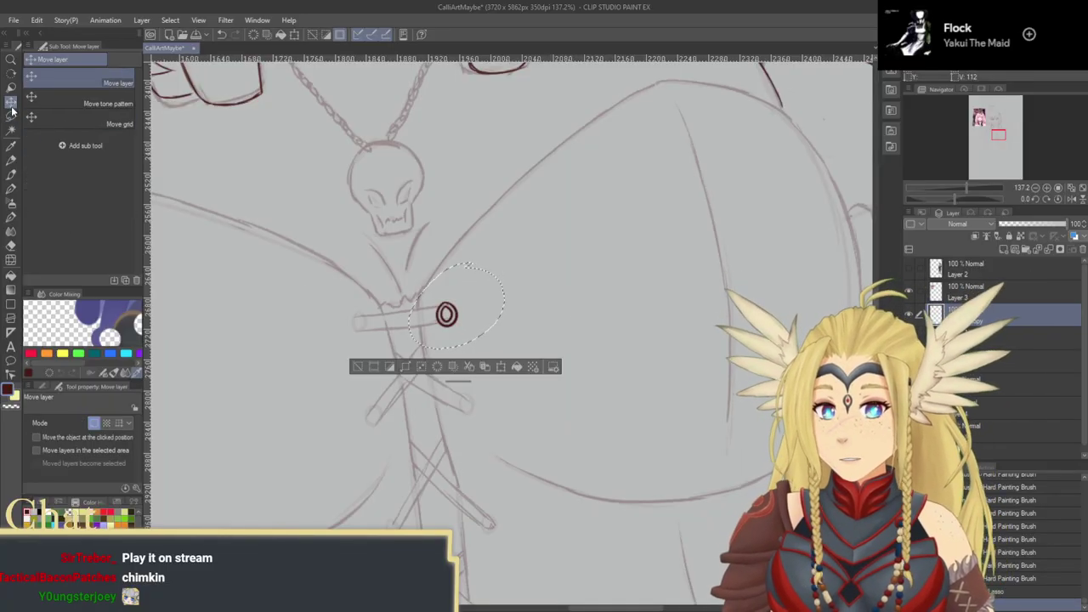
key("ctrl+d")
left_click_drag(466, 335, 485, 428)
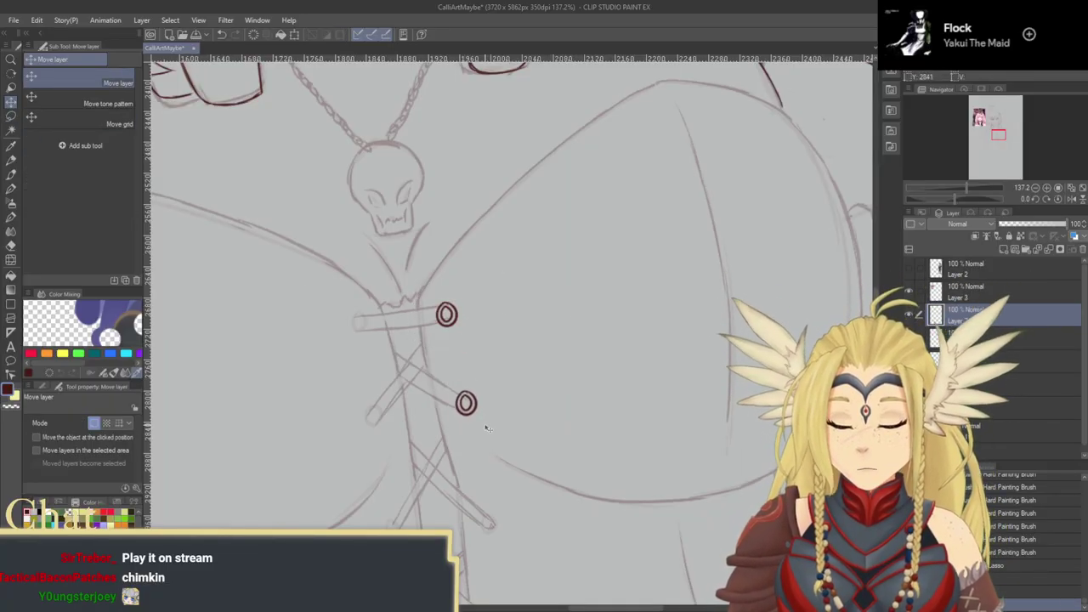
Step: Paste further eyelet copies and place them on the right ends of the third, fourth and fifth corset laces
key("ctrl+c")
key("ctrl+v")
left_click_drag(479, 335, 491, 412)
left_click_drag(531, 447, 529, 557)
key("ctrl+v")
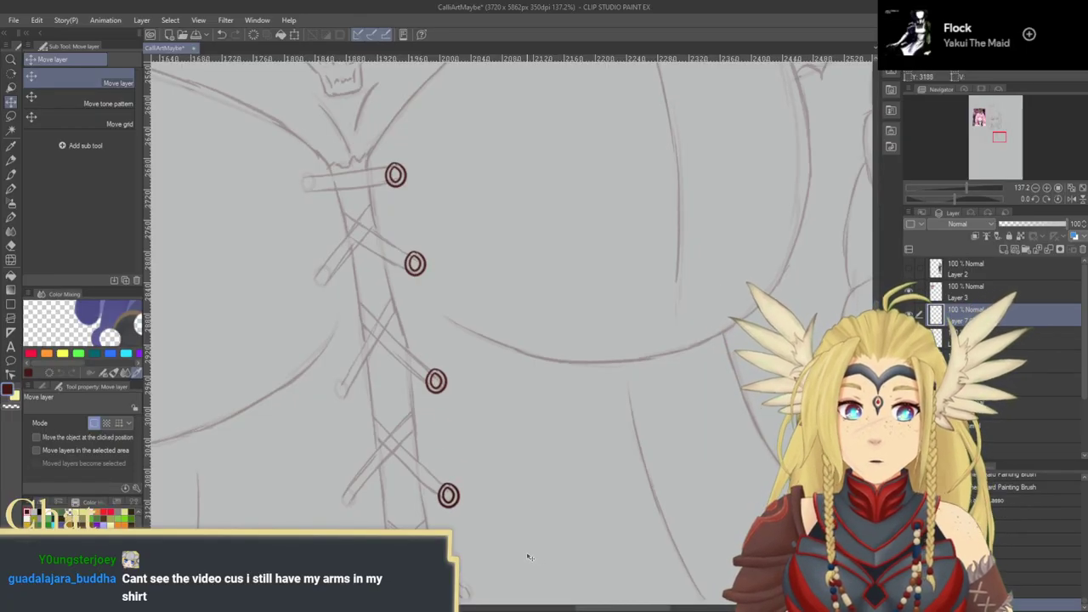
key("ctrl+v")
left_click_drag(540, 455, 528, 373)
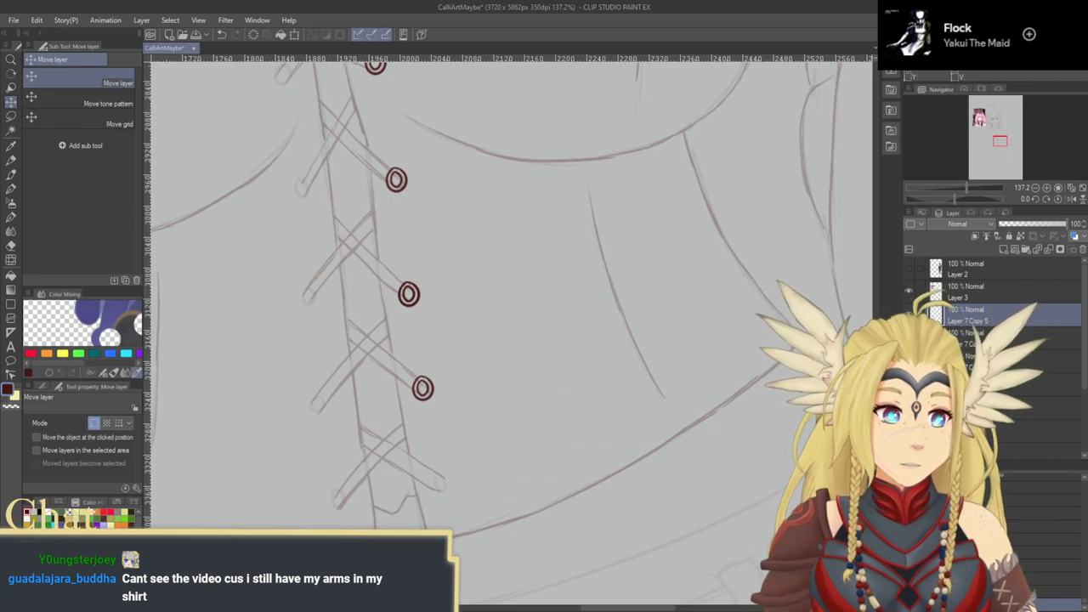
Step: Place an eyelet copy on the right end of the lowest corset lace and merge copied eyelet layers
left_click(1058, 338)
left_click_drag(661, 360, 693, 549)
left_click_drag(673, 463, 659, 502)
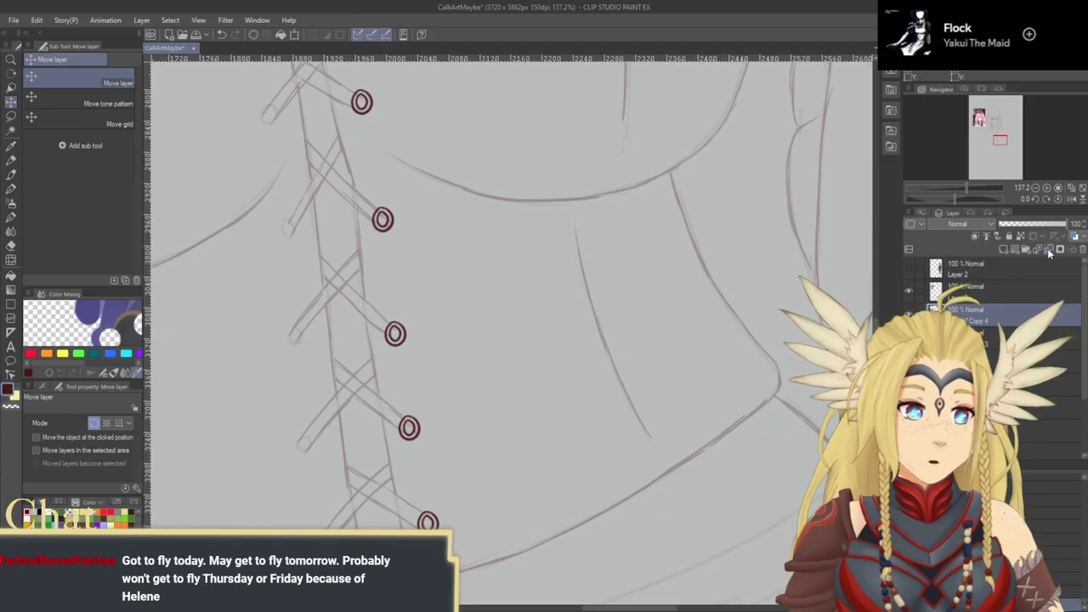
left_click(909, 314)
left_click(909, 314)
left_click(973, 339)
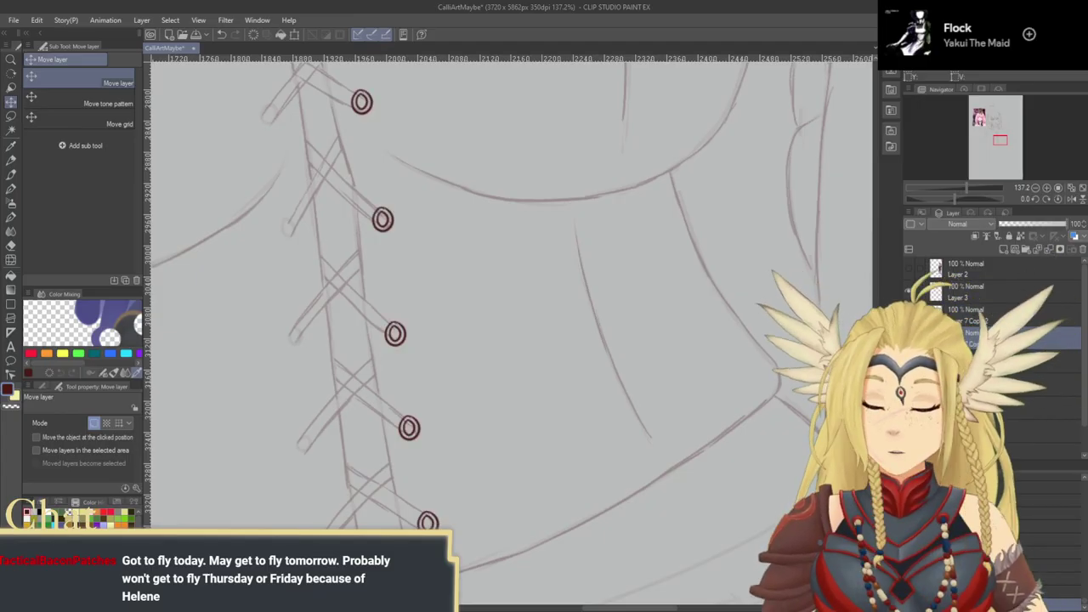
Step: Paste eyelet copies and place them on the left ends of the lower corset laces
key("ctrl+v")
left_click_drag(533, 430, 564, 370)
left_click_drag(555, 407, 427, 515)
key("ctrl+v")
key("ctrl+v")
left_click_drag(536, 486, 496, 575)
left_click_drag(580, 385, 608, 604)
key("ctrl+v")
left_click_drag(564, 493, 551, 396)
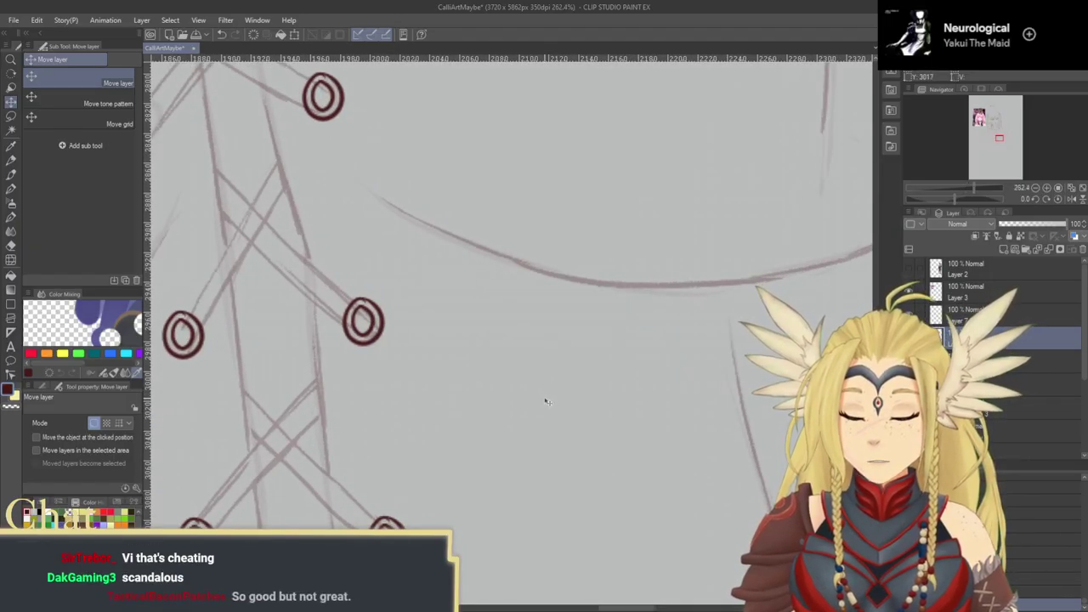
Step: Paste and align eyelet copies on the left ends of the top two corset laces
key("ctrl+v")
left_click_drag(545, 399, 441, 172)
left_click_drag(449, 267, 517, 279)
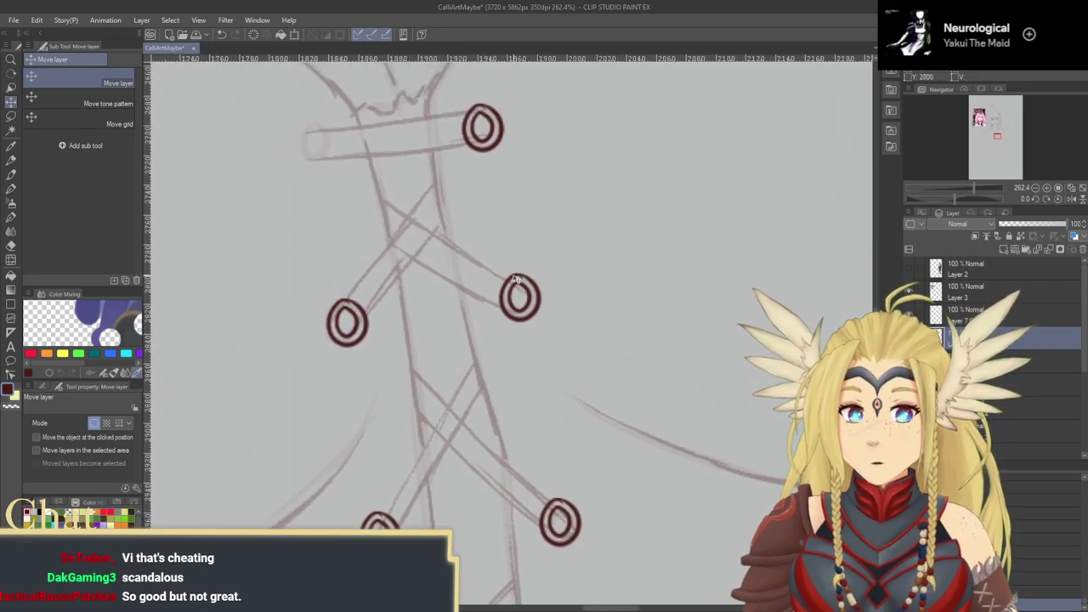
left_click(1035, 189)
left_click(1036, 189)
left_click_drag(666, 391, 549, 182)
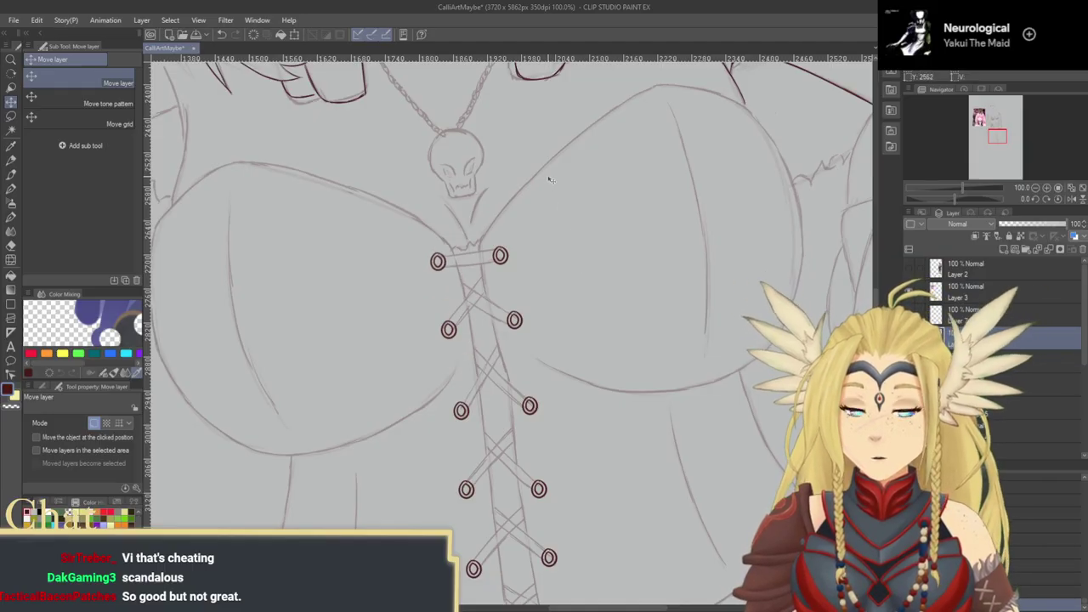
Step: Merge the remaining eyelet copy layers down into Layer 7
scroll(575, 310, "down", 3)
scroll(599, 405, "up", 1)
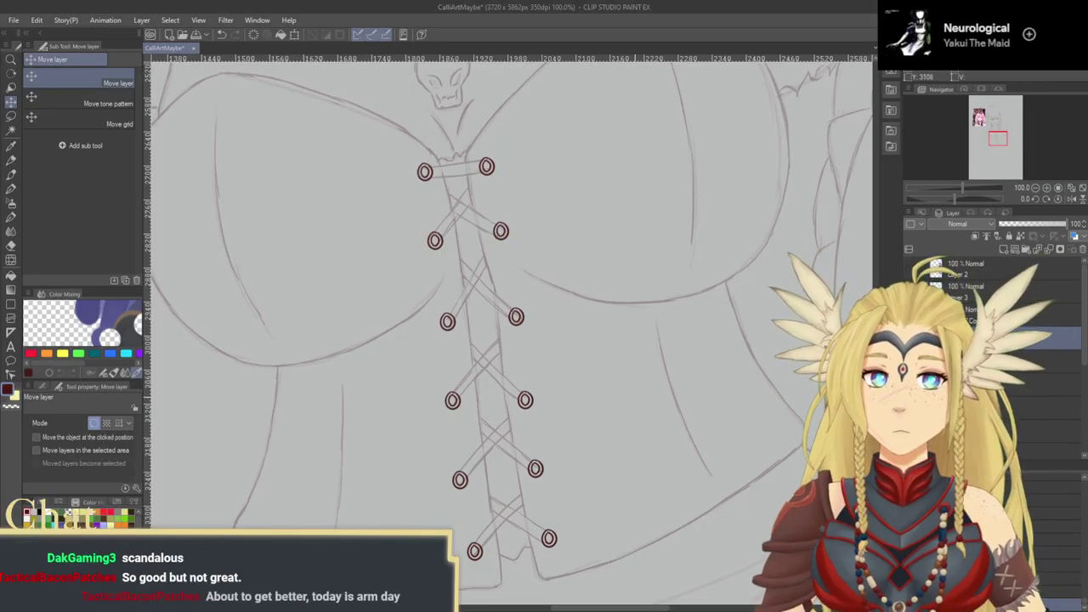
left_click_drag(581, 367, 624, 363)
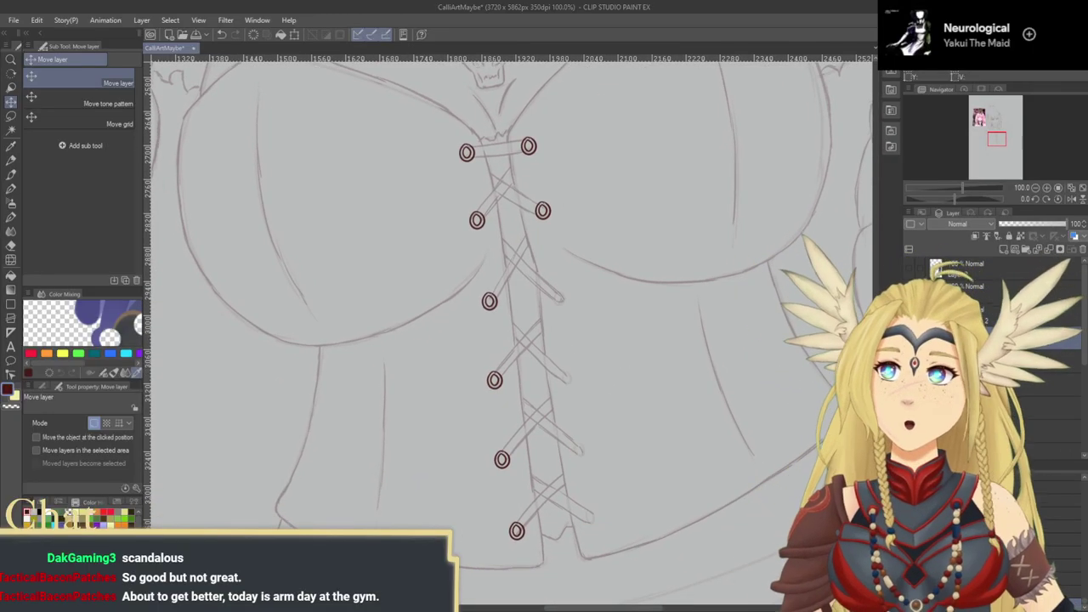
left_click(1029, 315)
left_click(1048, 252)
left_click(1048, 254)
left_click(1048, 252)
left_click(909, 313)
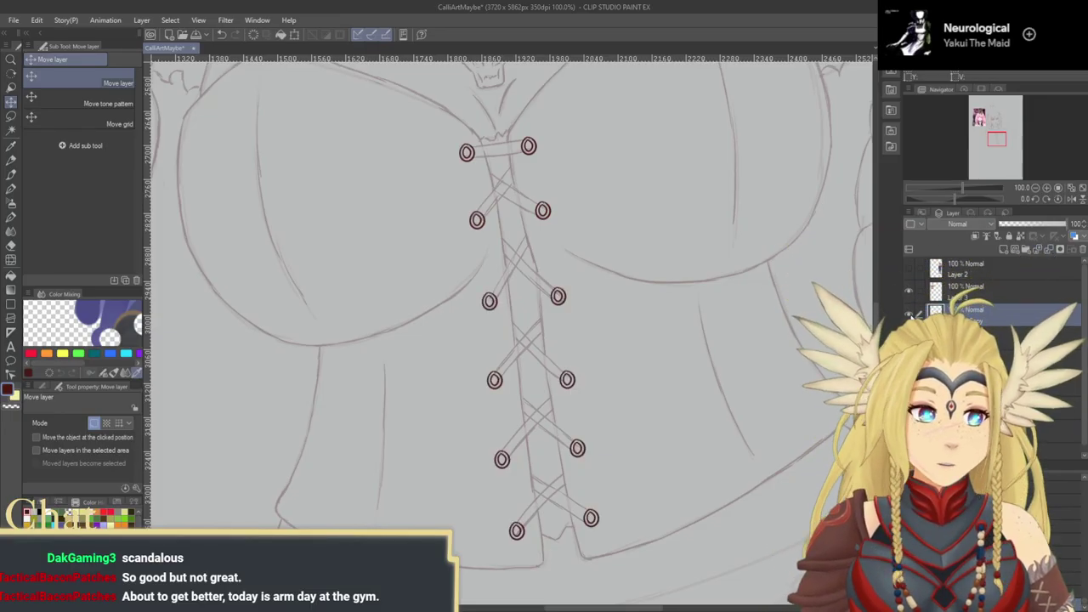
Step: Check the merged eyelets and the sketch by toggling layer visibility, reviewing the torso at 50% zoom
left_click(910, 313)
left_click(910, 313)
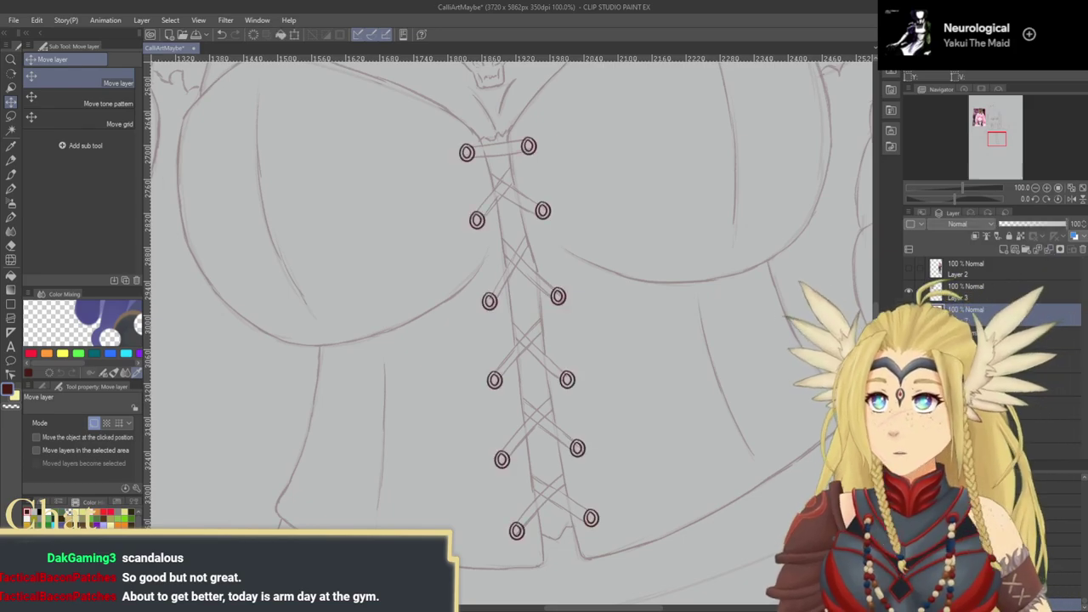
left_click(909, 313)
left_click(909, 313)
left_click_drag(744, 368, 686, 493)
left_click(1035, 188)
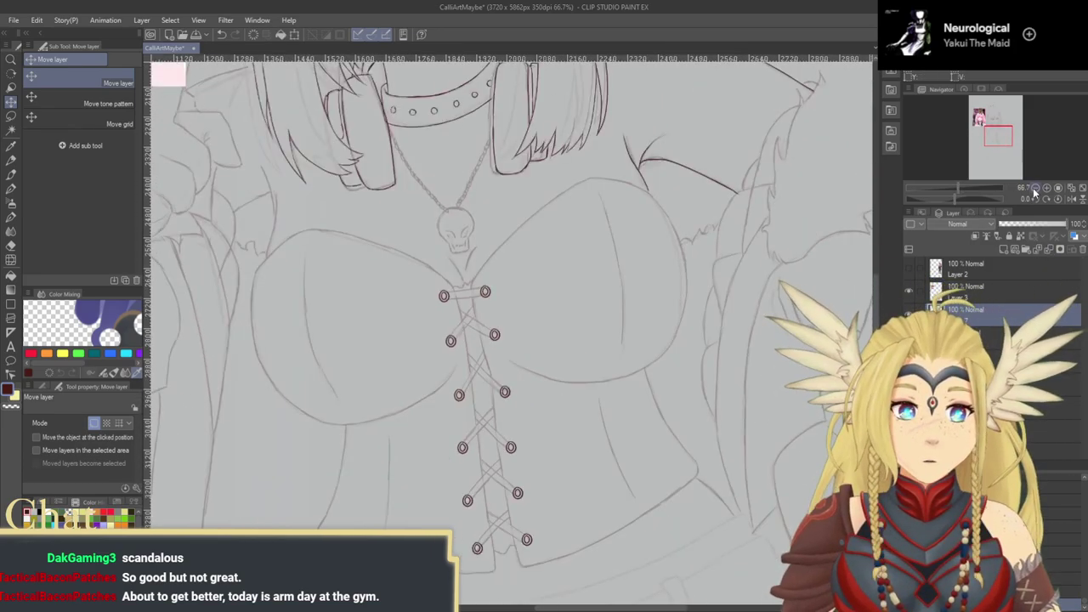
left_click(1036, 188)
left_click(910, 291)
left_click(910, 291)
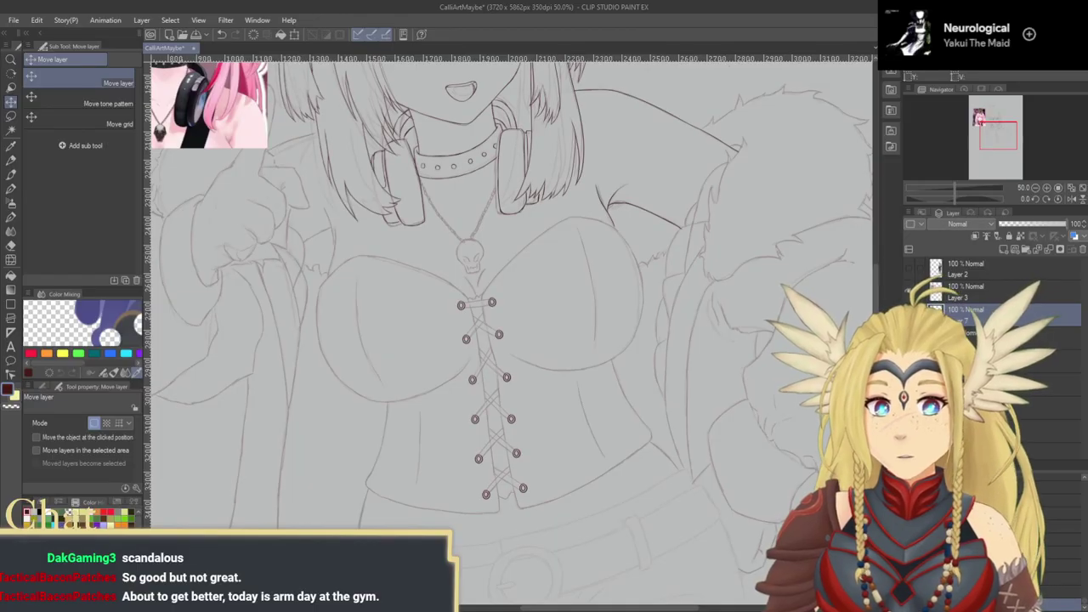
left_click_drag(909, 291, 909, 313)
left_click_drag(692, 393, 669, 343)
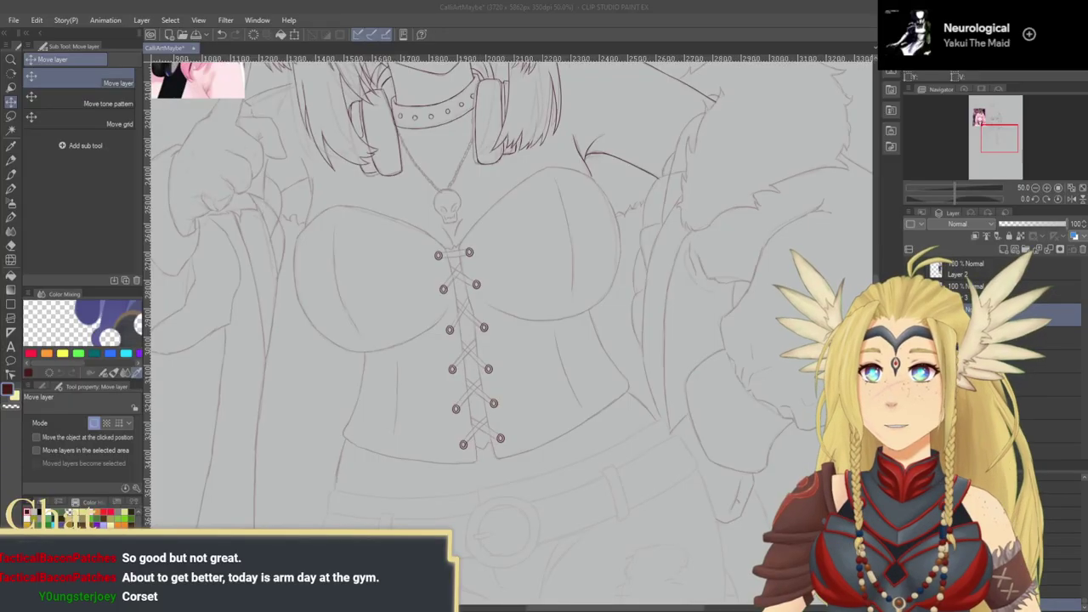
Step: Start inking the right edge of the corset opening with the Hard Painting Brush, from the neckline down past the top eyelet
left_click(10, 60)
left_click_drag(557, 244, 577, 303)
left_click(579, 303)
key("b")
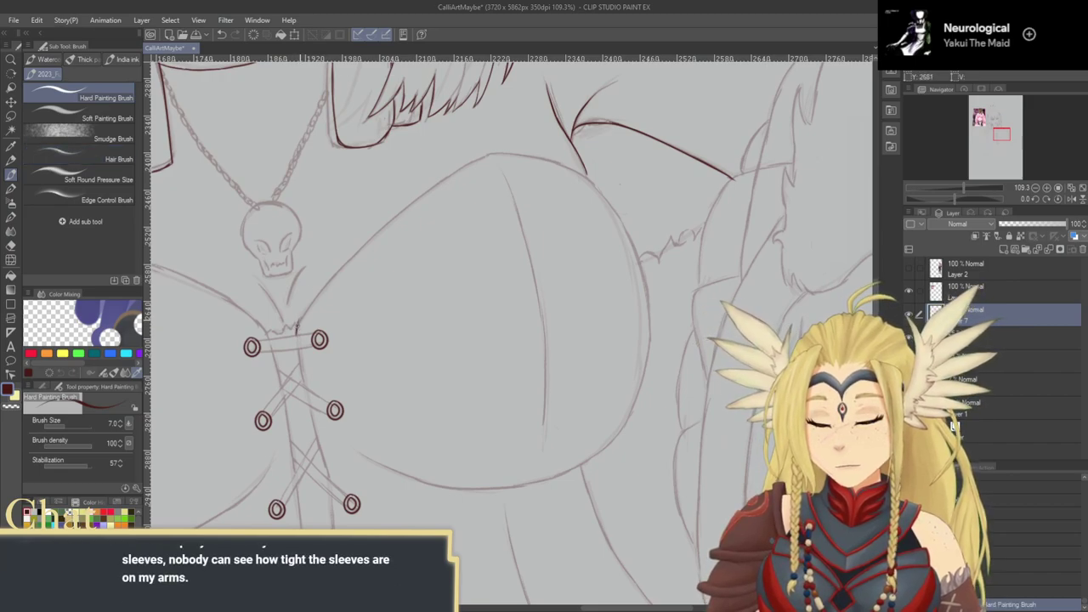
key("ctrl+z")
key("ctrl+z")
left_click_drag(416, 363, 438, 345)
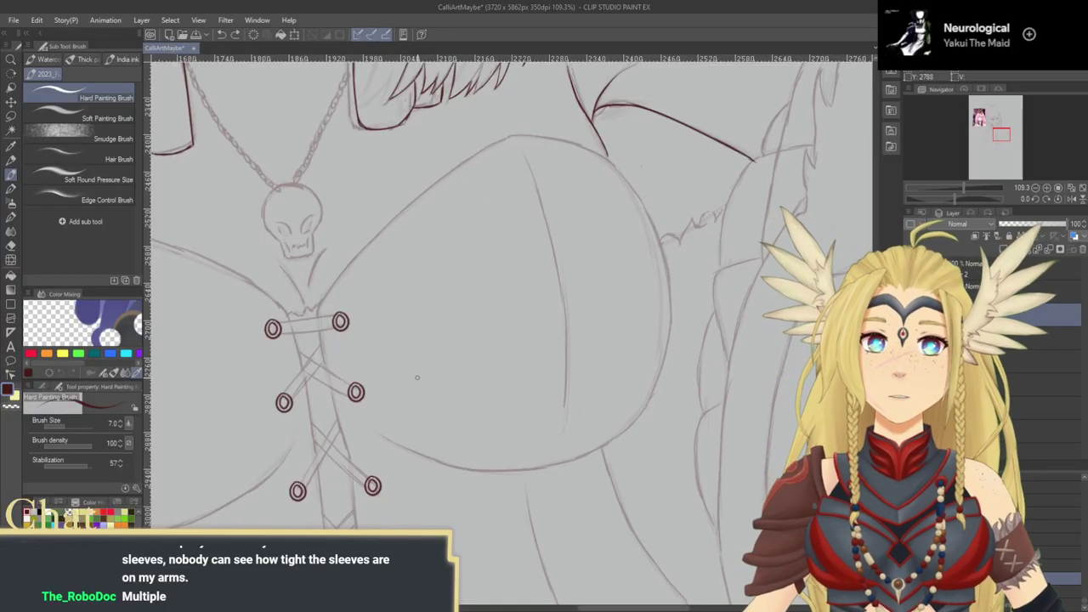
left_click_drag(384, 457, 476, 393)
left_click_drag(407, 241, 413, 274)
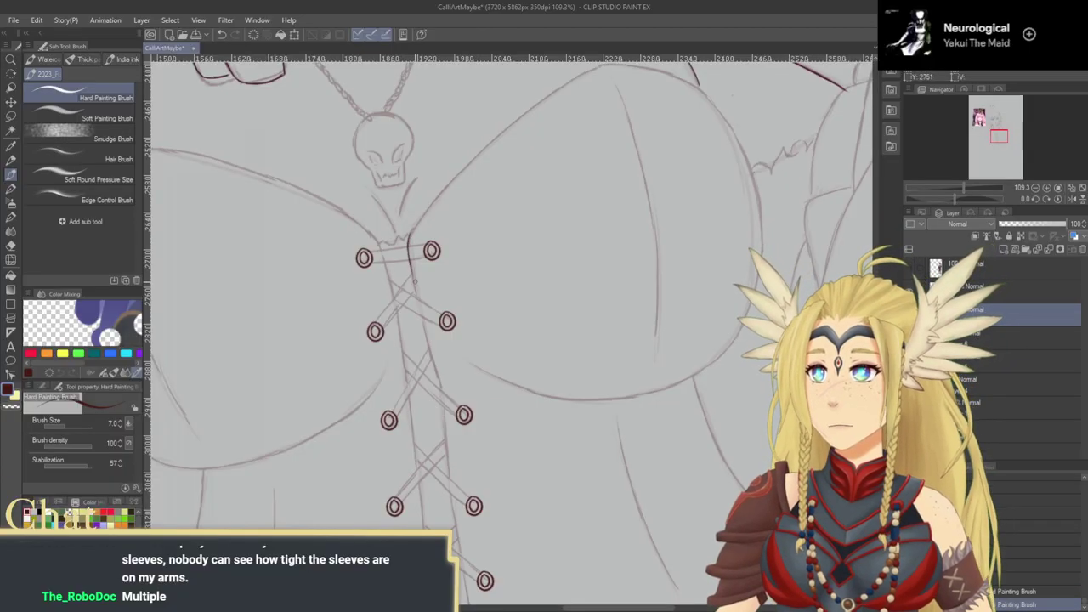
Step: Try to extend the inked right edge of the corset opening down to the third eyelet, undoing the unwanted strokes
left_click_drag(427, 321, 414, 256)
key("ctrl+z")
left_click_drag(401, 207, 407, 237)
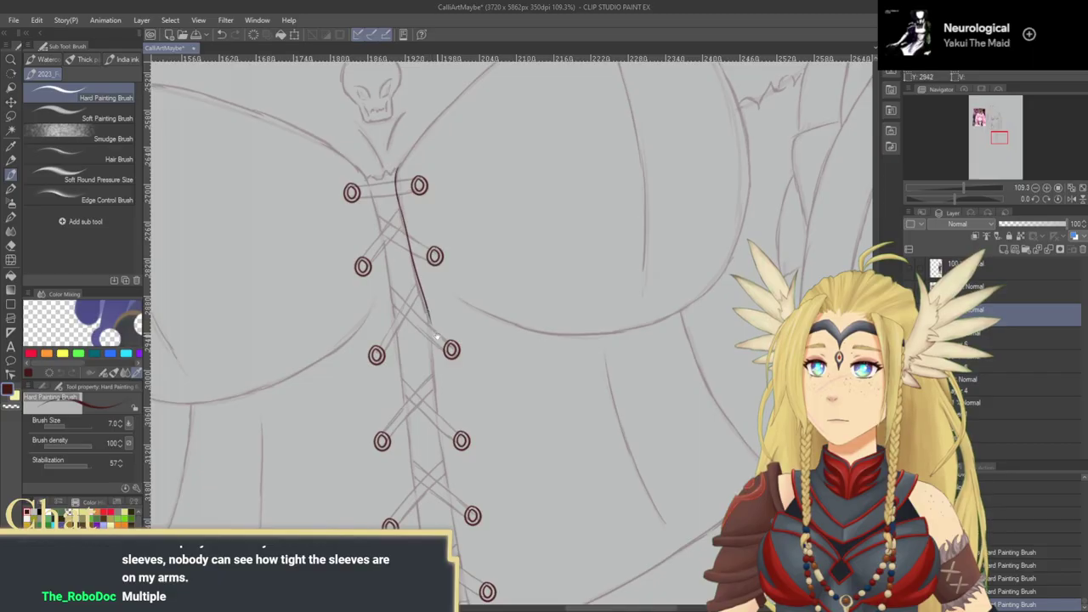
left_click_drag(437, 338, 429, 263)
key("ctrl+z")
mouse_move(466, 201)
left_mouse_down()
mouse_move(564, 243)
mouse_move(685, 229)
left_mouse_up()
key("ctrl+z")
key("ctrl+z")
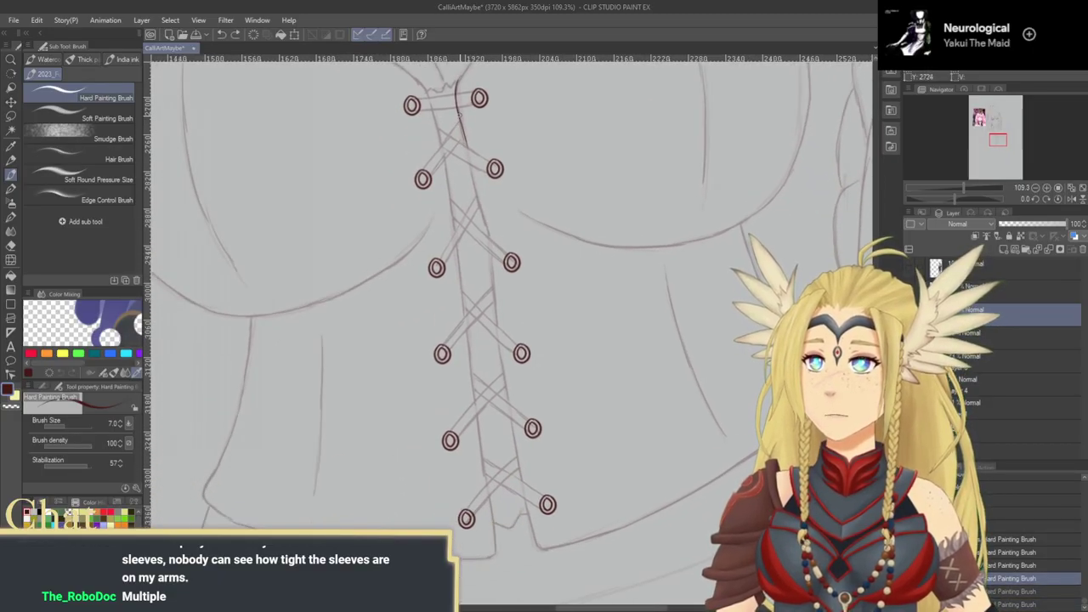
Step: Ink the right edge of the corset opening from below the top lace down toward the fourth eyelet
left_click_drag(460, 112, 464, 138)
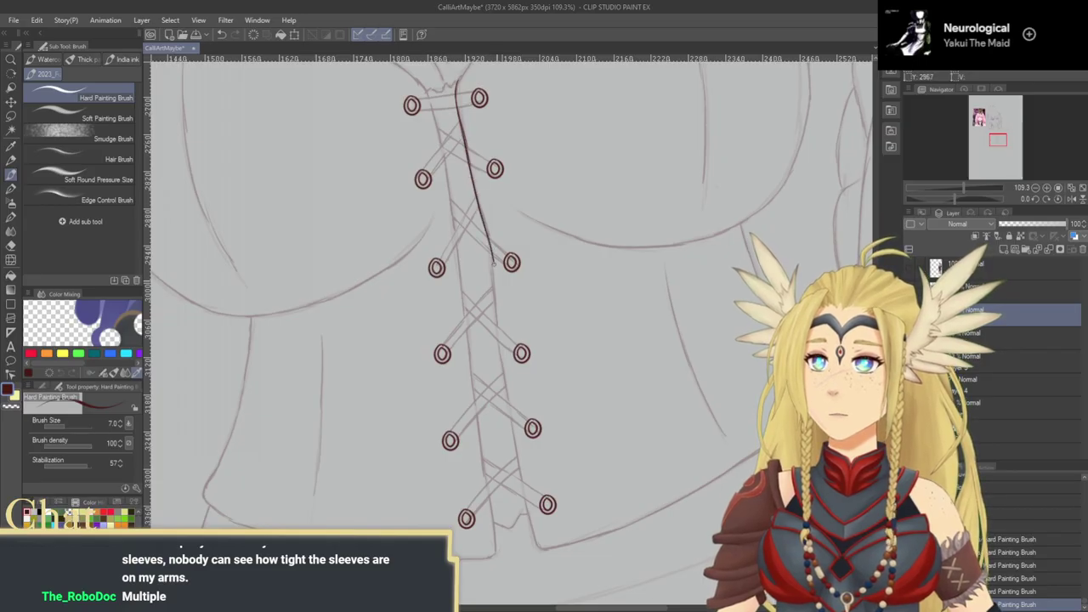
left_click_drag(504, 359, 489, 316)
left_click_drag(450, 71, 460, 160)
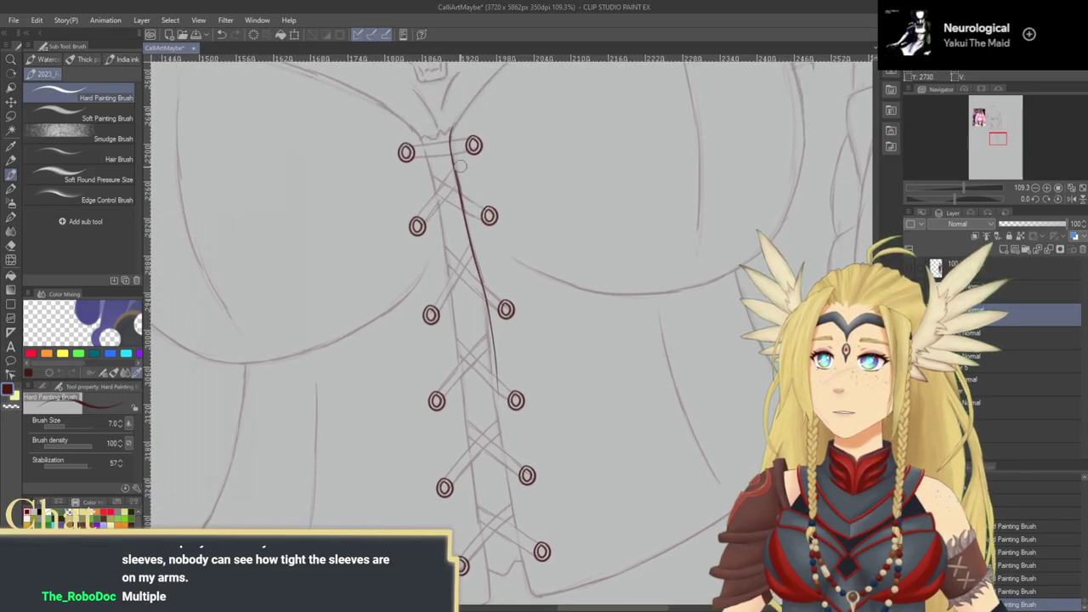
left_click_drag(486, 269, 456, 200)
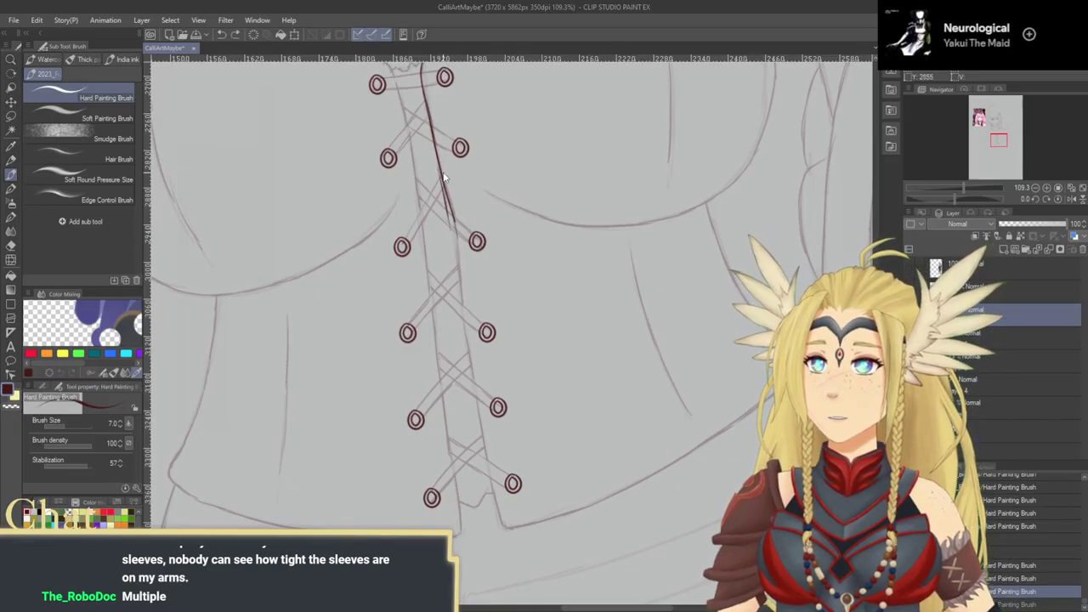
left_click_drag(462, 283, 376, 249)
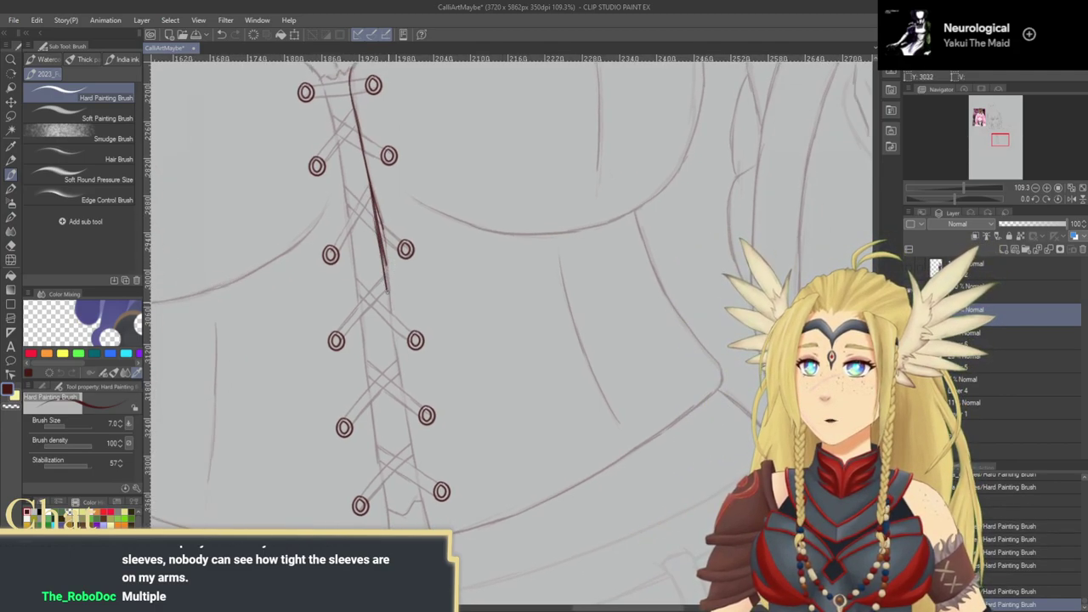
Step: Clean up the doubled strokes on the opening's right edge beside the third eyelet into a single line
key("/")
left_click(442, 280)
left_click(442, 280)
left_click_drag(442, 280, 475, 341)
key("b")
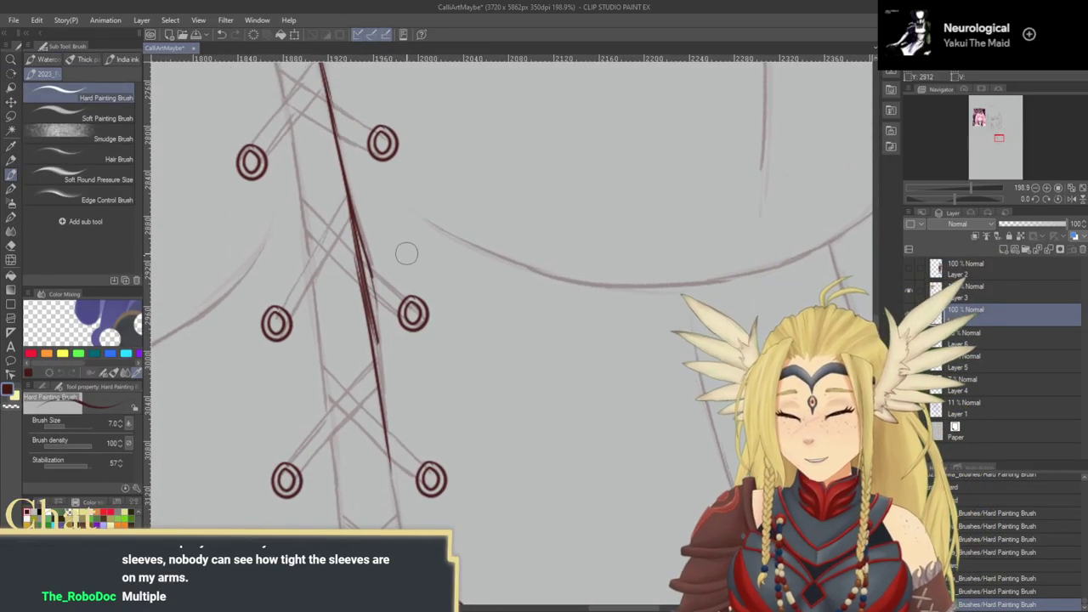
left_click_drag(355, 200, 373, 281)
left_click_drag(365, 238, 380, 330)
left_click_drag(373, 267, 383, 351)
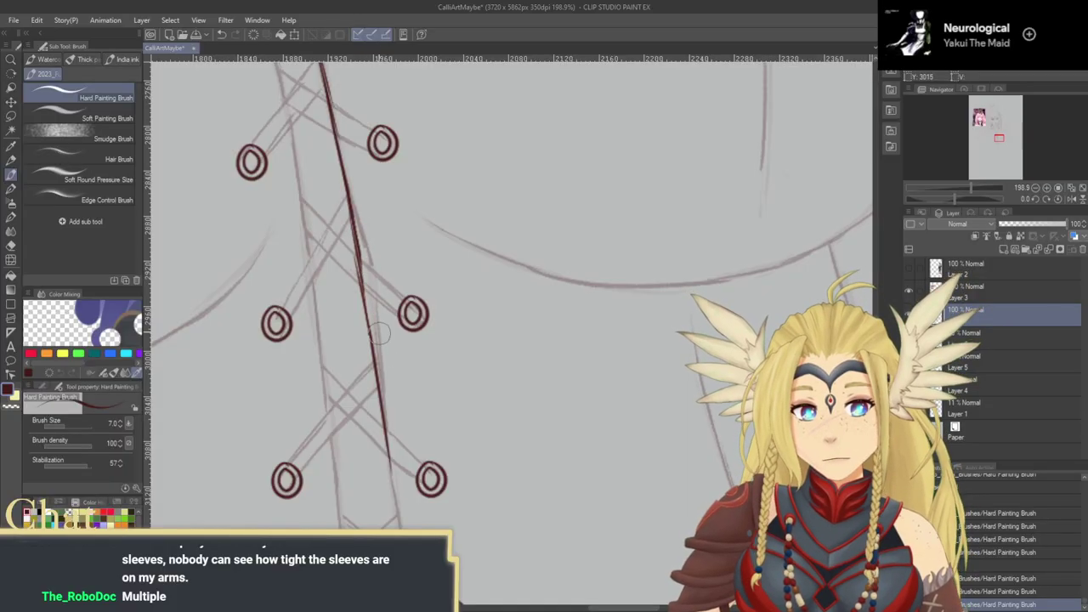
Step: Refine the upper part of the opening's right edge into one continuous line running past the top laces
key("ctrl+z")
left_click_drag(331, 108, 348, 286)
left_click_drag(339, 201, 371, 370)
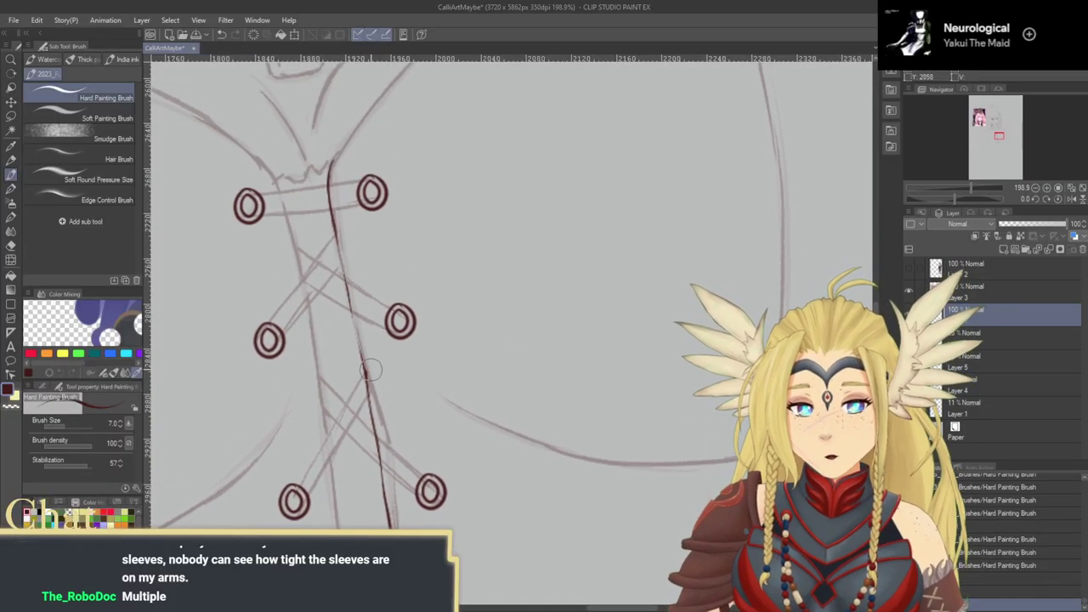
left_click(1034, 188)
left_click_drag(399, 264, 382, 157)
left_click_drag(358, 121, 384, 249)
key("ctrl+z")
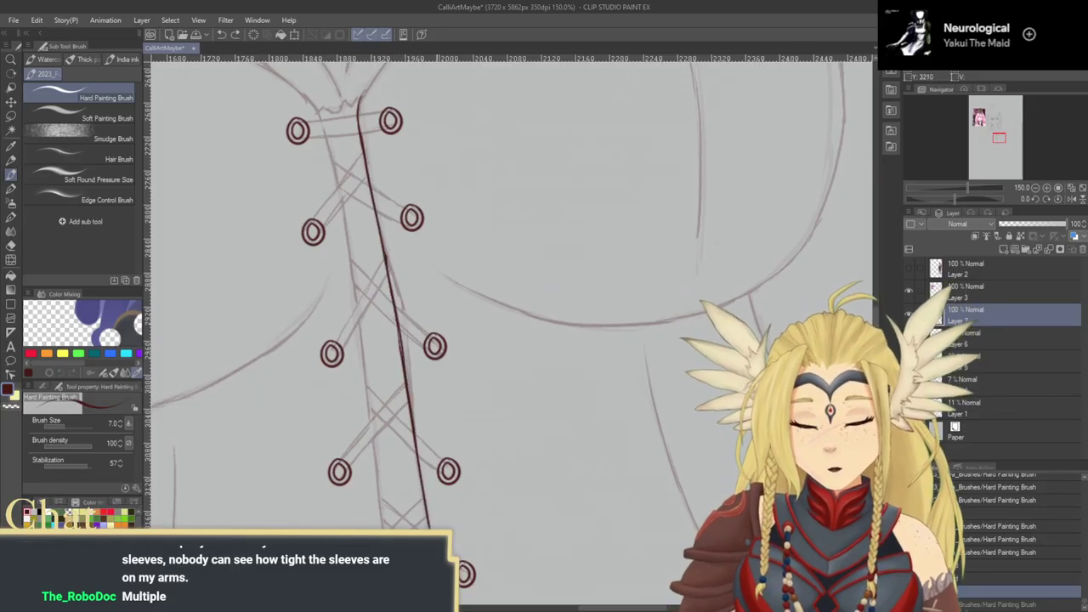
Step: Ink the laced bodice's front edge down to its bottom corner and continue along the lower hem to the side corner
left_click_drag(434, 552, 443, 604)
left_click_drag(515, 437, 481, 71)
left_click_drag(406, 234, 438, 372)
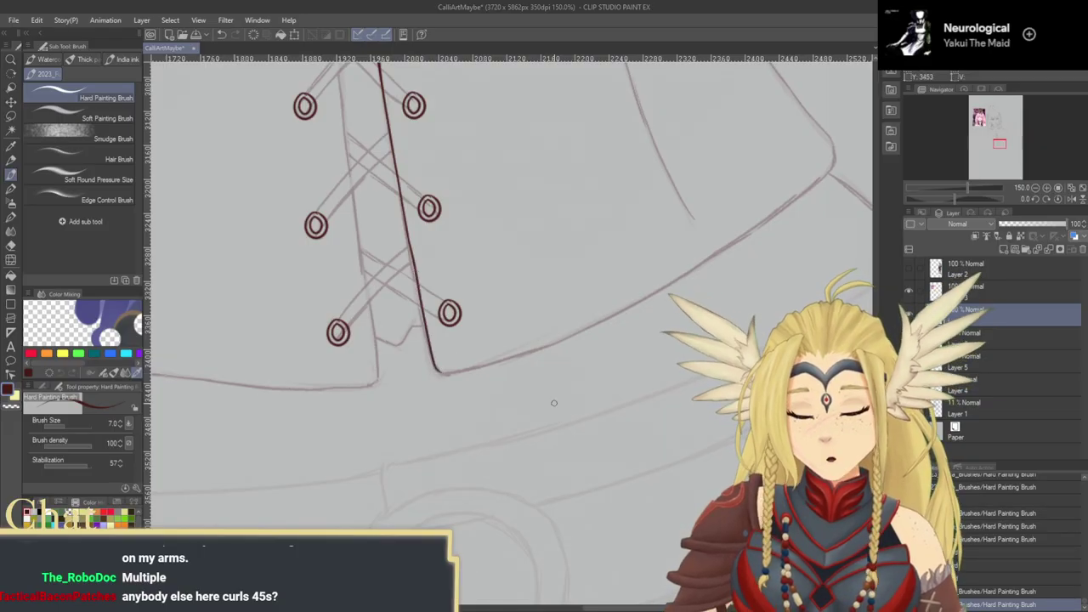
left_click_drag(558, 431, 534, 448)
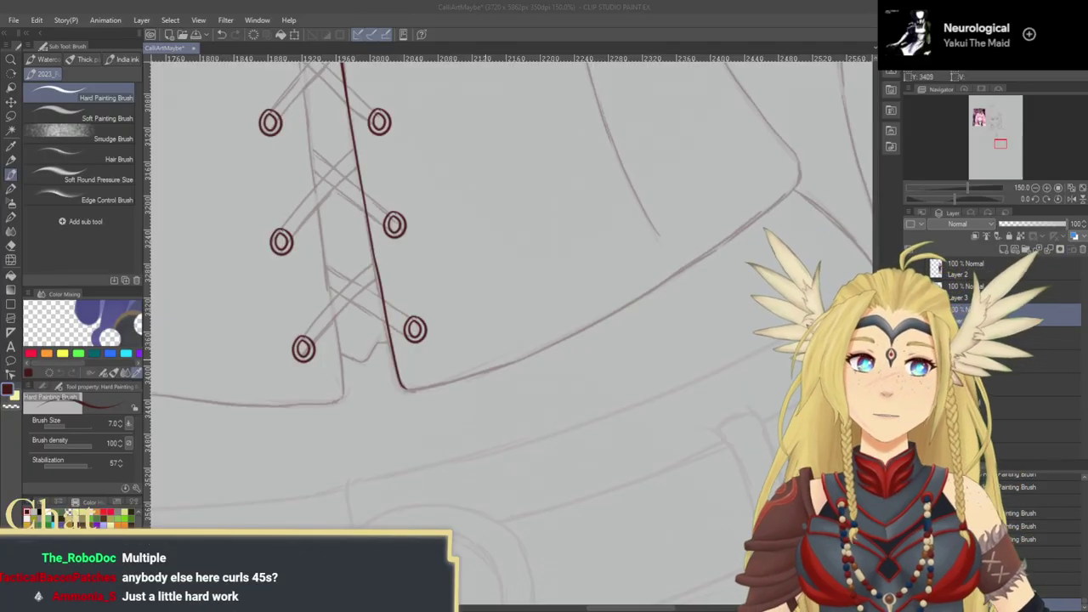
mouse_move(401, 382)
left_mouse_down()
mouse_move(411, 391)
mouse_move(517, 358)
mouse_move(619, 308)
mouse_move(809, 167)
left_mouse_up()
left_click_drag(792, 235, 509, 390)
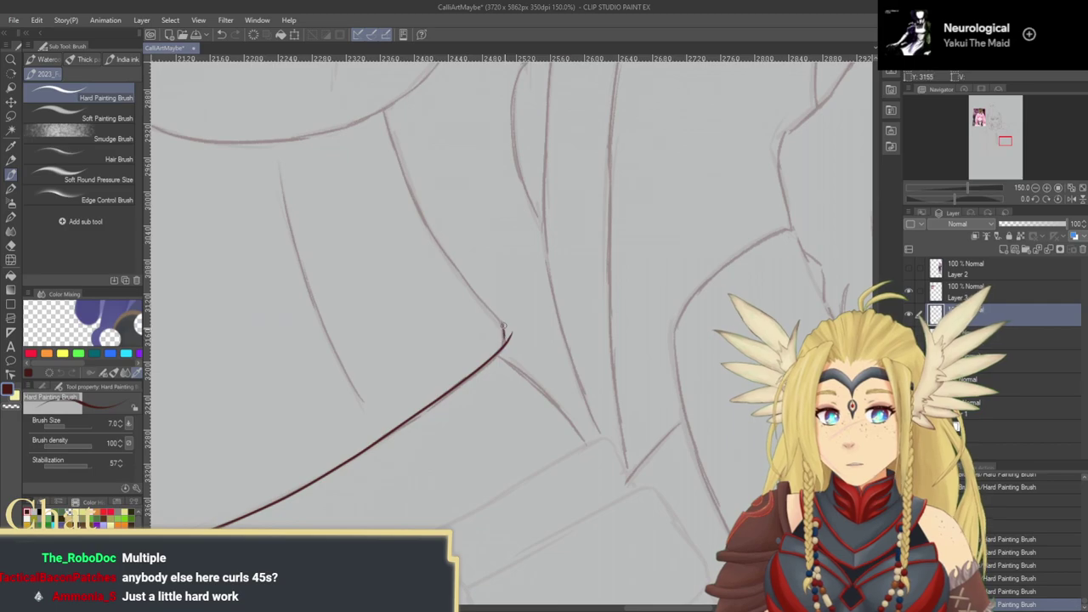
Step: Ink the bodice's side edge from the bust curve down to the hem corner, redoing uneven strokes and tidying the corner overshoot
left_click_drag(447, 179, 422, 251)
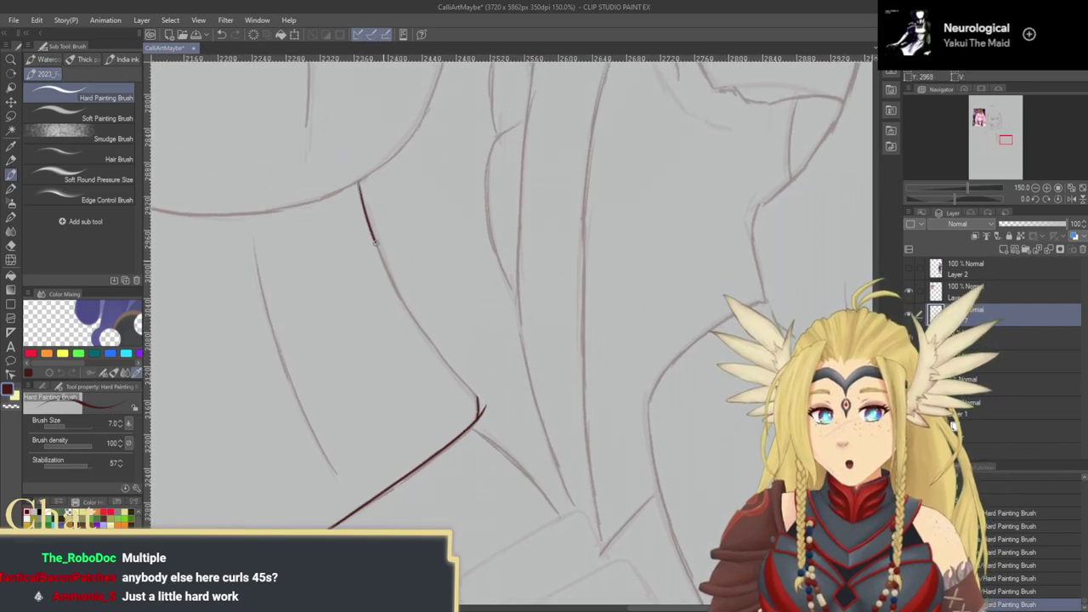
key("ctrl+z")
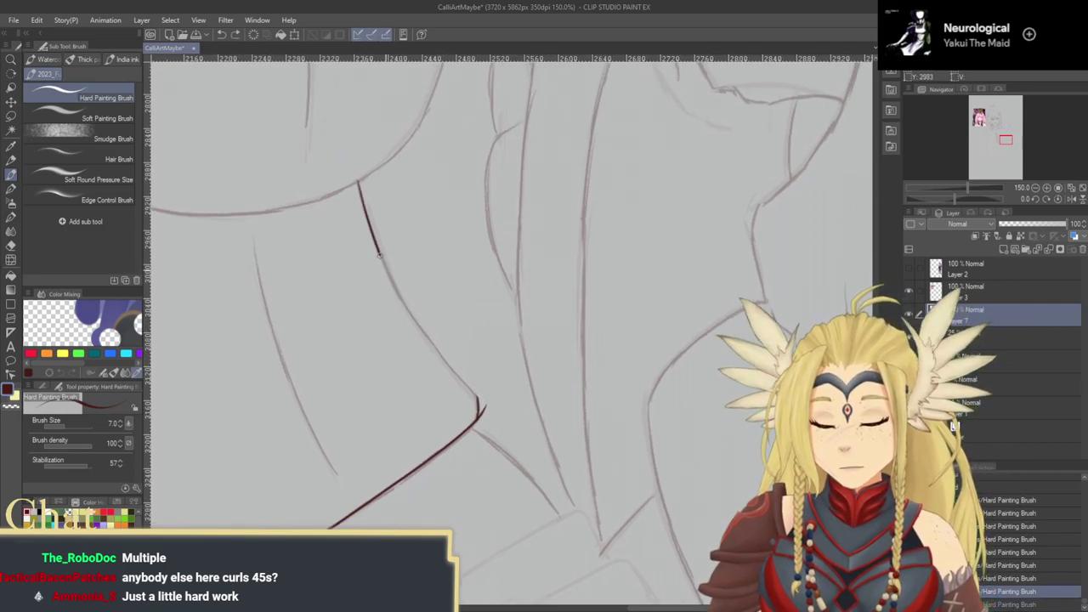
left_click_drag(469, 387, 478, 401)
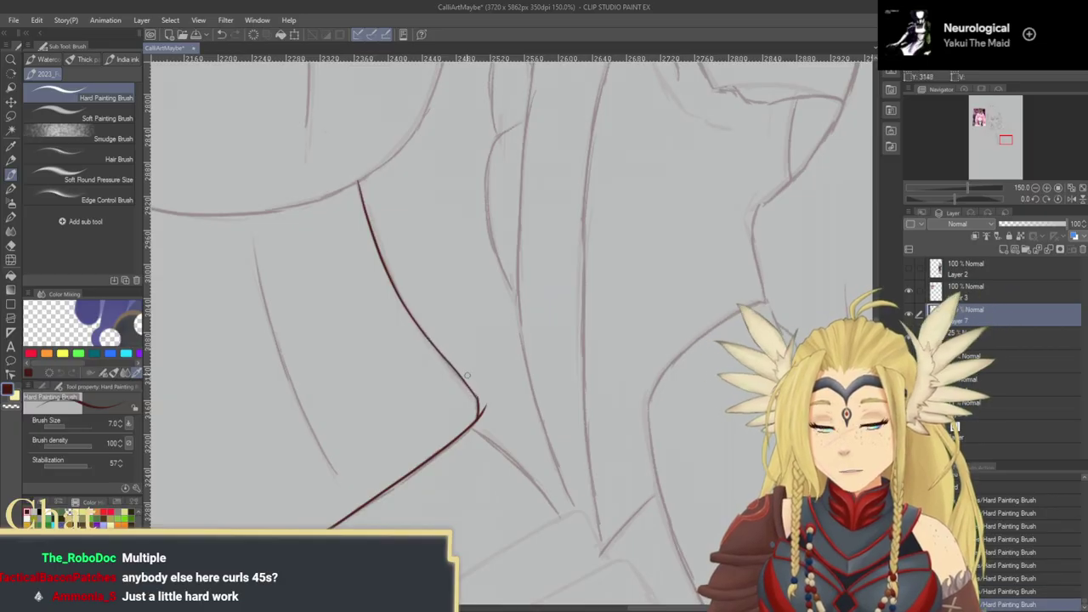
key("ctrl+z")
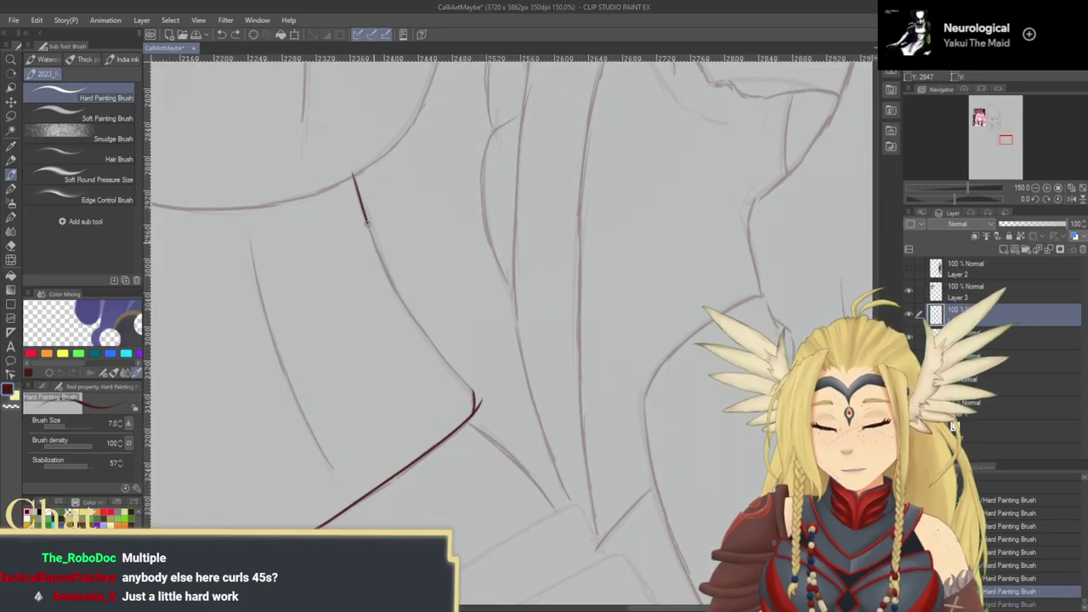
key("ctrl+z")
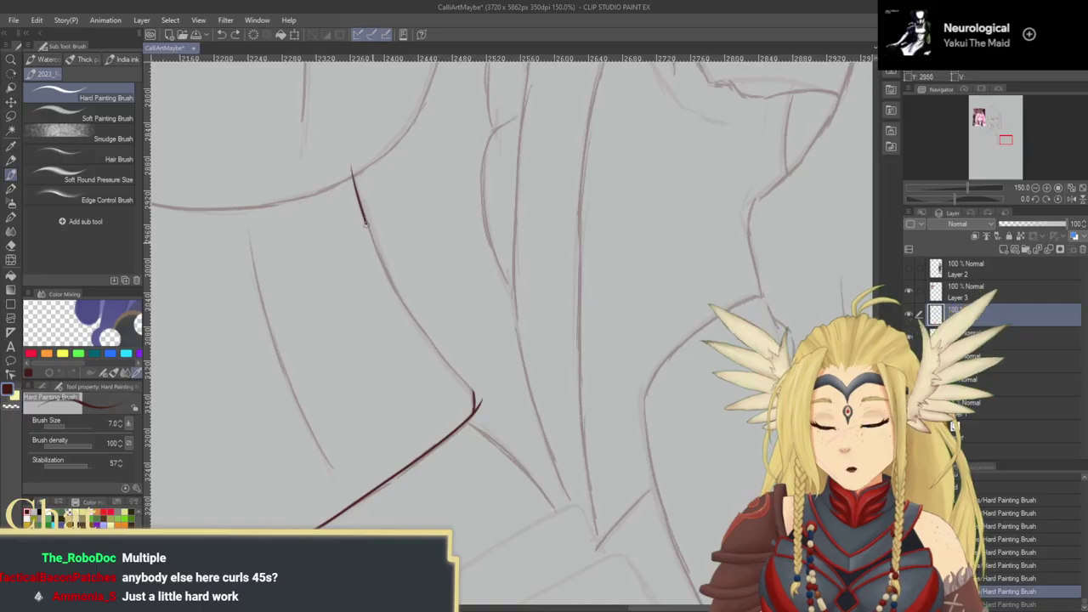
mouse_move(403, 303)
left_mouse_down()
mouse_move(470, 390)
mouse_move(479, 424)
left_mouse_up()
mouse_move(510, 484)
left_mouse_down()
mouse_move(613, 534)
mouse_move(561, 547)
left_mouse_up()
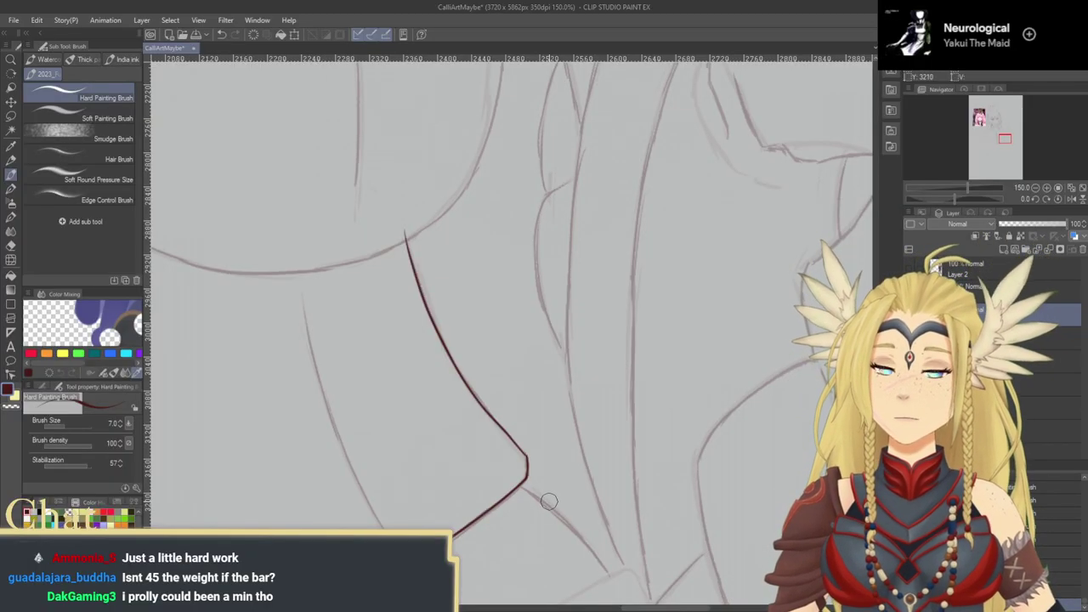
left_click_drag(353, 345, 377, 391)
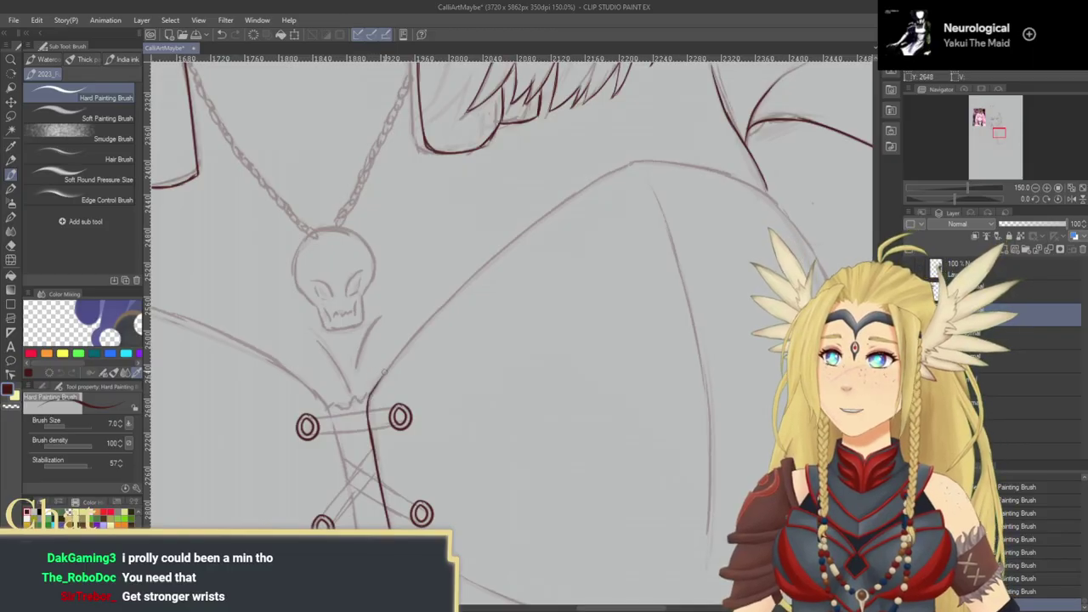
mouse_move(464, 284)
left_mouse_down()
mouse_move(591, 191)
mouse_move(562, 212)
left_mouse_up()
key("ctrl+z")
left_click_drag(358, 404, 396, 350)
key("ctrl+z")
left_click_drag(357, 404, 497, 251)
key("ctrl+z")
left_click_drag(374, 380, 435, 313)
key("ctrl+z")
key("ctrl+z")
mouse_move(355, 406)
left_mouse_down()
mouse_move(486, 259)
mouse_move(586, 174)
left_mouse_up()
key("ctrl+z")
mouse_move(356, 406)
left_mouse_down()
mouse_move(461, 284)
mouse_move(540, 211)
mouse_move(624, 159)
left_mouse_up()
key("ctrl+z")
key("ctrl+z")
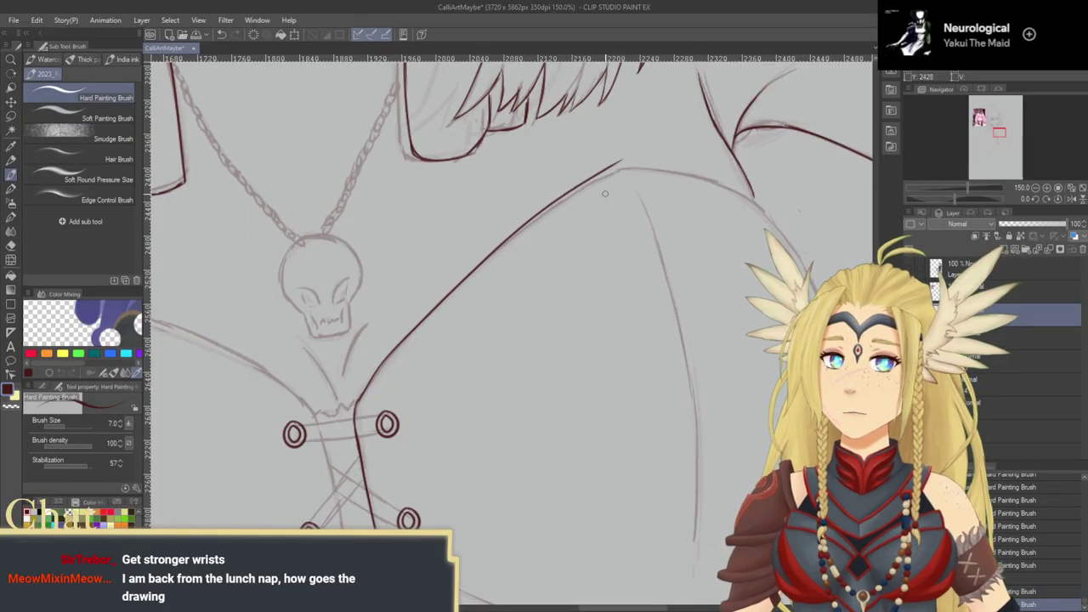
key("ctrl+z")
Step: Ink the upper bust contour from the top of the lacing edge up to its peak, retrying until the curve follows the sketch
left_click_drag(585, 230, 553, 249)
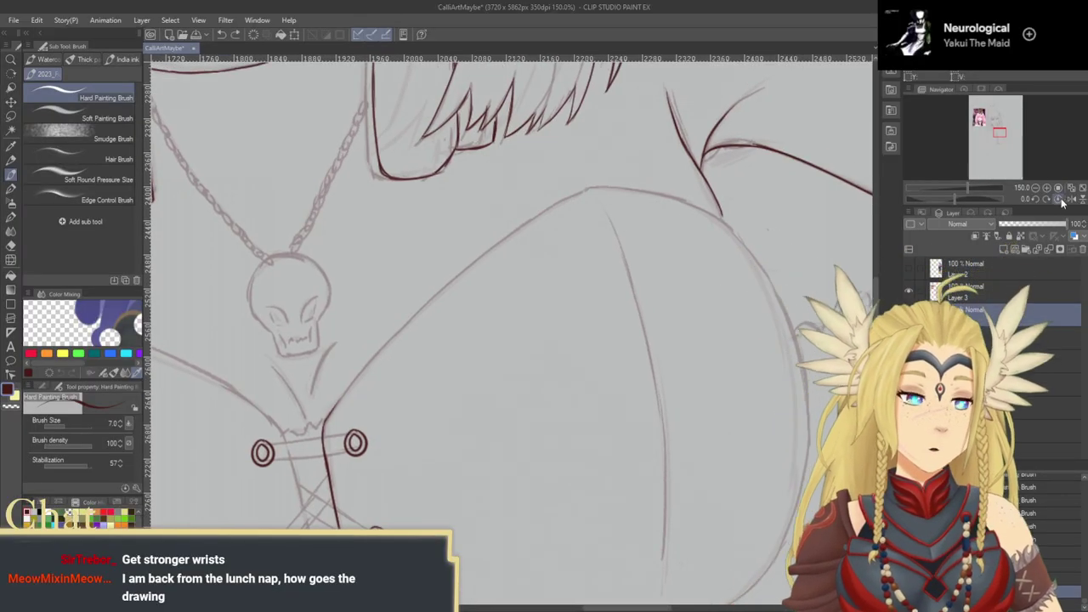
left_click(1060, 199)
left_click_drag(788, 321, 566, 346)
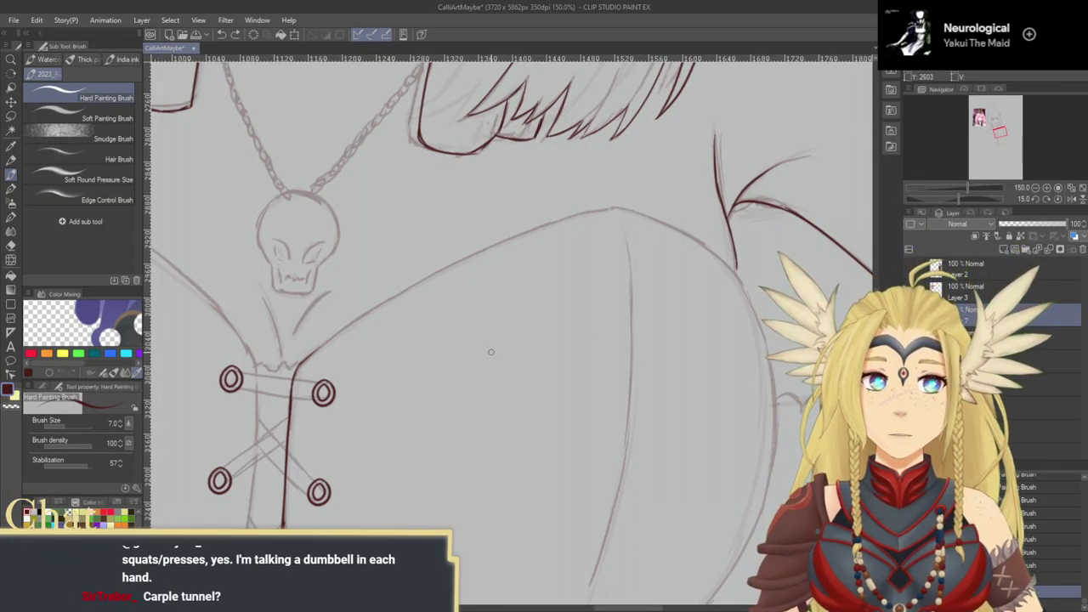
left_click_drag(490, 363, 481, 367)
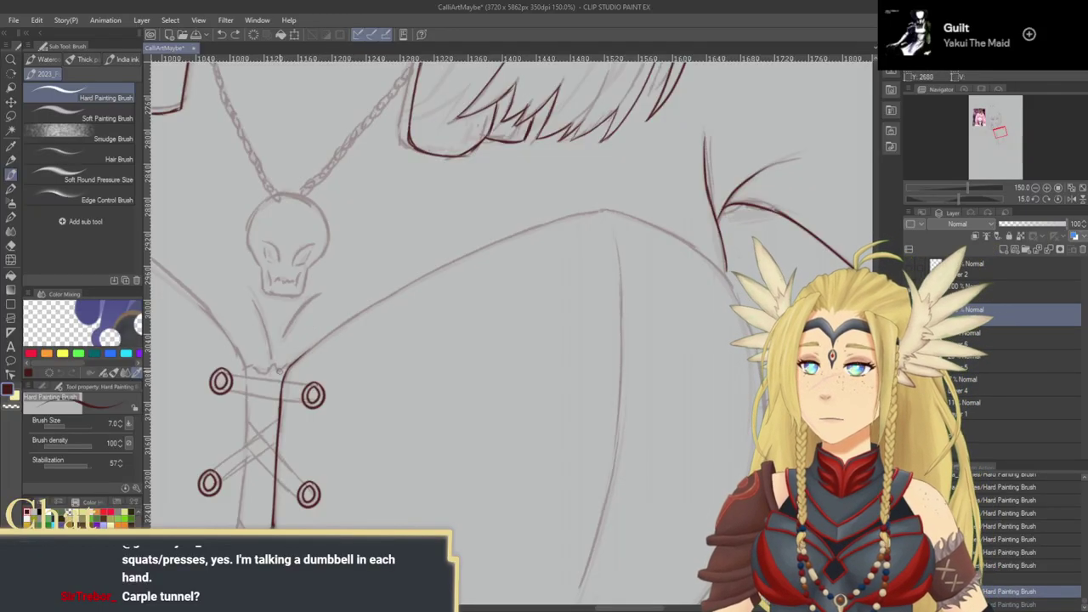
mouse_move(286, 367)
left_mouse_down()
mouse_move(349, 323)
mouse_move(540, 231)
left_mouse_up()
key("ctrl+z")
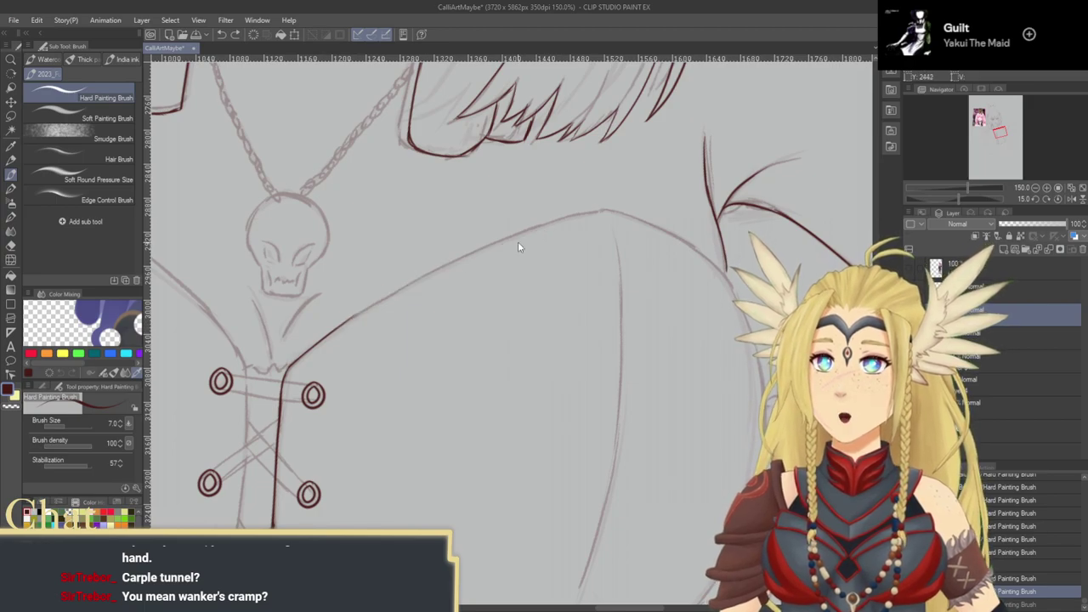
key("ctrl+z")
left_click_drag(342, 330, 479, 256)
key("ctrl+z")
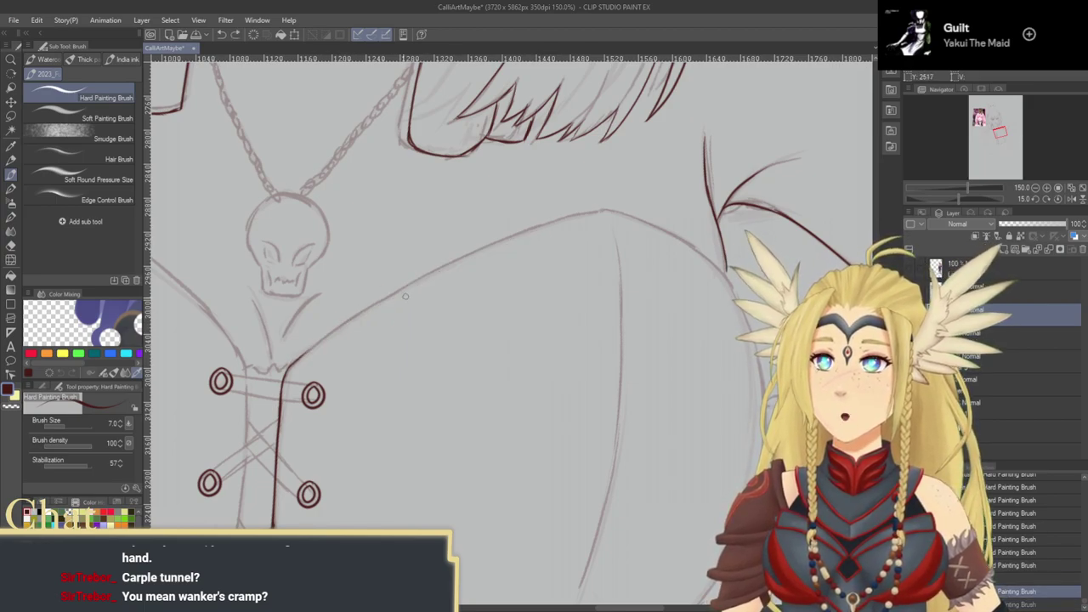
mouse_move(293, 364)
left_mouse_down()
mouse_move(421, 275)
mouse_move(601, 206)
mouse_move(568, 310)
mouse_move(570, 257)
left_mouse_up()
left_click(1058, 199)
mouse_move(581, 204)
left_mouse_down()
mouse_move(529, 224)
mouse_move(517, 257)
left_mouse_up()
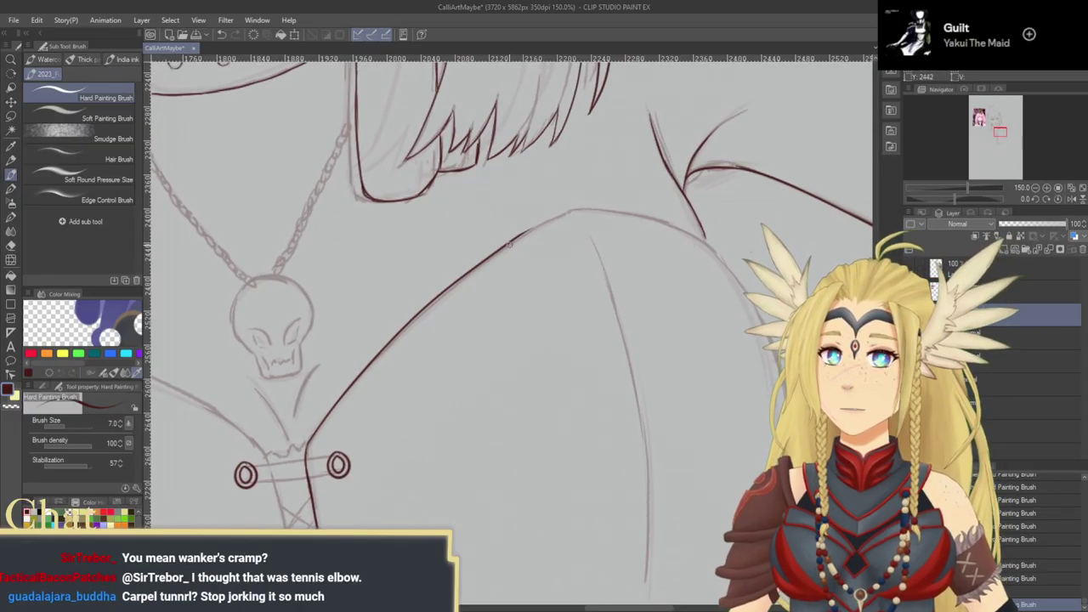
mouse_move(502, 246)
left_mouse_down()
mouse_move(491, 255)
mouse_move(565, 216)
left_mouse_up()
Step: Ink the top of the bust contour from its peak across to the arm crease line, replacing uneven attempts
left_click_drag(625, 258, 512, 310)
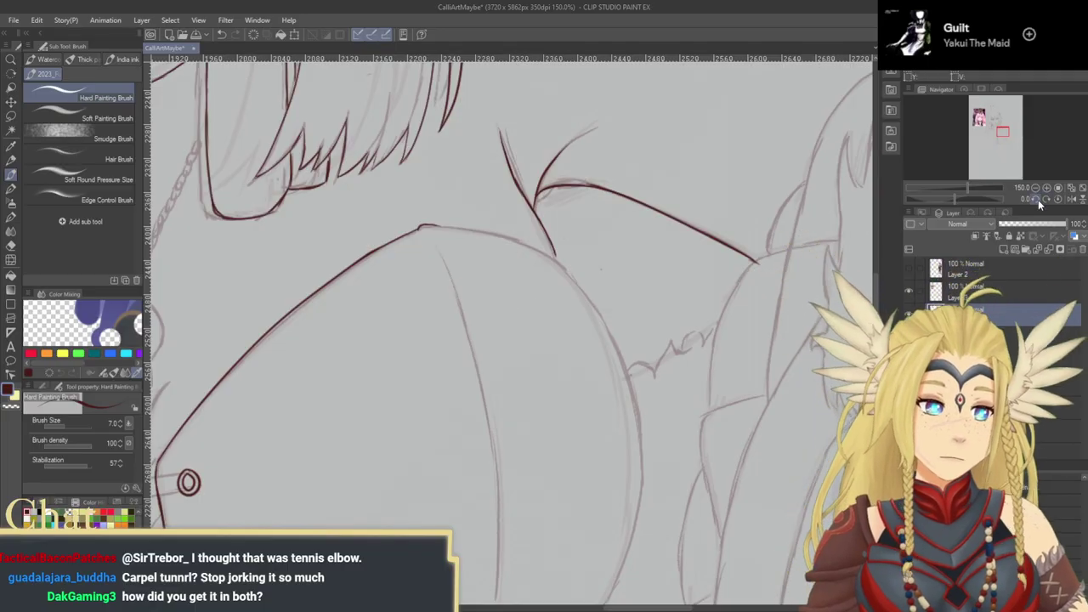
left_click(1036, 200)
left_click_drag(573, 311, 577, 315)
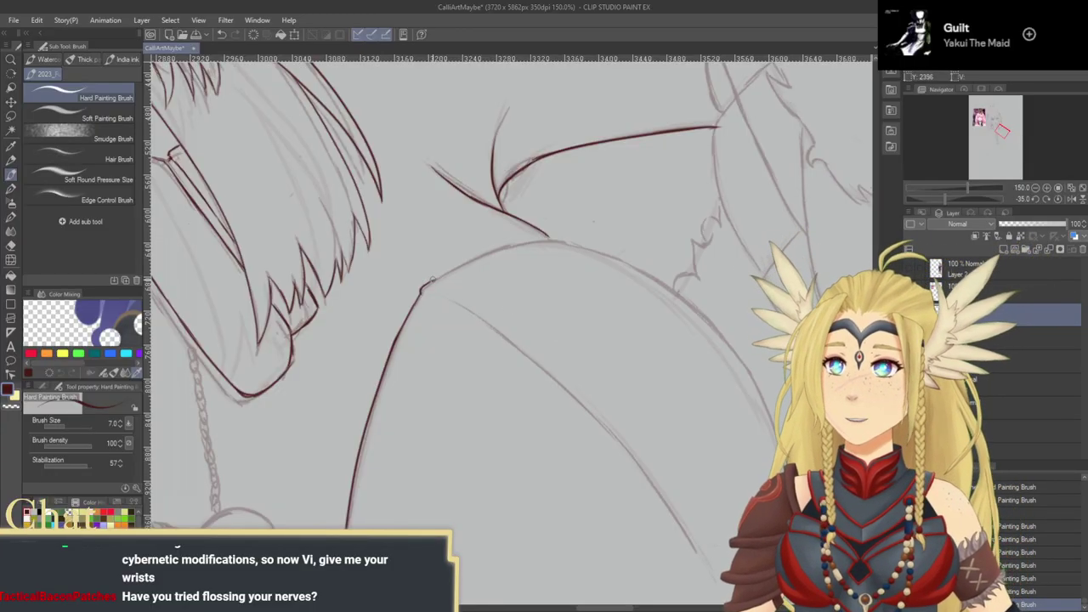
left_click_drag(430, 284, 497, 252)
key("ctrl+z")
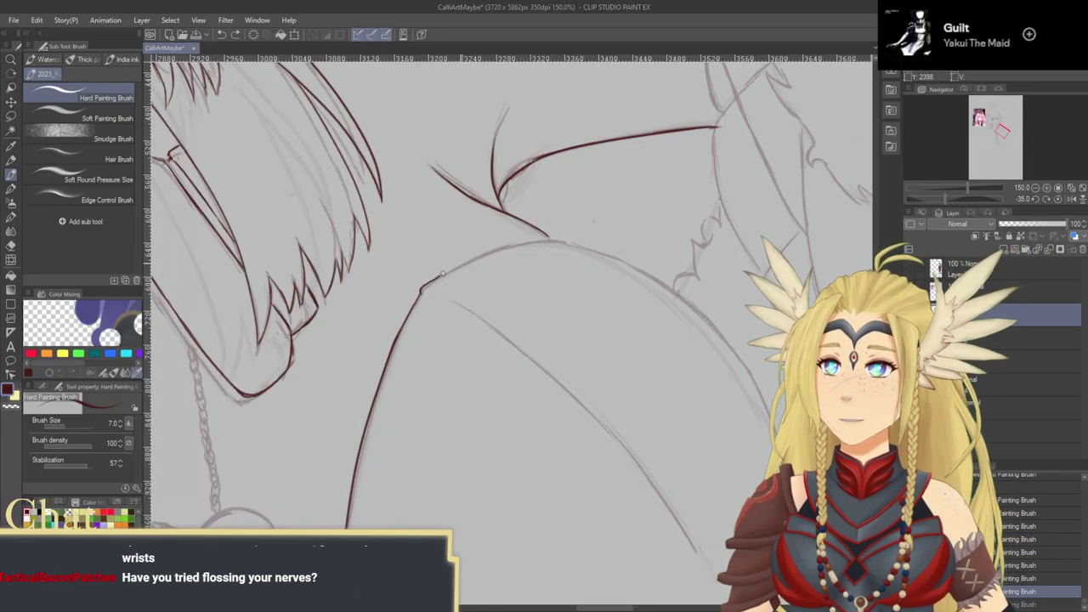
left_click_drag(430, 284, 584, 236)
key("ctrl+z")
mouse_move(437, 279)
left_mouse_down()
mouse_move(573, 243)
mouse_move(487, 279)
left_mouse_up()
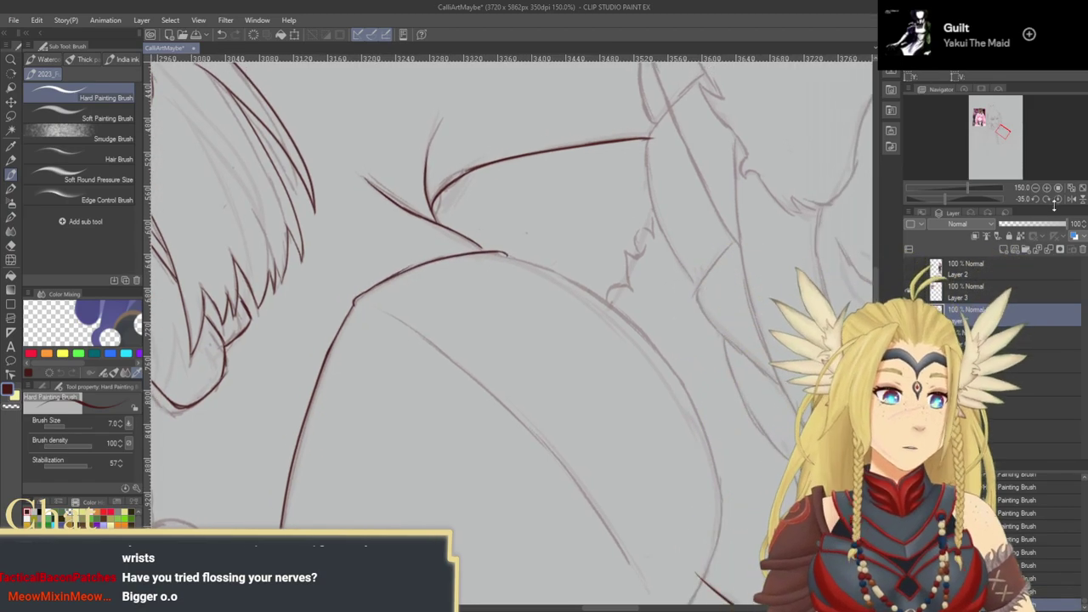
Step: Ink the outer bust contour from the arm crease down toward the ragged fur trim, redoing strokes that miss the sketch
left_click(1058, 199)
left_click_drag(695, 293, 638, 299)
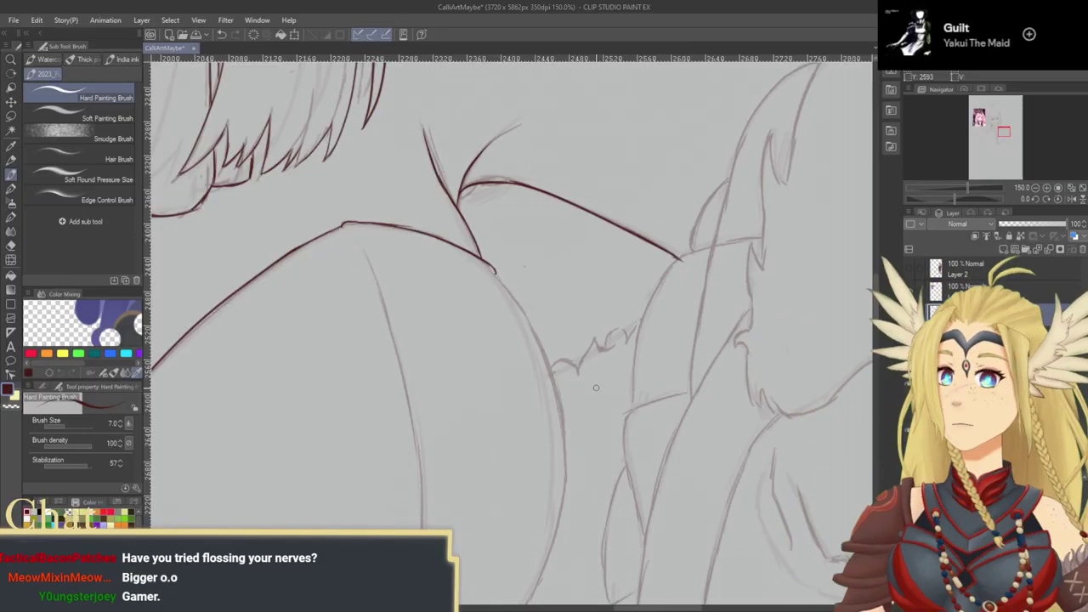
left_click_drag(626, 383, 517, 250)
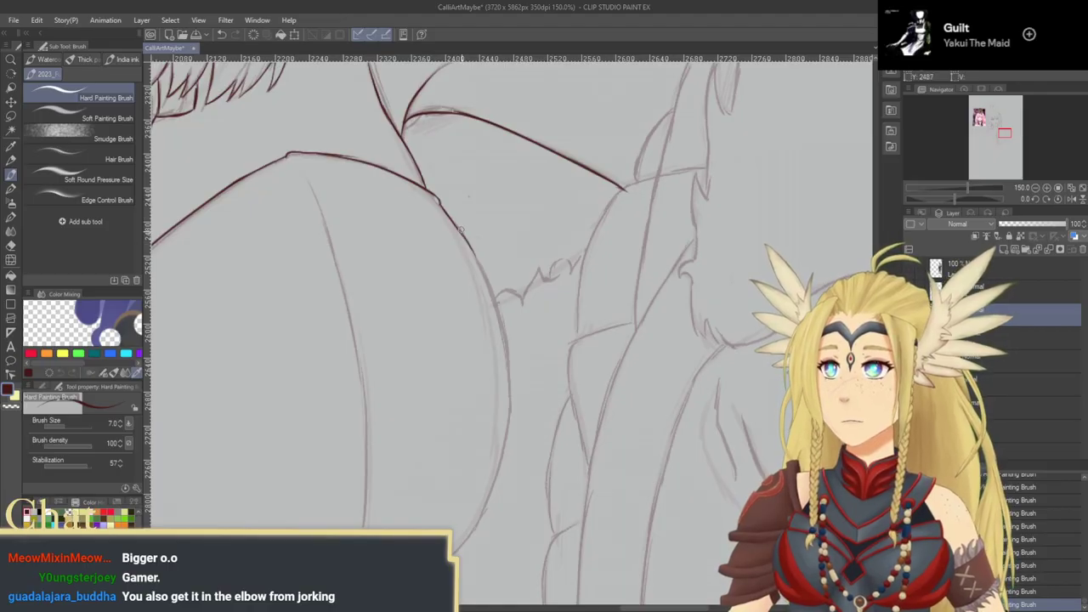
left_click_drag(524, 340, 576, 308)
key("ctrl+z")
mouse_move(536, 217)
left_mouse_down()
mouse_move(547, 204)
mouse_move(544, 227)
mouse_move(608, 269)
left_mouse_up()
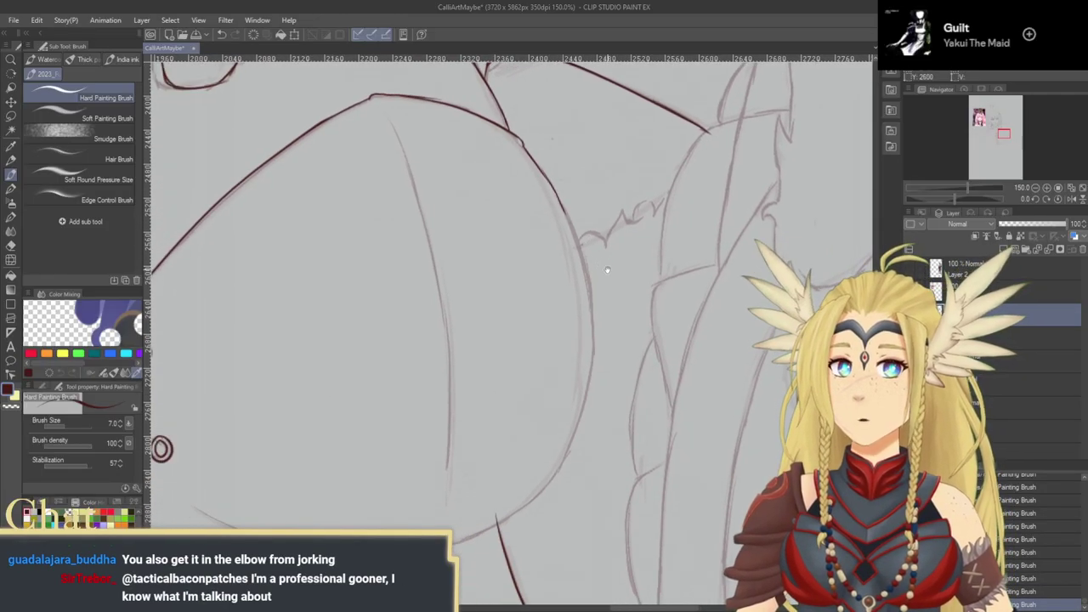
left_click_drag(580, 310, 561, 331)
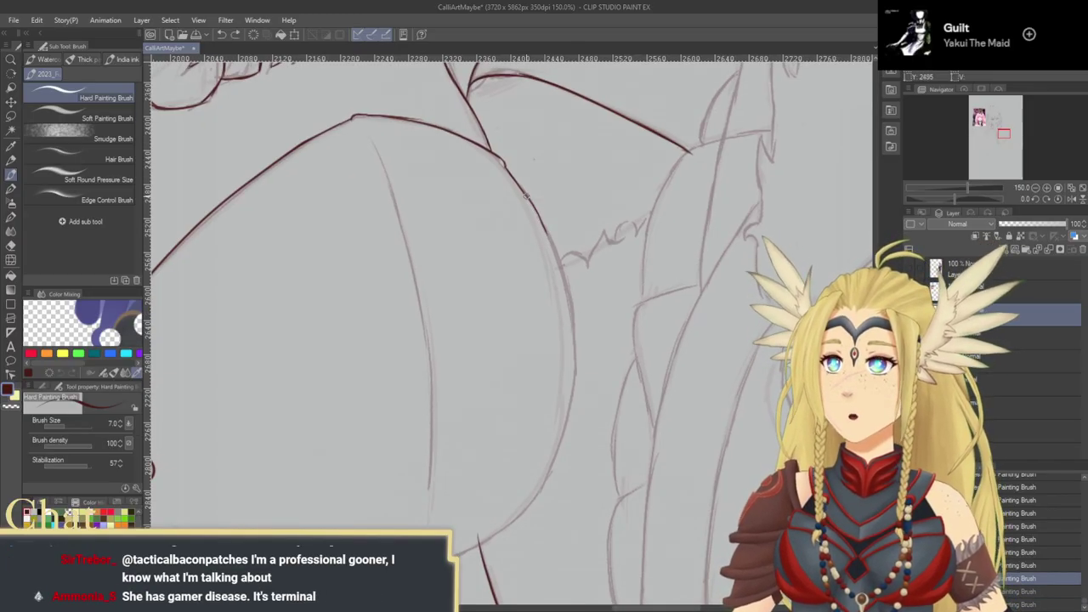
left_click_drag(578, 332, 576, 382)
left_click_drag(565, 331, 571, 354)
key("ctrl+z")
left_click_drag(555, 269, 521, 244)
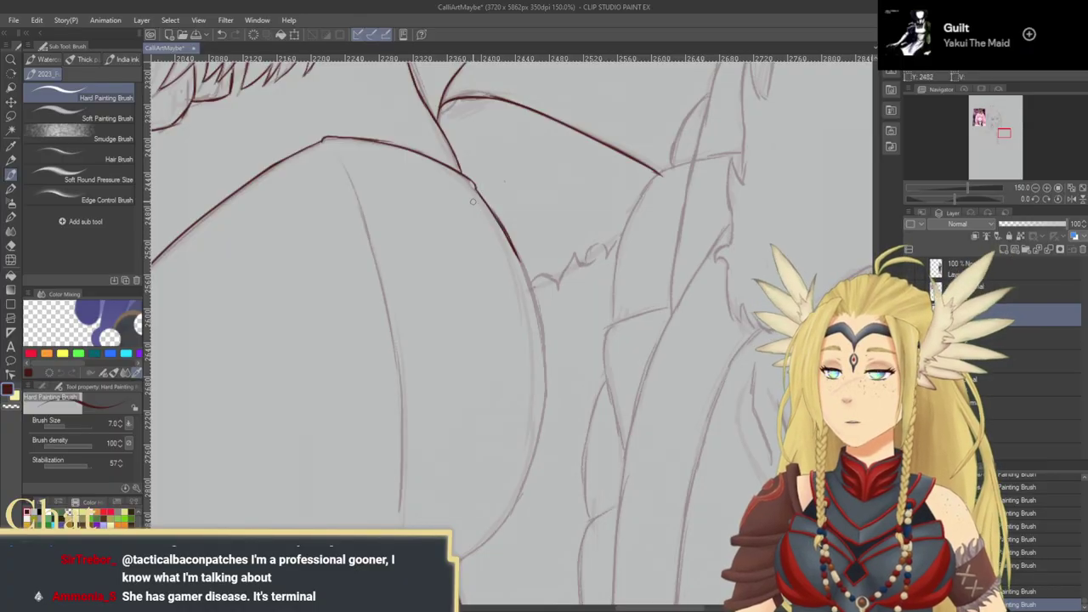
Step: Extend the outer bust contour past the fur trim to its widest point
mouse_move(475, 192)
left_mouse_down()
mouse_move(512, 263)
mouse_move(497, 236)
mouse_move(511, 263)
mouse_move(507, 240)
mouse_move(514, 246)
mouse_move(542, 337)
mouse_move(560, 269)
mouse_move(623, 255)
left_mouse_up()
left_click_drag(619, 218, 621, 334)
mouse_move(590, 394)
left_mouse_down()
mouse_move(579, 356)
mouse_move(603, 414)
left_mouse_up()
left_click_drag(616, 363, 647, 286)
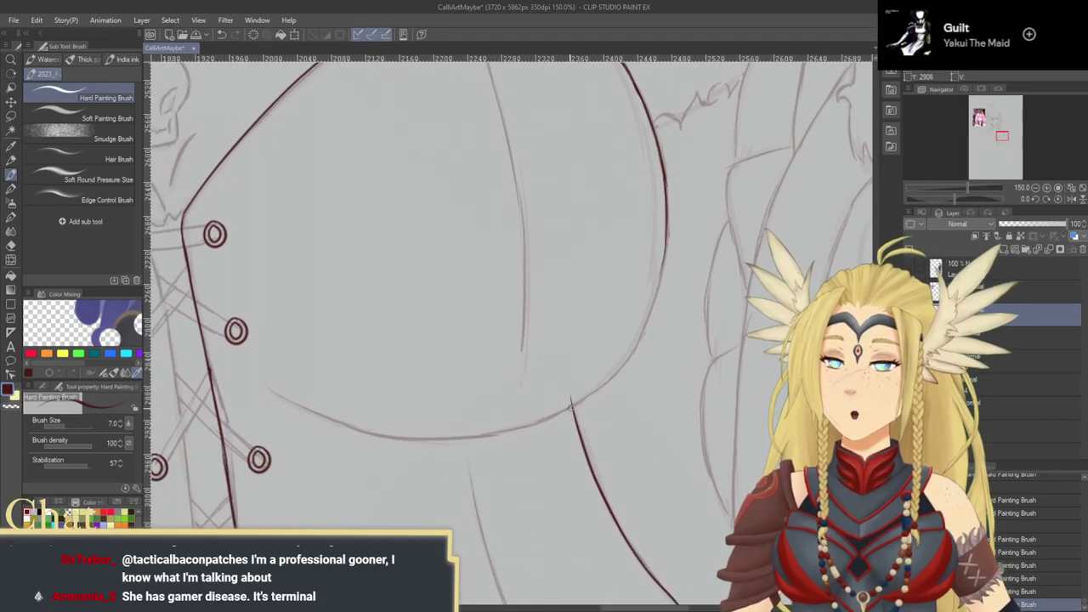
Step: Ink the lower outer curve of the bust contour down to the top of the bodice's side edge
mouse_move(592, 393)
left_mouse_down()
mouse_move(633, 357)
mouse_move(569, 422)
left_mouse_up()
key("ctrl+z")
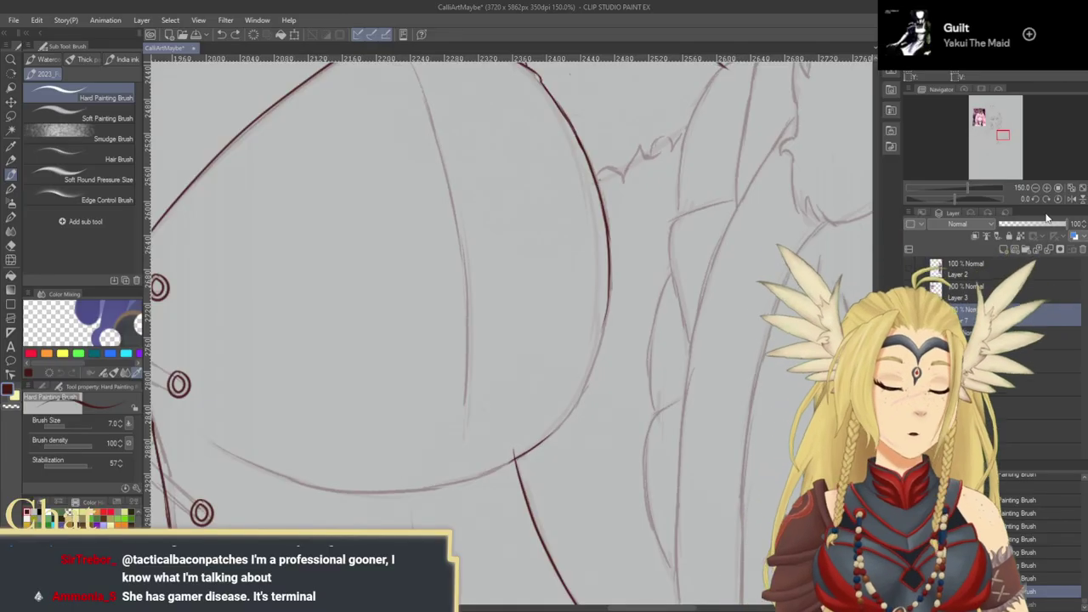
left_click(1034, 199)
left_click(1035, 199)
left_click_drag(624, 321, 657, 267)
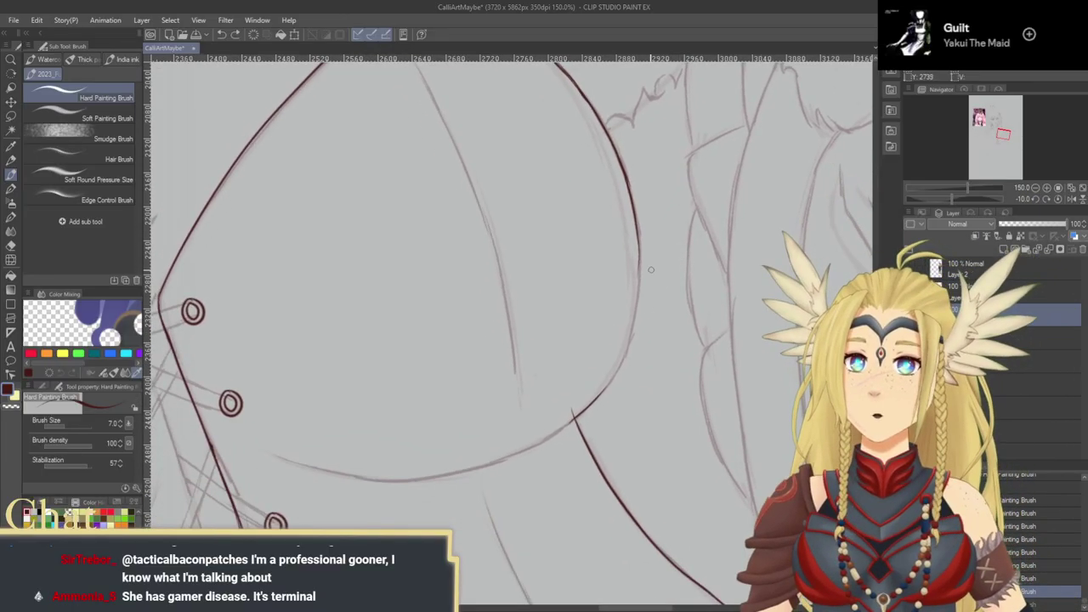
mouse_move(636, 225)
left_mouse_down()
mouse_move(637, 306)
mouse_move(616, 398)
mouse_move(633, 324)
mouse_move(580, 425)
mouse_move(684, 362)
mouse_move(648, 391)
left_mouse_up()
Step: Ink the inner portion of the under-bust curve from its free end near the lacing, redoing uneven extensions
left_click(1036, 198)
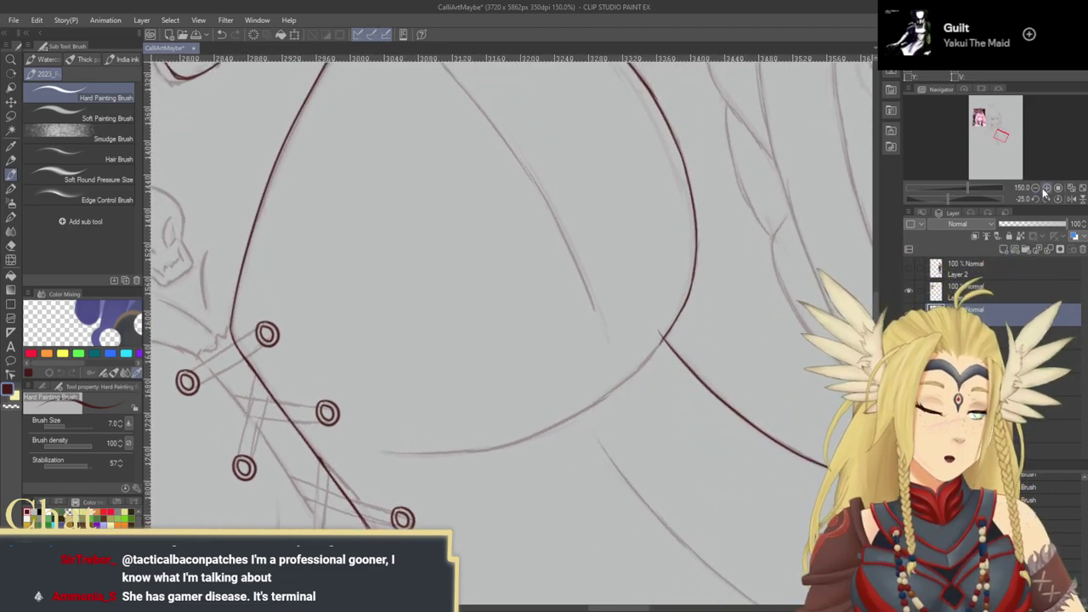
left_click_drag(644, 343, 636, 309)
mouse_move(495, 412)
left_mouse_down()
mouse_move(389, 419)
mouse_move(516, 408)
left_mouse_up()
key("ctrl+z")
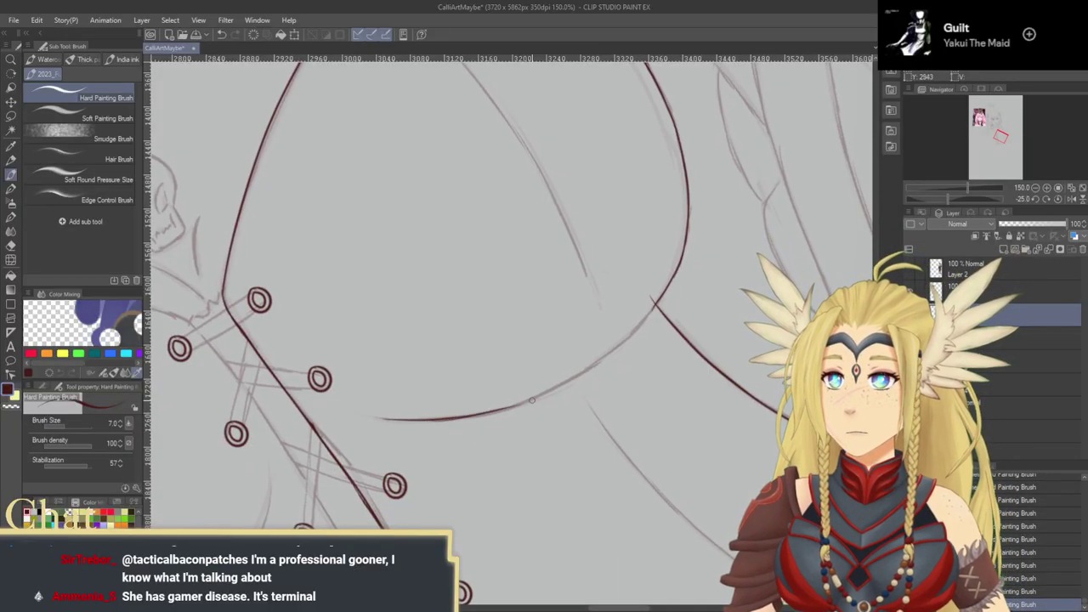
left_click_drag(442, 418, 519, 405)
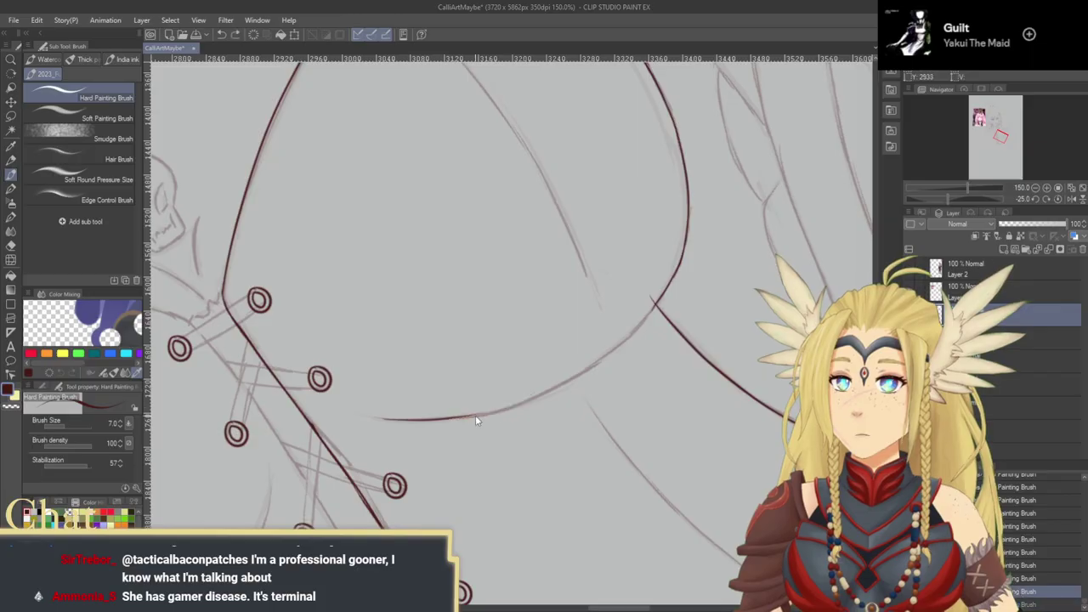
key("ctrl+z")
mouse_move(444, 417)
left_mouse_down()
mouse_move(524, 404)
mouse_move(510, 408)
mouse_move(596, 363)
left_mouse_up()
key("ctrl+z")
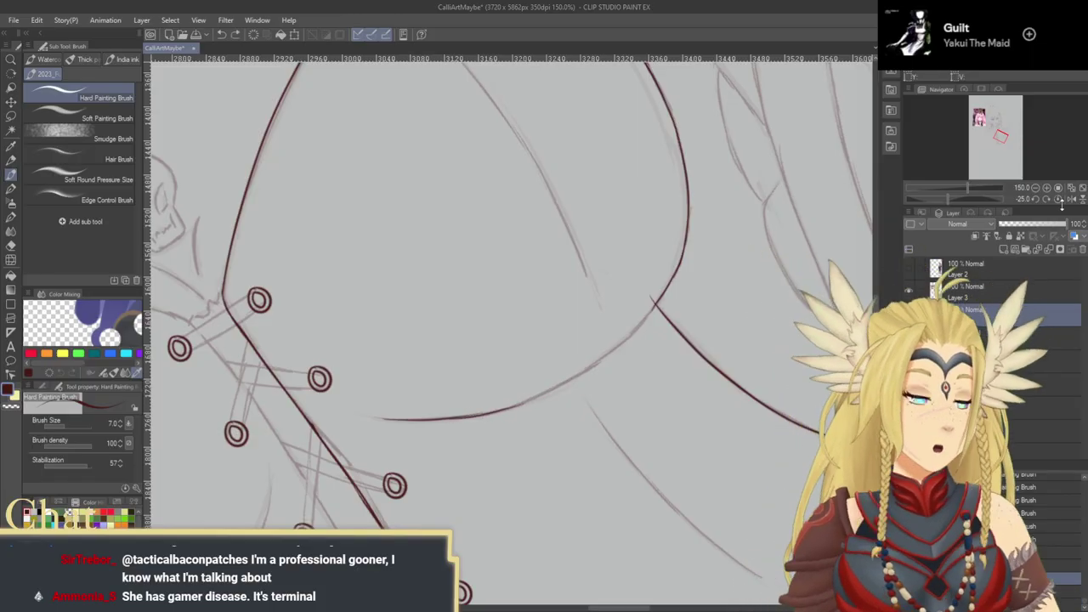
left_click(1060, 199)
left_click_drag(709, 333, 578, 340)
left_click_drag(491, 397, 587, 379)
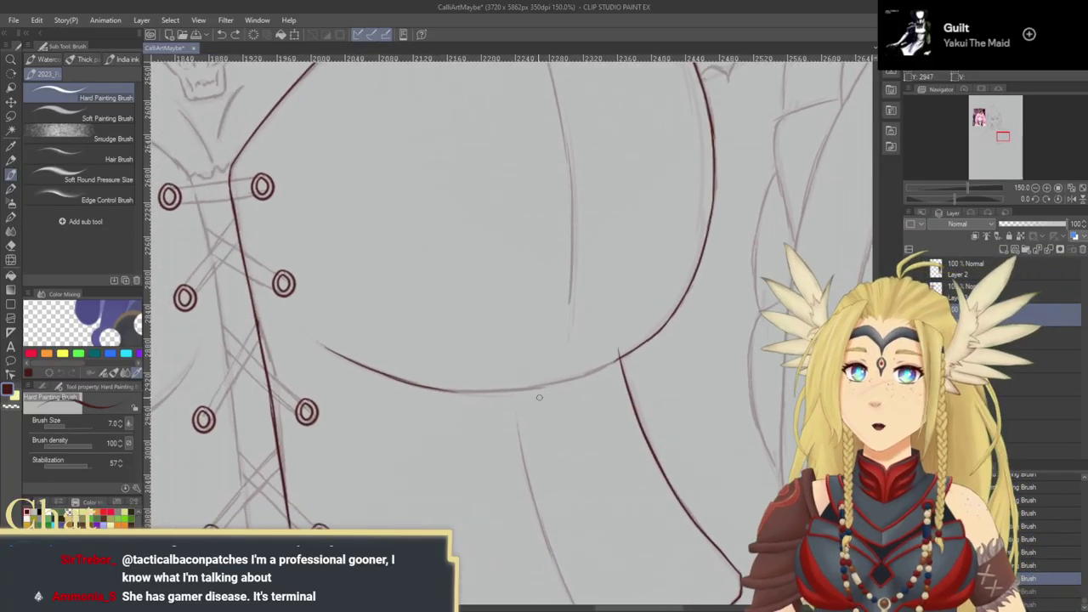
left_click_drag(432, 387, 544, 387)
key("ctrl+z")
left_click_drag(447, 390, 577, 379)
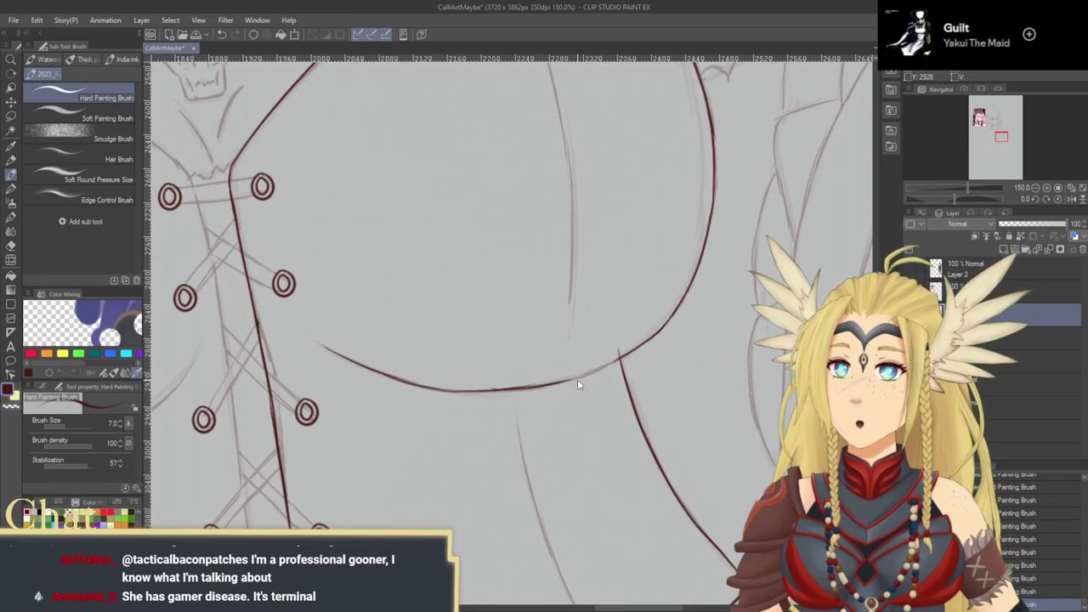
key("ctrl+z")
key("ctrl+z")
Step: Ink the outer portion of the under-bust curve up to the outer bust contour, redoing strokes that miss the sketch
left_click(1036, 199)
left_click(1036, 198)
left_click(1036, 199)
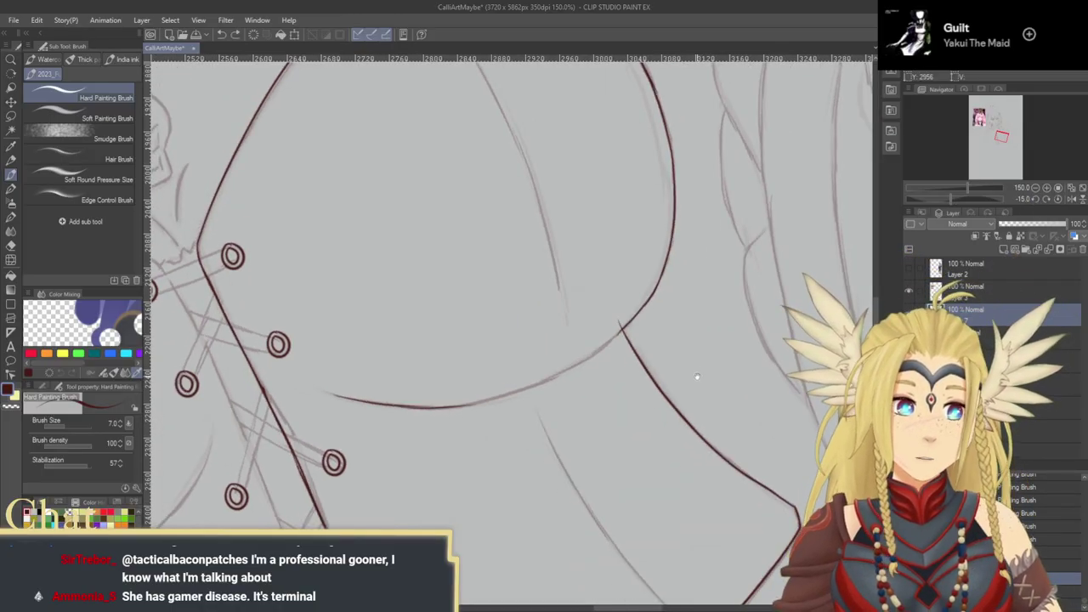
left_click_drag(606, 324, 690, 244)
left_click_drag(537, 323, 634, 295)
key("ctrl+z")
key("ctrl+z")
left_click_drag(537, 323, 625, 301)
key("ctrl+z")
left_click_drag(537, 324, 609, 305)
key("ctrl+z")
mouse_move(538, 323)
left_mouse_down()
mouse_move(654, 286)
mouse_move(632, 297)
mouse_move(702, 247)
mouse_move(550, 472)
mouse_move(558, 456)
mouse_move(536, 409)
left_mouse_up()
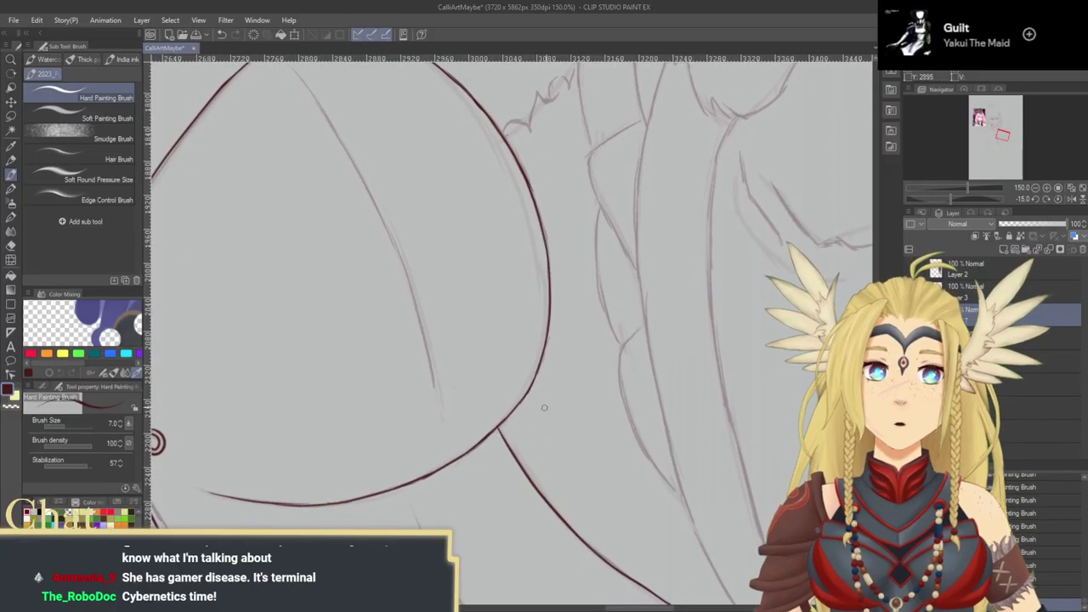
Step: Ink the curved seam inside the right bust cup and the bodice panel seam beneath it
left_click(1059, 199)
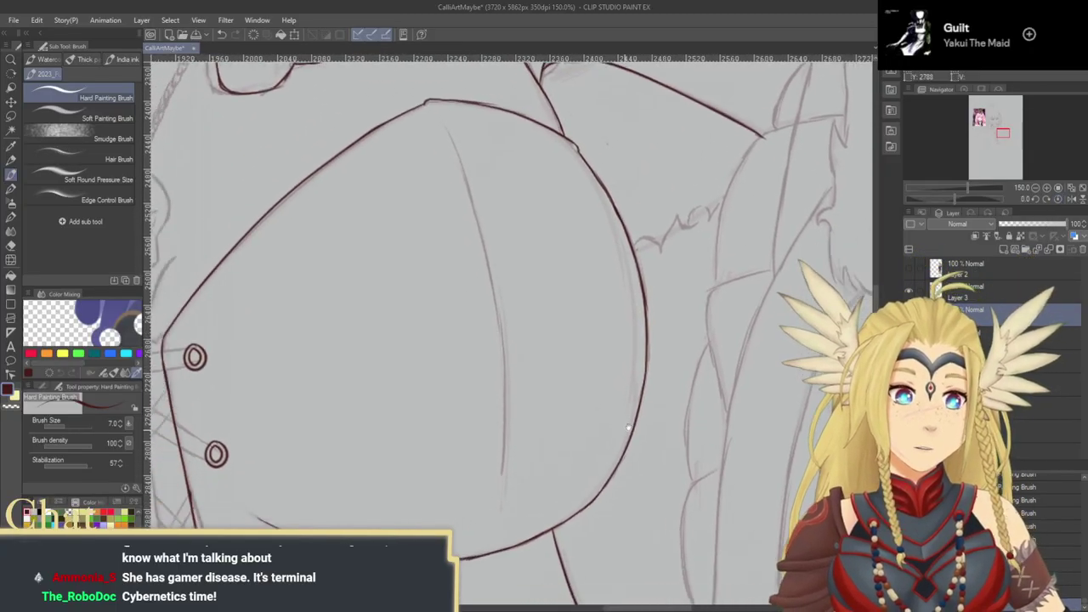
left_click_drag(482, 101, 493, 137)
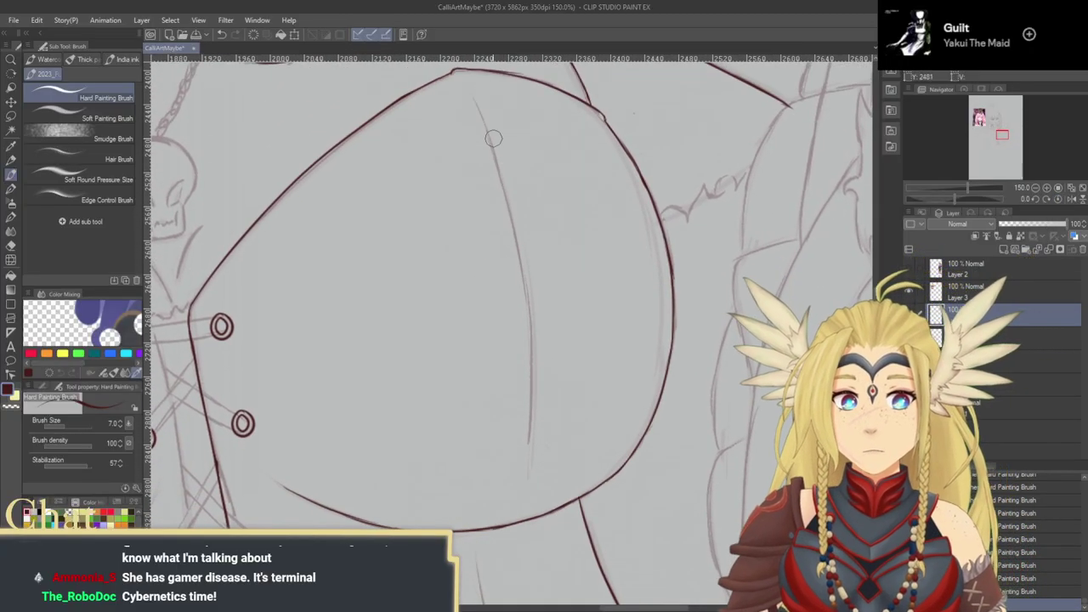
mouse_move(473, 96)
left_mouse_down()
mouse_move(518, 227)
mouse_move(536, 376)
mouse_move(530, 469)
left_mouse_up()
left_click_drag(547, 426, 544, 334)
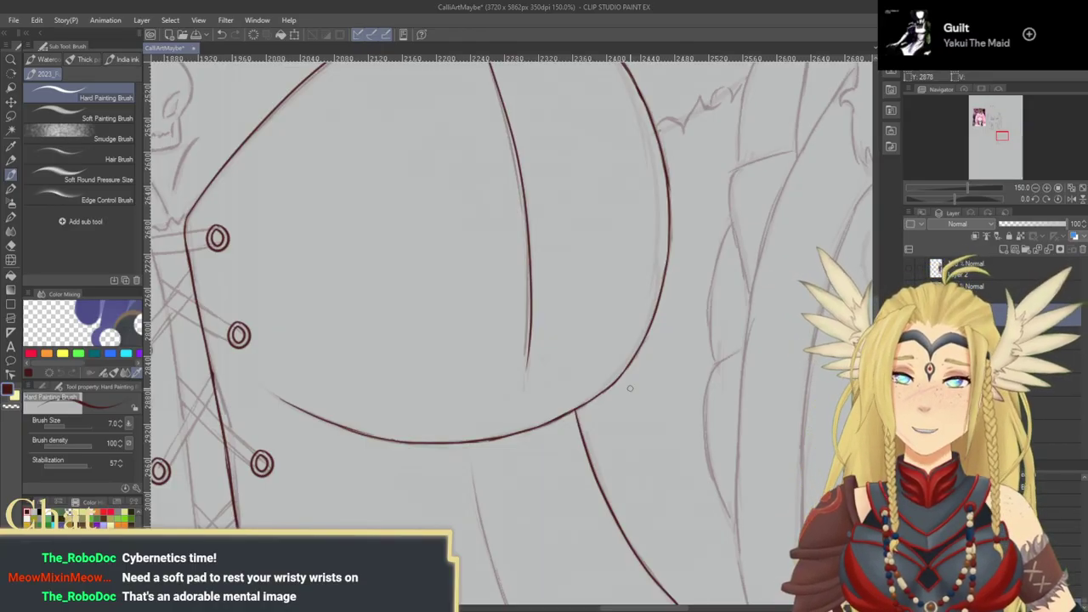
mouse_move(507, 450)
left_mouse_down()
mouse_move(473, 166)
mouse_move(448, 245)
mouse_move(493, 374)
mouse_move(528, 422)
left_mouse_up()
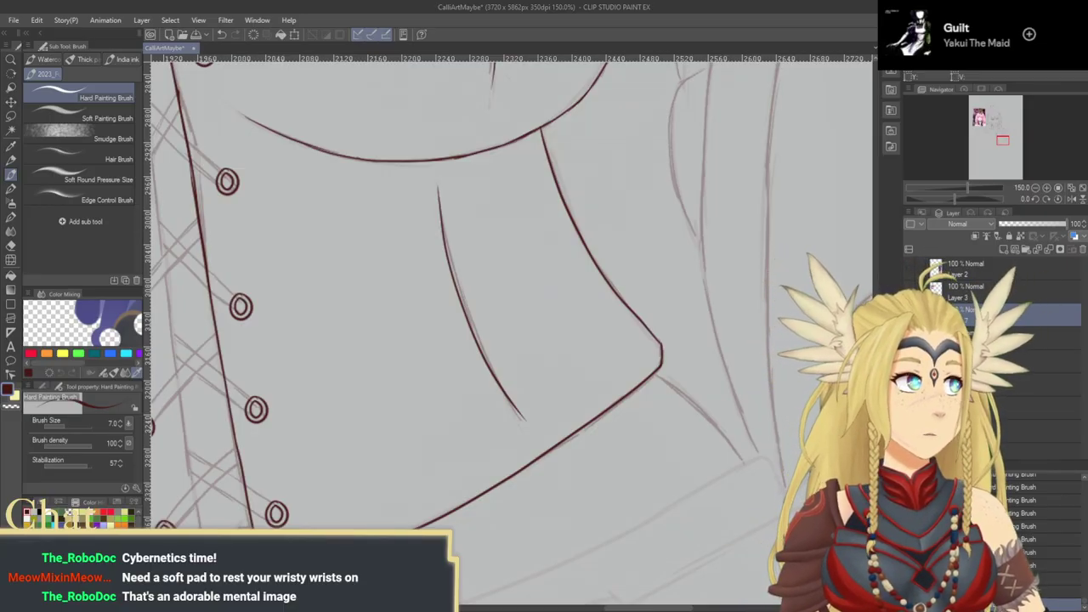
left_click_drag(600, 429, 673, 330)
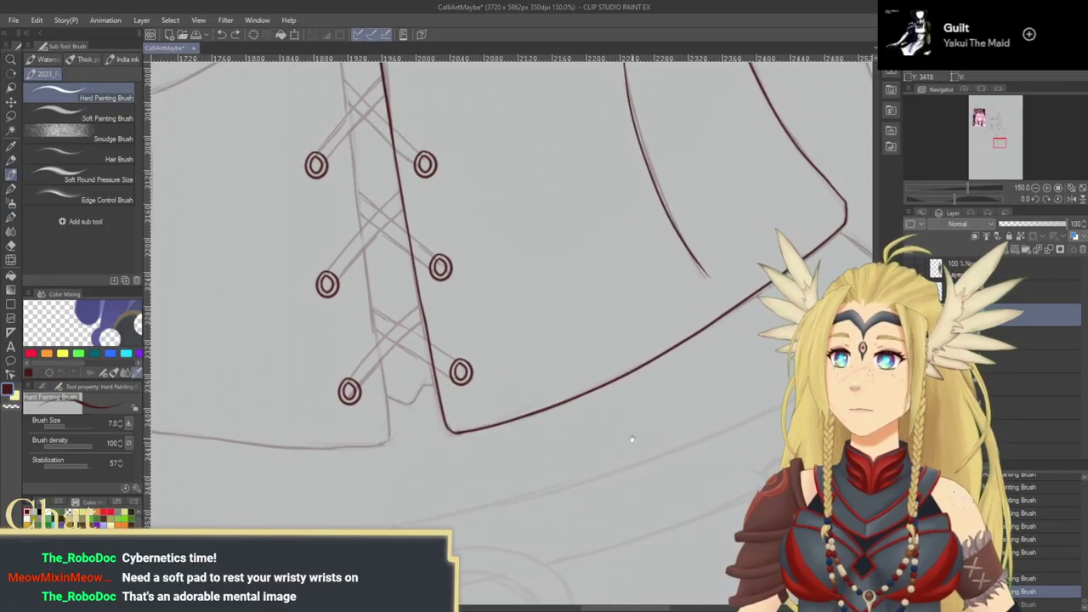
Step: Ink the upper outer curve of the left bust cup from its side up to its peak
left_click_drag(502, 432, 620, 535)
mouse_move(375, 174)
left_mouse_down()
mouse_move(471, 342)
mouse_move(617, 522)
left_mouse_up()
left_click_drag(508, 398, 595, 420)
left_click_drag(409, 348, 436, 416)
mouse_move(323, 315)
left_mouse_down()
mouse_move(406, 234)
mouse_move(387, 246)
mouse_move(387, 264)
mouse_move(437, 267)
mouse_move(439, 279)
mouse_move(457, 266)
left_mouse_up()
mouse_move(604, 334)
left_mouse_down()
mouse_move(500, 319)
mouse_move(469, 300)
left_mouse_up()
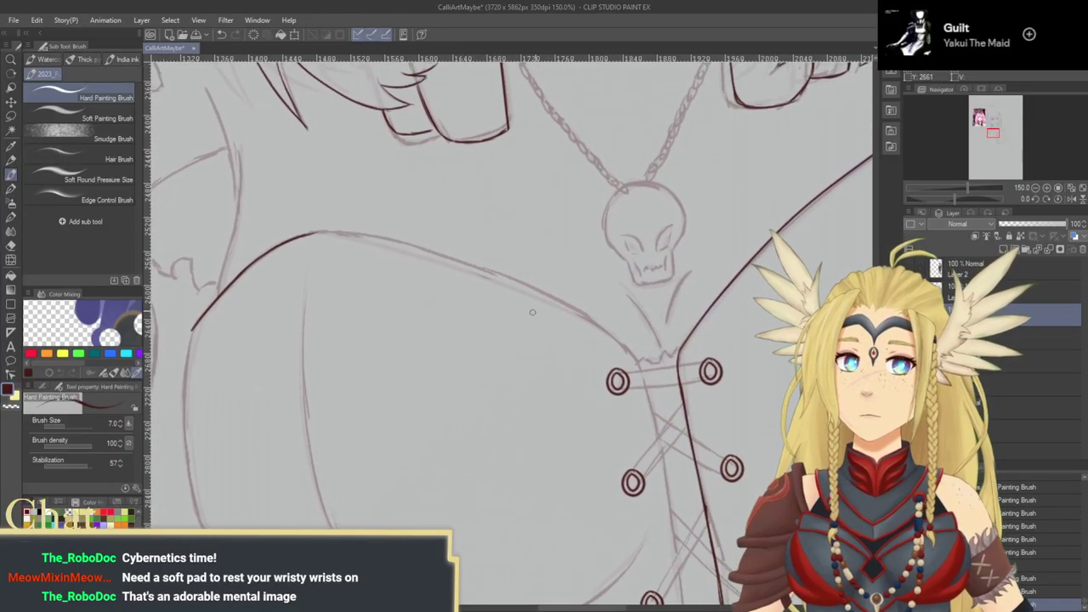
Step: Examine the inked bodice against the whole figure and compare both bust cups
left_click(1035, 188)
left_click(1035, 189)
left_click(1035, 189)
left_click(1037, 188)
left_click(1035, 189)
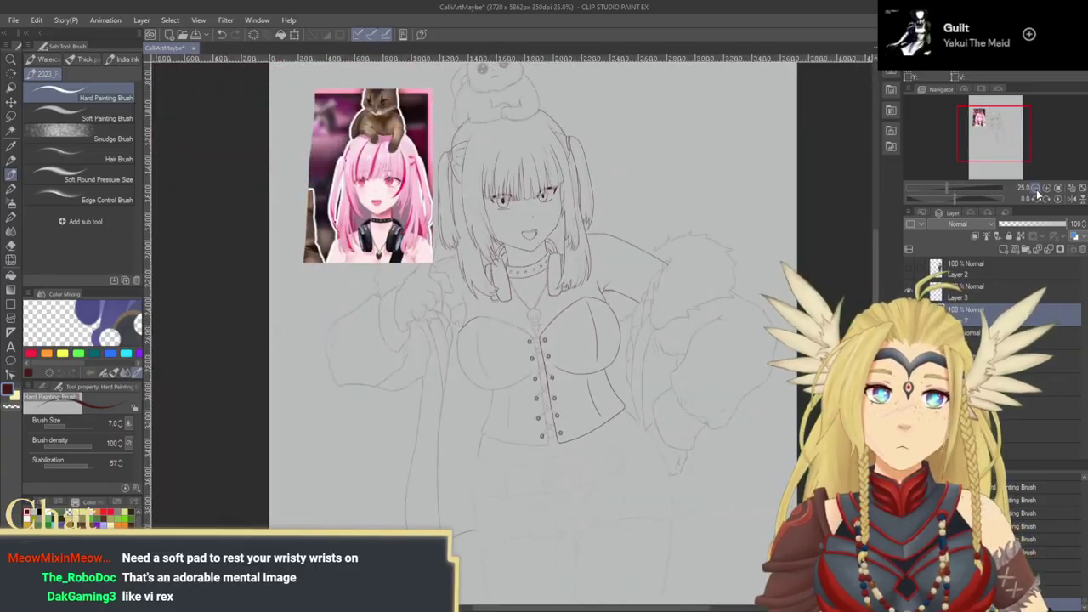
left_click(1047, 188)
left_click(1047, 188)
left_click(1047, 188)
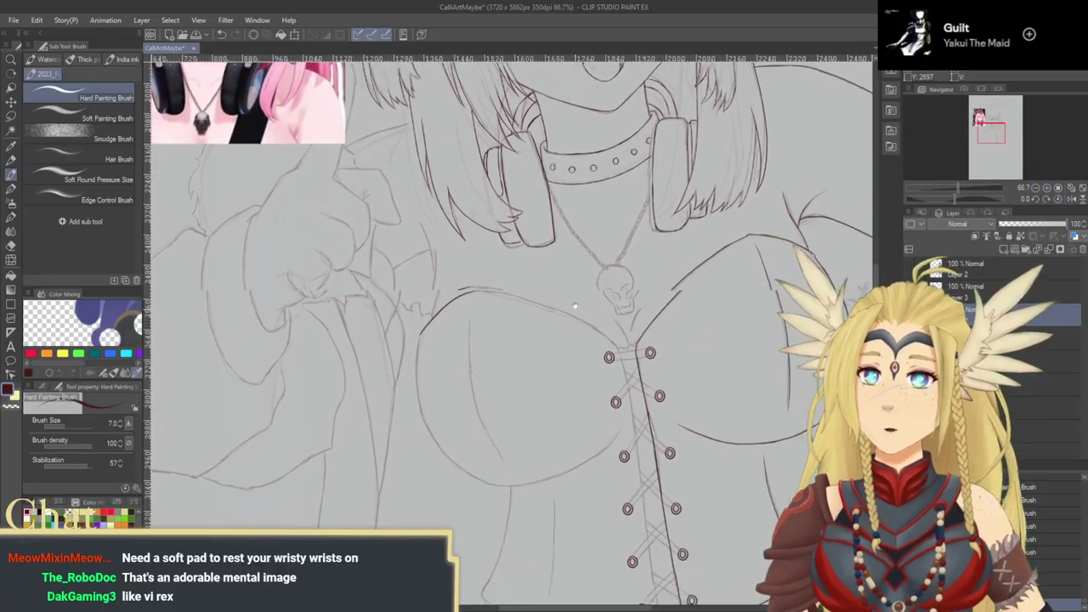
left_click_drag(660, 361, 565, 372)
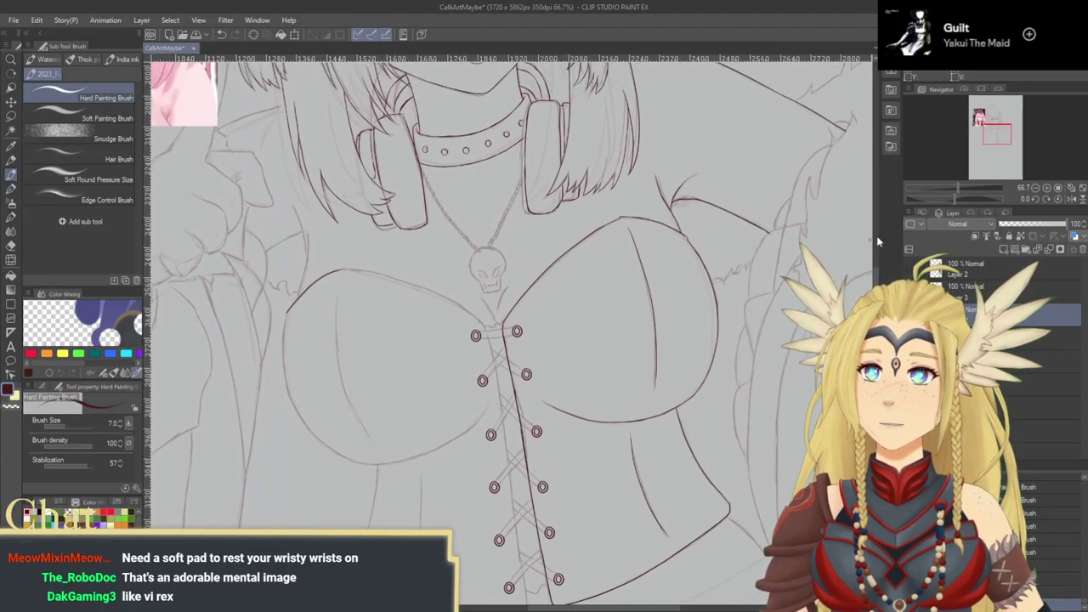
Step: Redo the end of the left bust cup's outer curve with a small rounded corner at the peak
left_click(1058, 199)
left_click(1047, 188)
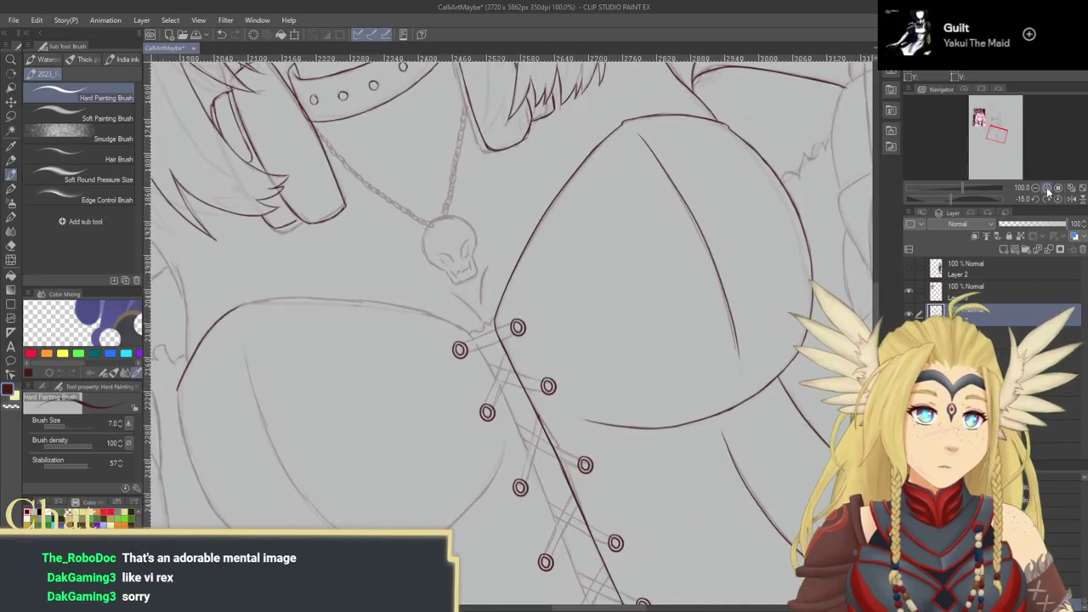
left_click_drag(682, 415, 781, 306)
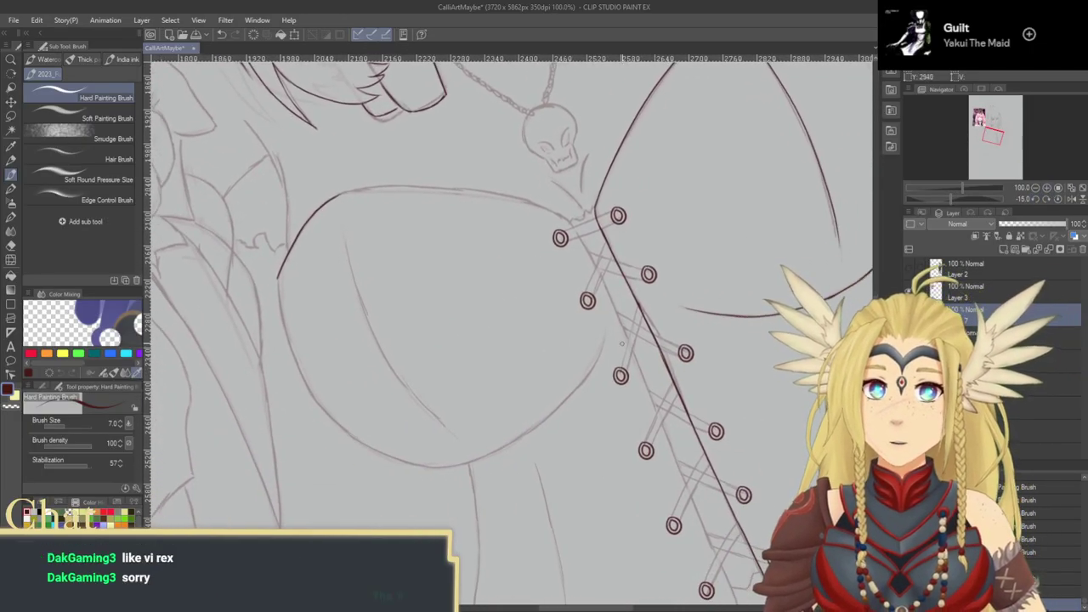
left_click_drag(630, 341, 649, 370)
left_click_drag(567, 329, 627, 357)
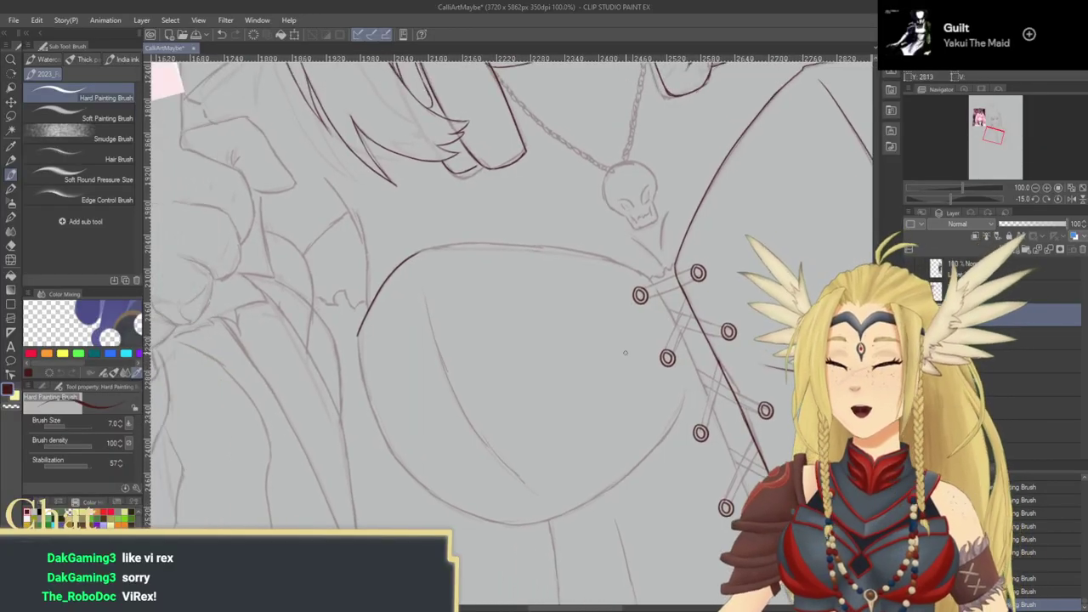
left_click(1048, 188)
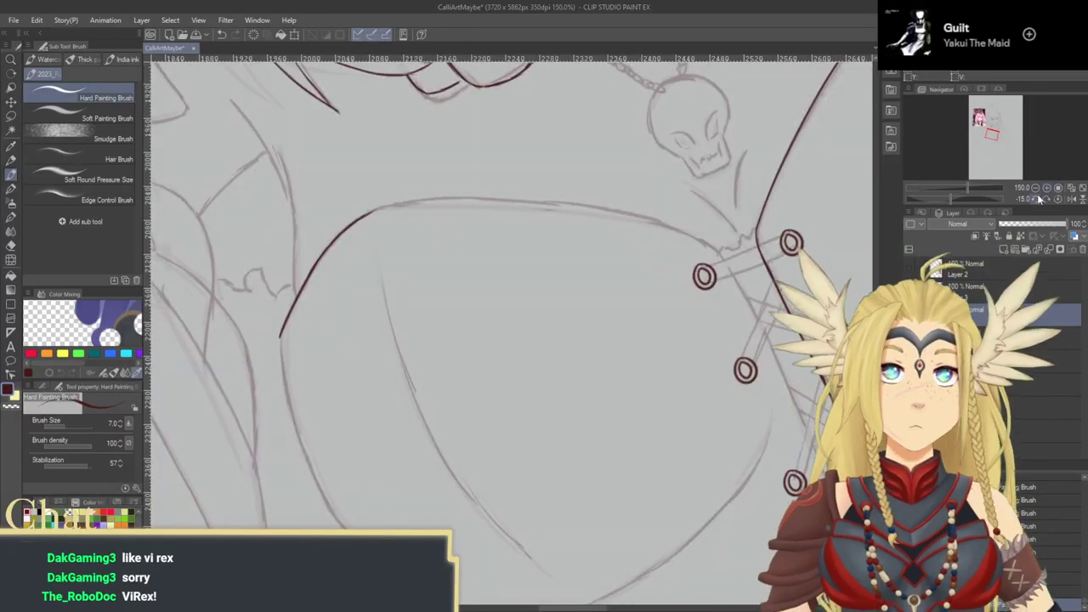
left_click_drag(629, 366, 629, 456)
left_click(1036, 199)
left_click(1036, 199)
left_click(1036, 199)
left_click(1035, 199)
left_click(1036, 199)
left_click_drag(724, 326, 707, 323)
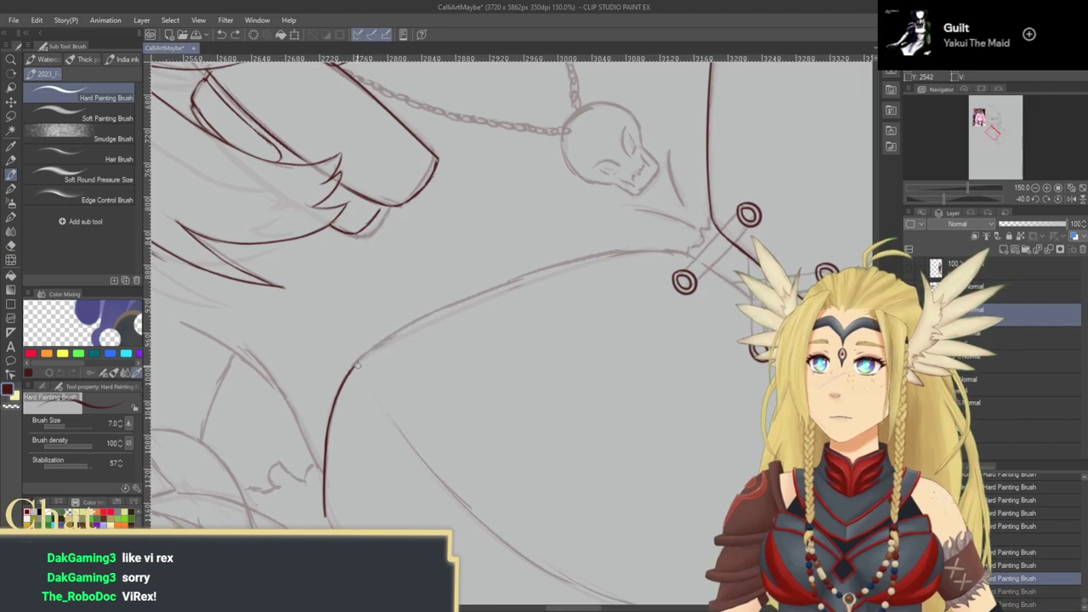
key("ctrl+z")
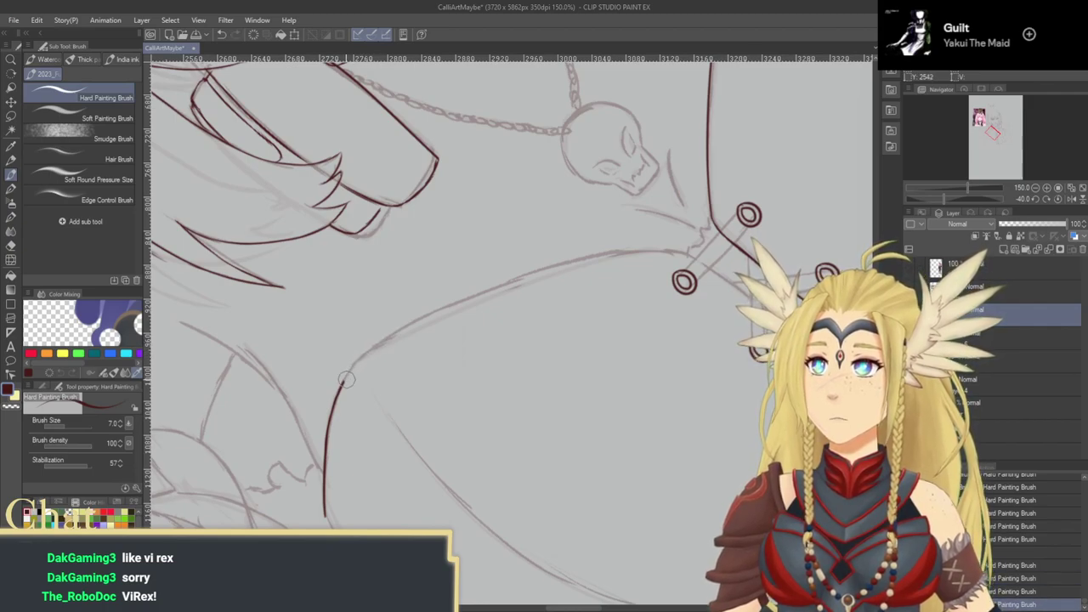
mouse_move(357, 352)
left_mouse_down()
mouse_move(340, 387)
mouse_move(351, 362)
left_mouse_up()
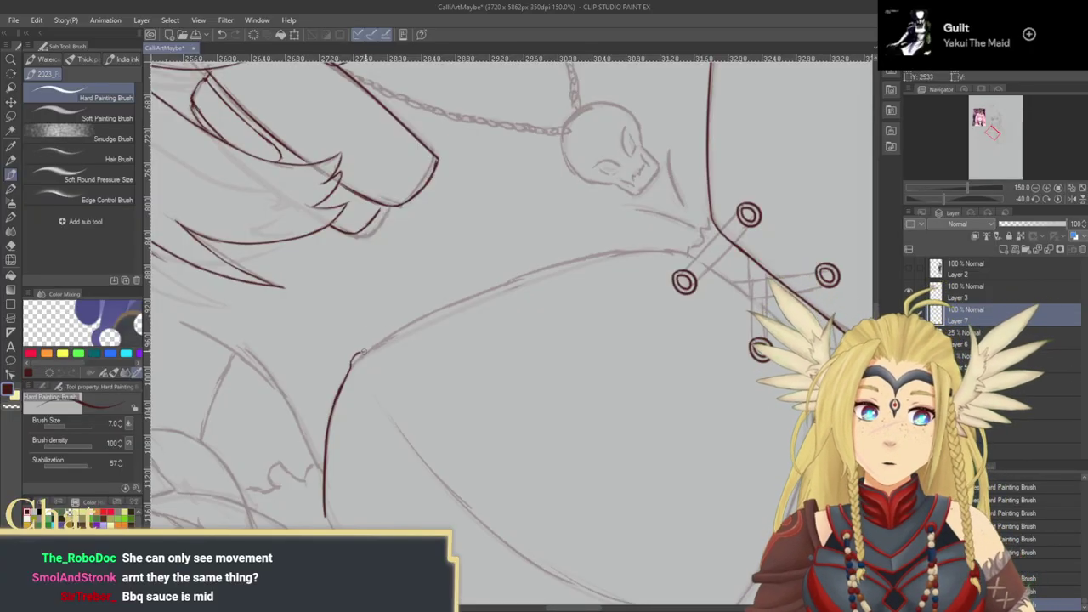
Step: Ink the left bust cup's upper edge from the peak down to the top of the lacing
mouse_move(381, 341)
left_mouse_down()
mouse_move(510, 279)
mouse_move(651, 250)
left_mouse_up()
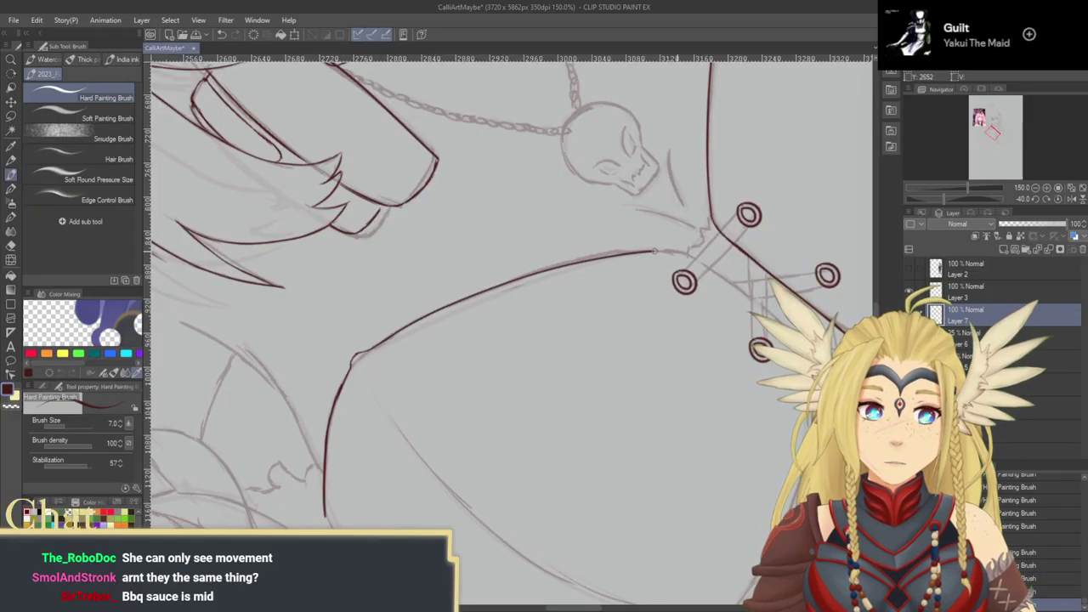
left_click_drag(638, 404, 422, 416)
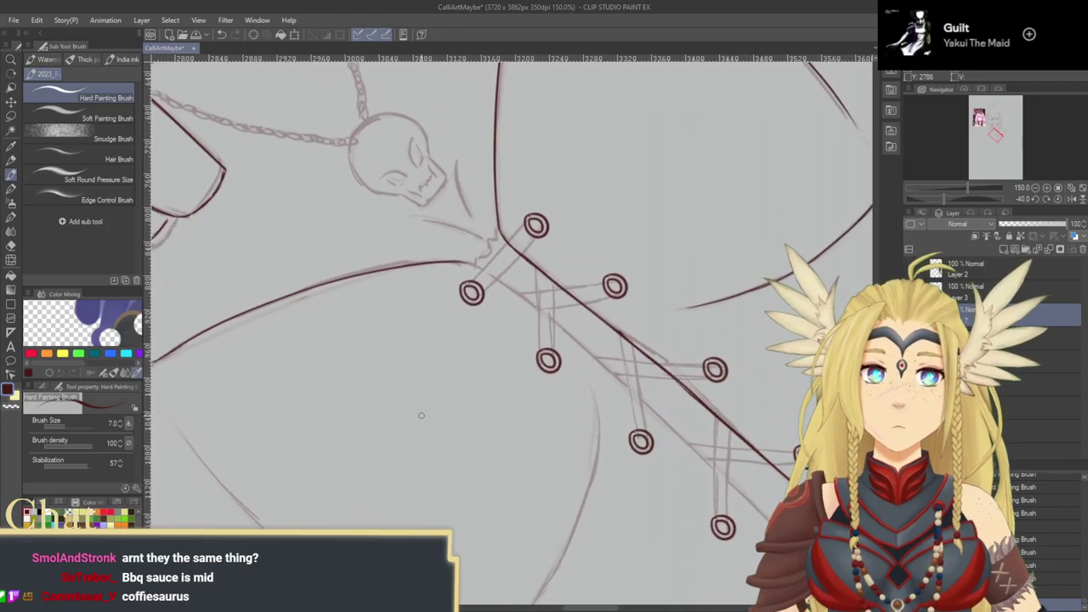
left_click(1058, 198)
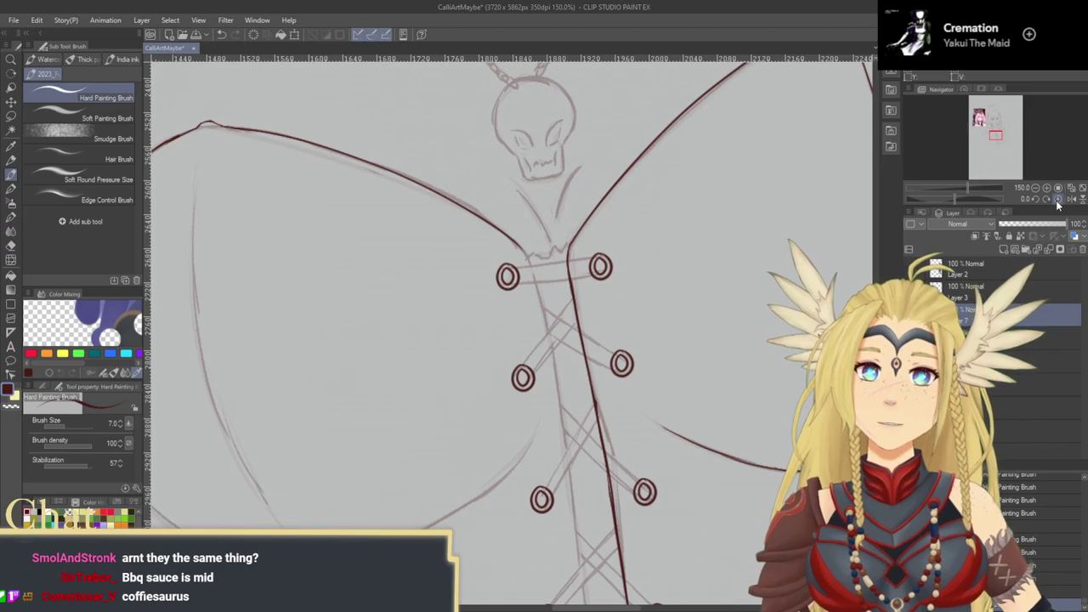
left_click_drag(442, 335, 473, 294)
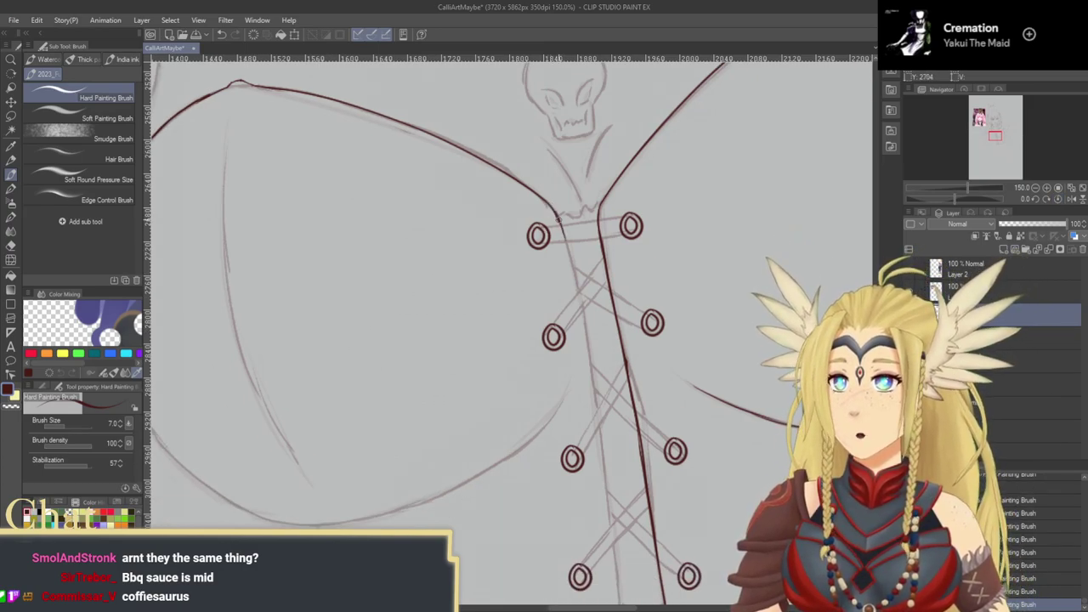
Step: Ink the bodice's left lacing edge from the bust cup down to the hem corner, redoing strokes that stray from the sketch
scroll(572, 264, "down", 2)
mouse_move(556, 193)
left_mouse_down()
mouse_move(586, 373)
mouse_move(540, 193)
mouse_move(562, 411)
left_mouse_up()
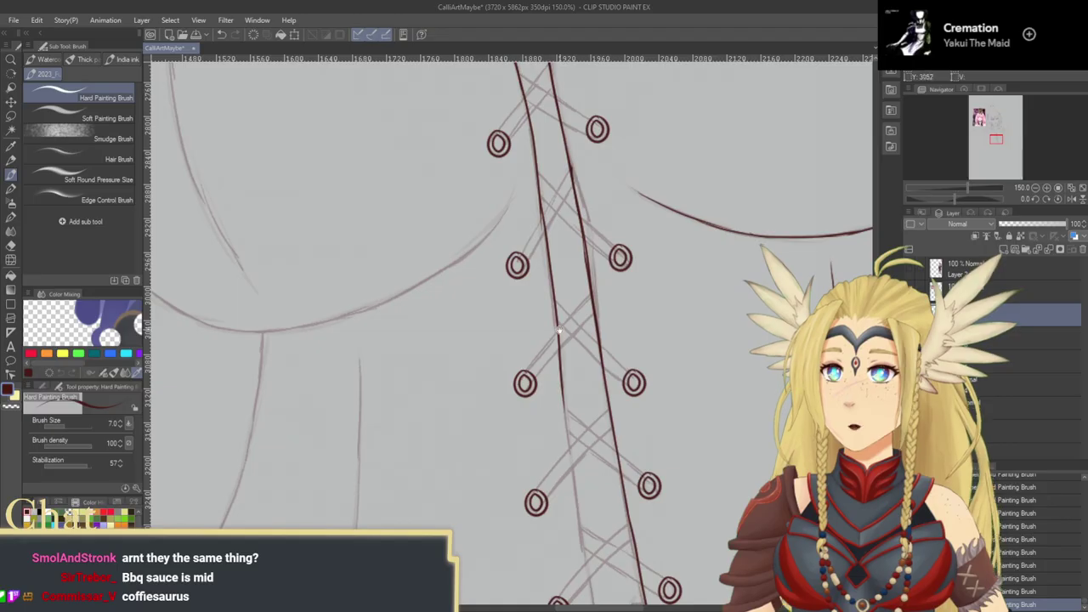
scroll(563, 408, "up", 2)
key("ctrl+z")
mouse_move(536, 245)
left_mouse_down()
mouse_move(540, 275)
mouse_move(539, 201)
mouse_move(584, 551)
left_mouse_up()
mouse_move(584, 551)
left_mouse_down()
mouse_move(539, 367)
mouse_move(554, 474)
left_mouse_up()
key("ctrl+z")
key("ctrl+z")
key("ctrl+z")
left_click_drag(540, 365, 552, 432)
key("ctrl+z")
key("ctrl+z")
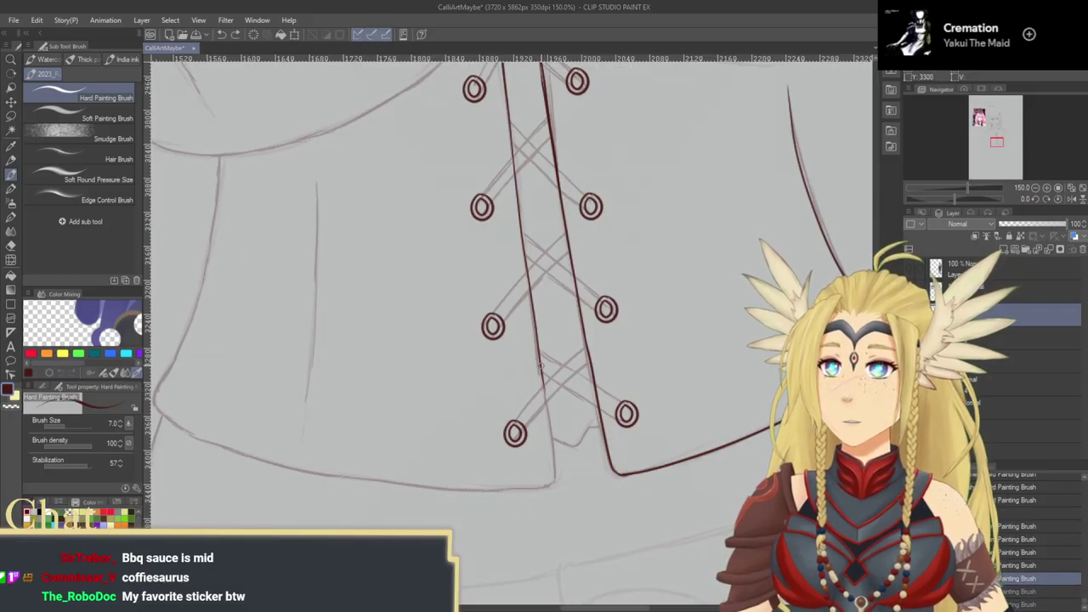
mouse_move(544, 391)
left_mouse_down()
mouse_move(551, 481)
mouse_move(598, 479)
mouse_move(607, 505)
left_mouse_up()
Step: Ink the bodice's left side edge from the under-bust line down and around the rounded hem corner
left_click_drag(467, 464, 645, 447)
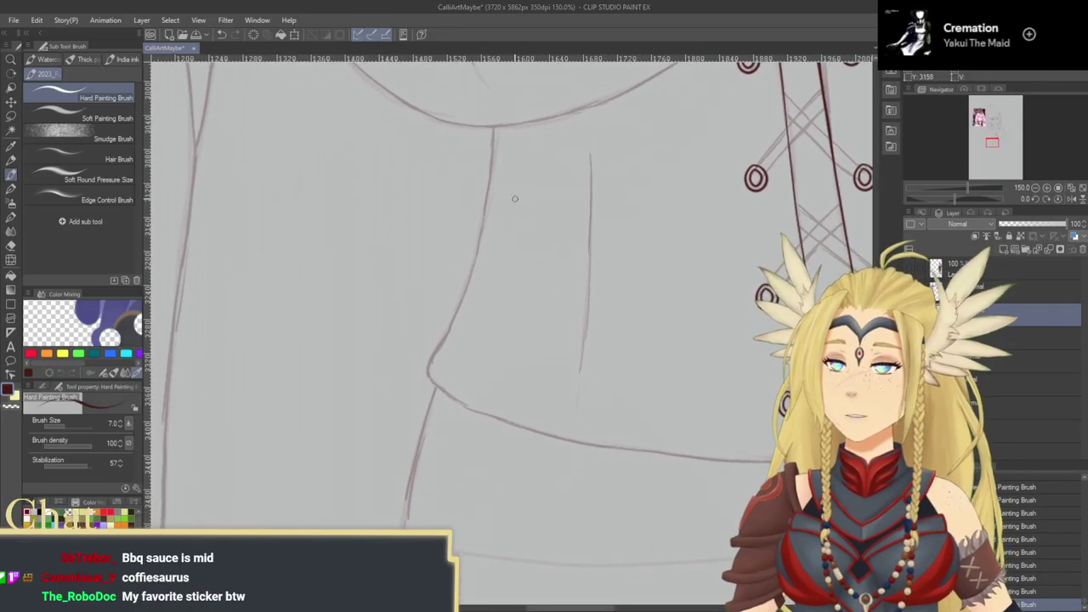
left_click_drag(493, 127, 485, 232)
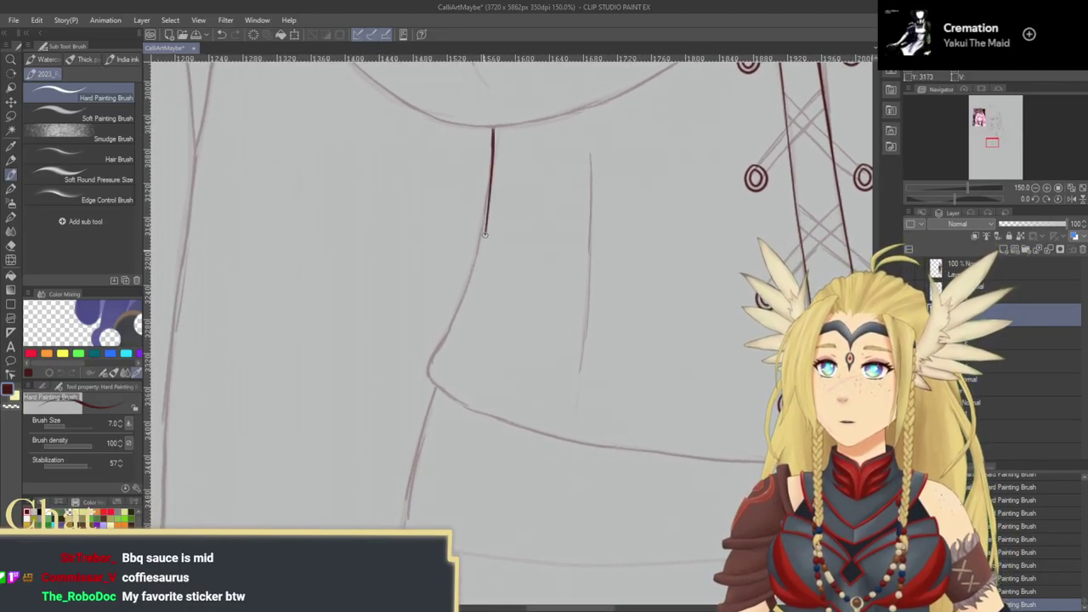
key("ctrl+z")
left_click_drag(493, 132, 488, 175)
key("ctrl+z")
mouse_move(494, 128)
left_mouse_down()
mouse_move(477, 251)
mouse_move(431, 381)
left_mouse_up()
left_click_drag(501, 424, 451, 458)
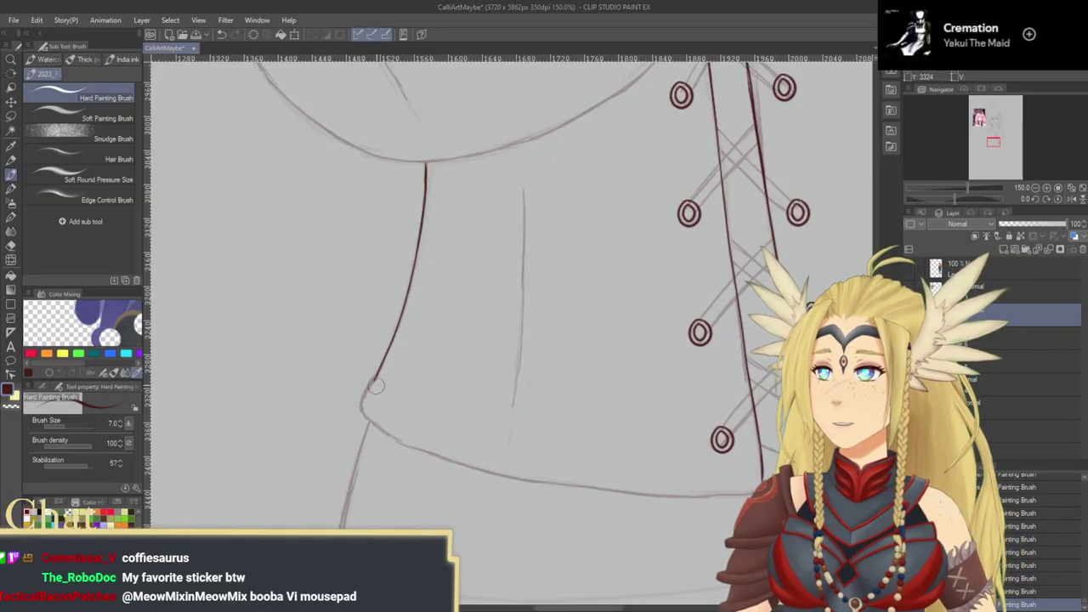
mouse_move(380, 369)
left_mouse_down()
mouse_move(363, 403)
mouse_move(370, 415)
left_mouse_up()
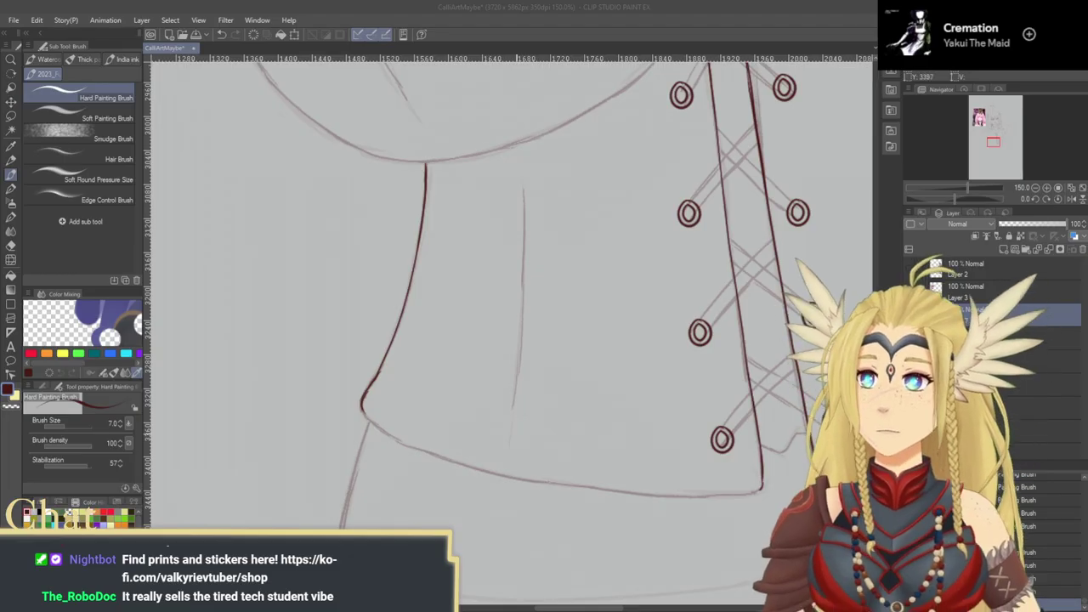
Step: Ink the left bodice panel's hem from the side corner to the bottom of the lacing edge
left_click_drag(496, 454, 465, 417)
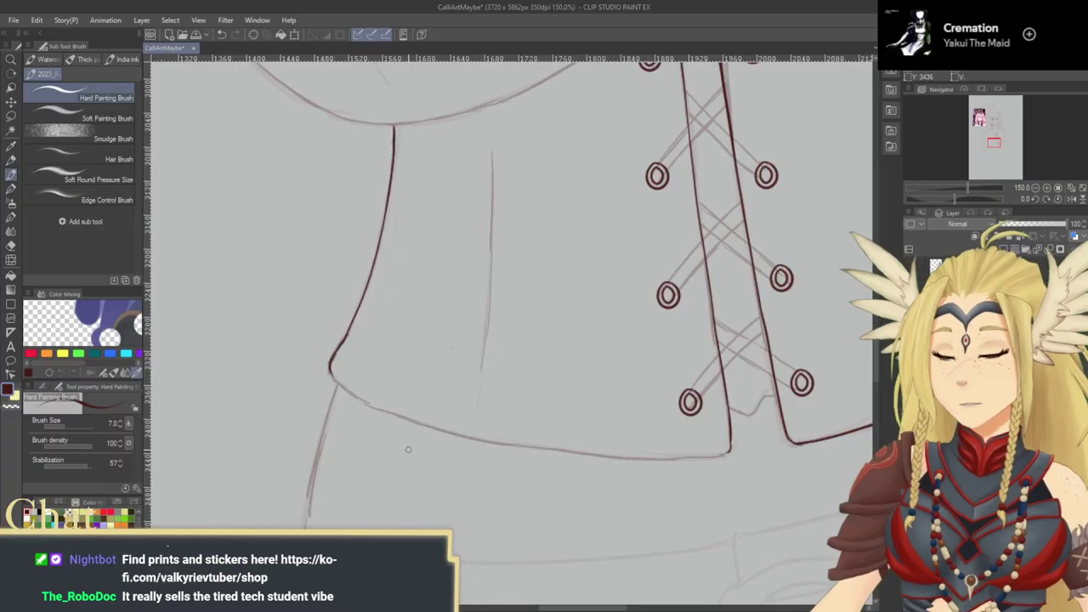
left_click(1036, 198)
left_click(1036, 197)
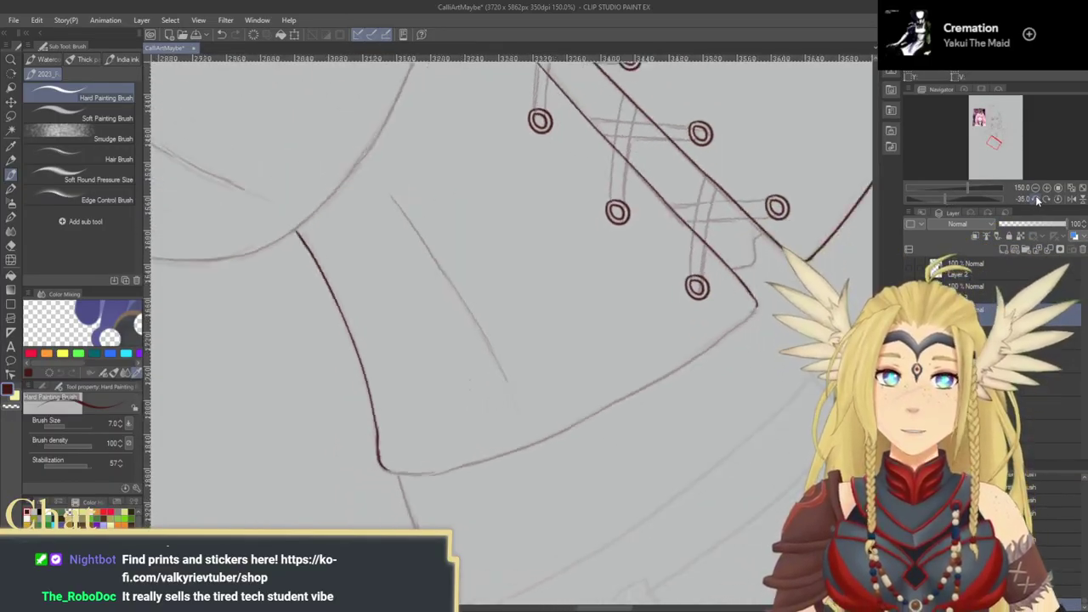
mouse_move(395, 380)
left_mouse_down()
mouse_move(496, 363)
mouse_move(590, 320)
mouse_move(519, 366)
left_mouse_up()
mouse_move(572, 332)
left_mouse_down()
mouse_move(525, 379)
mouse_move(598, 331)
mouse_move(579, 353)
left_mouse_up()
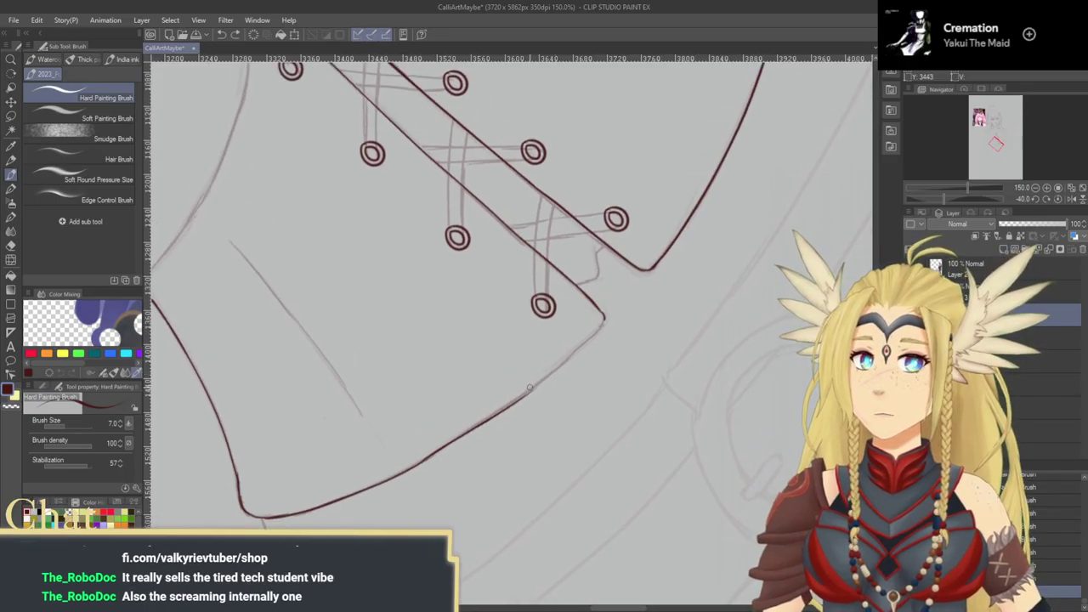
mouse_move(526, 392)
left_mouse_down()
mouse_move(602, 316)
mouse_move(562, 418)
left_mouse_up()
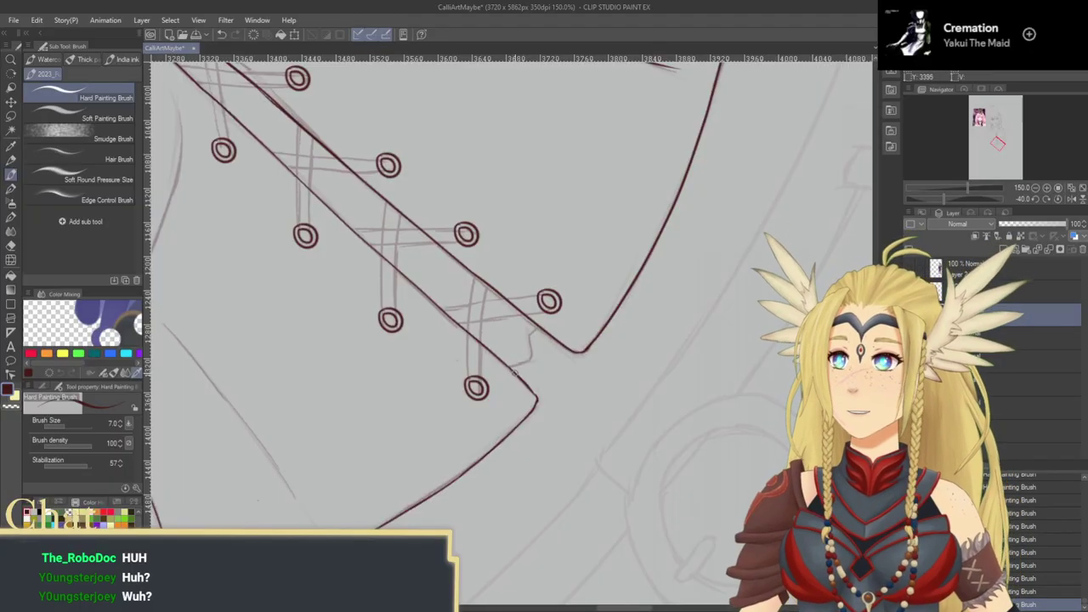
Step: Ink the small jagged fabric edge bridging the two lacing edges at the bottom of the bodice opening
mouse_move(517, 361)
left_mouse_down()
mouse_move(531, 354)
mouse_move(534, 332)
mouse_move(491, 361)
left_mouse_up()
left_click_drag(385, 303, 561, 481)
mouse_move(465, 304)
left_mouse_down()
mouse_move(612, 432)
mouse_move(695, 474)
left_mouse_up()
left_click_drag(535, 416, 346, 249)
left_click_drag(593, 456, 386, 329)
left_click_drag(512, 461, 497, 388)
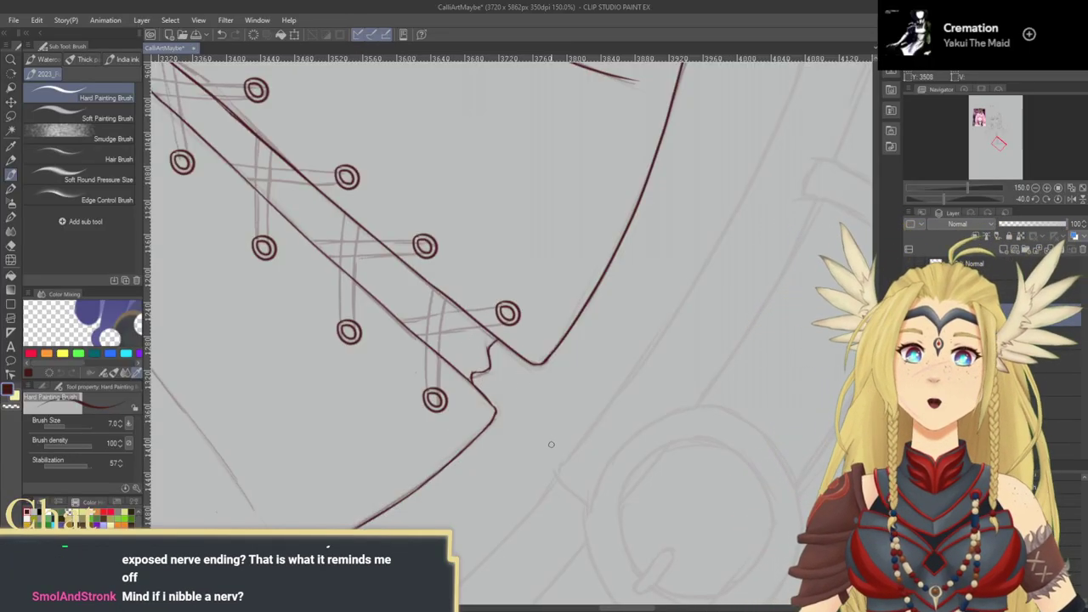
Step: Straighten the canvas rotation and ink the two short cleavage lines forming a V below the skull pendant
left_click(1059, 199)
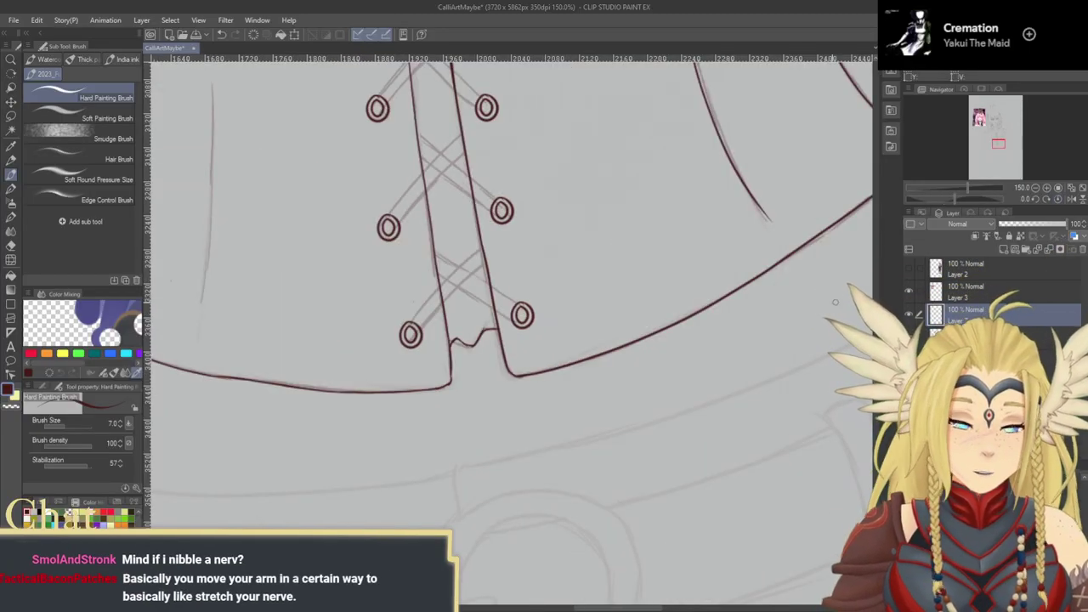
left_click_drag(540, 195, 581, 442)
left_click_drag(552, 270, 650, 385)
left_click_drag(557, 326, 585, 323)
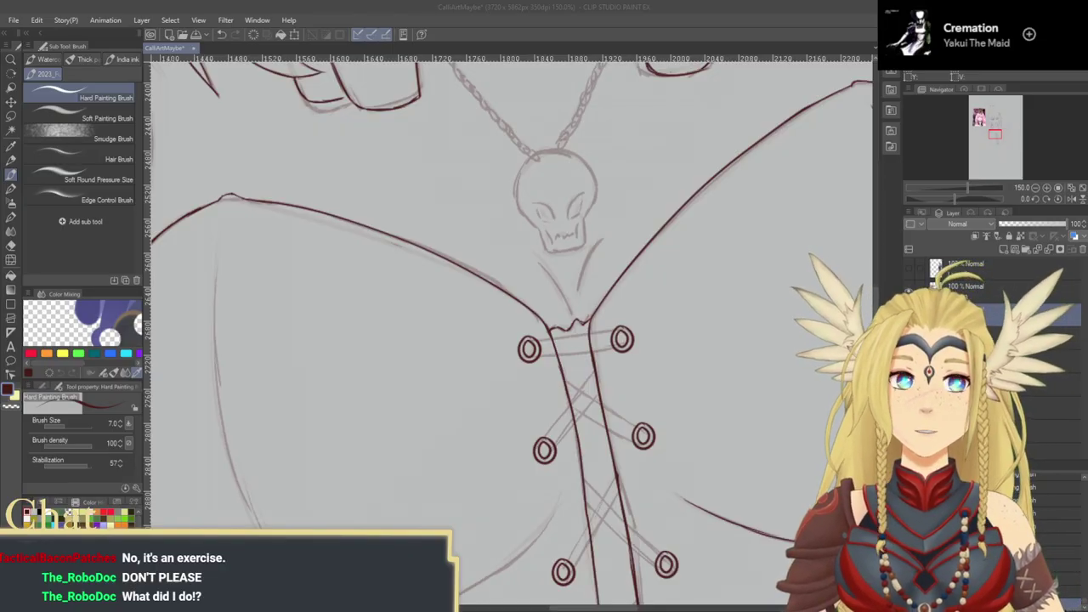
left_click(516, 320)
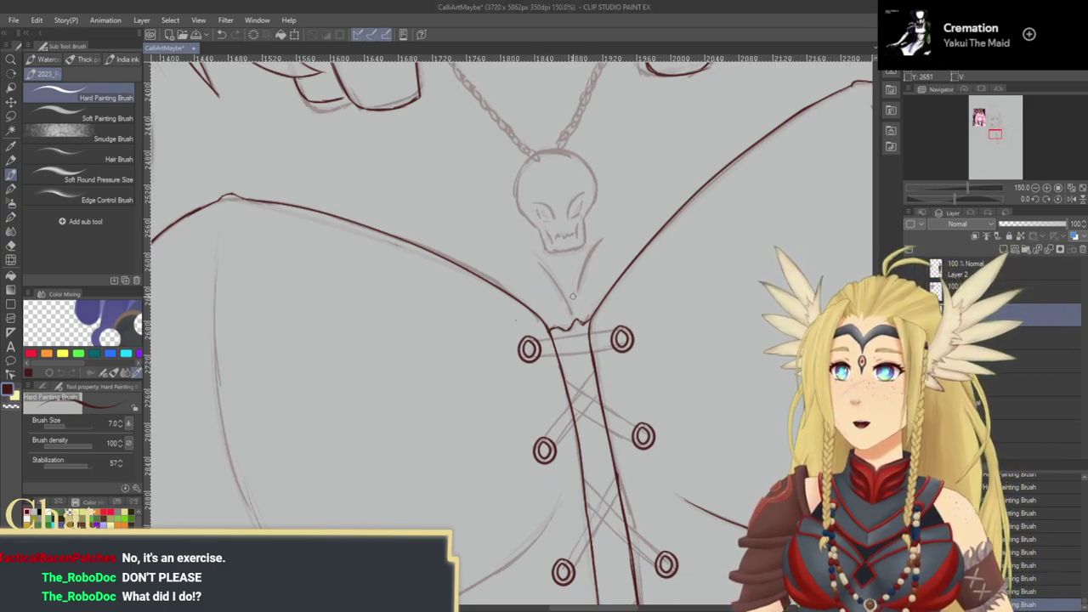
left_click_drag(576, 298, 599, 246)
left_click_drag(546, 269, 577, 313)
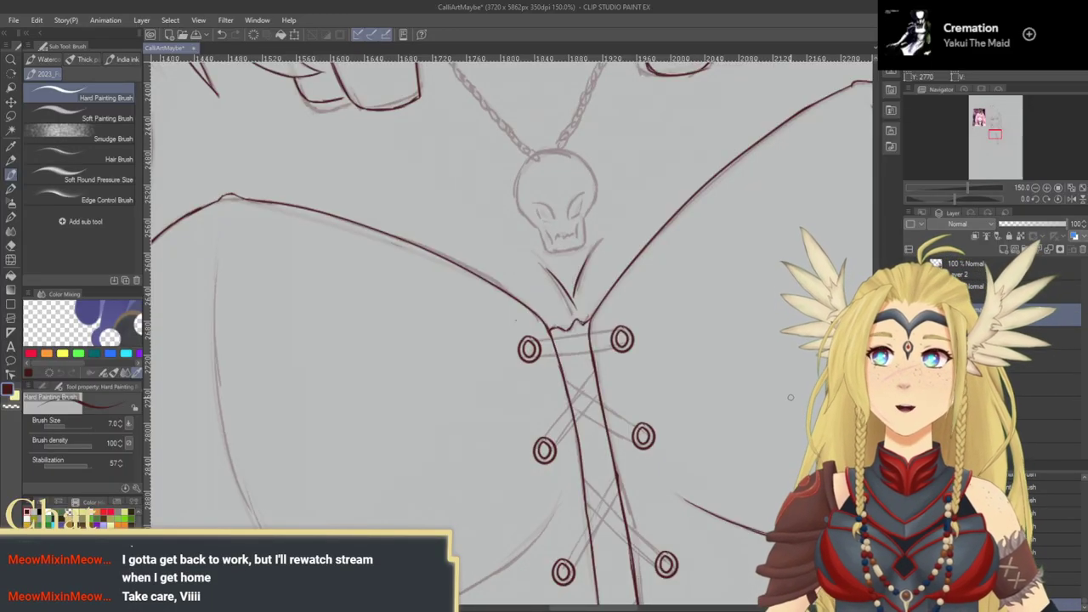
Step: Ink the waistband's short overlap edge above the belt buckle and the start of its upper edge toward the right hip
scroll(595, 374, "up", 6)
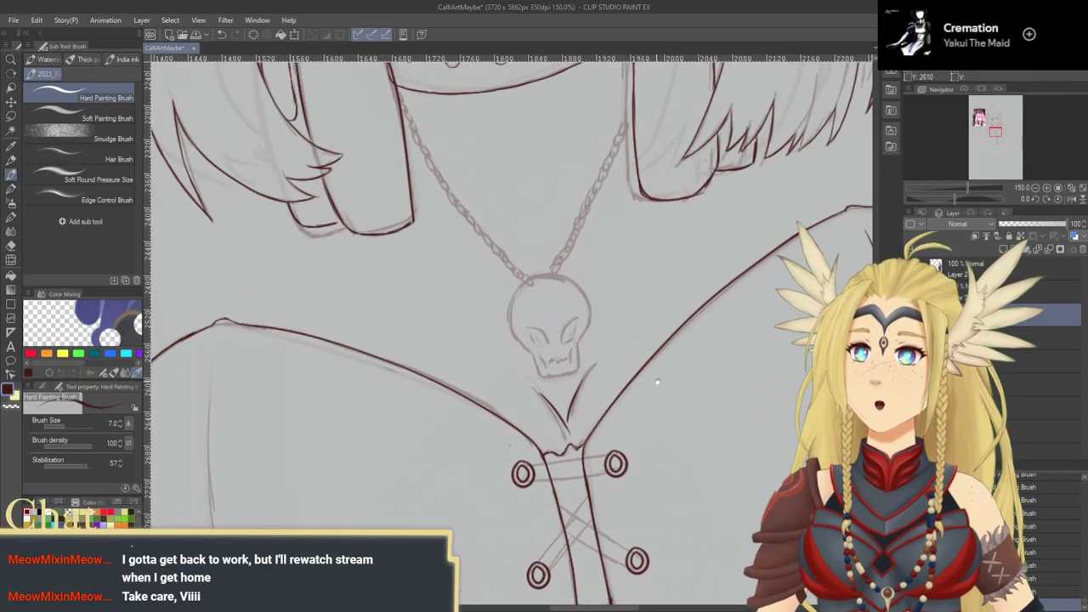
scroll(679, 363, "down", 10)
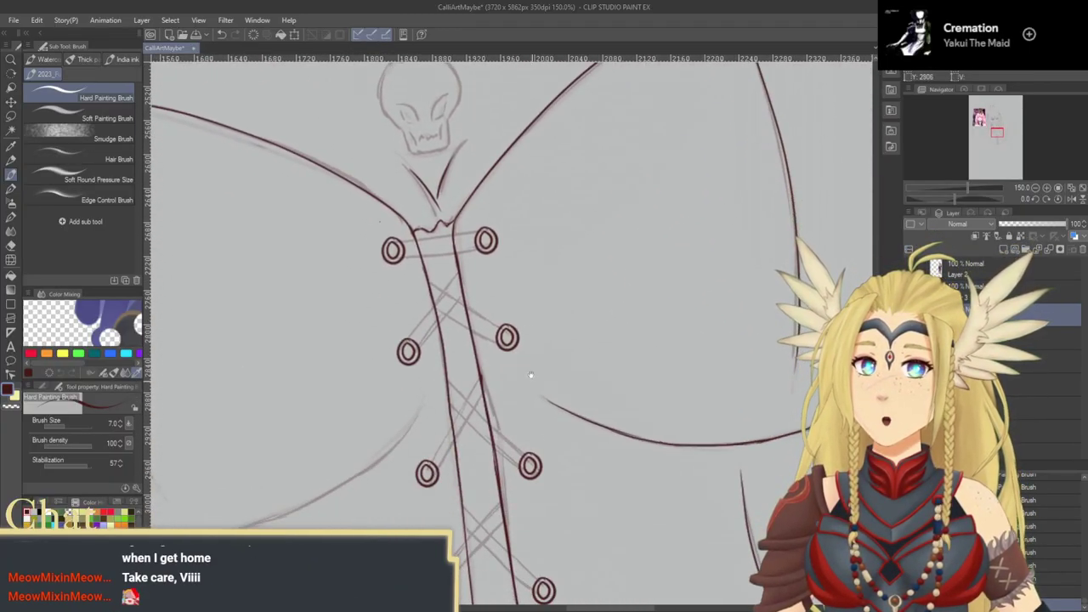
scroll(526, 398, "down", 6)
scroll(526, 398, "right", 4)
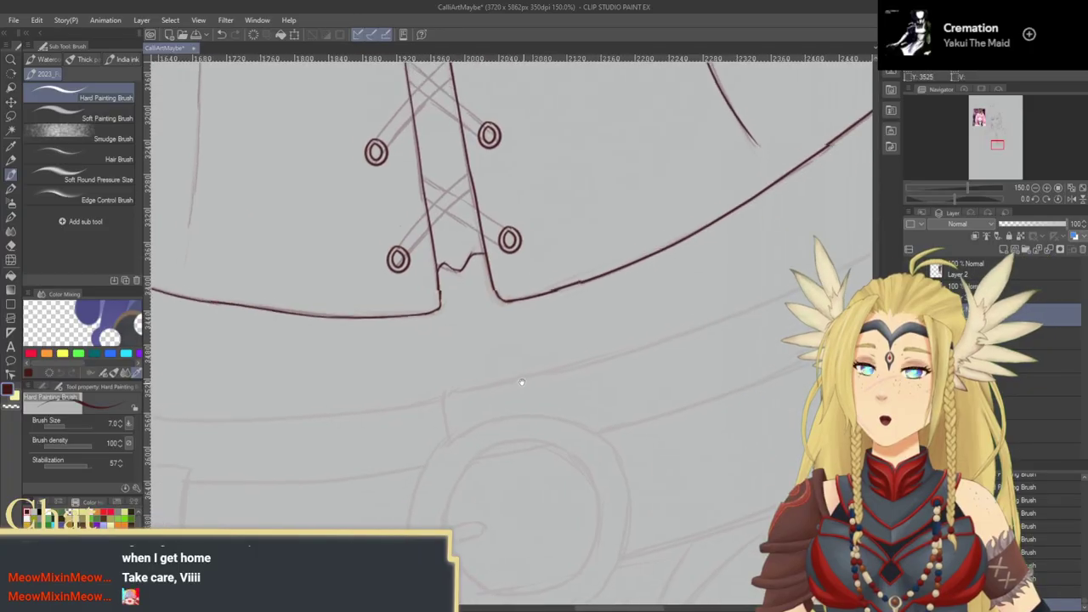
mouse_move(568, 413)
left_mouse_down()
mouse_move(618, 459)
mouse_move(568, 452)
mouse_move(541, 416)
left_mouse_up()
left_click_drag(508, 367, 517, 414)
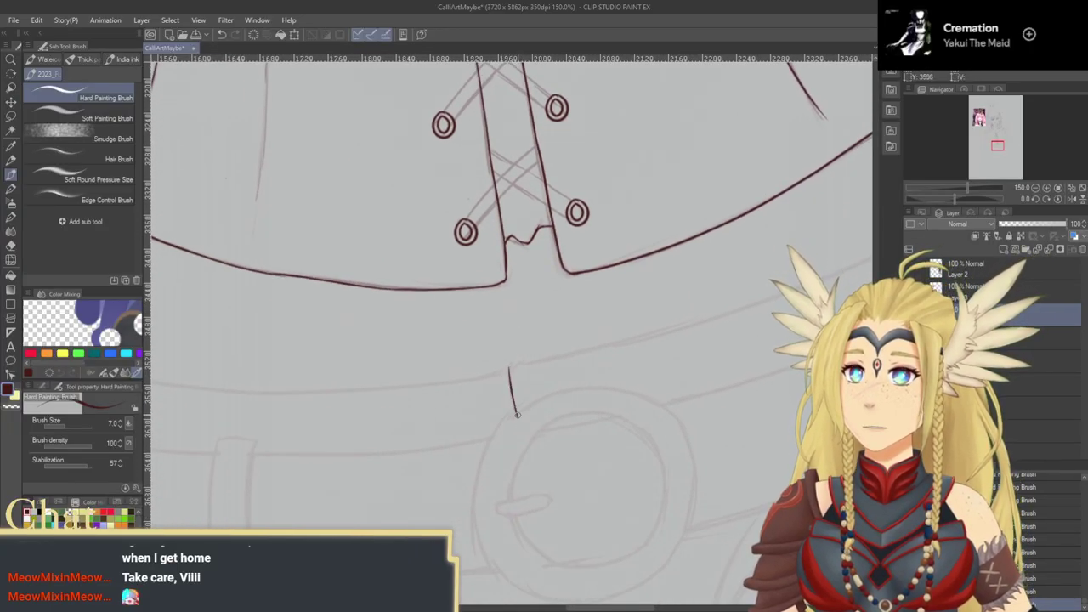
left_click_drag(509, 367, 685, 322)
mouse_move(636, 359)
left_mouse_down()
mouse_move(549, 396)
mouse_move(576, 394)
mouse_move(496, 416)
left_mouse_up()
key("ctrl+z")
mouse_move(356, 428)
left_mouse_down()
mouse_move(473, 403)
mouse_move(575, 363)
mouse_move(421, 441)
mouse_move(493, 422)
left_mouse_up()
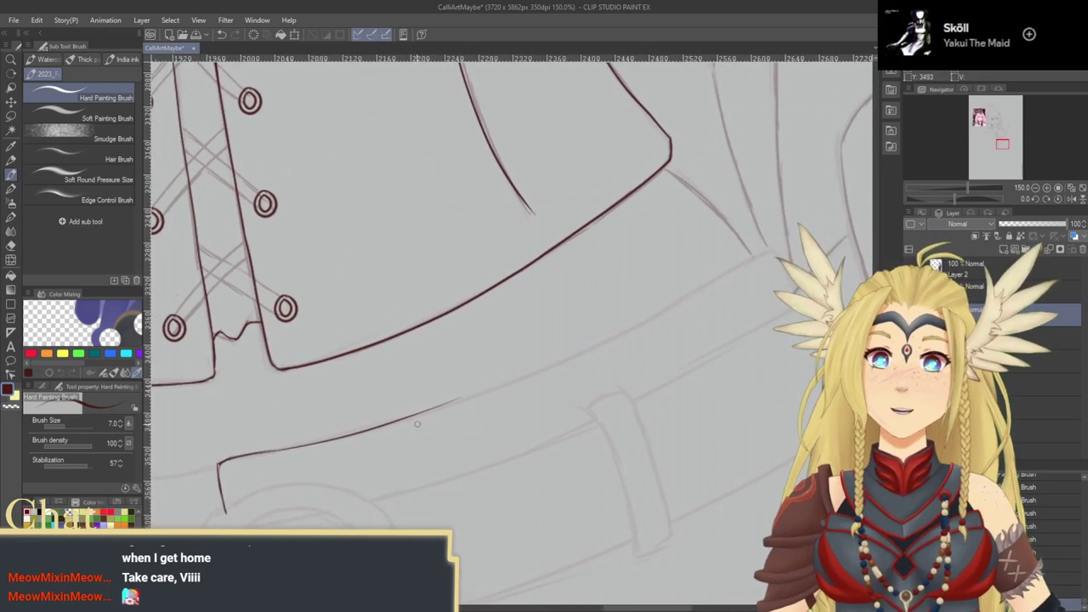
Step: Extend the waistband's upper edge along the sketch to its rounded corner at the right hip, redoing strokes that stray
left_click_drag(408, 418, 488, 393)
key("ctrl+z")
mouse_move(401, 417)
left_mouse_down()
mouse_move(508, 381)
mouse_move(633, 317)
left_mouse_up()
key("ctrl+z")
mouse_move(439, 406)
left_mouse_down()
mouse_move(625, 335)
mouse_move(544, 419)
left_mouse_up()
key("ctrl+z")
mouse_move(380, 463)
left_mouse_down()
mouse_move(550, 391)
mouse_move(649, 359)
left_mouse_up()
key("ctrl+z")
left_click_drag(534, 397, 607, 366)
key("ctrl+z")
left_click_drag(535, 397, 639, 339)
key("ctrl+z")
key("ctrl+z")
mouse_move(536, 397)
left_mouse_down()
mouse_move(681, 324)
mouse_move(568, 368)
mouse_move(566, 396)
left_mouse_up()
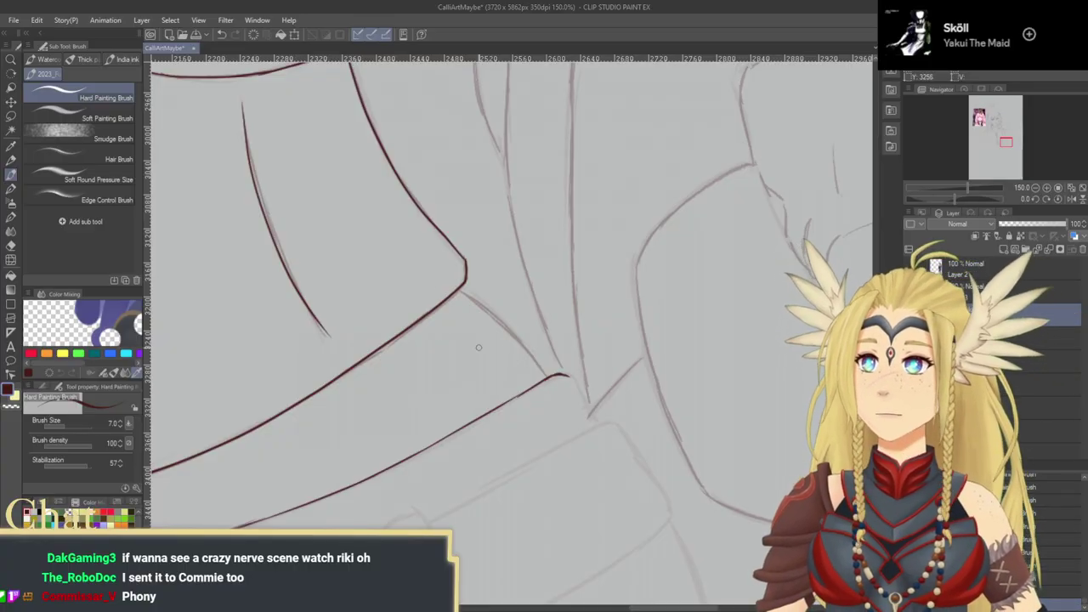
Step: Ink the waistband's short side edge at the right hip and the waist contour from the bodice corner down to it
left_click_drag(567, 375, 597, 422)
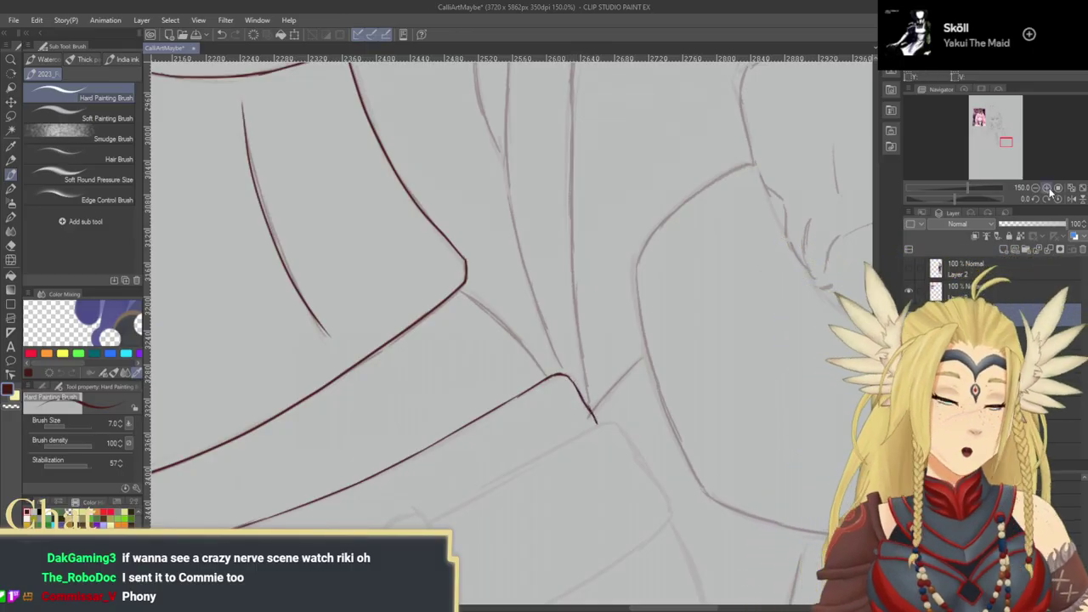
left_click_drag(462, 293, 523, 342)
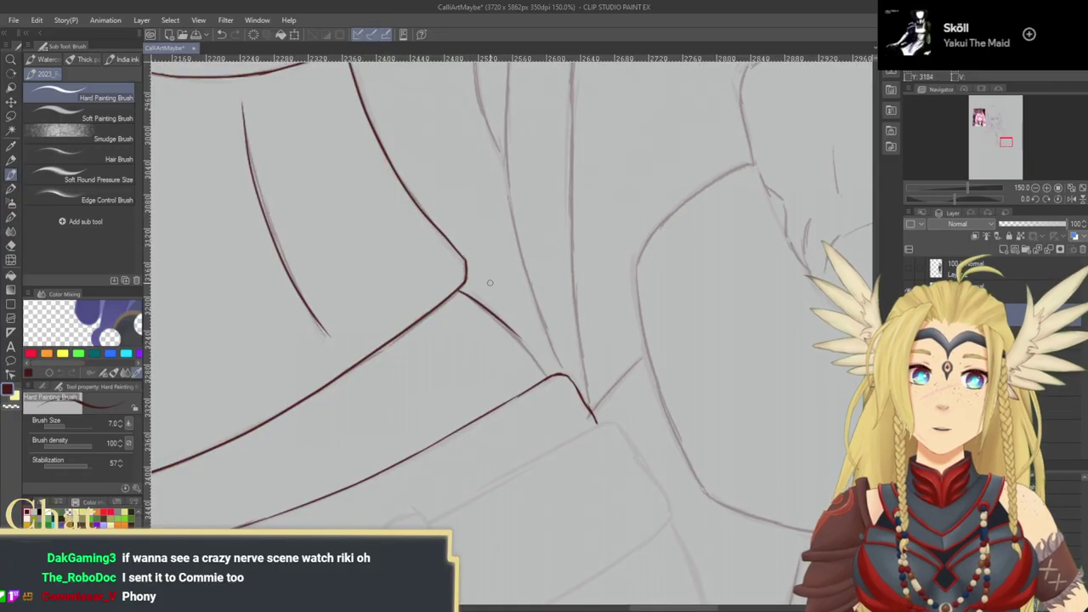
left_click_drag(506, 324, 544, 367)
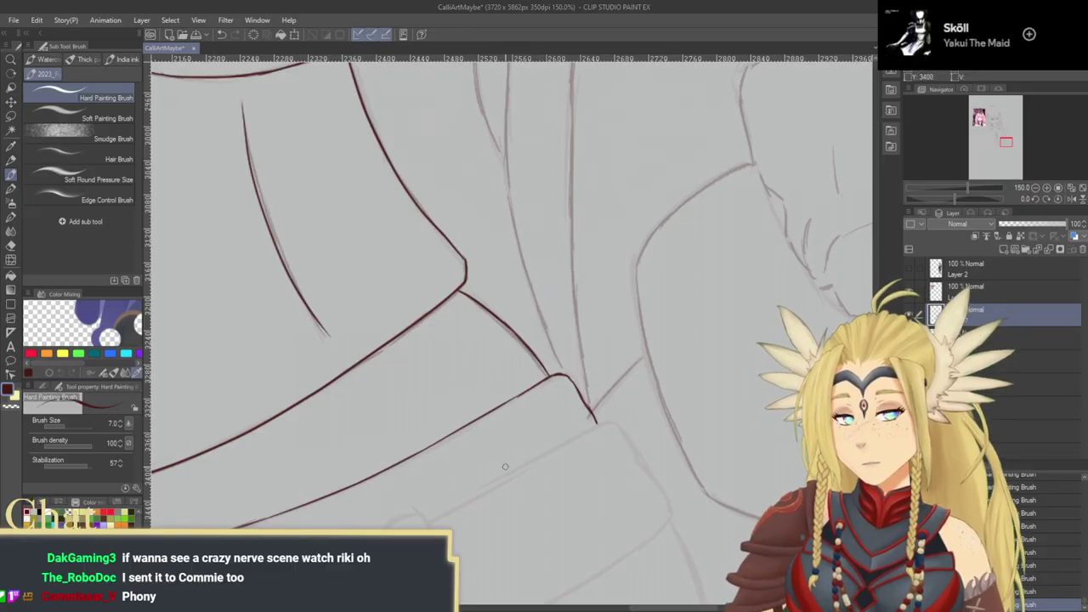
Step: Ink the left waist contour from the bodice's hem corner down to the waistband, redoing the stroke until it follows the sketch
left_click_drag(374, 476, 665, 283)
left_click_drag(404, 492, 590, 434)
mouse_move(446, 489)
left_mouse_down()
mouse_move(660, 484)
mouse_move(681, 509)
left_mouse_up()
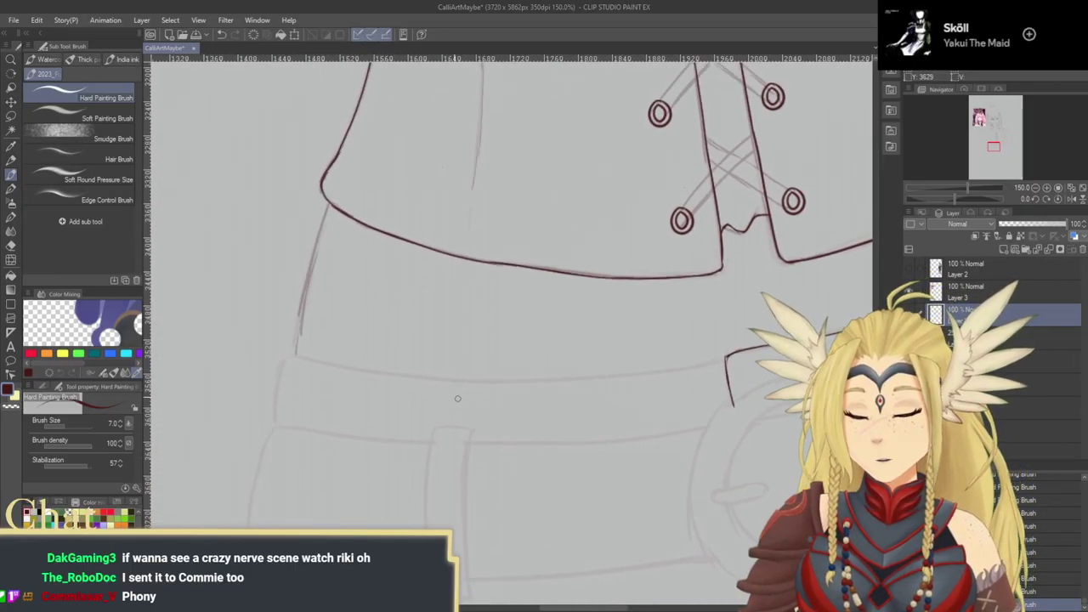
left_click_drag(297, 357, 330, 203)
key("ctrl+z")
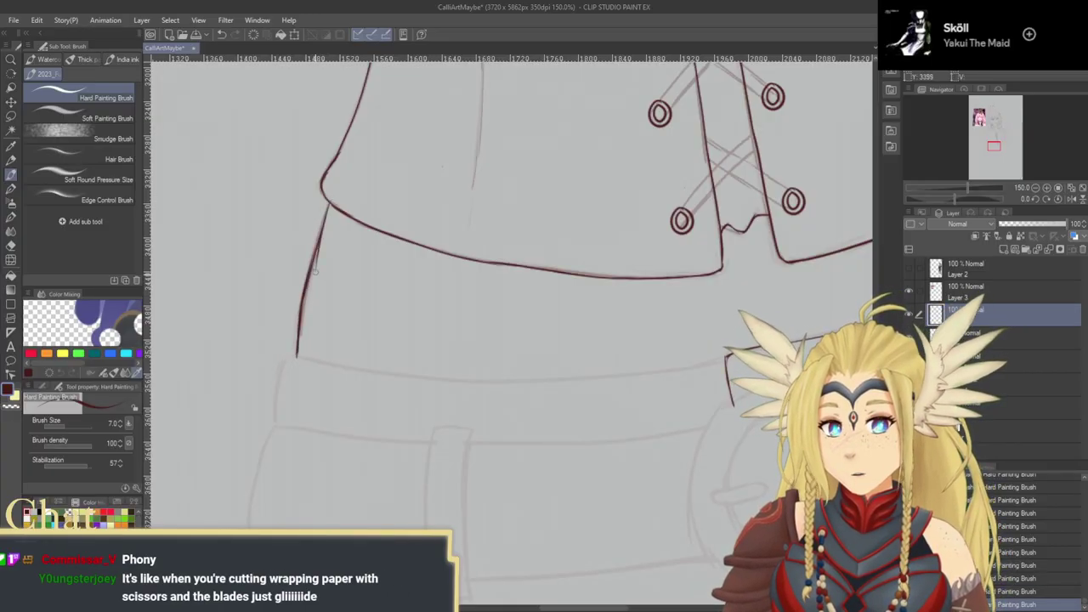
key("ctrl+z")
key("ctrl+z")
left_click_drag(360, 318, 403, 359)
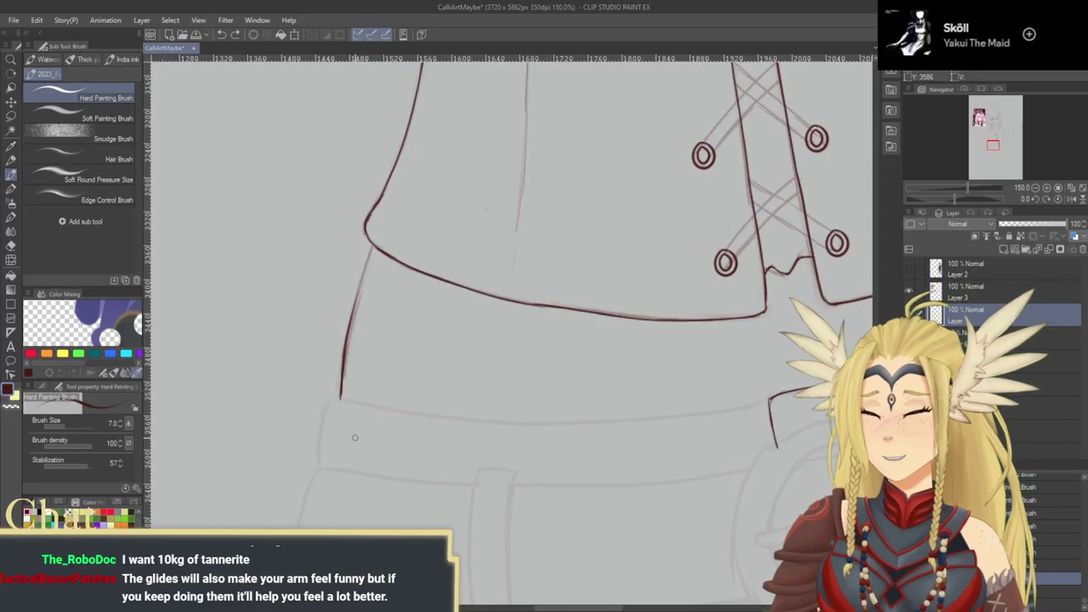
left_click_drag(370, 245, 354, 311)
key("ctrl+z")
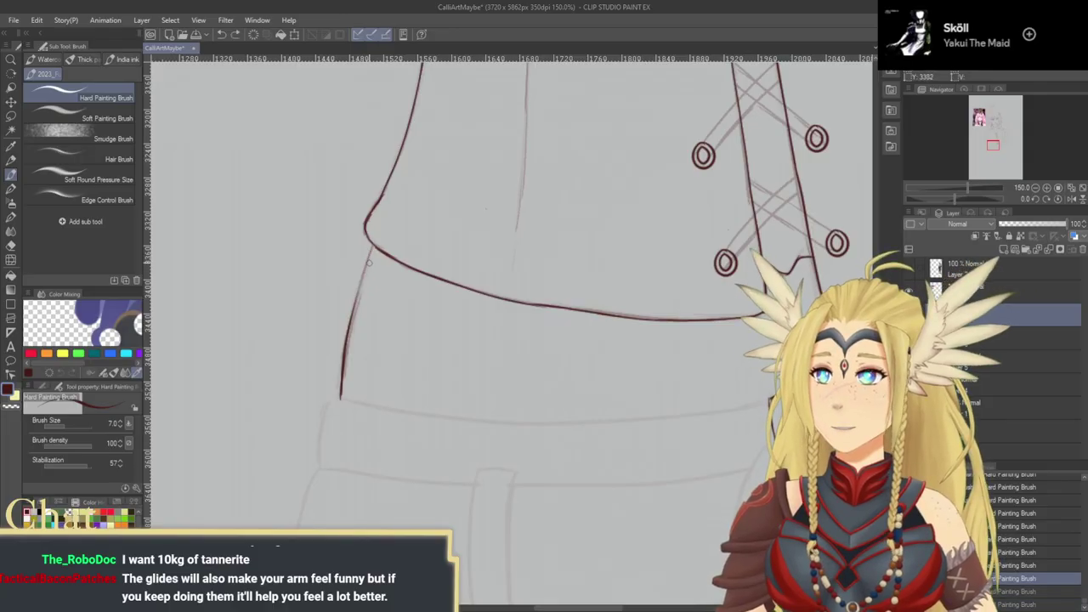
key("ctrl+z")
key("ctrl+z")
left_click_drag(371, 244, 334, 384)
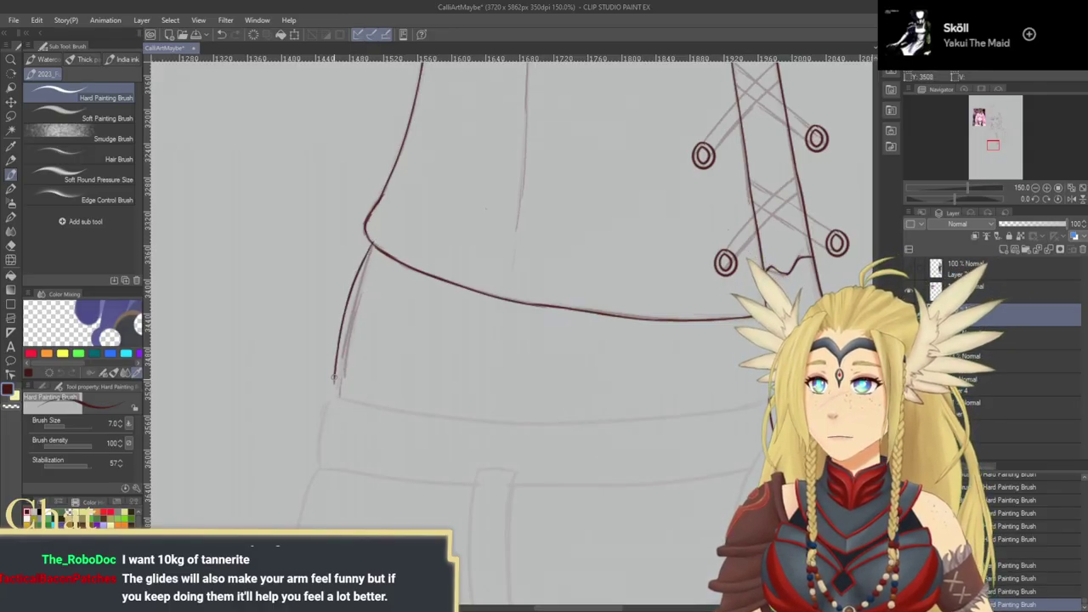
key("ctrl+z")
key("ctrl+z")
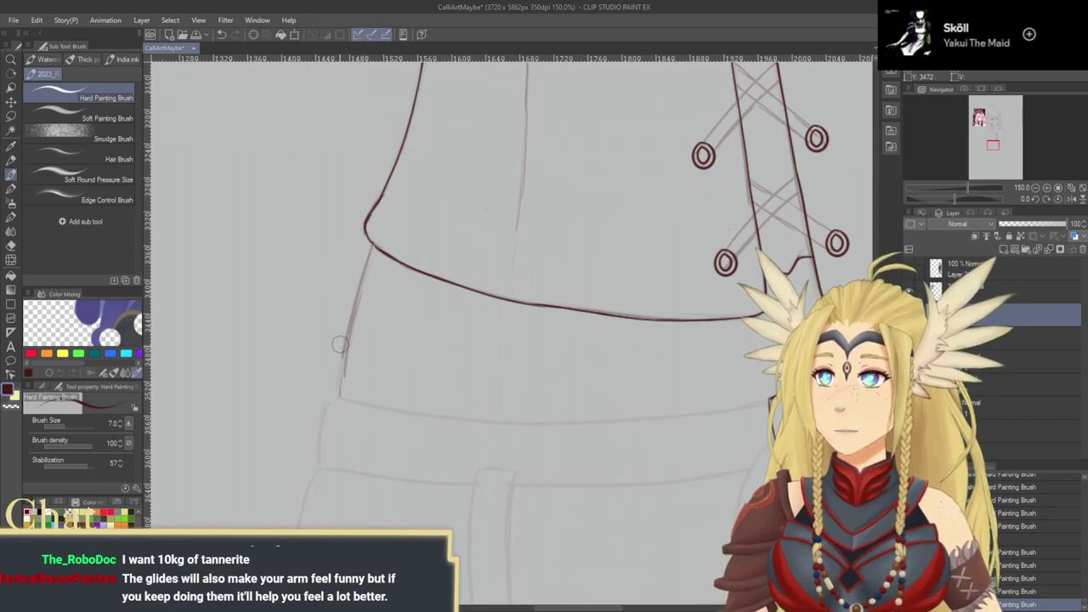
left_click_drag(337, 384, 369, 251)
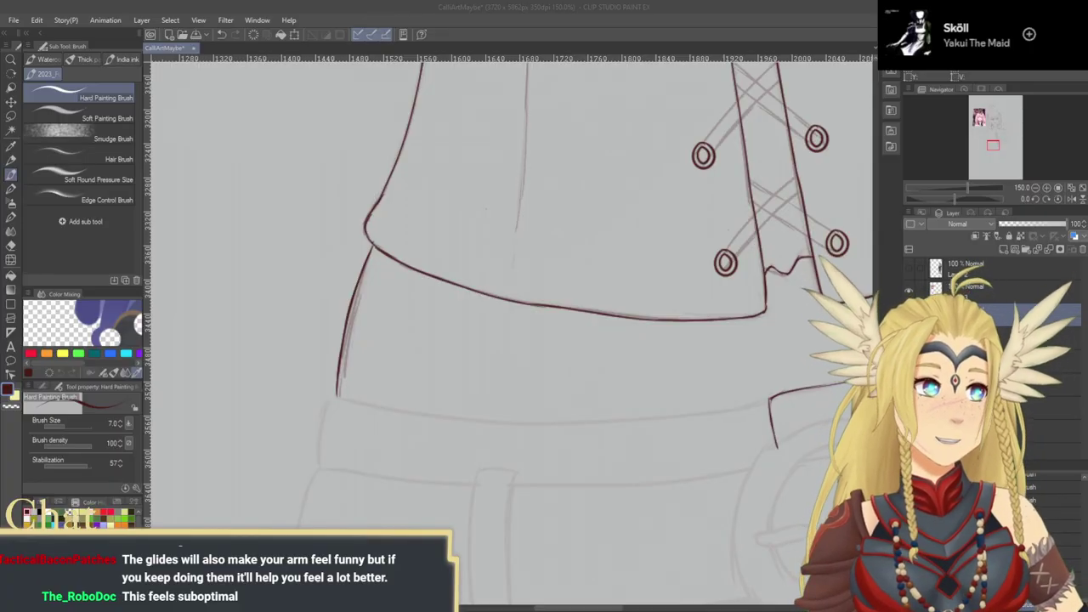
Step: Ink the left arc of the belt buckle's outer ring, starting from the waistband's overlap edge
left_click(477, 390)
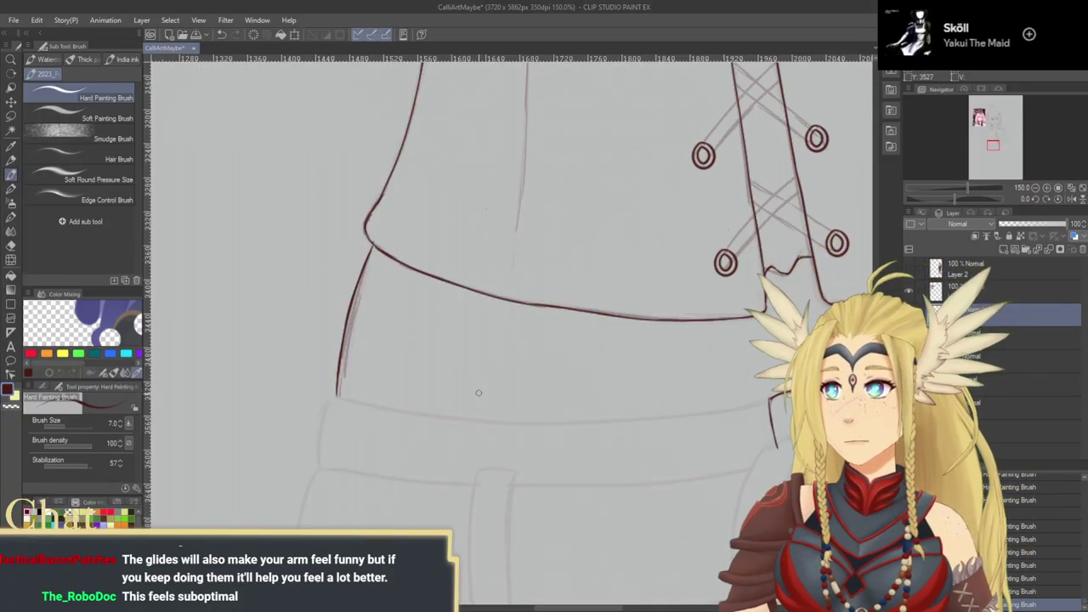
left_click_drag(687, 435, 419, 437)
left_click_drag(563, 444, 535, 366)
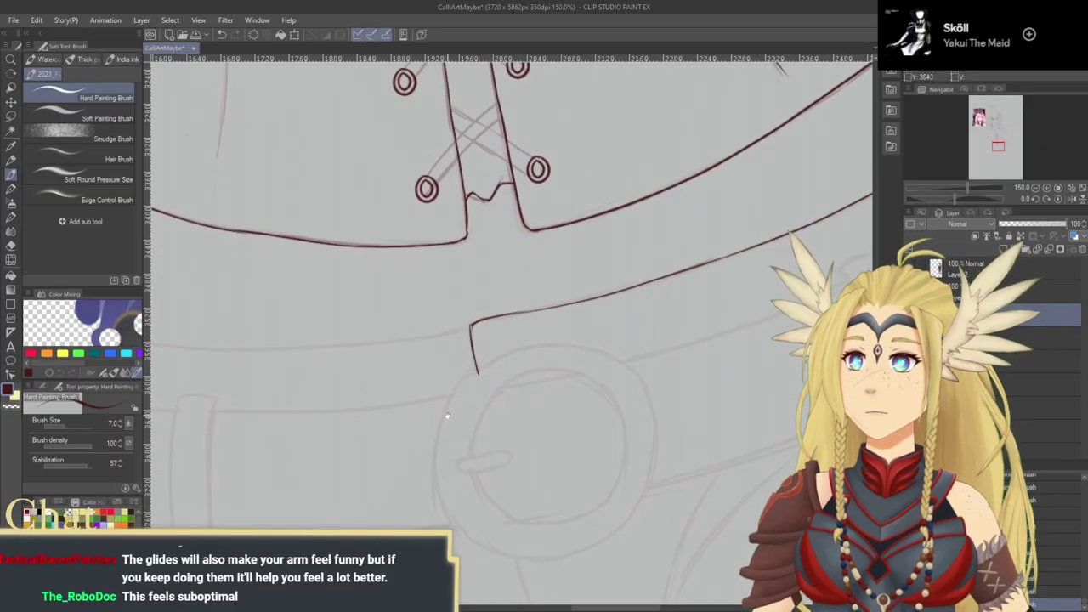
left_click_drag(450, 416, 470, 360)
mouse_move(502, 311)
left_mouse_down()
mouse_move(460, 385)
mouse_move(461, 431)
mouse_move(458, 415)
mouse_move(481, 483)
left_mouse_up()
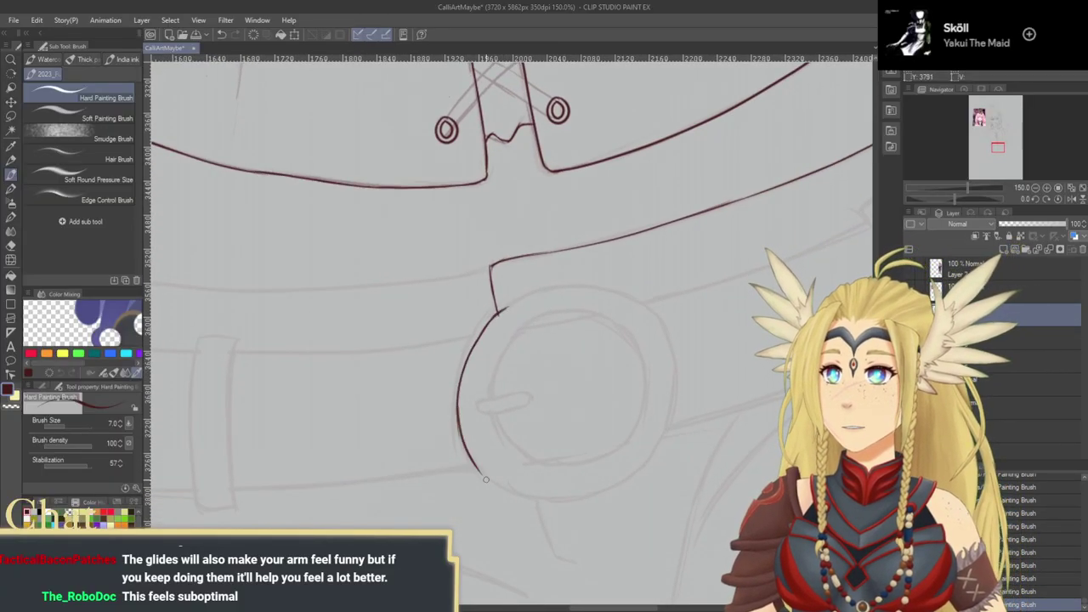
Step: Ink the left, lower and right arcs of the buckle's inner ring around the prong, redoing uneven strokes
scroll(520, 453, "up", 1)
mouse_move(493, 412)
left_mouse_down()
mouse_move(509, 357)
mouse_move(571, 325)
mouse_move(549, 312)
mouse_move(544, 287)
left_mouse_up()
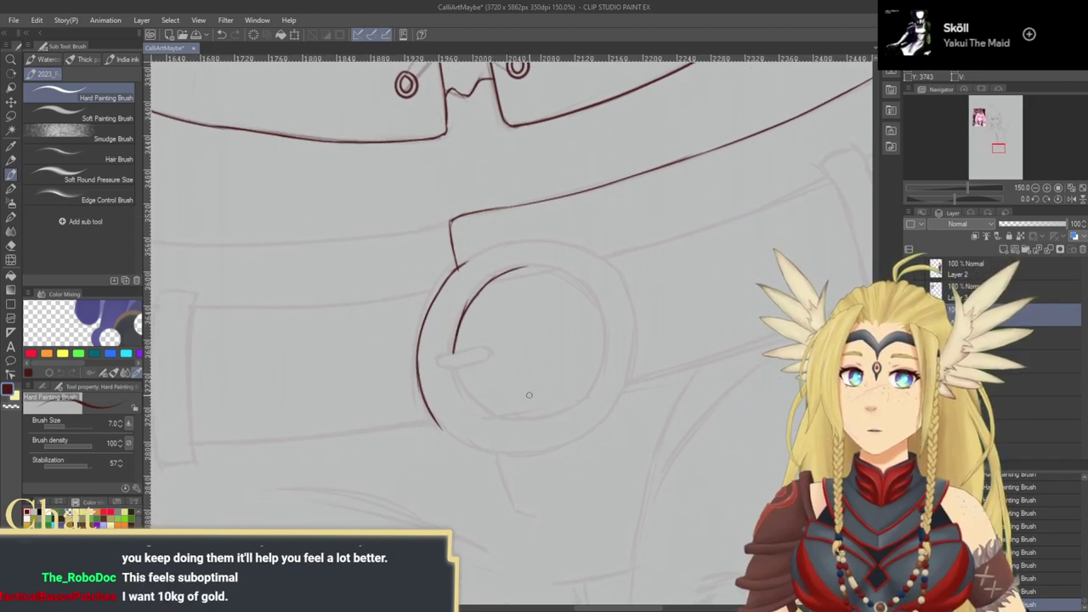
scroll(508, 426, "down", 2)
mouse_move(463, 332)
left_mouse_down()
mouse_move(474, 365)
mouse_move(553, 377)
left_mouse_up()
key("ctrl+z")
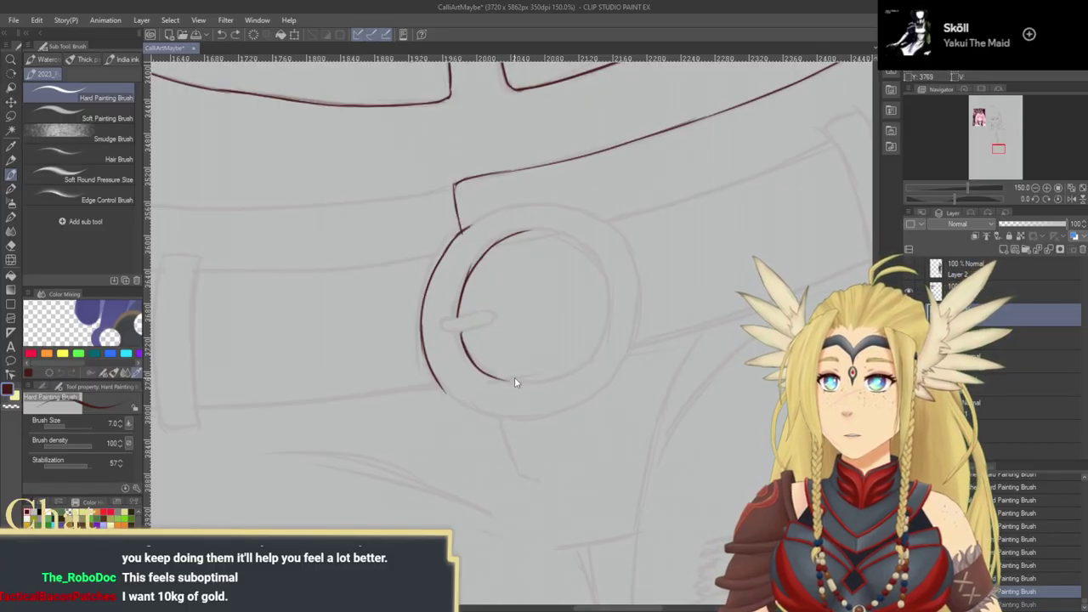
key("ctrl+z")
key("ctrl+z")
mouse_move(459, 330)
left_mouse_down()
mouse_move(504, 381)
mouse_move(579, 371)
left_mouse_up()
key("ctrl+z")
mouse_move(512, 382)
left_mouse_down()
mouse_move(559, 377)
mouse_move(593, 349)
mouse_move(607, 285)
left_mouse_up()
mouse_move(513, 235)
left_mouse_down()
mouse_move(559, 237)
mouse_move(595, 263)
left_mouse_up()
key("ctrl+z")
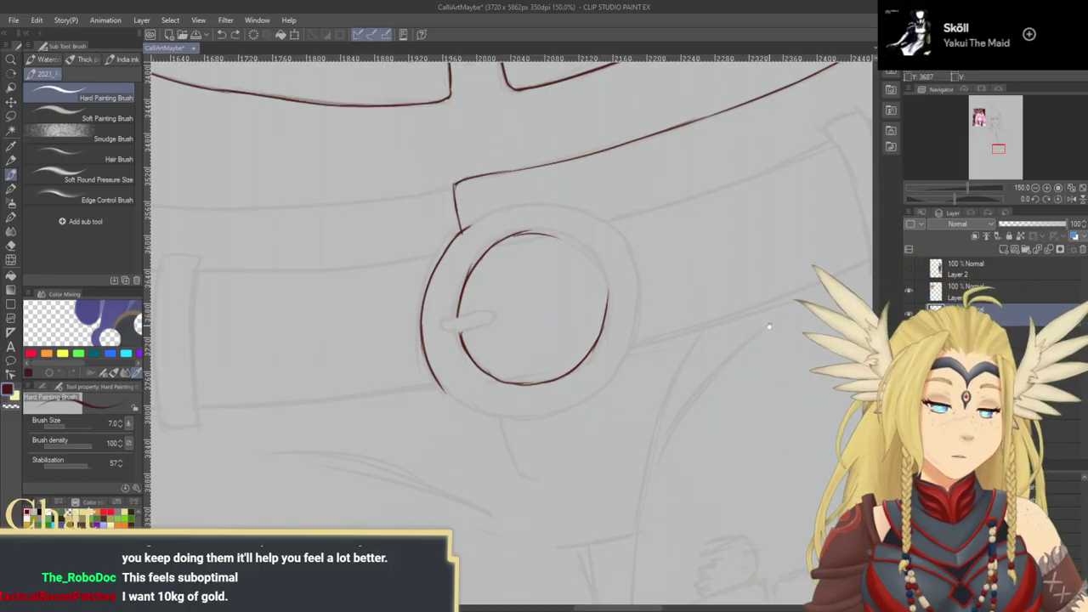
Step: Close the buckle's inner ring with its upper-right arc and refine the line weight along the right side
left_click(1002, 149)
mouse_move(380, 217)
left_mouse_down()
mouse_move(406, 232)
mouse_move(432, 276)
left_mouse_up()
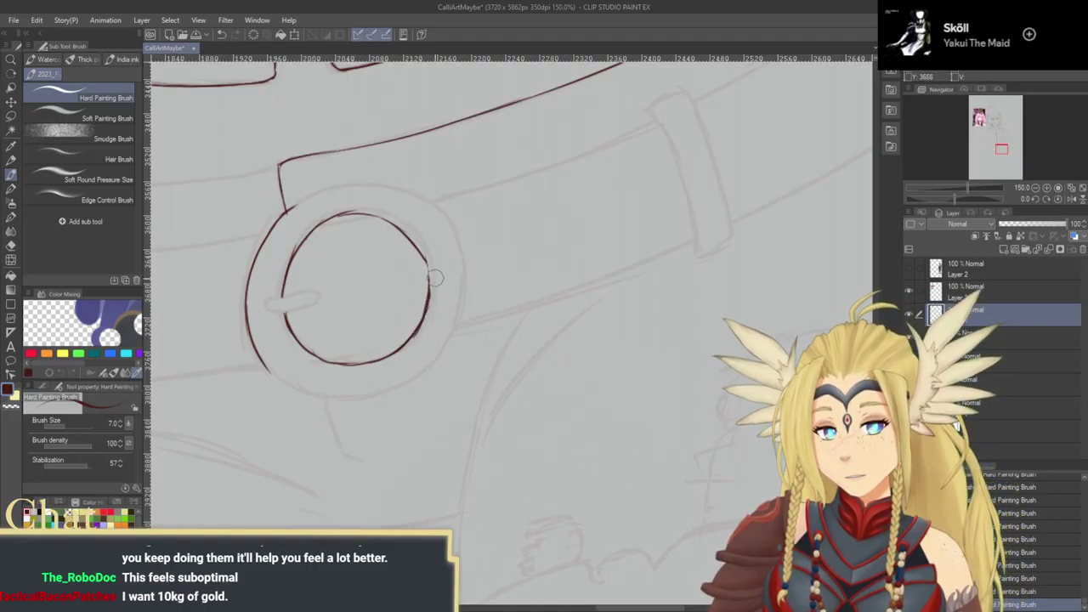
left_click_drag(430, 272, 432, 294)
left_click_drag(431, 287, 425, 318)
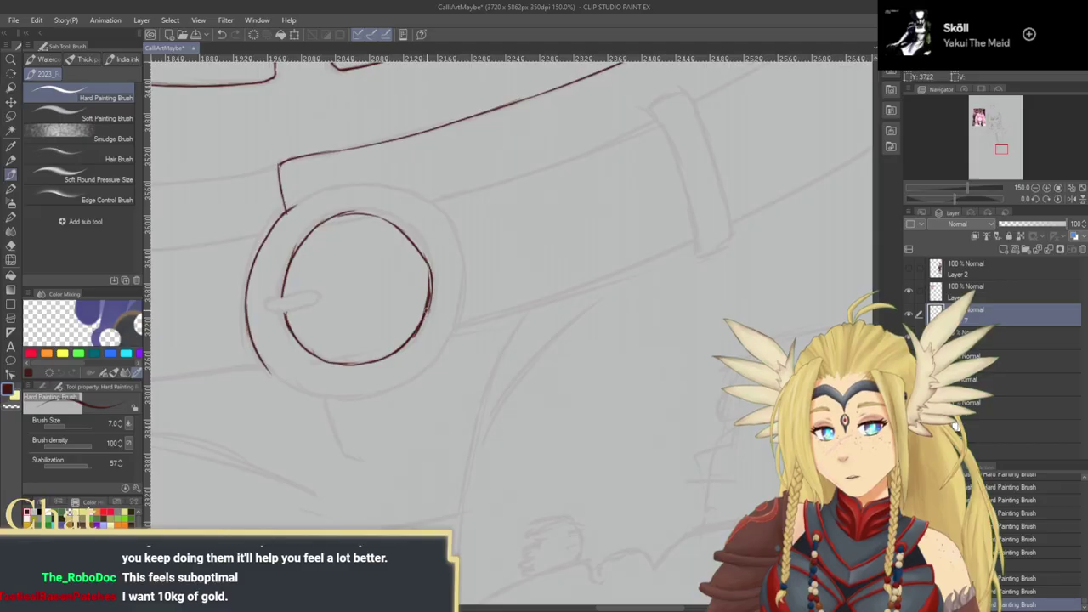
left_click_drag(391, 221, 417, 246)
left_click_drag(404, 233, 422, 251)
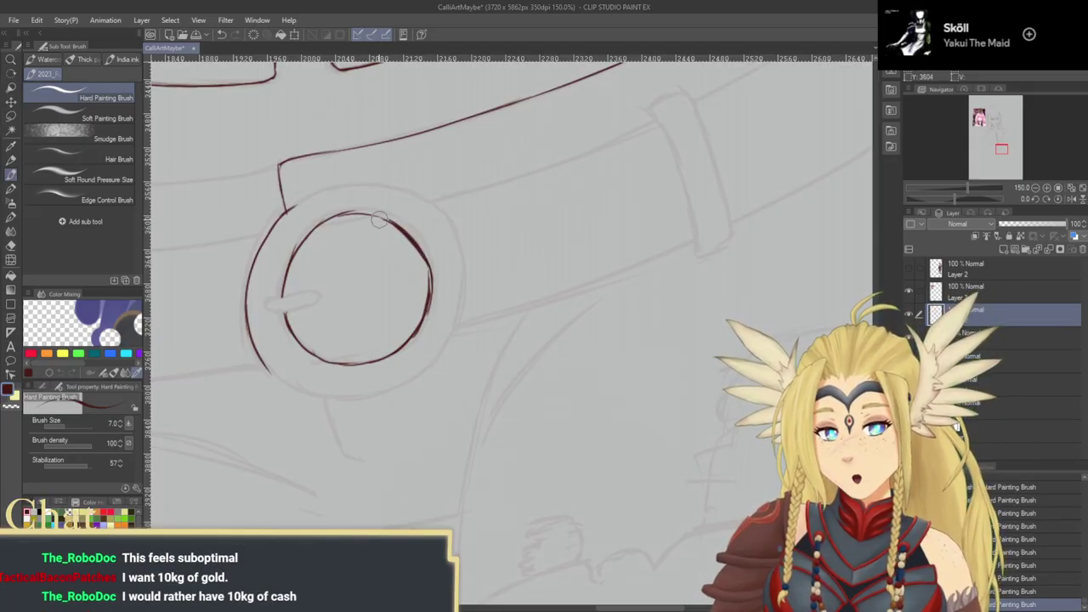
left_click_drag(398, 232, 429, 281)
left_click_drag(432, 336, 469, 369)
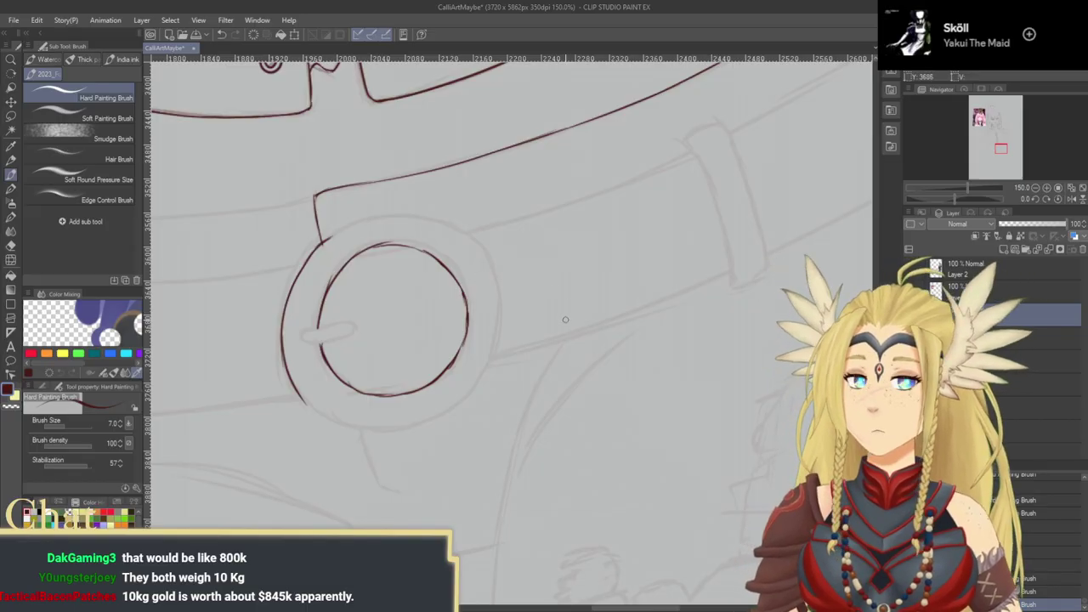
Step: Ink the upper arc of the buckle's outer ring from the waistband's overlap edge and tidy the inner ring's top
left_click_drag(566, 320, 582, 409)
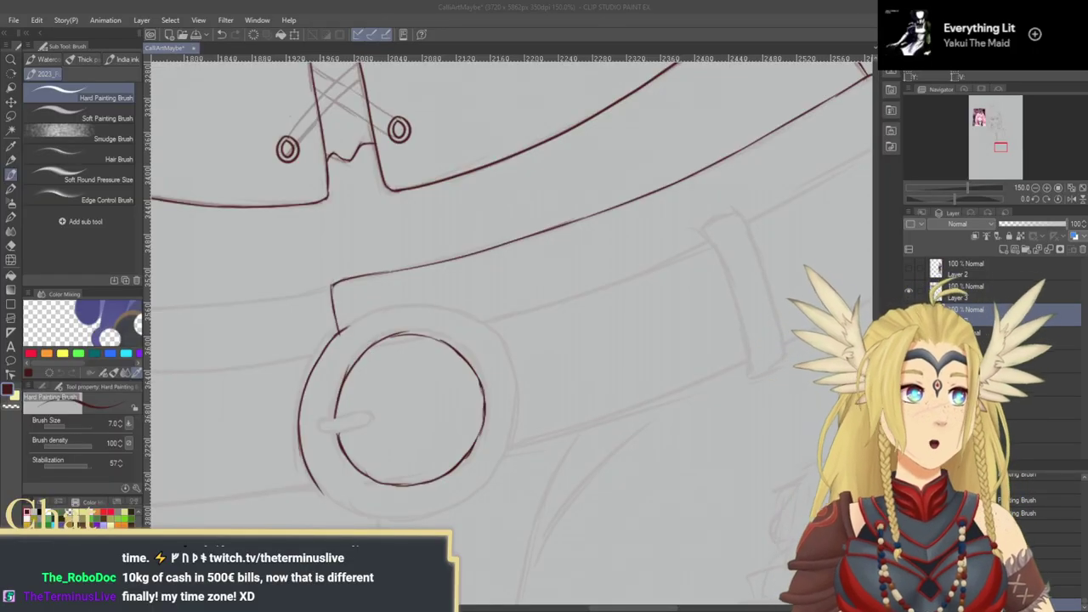
left_click(547, 434)
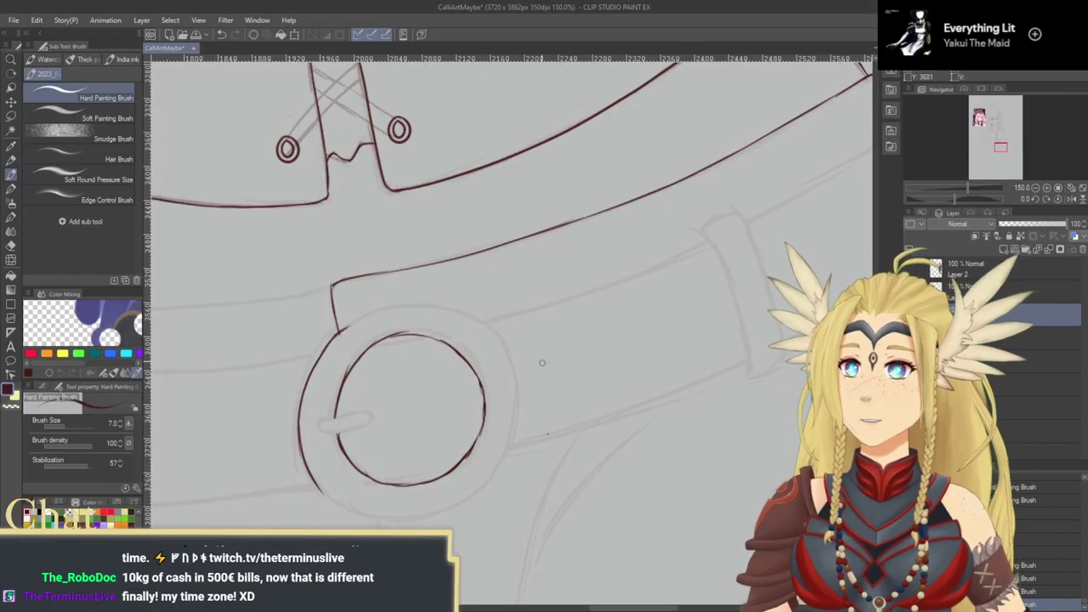
left_click_drag(549, 380, 655, 346)
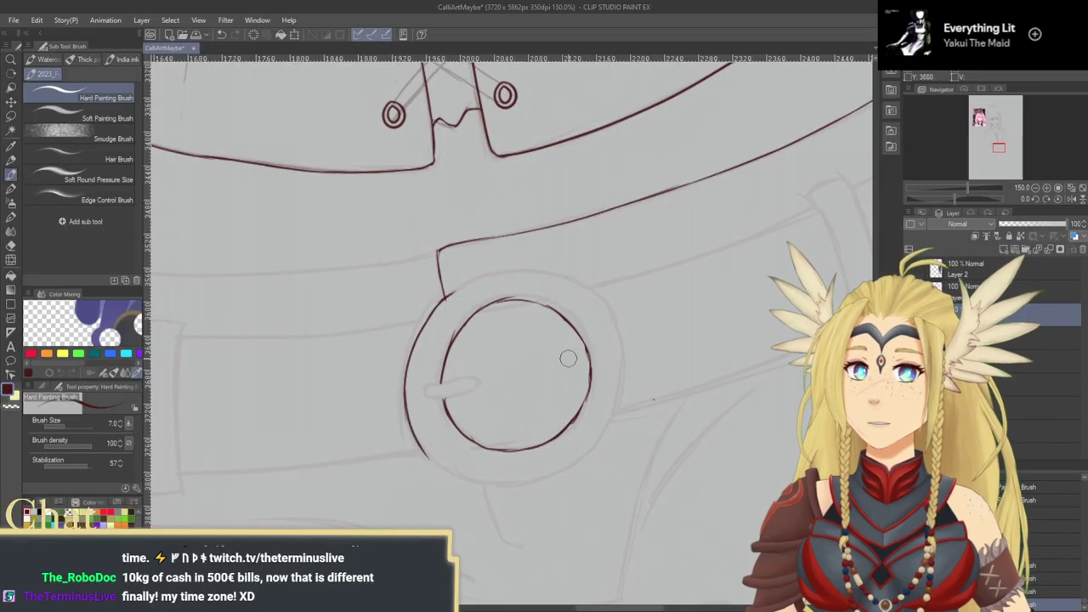
mouse_move(500, 297)
left_mouse_down()
mouse_move(515, 294)
mouse_move(488, 300)
mouse_move(529, 304)
left_mouse_up()
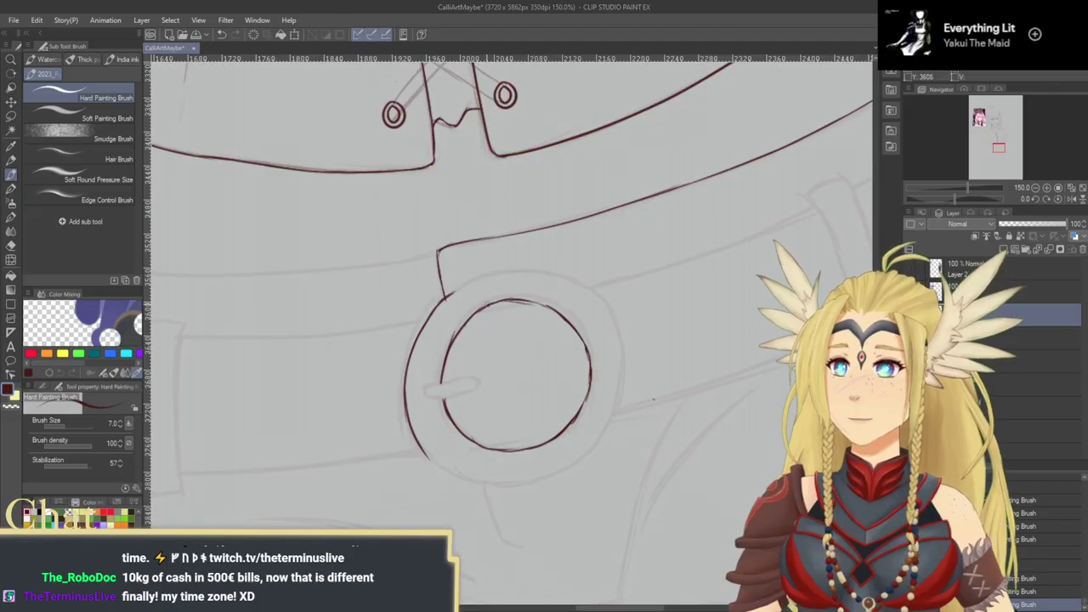
mouse_move(444, 297)
left_mouse_down()
mouse_move(498, 272)
mouse_move(553, 278)
mouse_move(583, 299)
left_mouse_up()
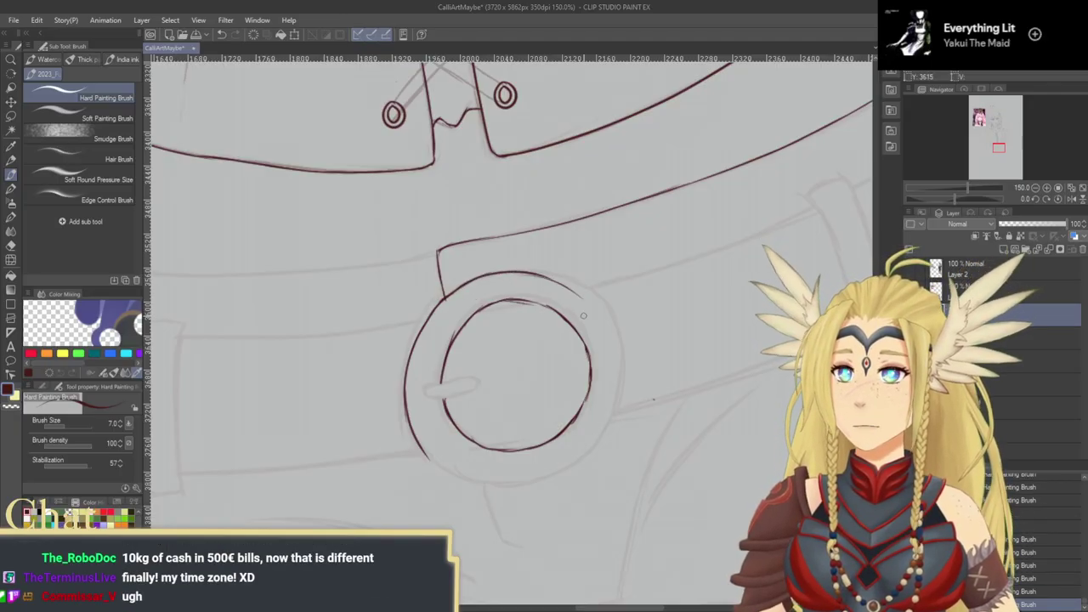
Step: Ink the upper-right and right arcs of the buckle's outer ring with the canvas rotated 20 degrees
left_click_drag(593, 335, 524, 333)
left_click_drag(581, 363, 508, 355)
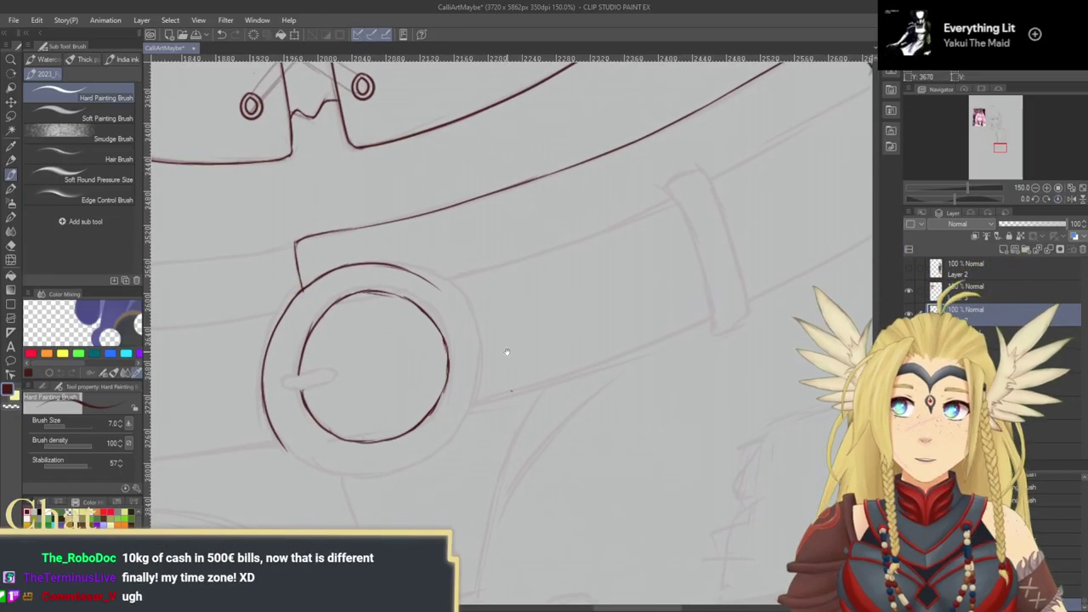
left_click_drag(379, 262, 438, 295)
key("ctrl+z")
key("ctrl+z")
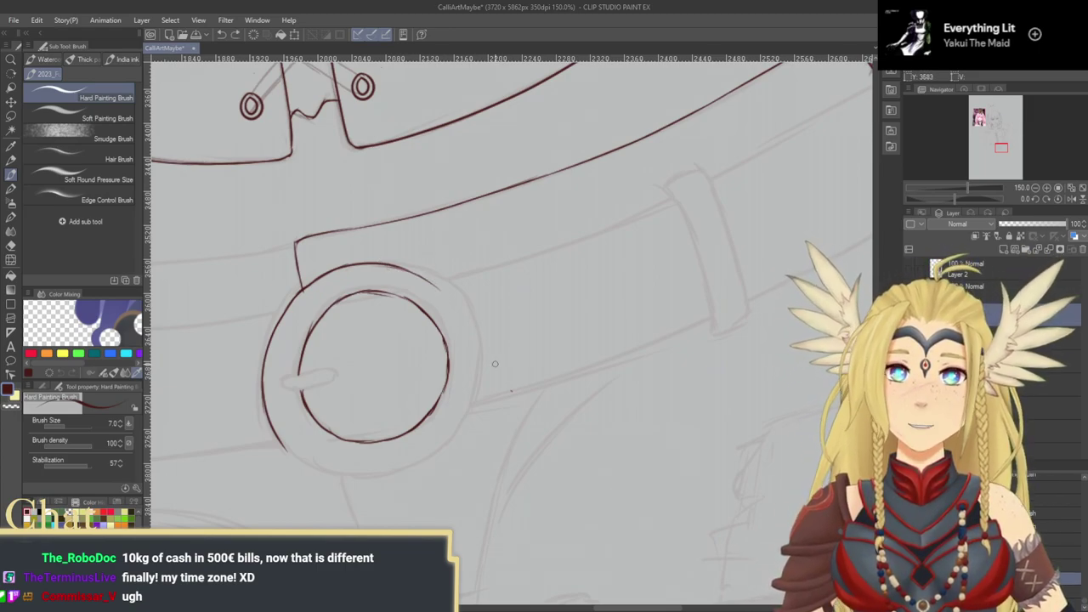
left_click(1049, 201)
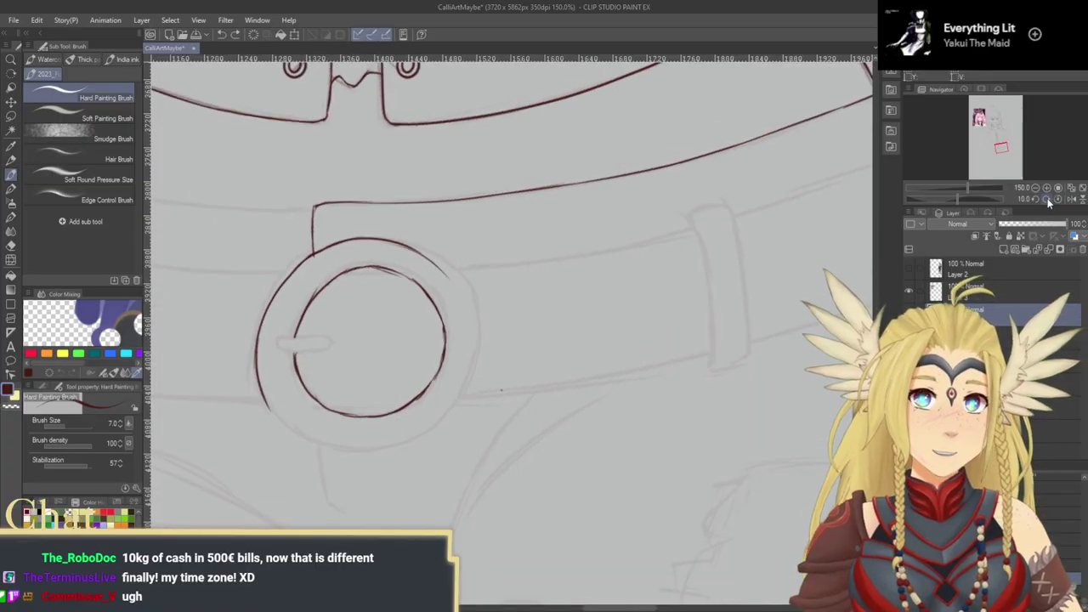
left_click(1050, 201)
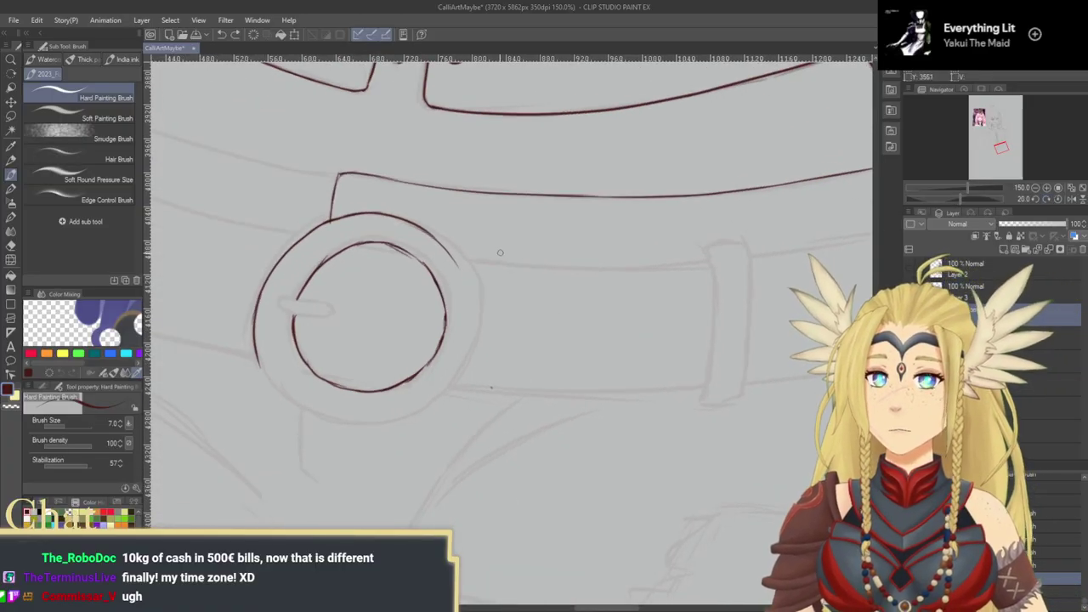
mouse_move(427, 234)
left_mouse_down()
mouse_move(470, 288)
mouse_move(470, 337)
left_mouse_up()
mouse_move(442, 393)
left_mouse_down()
mouse_move(463, 354)
mouse_move(461, 369)
mouse_move(472, 323)
mouse_move(540, 242)
mouse_move(530, 263)
mouse_move(512, 227)
mouse_move(525, 289)
left_mouse_up()
left_click_drag(518, 229, 526, 289)
left_click_drag(524, 250, 518, 228)
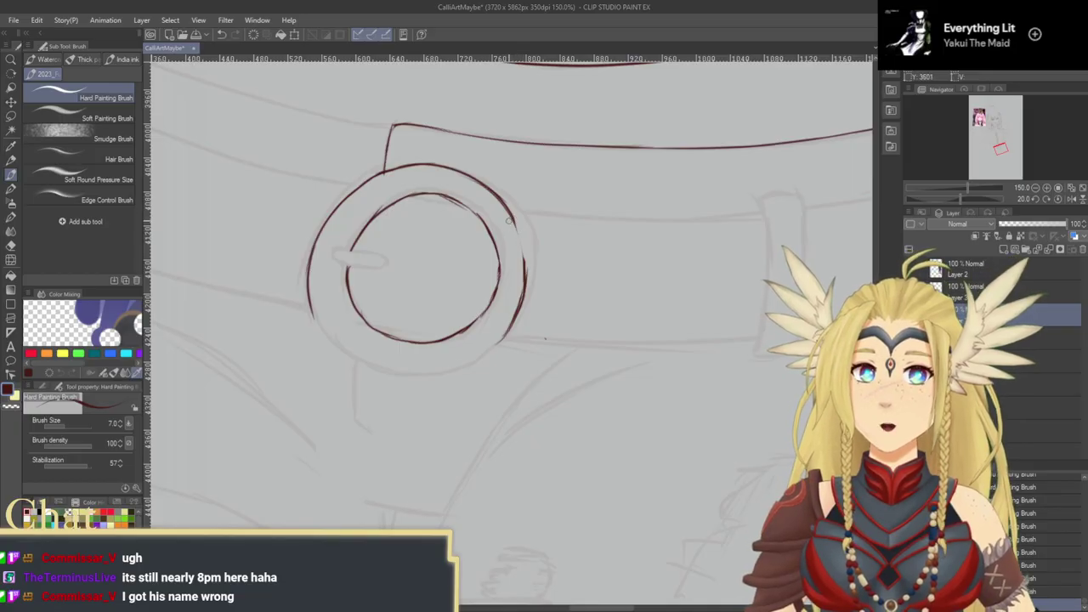
Step: Join the outer ring's upper-right and right arcs and continue the line along its lower-right side
left_click_drag(504, 210, 526, 277)
mouse_move(536, 407)
left_mouse_down()
mouse_move(634, 464)
mouse_move(570, 465)
mouse_move(602, 410)
mouse_move(593, 403)
mouse_move(642, 349)
mouse_move(653, 301)
mouse_move(650, 340)
left_mouse_up()
left_click(1059, 200)
left_click(694, 321)
mouse_move(645, 281)
left_mouse_down()
mouse_move(643, 344)
mouse_move(640, 270)
mouse_move(650, 311)
left_mouse_up()
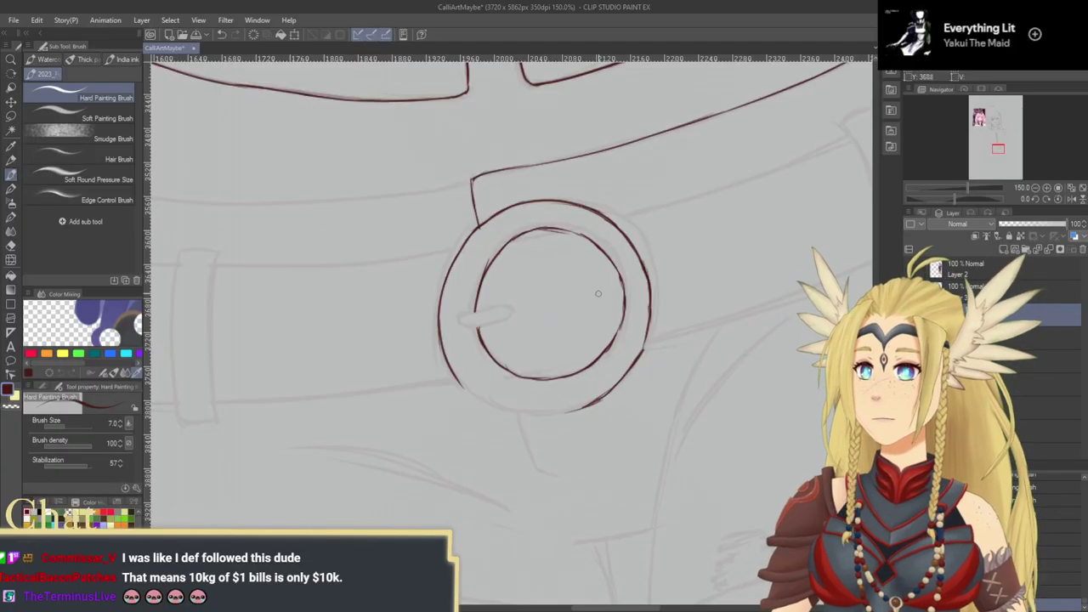
mouse_move(611, 265)
left_mouse_down()
mouse_move(621, 306)
mouse_move(620, 333)
left_mouse_up()
key("ctrl+z")
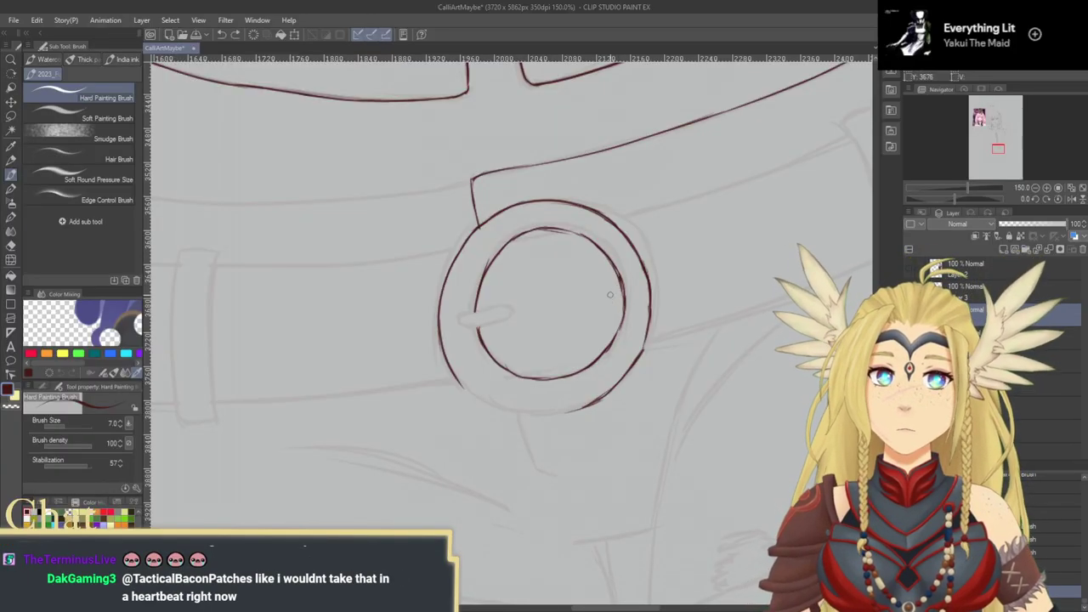
left_click_drag(637, 295, 617, 302)
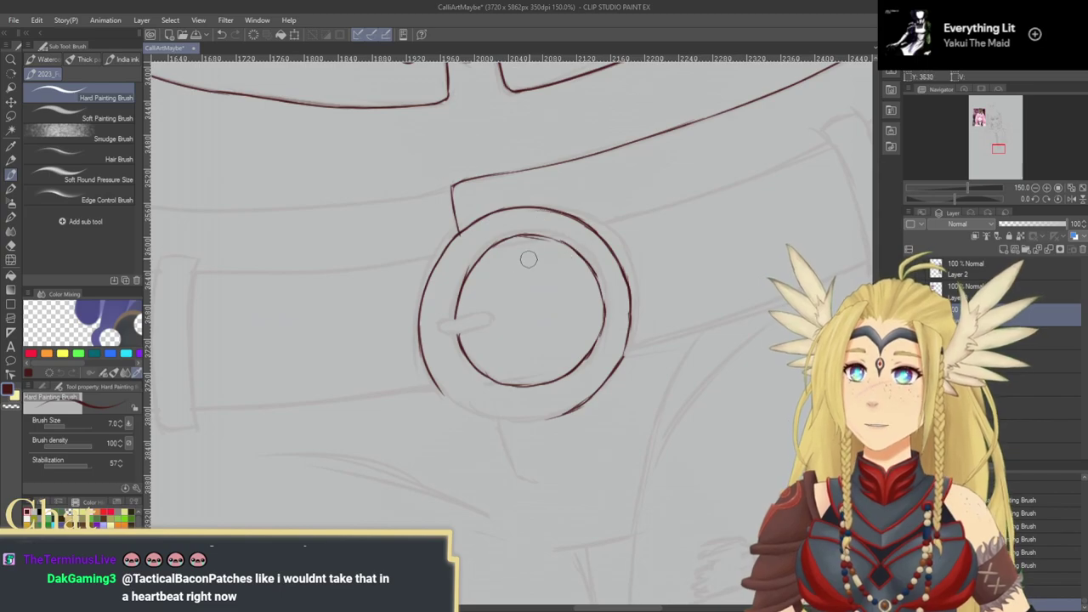
Step: Close the buckle's outer ring with its bottom arc, working with the canvas rotated -45 degrees
left_click(1035, 199)
left_click(1034, 199)
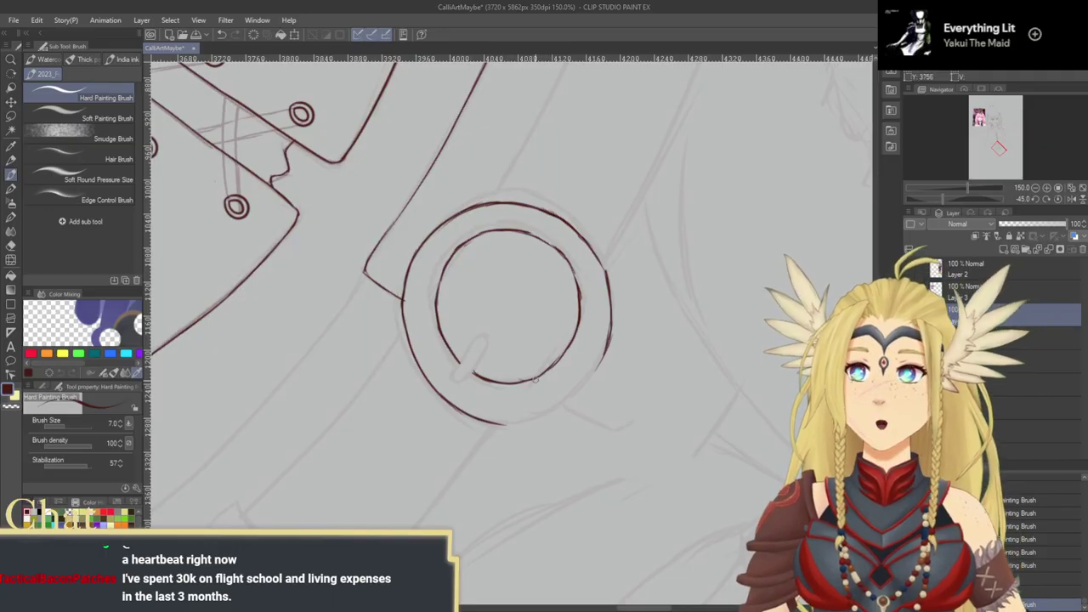
mouse_move(502, 422)
left_mouse_down()
mouse_move(548, 417)
mouse_move(602, 359)
left_mouse_up()
key("ctrl+z")
key("ctrl+z")
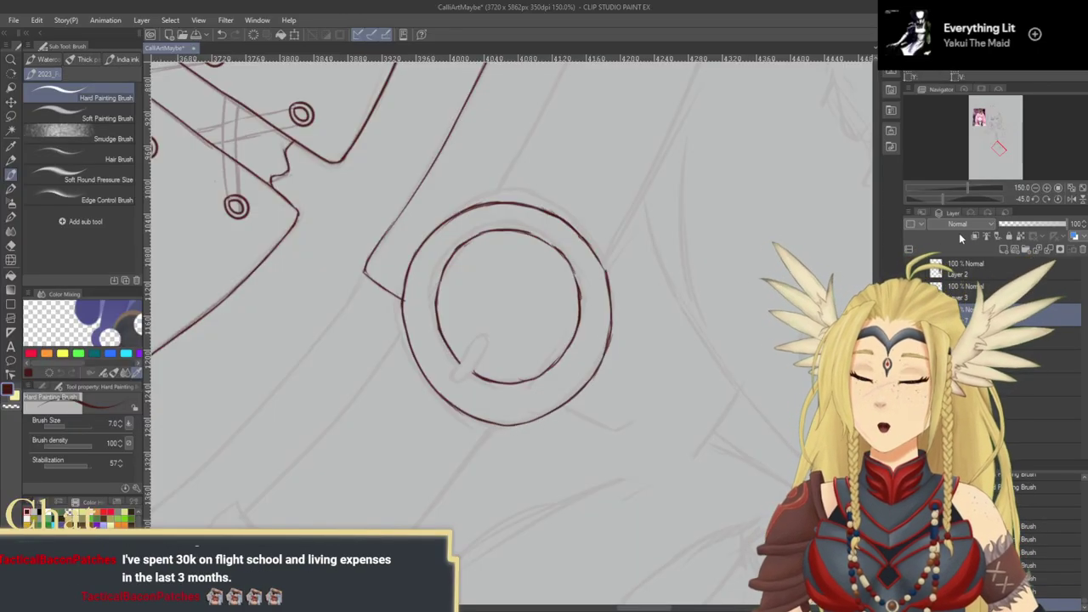
left_click(1060, 199)
Step: Clean up the inner ring's right side and smooth the outer ring's lower-left line
mouse_move(451, 208)
left_mouse_down()
mouse_move(480, 250)
mouse_move(488, 294)
left_mouse_up()
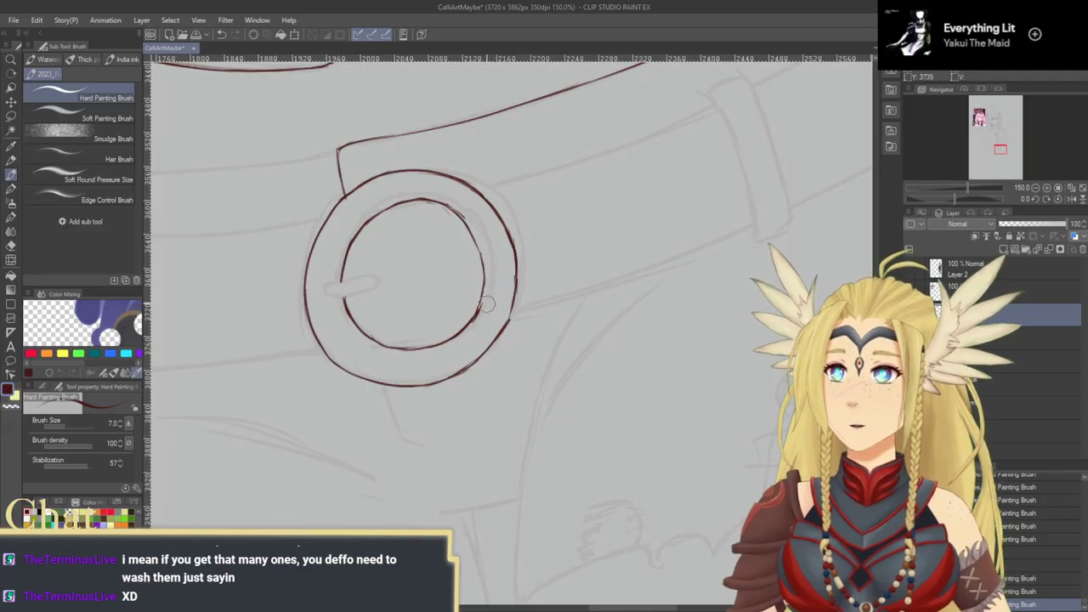
key("ctrl+z")
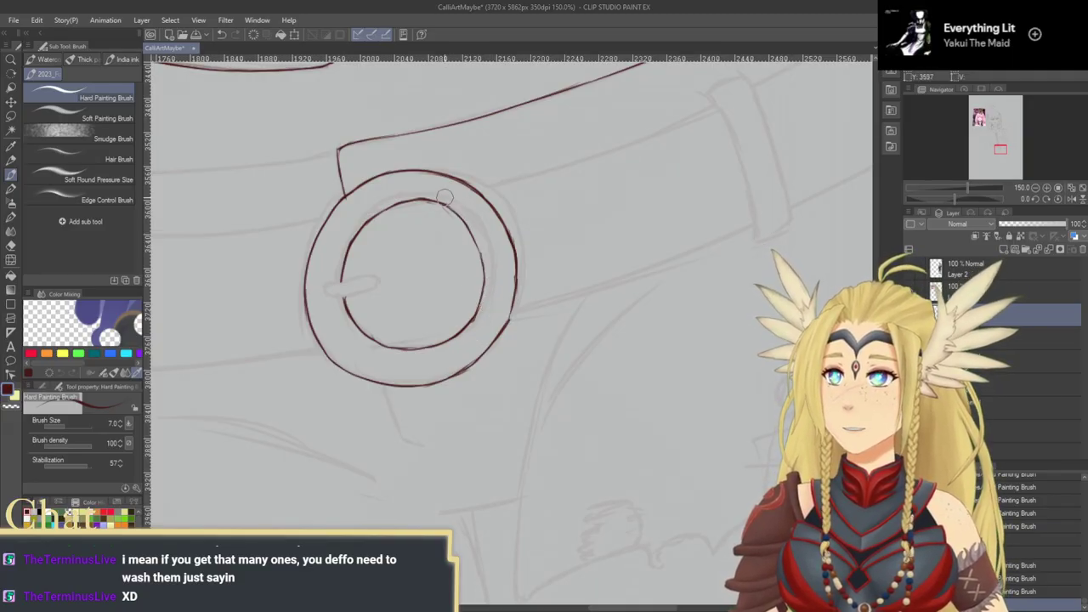
mouse_move(433, 216)
left_mouse_down()
mouse_move(516, 246)
mouse_move(527, 231)
left_mouse_up()
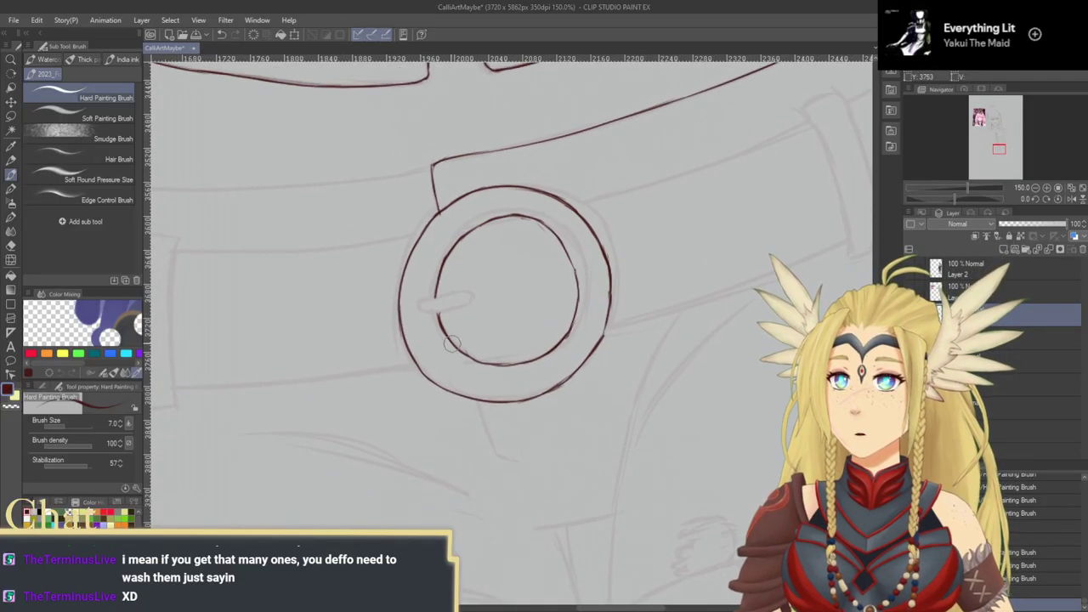
left_click_drag(410, 348, 434, 385)
mouse_move(404, 323)
left_mouse_down()
mouse_move(419, 364)
mouse_move(440, 393)
left_mouse_up()
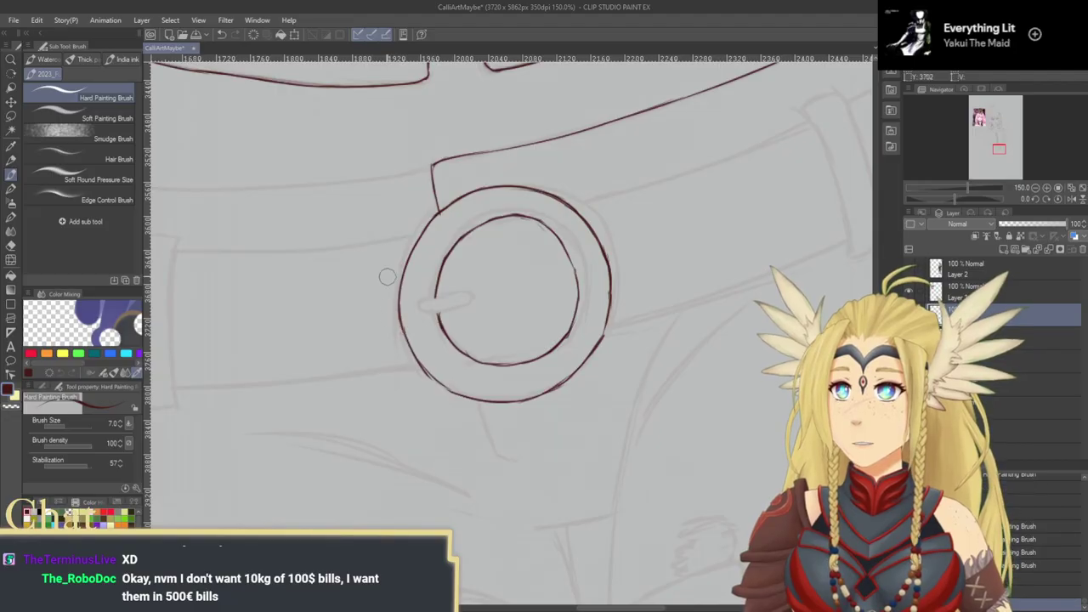
left_click_drag(413, 351, 453, 391)
left_click_drag(512, 334, 528, 385)
scroll(491, 302, "up", 1)
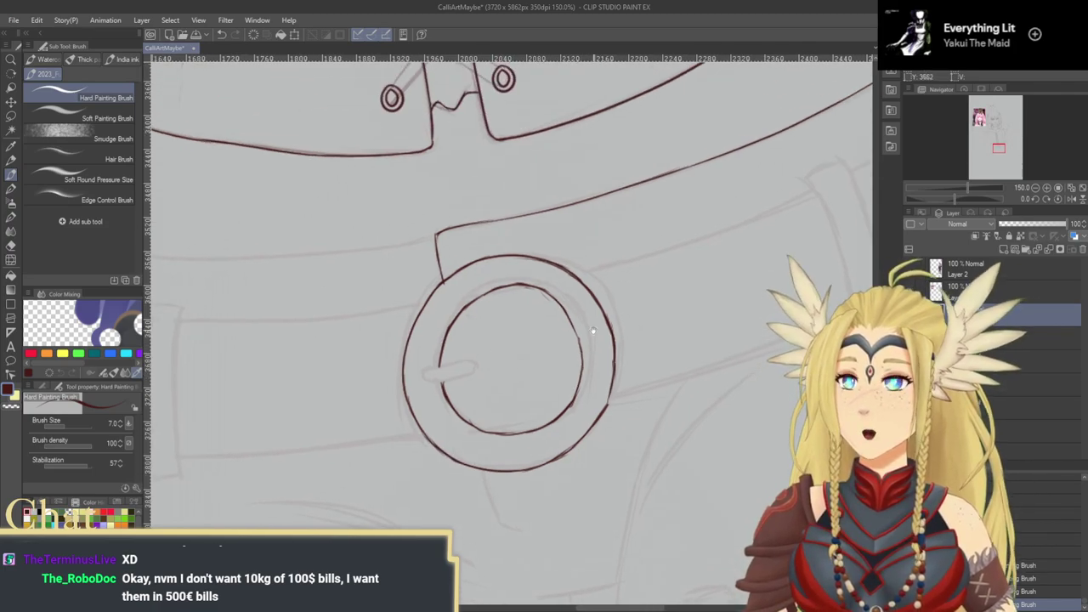
Step: Redraw the inner ring's upper arc as a smooth single line with the canvas rotated, and tidy the outer ring's edge
left_click(1034, 196)
left_click(1035, 197)
left_click(1035, 198)
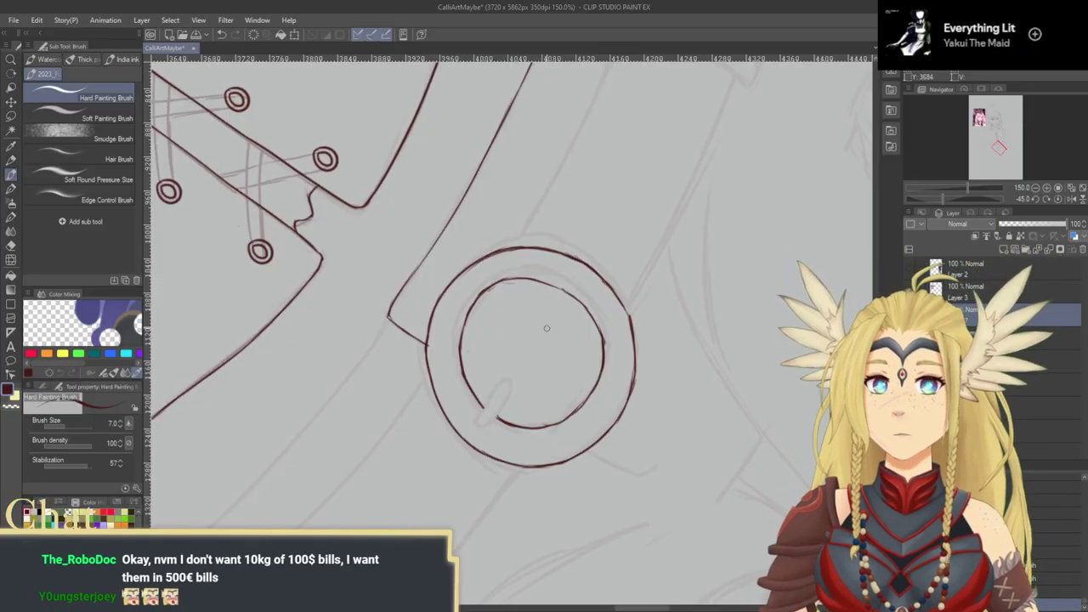
left_click_drag(486, 293, 539, 285)
key("ctrl+z")
mouse_move(549, 350)
left_mouse_down()
mouse_move(553, 401)
mouse_move(629, 345)
left_mouse_up()
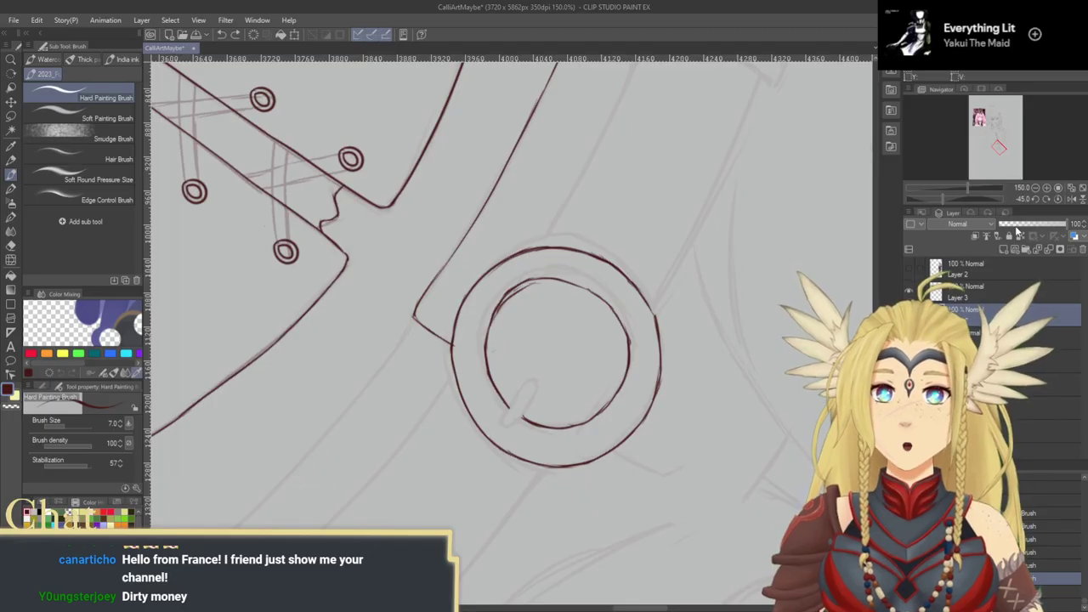
left_click(1034, 200)
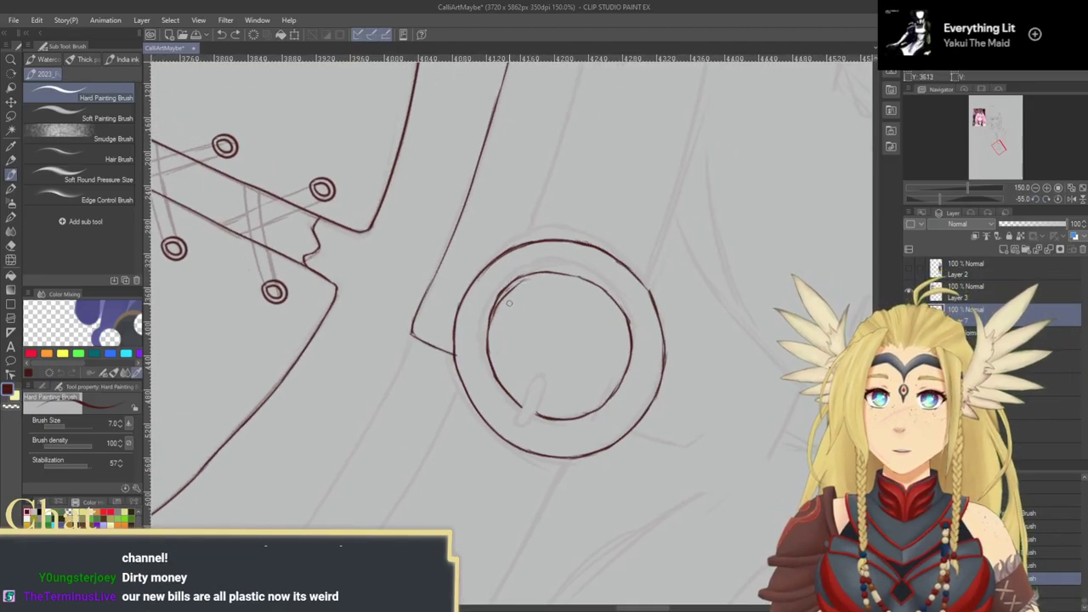
mouse_move(510, 293)
left_mouse_down()
mouse_move(534, 276)
mouse_move(566, 273)
mouse_move(491, 310)
left_mouse_up()
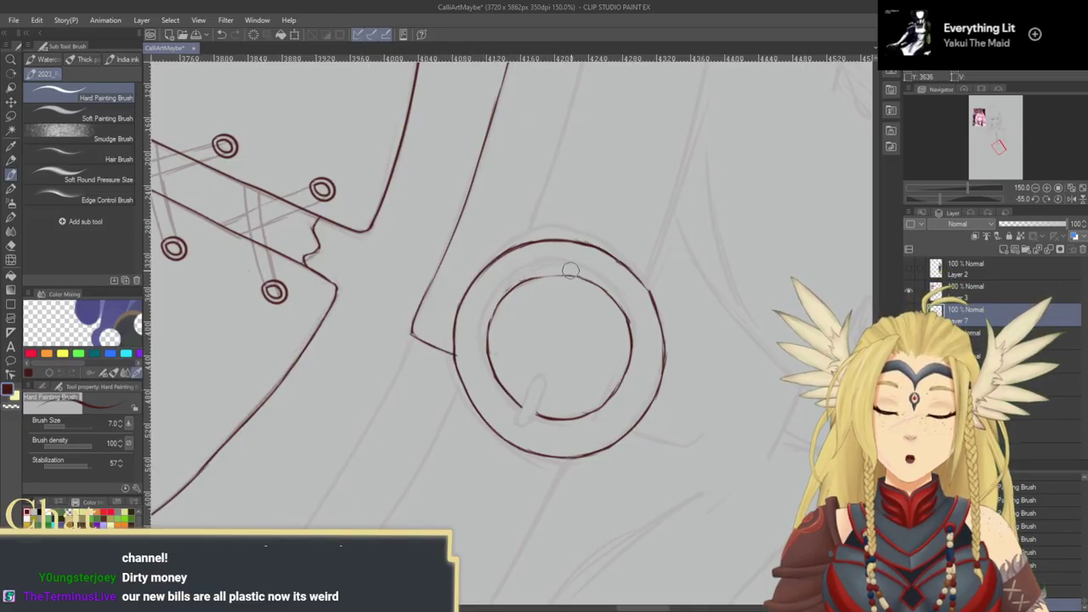
left_click_drag(586, 279, 532, 282)
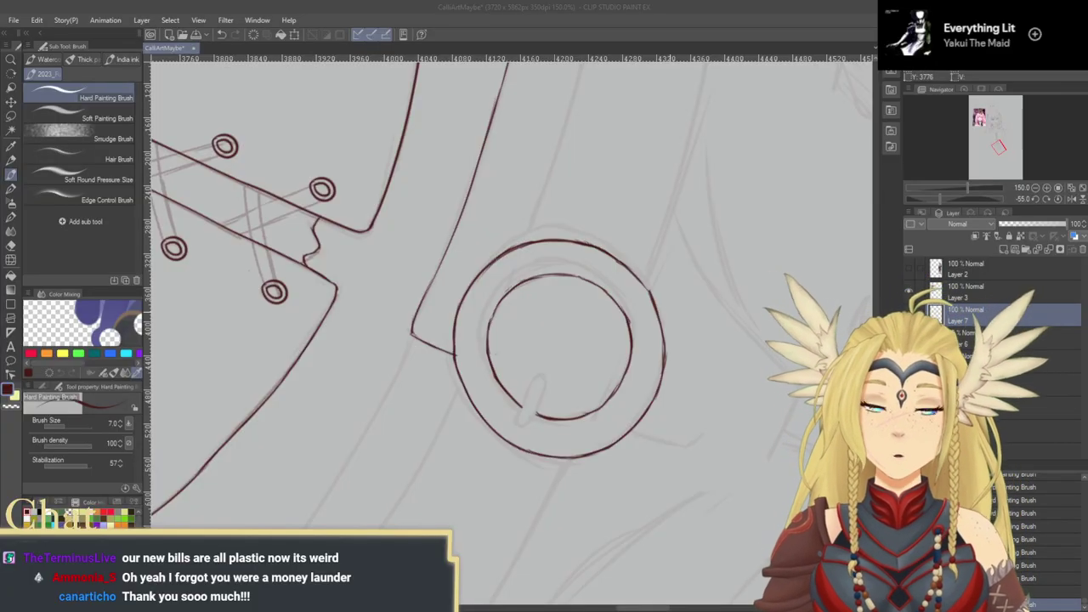
left_click_drag(656, 291, 657, 290)
left_click_drag(666, 450, 605, 436)
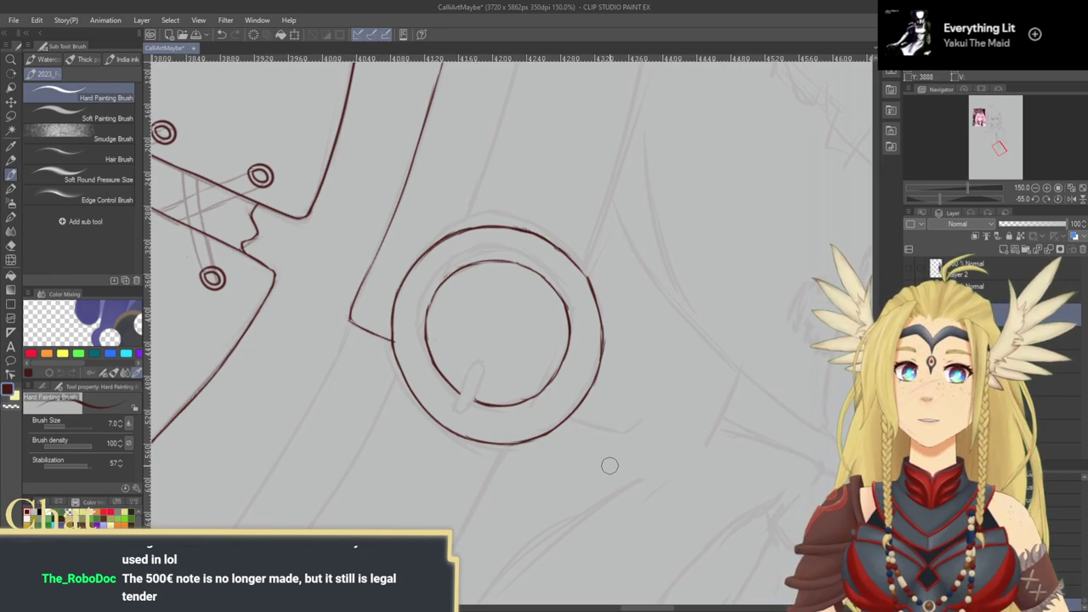
Step: Ink the rounded buckle prong across the left side of the inner ring with the canvas rotation reset
left_click(1058, 200)
mouse_move(574, 374)
left_mouse_down()
mouse_move(583, 433)
mouse_move(557, 391)
mouse_move(558, 413)
mouse_move(529, 388)
mouse_move(624, 357)
mouse_move(583, 387)
left_mouse_up()
mouse_move(505, 310)
left_mouse_down()
mouse_move(573, 332)
mouse_move(542, 330)
mouse_move(594, 311)
mouse_move(543, 321)
mouse_move(593, 309)
left_mouse_up()
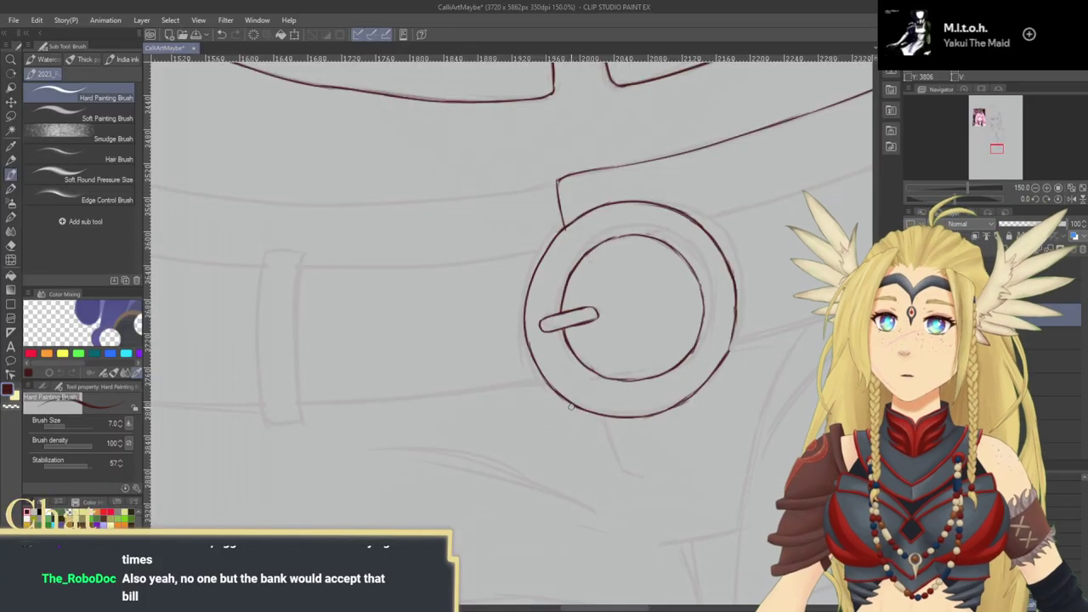
Step: Ink the belt loop to the right of the buckle, with both long sides and its folded top and bottom ends
left_click_drag(687, 374, 423, 442)
left_click_drag(610, 369, 489, 421)
mouse_move(544, 250)
left_mouse_down()
mouse_move(574, 299)
mouse_move(600, 393)
mouse_move(623, 381)
mouse_move(618, 322)
left_mouse_up()
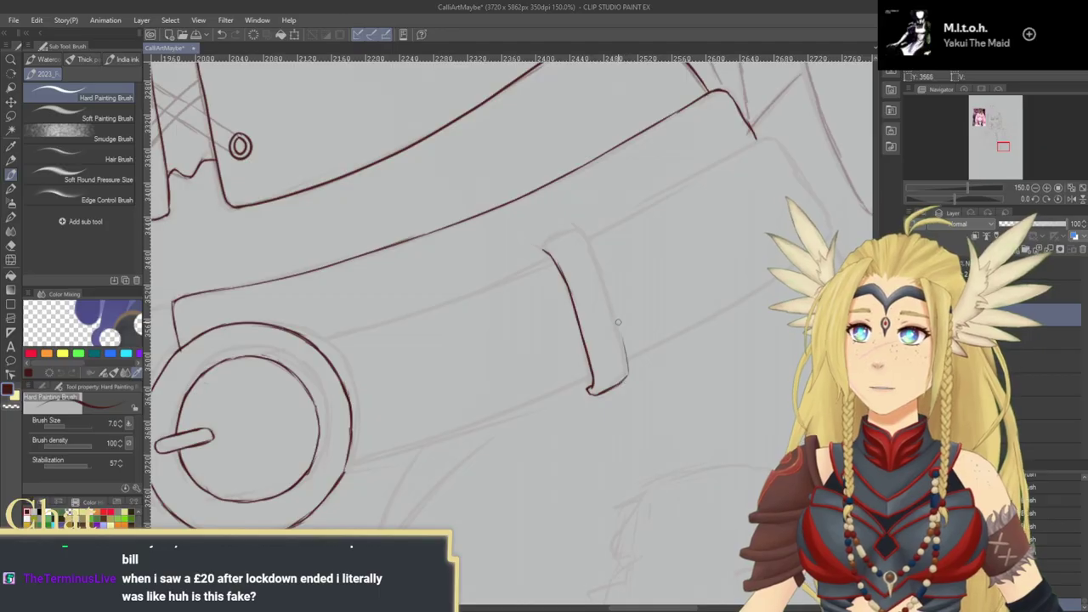
left_click_drag(577, 226, 629, 365)
left_click_drag(602, 304, 597, 262)
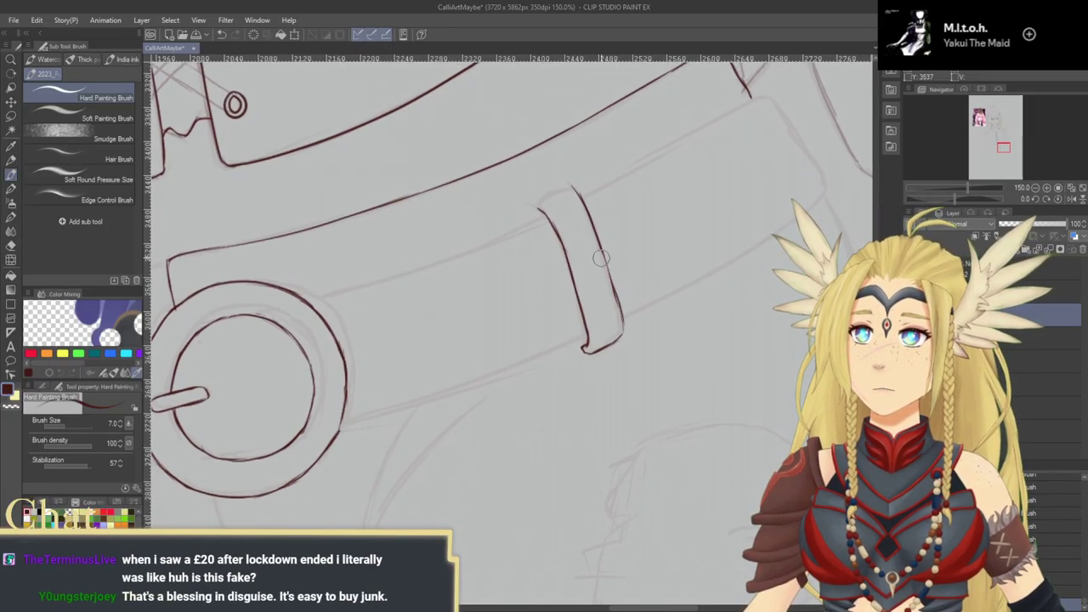
mouse_move(601, 248)
left_mouse_down()
mouse_move(617, 300)
mouse_move(651, 300)
mouse_move(646, 363)
left_mouse_up()
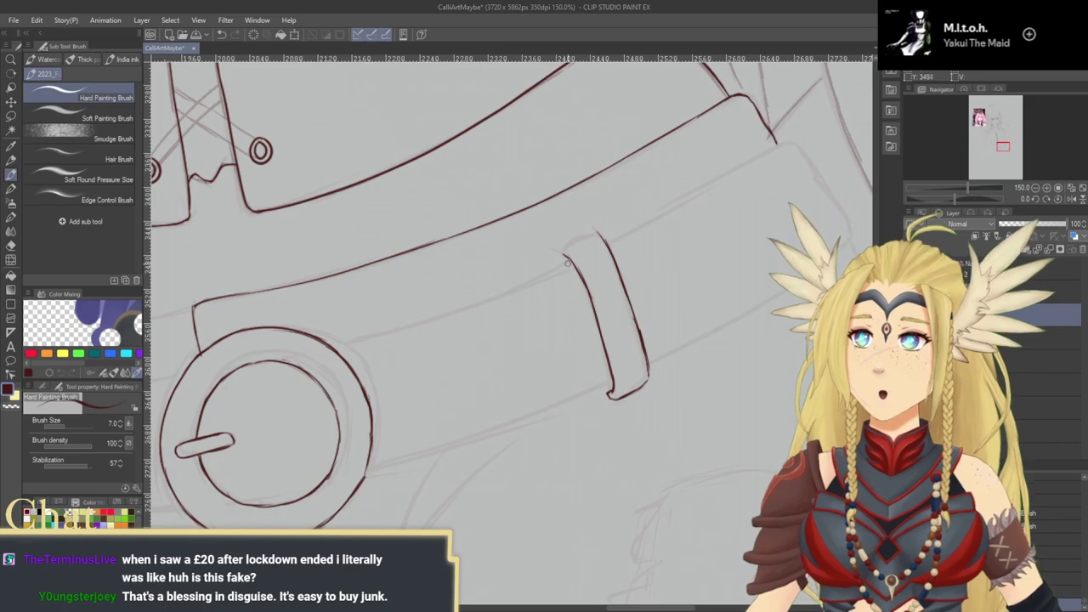
mouse_move(563, 260)
left_mouse_down()
mouse_move(563, 248)
mouse_move(604, 236)
left_mouse_up()
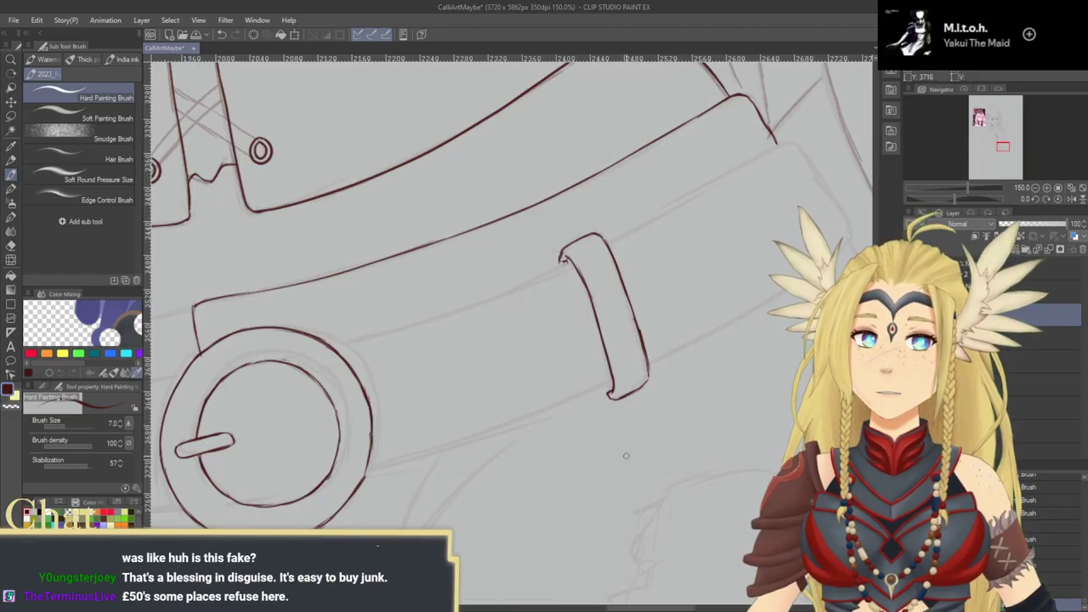
Step: Ink the belt loop to the left of the buckle, including its long sides and curled corner folds
left_click_drag(626, 456, 698, 404)
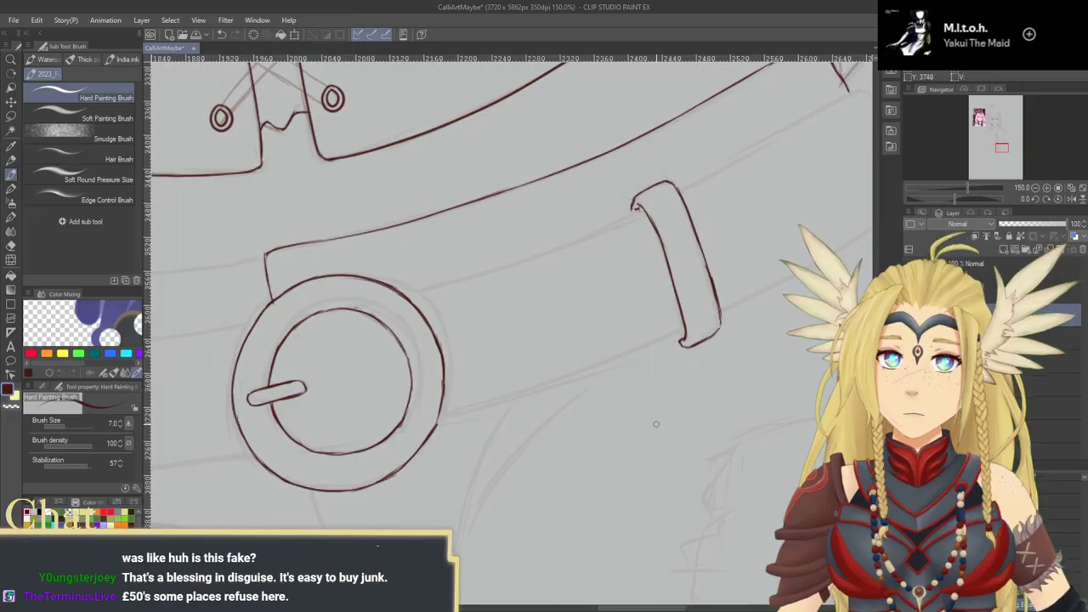
left_click_drag(604, 445, 751, 396)
mouse_move(276, 418)
left_mouse_down()
mouse_move(520, 410)
mouse_move(644, 374)
left_mouse_up()
mouse_move(618, 417)
left_mouse_down()
mouse_move(515, 402)
mouse_move(565, 402)
mouse_move(553, 448)
mouse_move(561, 470)
mouse_move(517, 304)
left_mouse_up()
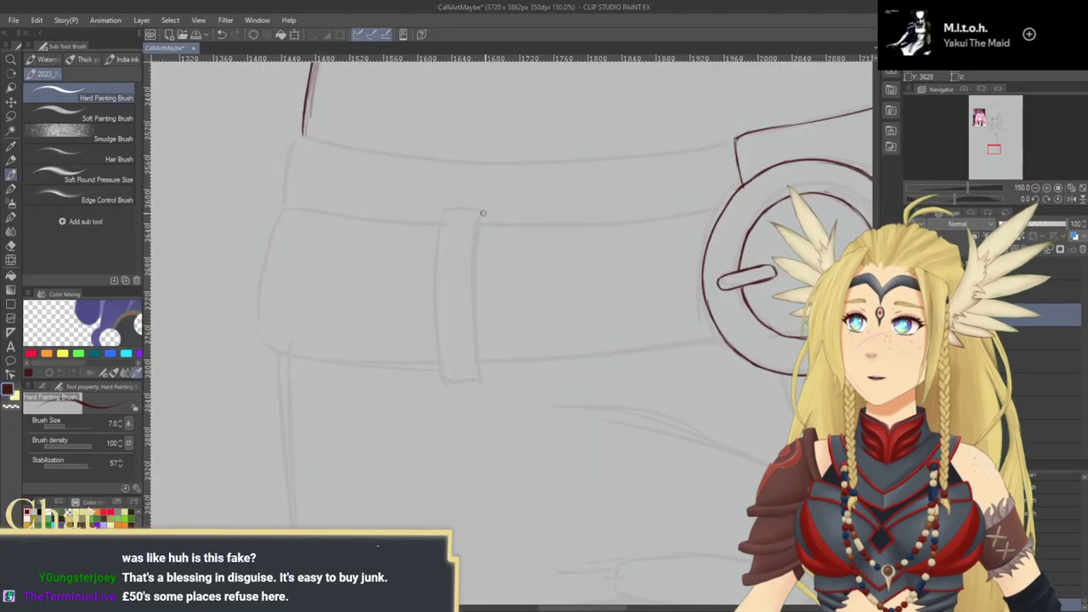
mouse_move(481, 214)
left_mouse_down()
mouse_move(445, 214)
mouse_move(435, 282)
mouse_move(446, 397)
mouse_move(474, 386)
left_mouse_up()
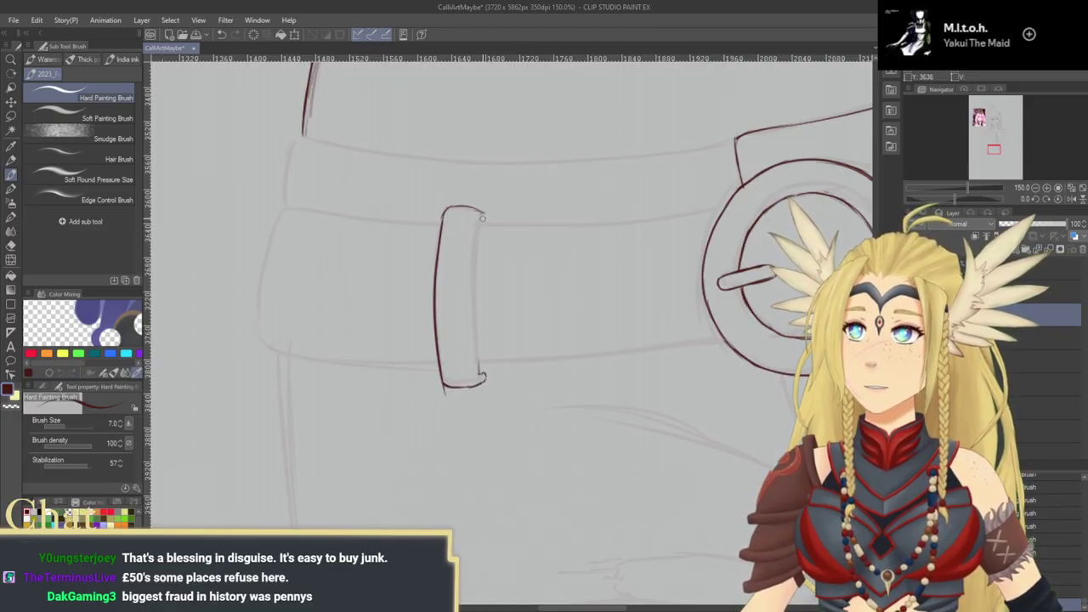
left_click_drag(483, 220, 473, 355)
left_click_drag(474, 316, 477, 374)
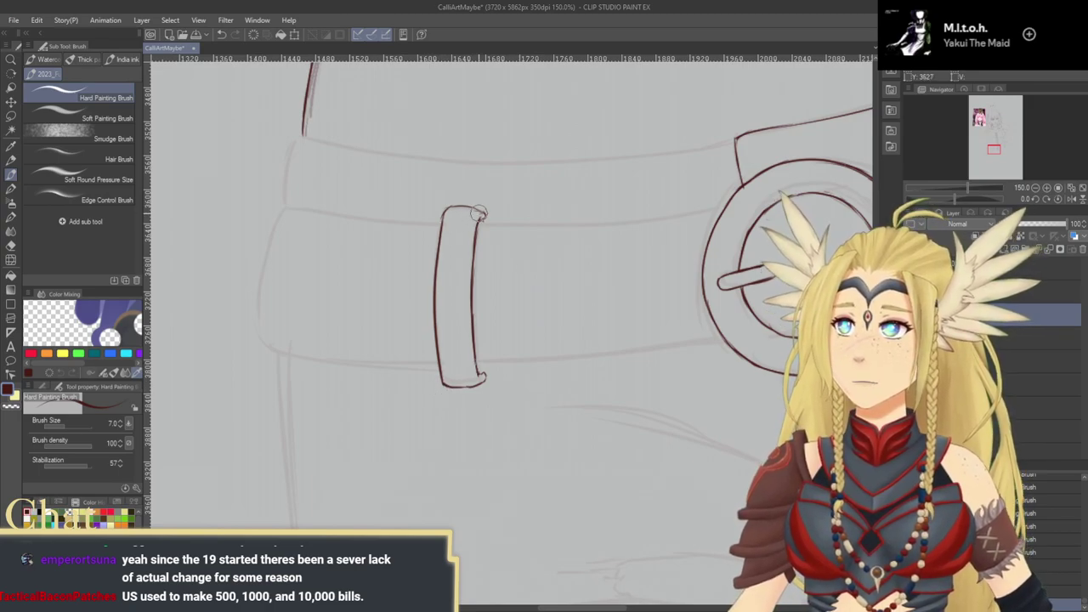
Step: Ink the belt's upper edge from the loop right of the buckle out to the waistband's lower corner
mouse_move(530, 312)
left_mouse_down()
mouse_move(436, 312)
mouse_move(423, 469)
mouse_move(365, 480)
left_mouse_up()
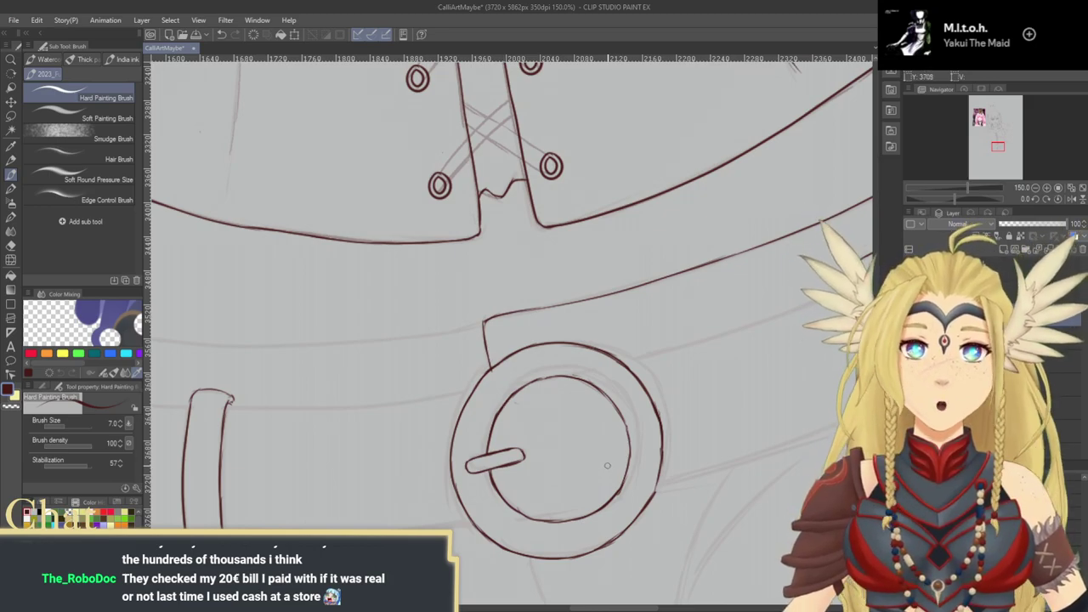
left_click_drag(620, 440, 612, 307)
left_click_drag(616, 396, 636, 388)
left_click_drag(739, 323, 717, 345)
mouse_move(825, 314)
left_mouse_down()
mouse_move(682, 422)
mouse_move(568, 458)
left_mouse_up()
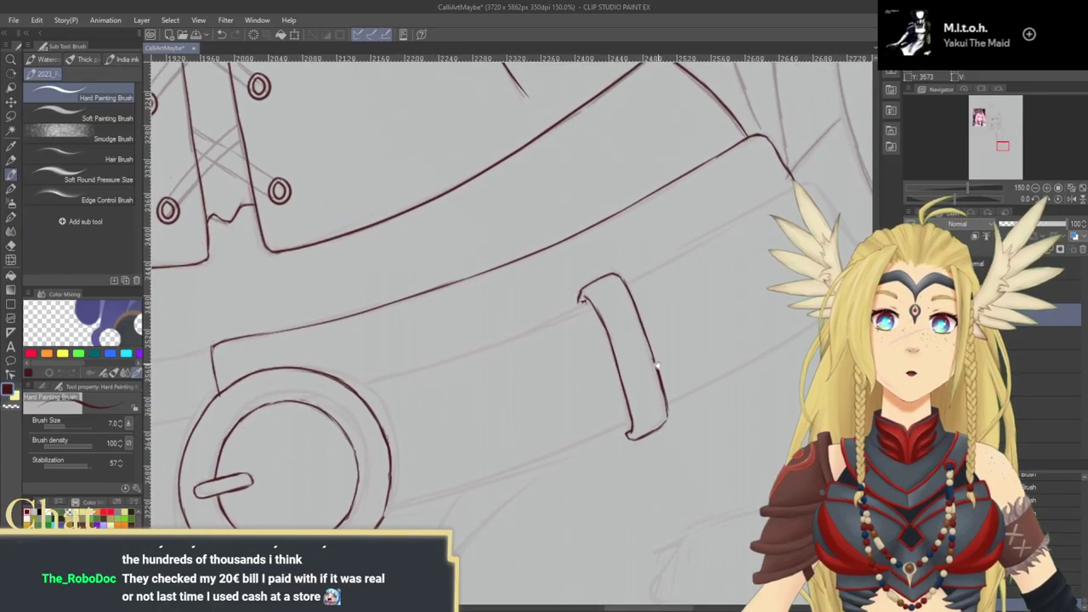
left_click_drag(653, 365, 607, 422)
left_click_drag(599, 334, 715, 261)
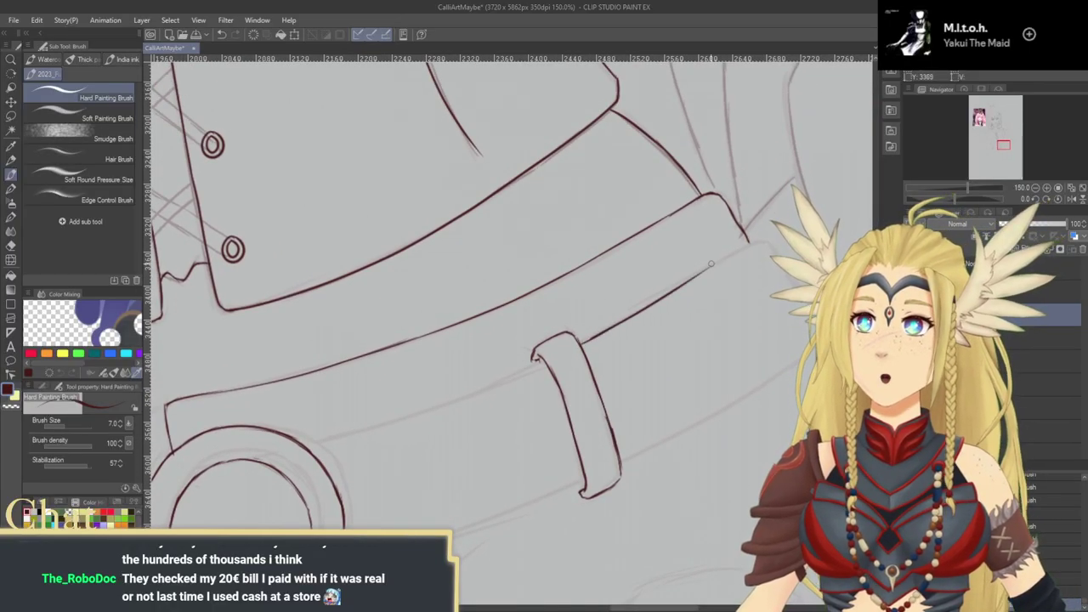
key("ctrl+z")
left_click_drag(655, 304, 575, 353)
left_click_drag(515, 385, 619, 326)
key("ctrl+z")
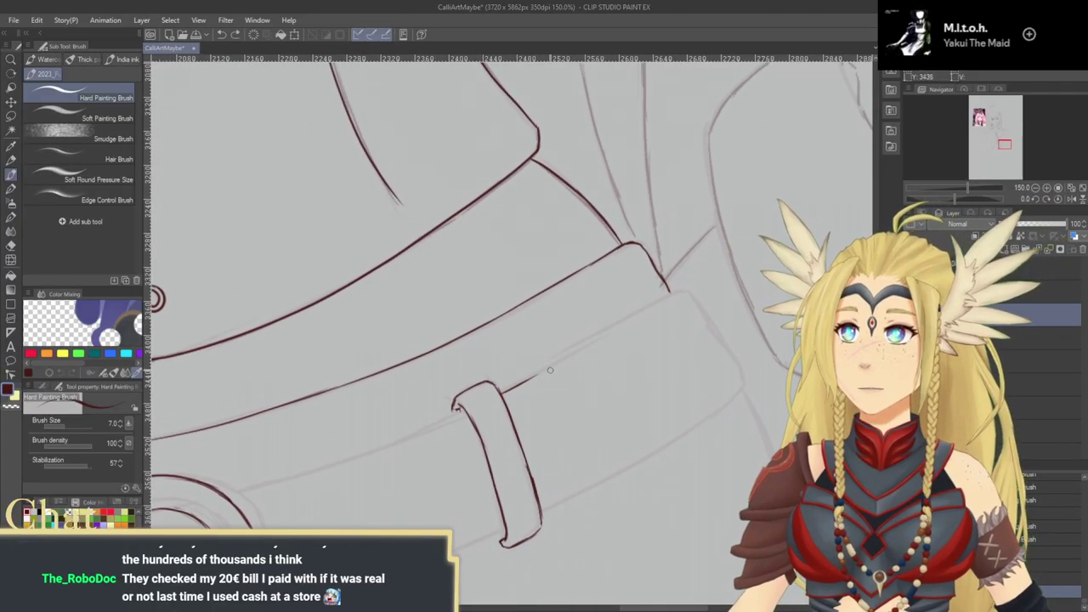
left_click_drag(526, 380, 670, 294)
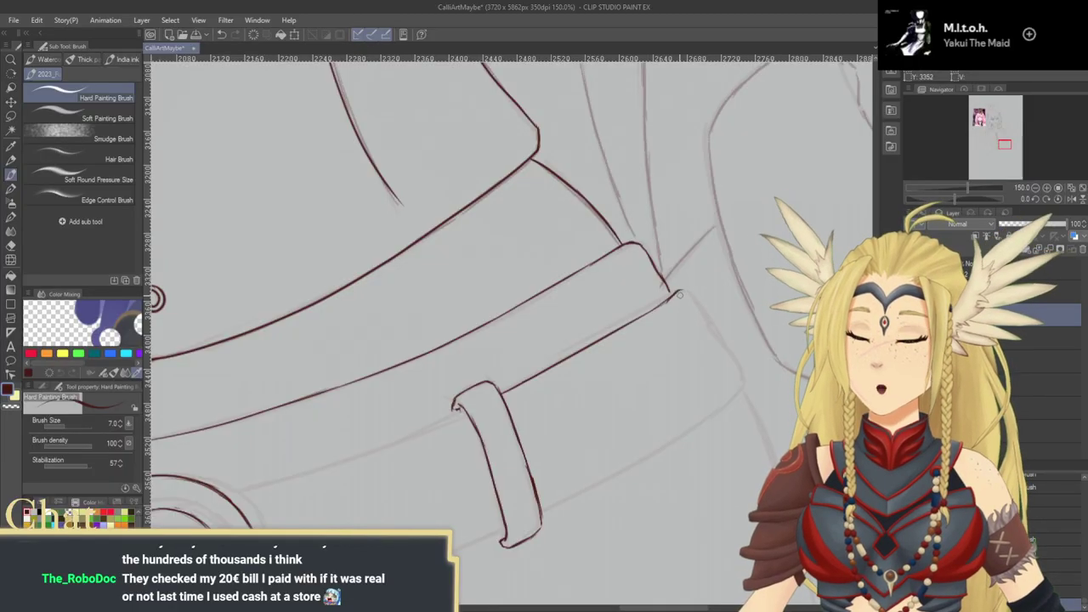
Step: Tidy the join where the belt's upper edge meets the waistband's corner, trimming the overshooting line
left_click_drag(624, 327, 669, 302)
left_click_drag(656, 311, 667, 300)
key("ctrl+z")
key("ctrl+z")
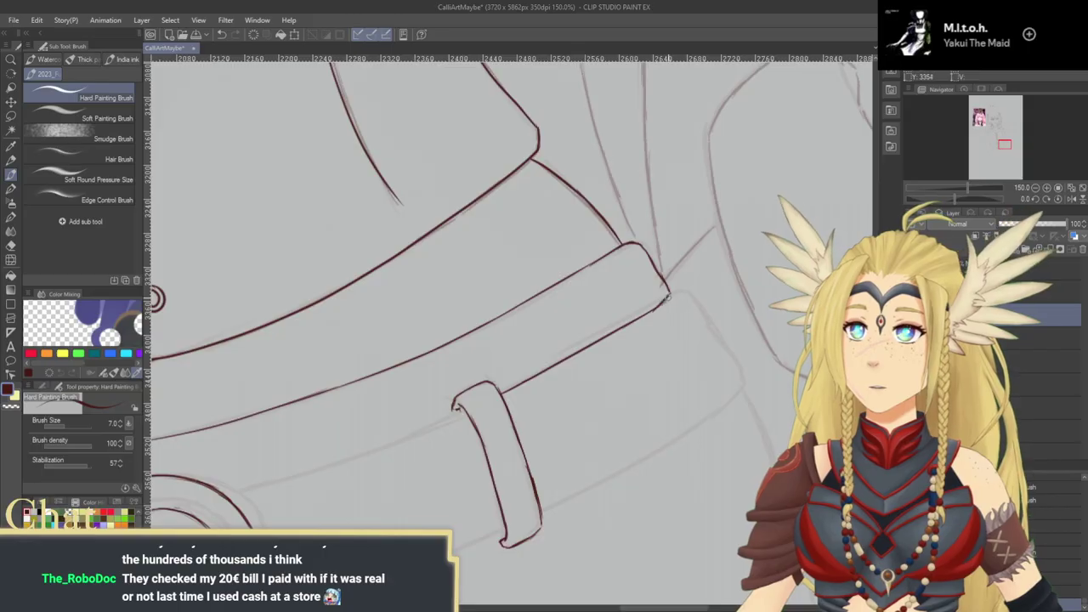
Step: Ink the belt's slanted right end with rounded corners and its lower edge back to the right belt loop
mouse_move(715, 333)
left_mouse_down()
mouse_move(625, 238)
mouse_move(653, 279)
left_mouse_up()
key("ctrl+z")
mouse_move(637, 260)
left_mouse_down()
mouse_move(667, 305)
mouse_move(661, 277)
mouse_move(672, 259)
left_mouse_up()
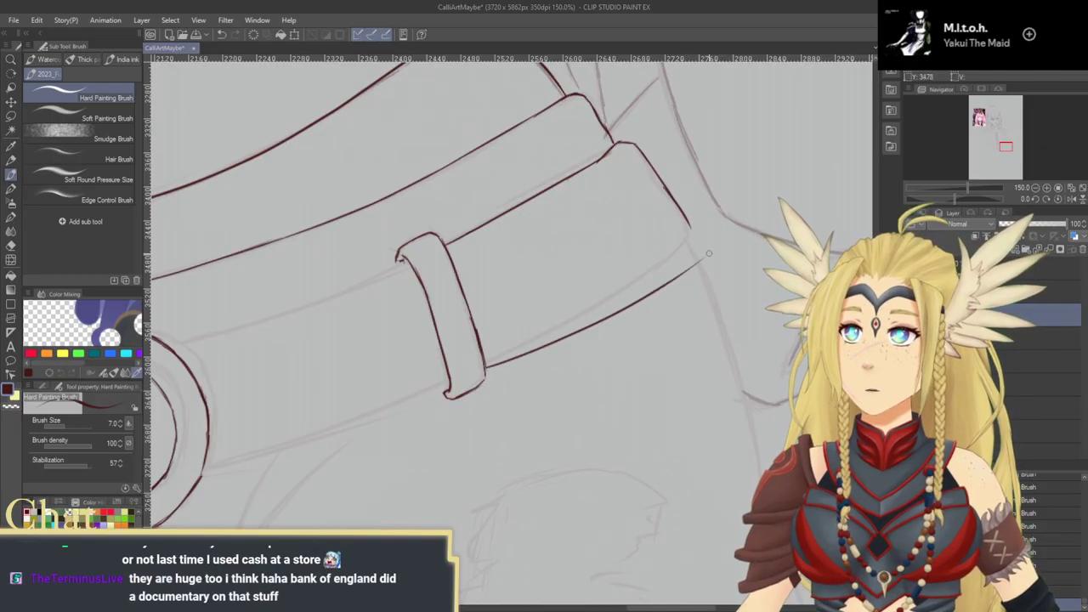
mouse_move(485, 367)
left_mouse_down()
mouse_move(658, 273)
mouse_move(624, 297)
mouse_move(695, 235)
left_mouse_up()
key("ctrl+z")
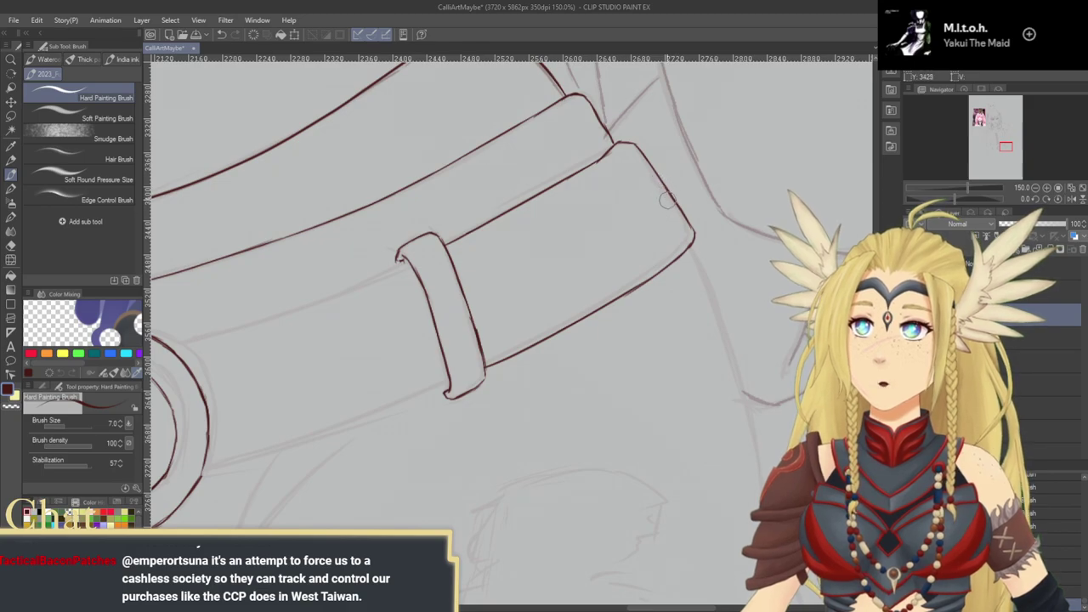
Step: Rotate the canvas to -15° and ink the belt's upper edge between the buckle's outer ring and the right belt loop
left_click_drag(588, 350, 667, 275)
left_click_drag(506, 330, 649, 301)
mouse_move(609, 331)
left_mouse_down()
mouse_move(655, 352)
mouse_move(609, 333)
mouse_move(612, 349)
left_mouse_up()
left_click(1035, 200)
left_click(1036, 200)
left_click(1036, 200)
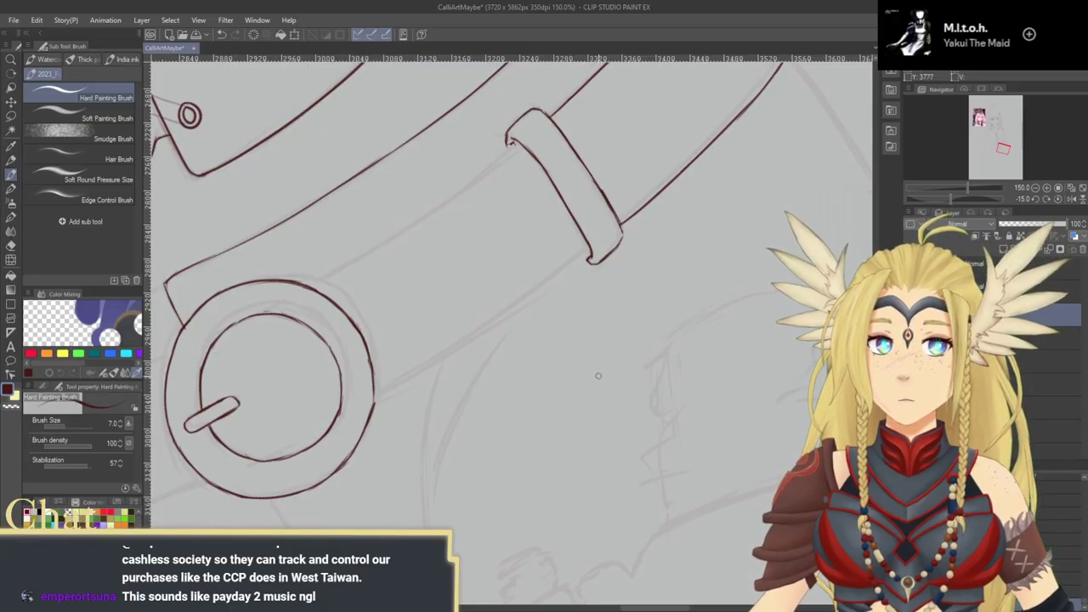
mouse_move(542, 407)
left_mouse_down()
mouse_move(624, 437)
mouse_move(619, 425)
mouse_move(640, 424)
left_mouse_up()
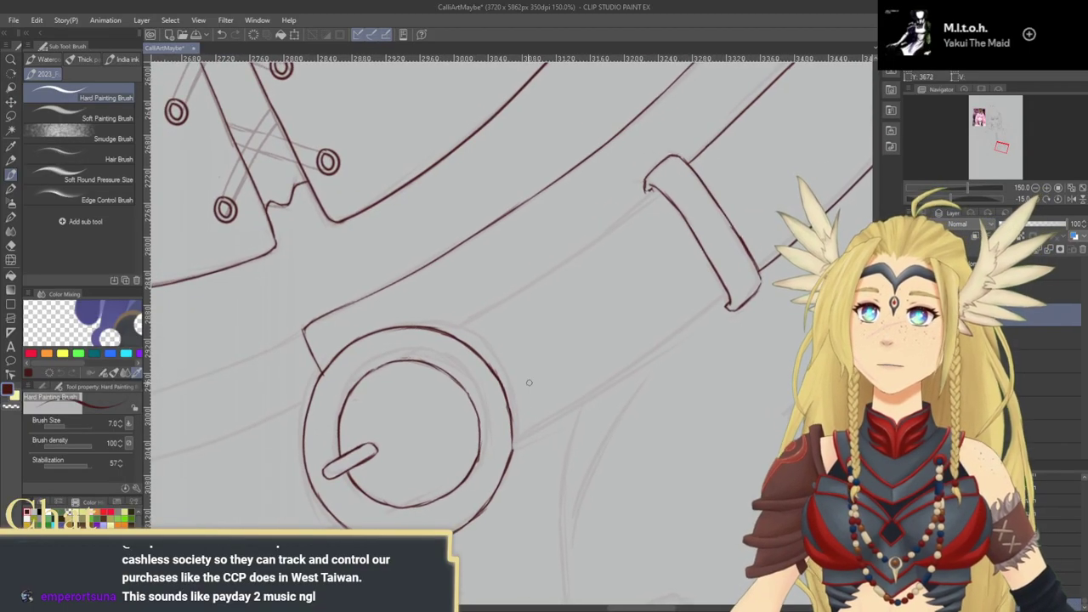
left_click_drag(443, 331, 572, 259)
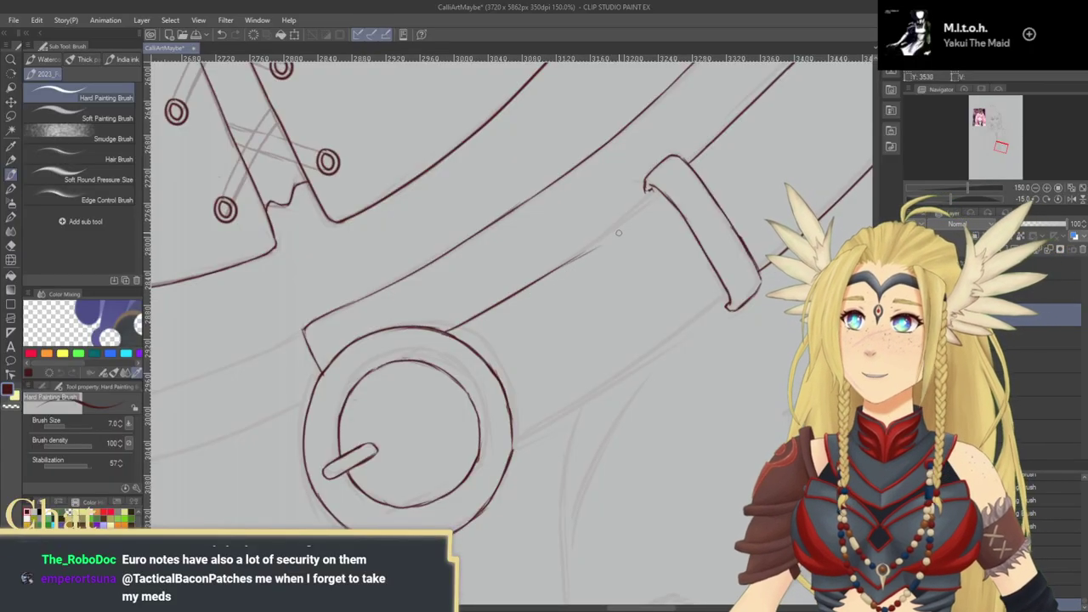
mouse_move(560, 267)
left_mouse_down()
mouse_move(651, 191)
mouse_move(546, 272)
left_mouse_up()
key("ctrl+z")
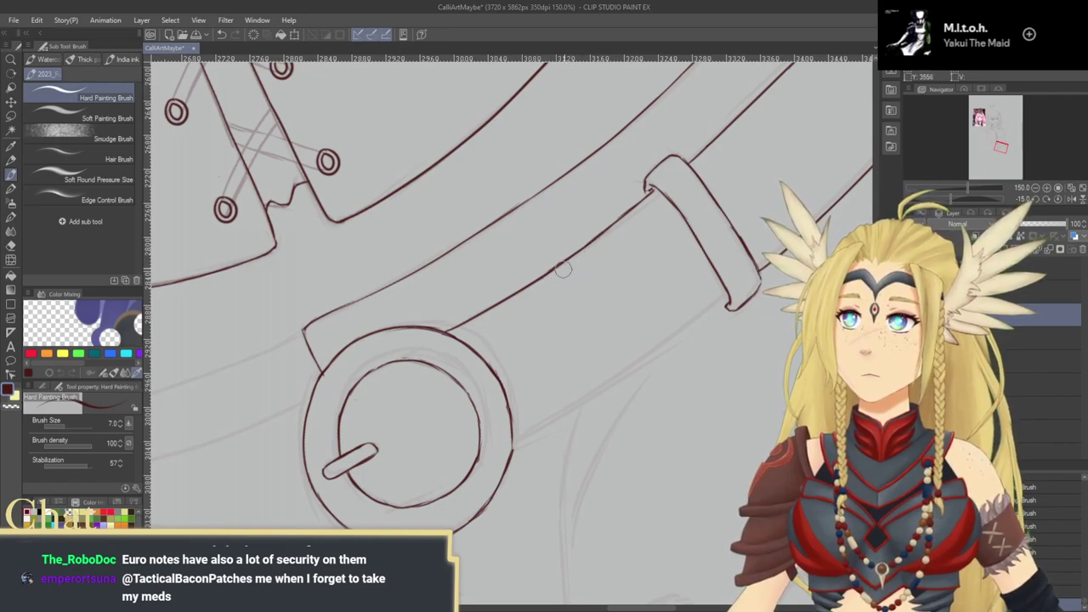
Step: Try to ink the belt's lower edge between the buckle's outer ring and the right belt loop
left_click_drag(551, 292, 487, 219)
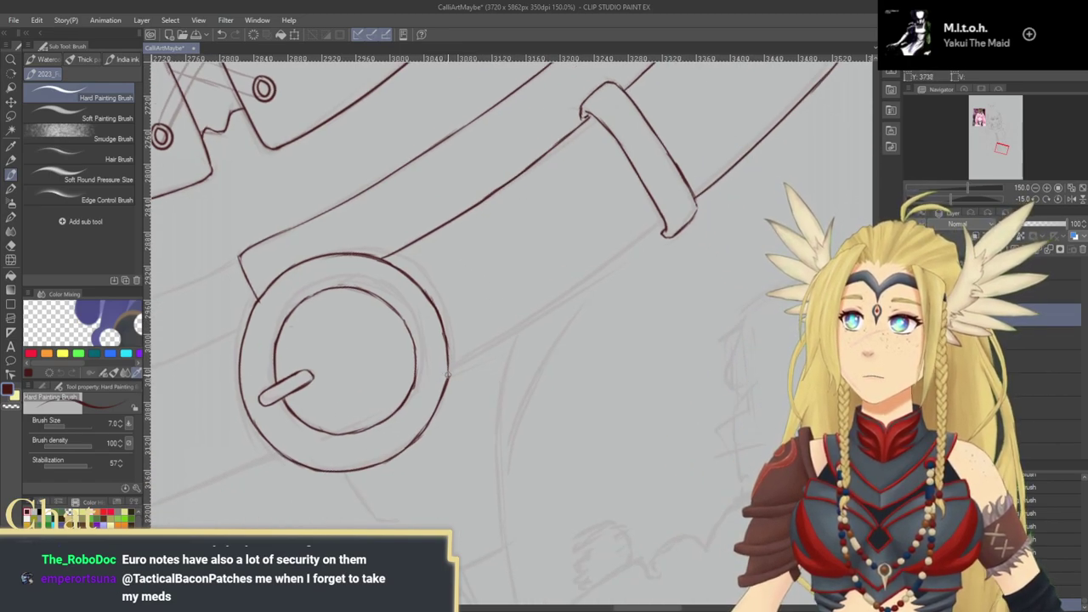
left_click_drag(616, 272, 639, 287)
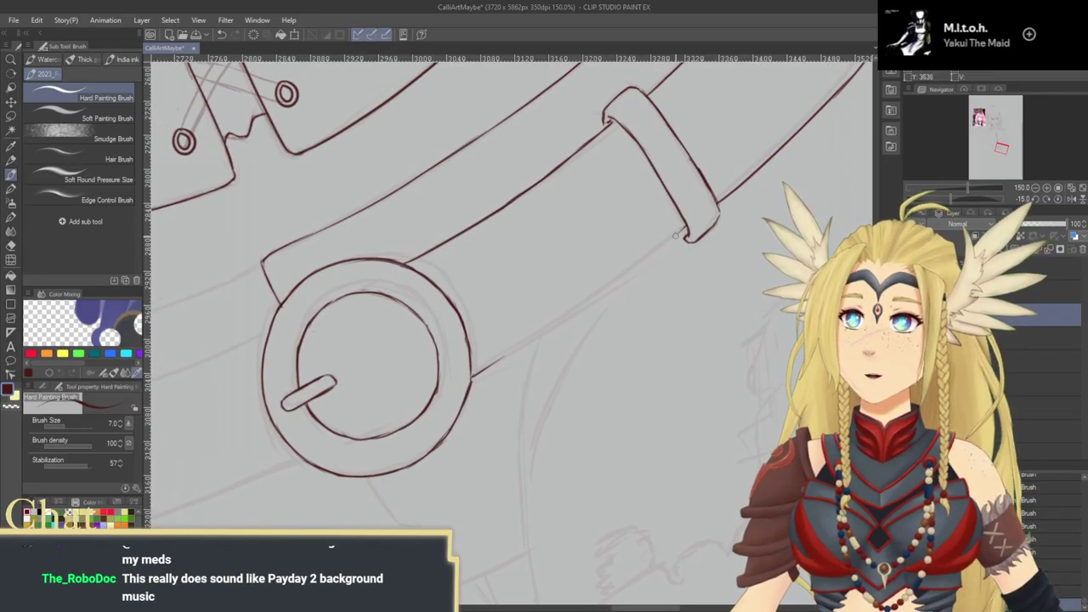
left_click_drag(683, 232, 649, 255)
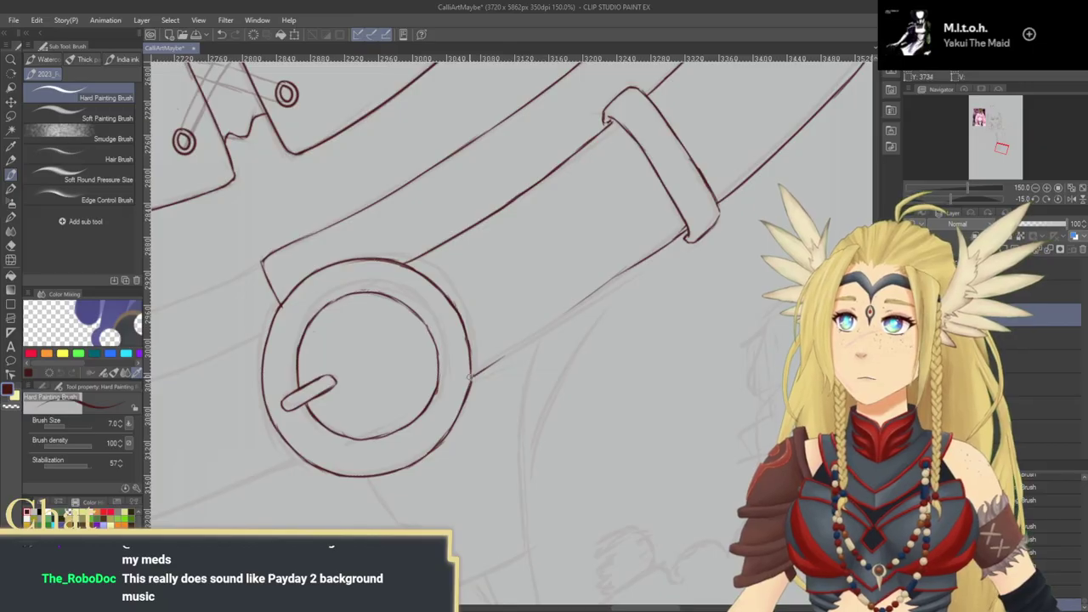
mouse_move(483, 372)
left_mouse_down()
mouse_move(634, 280)
mouse_move(587, 312)
mouse_move(649, 259)
mouse_move(473, 378)
mouse_move(664, 255)
left_mouse_up()
key("ctrl+z")
key("ctrl+z")
key("ctrl+z")
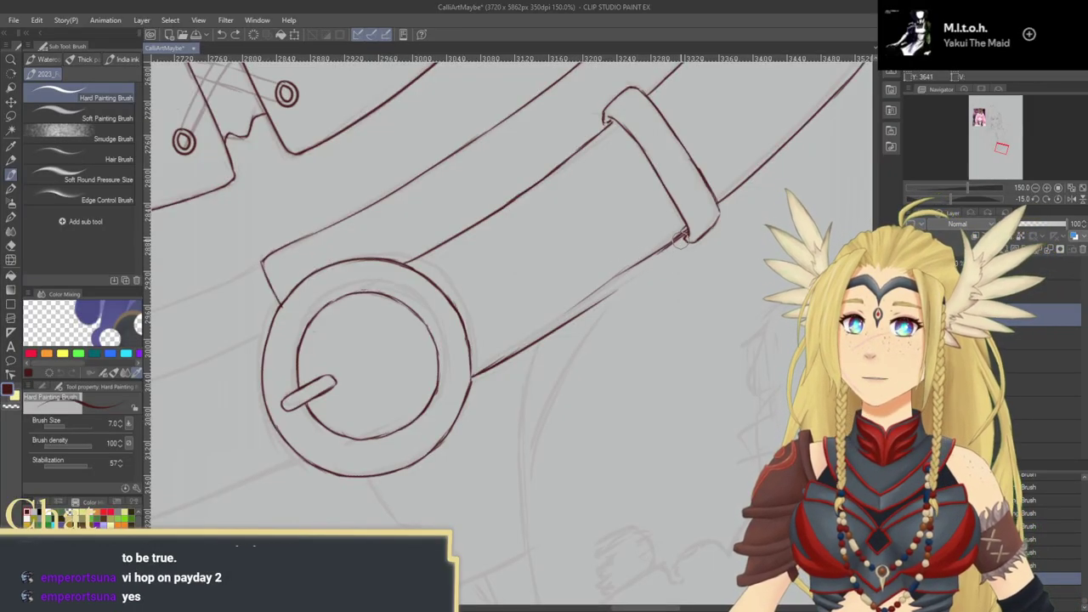
mouse_move(683, 232)
left_mouse_down()
mouse_move(588, 316)
mouse_move(487, 370)
left_mouse_up()
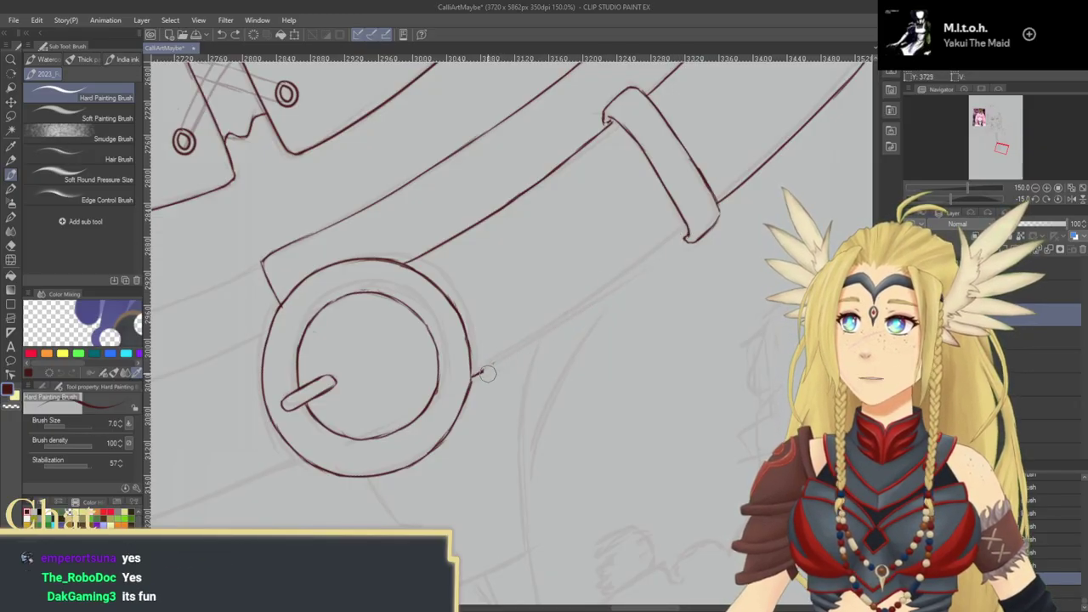
Step: Ink the belt's lower edge from the right belt loop to the buckle's outer ring and smooth the line
mouse_move(611, 316)
left_mouse_down()
mouse_move(649, 349)
mouse_move(615, 298)
mouse_move(624, 321)
left_mouse_up()
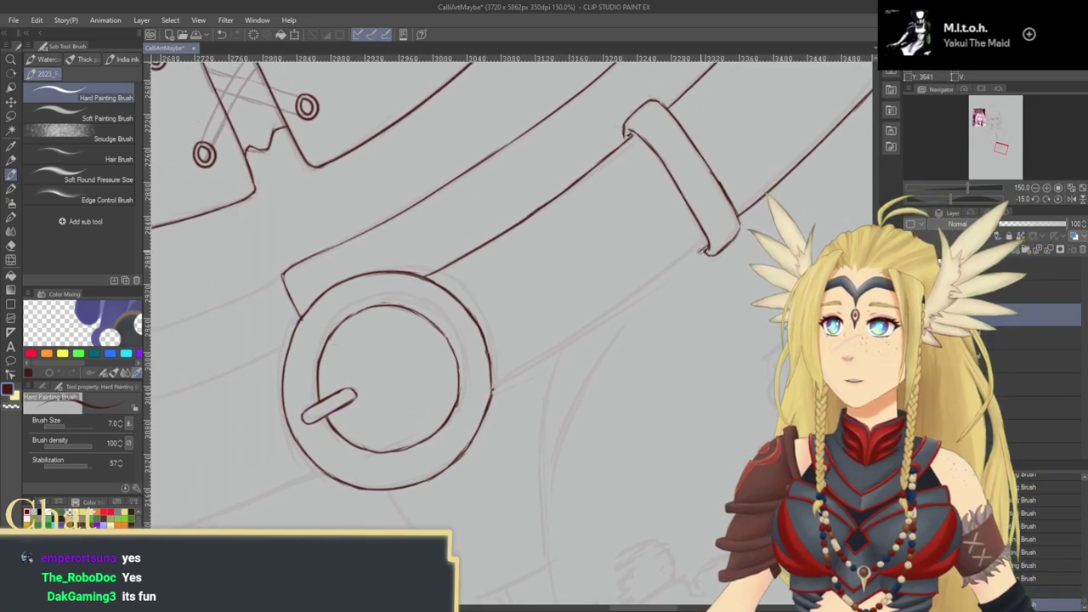
left_click_drag(698, 252, 600, 326)
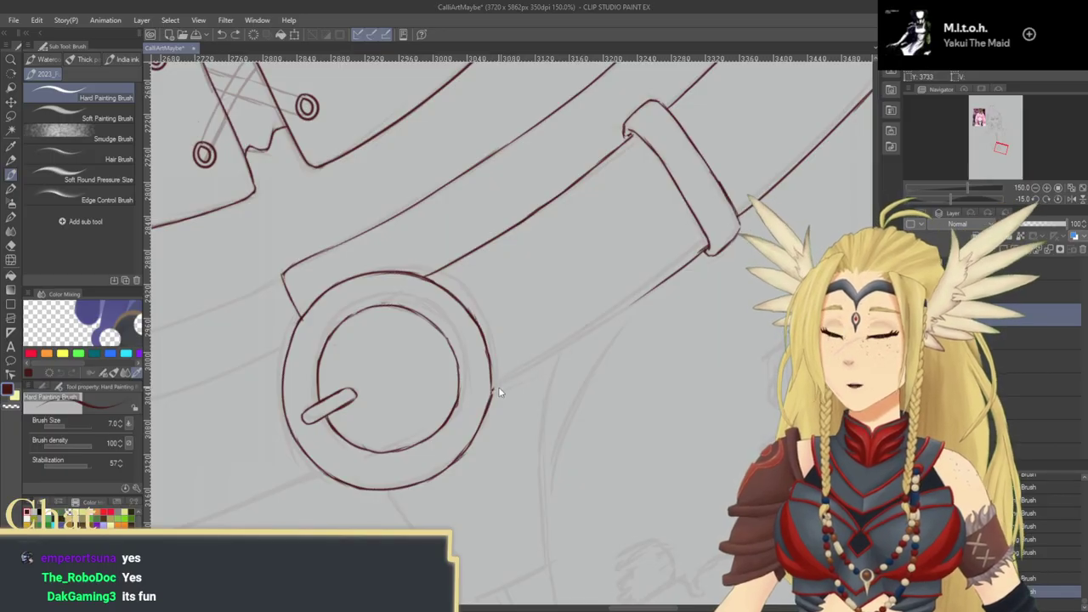
left_click_drag(494, 391, 631, 306)
key("ctrl+z")
key("ctrl+z")
left_click_drag(583, 353, 558, 361)
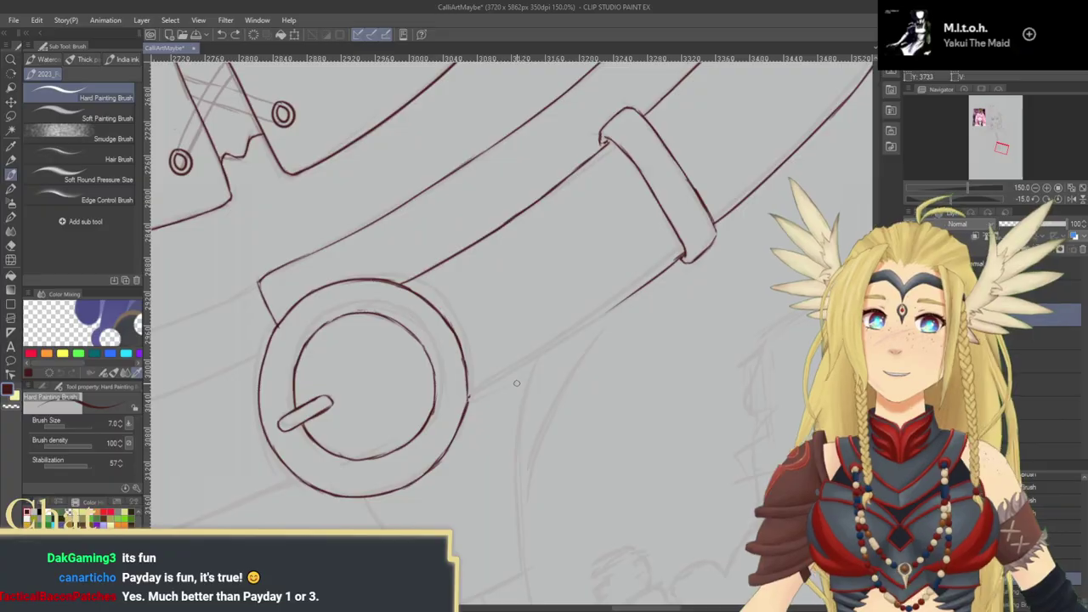
mouse_move(468, 397)
left_mouse_down()
mouse_move(643, 290)
mouse_move(619, 336)
mouse_move(643, 286)
mouse_move(630, 281)
mouse_move(675, 302)
left_mouse_up()
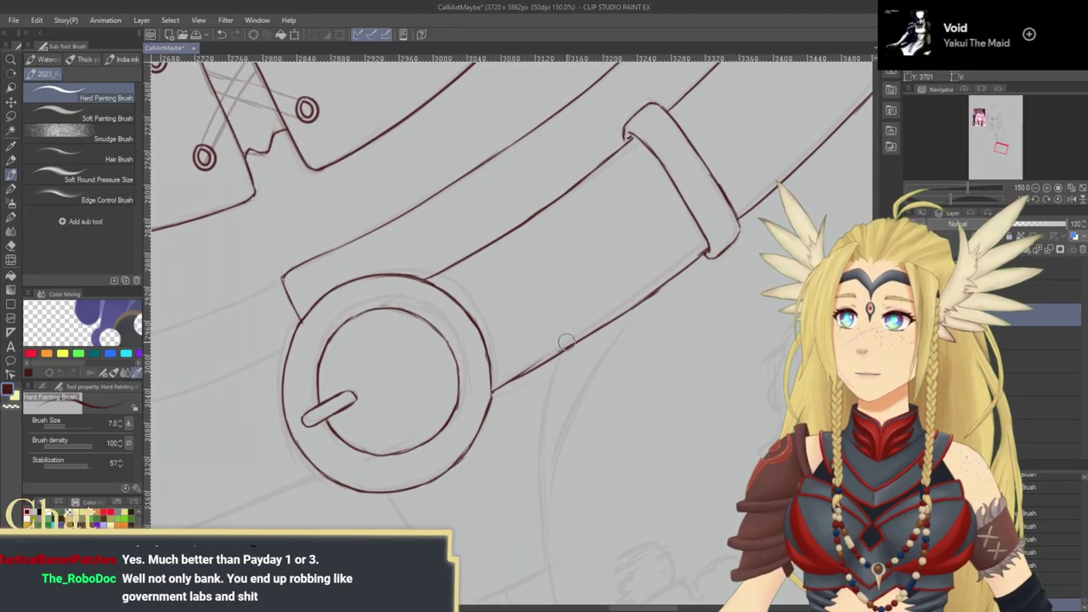
mouse_move(635, 317)
left_mouse_down()
mouse_move(625, 337)
mouse_move(594, 337)
left_mouse_up()
left_click_drag(684, 267, 677, 268)
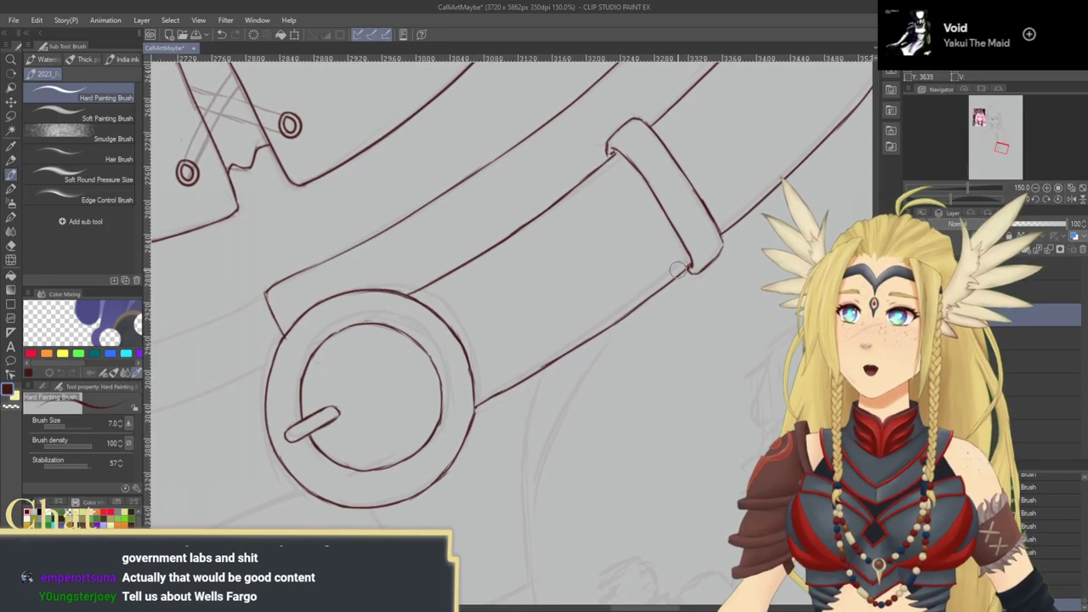
Step: Rotate the canvas to -25° and ink the first part of the belt's upper edge from the left belt loop toward the buckle
left_click_drag(625, 200, 632, 290)
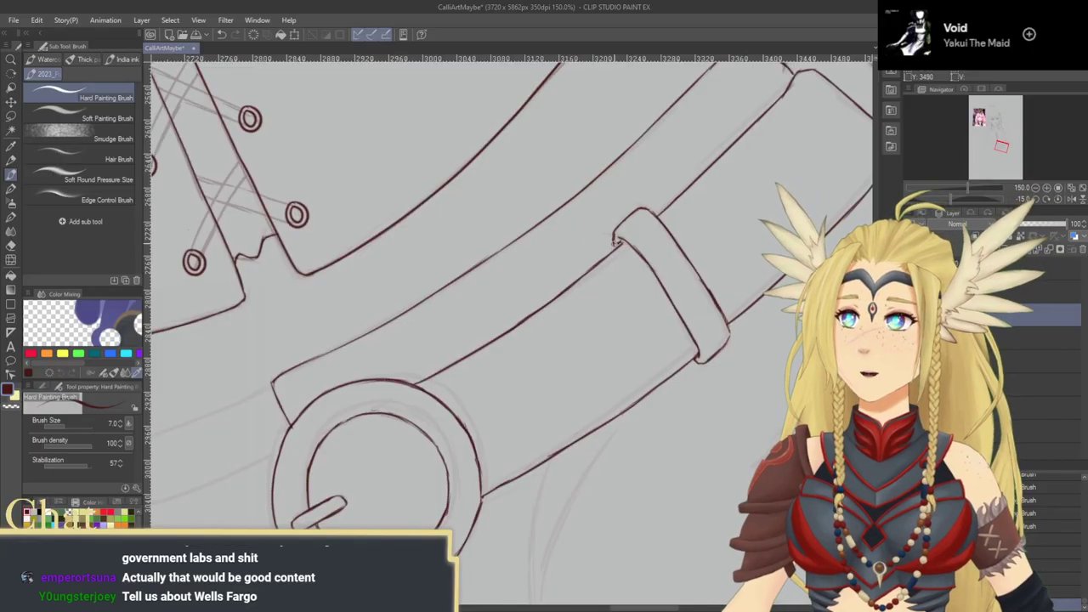
left_click_drag(594, 323, 714, 227)
left_click_drag(488, 403, 615, 287)
mouse_move(543, 326)
left_mouse_down()
mouse_move(612, 288)
mouse_move(623, 361)
mouse_move(692, 316)
mouse_move(603, 329)
left_mouse_up()
left_click(1035, 200)
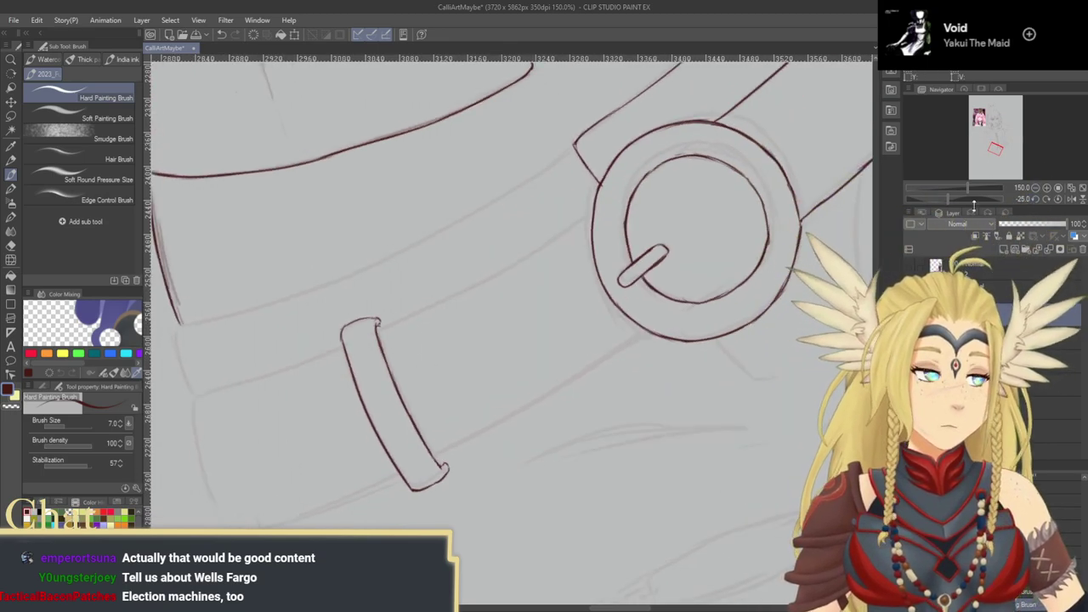
left_click(1034, 200)
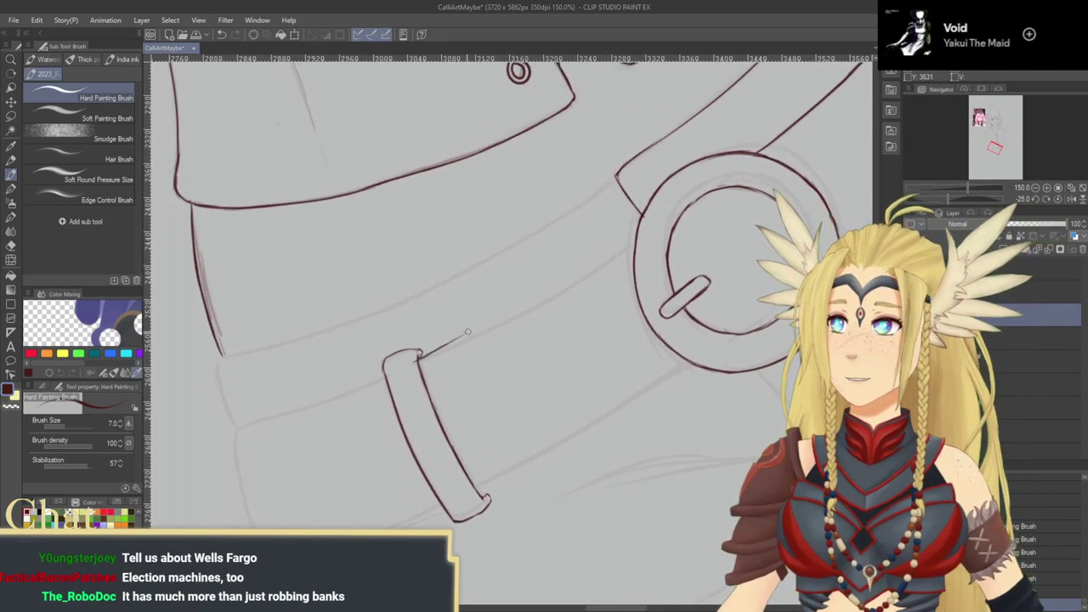
left_click_drag(420, 355, 565, 286)
key("ctrl+z")
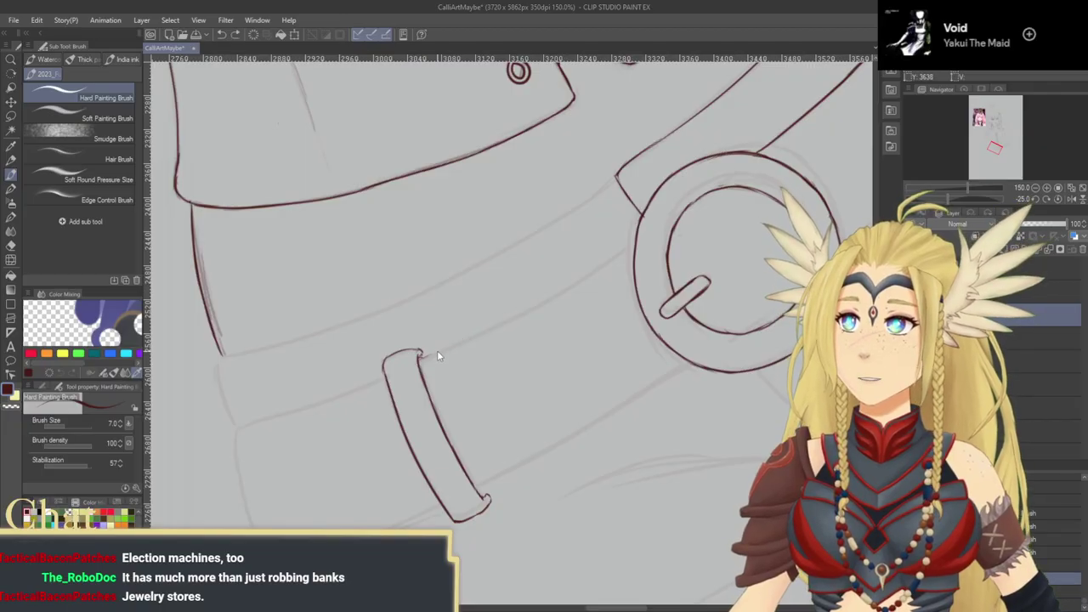
mouse_move(420, 357)
left_mouse_down()
mouse_move(641, 244)
mouse_move(615, 272)
mouse_move(662, 230)
mouse_move(455, 340)
left_mouse_up()
key("ctrl+z")
key("ctrl+z")
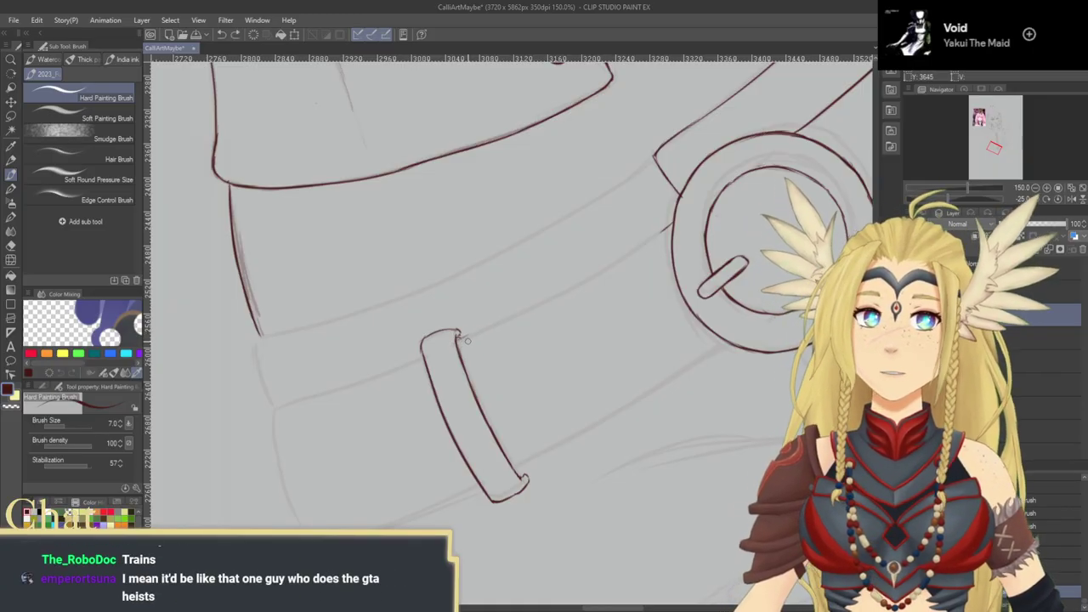
mouse_move(465, 341)
left_mouse_down()
mouse_move(434, 350)
mouse_move(571, 292)
left_mouse_up()
key("ctrl+z")
mouse_move(436, 348)
left_mouse_down()
mouse_move(531, 309)
mouse_move(592, 269)
left_mouse_up()
key("ctrl+z")
mouse_move(516, 314)
left_mouse_down()
mouse_move(578, 282)
mouse_move(504, 330)
left_mouse_up()
key("ctrl+z")
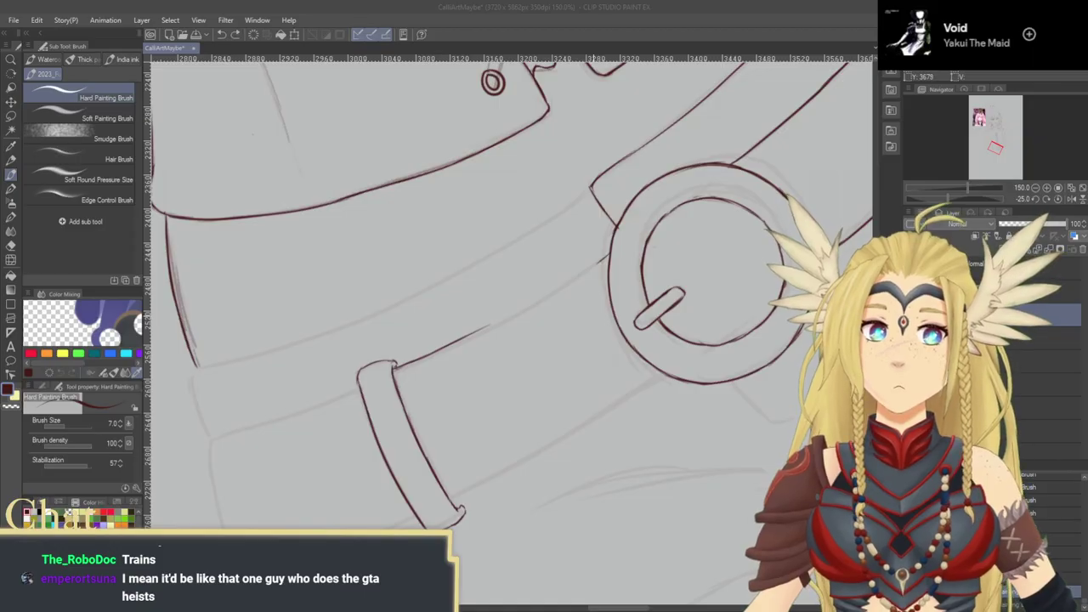
Step: Extend the belt's upper edge from the partial line at the left loop to the buckle's outer ring
left_click_drag(466, 337, 557, 288)
key("ctrl+z")
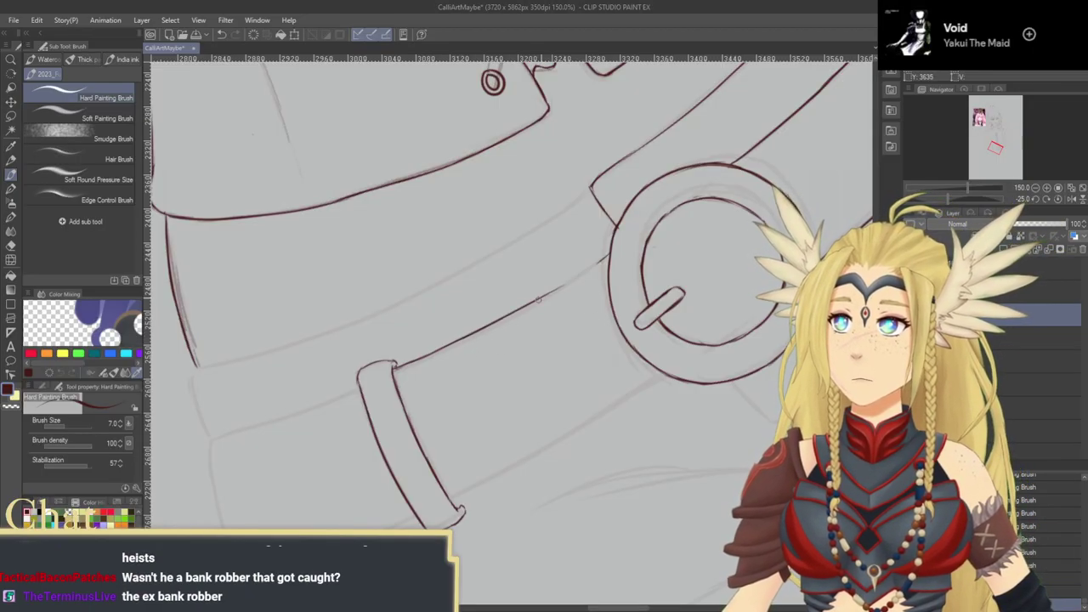
mouse_move(520, 326)
left_mouse_down()
mouse_move(511, 330)
mouse_move(520, 306)
left_mouse_up()
key("ctrl+z")
mouse_move(472, 331)
left_mouse_down()
mouse_move(547, 289)
mouse_move(493, 324)
mouse_move(542, 299)
left_mouse_up()
key("ctrl+z")
left_click_drag(505, 319, 572, 278)
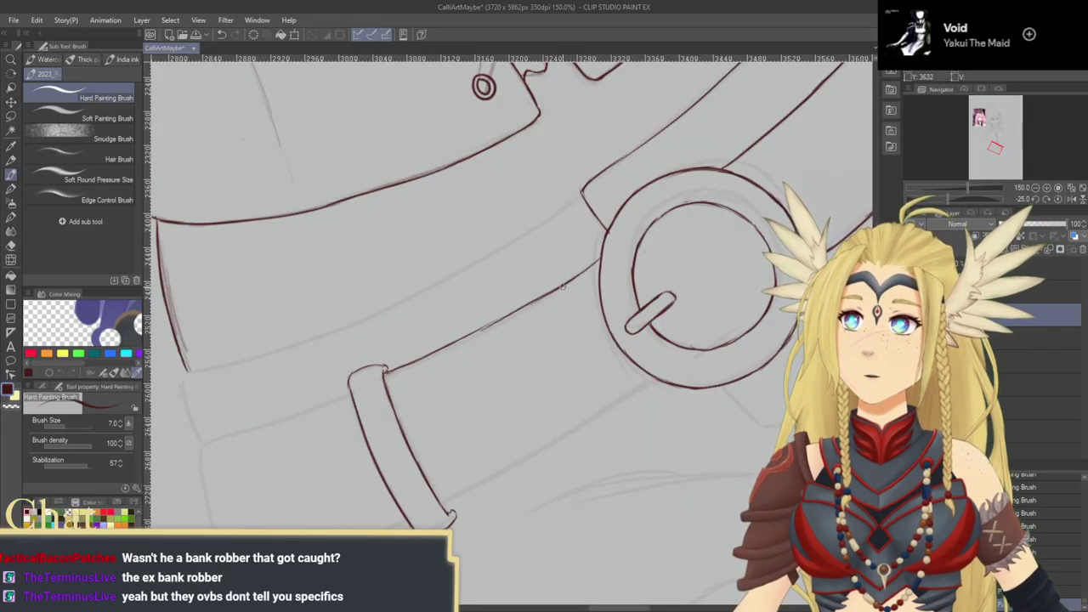
Step: Rework the middle of the upper belt edge between the left loop and the buckle into a smooth, even line
left_click_drag(452, 346, 508, 306)
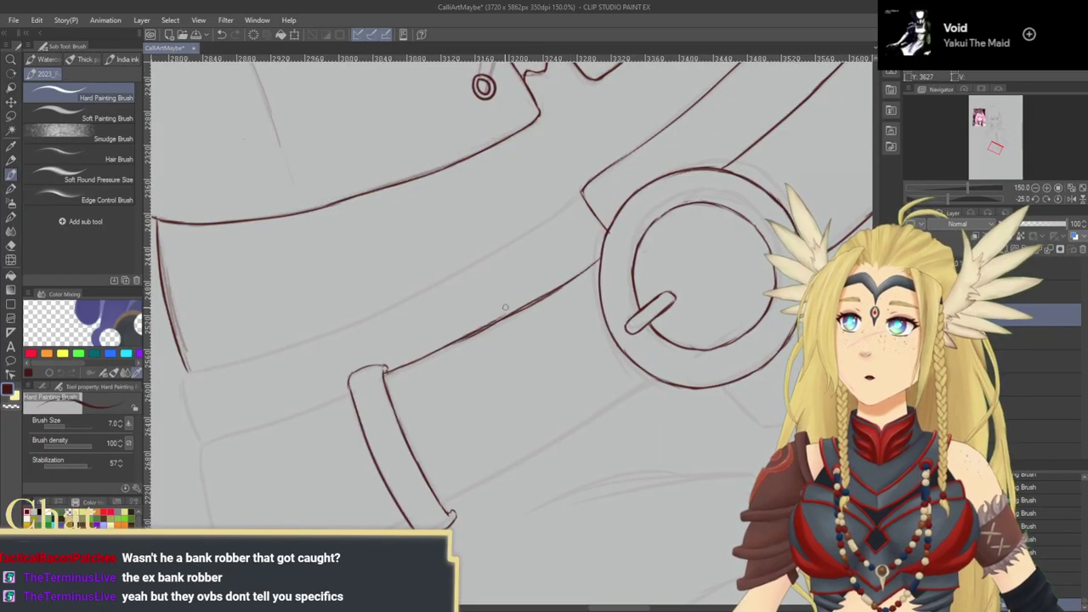
mouse_move(462, 333)
left_mouse_down()
mouse_move(531, 315)
mouse_move(575, 286)
left_mouse_up()
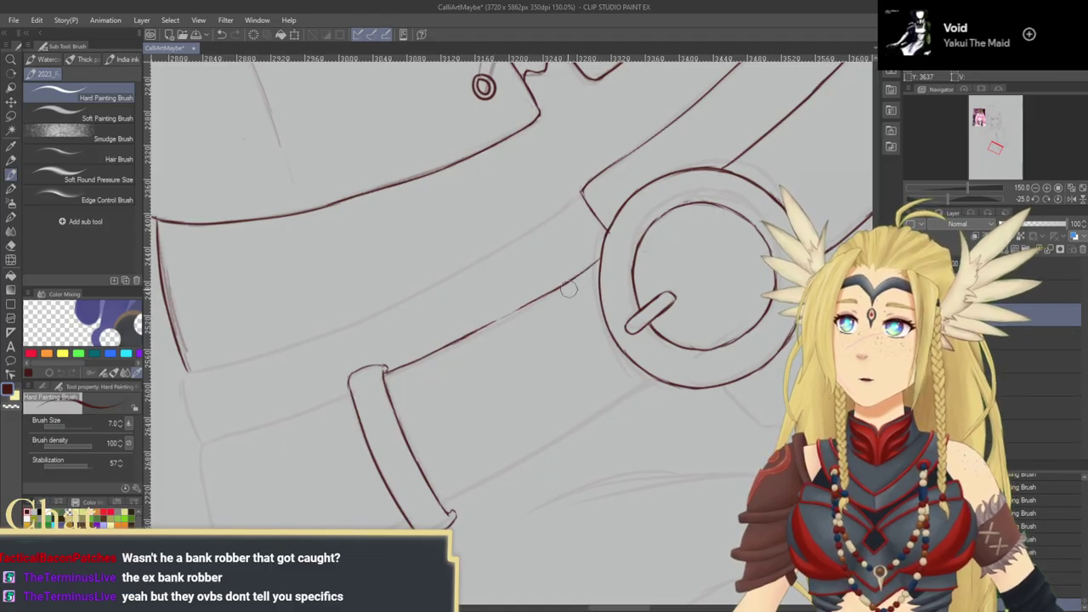
left_click_drag(453, 343, 562, 286)
key("ctrl+z")
key("ctrl+z")
left_click_drag(443, 349, 572, 280)
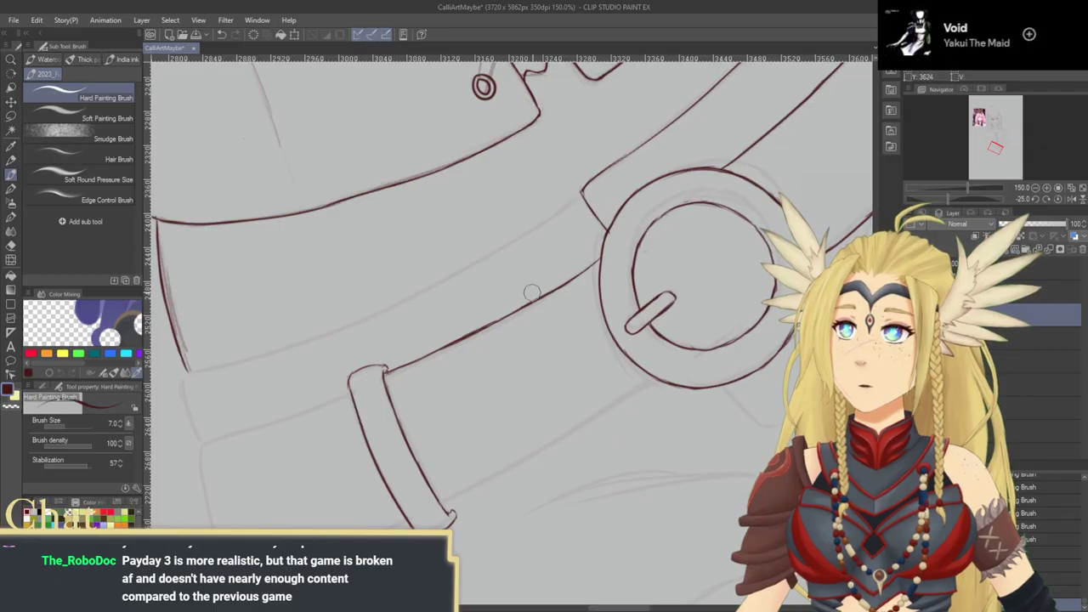
Step: Ink the belt's lower edge from the left belt loop's bottom fold to the underside of the buckle's outer ring
scroll(506, 340, "down", 3)
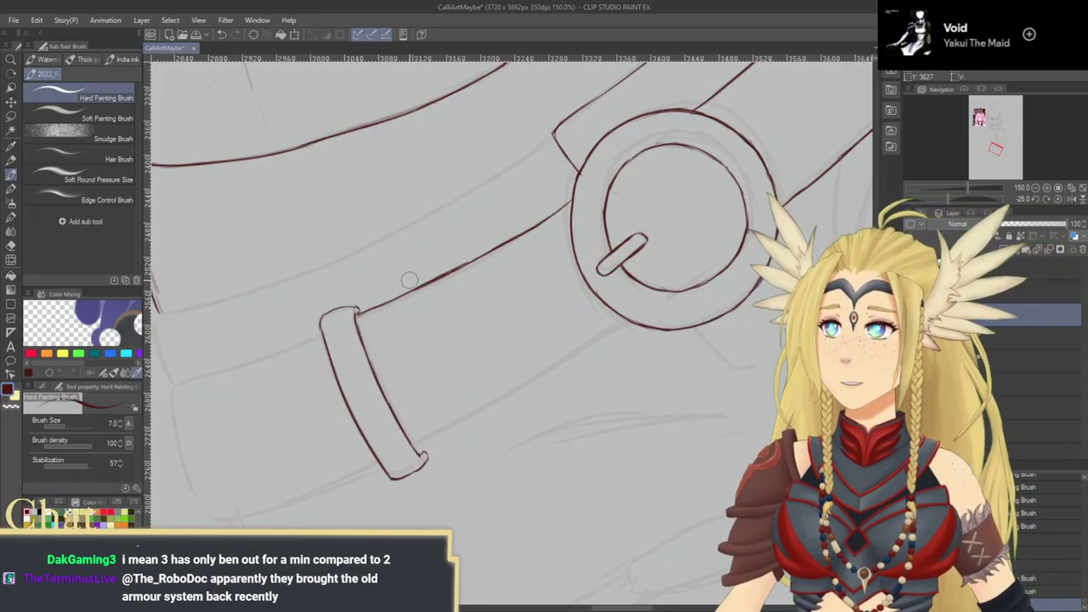
left_click_drag(415, 449, 596, 340)
key("ctrl+z")
left_click_drag(512, 398, 615, 342)
key("ctrl+z")
left_click_drag(529, 391, 639, 326)
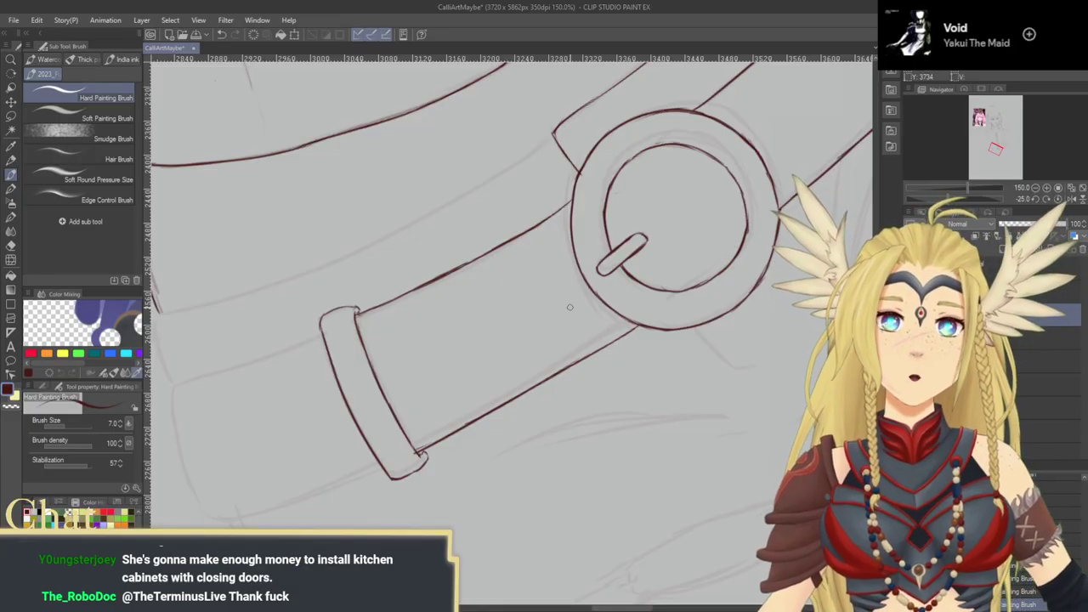
Step: Rotate the canvas to -35° and ink the belt's upper edge from the left loop out past the belt's left end
left_click_drag(570, 398, 811, 371)
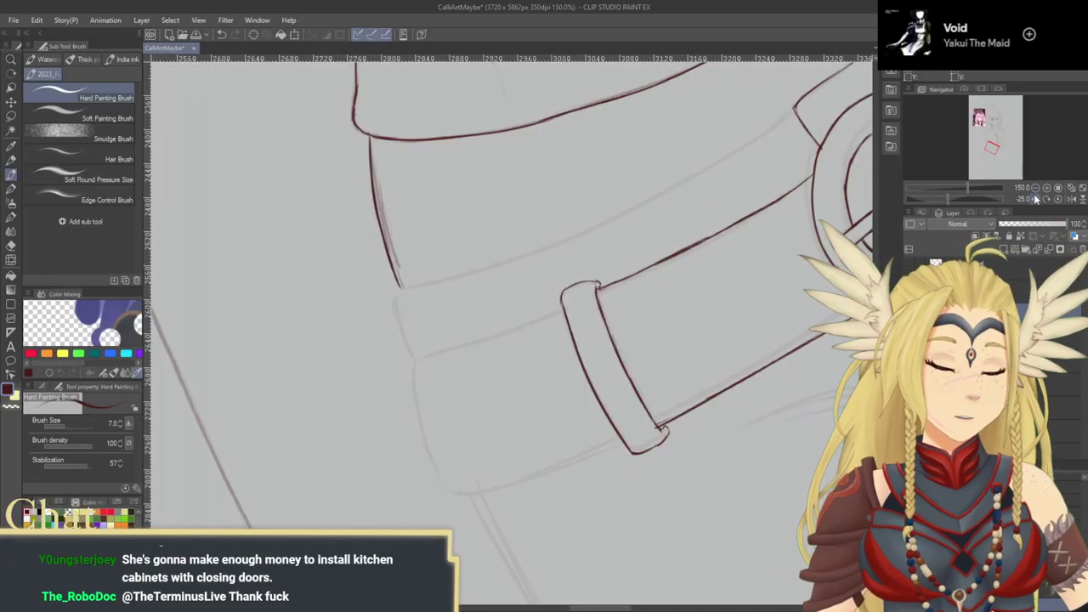
left_click(1035, 200)
left_click_drag(636, 350, 747, 275)
left_click_drag(668, 223, 512, 298)
left_click_drag(582, 324, 535, 313)
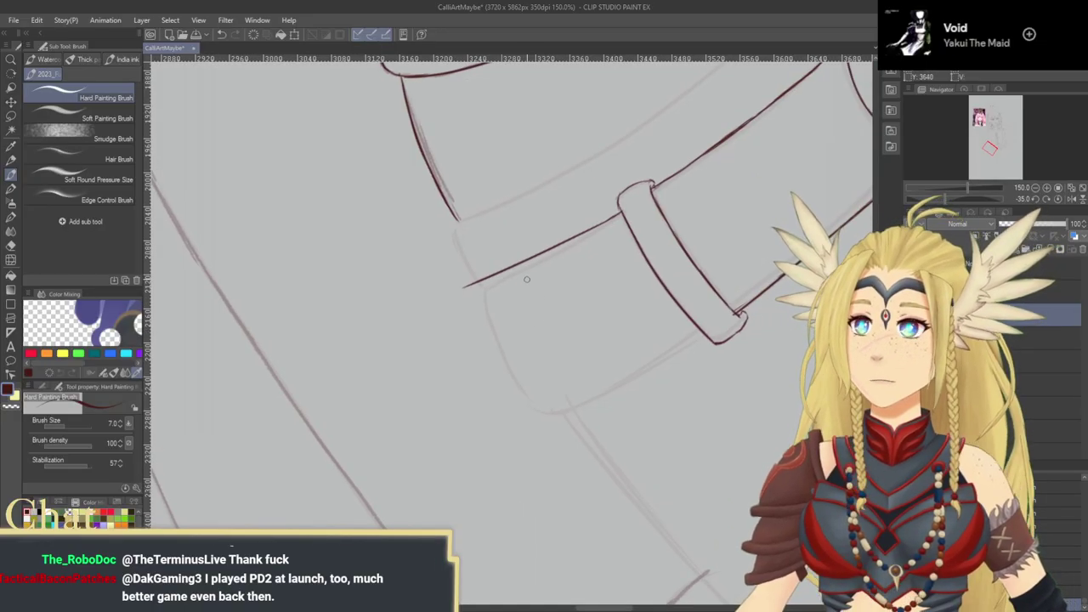
Step: Ink the belt's curved left end and the lower edge connecting it to the left loop's bottom
mouse_move(477, 286)
left_mouse_down()
mouse_move(500, 363)
mouse_move(538, 413)
left_mouse_up()
left_click_drag(586, 352, 571, 334)
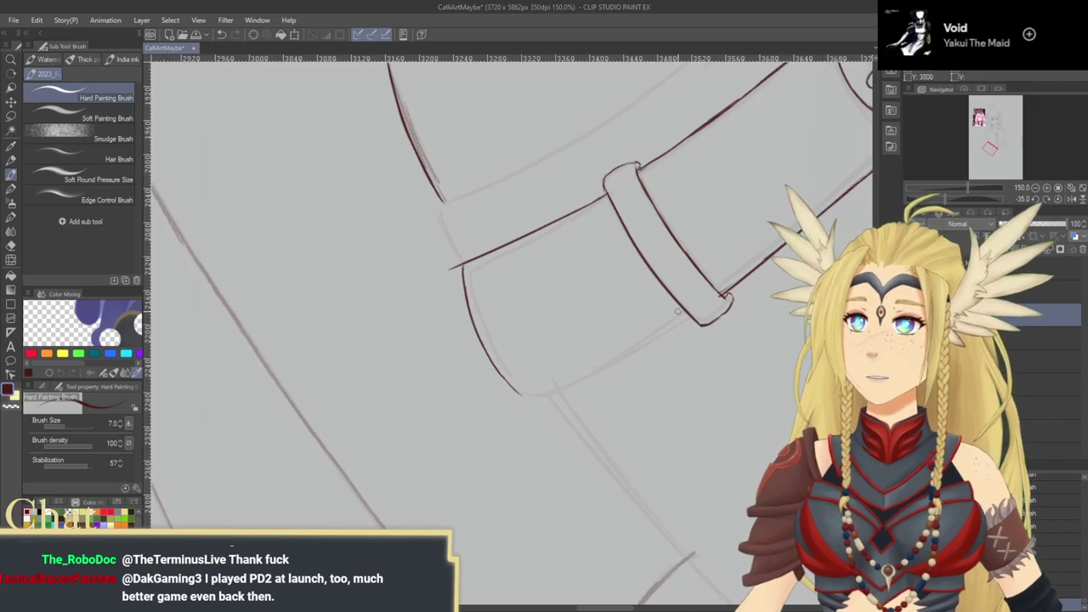
left_click_drag(689, 318, 518, 394)
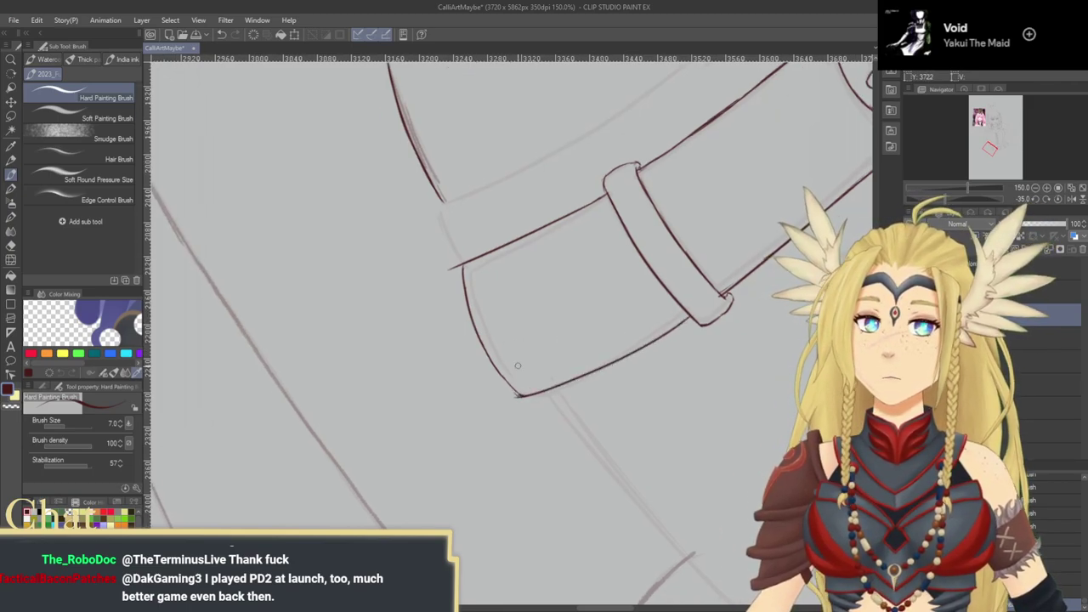
left_click_drag(508, 342, 478, 360)
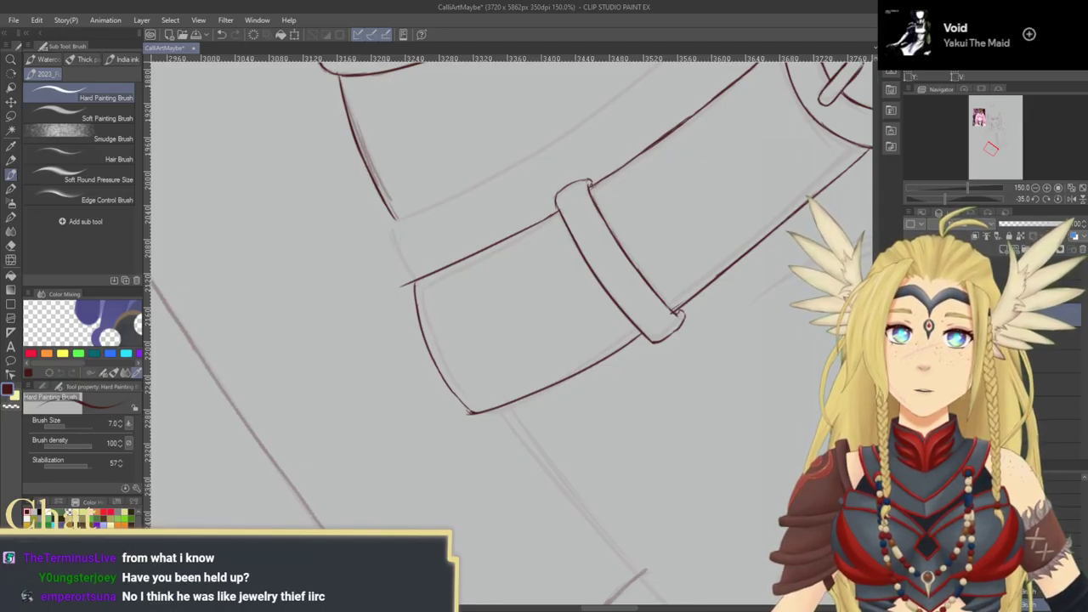
Step: Reset the canvas rotation to 0° and zoom out to 25% to review the whole figure
left_click(1051, 200)
left_click(1035, 189)
left_click(1036, 188)
left_click(1035, 188)
left_click(1036, 188)
left_click(1035, 189)
left_click_drag(736, 342, 713, 478)
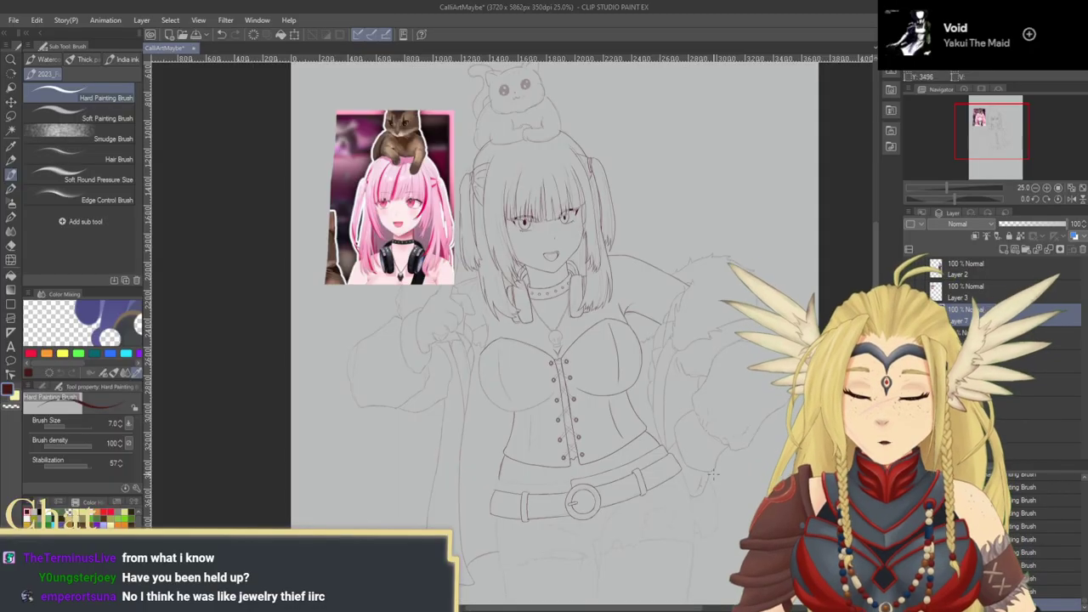
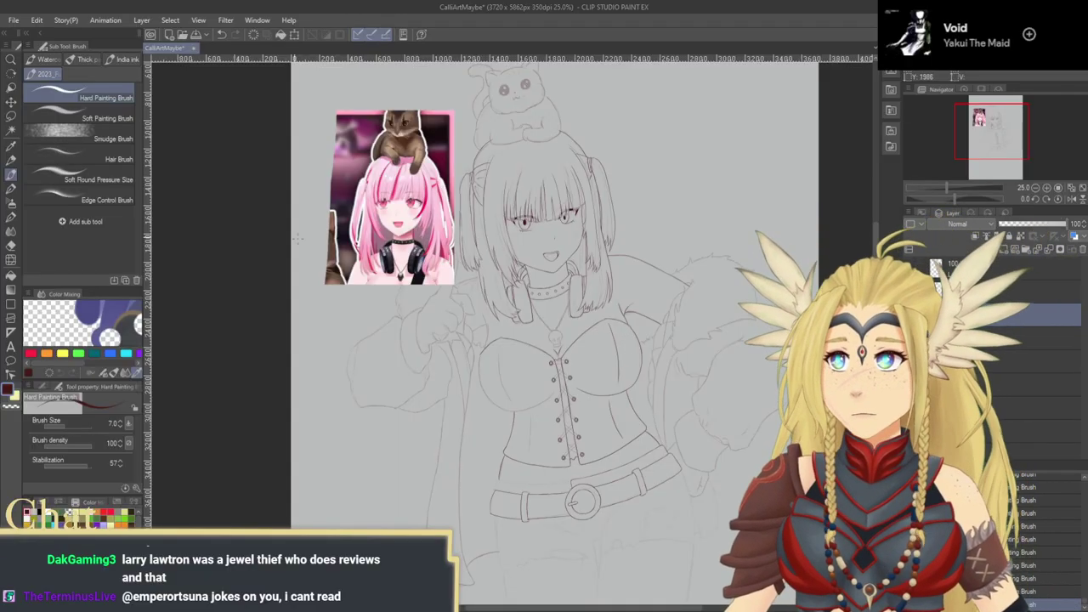
Step: Ink the curved vertical seam on the bodice's left cup and the short vertical seam at the waist below it with the Hard Painting Brush
left_click(12, 61)
left_click_drag(508, 357, 633, 362)
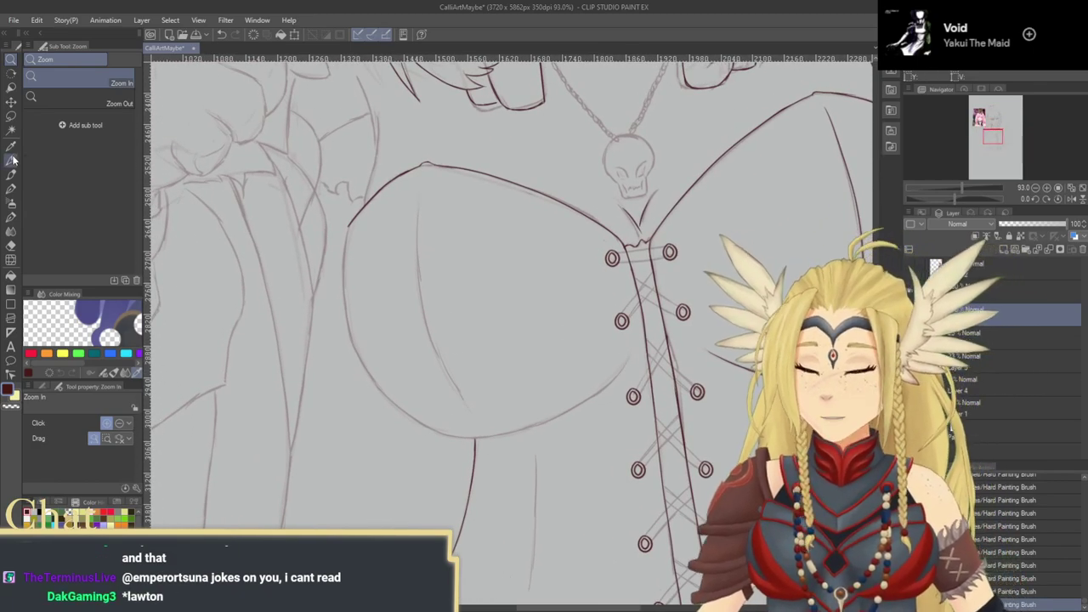
left_click(12, 159)
key("b")
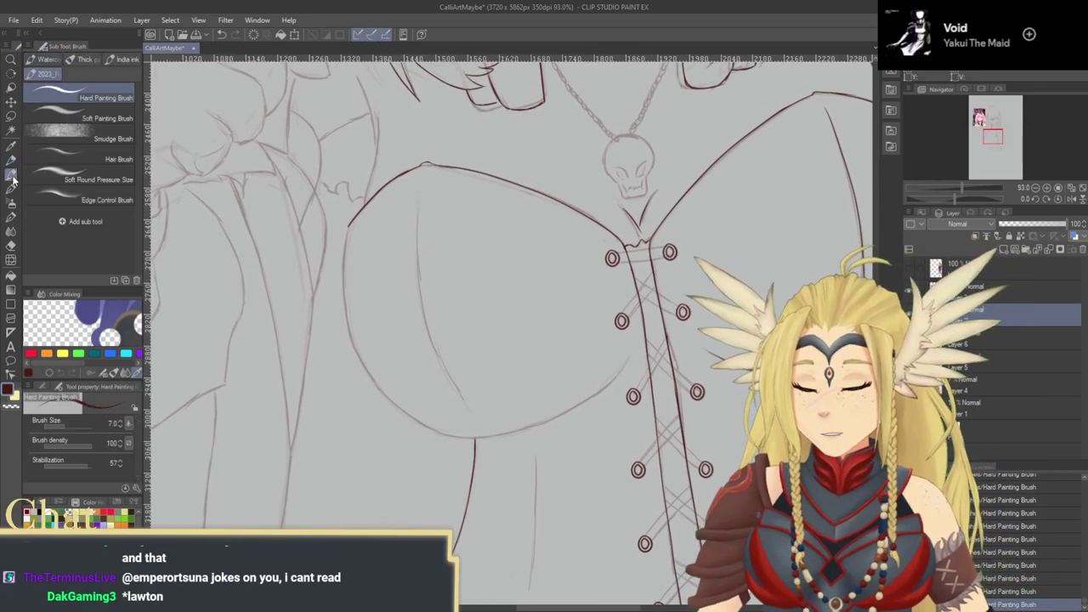
left_click_drag(419, 194, 422, 313)
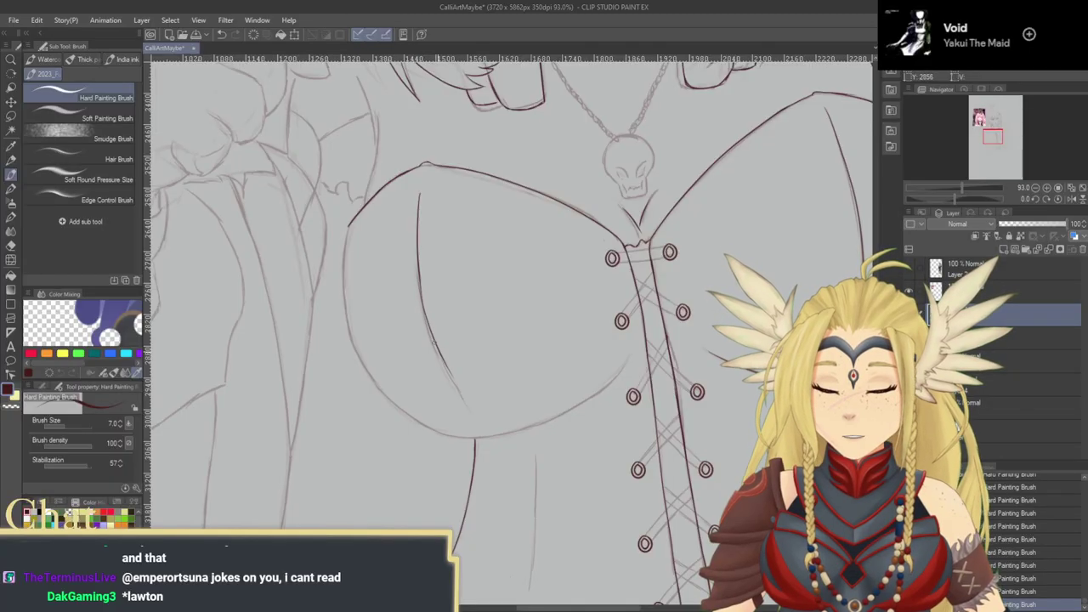
key("ctrl+z")
key("ctrl+z")
key("ctrl+z")
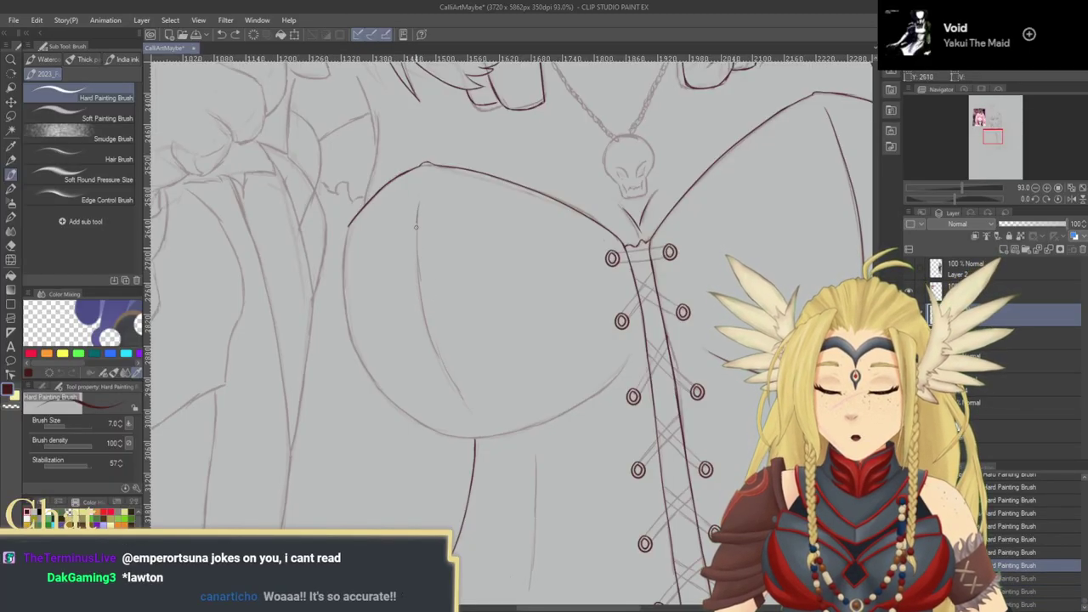
key("ctrl+z")
key("ctrl+z")
left_click_drag(424, 330, 464, 397)
left_click_drag(554, 437, 491, 345)
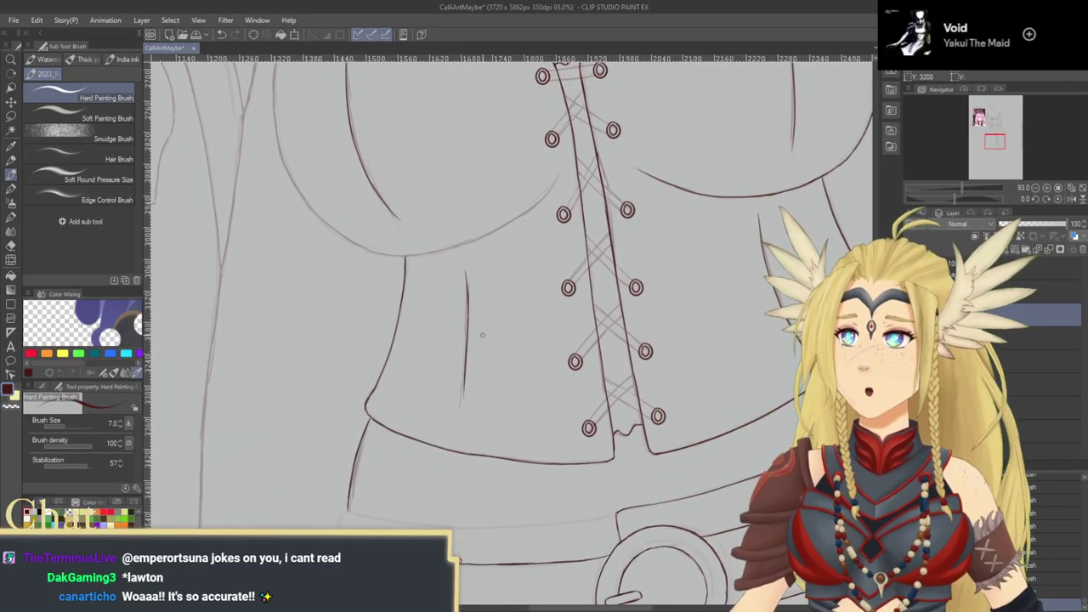
scroll(461, 280, "up", 1)
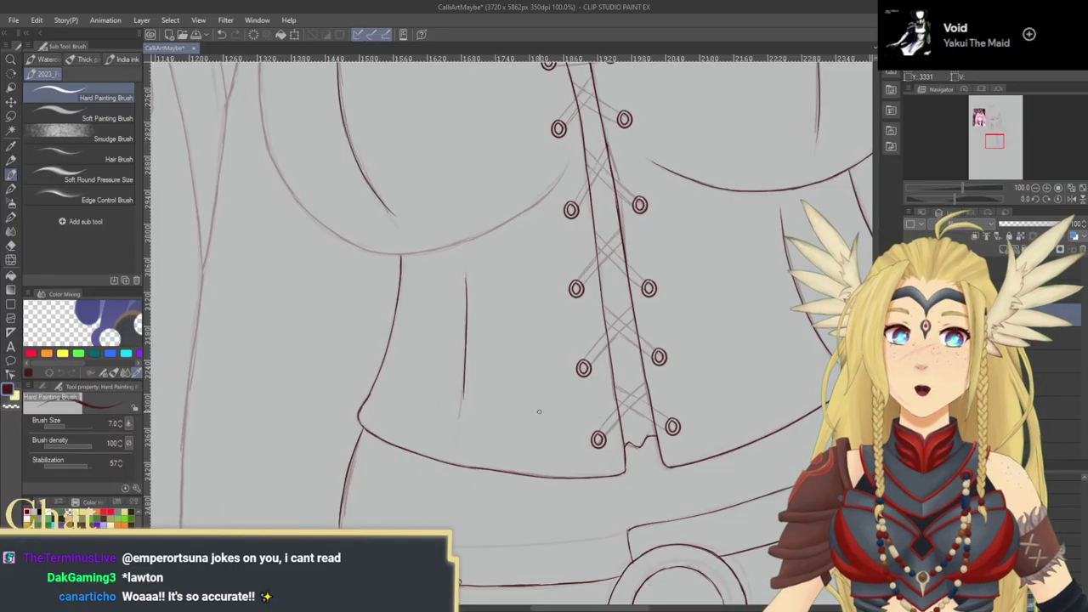
Step: Zoom out to 33.3% and toggle the active line-art layer's visibility to check the bodice and belt
left_click(1035, 189)
left_click(1035, 188)
left_click(1036, 189)
left_click_drag(704, 278, 744, 453)
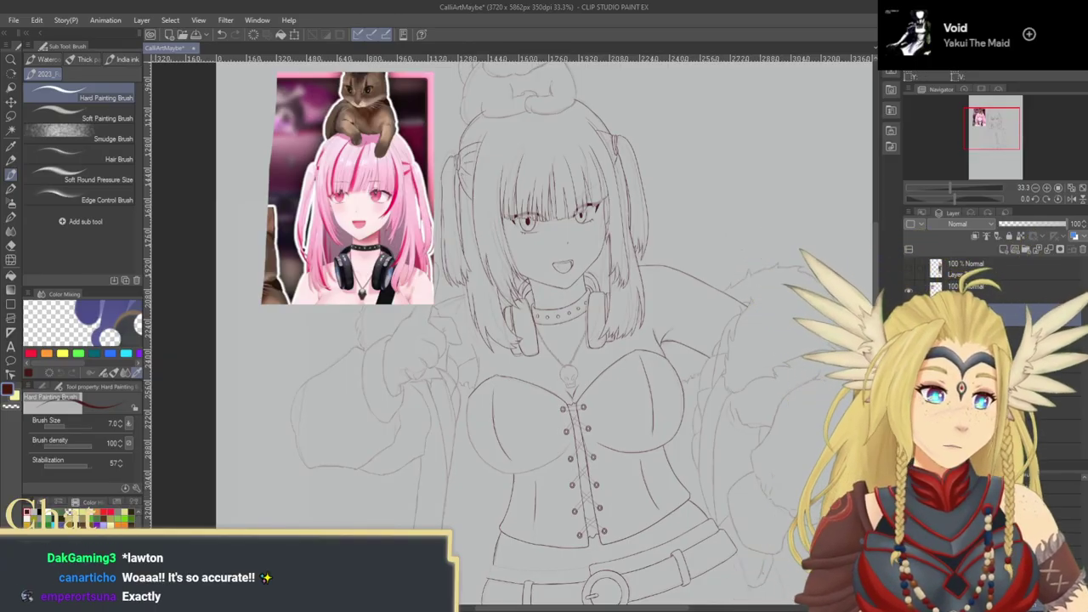
left_click(909, 313)
left_click(909, 314)
left_click_drag(727, 513, 655, 358)
Step: Rotate the canvas to -15° and ink the short left side of the waistband strip directly above the belt
left_click(11, 60)
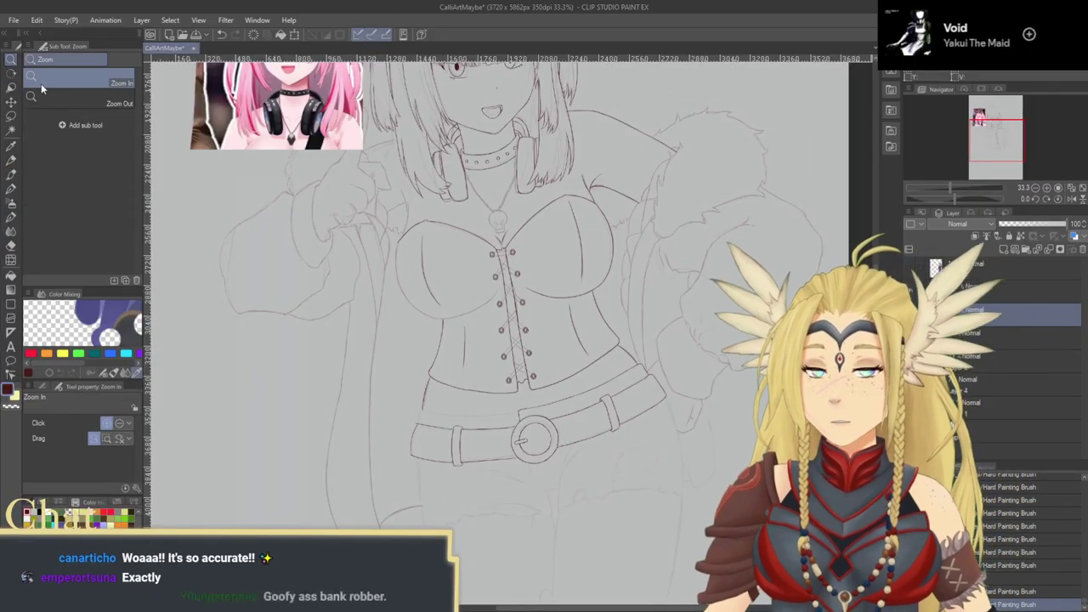
mouse_move(464, 388)
left_mouse_down()
mouse_move(500, 396)
mouse_move(519, 430)
mouse_move(508, 339)
left_mouse_up()
left_click_drag(487, 374, 571, 353)
left_click_drag(635, 341, 570, 362)
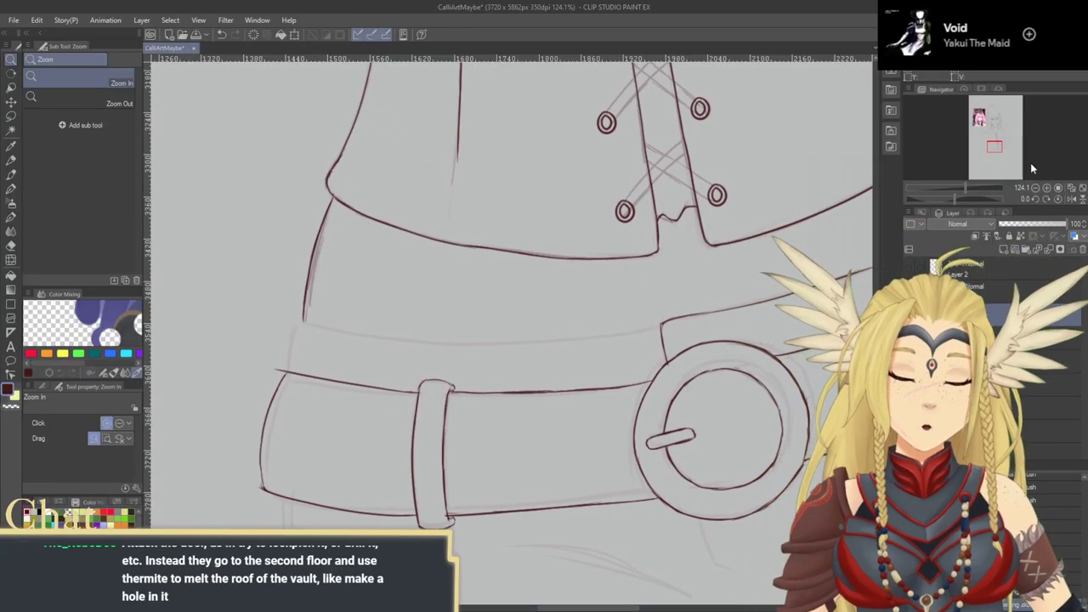
left_click(1037, 199)
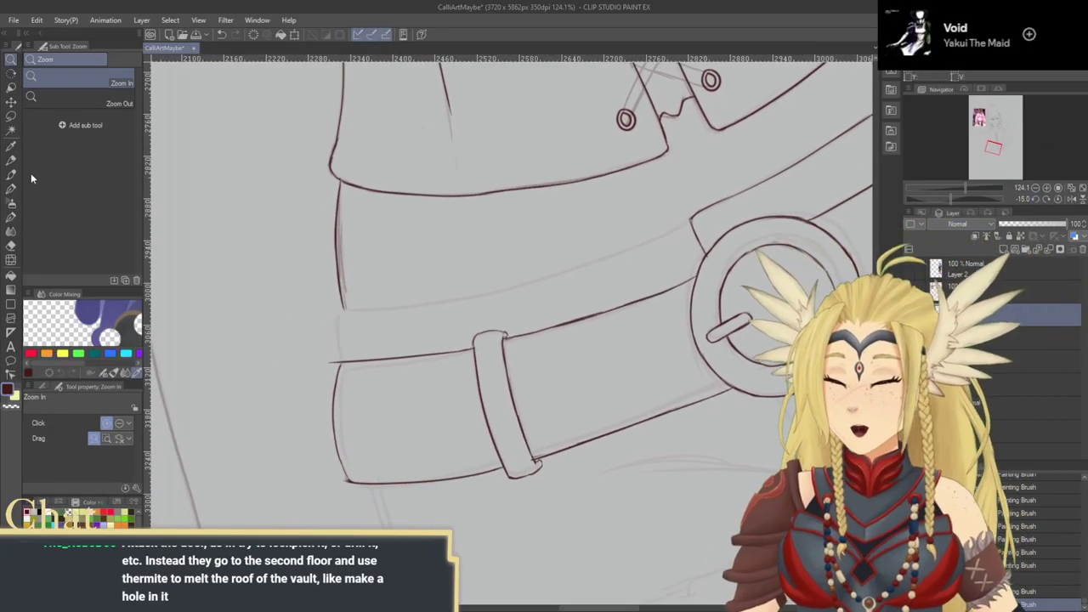
left_click(12, 176)
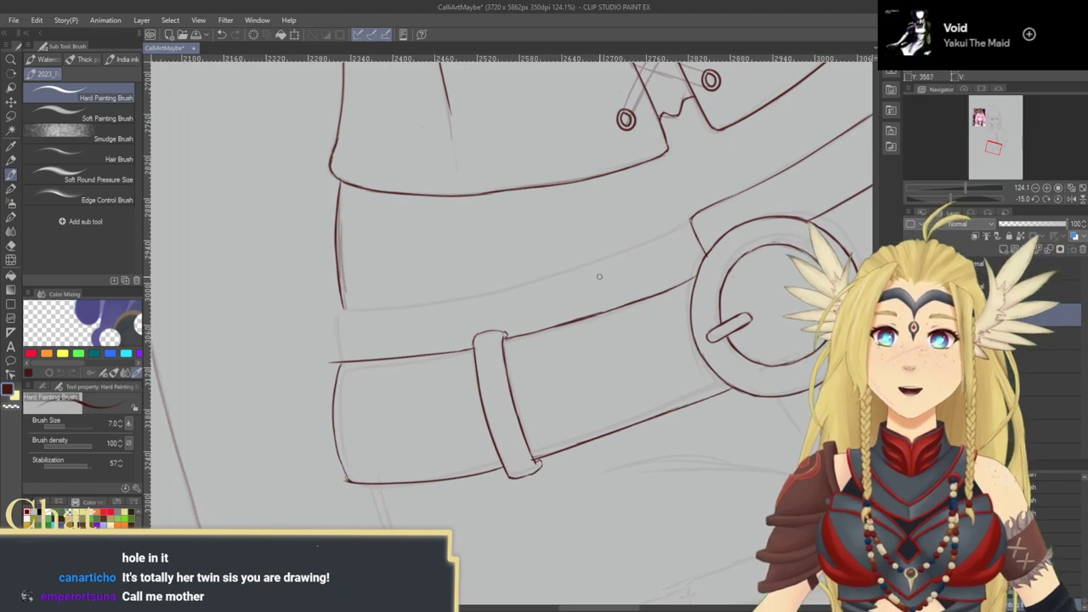
left_click_drag(425, 314, 485, 299)
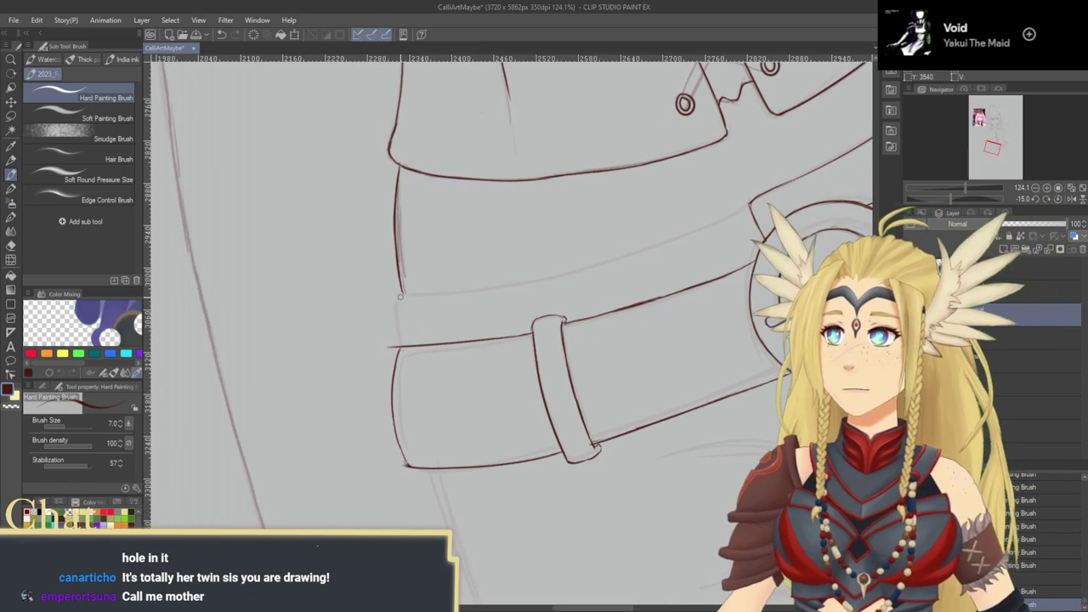
left_click_drag(399, 296, 400, 344)
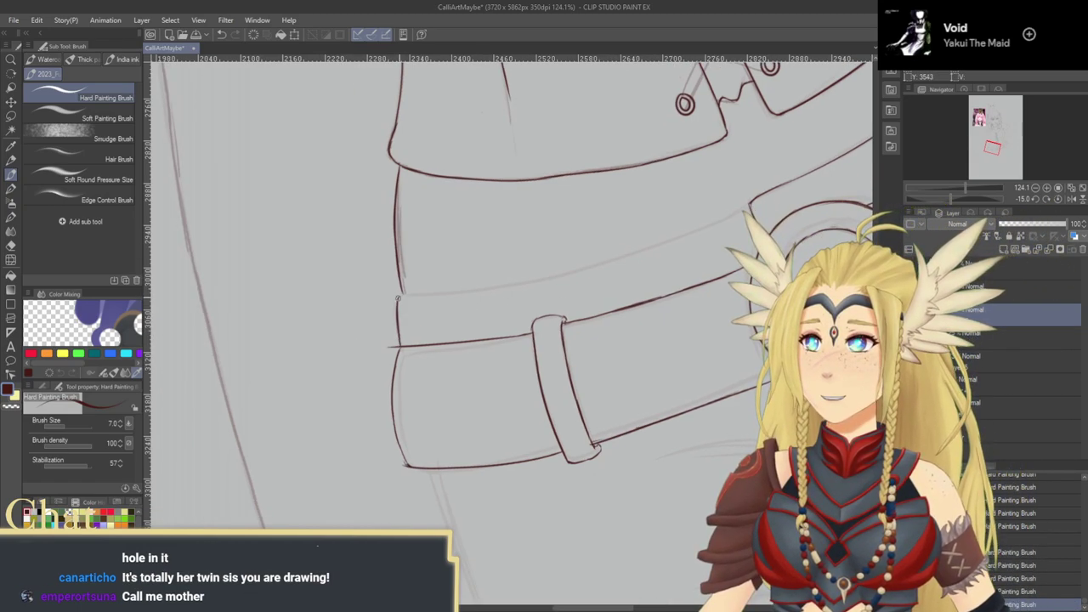
Step: Rotate the canvas to -25° and ink the waistband strip's upper edge from its left corner toward the buckle
left_click_drag(500, 297, 332, 321)
left_click(1036, 200)
left_click(1036, 200)
left_click_drag(369, 370, 492, 305)
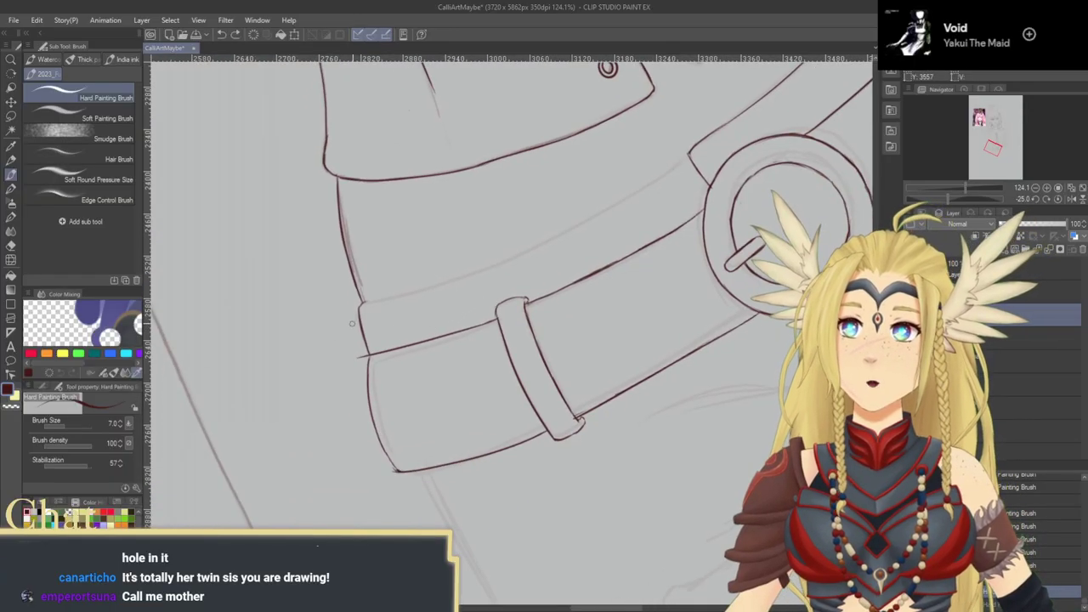
mouse_move(389, 297)
left_mouse_down()
mouse_move(347, 322)
mouse_move(587, 223)
left_mouse_up()
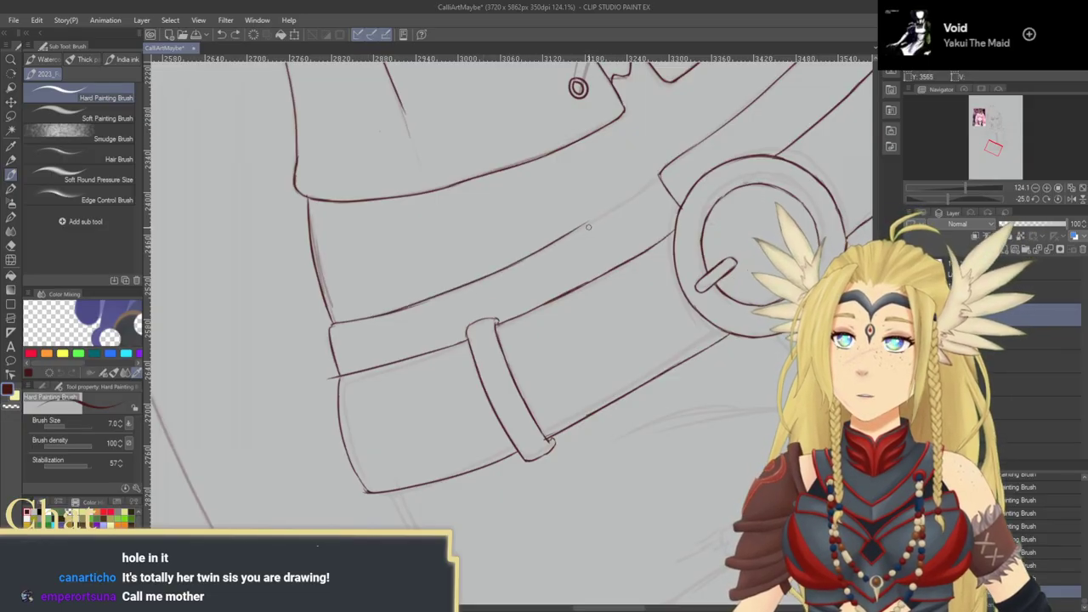
Step: Redo the waistband strip's upper edge above the left loop and extend it to the pointed corner beside the buckle
mouse_move(359, 324)
left_mouse_down()
mouse_move(343, 347)
mouse_move(523, 272)
left_mouse_up()
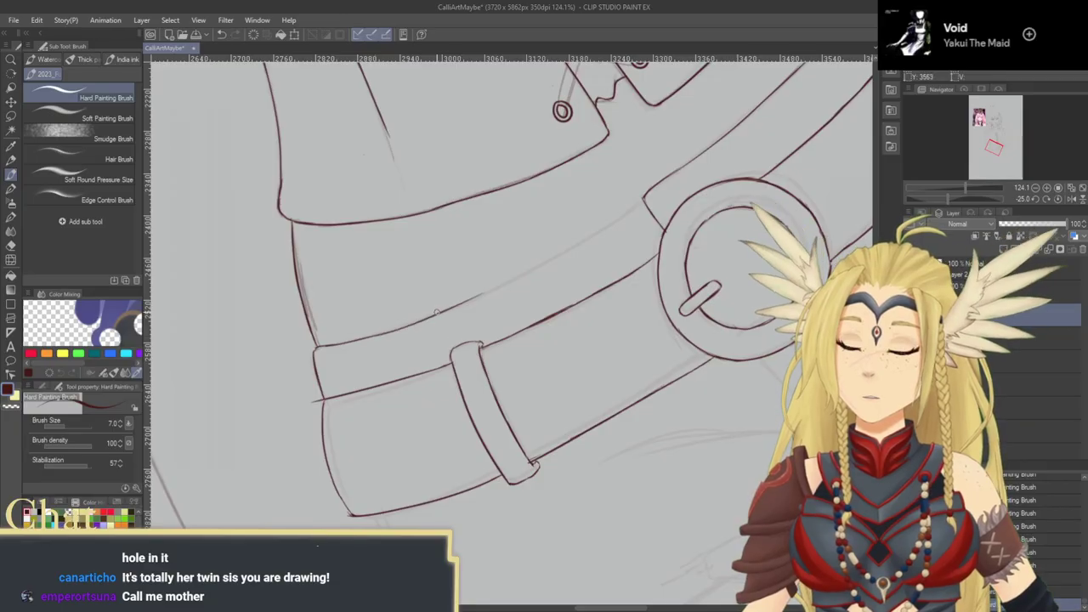
key("ctrl+z")
left_click_drag(387, 334, 475, 301)
left_click_drag(421, 323, 474, 301)
left_click_drag(378, 337, 513, 285)
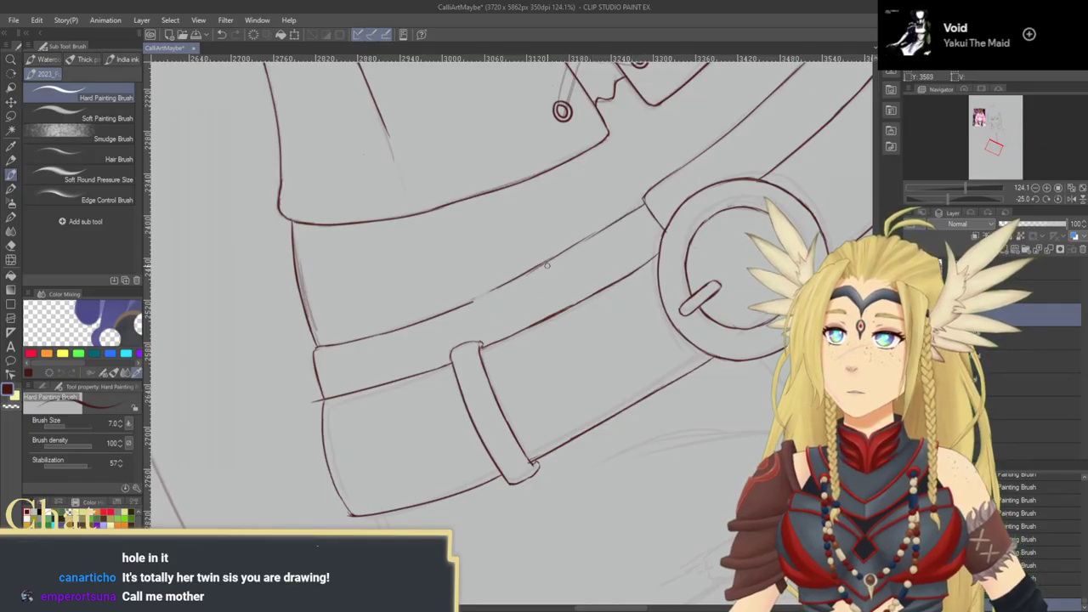
left_click_drag(582, 283, 561, 281)
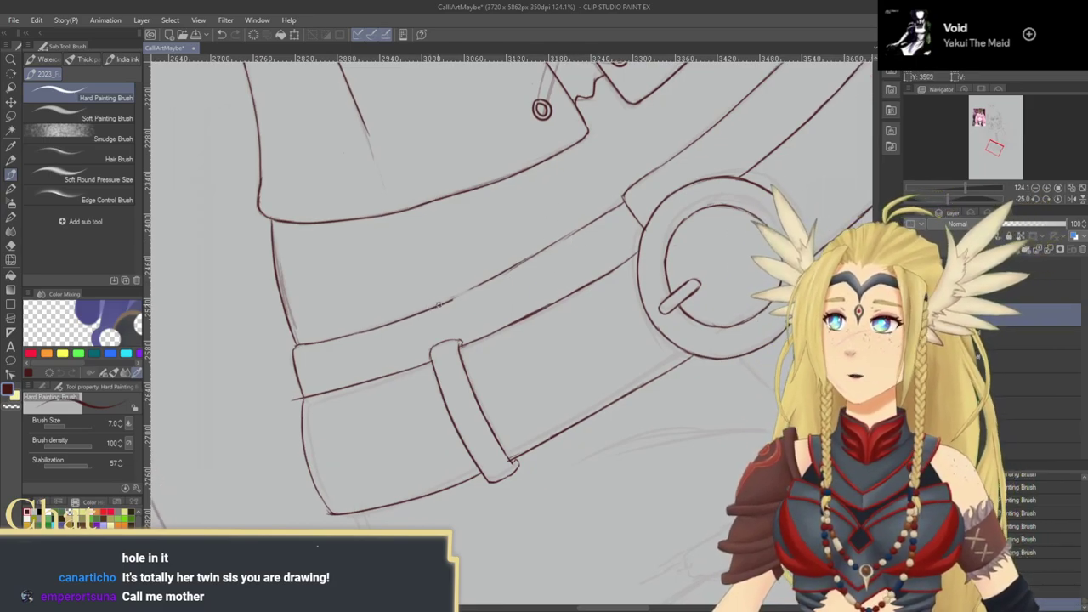
Step: Smooth and even out the middle of the waistband strip's upper edge between the left loop and the buckle
scroll(473, 291, "up", 1)
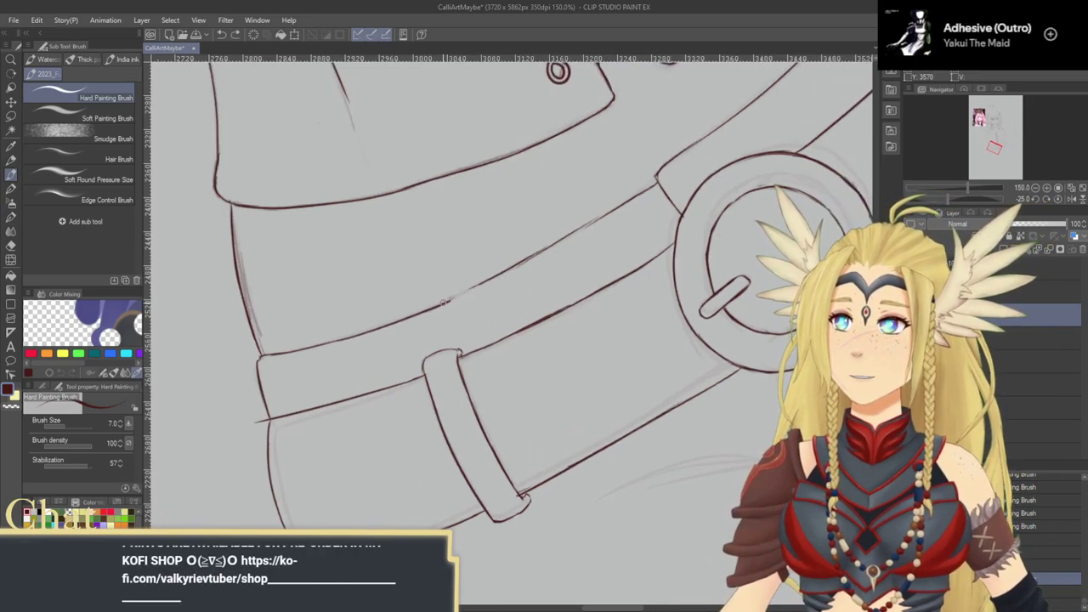
left_click_drag(553, 247, 511, 261)
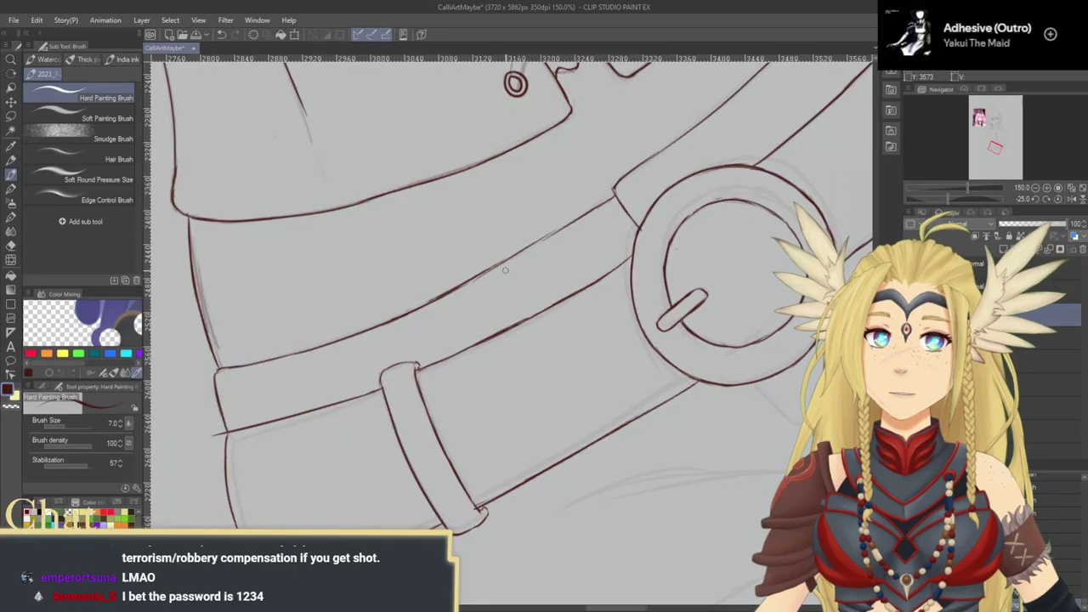
left_click_drag(505, 271, 486, 295)
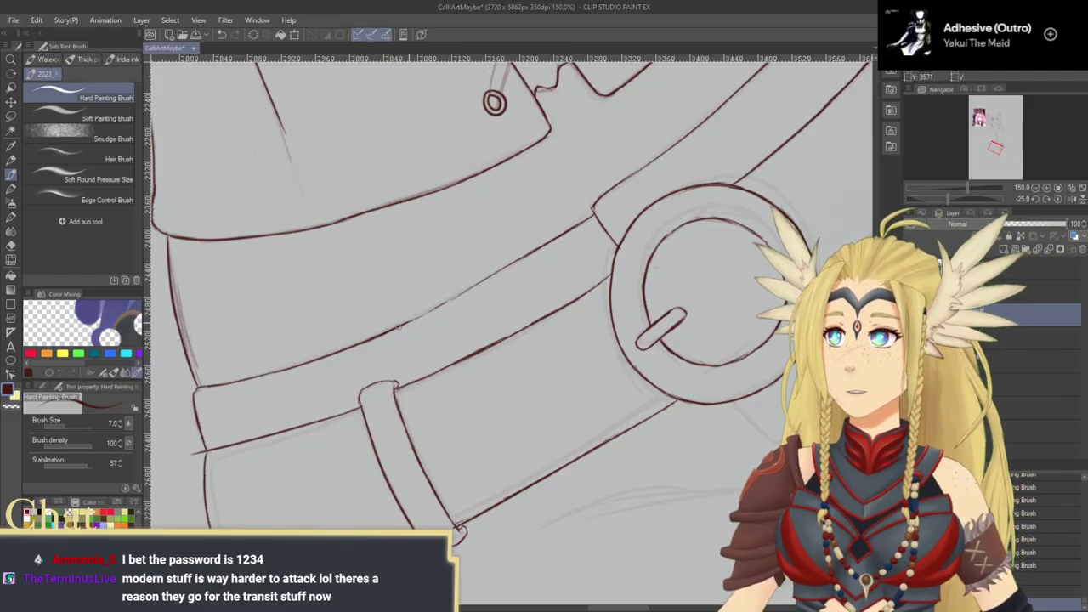
left_click_drag(416, 319, 540, 247)
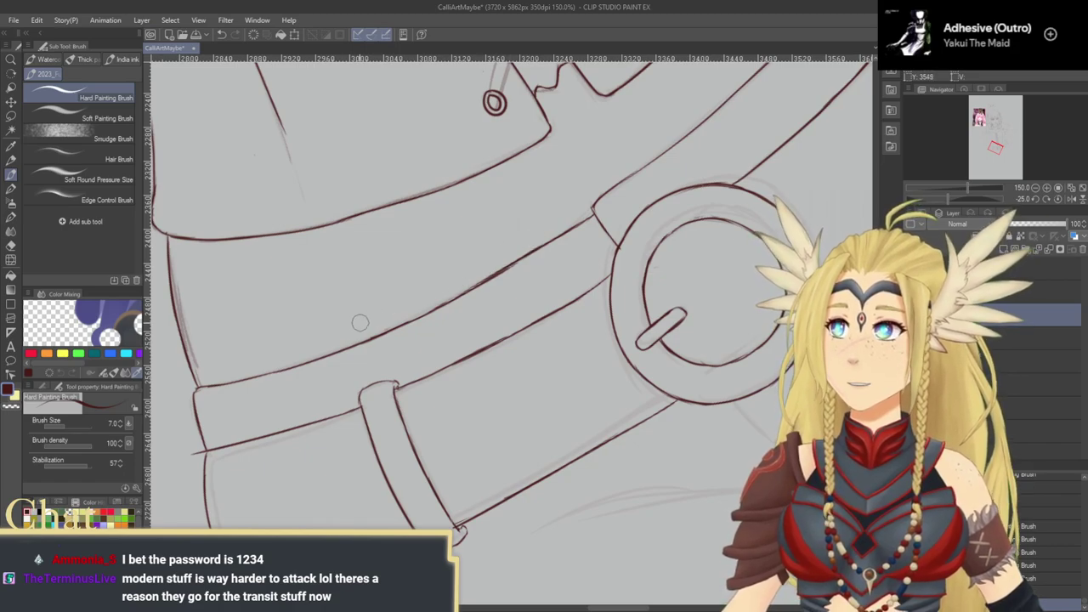
left_click_drag(363, 324, 467, 274)
left_click_drag(466, 317, 313, 378)
left_click_drag(470, 362, 385, 385)
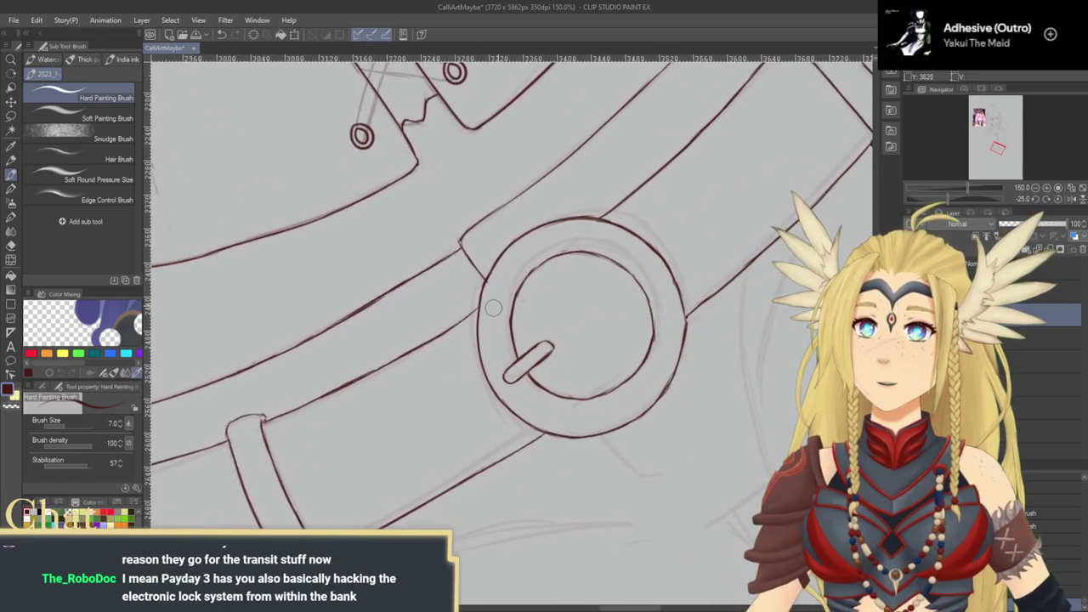
Step: Reset the canvas rotation and zoom out to 50% to review the belt, bodice and jacket area
left_click(1058, 200)
left_click(1036, 189)
left_click(1036, 188)
left_click(1035, 189)
left_click_drag(550, 363, 547, 286)
left_click_drag(658, 231, 656, 326)
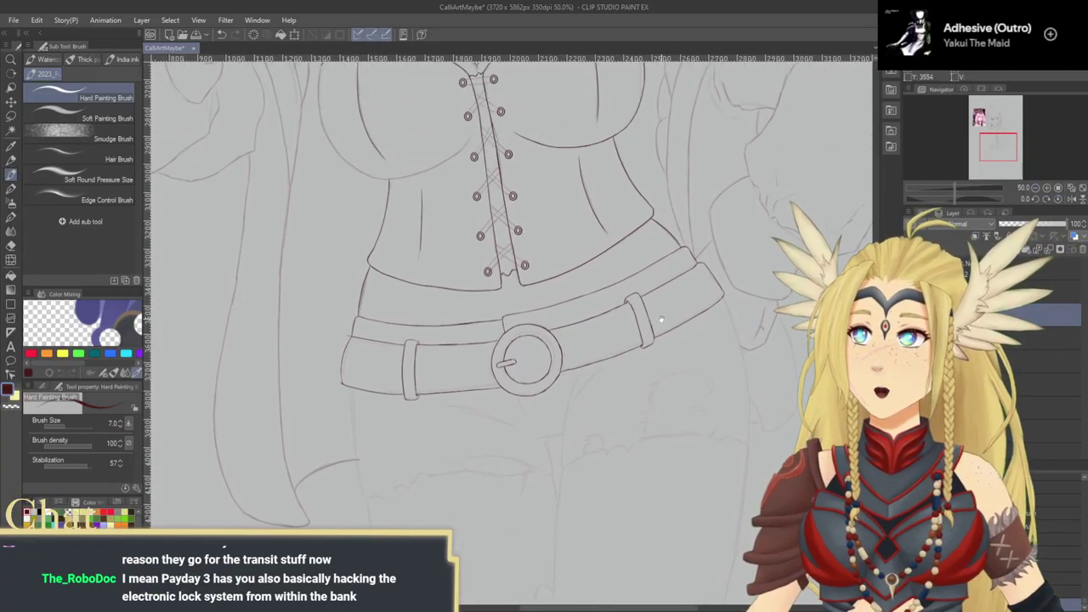
scroll(661, 319, "up", 5)
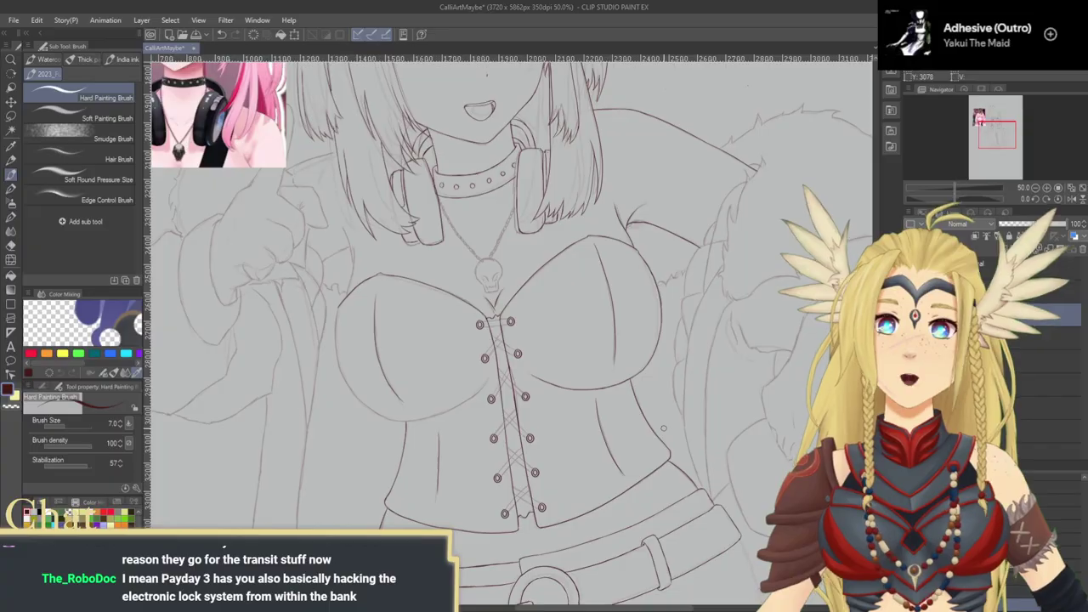
scroll(663, 427, "right", 6)
left_click_drag(501, 373, 457, 375)
Step: Ink the jacket's inner edge from the fur trim at the right shoulder down past the sleeve opening
left_click(13, 62)
left_click_drag(494, 306, 547, 368)
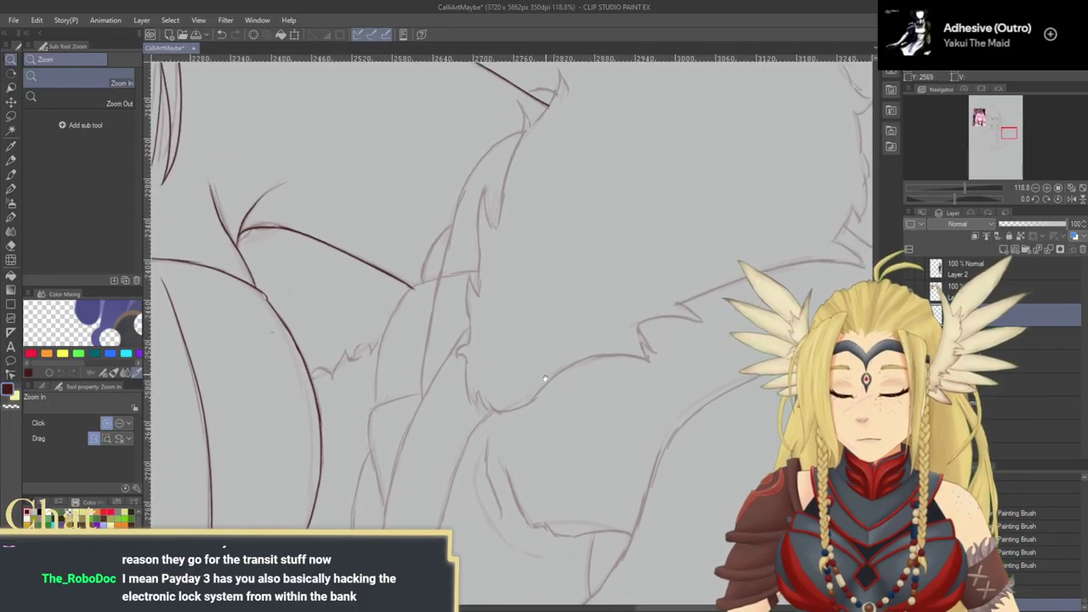
scroll(547, 368, "up", 2)
key("b")
mouse_move(548, 182)
left_mouse_down()
mouse_move(579, 151)
mouse_move(527, 145)
mouse_move(483, 208)
left_mouse_up()
key("ctrl+z")
key("ctrl+z")
mouse_move(556, 129)
left_mouse_down()
mouse_move(500, 168)
mouse_move(537, 134)
mouse_move(475, 250)
mouse_move(495, 184)
mouse_move(470, 279)
mouse_move(479, 219)
mouse_move(454, 386)
left_mouse_up()
key("ctrl+z")
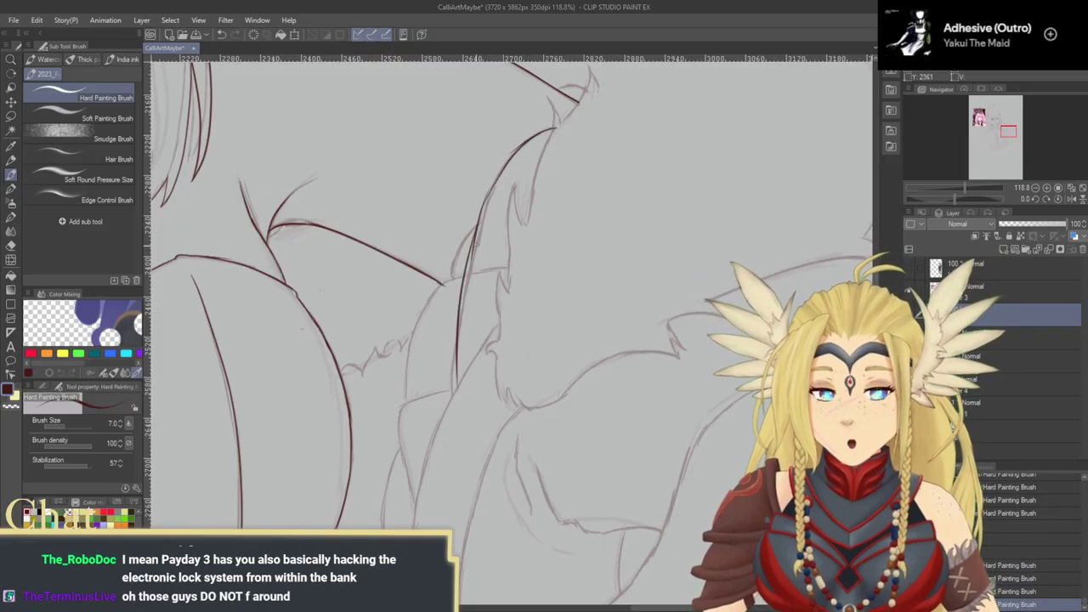
Step: Thicken the upper curve of the jacket's inner edge just below the fur trim
left_click_drag(515, 152, 483, 214)
key("ctrl+z")
mouse_move(524, 141)
left_mouse_down()
mouse_move(493, 186)
mouse_move(467, 272)
left_mouse_up()
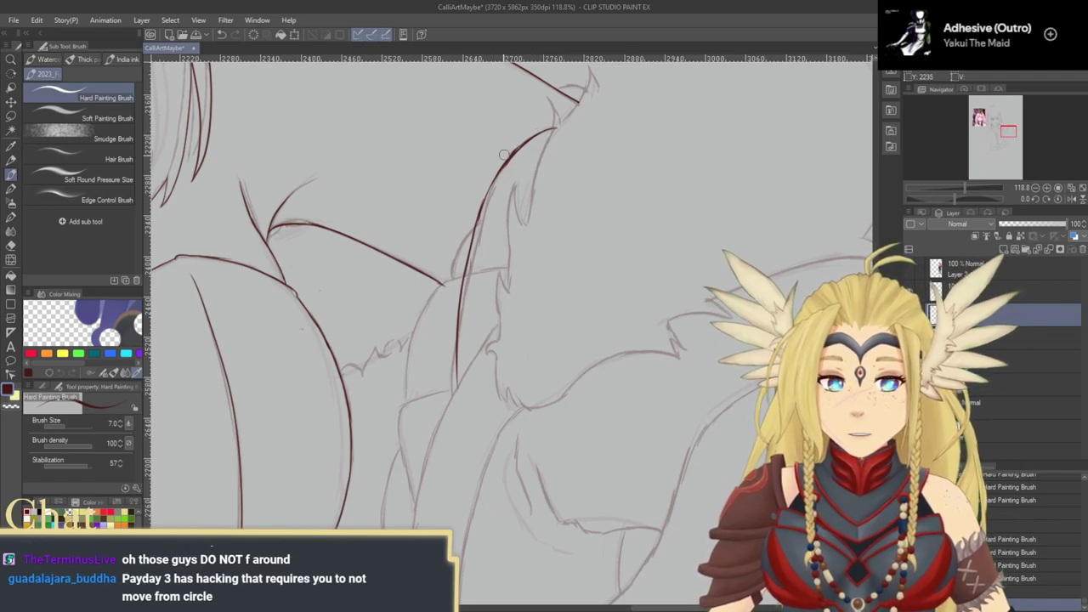
Step: Ink the short seam from the end of the shoulder line across the jacket's inner edge to the fur trim
left_click_drag(569, 203, 596, 237)
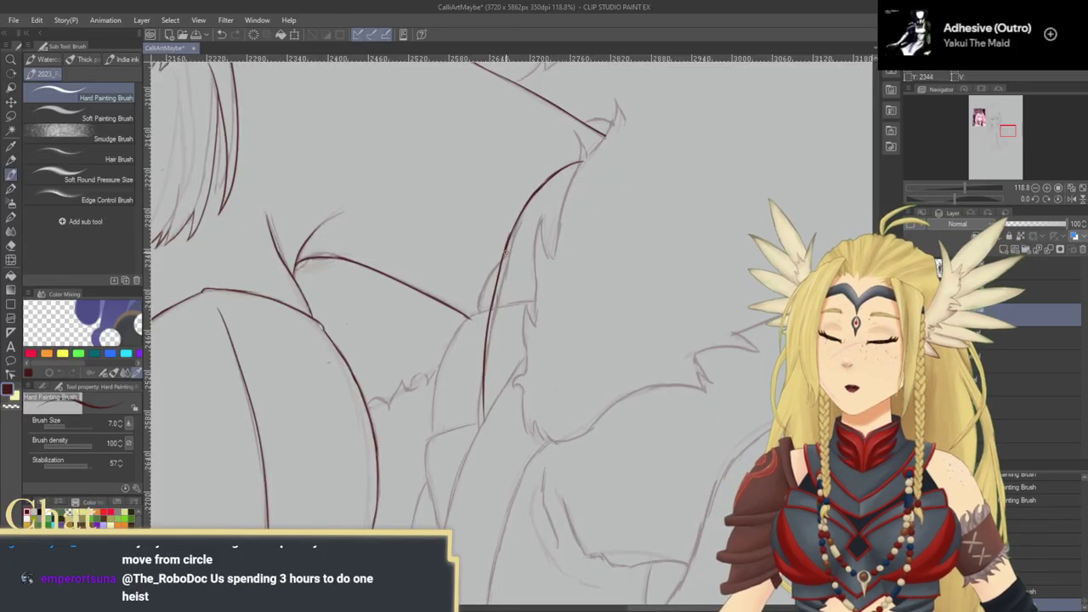
left_click_drag(488, 332, 521, 259)
left_click_drag(572, 227, 502, 246)
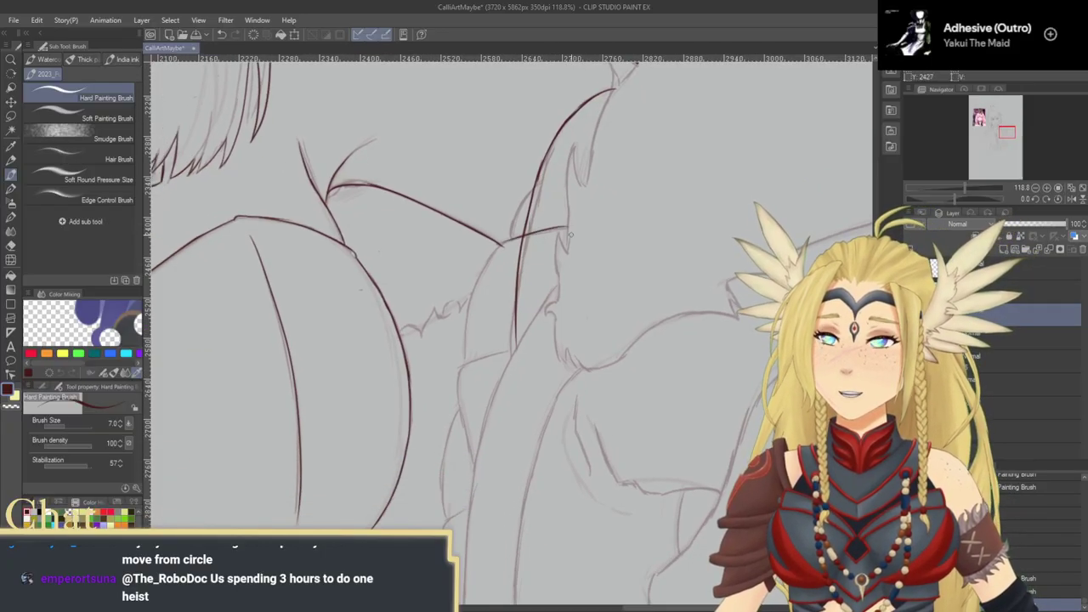
key("ctrl+z")
mouse_move(571, 228)
left_mouse_down()
mouse_move(493, 248)
mouse_move(466, 349)
left_mouse_up()
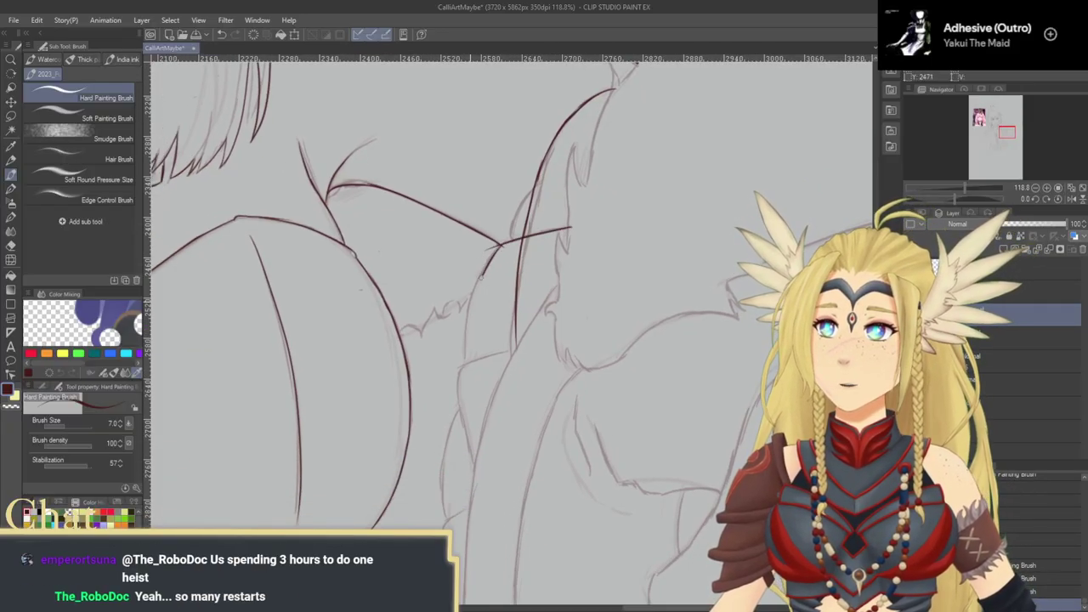
Step: Ink the curved edge running down from the shoulder seam junction to the first sleeve fold and even out its thickness
key("ctrl+z")
left_click_drag(501, 245, 477, 301)
key("ctrl+z")
mouse_move(499, 247)
left_mouse_down()
mouse_move(469, 316)
mouse_move(465, 362)
left_mouse_up()
left_click_drag(471, 295, 466, 334)
left_click_drag(485, 266, 470, 310)
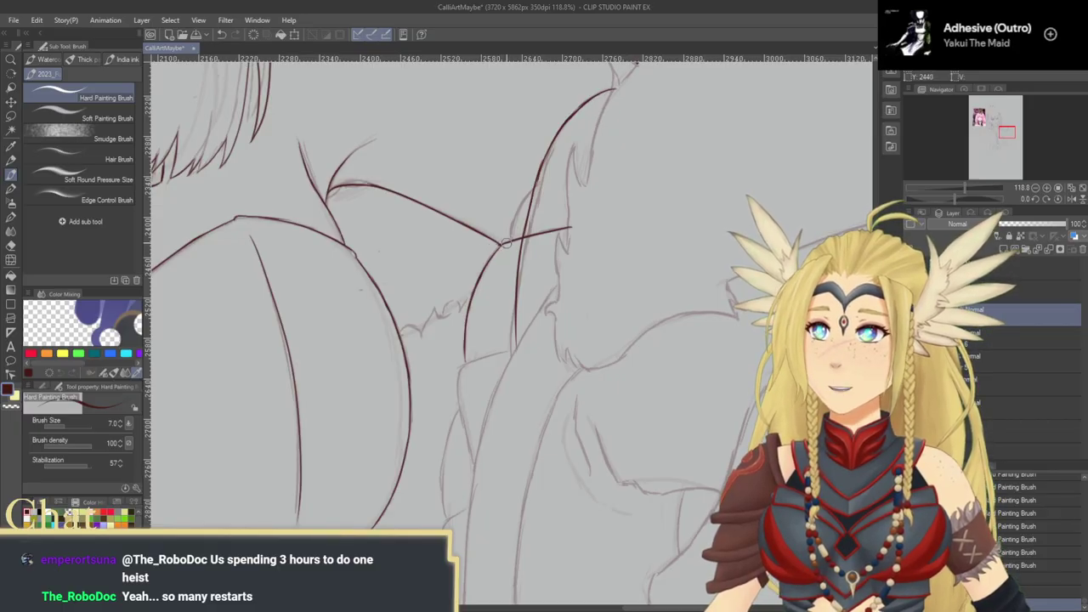
Step: Ink the upper edge and outer side of the first sleeve fold beneath the curved shoulder edge
left_click_drag(502, 336, 457, 330)
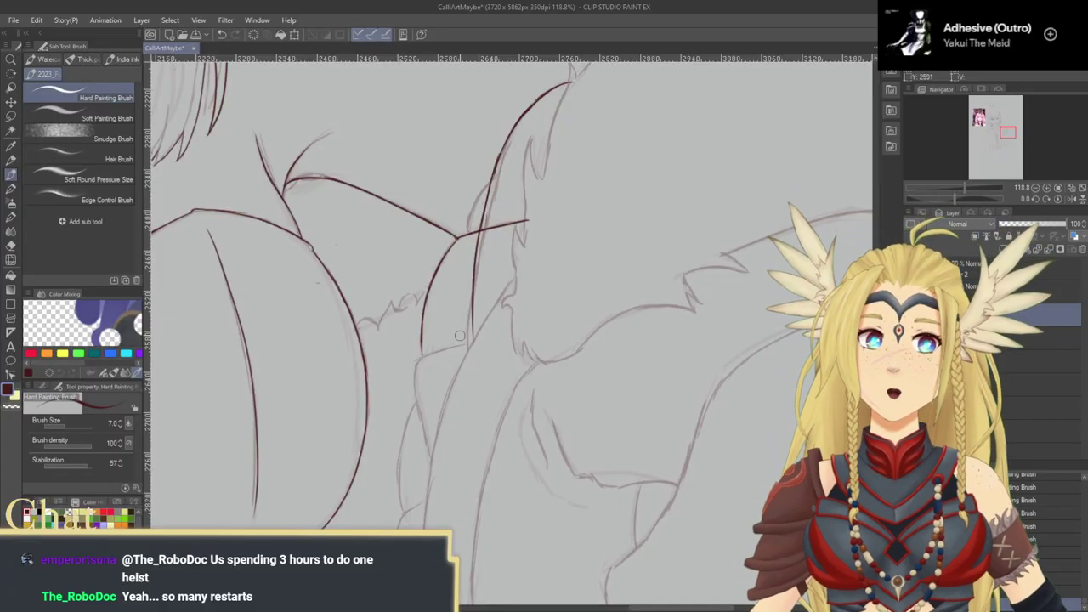
left_click_drag(480, 311, 547, 268)
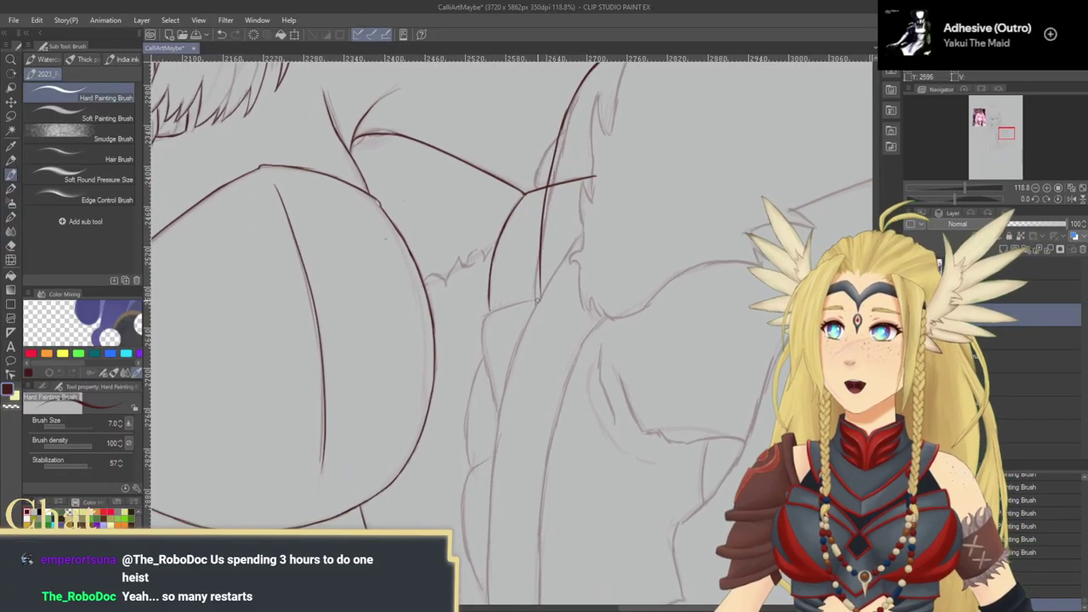
left_click_drag(483, 318, 545, 298)
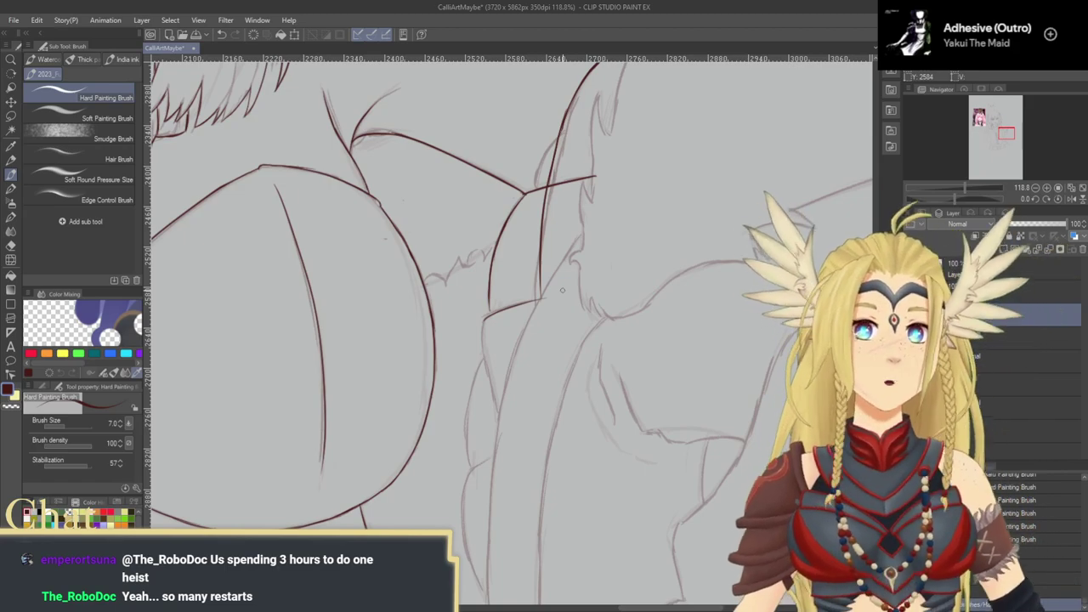
left_click_drag(562, 291, 609, 218)
left_click_drag(528, 242, 544, 337)
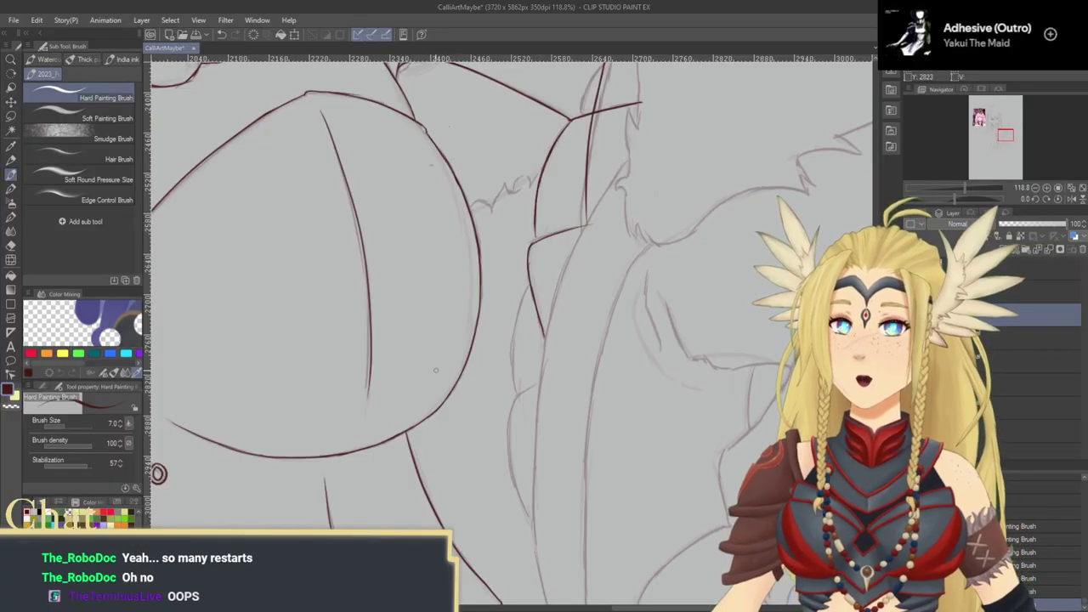
Step: Ink the two scalloped sleeve folds below the first one, following the sketch beside the bodice
left_click_drag(433, 393, 470, 343)
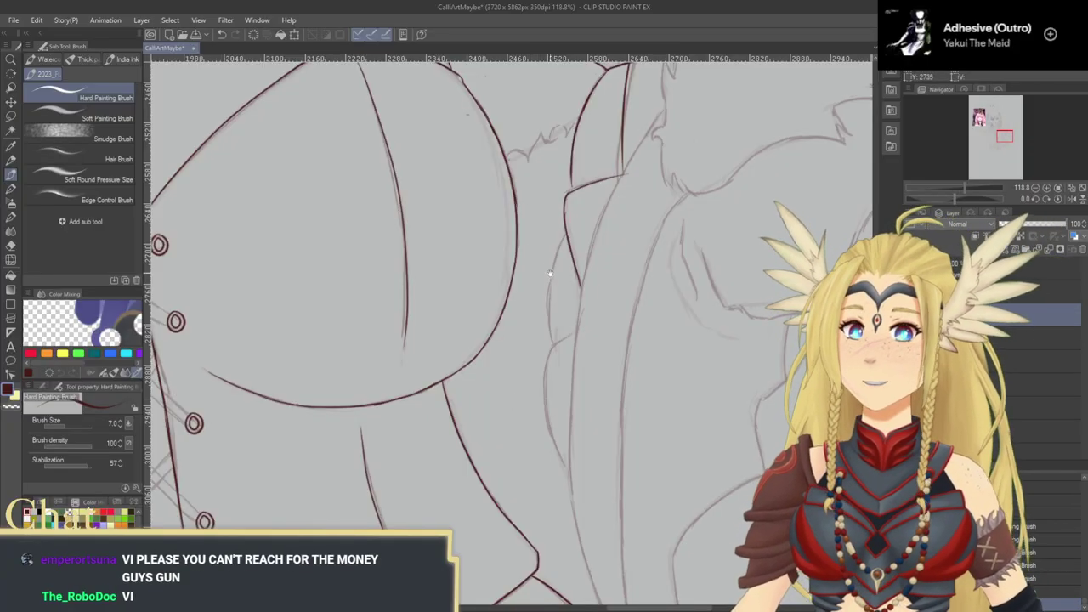
left_click_drag(549, 271, 590, 247)
mouse_move(607, 209)
left_mouse_down()
mouse_move(595, 322)
mouse_move(615, 290)
mouse_move(618, 306)
mouse_move(596, 317)
mouse_move(586, 340)
mouse_move(595, 326)
mouse_move(586, 397)
mouse_move(584, 366)
mouse_move(610, 444)
left_mouse_up()
left_click_drag(597, 367, 503, 521)
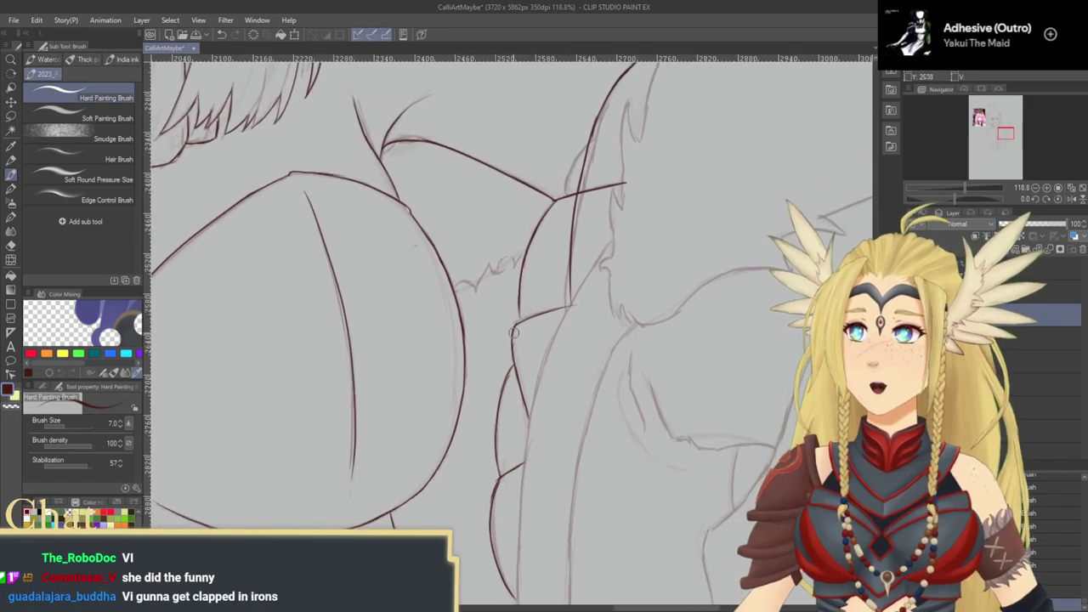
left_click_drag(545, 427, 544, 396)
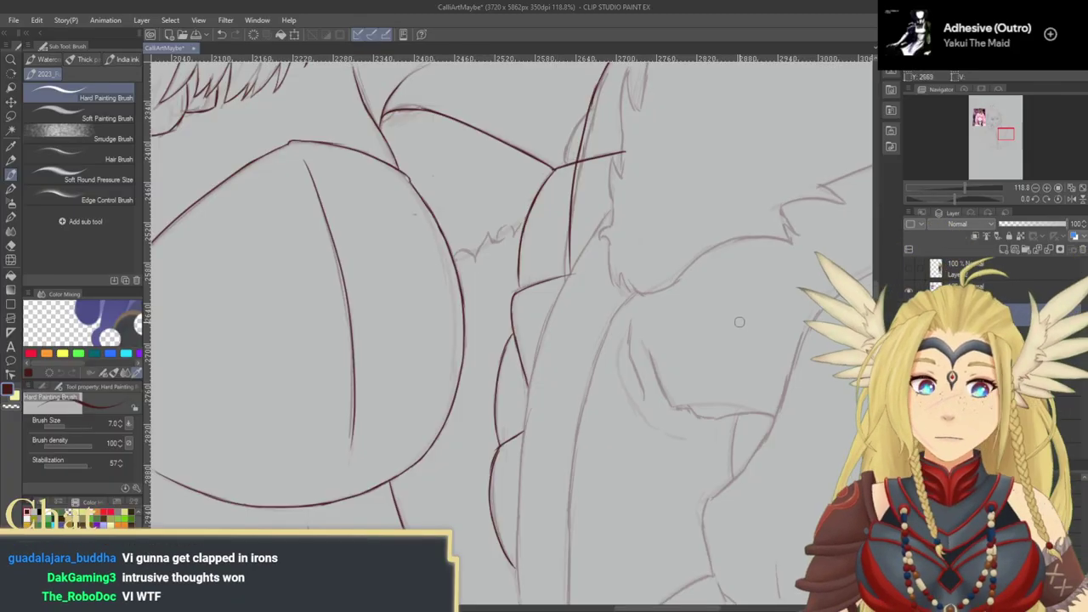
mouse_move(676, 156)
left_mouse_down()
mouse_move(685, 188)
mouse_move(695, 163)
mouse_move(684, 190)
left_mouse_up()
mouse_move(704, 151)
left_mouse_down()
mouse_move(707, 184)
mouse_move(724, 177)
mouse_move(736, 134)
mouse_move(738, 162)
left_mouse_up()
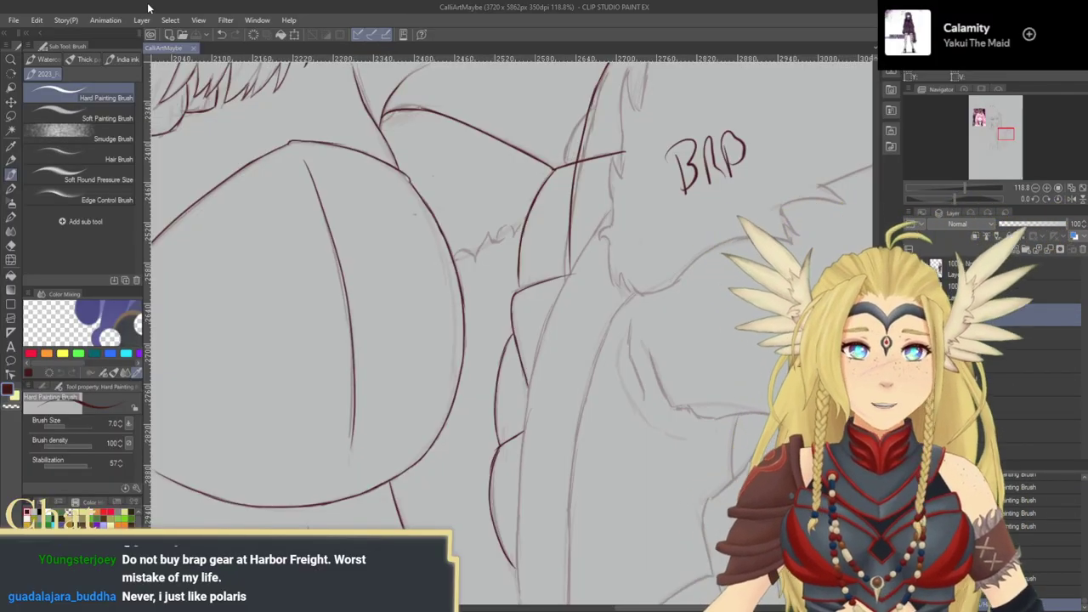
mouse_move(680, 155)
left_mouse_down()
mouse_move(721, 127)
mouse_move(719, 151)
mouse_move(737, 168)
left_mouse_up()
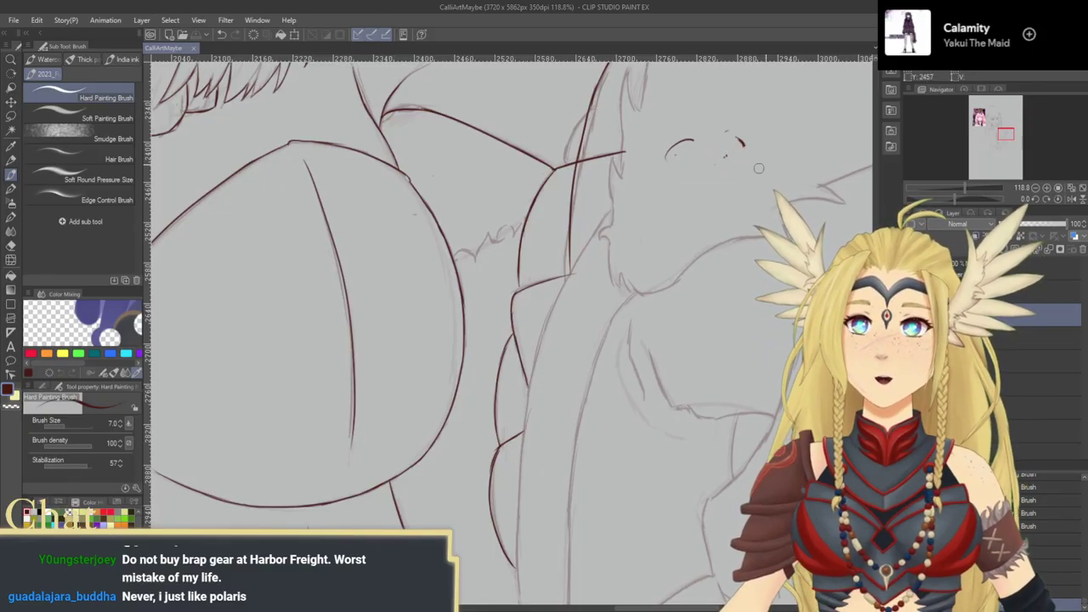
scroll(743, 148, "up", 4)
scroll(743, 147, "down", 3)
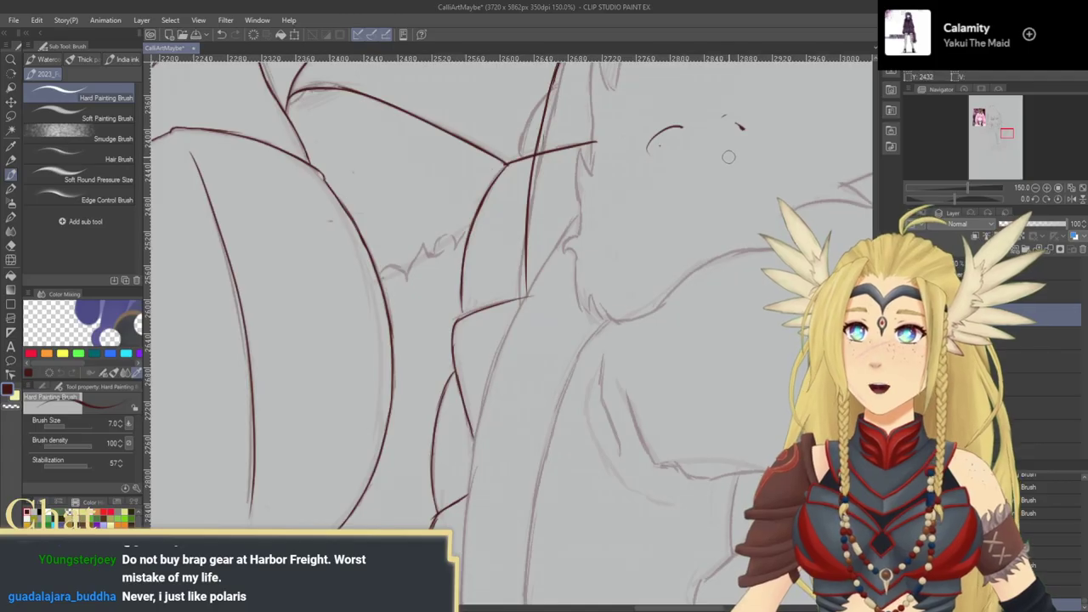
mouse_move(729, 171)
left_mouse_down()
mouse_move(756, 123)
mouse_move(717, 130)
mouse_move(668, 159)
left_mouse_up()
Step: Ink the small curve rising from the shoulder seam junction to the jacket's inner edge
mouse_move(594, 181)
left_mouse_down()
mouse_move(620, 235)
mouse_move(619, 275)
mouse_move(652, 145)
mouse_move(647, 282)
left_mouse_up()
left_click(627, 231)
left_click(629, 235)
left_click_drag(569, 272, 556, 263)
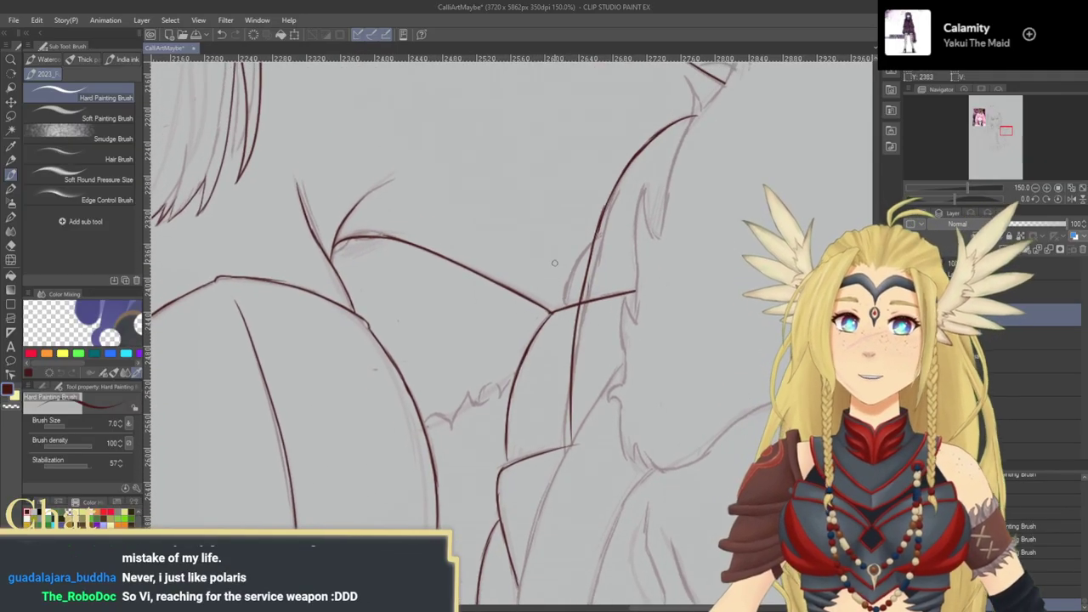
mouse_move(552, 312)
left_mouse_down()
mouse_move(592, 245)
mouse_move(563, 303)
left_mouse_up()
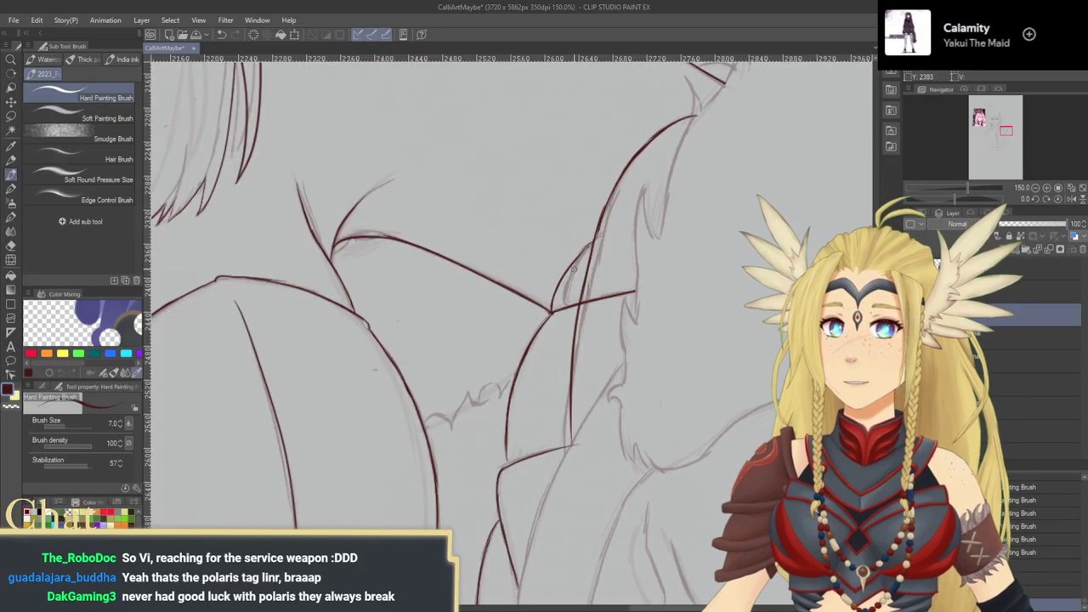
Step: Ink the pointed fur tufts and small arc where the jacket's inner edge meets the shoulder line
mouse_move(577, 262)
left_mouse_down()
mouse_move(594, 242)
mouse_move(547, 358)
left_mouse_up()
left_click_drag(602, 263, 558, 357)
mouse_move(590, 300)
left_mouse_down()
mouse_move(609, 235)
mouse_move(611, 258)
left_mouse_up()
key("ctrl+z")
mouse_move(602, 221)
left_mouse_down()
mouse_move(610, 250)
mouse_move(600, 287)
left_mouse_up()
mouse_move(603, 274)
left_mouse_down()
mouse_move(583, 331)
mouse_move(583, 304)
mouse_move(607, 251)
mouse_move(609, 272)
left_mouse_up()
key("ctrl+z")
key("ctrl+z")
mouse_move(602, 224)
left_mouse_down()
mouse_move(618, 255)
mouse_move(640, 224)
mouse_move(621, 253)
mouse_move(656, 186)
mouse_move(666, 206)
mouse_move(616, 209)
mouse_move(630, 221)
left_mouse_up()
key("ctrl+z")
key("ctrl+z")
key("ctrl+z")
key("ctrl+z")
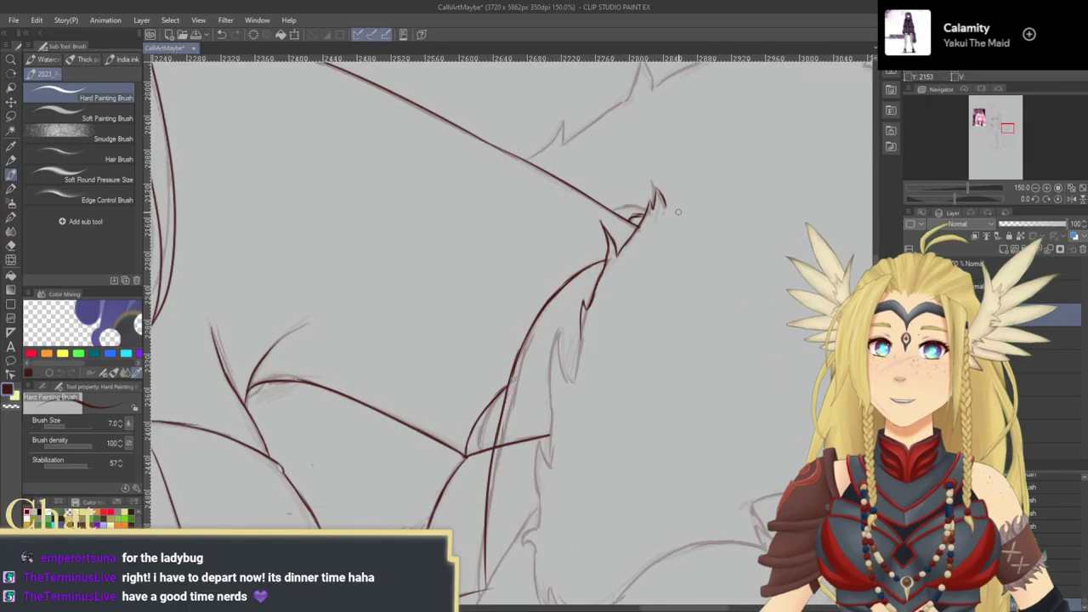
Step: Ink the ragged fur edge visible between the bodice and the curved sleeve edge
mouse_move(424, 521)
left_mouse_down()
mouse_move(527, 311)
mouse_move(523, 282)
mouse_move(552, 288)
mouse_move(542, 325)
mouse_move(541, 306)
mouse_move(520, 320)
mouse_move(534, 321)
mouse_move(500, 313)
mouse_move(499, 332)
mouse_move(505, 317)
mouse_move(495, 334)
mouse_move(470, 338)
mouse_move(486, 329)
left_mouse_up()
key("ctrl+z")
key("ctrl+z")
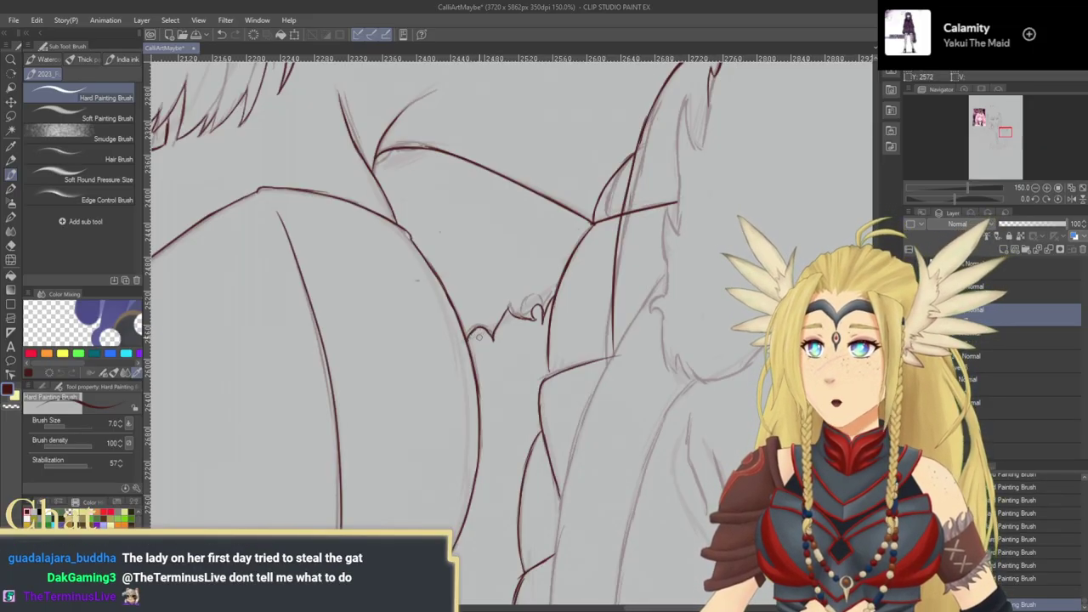
scroll(501, 374, "up", 2)
left_click_drag(515, 406, 318, 547)
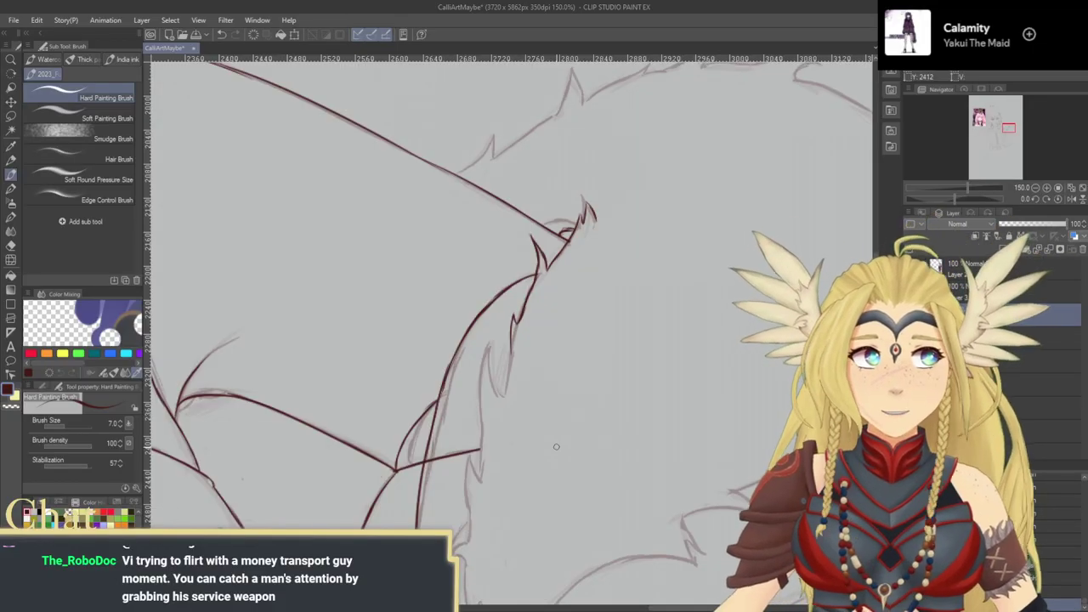
Step: Ink the first two tufts of the jacket's upper fur outline, starting from the shoulder line
left_click_drag(583, 271, 605, 364)
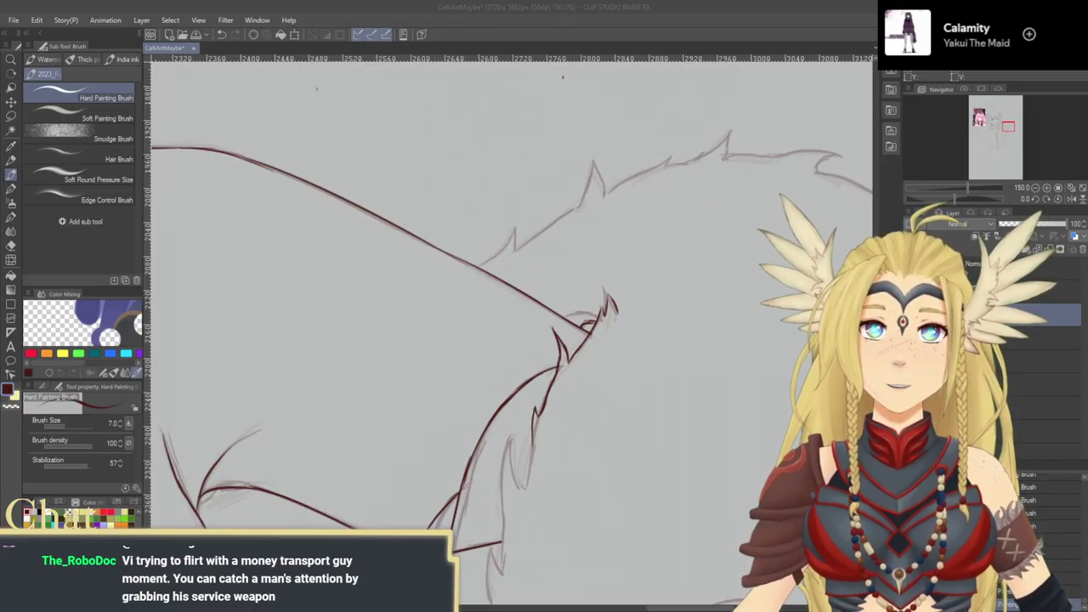
left_click_drag(487, 274, 525, 329)
key("ctrl+z")
left_click_drag(473, 260, 485, 283)
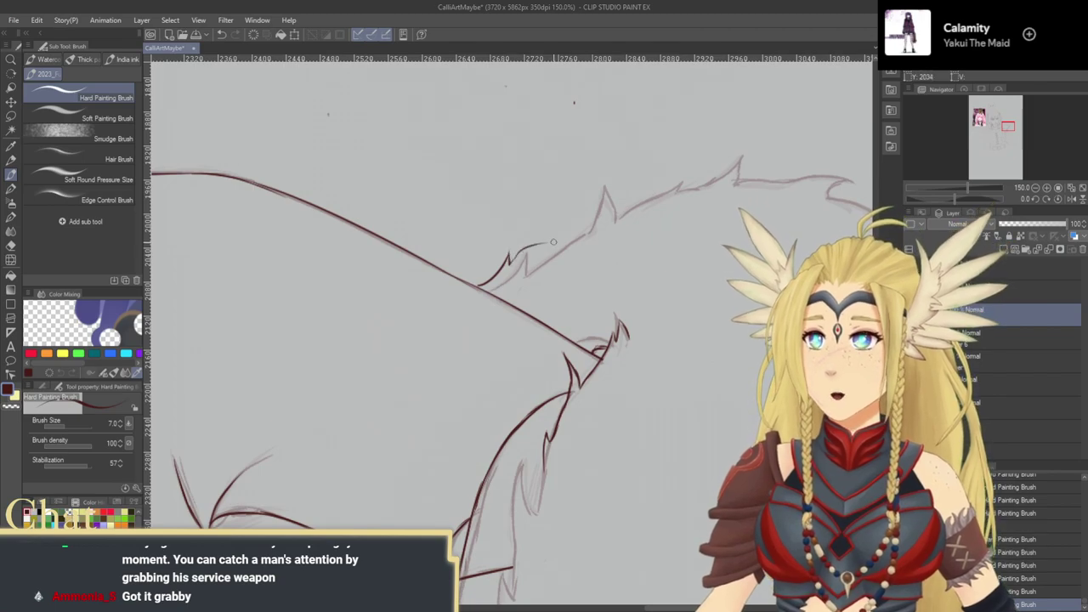
mouse_move(552, 242)
left_mouse_down()
mouse_move(570, 214)
mouse_move(563, 272)
left_mouse_up()
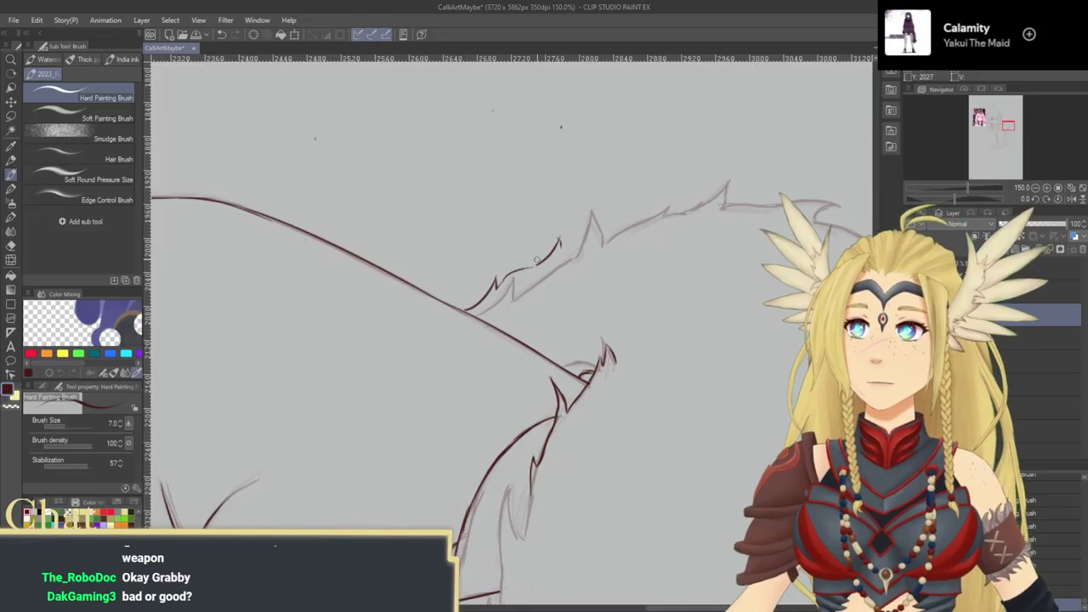
left_click_drag(525, 271, 538, 278)
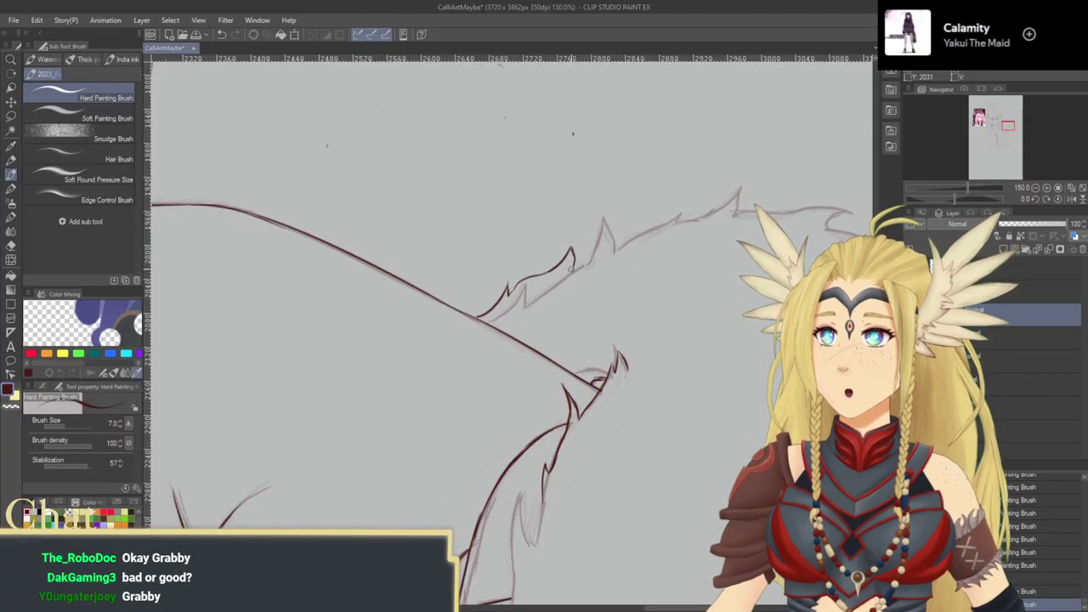
Step: Continue the upper fur outline with three more pointed tufts toward the crest of the trim
mouse_move(610, 236)
left_mouse_down()
mouse_move(688, 201)
mouse_move(685, 218)
mouse_move(695, 220)
mouse_move(631, 251)
mouse_move(671, 242)
left_mouse_up()
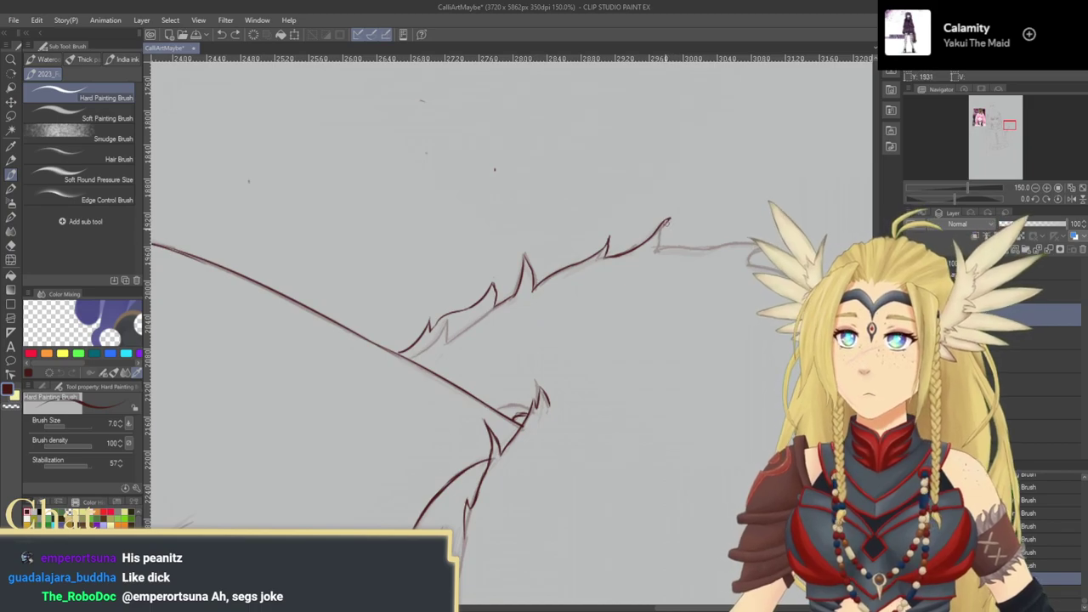
scroll(542, 274, "right", 4)
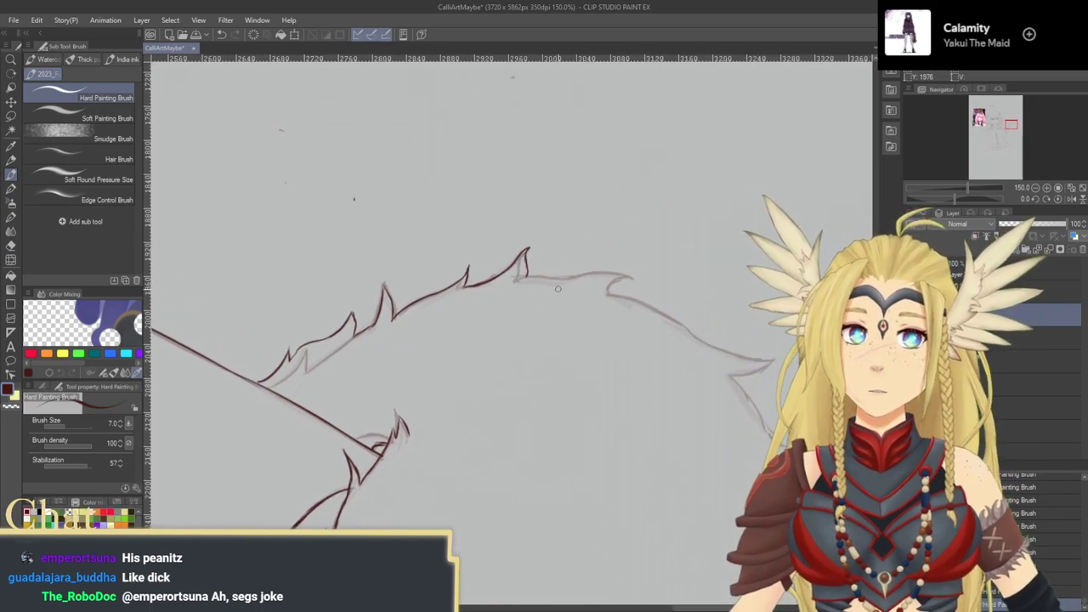
mouse_move(543, 273)
left_mouse_down()
mouse_move(597, 274)
mouse_move(579, 264)
left_mouse_up()
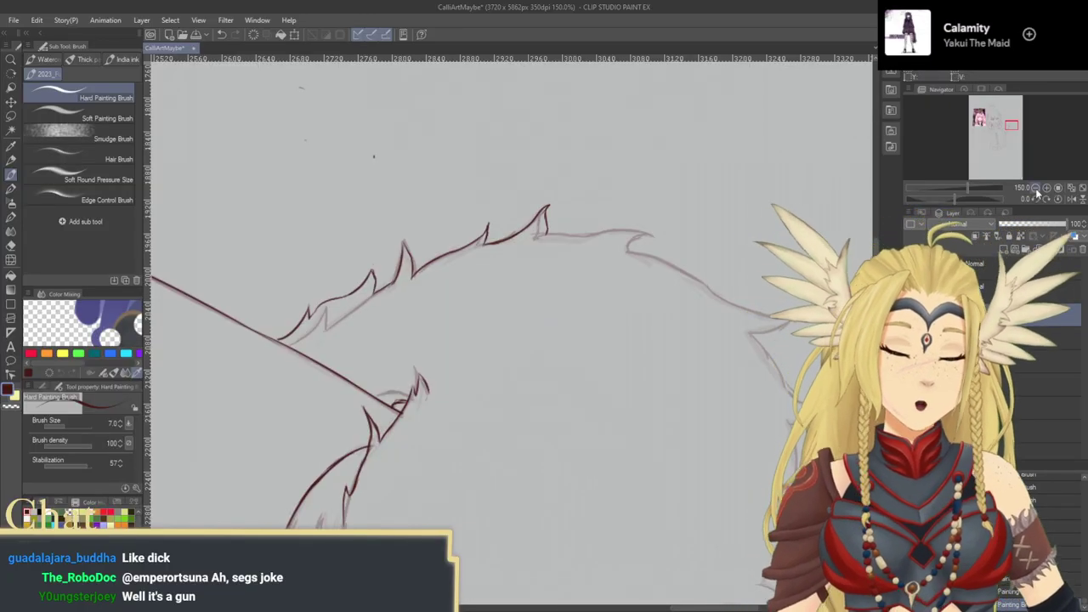
Step: Ink the fur outline over the crest of the trim, adding a curled tuft, a long smooth stretch and another pointed tuft
left_click(1035, 199)
left_click(1034, 200)
left_click(1034, 200)
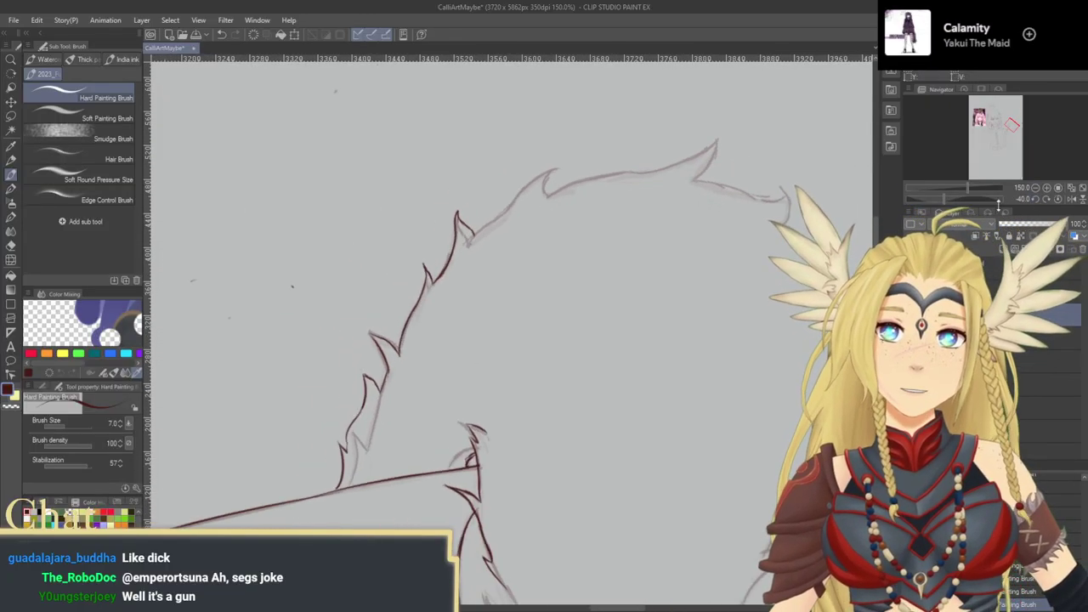
left_click(1033, 200)
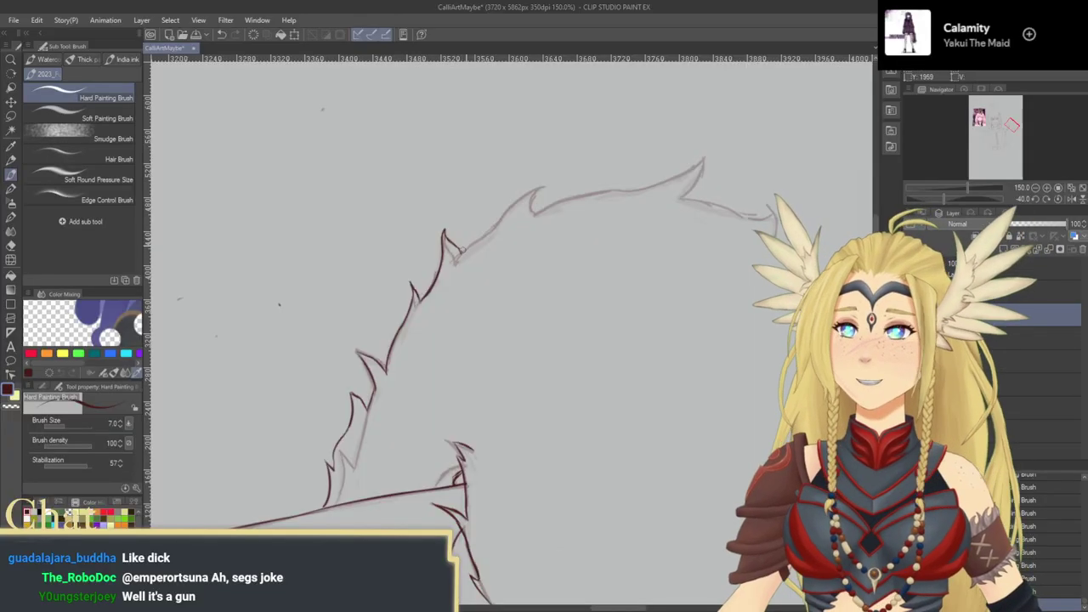
left_click_drag(459, 248, 551, 211)
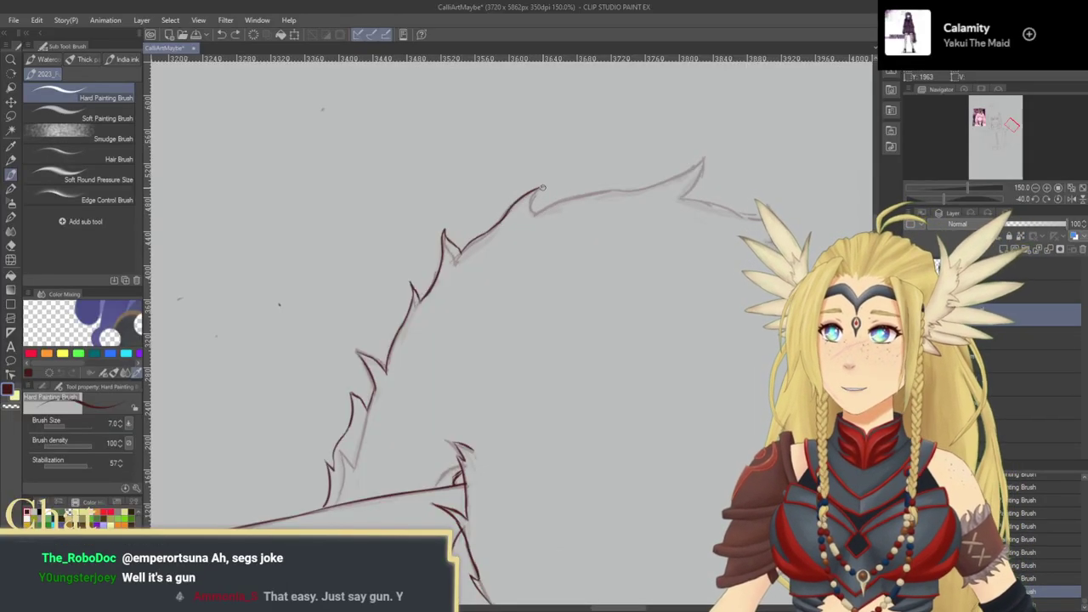
left_click_drag(579, 217, 540, 248)
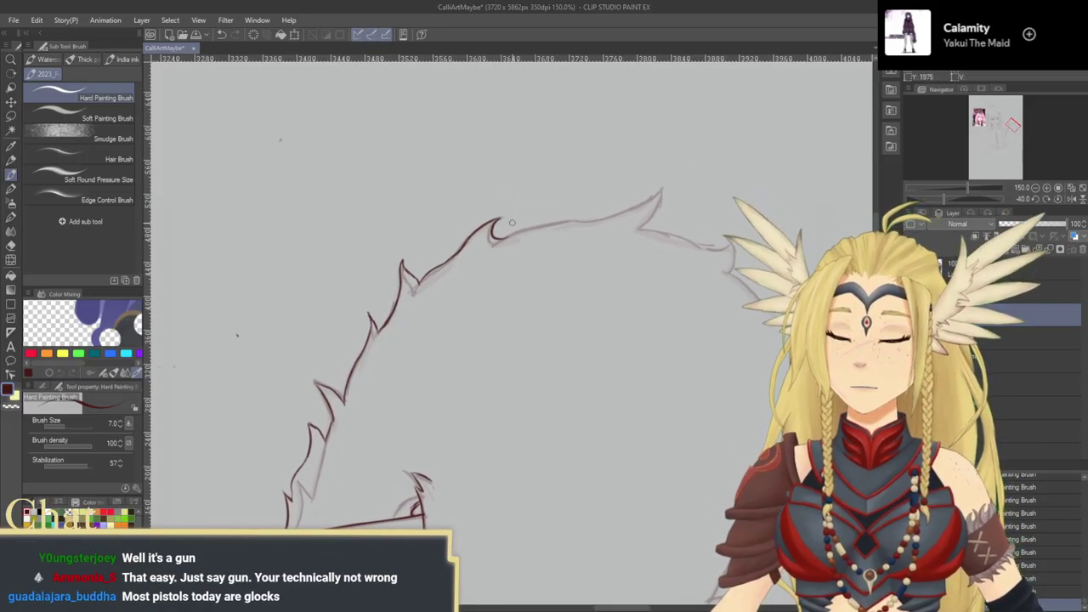
left_click_drag(500, 221, 600, 223)
key("ctrl+z")
left_click_drag(500, 239, 644, 205)
key("ctrl+z")
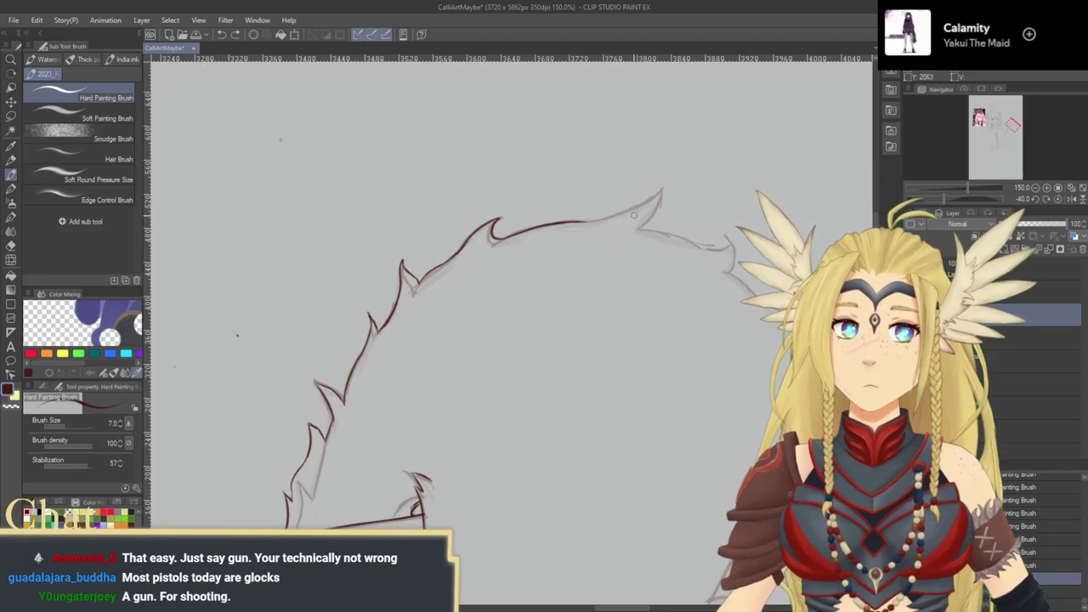
mouse_move(570, 223)
left_mouse_down()
mouse_move(608, 217)
mouse_move(627, 196)
mouse_move(625, 222)
mouse_move(578, 244)
left_mouse_up()
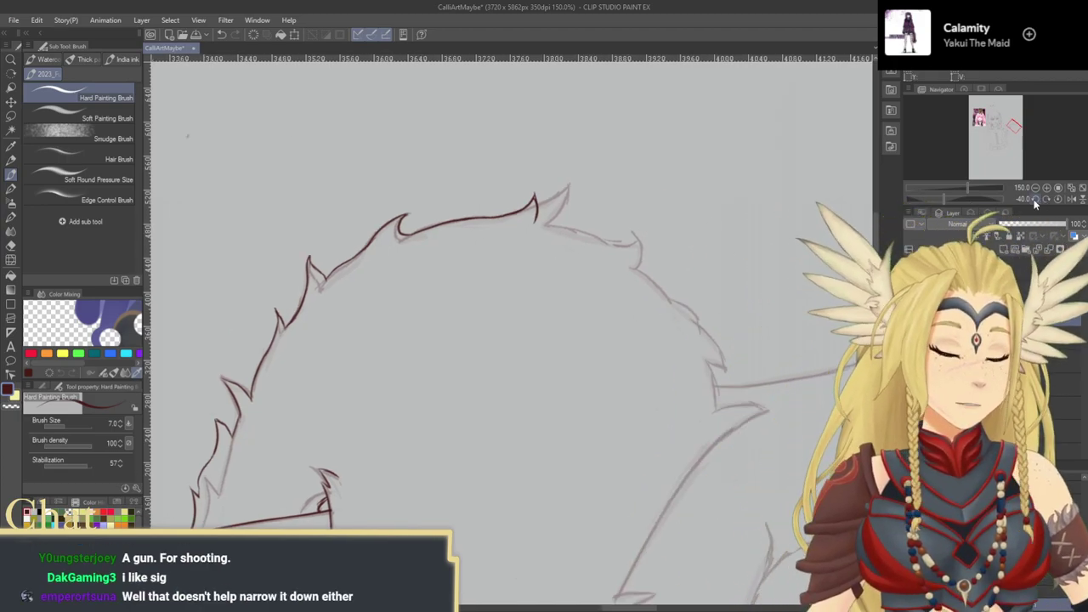
Step: Ink the fur outline down the trim's outer side with a pointed tuft and shallow scallops toward the sleeve line
left_click(1035, 198)
left_click(1036, 198)
left_click(1037, 198)
left_click(1038, 200)
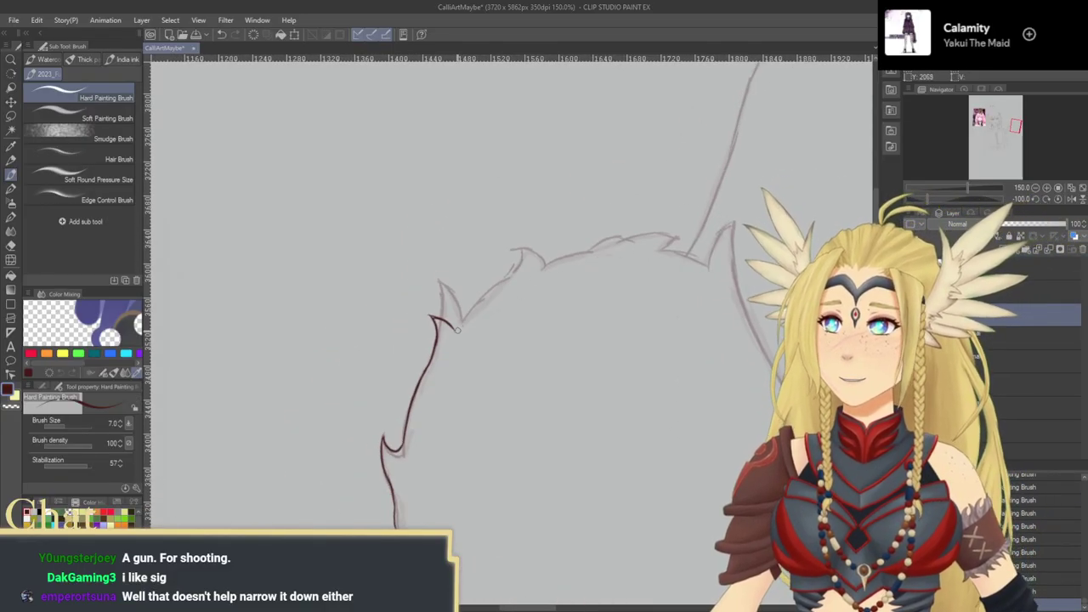
mouse_move(456, 329)
left_mouse_down()
mouse_move(515, 273)
mouse_move(523, 247)
mouse_move(538, 271)
mouse_move(589, 250)
left_mouse_up()
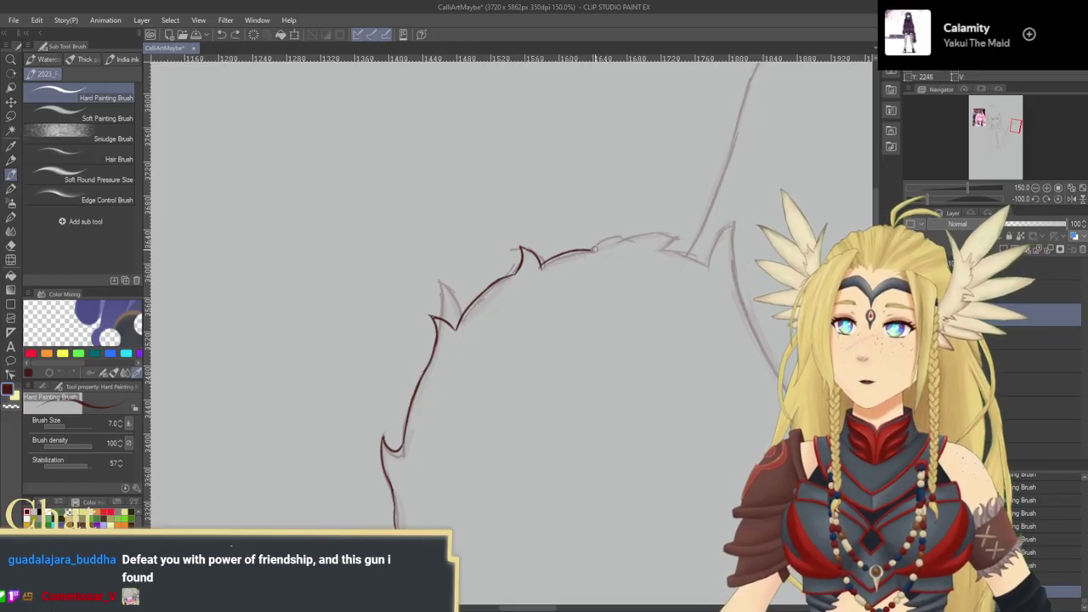
left_click_drag(591, 251, 668, 235)
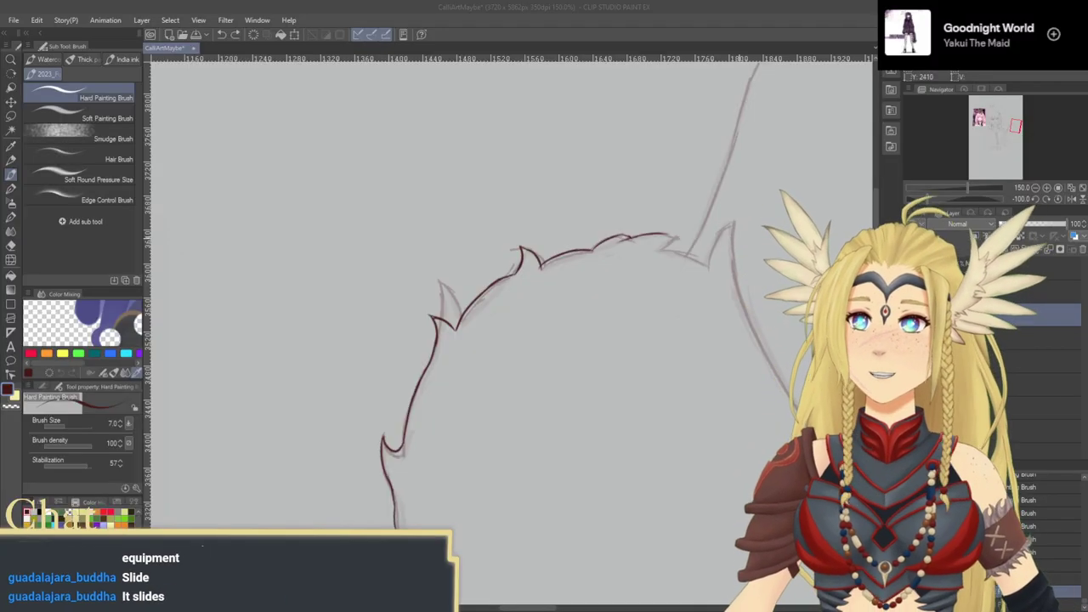
Step: Ink the fur outline past the sleeve line with a small scallop and a pointed tuft at the trim's lower outer corner
left_click(701, 255)
mouse_move(671, 238)
left_mouse_down()
mouse_move(708, 275)
mouse_move(589, 320)
mouse_move(583, 305)
mouse_move(605, 267)
left_mouse_up()
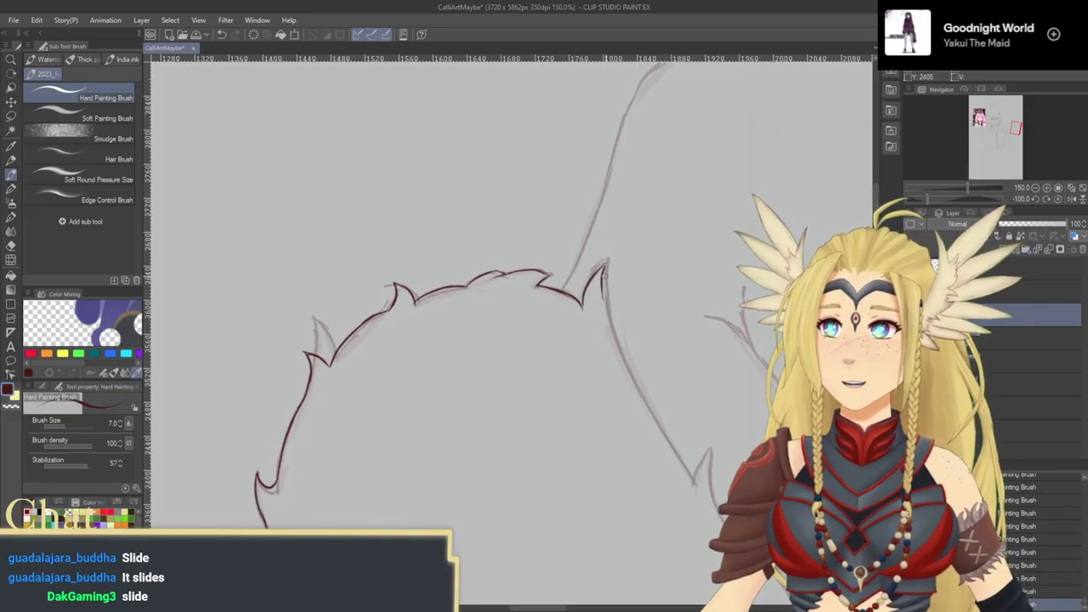
left_click_drag(678, 290, 569, 253)
left_click(1058, 199)
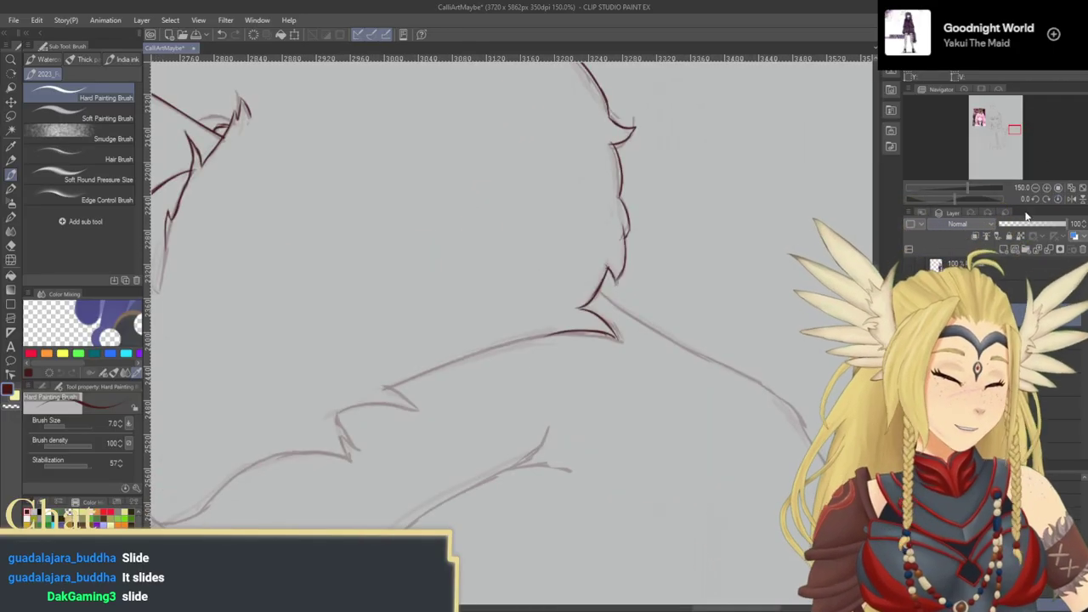
Step: Ink the fur trim's lower outline inward with a long smooth curve, two pointed tufts and another curve ending in a small tuft
left_click_drag(611, 361, 722, 249)
mouse_move(497, 272)
left_mouse_down()
mouse_move(559, 247)
mouse_move(692, 222)
left_mouse_up()
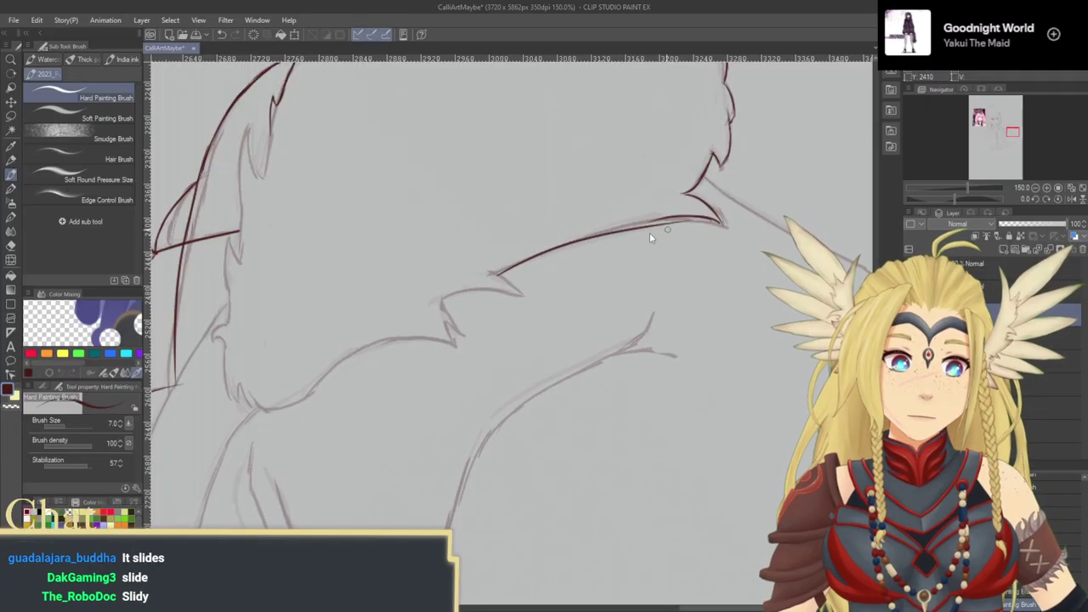
key("ctrl+z")
left_click_drag(617, 249, 601, 268)
mouse_move(535, 295)
left_mouse_down()
mouse_move(538, 306)
mouse_move(601, 258)
left_mouse_up()
left_click_drag(525, 316, 617, 264)
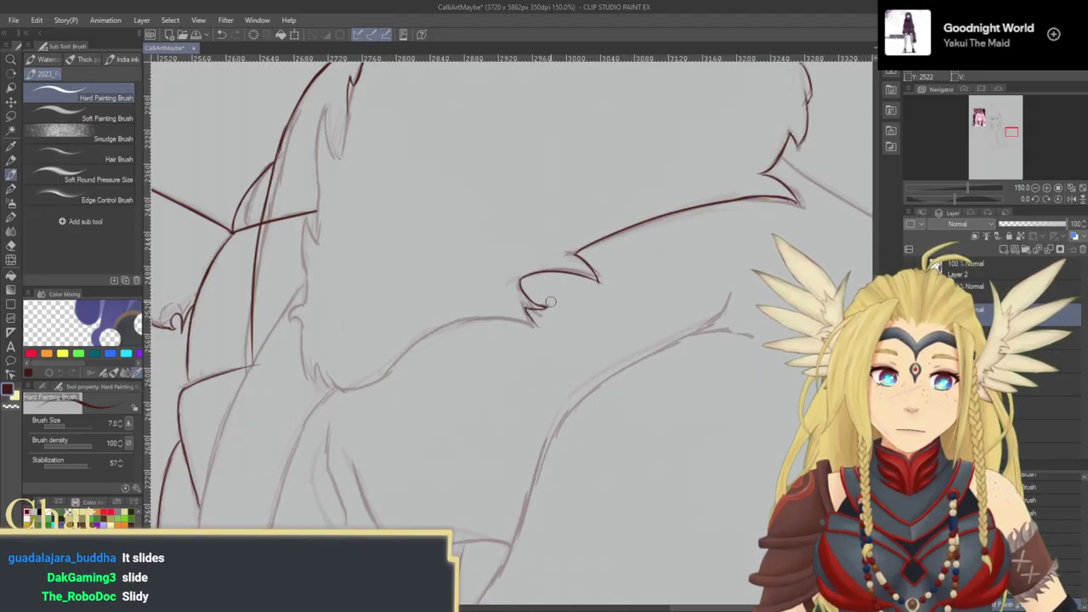
left_click_drag(543, 318, 644, 259)
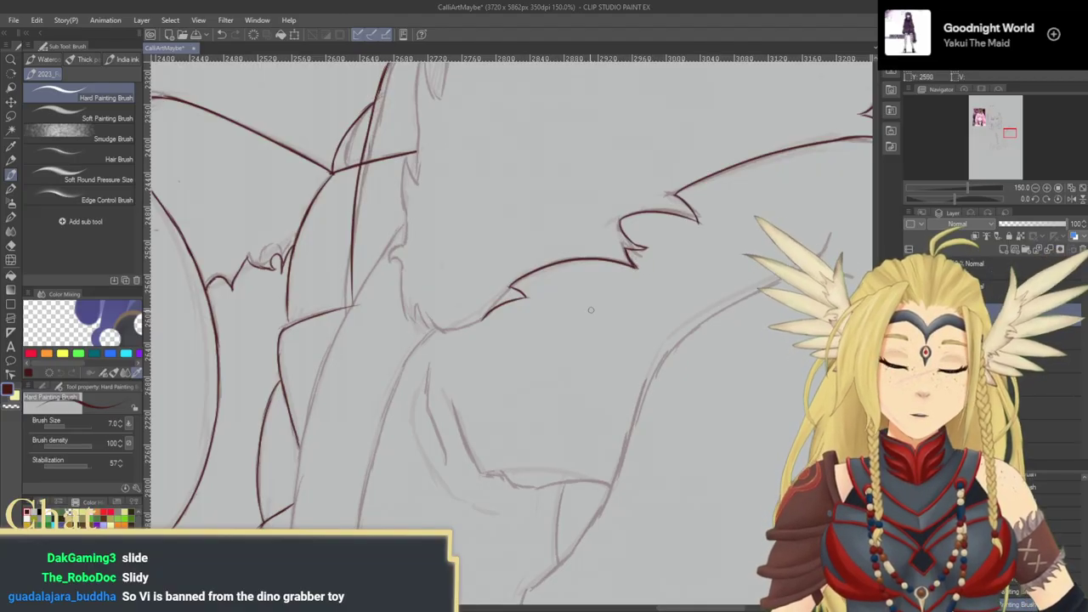
Step: Ink the trim's inner fur edge along the jacket opening with pointed and curled tufts down to meet the lower outline
left_click_drag(540, 350, 621, 372)
left_click_drag(586, 380, 612, 467)
left_click_drag(540, 357, 563, 493)
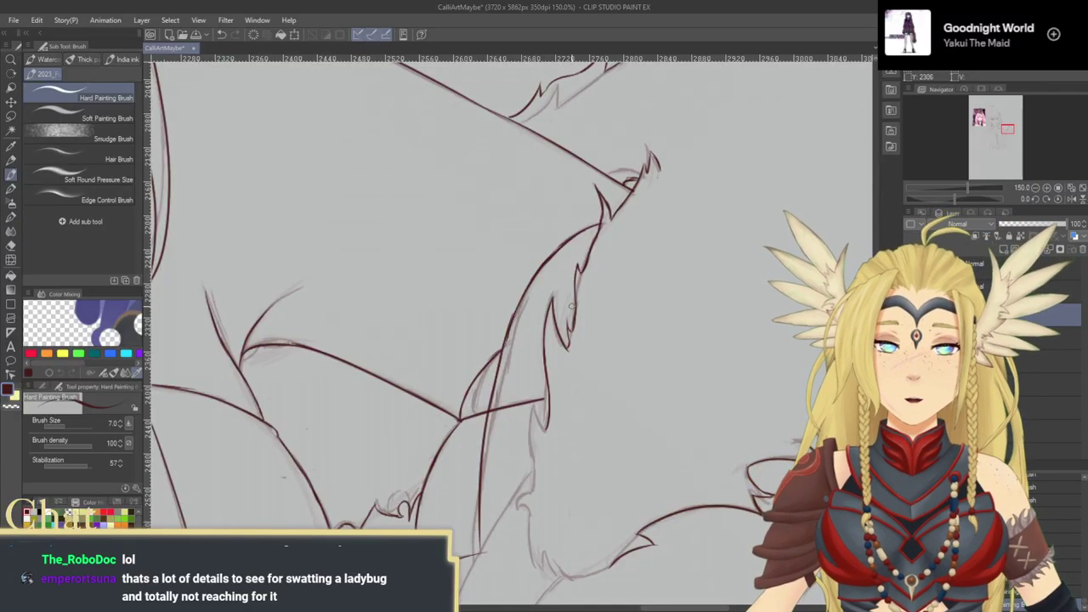
left_click_drag(513, 415, 591, 267)
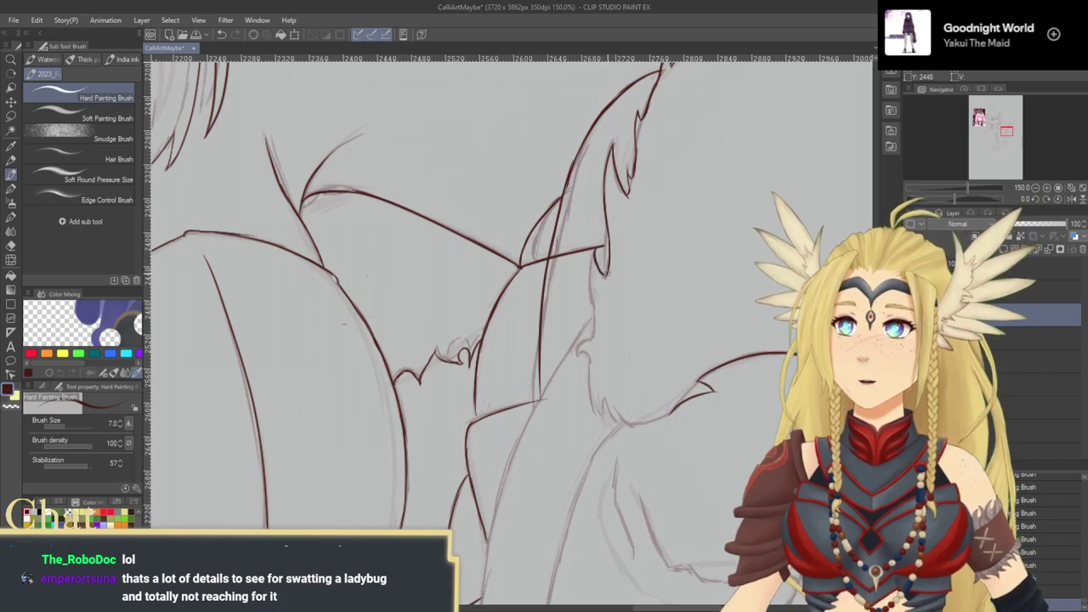
mouse_move(585, 271)
left_mouse_down()
mouse_move(595, 319)
mouse_move(598, 310)
left_mouse_up()
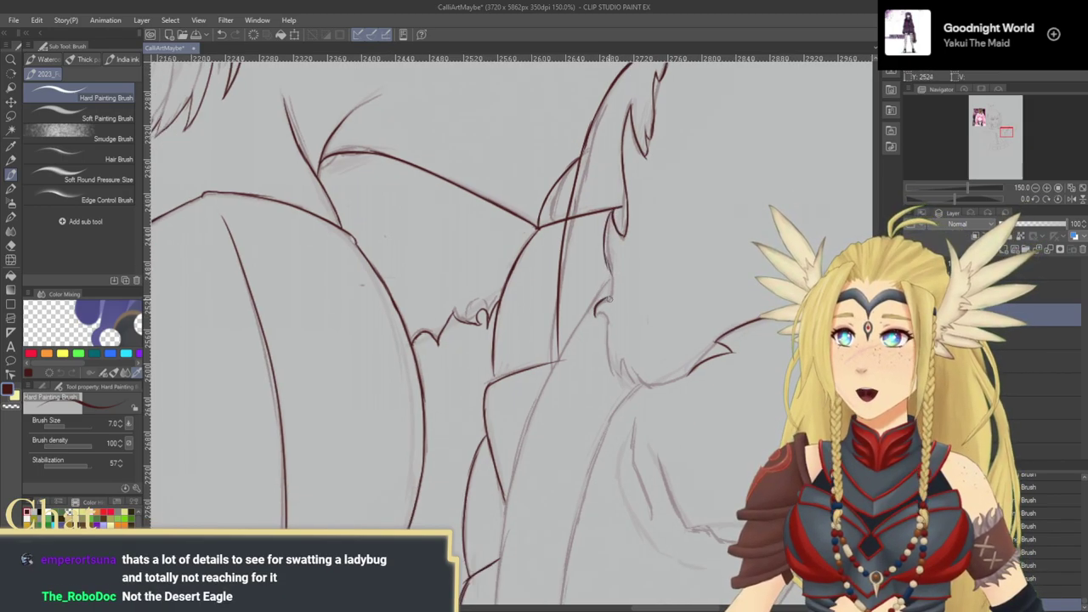
left_click_drag(604, 249, 614, 284)
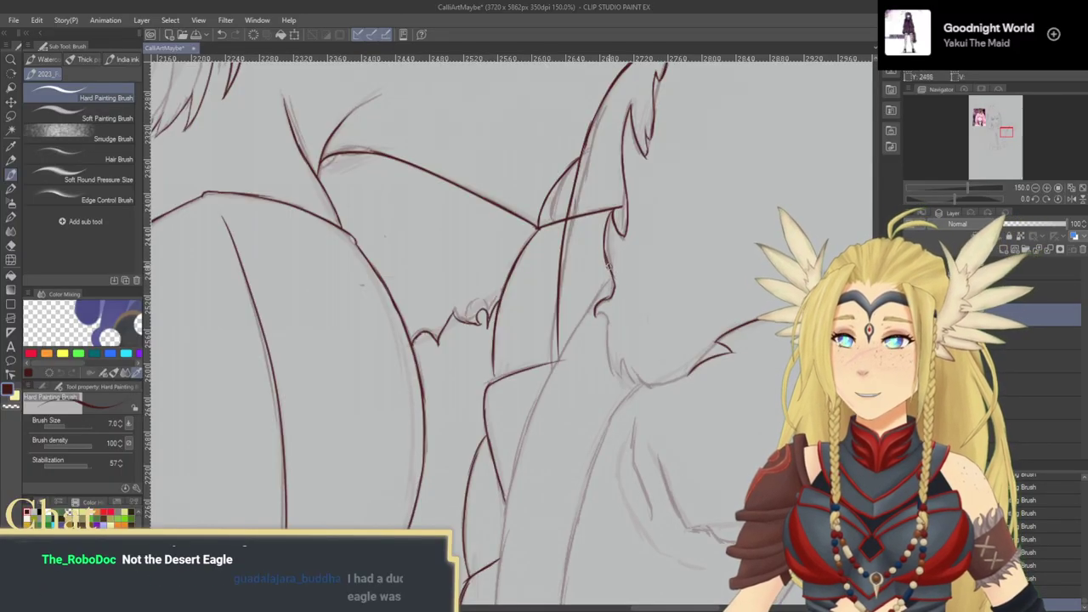
left_click_drag(633, 356, 598, 352)
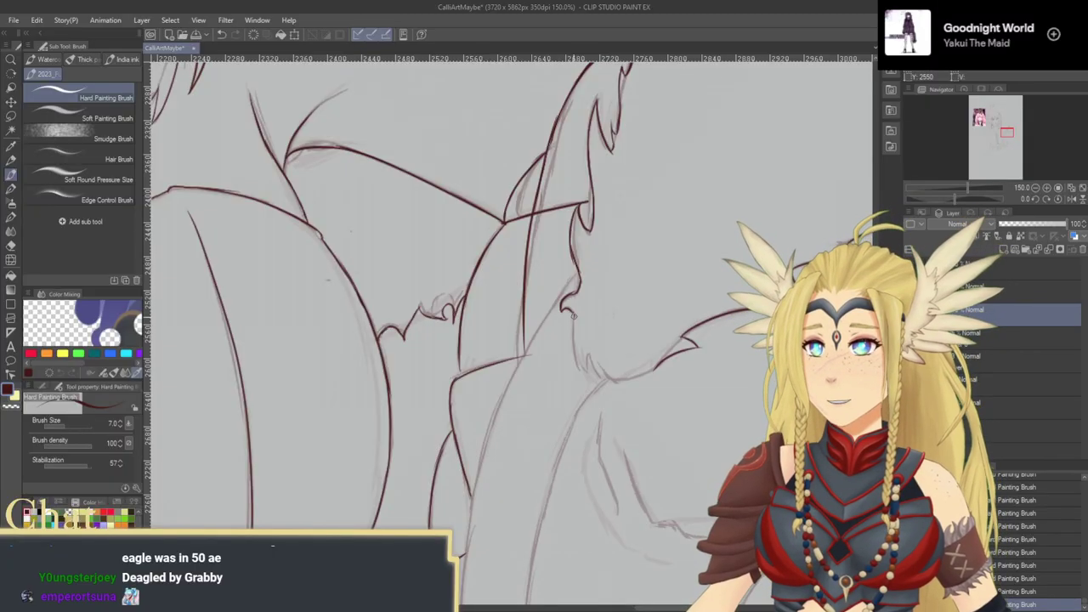
mouse_move(580, 370)
left_mouse_down()
mouse_move(592, 353)
mouse_move(601, 380)
mouse_move(644, 375)
mouse_move(665, 359)
mouse_move(542, 409)
left_mouse_up()
Step: Ink the inner side line of the shorts leg below the belt buckle and the short fold line at its upper end
left_click(1036, 188)
left_click(1036, 188)
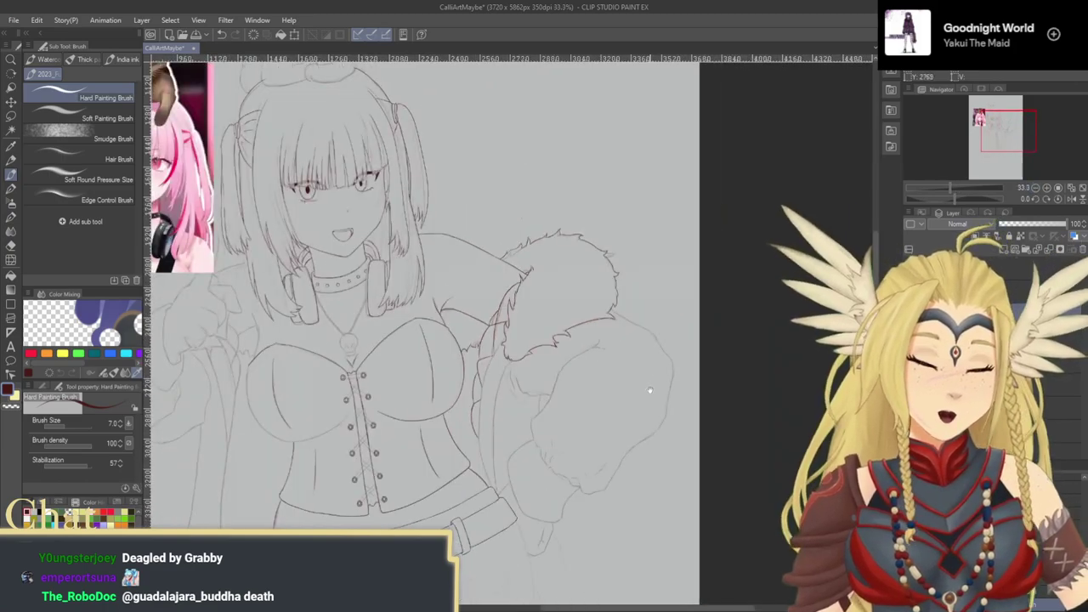
left_click(1036, 188)
left_click_drag(783, 375, 726, 446)
scroll(725, 446, "up", 1)
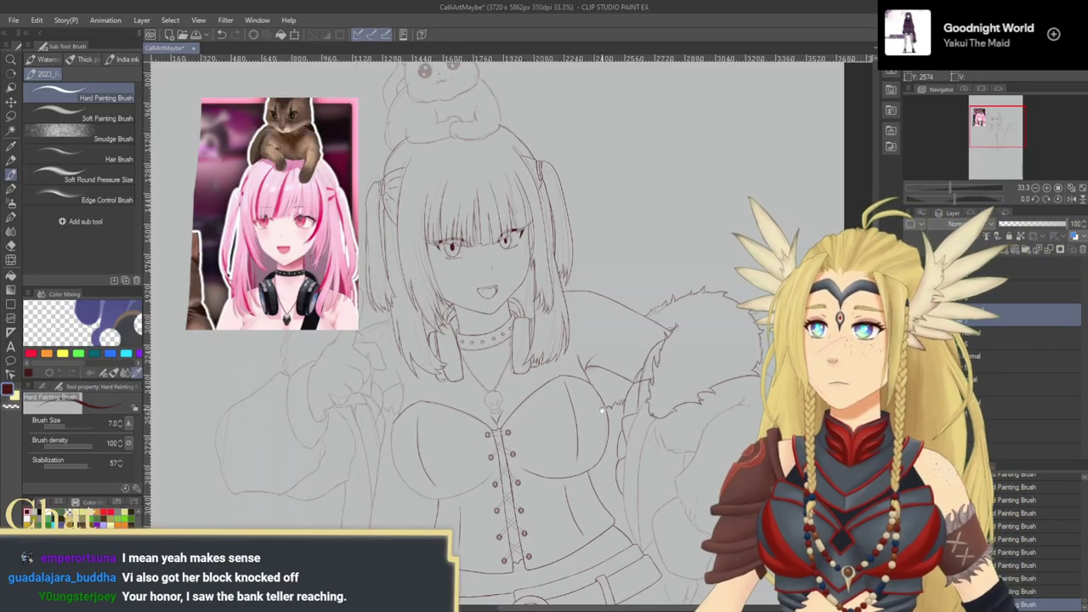
left_click_drag(603, 408, 538, 290)
mouse_move(578, 542)
left_mouse_down()
mouse_move(540, 322)
mouse_move(513, 301)
mouse_move(549, 325)
mouse_move(540, 285)
left_mouse_up()
left_click(11, 60)
key("b")
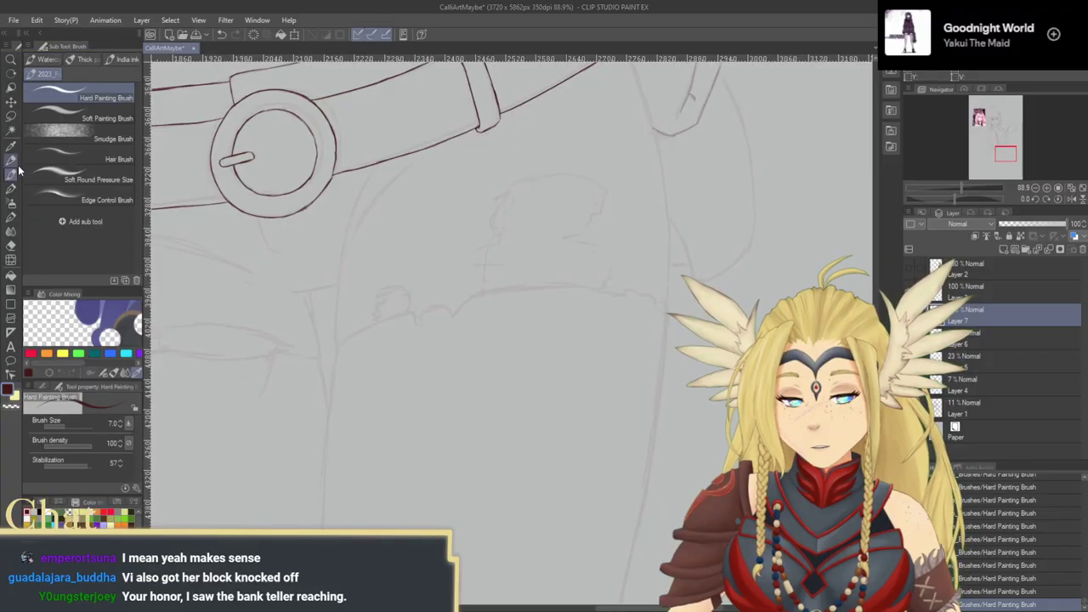
left_click_drag(371, 170, 337, 287)
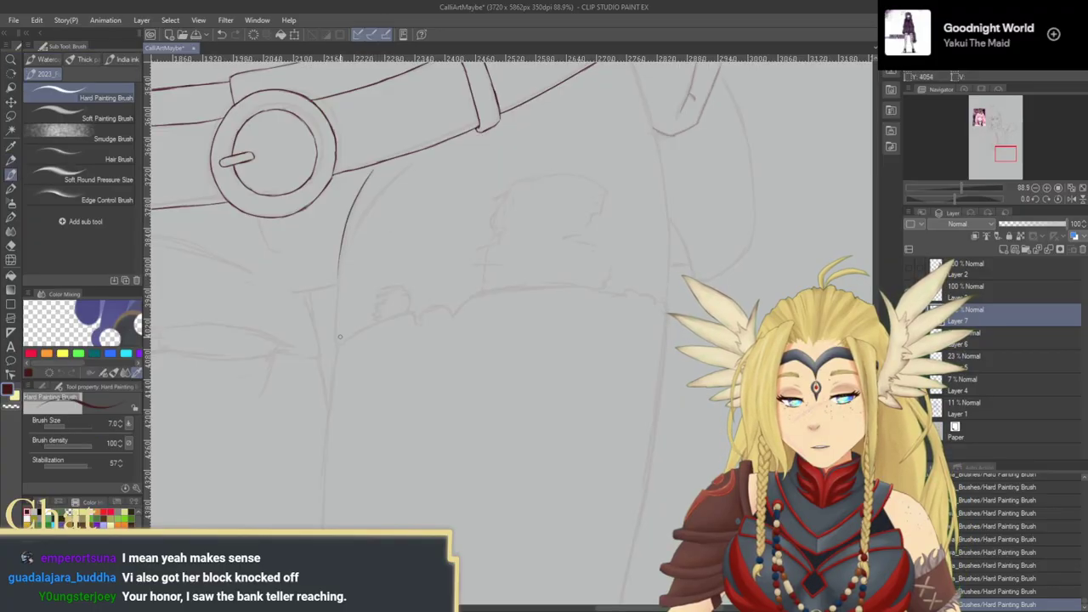
mouse_move(337, 344)
left_mouse_down()
mouse_move(338, 250)
mouse_move(341, 272)
mouse_move(342, 239)
mouse_move(394, 179)
left_mouse_up()
key("c")
key("ctrl+z")
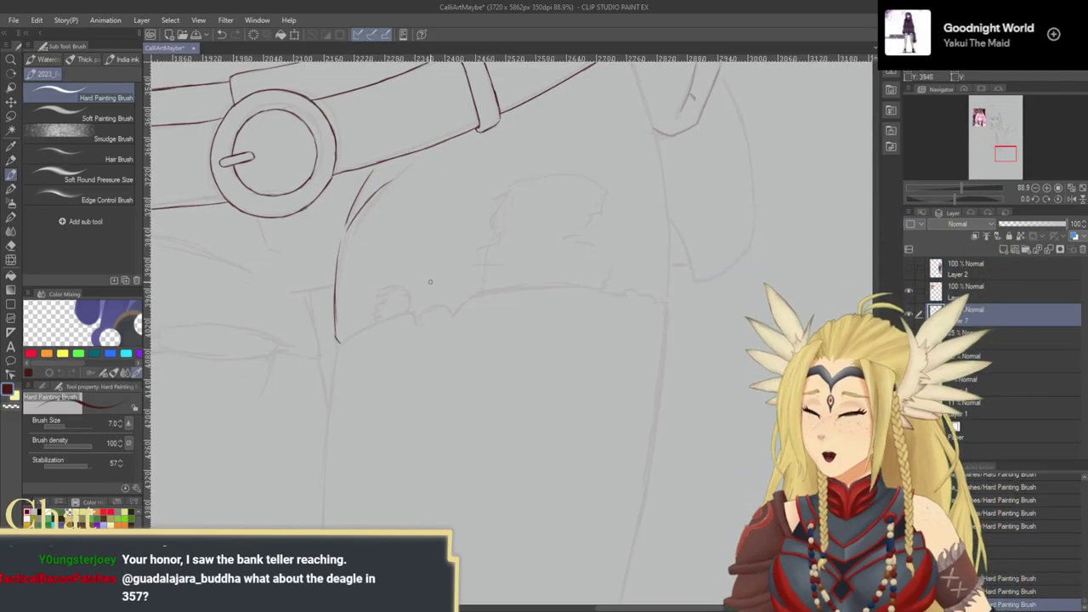
Step: Ink the shorts' ragged hem from the inner corner, adding a small frayed patch and scalloped notches up to the large tear
left_click_drag(339, 344, 380, 321)
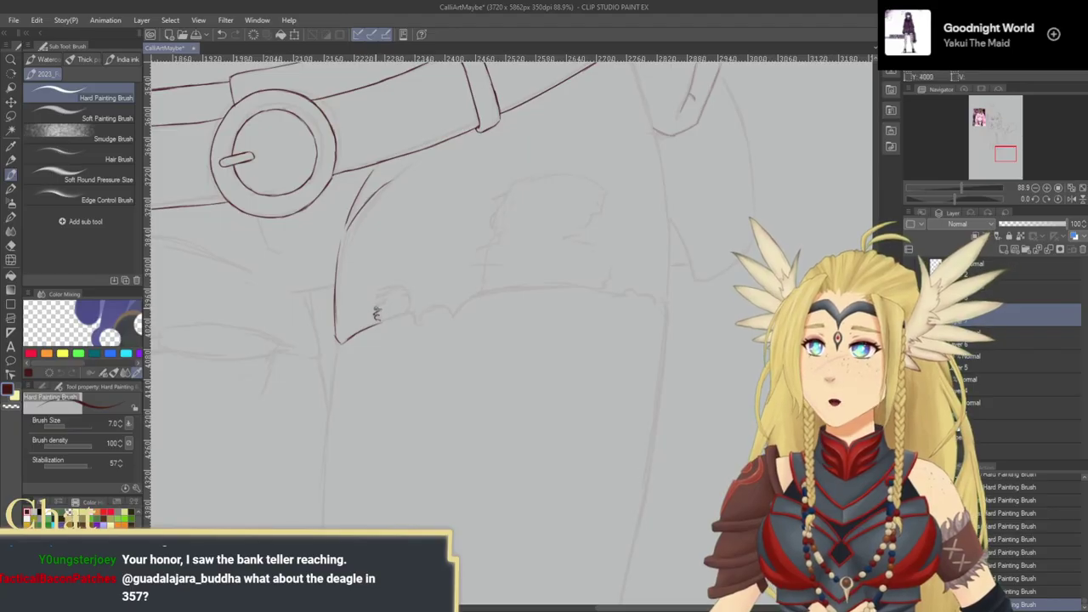
mouse_move(379, 308)
left_mouse_down()
mouse_move(411, 290)
mouse_move(399, 305)
mouse_move(412, 301)
mouse_move(434, 328)
mouse_move(393, 332)
mouse_move(428, 322)
left_mouse_up()
key("ctrl+z")
key("ctrl+z")
key("ctrl+z")
key("ctrl+z")
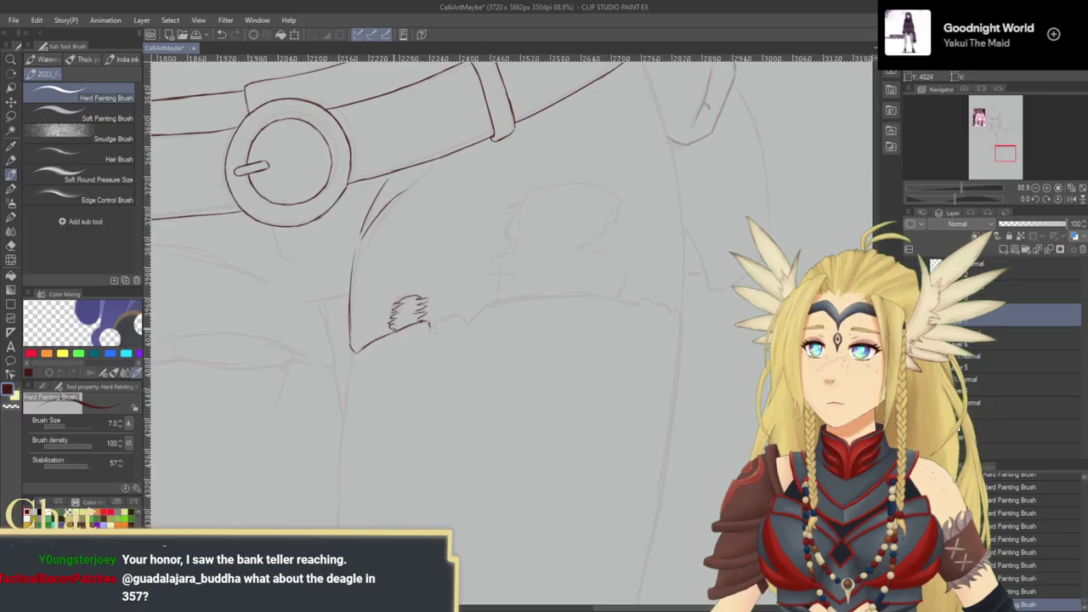
mouse_move(429, 325)
left_mouse_down()
mouse_move(438, 333)
mouse_move(462, 320)
left_mouse_up()
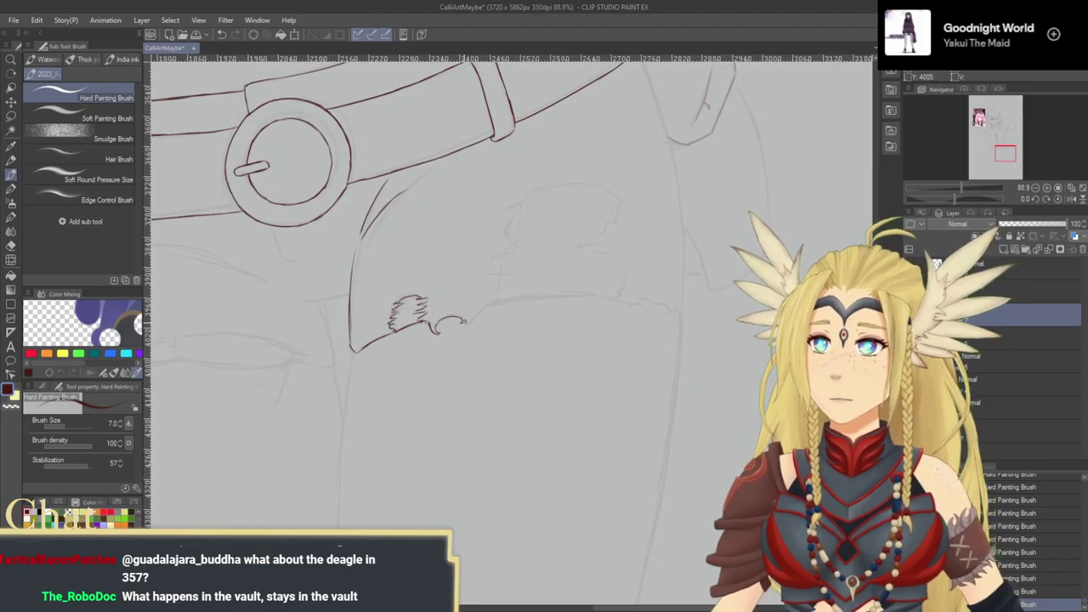
mouse_move(465, 321)
left_mouse_down()
mouse_move(498, 307)
mouse_move(503, 354)
left_mouse_up()
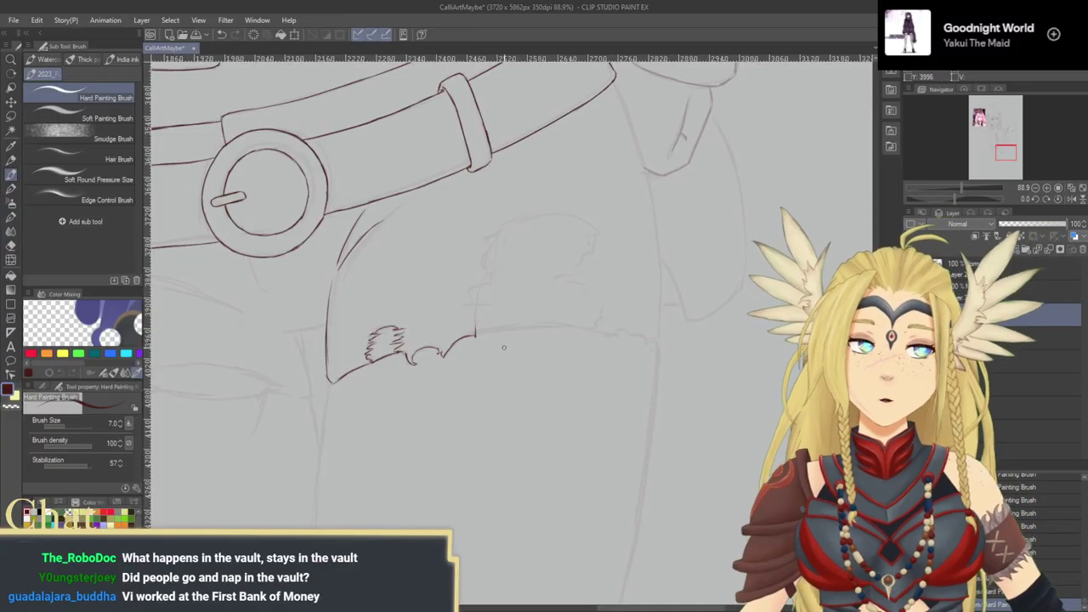
Step: Ink the large tear's jagged inner edge upward from the hem and its curved upper edge
left_click_drag(474, 317, 535, 331)
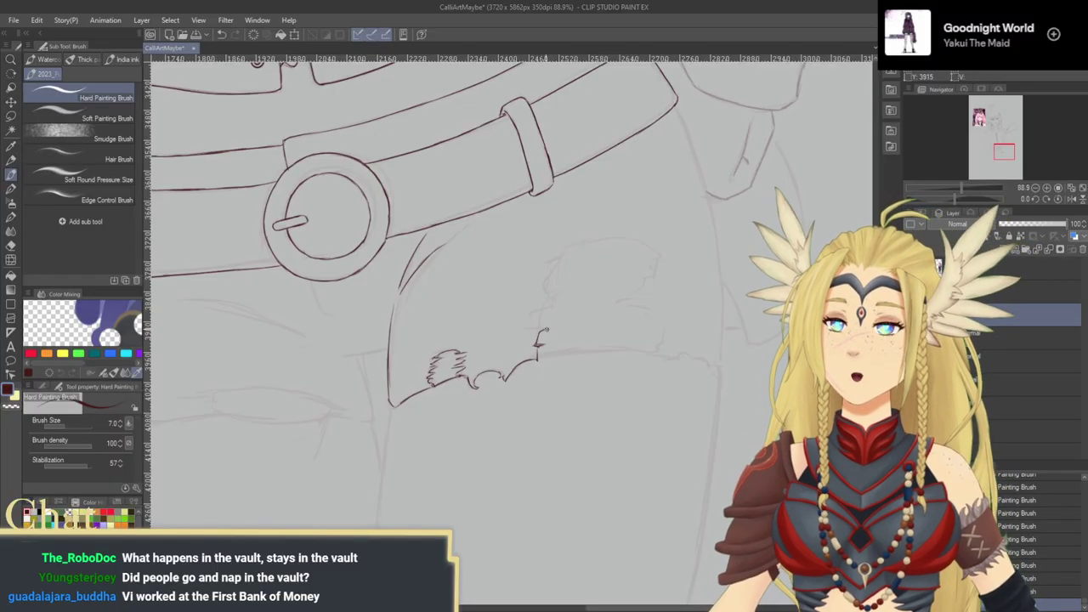
mouse_move(535, 313)
left_mouse_down()
mouse_move(564, 295)
mouse_move(545, 277)
mouse_move(565, 266)
mouse_move(558, 259)
mouse_move(635, 243)
mouse_move(602, 266)
left_mouse_up()
key("ctrl+z")
mouse_move(535, 274)
left_mouse_down()
mouse_move(588, 259)
mouse_move(625, 268)
mouse_move(585, 260)
mouse_move(619, 267)
mouse_move(560, 296)
left_mouse_up()
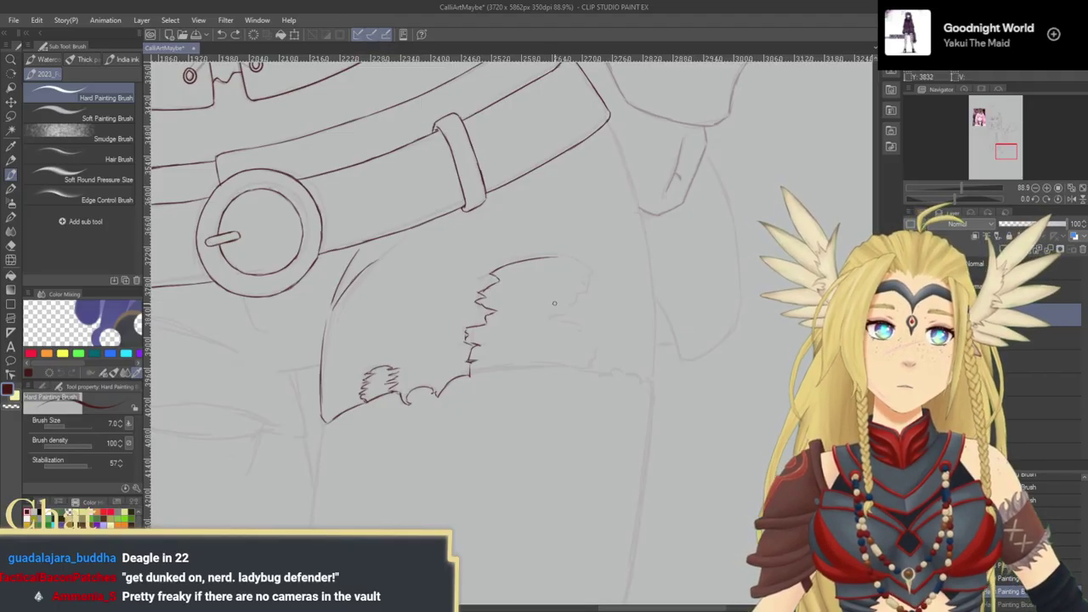
mouse_move(574, 279)
left_mouse_down()
mouse_move(574, 262)
mouse_move(585, 265)
left_mouse_up()
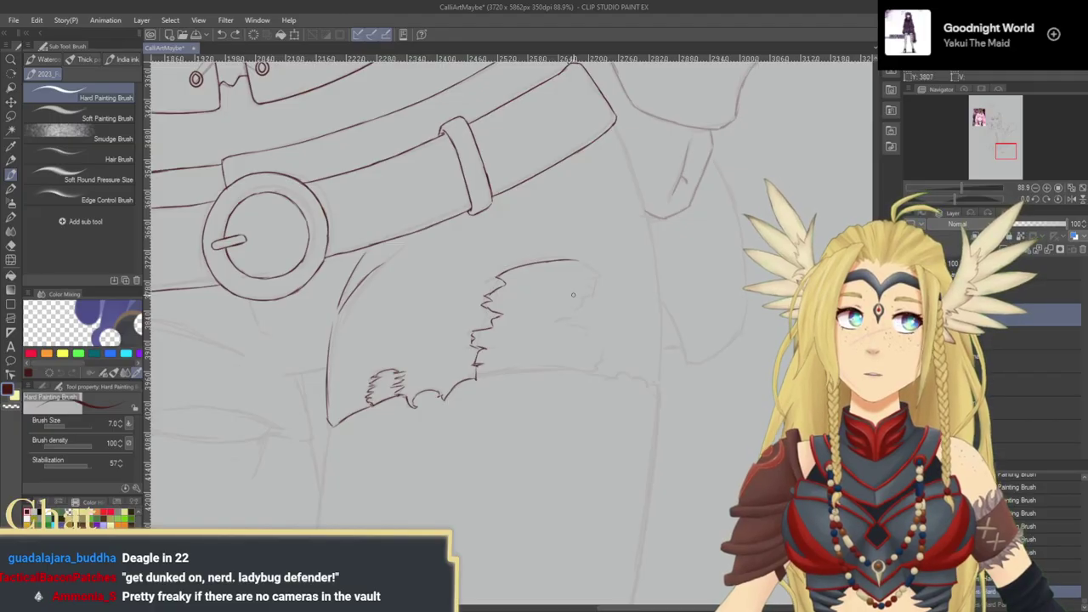
left_click_drag(588, 291, 524, 276)
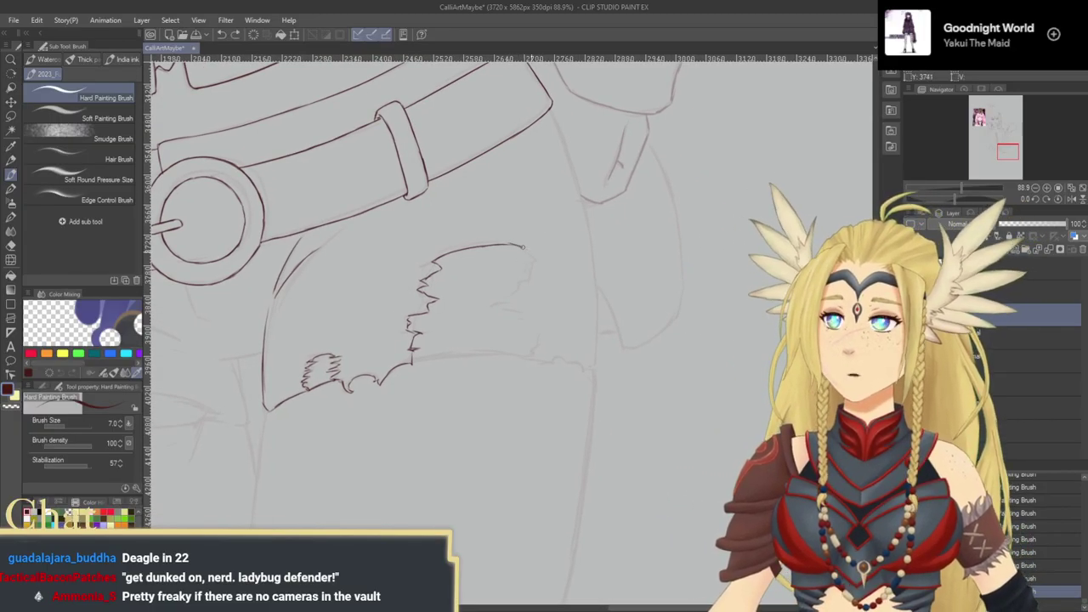
Step: Ink the large tear's jagged outer edge, stepping outward partway down toward the hem
left_click_drag(536, 314, 666, 308)
mouse_move(685, 271)
left_mouse_down()
mouse_move(640, 318)
mouse_move(691, 345)
mouse_move(677, 335)
mouse_move(687, 335)
mouse_move(678, 337)
mouse_move(689, 342)
mouse_move(683, 357)
mouse_move(627, 365)
mouse_move(672, 382)
left_mouse_up()
key("ctrl+z")
key("ctrl+z")
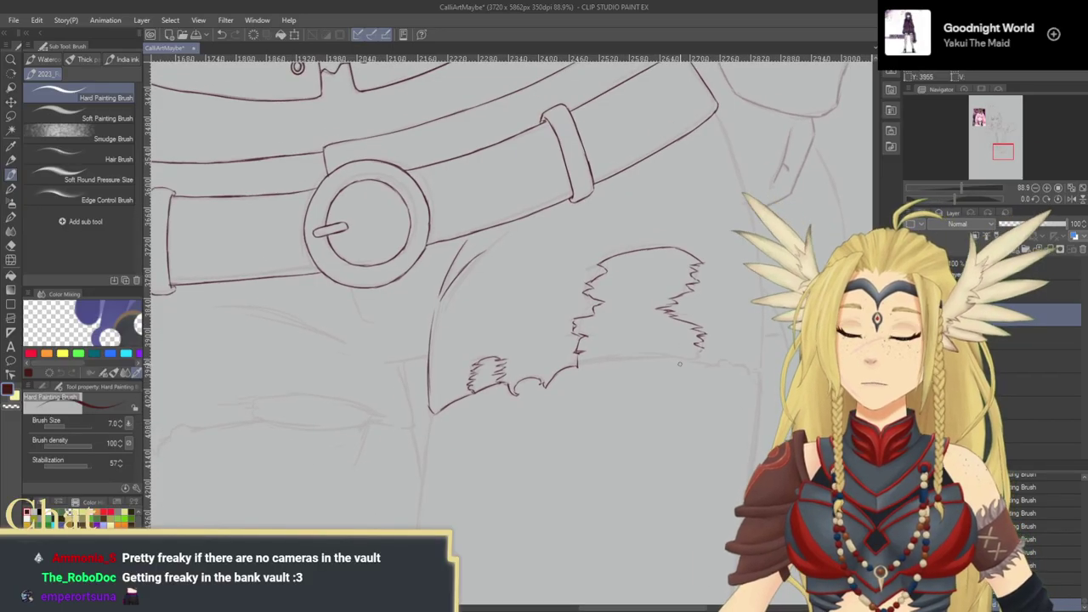
Step: Ink the scalloped outer end of the hem and the shorts' outer side line from the belt to the hem
mouse_move(702, 348)
left_mouse_down()
mouse_move(682, 358)
mouse_move(642, 345)
mouse_move(668, 354)
left_mouse_up()
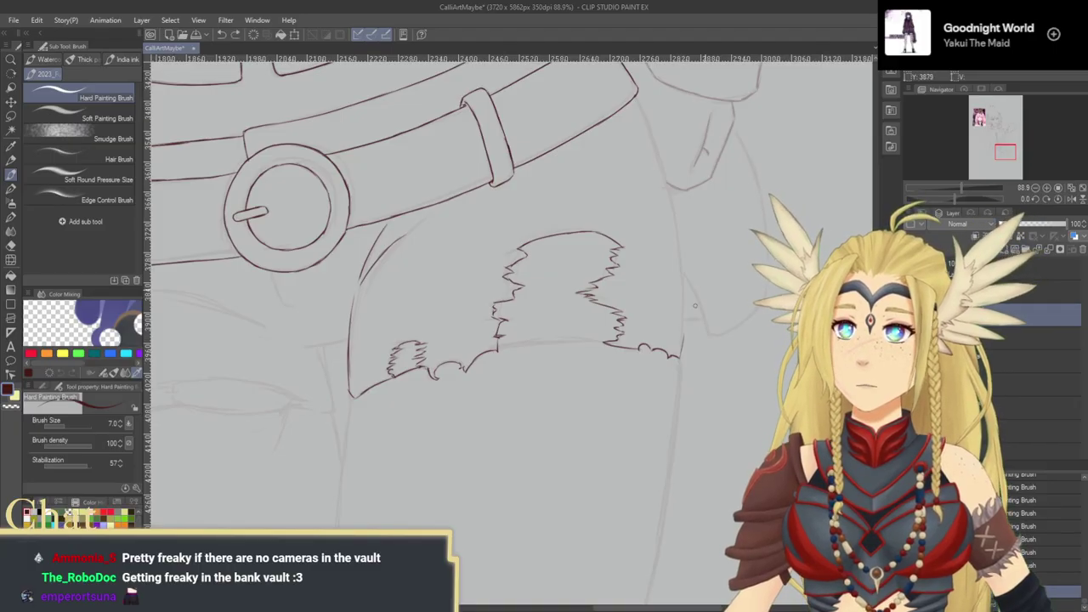
left_click_drag(705, 297, 673, 324)
mouse_move(586, 391)
left_mouse_down()
mouse_move(670, 391)
mouse_move(552, 417)
left_mouse_up()
mouse_move(568, 147)
left_mouse_down()
mouse_move(612, 294)
mouse_move(613, 412)
mouse_move(630, 369)
mouse_move(665, 387)
left_mouse_up()
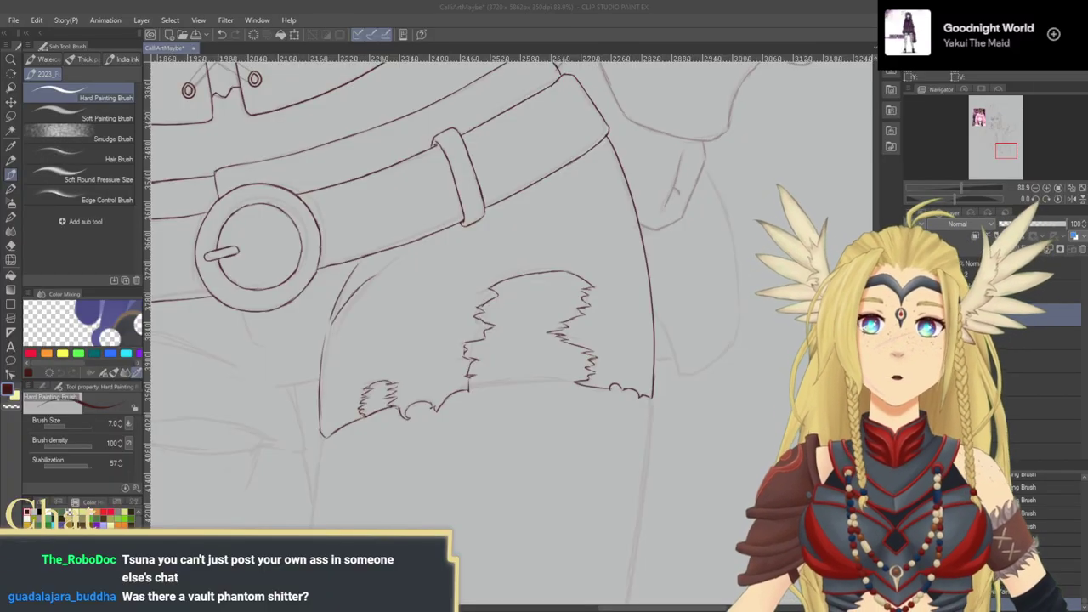
Step: Remove the stray mark below the hem and ink the hem line closing the lower edge of the large tear
left_click(593, 429)
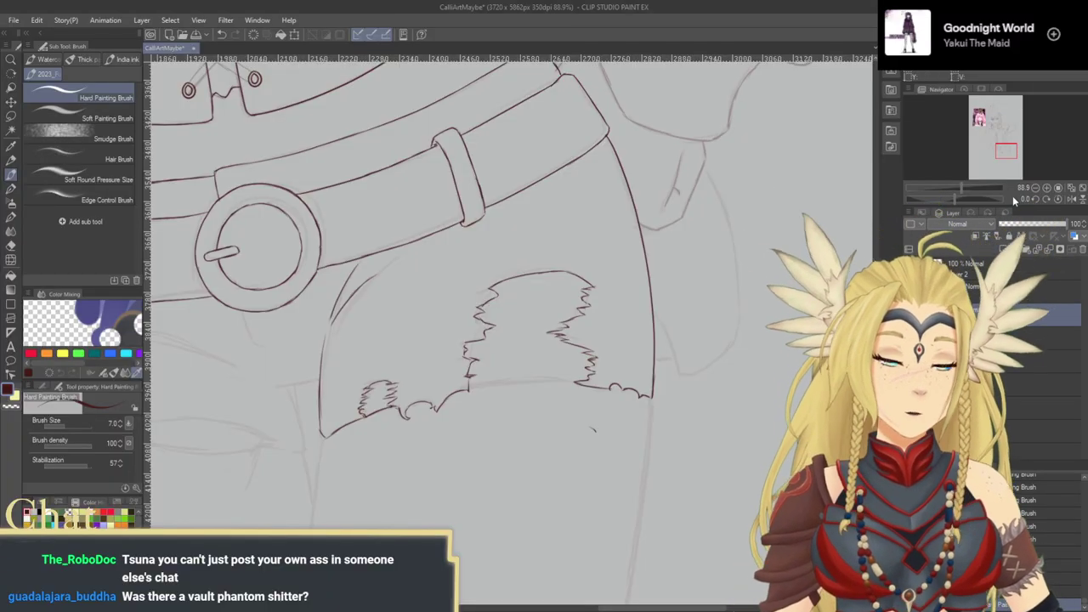
left_click(1036, 200)
left_click(1035, 200)
left_click(1035, 200)
left_click(1036, 200)
key("ctrl+z")
left_click_drag(609, 413, 619, 389)
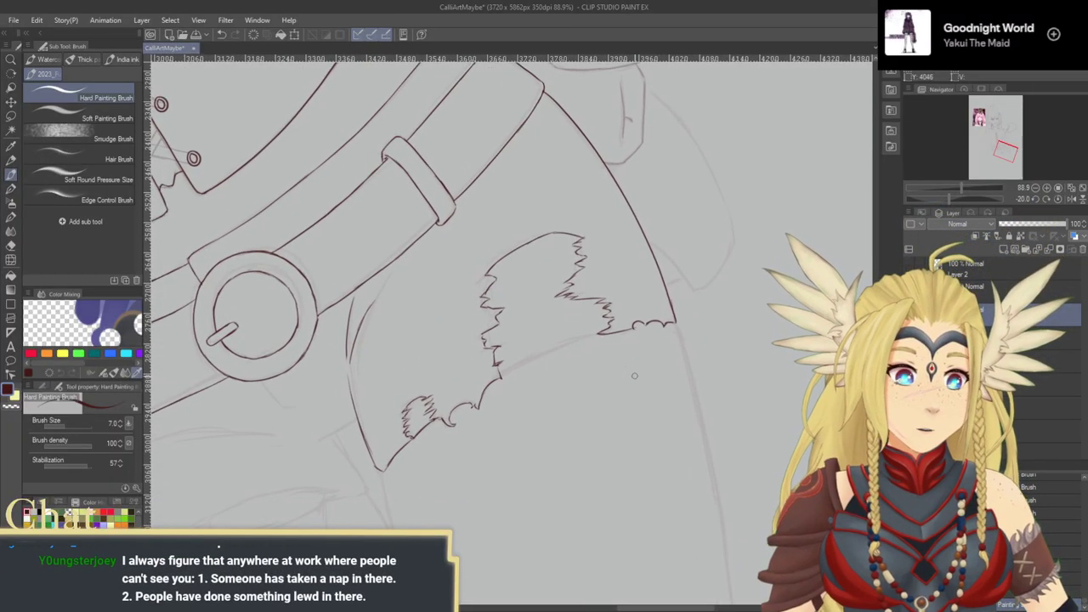
left_click_drag(501, 376, 546, 351)
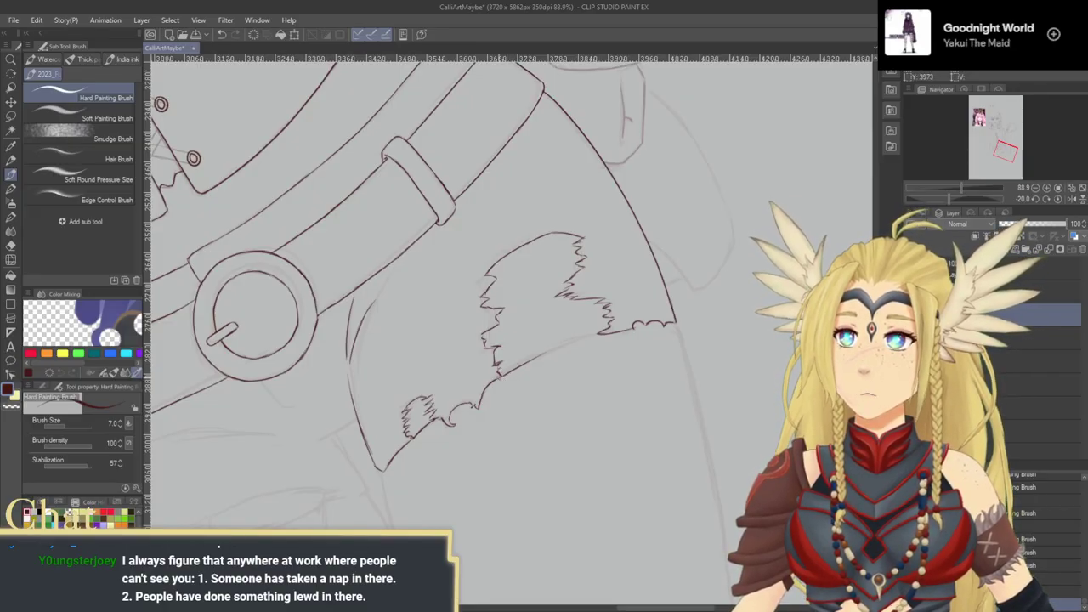
left_click_drag(511, 371, 584, 335)
key("ctrl+z")
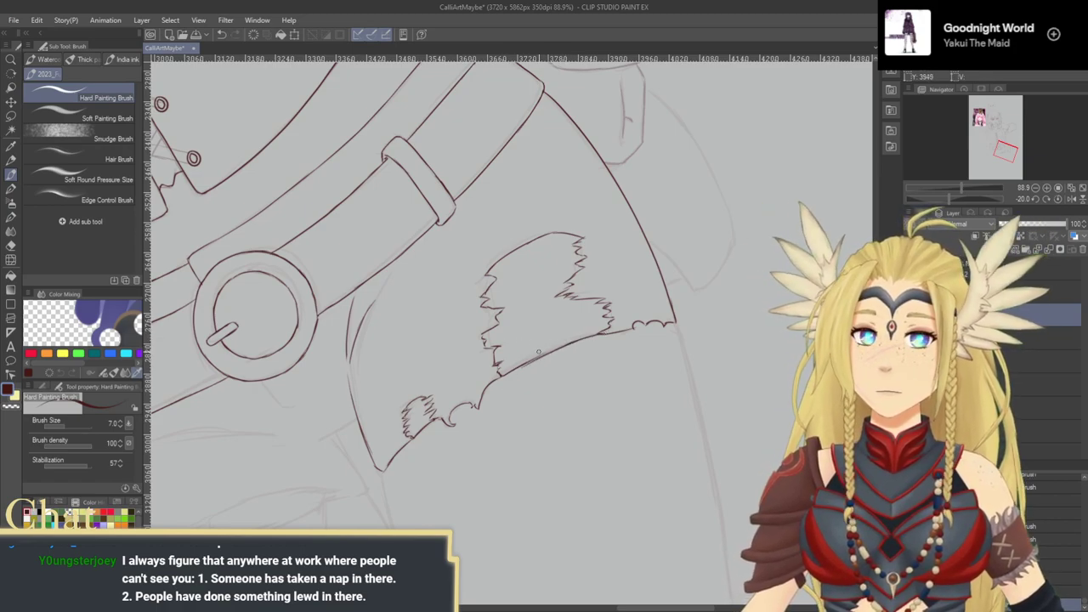
left_click_drag(537, 354, 570, 381)
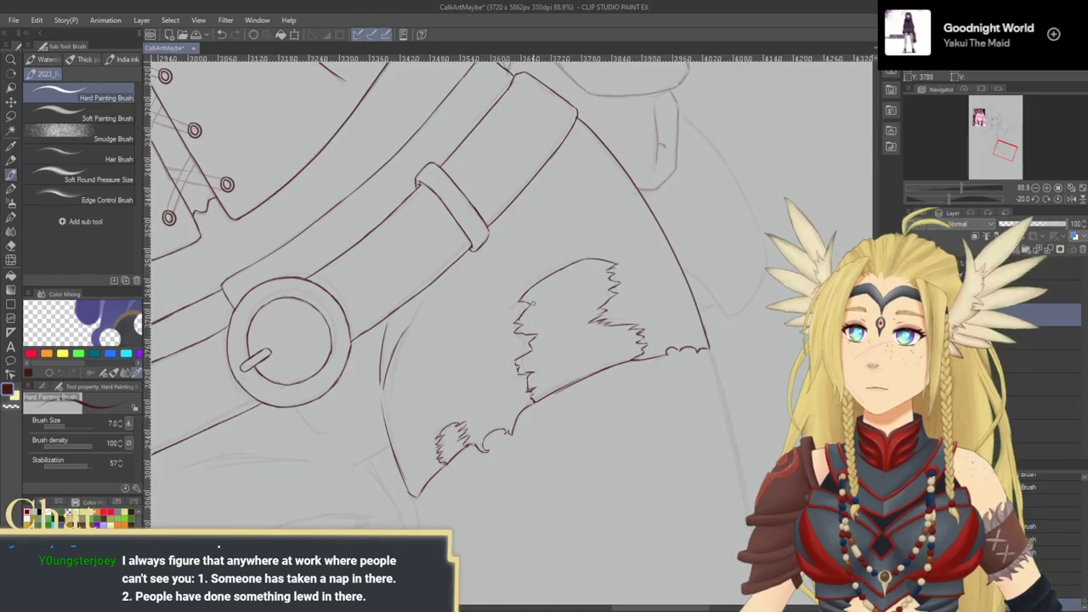
Step: Ink curved loose threads across the large tear between its two jagged edges
key("ctrl+z")
left_click_drag(529, 304, 608, 268)
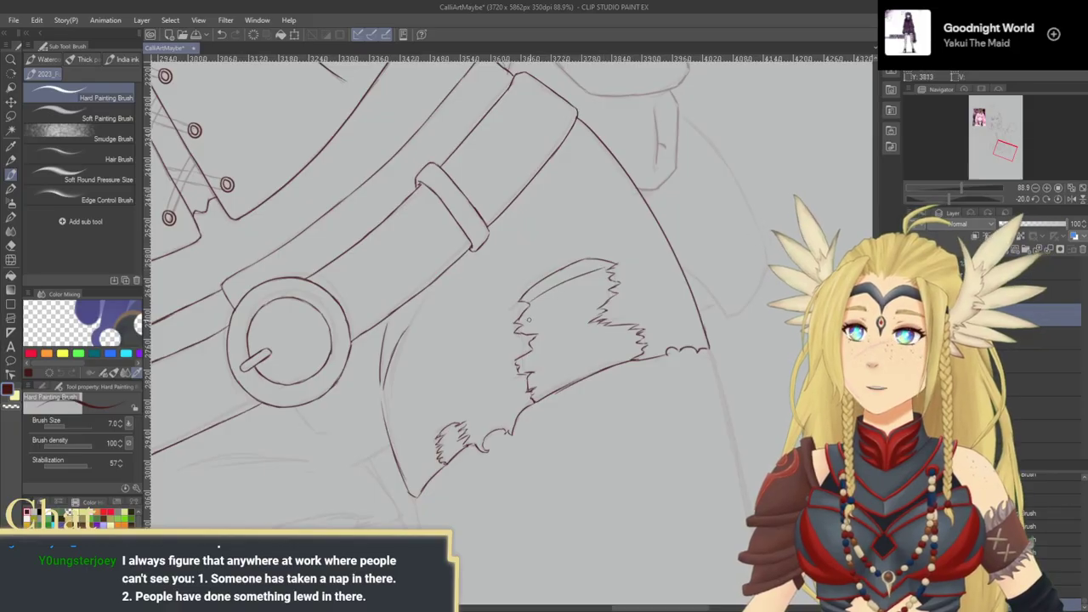
key("ctrl+z")
left_click_drag(537, 335, 603, 309)
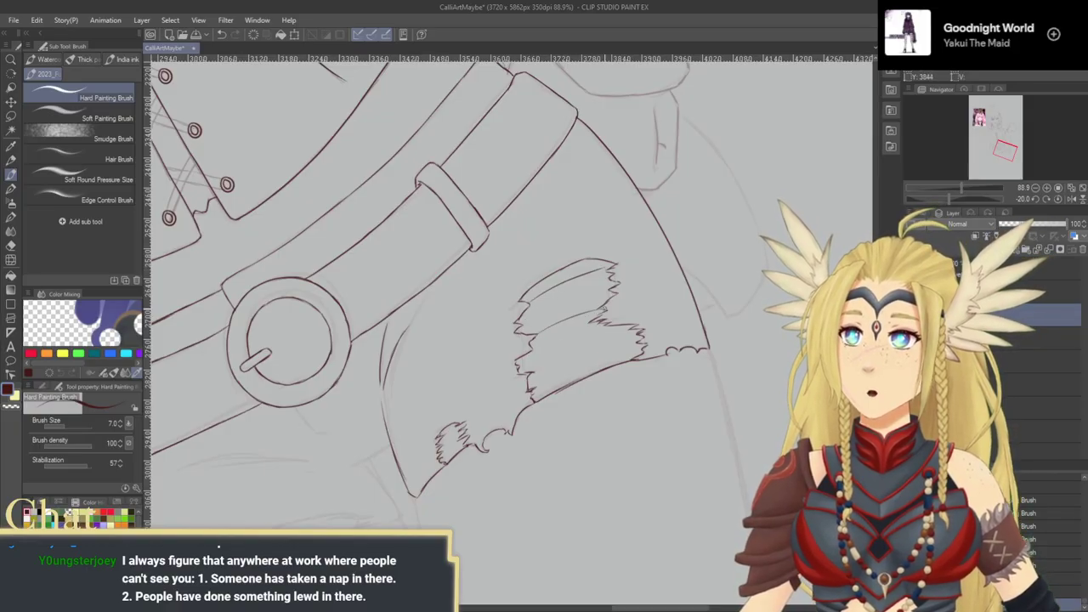
left_click_drag(535, 372, 619, 334)
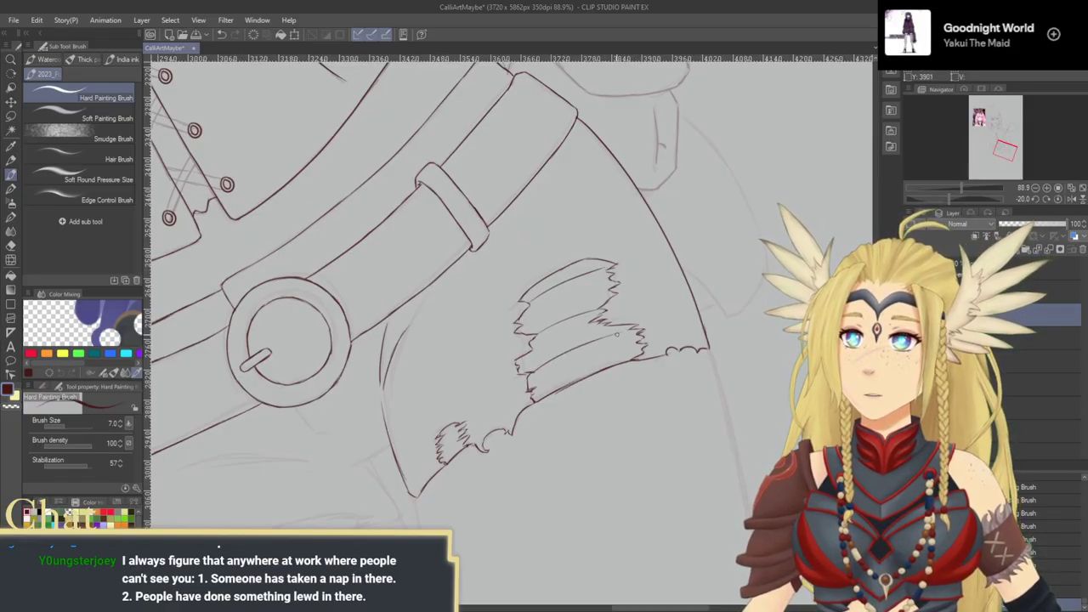
key("ctrl+z")
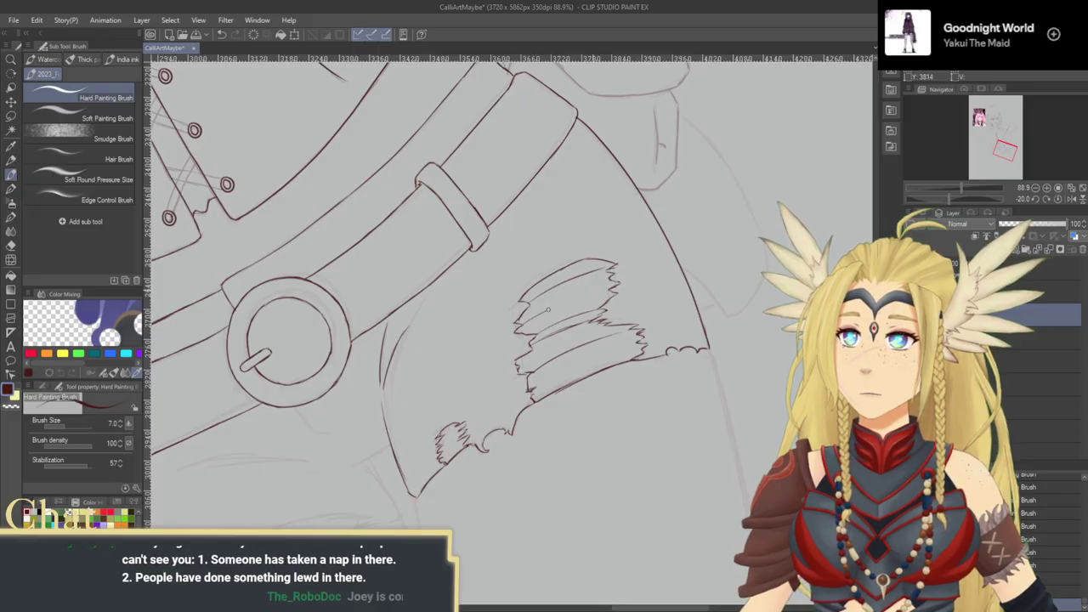
Step: Rework the loose threads in the large tear and ink more curved ones across its lower part down to the hem
key("ctrl+z")
left_click_drag(611, 288, 533, 322)
key("ctrl+z")
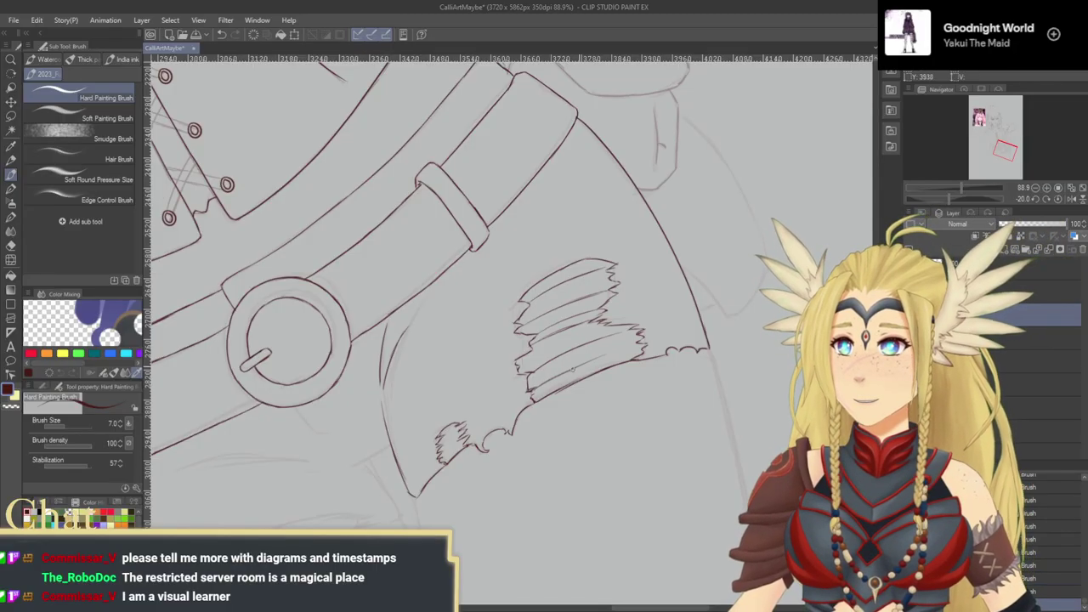
mouse_move(620, 350)
left_mouse_down()
mouse_move(643, 332)
mouse_move(581, 340)
left_mouse_up()
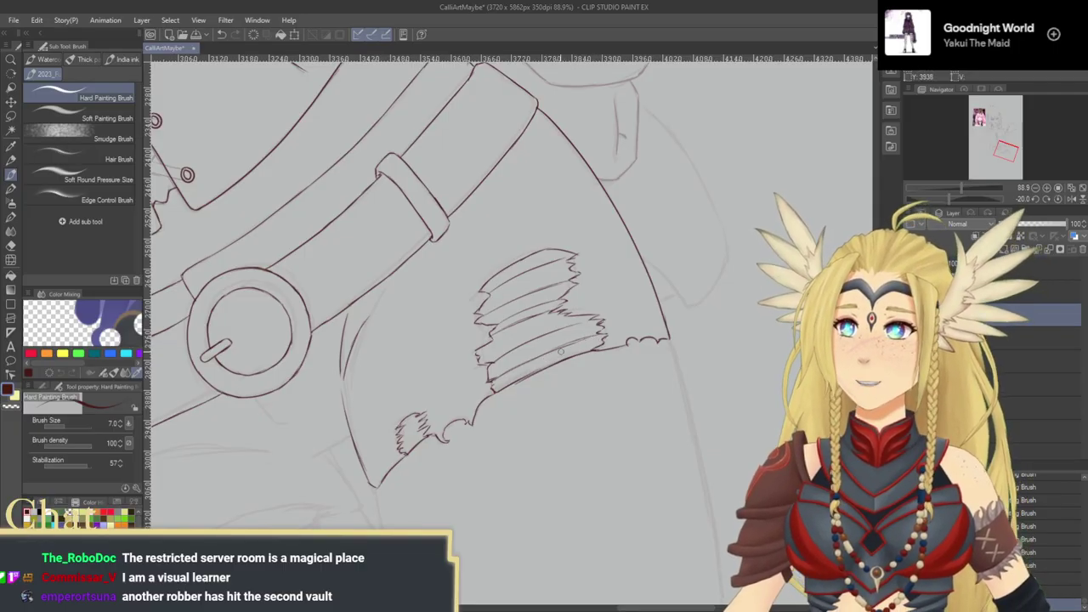
key("ctrl+z")
left_click_drag(562, 363, 598, 332)
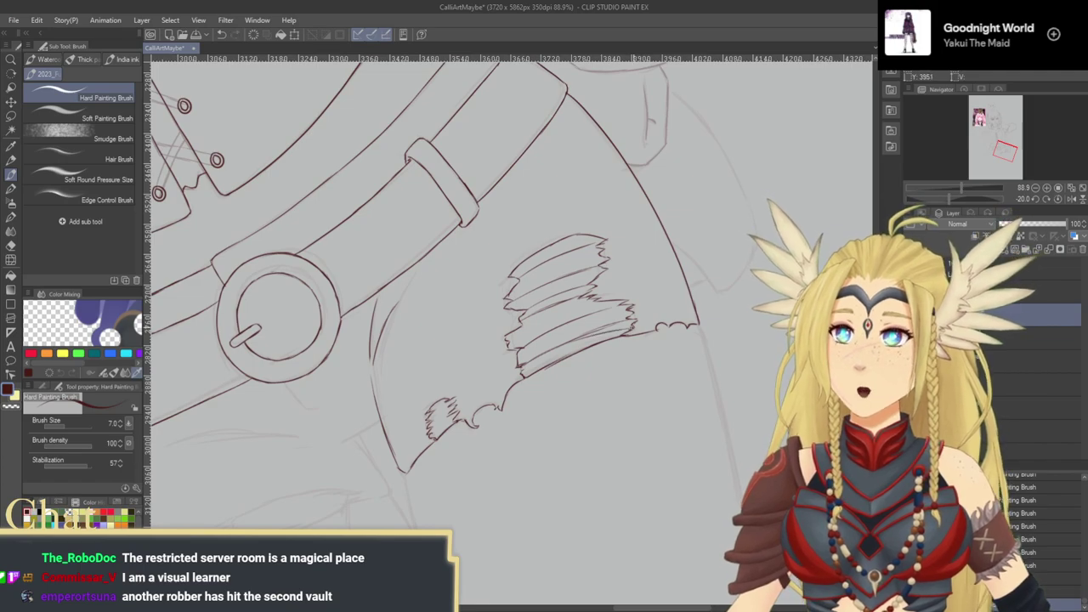
Step: Ink the bare leg's outer line from the outer end of the shorts' hem down to the knee in one long curve
scroll(570, 340, "down", 5)
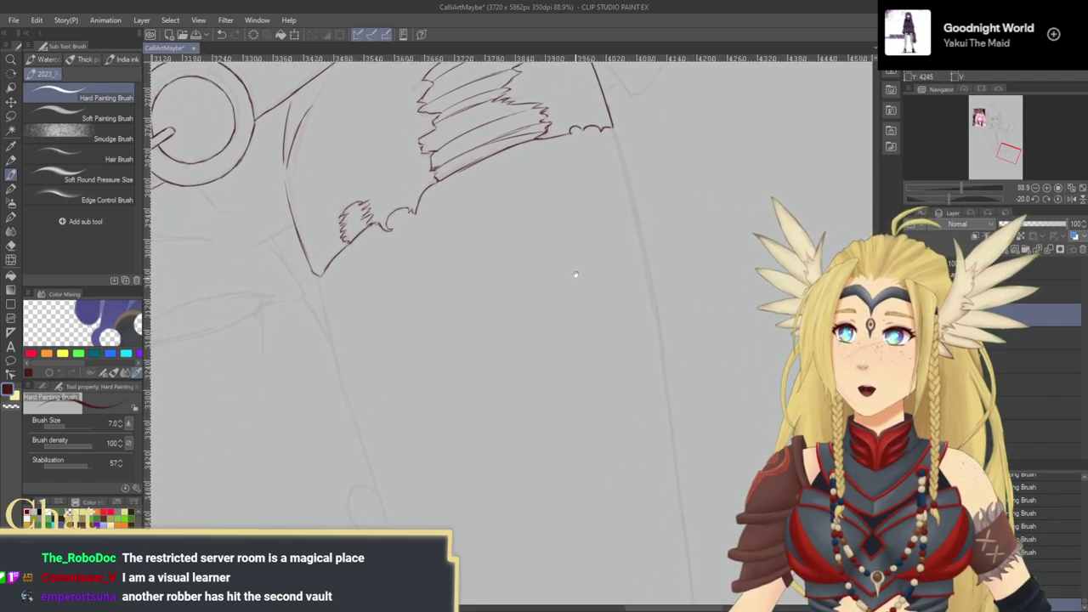
left_click(1059, 200)
left_click_drag(757, 272, 747, 239)
left_click(1036, 188)
left_click_drag(679, 360, 725, 288)
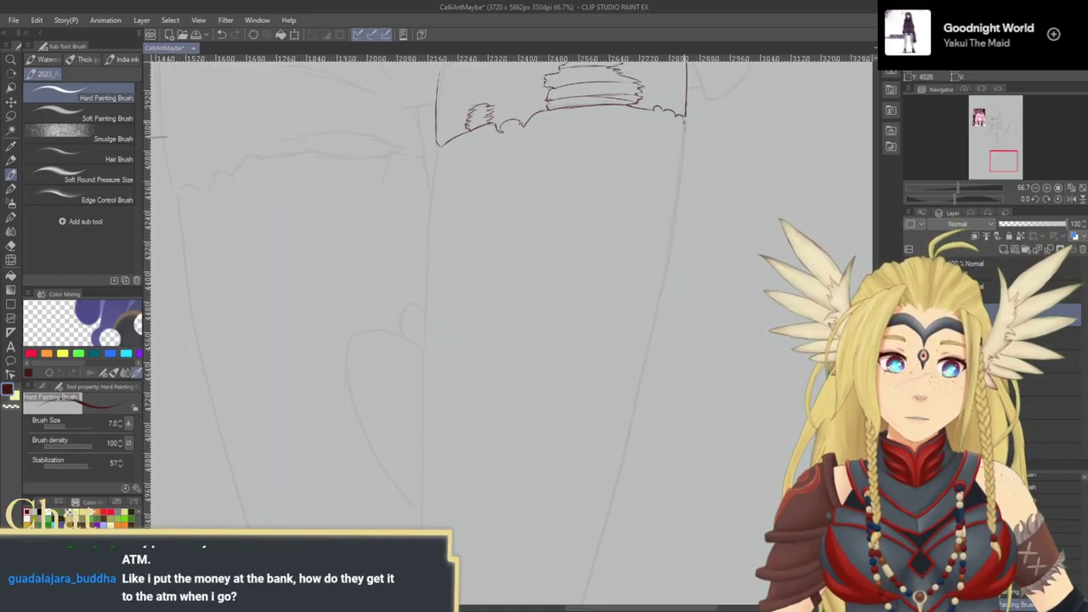
left_click_drag(684, 128, 639, 380)
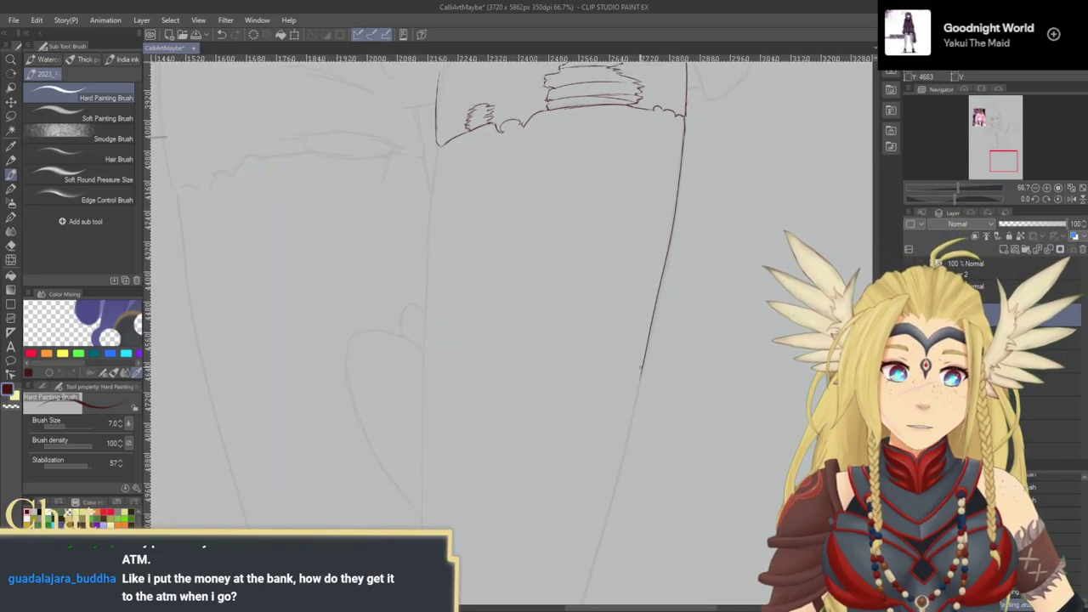
key("ctrl+z")
left_click_drag(706, 289, 692, 235)
left_click(1036, 188)
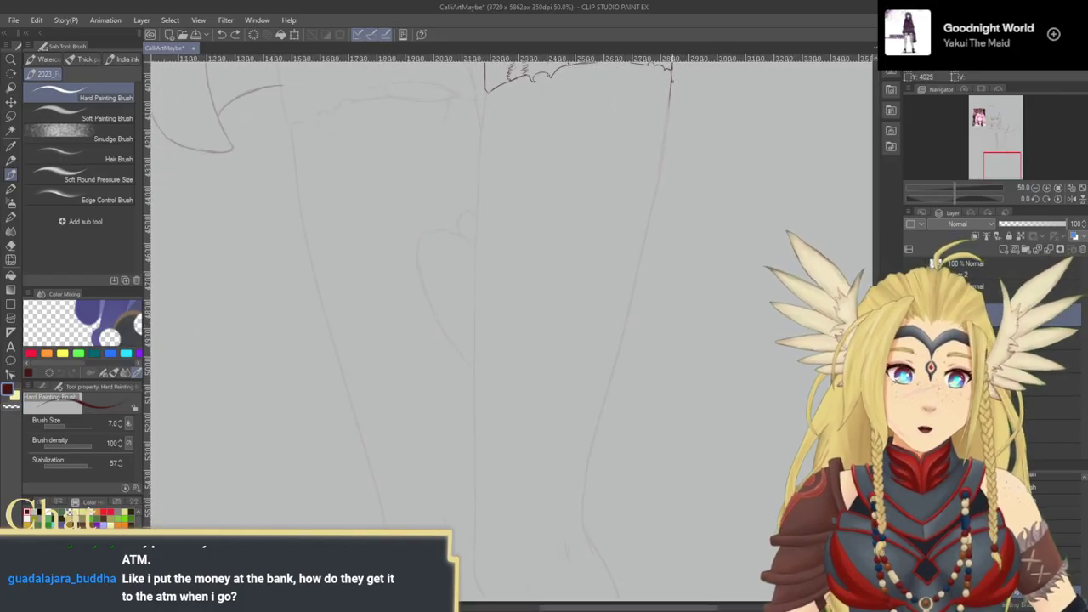
left_click_drag(663, 146, 658, 180)
key("ctrl+z")
left_click_drag(671, 72, 644, 252)
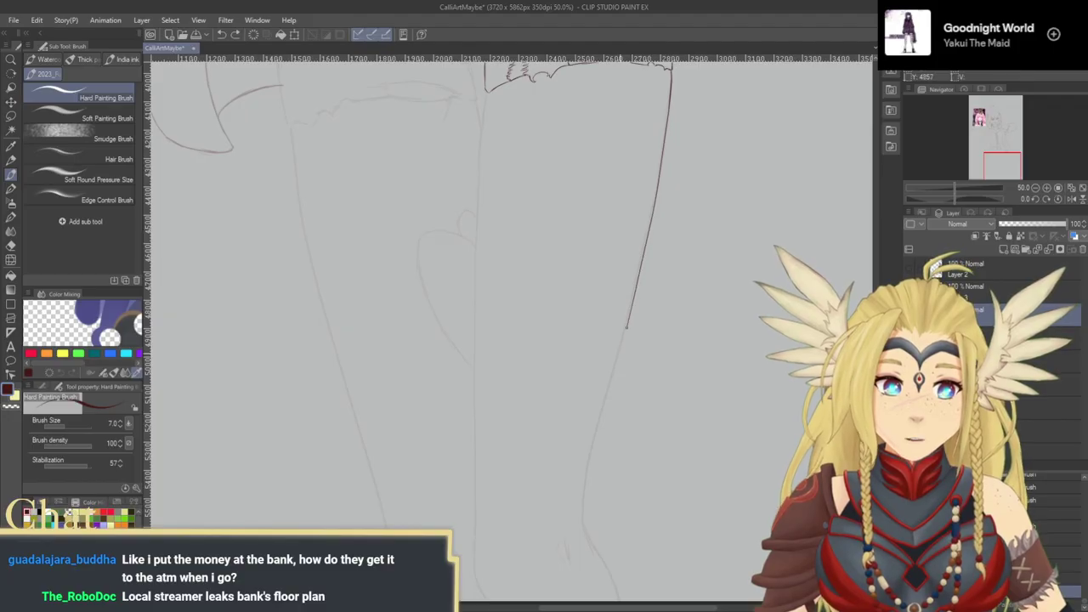
left_click_drag(605, 476, 580, 315)
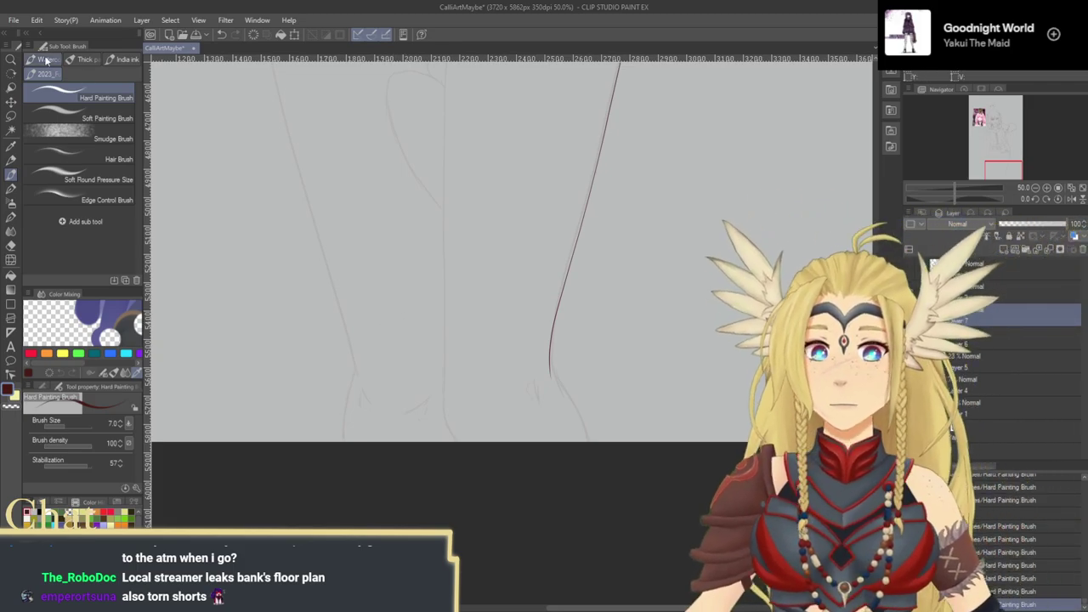
Step: Redraw the outer line's lower end so it follows the sketch's inward curve at the knee
left_click(11, 60)
mouse_move(578, 299)
left_mouse_down()
mouse_move(590, 316)
mouse_move(573, 301)
left_mouse_up()
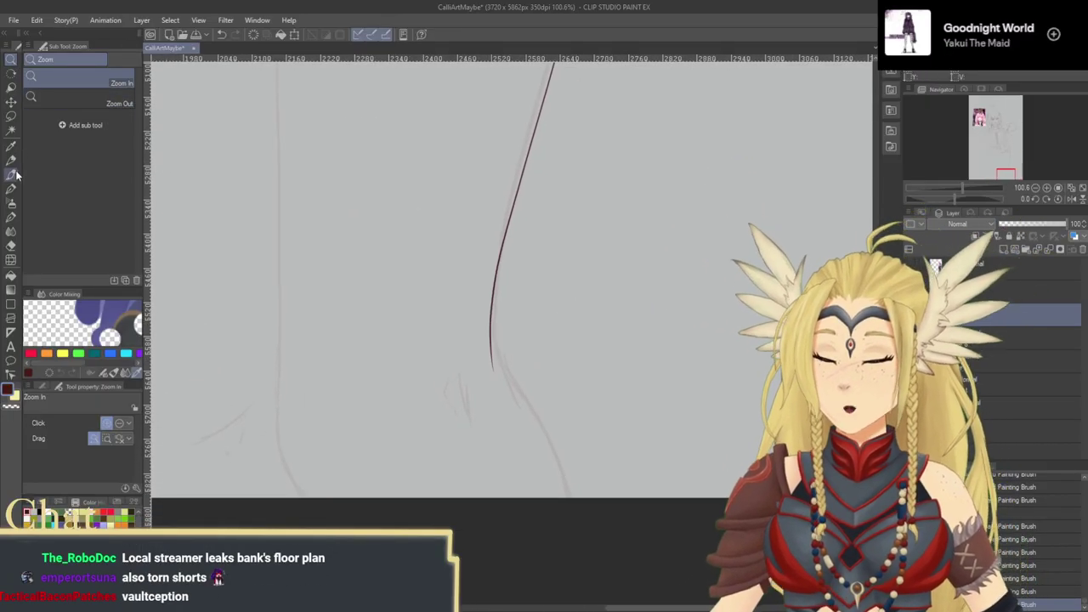
left_click(12, 175)
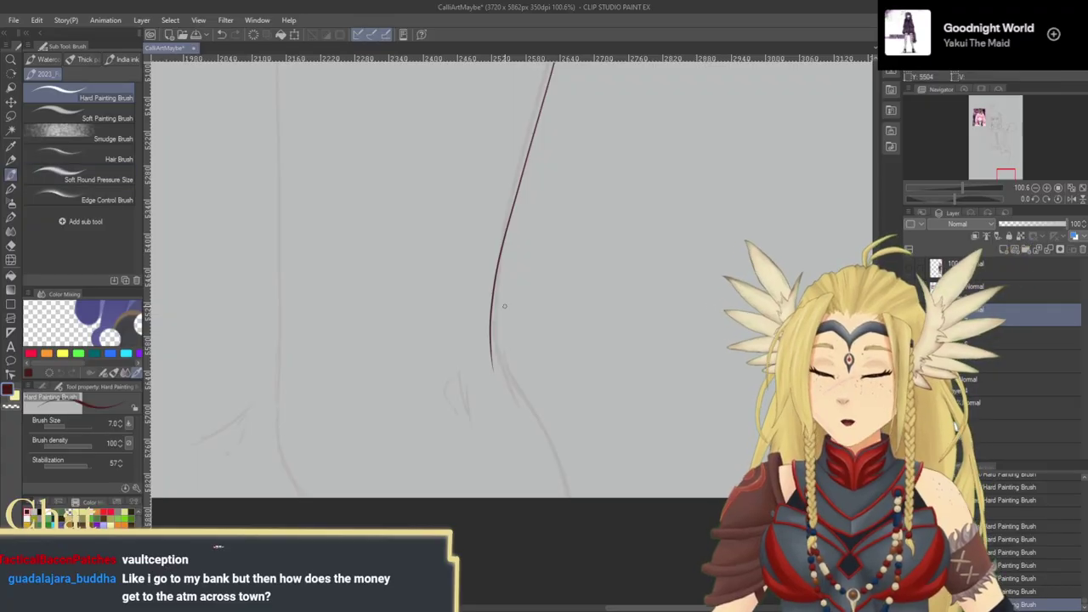
left_click_drag(506, 239, 502, 282)
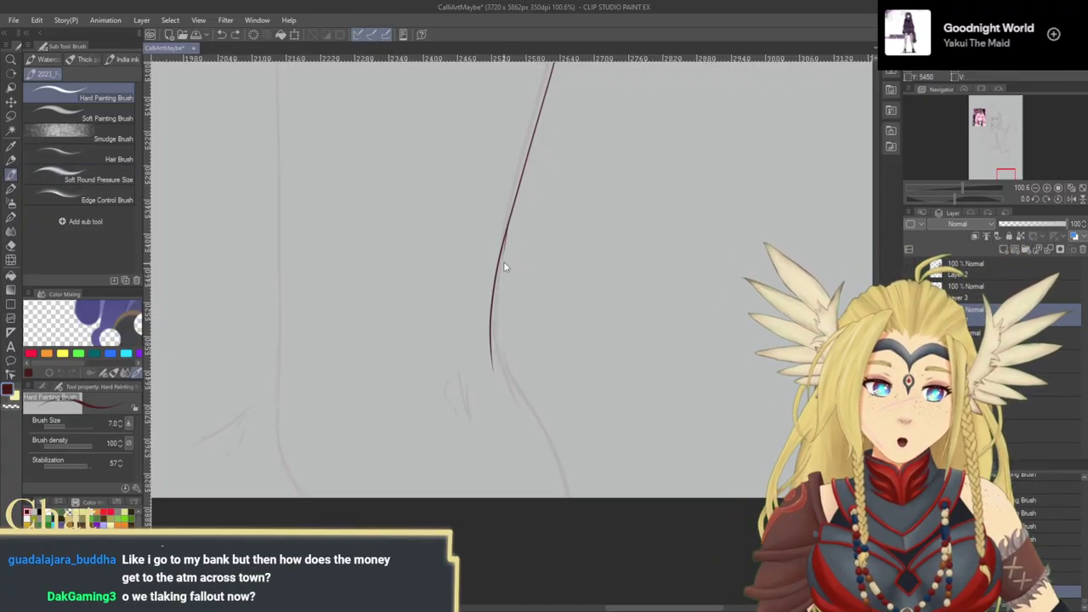
left_click_drag(507, 226, 499, 324)
key("ctrl+z")
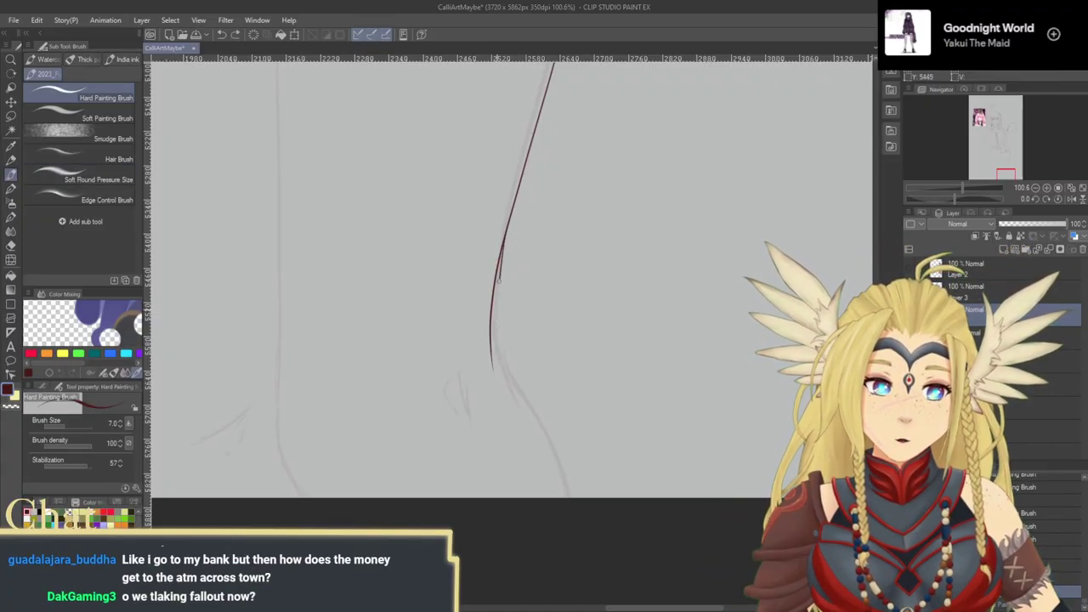
left_click_drag(499, 270, 497, 317)
key("ctrl+z")
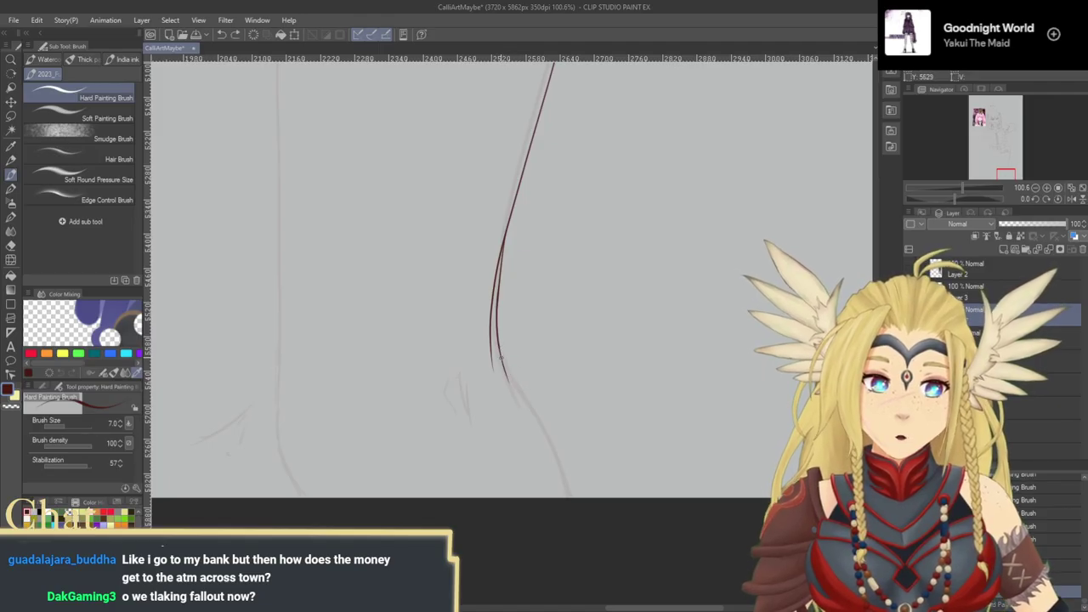
key("ctrl+z")
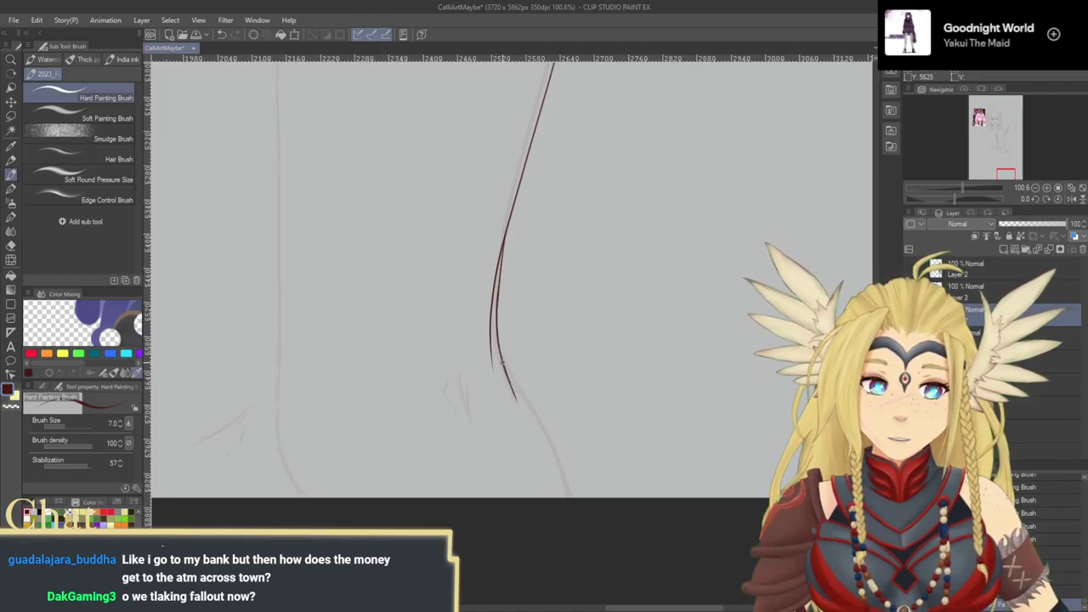
Step: Ink the flaring outer line below the knee to the canvas edge and remove the overlapping old line end
left_click_drag(527, 397, 587, 498)
key("ctrl+z")
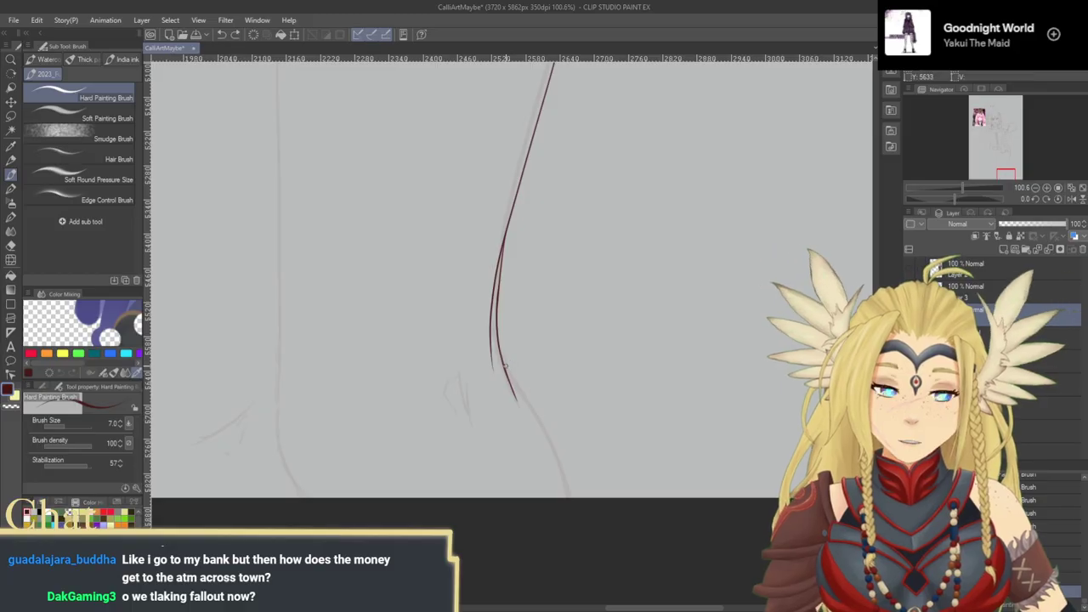
left_click_drag(533, 414, 568, 495)
key("ctrl+z")
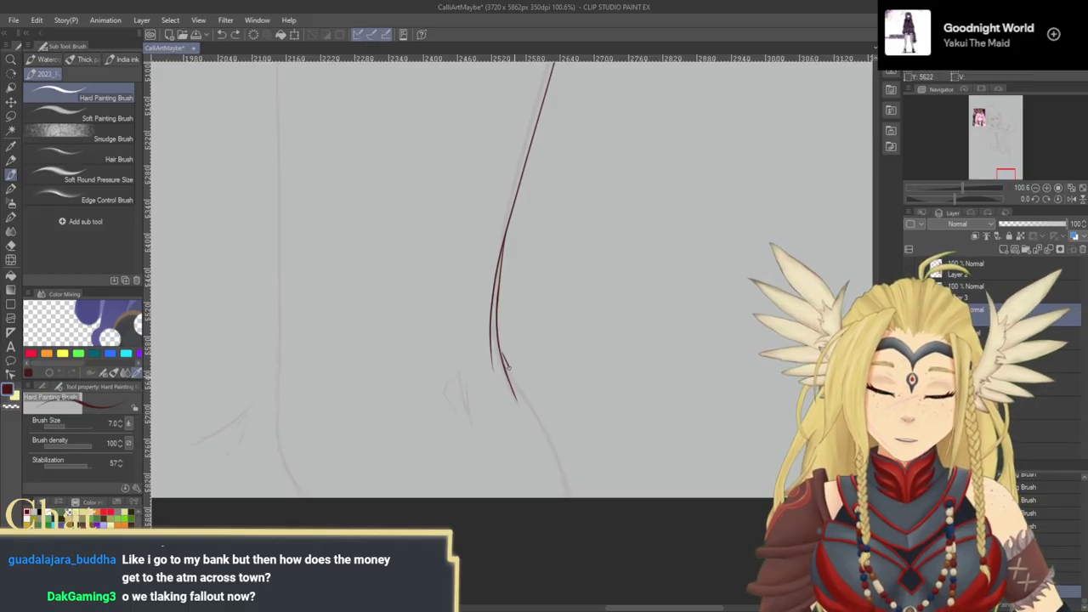
key("ctrl+z")
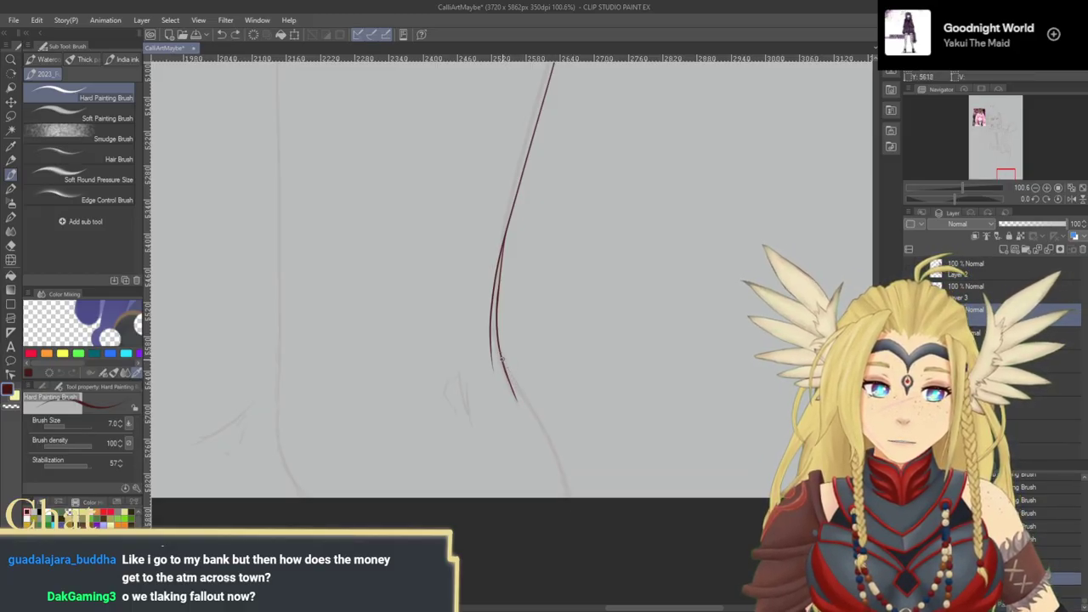
left_click_drag(525, 399, 565, 479)
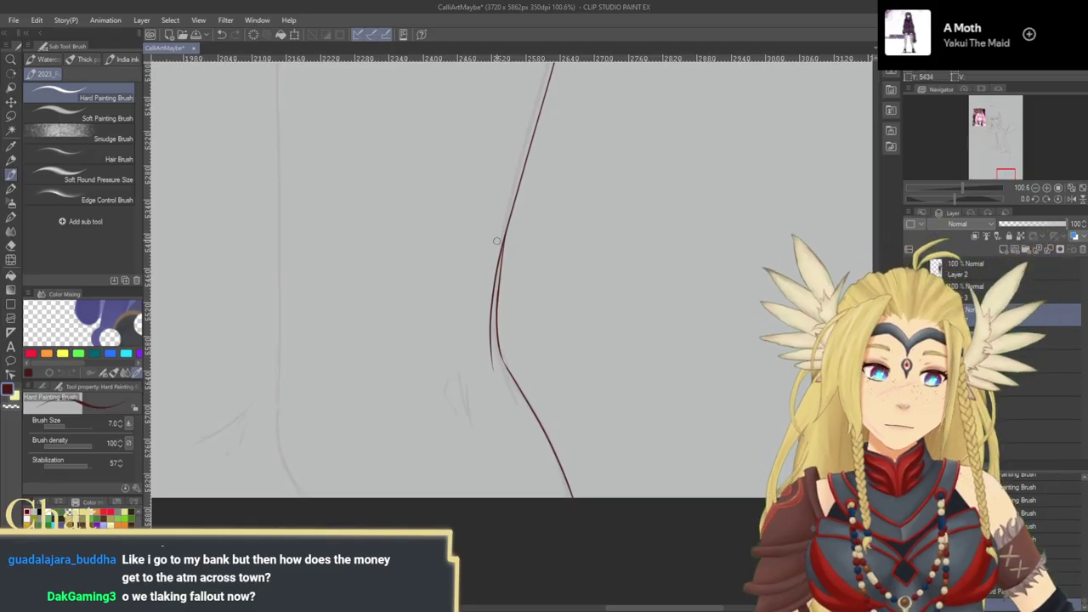
key("ctrl+z")
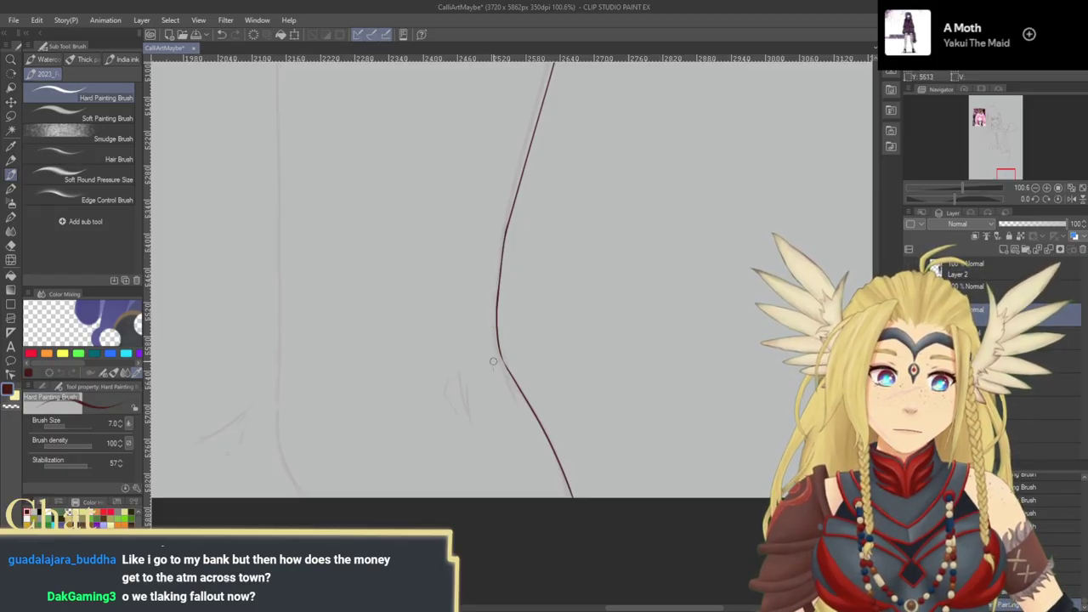
Step: Ink the first stretch of the leg's inner line just below the shorts' inner hem corner
left_click_drag(463, 221, 501, 381)
left_click_drag(490, 293, 515, 539)
left_click_drag(578, 128, 554, 498)
mouse_move(625, 370)
left_mouse_down()
mouse_move(583, 376)
mouse_move(613, 398)
left_mouse_up()
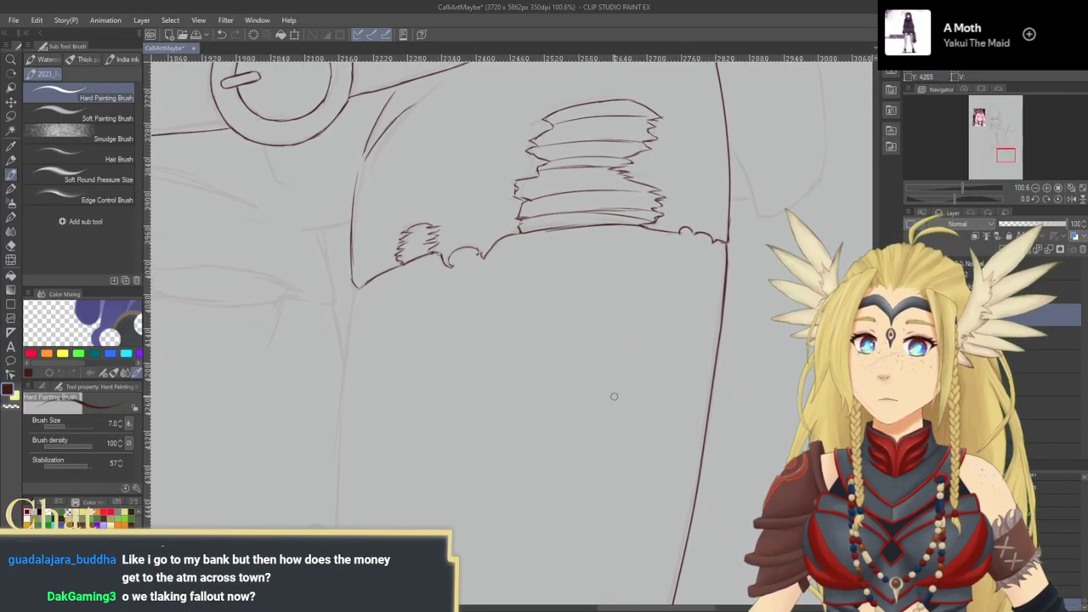
left_click(1036, 188)
left_click_drag(614, 352, 723, 264)
left_click_drag(557, 264, 614, 169)
mouse_move(527, 108)
left_mouse_down()
mouse_move(508, 289)
mouse_move(542, 281)
mouse_move(506, 253)
left_mouse_up()
key("ctrl+z")
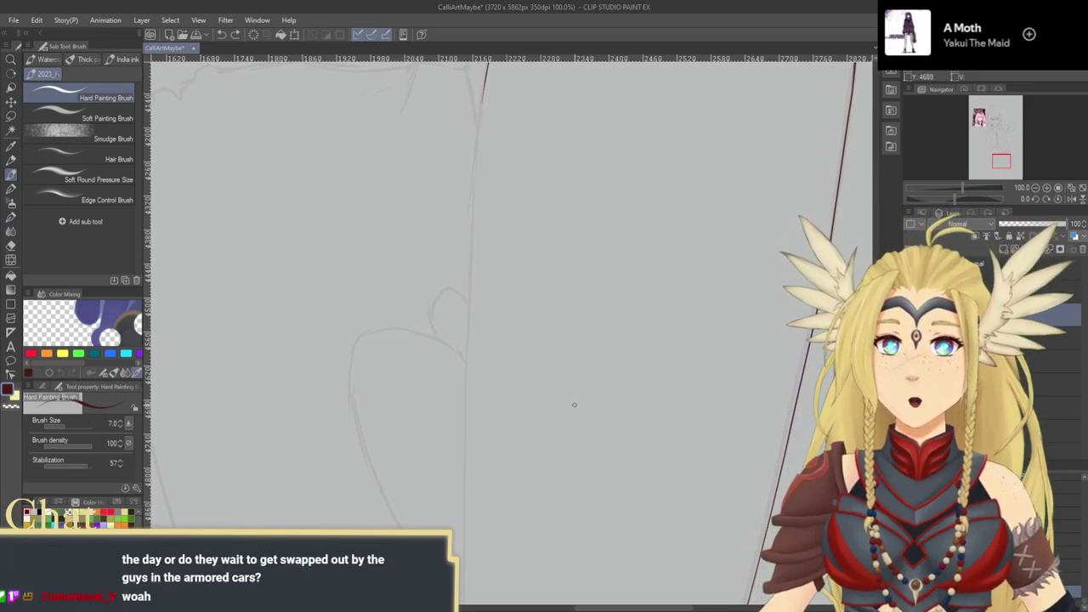
left_click(1035, 188)
left_click_drag(612, 388, 634, 325)
left_click_drag(517, 96, 505, 247)
key("ctrl+z")
key("ctrl+space")
left_click_drag(587, 231, 593, 247)
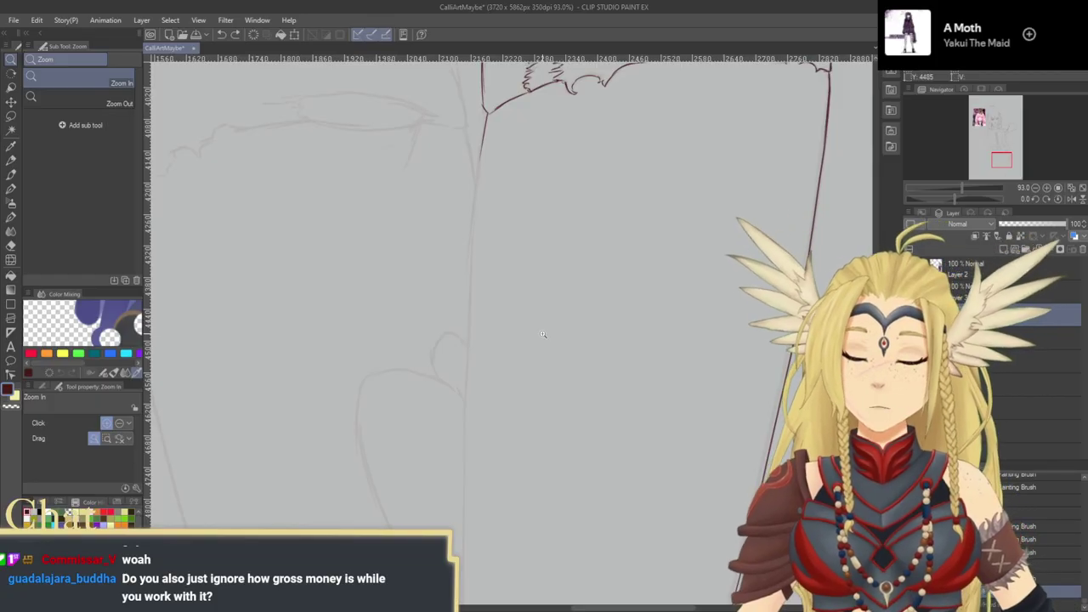
left_click(11, 172)
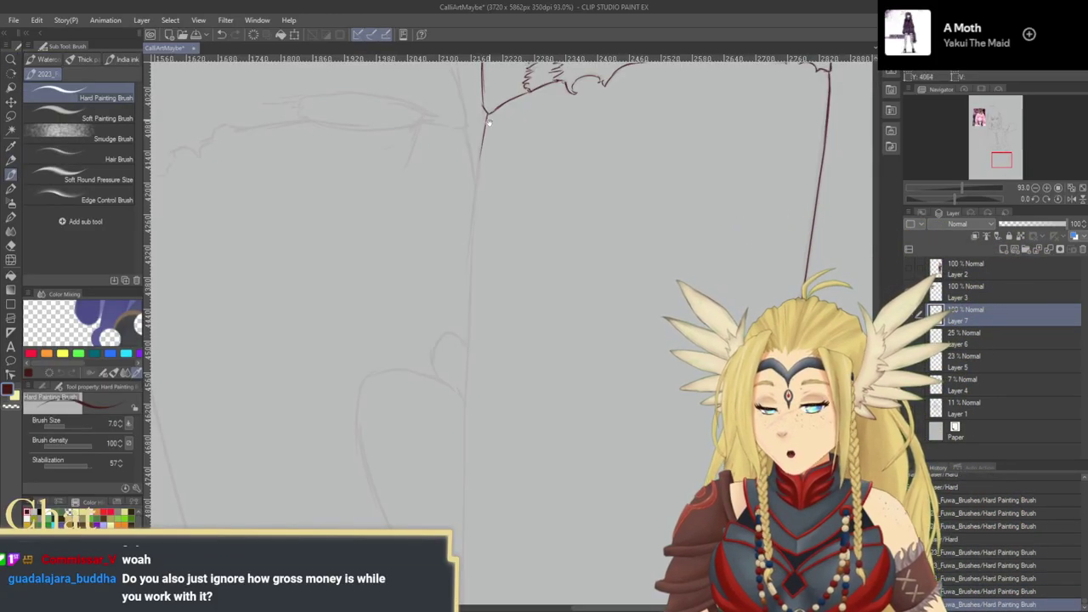
Step: Try to extend the leg's inner line down the thigh toward the knee
scroll(484, 118, "up", 2)
scroll(478, 101, "down", 3)
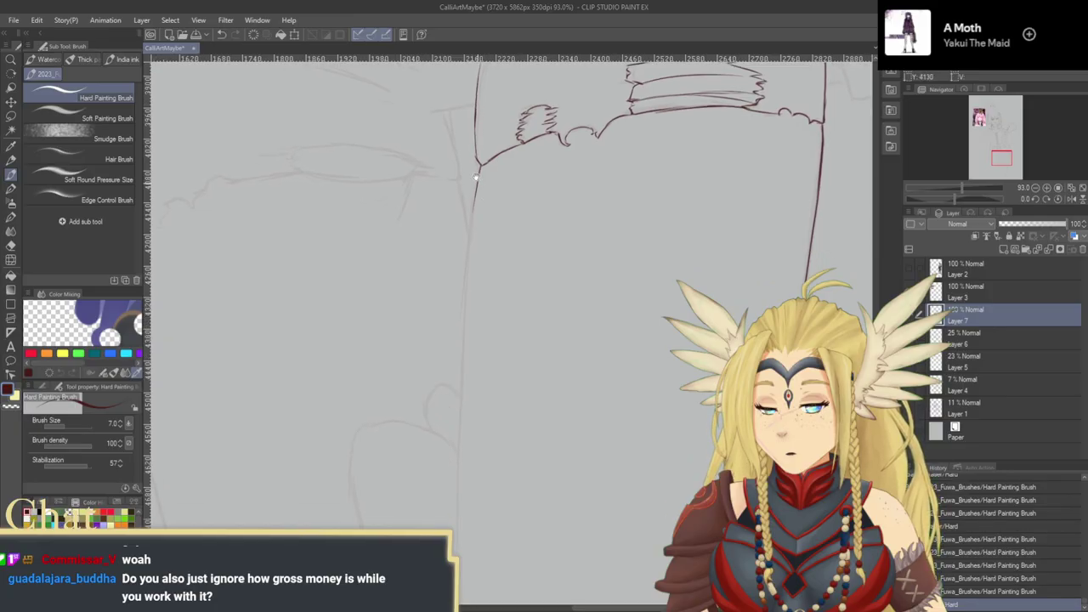
left_click_drag(465, 134, 446, 495)
left_click_drag(543, 423, 535, 328)
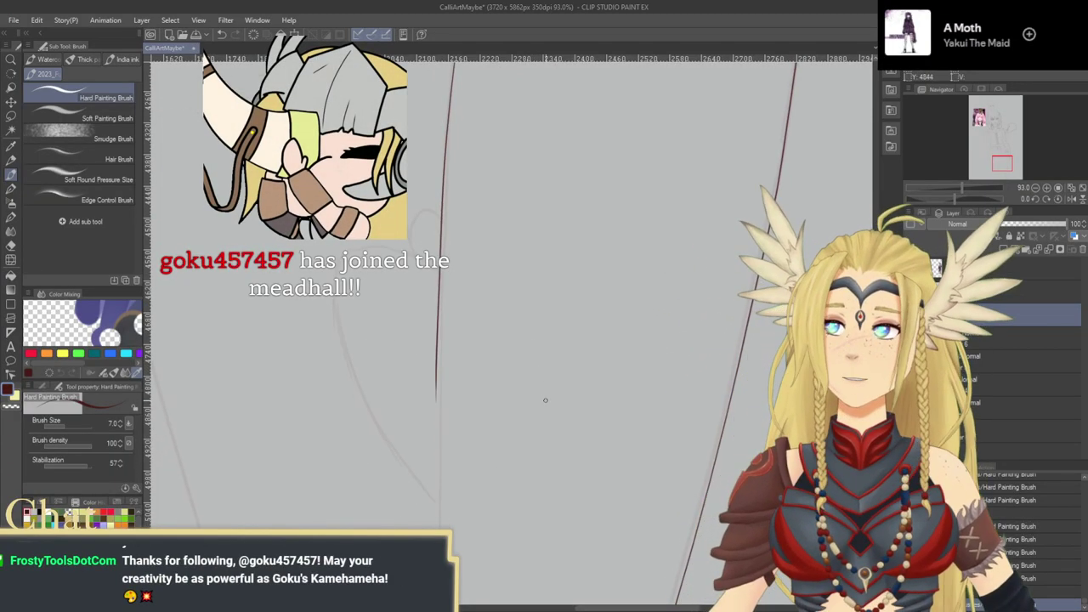
scroll(527, 391, "down", 3)
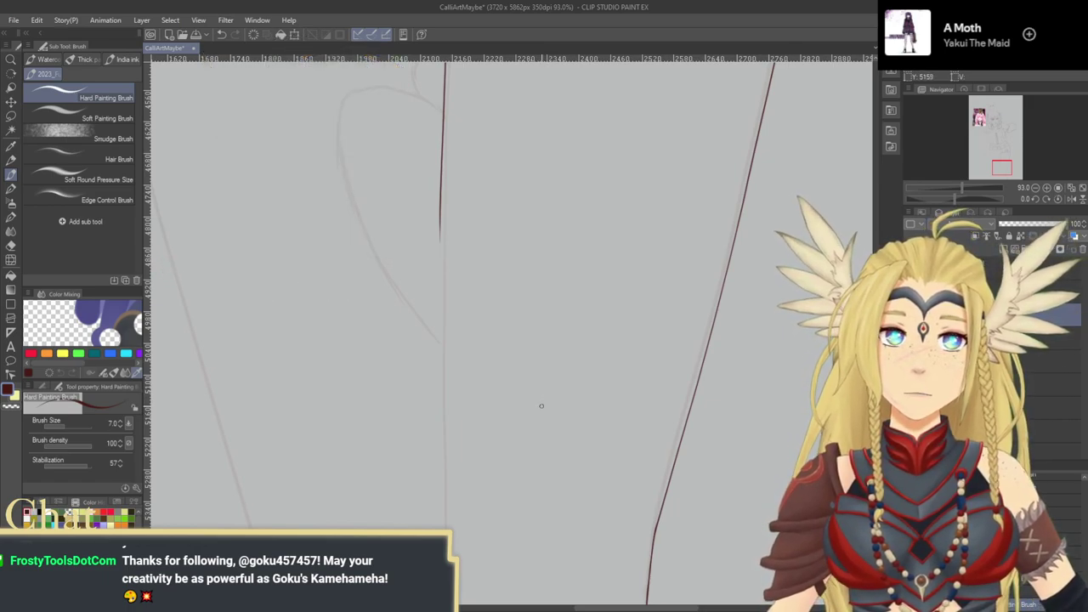
left_click_drag(517, 476, 554, 391)
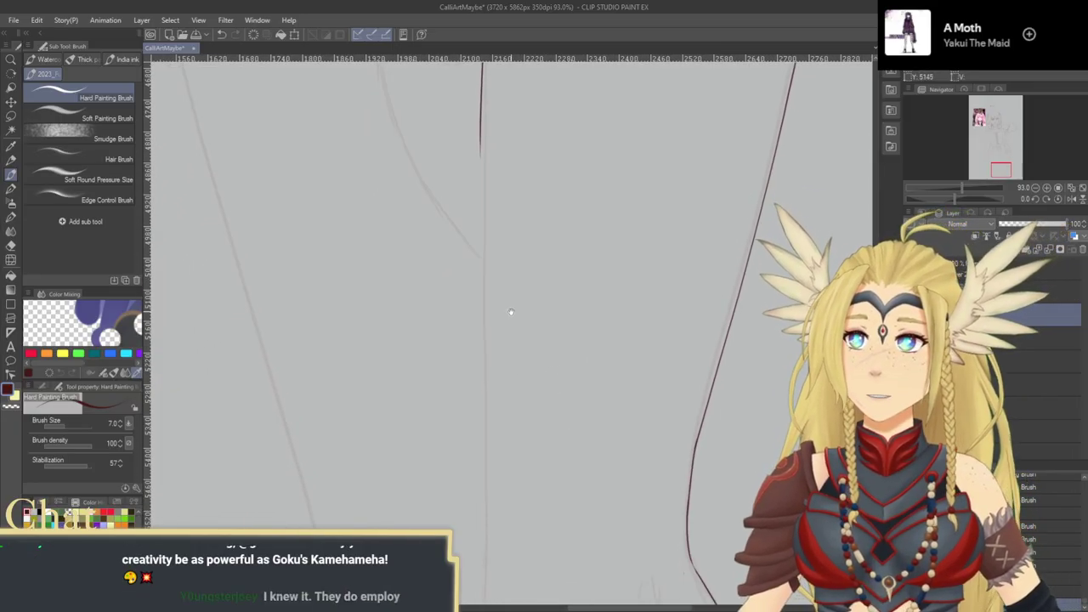
left_click_drag(450, 316, 478, 280)
left_click_drag(522, 403, 524, 457)
left_click_drag(550, 311, 527, 252)
scroll(523, 93, "down", 2)
left_click_drag(525, 100, 521, 211)
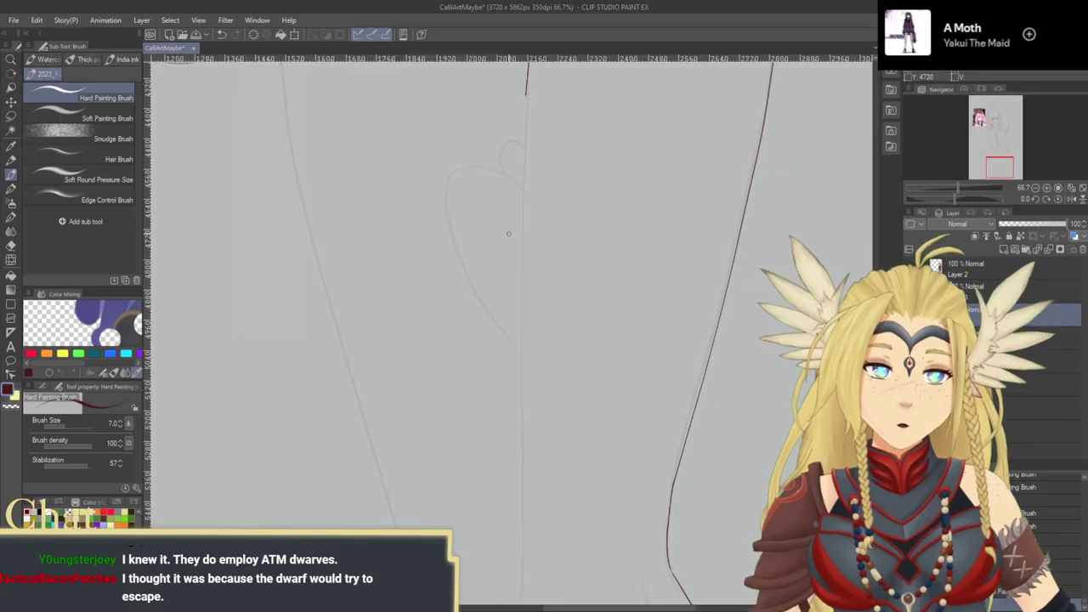
Step: Ink the leg's inner line from the upper thigh past the knee to the canvas's lower edge
scroll(531, 221, "up", 1)
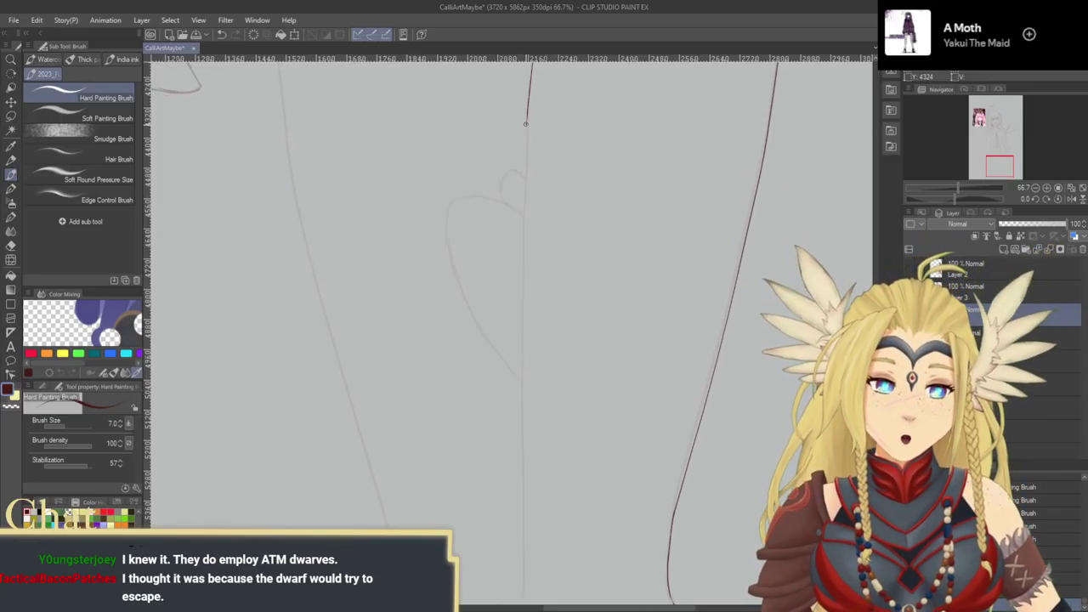
left_click_drag(529, 141, 529, 160)
key("ctrl+z")
left_click_drag(529, 99, 528, 270)
key("ctrl+z")
scroll(530, 102, "up", 2)
scroll(532, 105, "down", 2)
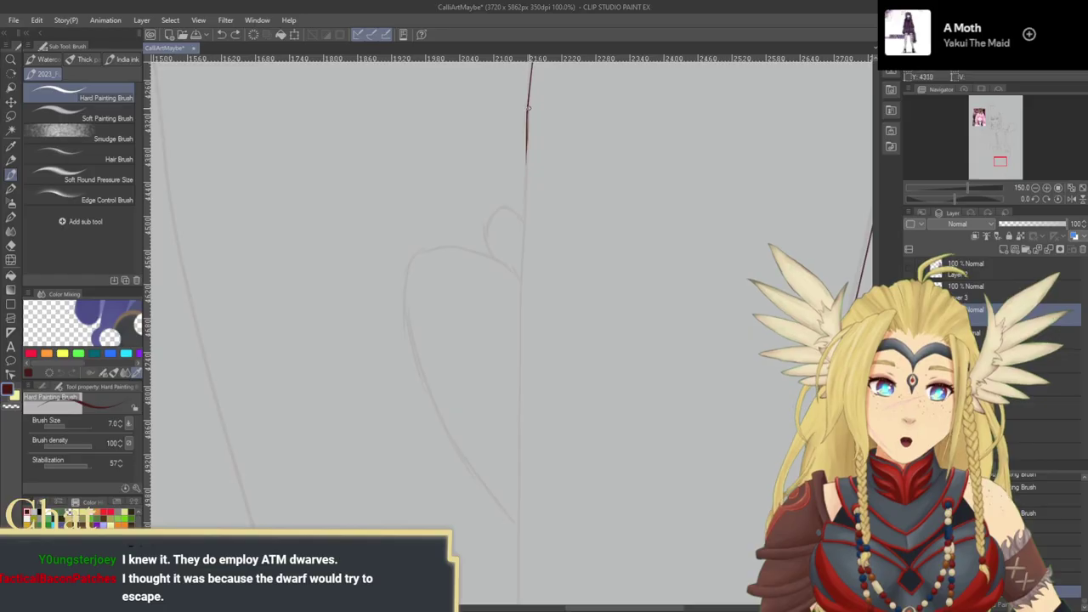
left_click_drag(528, 109, 525, 605)
left_click_drag(548, 394, 531, 108)
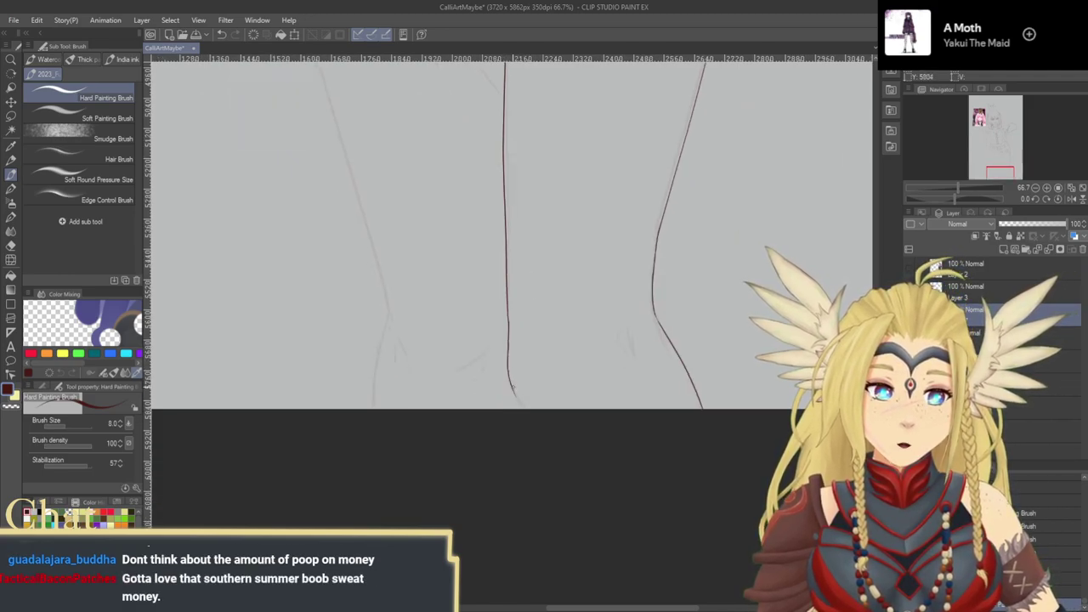
left_click_drag(597, 387, 521, 350)
Step: Ink the small pointed crease mark on the knee beside the leg's outer line
left_click_drag(551, 290, 554, 314)
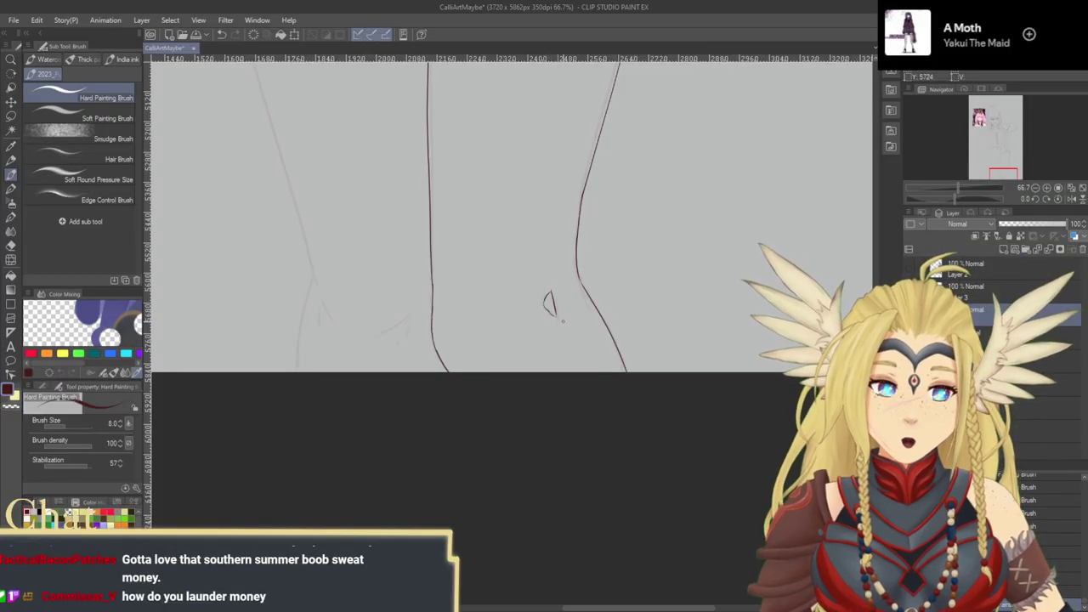
left_click_drag(588, 386, 617, 429)
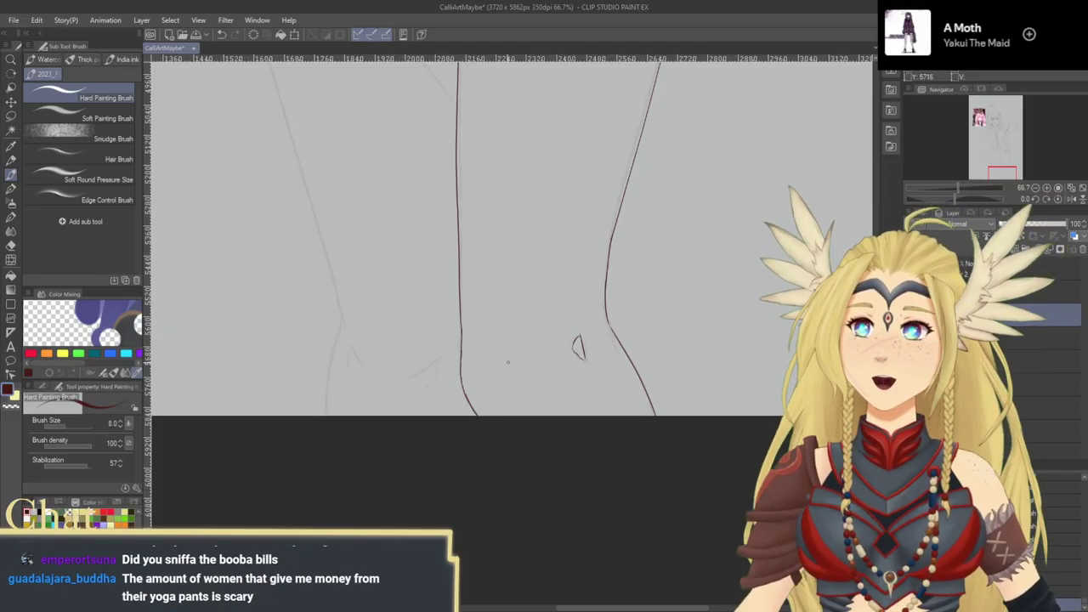
left_click_drag(514, 361, 535, 339)
scroll(484, 342, "up", 3)
scroll(482, 327, "down", 2)
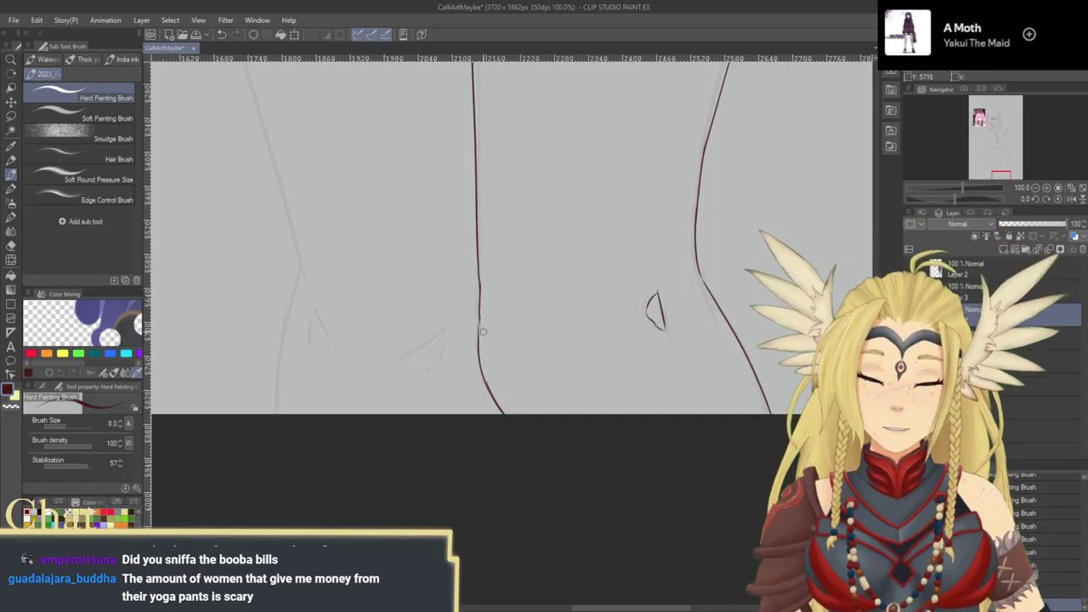
Step: Redo the lower end of the leg's inner line so it curves outward below the knee to the canvas's lower edge
mouse_move(479, 317)
left_mouse_down()
mouse_move(482, 364)
mouse_move(512, 423)
left_mouse_up()
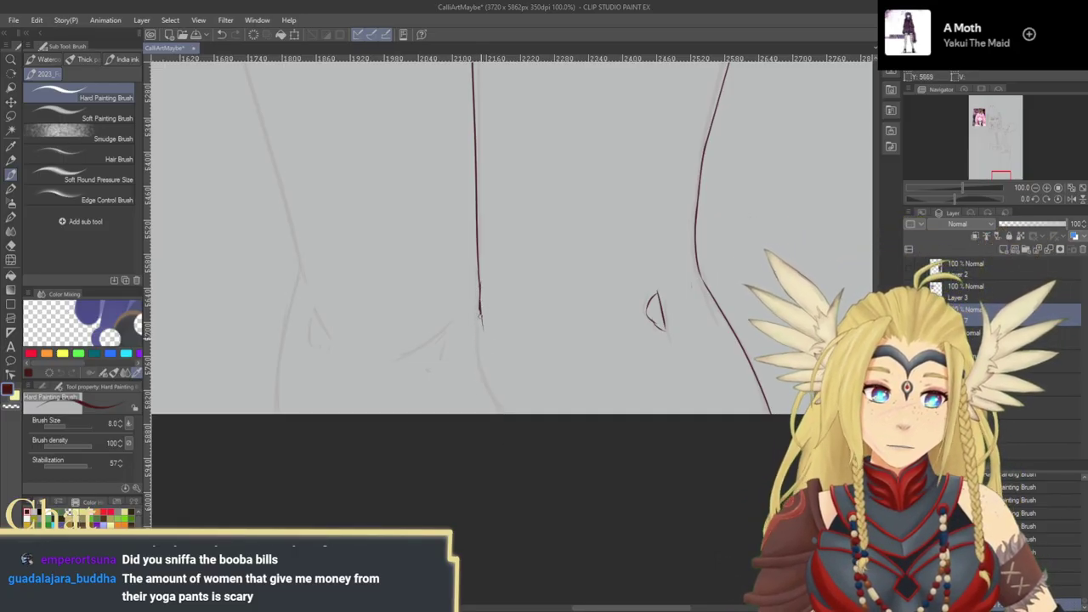
mouse_move(479, 308)
left_mouse_down()
mouse_move(498, 395)
mouse_move(552, 429)
left_mouse_up()
mouse_move(477, 321)
left_mouse_down()
mouse_move(476, 299)
mouse_move(483, 335)
left_mouse_up()
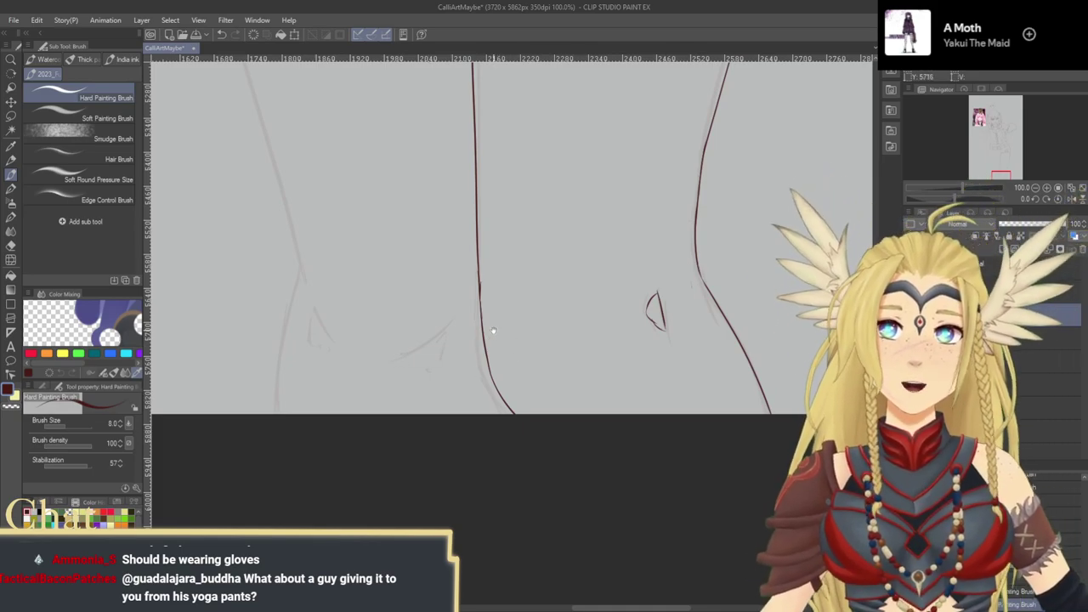
Step: Ink the short crotch crease and the inner side edge of the other shorts leg below the belt buckle
left_click_drag(458, 205, 498, 365)
mouse_move(394, 154)
left_mouse_down()
mouse_move(473, 398)
mouse_move(486, 315)
mouse_move(502, 372)
mouse_move(532, 316)
mouse_move(607, 340)
mouse_move(539, 396)
mouse_move(542, 358)
mouse_move(421, 366)
left_mouse_up()
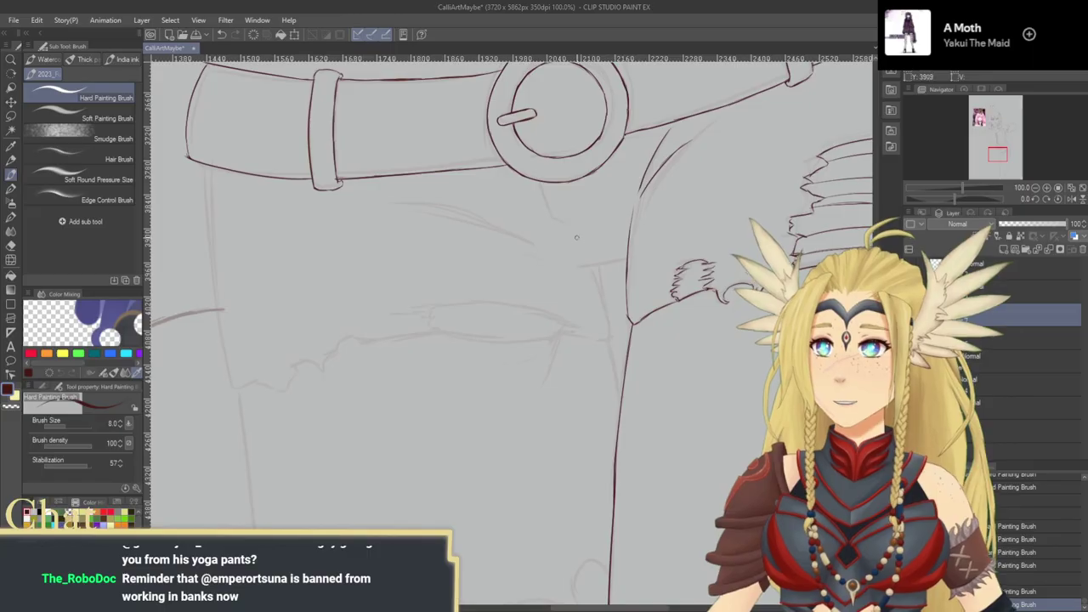
mouse_move(578, 268)
left_mouse_down()
mouse_move(604, 267)
mouse_move(558, 193)
mouse_move(528, 181)
mouse_move(543, 246)
left_mouse_up()
left_click_drag(528, 261, 513, 242)
mouse_move(460, 289)
left_mouse_down()
mouse_move(551, 318)
mouse_move(564, 352)
left_mouse_up()
Step: Ink the frayed outer end and curved lower edge of the slit tear just above the other shorts leg's hem
left_click(1037, 199)
left_click(1037, 199)
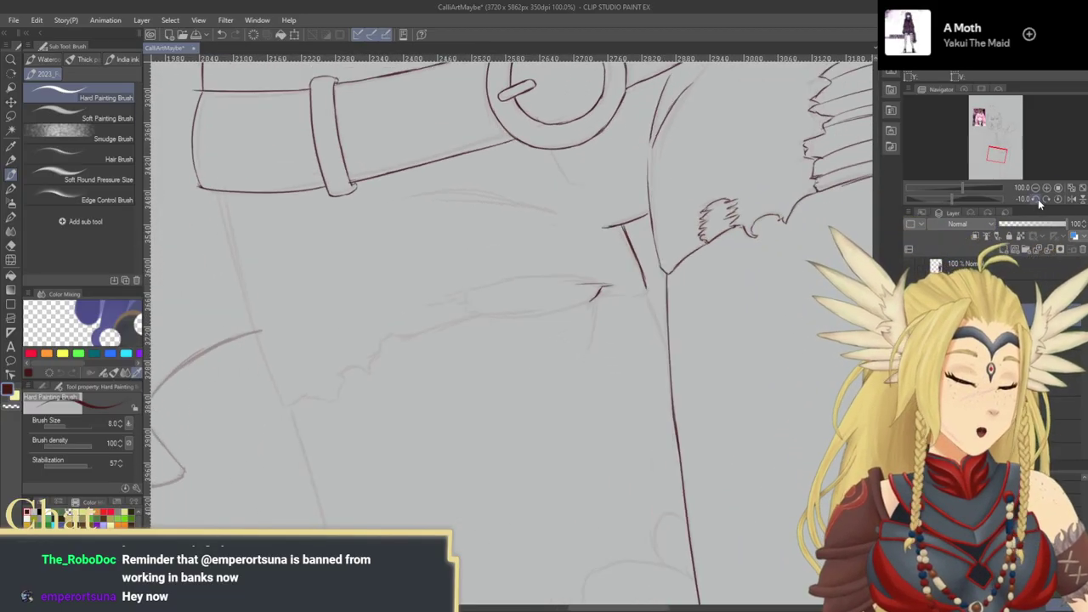
left_click(1036, 199)
left_click(1036, 199)
left_click(1037, 199)
left_click_drag(616, 307, 642, 275)
mouse_move(485, 271)
left_mouse_down()
mouse_move(585, 267)
mouse_move(611, 245)
mouse_move(570, 266)
mouse_move(619, 252)
left_mouse_up()
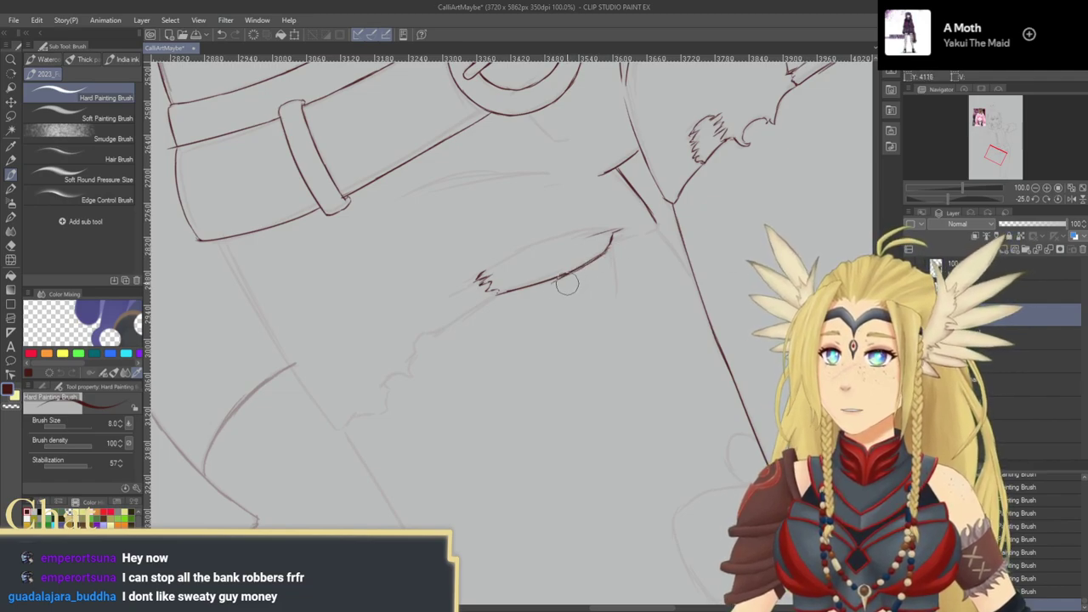
Step: Connect the hem to the shorts leg's inner corner and close the slit tear with its arched upper edge
left_click_drag(605, 254, 657, 228)
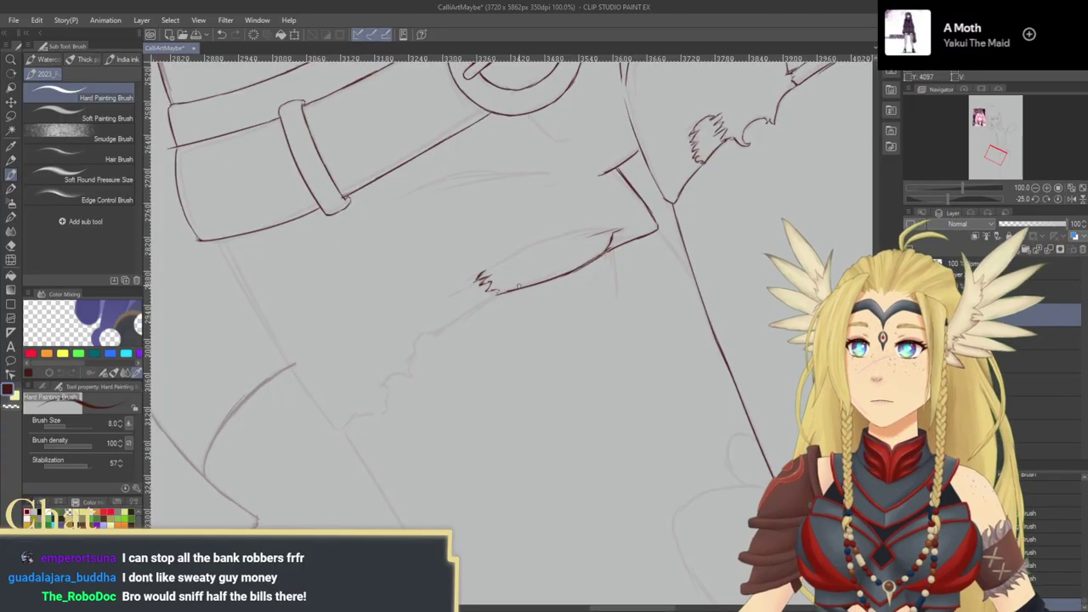
mouse_move(482, 278)
left_mouse_down()
mouse_move(542, 245)
mouse_move(529, 247)
mouse_move(614, 229)
left_mouse_up()
key("ctrl+z")
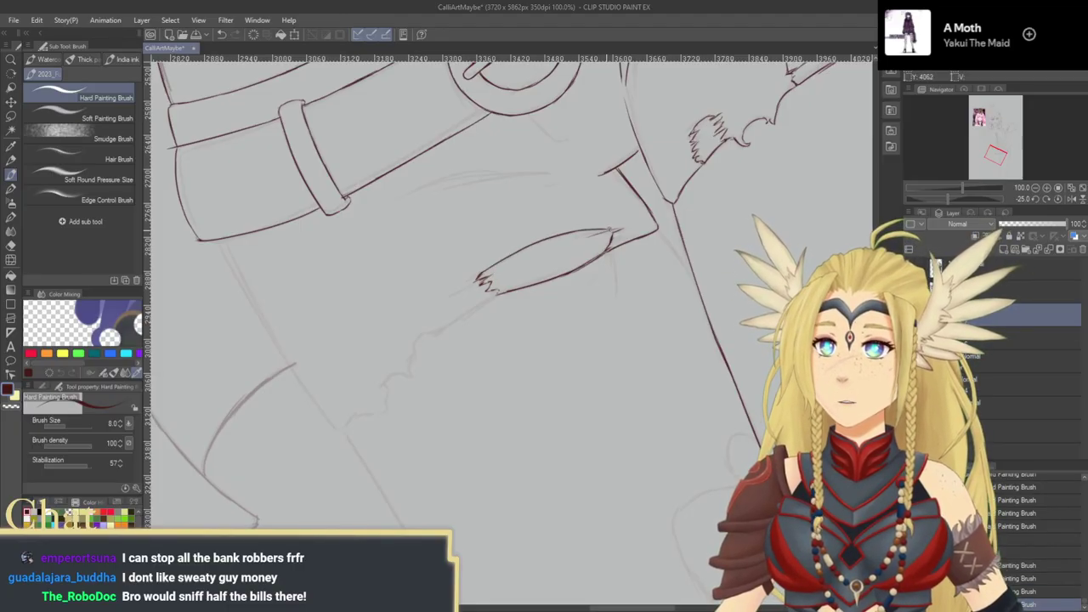
Step: Ink the ragged hem from the slit tear along the jagged notches to the shorts leg's outer corner
mouse_move(483, 318)
left_mouse_down()
mouse_move(598, 208)
mouse_move(514, 255)
left_mouse_up()
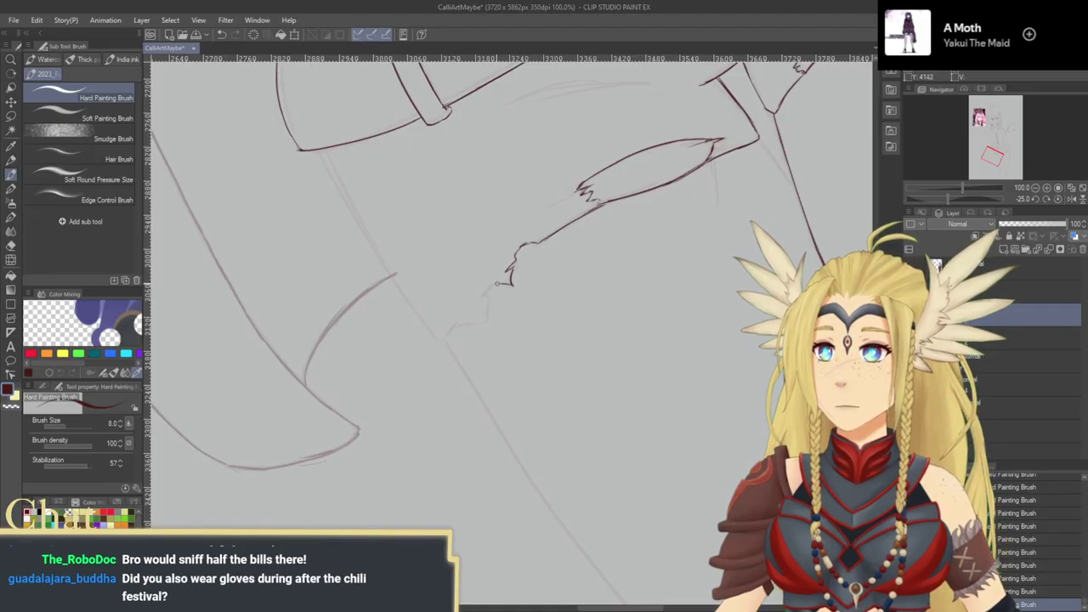
left_click_drag(505, 295, 554, 313)
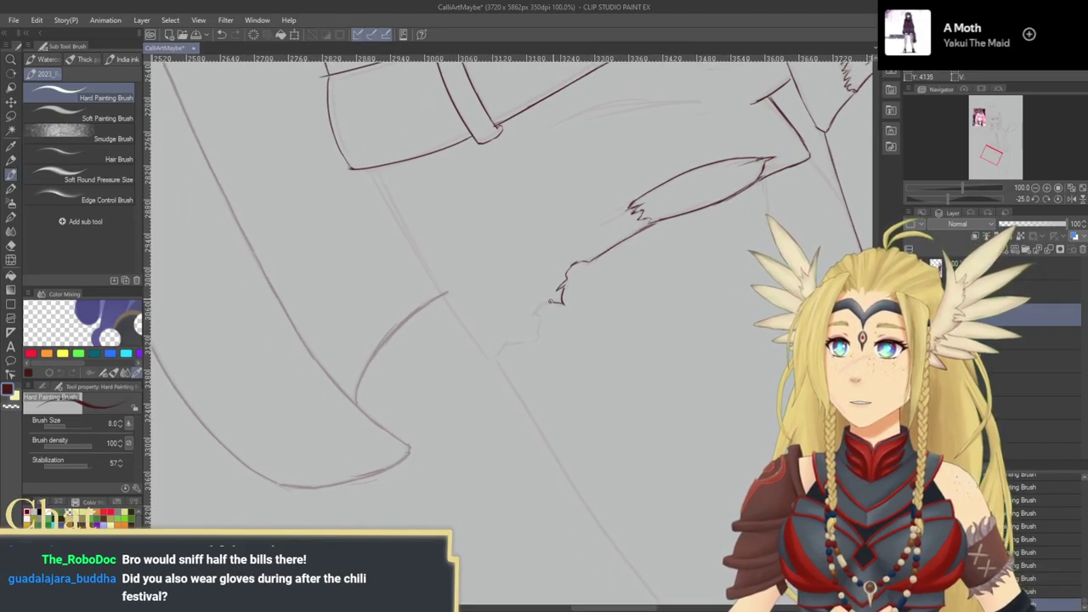
left_click_drag(553, 297, 531, 315)
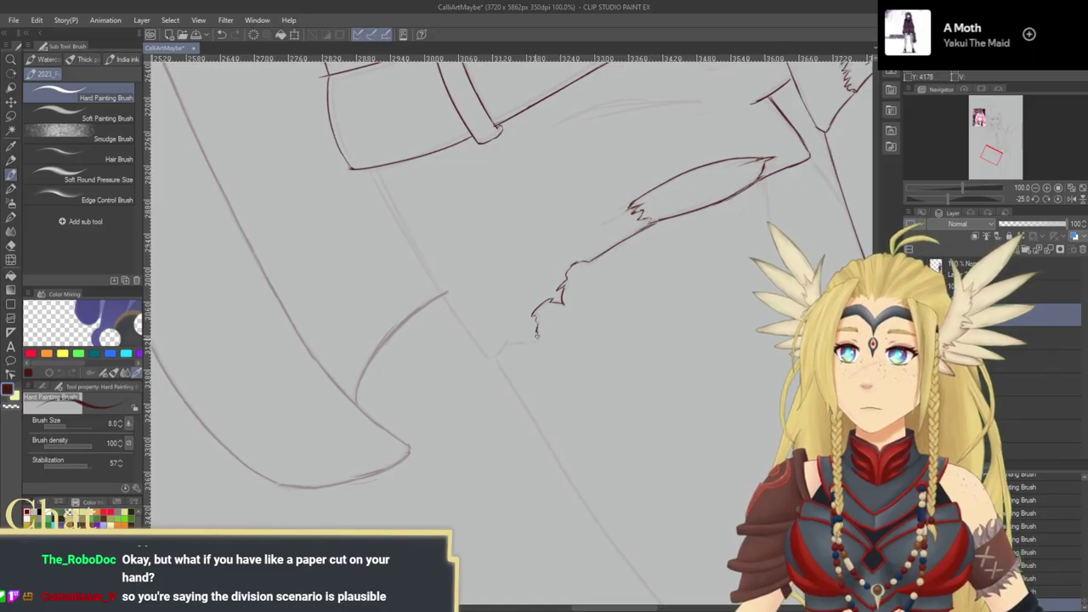
left_click_drag(533, 338, 522, 342)
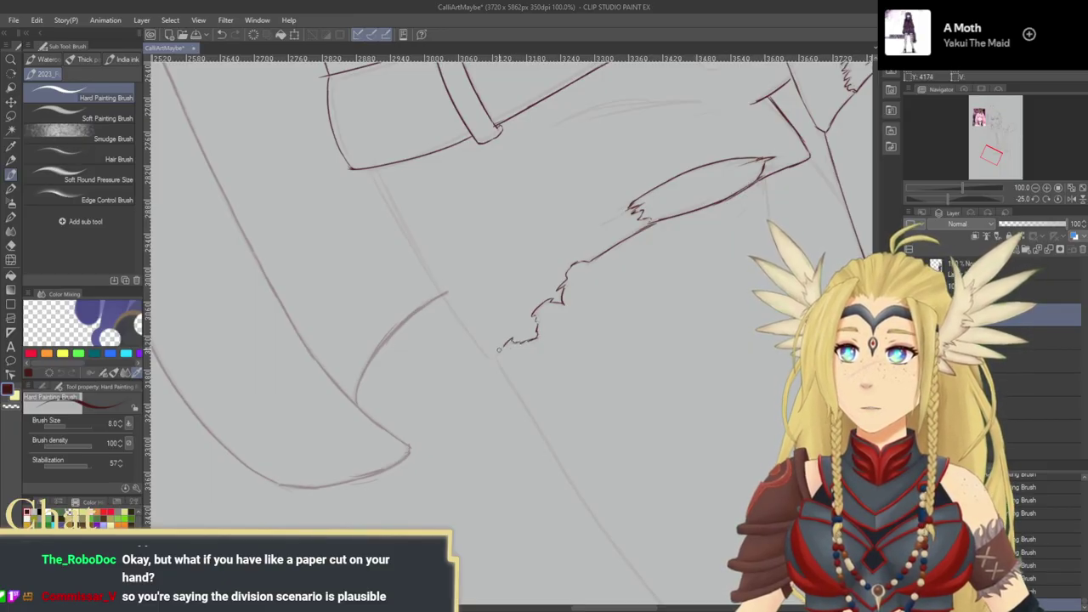
left_click_drag(505, 342, 491, 360)
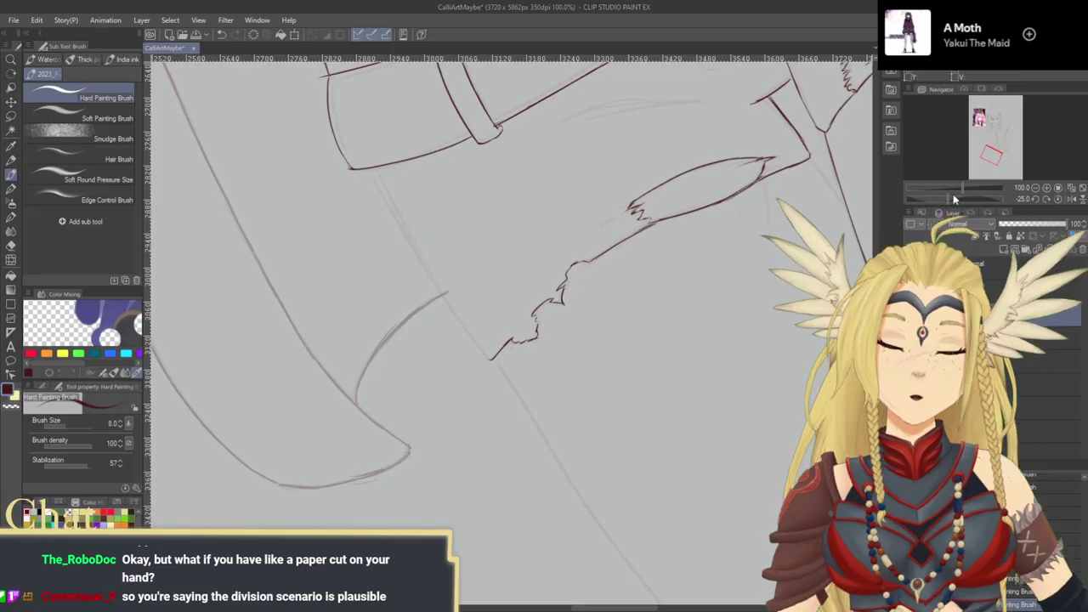
Step: Ink the shorts' outer side edge from beneath the belt down to the ragged hem's outer corner
key("ctrl+at")
left_click_drag(644, 312, 646, 306)
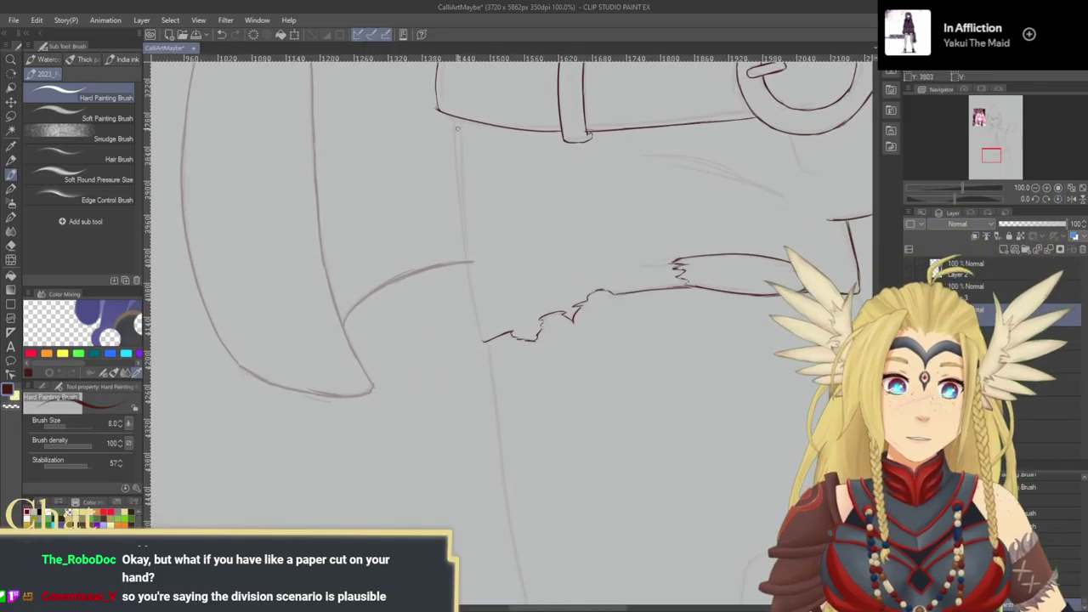
left_click_drag(448, 117, 481, 338)
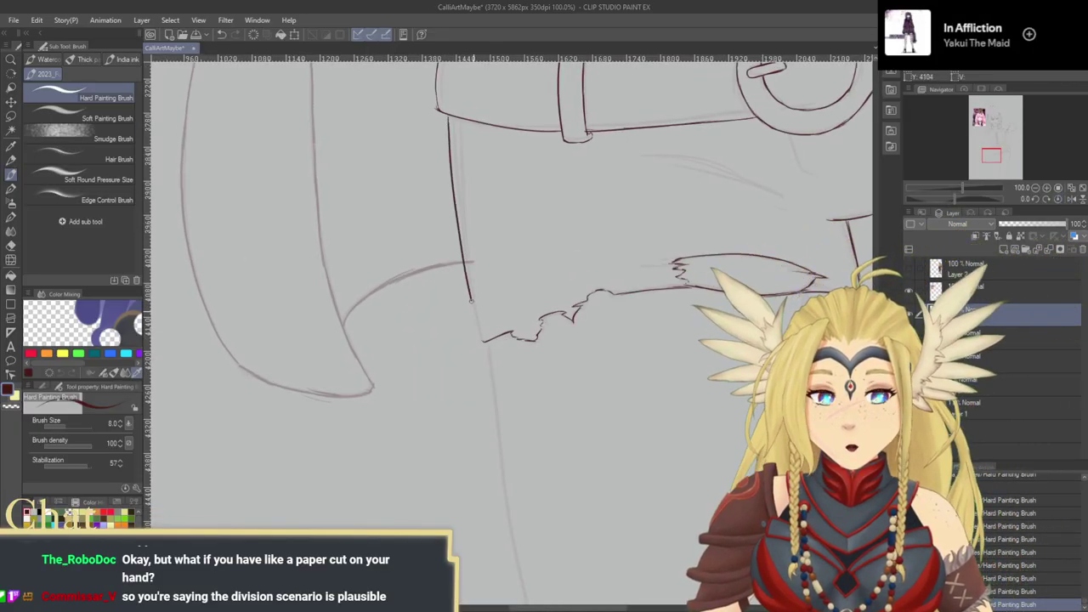
Step: Ink the curved fabric crease across the shorts leg between the belt and the slit tear
mouse_move(619, 346)
left_mouse_down()
mouse_move(572, 338)
mouse_move(447, 351)
left_mouse_up()
mouse_move(661, 362)
left_mouse_down()
mouse_move(641, 434)
mouse_move(648, 455)
left_mouse_up()
left_click_drag(614, 304, 518, 258)
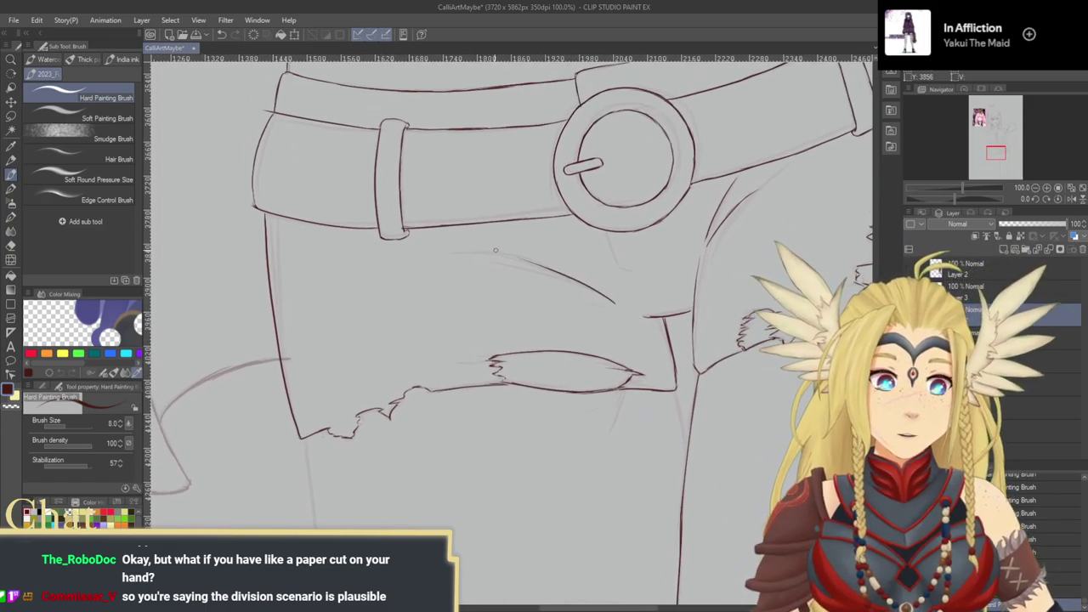
Step: Add jagged frays at the slit tear's inner end and a thin thread line running lengthwise through the tear
mouse_move(607, 398)
left_mouse_down()
mouse_move(653, 322)
mouse_move(588, 311)
mouse_move(590, 323)
left_mouse_up()
left_click(1035, 199)
left_click(1035, 199)
left_click(1035, 199)
left_click(1035, 198)
left_click(1035, 199)
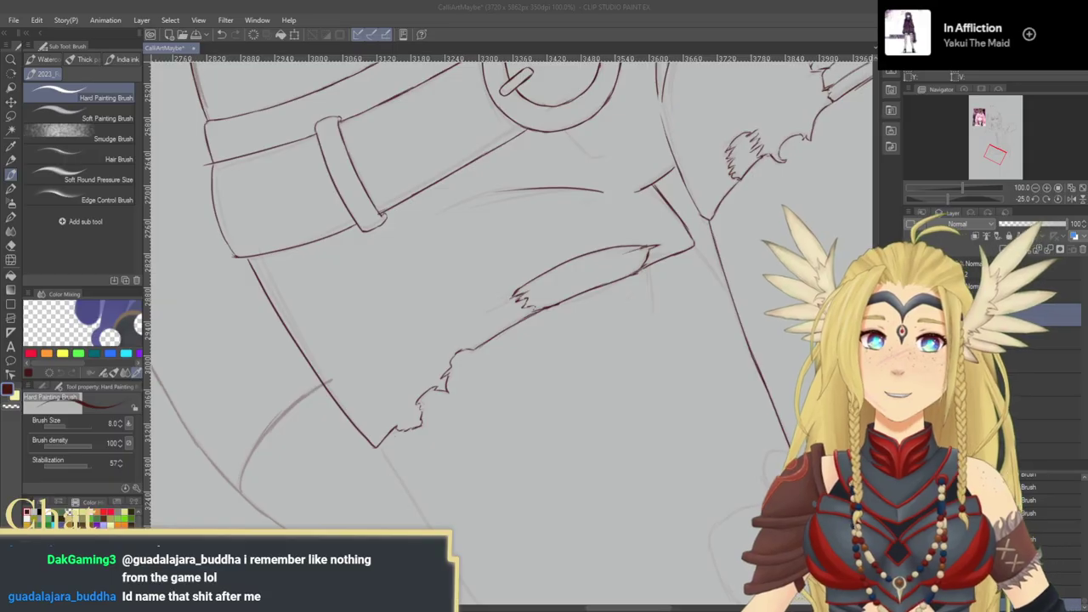
left_click_drag(649, 255, 644, 263)
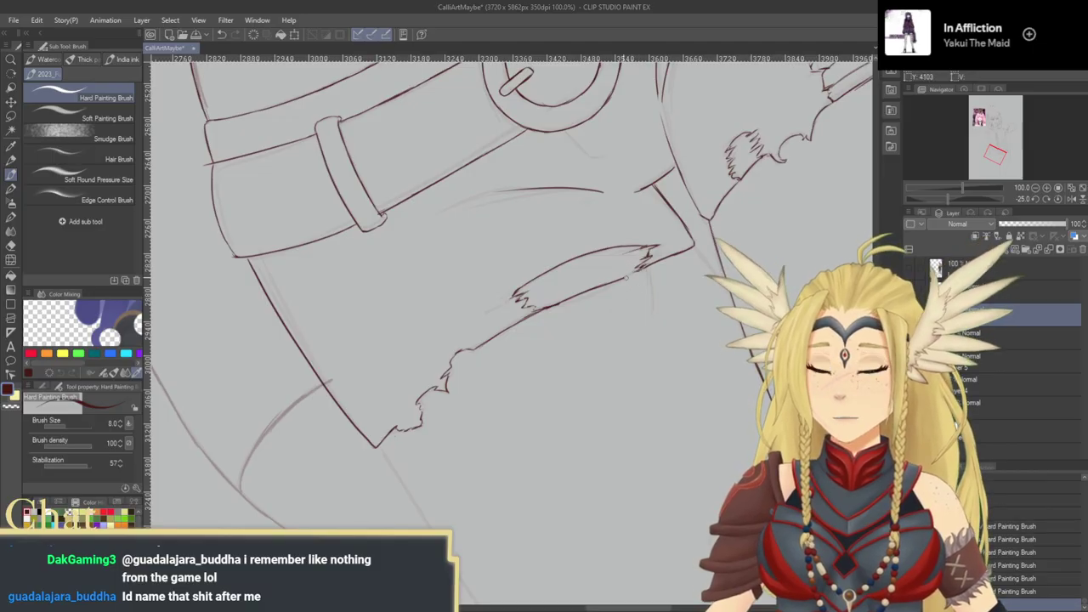
mouse_move(610, 281)
left_mouse_down()
mouse_move(643, 268)
mouse_move(625, 283)
left_mouse_up()
left_click_drag(544, 297, 670, 243)
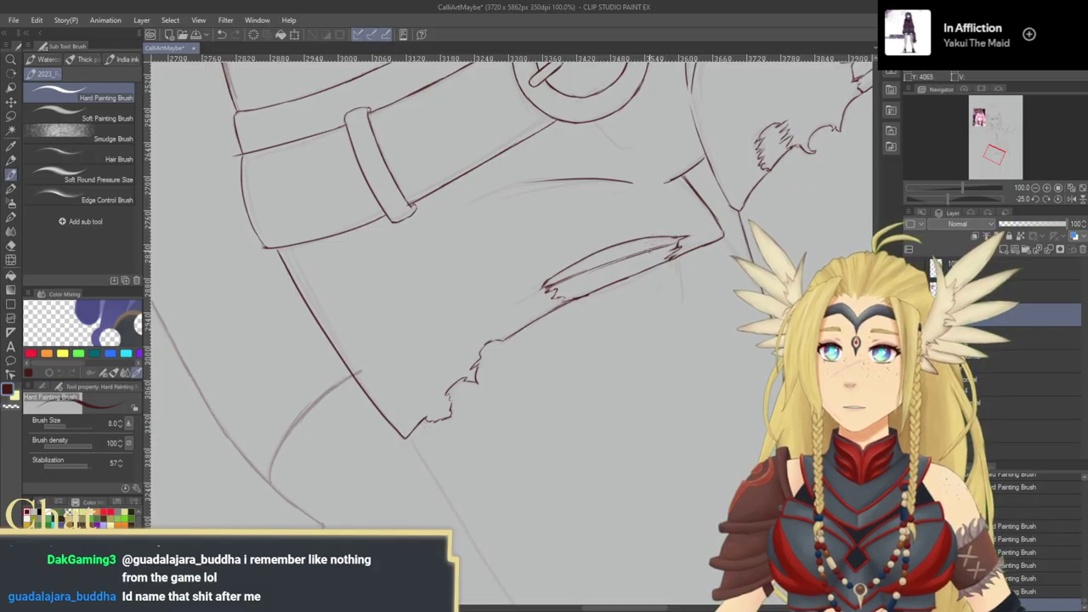
Step: Ink the short inner thigh line from the shorts leg's inner hem corner down to the neighbouring leg's line
mouse_move(573, 344)
left_mouse_down()
mouse_move(522, 332)
mouse_move(604, 281)
left_mouse_up()
mouse_move(546, 355)
left_mouse_down()
mouse_move(596, 323)
mouse_move(515, 338)
mouse_move(471, 306)
left_mouse_up()
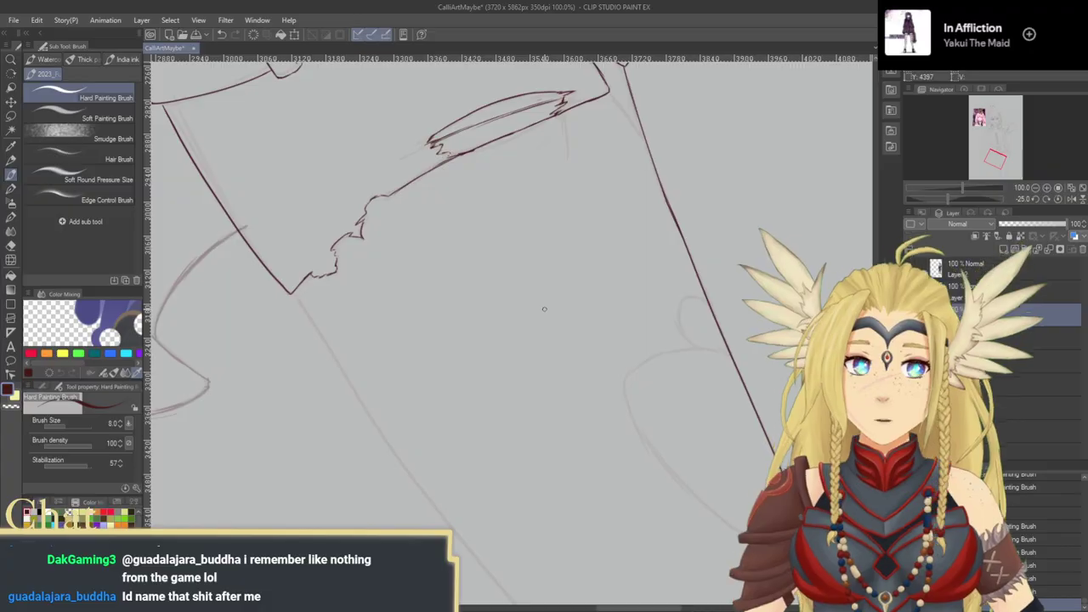
left_click(1058, 199)
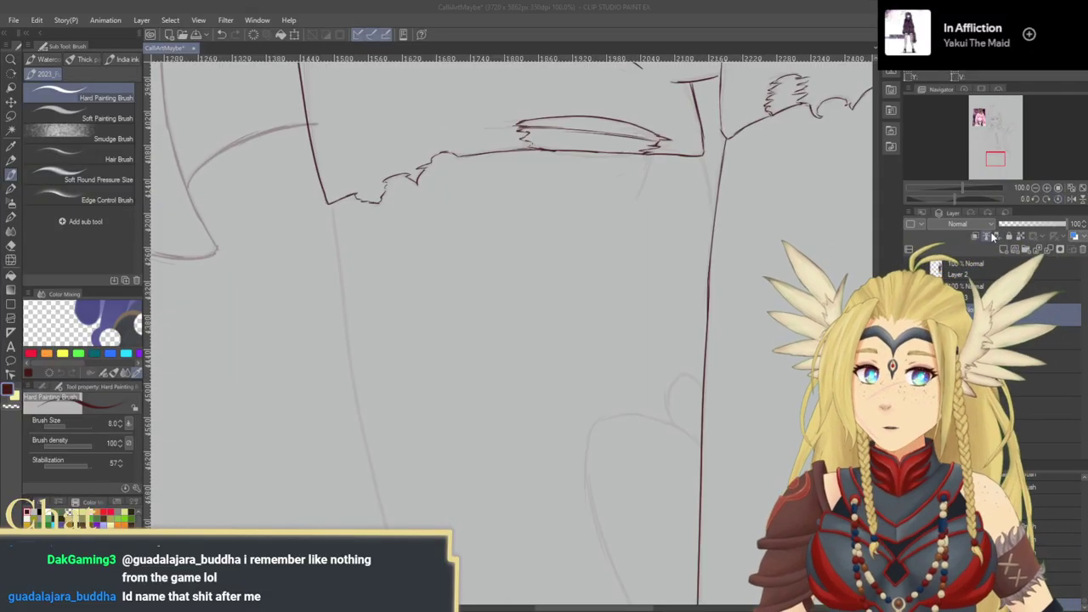
left_click_drag(476, 327, 587, 179)
scroll(586, 178, "right", 3)
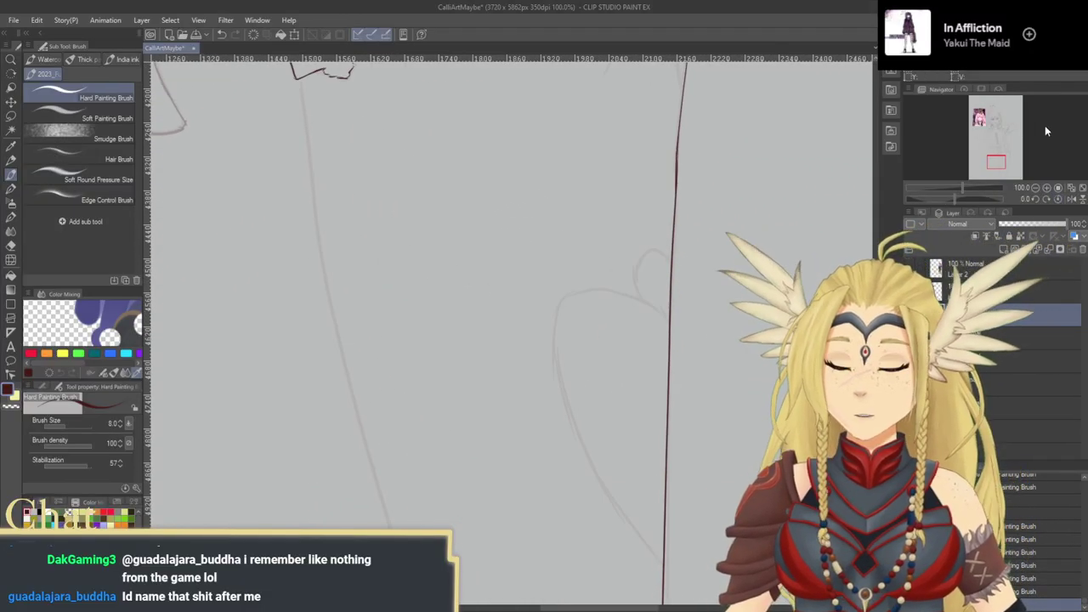
left_click(1035, 187)
left_click(1045, 199)
left_click_drag(686, 316, 626, 328)
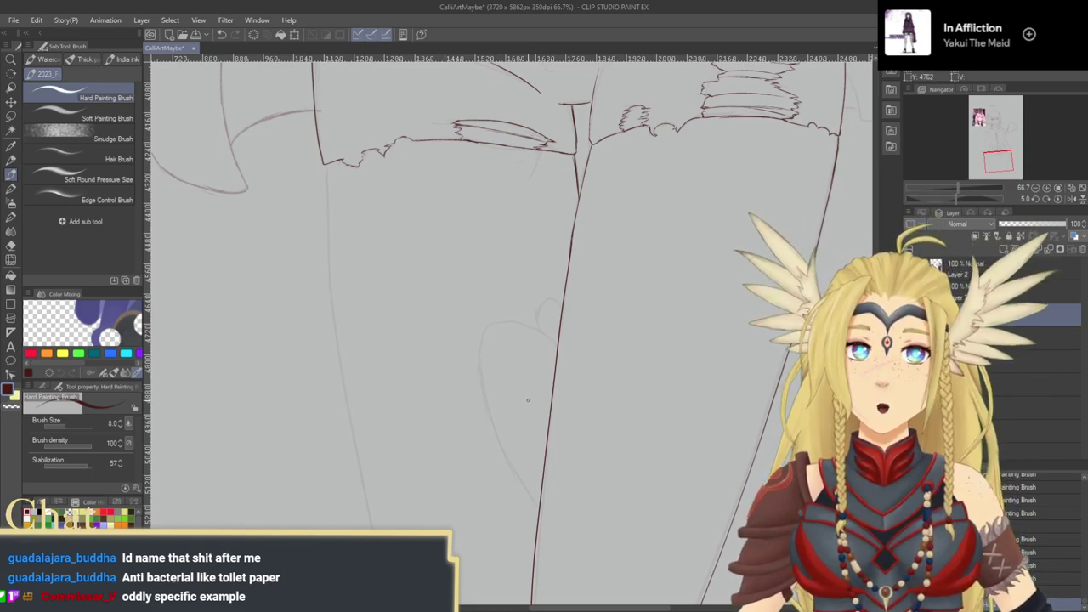
Step: Ink the first short stretch of the second leg's outer line directly below the ragged hem's outer corner
mouse_move(527, 409)
left_mouse_down()
mouse_move(587, 355)
mouse_move(651, 370)
mouse_move(613, 390)
left_mouse_up()
left_click_drag(481, 263, 485, 326)
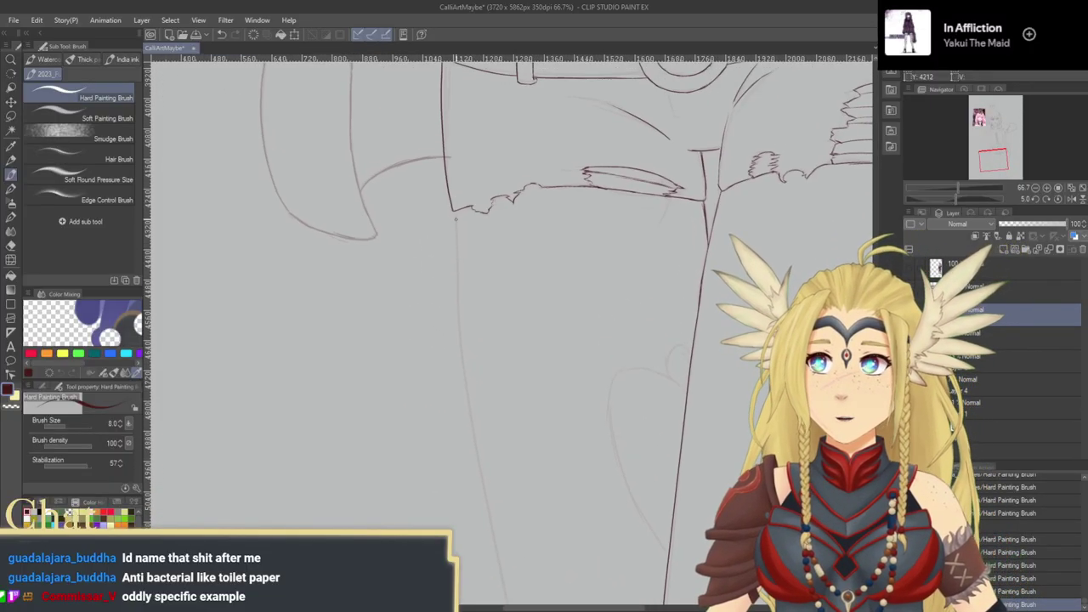
mouse_move(455, 217)
left_mouse_down()
mouse_move(471, 345)
mouse_move(472, 306)
mouse_move(442, 282)
mouse_move(448, 304)
mouse_move(427, 268)
left_mouse_up()
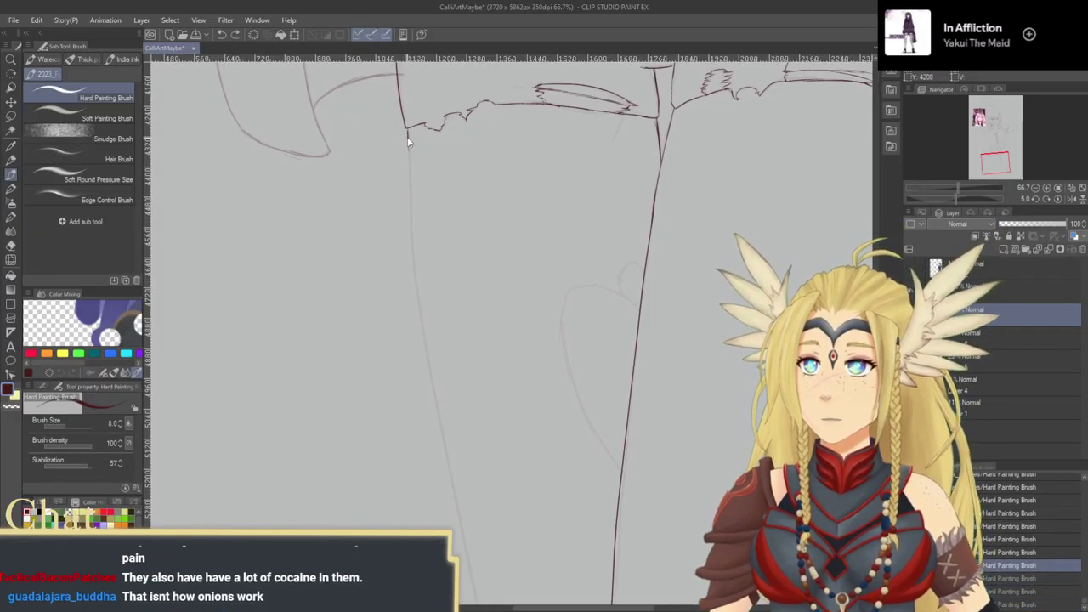
left_click_drag(408, 142, 415, 214)
key("ctrl+z")
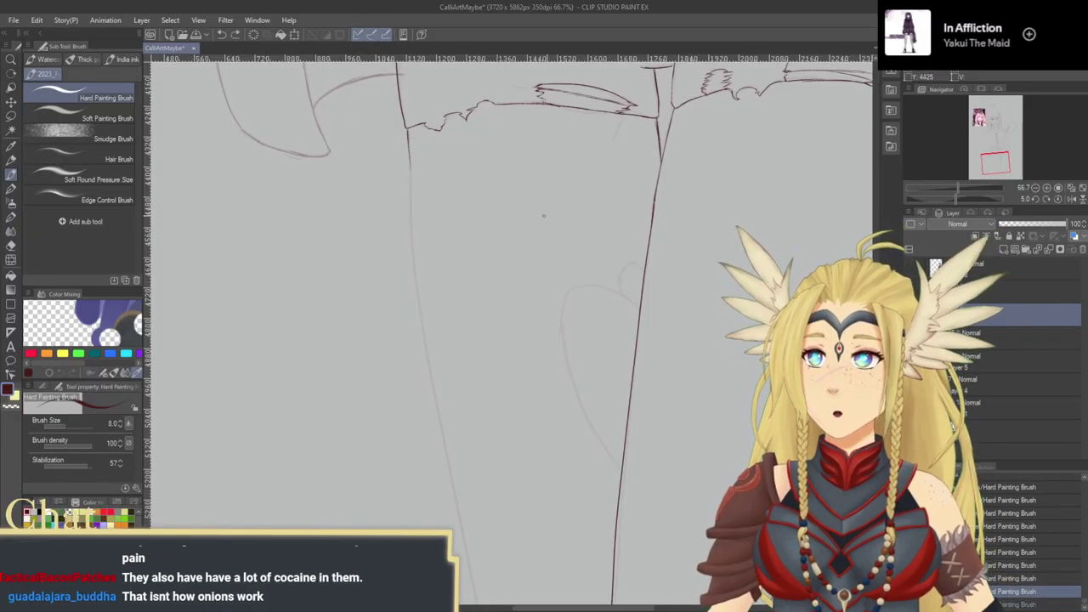
Step: Extend the second leg's outer line from the upper thigh down toward the knee
left_click(1048, 187)
left_click_drag(803, 275, 802, 299)
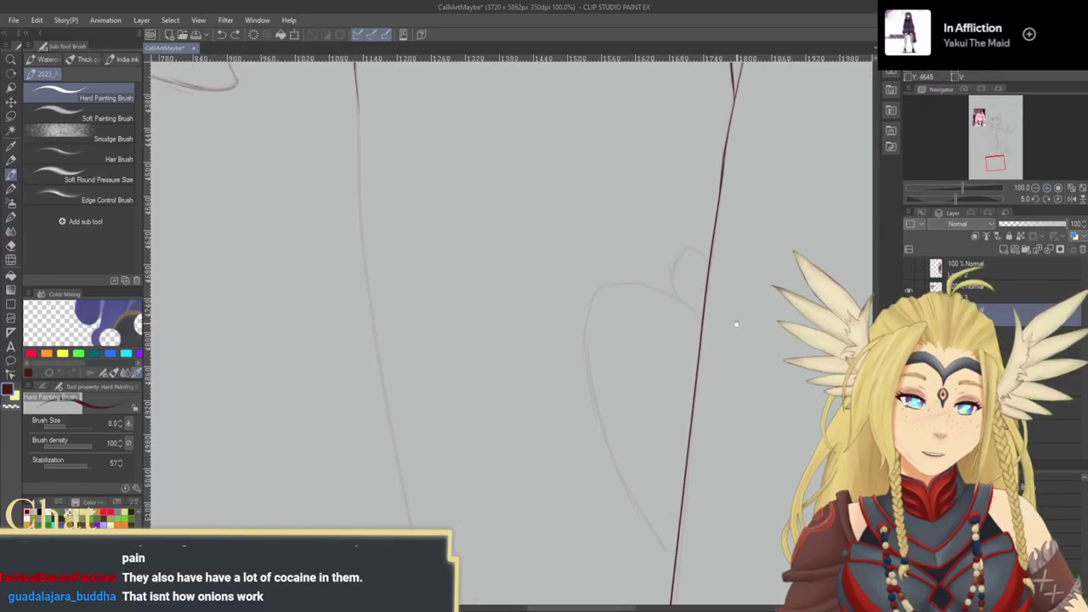
left_click(1035, 188)
left_click(1036, 188)
left_click_drag(836, 231, 833, 158)
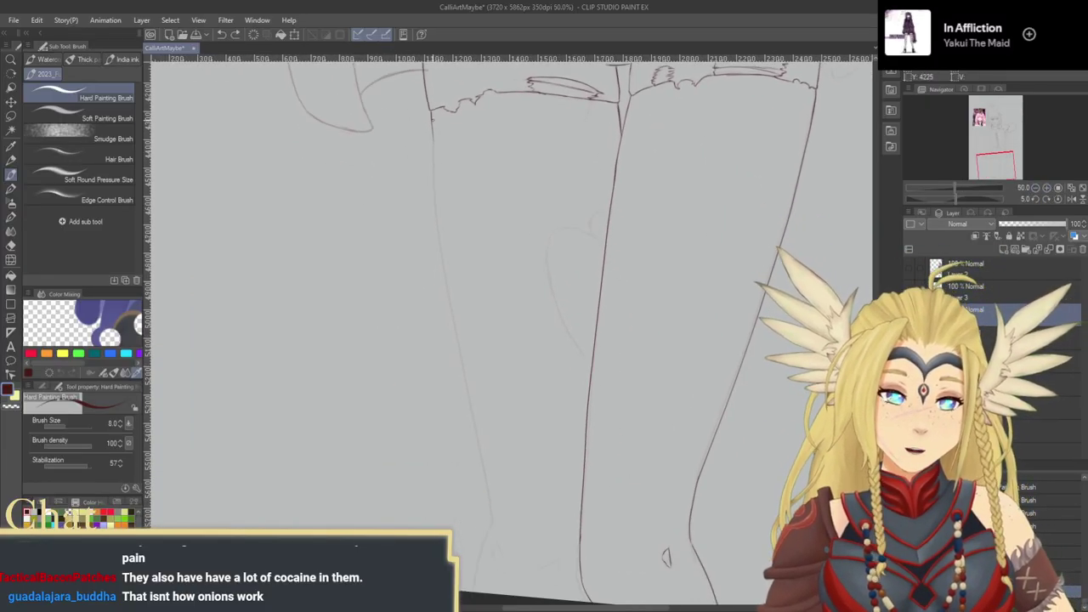
left_click_drag(433, 127, 470, 382)
key("ctrl+z")
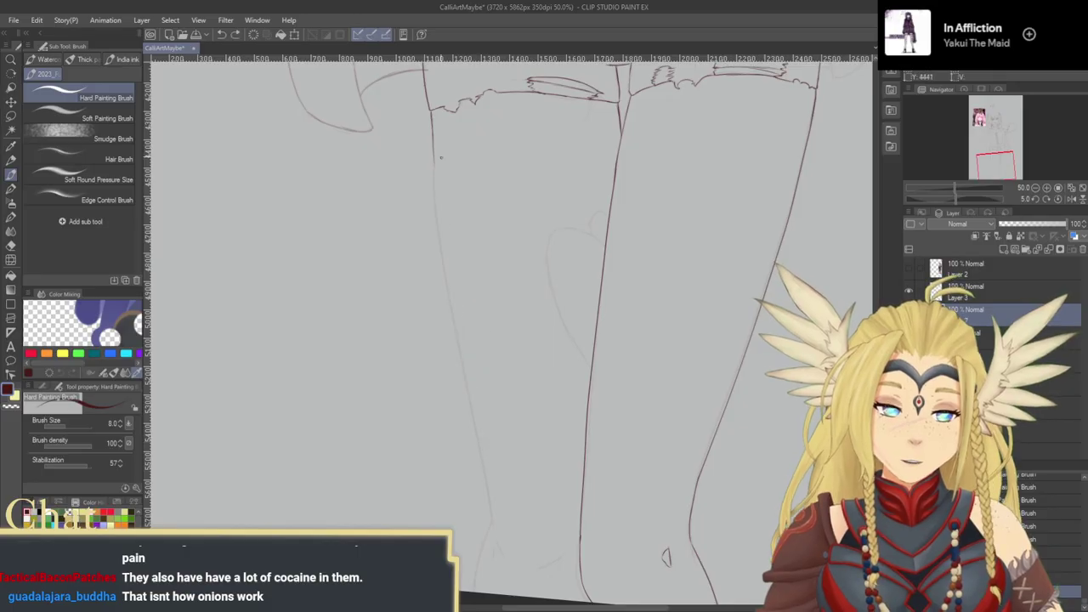
left_click_drag(435, 160, 441, 236)
left_click_drag(436, 179, 463, 364)
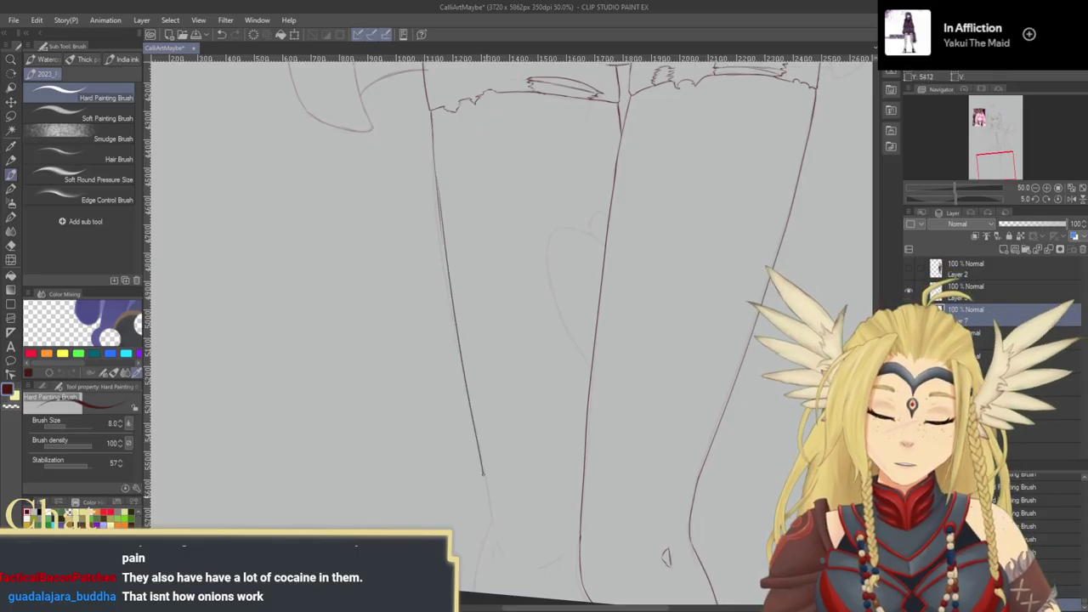
Step: Blend the overlapping strokes on the second leg's upper outer thigh into one continuous, slightly thicker line
scroll(510, 331, "up", 2)
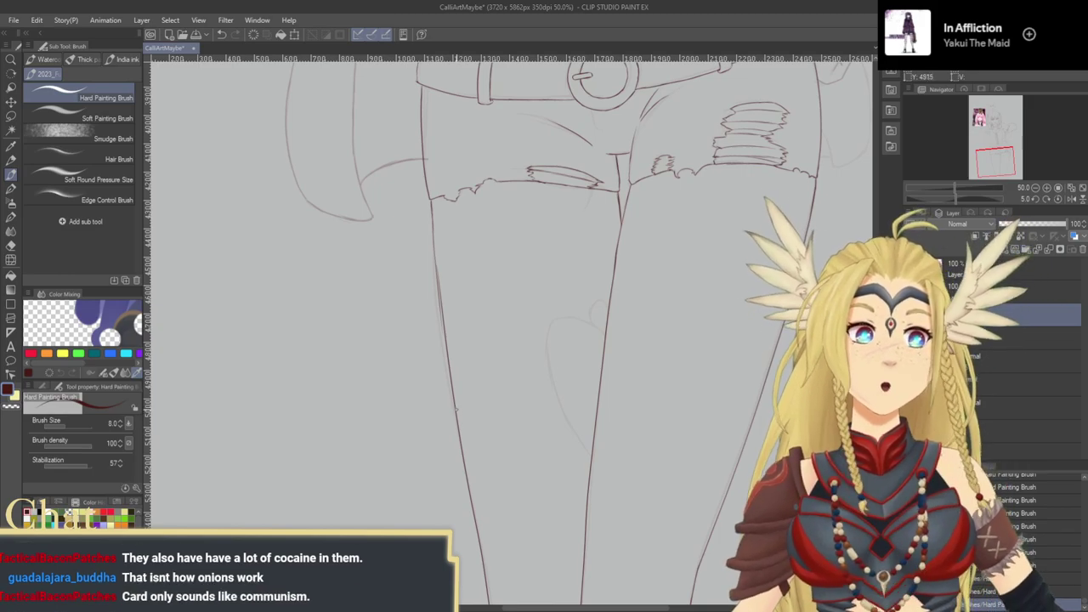
key("slash")
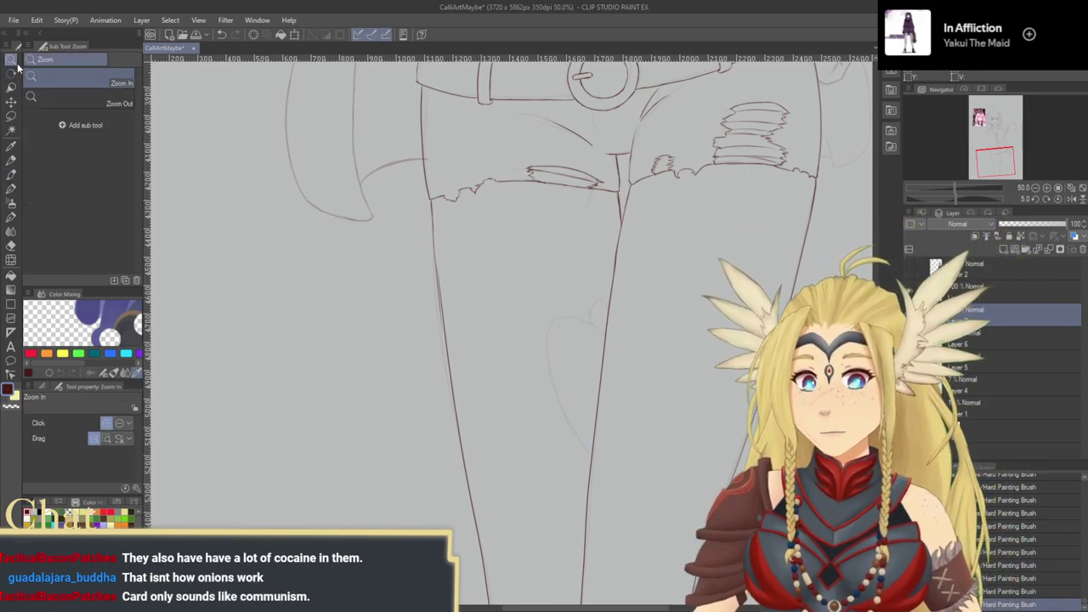
left_click(491, 286)
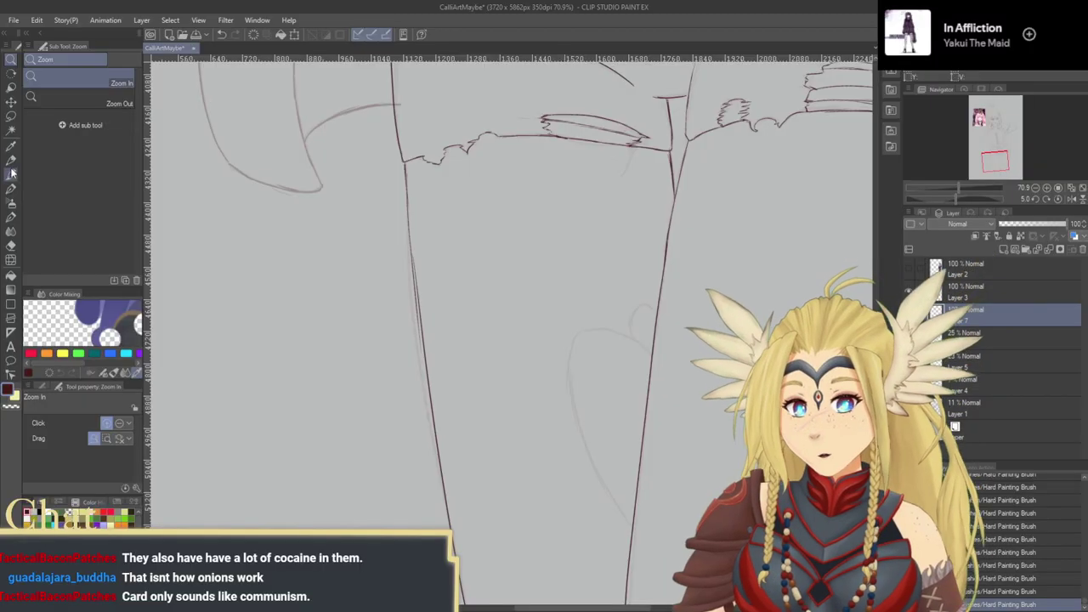
left_click(12, 162)
left_click(11, 175)
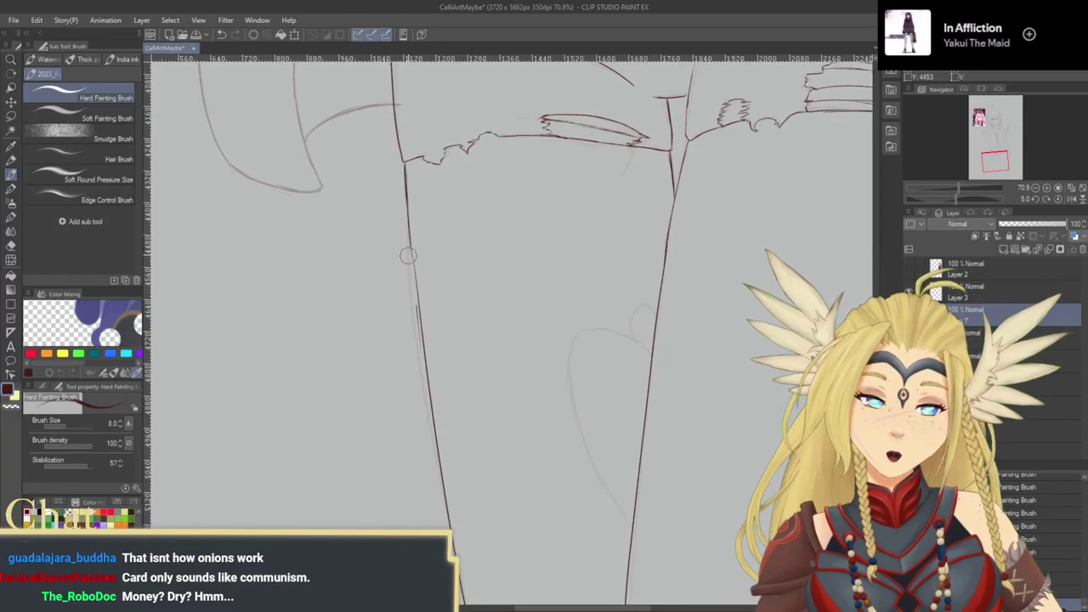
left_click_drag(412, 246, 420, 316)
left_click_drag(414, 265, 422, 340)
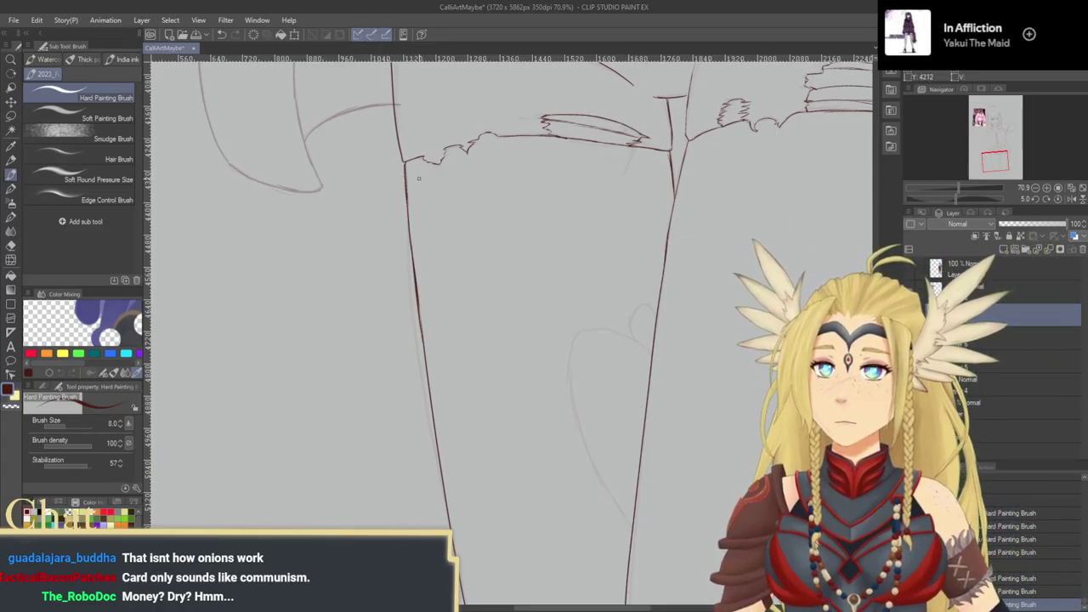
scroll(562, 437, "down", 5)
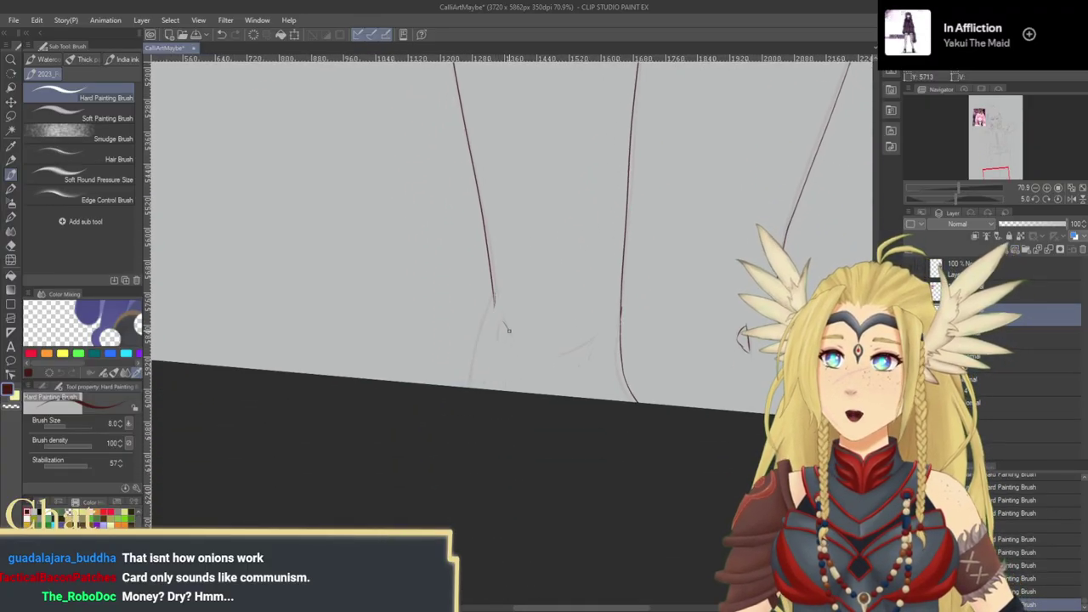
Step: Ink the small knee crease marks on the second leg and its outer line from the knee to the canvas edge
left_click_drag(499, 337, 503, 323)
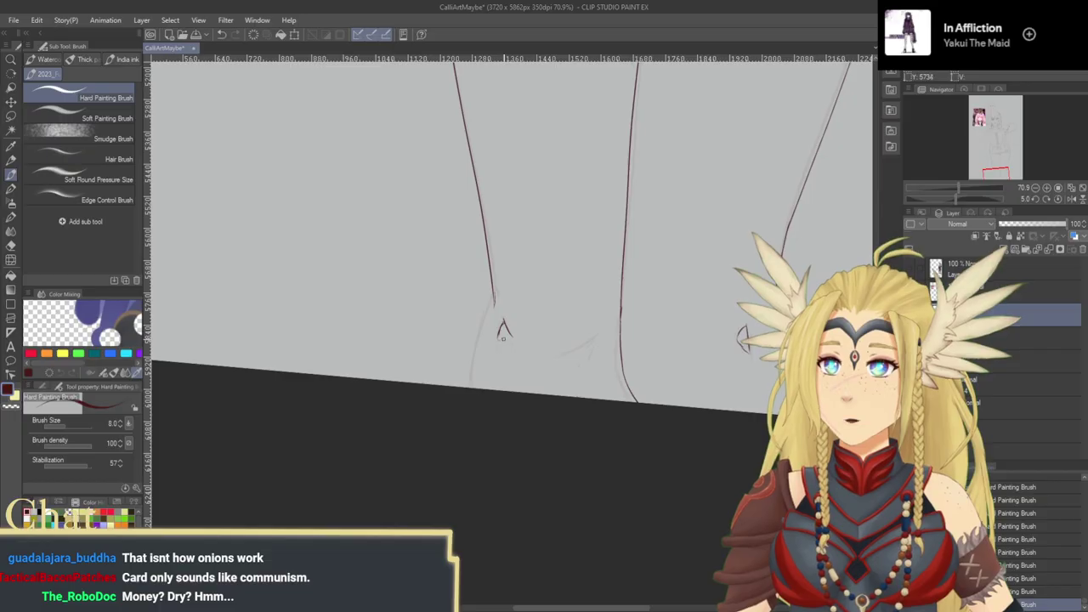
mouse_move(566, 356)
left_mouse_down()
mouse_move(586, 342)
mouse_move(592, 357)
mouse_move(533, 356)
left_mouse_up()
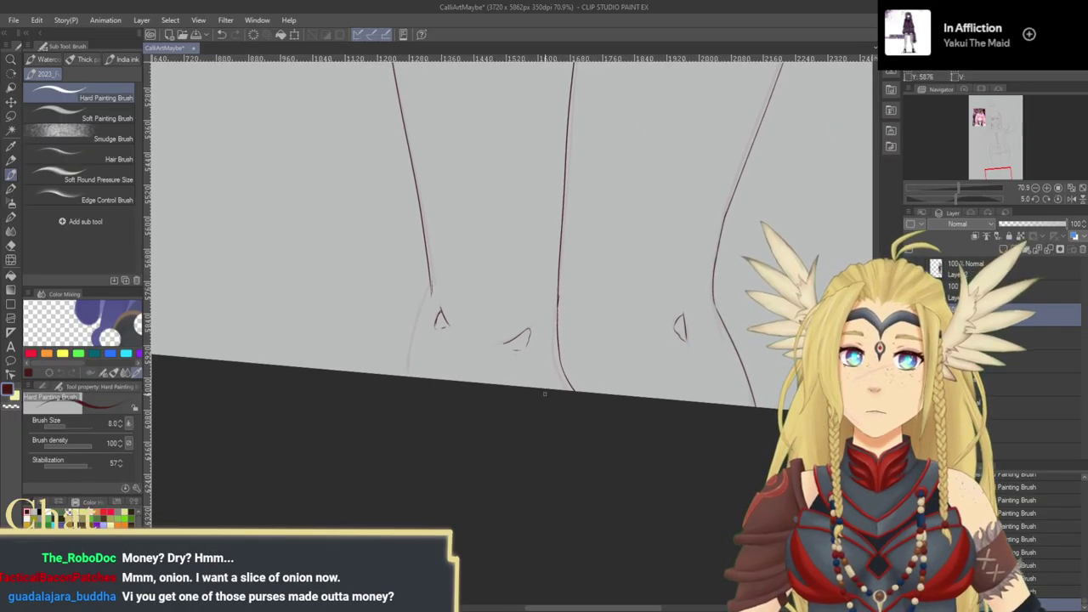
left_click_drag(519, 394, 578, 416)
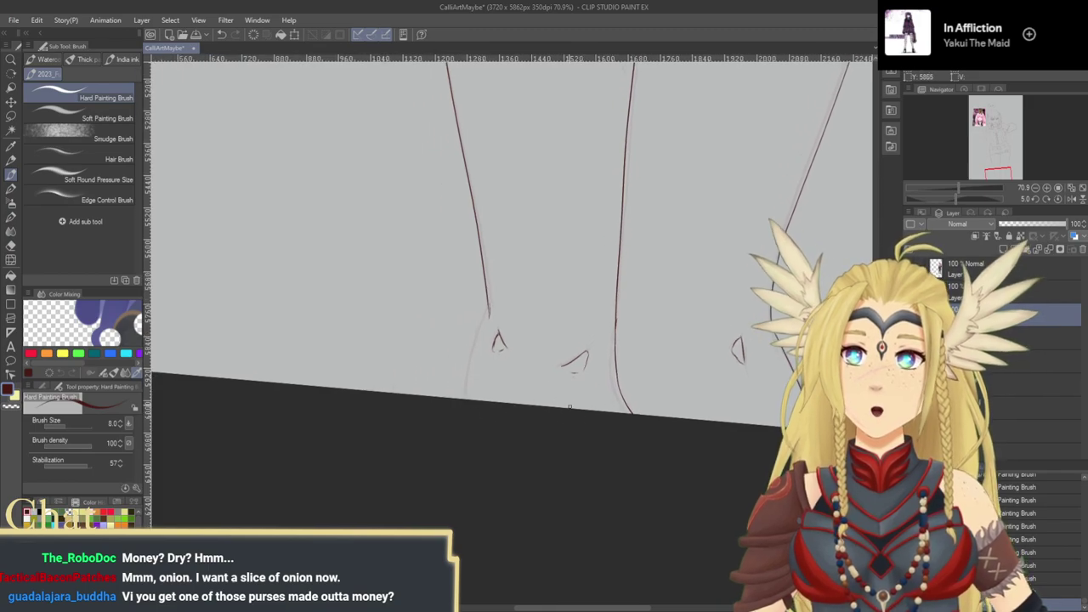
left_click_drag(488, 311, 466, 389)
Step: Ink the heart-like shape on the second leg's inner thigh, with a small upper lobe and a larger lobe beside it
left_click_drag(578, 193, 479, 347)
mouse_move(495, 236)
left_mouse_down()
mouse_move(485, 427)
mouse_move(446, 430)
left_mouse_up()
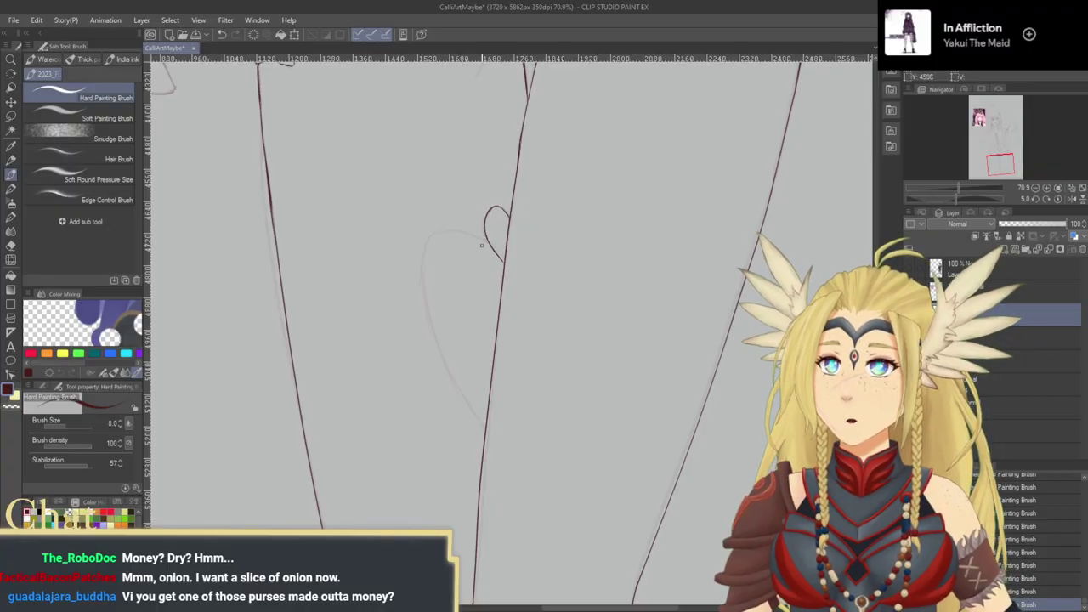
key("ctrl+z")
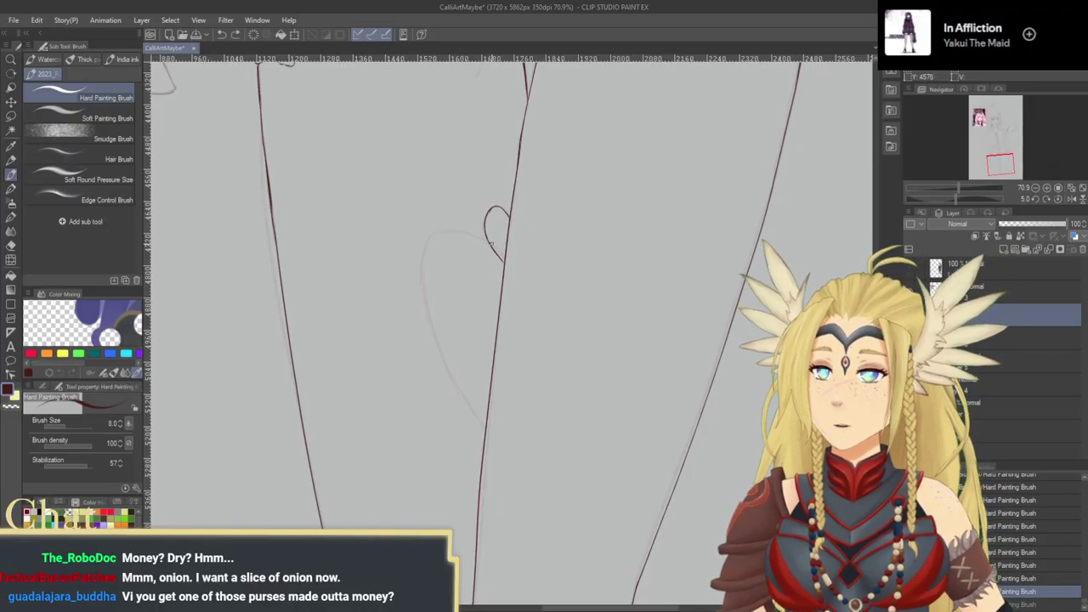
key("ctrl+z")
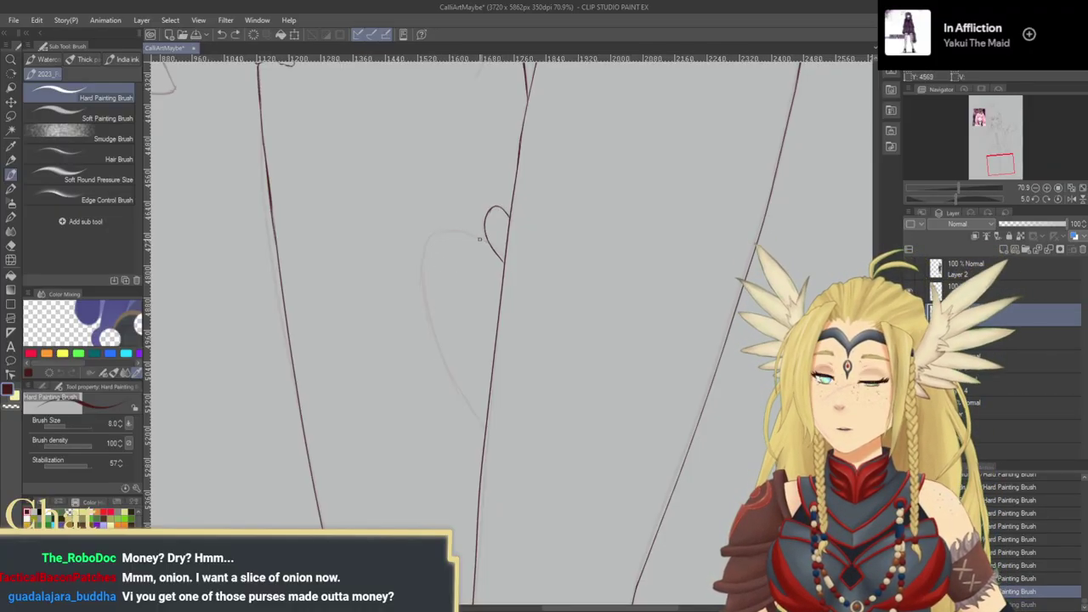
mouse_move(475, 237)
left_mouse_down()
mouse_move(426, 246)
mouse_move(430, 237)
mouse_move(424, 261)
mouse_move(442, 360)
mouse_move(472, 405)
left_mouse_up()
left_click_drag(472, 362, 448, 319)
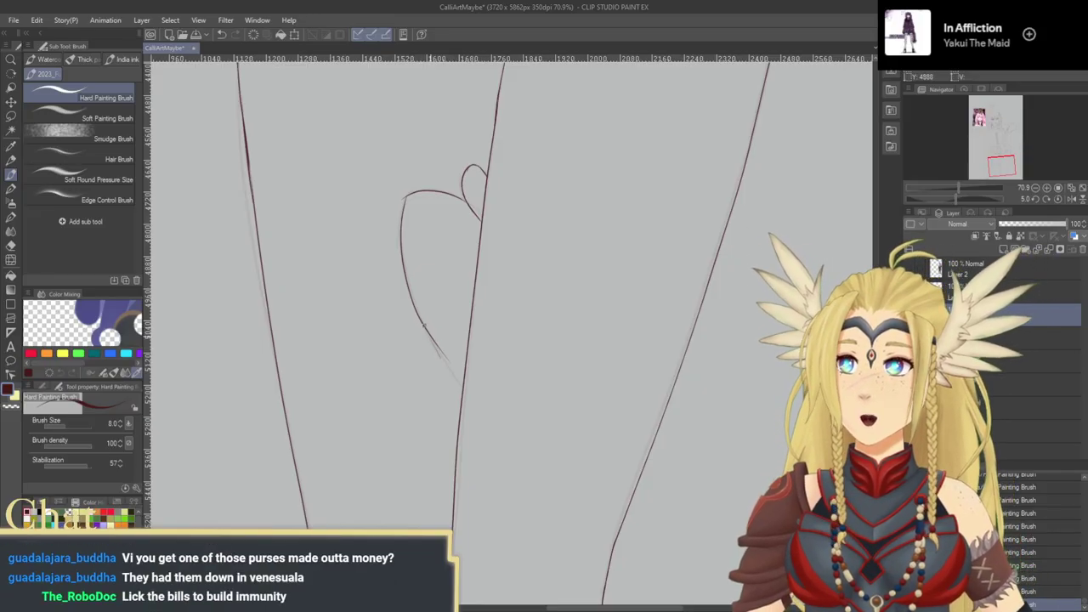
Step: Replace the rough lower edge of the heart's large lobe with one clean line tapering down to the inner thigh line
key("ctrl+z")
key("ctrl+z")
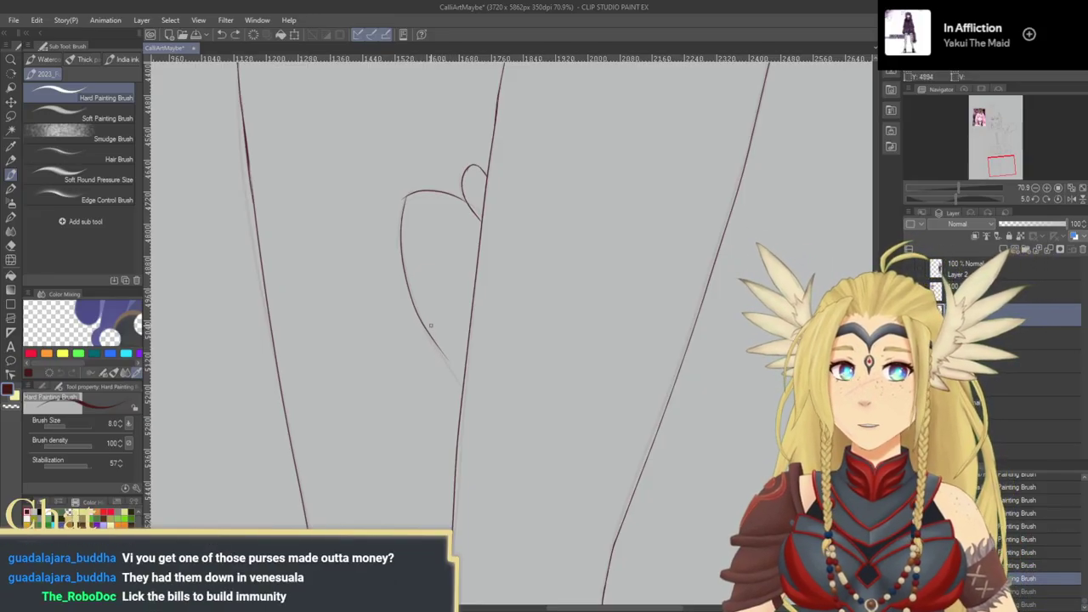
left_click_drag(424, 325, 455, 377)
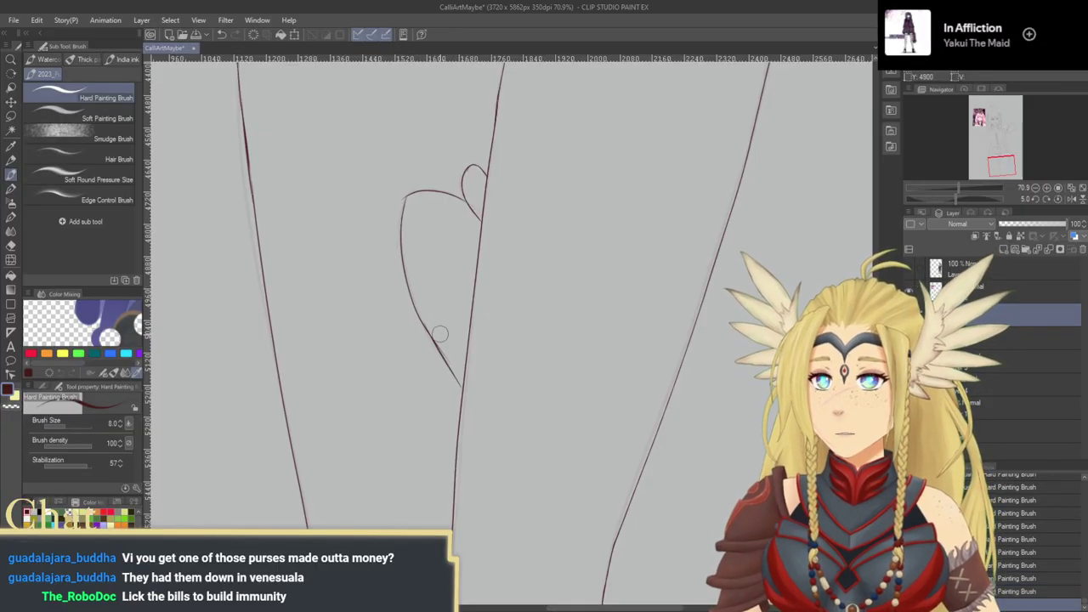
left_click_drag(438, 339, 448, 357)
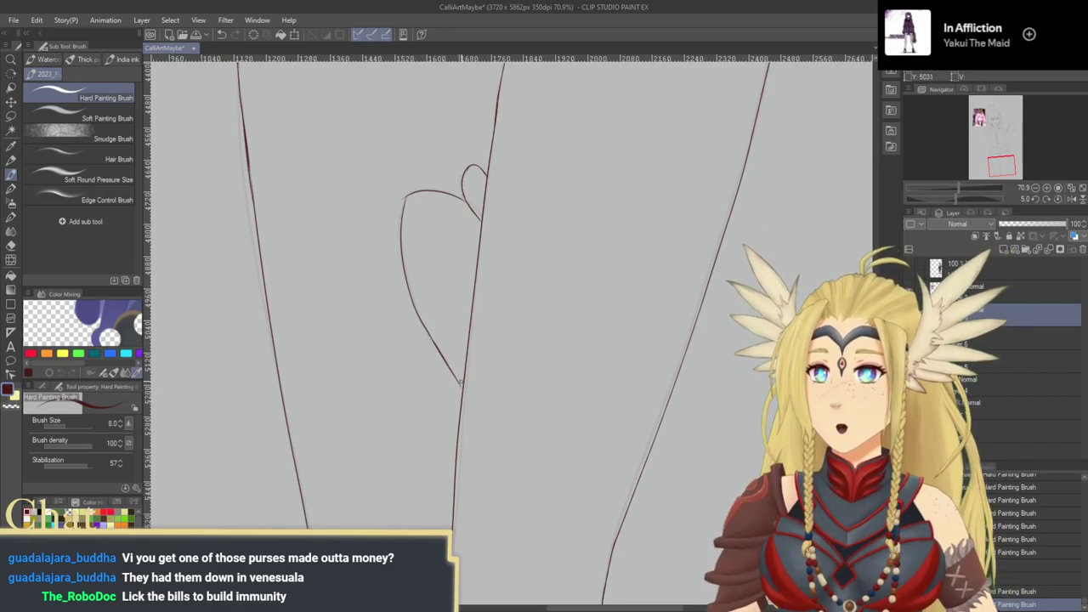
left_click_drag(456, 359, 482, 464)
Step: Extend the large lobe's upper curve down beside the small lobe to meet the inner thigh line
left_click_drag(432, 306, 425, 303)
mouse_move(487, 330)
left_mouse_down()
mouse_move(454, 365)
mouse_move(393, 362)
left_mouse_up()
left_click(11, 59)
left_click_drag(425, 310, 438, 333)
left_click_drag(414, 344, 424, 295)
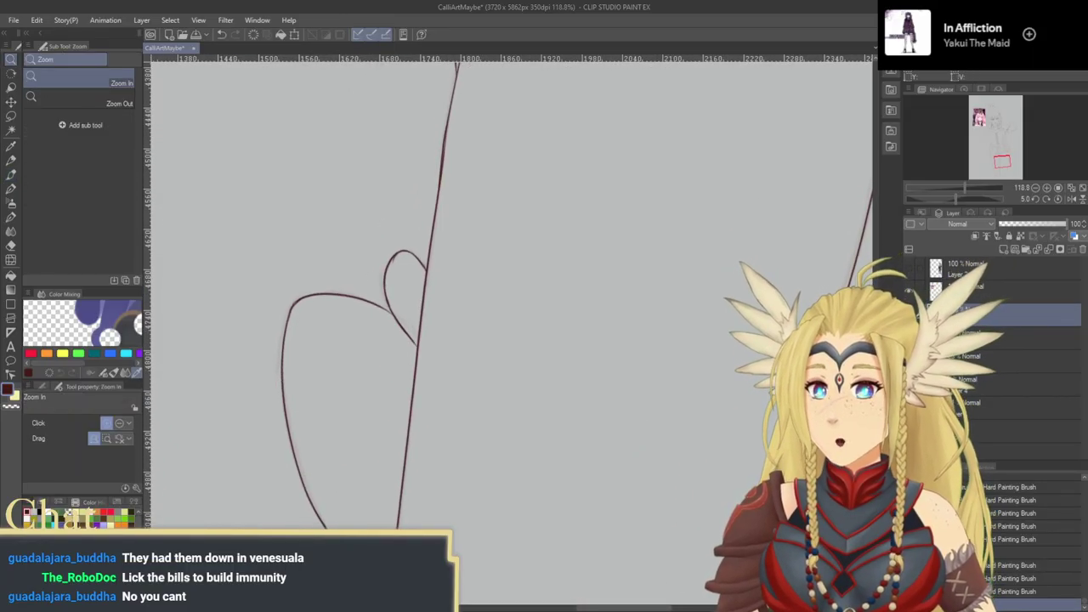
left_click(12, 161)
left_click(11, 174)
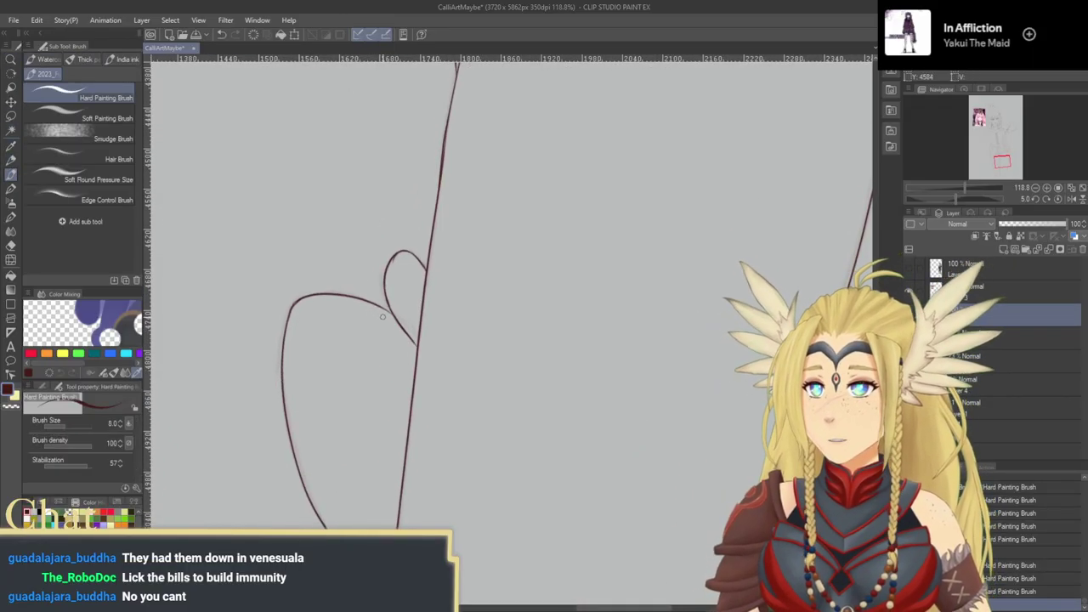
left_click_drag(372, 306, 419, 352)
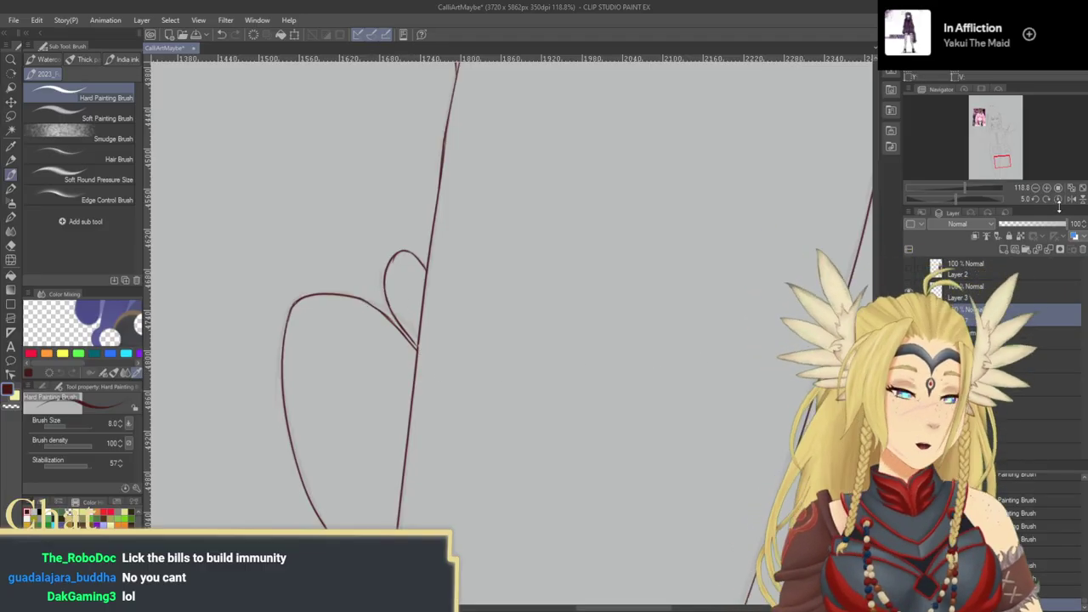
Step: Examine the whole inked figure on the unrotated canvas, then look closer at the torso, shorts and legs
left_click(1036, 188)
left_click(1036, 188)
left_click(1036, 188)
left_click(1035, 188)
left_click(1035, 188)
left_click(1035, 188)
left_click_drag(733, 340, 738, 416)
left_click(1036, 199)
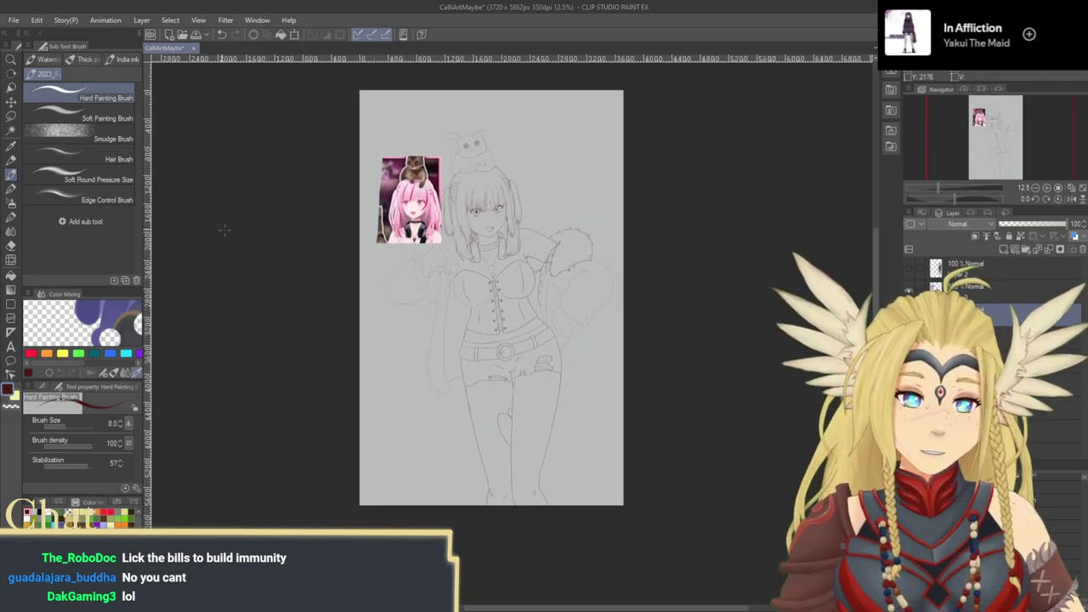
left_click(11, 60)
left_click_drag(494, 295, 576, 296)
left_click(579, 314)
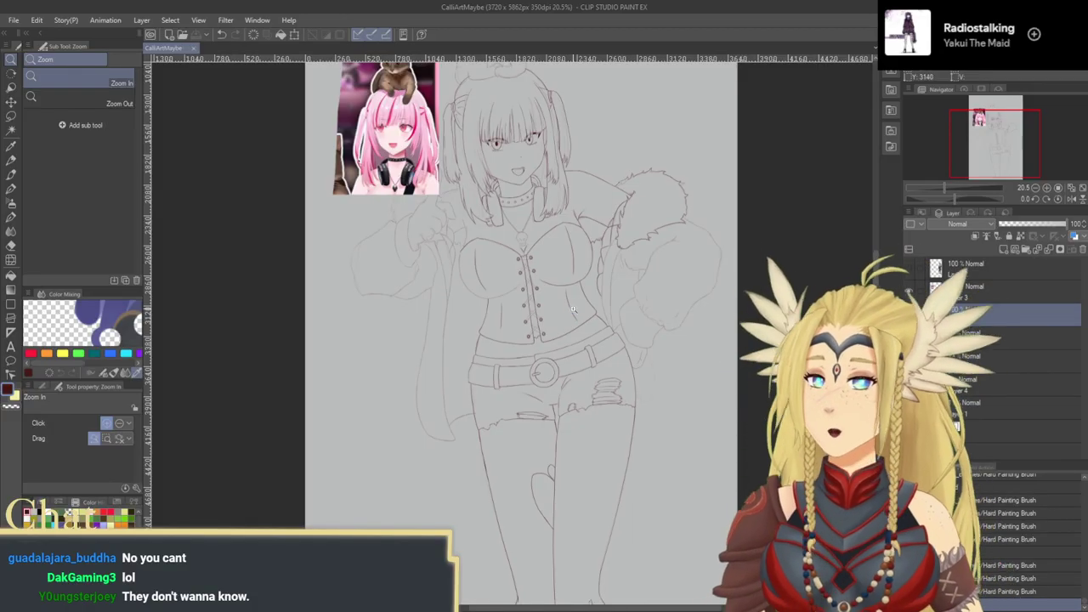